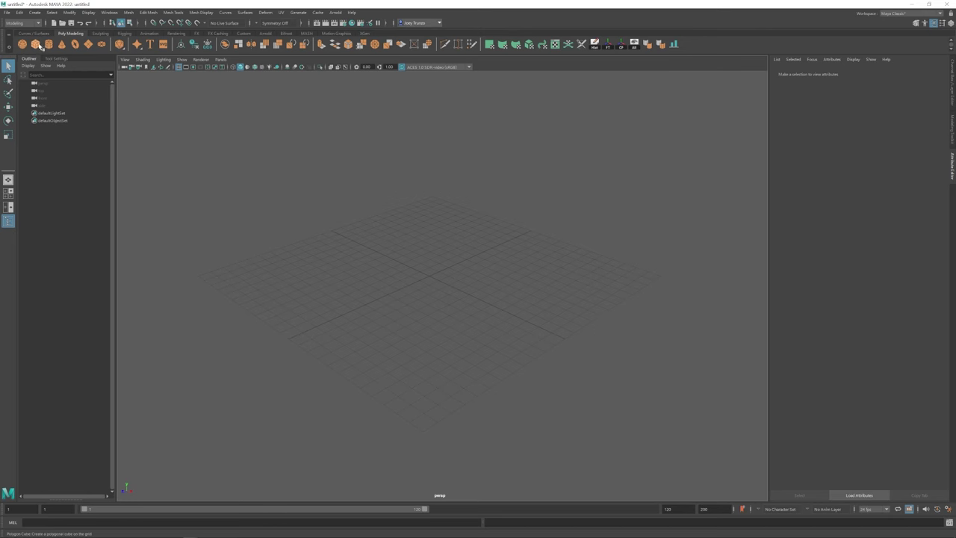
Create a polygon cube and pull its top face up into a tall column
left_click(39, 44)
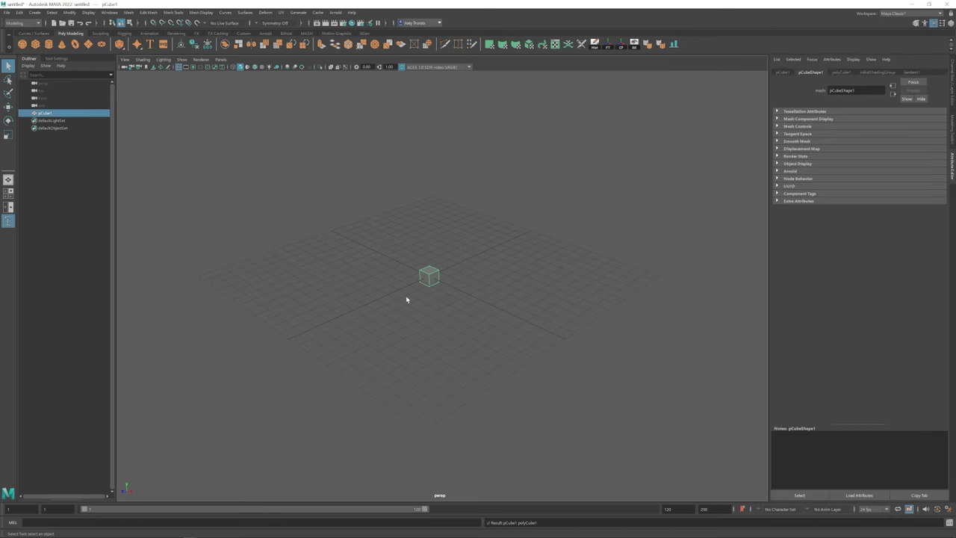
left_click_drag(427, 305, 407, 313, "alt")
key("w")
key("r")
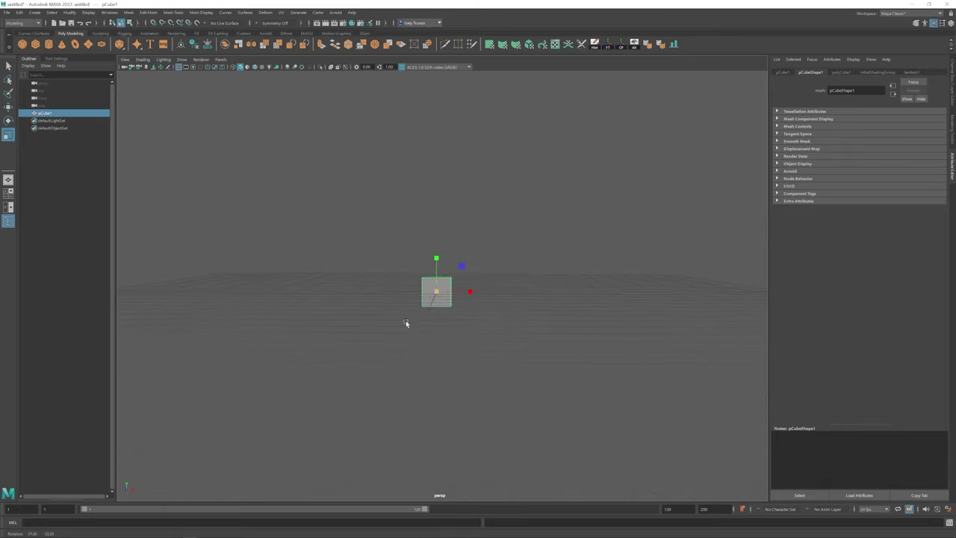
right_click_drag(437, 305, 501, 309)
left_click(436, 277)
key("w")
left_click_drag(438, 278, 439, 176)
left_click_drag(448, 247, 469, 283, "alt")
key("f")
Insert a horizontal edge loop across the column and scale the column thinner
left_click(173, 12)
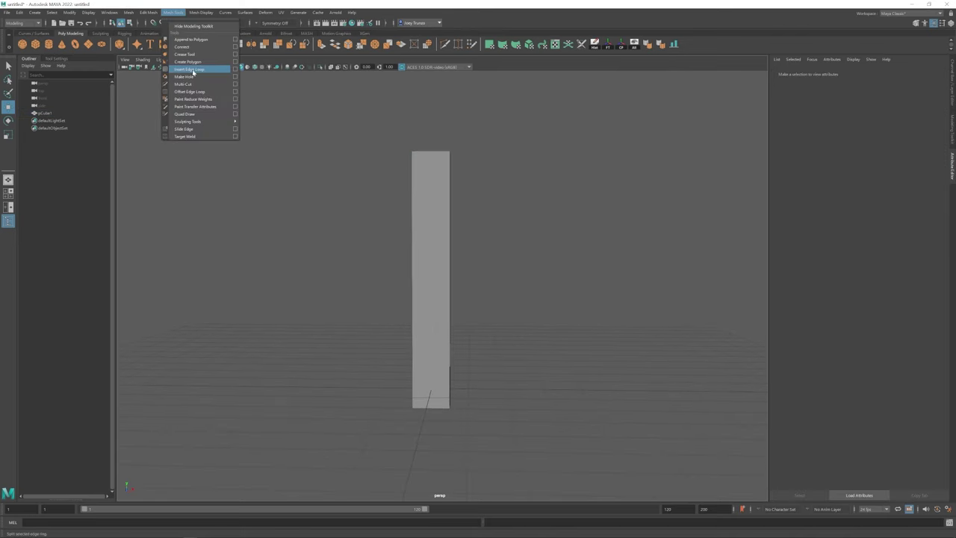
left_click(187, 72)
left_click(56, 58)
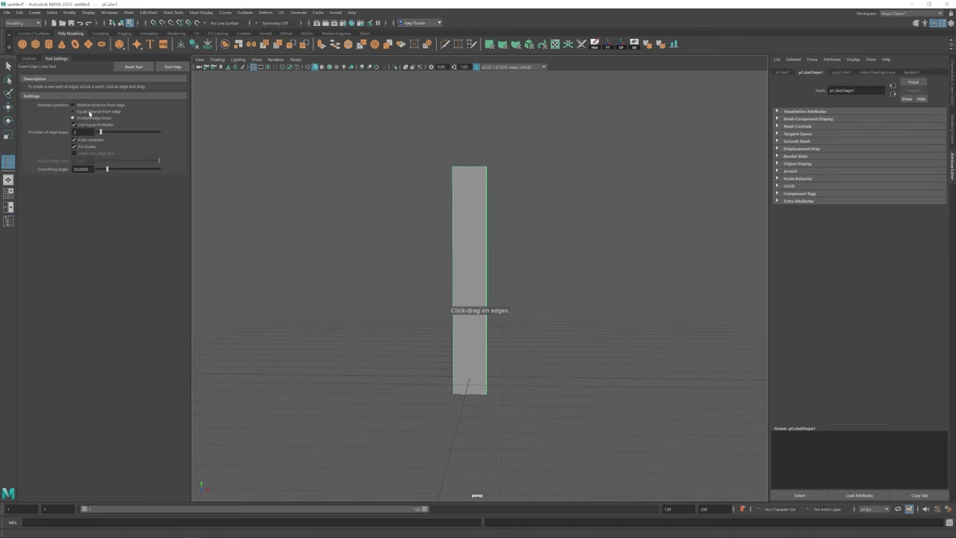
left_click(486, 254)
key("r")
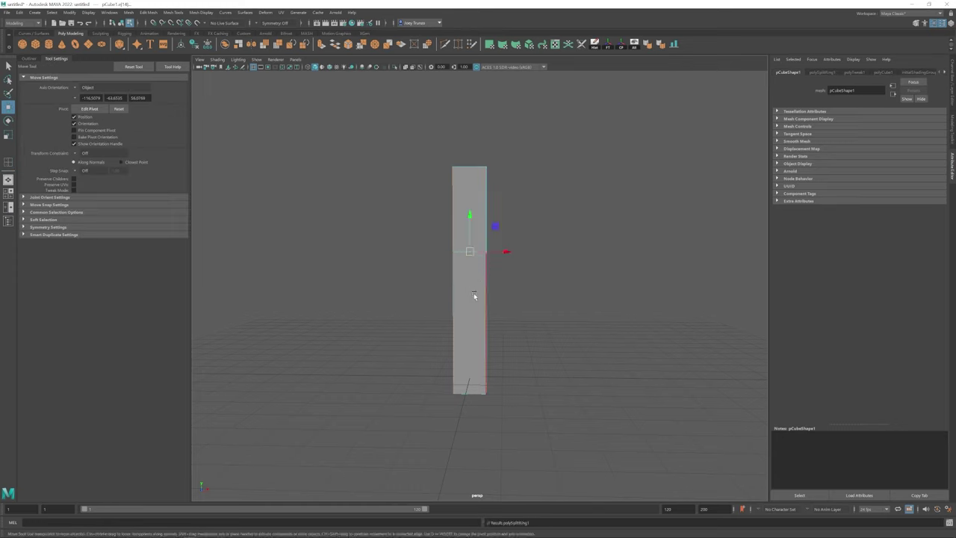
mouse_move(474, 293)
left_mouse_down("alt")
mouse_move(463, 284)
mouse_move(515, 236)
mouse_move(467, 287)
left_mouse_up("alt")
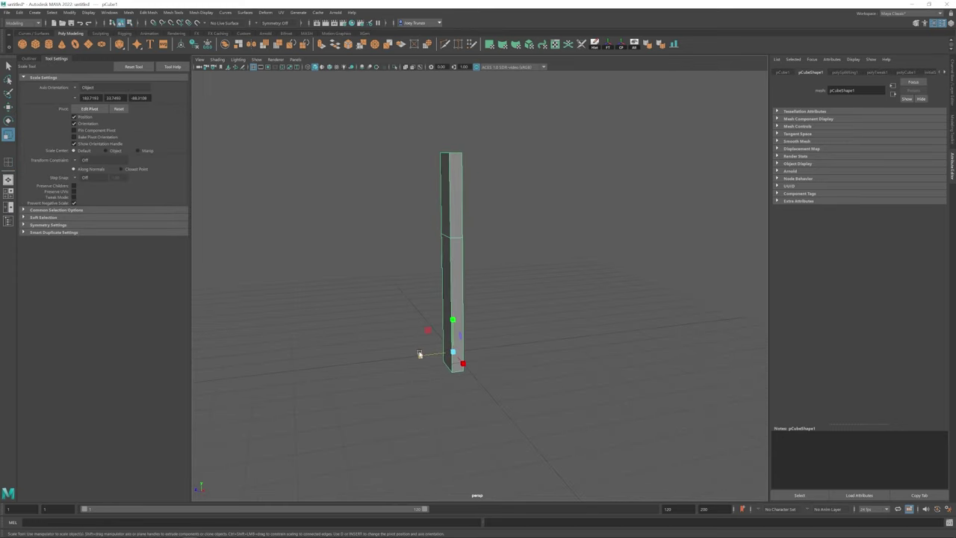
left_click(543, 307)
left_click_drag(542, 307, 483, 299, "alt")
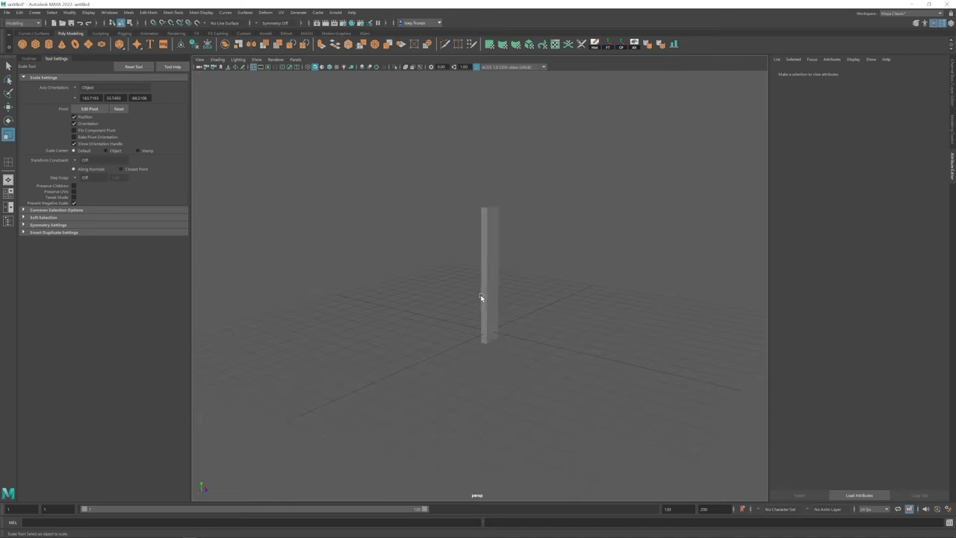
left_click(482, 299)
left_click_drag(516, 335, 486, 314, "alt")
Bevel the column's bottom edges to round off its lower end
key("w")
key("q")
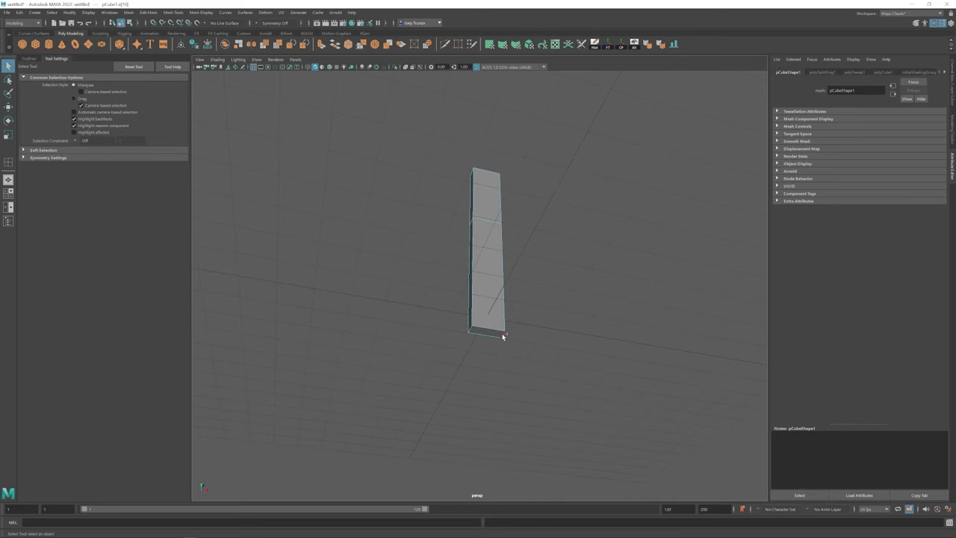
left_click(161, 35)
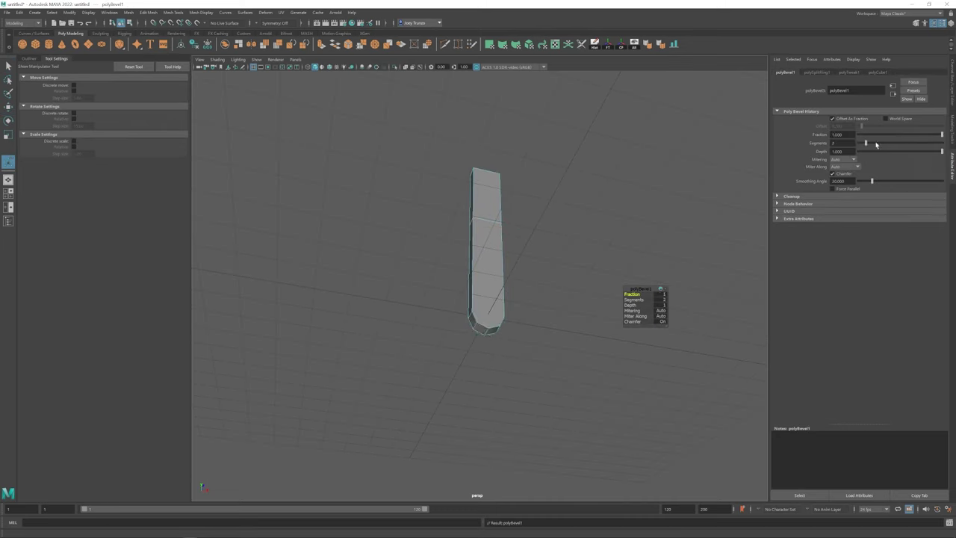
left_click_drag(493, 314, 475, 324, "alt")
key("w")
left_click_drag(537, 280, 523, 286, "alt")
Extrude the lower-half faces and scale them inward into an inset
right_click_drag(469, 279, 471, 309)
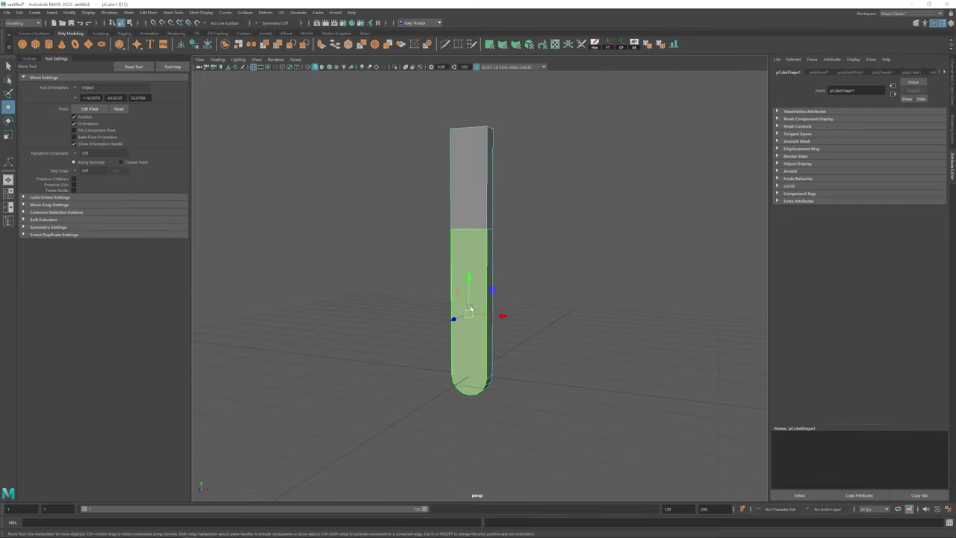
key("ctrl+e")
key("r")
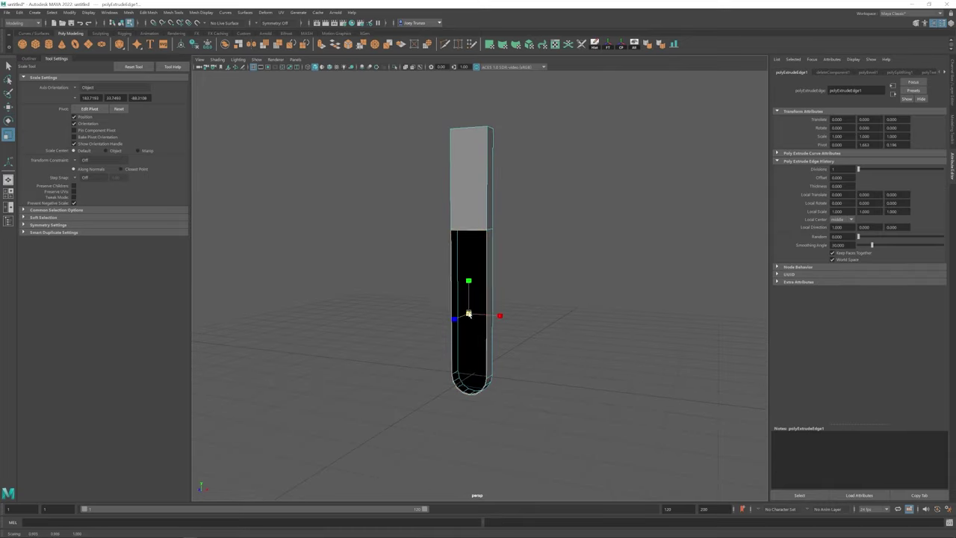
left_click_drag(460, 308, 487, 311, "alt")
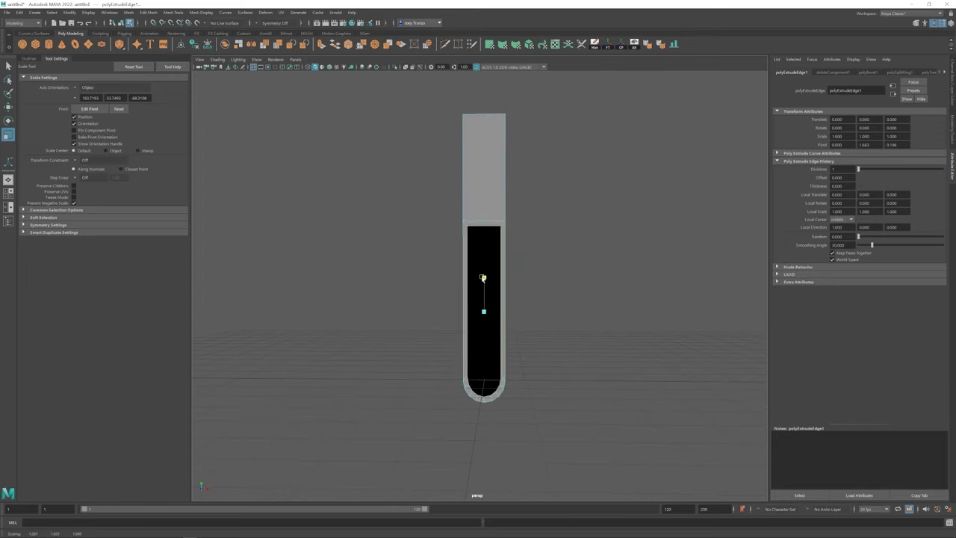
left_click_drag(514, 310, 486, 324, "alt")
Extrude the inset faces again and push the panel into the column
key("ctrl+e")
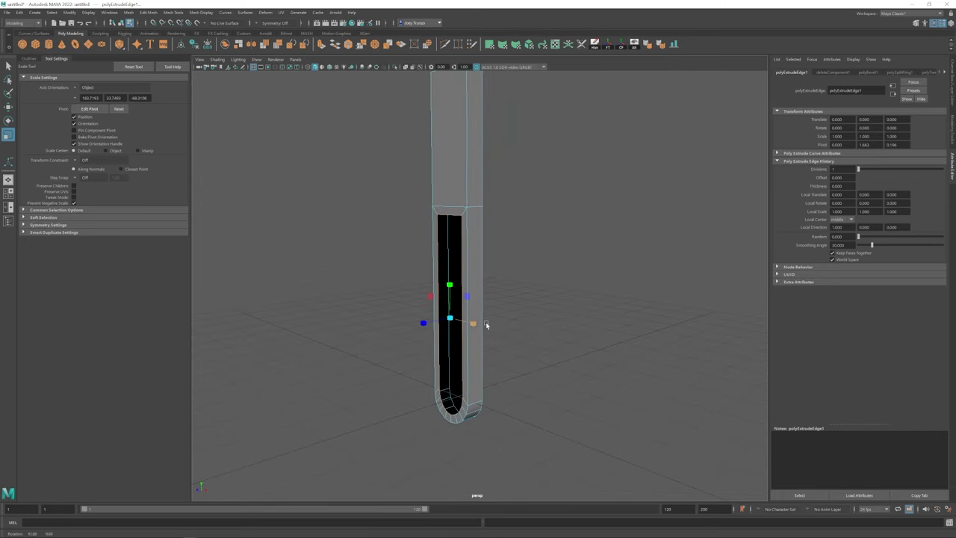
key("w")
left_click_drag(425, 322, 478, 326, "alt")
left_click(128, 12)
left_click(523, 326)
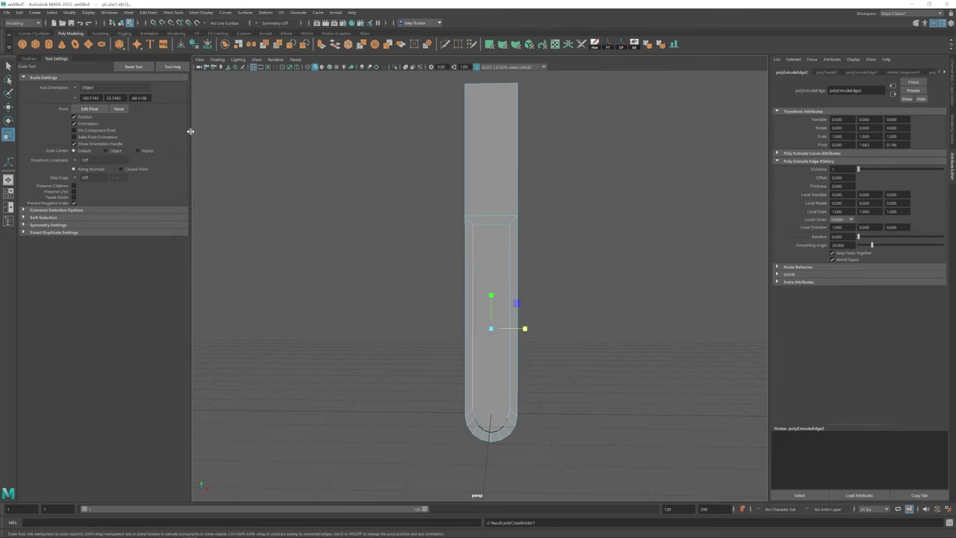
left_click(537, 348)
left_click_drag(537, 348, 490, 337, "alt")
left_click(467, 325)
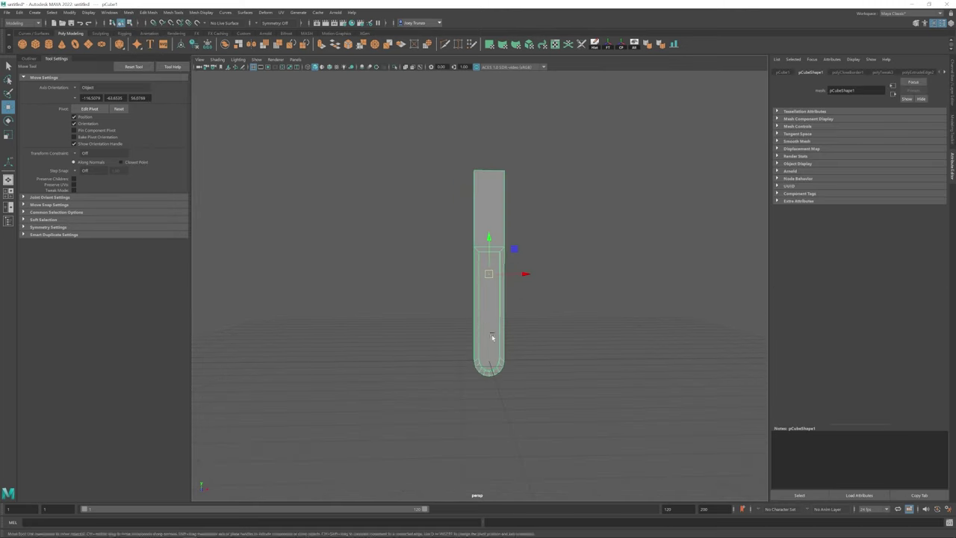
Select the vertices around the column's bottom curve and scale them
right_click_drag(491, 337, 553, 331, "alt")
key("F9")
left_click_drag(469, 307, 436, 287, "alt")
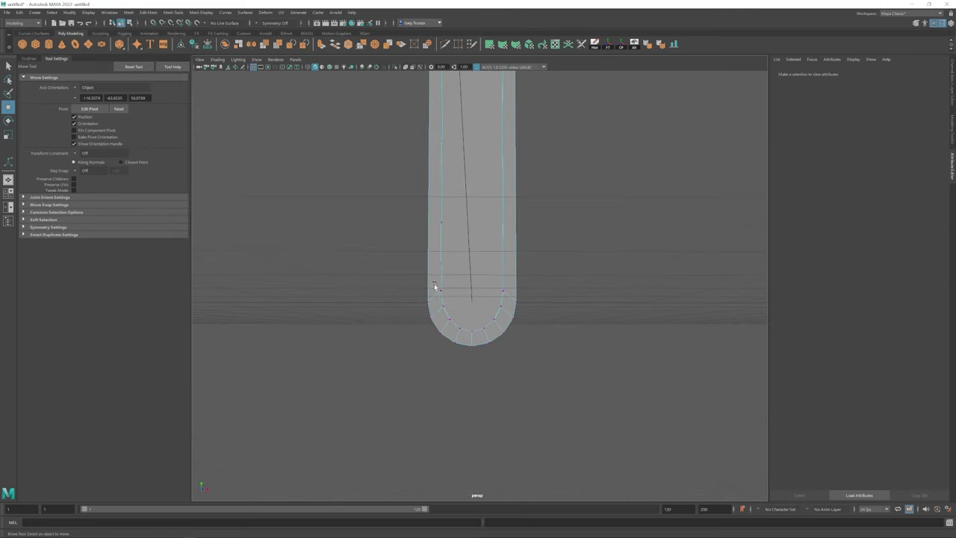
left_click_drag(507, 334, 429, 282)
left_click_drag(391, 383, 438, 337)
key("r")
left_click_drag(495, 326, 410, 347)
key("w")
key("F8")
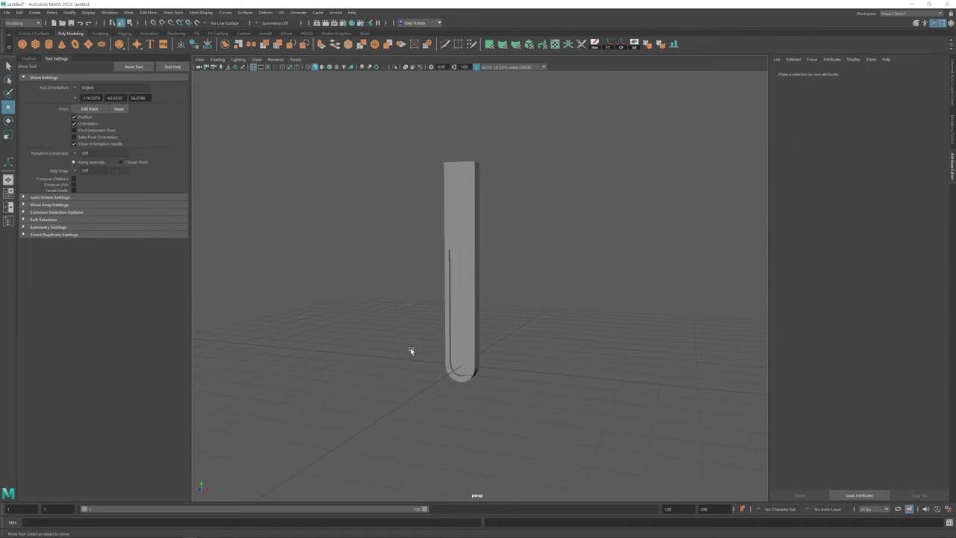
left_click(472, 284)
Bevel the inset panel's top edge and its top corner edges
key("F10")
scroll(463, 284, "up", 5)
left_click(406, 236)
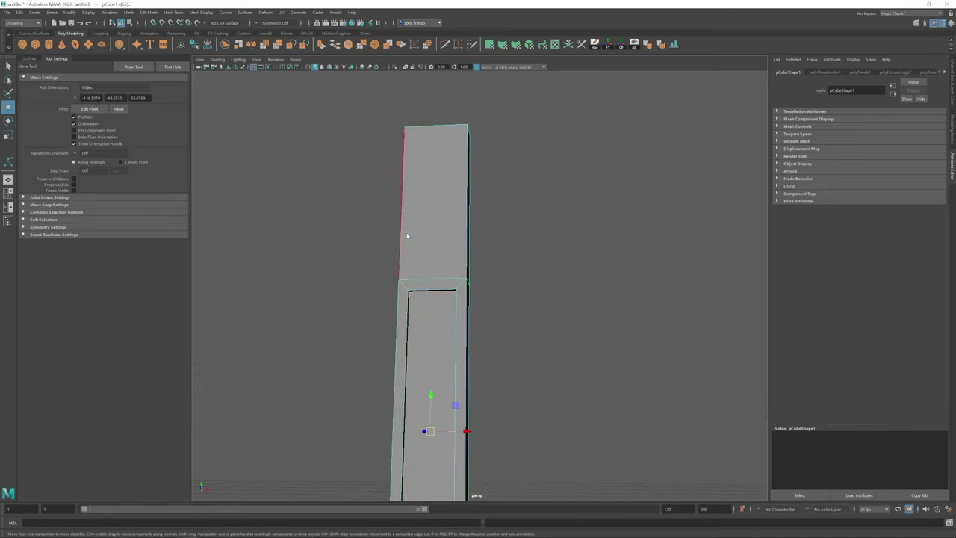
left_click(147, 13)
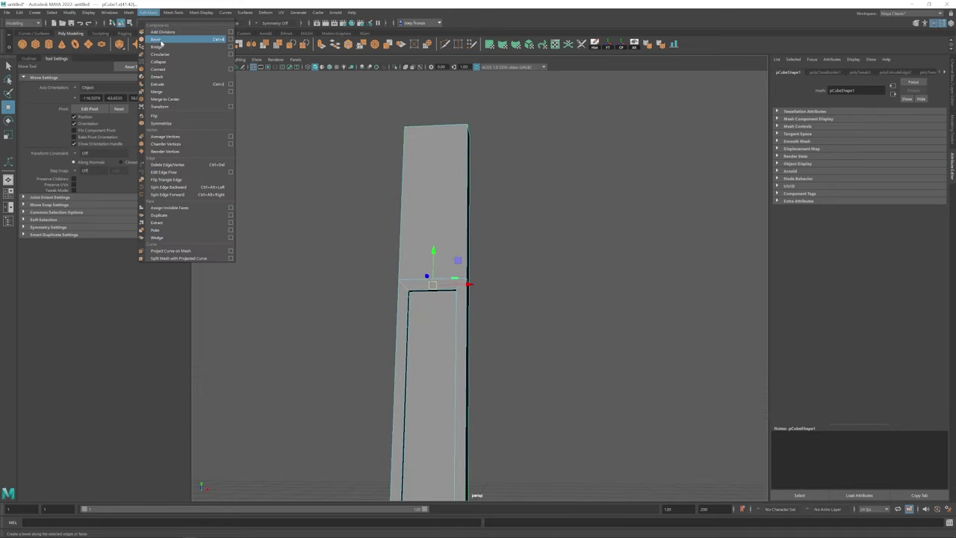
left_click(158, 39)
left_click_drag(388, 214, 471, 290, "alt")
scroll(416, 203, "up", 3)
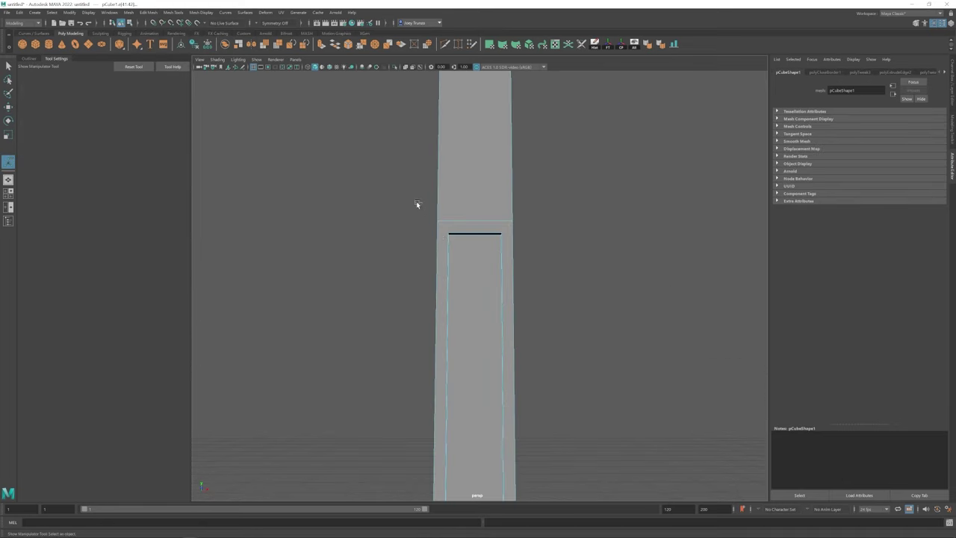
left_click_drag(528, 235, 526, 235)
key("ctrl+b")
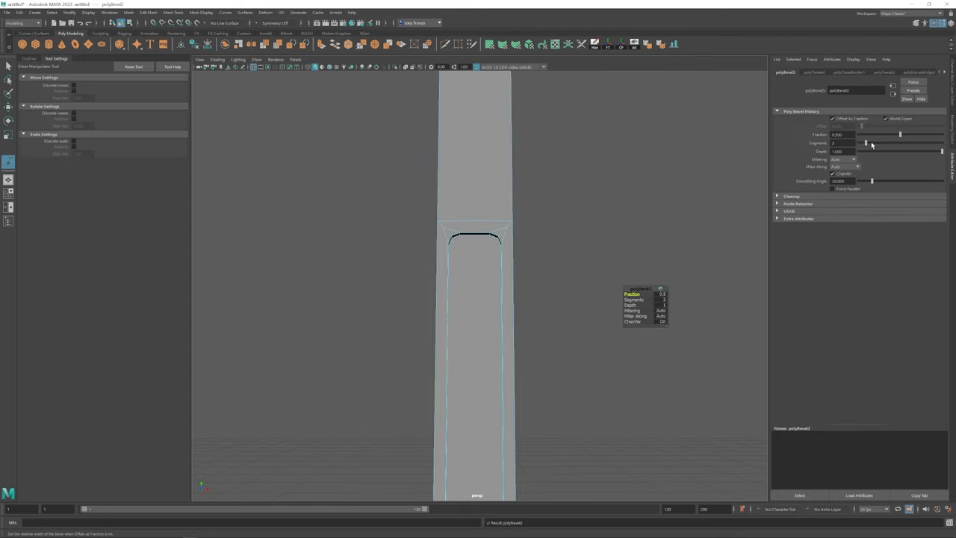
scroll(448, 274, "down", 3)
Move the column's top vertices up slightly to raise its top end
key("w")
left_click(550, 286)
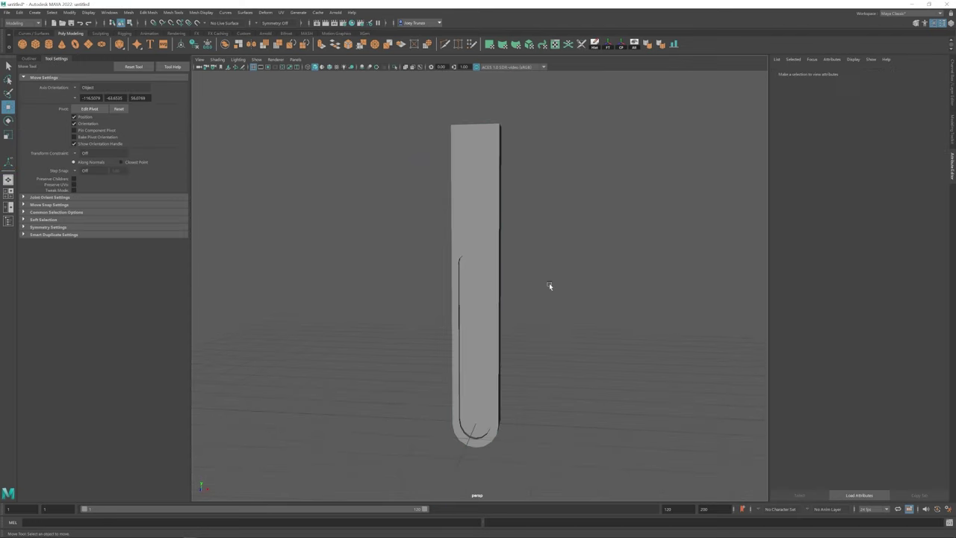
left_click_drag(550, 286, 452, 282, "alt")
left_click(452, 282)
scroll(442, 283, "down", 2)
left_click_drag(492, 317, 485, 284, "alt")
key("F9")
left_click_drag(380, 204, 496, 250)
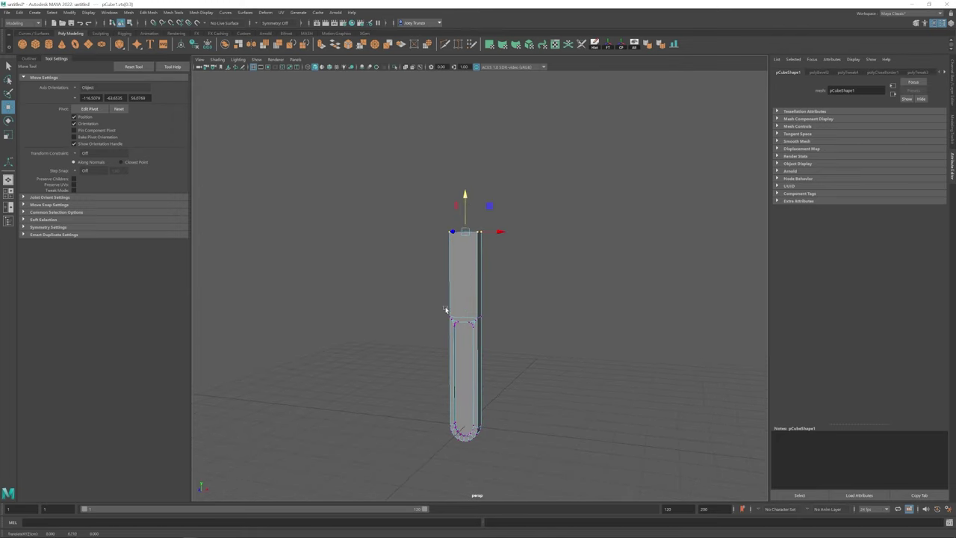
left_click_drag(371, 192, 551, 330)
left_click_drag(464, 239, 463, 229)
left_click(559, 305)
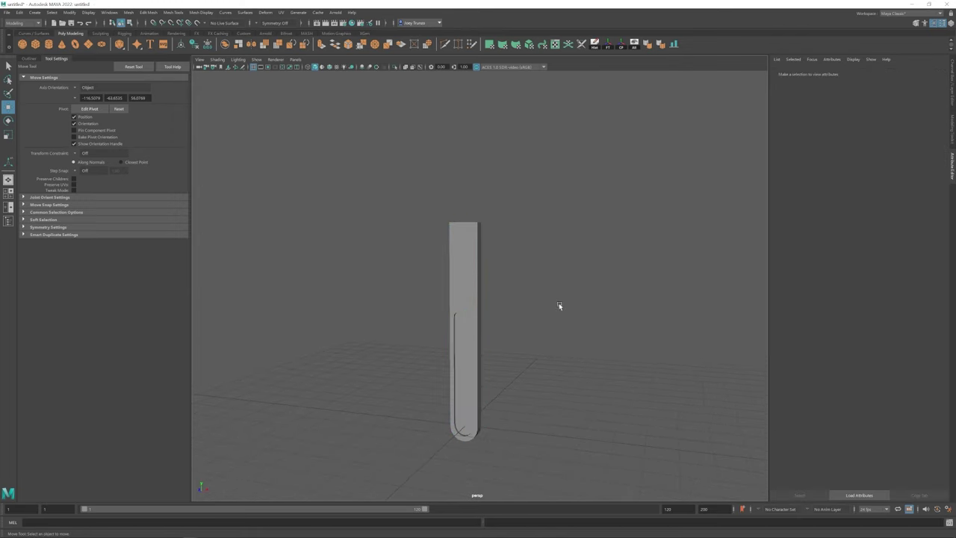
left_click_drag(559, 306, 488, 313, "alt")
Create a second cube beside the column's upper end and lengthen it downward
right_click_drag(355, 152, 401, 218, "alt")
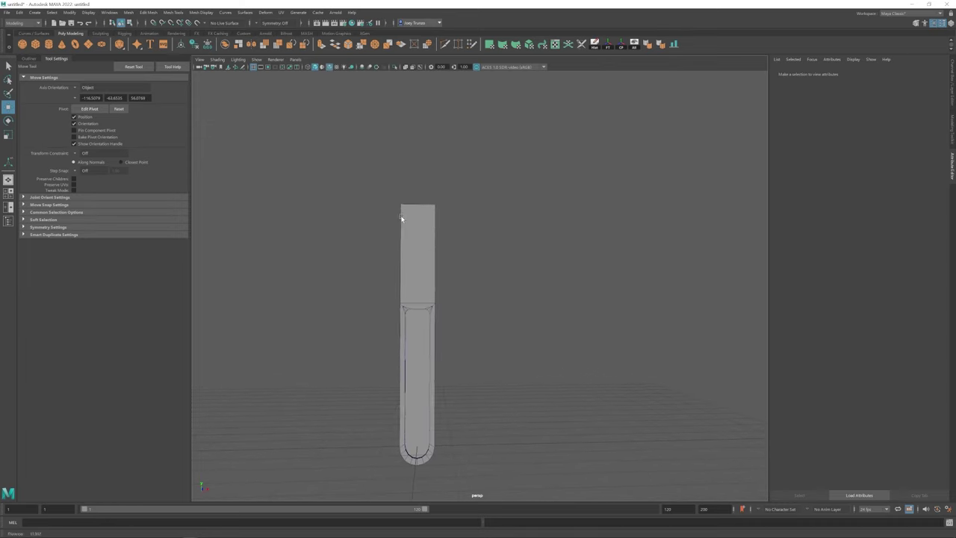
left_click(40, 45)
middle_click_drag(401, 384, 401, 214)
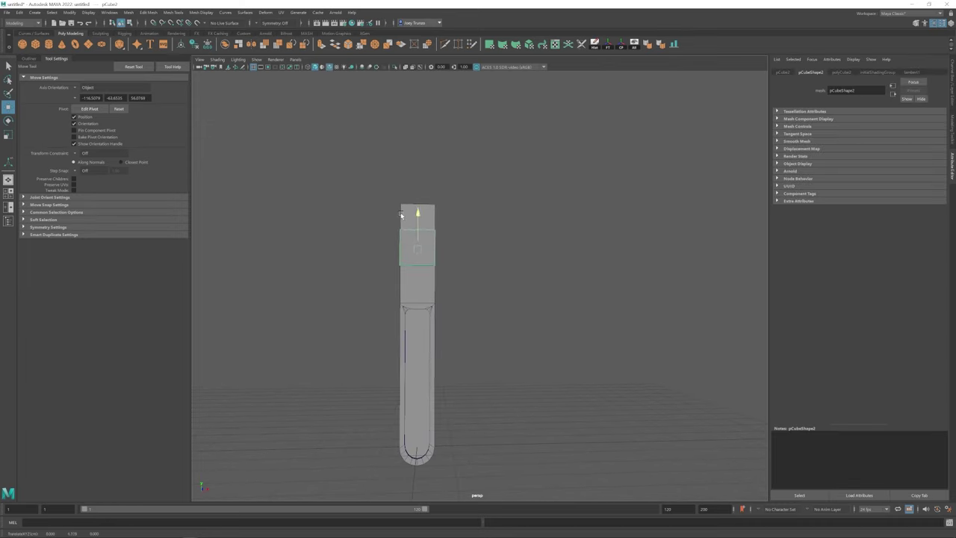
left_click_drag(451, 255, 412, 269)
key("F9")
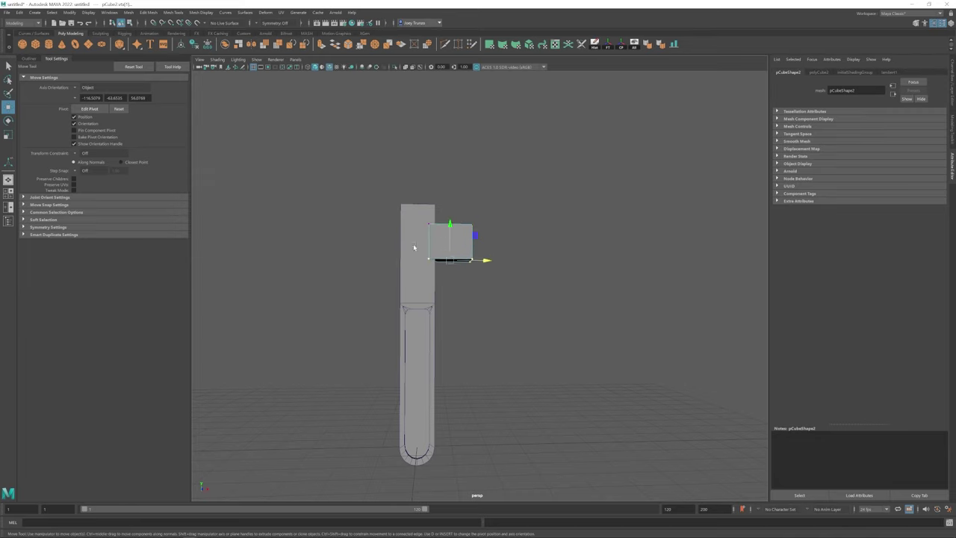
middle_click_drag(411, 248, 447, 288)
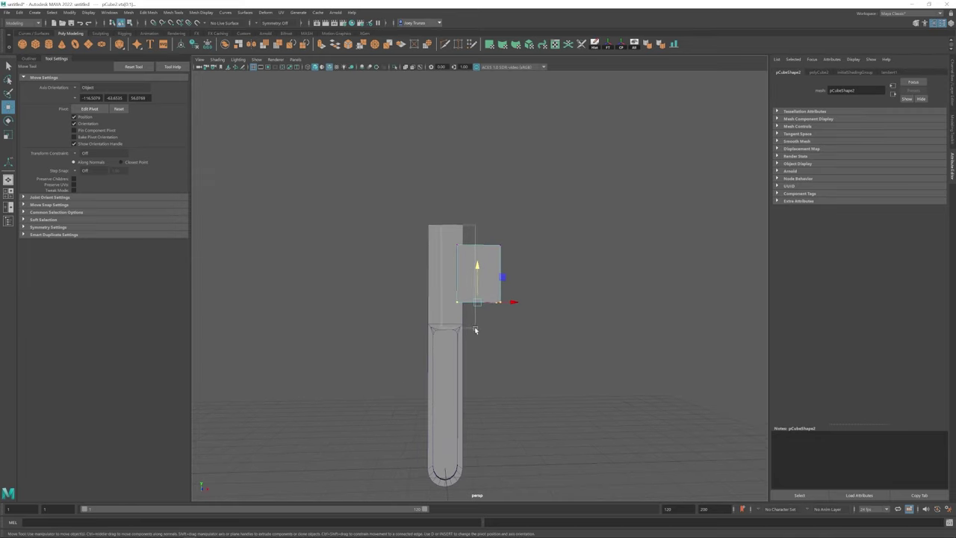
left_click_drag(475, 329, 455, 322, "alt")
Insert an edge loop across the new jaw block
left_click(173, 13)
left_click(193, 62)
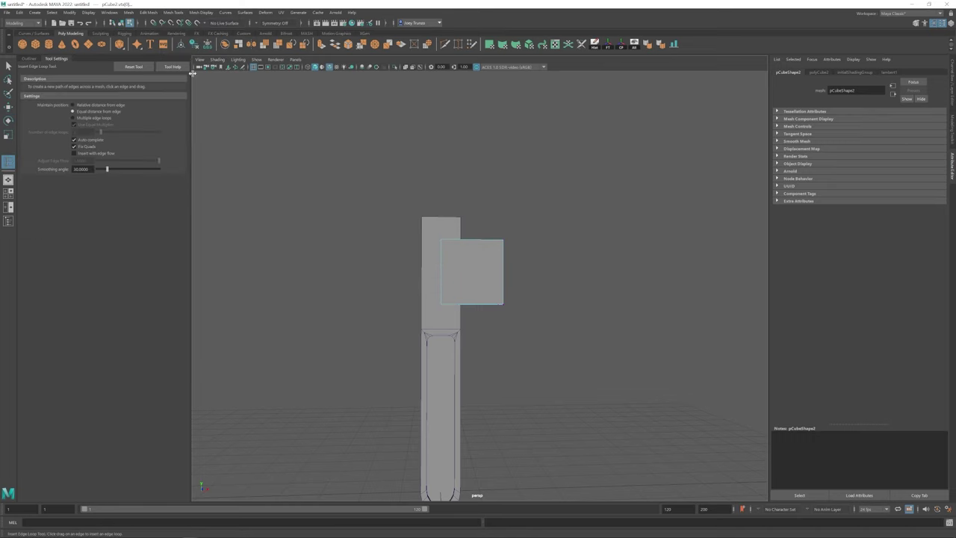
left_click(441, 279)
key("w")
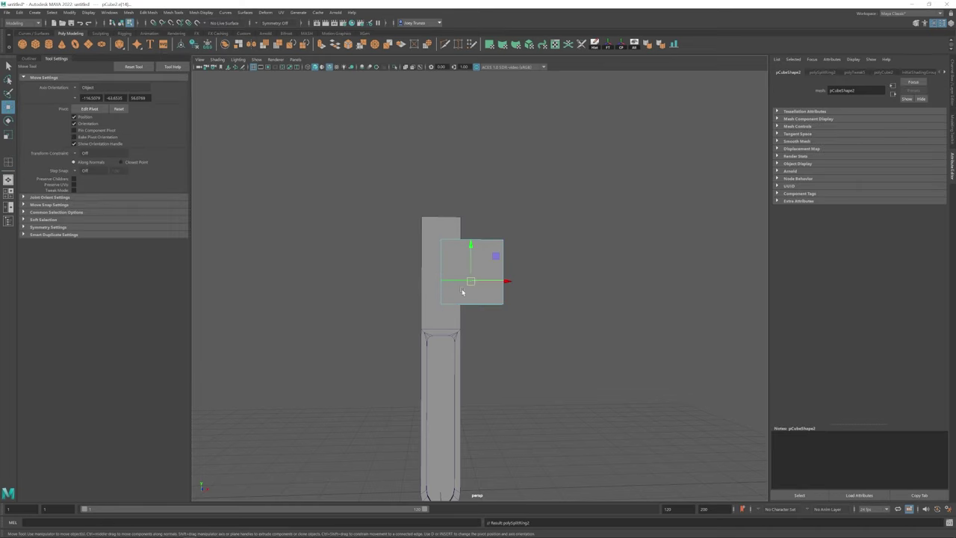
right_click_drag(468, 270, 472, 292)
mouse_move(473, 293)
left_mouse_down("alt")
mouse_move(493, 313)
mouse_move(457, 296)
left_mouse_up("alt")
Extrude the block's bottom edge out to the left and fill the open hole
left_click(506, 274)
left_click(497, 319)
key("ctrl+e")
mouse_move(456, 296)
left_mouse_down()
mouse_move(437, 296)
mouse_move(478, 297)
mouse_move(454, 294)
mouse_move(464, 286)
left_mouse_up()
left_click(128, 12)
left_click(142, 71)
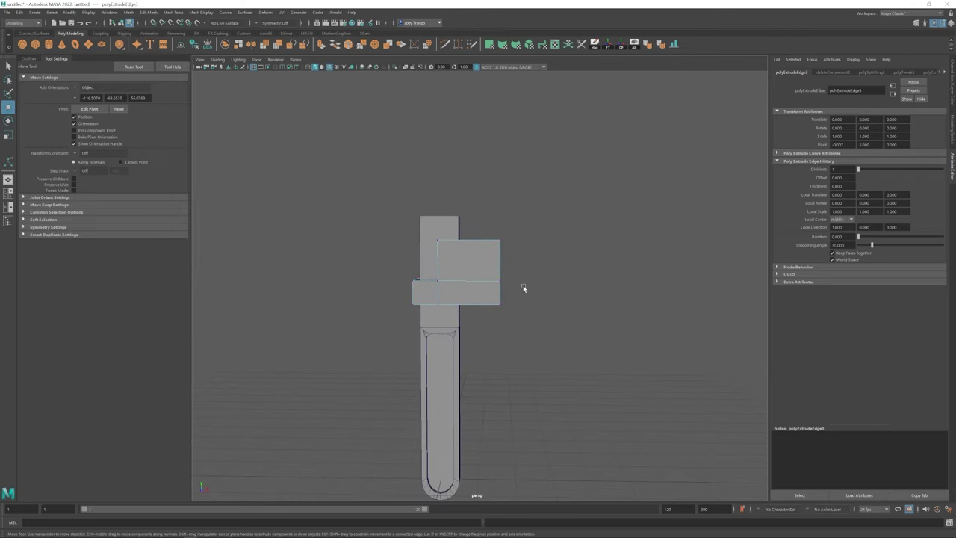
Scale the block's two right-edge vertices outward into a slanted point
left_click_drag(523, 288, 484, 257)
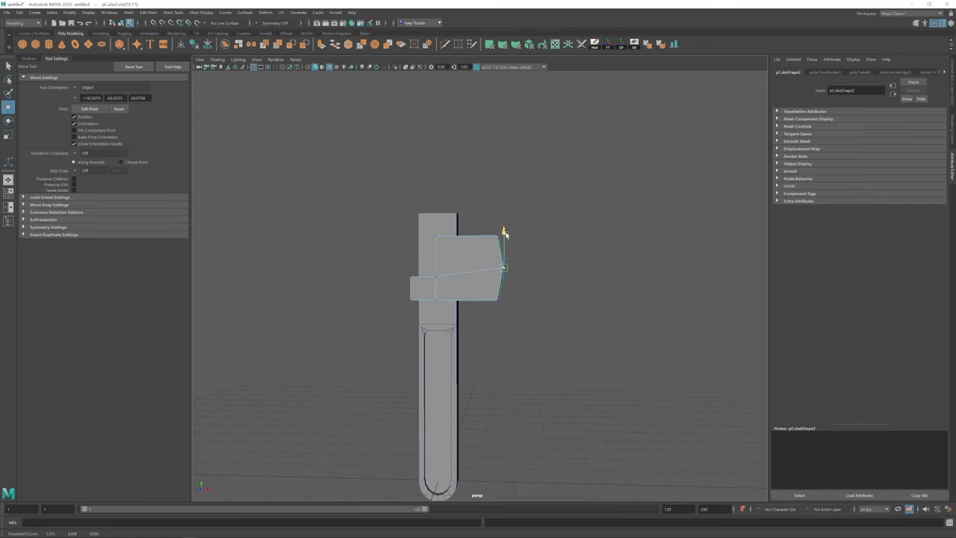
right_click_drag(504, 233, 469, 277, "alt")
left_click_drag(469, 277, 485, 295, "alt")
key("r")
right_click_drag(486, 294, 505, 286, "alt")
Extrude the block's front face and scale it inward into a border
key("w")
key("F11")
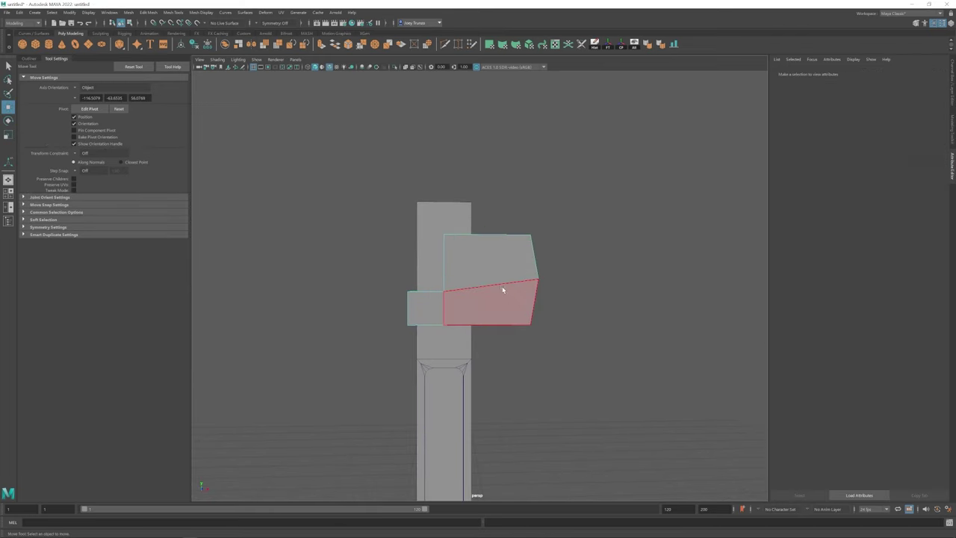
left_click(498, 272)
mouse_move(501, 232)
left_mouse_down("alt")
mouse_move(501, 260)
mouse_move(494, 239)
left_mouse_up("alt")
key("ctrl+e")
key("r")
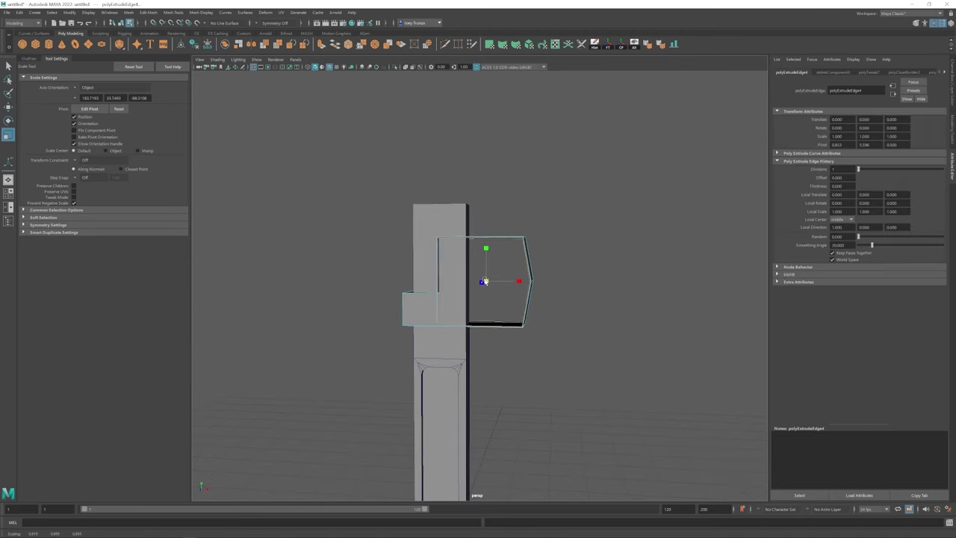
left_click_drag(483, 281, 522, 284)
Set scale axes to Component orientation and shrink the inner face further
left_click(97, 87)
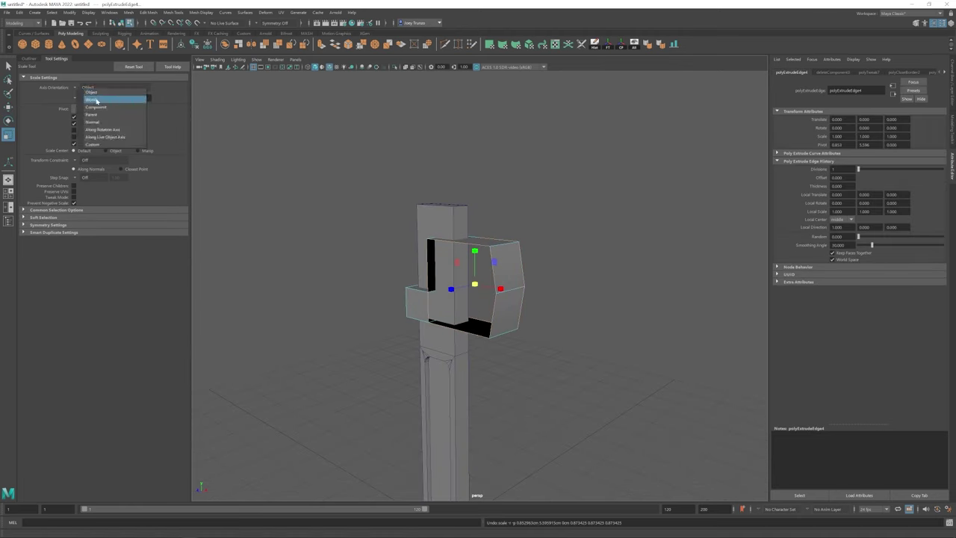
left_click(94, 110)
left_click_drag(459, 287, 513, 302)
scroll(548, 327, "up", 3)
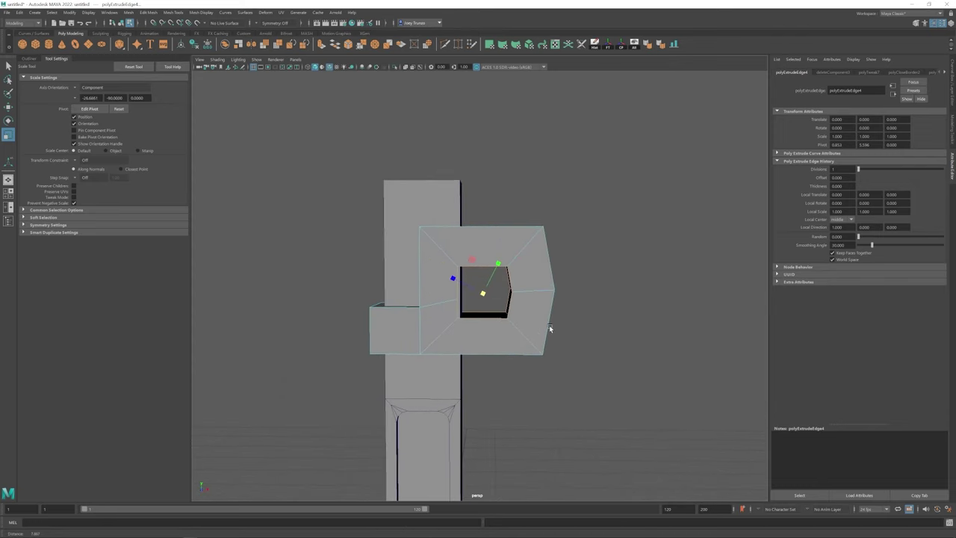
key("w")
left_click(148, 12)
Bridge the inner borders into an opening and box-select the hole's inner faces
left_click(156, 46)
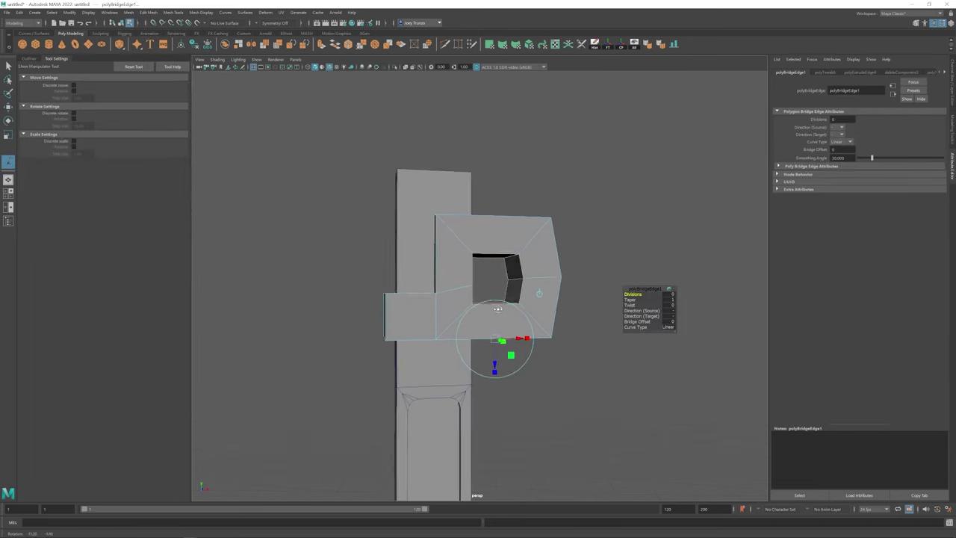
mouse_move(523, 291)
left_mouse_down("alt")
mouse_move(500, 280)
mouse_move(515, 279)
left_mouse_up("alt")
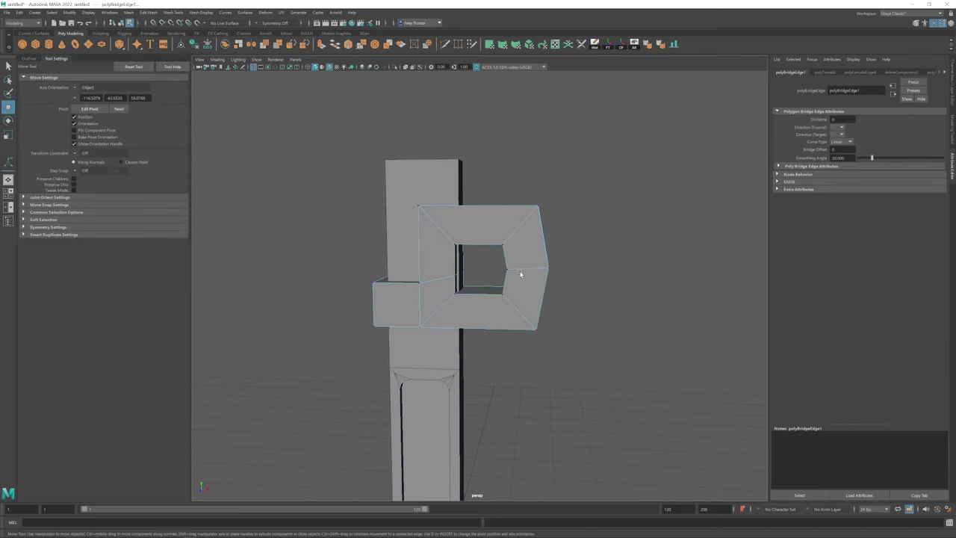
right_click(518, 269)
left_click_drag(488, 236, 517, 306)
left_click_drag(474, 266, 514, 239, "alt")
key("r")
key("w")
Orient the scale axes to Object and widen the hole faces toward the right
right_click_drag(492, 254, 508, 299)
key("r")
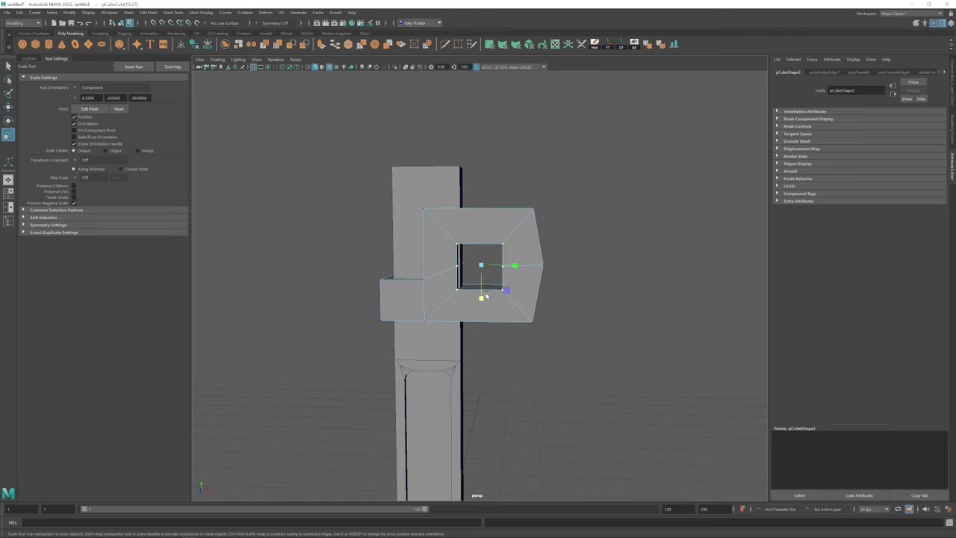
left_click(89, 87)
left_click(89, 95)
left_click_drag(478, 254, 521, 262, "alt")
key("w")
scroll(449, 311, "up", 3)
scroll(501, 253, "up", 2)
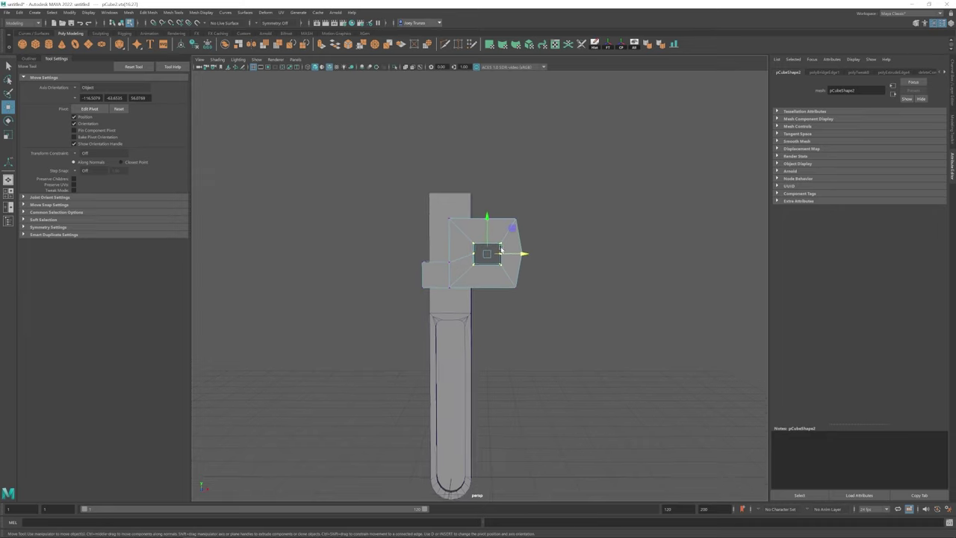
left_click_drag(525, 251, 481, 229)
Select the jaw block's top edge and bevel it at Fraction 1.000
right_click(471, 216)
left_click_drag(588, 217, 587, 216)
left_click_drag(587, 217, 497, 172, "alt")
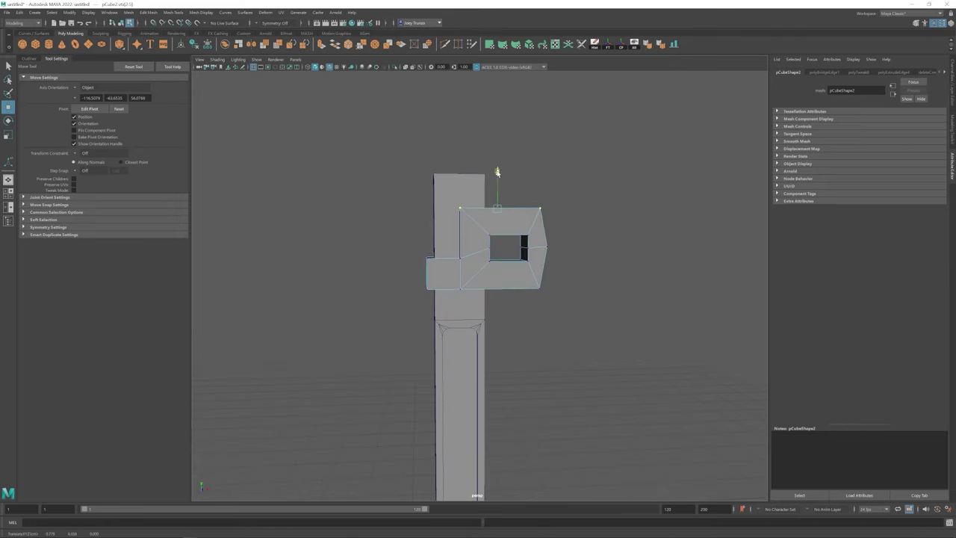
left_click_drag(505, 206, 537, 269, "alt")
key("ctrl+z")
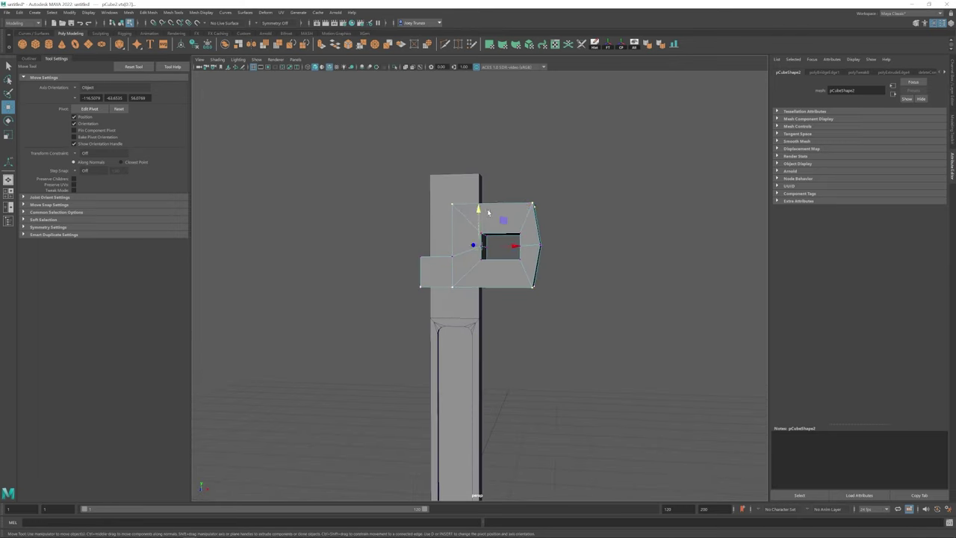
key("r")
key("w")
left_click_drag(486, 233, 504, 286, "alt")
key("ctrl+b")
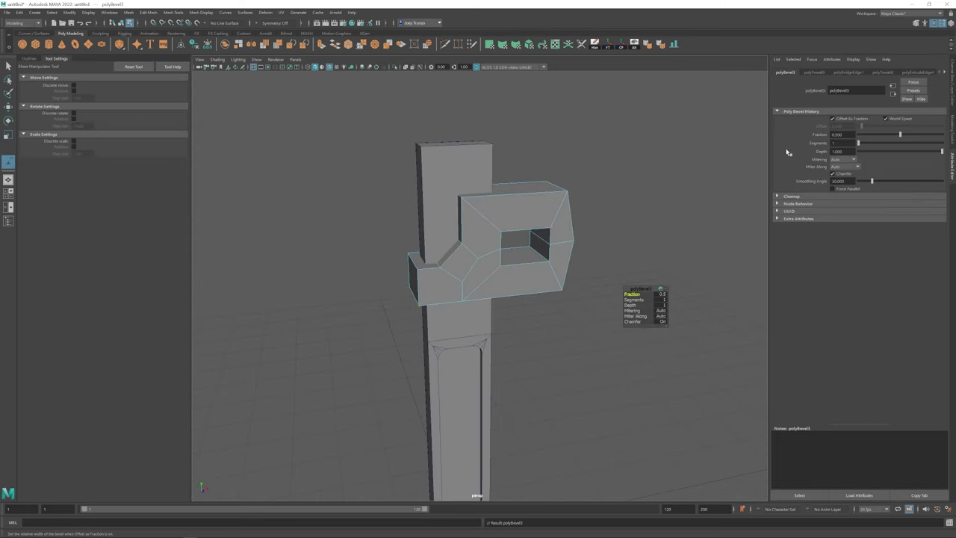
left_click_drag(930, 135, 943, 135)
left_click_drag(568, 254, 597, 269, "alt")
key("w")
Bevel the upper inner corner edge beside the column with 2 segments
right_click_drag(526, 193, 501, 239, "alt")
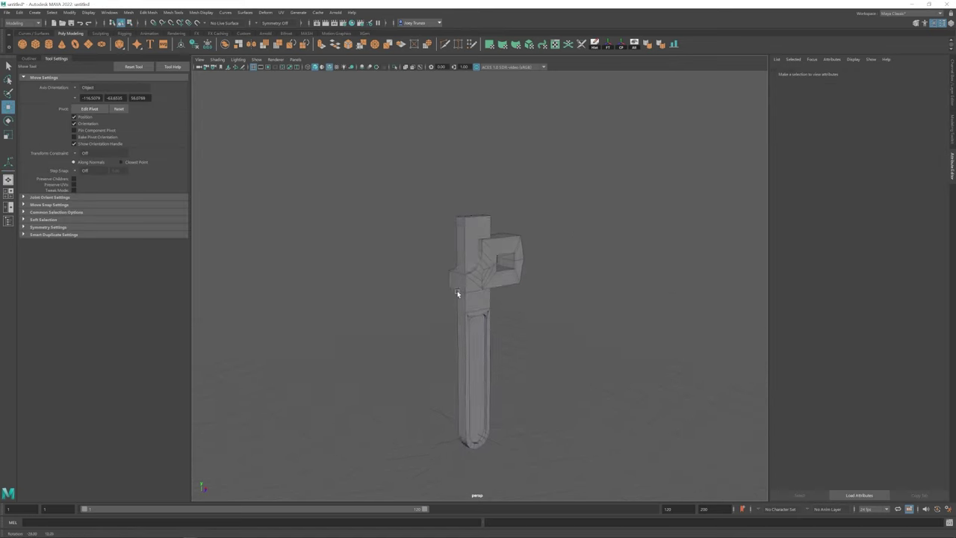
left_click(475, 278)
mouse_move(475, 279)
left_mouse_down("alt")
mouse_move(464, 273)
mouse_move(470, 283)
left_mouse_up("alt")
right_click_drag(470, 282, 501, 271, "alt")
left_click(479, 251)
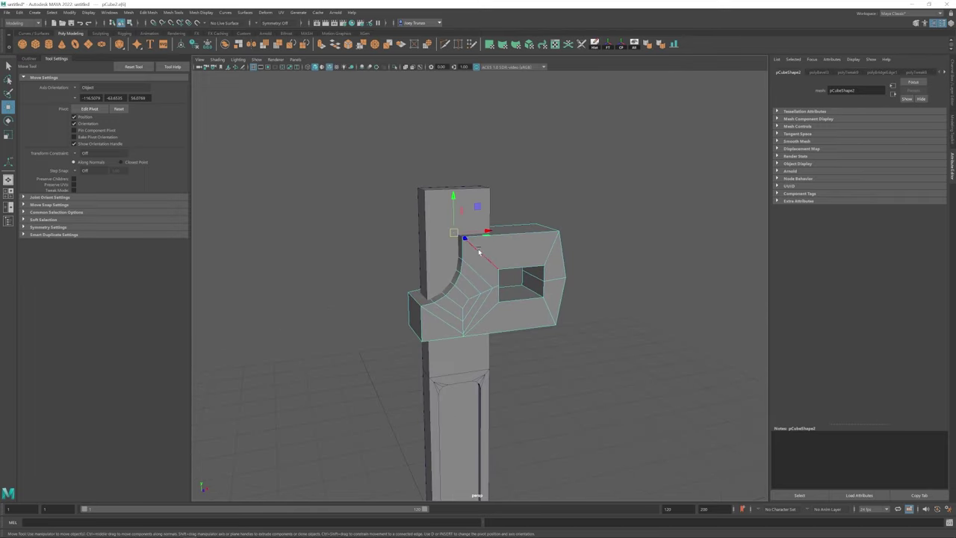
key("ctrl+b")
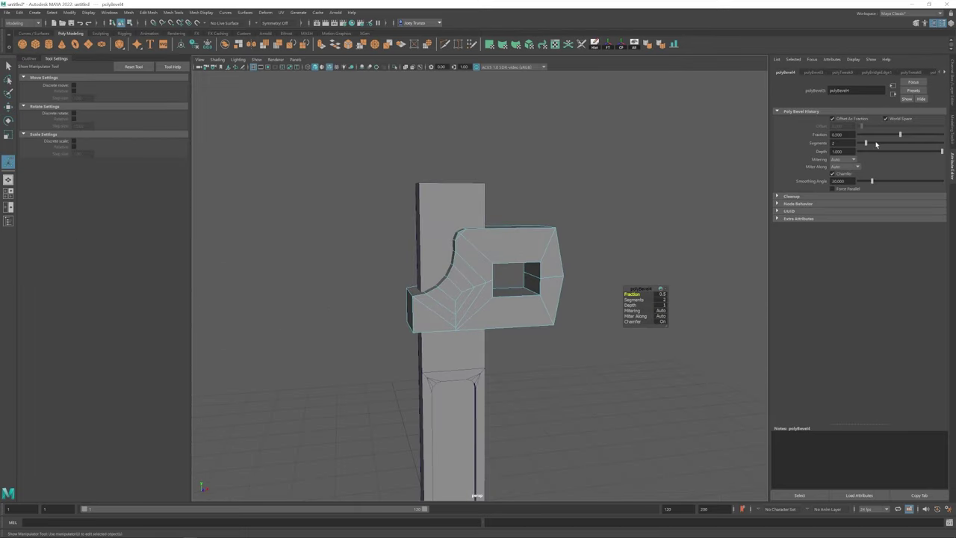
left_click_drag(903, 135, 904, 136)
left_click_drag(598, 209, 524, 247, "alt")
Bevel the edges at the jaw block's right end
key("ctrl+b")
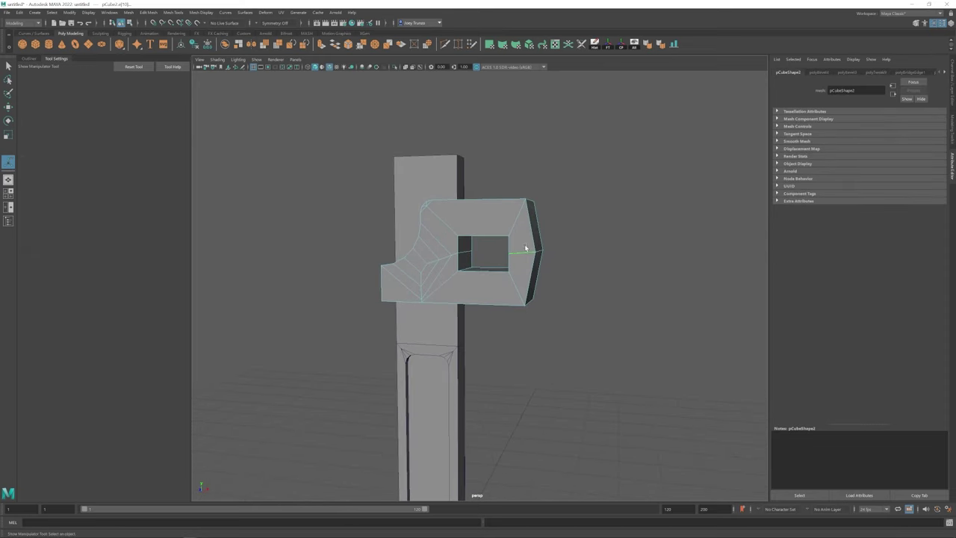
left_click_drag(582, 261, 523, 283, "alt")
key("w")
right_click_drag(530, 273, 588, 241)
scroll(560, 313, "up", 5)
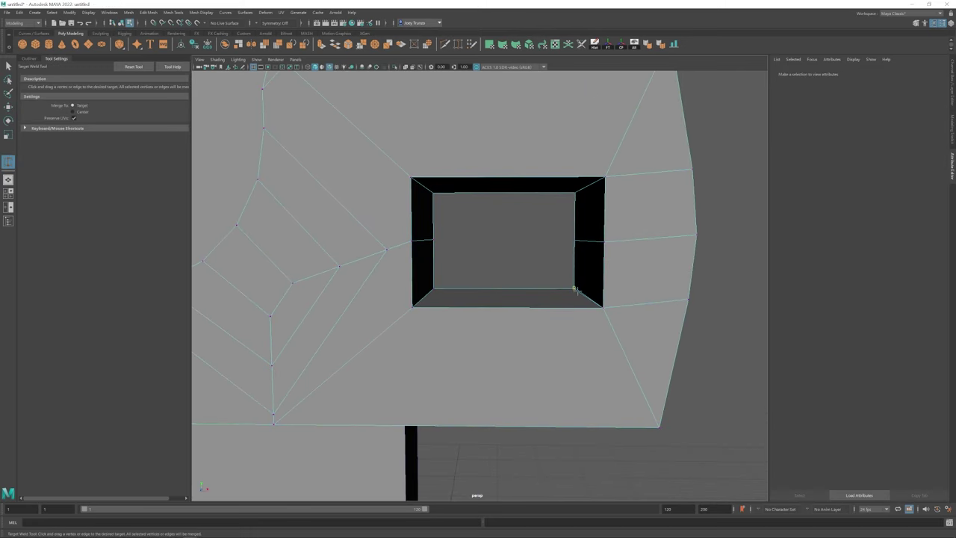
key("w")
left_click(603, 179)
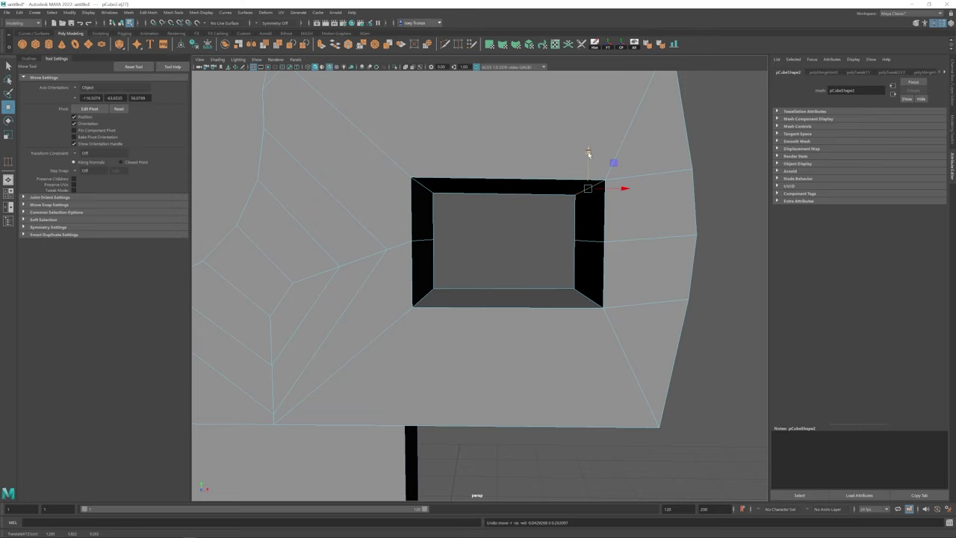
left_click_drag(589, 150, 588, 137)
left_click(717, 239)
scroll(413, 348, "down", 5)
left_click_drag(413, 348, 493, 331, "alt")
scroll(480, 297, "up", 2)
left_click(469, 318)
key("r")
Position the box on top of the jaw block and stretch it taller
key("w")
scroll(484, 293, "up", 2)
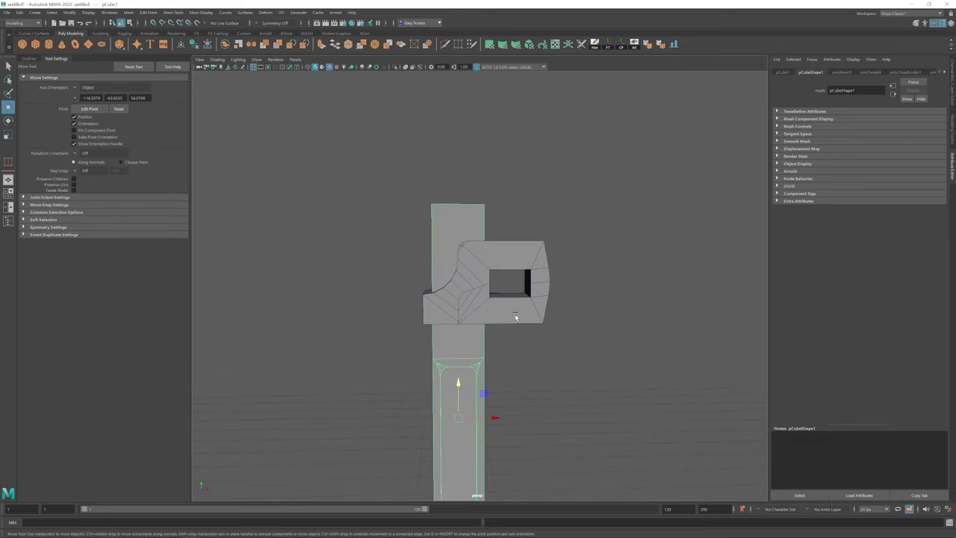
left_click(531, 283)
left_click(441, 282)
left_click_drag(531, 284, 490, 252, "alt")
key("r")
key("w")
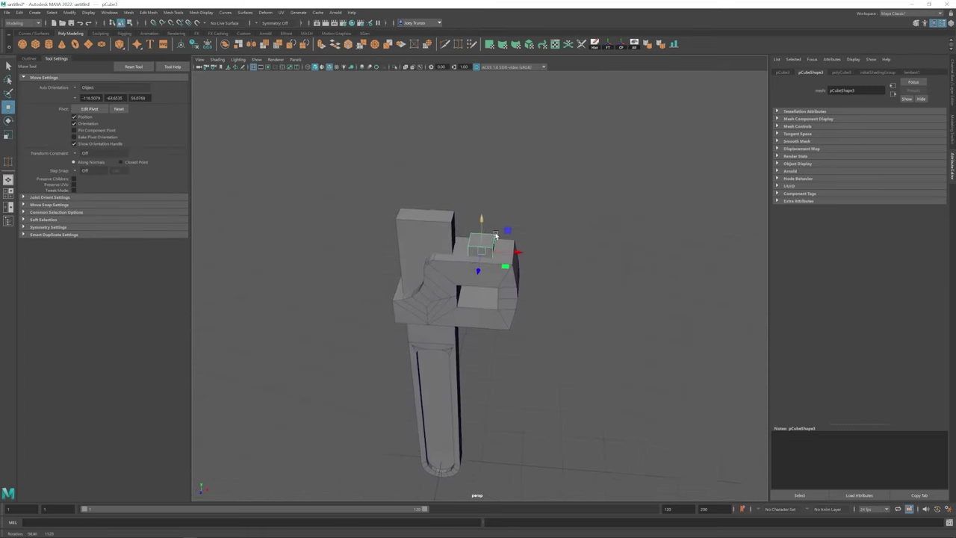
scroll(501, 273, "up", 3)
key("r")
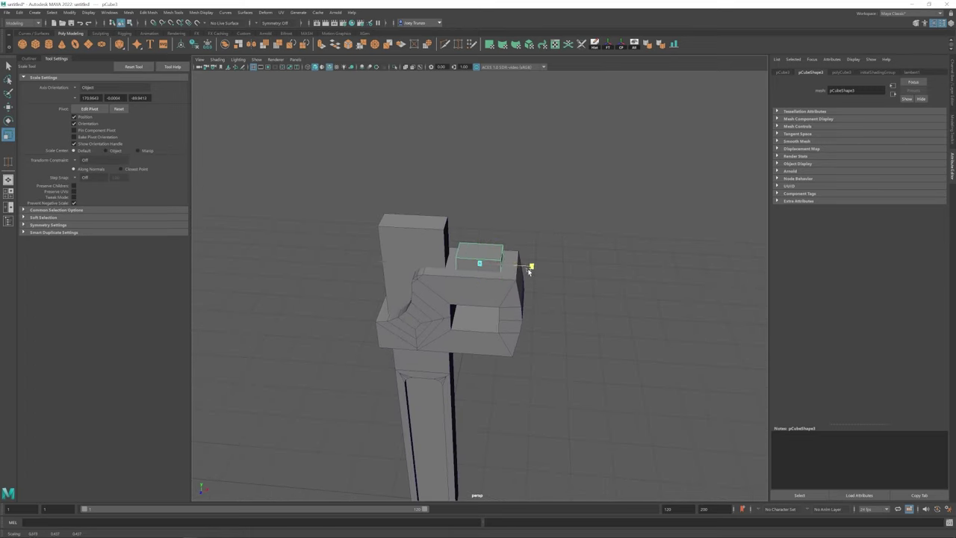
left_click_drag(529, 270, 511, 260, "alt")
left_click_drag(483, 202, 446, 284)
Subtract the tall box from the jaw block using Mesh > Booleans > Difference
key("w")
left_click_drag(497, 264, 457, 289, "alt")
key("r")
key("w")
left_click(128, 12)
mouse_move(138, 30)
left_click(217, 38)
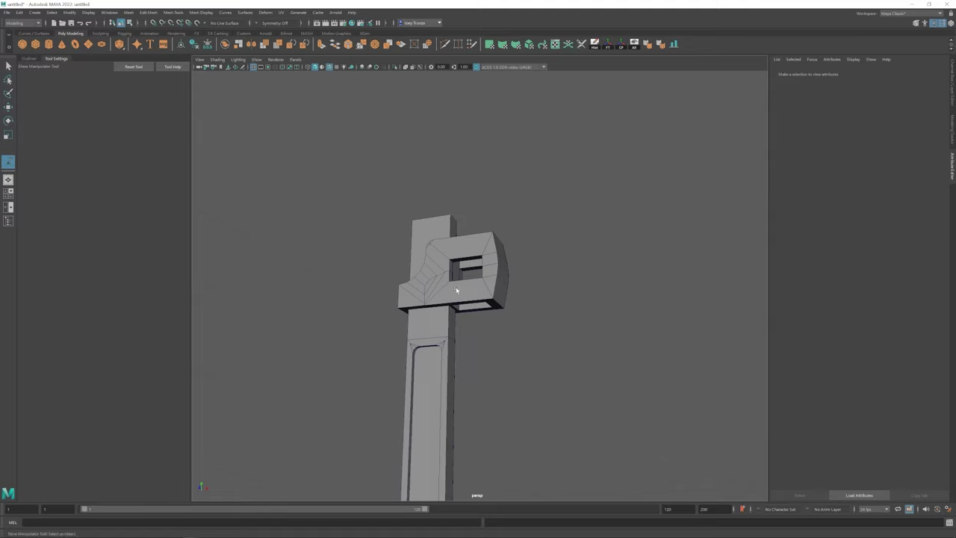
Bevel a face of pCube4 to round the shank's lower end
key("ctrl+z")
key("ctrl+z")
key("ctrl+z")
key("r")
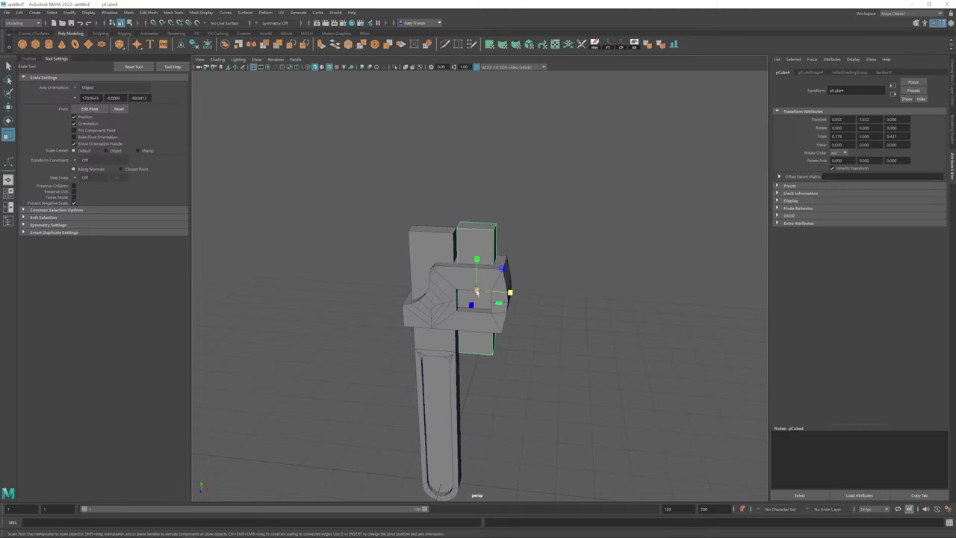
left_click_drag(556, 210, 536, 250, "alt")
key("w")
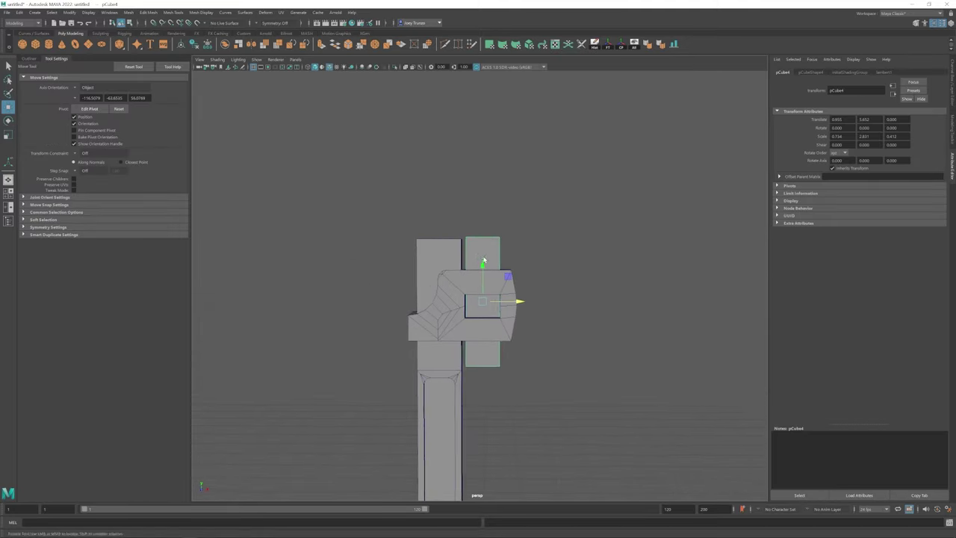
left_click(478, 351)
left_click(509, 300)
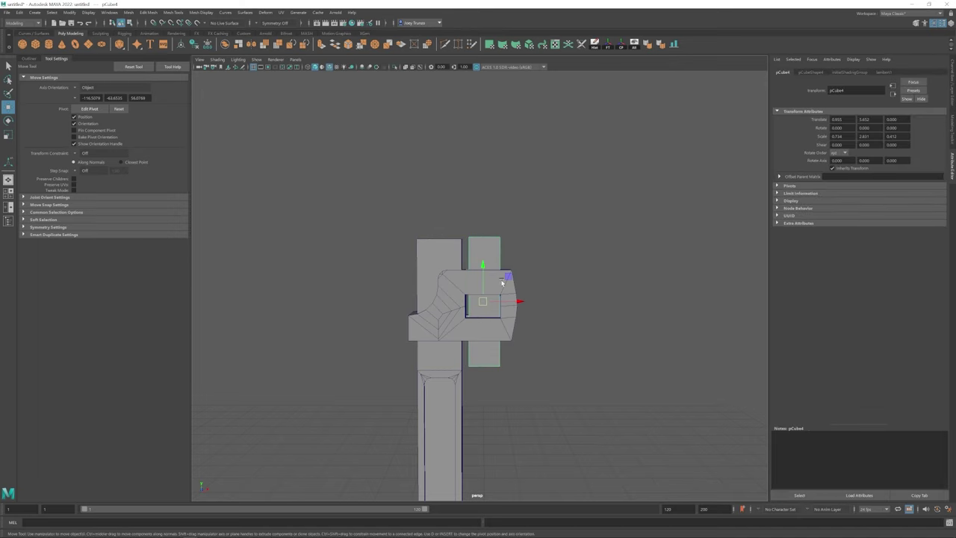
key("r")
key("w")
left_click_drag(480, 303, 474, 282, "alt")
key("F11")
left_click(461, 284)
left_click(149, 12)
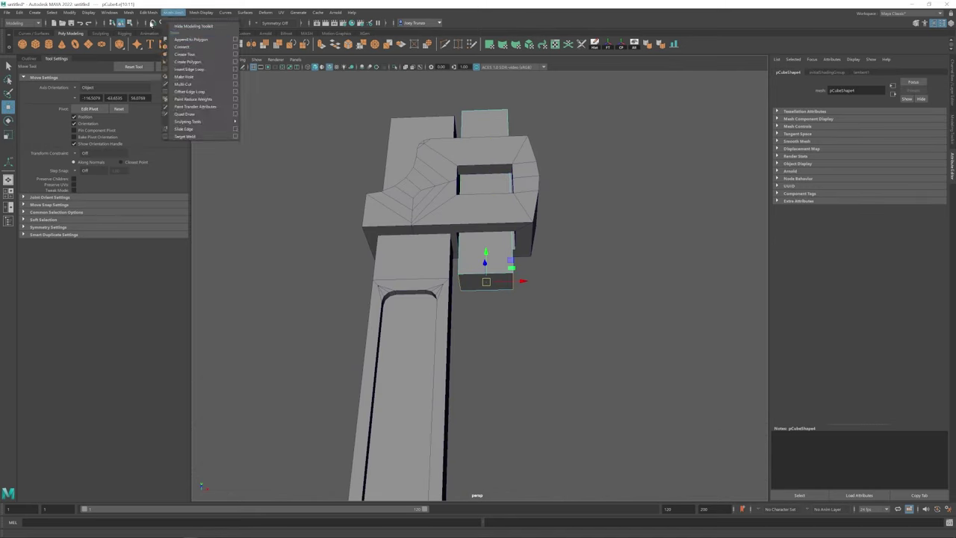
left_click(160, 36)
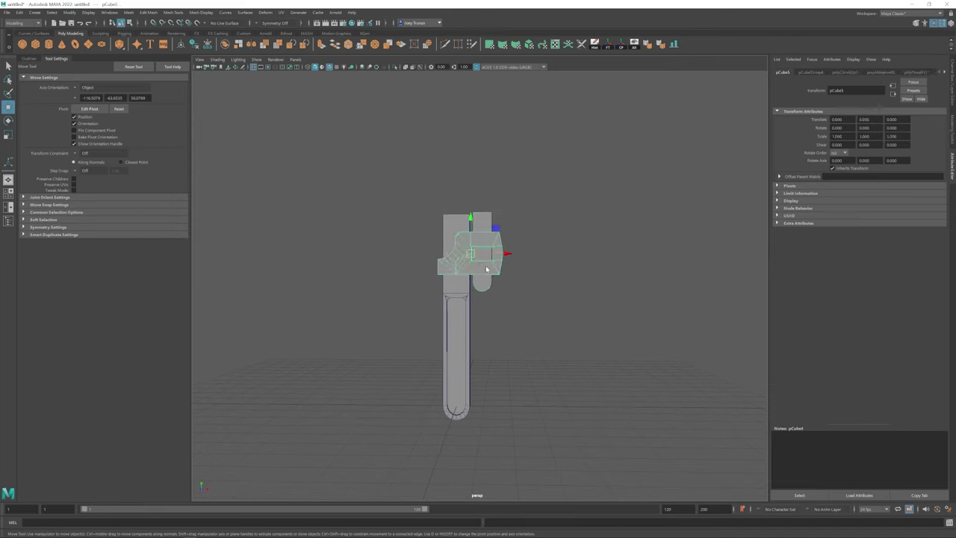
Box-select pCube4's vertices to set the shank height, then select the tall left bar
key("F11")
left_click(510, 254)
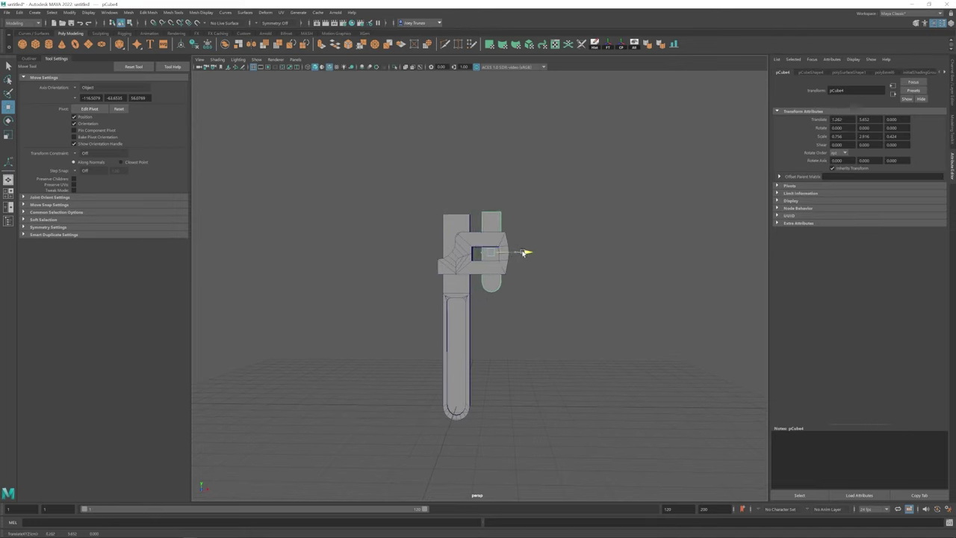
key("F9")
left_click_drag(449, 309, 496, 298)
scroll(507, 326, "up", 5)
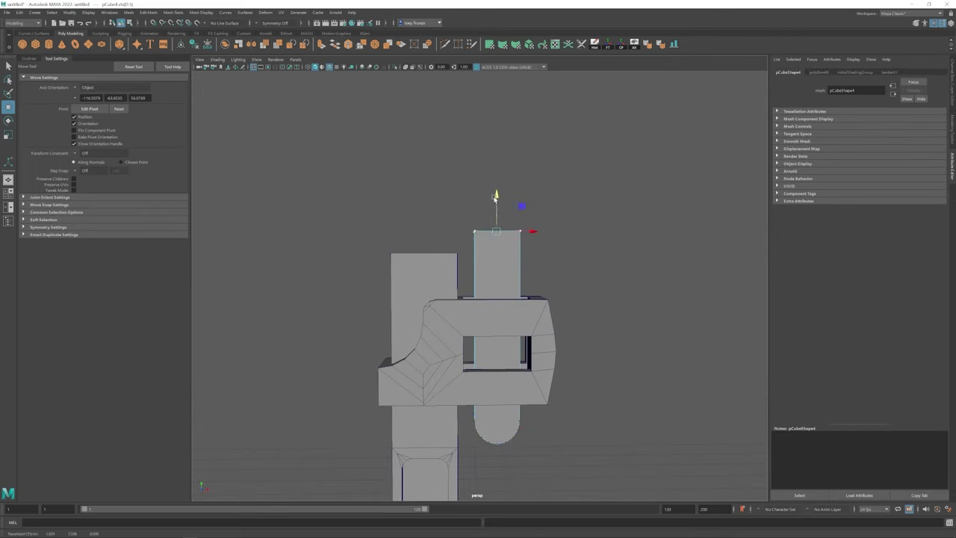
left_click(490, 317)
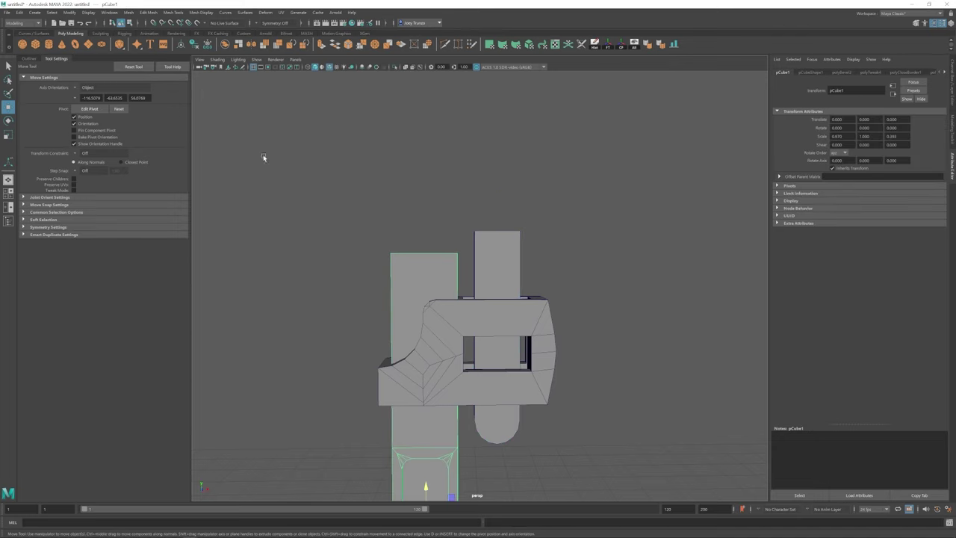
Scale pCube6 into a thin, wide plate capping the left bar's top
scroll(478, 336, "down", 3)
left_click(452, 407)
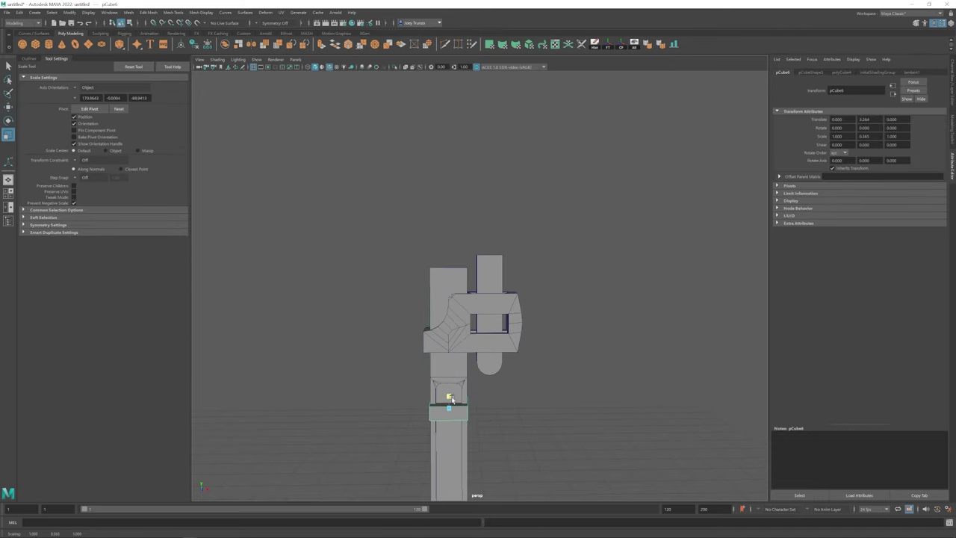
key("r")
left_click_drag(451, 244, 474, 286, "alt")
key("r")
right_click_drag(473, 286, 492, 308, "alt")
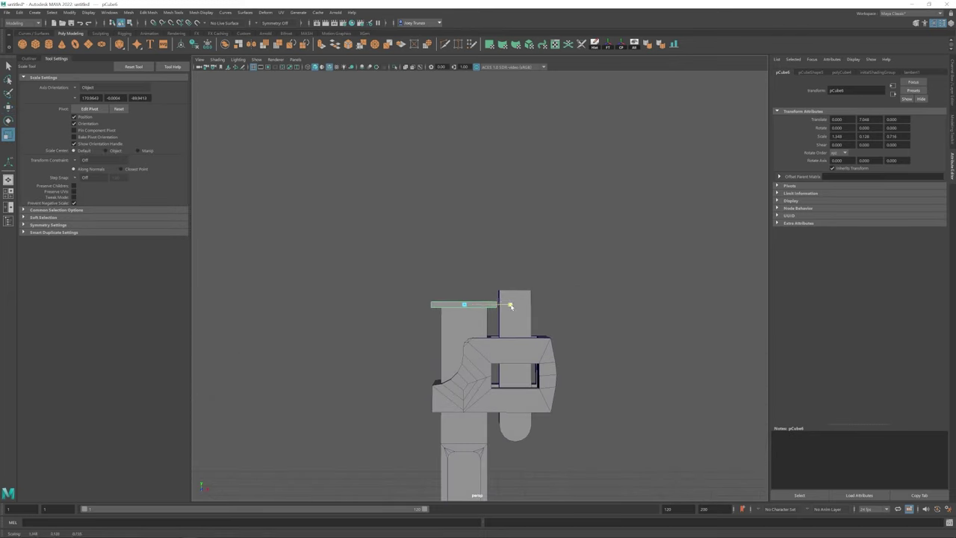
left_click_drag(510, 305, 519, 305)
key("w")
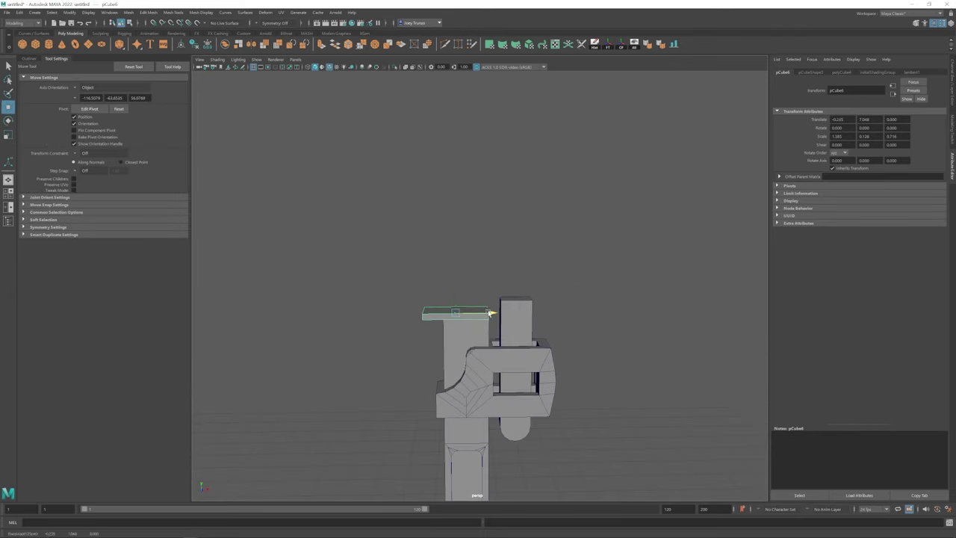
left_click(491, 313)
Extrude the top edge of the upright shank bar with Ctrl+E
right_click_drag(491, 313, 482, 287, "alt")
left_click_drag(482, 287, 478, 307, "alt")
left_click(465, 287)
right_click_drag(465, 287, 465, 277)
left_click(463, 281)
key("ctrl+e")
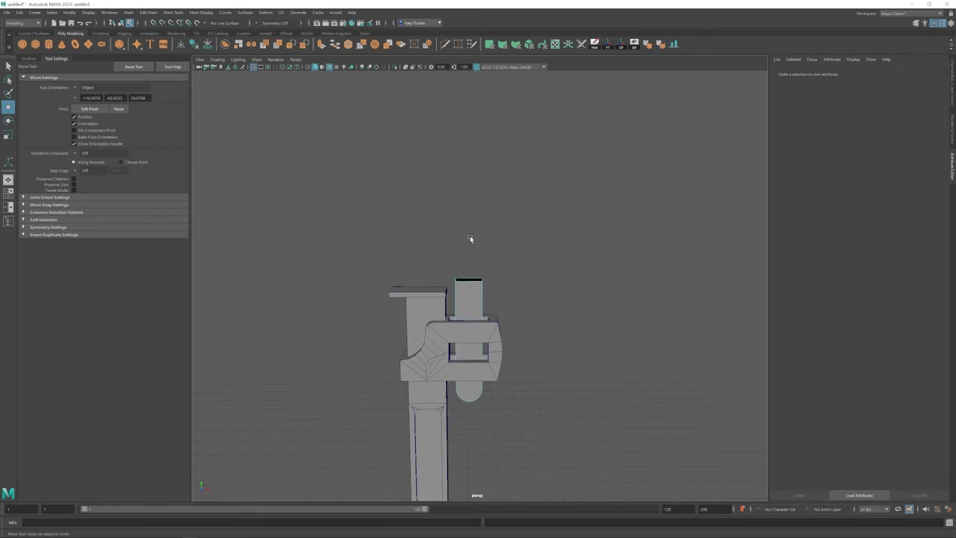
Raise the extruded edge, extrude it again and shape an angled upper jaw leftward
left_click_drag(470, 239, 469, 224)
left_click_drag(469, 259, 439, 280, "alt")
left_click(475, 279)
key("ctrl+e")
key("w")
right_click_drag(445, 278, 457, 281, "shift")
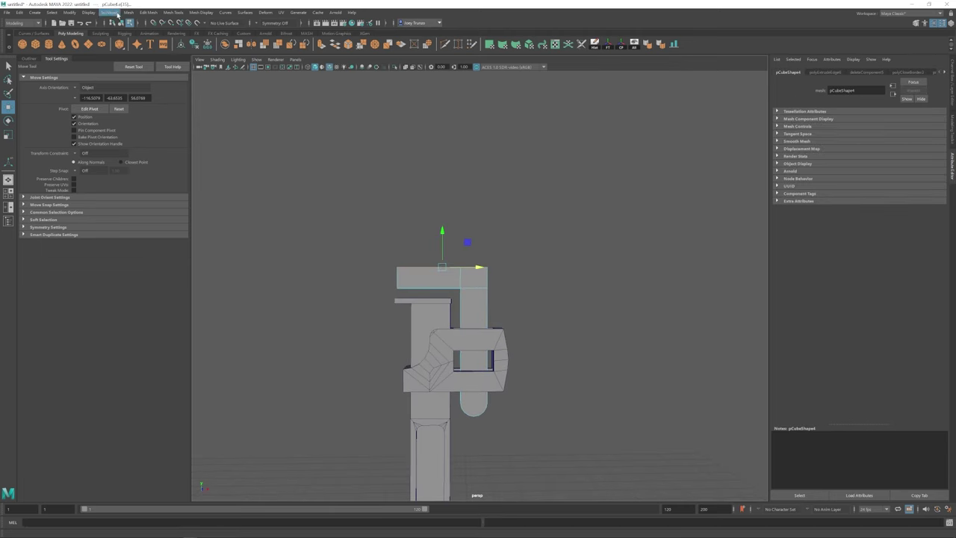
right_click_drag(460, 217, 518, 277, "alt")
left_click_drag(517, 277, 448, 287, "alt")
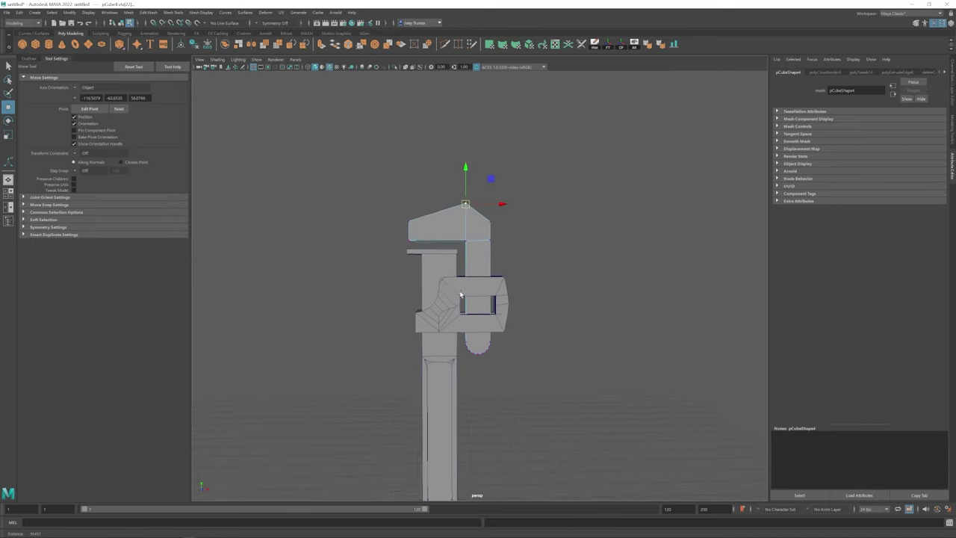
left_click(447, 286)
scroll(452, 231, "up", 3)
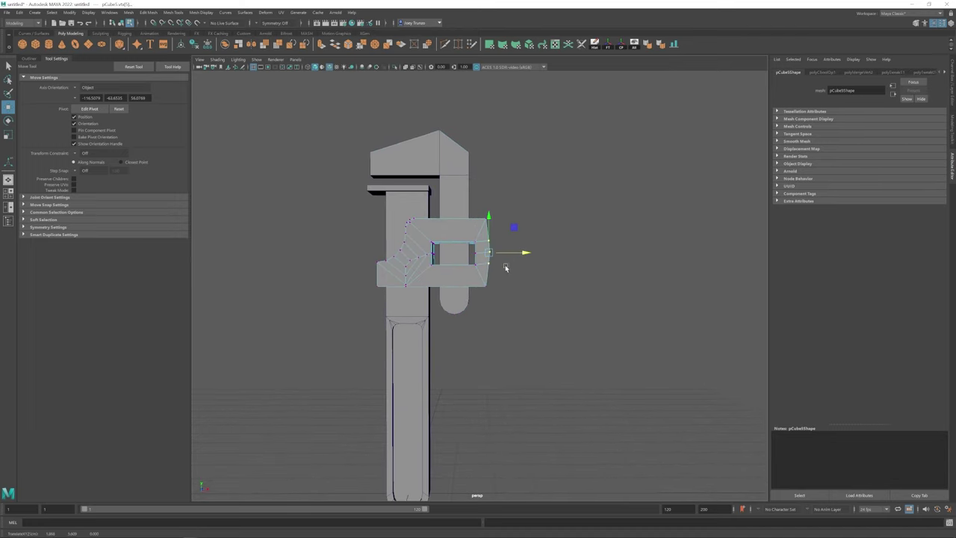
Multi-Cut a new edge from the slider's top edge on its right frame
left_click_drag(527, 252, 561, 298, "alt")
key("t")
scroll(564, 310, "up", 2)
key("ctrl+shift+x")
scroll(564, 310, "up", 2)
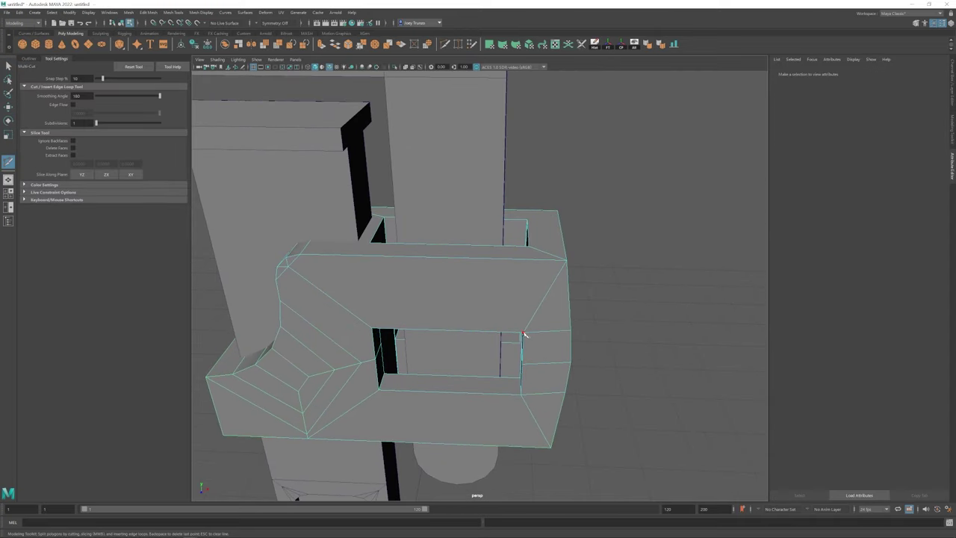
left_click(532, 257)
key("Return")
key("w")
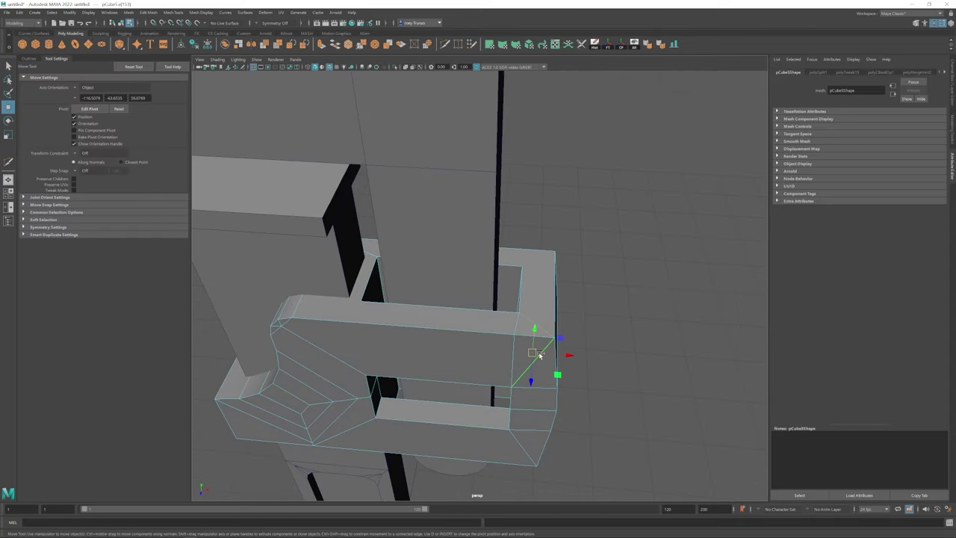
left_click_drag(529, 376, 535, 264, "alt")
Add two more Multi-Cut edges across the slider's right corners
key("ctrl+shift+x")
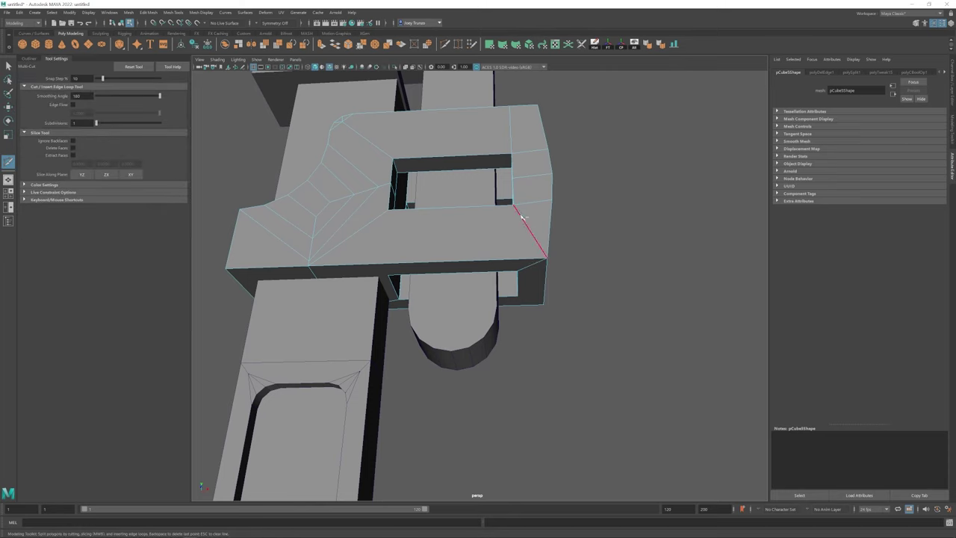
left_click(519, 272)
key("Return")
key("w")
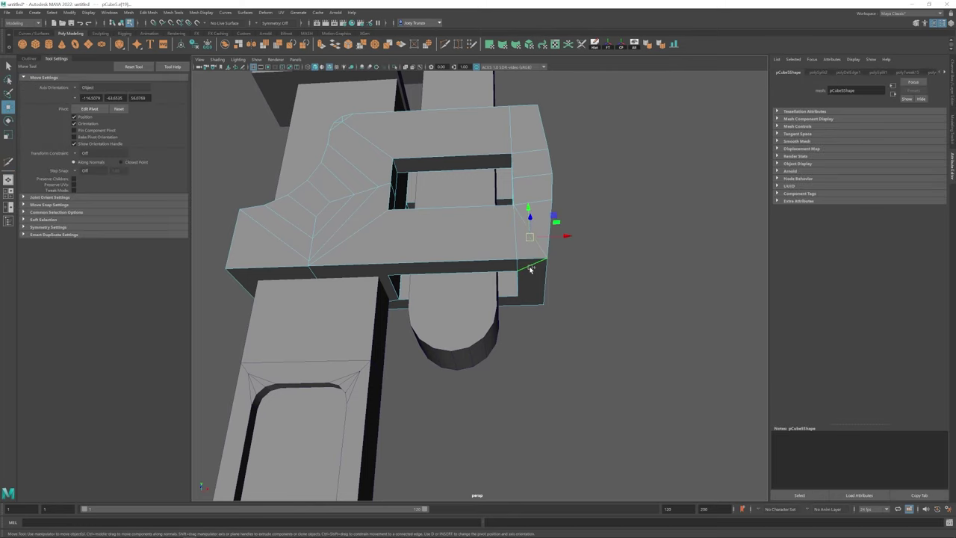
left_click_drag(527, 269, 399, 251, "alt")
right_click_drag(399, 250, 453, 299, "alt")
key("ctrl+shift+x")
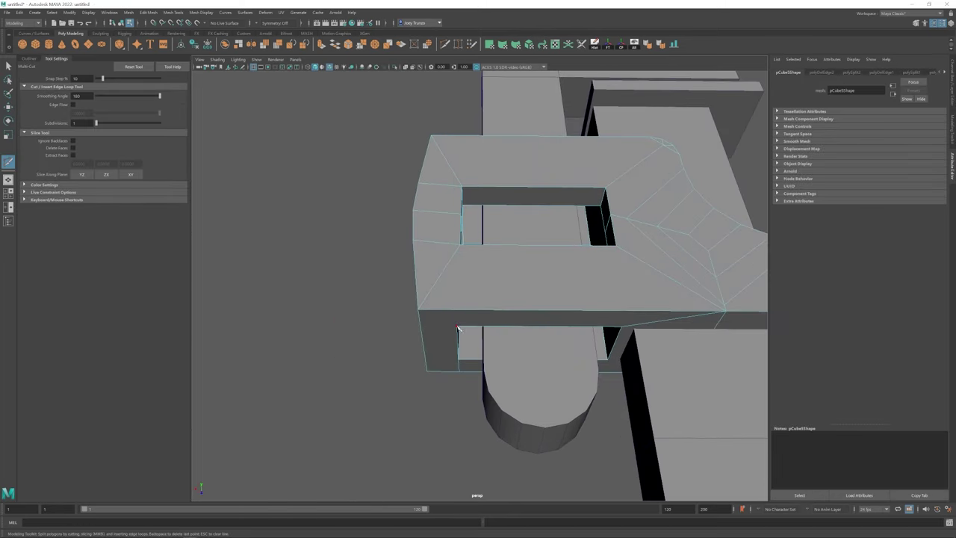
left_click(459, 246)
key("Return")
key("w")
left_click_drag(441, 273, 426, 225, "alt")
Insert lengthwise edge loops into the slider body with Insert Edge Loop
left_click(173, 11)
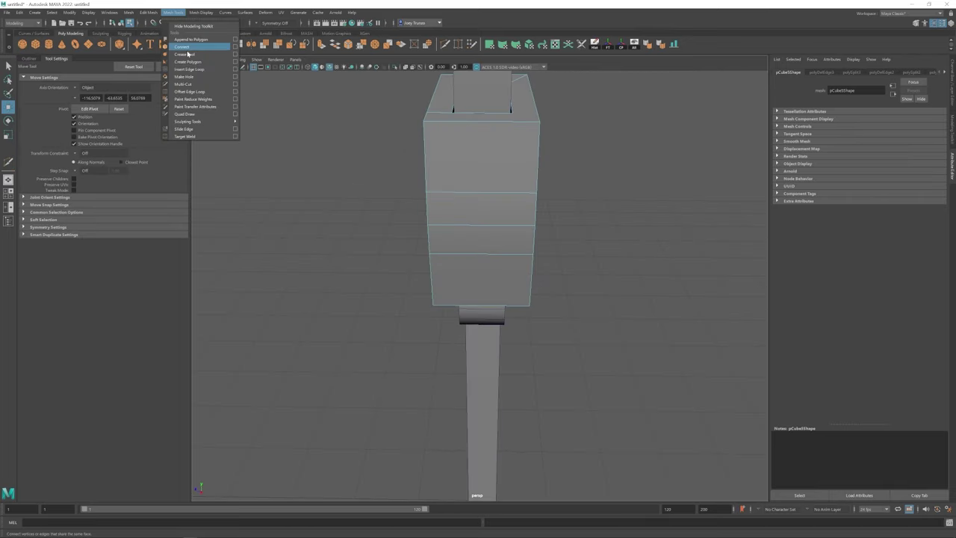
left_click(187, 66)
left_click(442, 224)
key("w")
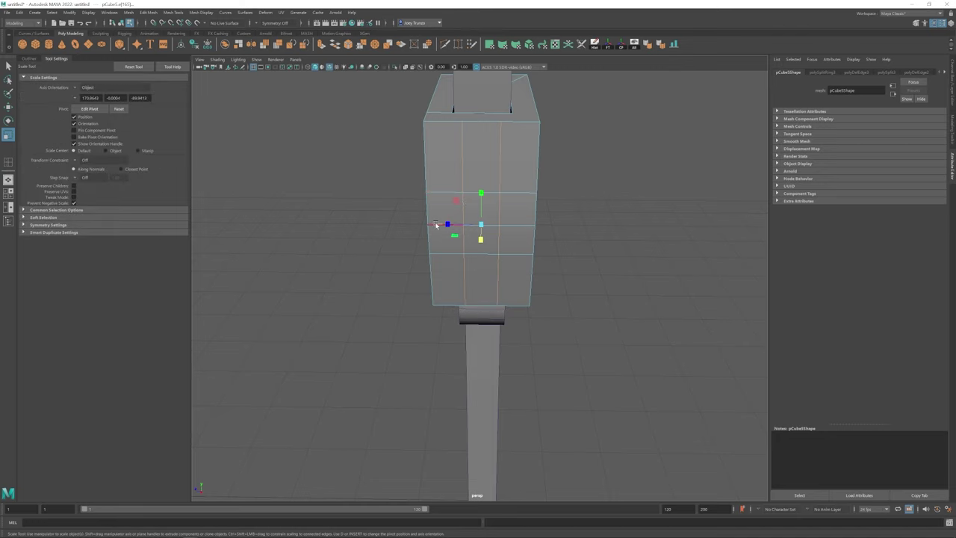
left_click(446, 223)
Start a Multi-Cut with a cut point on the slider's top edge
left_click(429, 44)
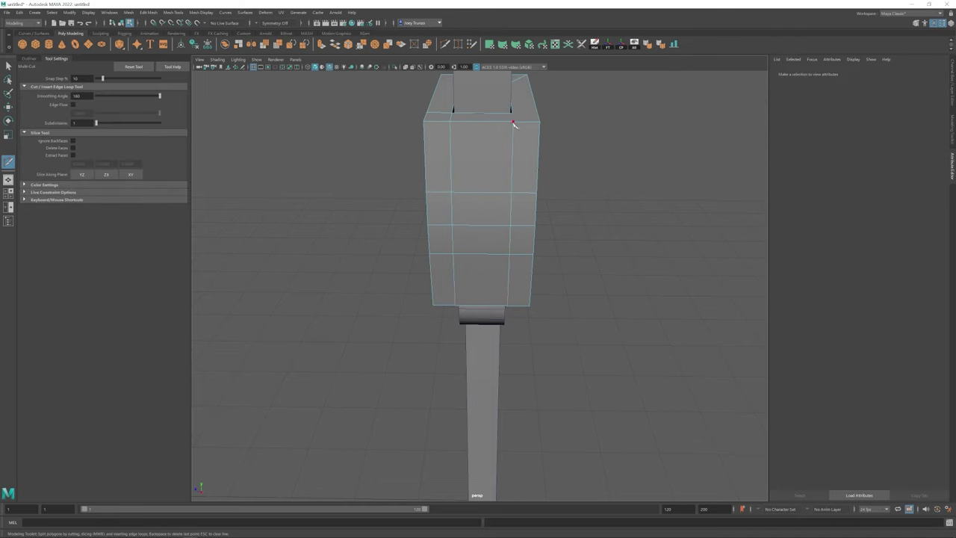
left_click(513, 124)
left_click_drag(503, 181, 456, 283, "alt")
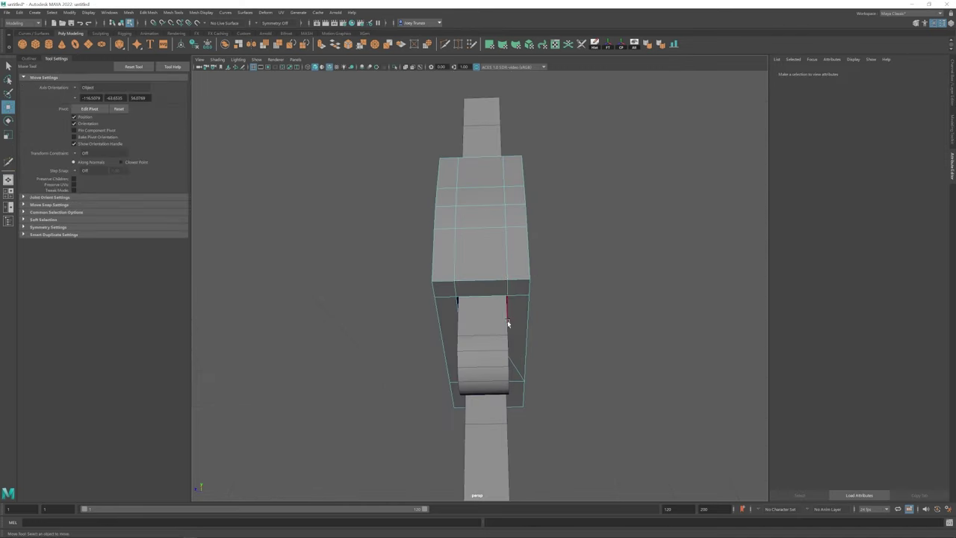
left_click_drag(507, 319, 448, 261, "alt")
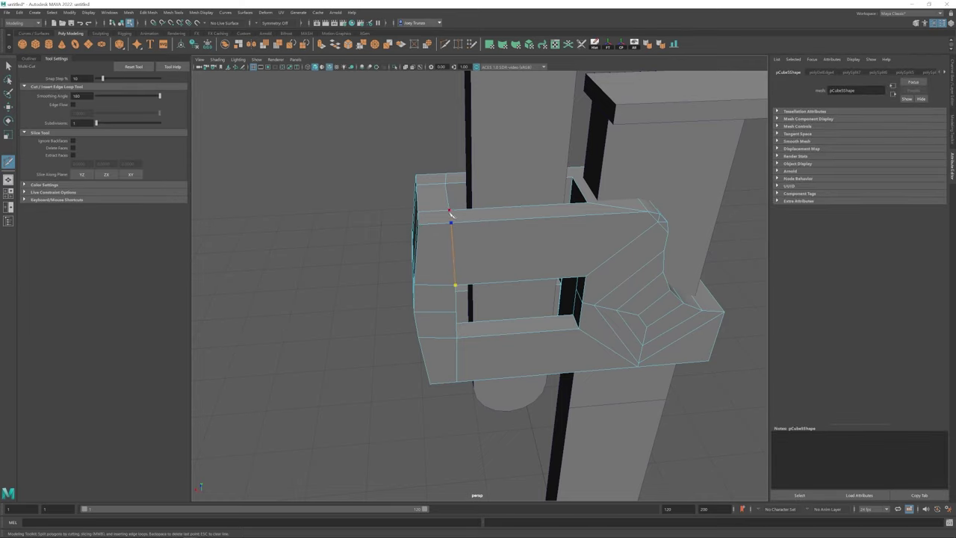
Add Multi-Cut edges on the slider body around its opening, then select a slider edge
key("w")
left_click_drag(448, 212, 463, 175, "alt")
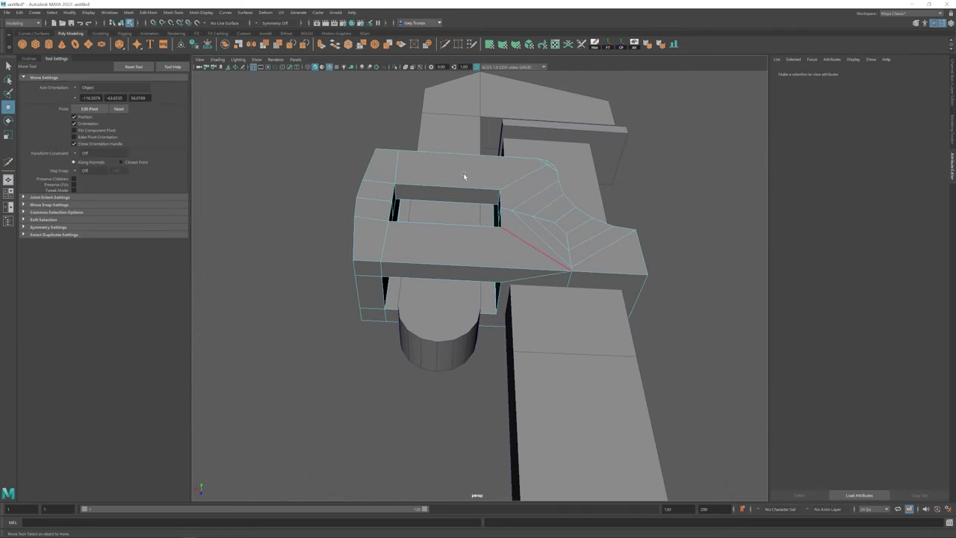
key("y")
key("w")
left_click(528, 280)
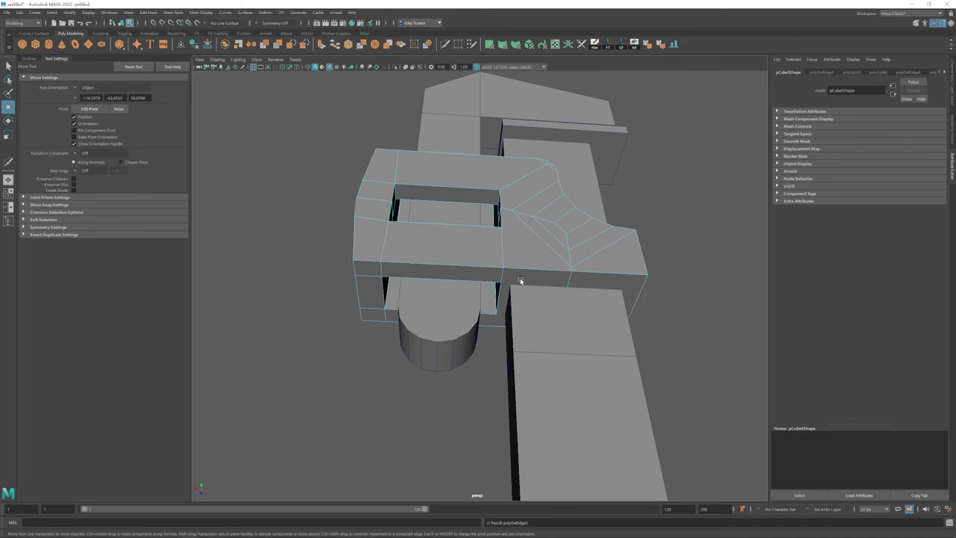
left_click_drag(521, 281, 486, 132, "alt")
left_click(511, 293)
left_click(516, 251)
Select the edge loop along the curved face and cut a new edge on the slider's front
double_click(480, 239)
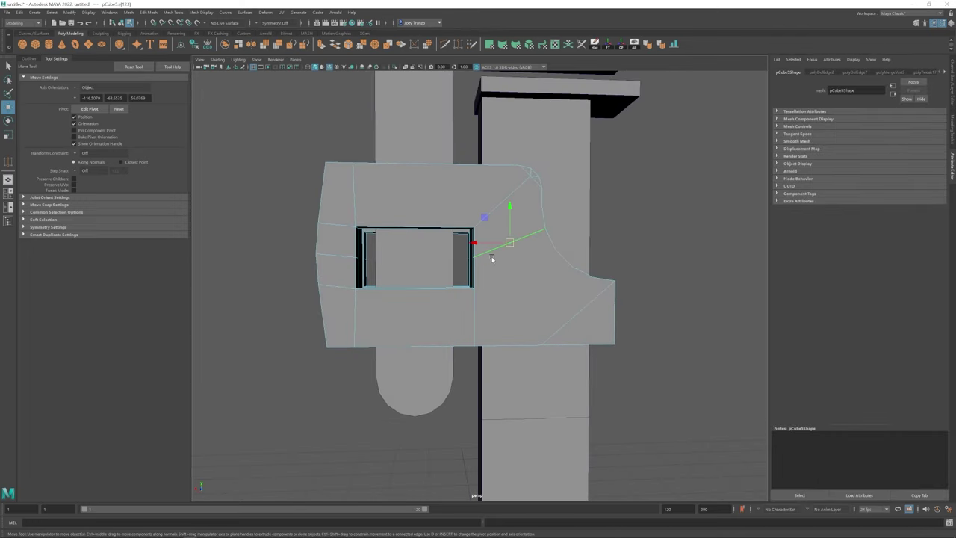
left_click_drag(480, 239, 486, 248, "alt")
left_click_drag(533, 301, 634, 269, "alt")
right_click_drag(634, 269, 493, 344, "shift")
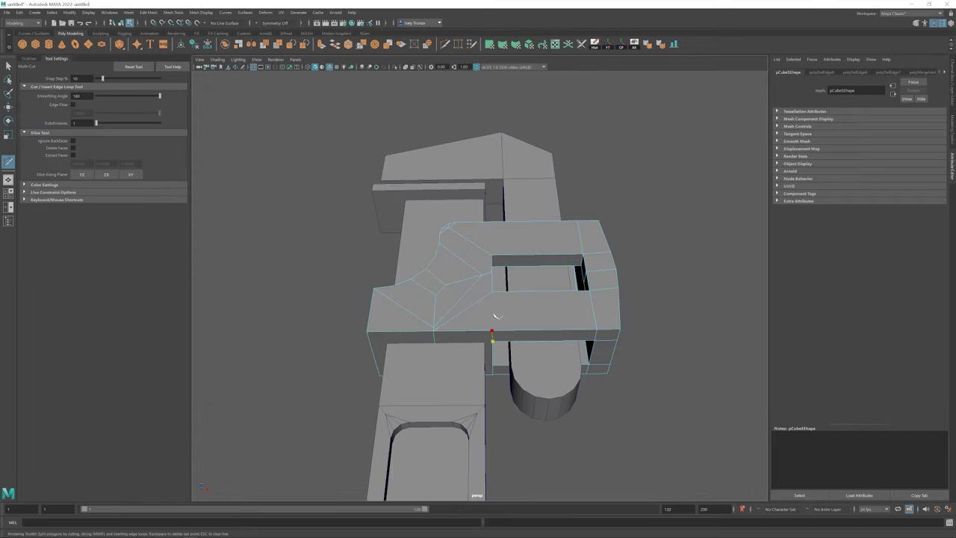
left_click_drag(497, 316, 462, 250, "alt")
left_click(490, 231)
key("w")
left_click_drag(488, 309, 508, 304, "alt")
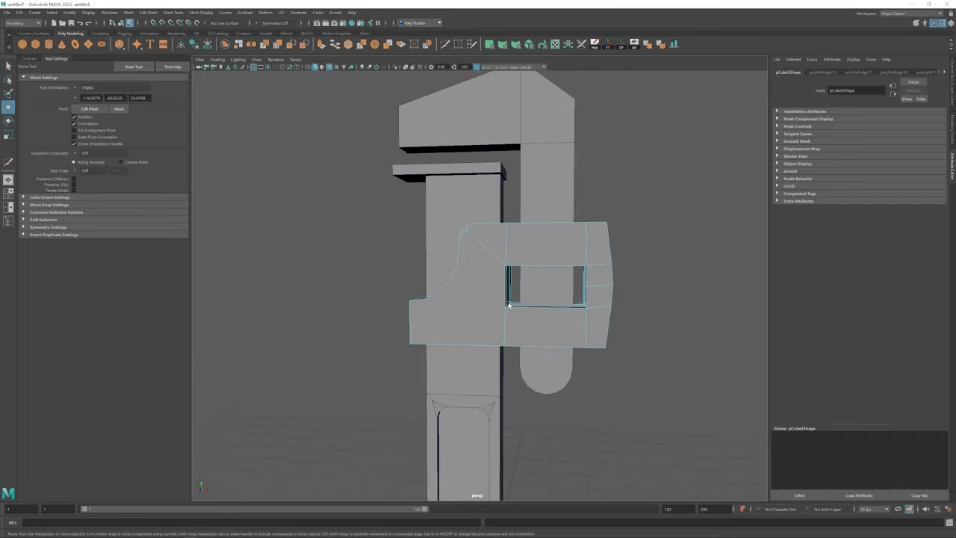
Select the slider body and frame its curved side section for cutting
scroll(369, 280, "down", 5)
left_click(653, 294)
scroll(653, 294, "down", 3)
scroll(527, 327, "up", 10)
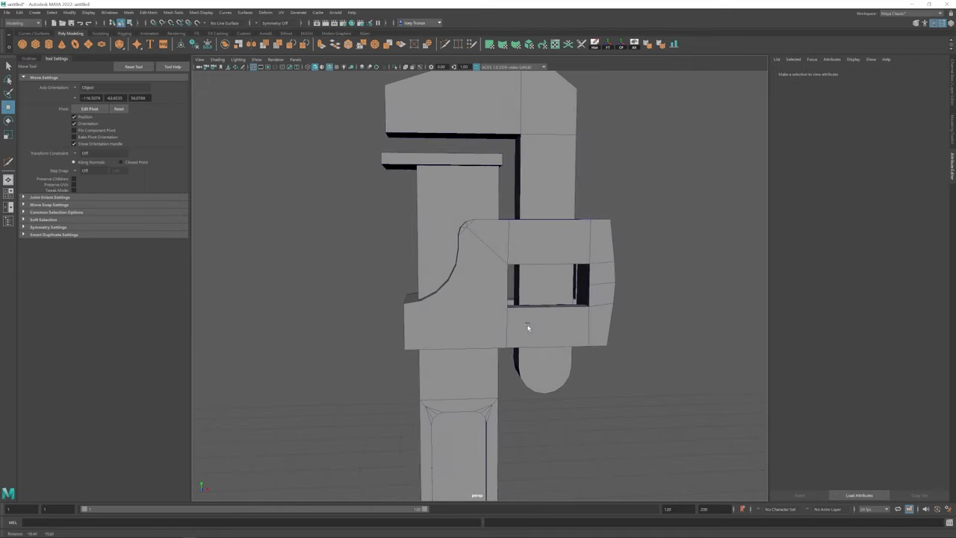
key("q")
left_click(465, 232)
left_click_drag(463, 255, 497, 104, "alt")
left_click(445, 44)
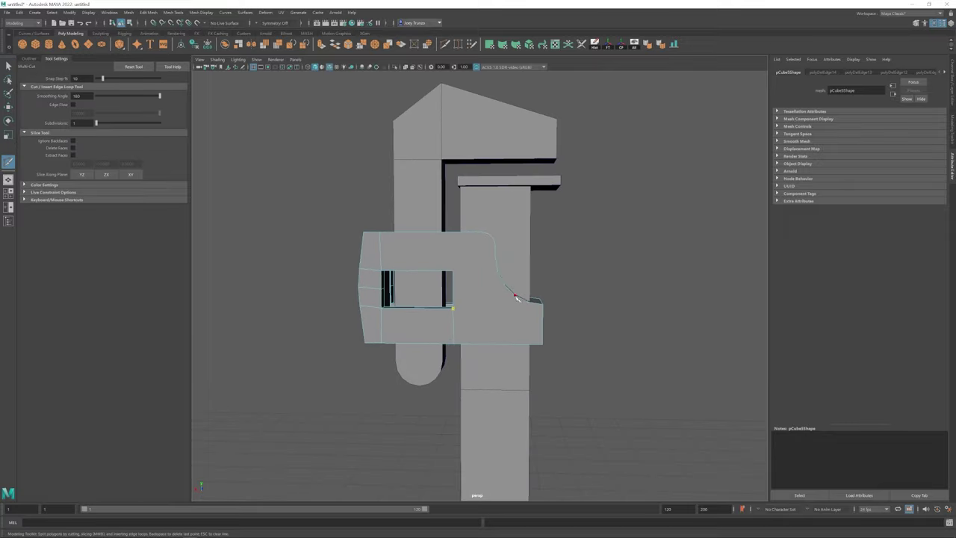
left_click_drag(513, 336, 429, 339, "alt")
mouse_move(429, 298)
left_mouse_down("alt")
mouse_move(458, 320)
mouse_move(443, 294)
left_mouse_up("alt")
key("w")
left_click_drag(514, 330, 465, 313, "alt")
right_click_drag(465, 312, 483, 321, "alt")
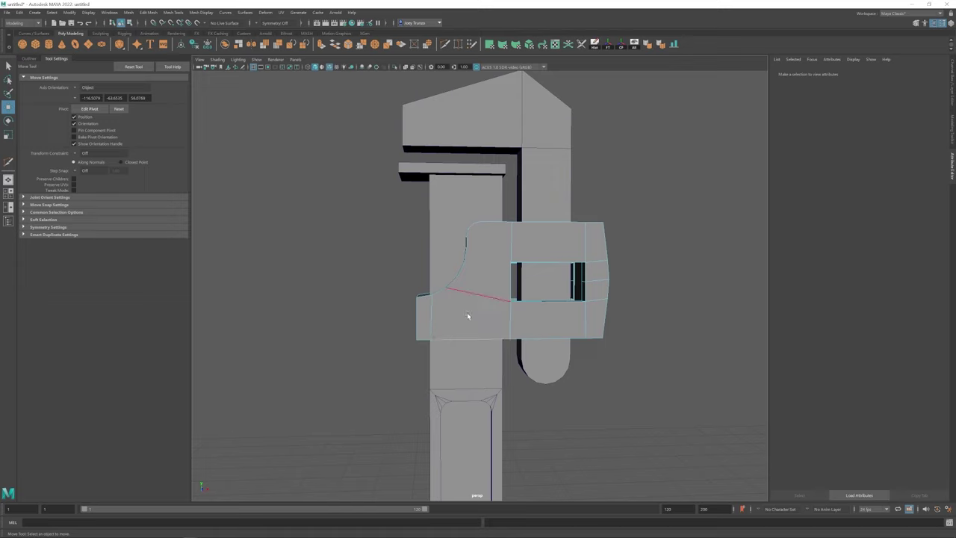
left_click(473, 306)
left_click_drag(450, 316, 525, 304, "alt")
Cut a diagonal edge across the slider body's face
left_click(445, 43)
left_click(441, 351)
key("Return")
left_click_drag(448, 344, 507, 340, "alt")
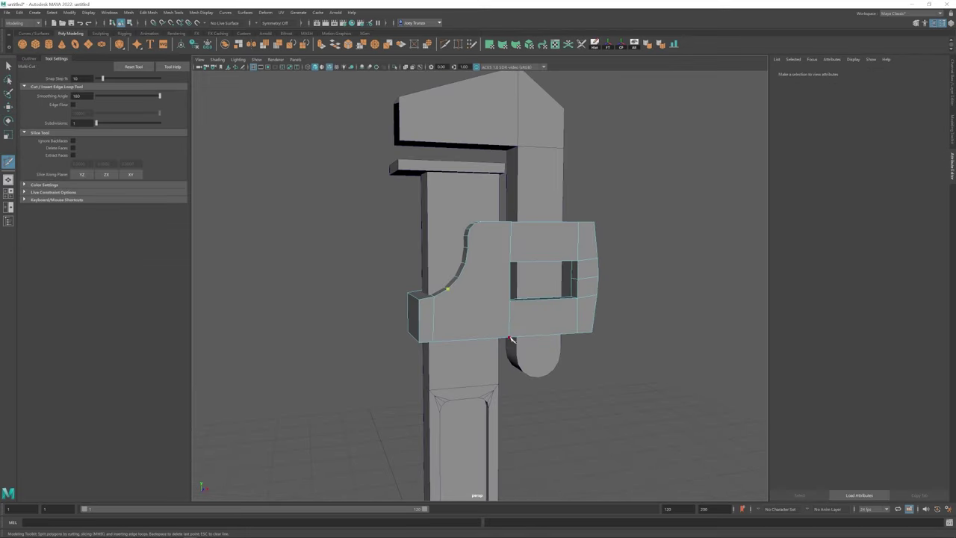
left_click_drag(512, 303, 547, 302, "alt")
key("w")
key("y")
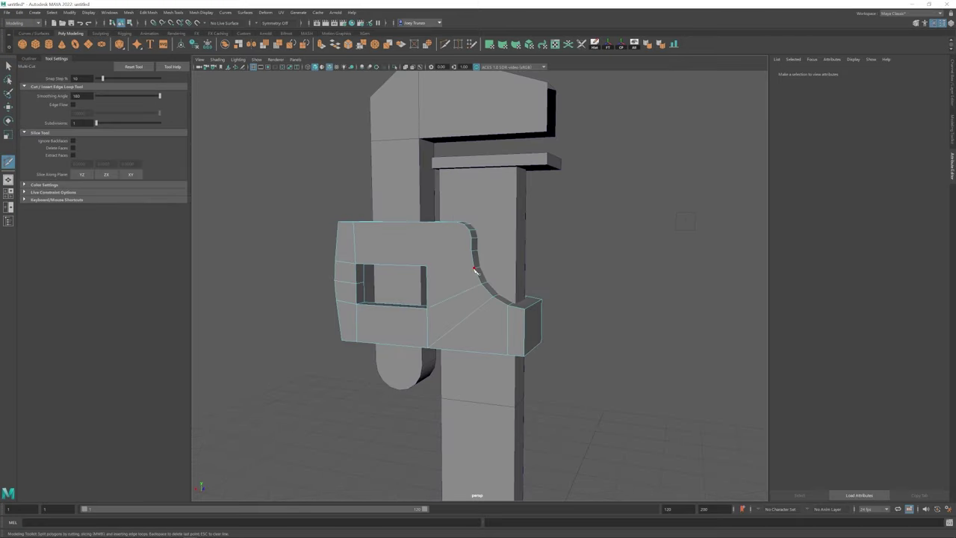
Add a vertical edge cut across the slider body
left_click_drag(427, 268, 403, 279, "alt")
key("w")
left_click_drag(505, 262, 472, 256, "alt")
key("y")
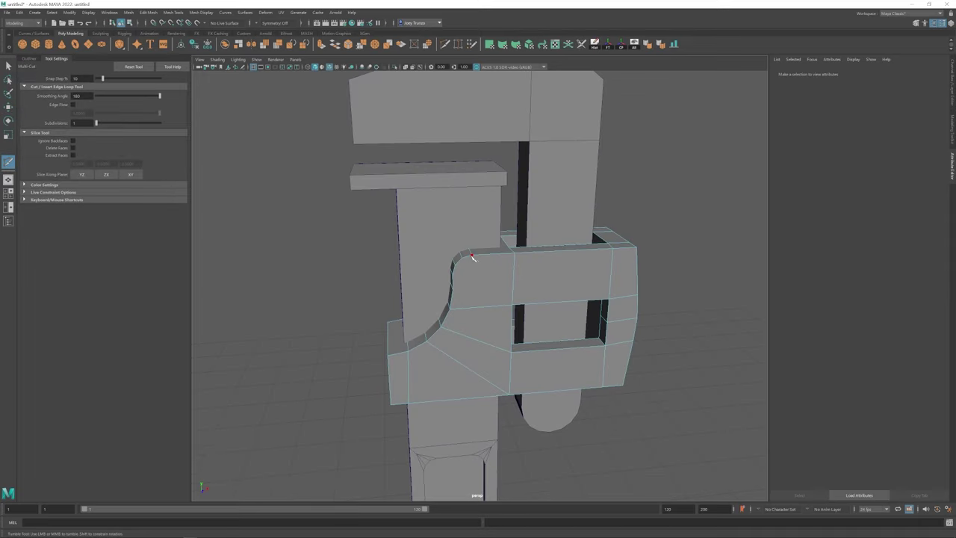
key("w")
key("y")
key("w")
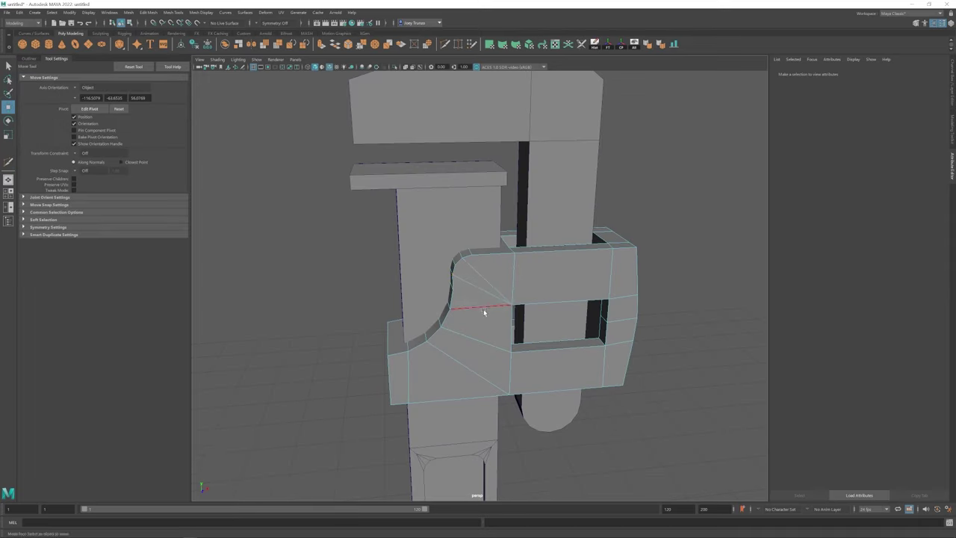
left_click_drag(483, 308, 452, 277, "alt")
key("y")
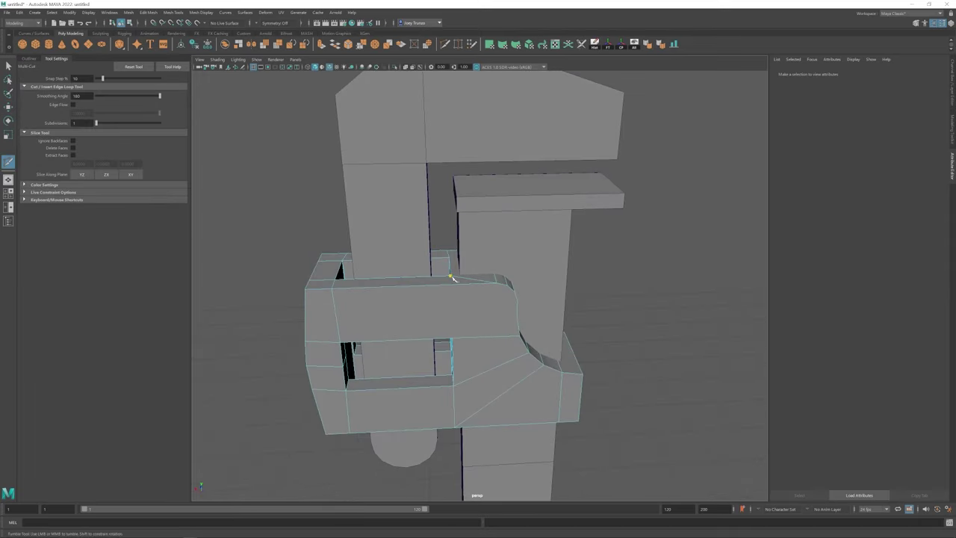
left_click(452, 340)
key("Return")
Cut one more edge on the slider body and return to the Move tool
left_click_drag(452, 341, 470, 335, "alt")
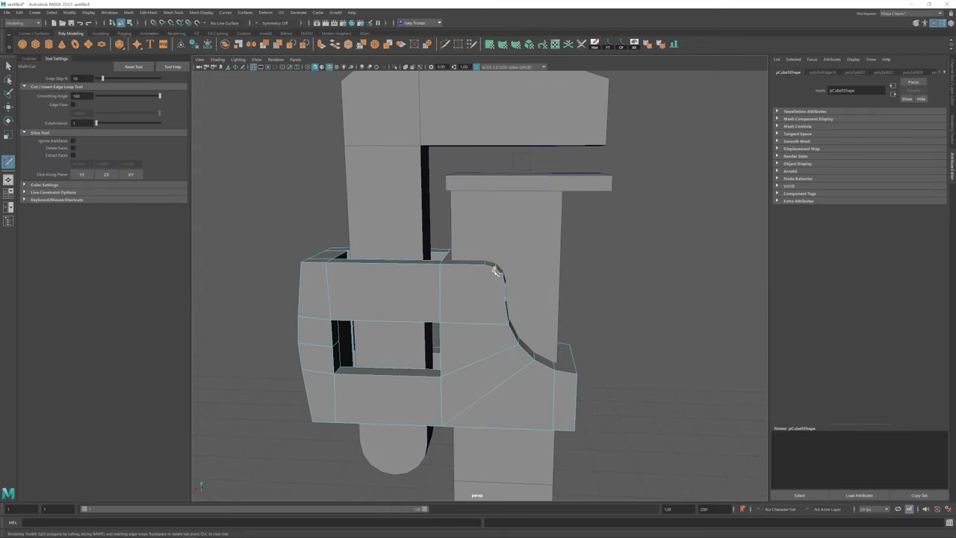
left_click_drag(495, 275, 438, 269, "alt")
left_click(428, 322)
key("Return")
key("Return")
key("w")
left_click_drag(421, 311, 456, 316, "alt")
scroll(463, 329, "down", 3)
Marquee-select the upper jaw's top vertices to slope them toward the tip
scroll(483, 249, "up", 2)
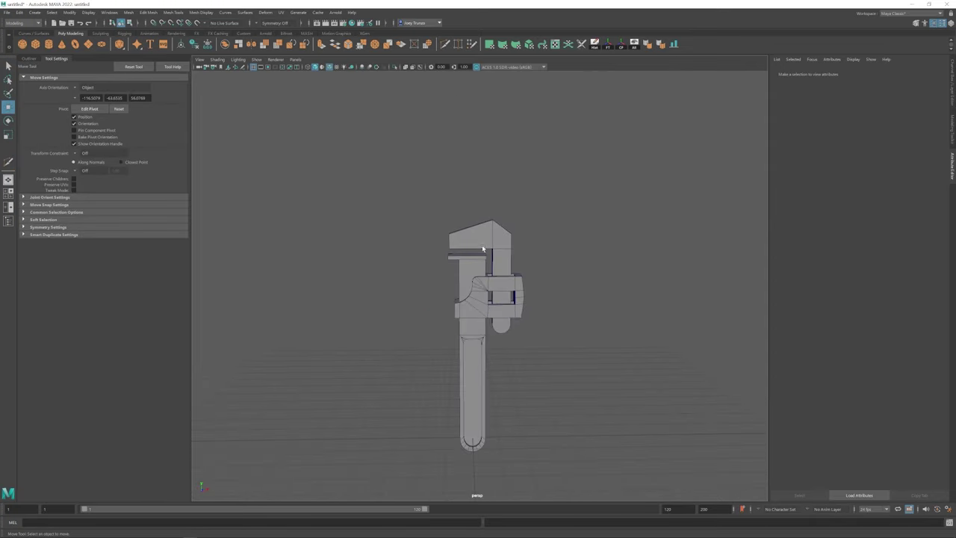
left_click_drag(403, 202, 478, 216)
scroll(480, 209, "up", 4)
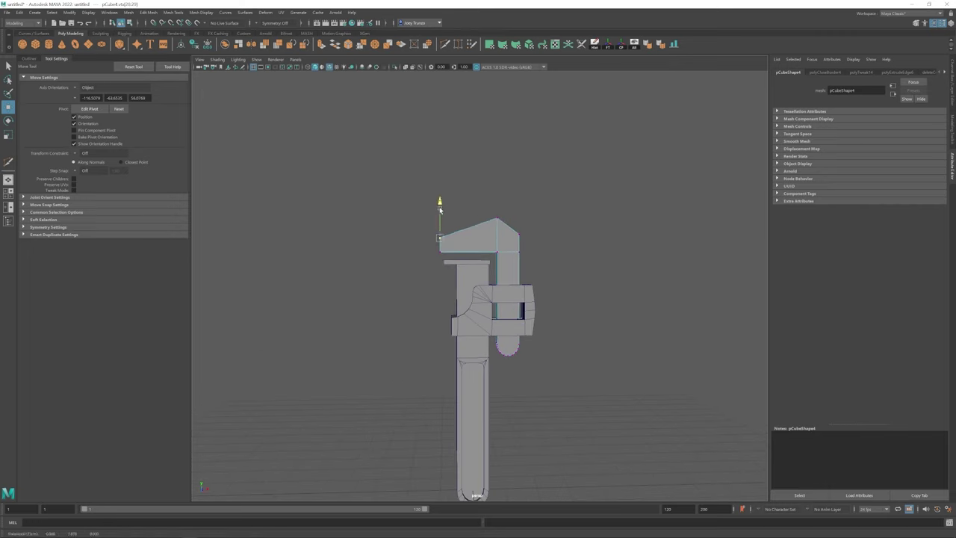
scroll(479, 195, "down", 3)
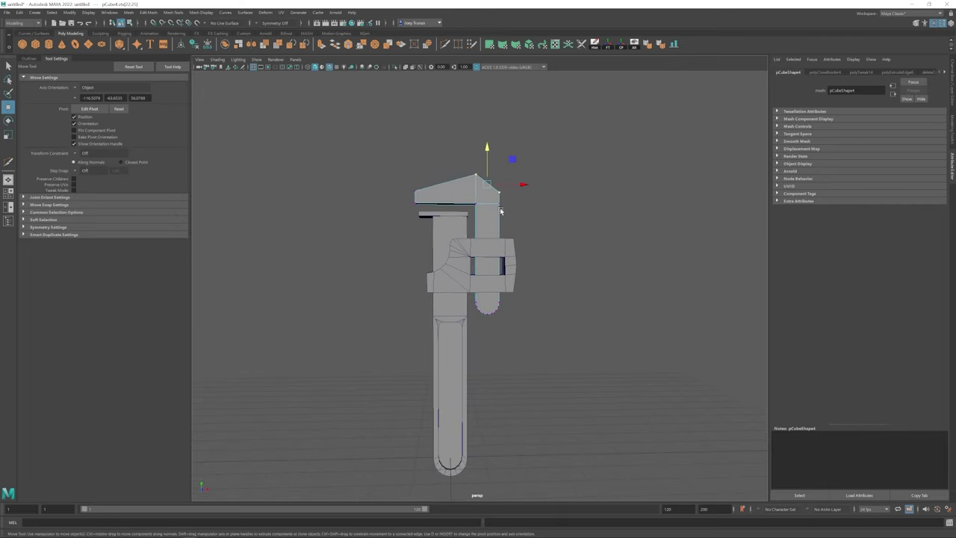
Move the handle pCube1 up slightly to about Translate Y 0.248
left_click(454, 351)
key("r")
key("w")
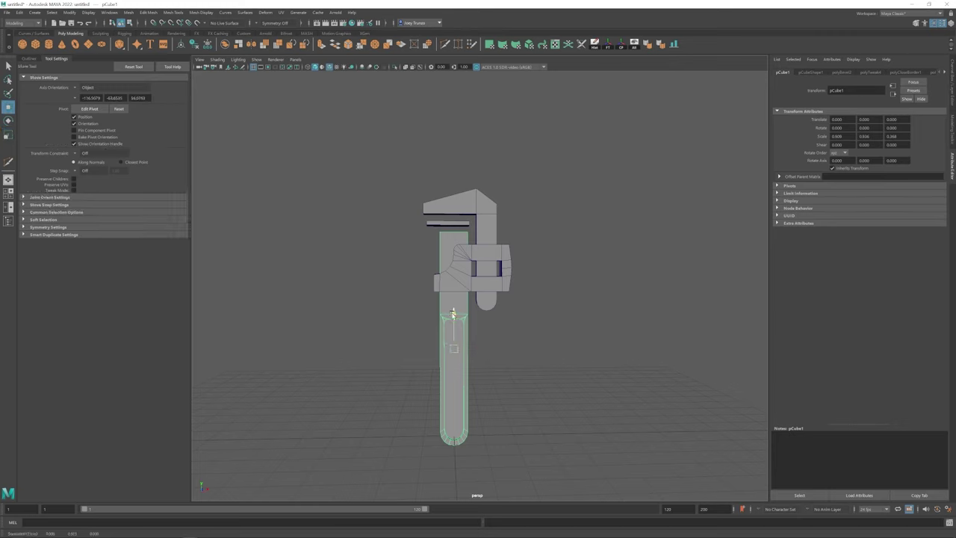
left_click_drag(446, 314, 451, 290, "alt")
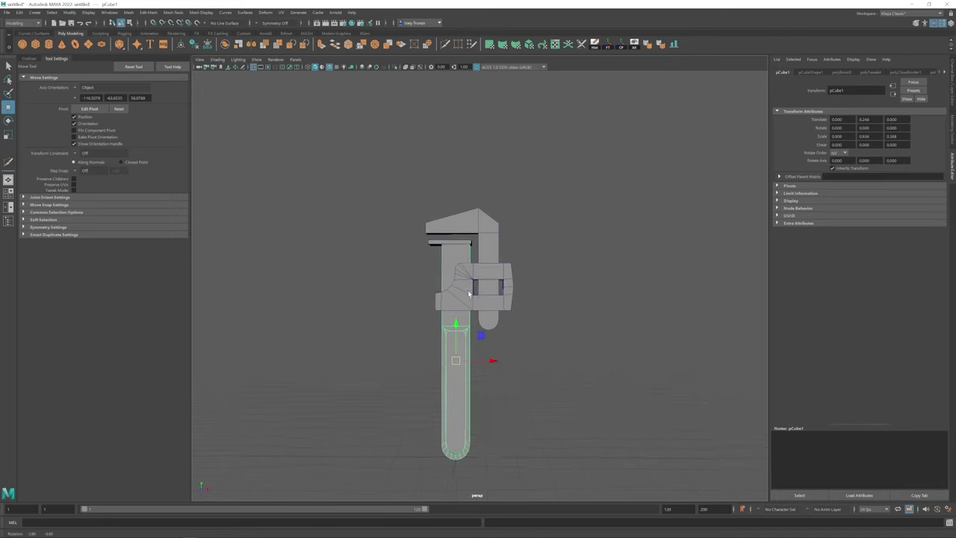
Scale the vertices around the slider opening to reshape it
right_click_drag(463, 294, 485, 254, "alt")
key("F9")
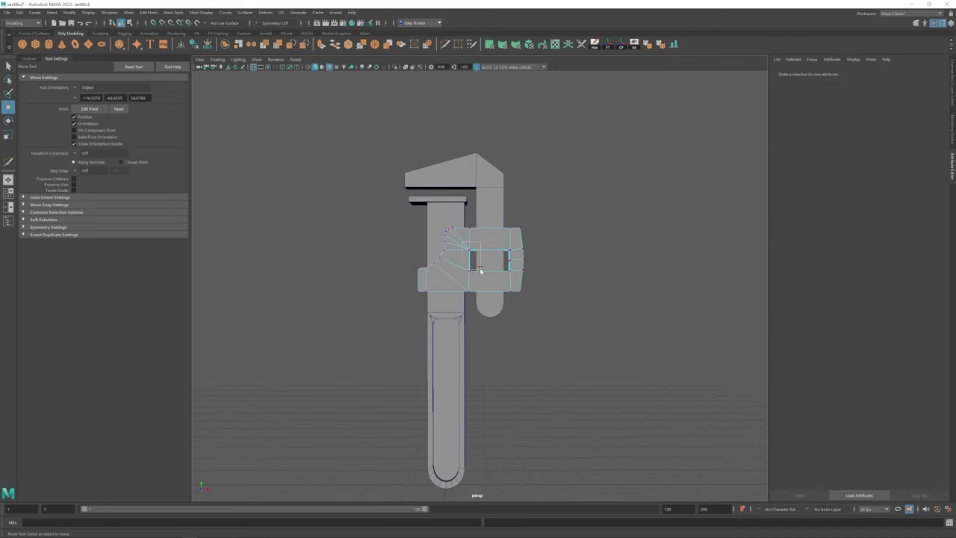
left_click(495, 239)
key("r")
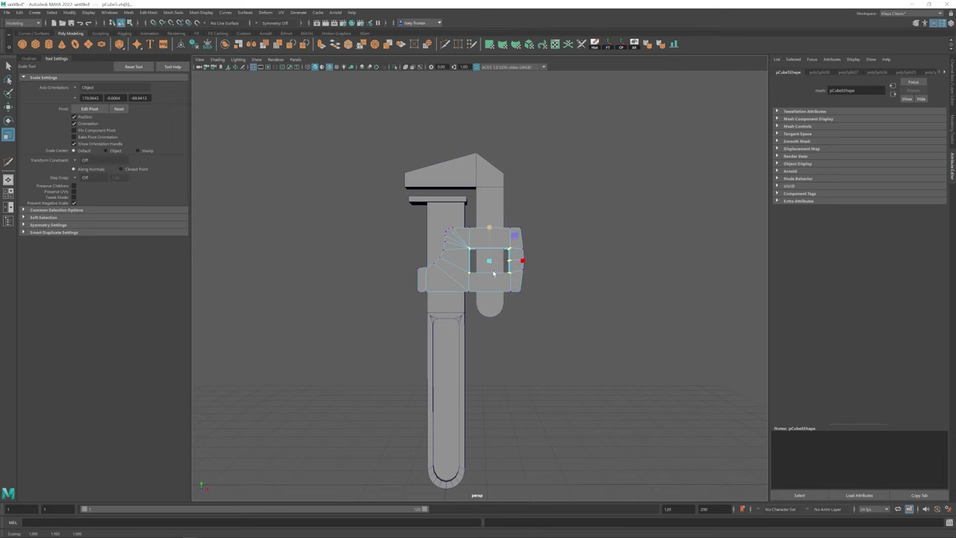
left_click_drag(493, 273, 494, 269, "alt")
Create a polygon cylinder from the shelf and rotate it 90° onto its side
key("w")
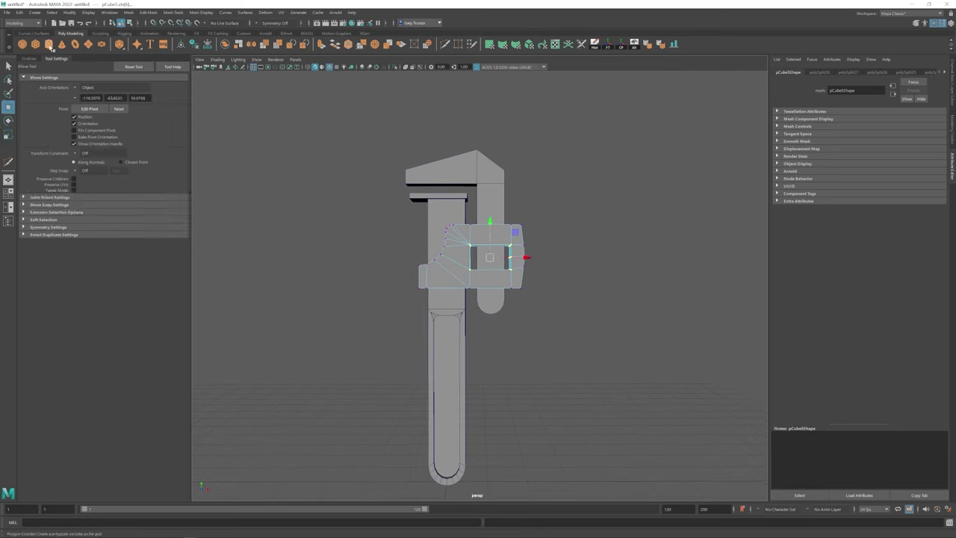
left_click(49, 45)
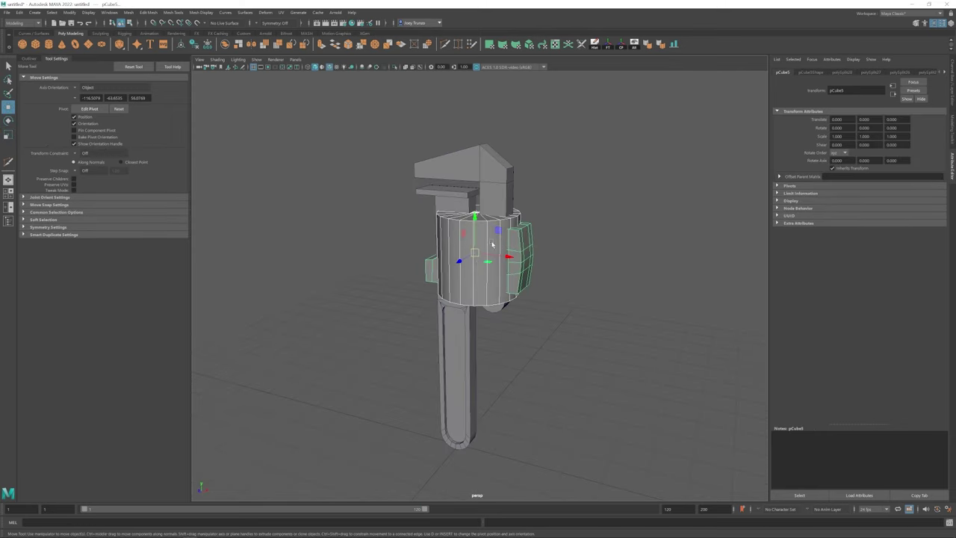
key("r")
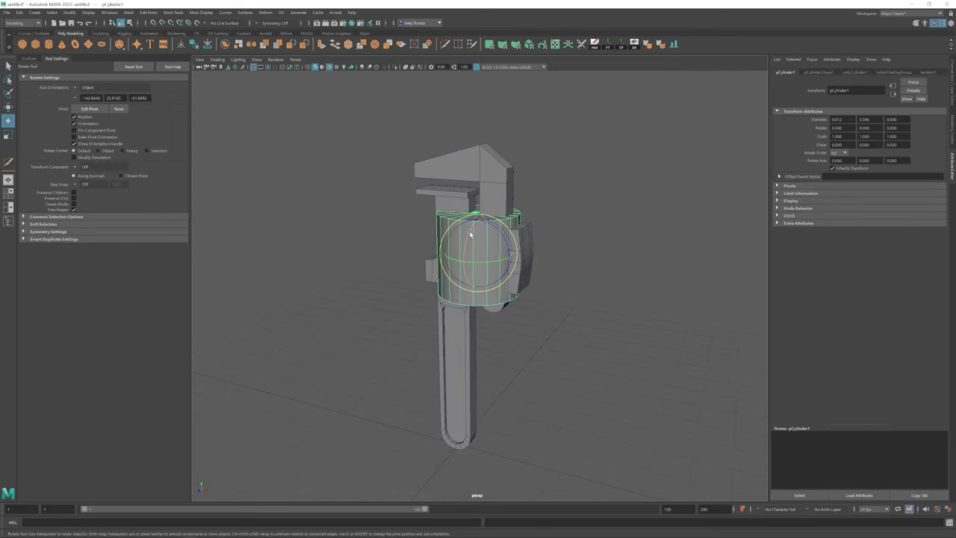
left_click_drag(464, 262, 425, 255)
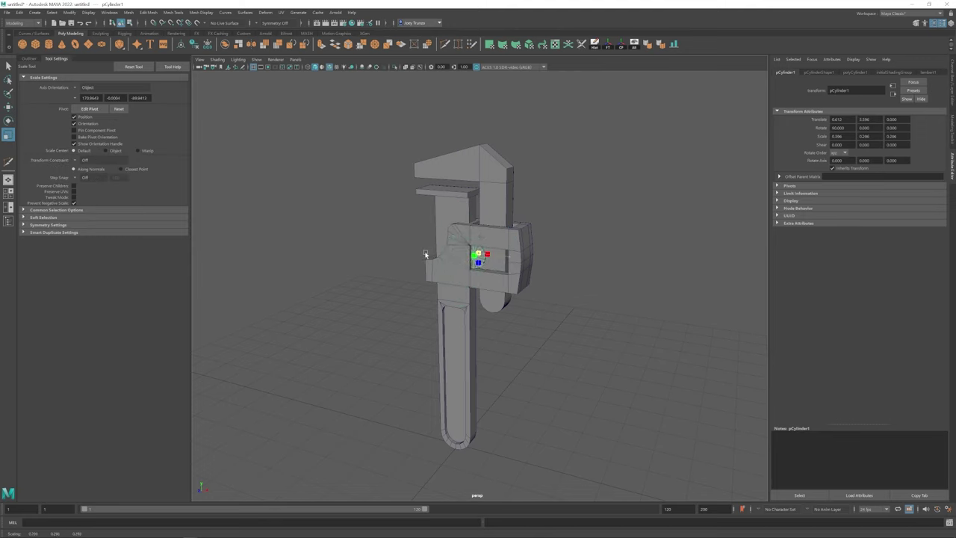
Move the cylinder into the slider opening and scale it to about 0.552 wide
key("ctrl+z")
key("w")
left_click_drag(511, 261, 535, 267)
key("r")
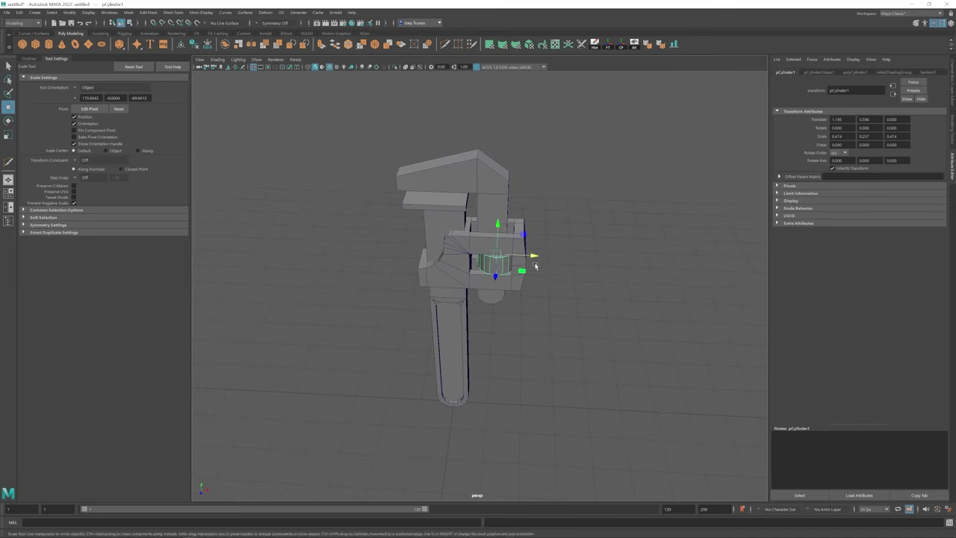
key("w")
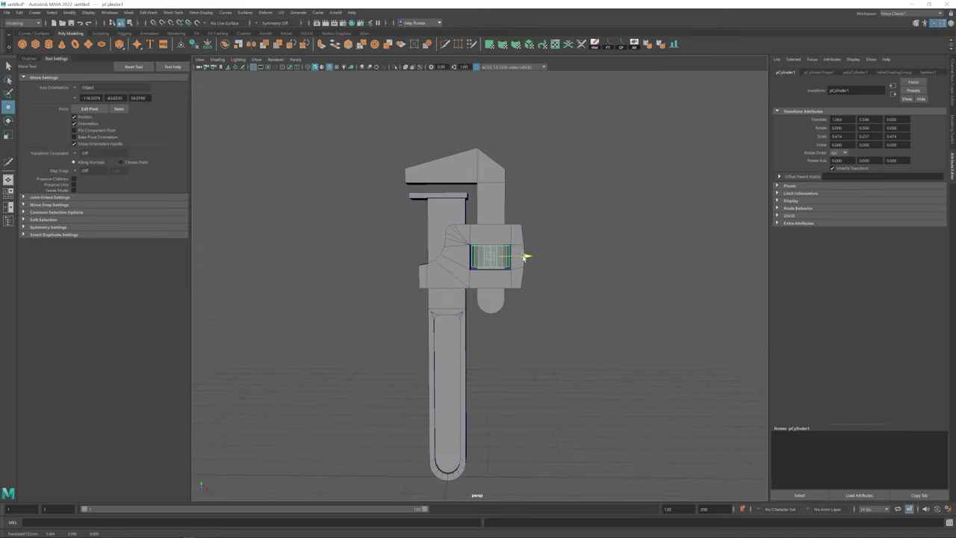
key("r")
left_click_drag(490, 256, 495, 255)
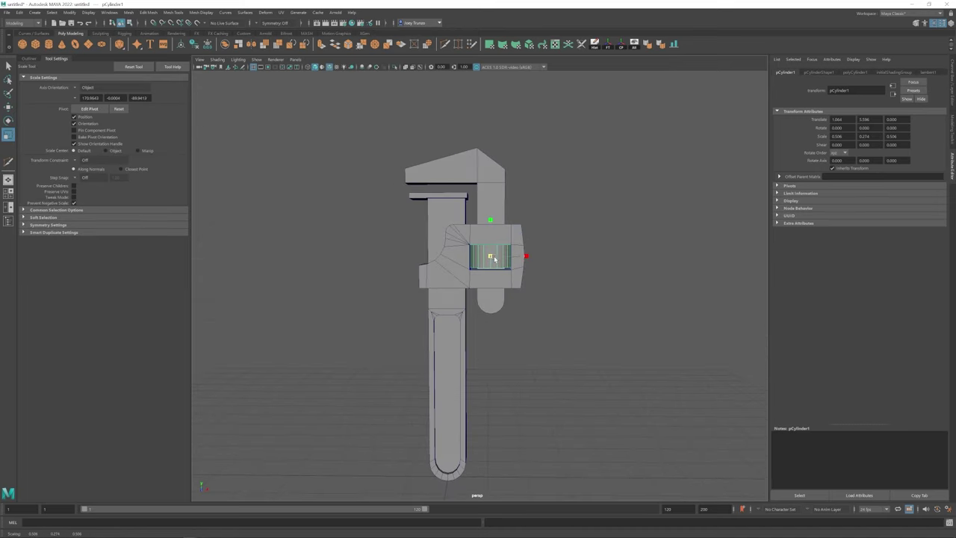
key("w")
Inspect the nut from an angle and reselect the cylinder
left_click(559, 273)
left_click_drag(559, 273, 526, 273, "alt")
scroll(517, 271, "down", 1)
scroll(493, 275, "up", 4)
left_click(491, 276)
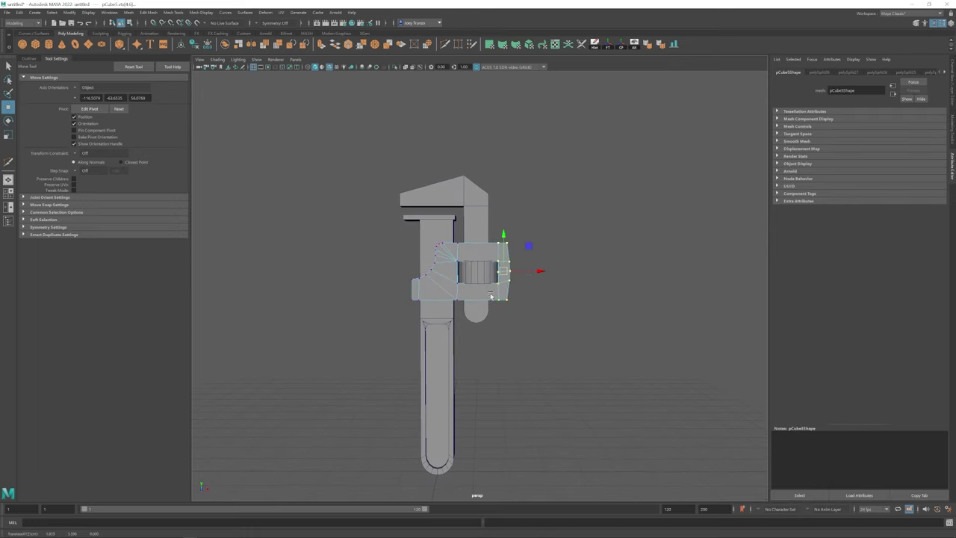
right_click_drag(489, 291, 490, 269)
scroll(478, 283, "down", 3)
Reselect the nut cylinder briefly, then clear the selection
scroll(478, 284, "up", 5)
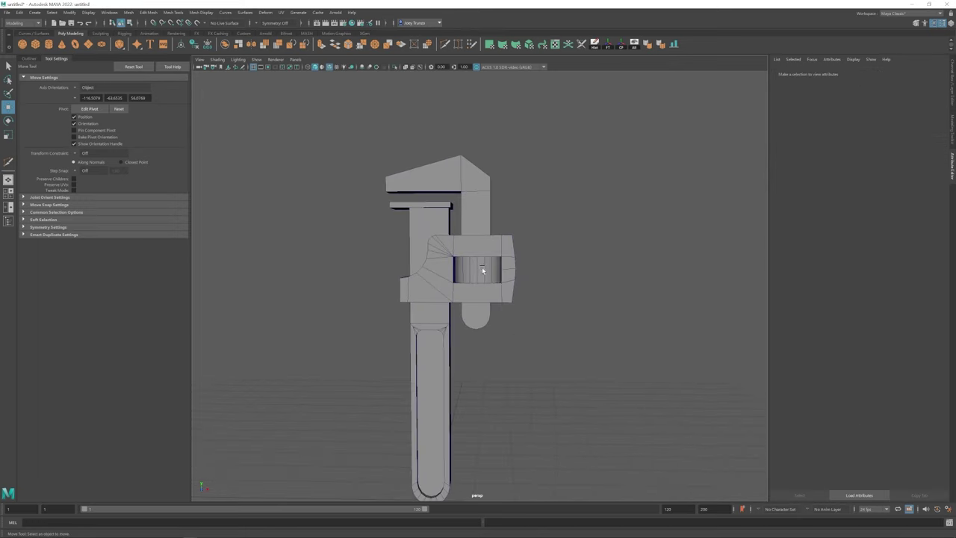
left_click(478, 269)
key("r")
key("w")
left_click(580, 309)
left_click_drag(580, 309, 485, 261, "alt")
scroll(460, 297, "up", 2)
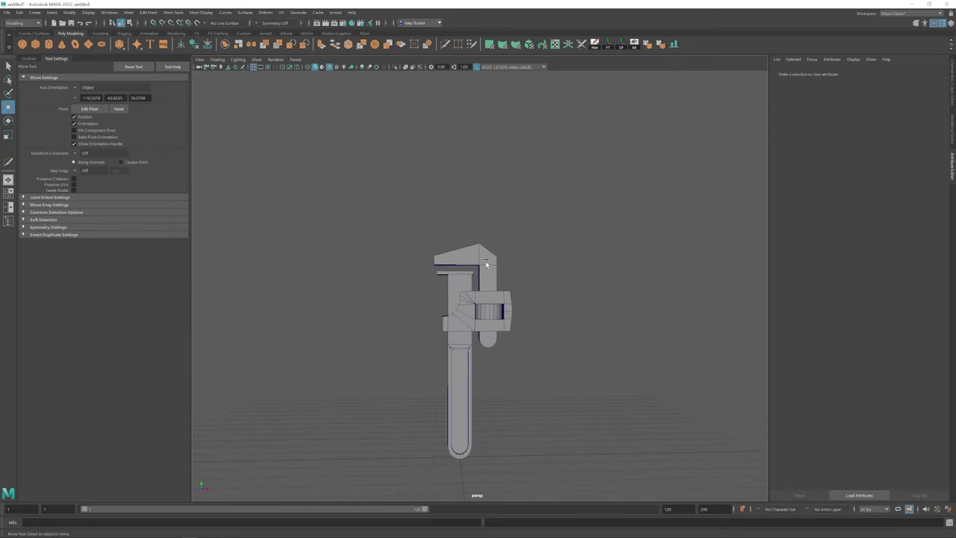
Bevel the edge at the upper jaw's bend via Edit Mesh > Bevel, repeating it
left_click(485, 260)
left_click(489, 258)
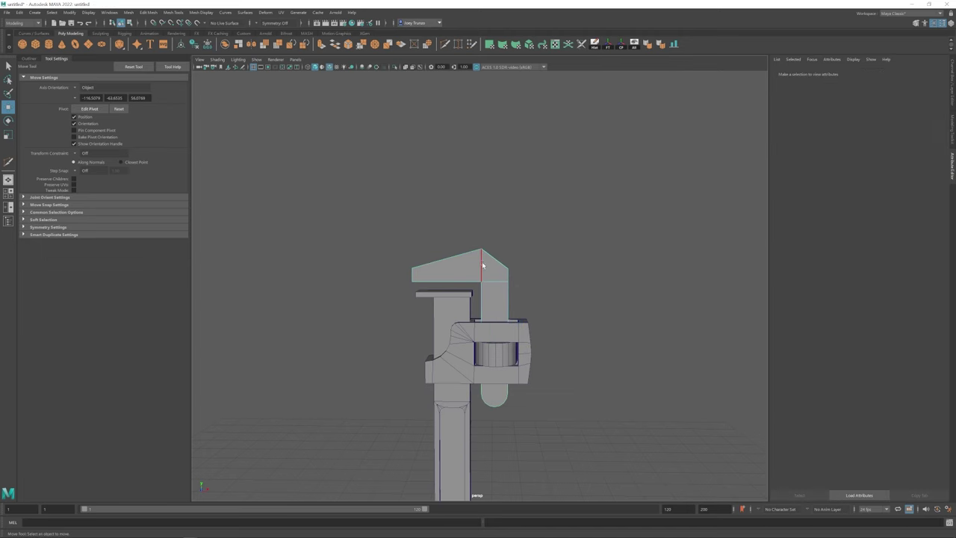
left_click(174, 12)
left_click(160, 37)
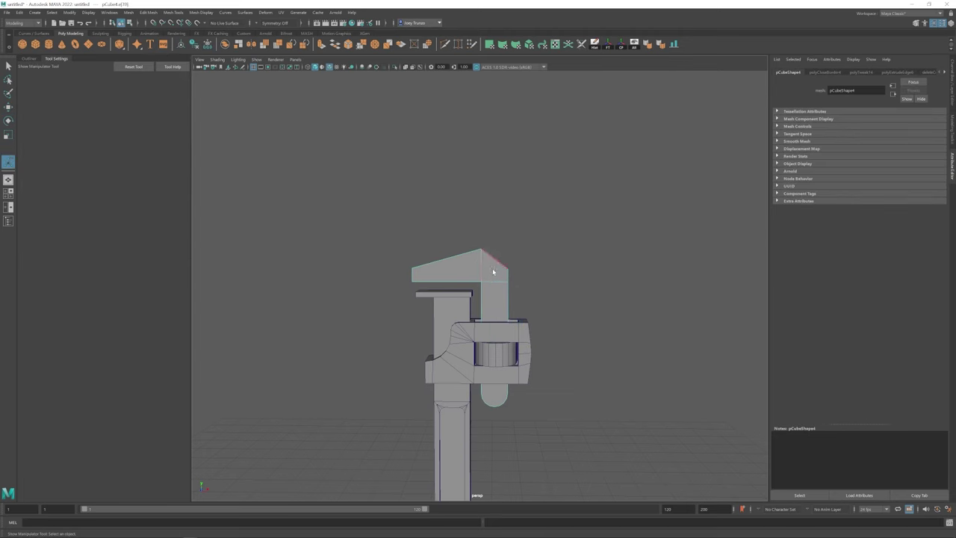
key("g")
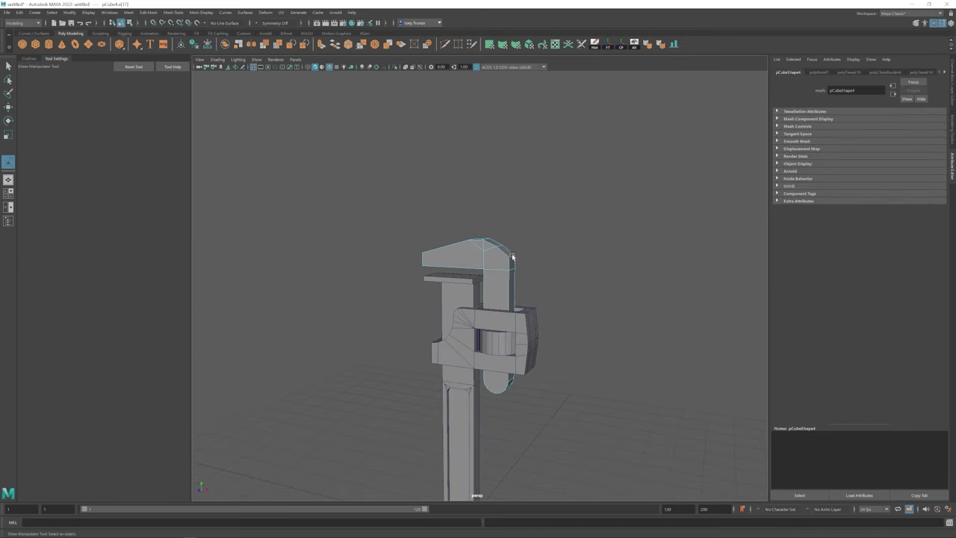
left_click_drag(512, 256, 533, 288, "alt")
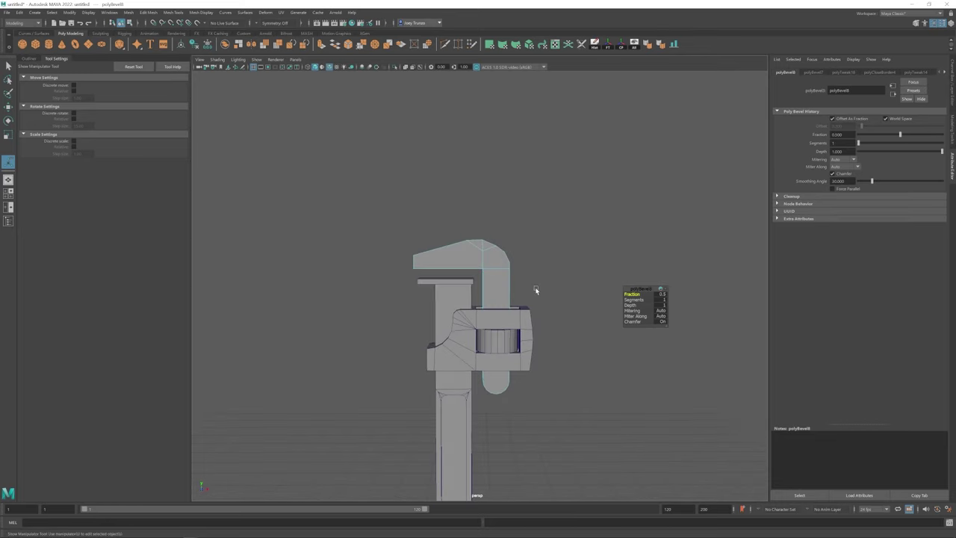
Move a vertex on the upper jaw's top, then reselect the jaw object
key("w")
right_click_drag(501, 271, 463, 250)
left_click(481, 244)
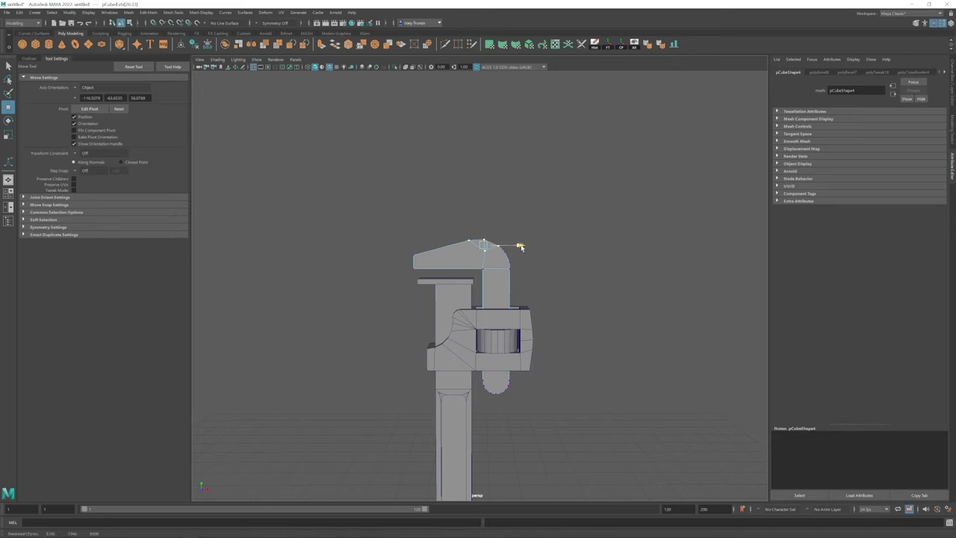
key("F8")
left_click(489, 258)
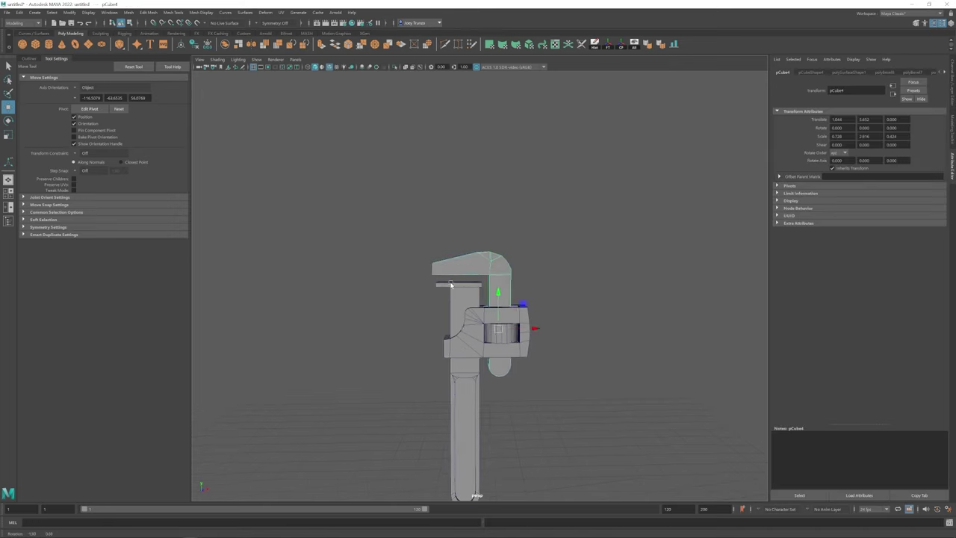
left_click_drag(489, 258, 418, 276, "alt")
Bevel the upper jaw's hook edges with 2 segments at fraction 0.5
left_click(128, 13)
key("Escape")
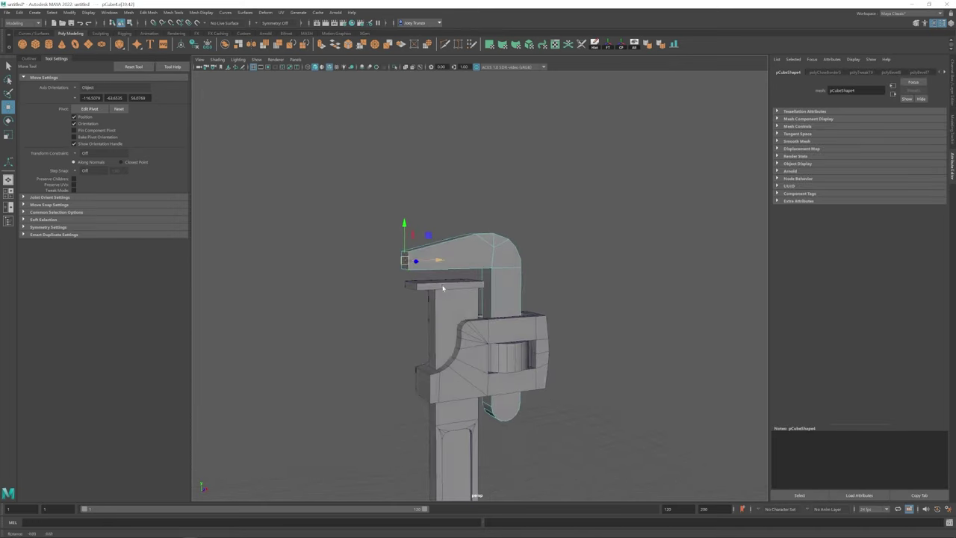
key("e")
key("w")
scroll(406, 237, "up", 2)
left_click_drag(407, 237, 433, 246, "alt")
left_click(147, 12)
left_click(161, 35)
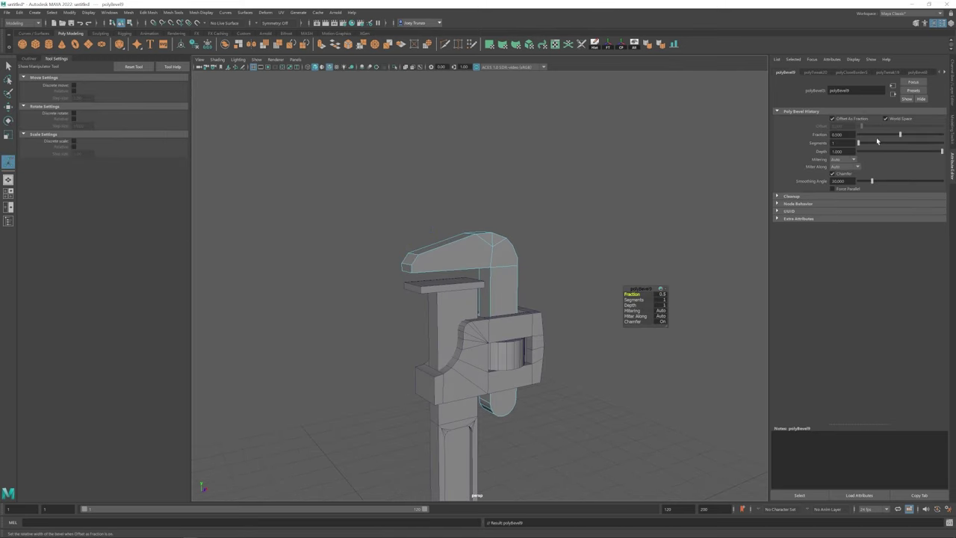
left_click_drag(482, 298, 428, 284, "alt")
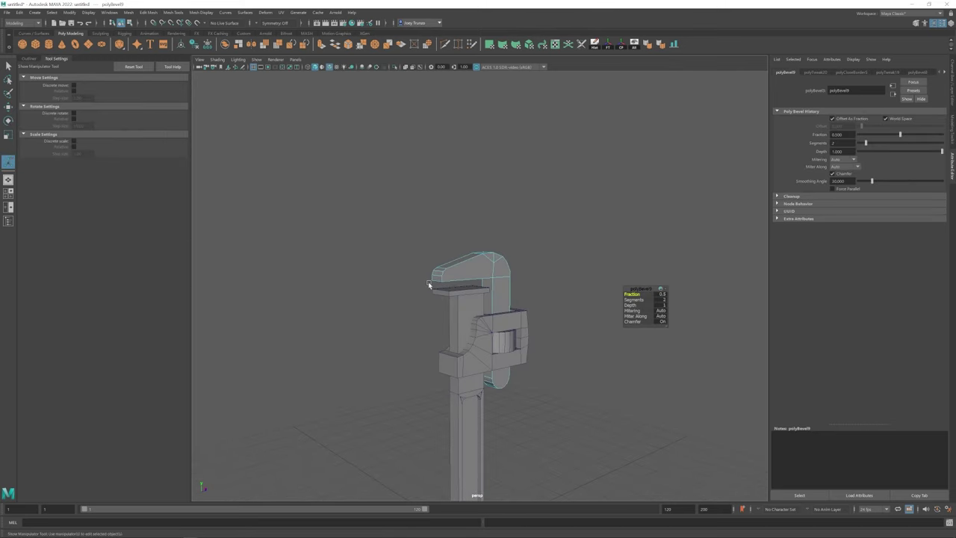
right_click_drag(428, 284, 582, 349, "alt")
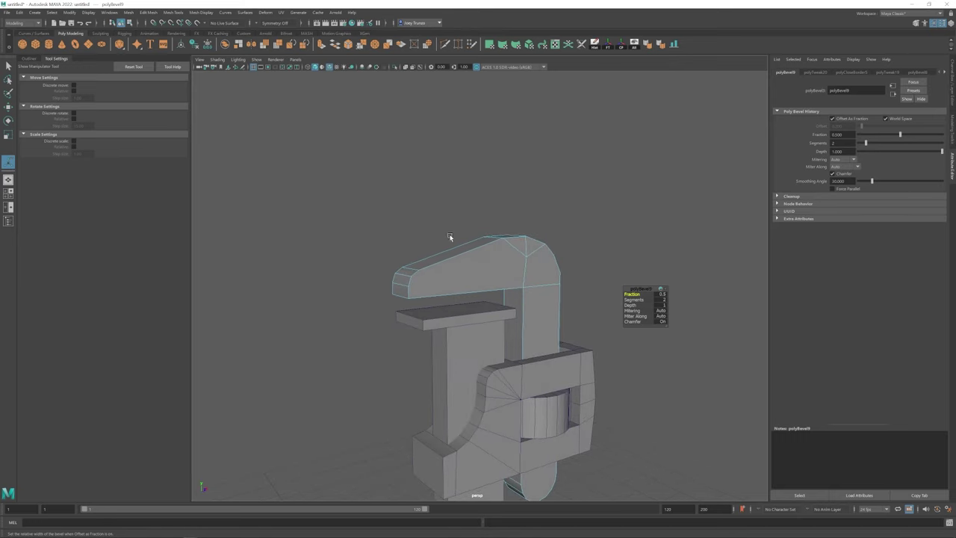
key("ctrl+shift+x")
left_click_drag(537, 281, 532, 295, "alt")
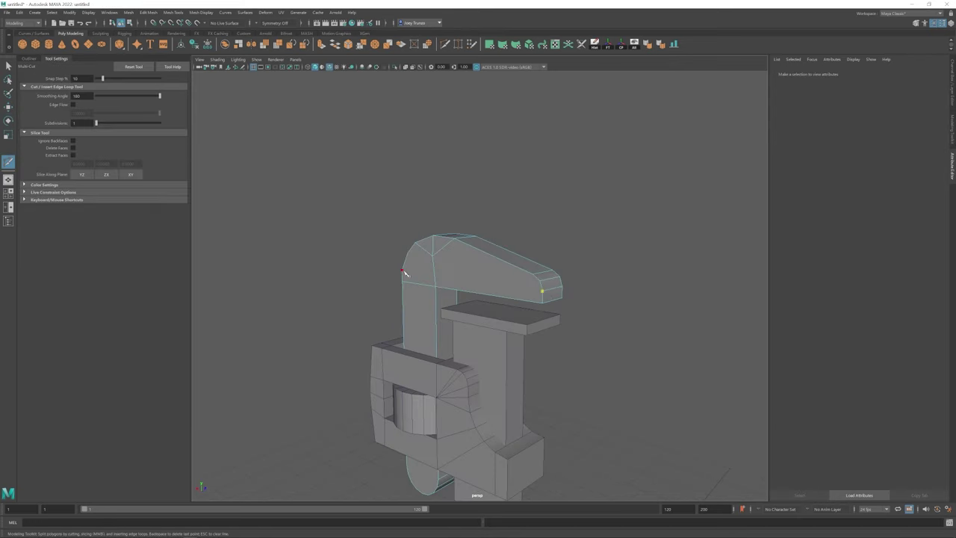
Select a face on the upper jaw arm and try an extrude on it
key("w")
left_click_drag(491, 320, 413, 292, "alt")
left_click(478, 285)
key("r")
key("ctrl+e")
key("w")
Select the upper jaw's top edge and slide it left along X
left_click(580, 246)
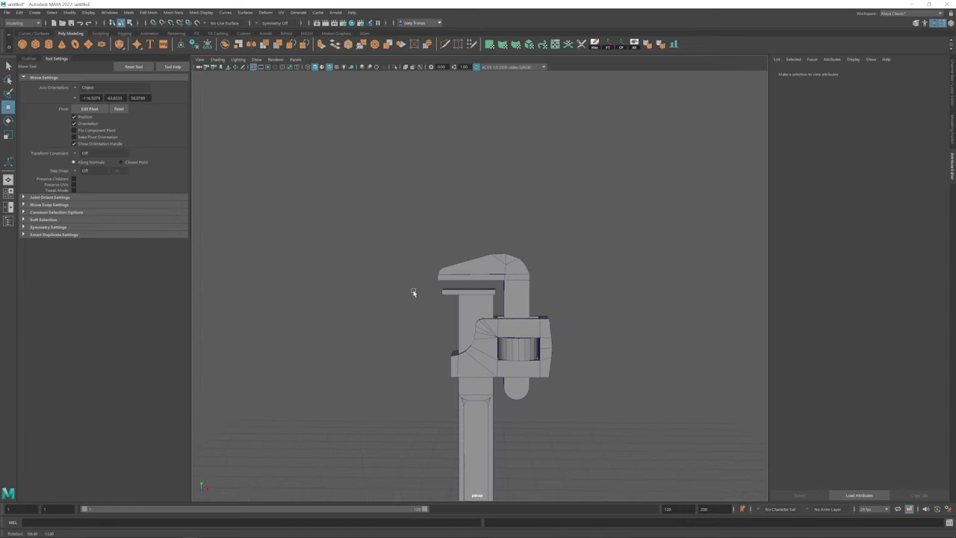
scroll(413, 292, "up", 3)
left_click(455, 255)
middle_click_drag(455, 254, 537, 175, "alt")
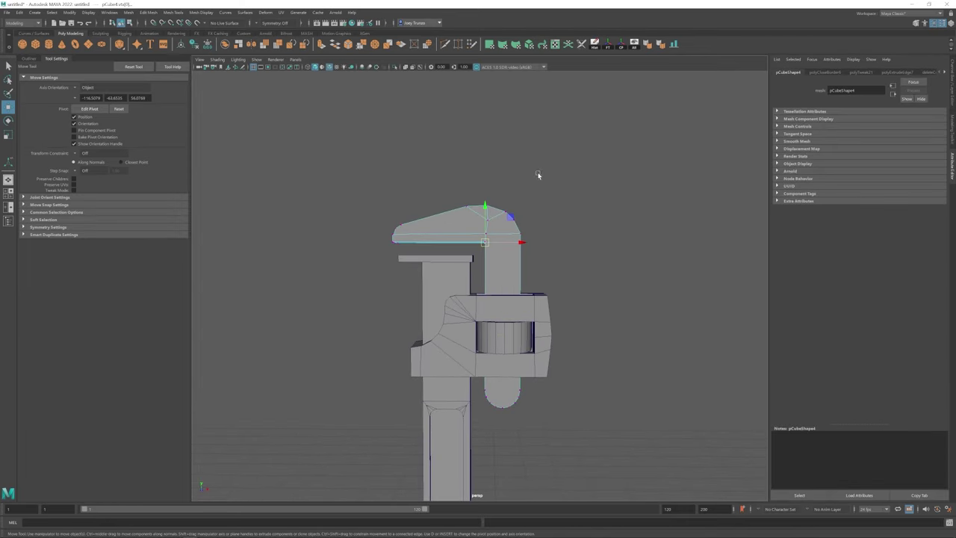
left_click_drag(527, 309, 483, 298)
scroll(497, 276, "down", 2)
Scale the knurled nut down to about 0.492 wide and 0.267 thick
left_click(469, 363)
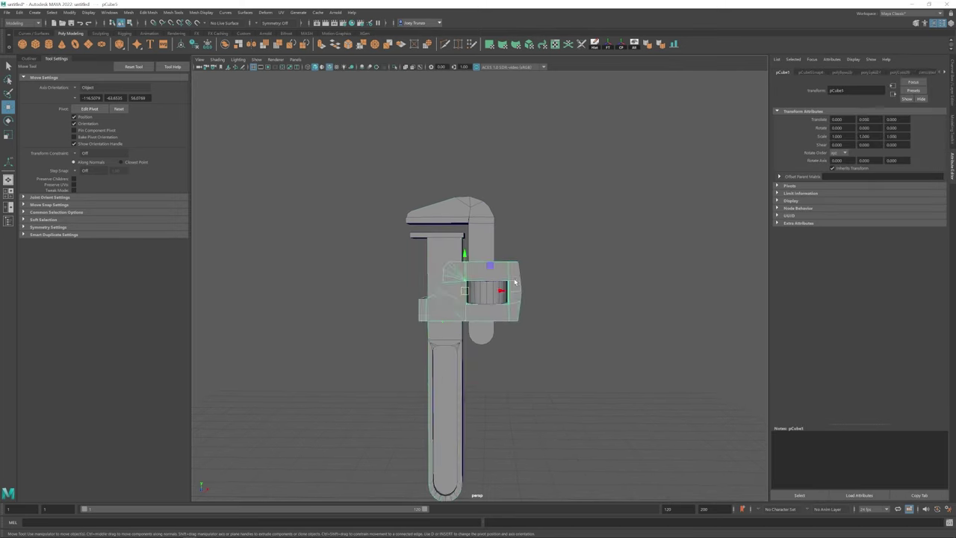
scroll(508, 278, "down", 2)
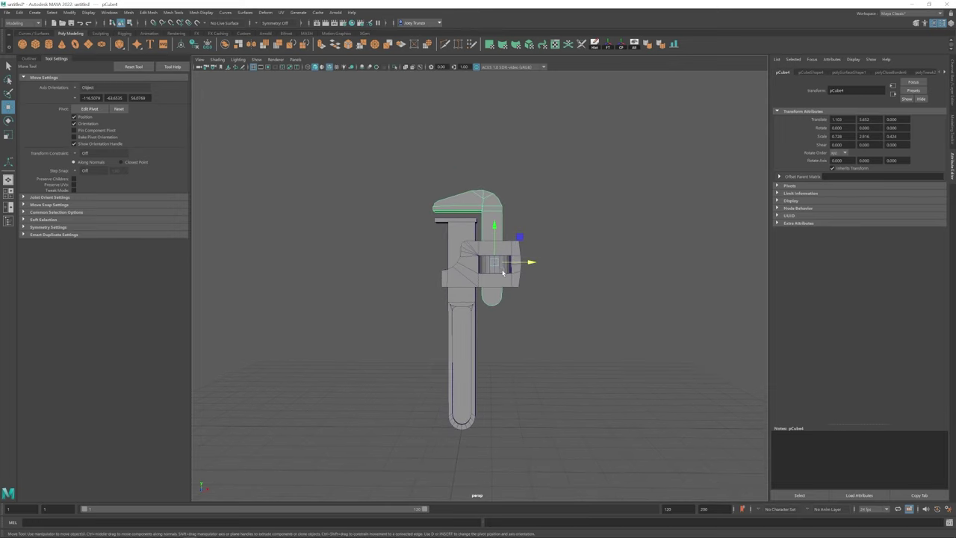
key("r")
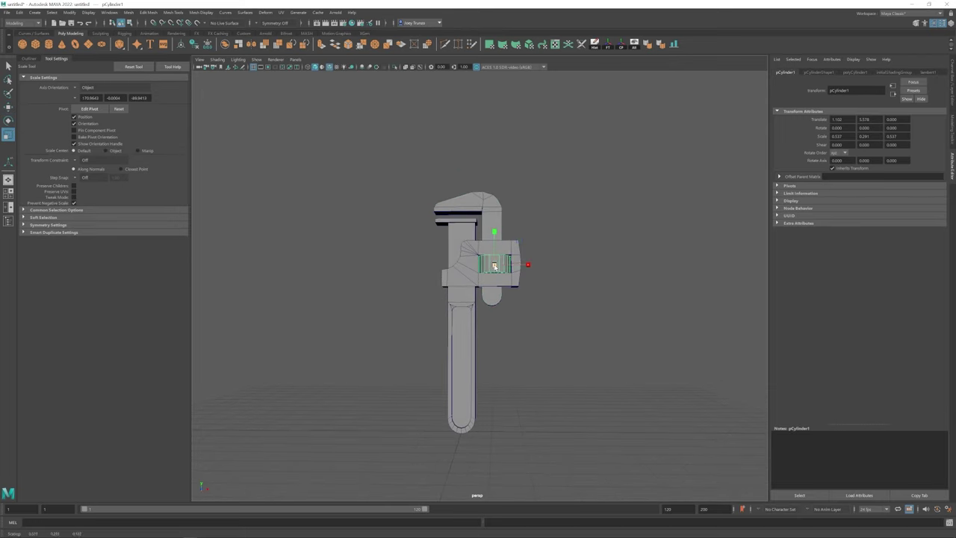
left_click(515, 260)
left_click_drag(515, 260, 493, 276, "alt")
left_click(499, 268)
key("w")
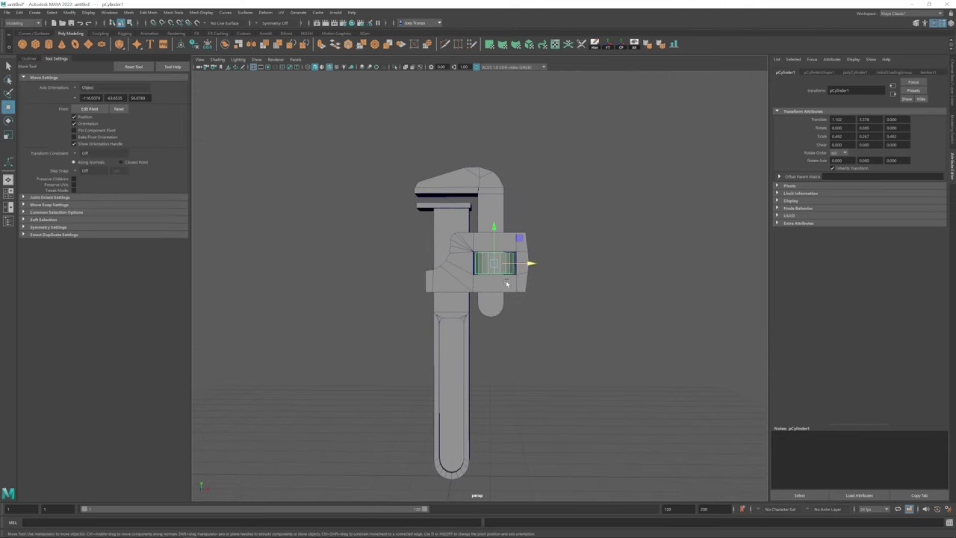
left_click(525, 265)
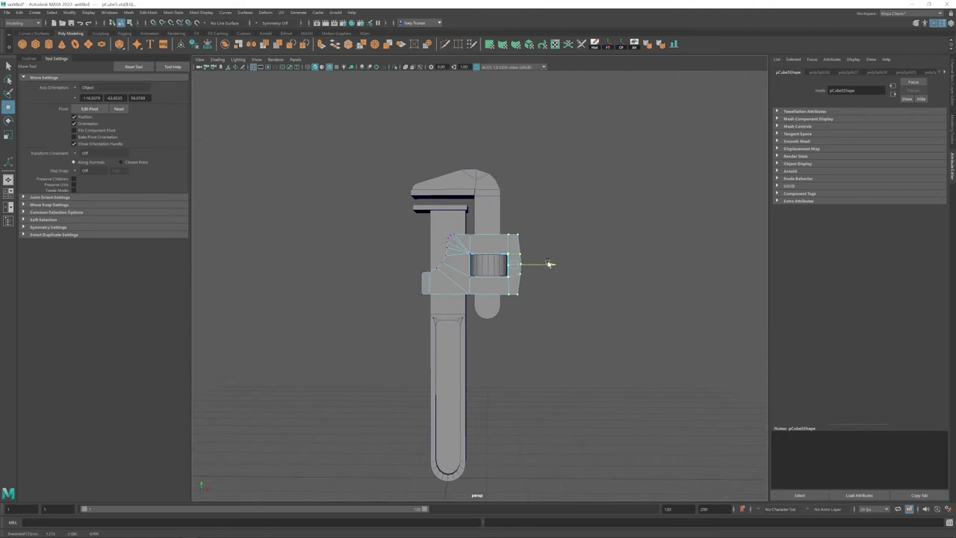
Select the vertices along the top of the upper jaw, then leave vertex editing
scroll(549, 264, "down", 4)
left_click(451, 291)
scroll(447, 293, "up", 4)
left_click(444, 221)
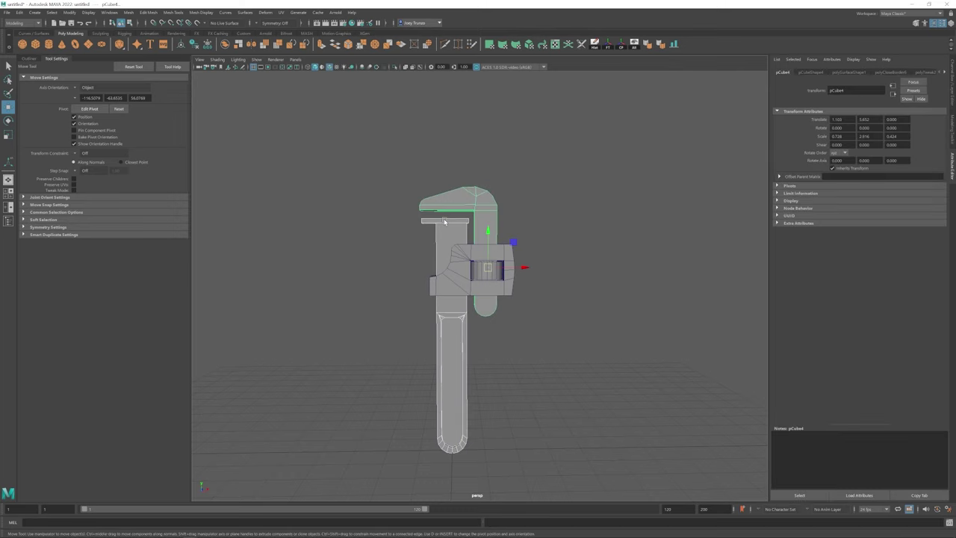
key("F9")
left_click_drag(279, 130, 513, 200)
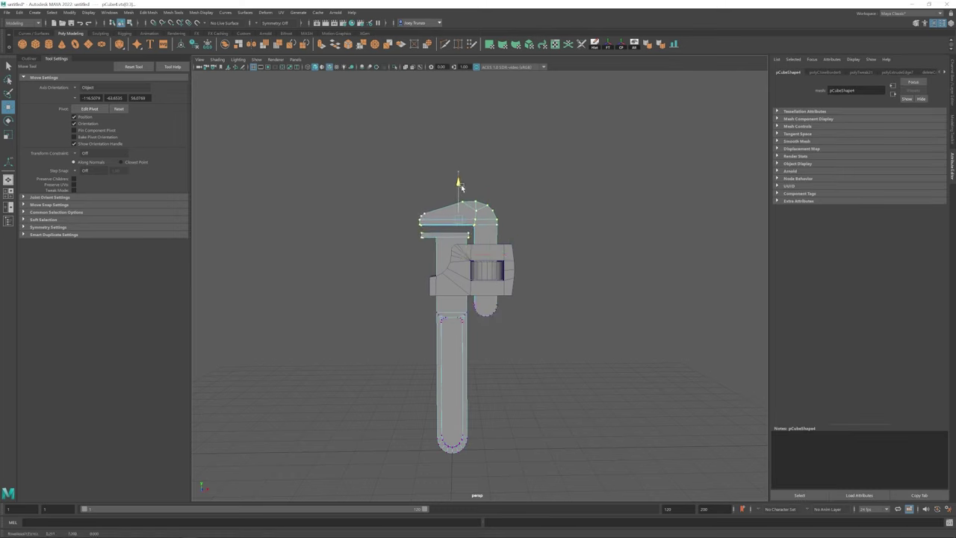
left_click_drag(460, 188, 516, 325, "alt")
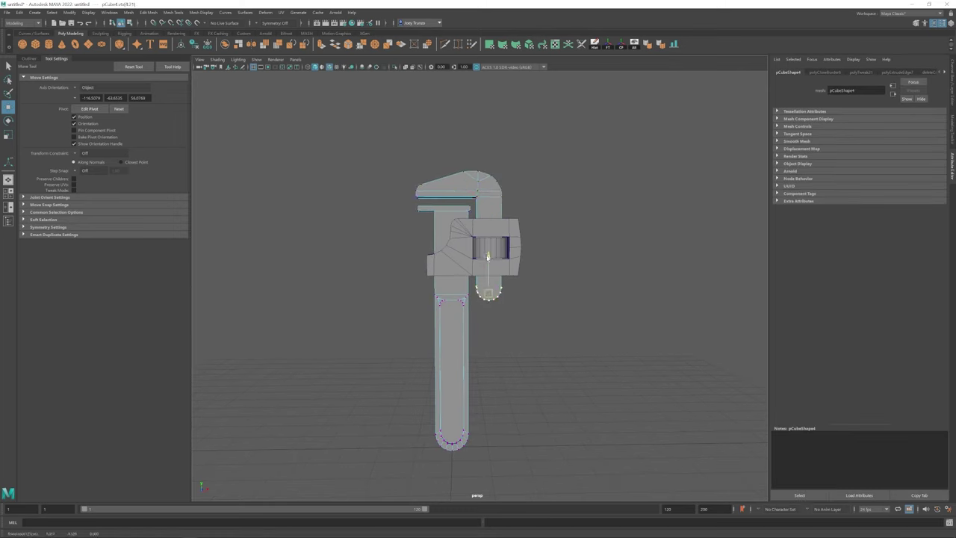
middle_click_drag(430, 328, 445, 285, "alt")
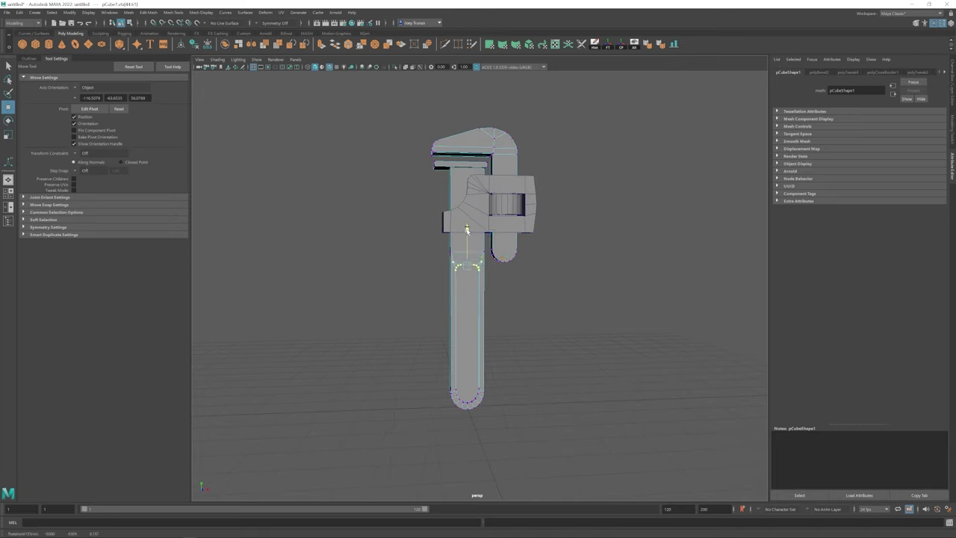
left_click_drag(467, 241, 448, 270, "alt")
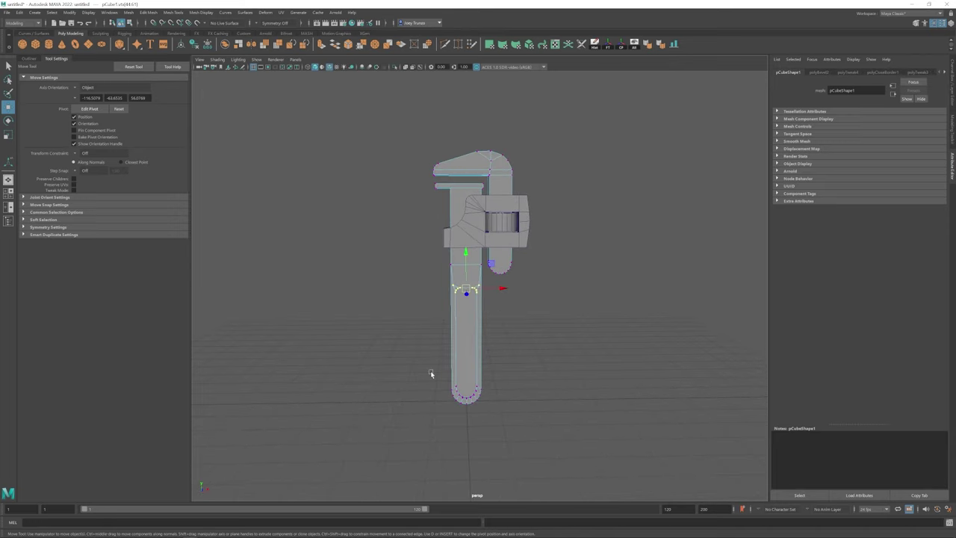
right_click_drag(463, 318, 448, 299)
left_click(431, 290)
Frame the handle and inspect it in vertex mode before deselecting it
scroll(431, 290, "down", 3)
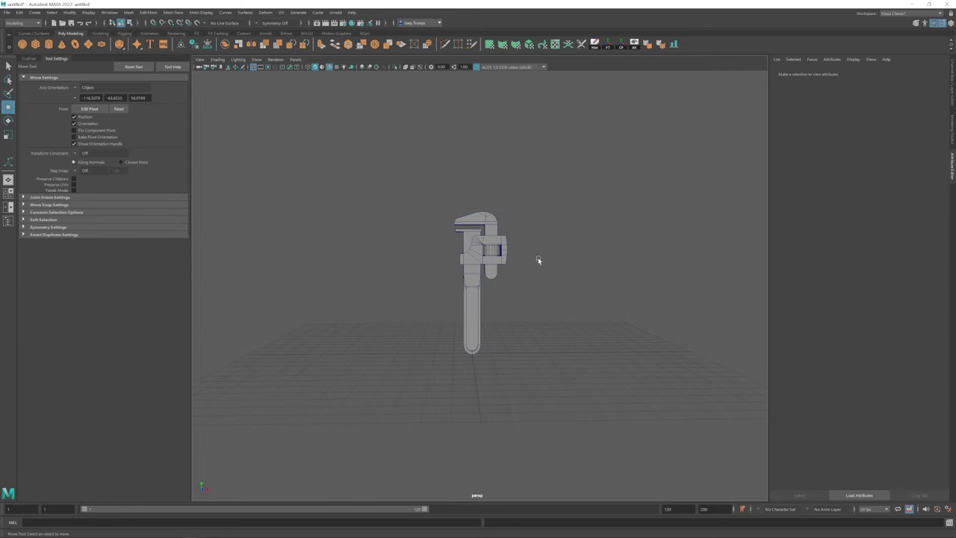
scroll(510, 285, "up", 1)
left_click(477, 303)
key("r")
key("f")
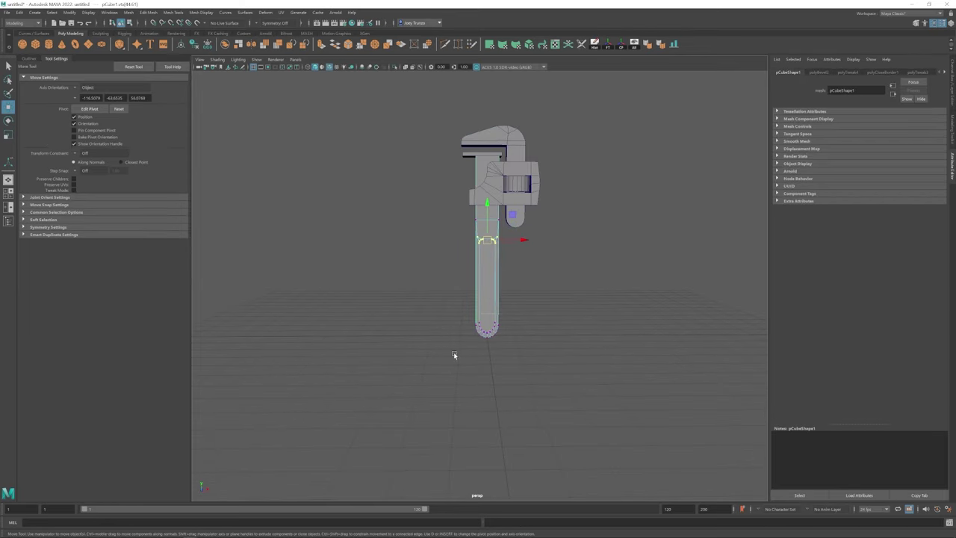
key("F9")
key("w")
scroll(458, 388, "up", 3)
key("F8")
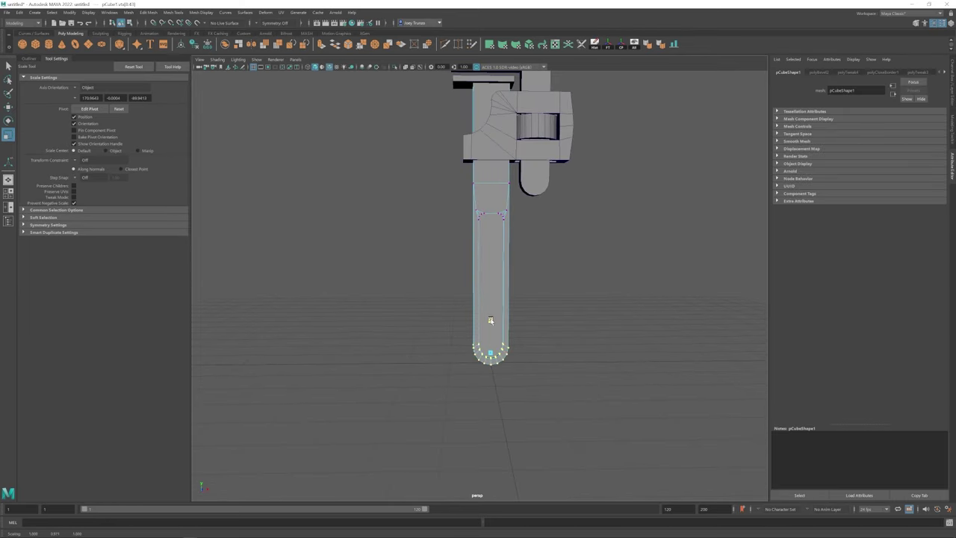
left_click(508, 277)
scroll(508, 277, "down", 3)
left_click_drag(507, 277, 464, 231, "alt")
Select the vertices at the upper jaw's tip to tweak them
left_click(465, 231)
scroll(459, 239, "up", 2)
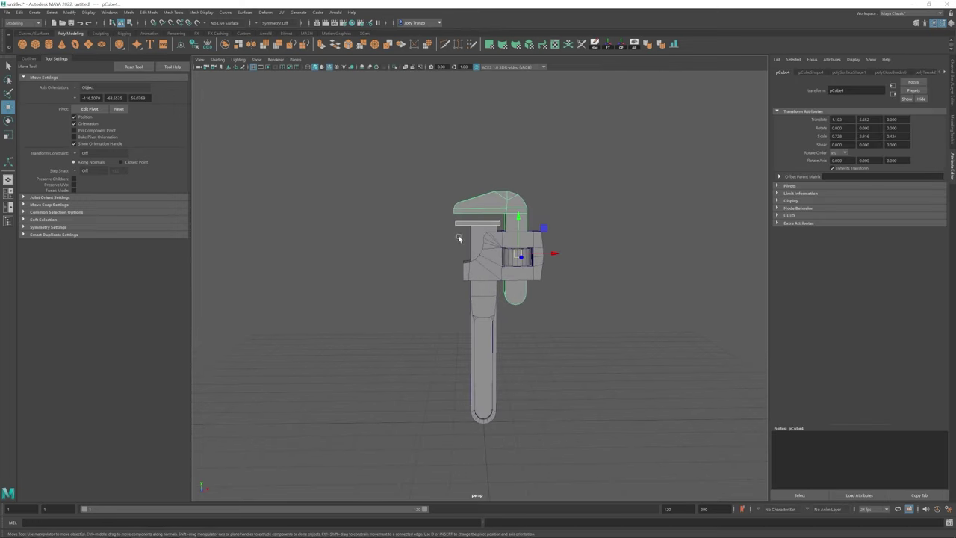
scroll(497, 210, "up", 2)
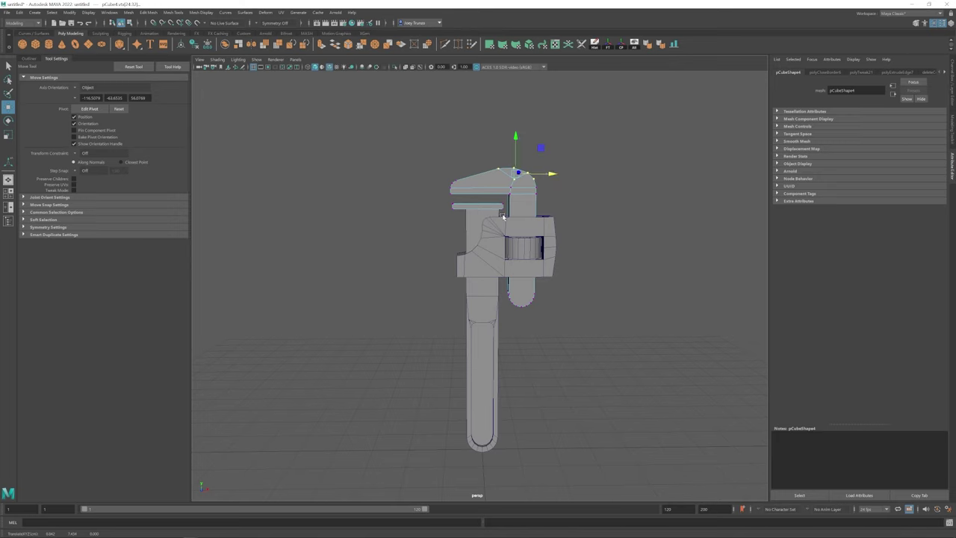
left_click_drag(502, 216, 480, 150, "alt")
left_click_drag(480, 149, 480, 146)
left_click_drag(462, 193, 504, 181, "alt")
scroll(504, 181, "down", 3)
left_click(503, 181)
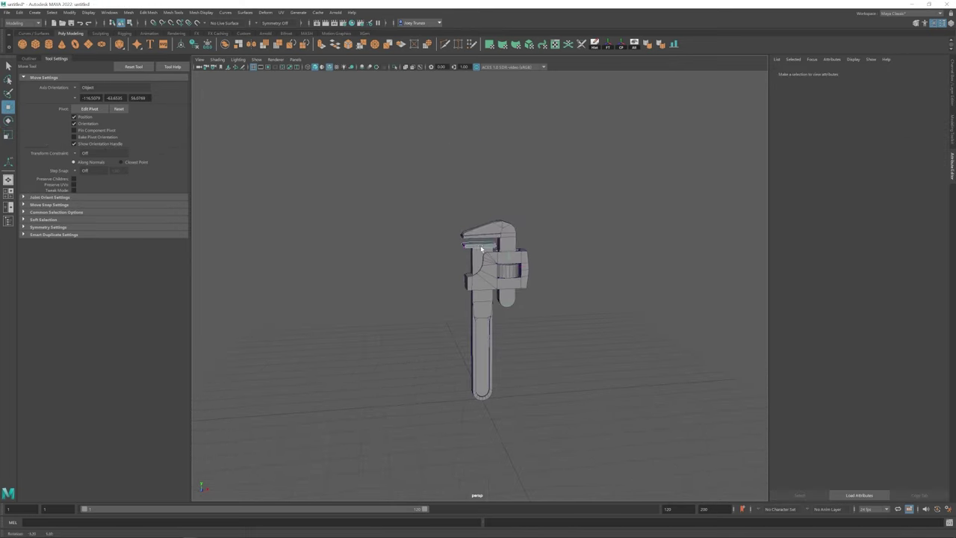
left_click_drag(545, 220, 551, 291, "alt")
scroll(477, 224, "up", 3)
left_click_drag(440, 179, 452, 215)
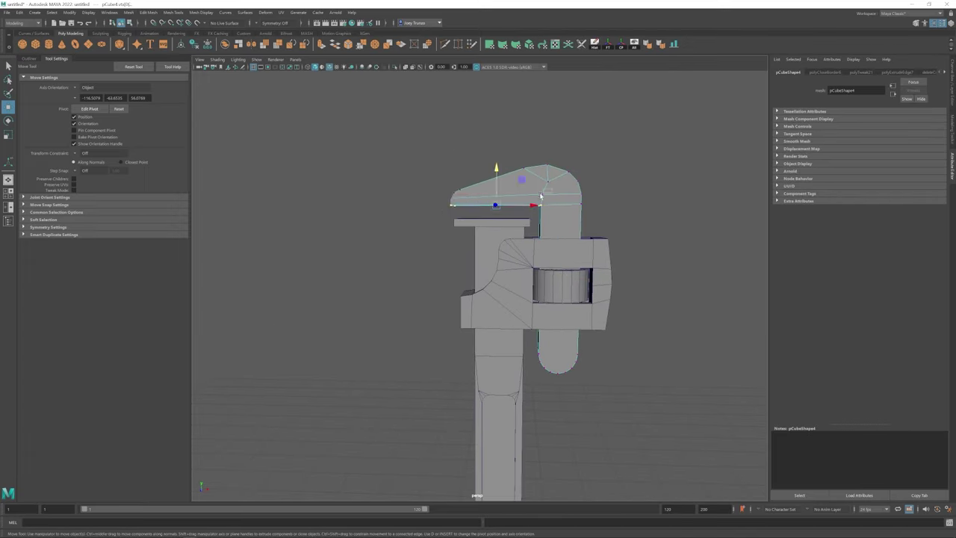
left_click_drag(445, 198, 401, 211, "alt")
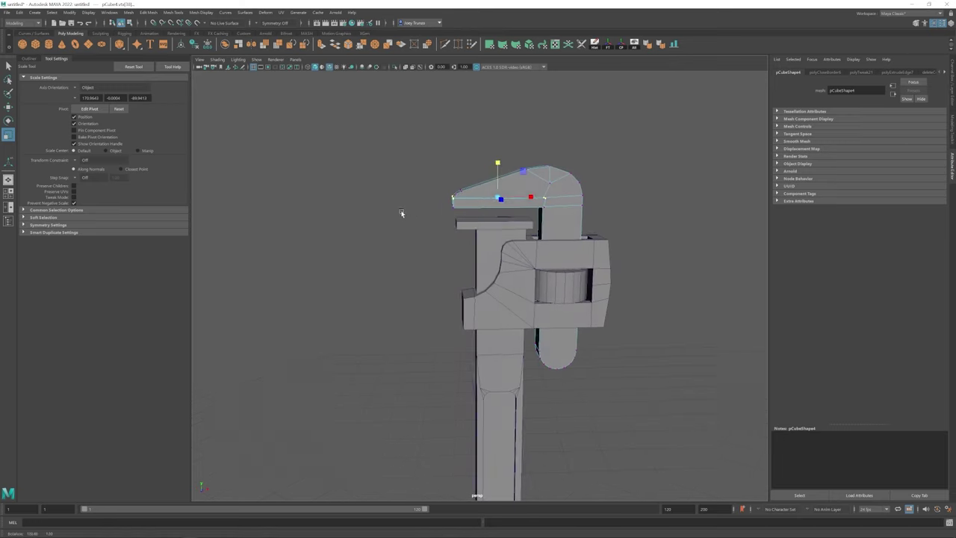
Scale the lower jaw plate pCube6 thicker, to 1.385 × 0.180 × 0.652
left_click(523, 186)
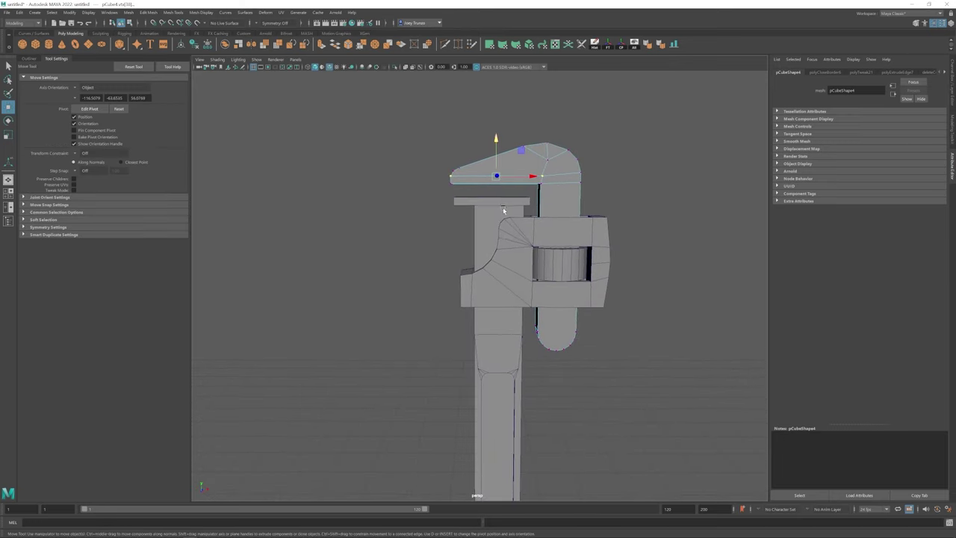
scroll(448, 269, "down", 5)
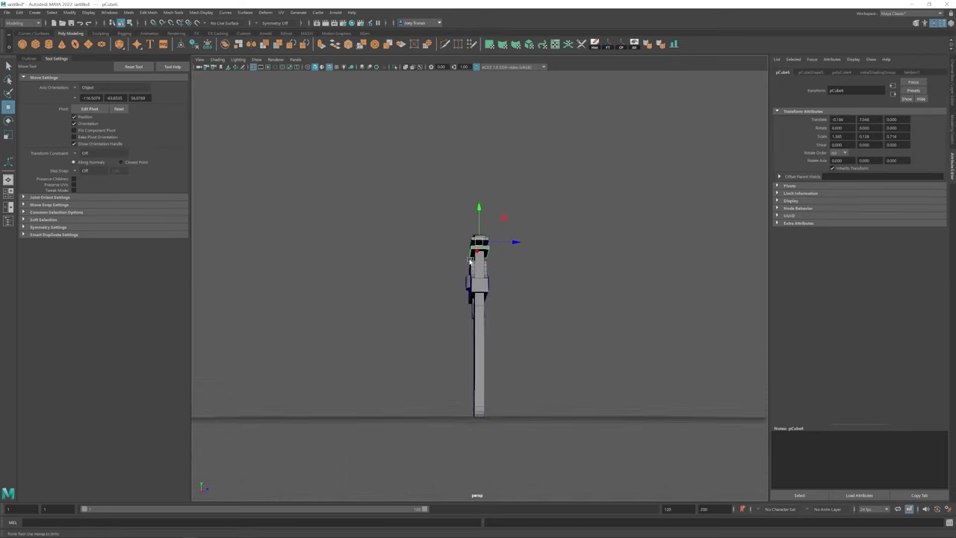
left_click_drag(469, 260, 523, 266, "alt")
key("r")
scroll(487, 248, "up", 3)
key("w")
Move the upper jaw pCube4 up on Y above the lower plate
left_click(527, 265)
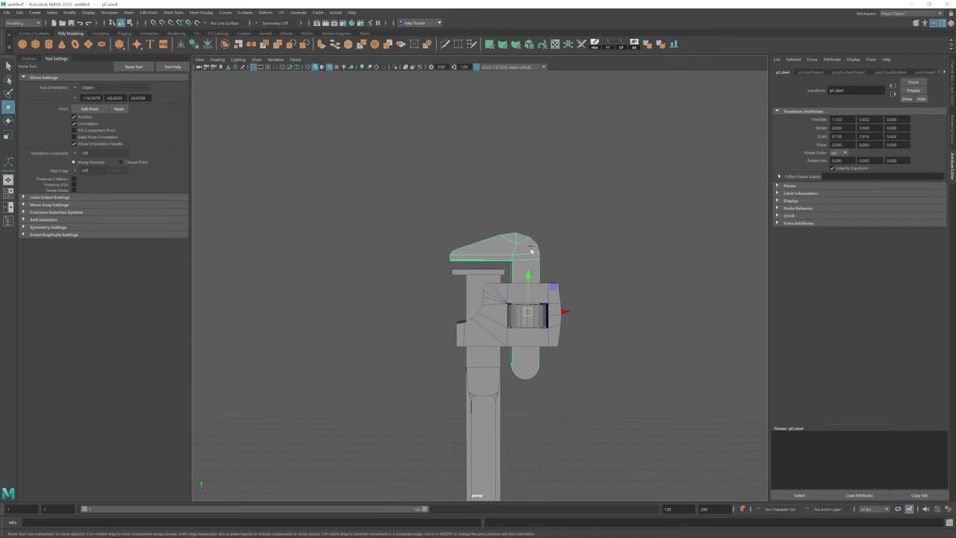
left_click(452, 302)
scroll(453, 301, "down", 3)
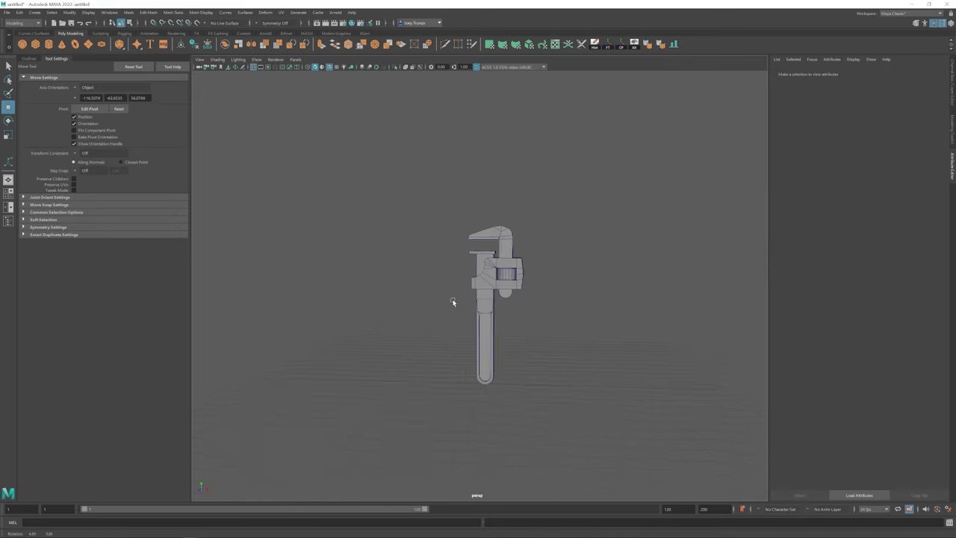
scroll(462, 293, "up", 4)
left_click(539, 274)
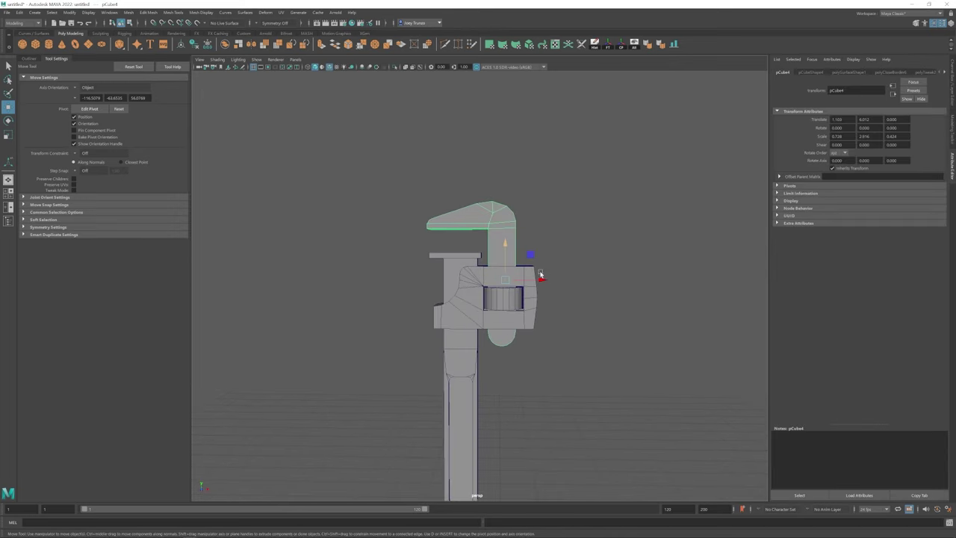
left_click_drag(528, 279, 505, 262, "alt")
left_click(507, 300)
key("r")
left_click(553, 295)
scroll(523, 284, "up", 3)
left_click(455, 227)
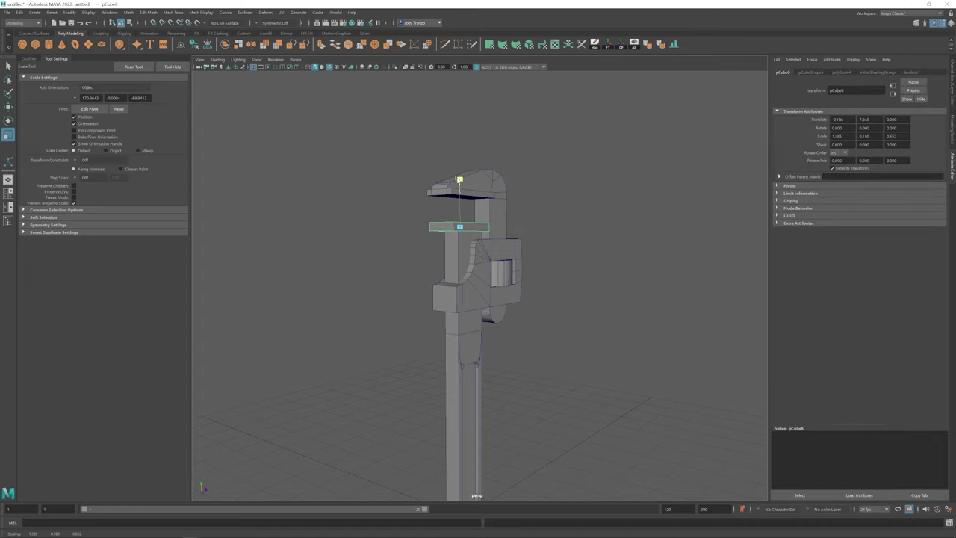
key("w")
Select the upper jaw's lower edge in edge mode and orbit around the wrench
left_click(451, 196)
left_click_drag(451, 195, 456, 247, "alt")
right_click_drag(456, 246, 456, 216)
left_click(524, 217)
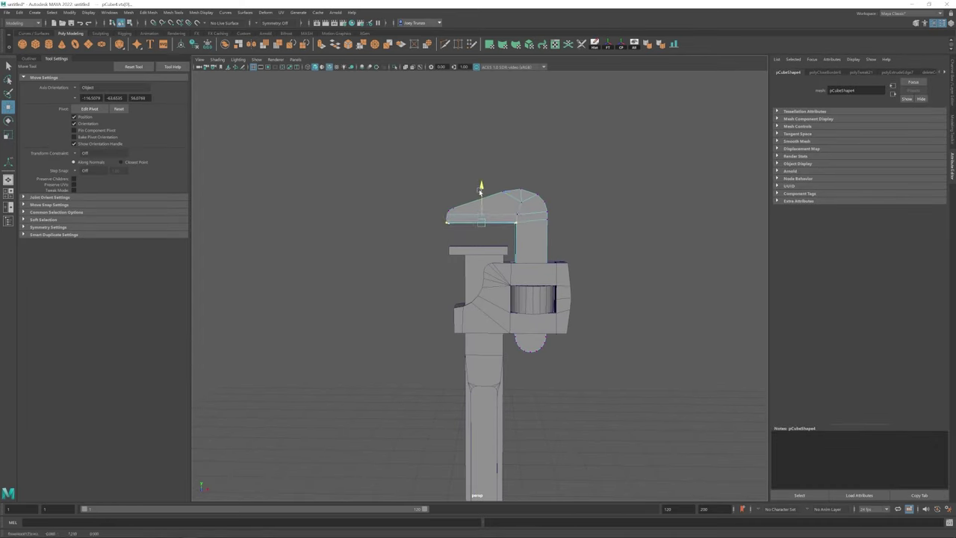
left_click_drag(480, 189, 442, 179, "alt")
left_click(504, 199)
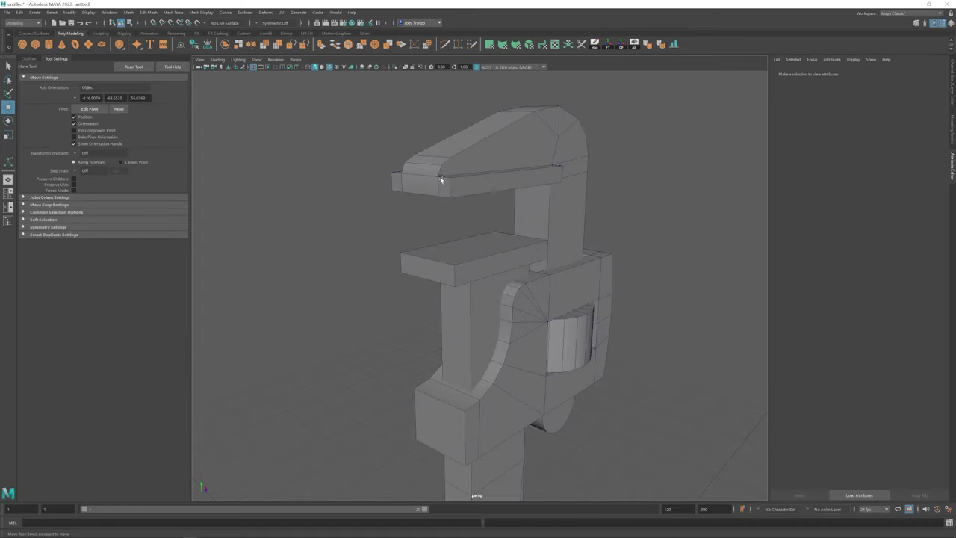
left_click(443, 179)
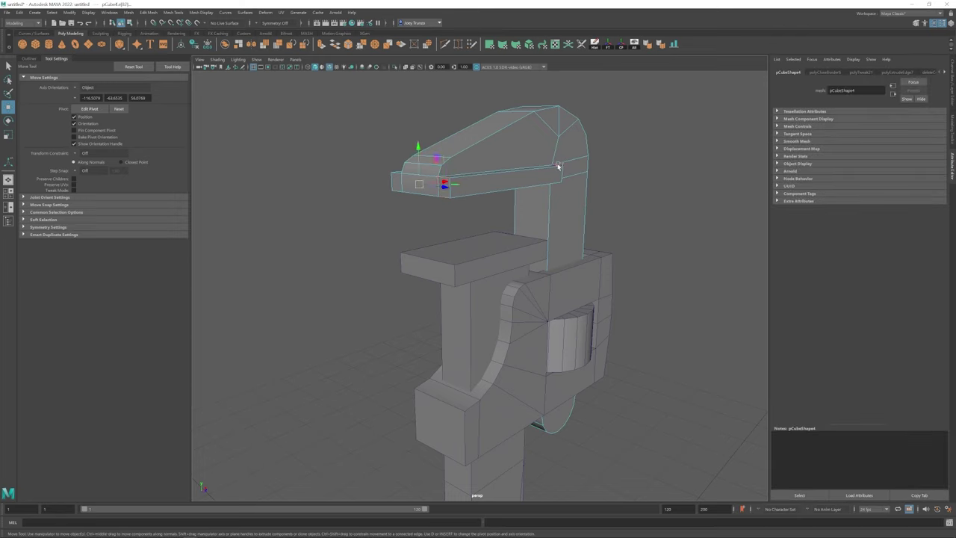
left_click_drag(558, 166, 526, 192, "alt")
left_click_drag(566, 224, 613, 238, "alt")
mouse_move(494, 242)
left_mouse_down("alt")
mouse_move(436, 217)
mouse_move(491, 256)
mouse_move(485, 249)
left_mouse_up("alt")
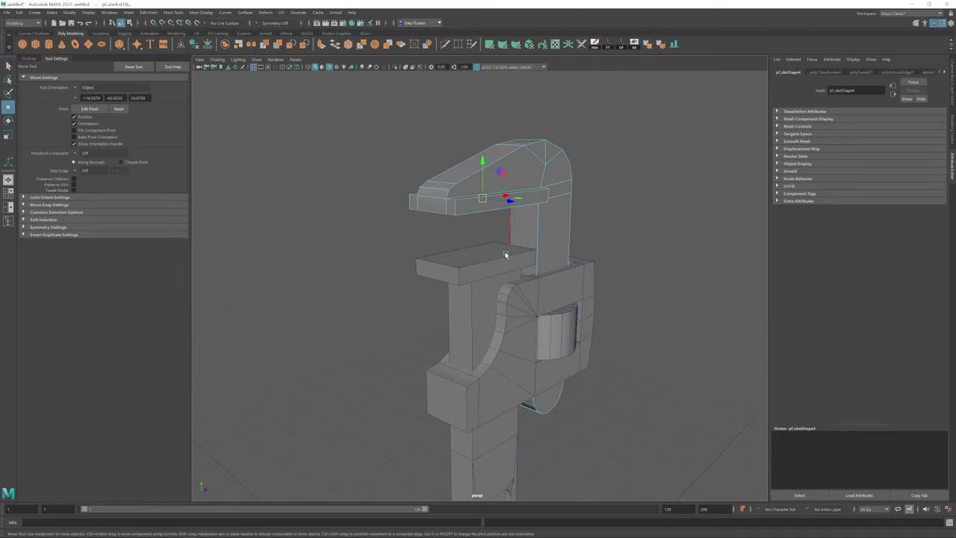
Bevel the selected upper jaw edge from the Edit Mesh menu
left_click(149, 12)
left_click(158, 43)
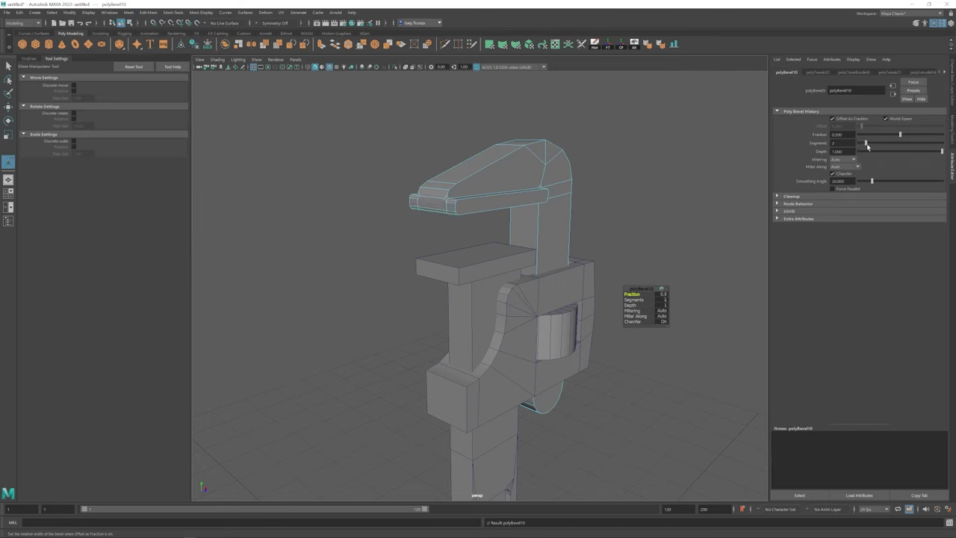
left_click_drag(527, 246, 540, 213, "alt")
key("w")
left_click(581, 194)
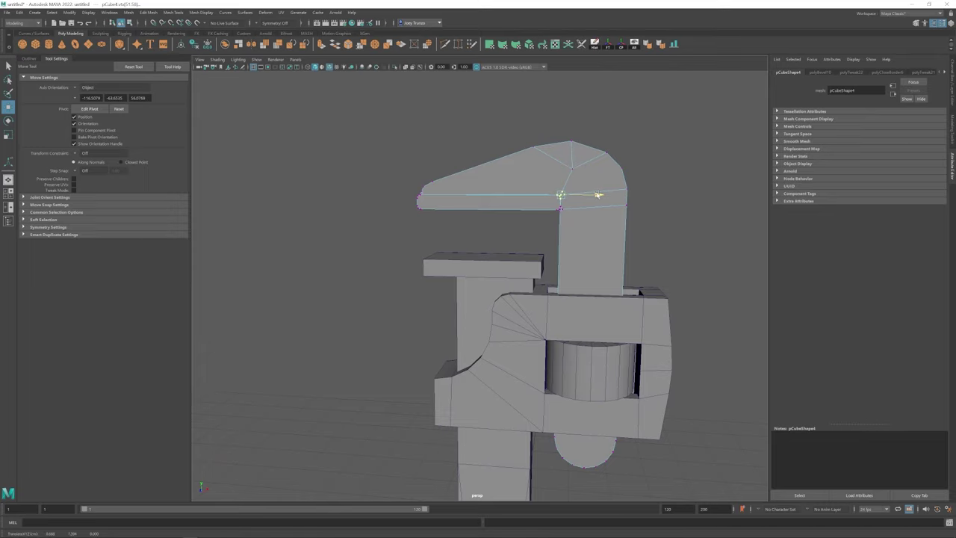
left_click_drag(598, 195, 487, 249, "alt")
Activate Multi-Cut and orbit in close to the end of the jaw arm
key("ctrl+shift+x")
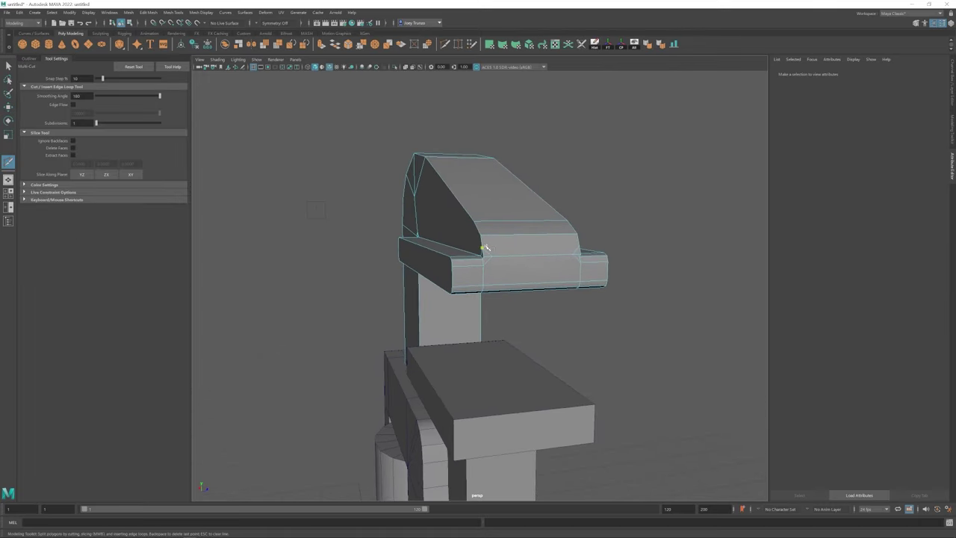
right_click_drag(507, 249, 563, 286, "alt")
left_click_drag(565, 265, 461, 265, "alt")
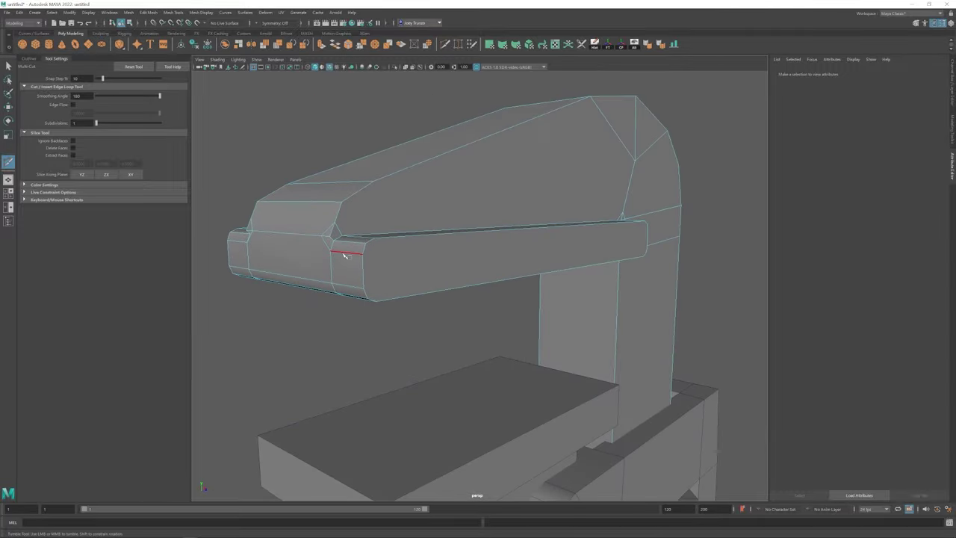
left_click_drag(345, 255, 478, 269, "alt")
right_click_drag(478, 269, 454, 278, "alt")
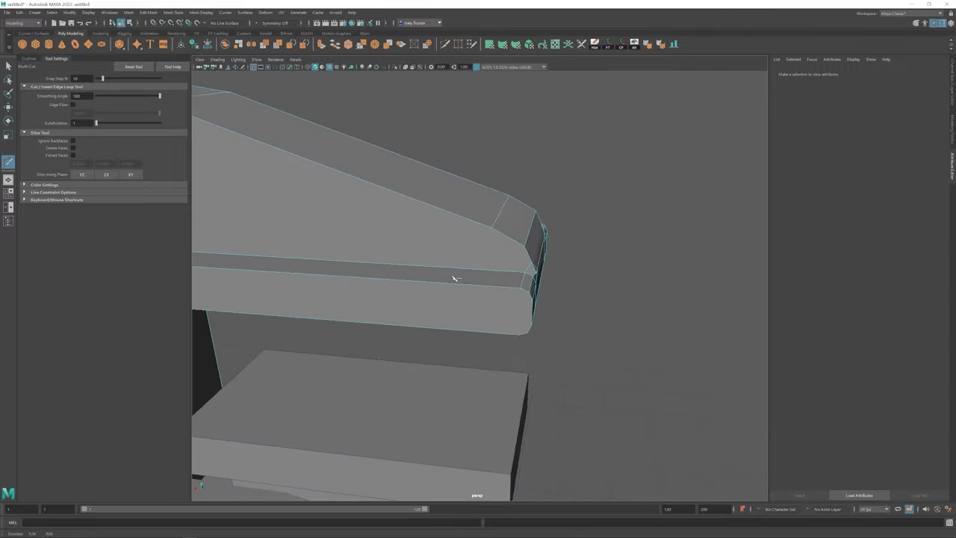
left_click_drag(454, 278, 508, 273, "alt")
right_click_drag(508, 273, 512, 286, "alt")
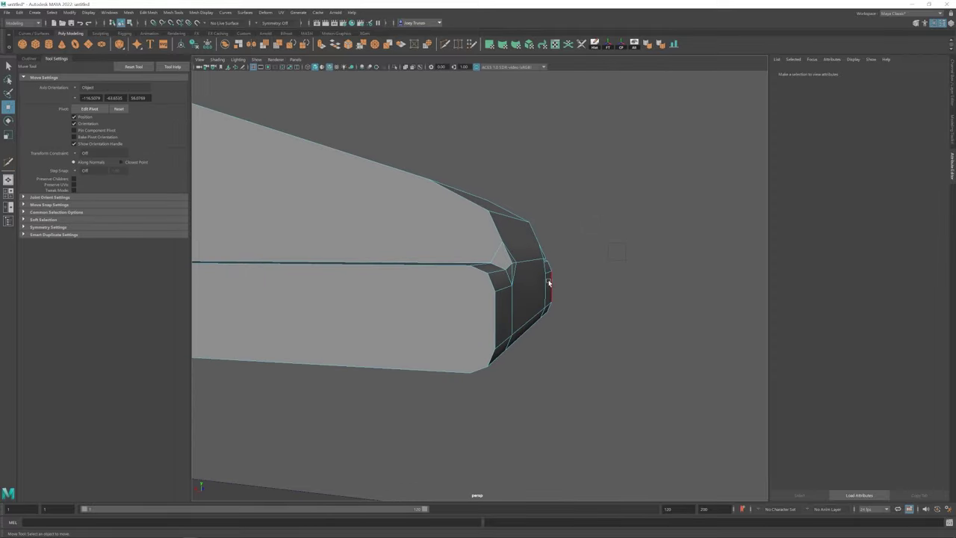
mouse_move(512, 265)
left_mouse_down("alt")
mouse_move(521, 279)
mouse_move(465, 280)
mouse_move(441, 261)
mouse_move(470, 290)
mouse_move(500, 266)
left_mouse_up("alt")
Slice a new edge across the jaw head face and commit the cut
key("w")
left_click(500, 266)
left_click_drag(316, 277, 430, 267, "alt")
left_click(444, 44)
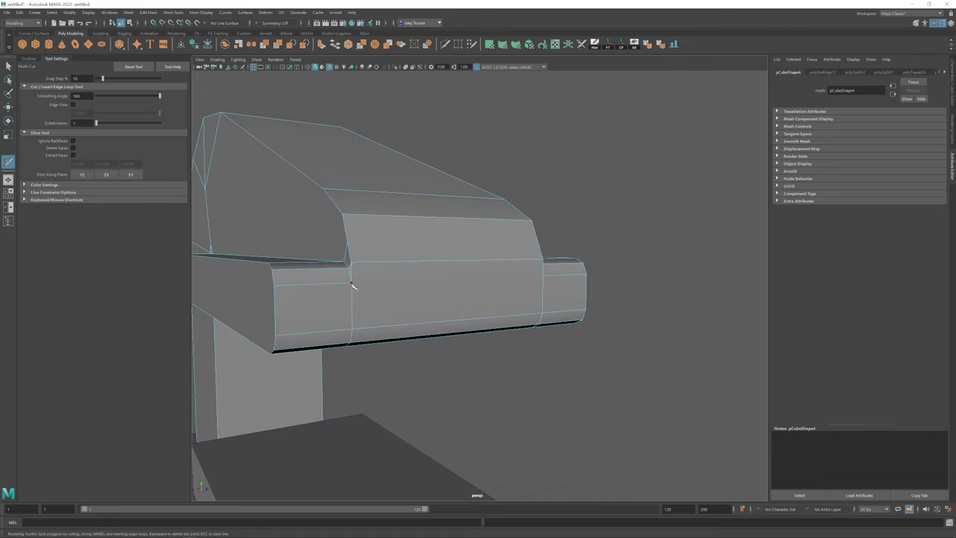
left_click(544, 278)
left_click_drag(544, 277, 475, 209, "alt")
key("Return")
Cut a new edge starting from the upper jaw's corner vertex
key("w")
left_click(422, 242)
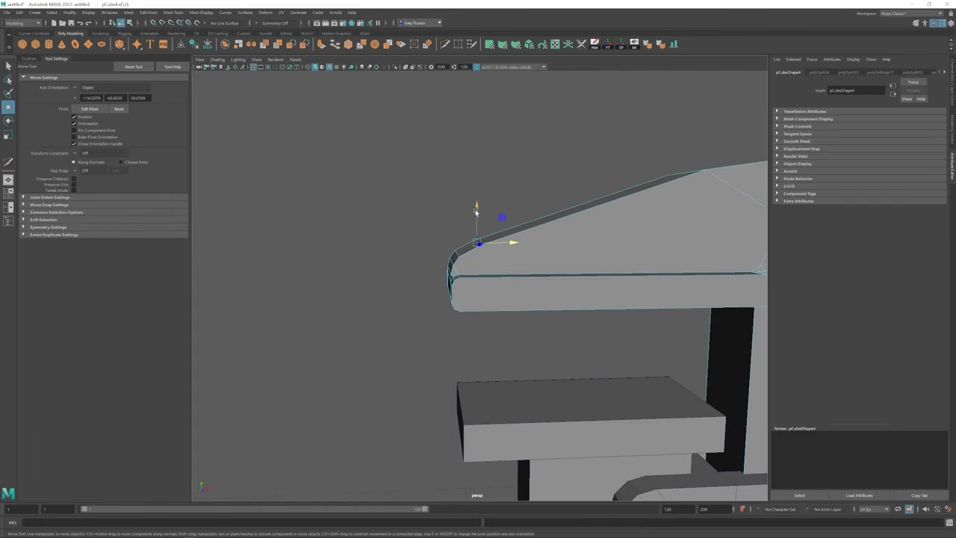
scroll(463, 320, "down", 5)
left_click(670, 275)
left_click_drag(670, 275, 558, 388, "alt")
scroll(579, 282, "up", 10)
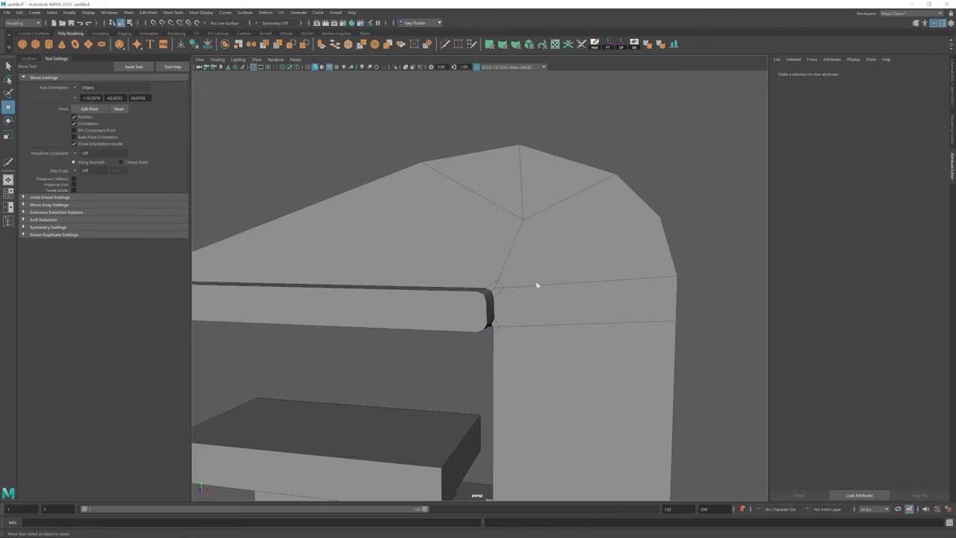
left_click(496, 287)
key("q")
right_click_drag(498, 288, 512, 100, "shift")
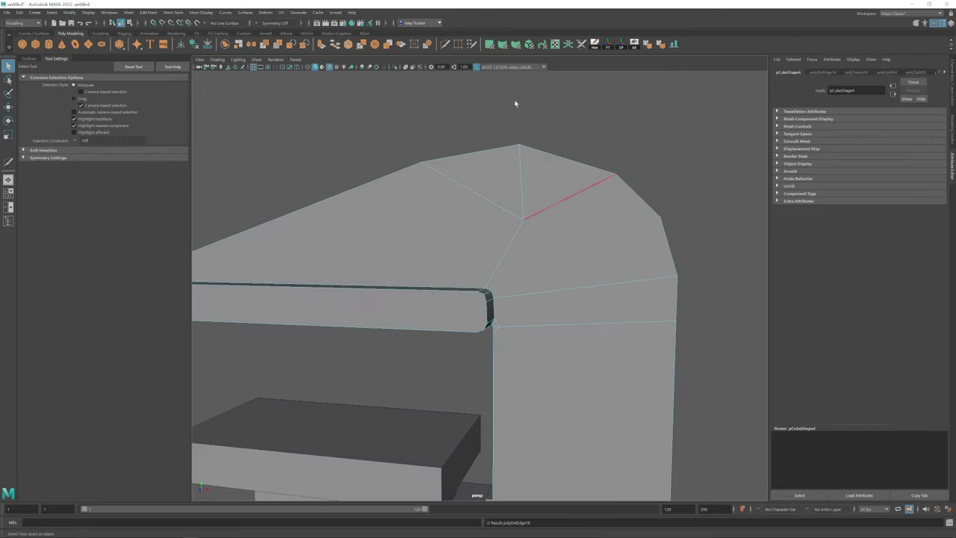
left_click(491, 291)
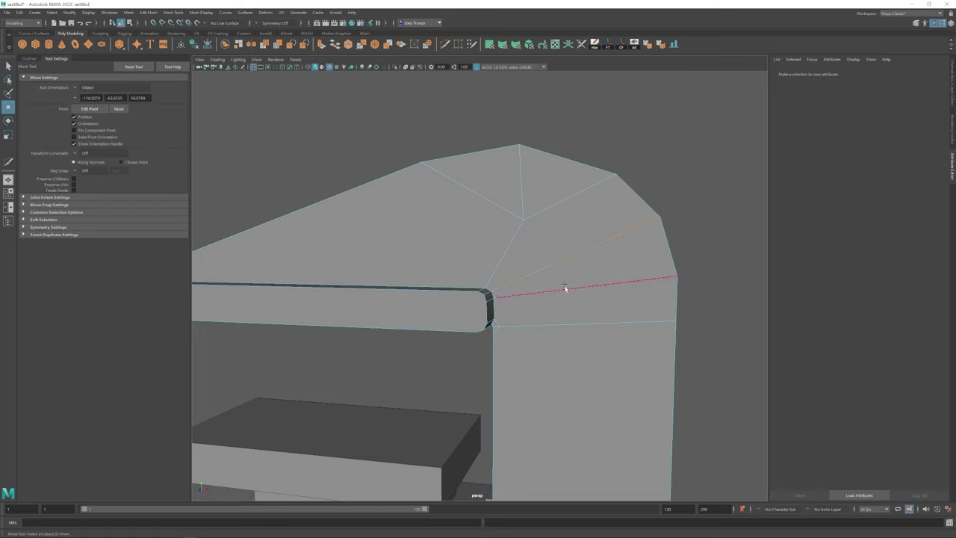
left_click_drag(565, 284, 463, 284, "alt")
key("w")
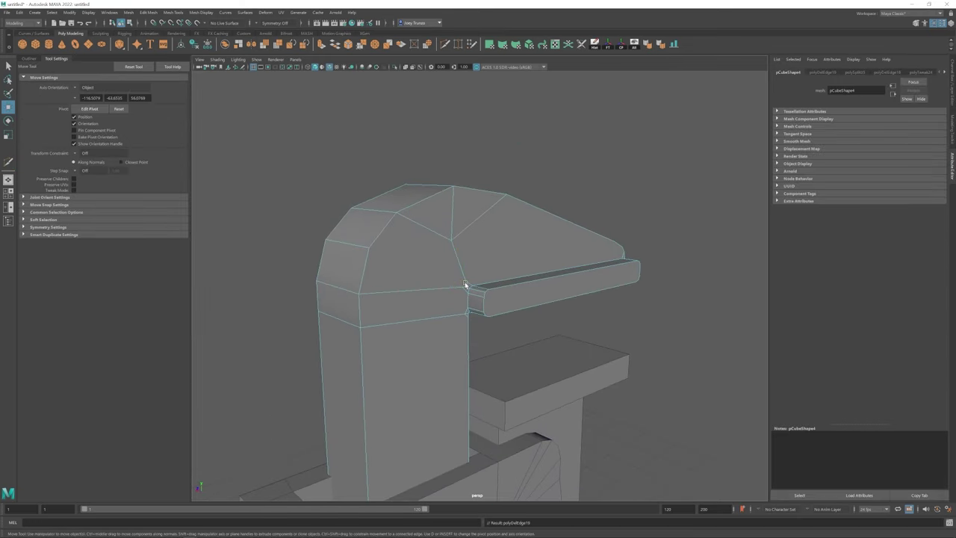
Cut from the inner corner vertex and check the inner jaw corner from several angles
key("g")
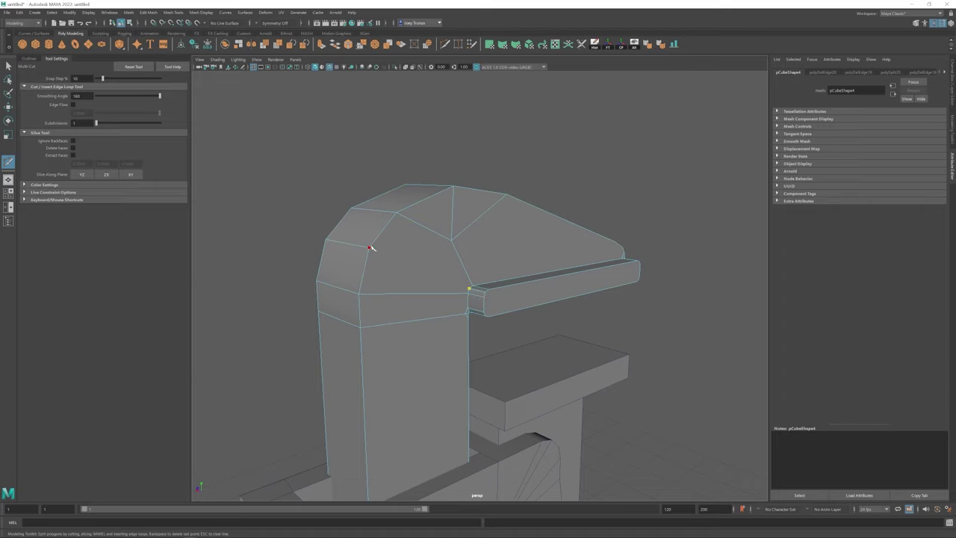
left_click(370, 247)
key("w")
left_click_drag(370, 248, 448, 247, "alt")
right_click_drag(448, 247, 442, 244, "shift")
left_click_drag(444, 255, 527, 283, "alt")
scroll(501, 276, "up", 5)
right_click_drag(526, 283, 524, 278, "shift")
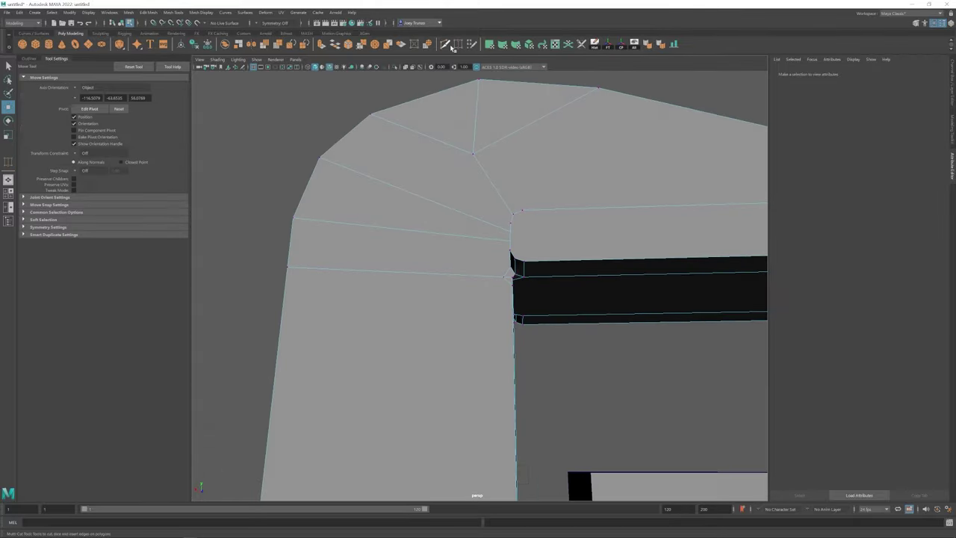
left_click_drag(516, 281, 585, 278, "alt")
right_click_drag(585, 277, 586, 278, "shift")
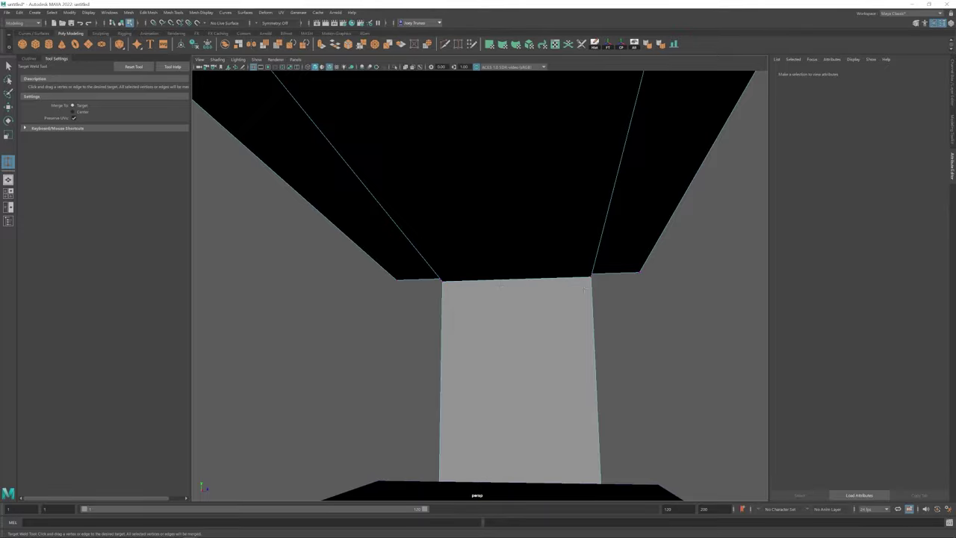
left_click_drag(584, 289, 574, 318, "alt")
key("w")
Select the small face at the upper jaw's inner corner and scale it in
left_click(481, 282)
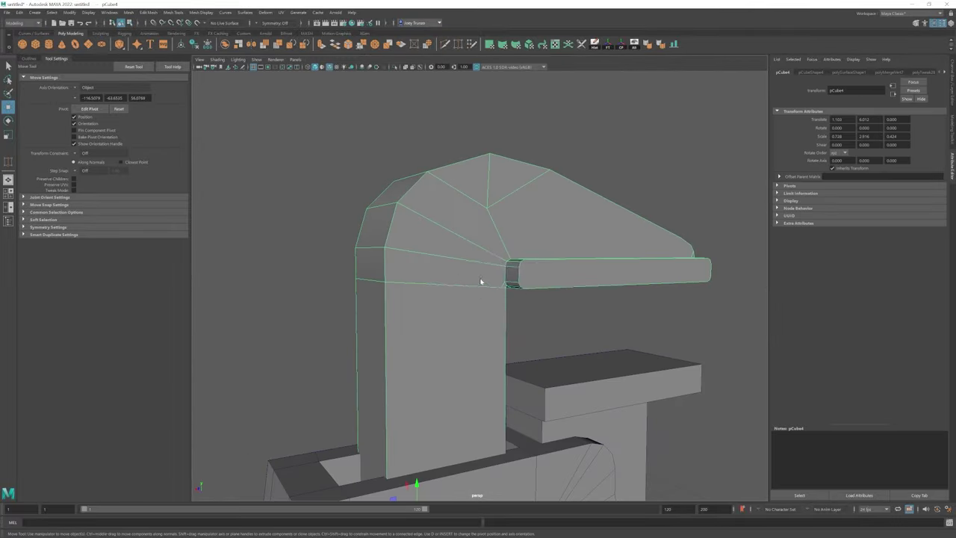
key("F11")
scroll(486, 294, "up", 5)
left_click(470, 302)
key("r")
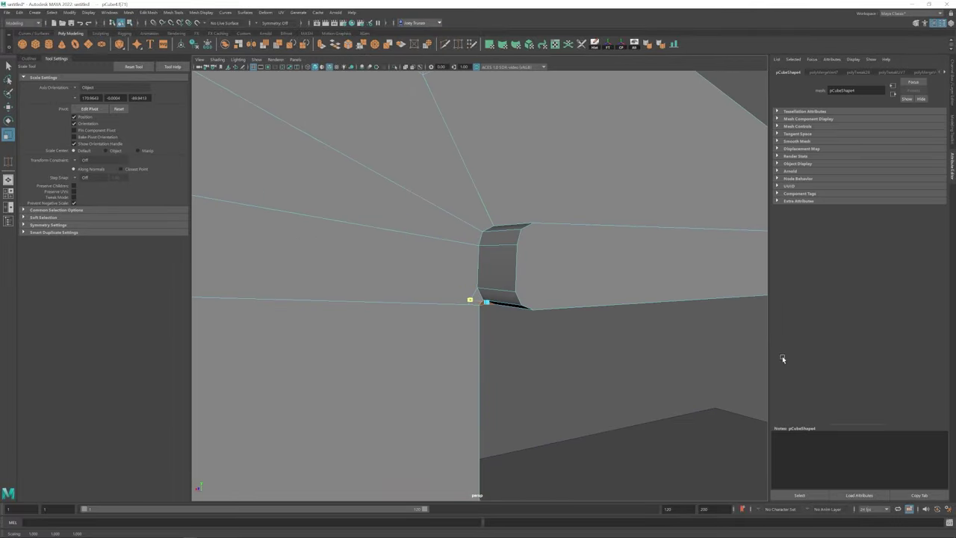
mouse_move(477, 298)
left_mouse_down("alt")
mouse_move(522, 283)
mouse_move(459, 292)
mouse_move(463, 303)
left_mouse_up("alt")
key("w")
Switch the upper jaw to edge mode using the right-click marking menu
right_click(487, 278)
left_click(488, 255)
right_click(460, 300)
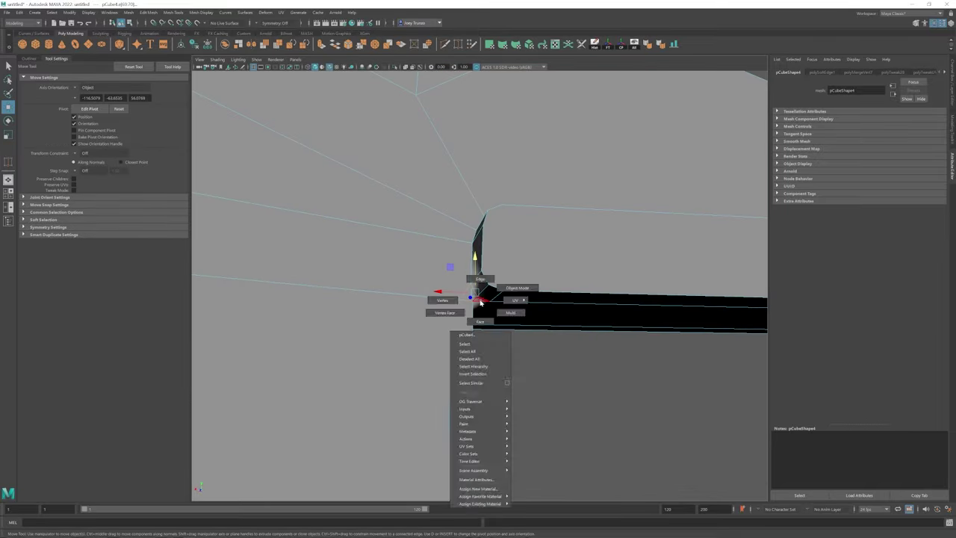
left_click(465, 306)
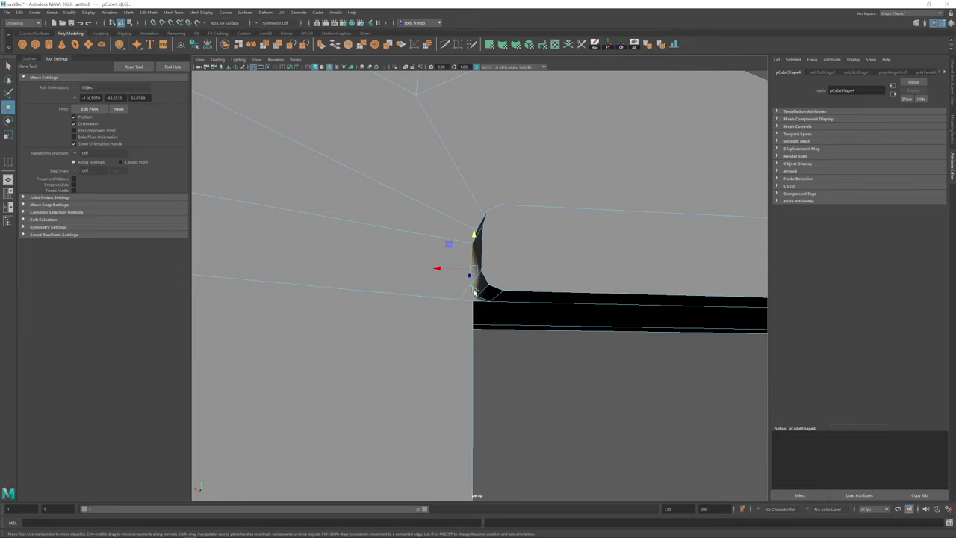
key("q")
key("w")
right_click(454, 294)
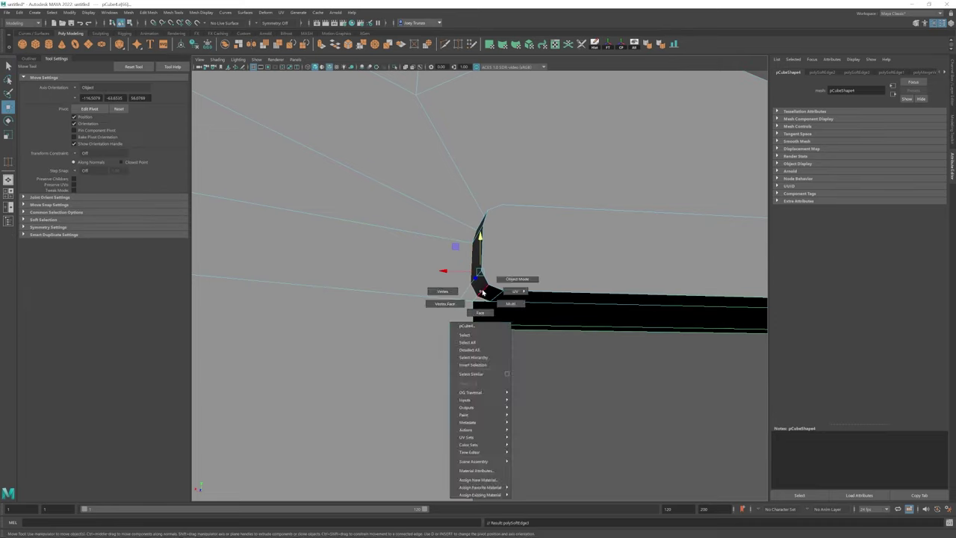
scroll(538, 348, "down", 5)
Nudge the inner corner vertex into place, then review the whole wrench
left_click_drag(468, 331, 521, 330, "alt")
scroll(552, 328, "up", 5)
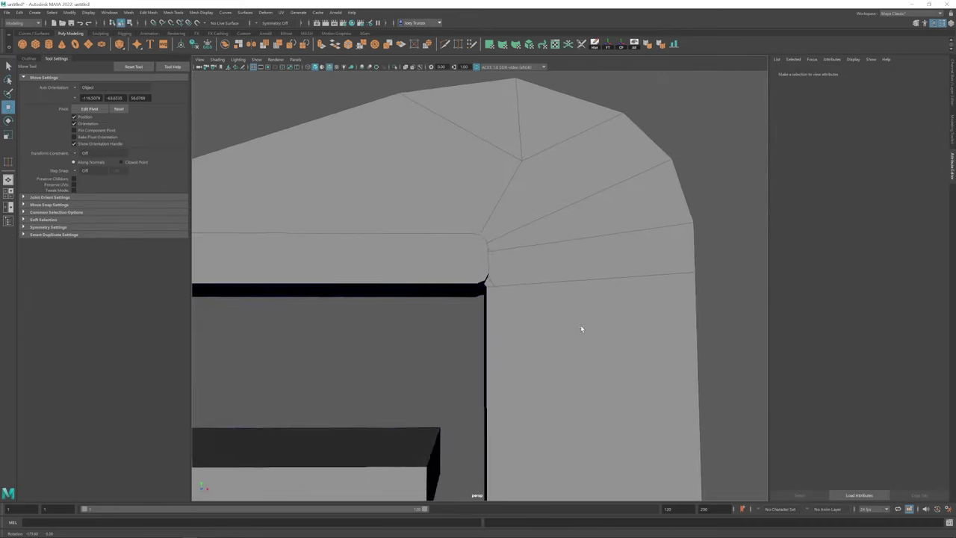
left_click_drag(580, 326, 552, 301, "alt")
left_click(505, 270)
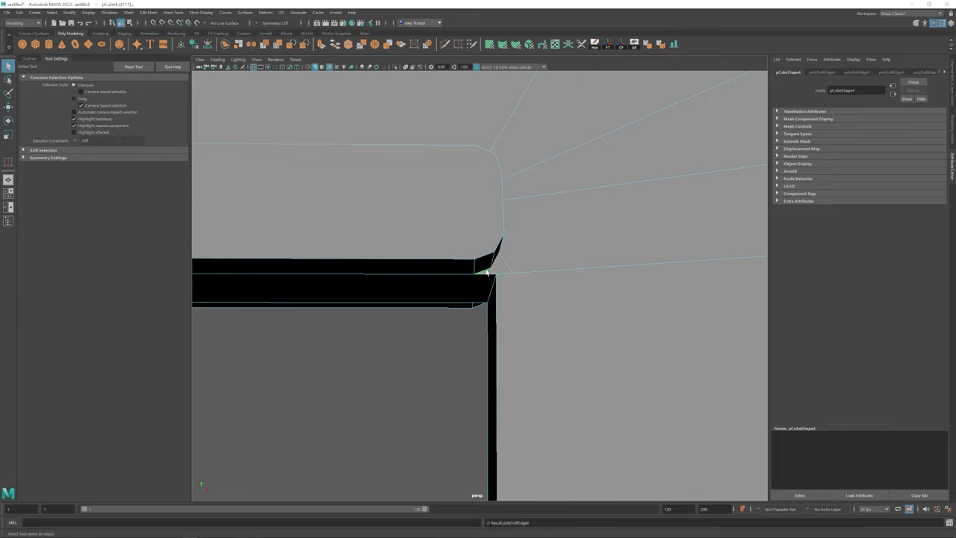
scroll(555, 234, "down", 5)
left_click(580, 325)
scroll(508, 320, "down", 3)
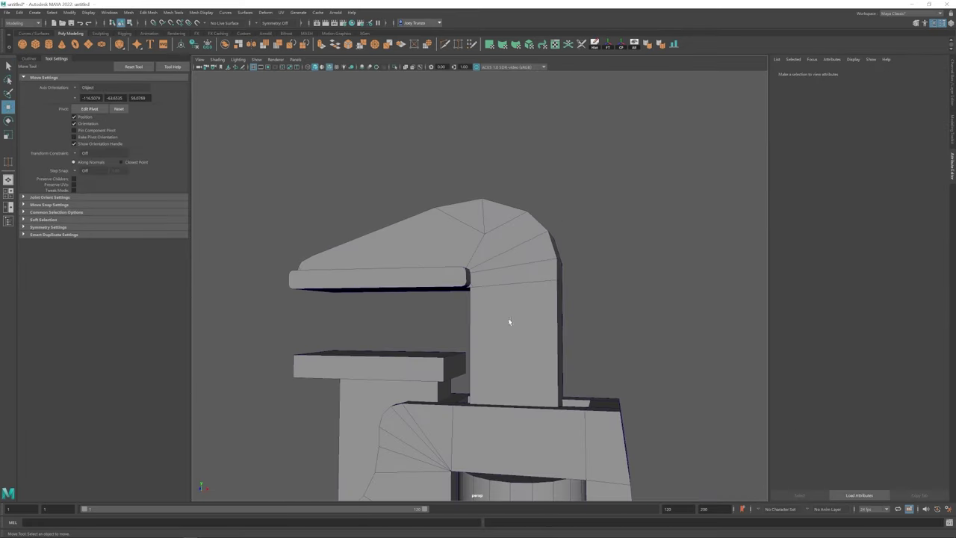
left_click_drag(507, 320, 448, 258, "alt")
left_click(466, 256)
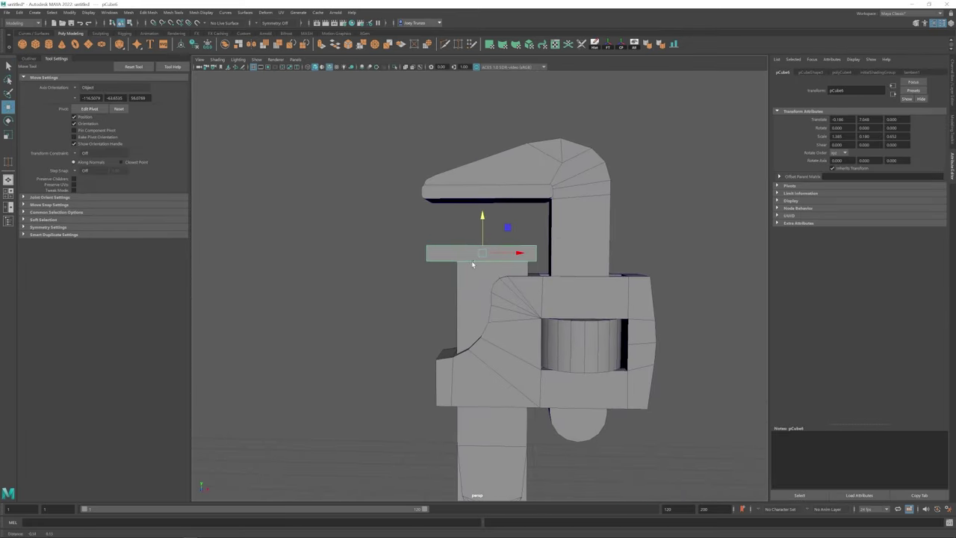
Bevel the small box's front edge, lowering the bevel fraction to 0.39
key("F9")
left_click_drag(560, 239, 426, 252)
left_click_drag(489, 256, 454, 249, "alt")
left_click(428, 263, "shift")
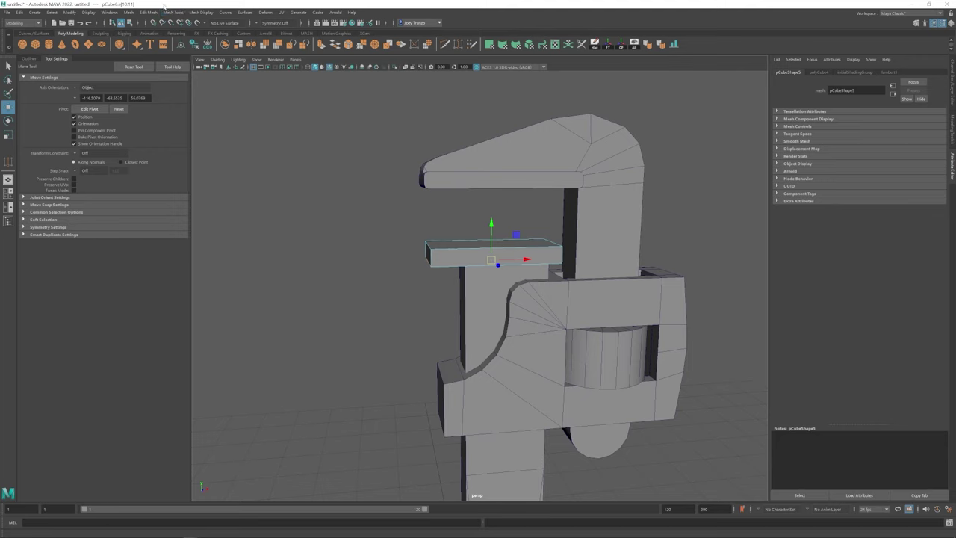
left_click(149, 12)
left_click(170, 37)
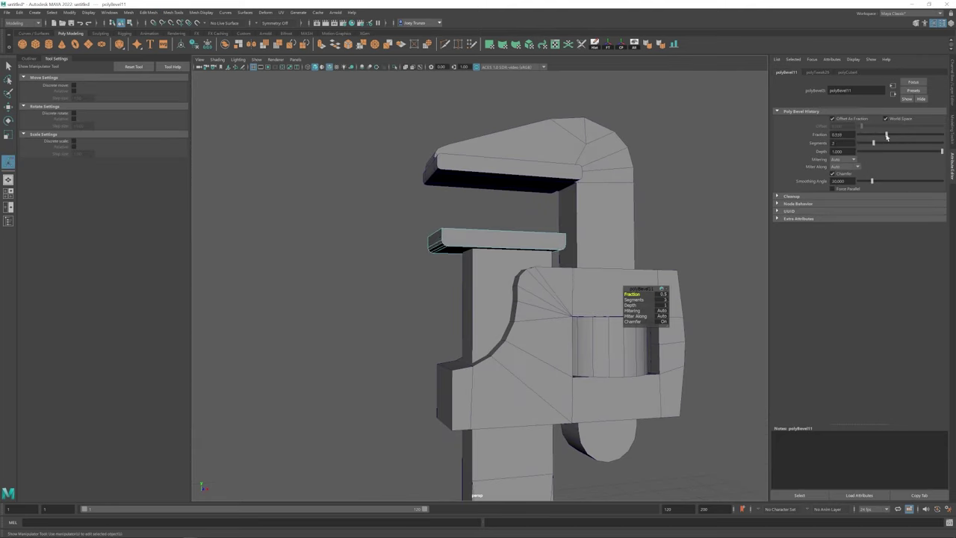
left_click_drag(886, 136, 891, 136)
mouse_move(523, 247)
left_mouse_down("alt")
mouse_move(543, 235)
mouse_move(495, 252)
mouse_move(522, 246)
left_mouse_up("alt")
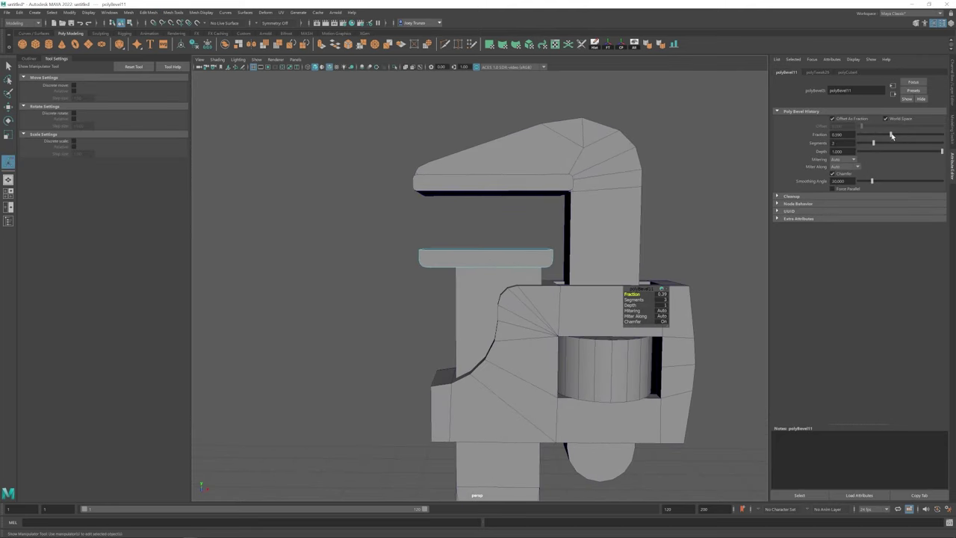
mouse_move(493, 284)
left_mouse_down("alt")
mouse_move(463, 301)
mouse_move(478, 299)
mouse_move(490, 251)
mouse_move(453, 254)
mouse_move(444, 284)
left_mouse_up("alt")
Insert multiple edge loops along the small block and inspect them in wireframe
left_click(173, 12)
left_click(186, 65)
left_click(474, 268)
key("4")
right_click_drag(444, 284, 508, 300, "alt")
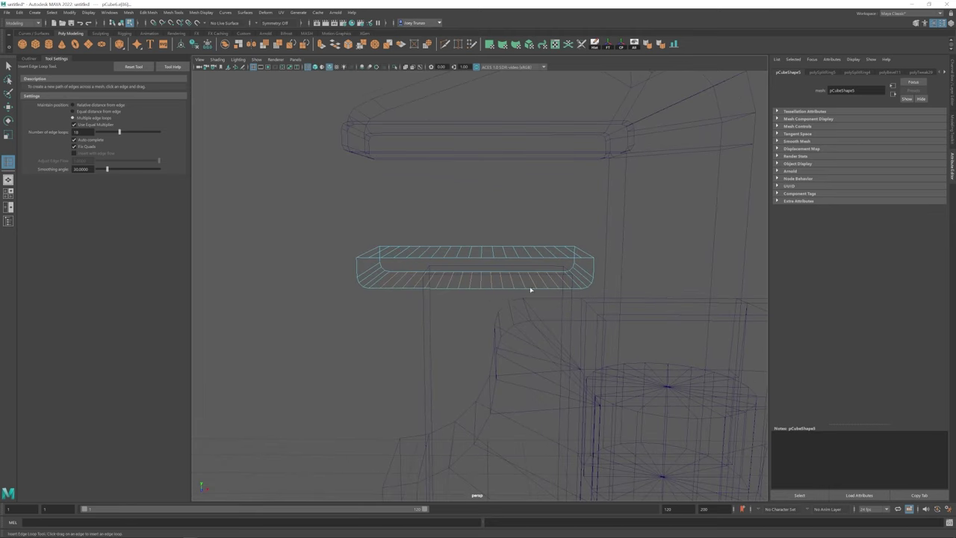
middle_click_drag(530, 290, 453, 281, "alt")
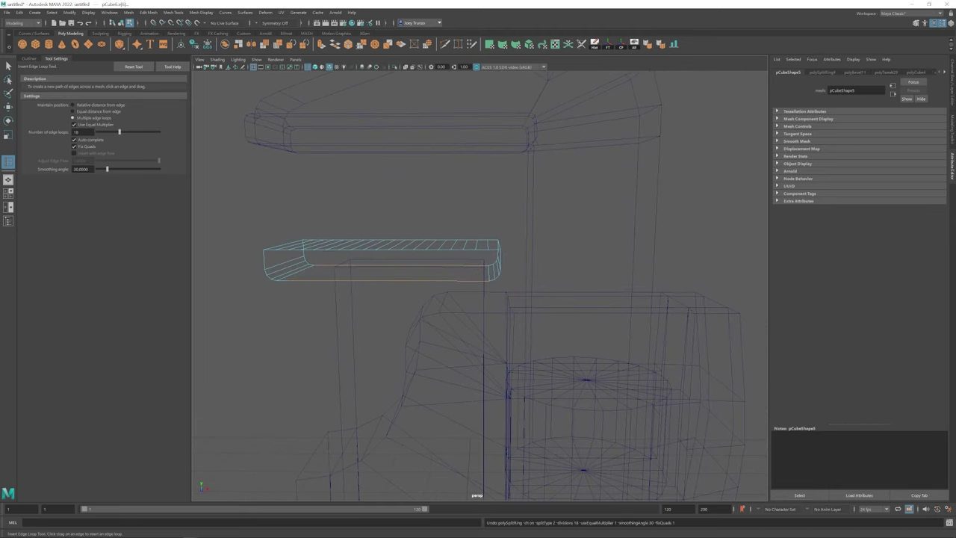
mouse_move(379, 283)
left_mouse_down("alt")
mouse_move(450, 277)
mouse_move(425, 256)
mouse_move(465, 269)
mouse_move(426, 251)
mouse_move(455, 277)
mouse_move(572, 294)
left_mouse_up("alt")
key("5")
key("w")
Select the edge loop across the block's top, checking it in wireframe
key("ctrl+shift+x")
mouse_move(484, 287)
left_mouse_down("alt")
mouse_move(486, 274)
mouse_move(487, 310)
mouse_move(320, 282)
mouse_move(426, 284)
mouse_move(508, 326)
mouse_move(483, 301)
mouse_move(523, 313)
left_mouse_up("alt")
key("w")
left_click(345, 279)
double_click(475, 286)
key("4")
left_click(518, 277)
key("5")
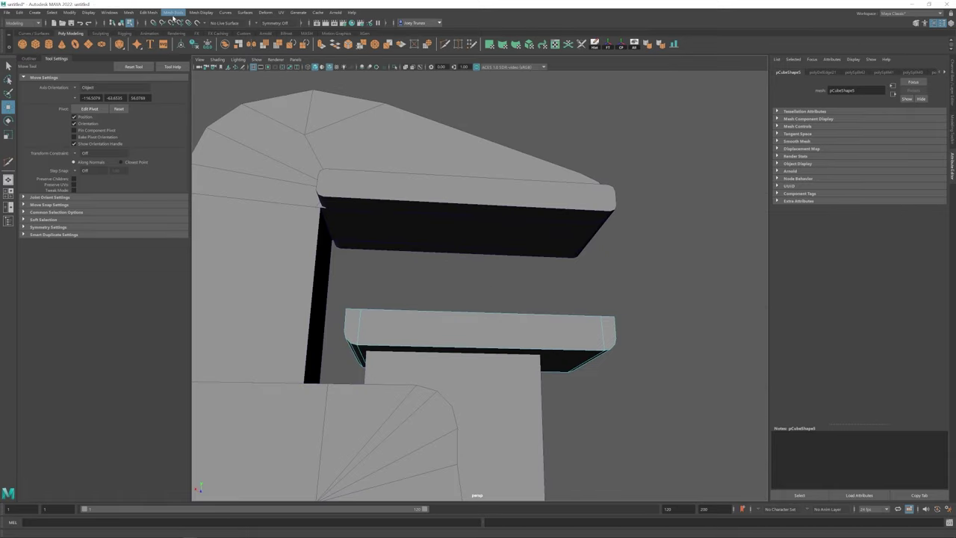
Add sixteen edge loops across the lower block and shift the selection vertically
left_click(173, 13)
left_click(189, 58)
left_click(419, 312)
left_click_drag(418, 312, 502, 276, "alt")
key("w")
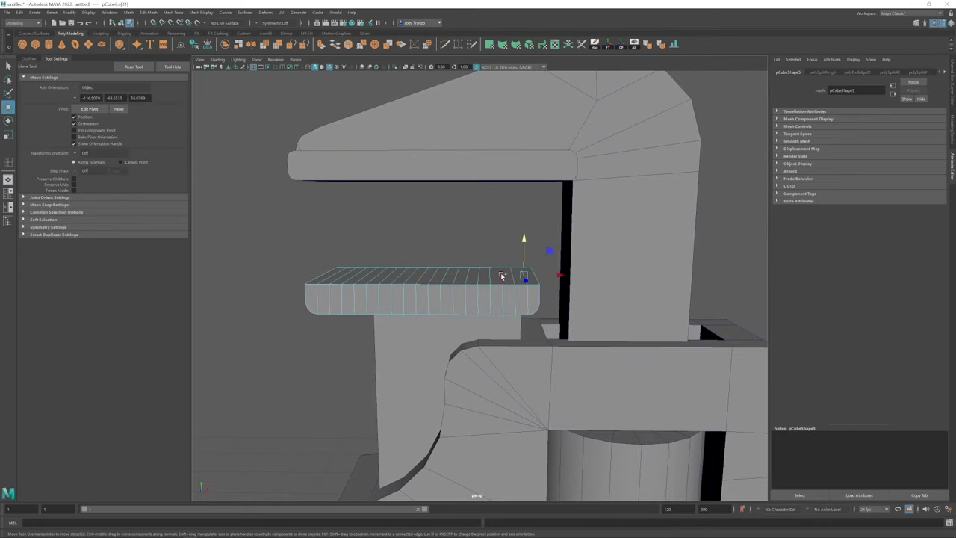
left_click_drag(350, 274, 428, 240, "alt")
left_click_drag(429, 241, 429, 239)
right_click_drag(429, 235, 280, 250, "alt")
left_click_drag(280, 250, 473, 275, "alt")
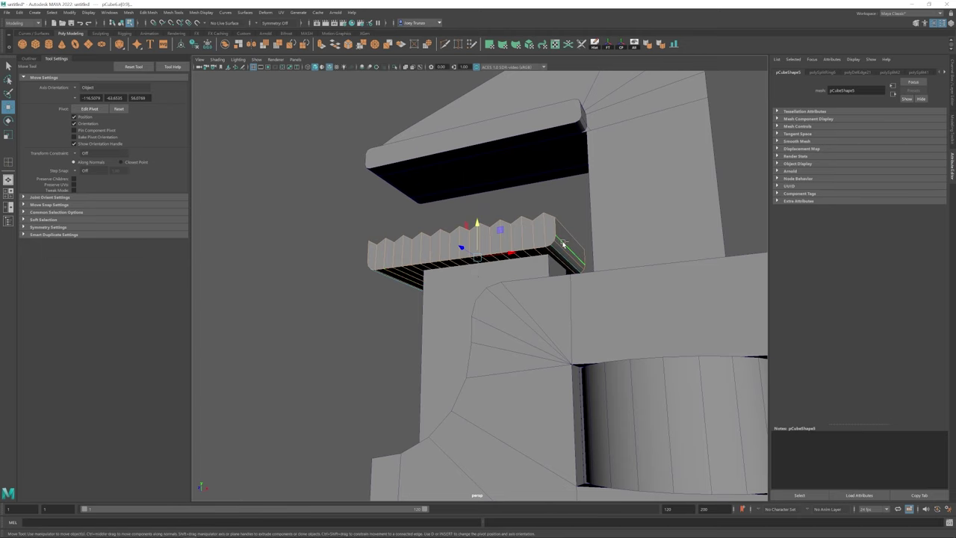
left_click_drag(563, 244, 526, 217, "alt")
Bevel the toothed jaw's edges with Ctrl+B, frame the wrench and undo back through recent selections
key("ctrl+b")
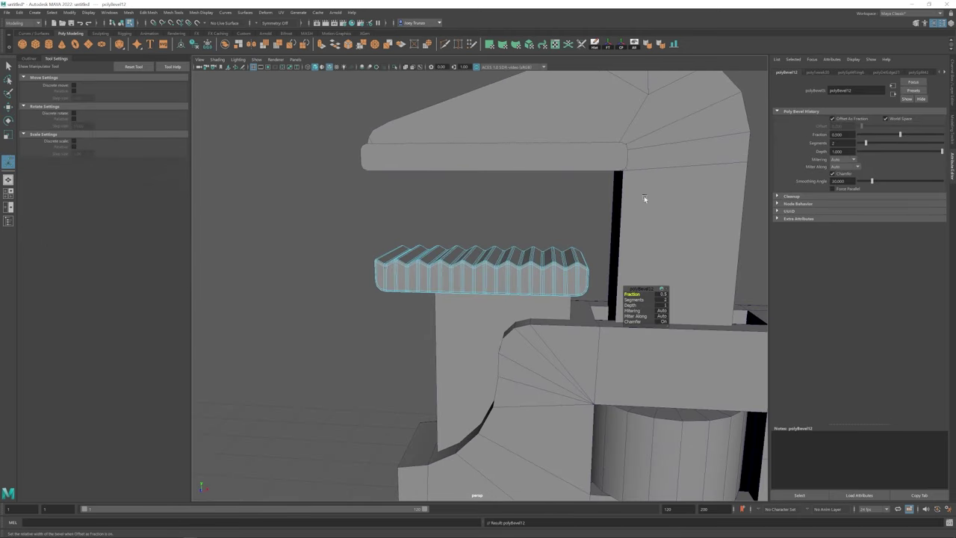
key("w")
left_click(433, 309)
key("f")
scroll(445, 288, "up", 3)
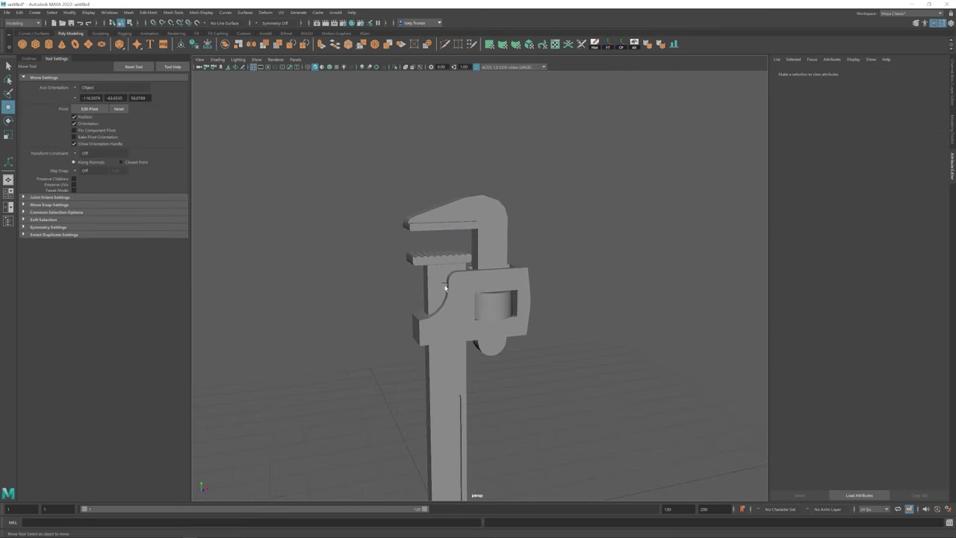
scroll(445, 289, "up", 3)
left_click(458, 252)
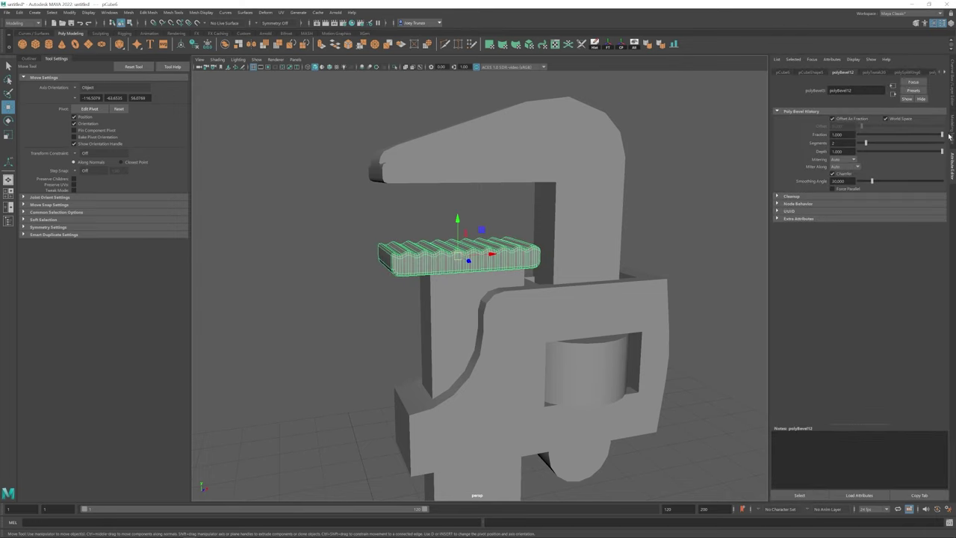
key("ctrl+z")
key("ctrl+z")
key("ctrl+z")
key("ctrl+z")
key("ctrl+z")
key("ctrl+z")
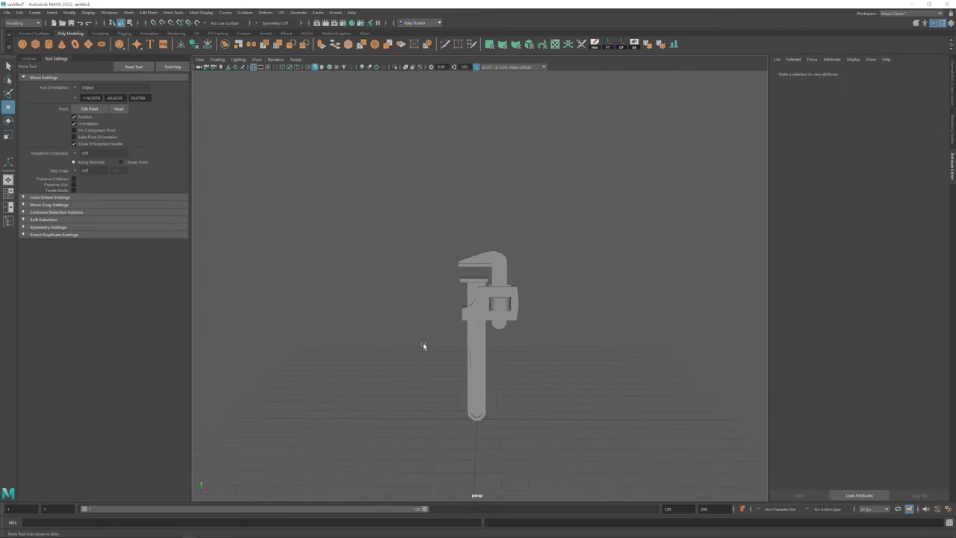
key("ctrl+z")
key("ctrl+z")
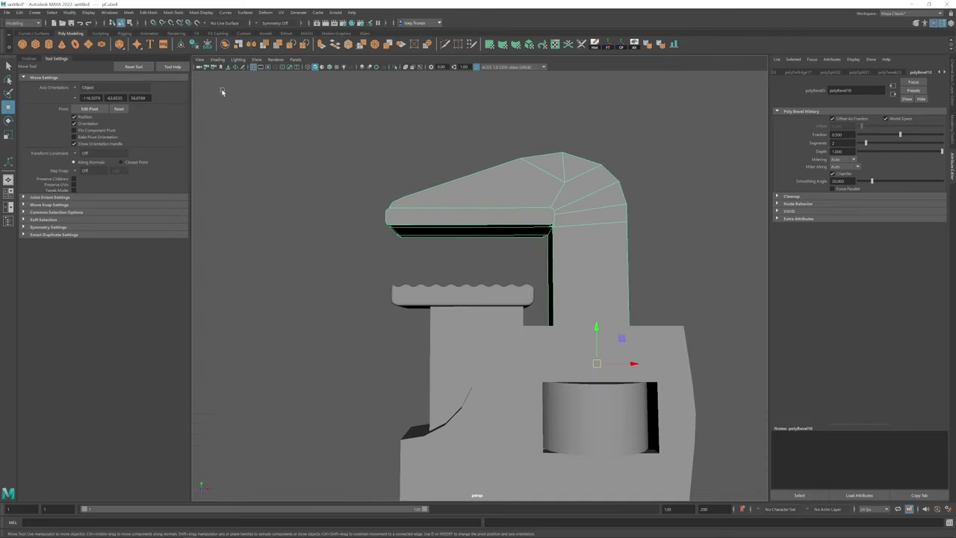
key("ctrl+z")
key("ctrl+z")
key("ctrl+z")
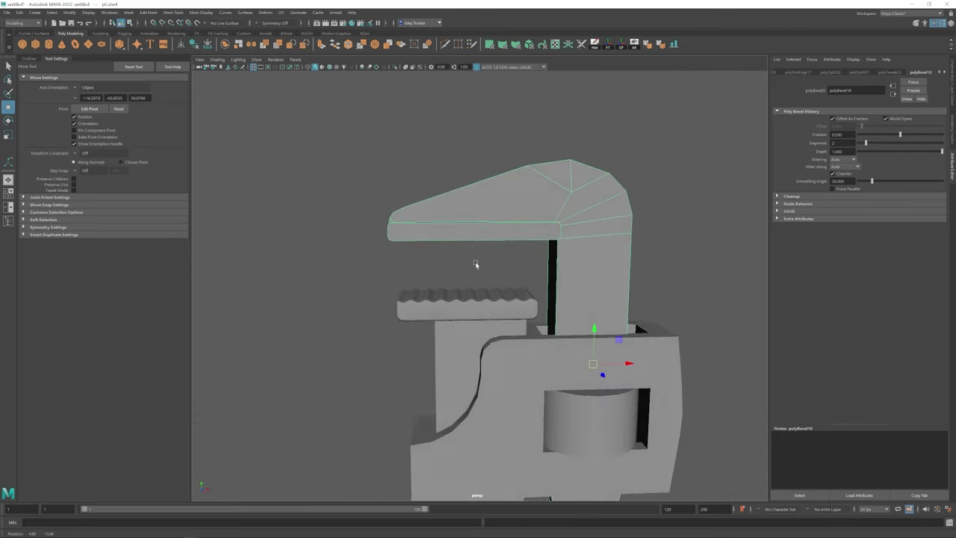
key("ctrl+z")
key("ctrl+z")
key("ctrl+z")
key("ctrl+z")
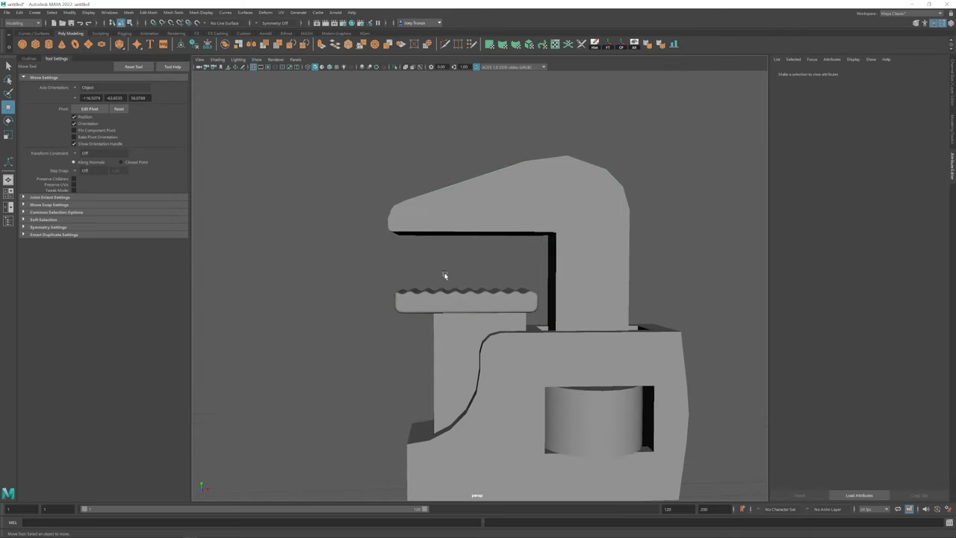
Add edge loops around the nut cylinder
key("ctrl+z")
key("ctrl+z")
key("ctrl+z")
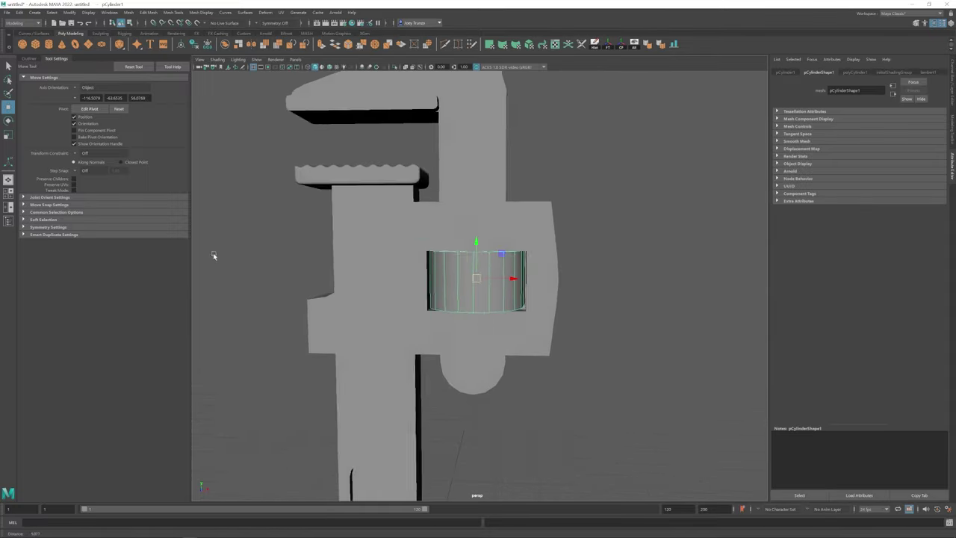
left_click(173, 13)
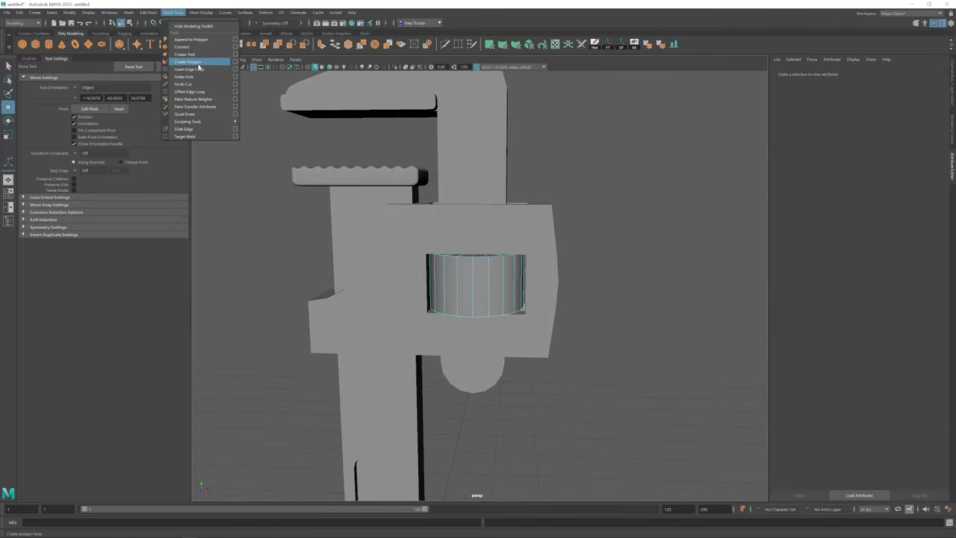
left_click(187, 80)
left_click(471, 316)
key("r")
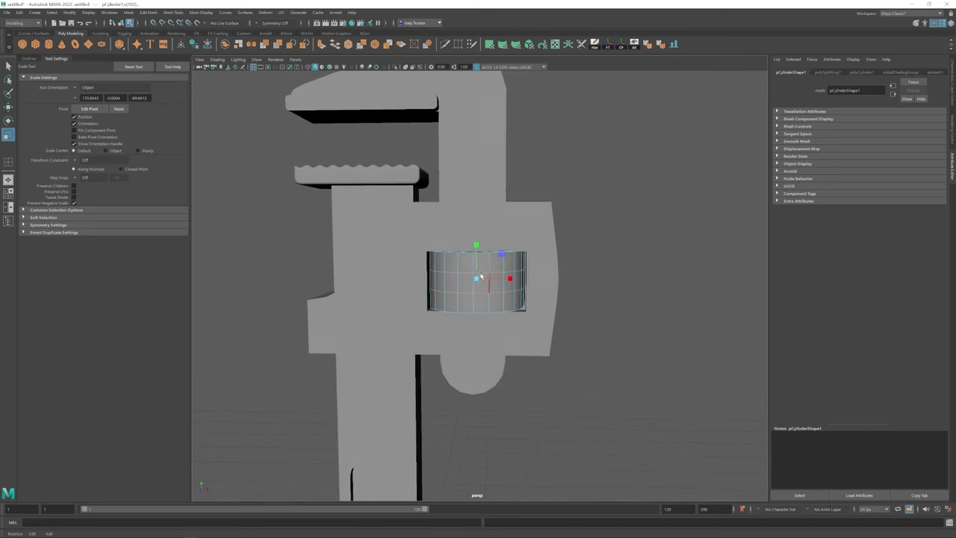
Bevel the nut cylinder's rims at fraction 0.258
left_click(149, 13)
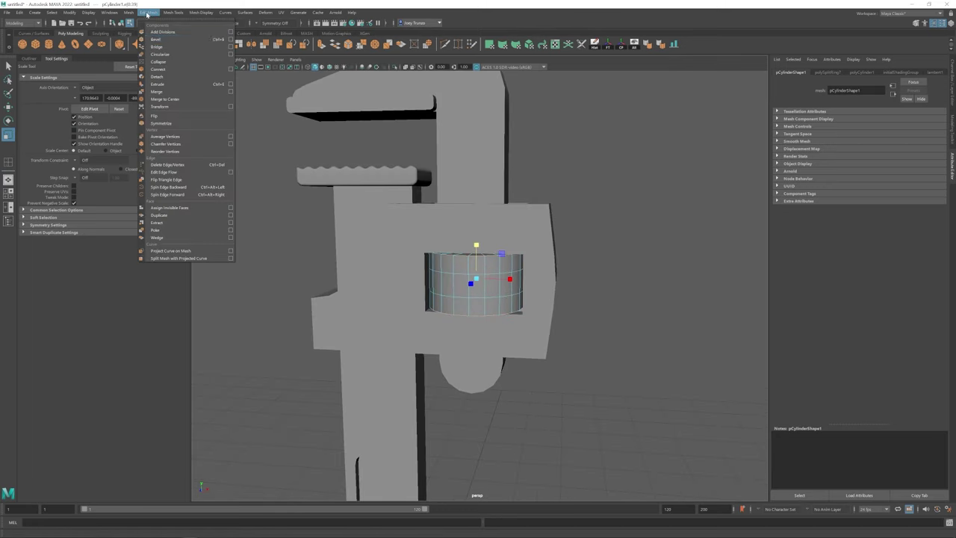
left_click(160, 37)
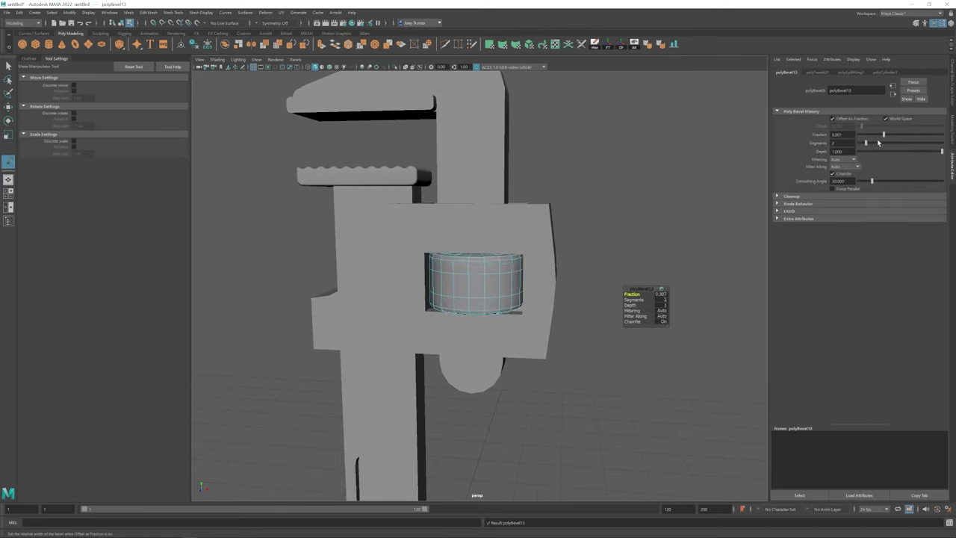
scroll(478, 283, "down", 10)
left_click(597, 224)
key("w")
left_click(478, 284)
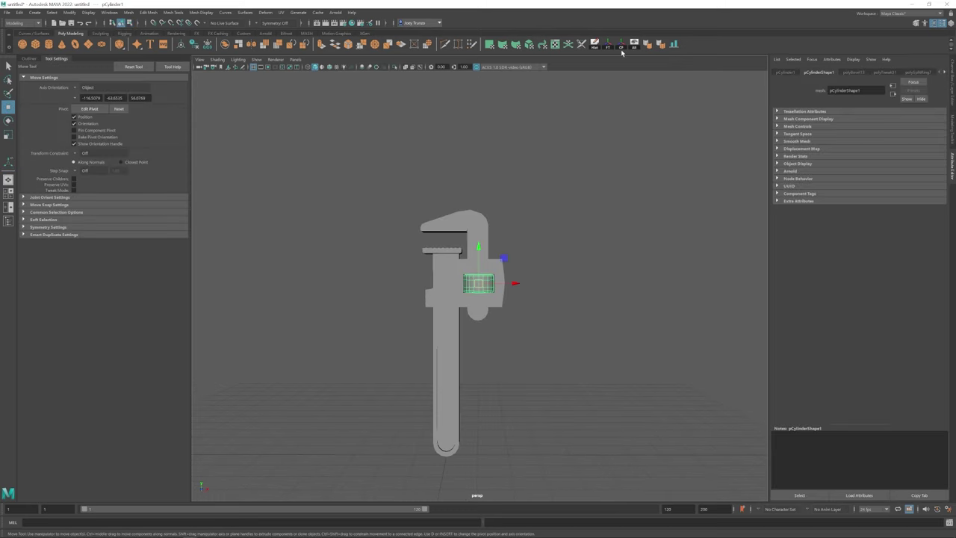
left_click(534, 287)
scroll(534, 287, "up", 5)
left_click(478, 280)
left_click(888, 72)
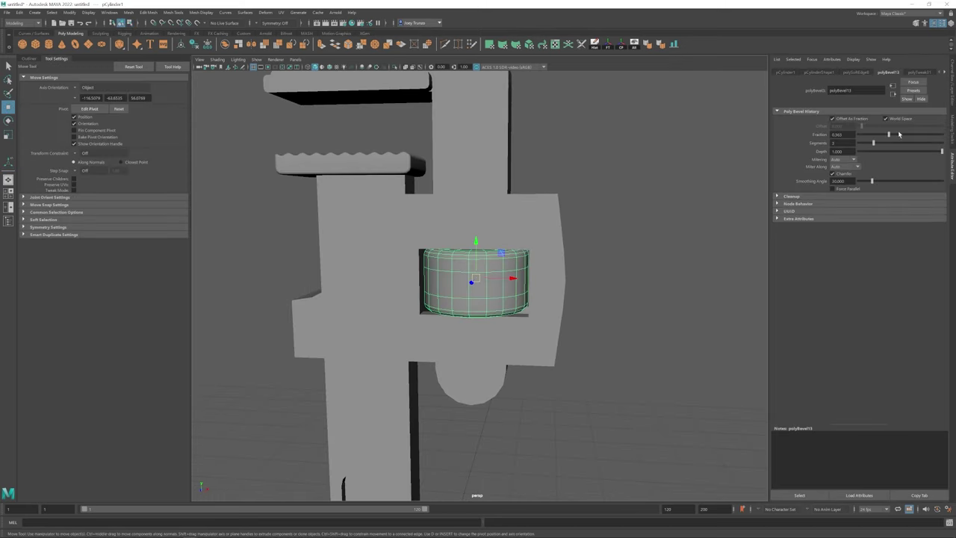
scroll(472, 253, "down", 5)
scroll(471, 253, "up", 6)
Extrude the cylinder's middle face ring and scale it inward into a groove band
right_click_drag(478, 275, 487, 288)
double_click(486, 288)
scroll(481, 284, "down", 3)
key("r")
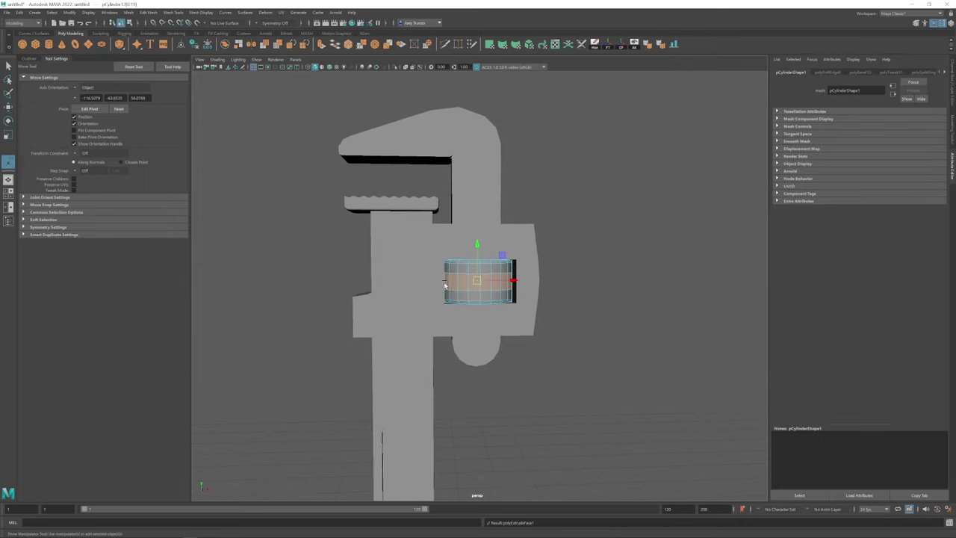
key("ctrl+e")
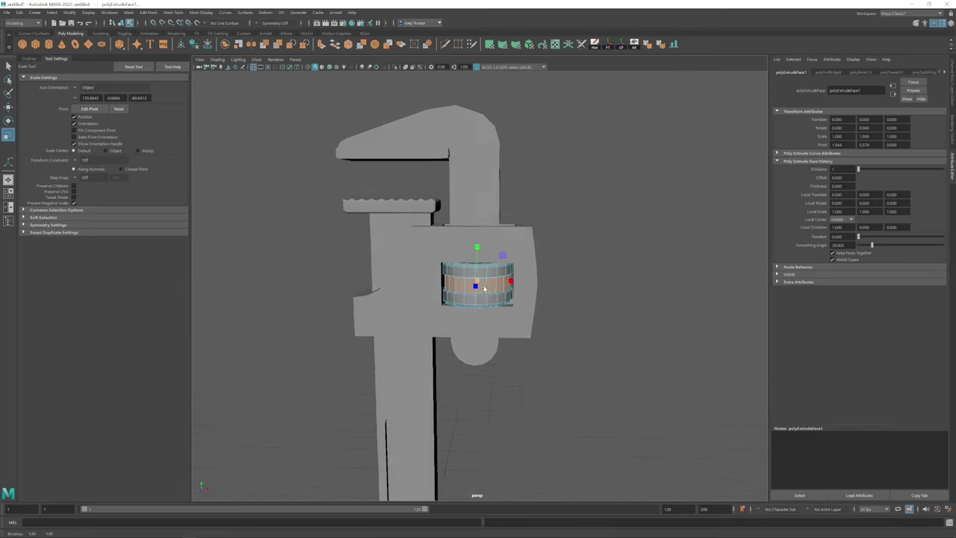
scroll(477, 280, "down", 5)
key("w")
scroll(428, 291, "up", 5)
left_click(485, 295)
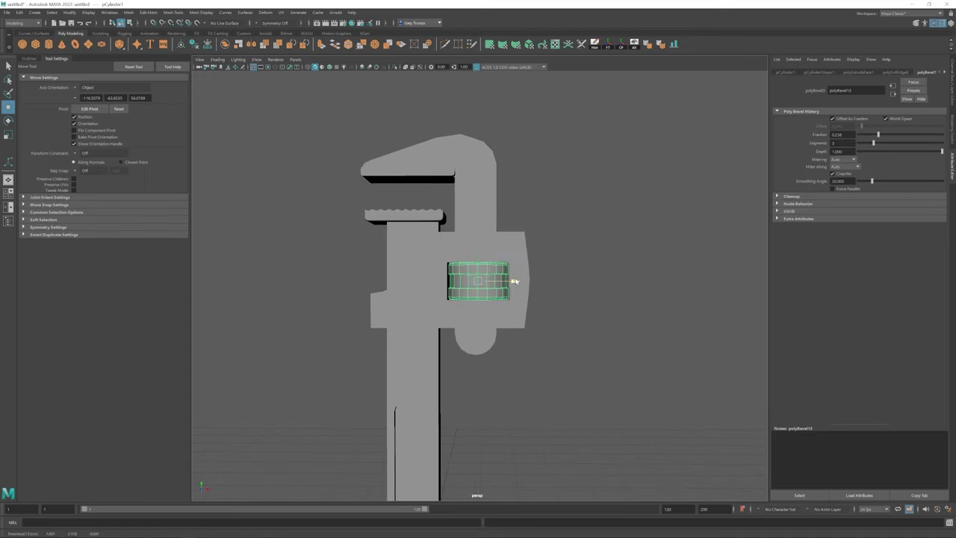
right_click_drag(518, 283, 515, 298, "shift")
left_click_drag(515, 298, 418, 172, "alt")
Select the wrench handle from a front view
key("w")
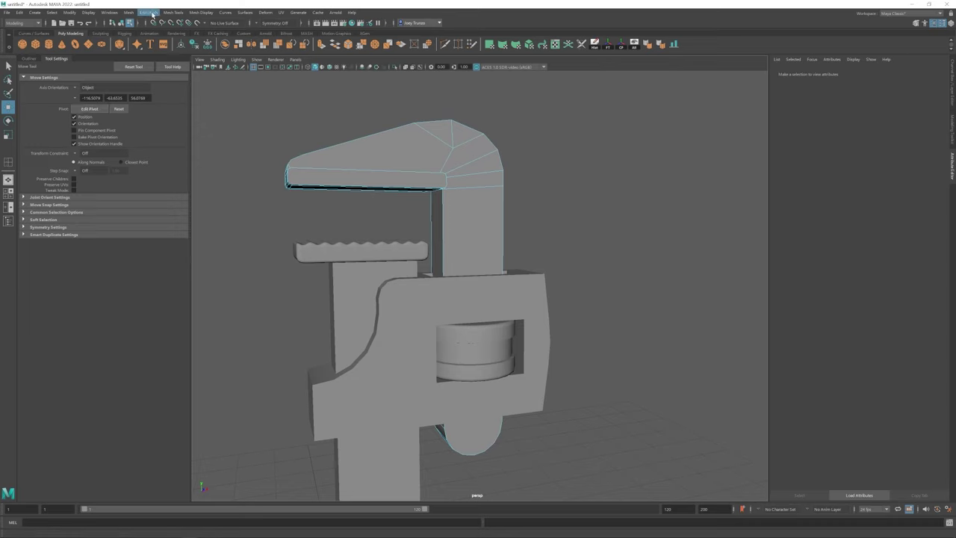
scroll(374, 336, "down", 5)
scroll(373, 335, "up", 2)
left_click(445, 269)
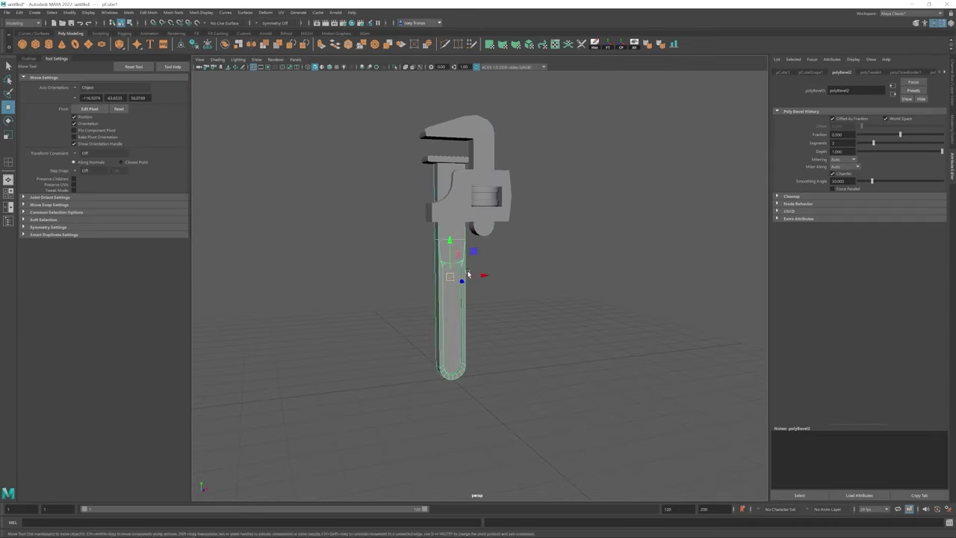
left_click_drag(468, 275, 553, 310, "alt")
left_click(479, 302)
left_click(484, 336)
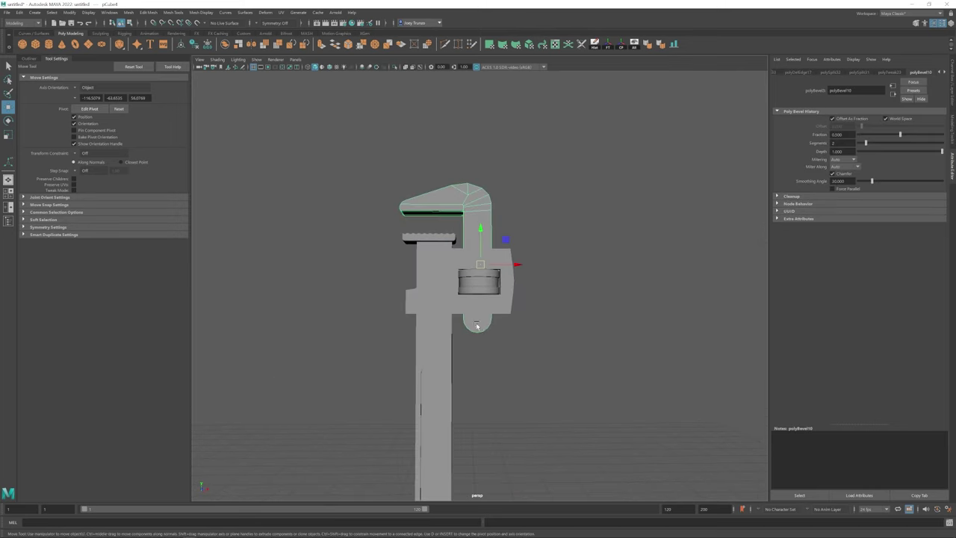
left_click(200, 12)
mouse_move(174, 12)
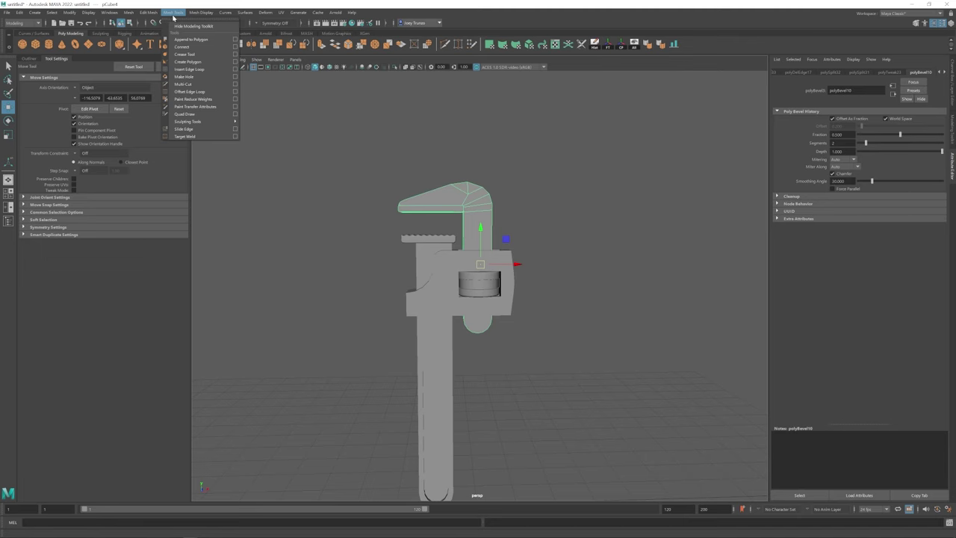
left_click(190, 70)
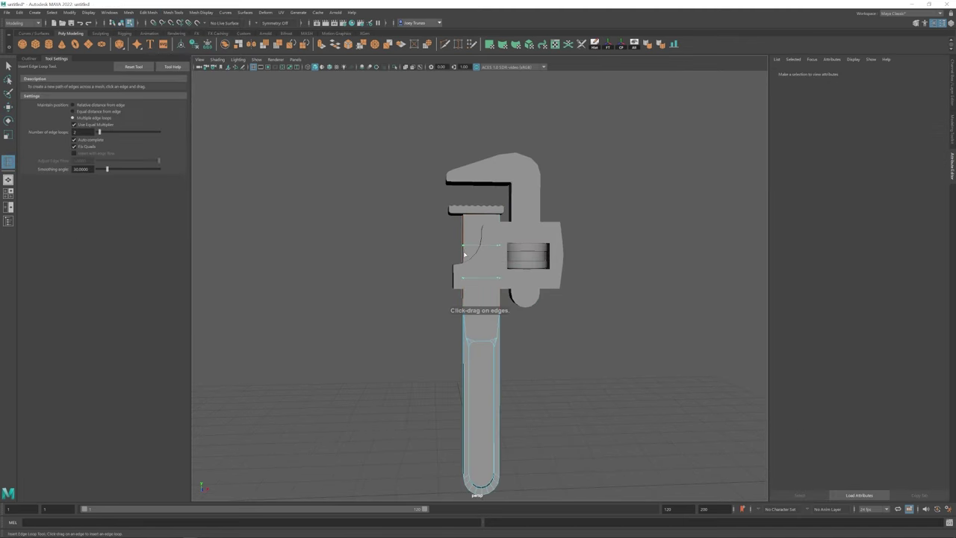
left_click(481, 374)
key("w")
Isolate the handle and extrude its top edge up toward the slider body
key("ctrl+1")
right_click(486, 236)
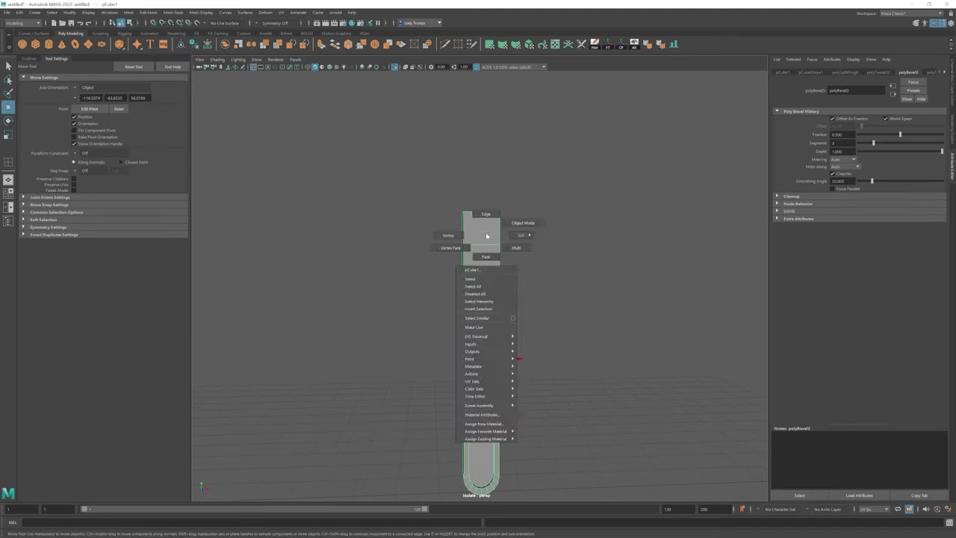
left_click(486, 214)
left_click(497, 304)
left_click(393, 67)
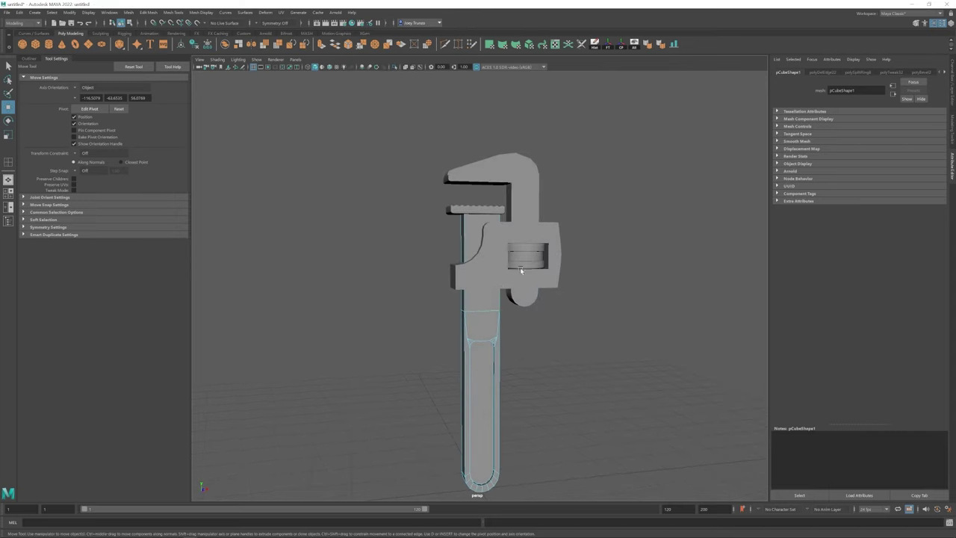
scroll(463, 358, "up", 3)
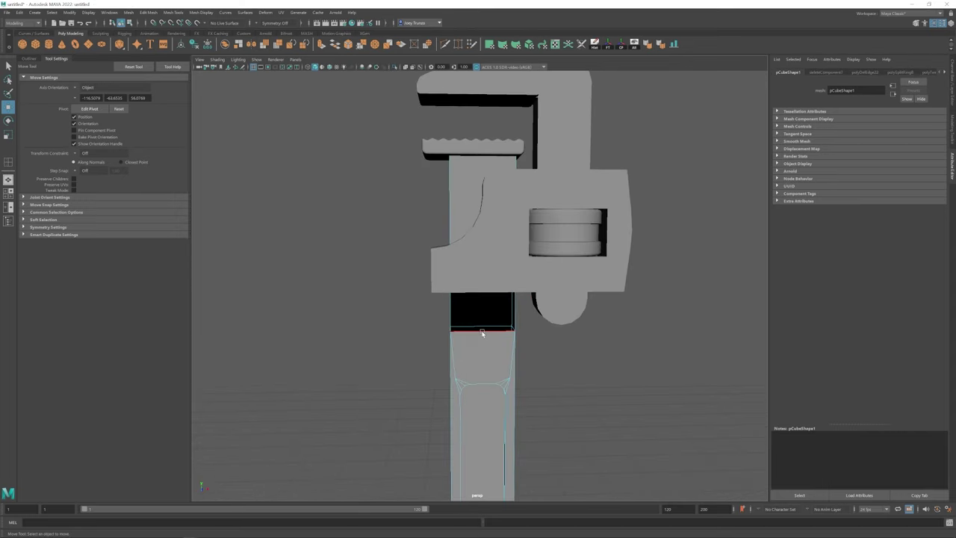
key("ctrl+e")
key("r")
left_click_drag(462, 302, 502, 306, "alt")
key("w")
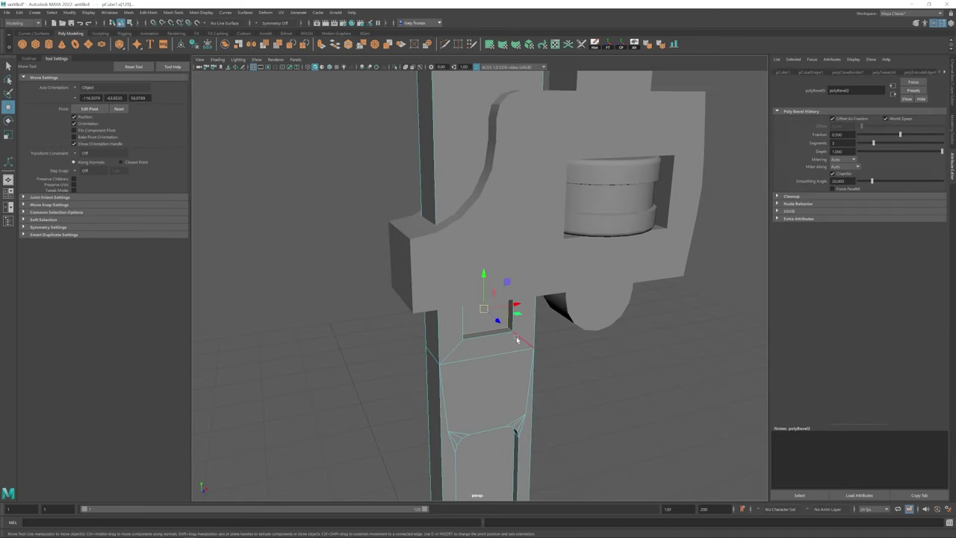
key("ctrl+z")
Bevel the handle's new top edge loop at fraction 0.551 with 2 segments
left_click_drag(485, 338, 437, 319, "alt")
left_click(149, 11)
left_click(159, 41)
left_click_drag(497, 298, 490, 362, "alt")
key("t")
key("ctrl+b")
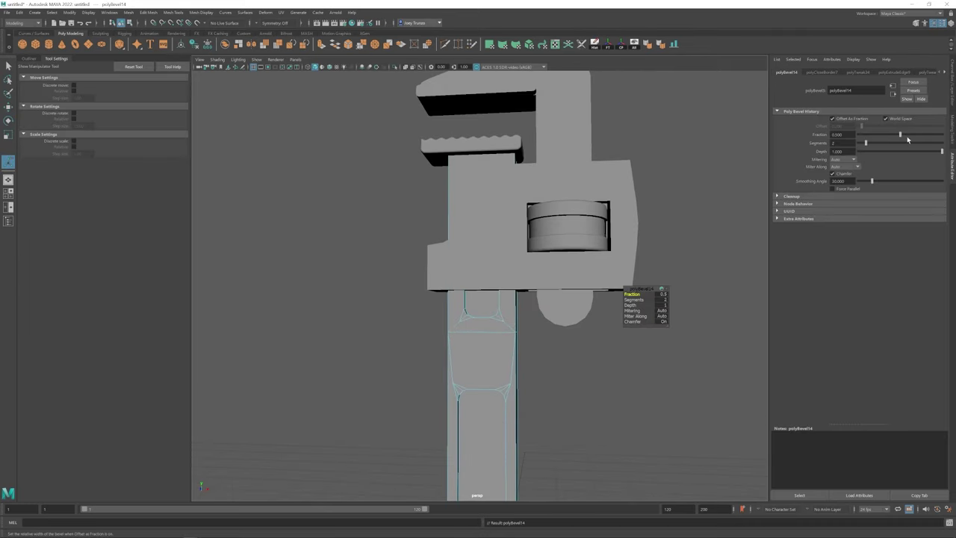
left_click_drag(906, 139, 911, 139)
key("w")
left_click_drag(668, 360, 506, 351, "alt")
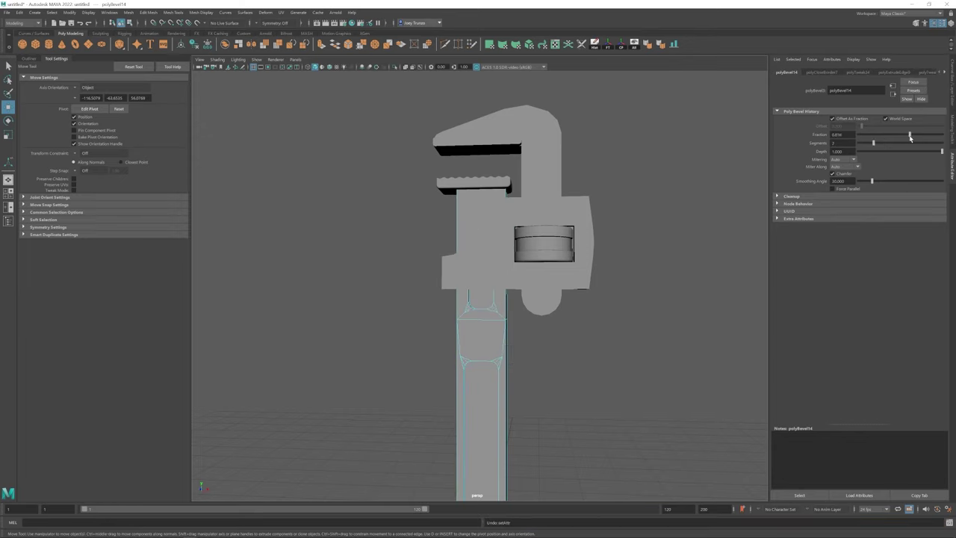
left_click(587, 334)
left_click_drag(588, 335, 548, 344, "alt")
left_click(520, 301)
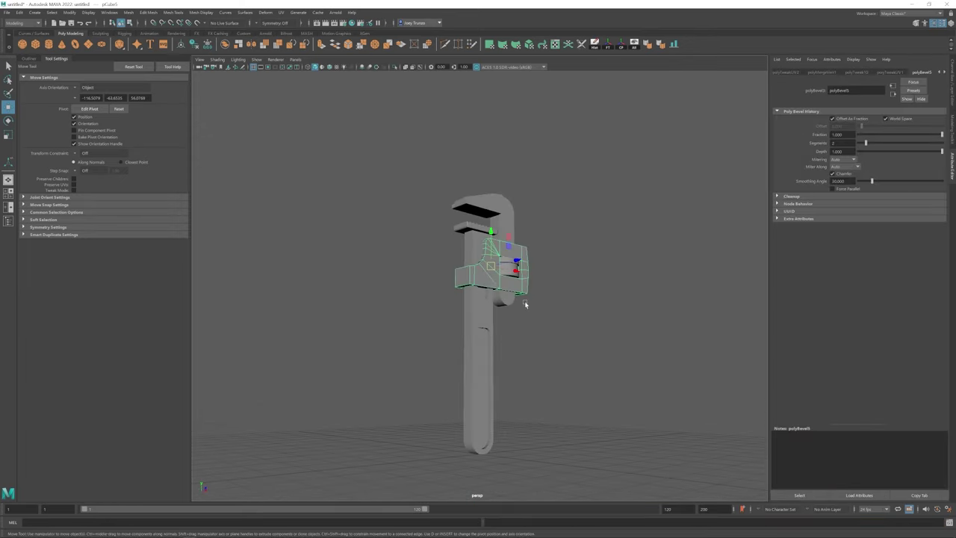
Extrude the slider body's selected edges and reselect the block
scroll(483, 302, "up", 2)
key("F11")
left_click(483, 290)
key("ctrl+e")
key("r")
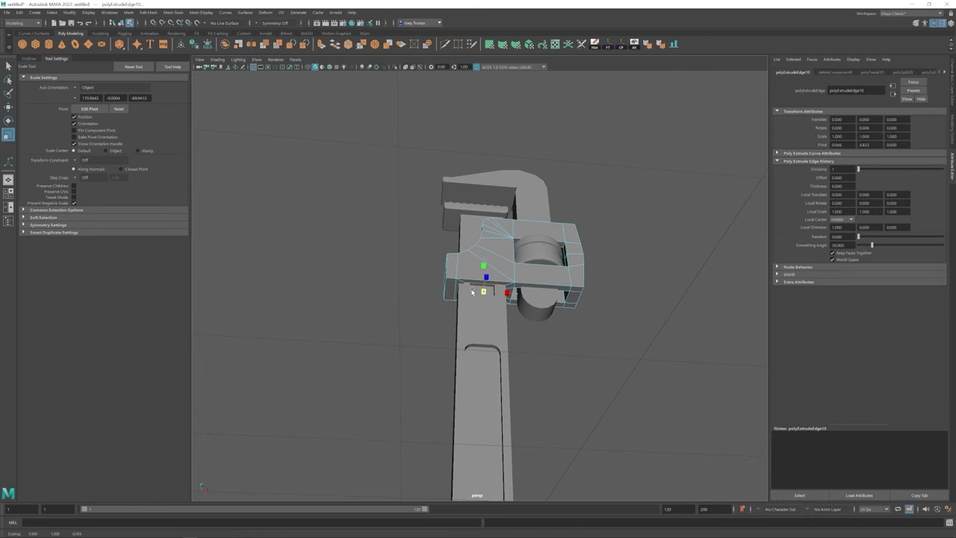
left_click_drag(472, 292, 544, 288, "alt")
key("w")
left_click(550, 284)
left_click(528, 281)
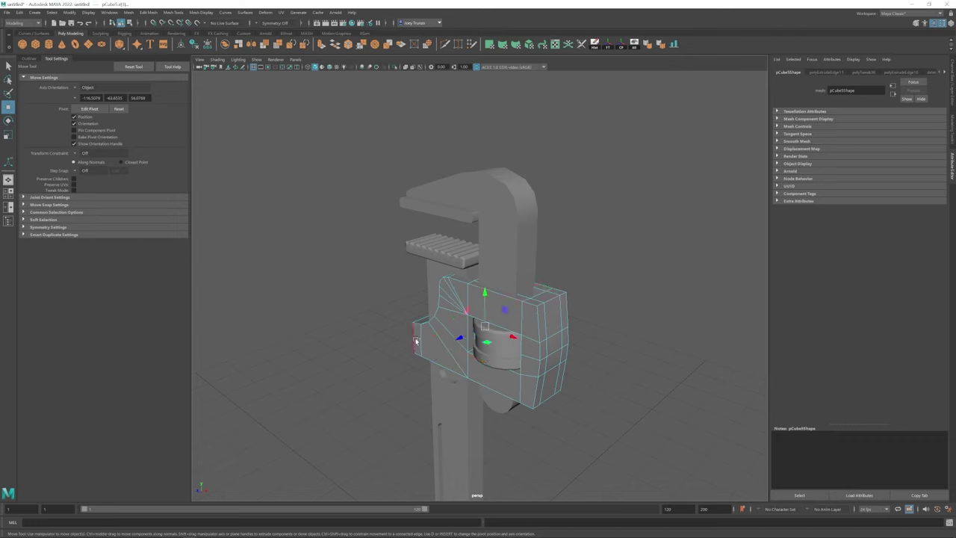
Bevel the slider body's outer edges with 2 segments at fraction 0.47
left_click_drag(416, 341, 475, 318, "alt")
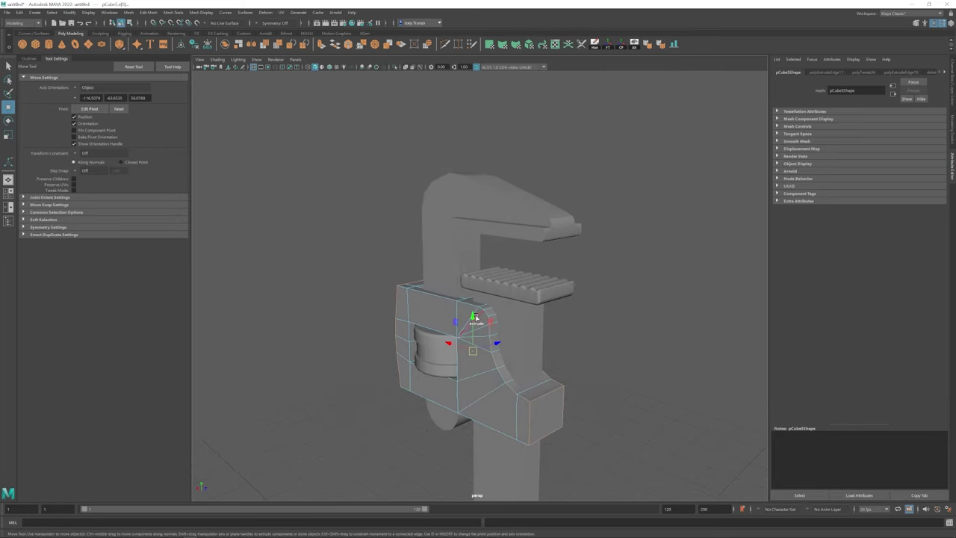
left_click_drag(417, 402, 497, 404, "alt")
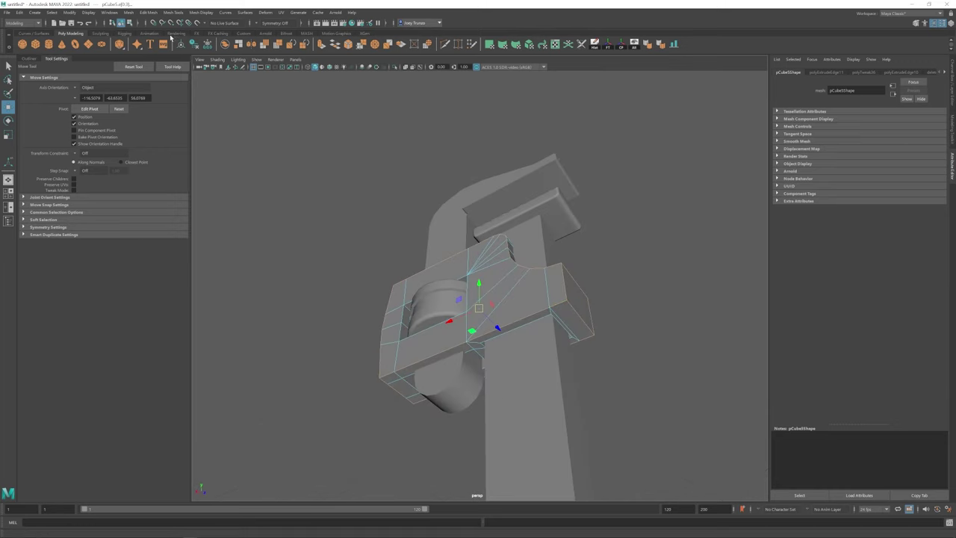
left_click(148, 12)
left_click(161, 43)
left_click_drag(523, 224, 614, 219, "alt")
key("w")
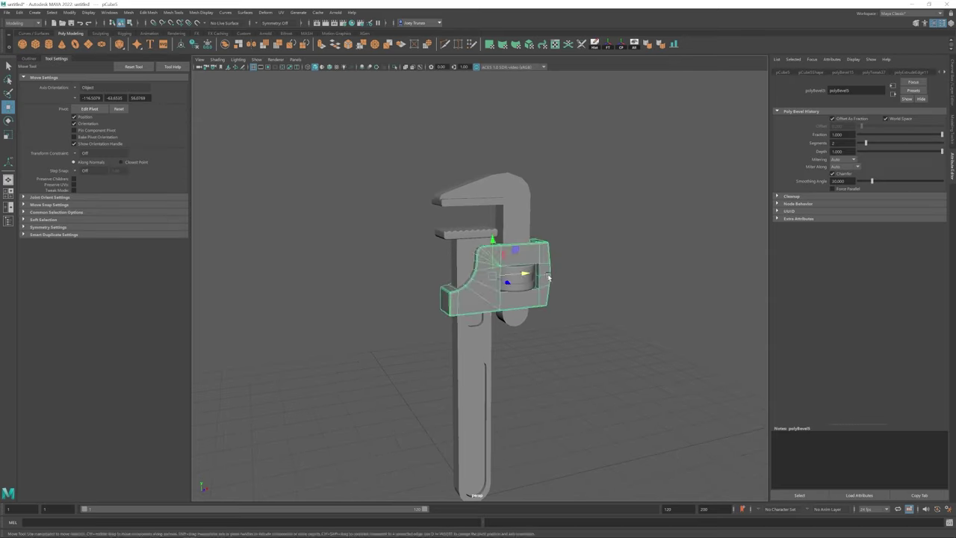
scroll(469, 277, "up", 5)
left_click_drag(504, 275, 506, 271, "alt")
left_click(506, 270)
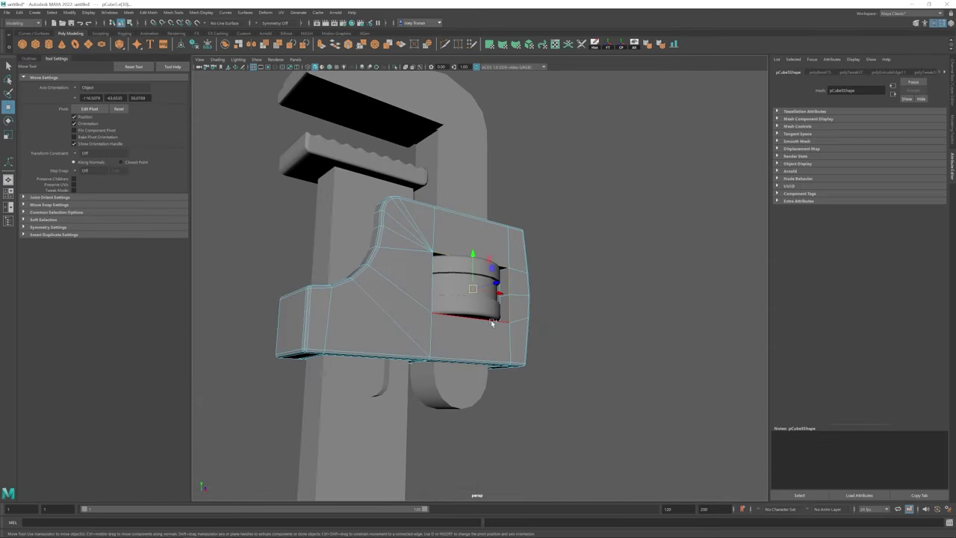
left_click_drag(491, 322, 391, 286, "alt")
Bevel the slider block's outer edges with Ctrl+B
scroll(422, 251, "down", 2)
left_click_drag(492, 298, 410, 240, "alt")
key("ctrl+b")
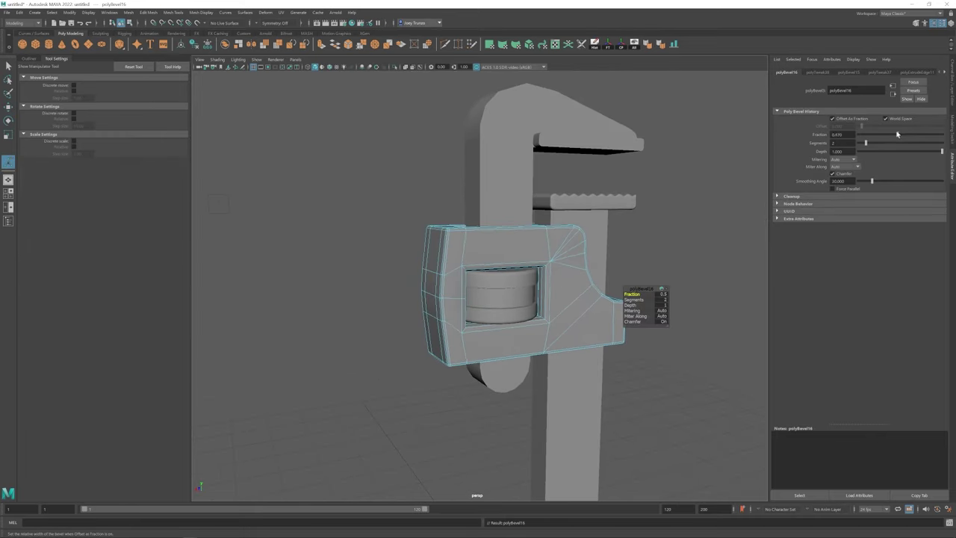
left_click_drag(522, 299, 433, 269, "alt")
scroll(412, 258, "up", 2)
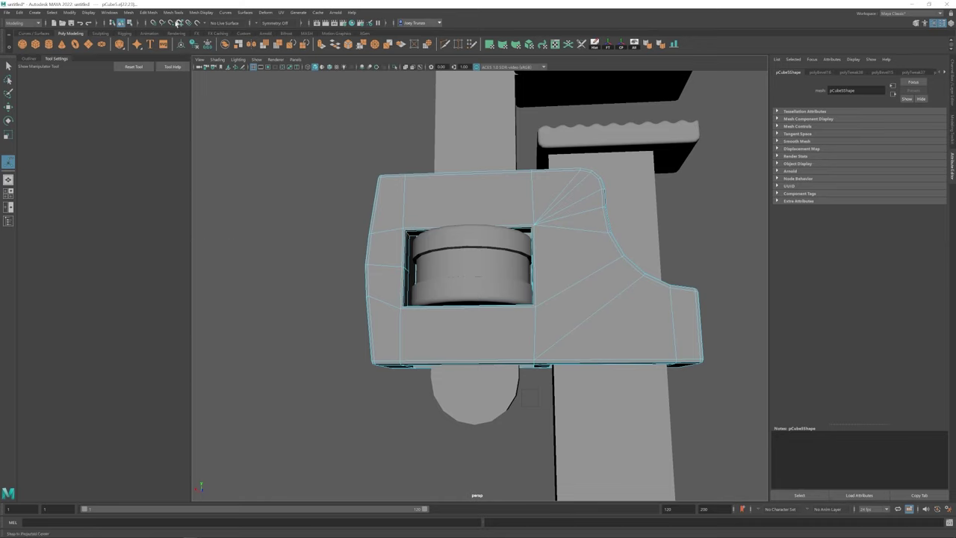
Bevel the edges around the nut opening at a fraction of about 0.101
left_click(148, 12)
left_click(160, 39)
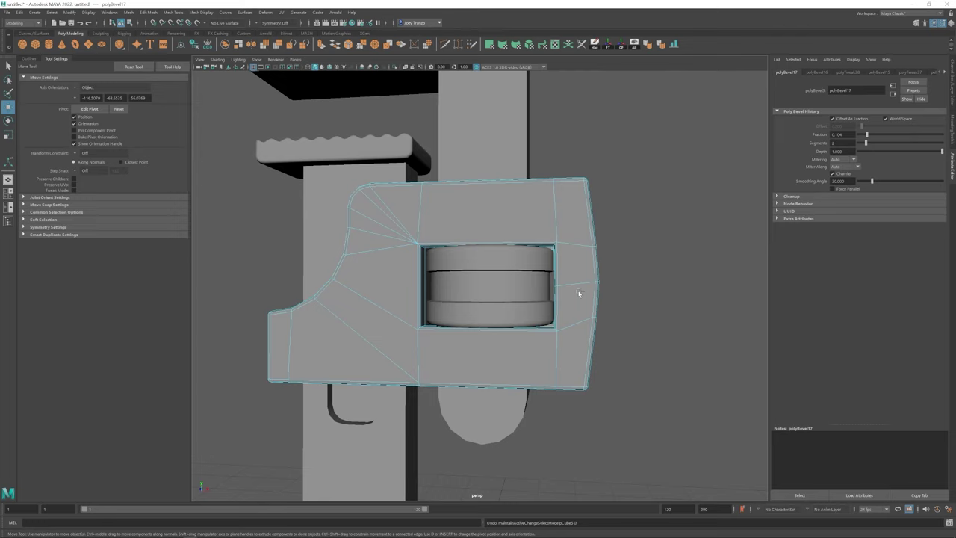
scroll(479, 300, "up", 2)
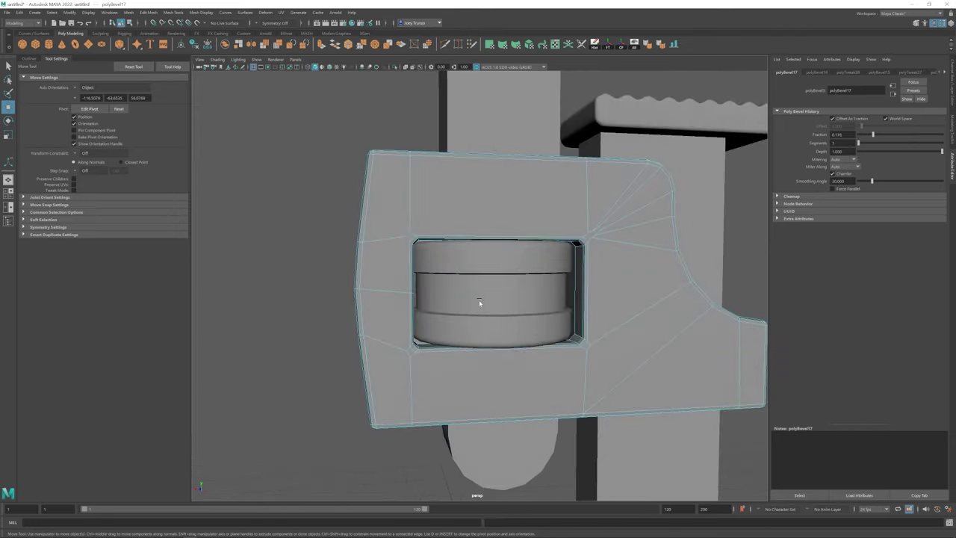
left_click(479, 302)
left_click_drag(479, 302, 433, 254, "alt")
scroll(403, 228, "up", 2)
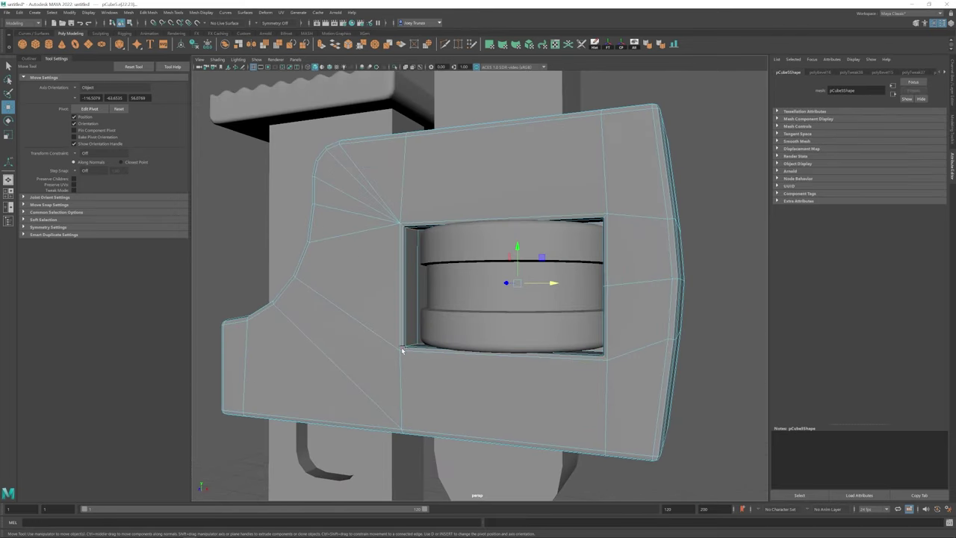
key("ctrl+b")
left_click_drag(493, 246, 442, 227, "alt")
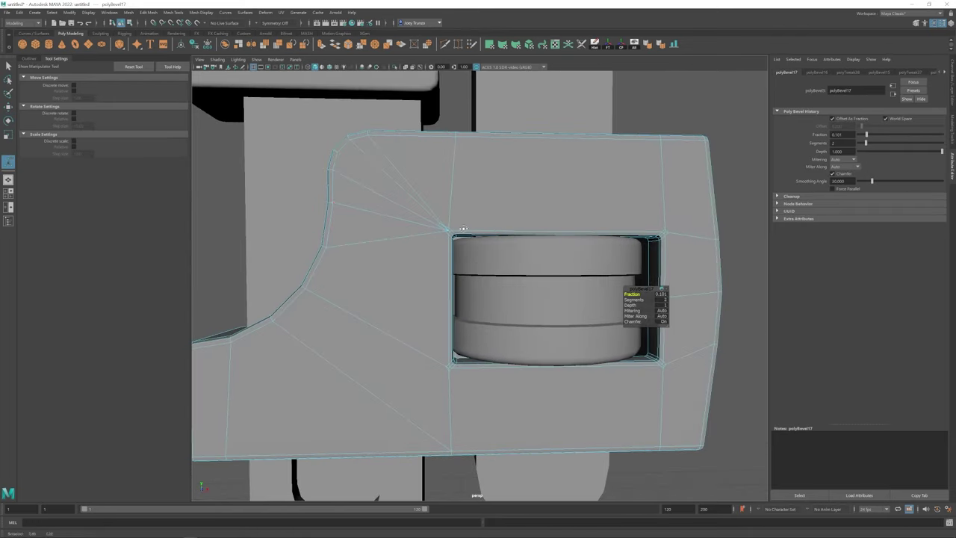
Delete the stray fanned shoulder edges across the block's face
key("q")
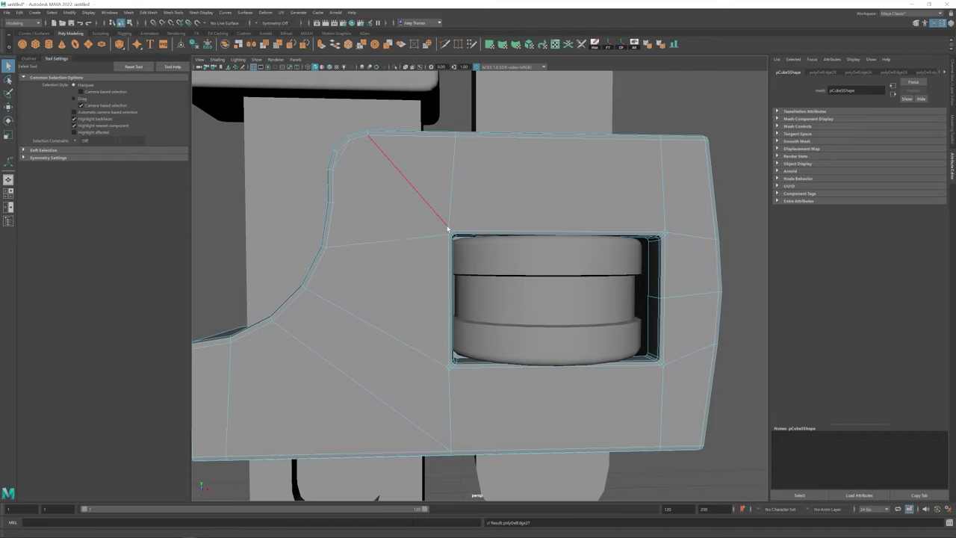
scroll(345, 153, "down", 5)
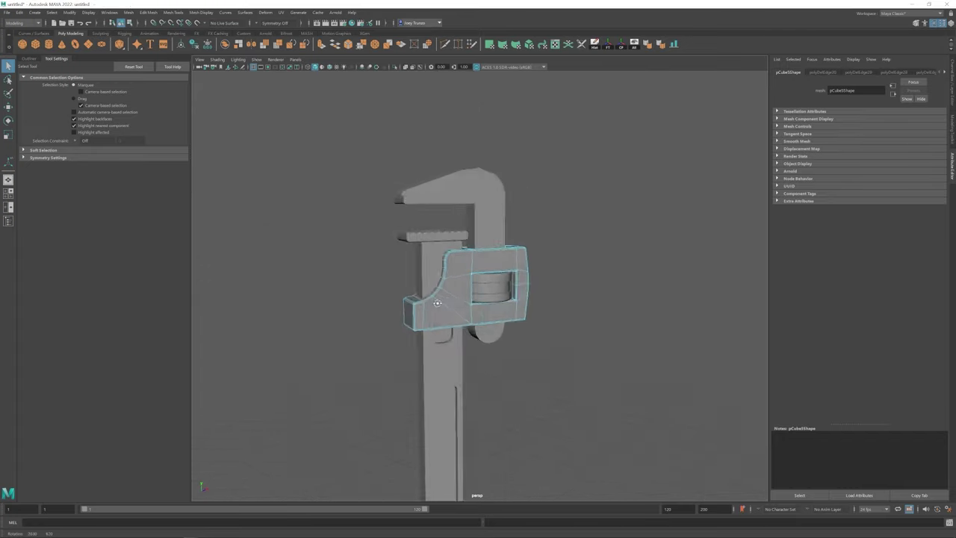
scroll(683, 405, "up", 6)
left_click_drag(573, 246, 547, 224, "alt")
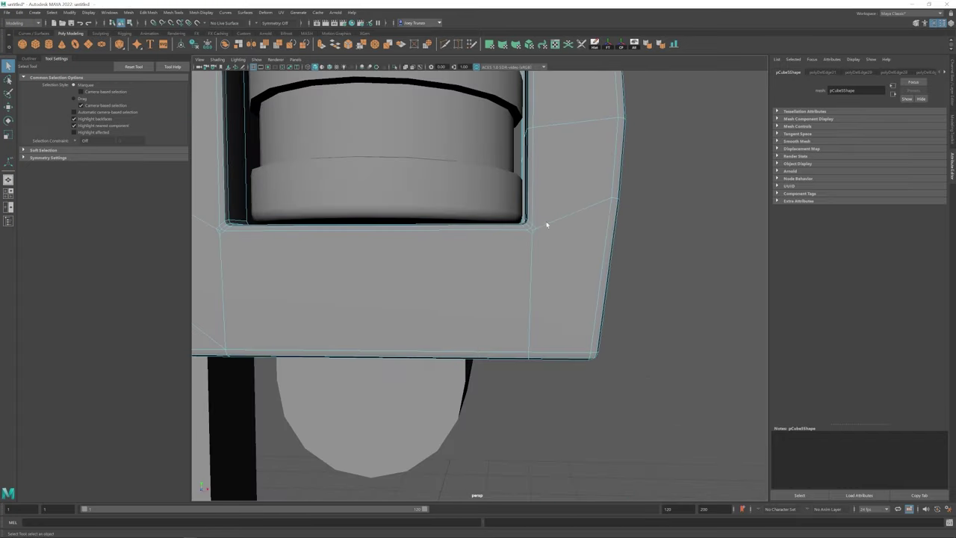
left_click_drag(559, 284, 453, 252, "alt")
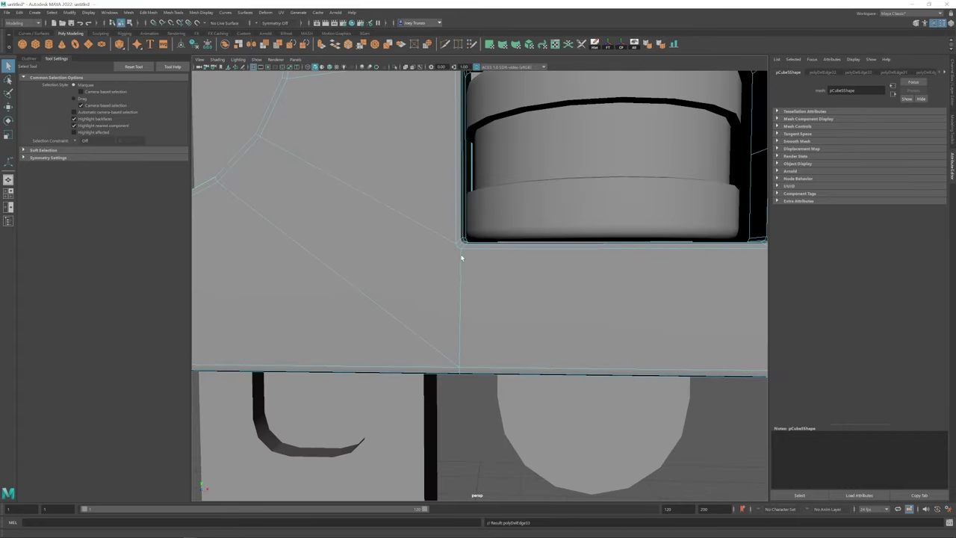
scroll(460, 258, "down", 5)
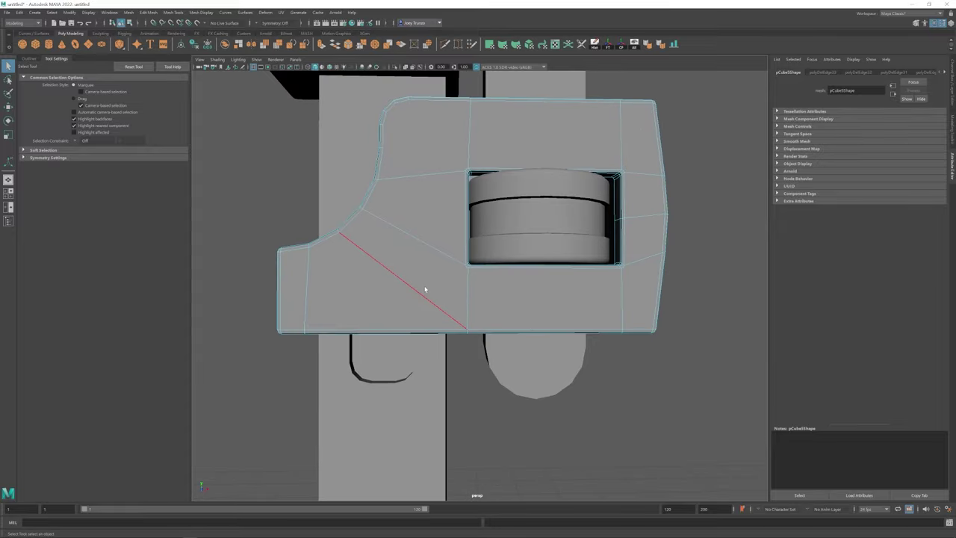
left_click_drag(422, 289, 376, 284, "alt")
scroll(375, 284, "down", 5)
Select the upper jaw and an edge along its top
left_click(548, 245)
key("w")
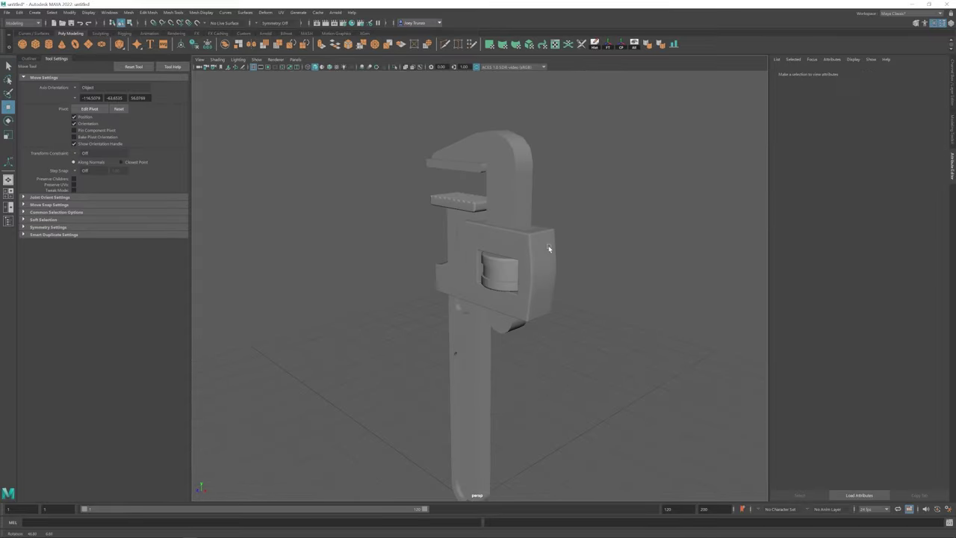
left_click_drag(548, 245, 543, 277, "alt")
left_click(544, 297)
left_click(542, 277)
scroll(543, 276, "up", 2)
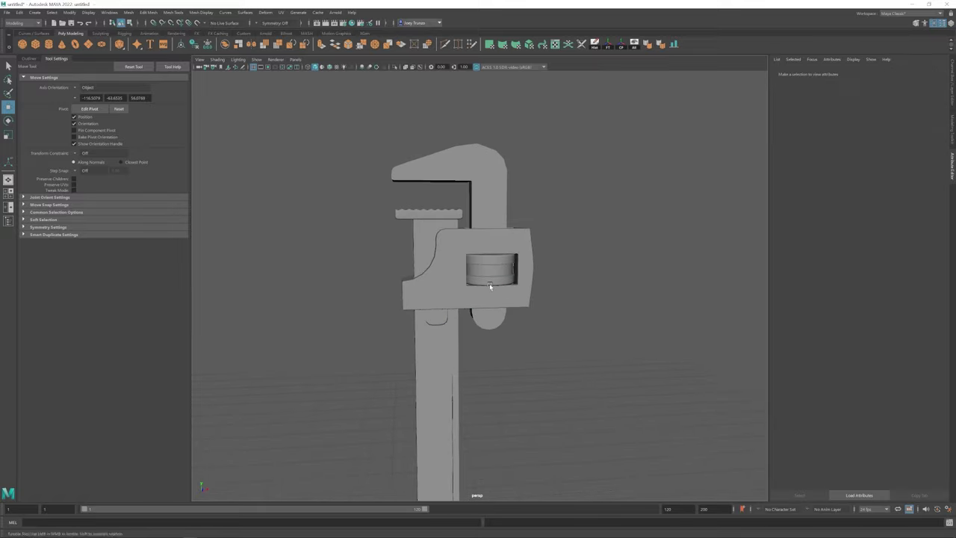
left_click(449, 222)
left_click_drag(449, 222, 407, 171, "alt")
left_click(407, 172)
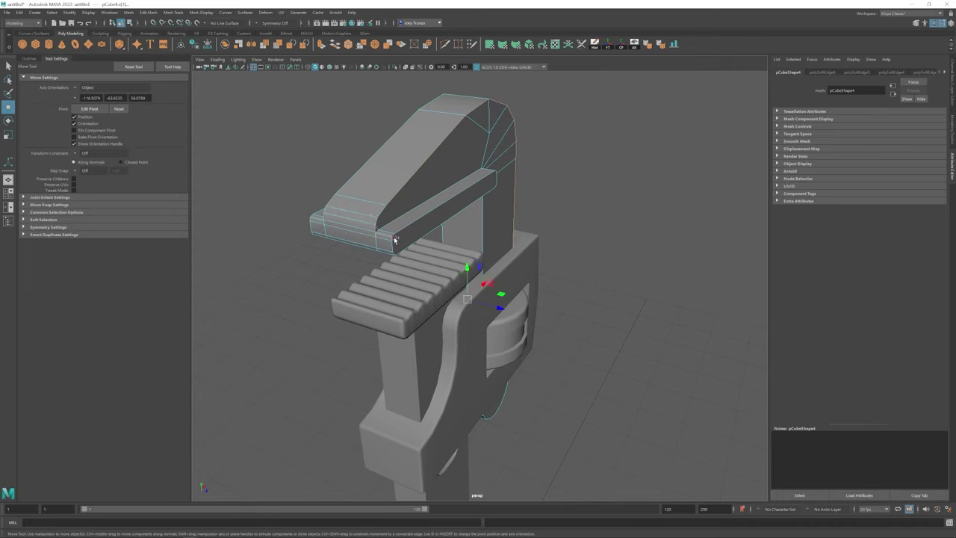
Bevel the upper jaw edges with 2 segments at fraction 0.097
left_click_drag(395, 239, 492, 236, "alt")
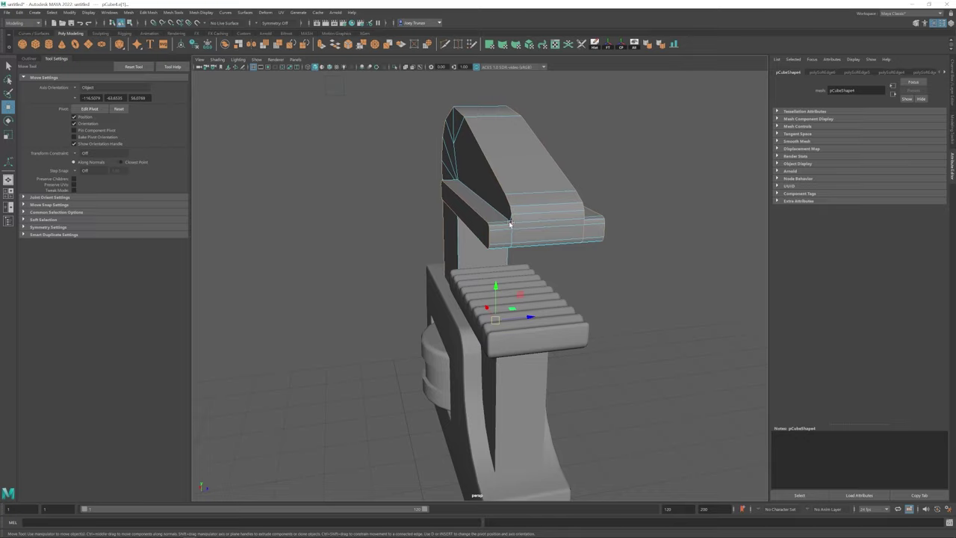
mouse_move(510, 223)
left_mouse_down("alt")
mouse_move(465, 222)
mouse_move(497, 209)
left_mouse_up("alt")
scroll(444, 137, "up", 5)
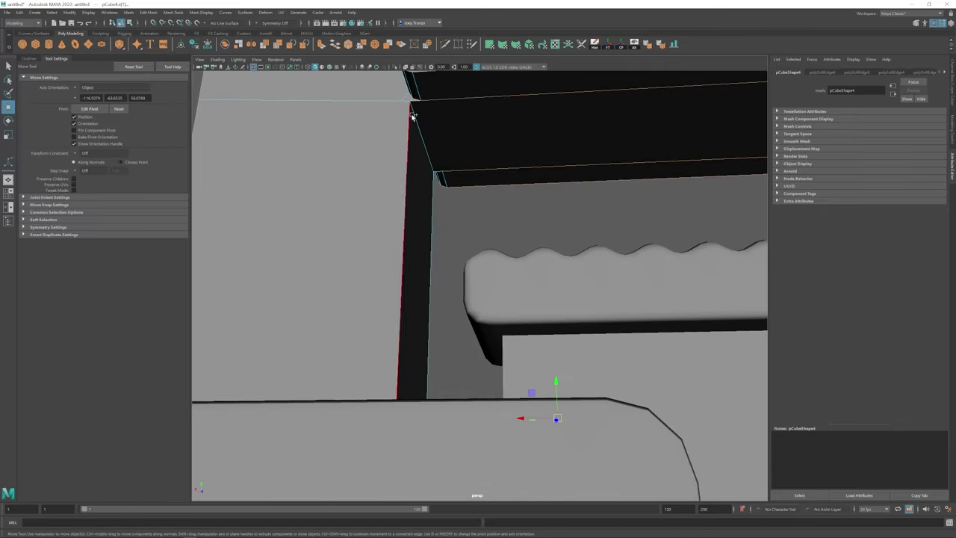
left_click_drag(411, 117, 476, 200, "alt")
scroll(479, 193, "down", 5)
left_click(149, 12)
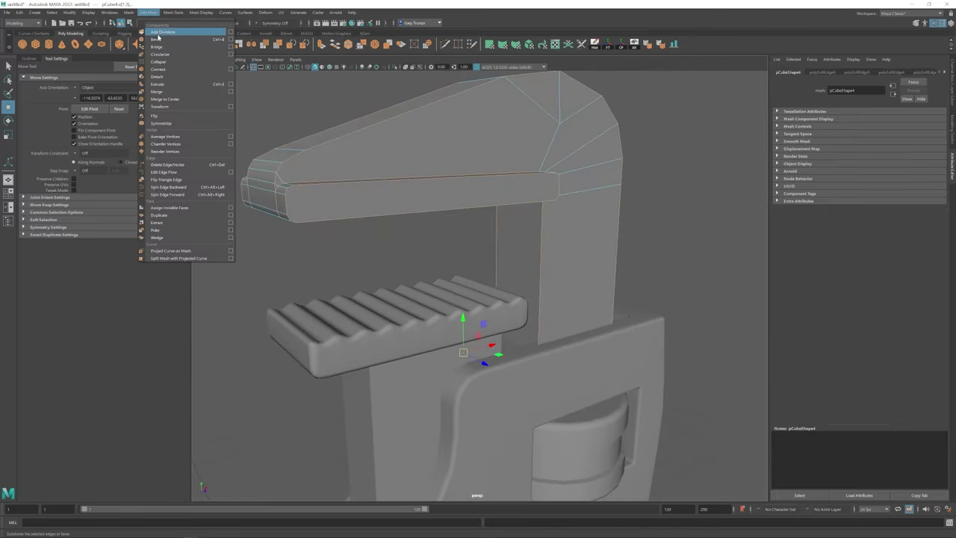
left_click(160, 37)
left_click_drag(374, 186, 507, 217, "alt")
Select the upper jaw and pick a vertex at its beam-to-pillar corner
key("w")
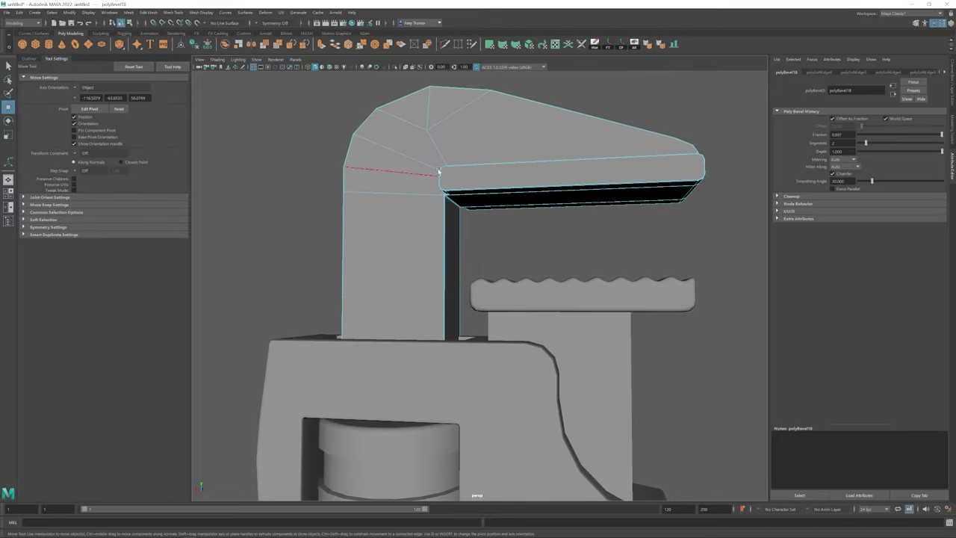
scroll(384, 162, "down", 5)
scroll(380, 254, "down", 3)
left_click(380, 254)
scroll(380, 254, "up", 5)
left_click_drag(380, 254, 519, 249, "alt")
left_click(564, 313)
scroll(564, 312, "up", 8)
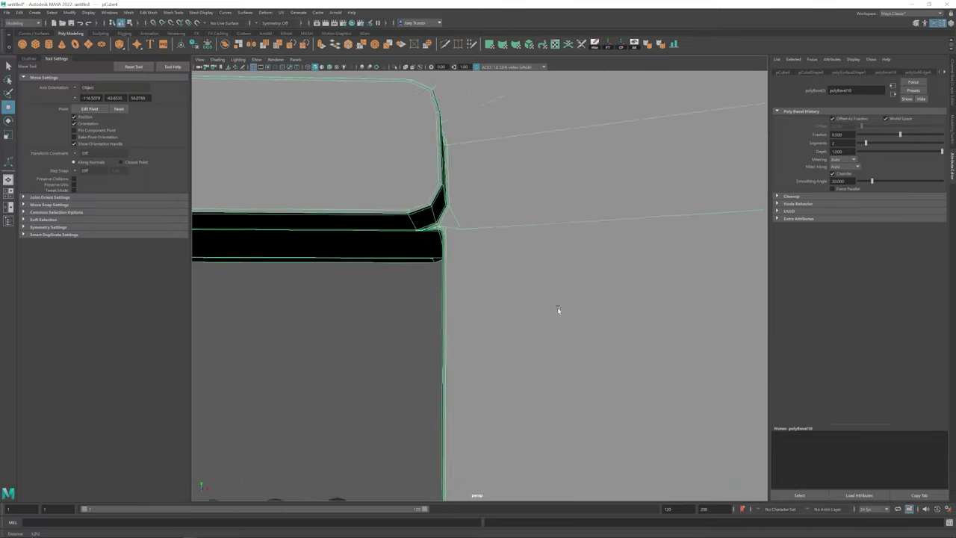
key("F10")
scroll(441, 212, "up", 3)
left_click_drag(439, 189, 510, 142, "alt")
left_click(482, 280)
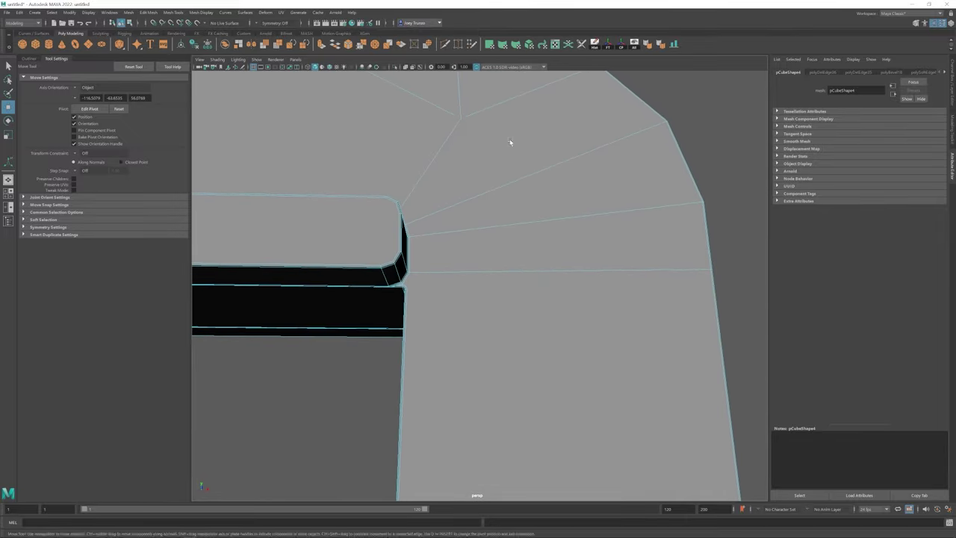
Select components at the beam's underside corner and weld vertices there
right_click_drag(443, 273, 408, 291, "shift")
right_click_drag(691, 315, 530, 233, "alt")
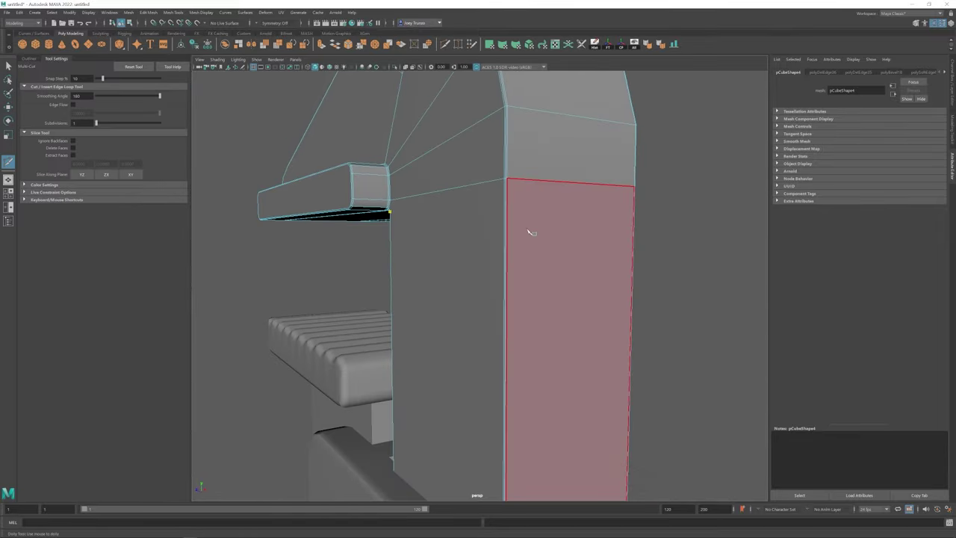
left_click_drag(605, 263, 570, 132, "alt")
key("w")
left_click(518, 150)
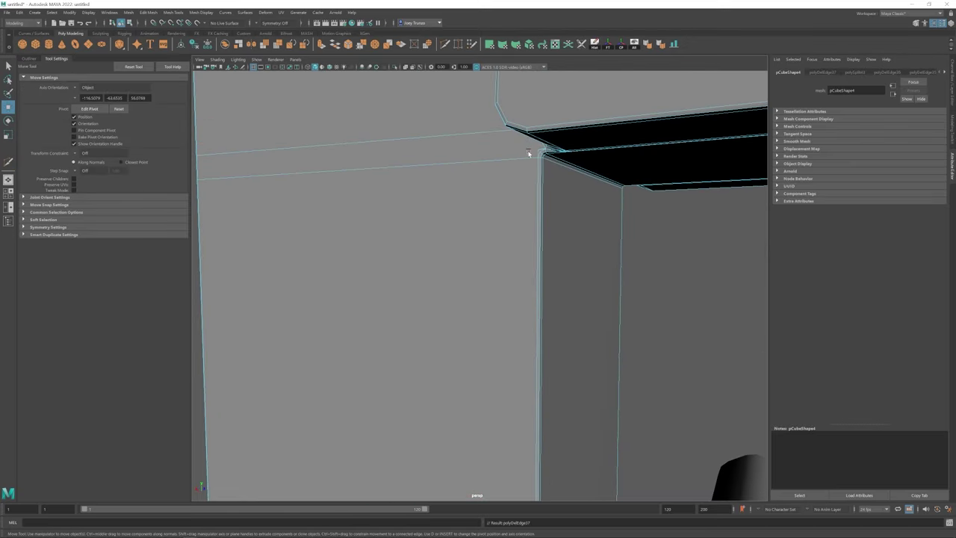
left_click_drag(527, 154, 450, 207, "alt")
left_click(450, 207)
left_click(457, 43)
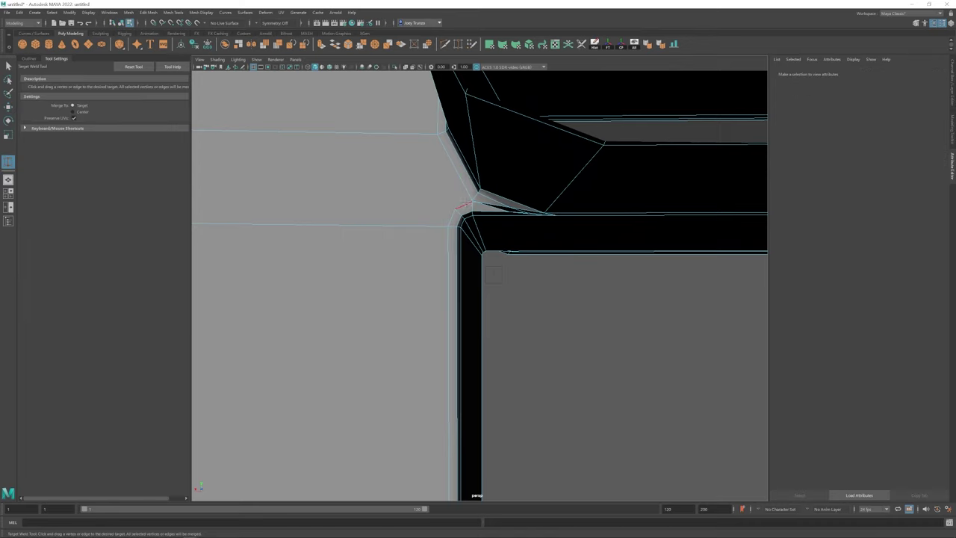
left_click_drag(497, 214, 516, 171, "alt")
left_click_drag(489, 449, 493, 224, "alt")
left_click_drag(418, 338, 456, 328, "alt")
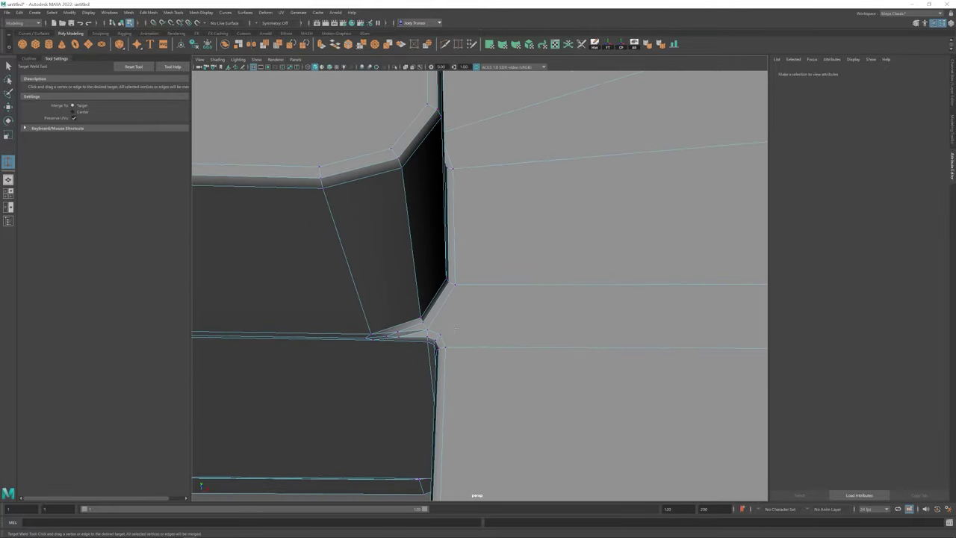
Insert an edge loop across the pillar face with Multi-Cut
key("ctrl+shift+x")
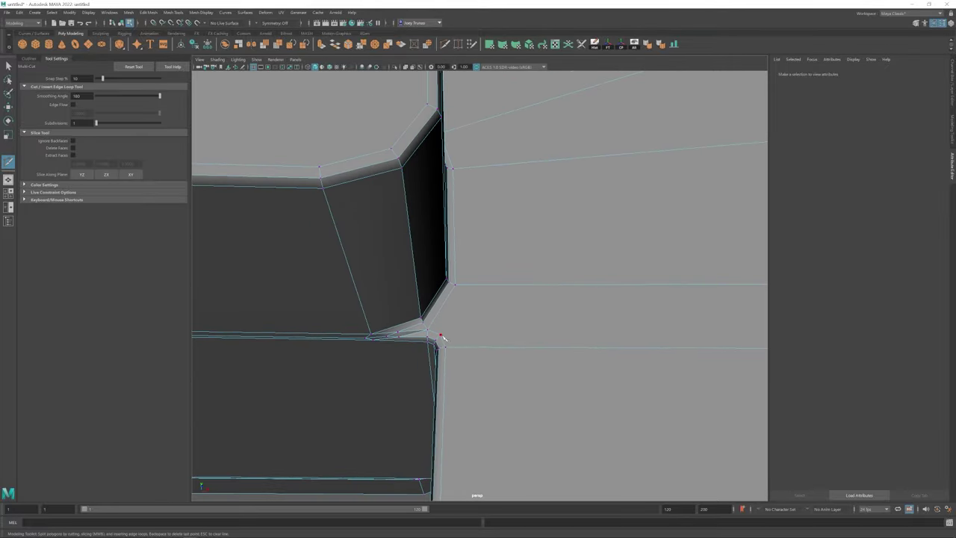
key("w")
left_click_drag(455, 286, 649, 278, "alt")
key("ctrl+shift+x")
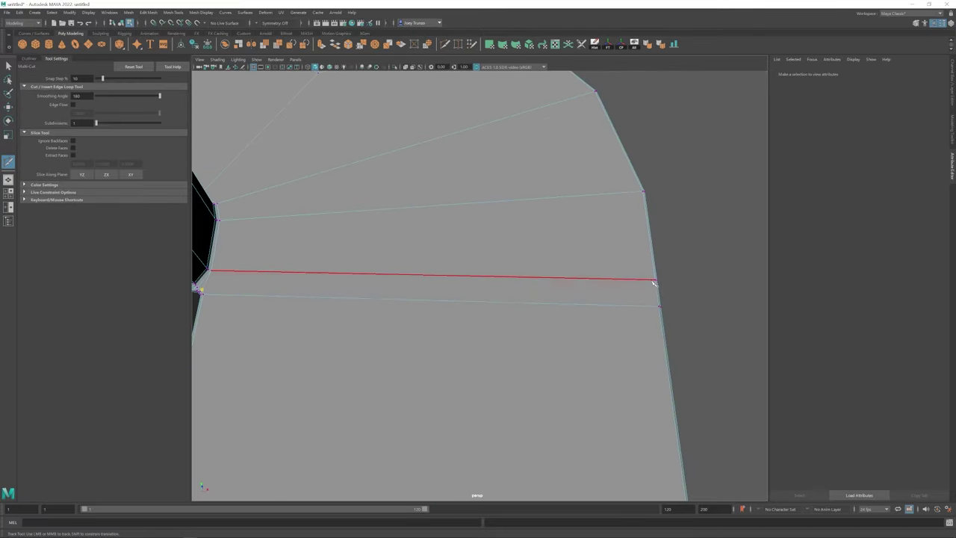
left_click(650, 278, "ctrl")
key("w")
left_click_drag(603, 322, 602, 300, "alt")
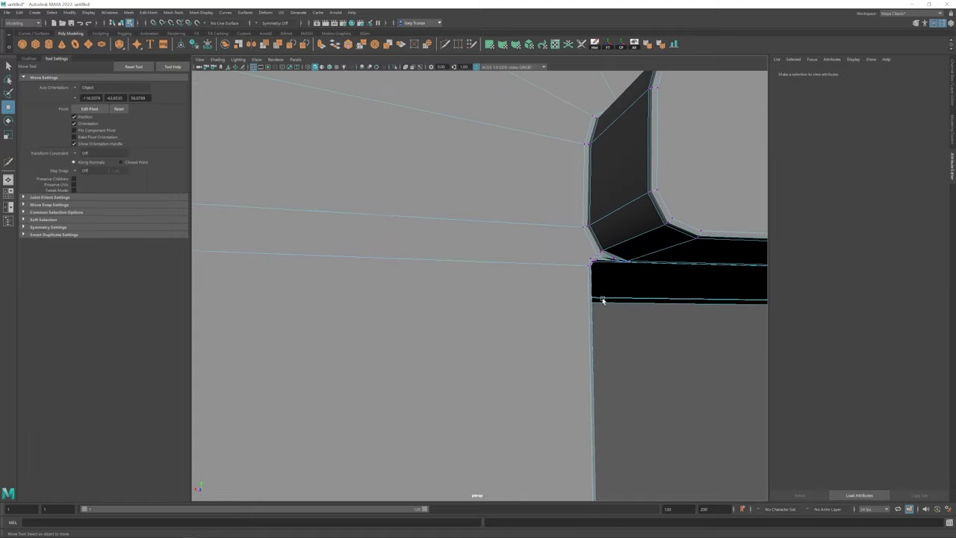
key("ctrl+shift+x")
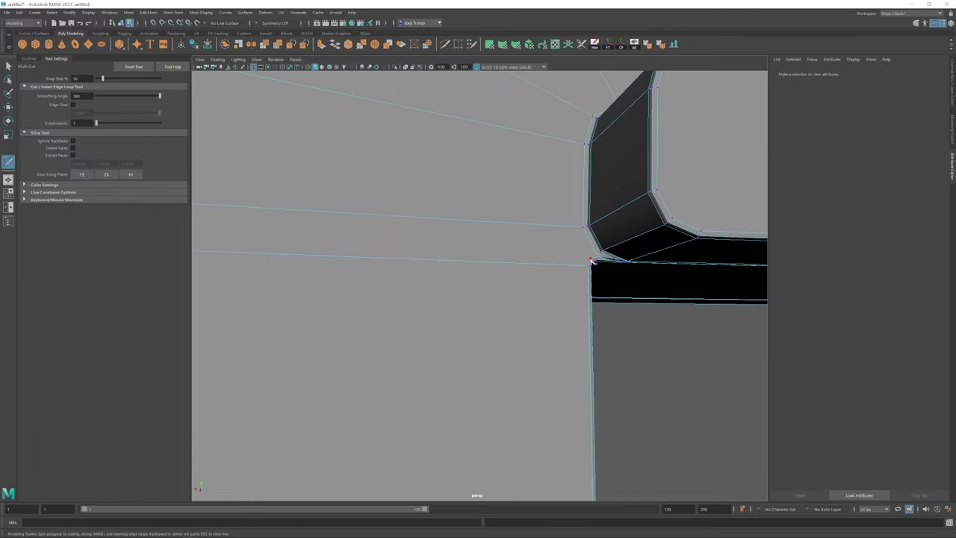
left_click_drag(590, 261, 551, 256, "alt")
scroll(550, 256, "up", 5)
middle_click_drag(551, 256, 353, 253, "alt")
key("w")
left_click_drag(320, 238, 473, 267, "alt")
right_click_drag(473, 267, 603, 321, "alt")
scroll(552, 252, "down", 5)
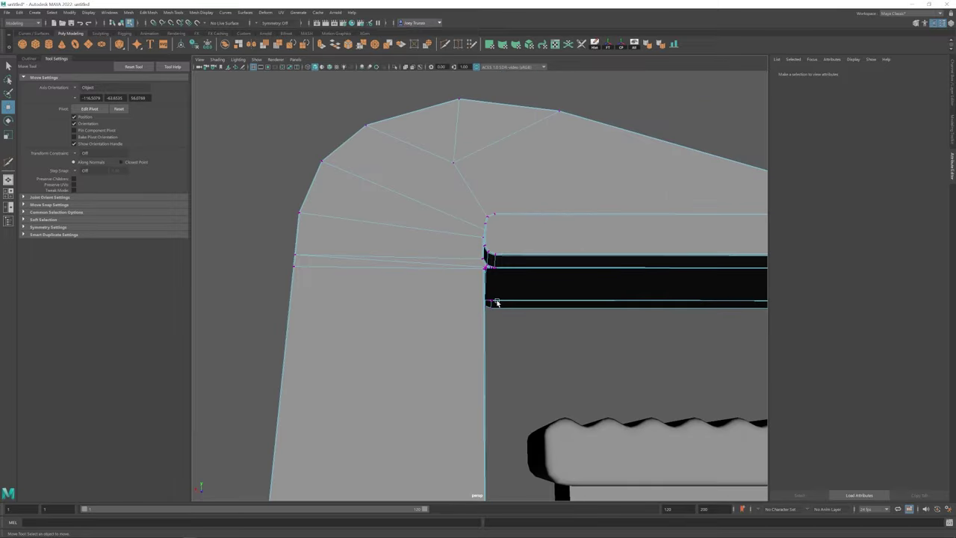
Preview the upper jaw smoothed, add a cut on its bevelled edge, and reselect it
left_click(554, 239)
right_click_drag(555, 239, 439, 321, "alt")
left_click_drag(440, 321, 476, 239, "alt")
left_click(485, 266)
scroll(470, 290, "up", 5)
key("3")
right_click_drag(476, 239, 448, 269, "shift")
left_click(386, 221)
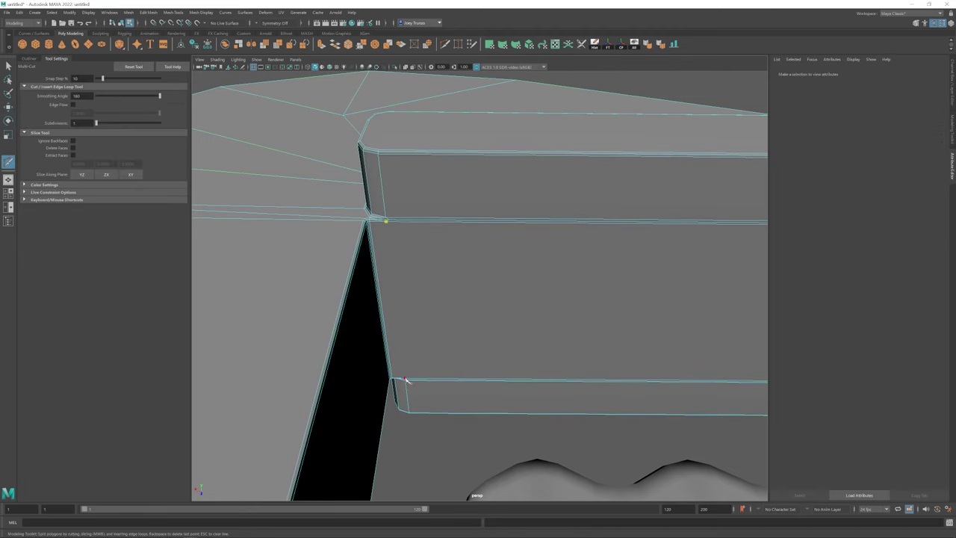
key("w")
left_click_drag(409, 324, 529, 283, "alt")
left_click(529, 283)
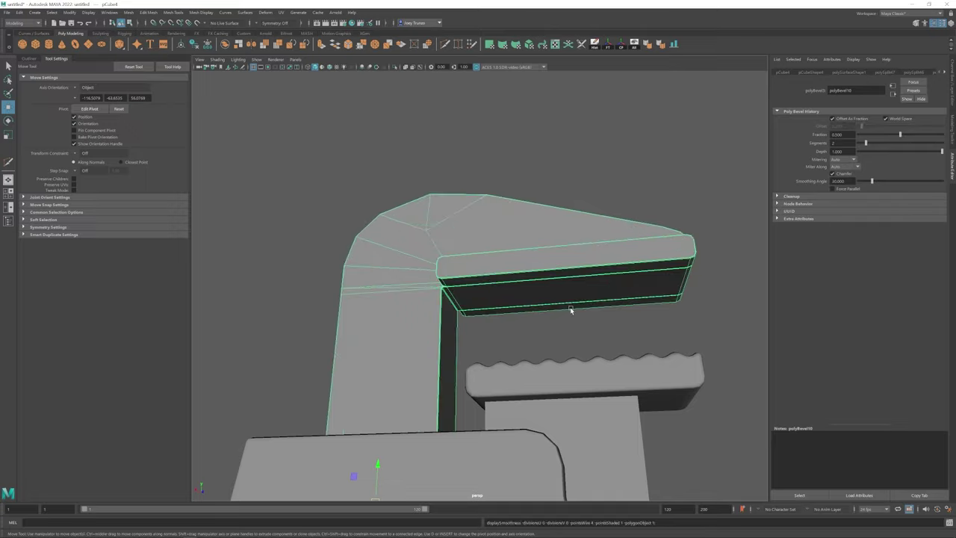
Check the jaw's smooth preview, then return it to the faceted cage
left_click_drag(570, 309, 501, 285, "alt")
key("3")
key("1")
left_click_drag(485, 323, 510, 318, "alt")
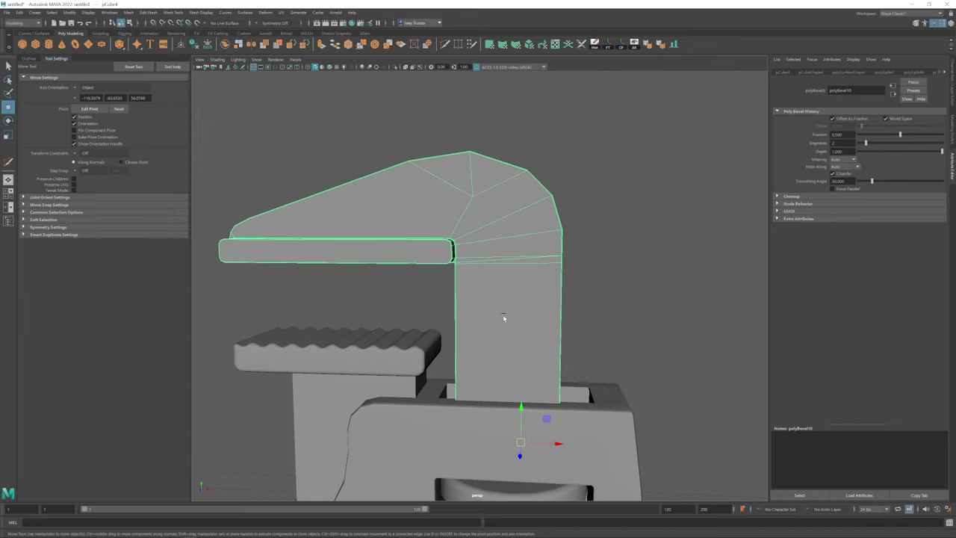
right_click_drag(503, 318, 504, 341, "alt")
left_click_drag(504, 341, 493, 232, "alt")
left_click(529, 335)
scroll(490, 228, "up", 2)
Bevel the upper jaw's outer edges with 2 segments
left_click(490, 228)
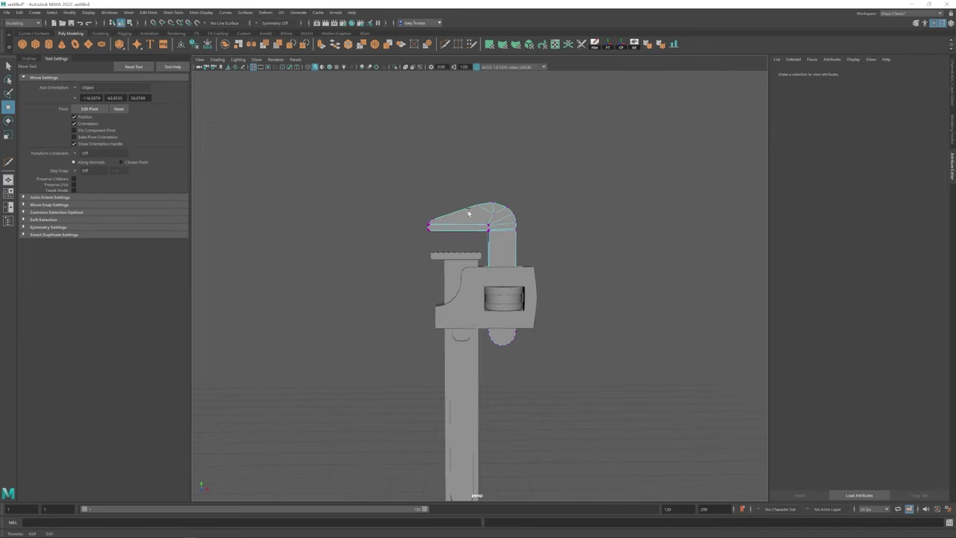
scroll(457, 206, "up", 3)
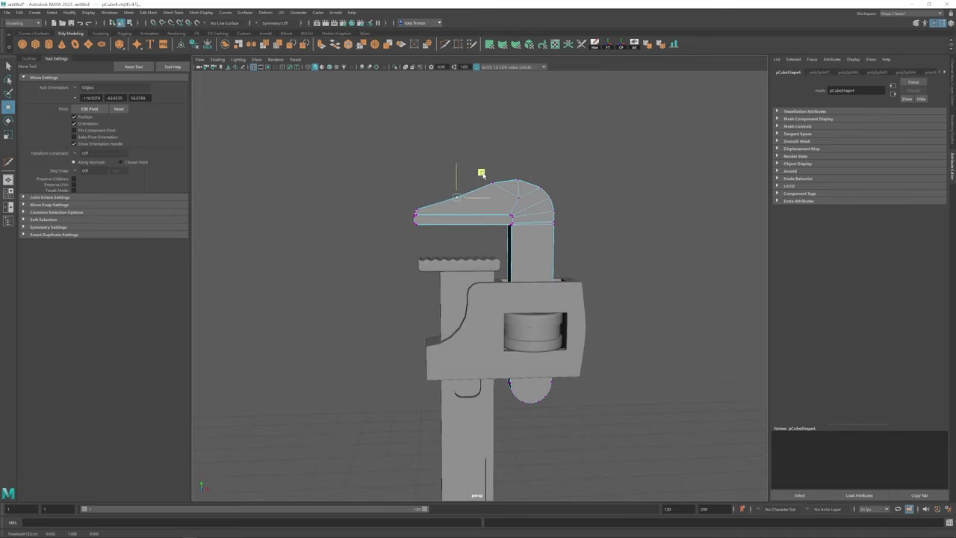
left_click_drag(480, 168, 439, 193, "alt")
scroll(416, 226, "up", 2)
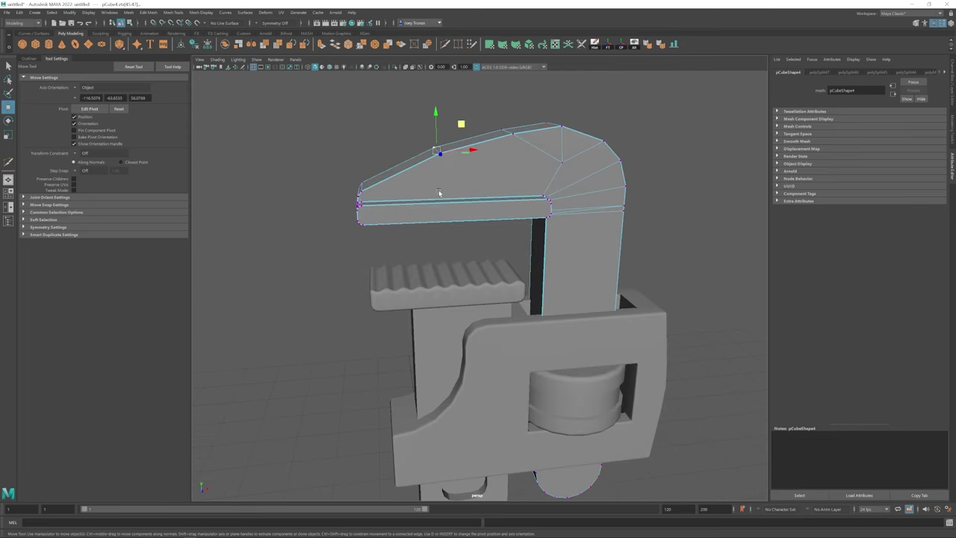
left_click(148, 11)
left_click(160, 39)
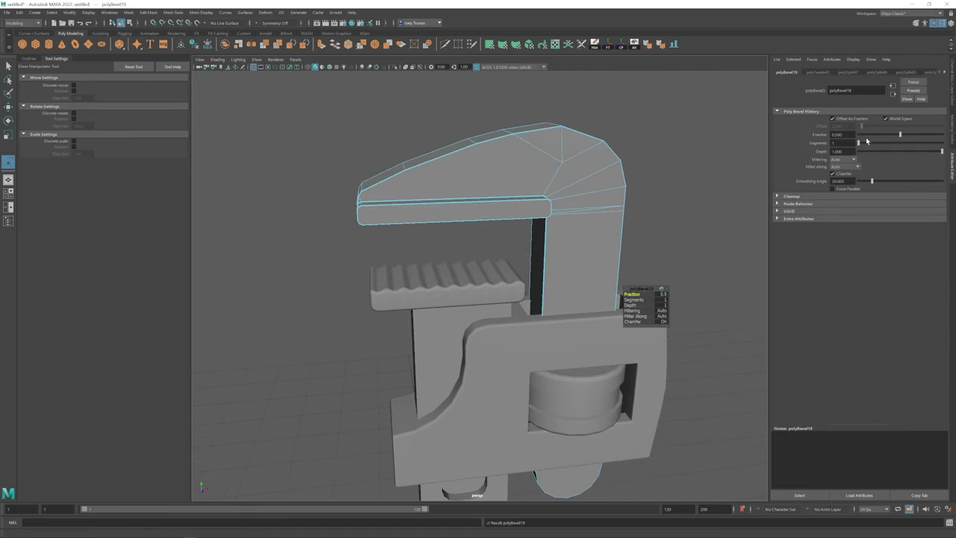
left_click_drag(418, 156, 759, 152, "alt")
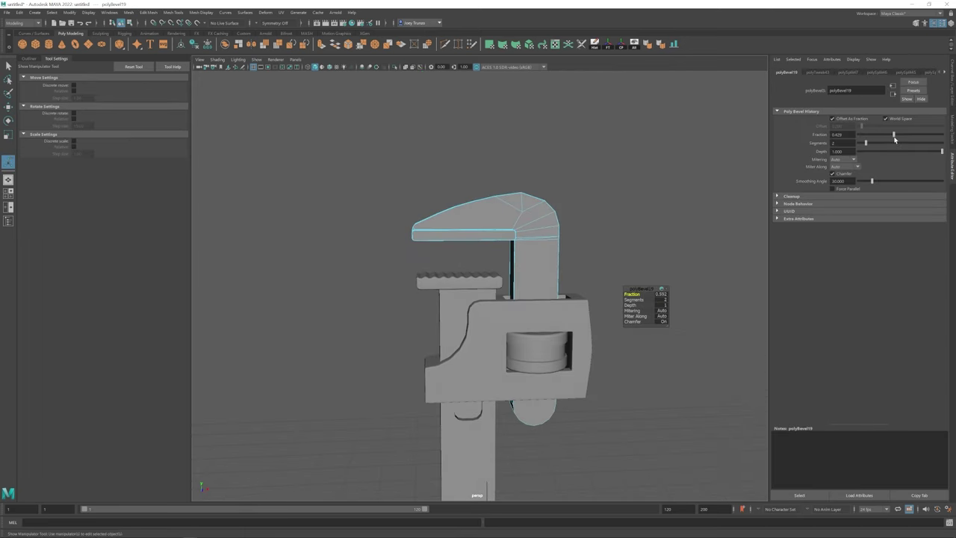
Inspect the jaw's top vertices and face, then reselect the jaw mesh
key("w")
key("ctrl+F9")
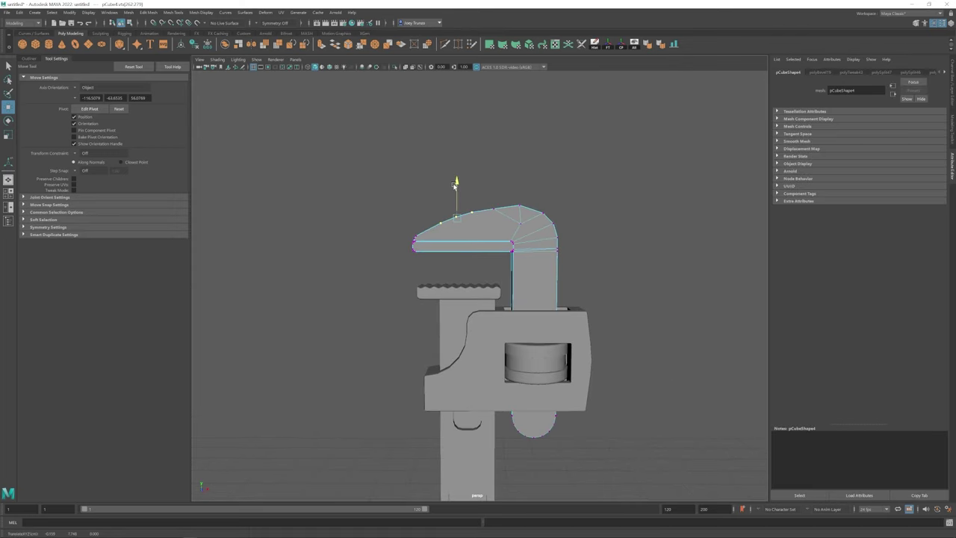
key("w")
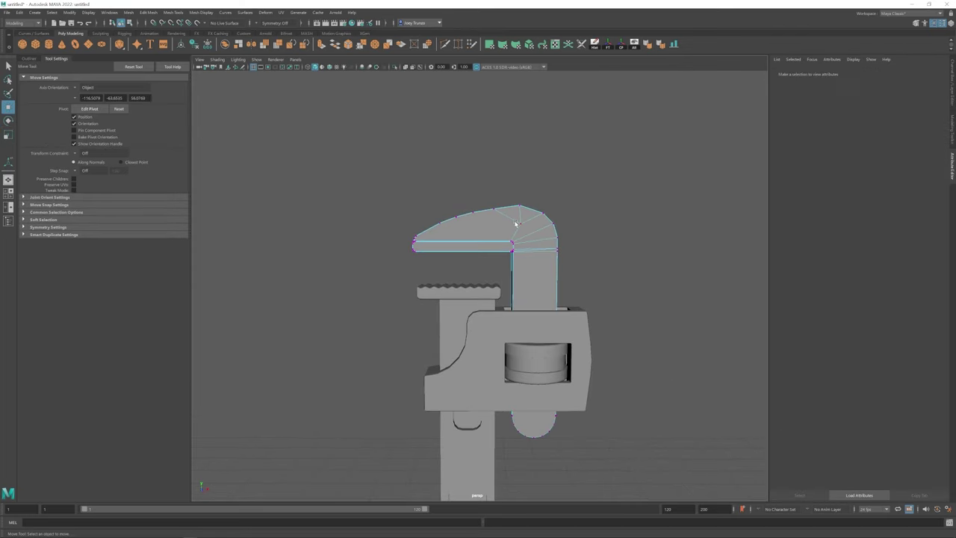
left_click_drag(486, 223, 612, 192)
right_click_drag(612, 192, 568, 224, "alt")
left_click_drag(568, 224, 522, 239, "alt")
left_click(487, 249)
left_click(583, 186)
left_click_drag(583, 186, 505, 279, "alt")
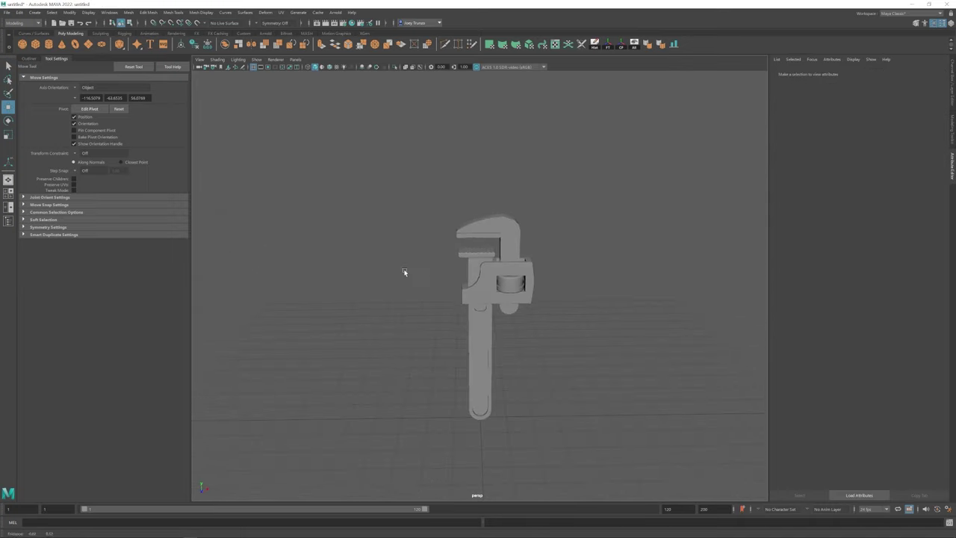
right_click_drag(404, 273, 465, 352, "alt")
left_click(359, 224)
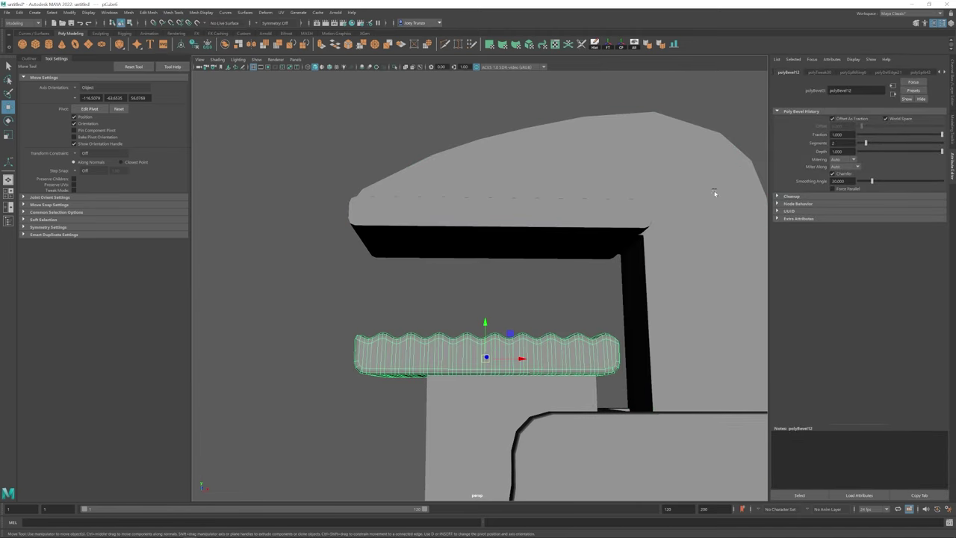
Select the upper jaw mesh and insert two edge loops along its lip
left_click(922, 73)
left_click(357, 174)
key("ctrl+shift+x")
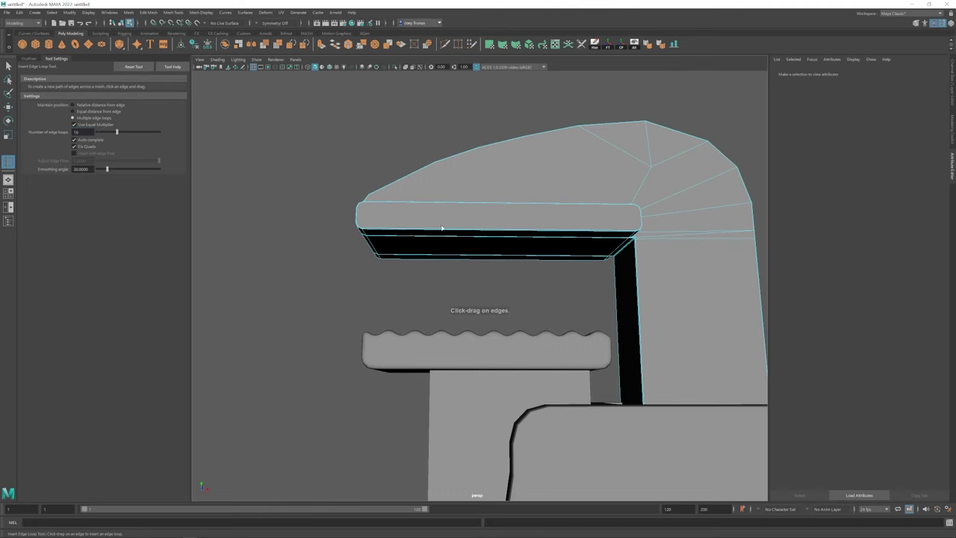
left_click(441, 227)
key("w")
left_click_drag(442, 227, 440, 265, "alt")
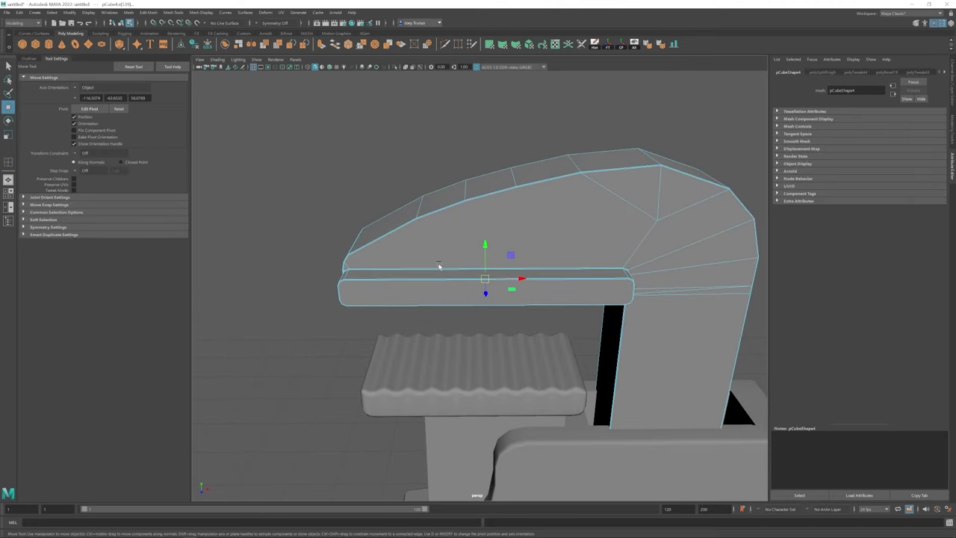
key("ctrl+shift+x")
left_click(471, 275)
key("w")
left_click_drag(474, 273, 486, 292, "alt")
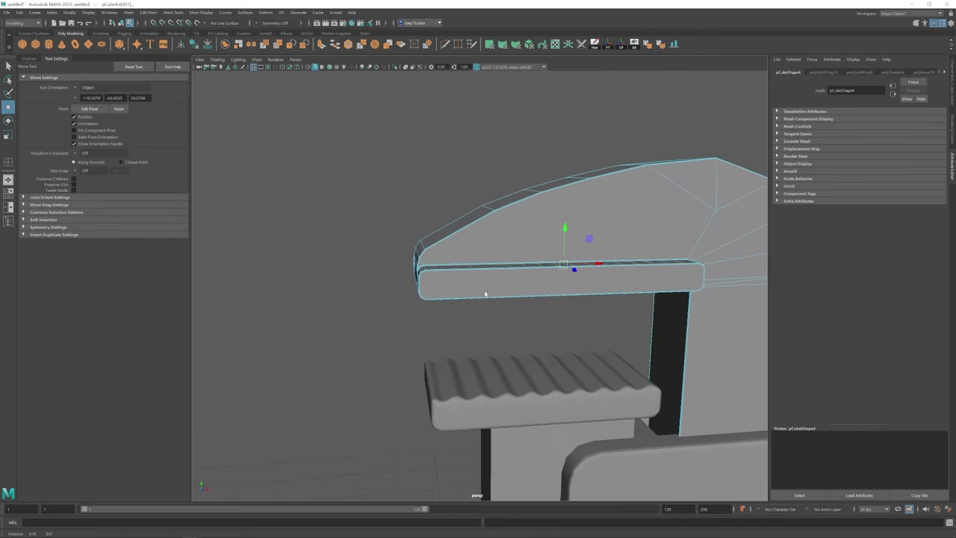
scroll(446, 292, "up", 3)
Cut a new edge at the jaw lip's corner, then view the lip from the front
key("ctrl+shift+x")
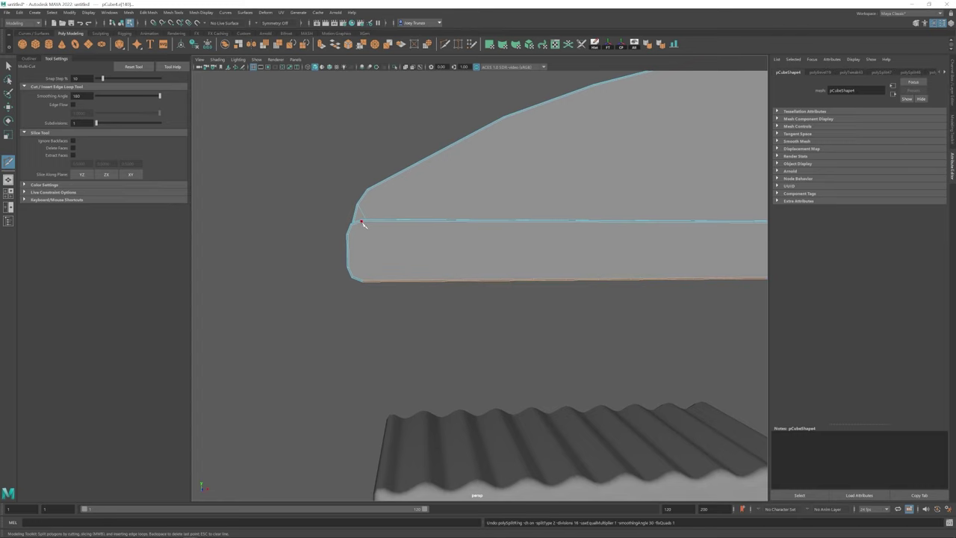
left_click(363, 282)
left_click_drag(363, 281, 575, 277, "alt")
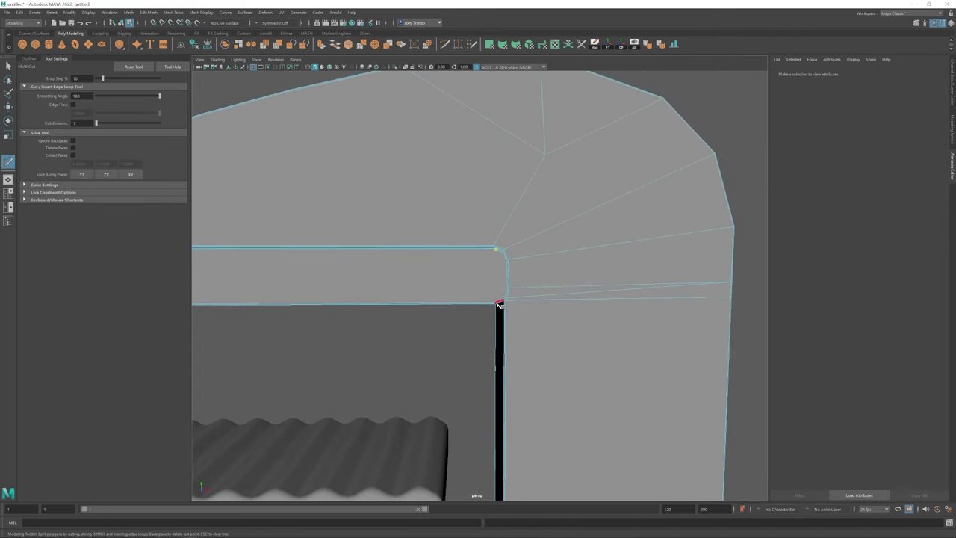
scroll(498, 305, "down", 3)
left_click_drag(508, 288, 474, 277, "alt")
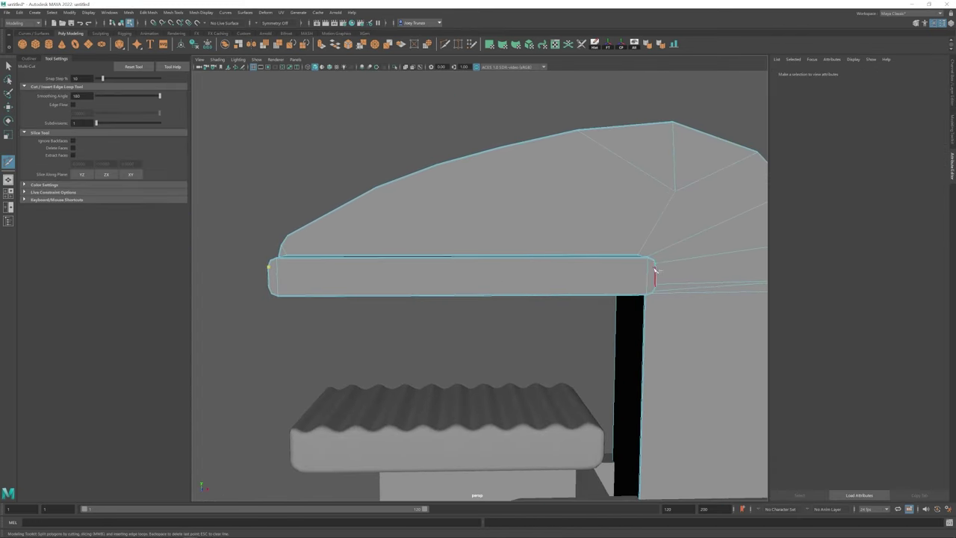
left_click_drag(642, 280, 409, 253, "alt")
left_click_drag(335, 252, 550, 243, "alt")
Insert a row of multiple edge loops along the upper jaw's lip from the Mesh Tools menu
left_click(183, 12)
left_click(196, 67)
left_click(409, 258)
scroll(433, 260, "down", 3)
key("w")
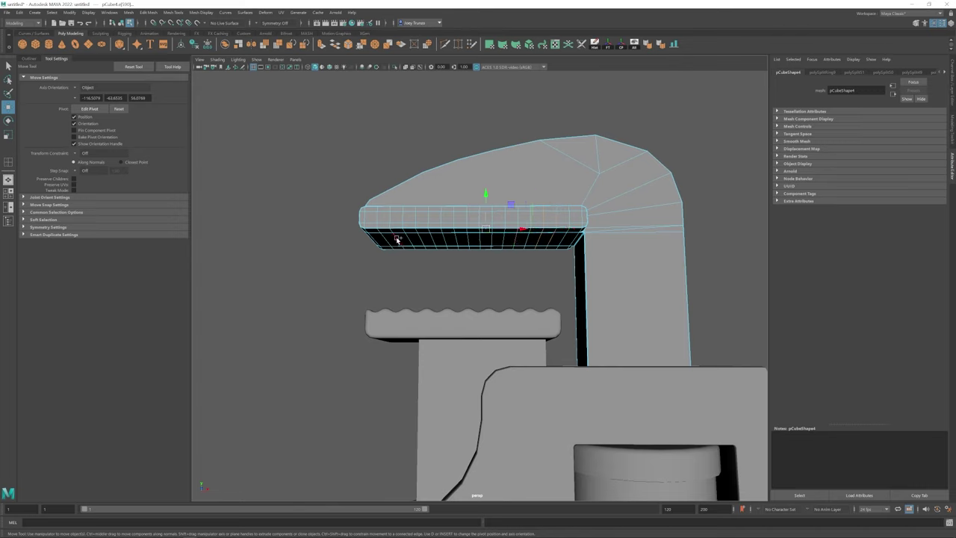
Orbit under the model to inspect the upper jaw's underside teeth faces
mouse_move(397, 239)
left_mouse_down("alt")
mouse_move(390, 244)
mouse_move(417, 244)
mouse_move(385, 243)
left_mouse_up("alt")
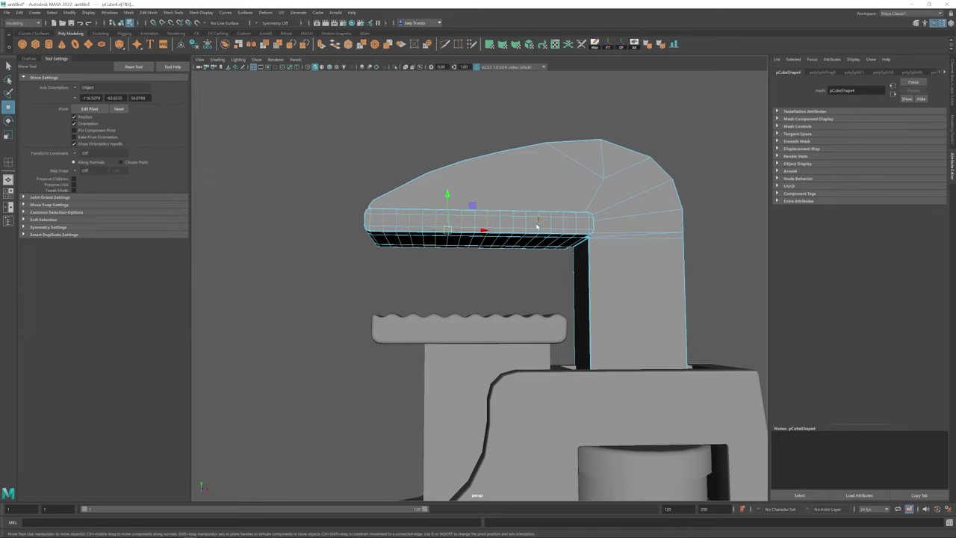
left_click_drag(557, 260, 507, 259, "alt")
scroll(476, 217, "up", 2)
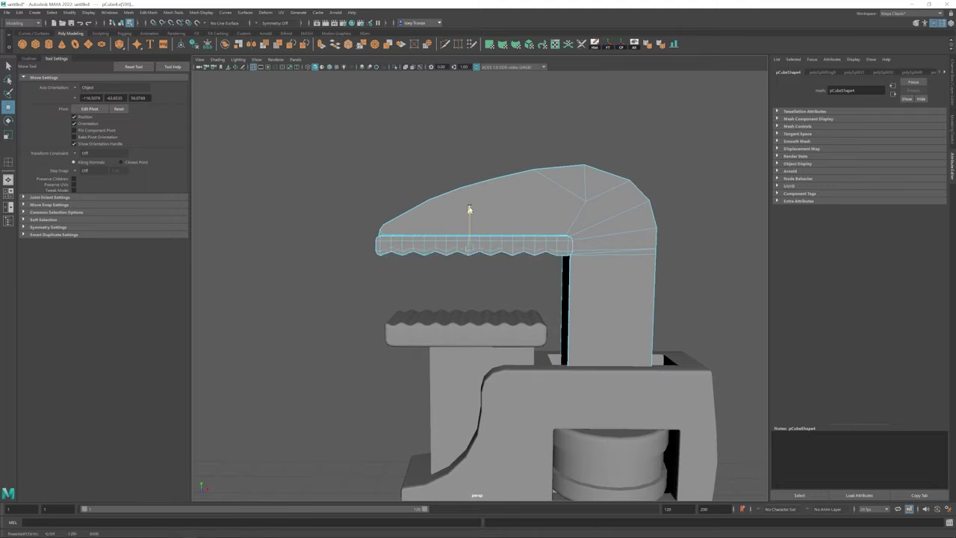
left_click_drag(469, 218, 464, 258, "alt")
scroll(477, 269, "up", 6)
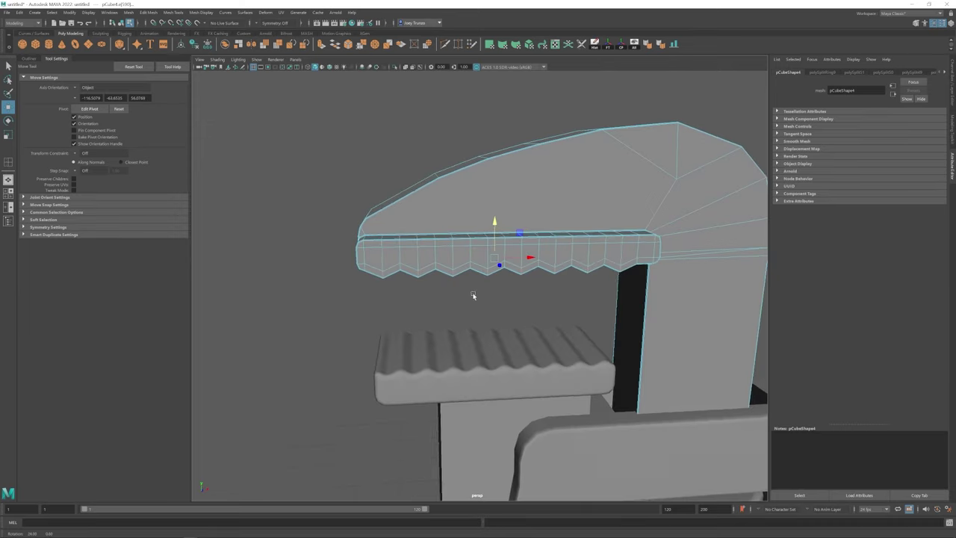
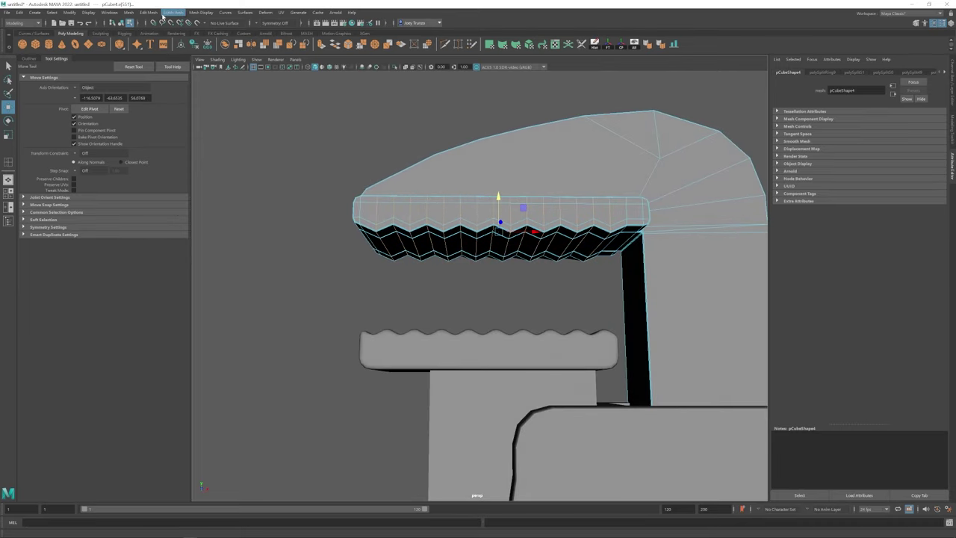
Bevel the upper jaw's toothed bar with a fraction of 0.429
left_click(148, 12)
left_click(157, 37)
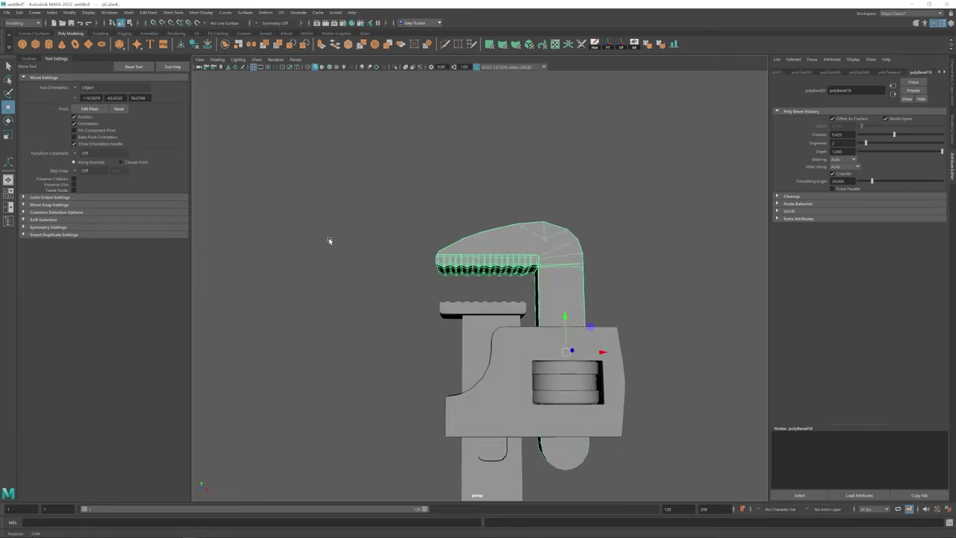
left_click_drag(328, 239, 484, 278, "alt")
Select the edge loop along the jaw's teeth, then undo the scaling changes
key("F8")
double_click(473, 286)
key("r")
scroll(537, 257, "up", 3)
key("ctrl+z")
key("ctrl+z")
key("ctrl+z")
key("ctrl+z")
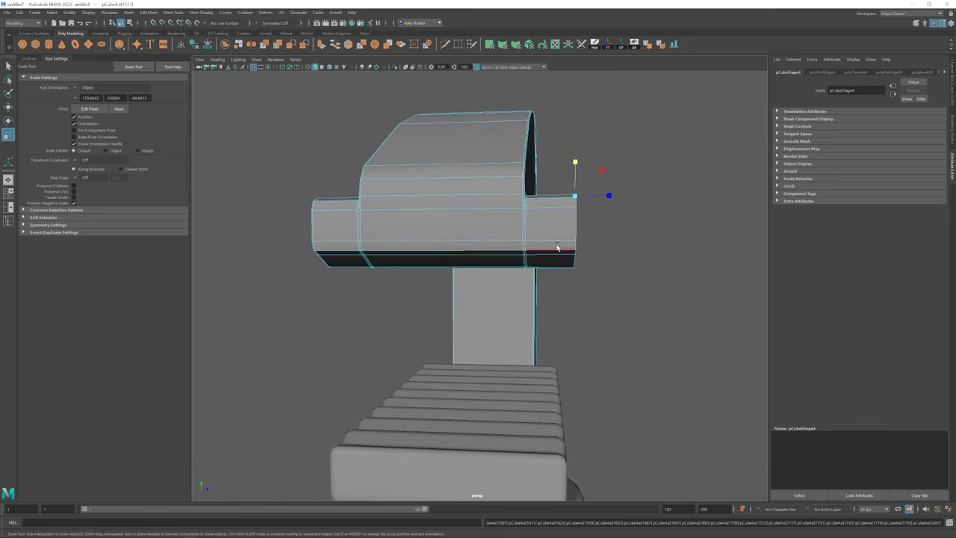
key("space")
Bevel the selected teeth edge loop, viewed from the side and in perspective
key("space")
key("space")
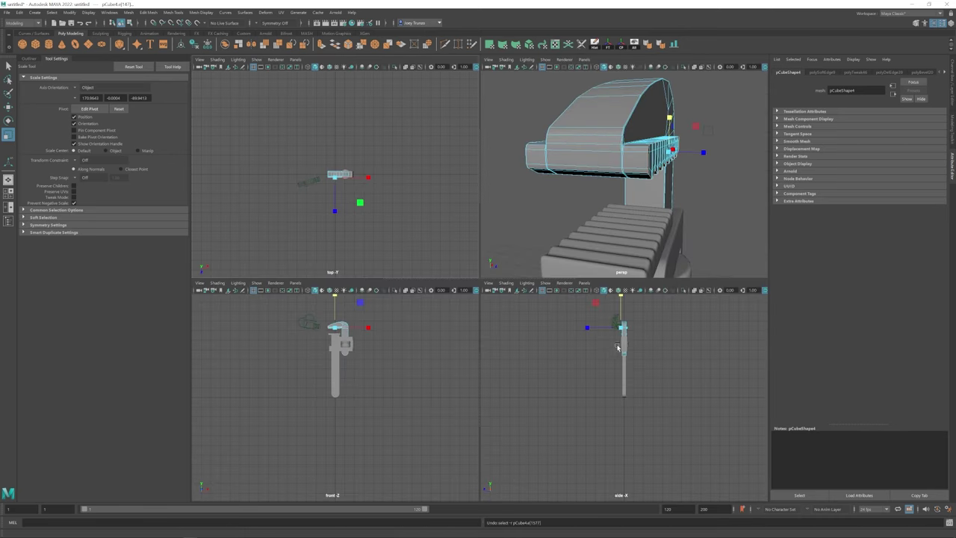
key("space")
right_click_drag(467, 217, 479, 252, "alt")
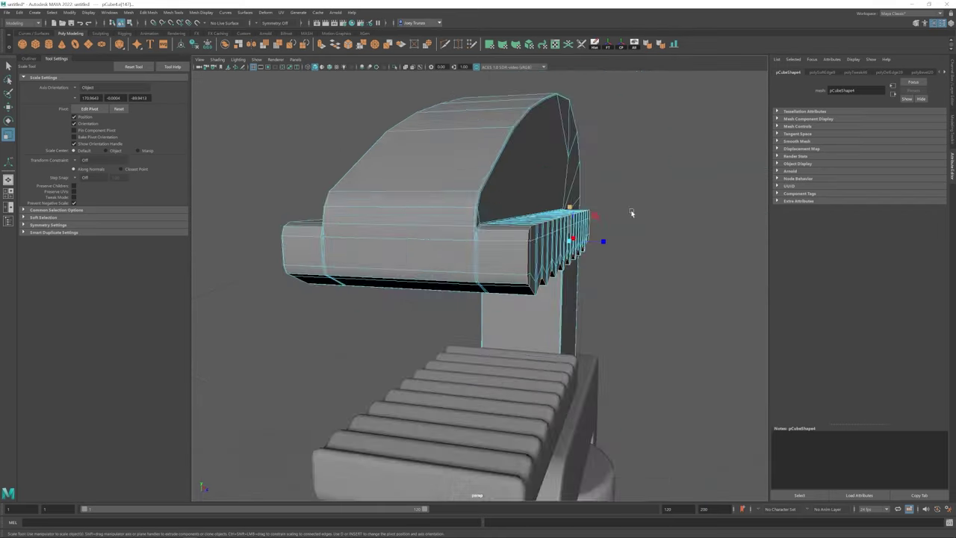
left_click_drag(631, 211, 773, 185, "alt")
key("ctrl+b")
Return to object selection and inspect the upper jaw from a new angle
key("F8")
key("w")
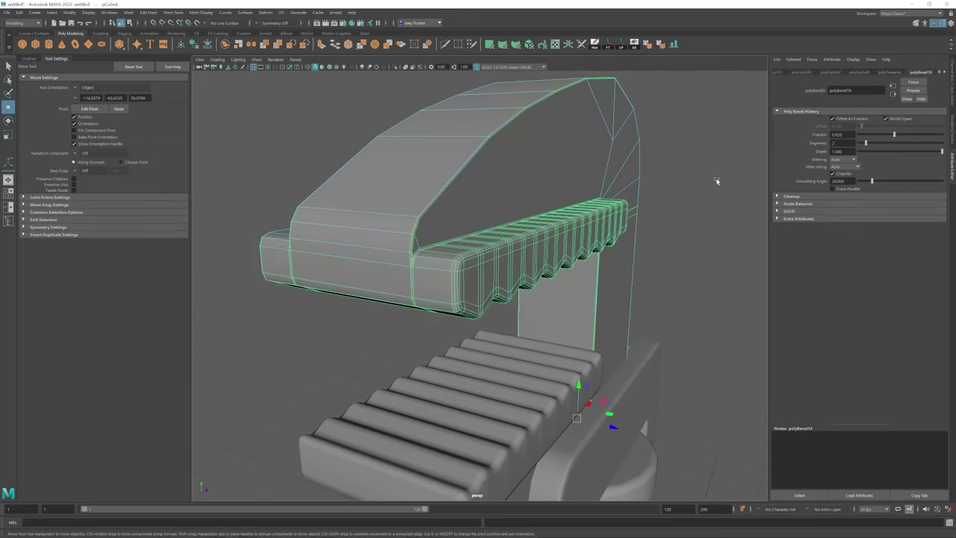
left_click_drag(478, 298, 498, 258, "alt")
left_click(498, 259)
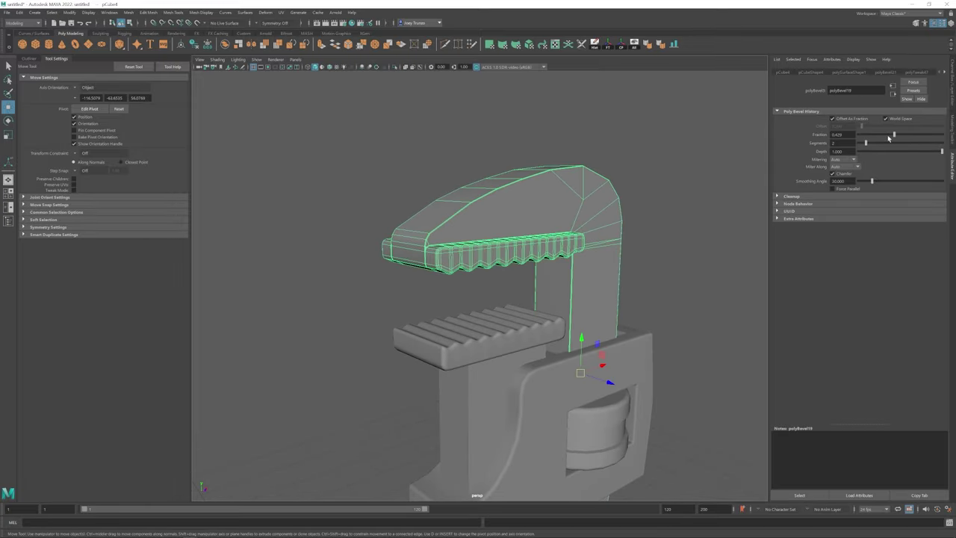
left_click(716, 164)
left_click_drag(717, 164, 538, 287, "alt")
Select the vertices at the upper jaw's left end to tweak them
left_click(412, 213)
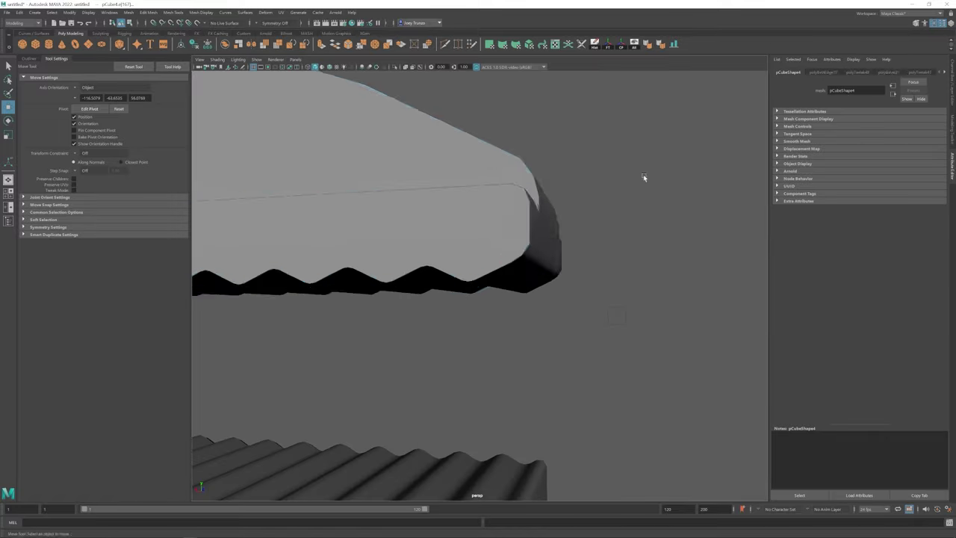
left_click_drag(643, 177, 475, 343, "alt")
scroll(473, 294, "up", 5)
left_click(473, 294)
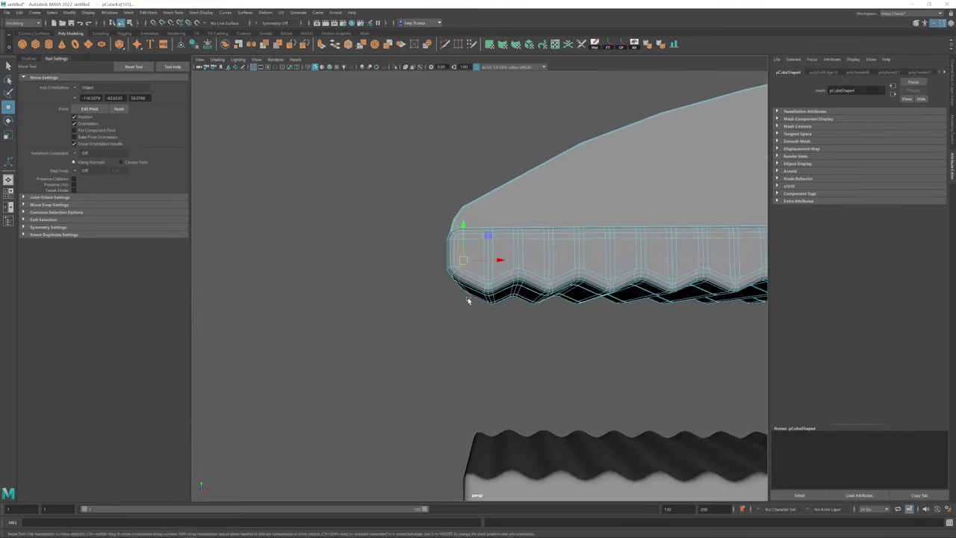
left_click_drag(367, 196, 493, 258)
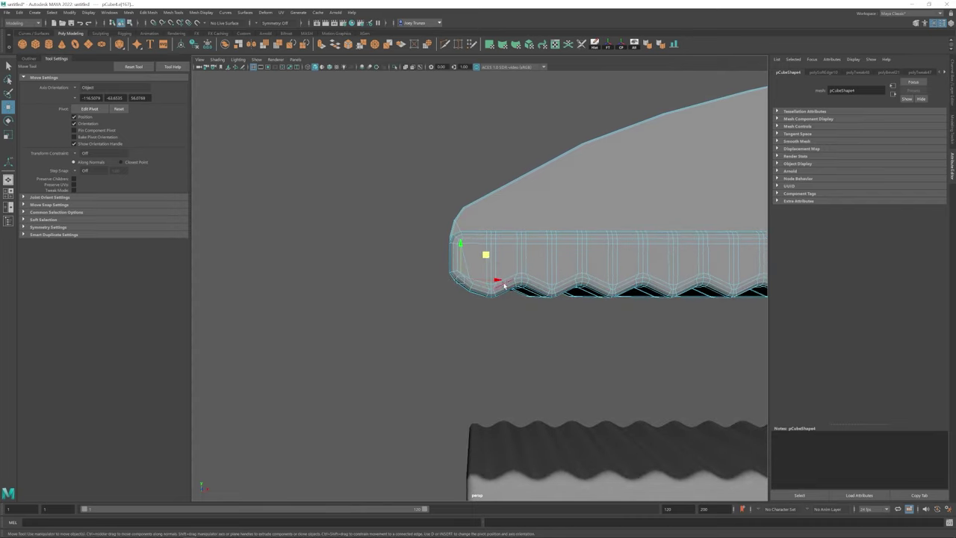
scroll(487, 257, "down", 5)
left_click(478, 292)
left_click_drag(478, 291, 507, 339, "alt")
scroll(467, 312, "down", 3)
Select the wrench handle and view it from a three-quarter angle
left_click(512, 273)
scroll(513, 274, "up", 4)
left_click(651, 303)
scroll(651, 303, "down", 3)
left_click(486, 249)
scroll(487, 248, "up", 3)
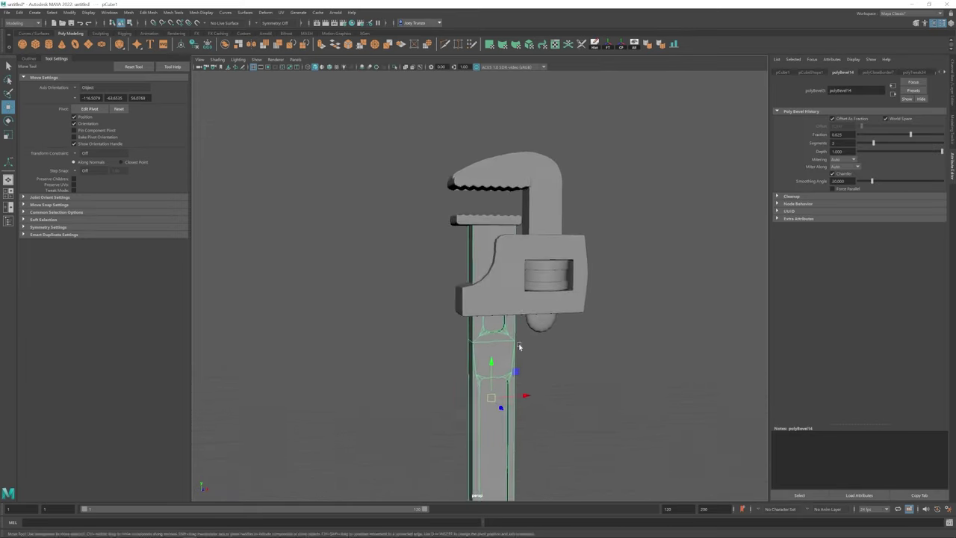
left_click_drag(486, 249, 542, 320, "alt")
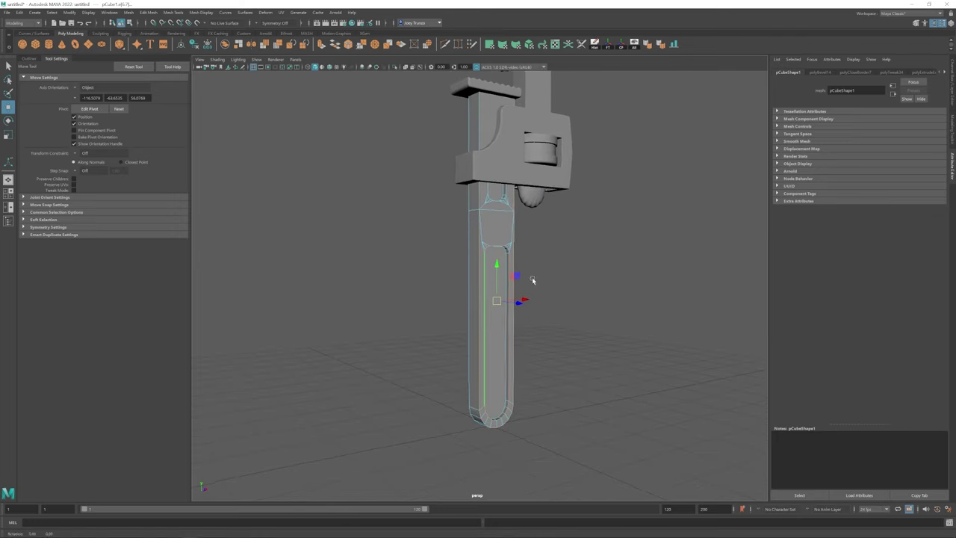
Try a bevel on the handle from a frontal view, then undo it
left_click_drag(532, 279, 479, 128, "alt")
left_click_drag(466, 172, 508, 224, "alt")
left_click(148, 12)
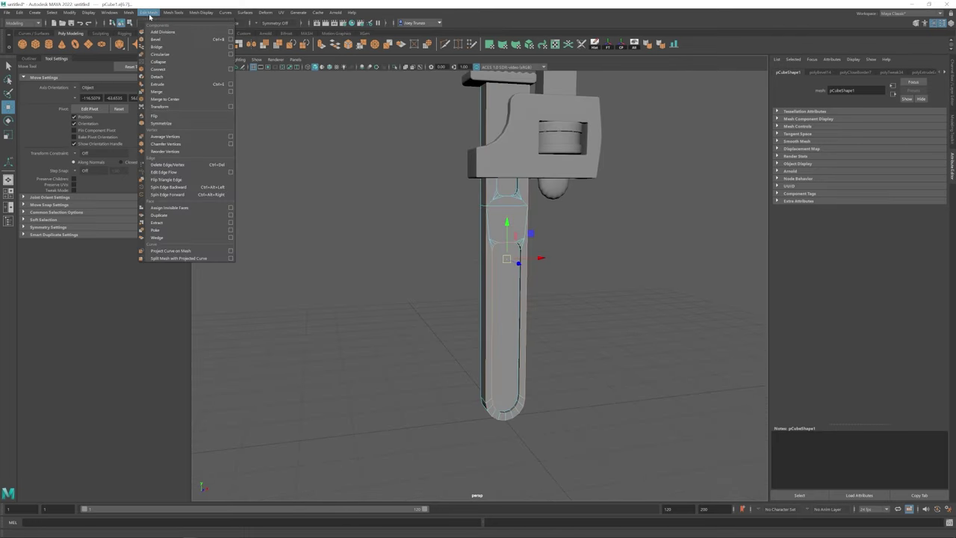
left_click(161, 44)
scroll(482, 282, "up", 5)
scroll(480, 299, "down", 3)
key("ctrl+z")
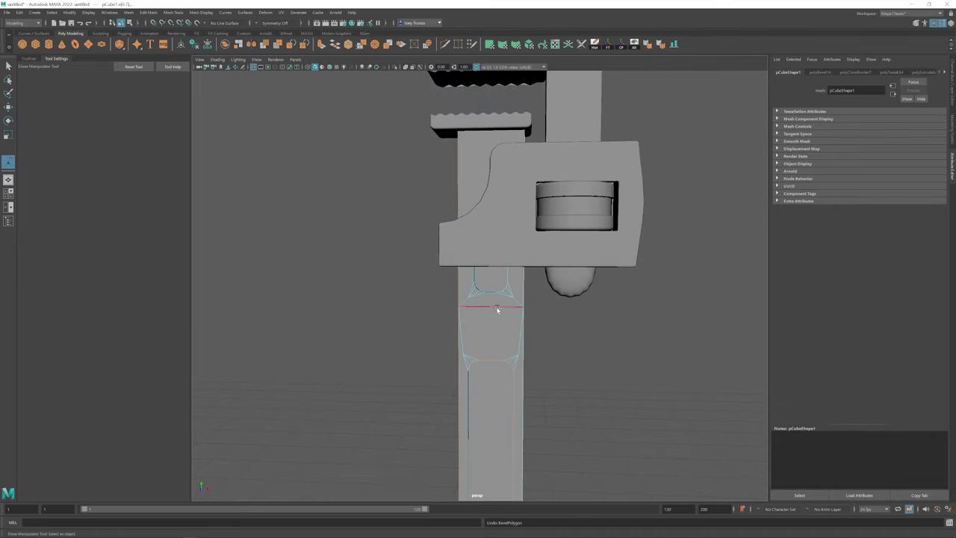
Select the handle and delete the selected parts of its mesh
key("ctrl+b")
key("w")
right_click_drag(480, 274, 507, 313)
scroll(507, 313, "down", 5)
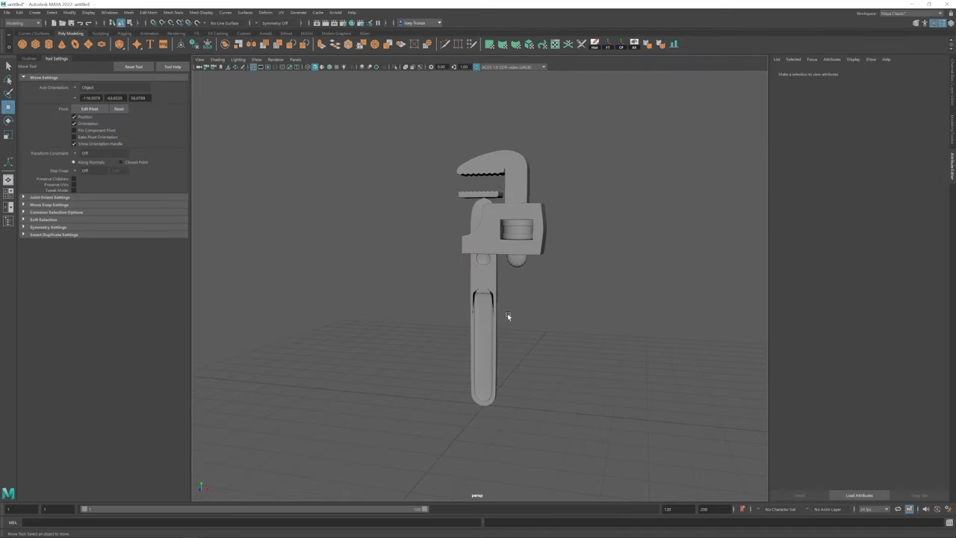
scroll(520, 236, "up", 4)
right_click_drag(520, 237, 433, 133)
right_click_drag(448, 181, 372, 74, "shift")
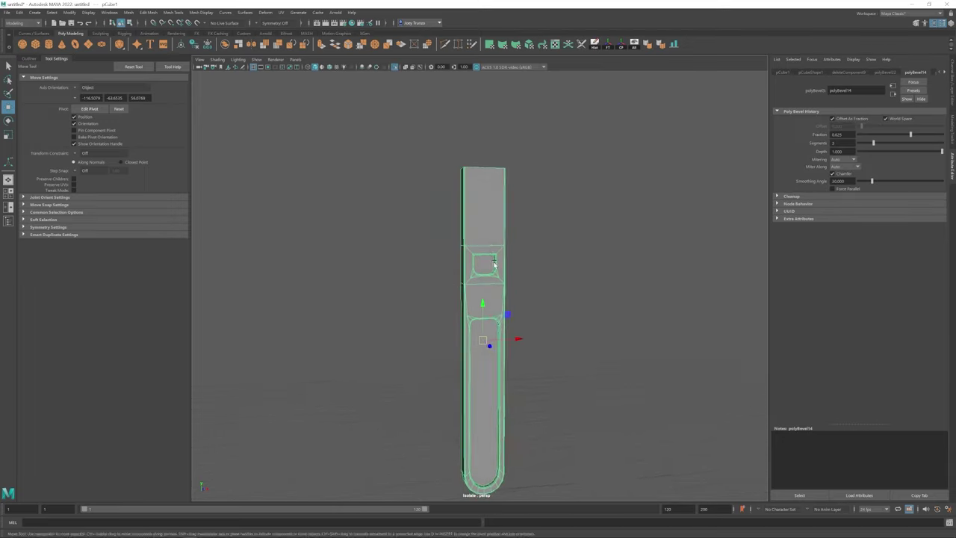
scroll(493, 263, "up", 5)
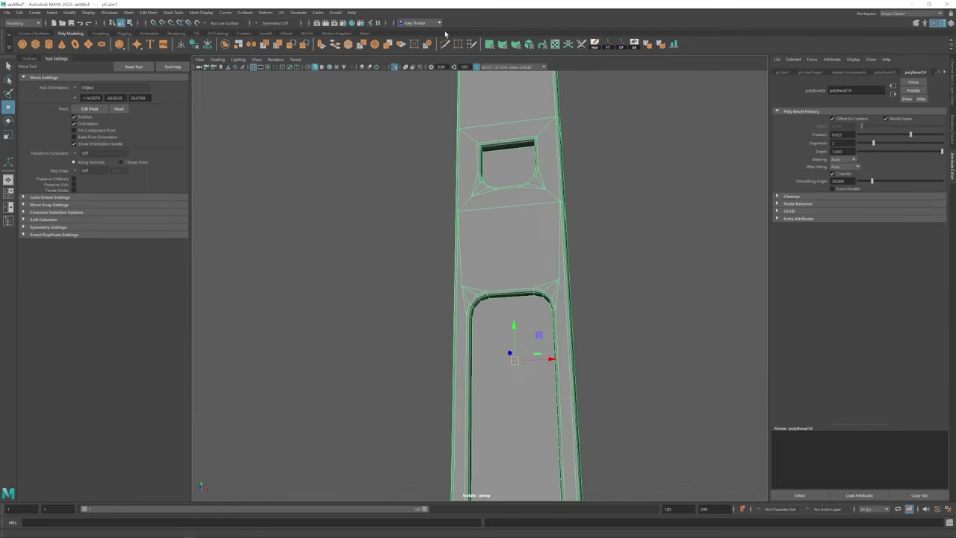
Activate Multi-Cut and orbit around the handle's left side
left_click(445, 43)
left_click_drag(508, 321, 527, 325, "alt")
left_click_drag(507, 343, 446, 277, "alt")
scroll(447, 277, "down", 5)
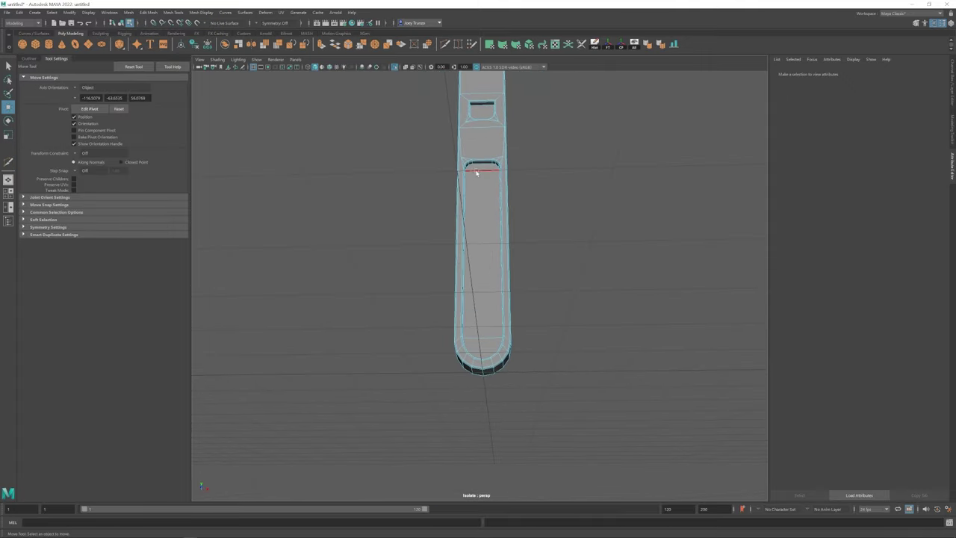
key("ctrl+z")
right_click_drag(482, 284, 491, 318, "shift")
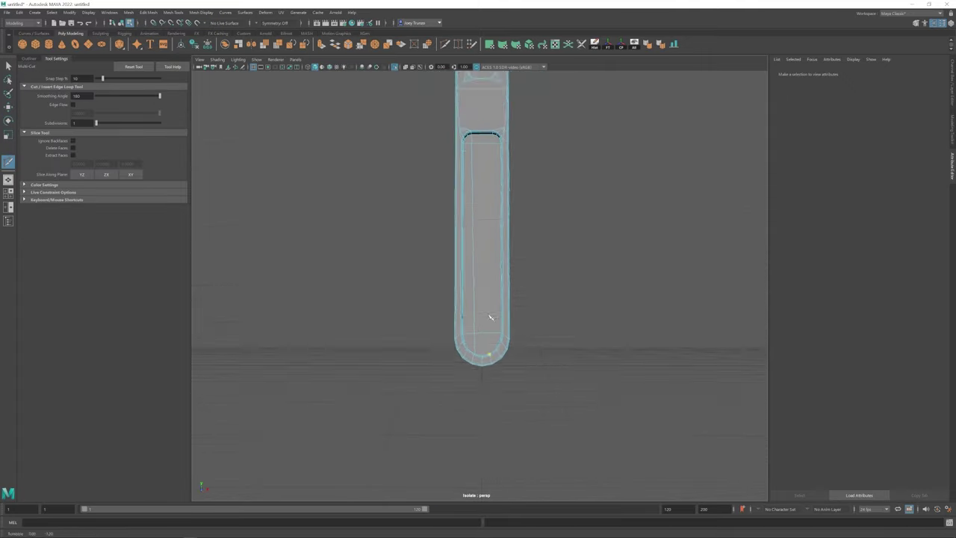
mouse_move(490, 317)
left_mouse_down("alt")
mouse_move(499, 234)
mouse_move(486, 207)
mouse_move(500, 199)
mouse_move(478, 308)
left_mouse_up("alt")
Bevel the top edge loop of the handle's long slot
key("w")
scroll(442, 233, "up", 5)
scroll(442, 233, "up", 1)
double_click(462, 167)
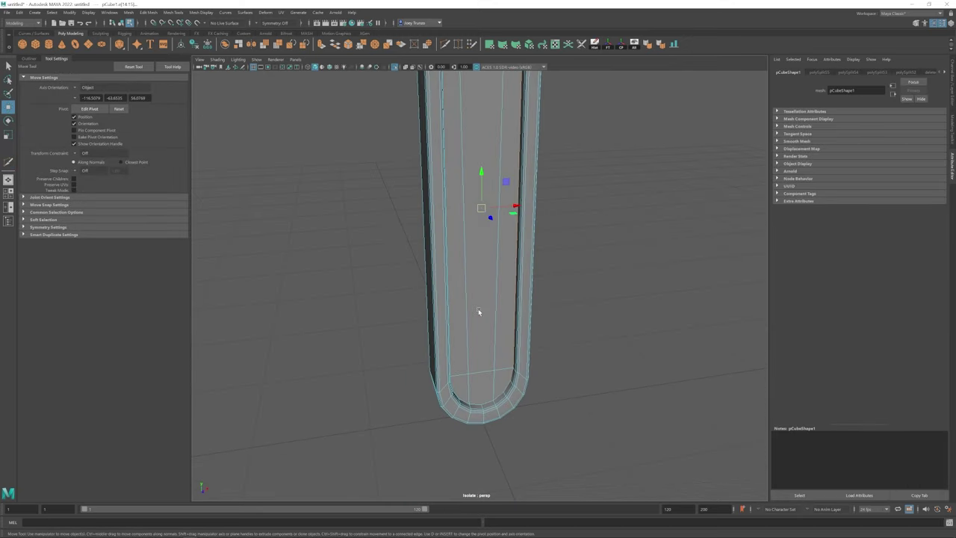
left_click_drag(500, 394, 512, 413, "alt")
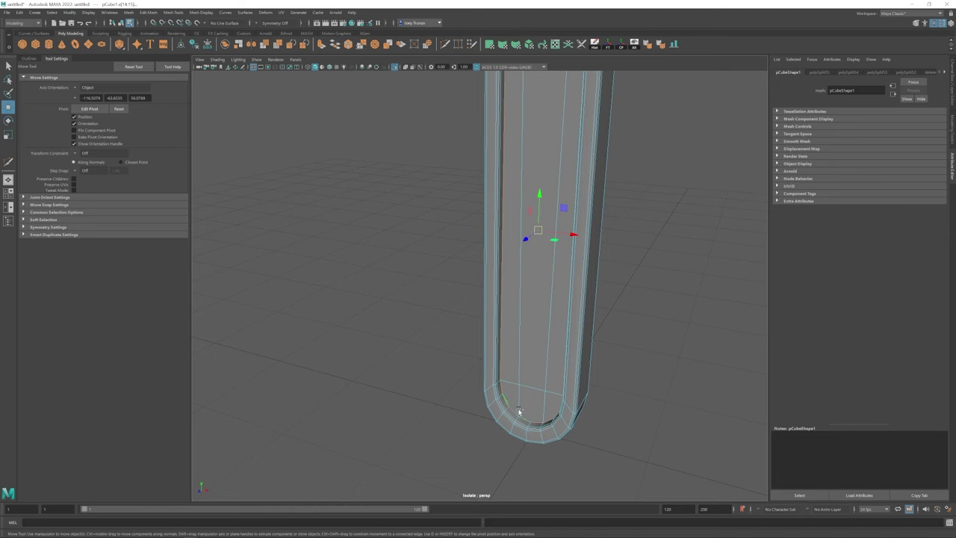
key("ctrl+b")
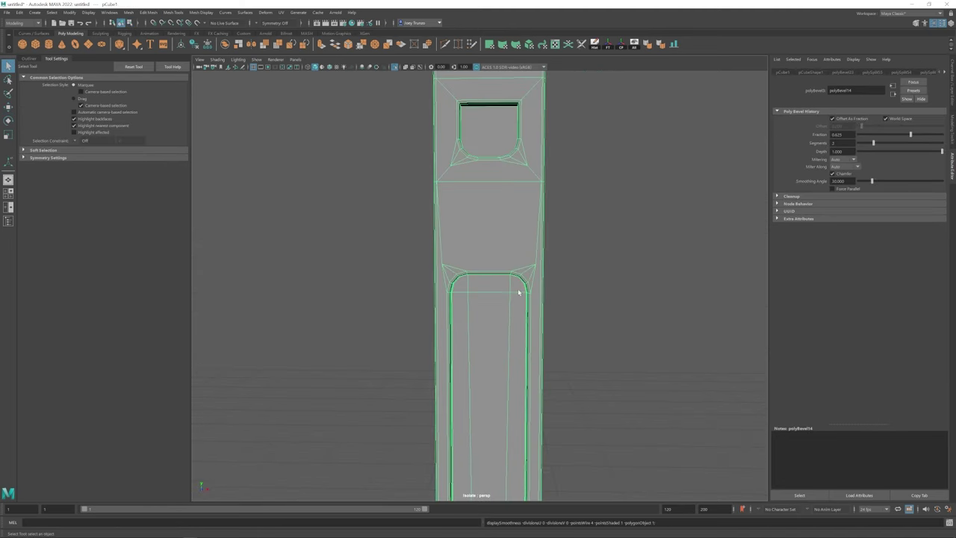
Cut a new edge connecting the slot to the small window above
middle_click_drag(519, 292, 506, 245, "alt")
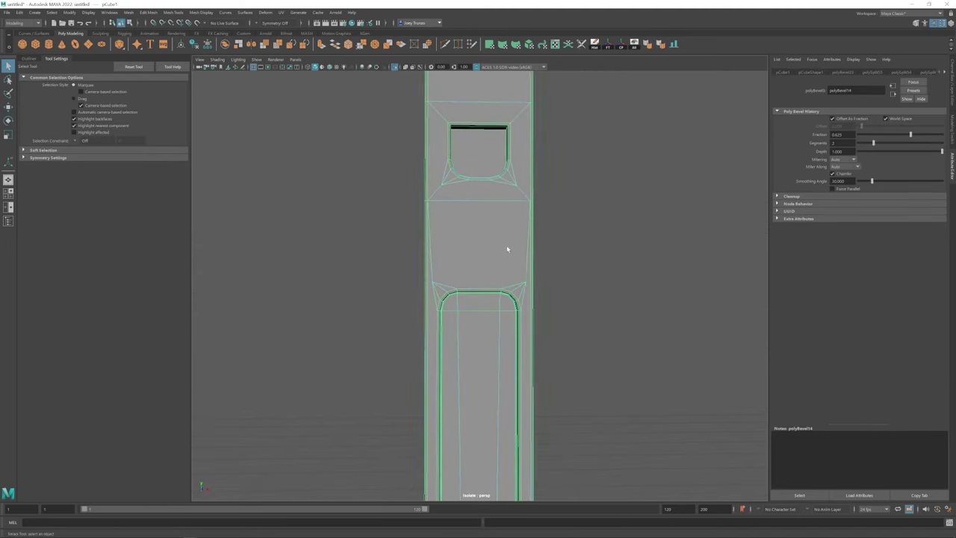
key("w")
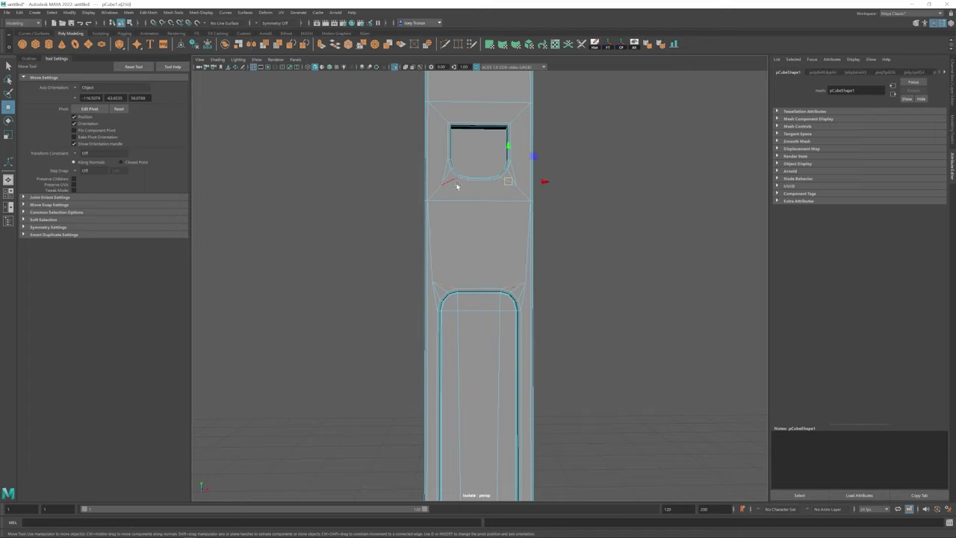
left_click(517, 187)
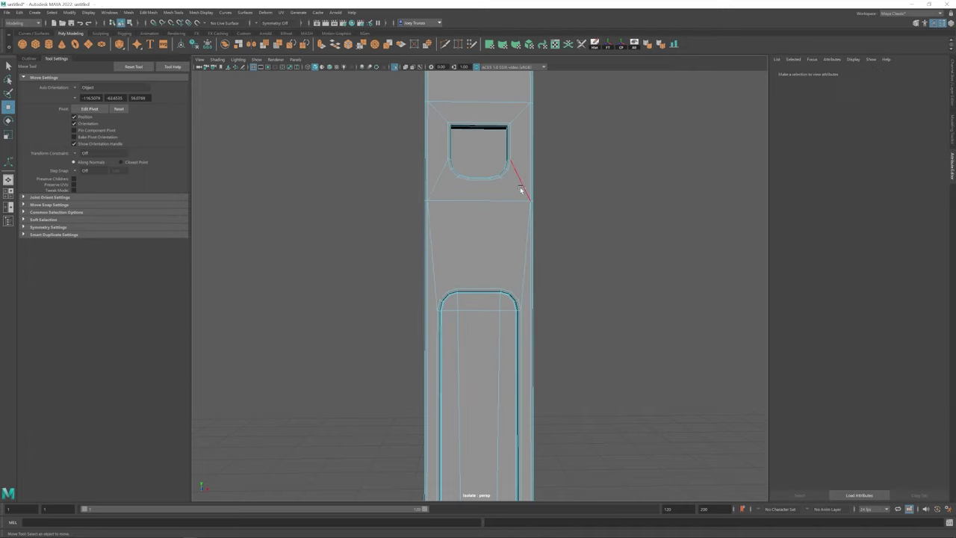
left_click(518, 92)
right_click_drag(518, 92, 443, 318, "shift")
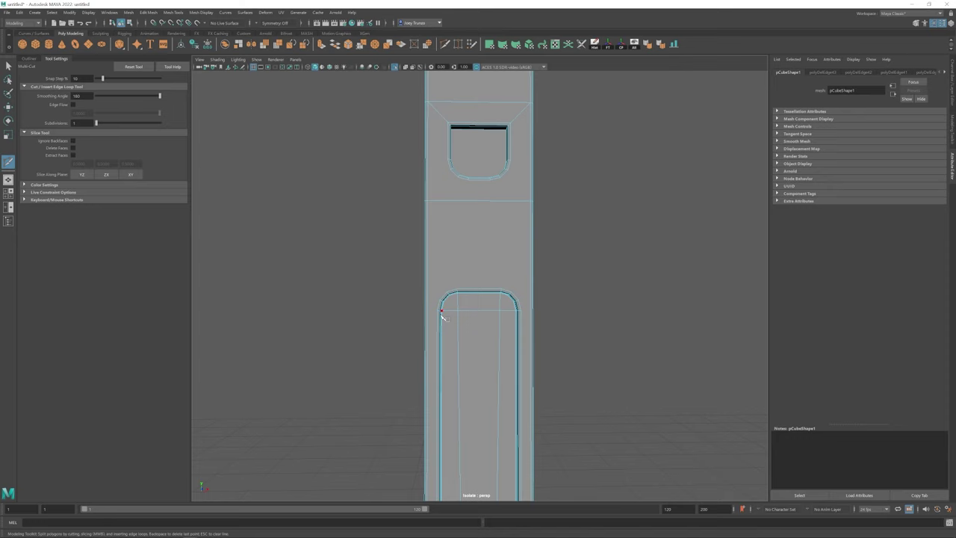
left_click(472, 181)
key("Return")
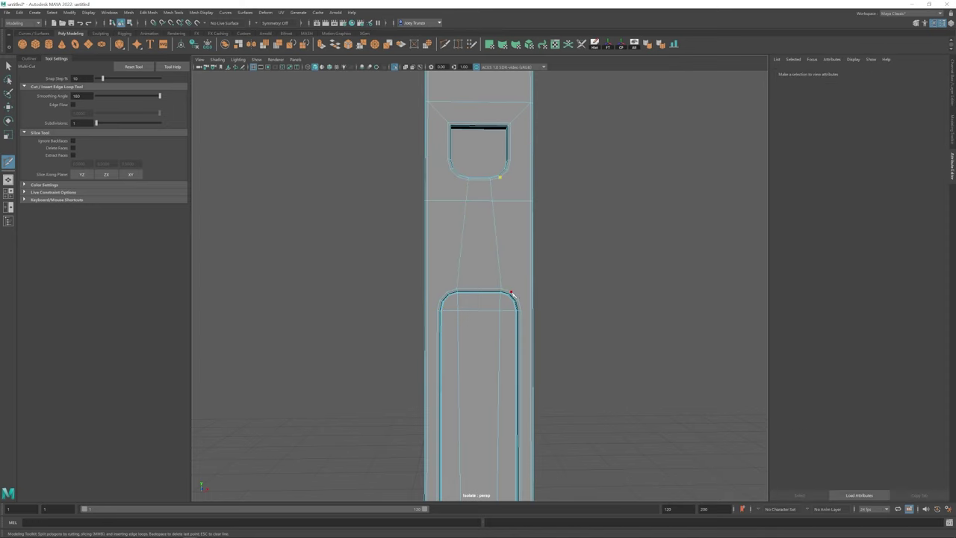
Preview the handle as a smoothed mesh and select the column
left_click_drag(446, 299, 441, 321, "alt")
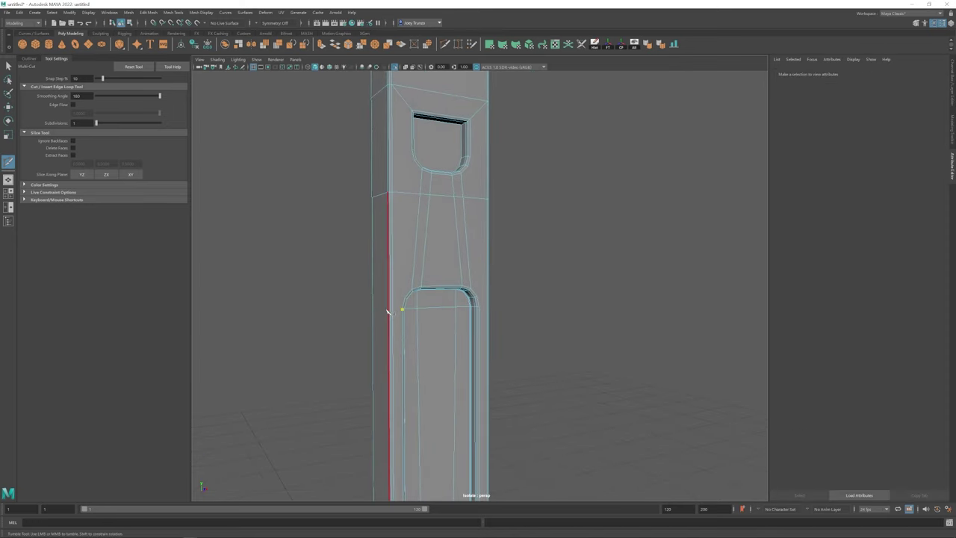
middle_click_drag(388, 311, 478, 296, "alt")
left_click_drag(492, 293, 467, 224, "alt")
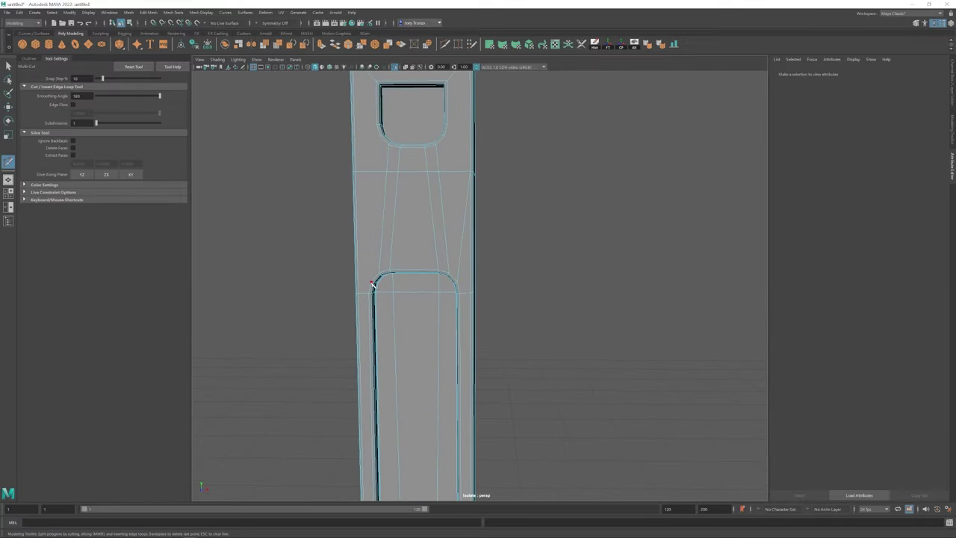
mouse_move(372, 284)
left_mouse_down("alt")
mouse_move(410, 220)
mouse_move(387, 280)
left_mouse_up("alt")
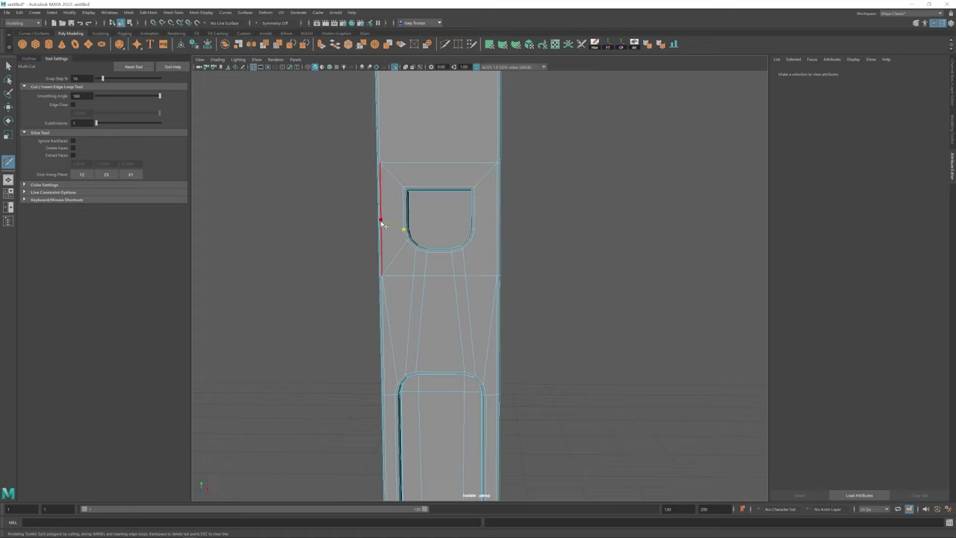
key("w")
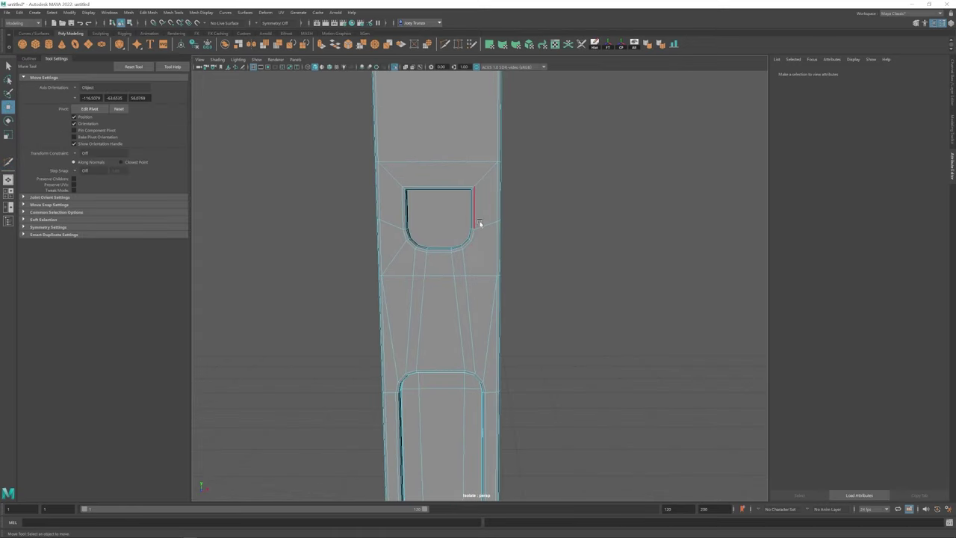
left_click_drag(480, 223, 486, 235, "alt")
key("3")
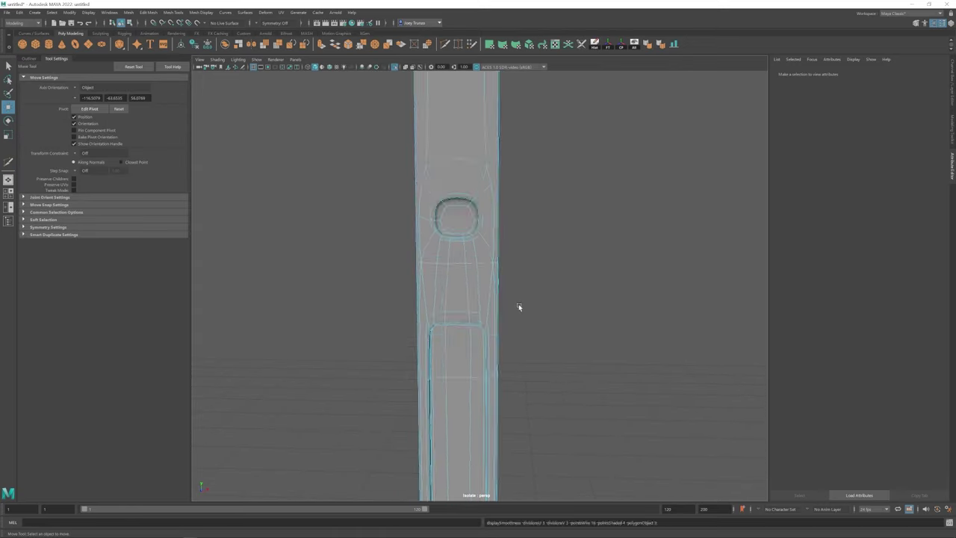
scroll(519, 306, "down", 5)
left_click_drag(570, 344, 625, 314, "alt")
left_click(459, 261)
Try the Insert Edge Loop and Multi-Cut tools, then return to the Move tool
left_click(173, 12)
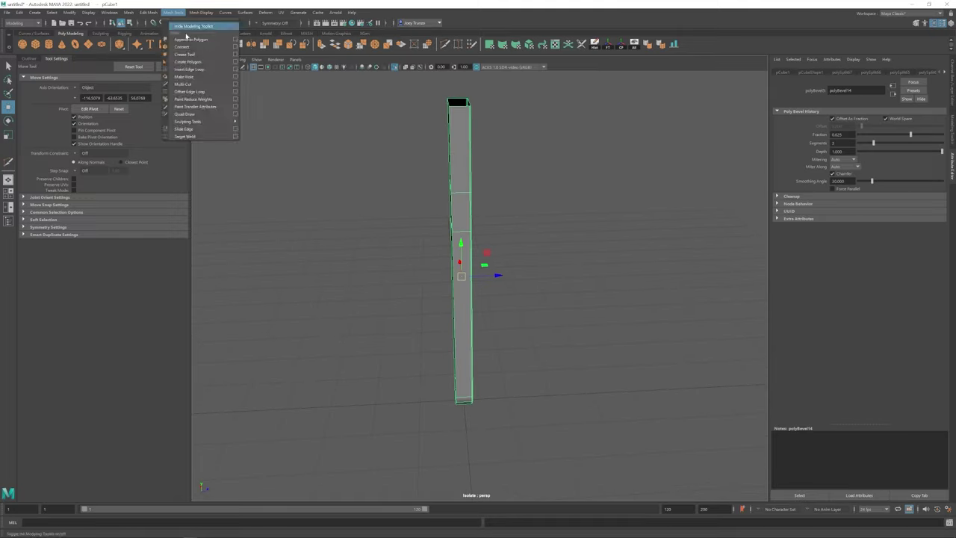
left_click(189, 69)
key("w")
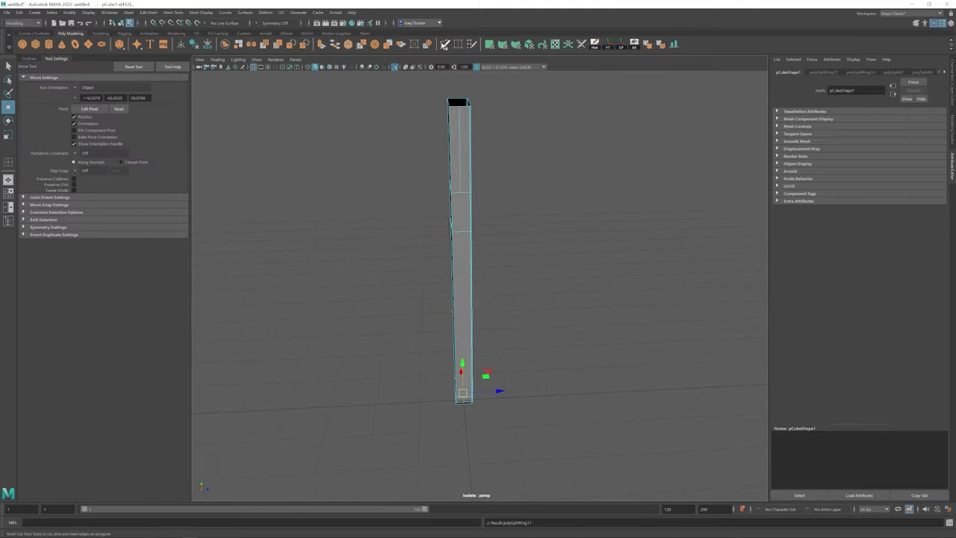
left_click(478, 396)
left_click_drag(477, 396, 502, 203, "alt")
key("ctrl+shift+x")
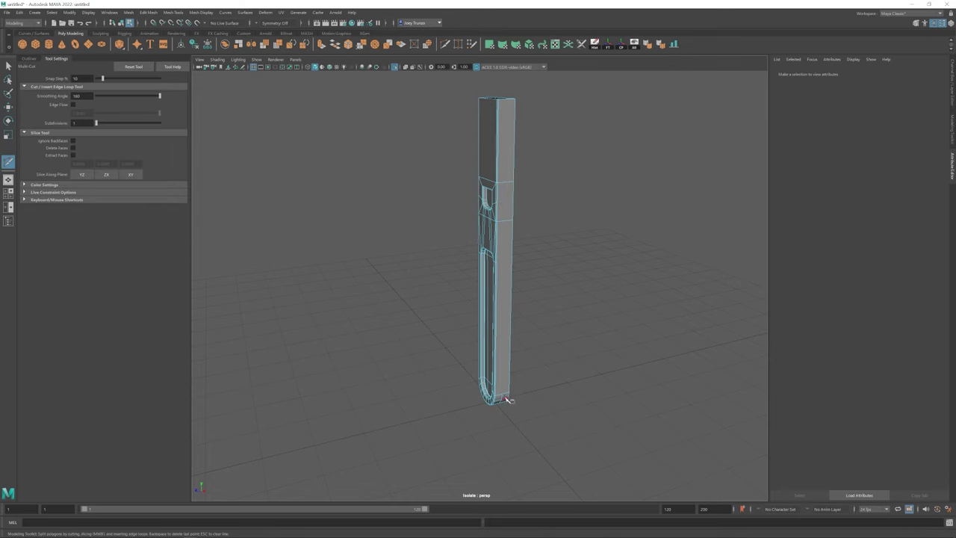
key("w")
right_click_drag(510, 207, 502, 234)
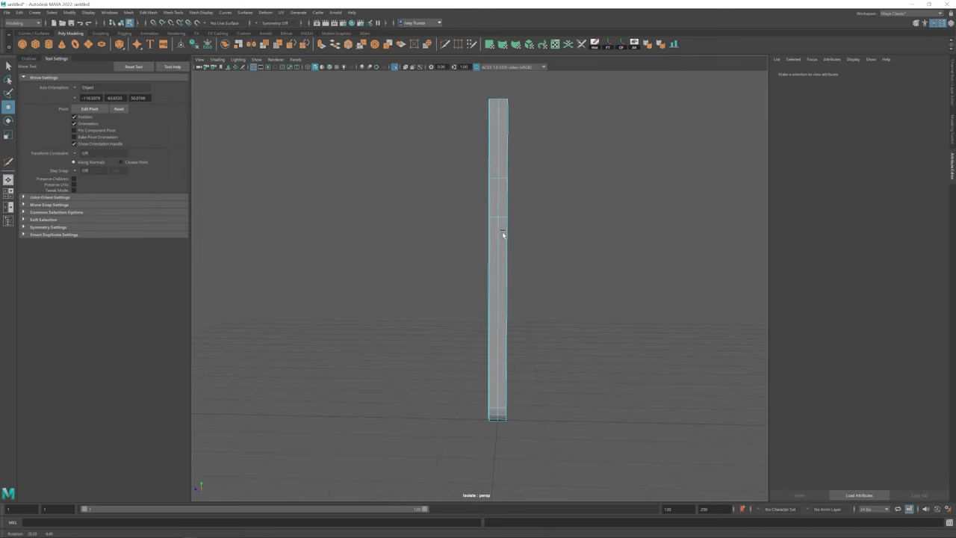
Select the column and its right vertical edge loop
left_click_drag(503, 453, 507, 456)
left_click(536, 256)
left_click(502, 273)
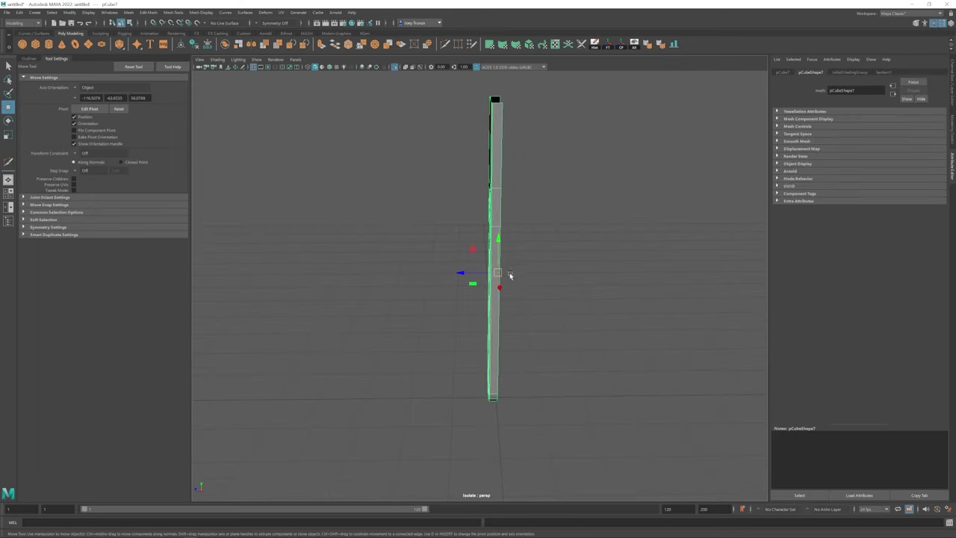
key("e")
mouse_move(507, 273)
left_mouse_down("alt")
mouse_move(495, 286)
mouse_move(523, 277)
mouse_move(515, 268)
left_mouse_up("alt")
key("w")
left_click(566, 224)
double_click(509, 224)
key("F8")
Combine the column pieces into one mesh and bridge the open edges
left_click(129, 12)
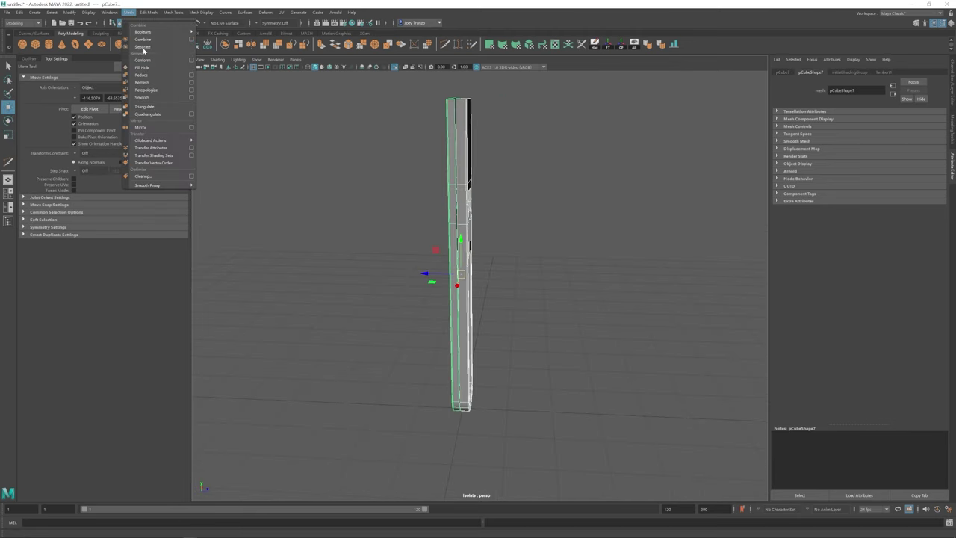
left_click(142, 32)
left_click_drag(453, 134, 464, 224, "alt")
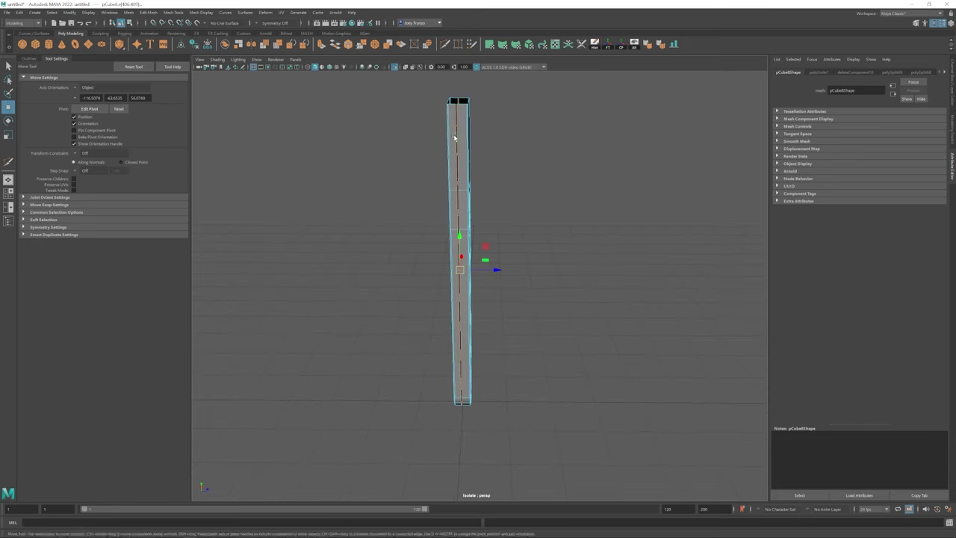
left_click(148, 12)
left_click(160, 43)
Frame the column and select the edge at the top of the opening
key("w")
left_click(523, 298)
left_click_drag(523, 299, 549, 339, "alt")
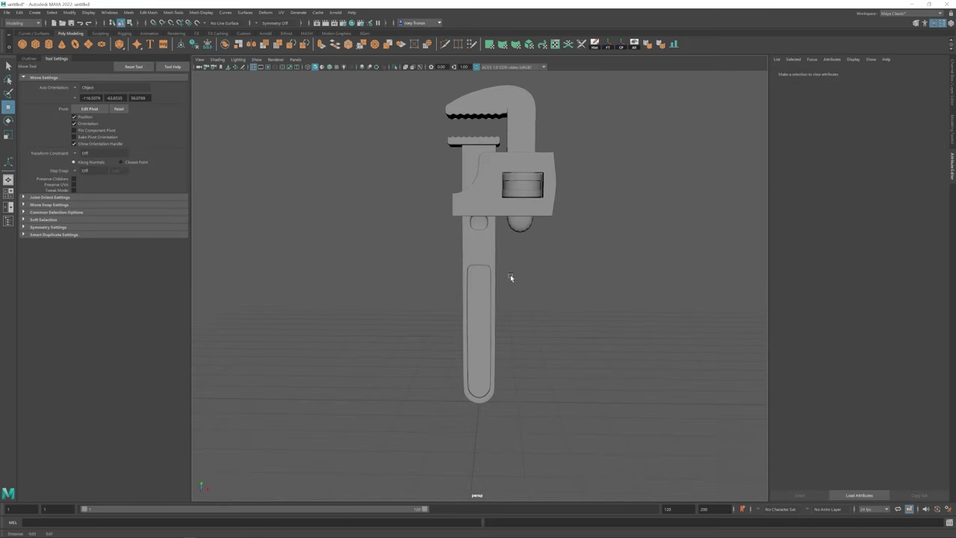
key("f")
scroll(580, 331, "up", 3)
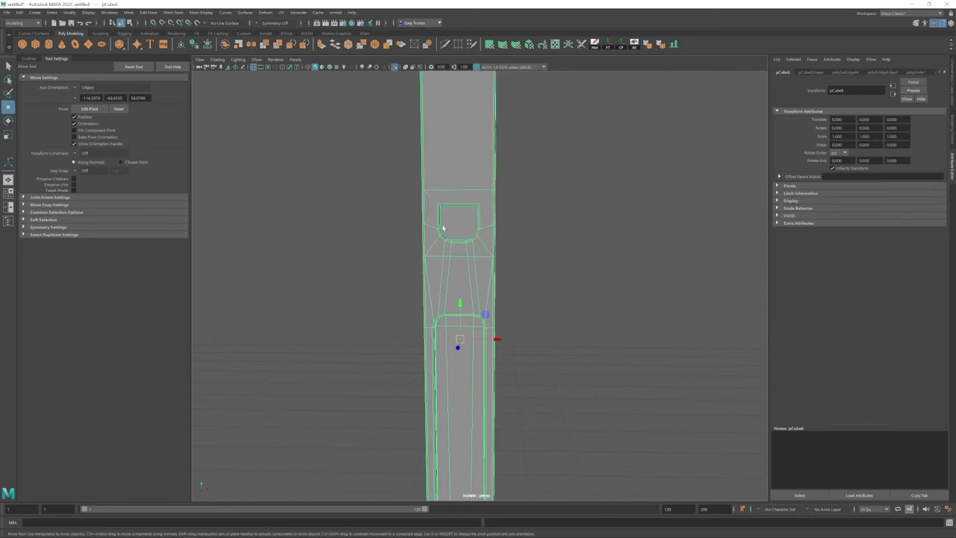
left_click(480, 217)
middle_click_drag(480, 217, 498, 249, "alt")
Bevel the opening's top edge, adjusting width and segments
left_click(148, 12)
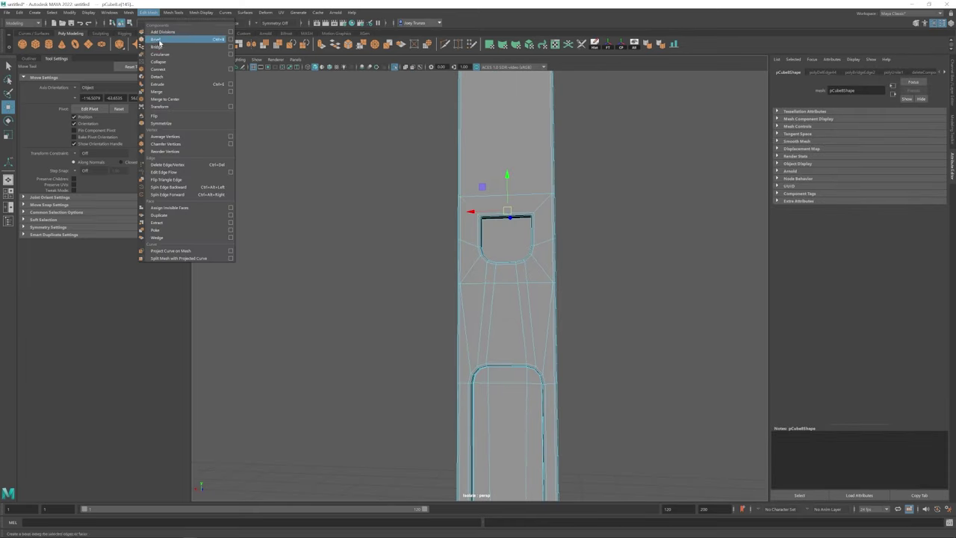
left_click(129, 12)
left_click(161, 36)
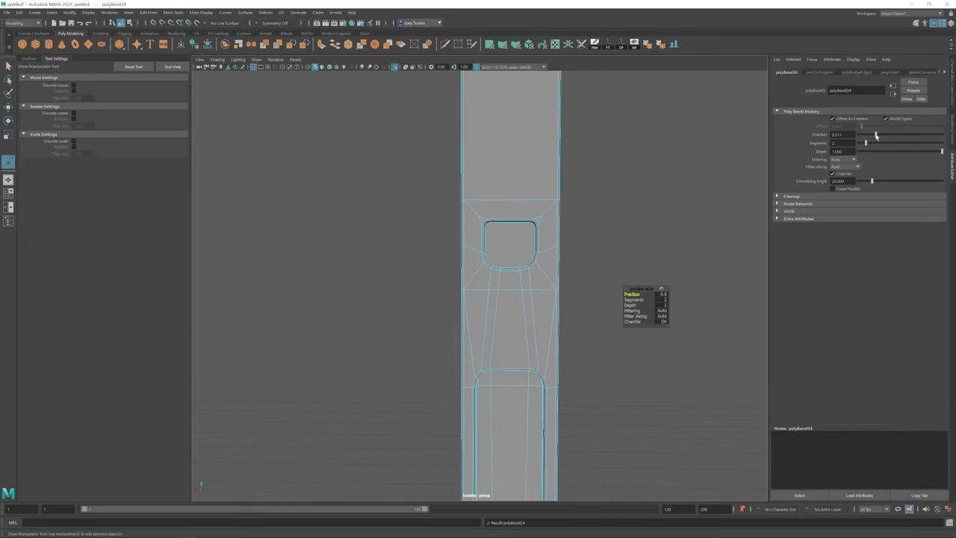
key("w")
left_click(608, 160)
scroll(465, 288, "down", 5)
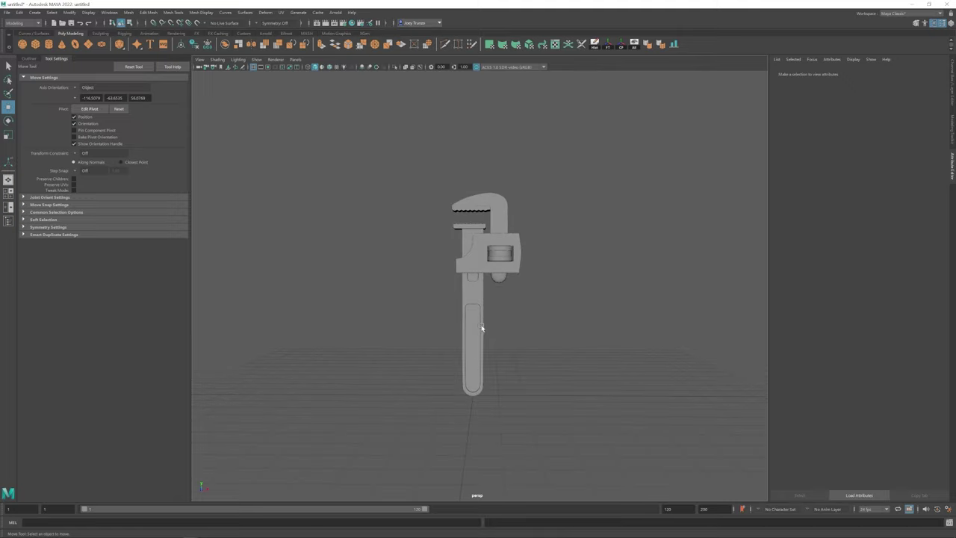
left_click_drag(513, 330, 480, 320, "alt")
scroll(489, 247, "up", 5)
left_click(489, 207)
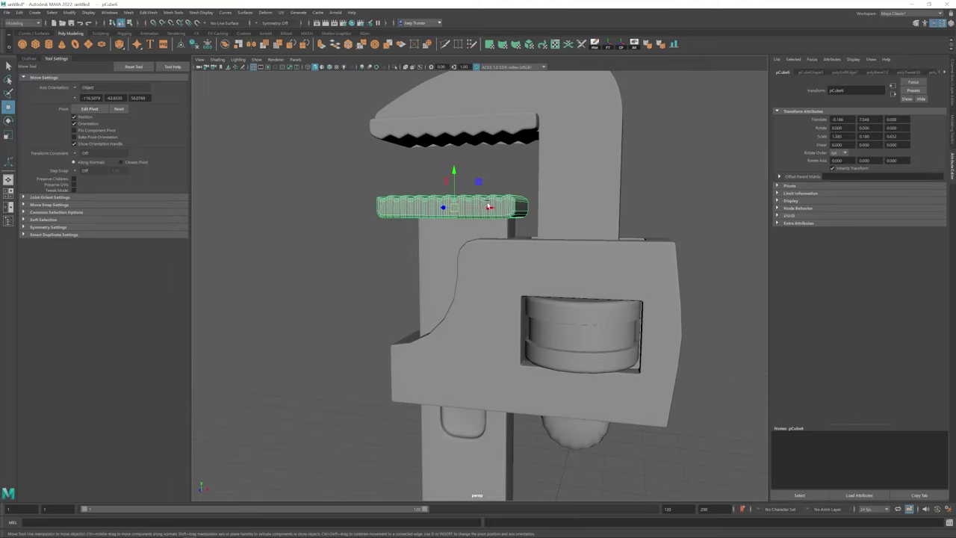
right_click_drag(489, 206, 452, 219)
left_click_drag(299, 145, 556, 203)
left_click_drag(556, 203, 522, 224, "alt")
key("F8")
scroll(510, 275, "down", 5)
scroll(527, 207, "up", 6)
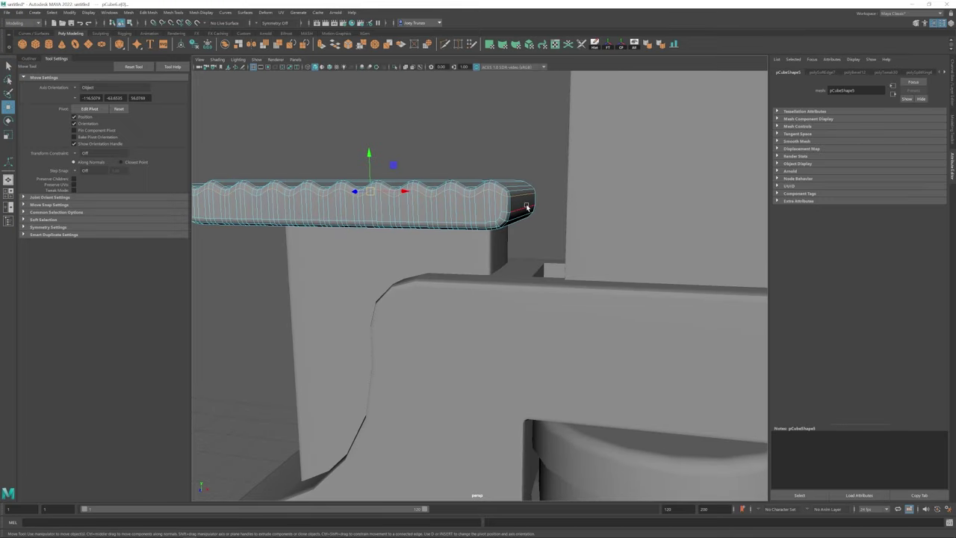
mouse_move(525, 170)
left_mouse_down("alt")
mouse_move(550, 214)
mouse_move(523, 203)
mouse_move(536, 226)
mouse_move(546, 190)
mouse_move(512, 163)
left_mouse_up("alt")
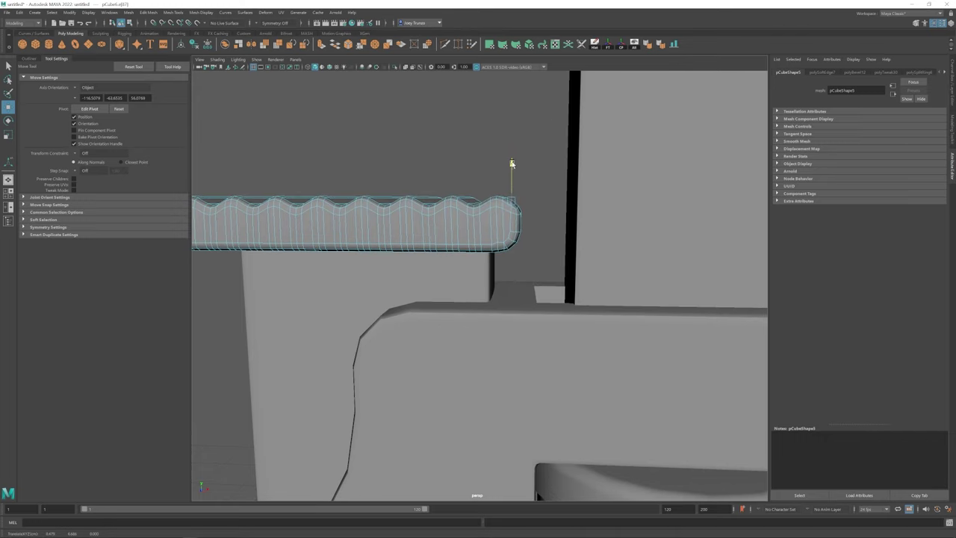
left_click_drag(519, 207, 516, 185, "alt")
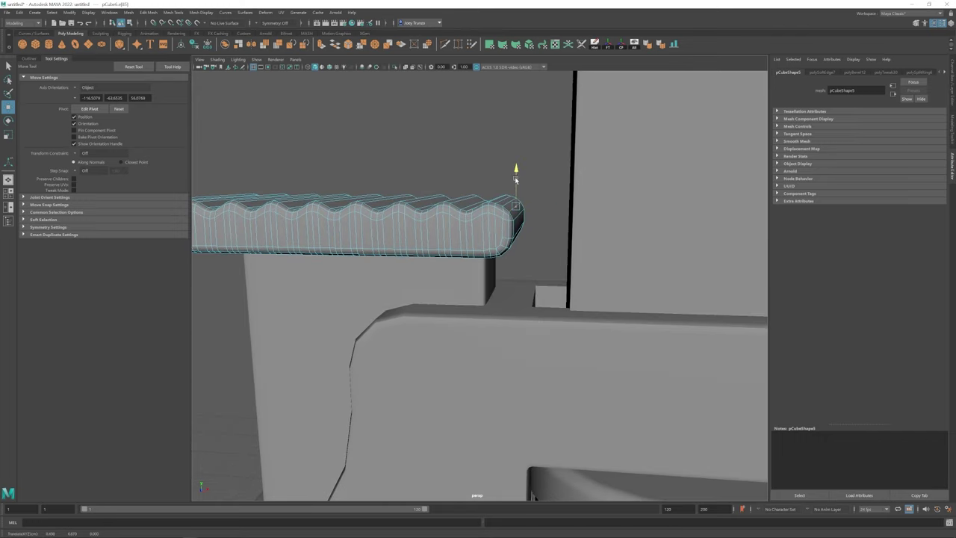
left_click(515, 176)
key("f")
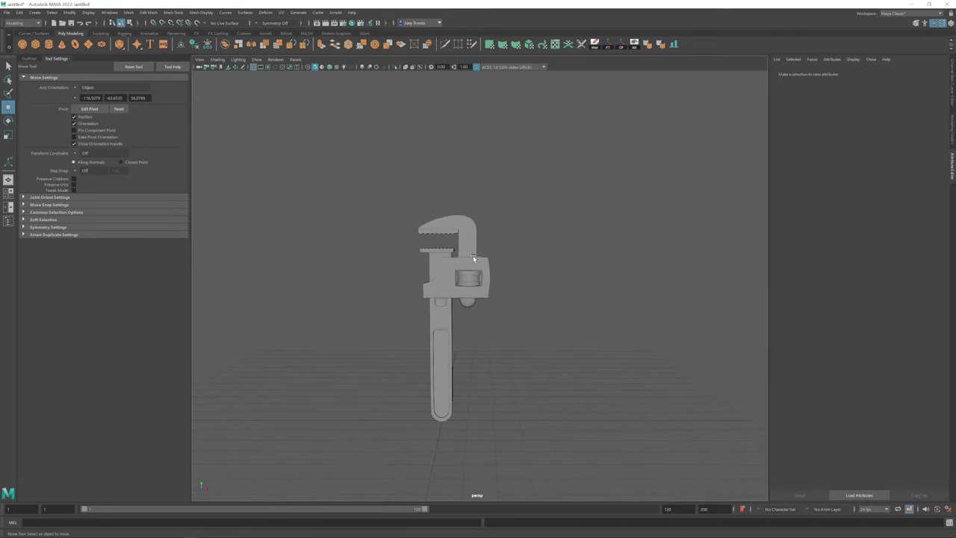
Bevel the cylinder edge under the jaw housing with Fraction 1.0
left_click(473, 258)
key("f")
left_click_drag(493, 314, 459, 198, "alt")
scroll(422, 314, "up", 3)
left_click(445, 315)
left_click(436, 362)
key("ctrl+b")
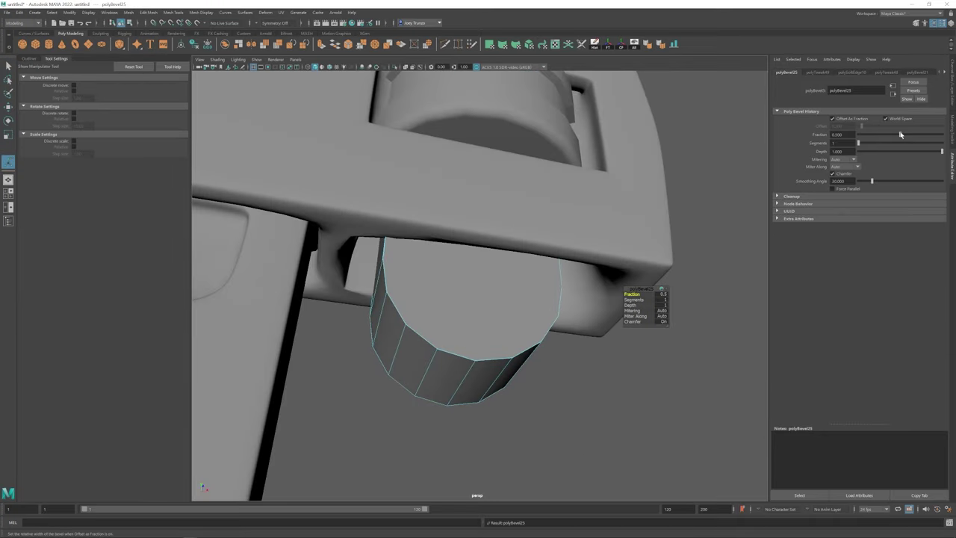
left_click_drag(900, 135, 942, 134)
left_click_drag(478, 299, 549, 315, "alt")
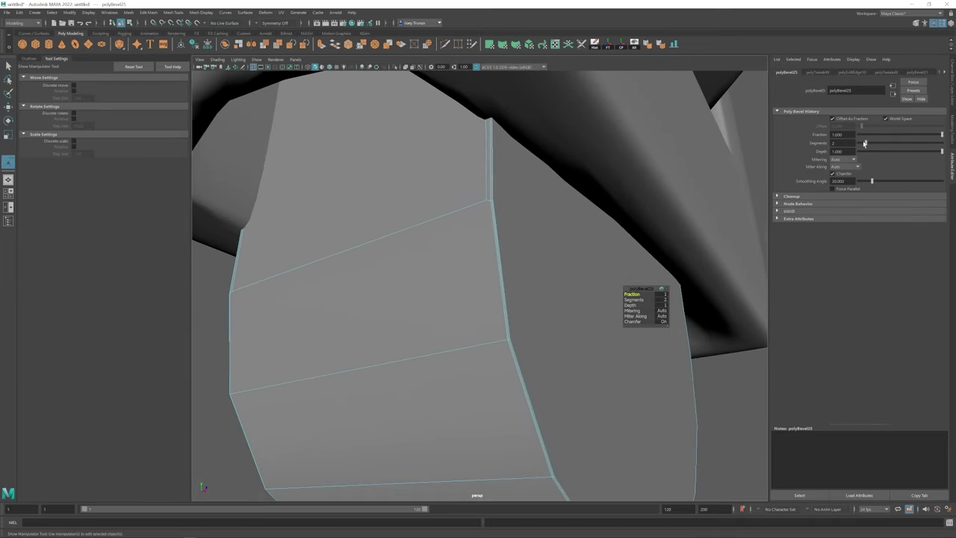
Activate Multi-Cut and orbit around the bevelled cylinder from several angles
left_click_drag(596, 210, 431, 234, "alt")
key("ctrl+shift+x")
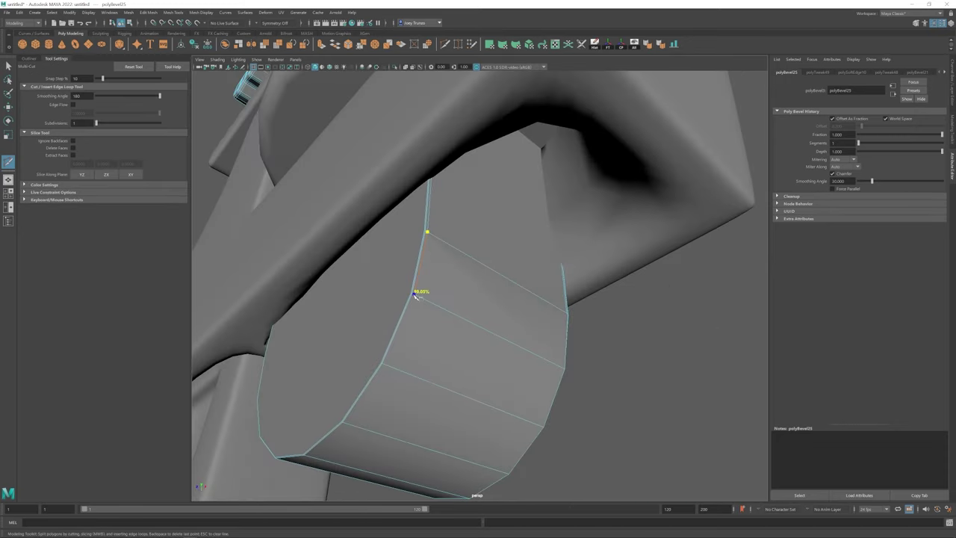
left_click_drag(385, 364, 480, 275, "alt")
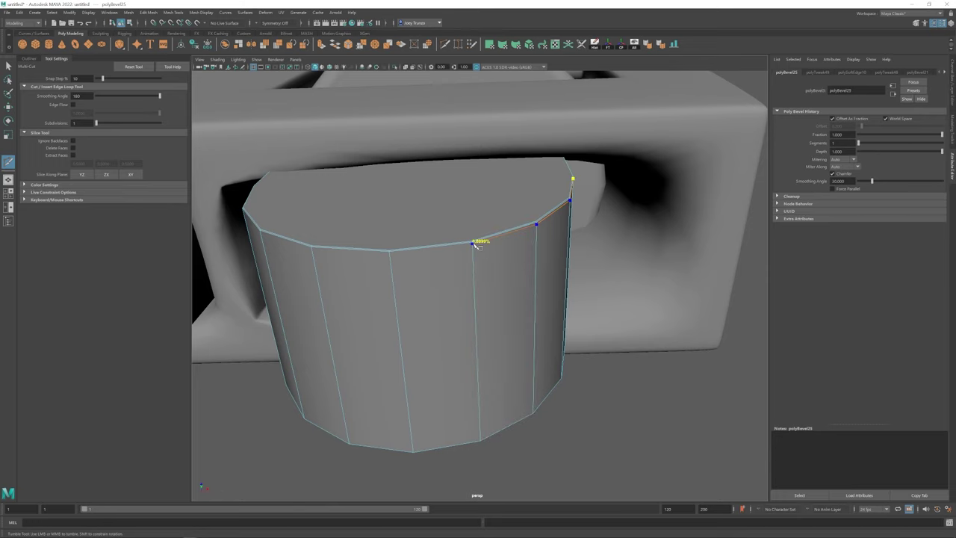
middle_click_drag(390, 258, 494, 302, "alt")
left_click_drag(492, 295, 513, 290, "alt")
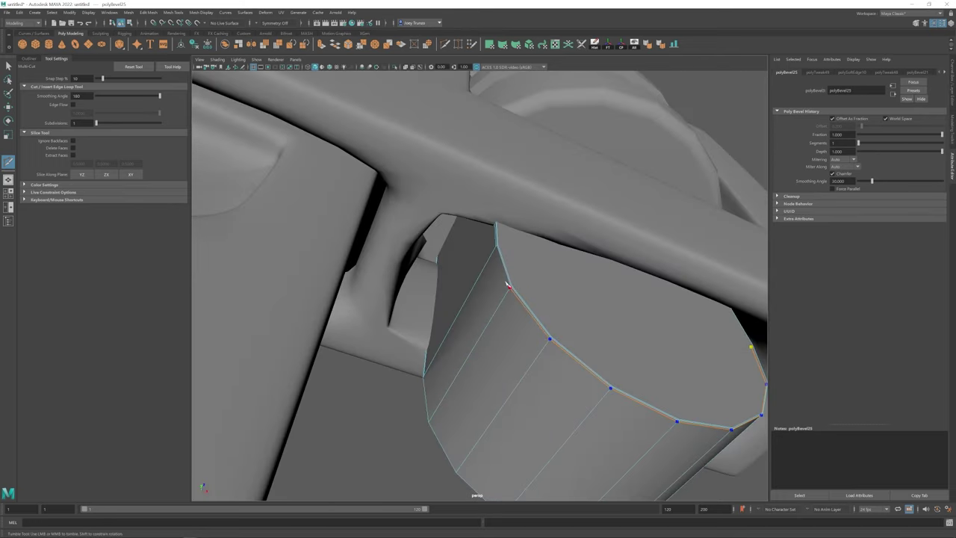
left_click_drag(495, 247, 429, 207, "alt")
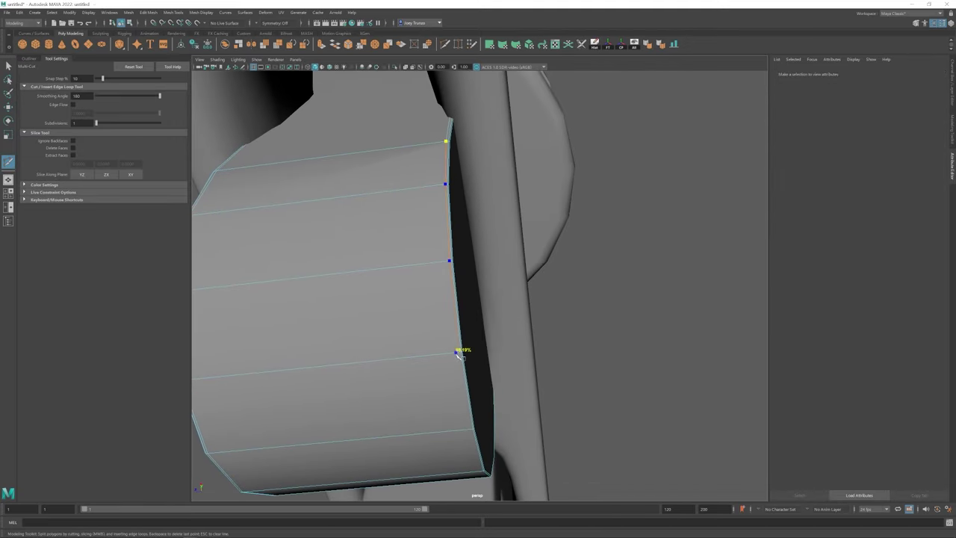
left_click_drag(462, 359, 326, 192, "alt")
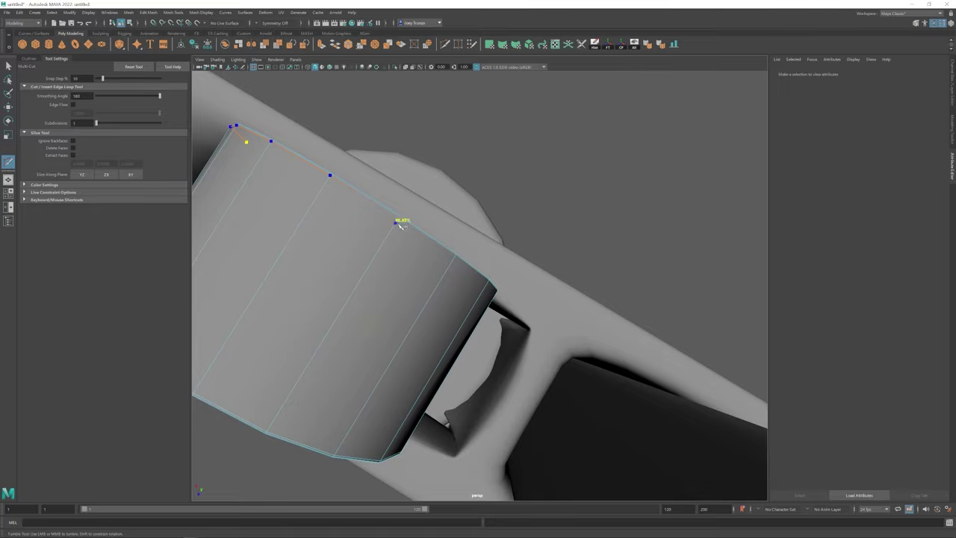
View the cylinder from the opposite side, select pCube5, and reframe the wrench
left_click_drag(452, 273, 458, 231, "alt")
scroll(452, 250, "down", 2)
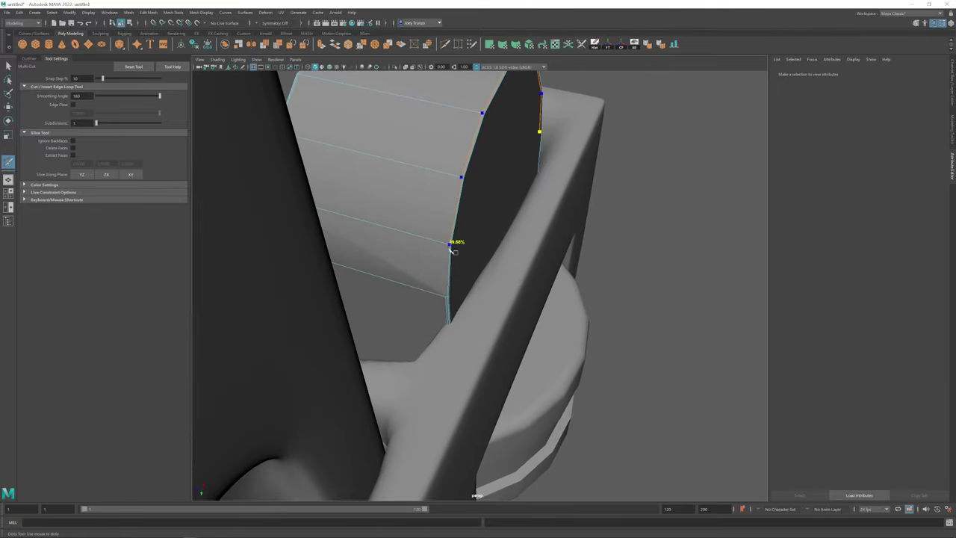
left_click_drag(445, 298, 466, 286, "alt")
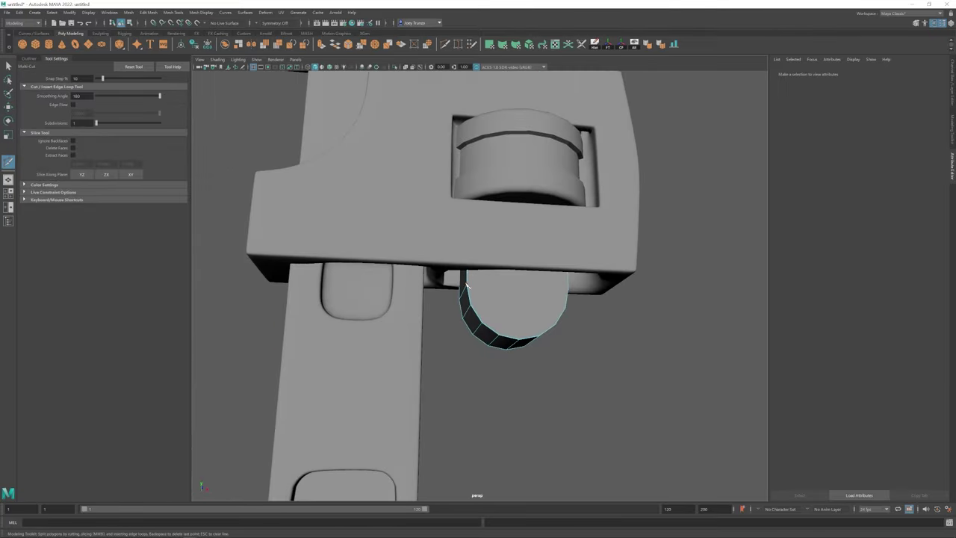
left_click_drag(569, 291, 502, 304, "alt")
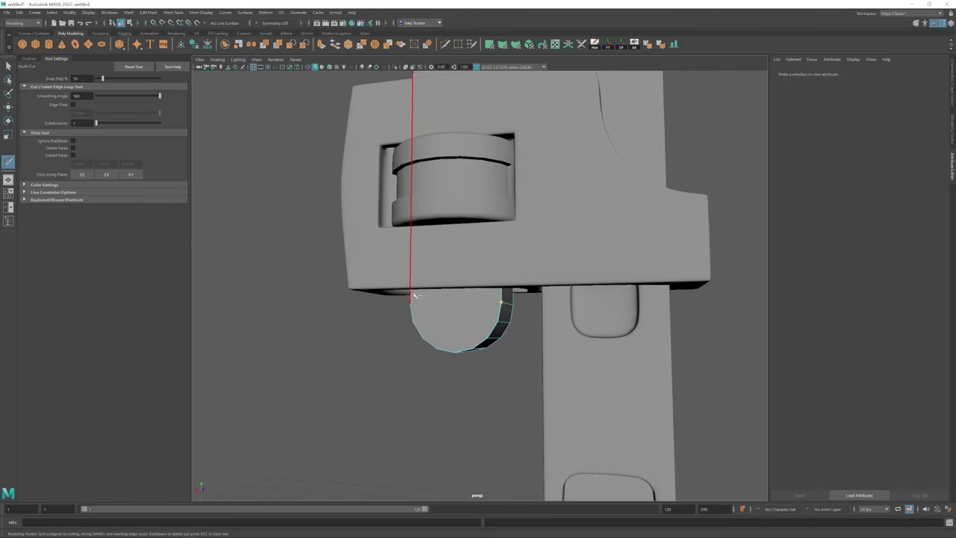
left_click_drag(430, 307, 495, 290, "alt")
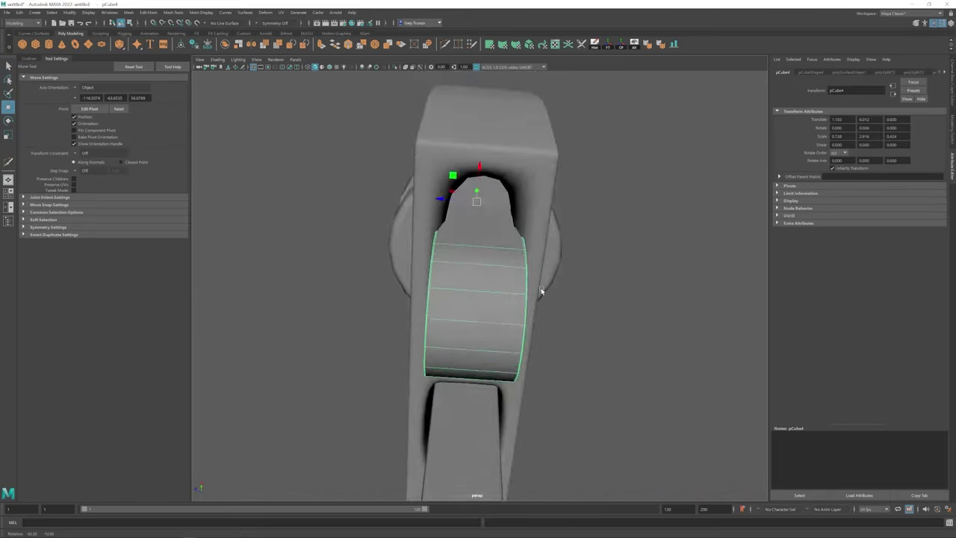
left_click_drag(544, 288, 498, 213, "alt")
right_click_drag(500, 260, 559, 348, "alt")
middle_click_drag(560, 348, 480, 296, "alt")
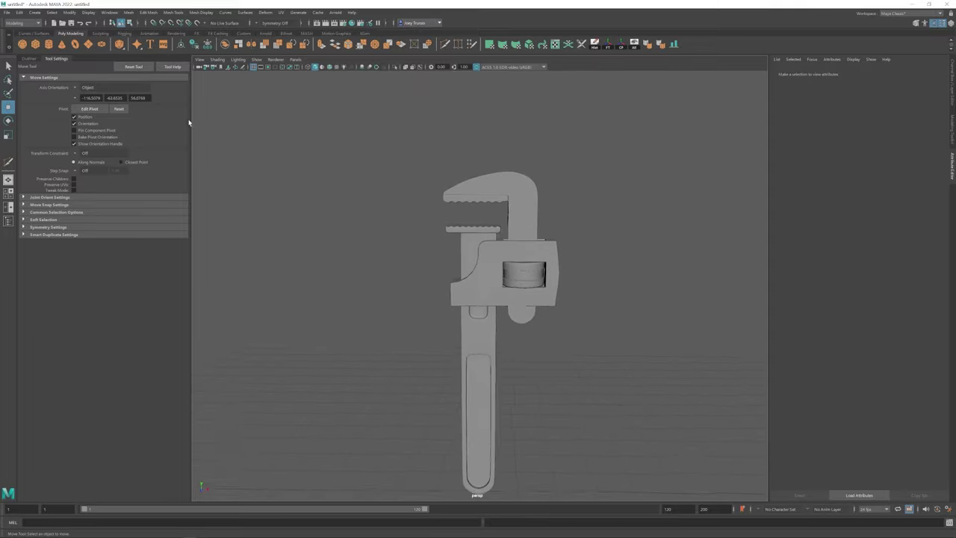
Add a polygon sphere and scale it flat into a thin disc
left_click(22, 45)
left_click_drag(478, 299, 419, 346, "alt")
key("e")
left_click(418, 346)
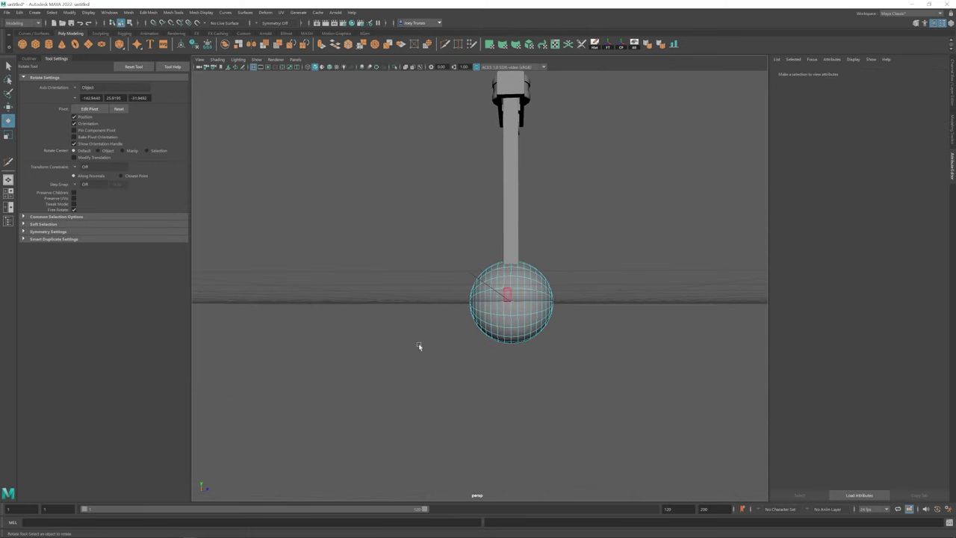
left_click_drag(508, 217, 510, 219)
key("r")
left_click_drag(582, 288, 519, 141)
Position the flattened sphere on the jaw housing's face as a round stud
key("w")
key("f")
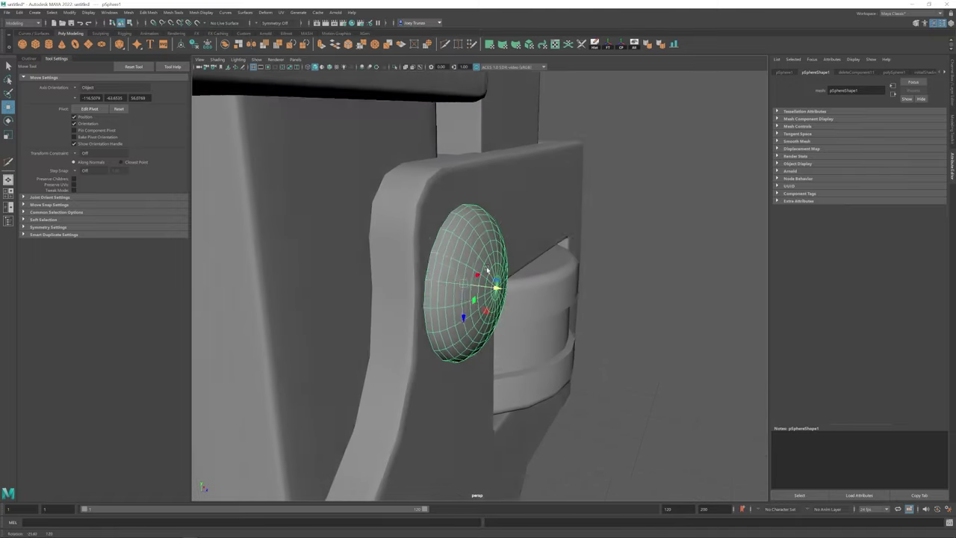
left_click_drag(504, 291, 449, 284, "alt")
scroll(449, 285, "down", 3)
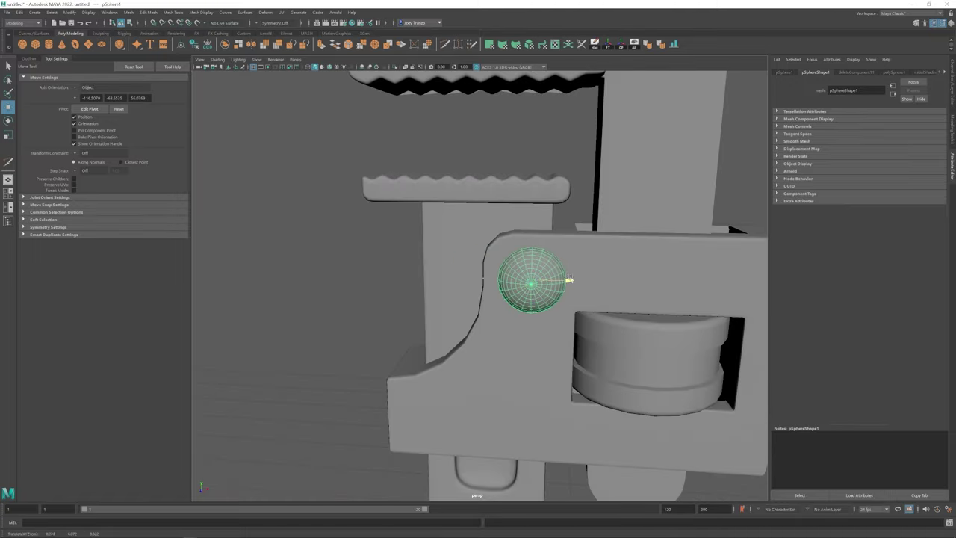
key("r")
left_click_drag(526, 278, 572, 336, "alt")
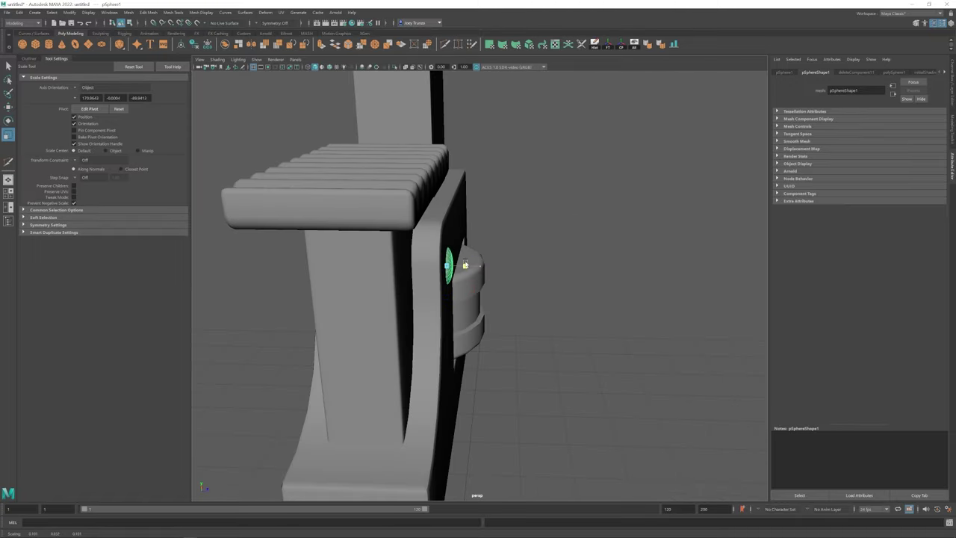
key("w")
left_click_drag(452, 270, 478, 295, "alt")
Deselect and zoom out to check the rivet against the full wrench
scroll(478, 295, "down", 6)
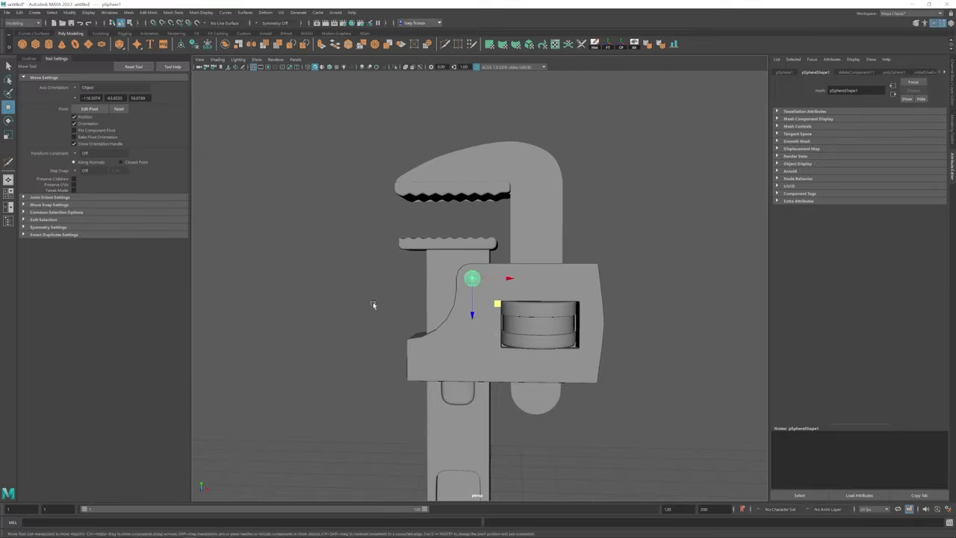
left_click(372, 302)
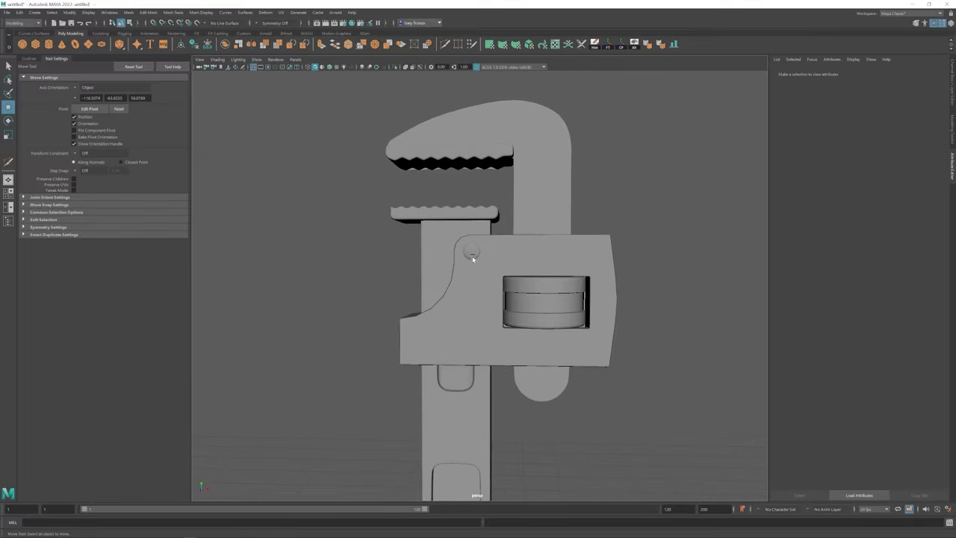
left_click(468, 252)
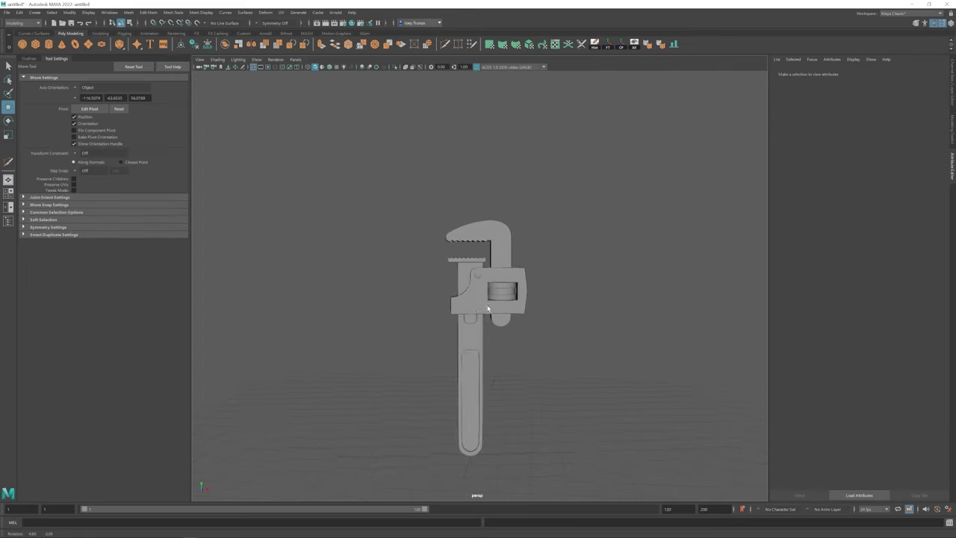
scroll(510, 301, "up", 5)
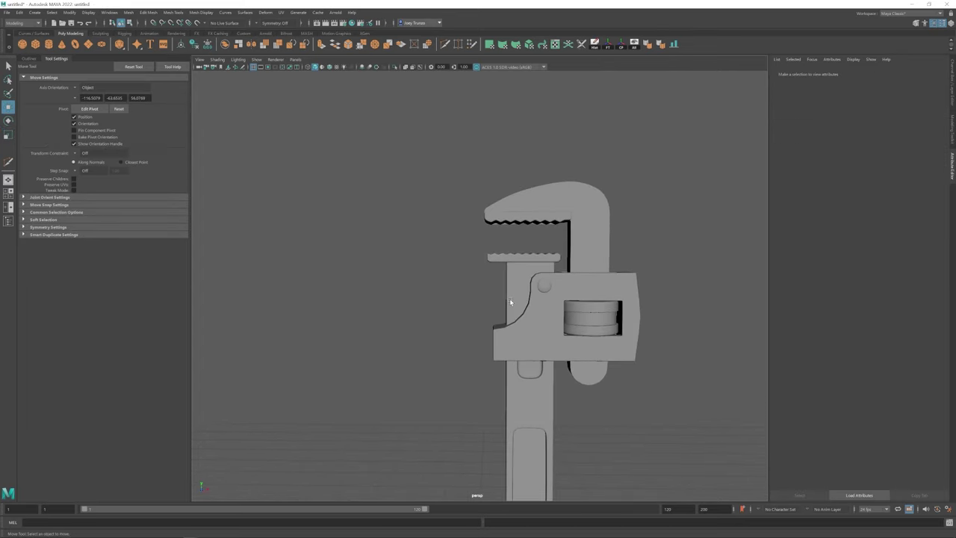
middle_click_drag(510, 302, 510, 142, "alt")
Create a polygon cylinder rotated 90° in X with 8 axis subdivisions, scaled to hole size
scroll(510, 142, "down", 3)
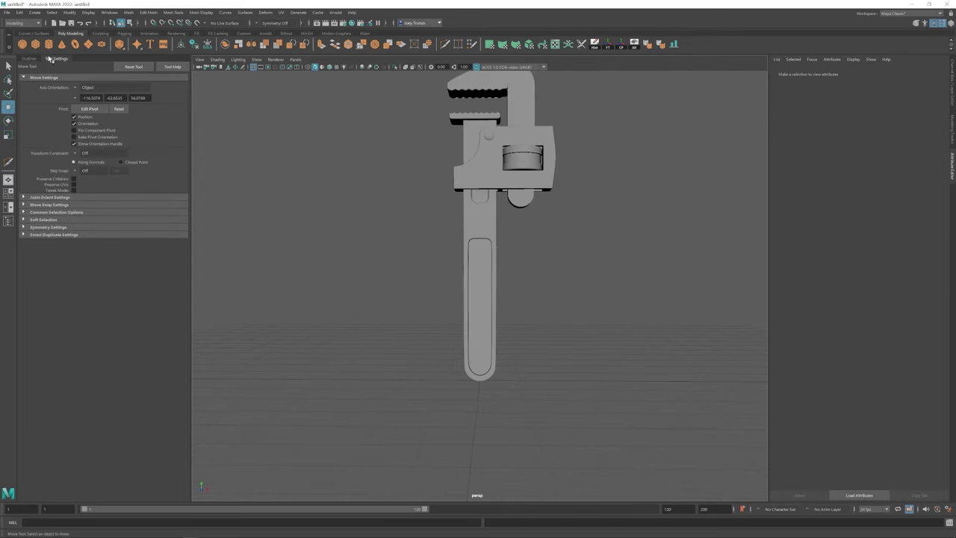
left_click(49, 44)
key("e")
left_click_drag(481, 347, 482, 368)
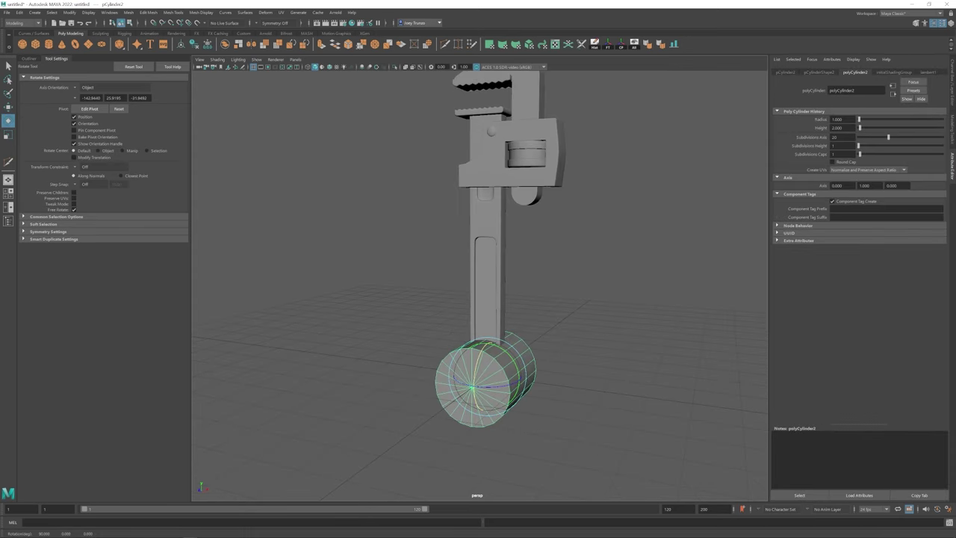
key("Return")
key("r")
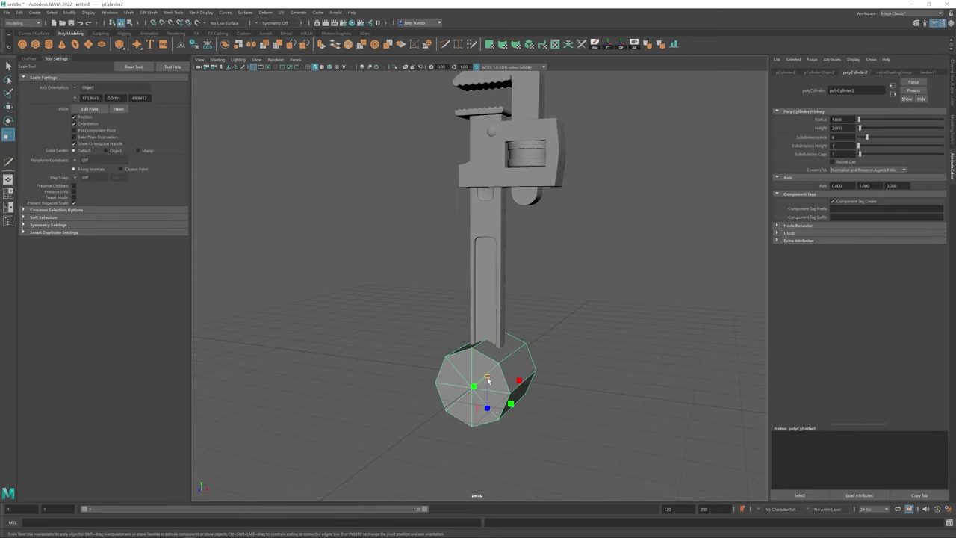
left_click_drag(485, 379, 506, 363)
Place the cylinder at the handle's rounded tip and Boolean-subtract it from the handle
key("w")
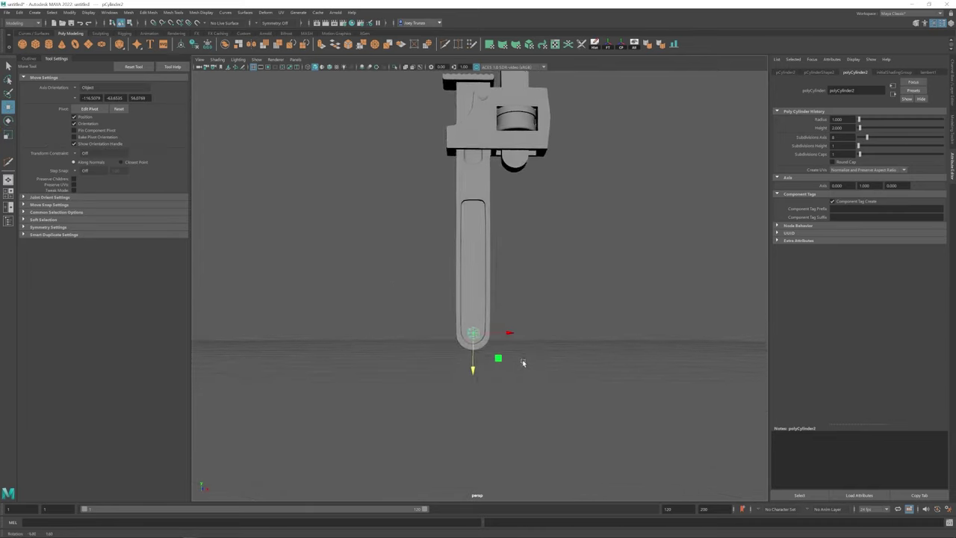
left_click(485, 299)
key("f")
left_click_drag(495, 277, 511, 301, "alt")
key("e")
left_click(500, 294)
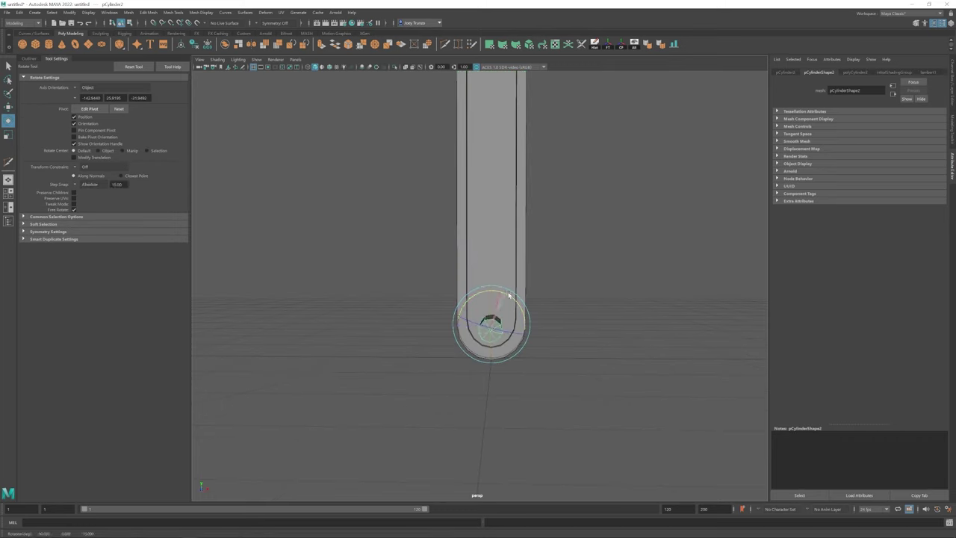
mouse_move(511, 297)
left_mouse_down("alt")
mouse_move(491, 308)
mouse_move(508, 306)
left_mouse_up("alt")
left_click(129, 12)
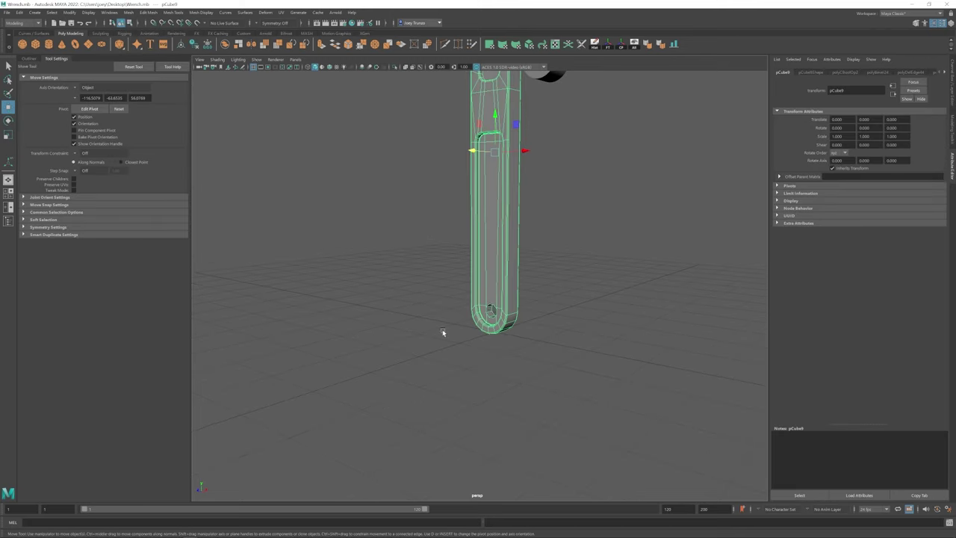
left_click_drag(442, 333, 591, 314, "alt")
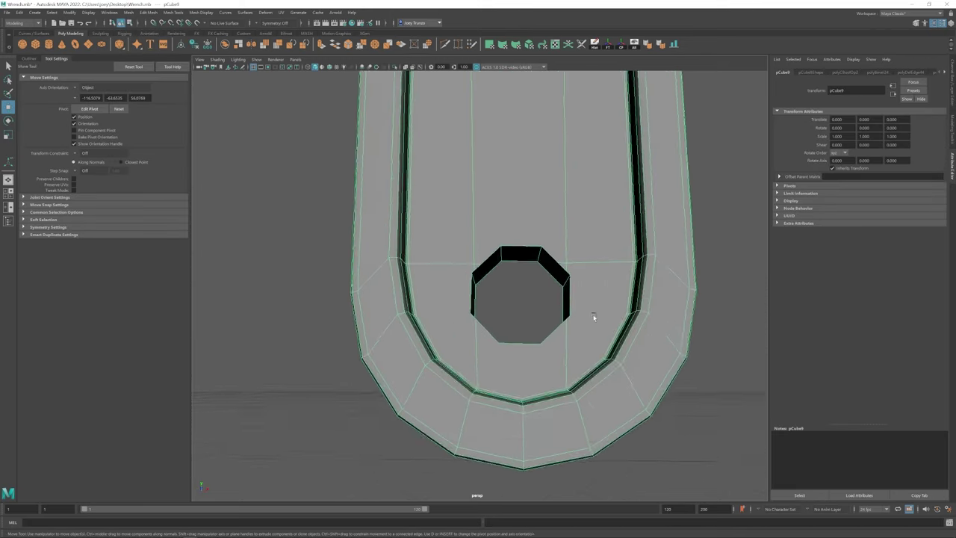
right_click_drag(590, 313, 453, 313, "alt")
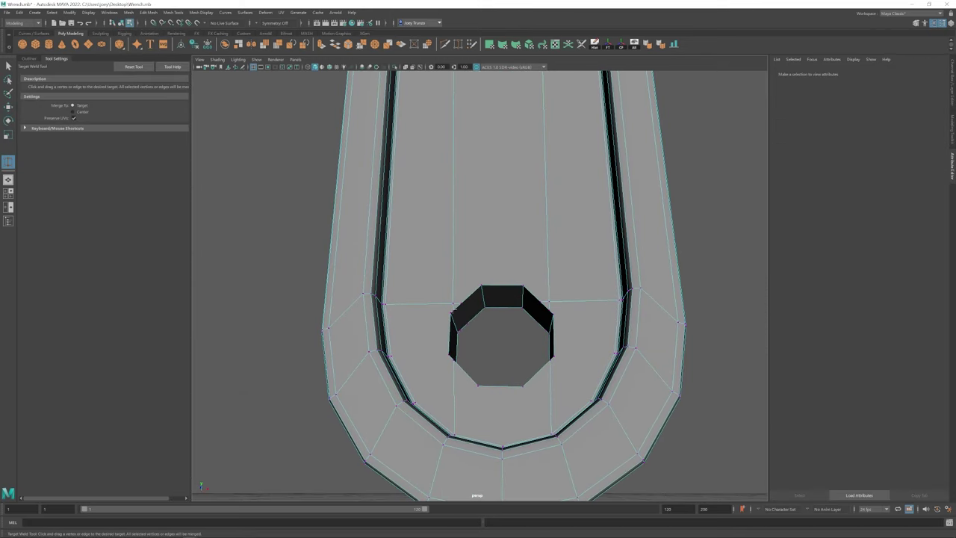
Multi-Cut edges from the octagonal hole's corners to the surrounding edge loops
left_click_drag(452, 303, 536, 290, "alt")
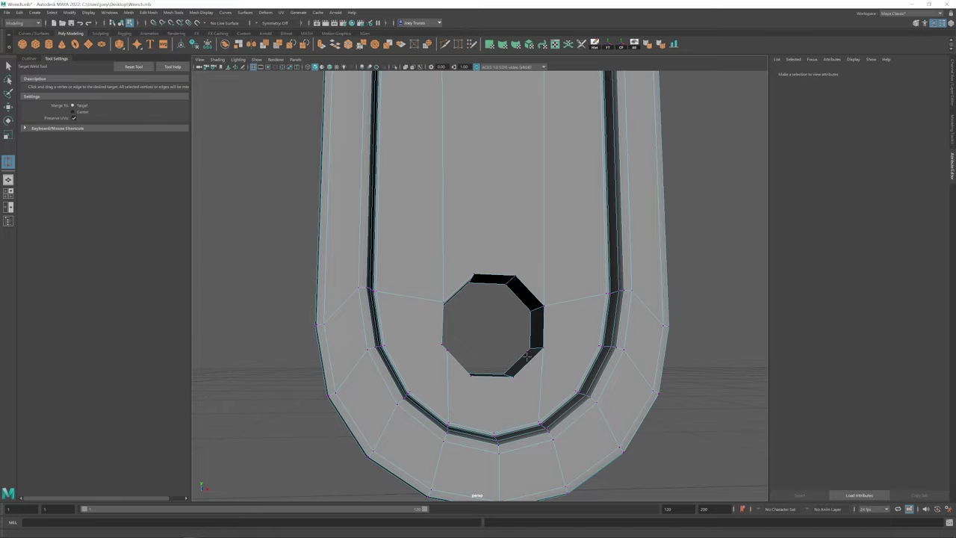
left_click_drag(528, 357, 439, 291, "alt")
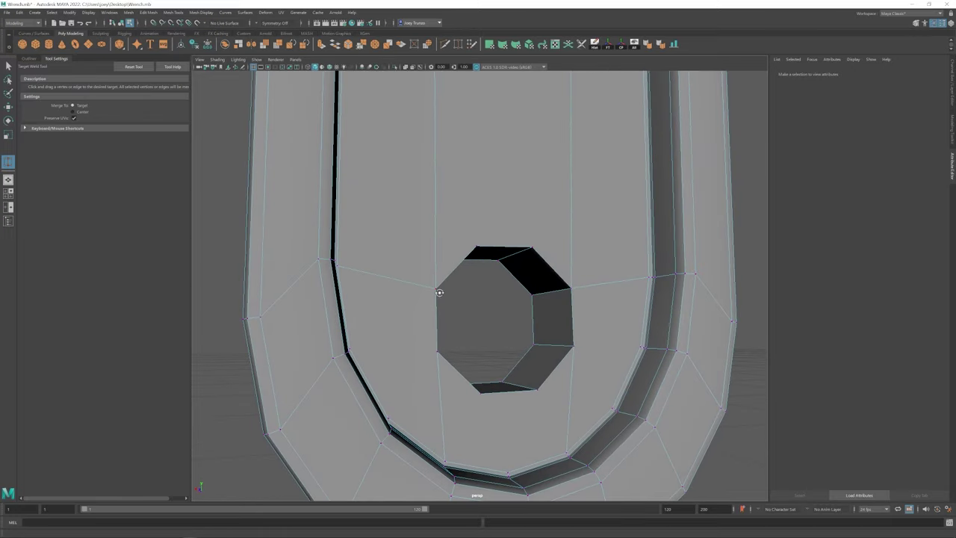
scroll(439, 291, "down", 10)
key("w")
scroll(630, 283, "up", 10)
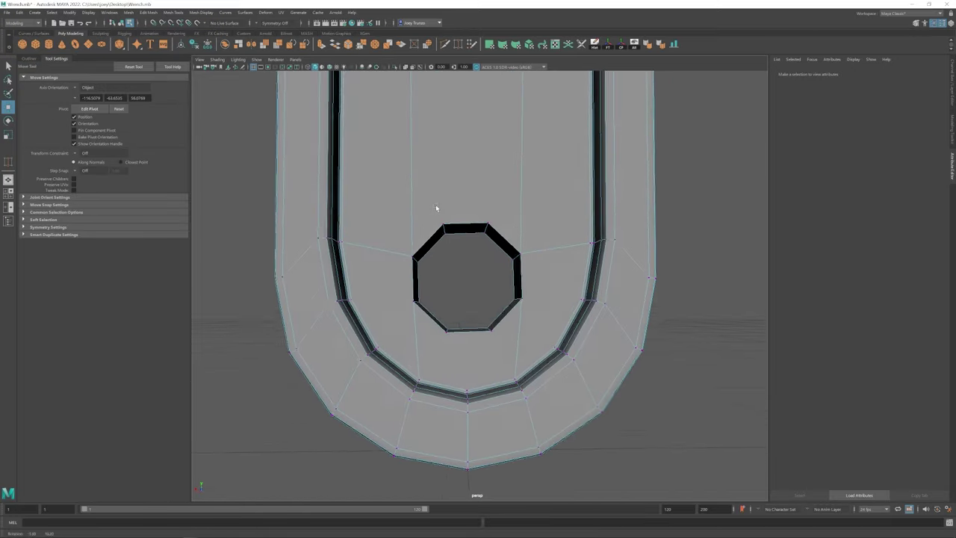
right_click_drag(437, 208, 447, 231, "shift")
middle_click_drag(536, 306, 519, 299, "alt")
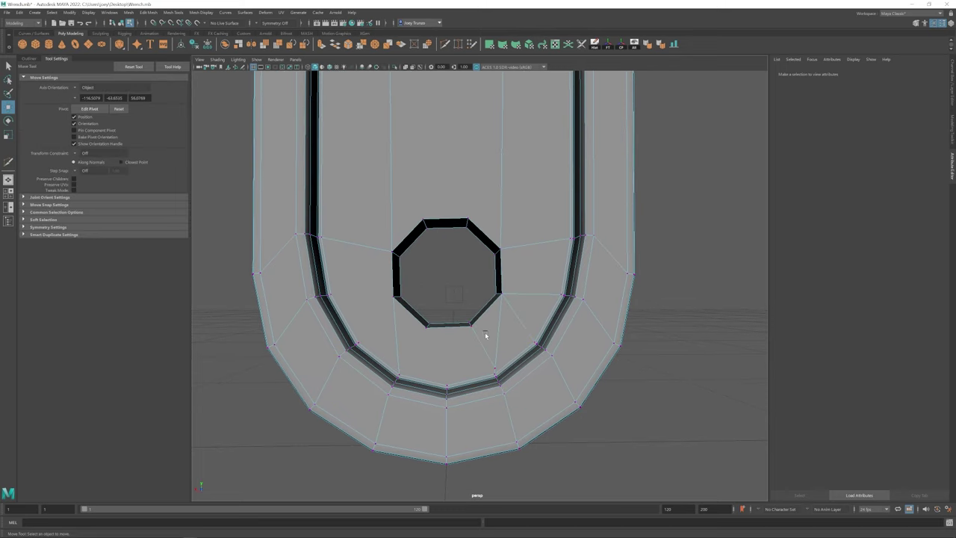
key("w")
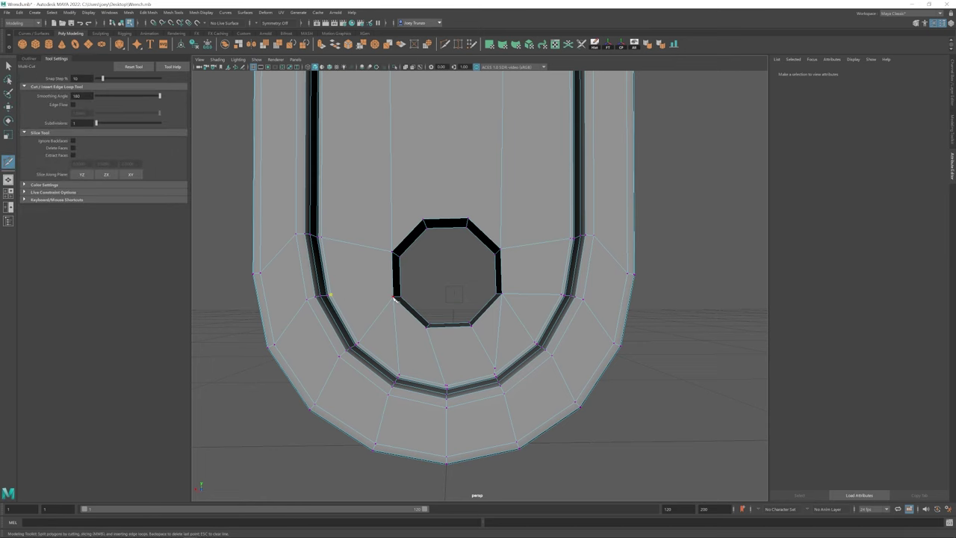
left_click(499, 342)
middle_click_drag(390, 316, 375, 316, "alt")
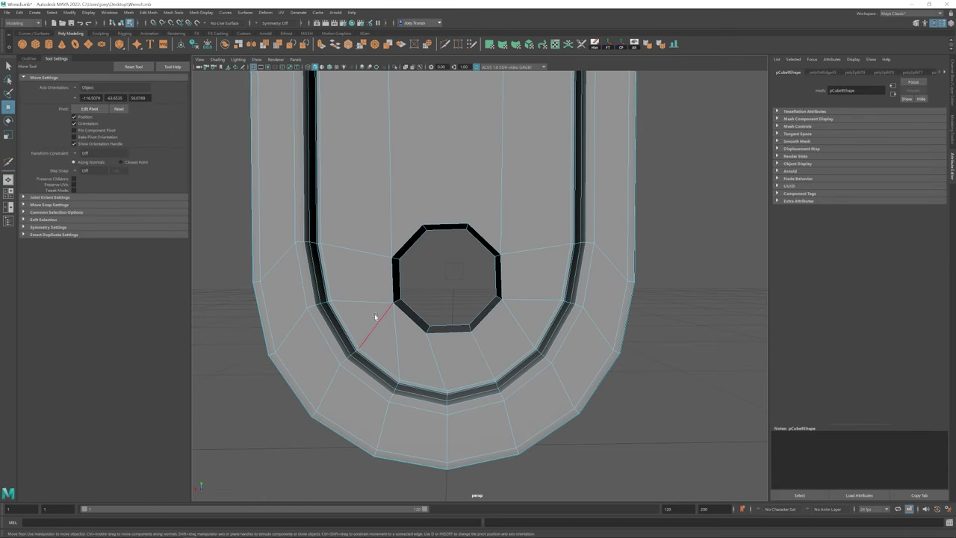
Target Weld stray vertices around the hole
left_click(458, 44)
scroll(462, 373, "down", 10)
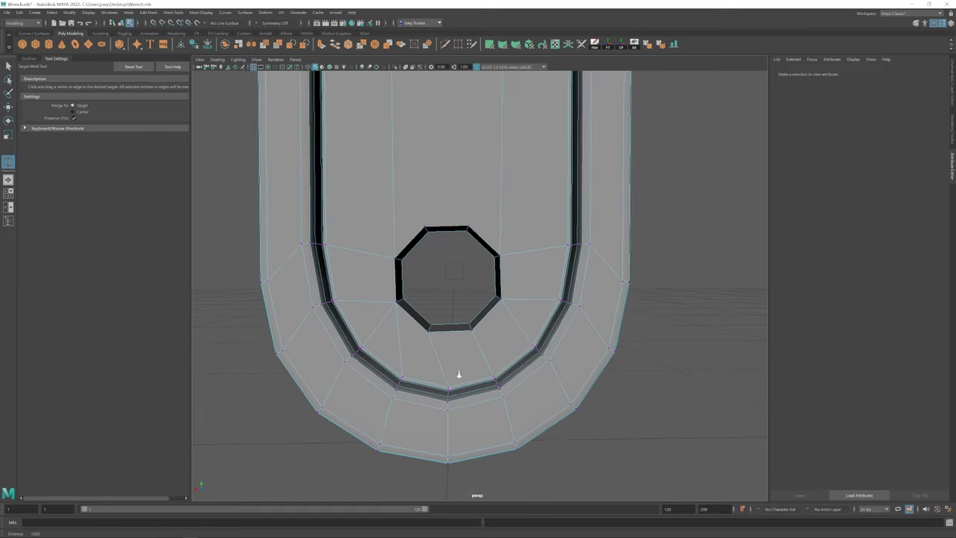
key("w")
scroll(441, 234, "up", 10)
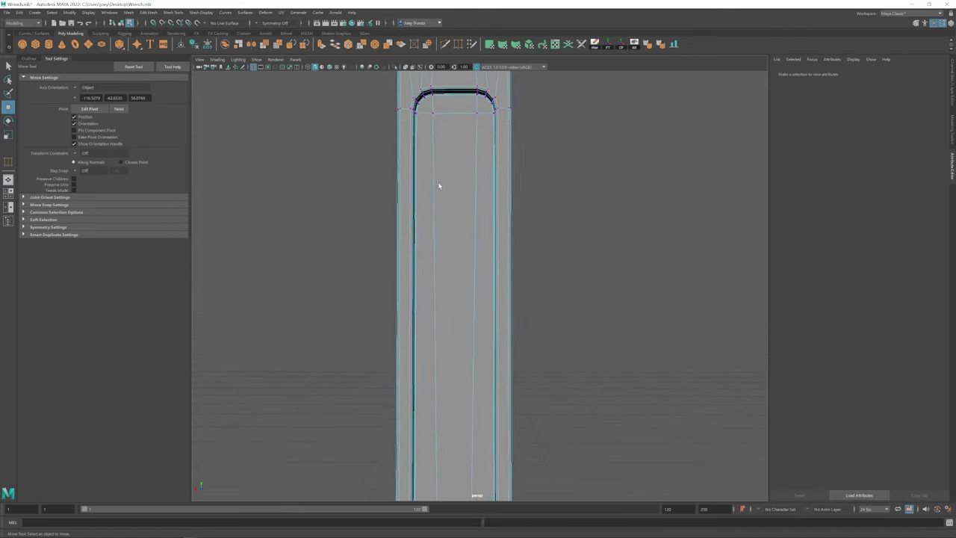
Select the handle mesh and start a Multi-Cut from the slot's upper corner
left_click(438, 163)
left_click_drag(444, 207, 425, 132, "alt")
right_click_drag(425, 132, 403, 172, "shift")
left_click(438, 461)
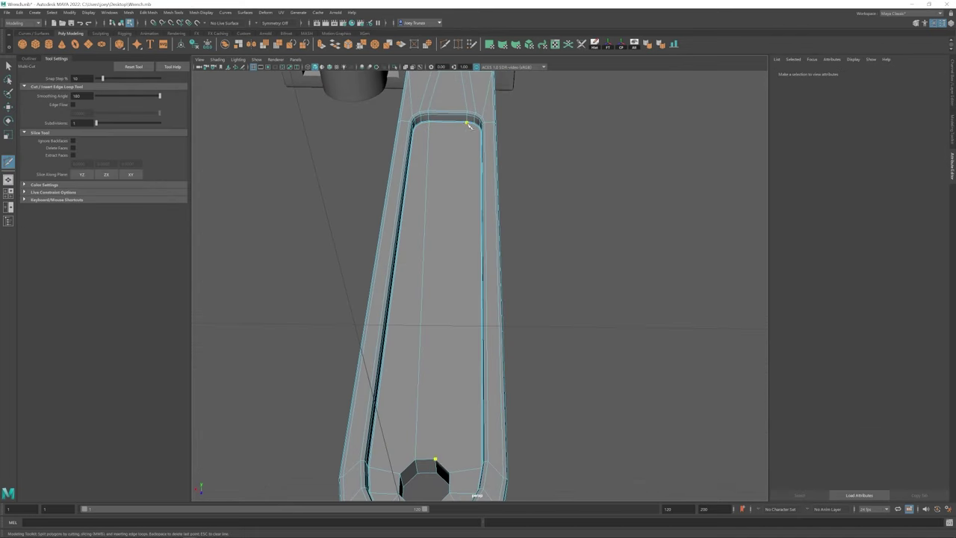
left_click_drag(447, 202, 497, 267, "alt")
scroll(470, 277, "up", 2)
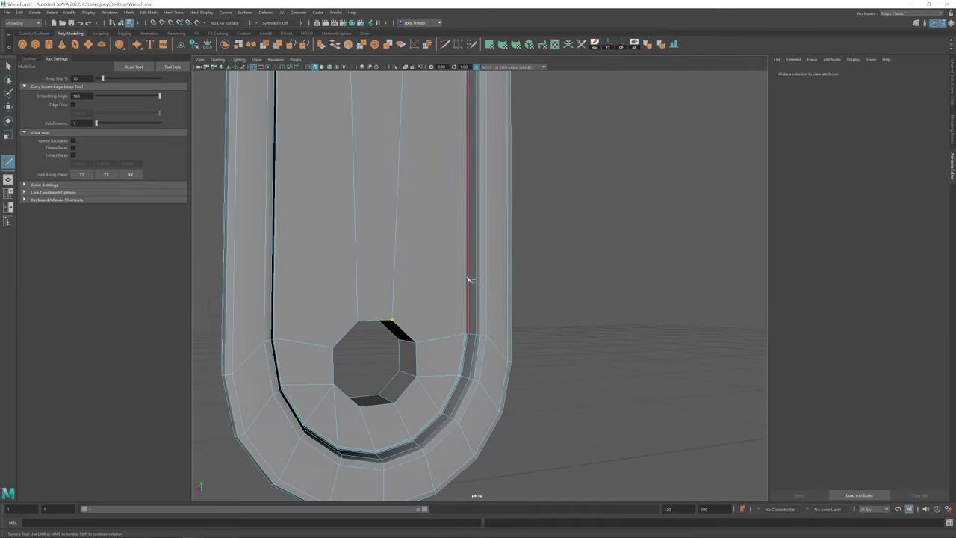
scroll(441, 217, "down", 6)
key("w")
scroll(411, 228, "up", 10)
scroll(406, 234, "down", 6)
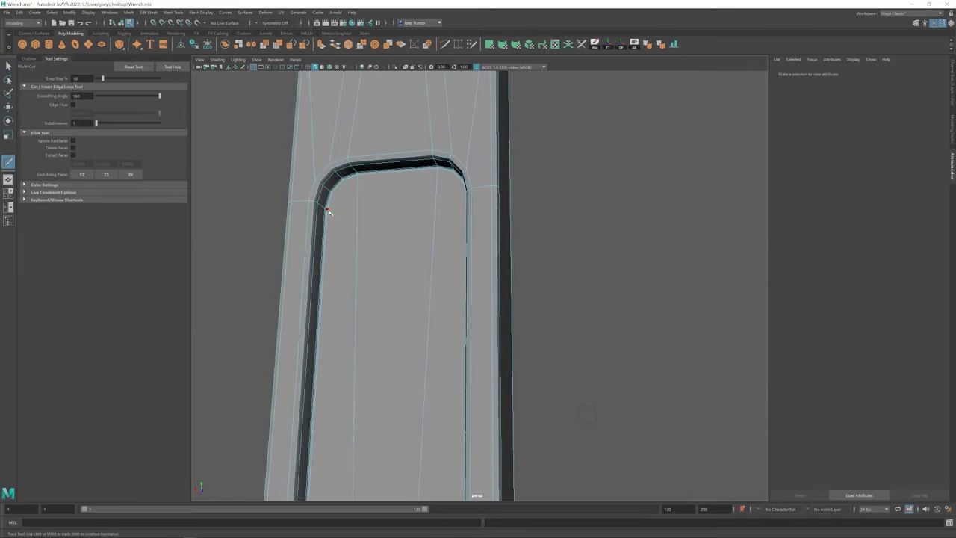
left_click_drag(331, 207, 403, 257, "alt")
Cut new edges along the handle's rounded end toward the surrounding loops
key("ctrl+shift+x")
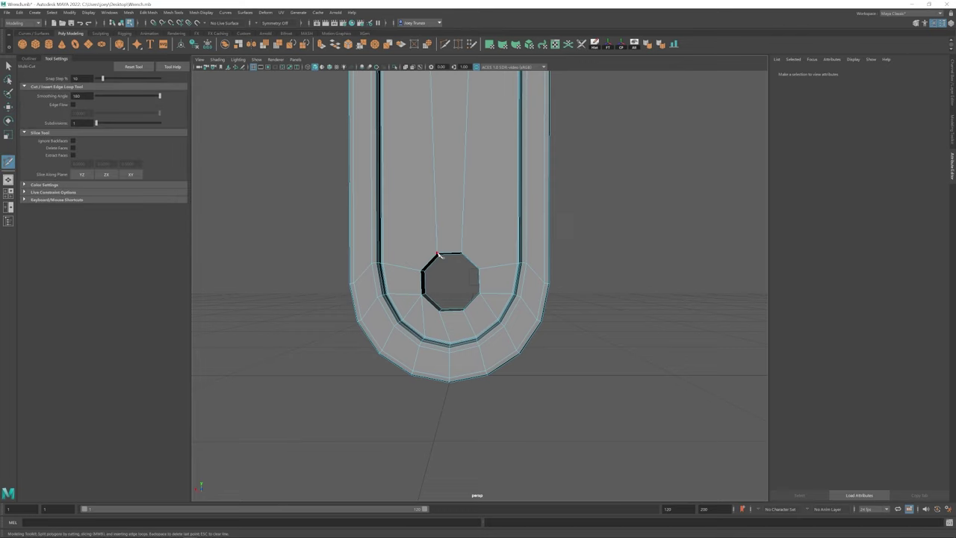
mouse_move(376, 192)
left_mouse_down("alt")
mouse_move(337, 188)
mouse_move(364, 196)
left_mouse_up("alt")
left_click_drag(340, 191, 448, 217, "alt")
key("w")
scroll(464, 299, "up", 2)
left_click(369, 201)
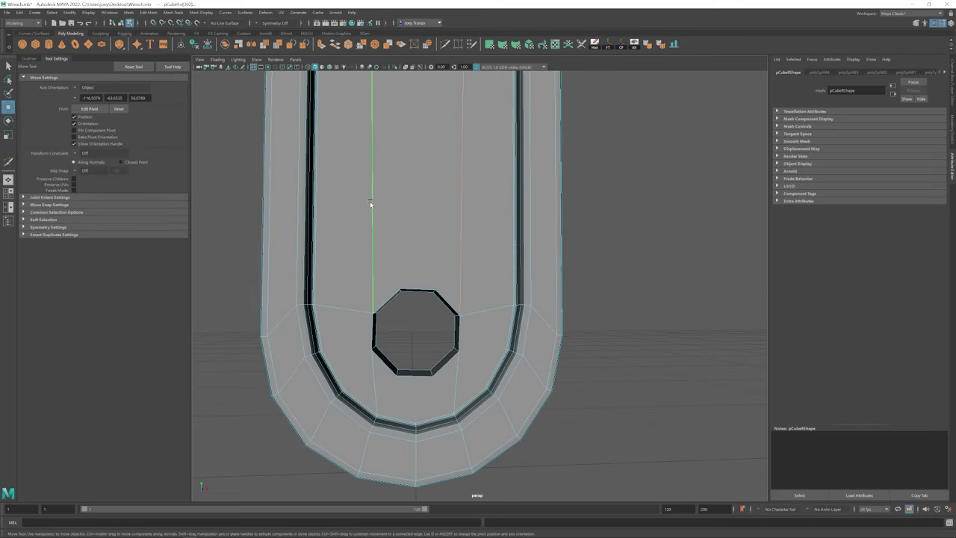
key("f")
key("q")
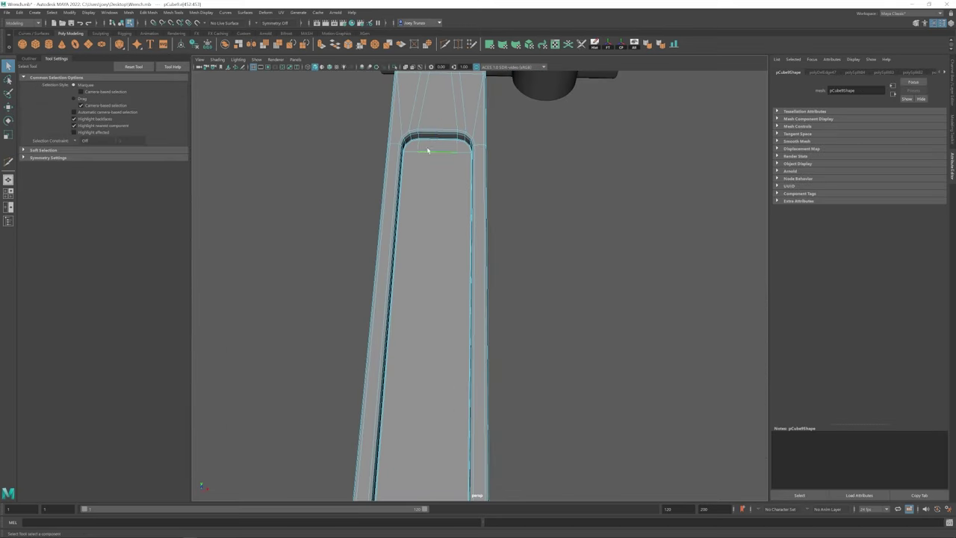
key("y")
scroll(469, 168, "down", 3)
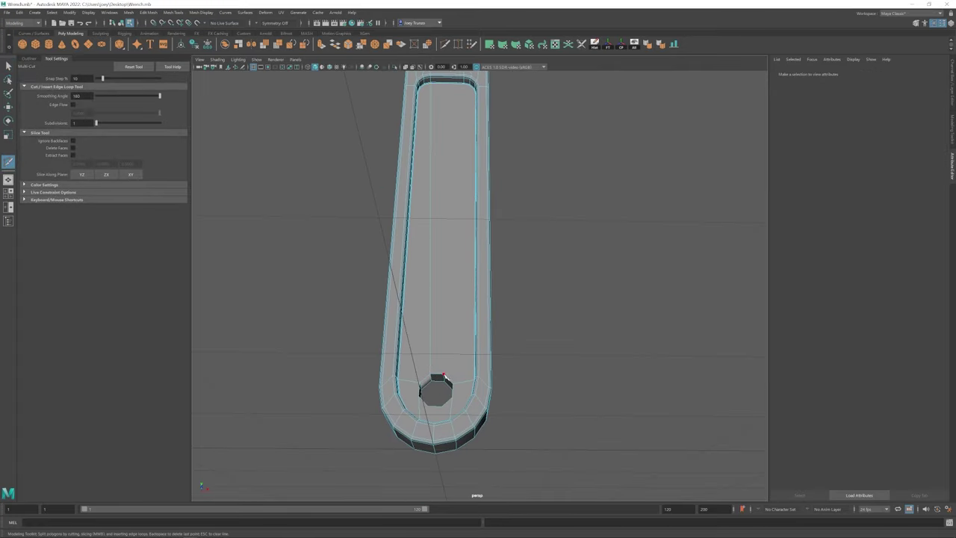
scroll(468, 168, "up", 3)
left_click_drag(469, 168, 418, 224, "alt")
Continue cutting edges between the hole corners and the neighbouring edge loops
key("w")
key("y")
key("w")
key("y")
key("w")
key("y")
key("w")
key("y")
key("w")
key("y")
key("w")
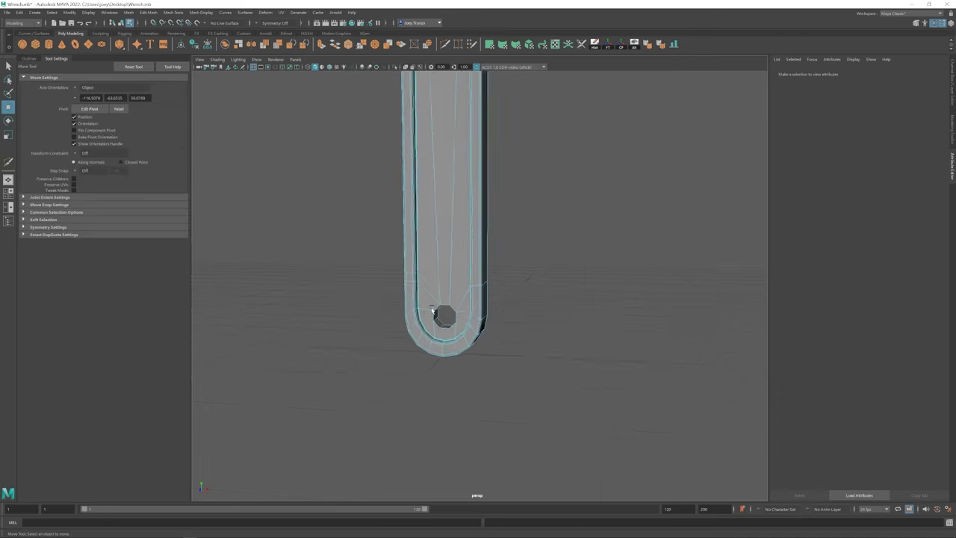
scroll(445, 200, "down", 3)
scroll(463, 289, "up", 5)
Cut an edge from the hole's lower-left corner out to the surrounding loop
left_click(463, 318)
left_click_drag(463, 317, 460, 366, "alt")
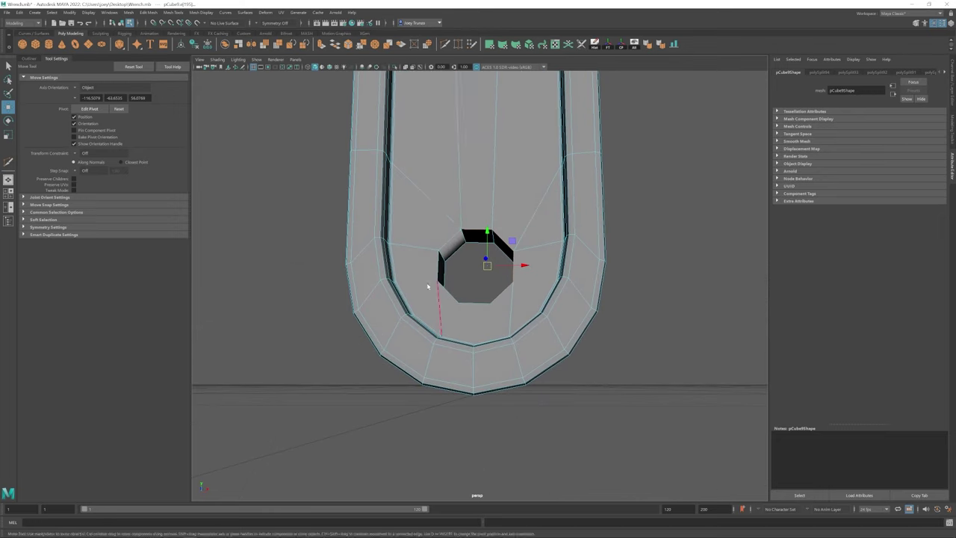
key("y")
left_click(434, 310)
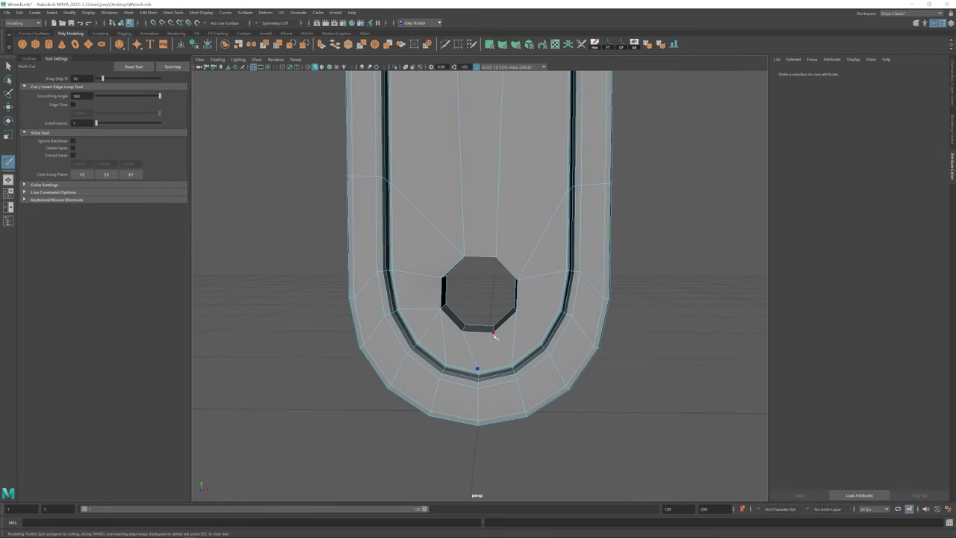
key("w")
key("y")
key("w")
left_click(515, 336)
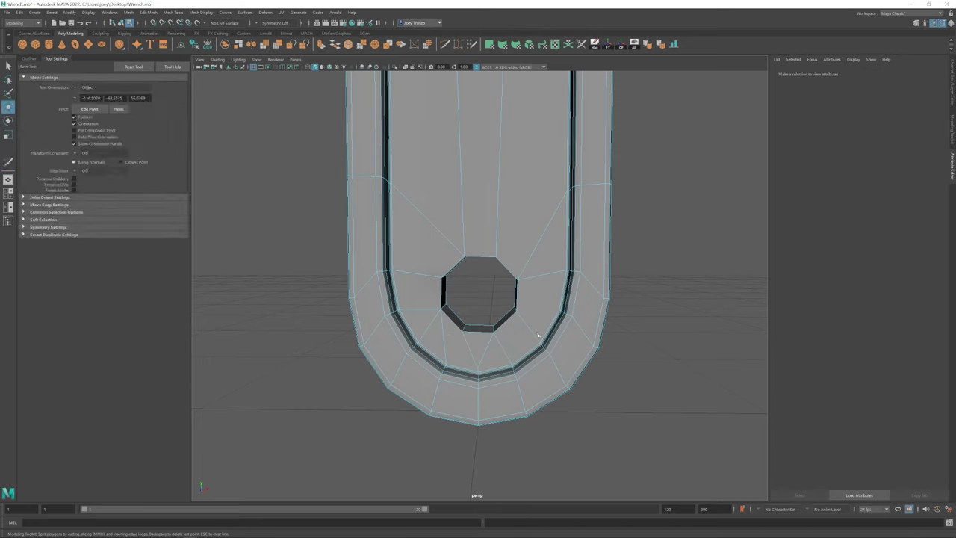
key("y")
key("w")
left_click_drag(525, 313, 547, 264, "alt")
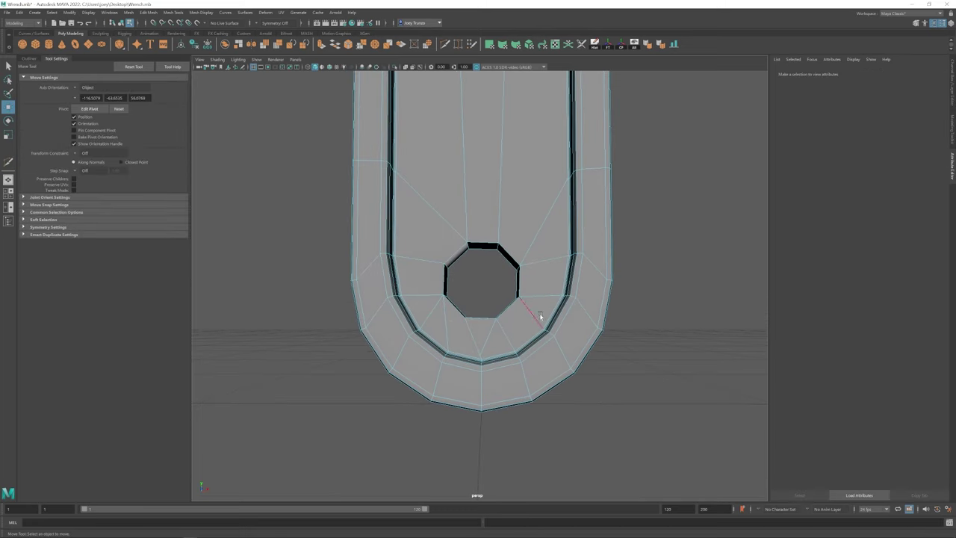
Target Weld the stray vertices beside the hole onto neighbouring vertices
left_click(513, 345)
key("y")
key("w")
key("F9")
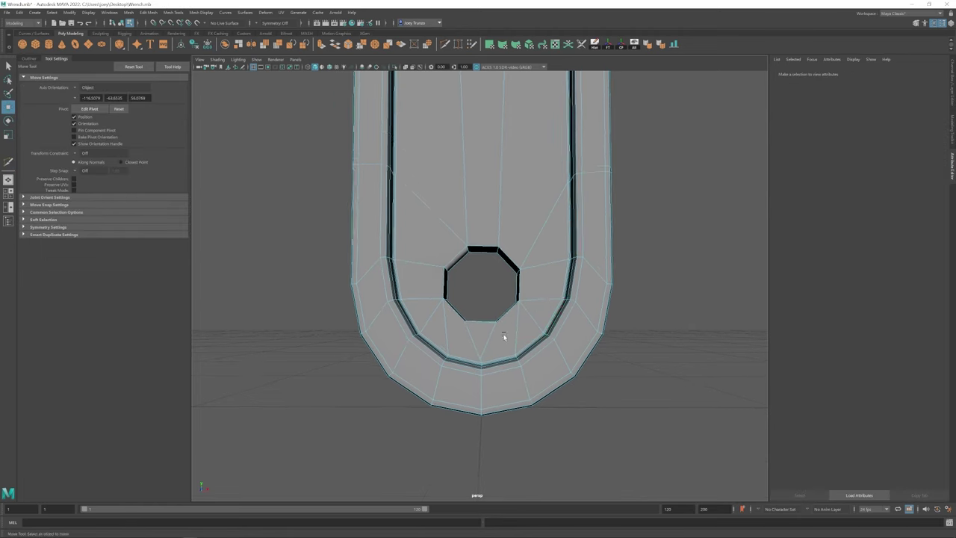
left_click_drag(503, 335, 478, 342, "alt")
right_click_drag(478, 342, 478, 329, "shift")
scroll(478, 247, "down", 5)
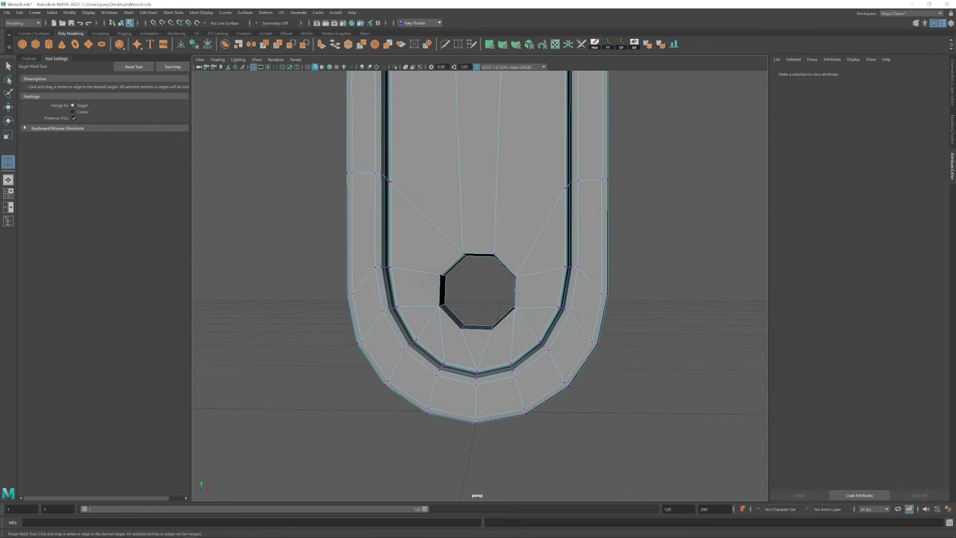
key("w")
Bevel the octagonal hole's rim edges with fraction 0.122 and 2 segments
left_click(461, 313)
right_click_drag(486, 299, 595, 346, "alt")
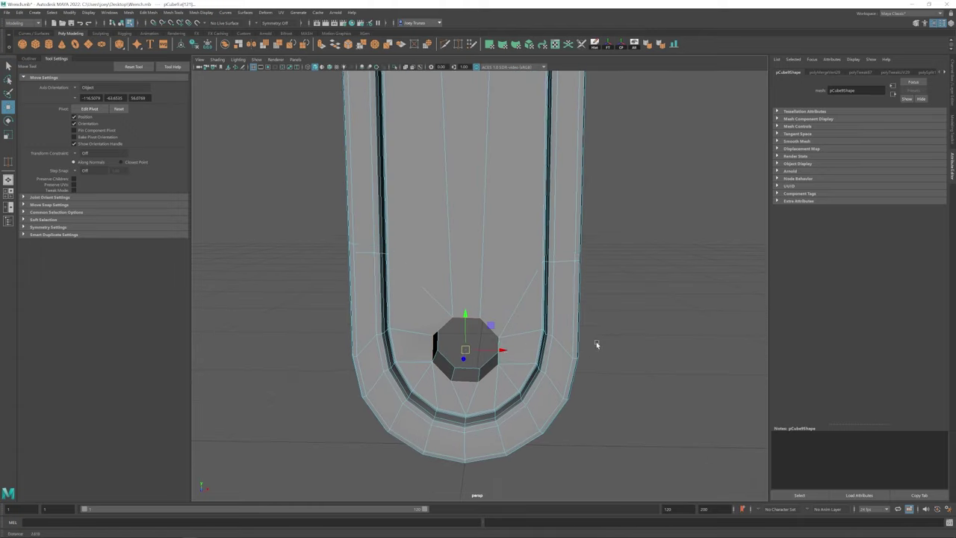
left_click_drag(595, 346, 448, 351, "alt")
right_click_drag(448, 352, 494, 307, "alt")
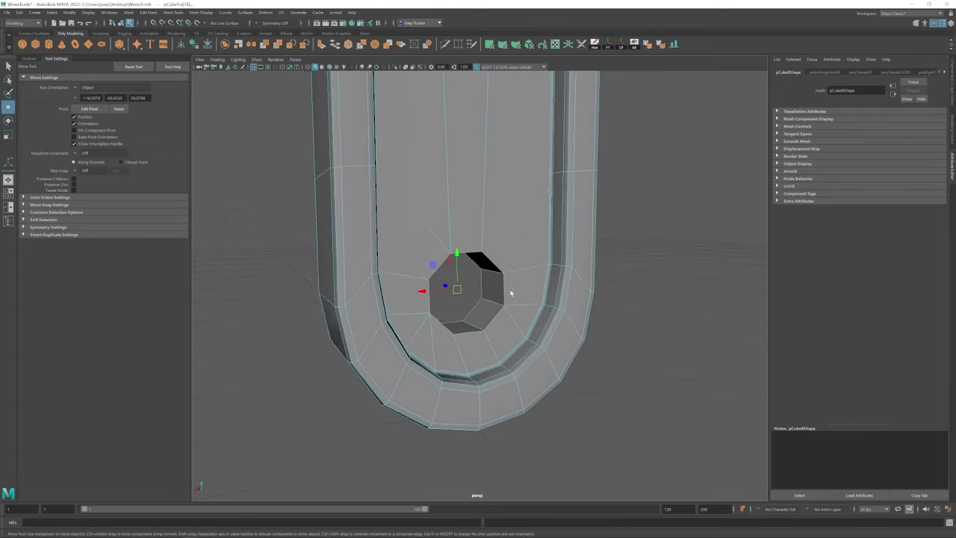
key("t")
left_click_drag(478, 314, 430, 255, "alt")
key("w")
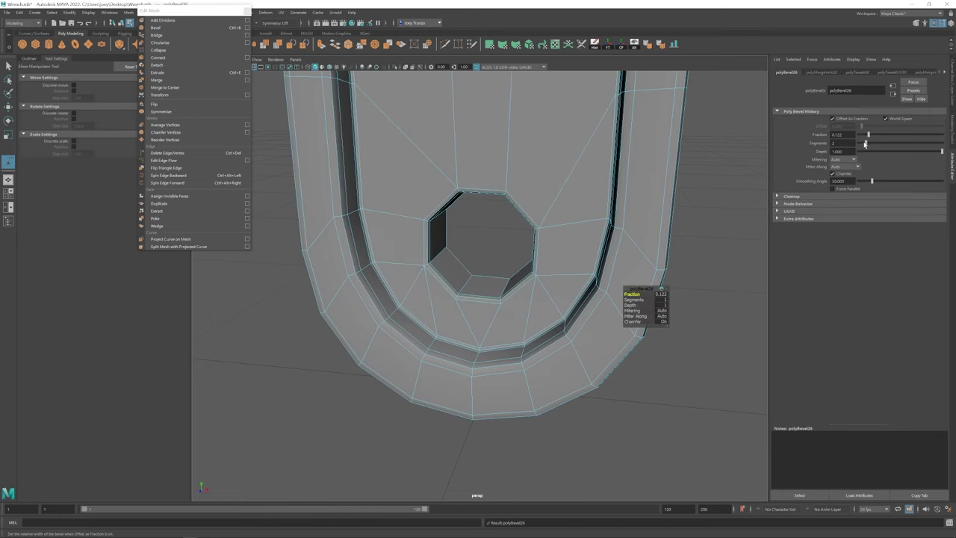
left_click_drag(538, 244, 629, 202, "alt")
Clear the selection and zoom out to show the whole wrench again
scroll(523, 308, "down", 5)
left_click(522, 308)
left_click_drag(522, 308, 418, 288, "alt")
left_click(247, 12)
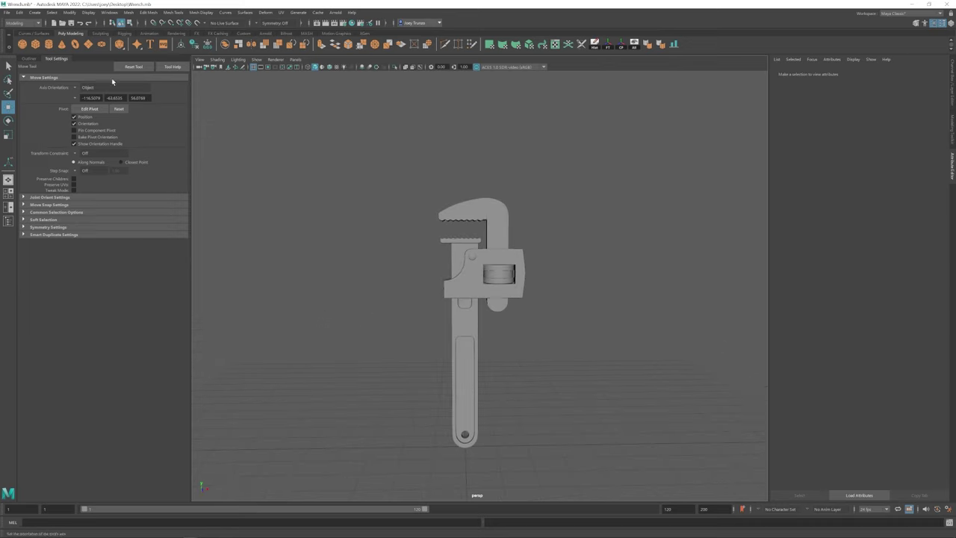
Flatten the box into a thin slab and move it up between the jaws
left_click(460, 245)
scroll(471, 247, "up", 5)
key("r")
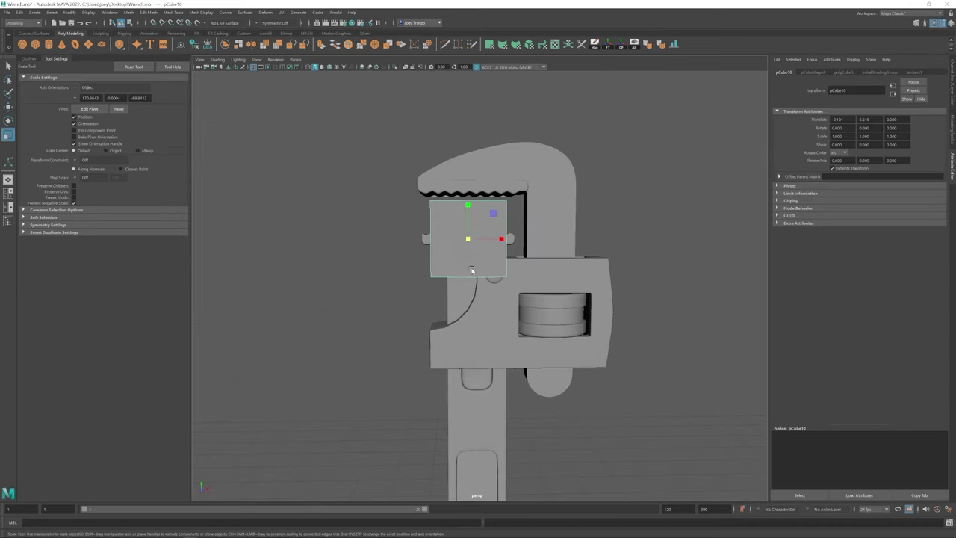
left_click_drag(560, 217, 523, 224, "alt")
key("w")
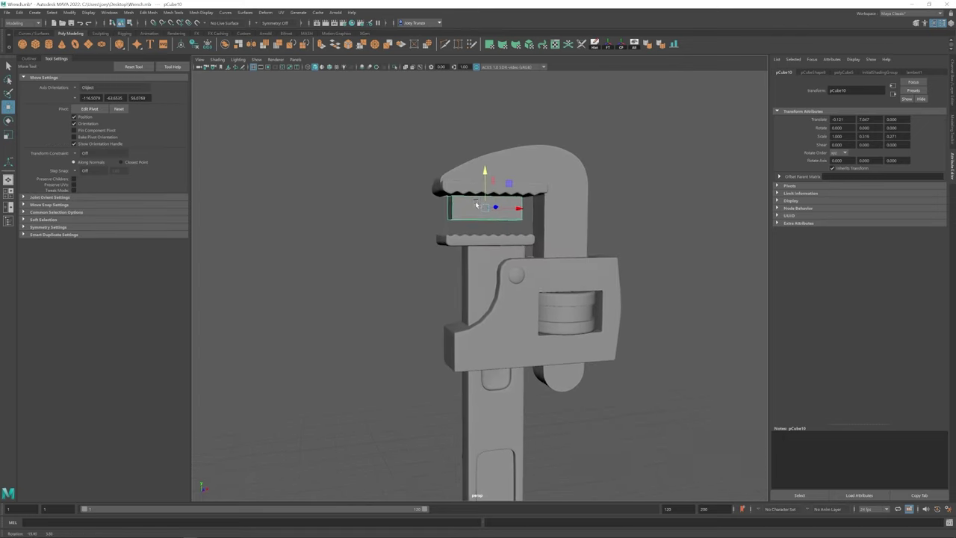
left_click_drag(476, 203, 607, 263, "alt")
Stretch the slab's faces into a long bar extending past the jaws' front
key("r")
scroll(541, 240, "up", 3)
scroll(486, 238, "up", 2)
key("w")
key("F8")
key("F8")
key("r")
key("w")
key("F8")
key("F8")
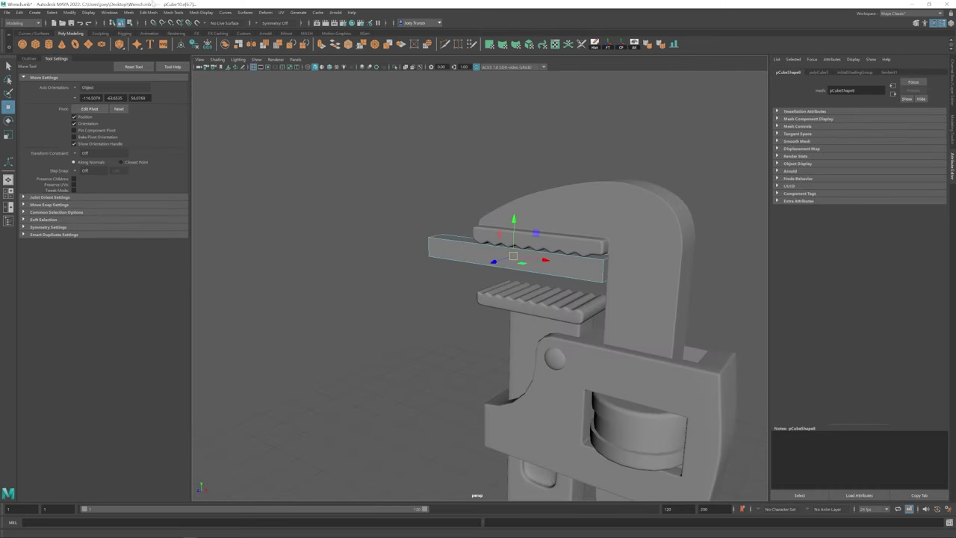
Bevel the jaw bar with fraction 1 to give it rounded, pill-shaped ends
left_click(148, 12)
left_click(160, 40)
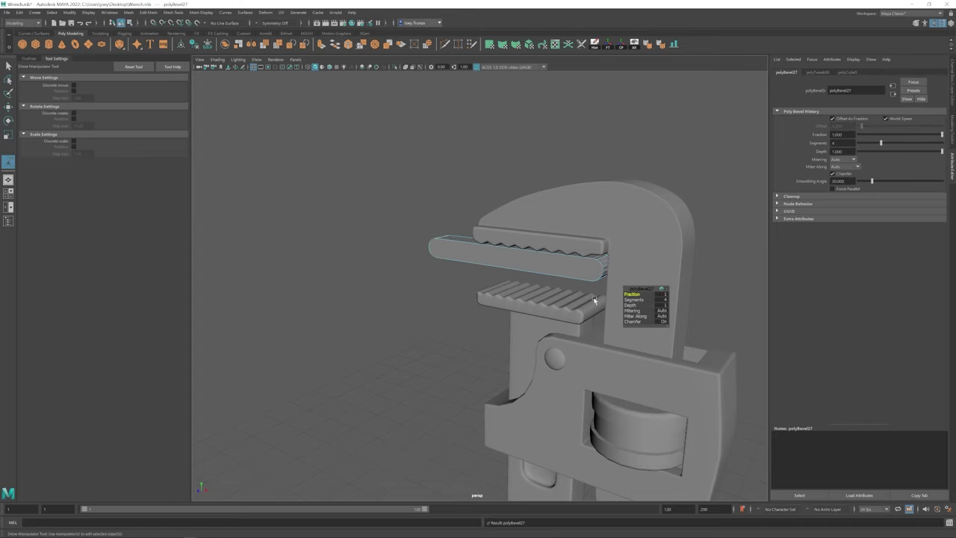
left_click_drag(594, 300, 607, 296, "alt")
left_click_drag(751, 238, 512, 284, "alt")
scroll(505, 290, "down", 2)
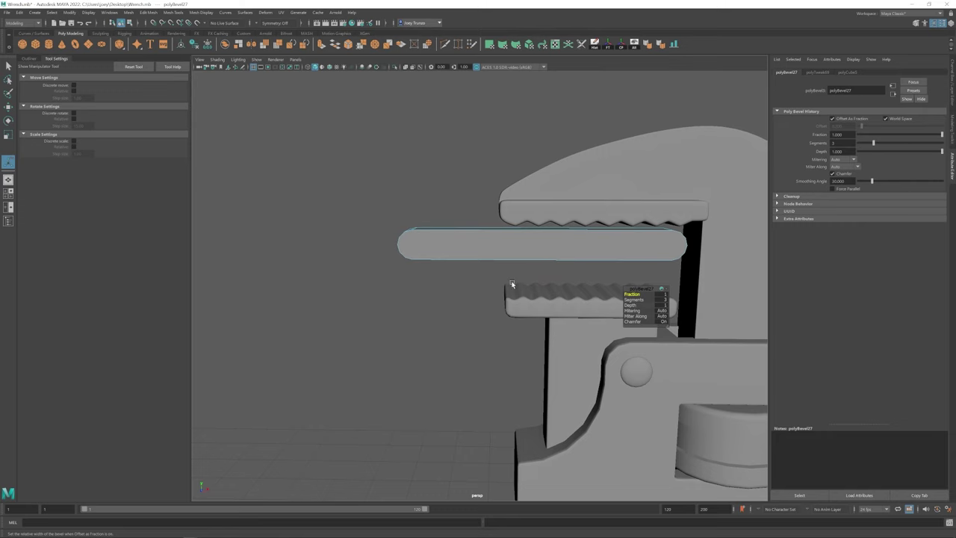
key("w")
Duplicate the jaw bar and move the trial copy down below it
left_click(517, 242)
mouse_move(543, 241)
left_mouse_down("alt")
mouse_move(543, 257)
mouse_move(547, 224)
left_mouse_up("alt")
key("ctrl+d")
left_click_drag(551, 188, 550, 212)
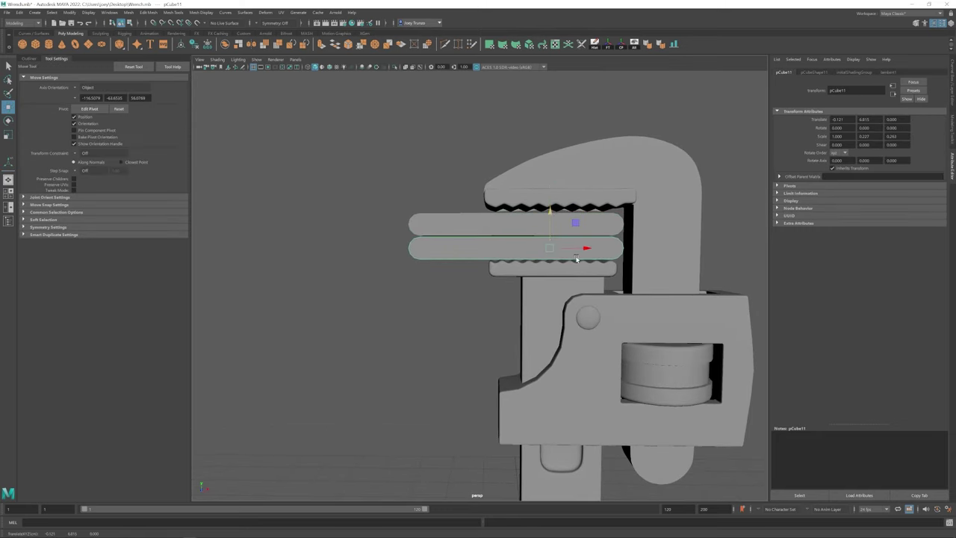
scroll(576, 259, "down", 5)
left_click(466, 247)
mouse_move(466, 246)
left_mouse_down("alt")
mouse_move(516, 250)
mouse_move(466, 247)
left_mouse_up("alt")
scroll(466, 246, "up", 4)
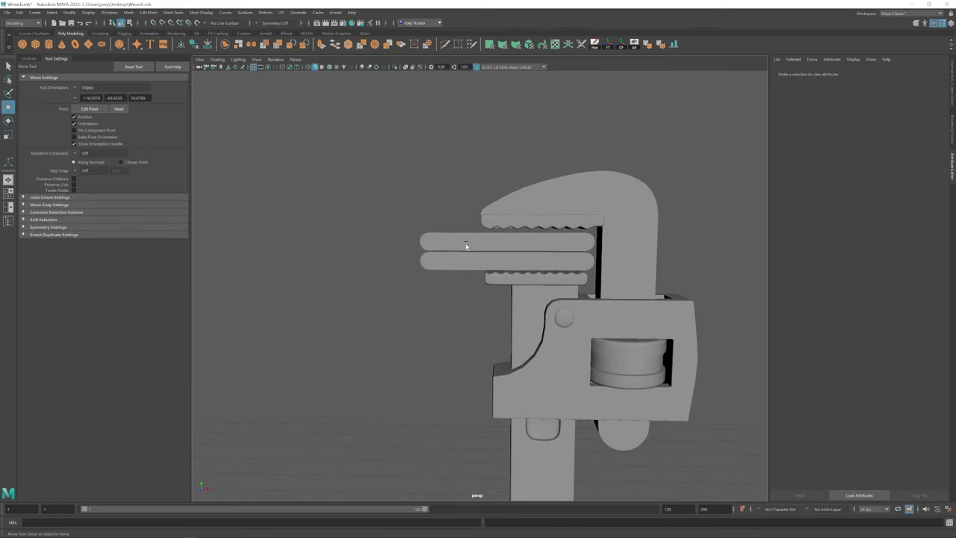
Enlarge the original bar slightly and delete the trial copy
left_click(466, 247)
key("r")
left_click_drag(543, 244, 546, 240)
key("w")
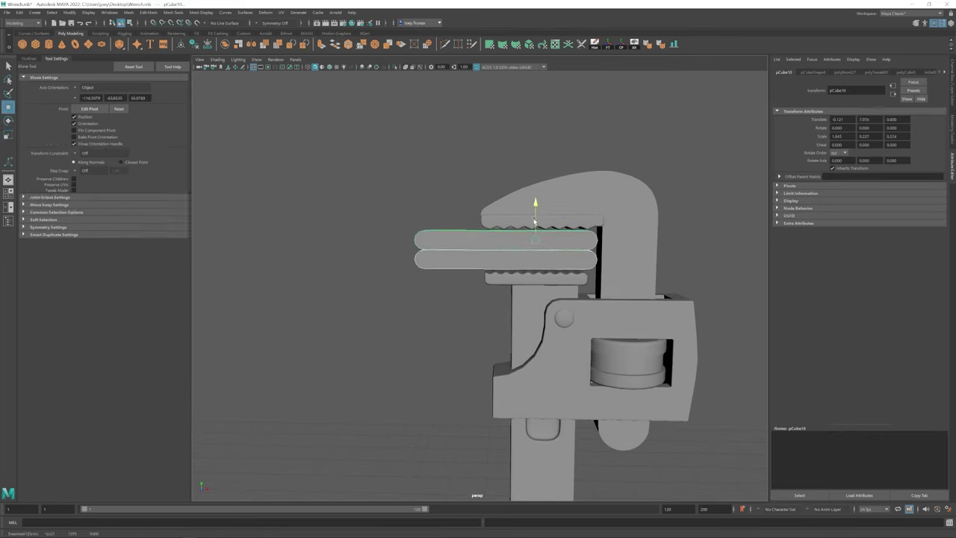
left_click(532, 228)
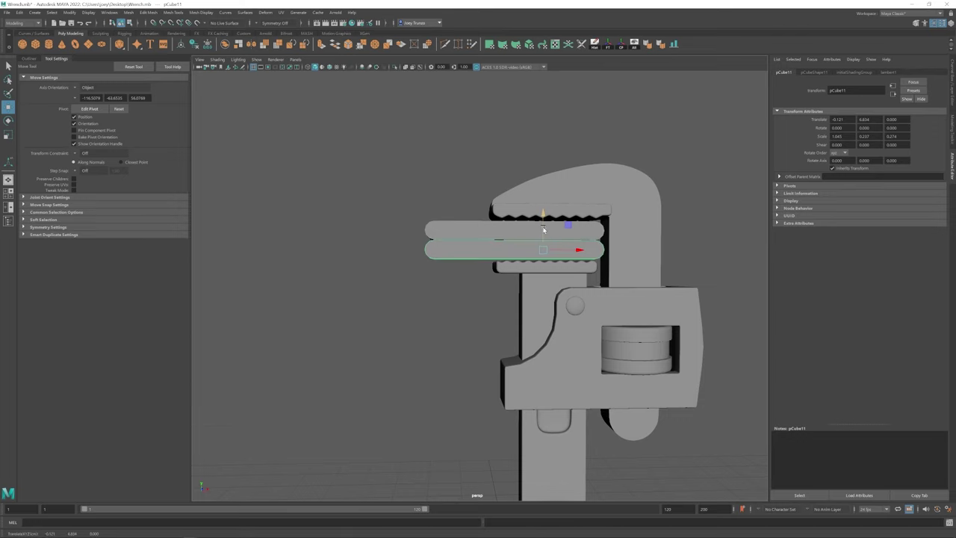
key("Delete")
left_click(469, 244)
mouse_move(469, 244)
left_mouse_down("alt")
mouse_move(555, 232)
mouse_move(478, 244)
mouse_move(459, 269)
mouse_move(418, 224)
left_mouse_up("alt")
key("r")
scroll(479, 244, "up", 3)
scroll(412, 232, "down", 2)
key("w")
mouse_move(353, 156)
left_mouse_down()
mouse_move(593, 305)
mouse_move(461, 265)
mouse_move(523, 254)
left_mouse_up()
Bevel the bar edges again with fraction 0.214 for softly rounded edges
left_click(148, 12)
left_click(153, 40)
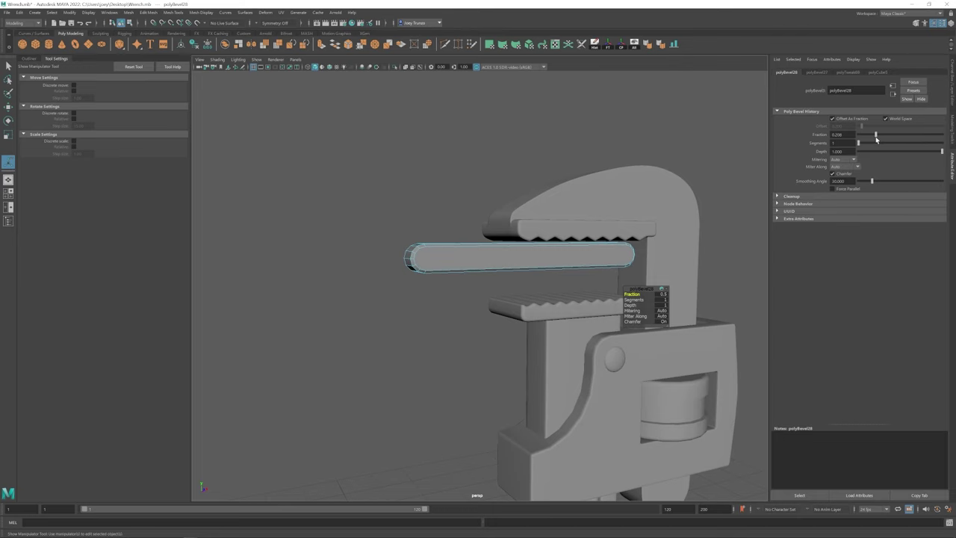
key("w")
left_click_drag(523, 299, 516, 255, "alt")
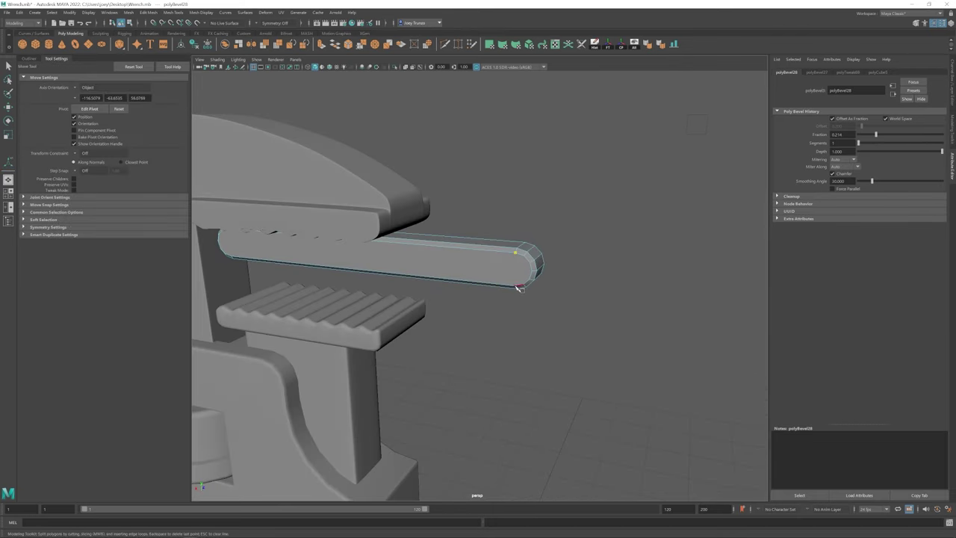
left_click_drag(264, 230, 439, 276, "alt")
key("y")
key("w")
scroll(569, 273, "down", 5)
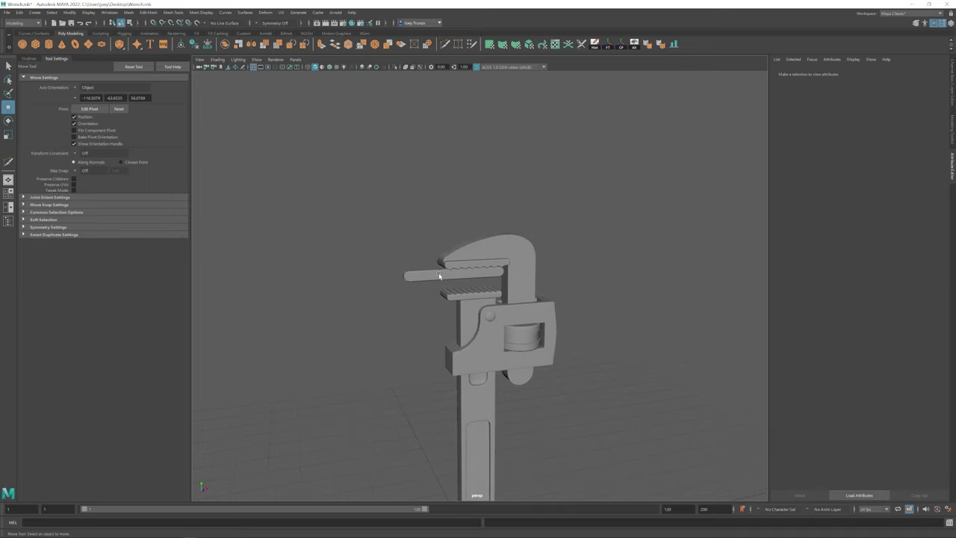
Unhide the cylinder, rotate it, and set its Subdivisions Axis to 6
left_click(439, 276)
scroll(428, 306, "up", 5)
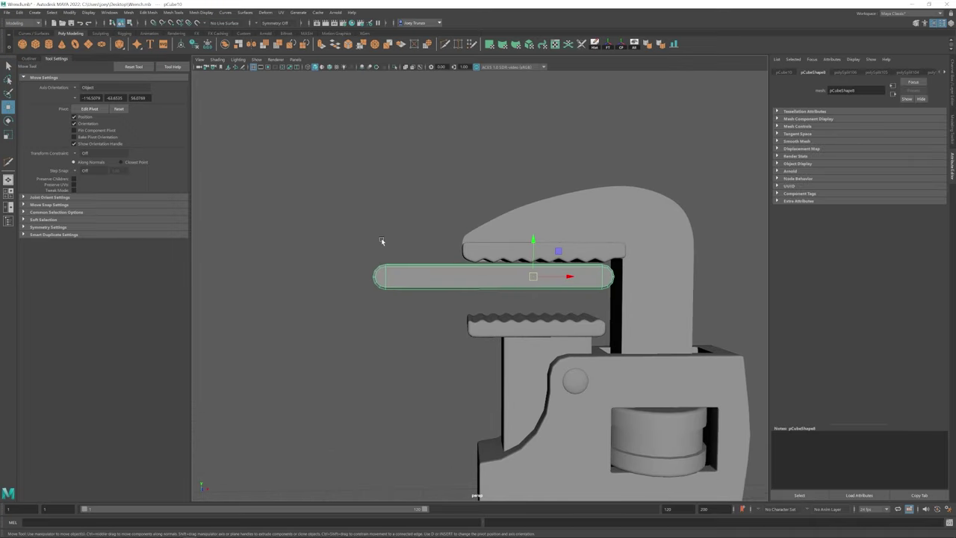
key("ctrl+z")
key("ctrl+z")
left_click_drag(493, 196, 523, 283, "alt")
key("e")
key("r")
left_click(855, 73)
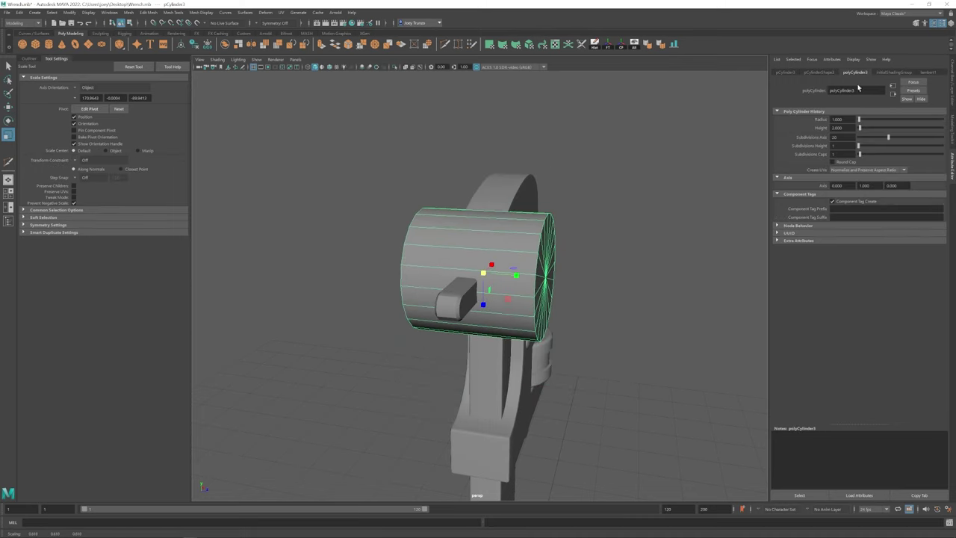
type("6")
key("Return")
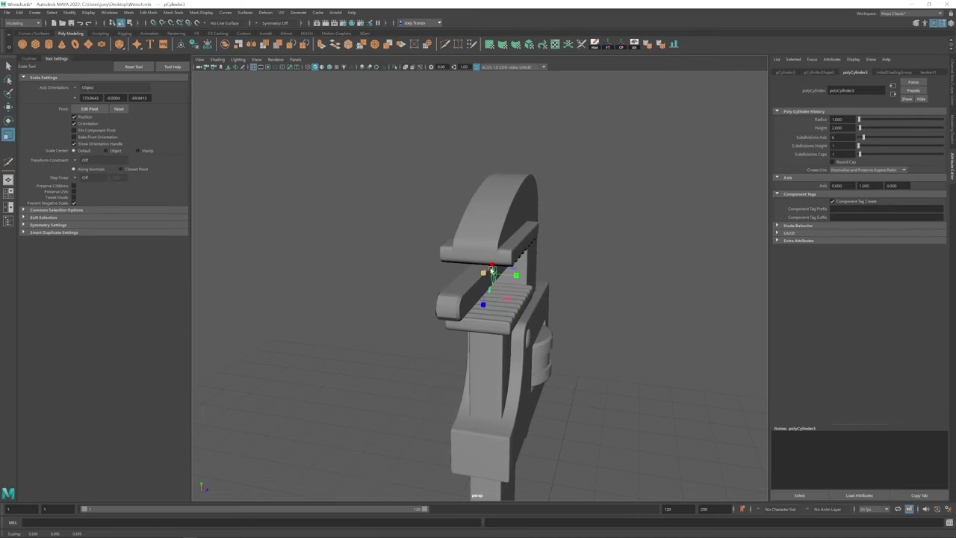
Scale the six-sided prism and slide it to the jaw bar's left end
left_click_drag(448, 276, 401, 284, "alt")
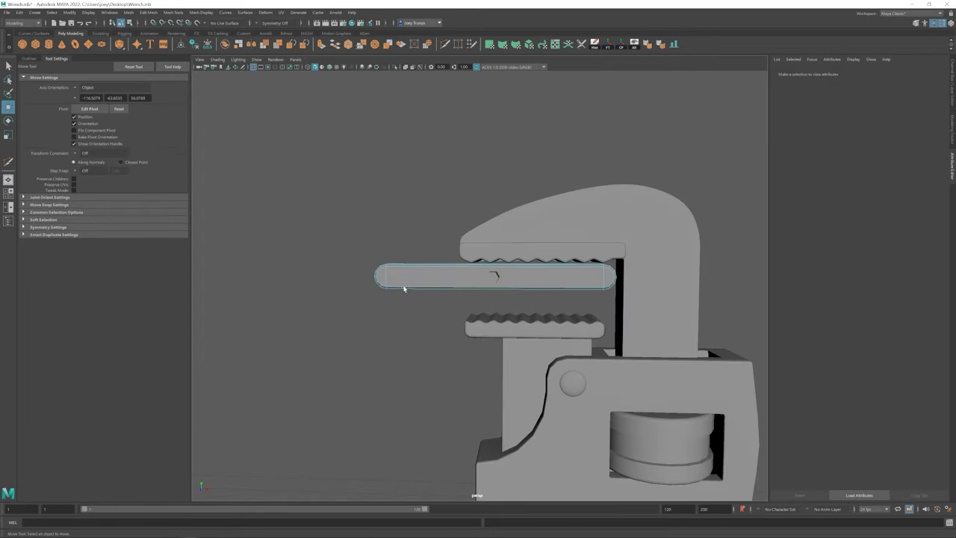
left_click(400, 282)
key("w")
left_click_drag(599, 277, 421, 294, "alt")
key("r")
scroll(465, 274, "up", 2)
right_click(403, 274)
scroll(420, 294, "up", 3)
left_click(511, 277)
key("w")
key("r")
left_click_drag(511, 277, 490, 288, "alt")
key("w")
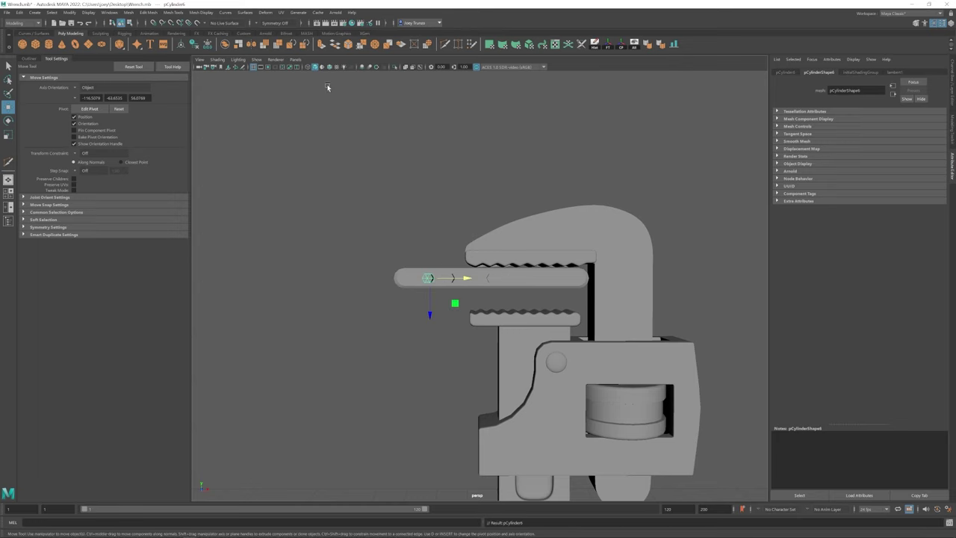
middle_click_drag(435, 244, 360, 243)
Select prisms pCylinder3 through pCylinder10 in the Outliner and scale them to fit inside the bar
left_click(28, 58)
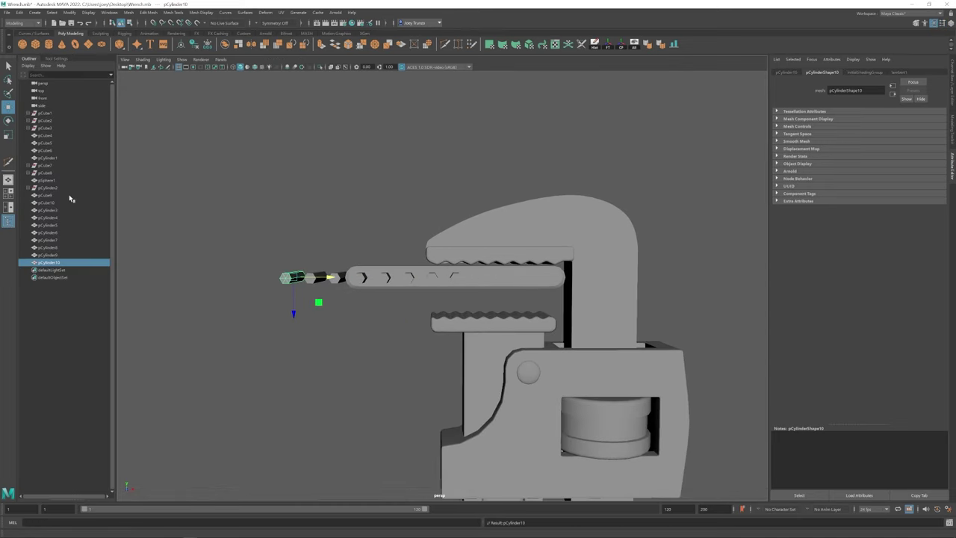
left_click(49, 211, "shift")
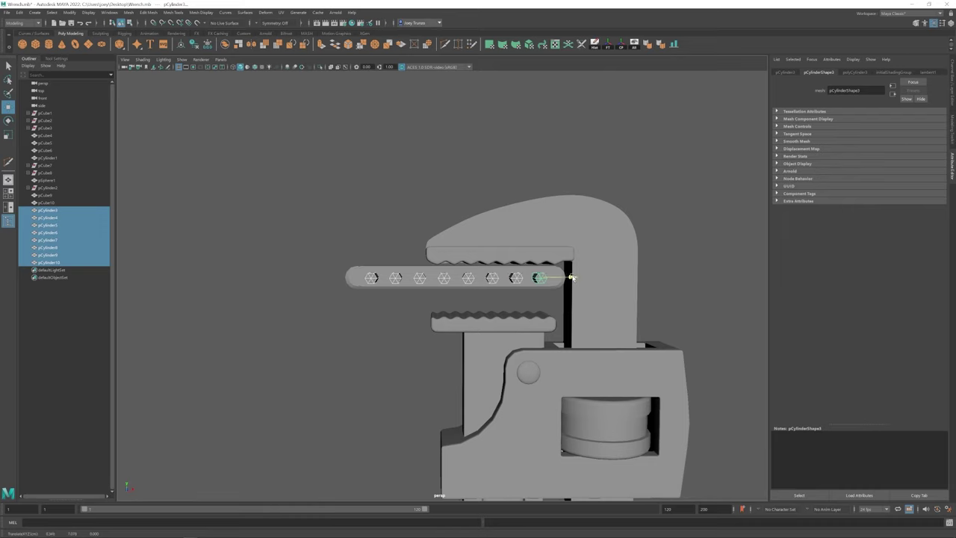
key("r")
left_click_drag(572, 277, 492, 269, "alt")
left_click(255, 67)
mouse_move(433, 295)
left_mouse_down("alt")
mouse_move(459, 277)
mouse_move(502, 281)
left_mouse_up("alt")
left_click_drag(552, 265, 522, 269)
left_click(129, 12)
left_click(376, 278)
left_click(376, 278)
key("w")
left_click_drag(375, 277, 400, 277, "alt")
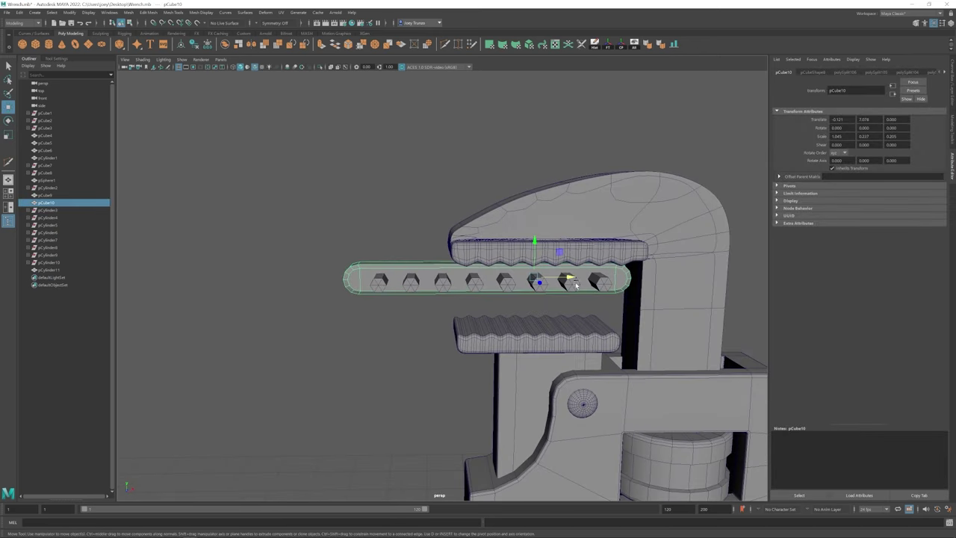
Insert multiple evenly spaced edge loops along the jaw bar, then return to object mode
left_click(150, 12)
left_click(230, 66)
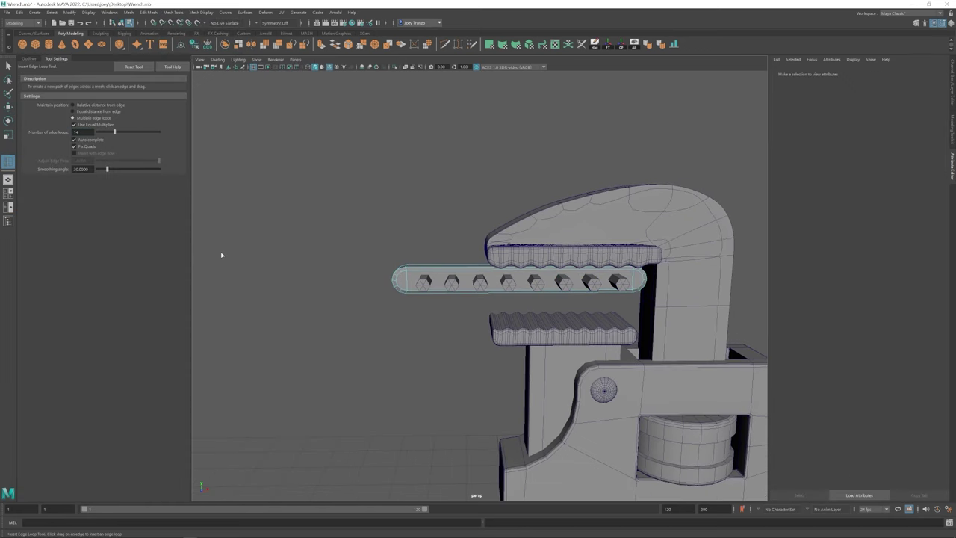
left_click(435, 270)
left_click_drag(472, 291, 497, 274, "alt")
key("w")
key("F8")
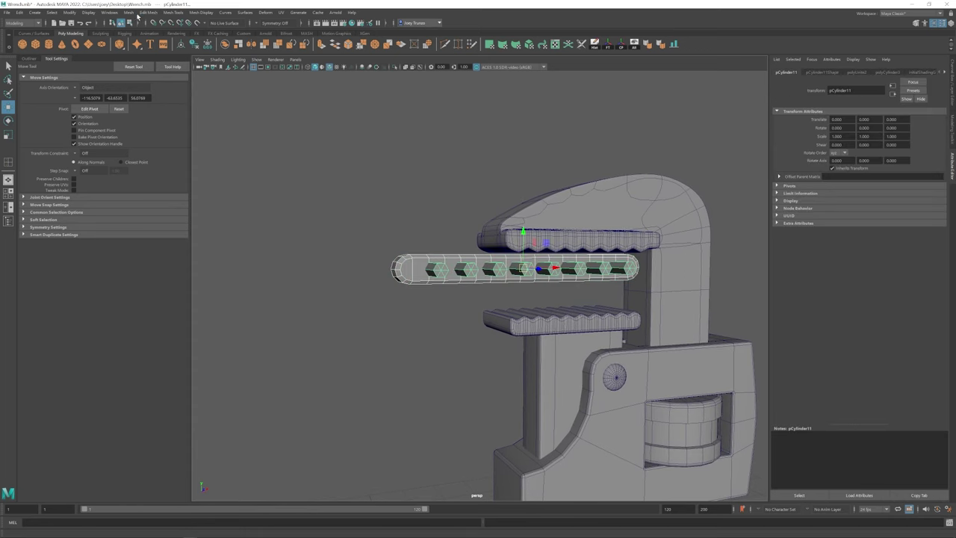
left_click(128, 12)
Cut the prisms out of the bar as holes, then inspect the hexagon holes
mouse_move(145, 27)
left_click(220, 37)
left_click(407, 272)
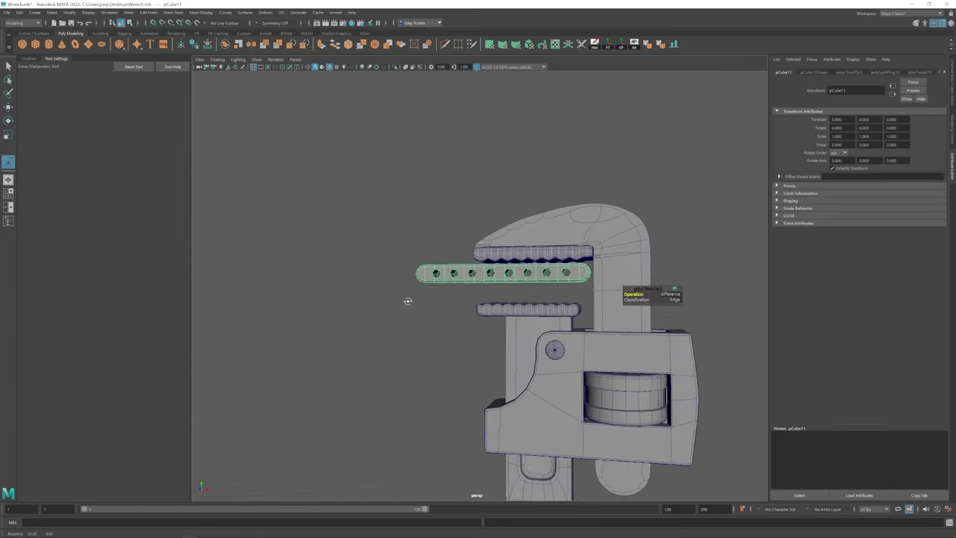
scroll(448, 277, "up", 8)
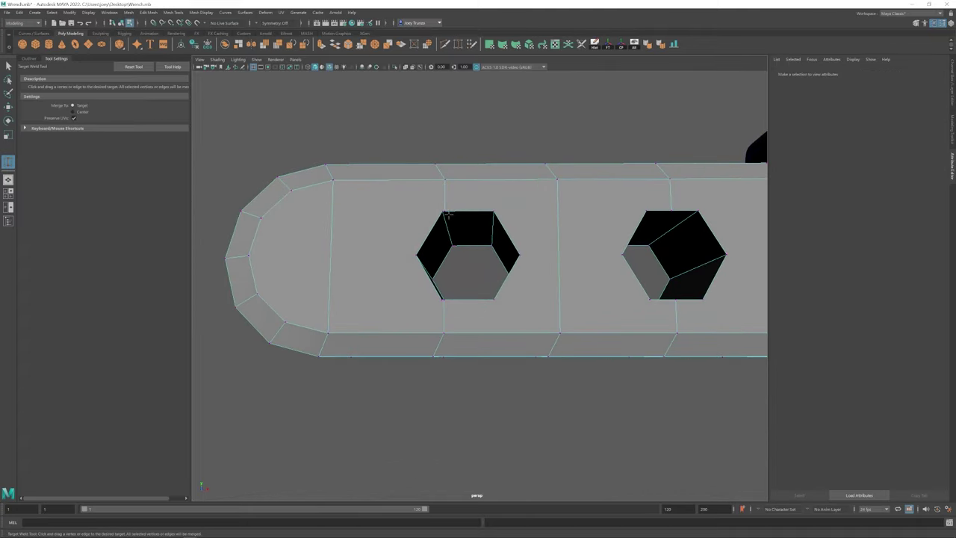
left_click_drag(423, 299, 460, 279, "alt")
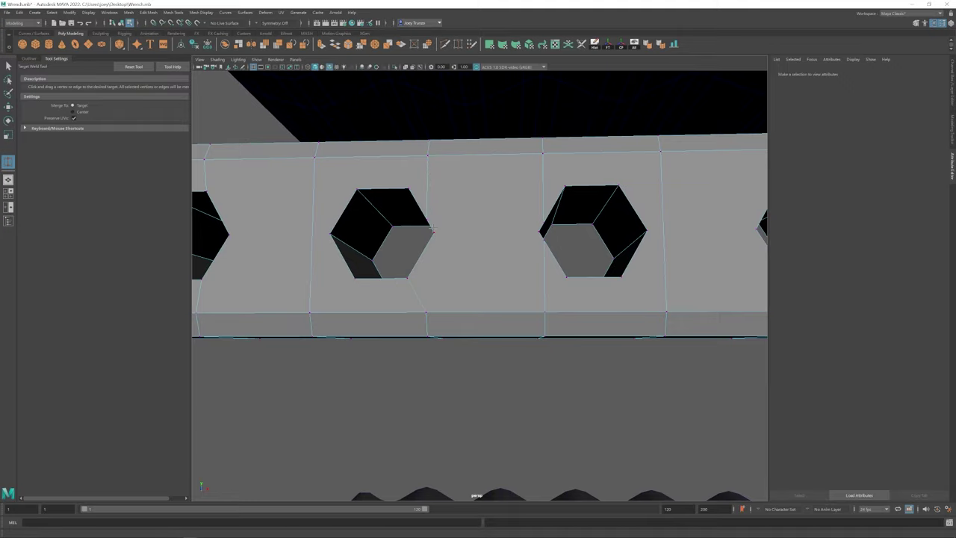
left_click_drag(612, 250, 497, 159, "alt")
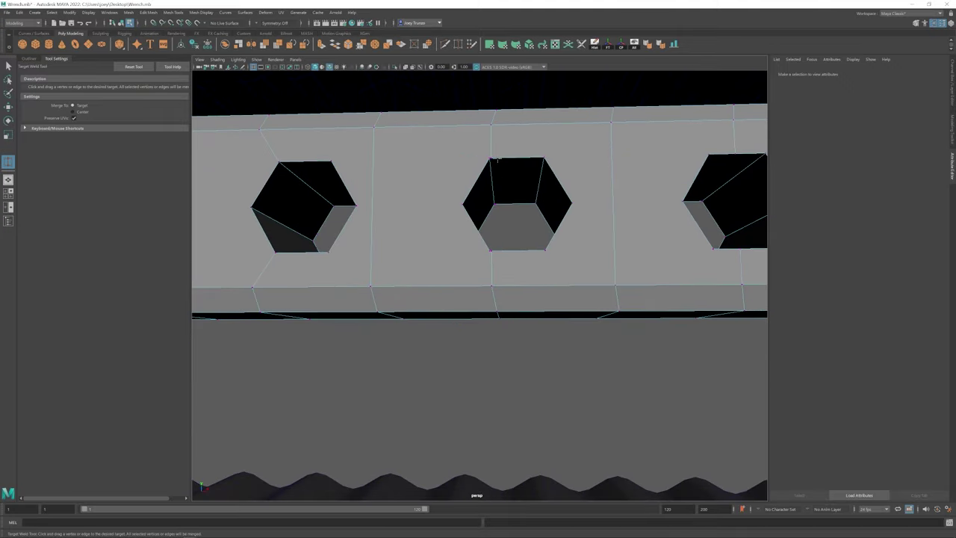
scroll(492, 272, "down", 3)
left_click_drag(491, 272, 508, 328, "alt")
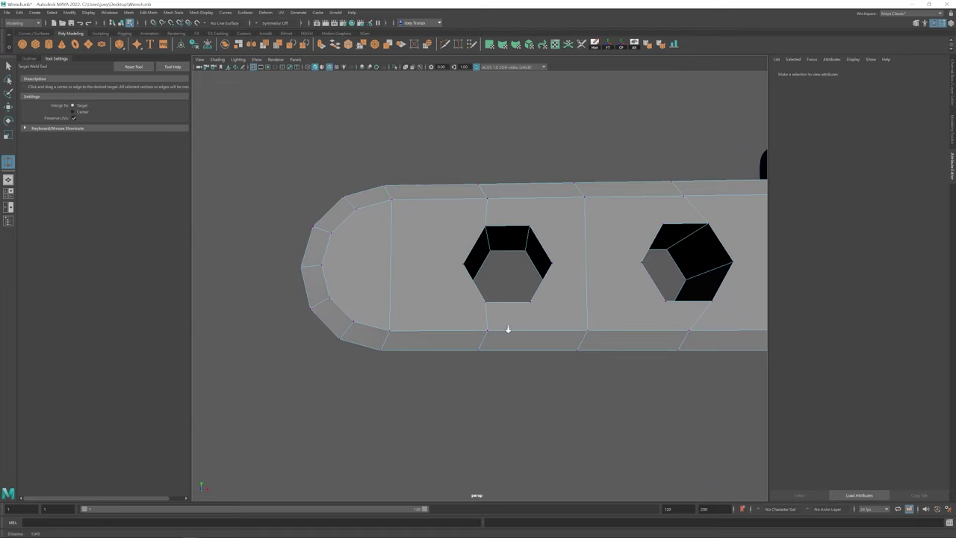
Undo the earlier cuts around the holes back to the cutting step
key("ctrl+z")
key("ctrl+z")
key("ctrl+z")
key("ctrl+z")
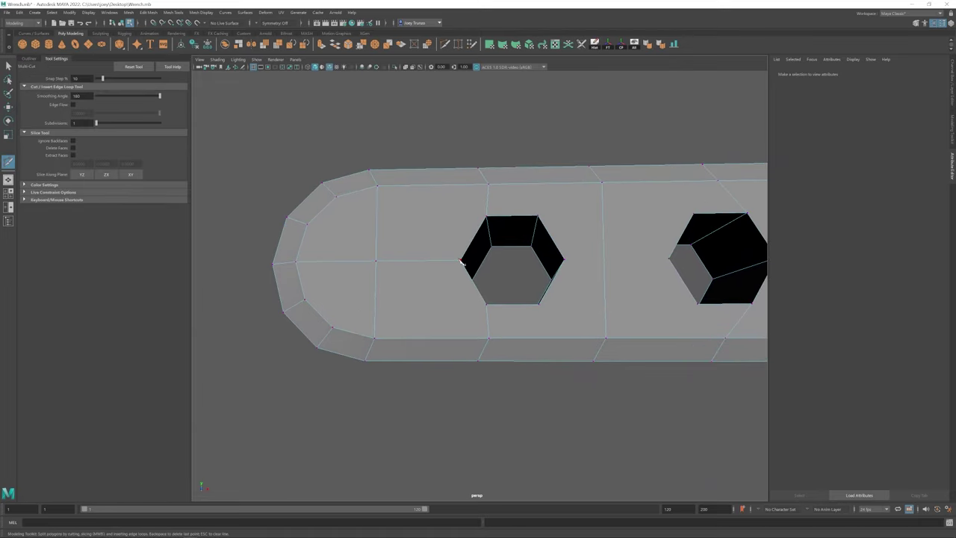
key("ctrl+z")
key("ctrl+z")
key("ctrl+z")
key("ctrl+z")
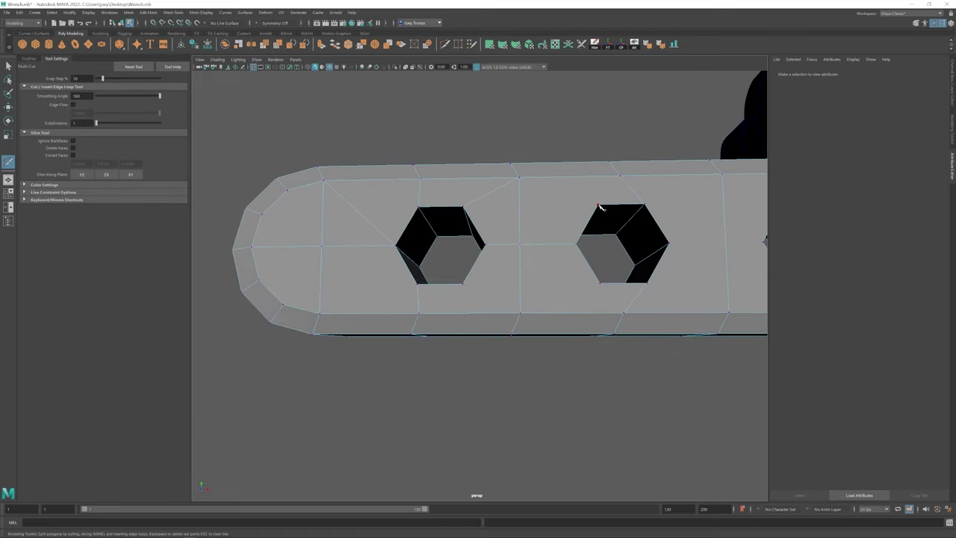
key("ctrl+z")
key("ctrl+z")
key("ctrl+z")
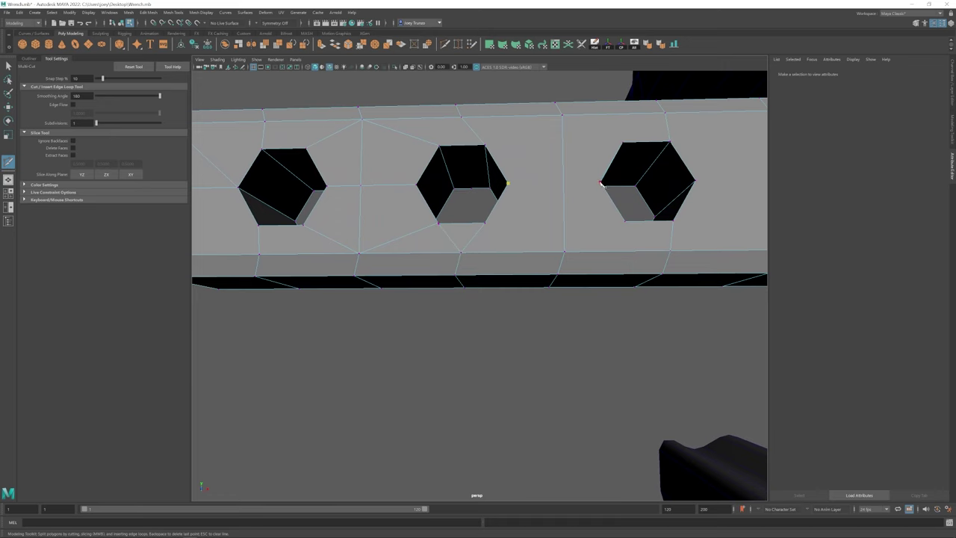
key("ctrl+z")
key("ctrl+z")
key("ctrl+z")
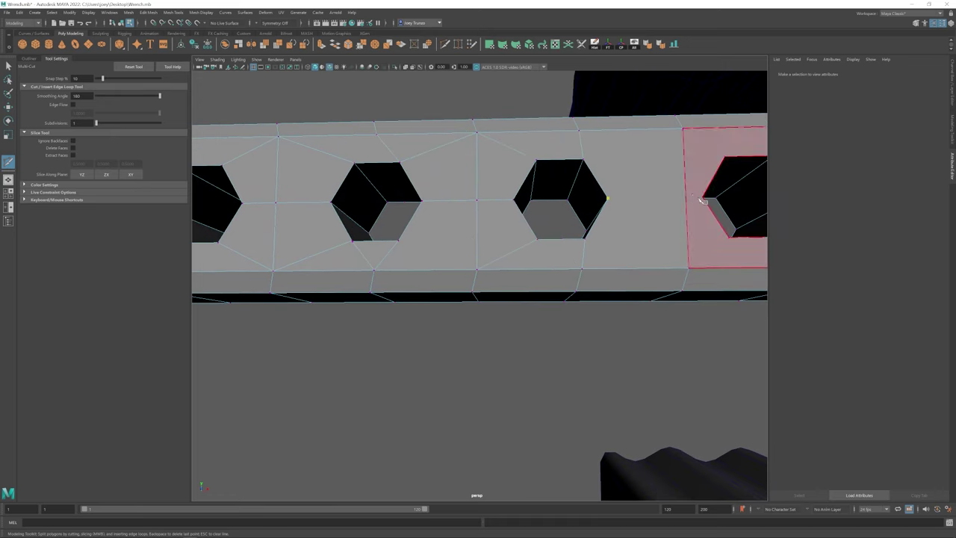
key("ctrl+z")
key("ctrl+z")
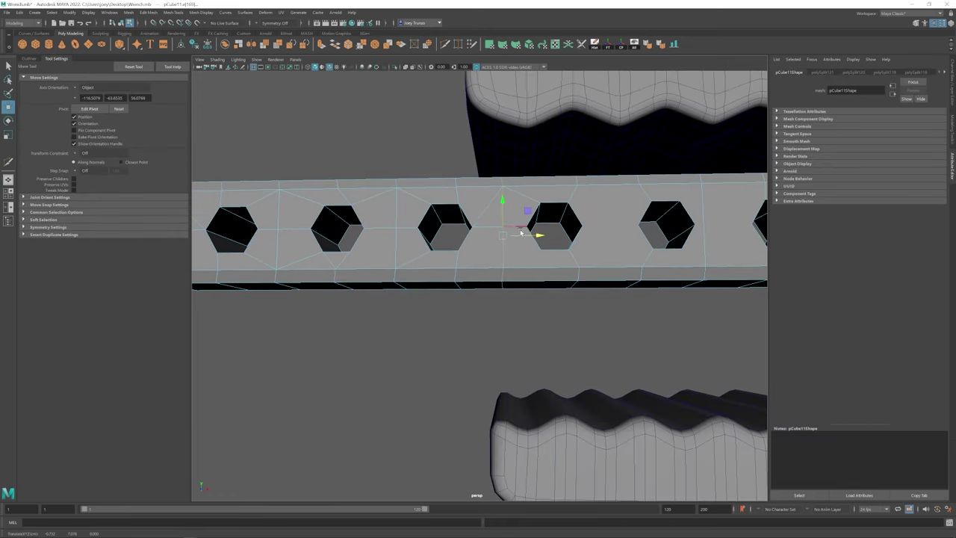
key("ctrl+z")
key("ctrl+z")
key("ctrl+z")
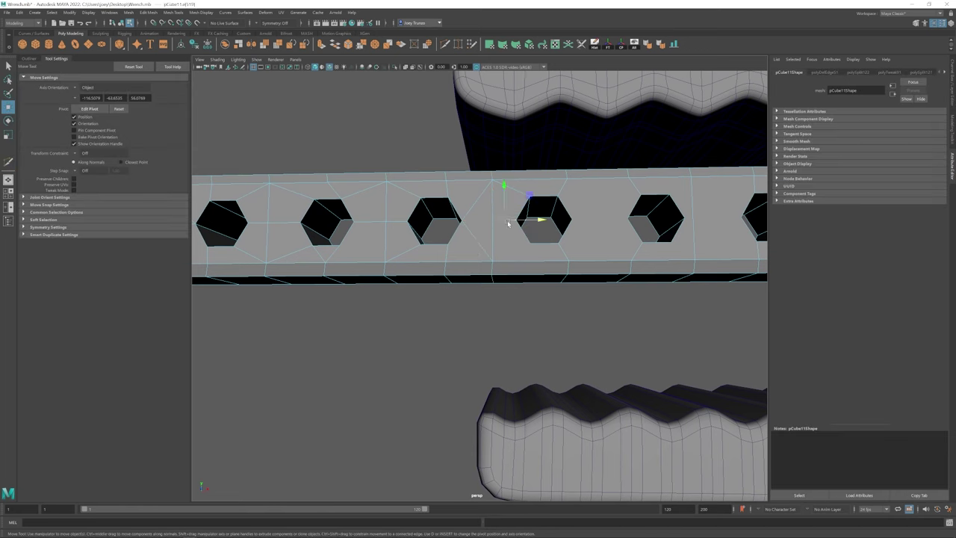
key("ctrl+z")
key("ctrl+z")
key("ctrl+z")
key("ctrl+z")
key("ctrl+z")
key("ctrl+z")
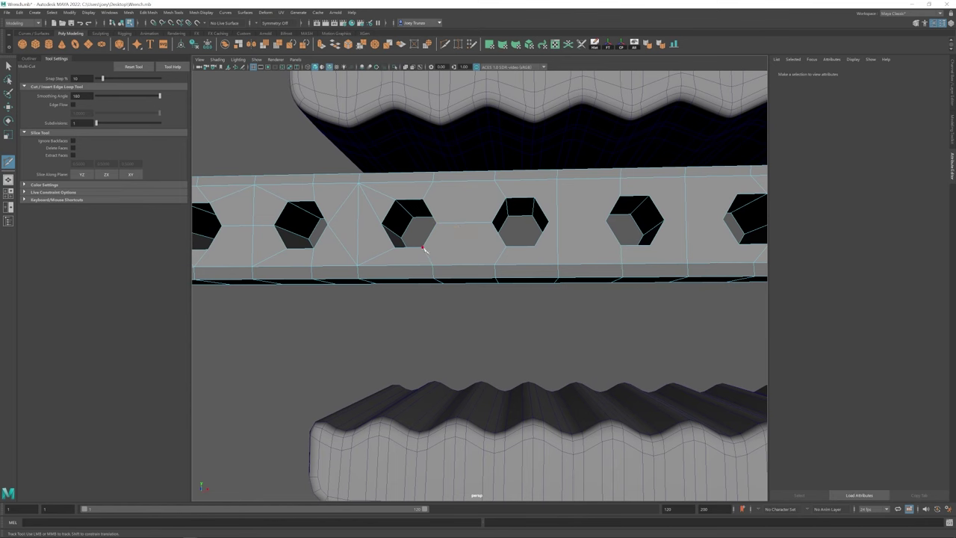
Start a Multi-Cut on a hex hole edge, cancel it, and select a bottom edge
left_click_drag(424, 249, 441, 224, "alt")
left_click(466, 225)
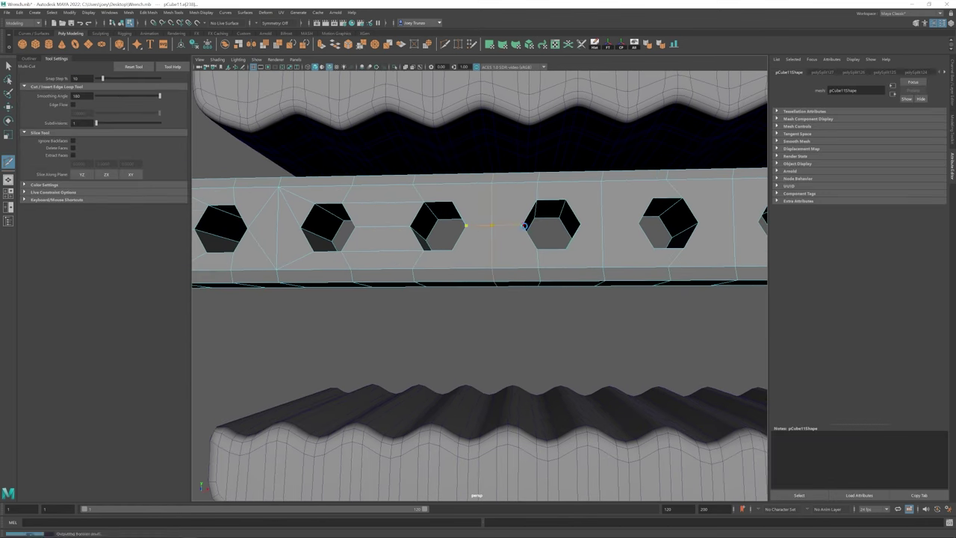
key("Escape")
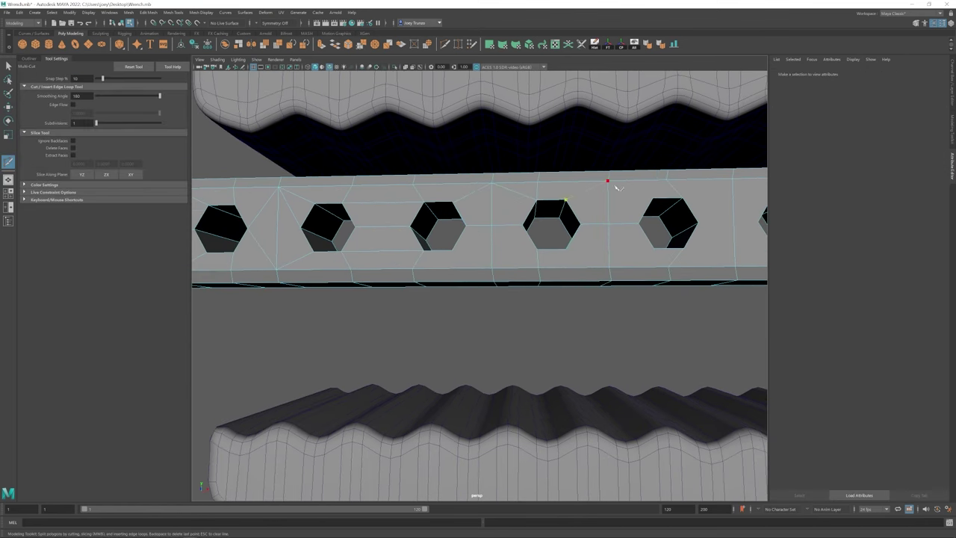
middle_click_drag(617, 187, 682, 176, "alt")
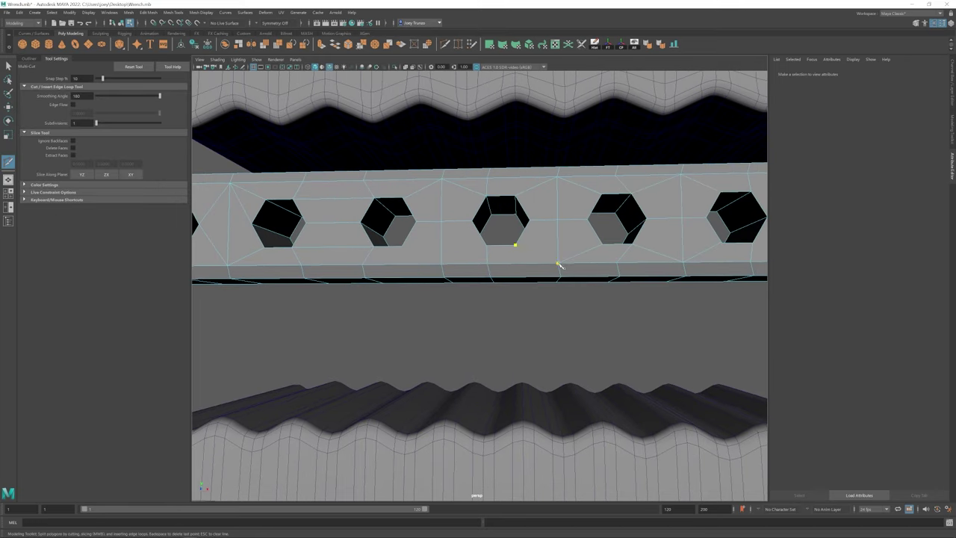
key("w")
left_click(493, 267)
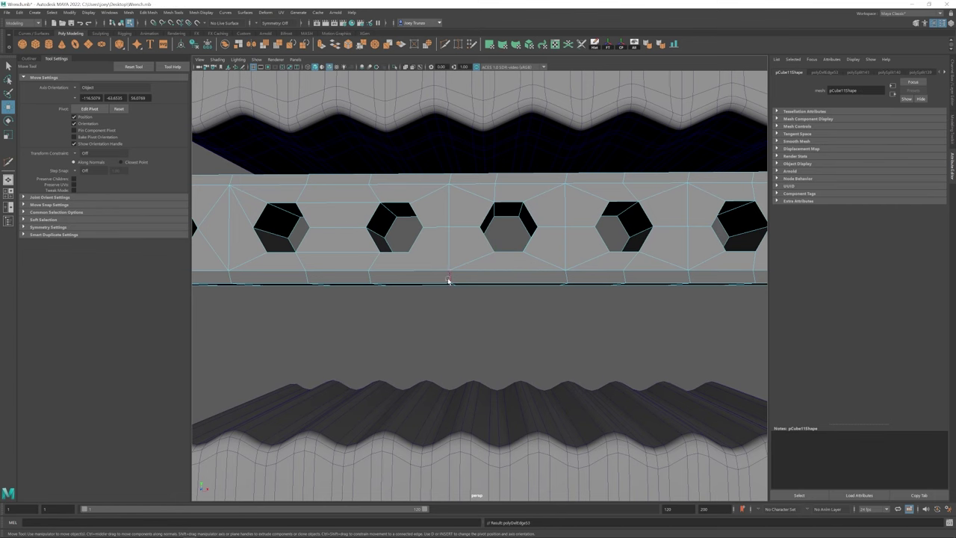
middle_click_drag(490, 192, 313, 186, "alt")
Multi-Cut across the face near the bar's rounded end
key("y")
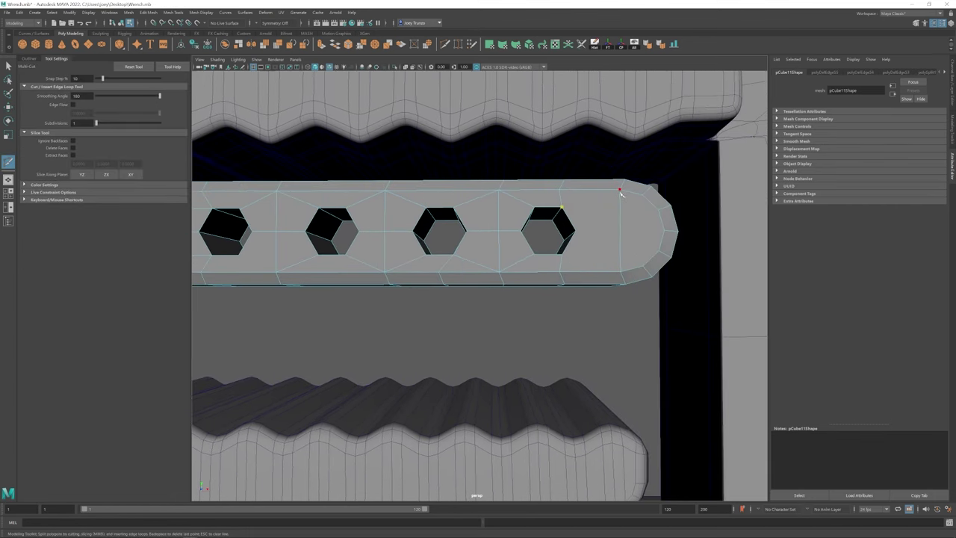
left_click(619, 190)
key("w")
scroll(598, 228, "down", 2)
left_click(598, 228)
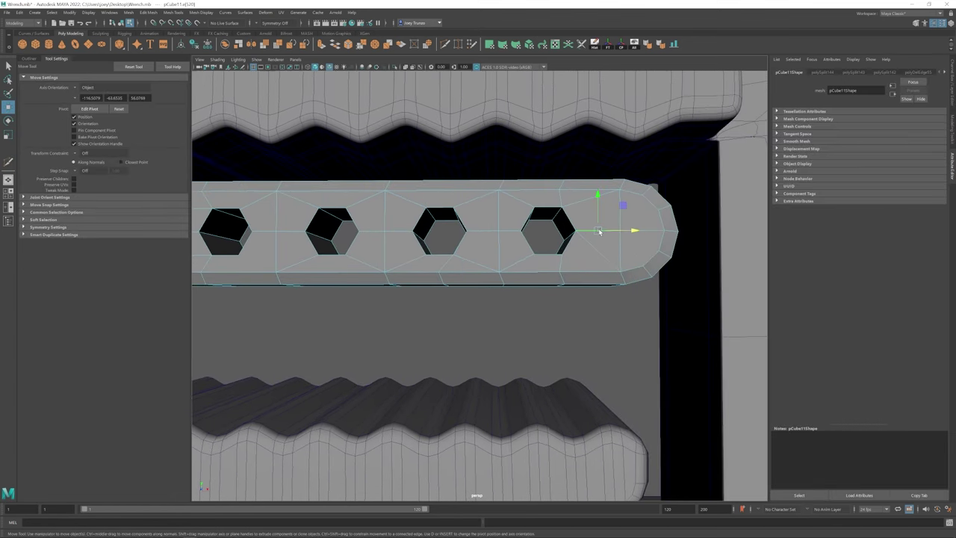
left_click_drag(572, 265, 492, 254, "alt")
scroll(418, 266, "up", 2)
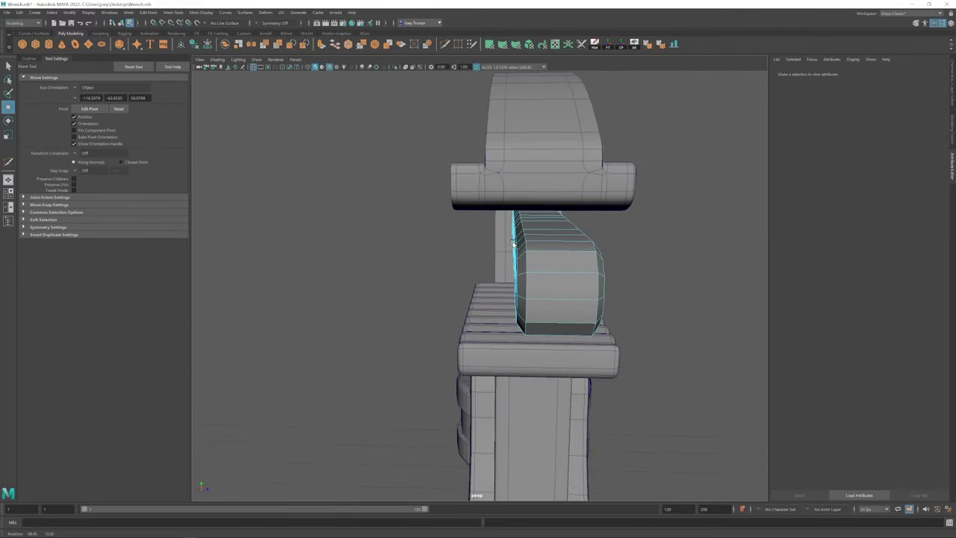
Insert an edge loop along the bar
left_click(148, 13)
left_click(215, 62)
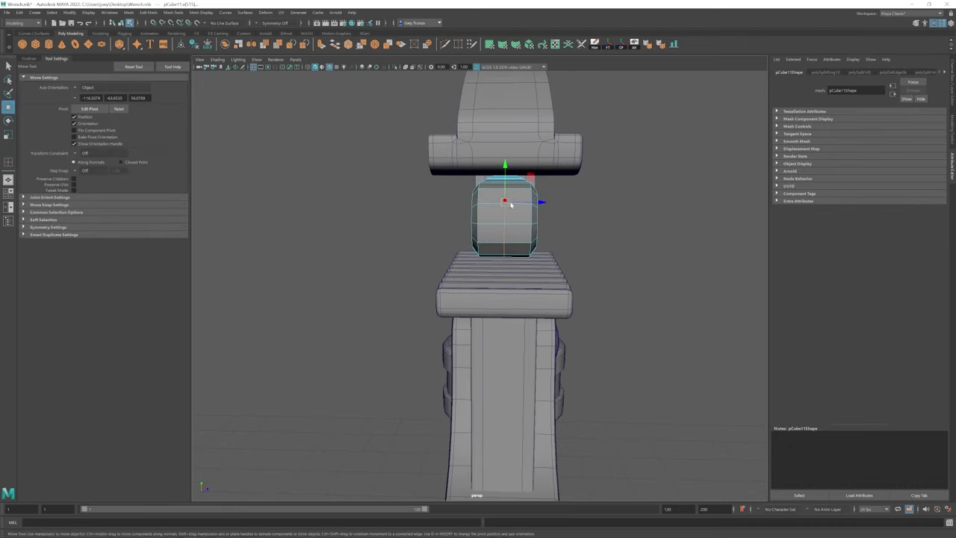
left_click_drag(523, 202, 451, 224, "alt")
scroll(500, 243, "down", 3)
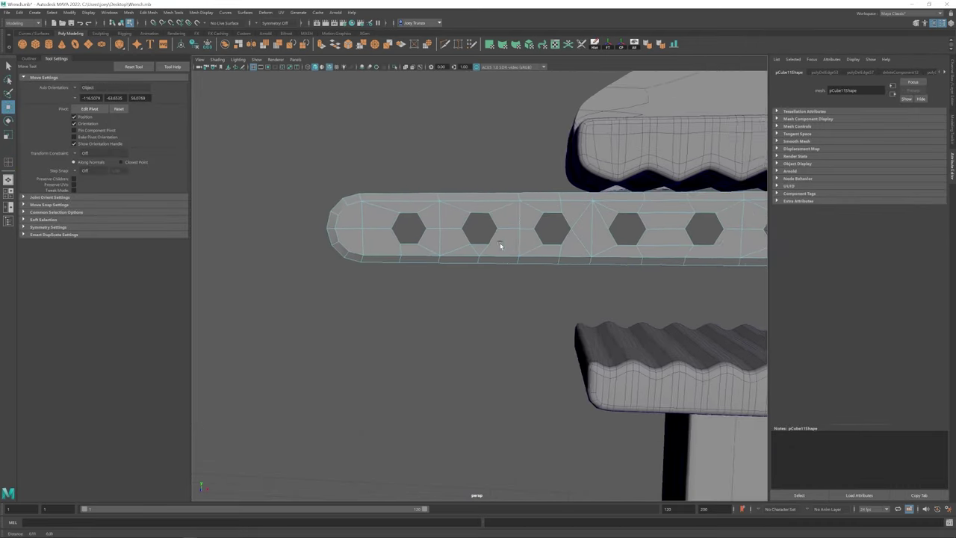
left_click_drag(499, 243, 388, 238, "alt")
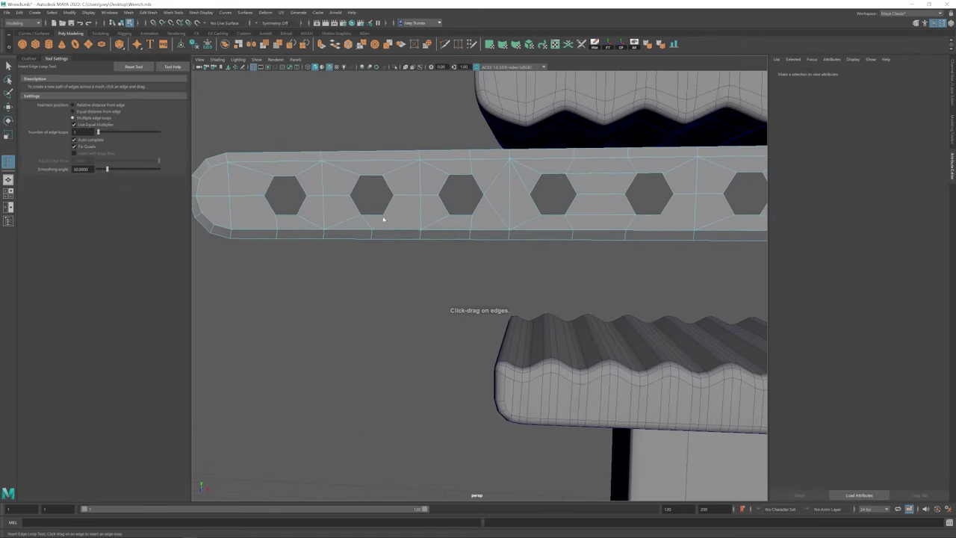
Delete three stray vertical edges beside the holes with Ctrl+Delete
key("w")
left_click(371, 233)
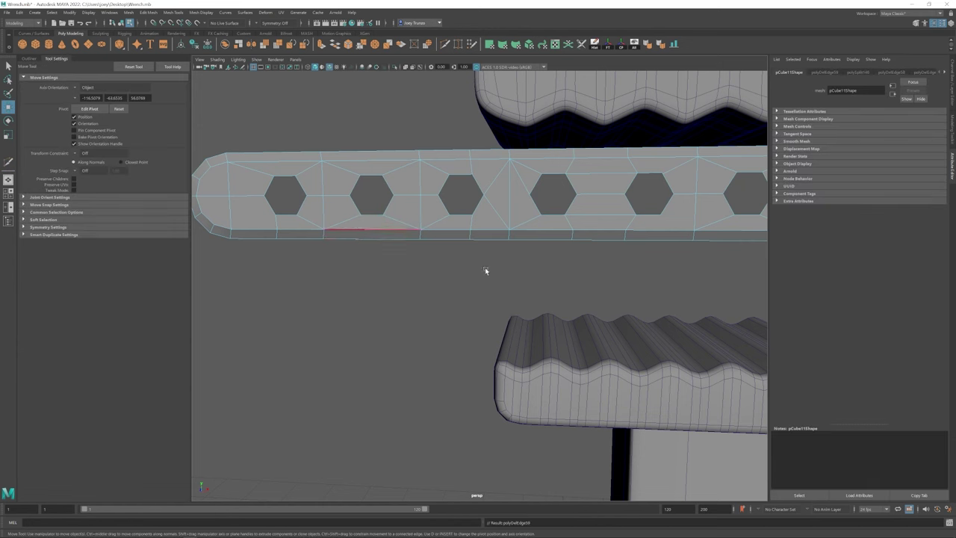
left_click_drag(485, 270, 458, 230, "alt")
left_click(463, 196)
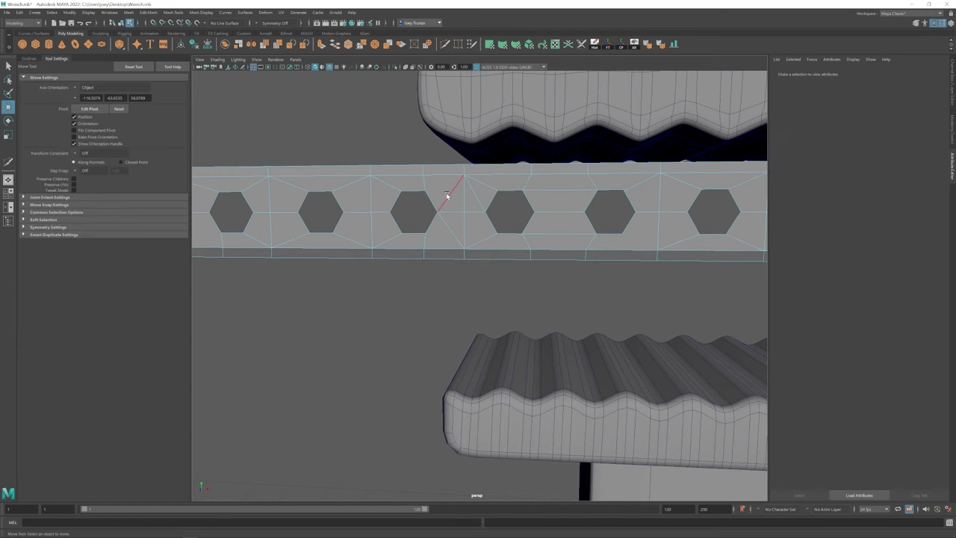
key("ctrl+Delete")
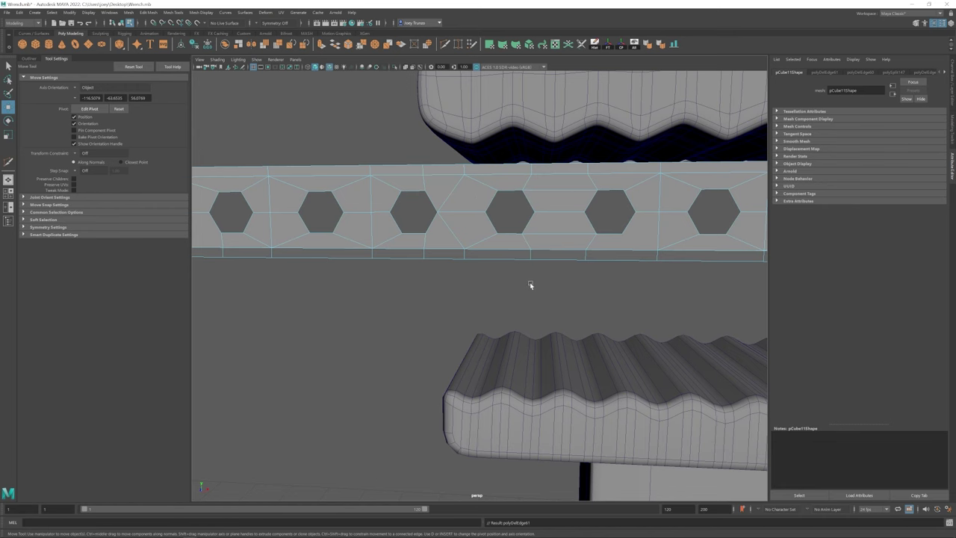
left_click_drag(529, 284, 538, 248, "alt")
left_click(396, 211)
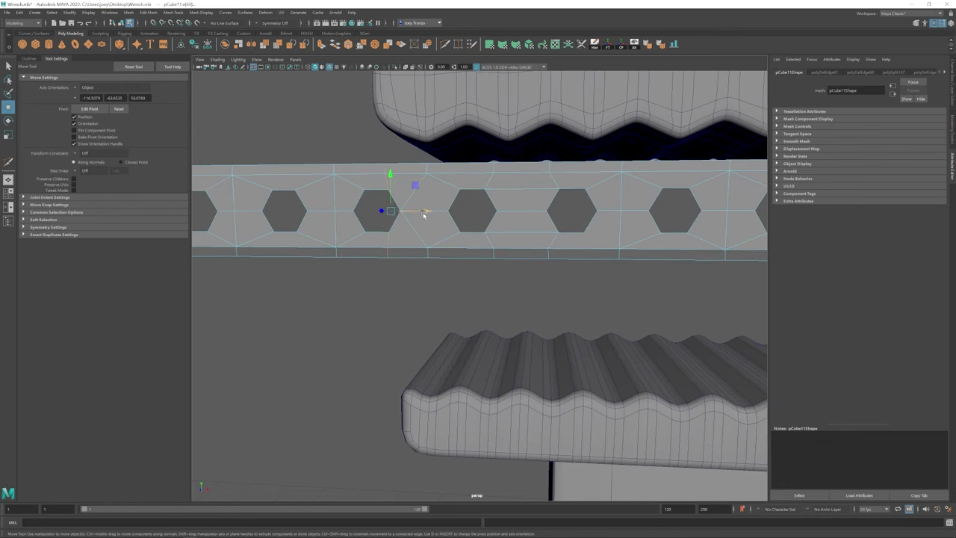
left_click_drag(422, 215, 566, 246, "alt")
key("ctrl+Delete")
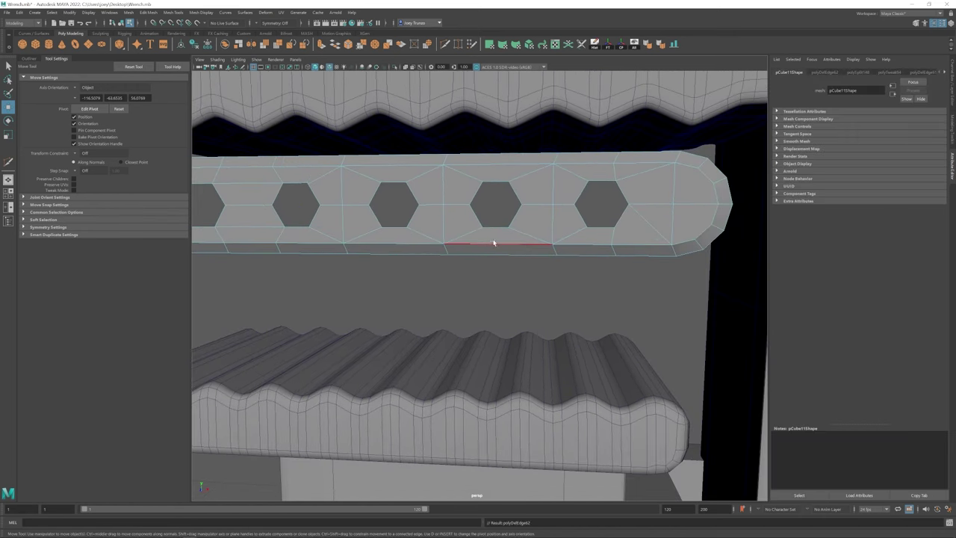
left_click_drag(493, 242, 565, 177, "alt")
left_click(565, 177)
key("ctrl+Delete")
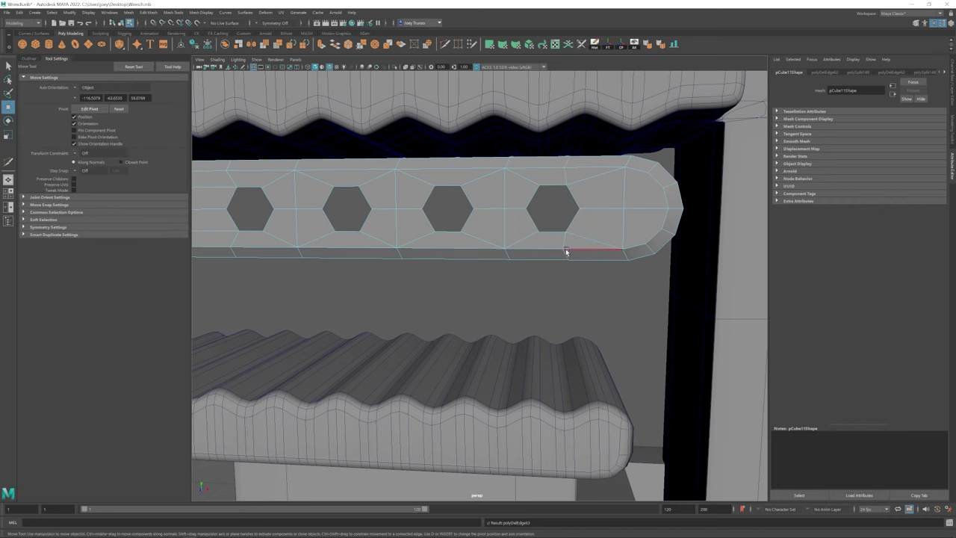
scroll(561, 228, "down", 3)
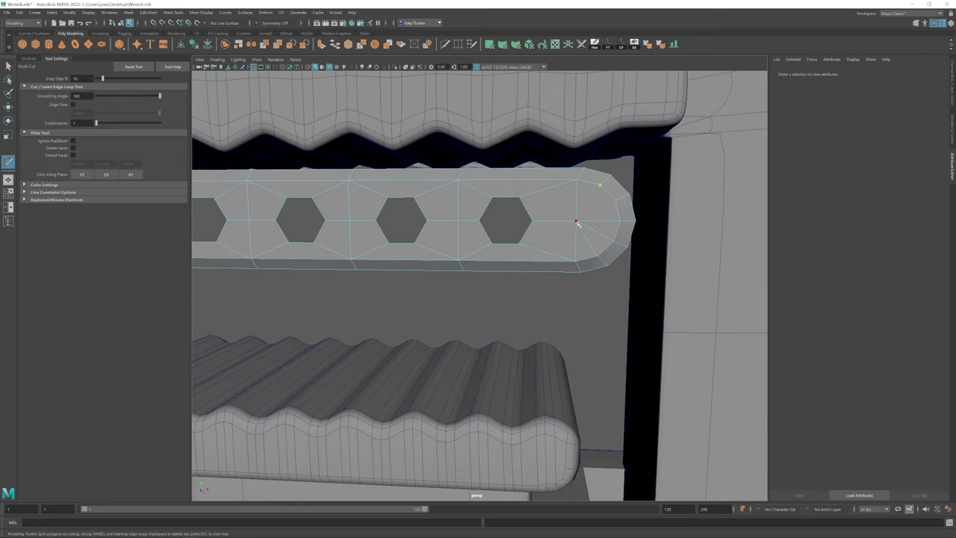
Select the whole bar object near its rounded left end
right_click_drag(580, 216, 441, 241, "alt")
middle_click_drag(441, 240, 465, 258, "alt")
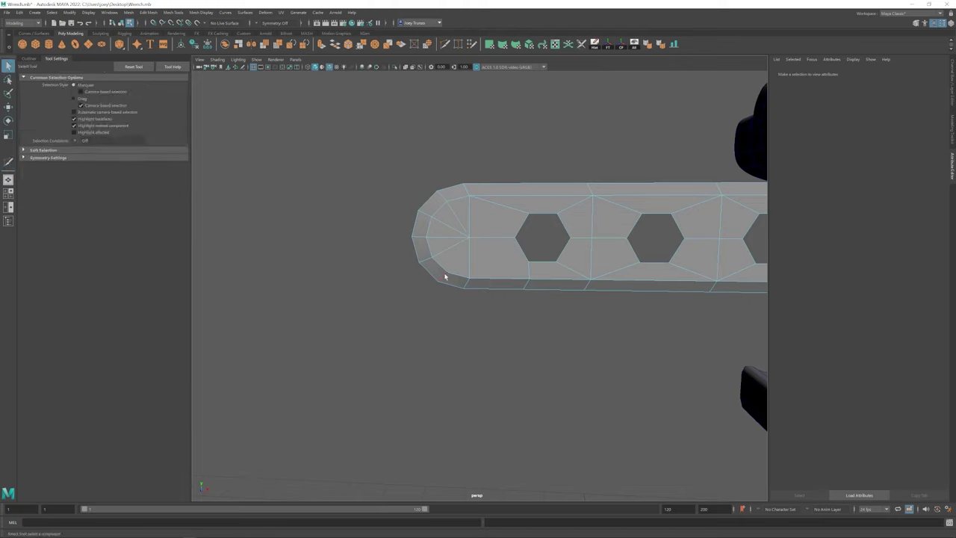
scroll(526, 262, "down", 3)
scroll(526, 262, "up", 1)
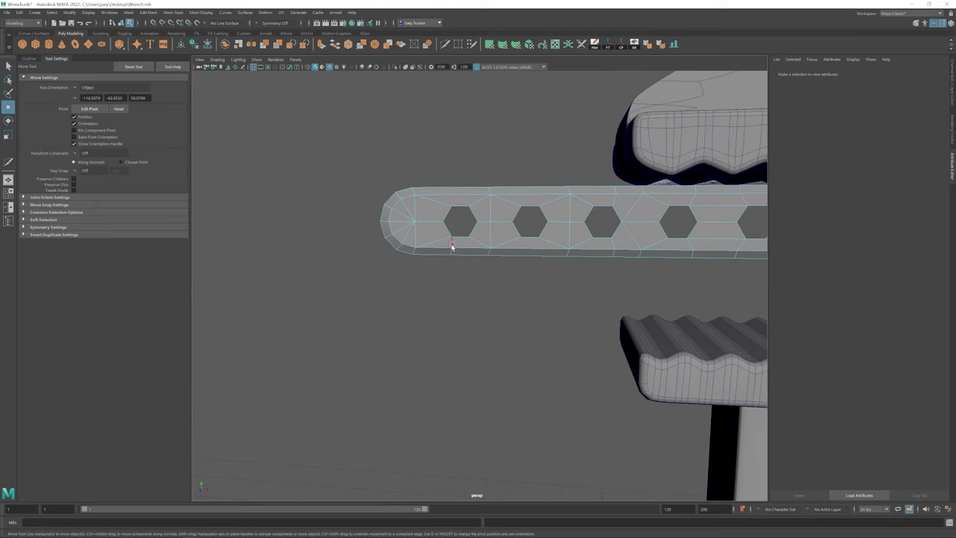
left_click(453, 248)
scroll(382, 281, "down", 3)
scroll(404, 265, "up", 3)
scroll(404, 218, "up", 3)
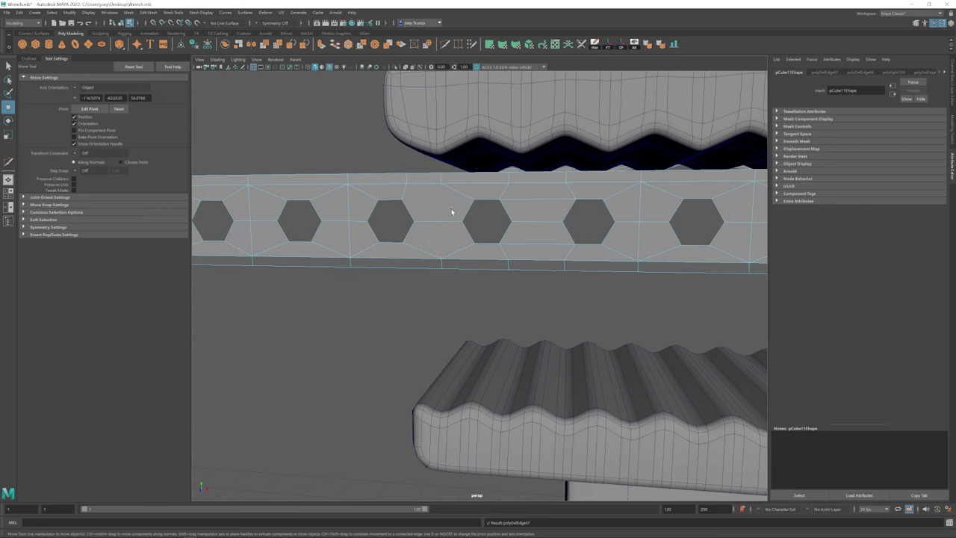
Switch between Multi-Cut and Move while framing the bar's holes
key("ctrl+shift+x")
scroll(452, 247, "down", 3)
key("w")
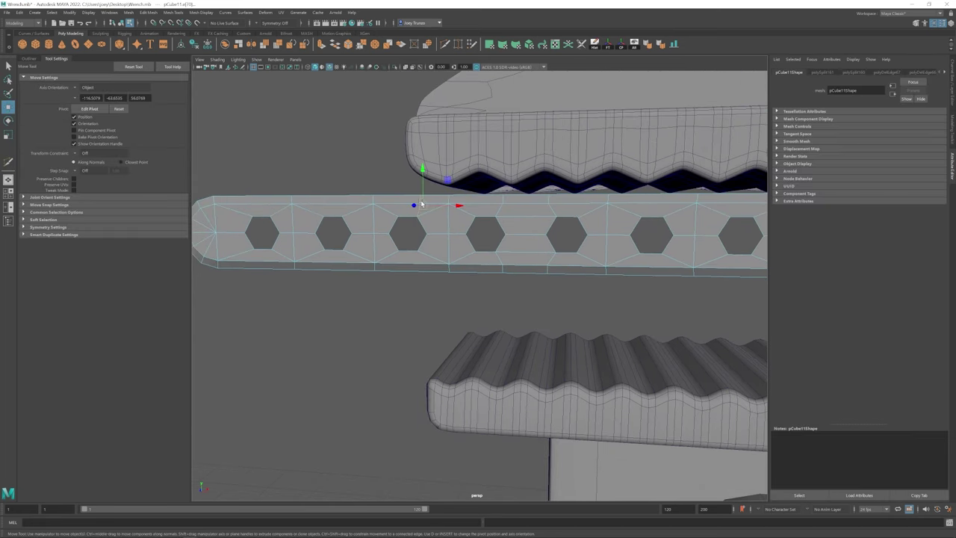
scroll(550, 264, "up", 4)
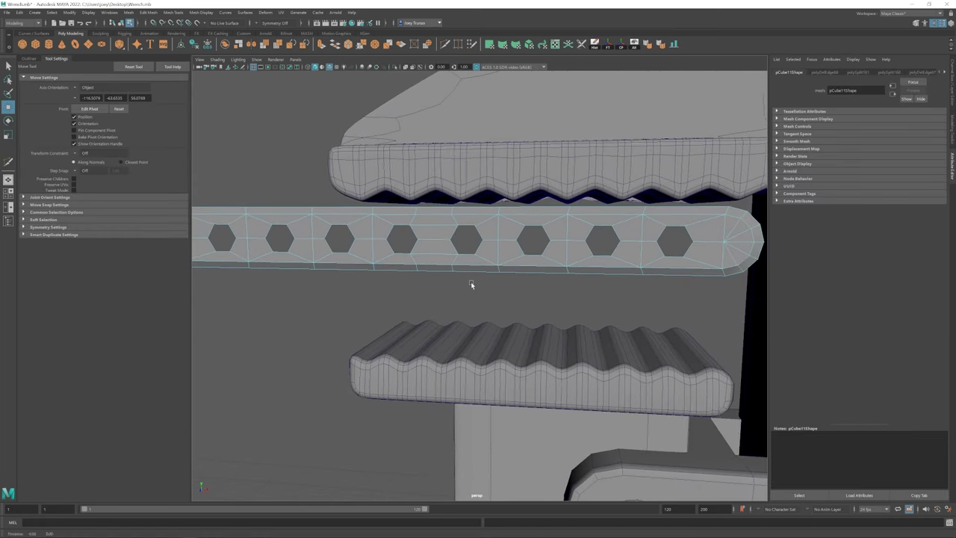
scroll(470, 285, "down", 2)
middle_click_drag(540, 283, 576, 284, "alt")
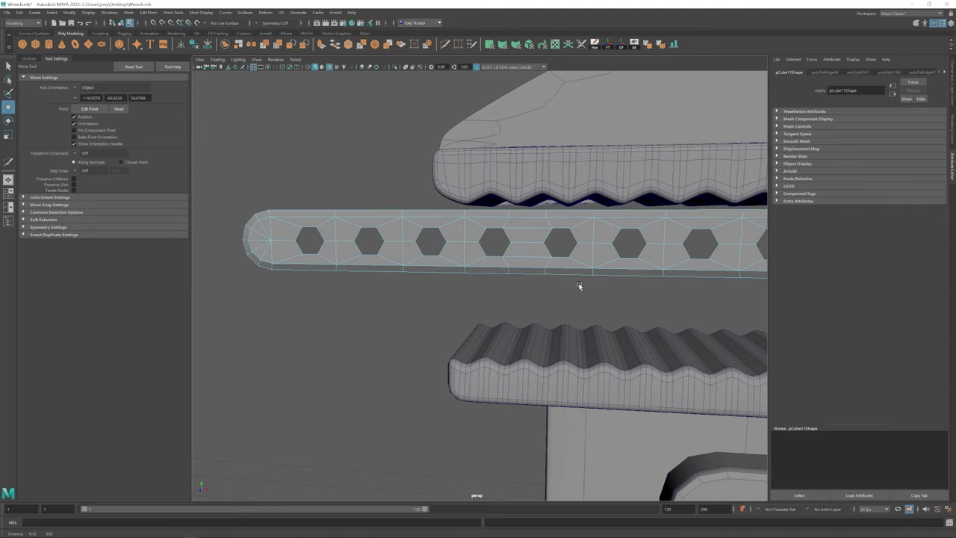
left_click_drag(575, 284, 464, 283, "alt")
scroll(464, 283, "up", 3)
right_click_drag(464, 283, 463, 283, "shift")
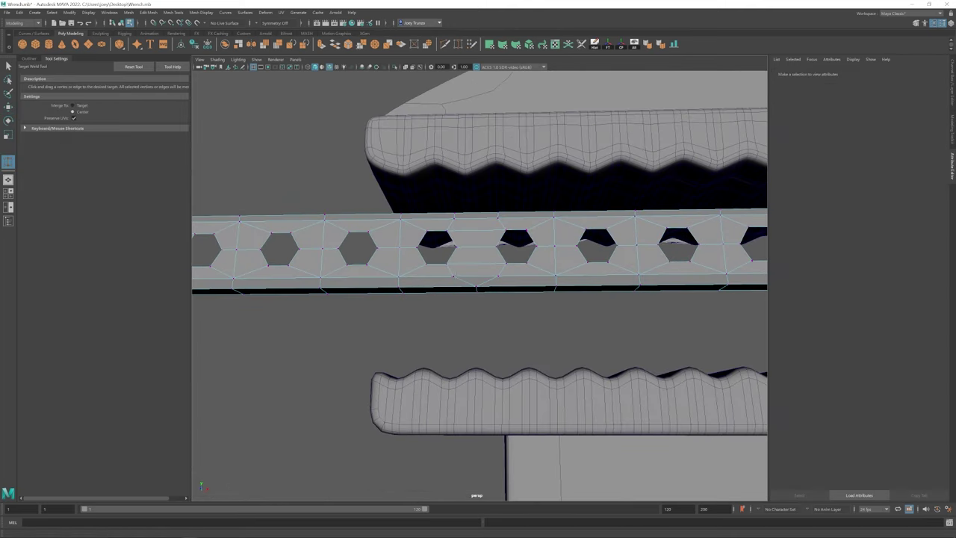
left_click_drag(500, 291, 457, 299, "alt")
Reselect the bar piece and rotate it to cross the column
key("F8")
left_click(457, 299)
left_click(533, 289)
key("e")
left_click_drag(533, 289, 516, 279)
Combine the selected bar pieces into one mesh
key("w")
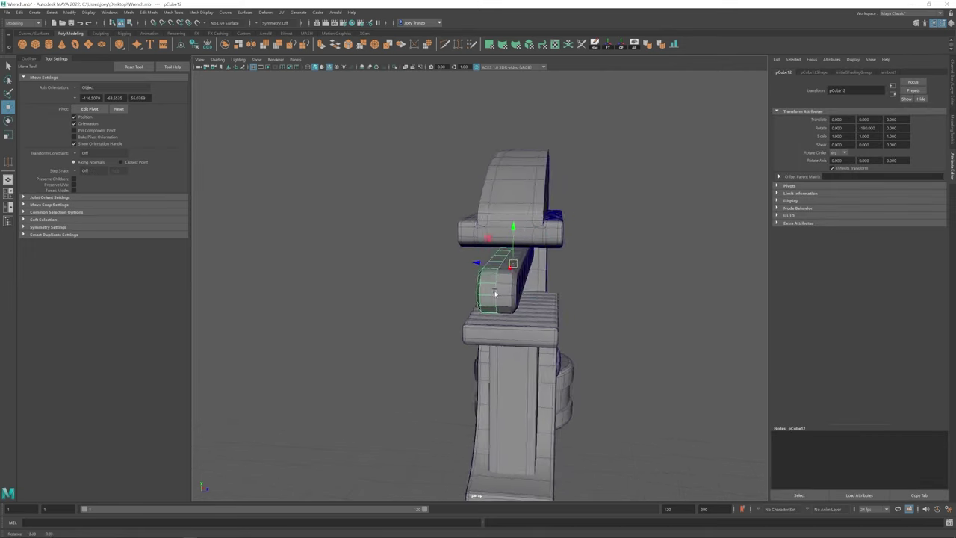
left_click(129, 12)
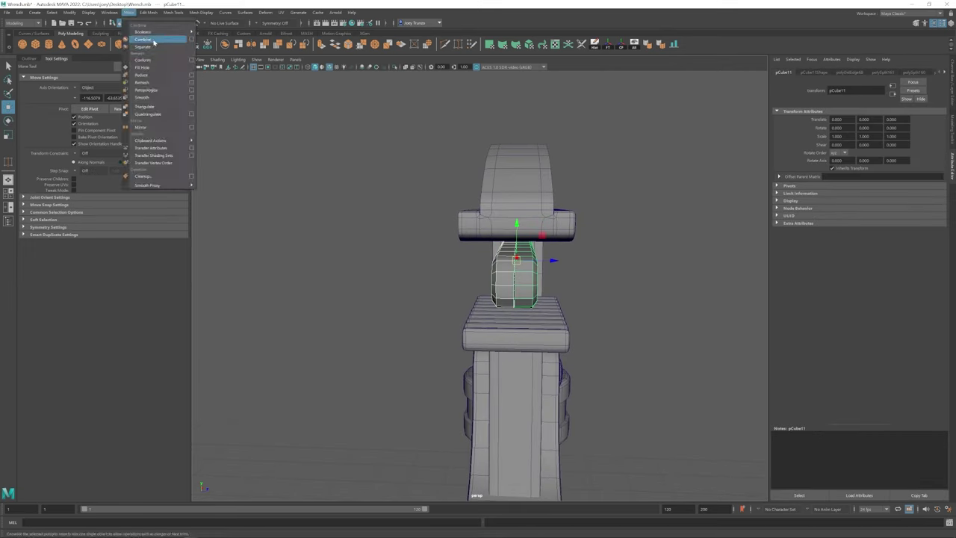
left_click(145, 120)
left_click(172, 12)
key("Escape")
key("t")
left_click_drag(397, 219, 523, 284, "alt")
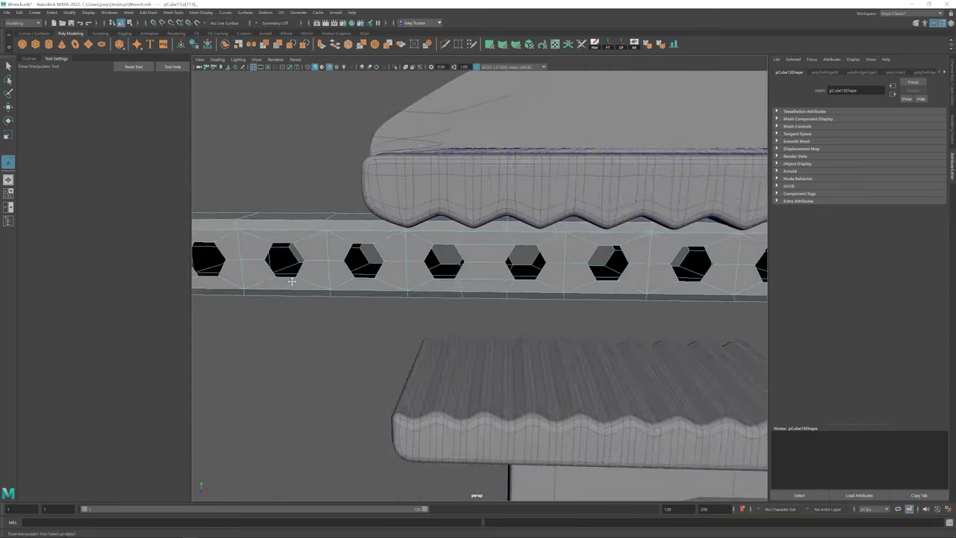
Bridge the edges of the first hexagonal hole with Edit Mesh > Bridge
key("w")
scroll(388, 277, "up", 5)
scroll(336, 238, "up", 3)
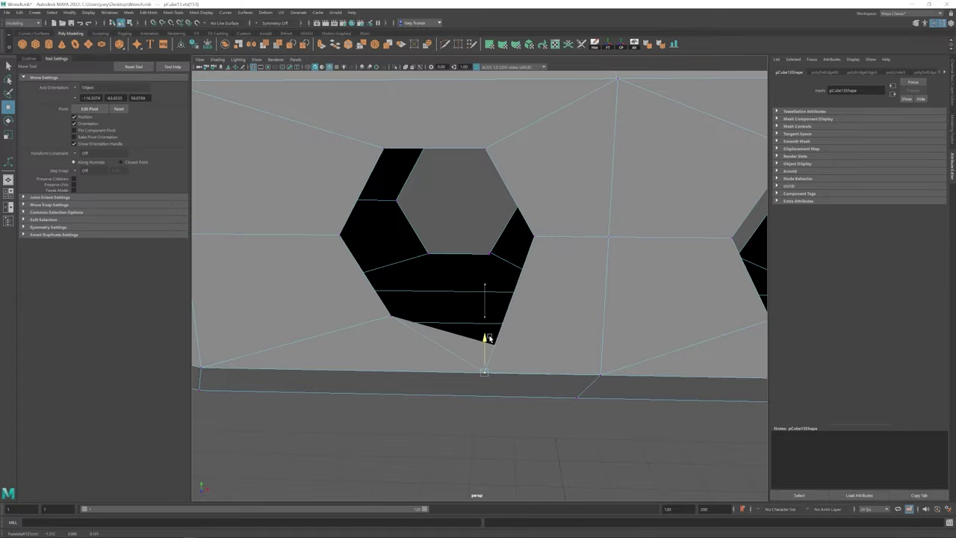
left_click_drag(486, 337, 508, 281, "alt")
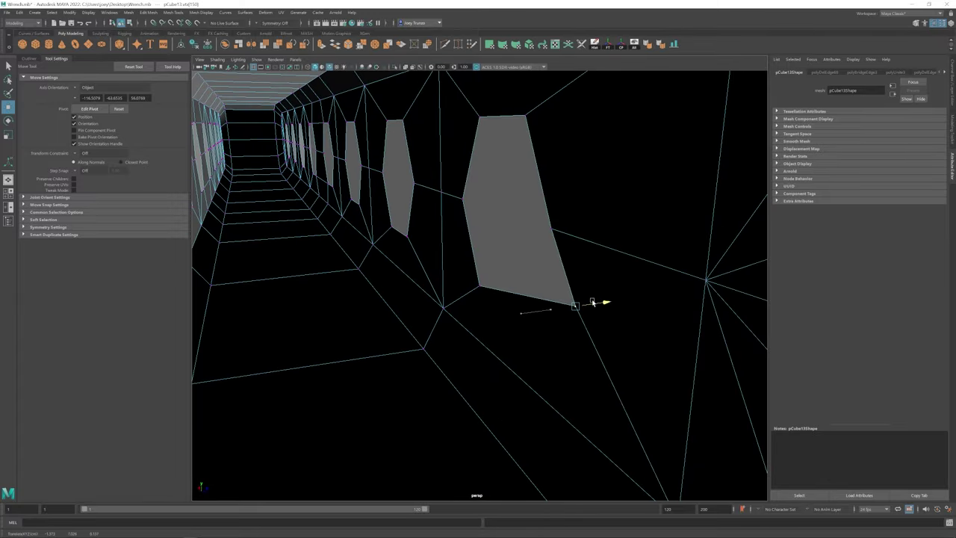
left_click_drag(592, 302, 448, 309, "alt")
scroll(473, 273, "up", 2)
left_click(148, 13)
left_click(153, 43)
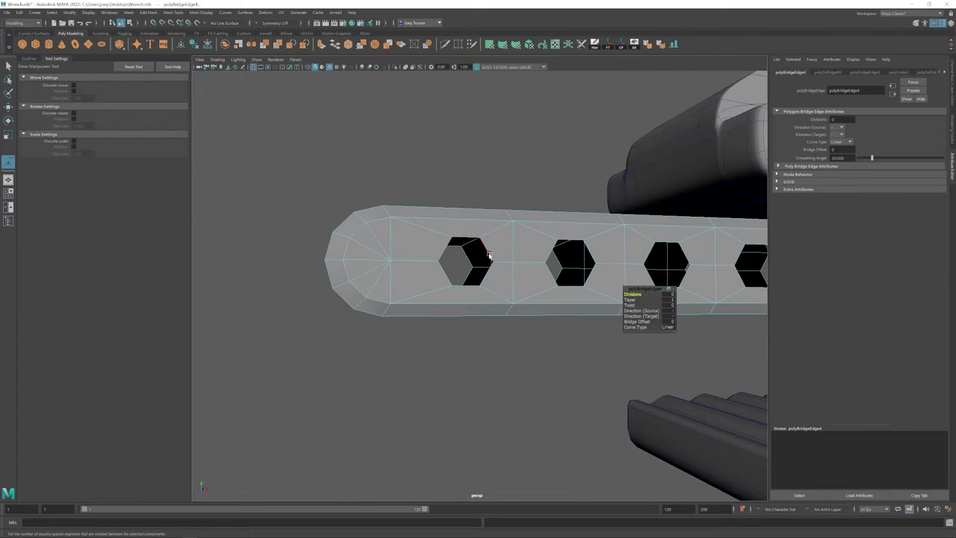
left_click(478, 269)
left_click_drag(478, 269, 457, 282, "alt")
Repeat the bridge on the next hole's opposing edges
key("g")
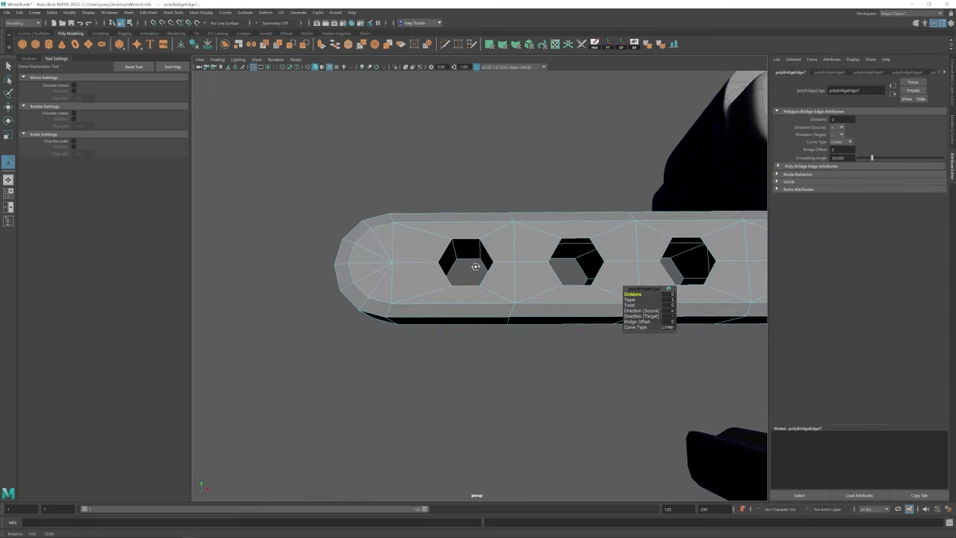
scroll(649, 365, "up", 5)
scroll(486, 299, "down", 5)
scroll(522, 284, "up", 2)
left_click(551, 258)
left_click_drag(551, 258, 454, 226, "alt")
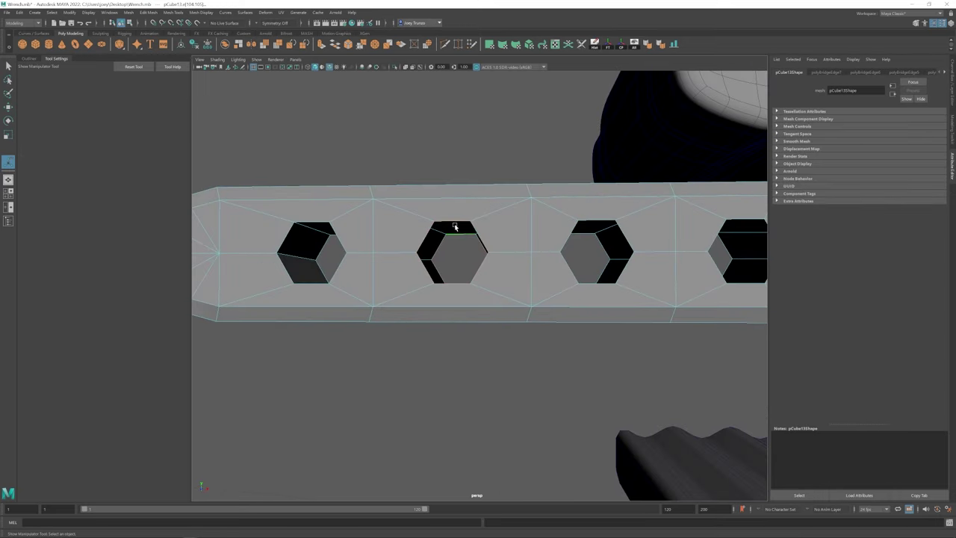
key("g")
left_click(467, 231)
left_click(427, 275)
key("g")
Bridge the third hole's edges and the remaining hole
left_click(439, 236)
left_click_drag(427, 274, 482, 271, "alt")
key("g")
left_click(459, 252)
key("g")
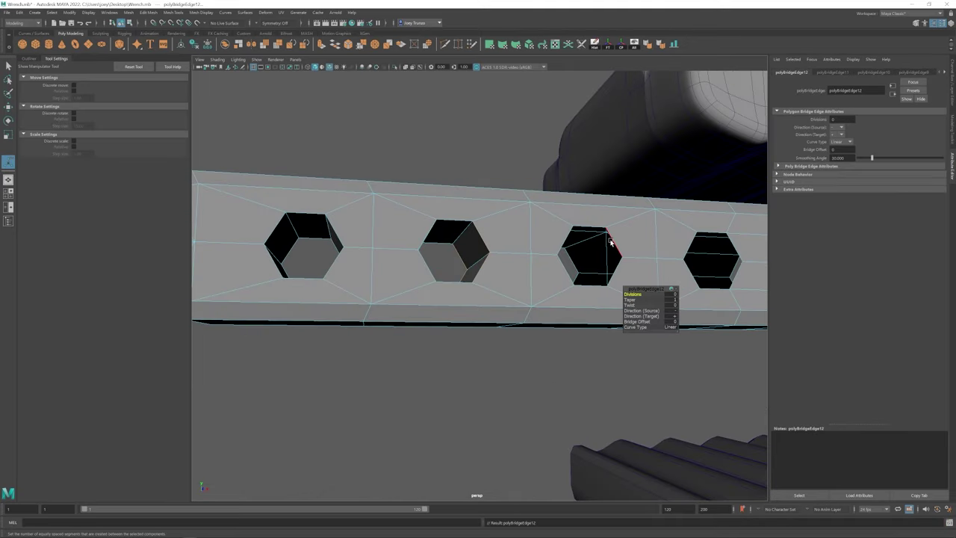
left_click(598, 269)
key("g")
left_click_drag(597, 270, 506, 267, "alt")
key("g")
Target Weld a loose vertex in the middle hexagon hole onto its neighbour
left_click(457, 45)
key("w")
left_click(479, 236)
key("t")
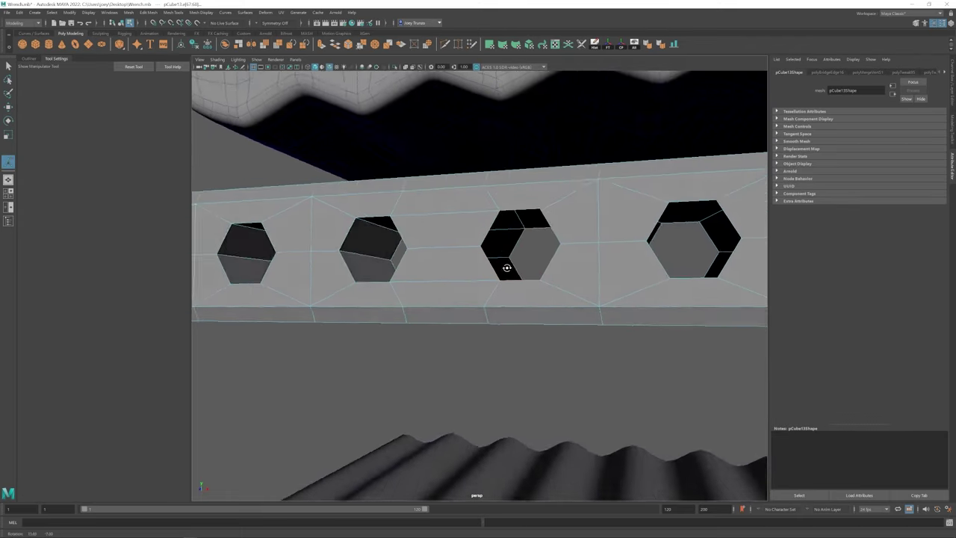
right_click_drag(506, 268, 515, 247, "shift")
left_click_drag(515, 247, 534, 209, "alt")
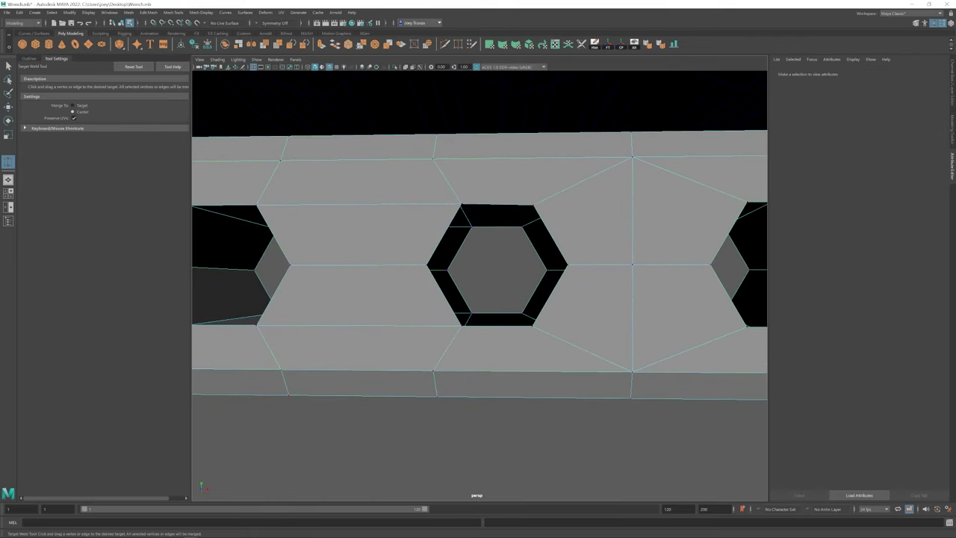
scroll(526, 182, "down", 5)
key("w")
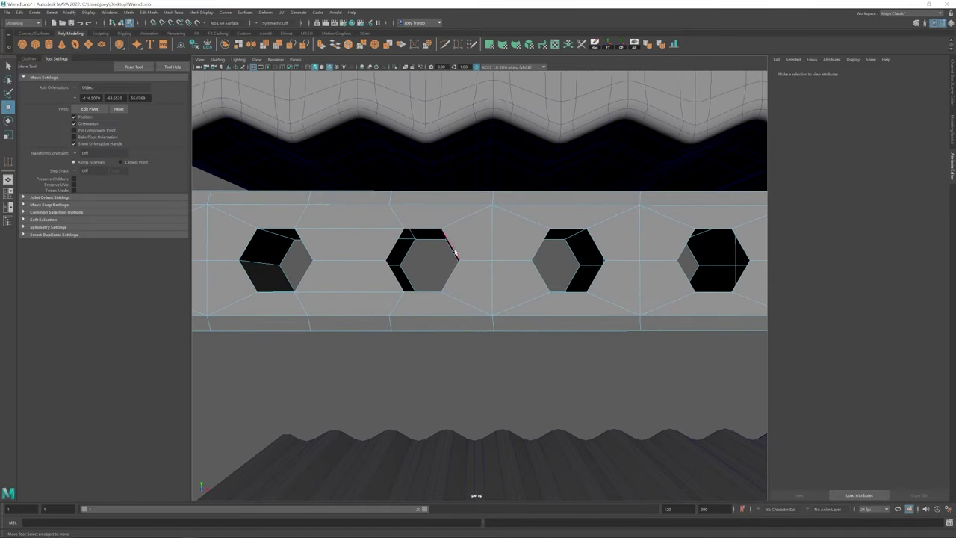
key("t")
left_click_drag(640, 309, 508, 242, "alt")
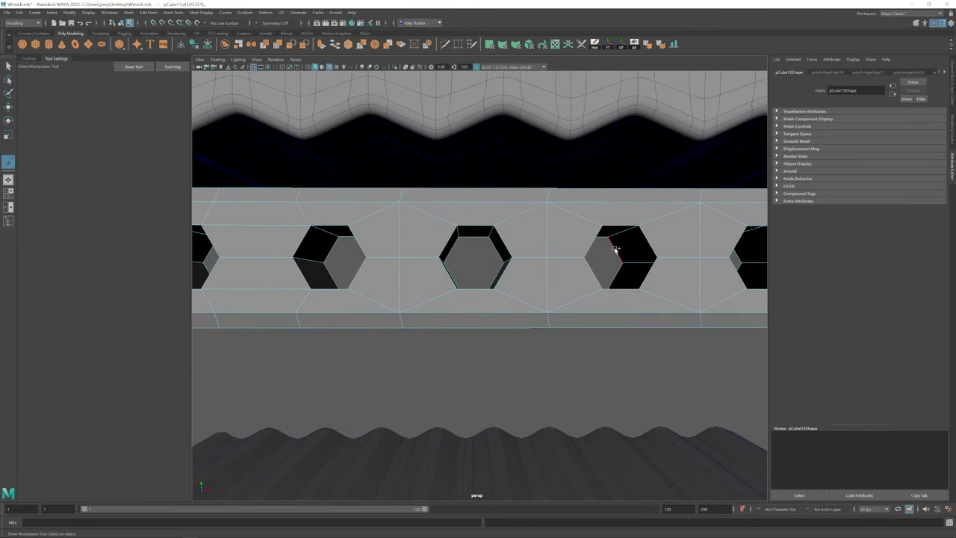
scroll(573, 280, "up", 3)
right_click_drag(573, 280, 553, 261, "shift")
left_click_drag(553, 261, 446, 324, "alt")
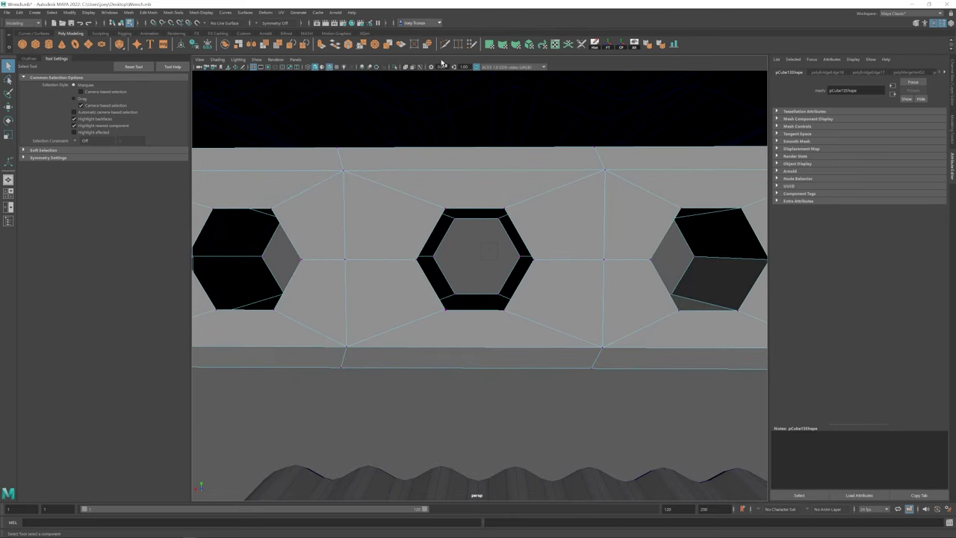
Weld shut the sliver gap at the bottom of the left hexagon hole
key("w")
left_click(148, 12)
left_click(172, 56)
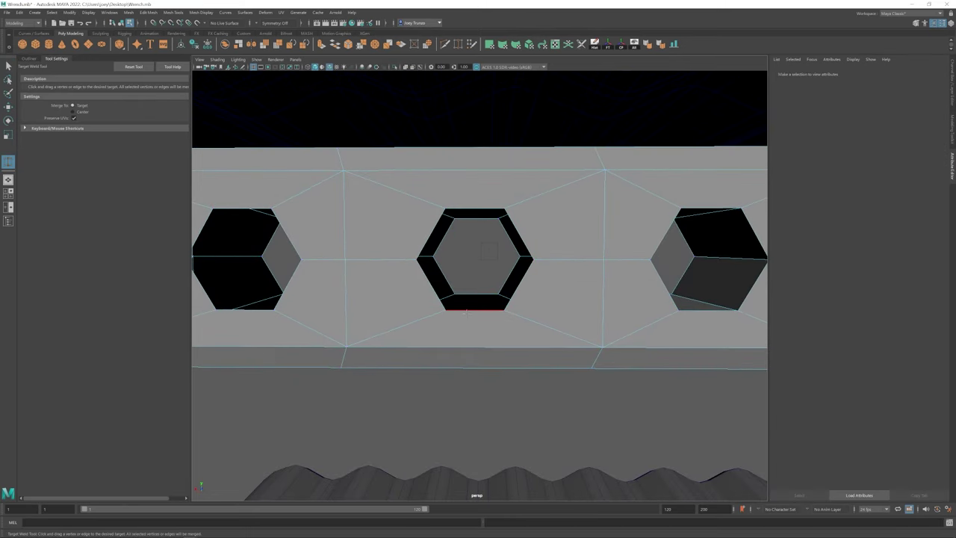
left_click(447, 306)
right_click_drag(641, 287, 651, 321, "shift")
left_click_drag(651, 321, 368, 259, "alt")
key("q")
left_click_drag(345, 223, 344, 150, "alt")
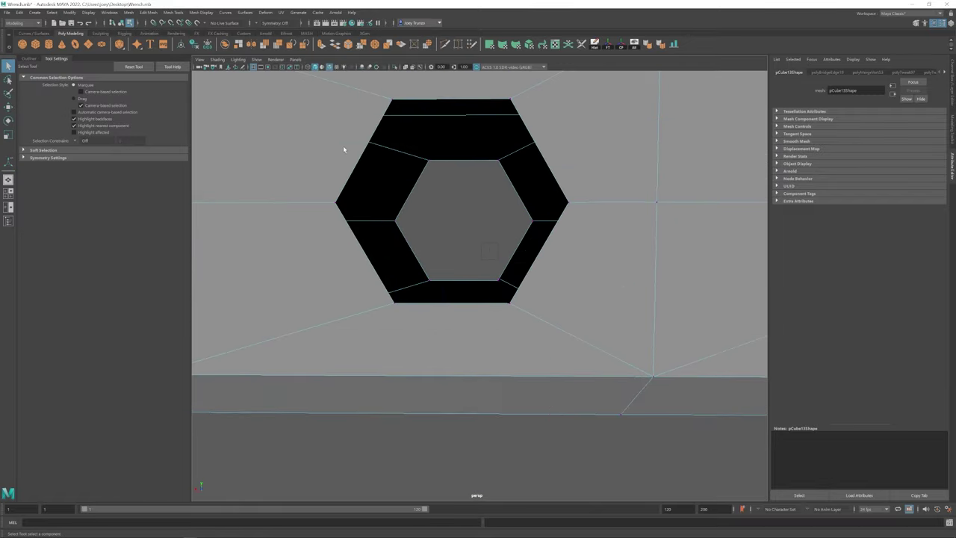
left_click_drag(439, 277, 309, 271, "alt")
key("w")
left_click(441, 240)
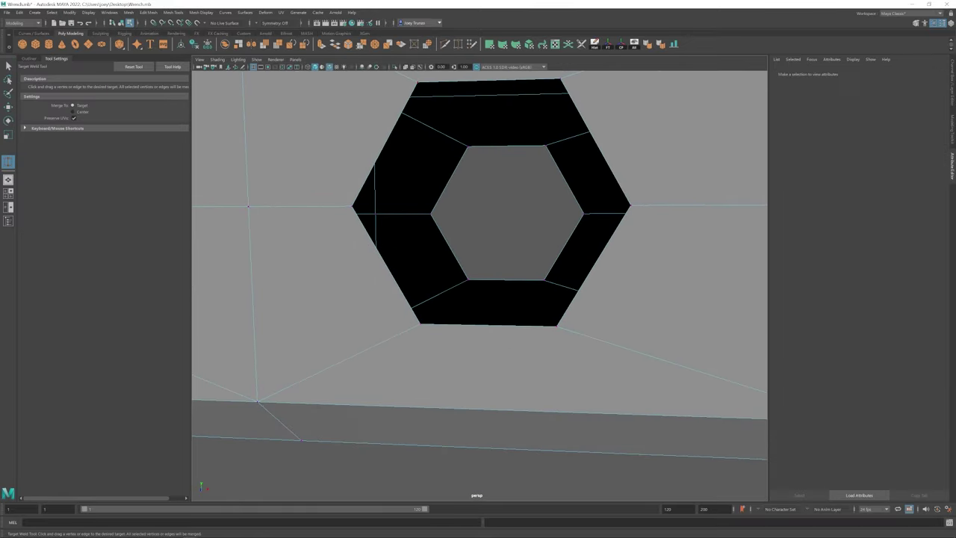
right_click_drag(624, 288, 628, 293, "shift")
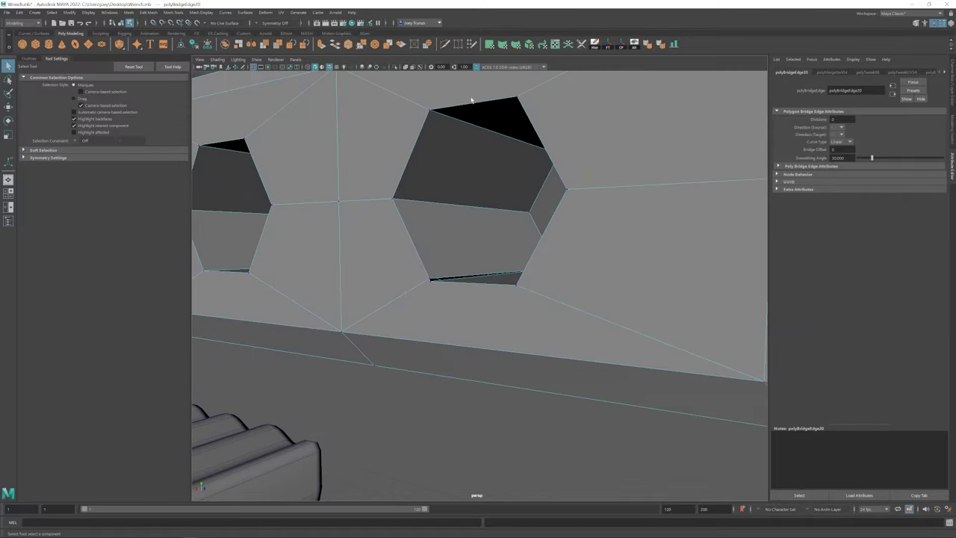
left_click_drag(517, 284, 520, 273)
left_click_drag(519, 273, 418, 261, "alt")
Check the holed bar in smooth preview, then merge its overlapping vertices with Edit Mesh > Merge
key("w")
key("3")
scroll(371, 247, "down", 5)
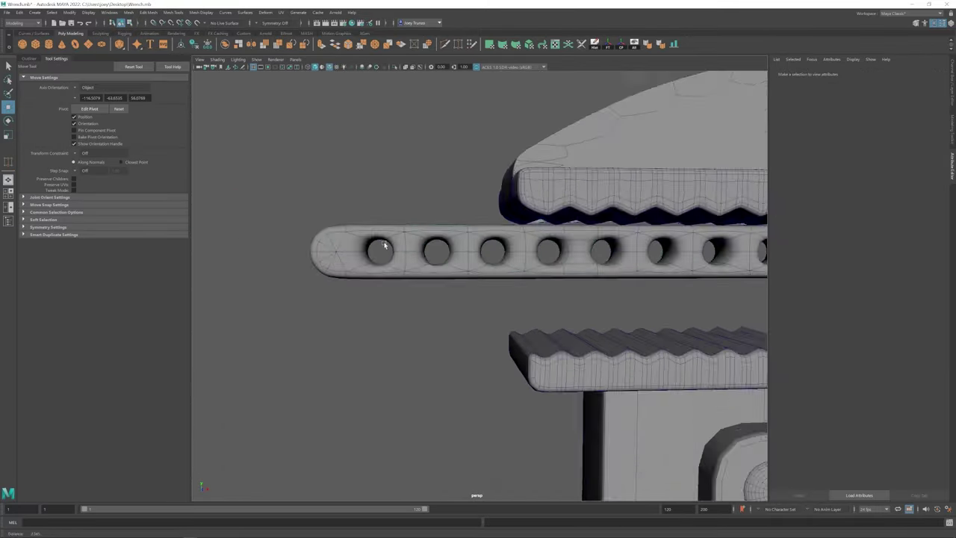
scroll(371, 248, "up", 3)
key("1")
left_click(420, 262)
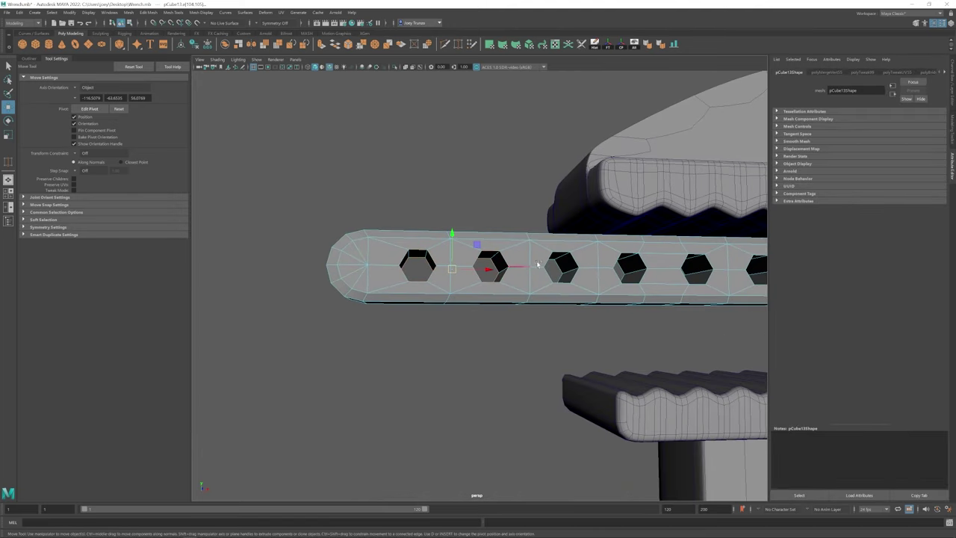
left_click_drag(616, 263, 559, 273, "alt")
key("F8")
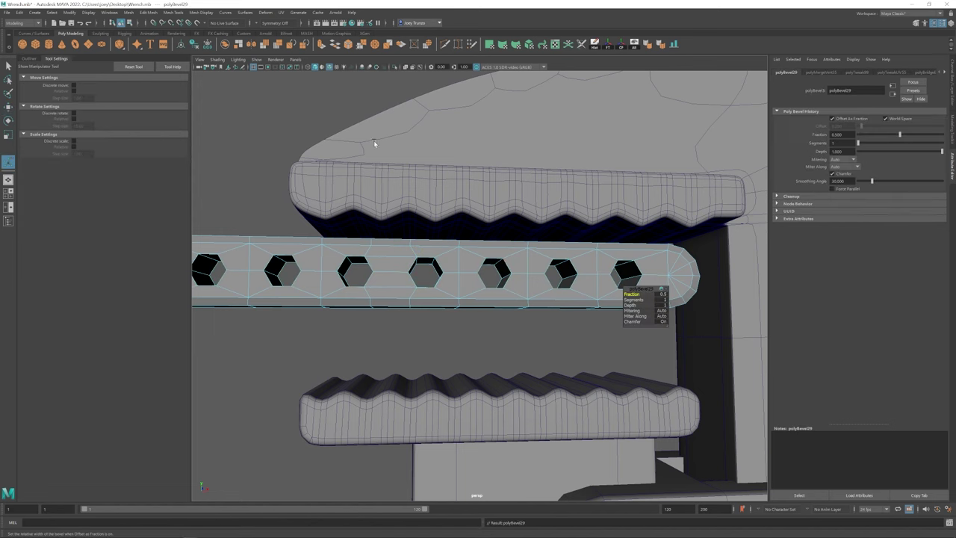
left_click_drag(619, 273, 448, 283, "alt")
left_click(149, 12)
left_click(161, 93)
Chamfer-bevel the hexagonal hole rims at 0.5 fraction with 1 segment
left_click_drag(284, 180, 631, 224, "alt")
key("F10")
key("t")
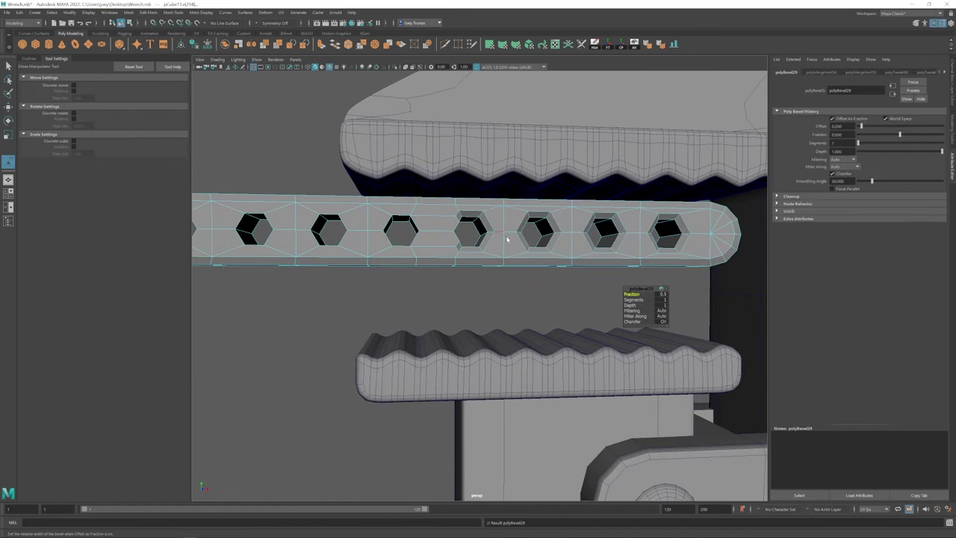
left_click_drag(439, 241, 433, 225, "alt")
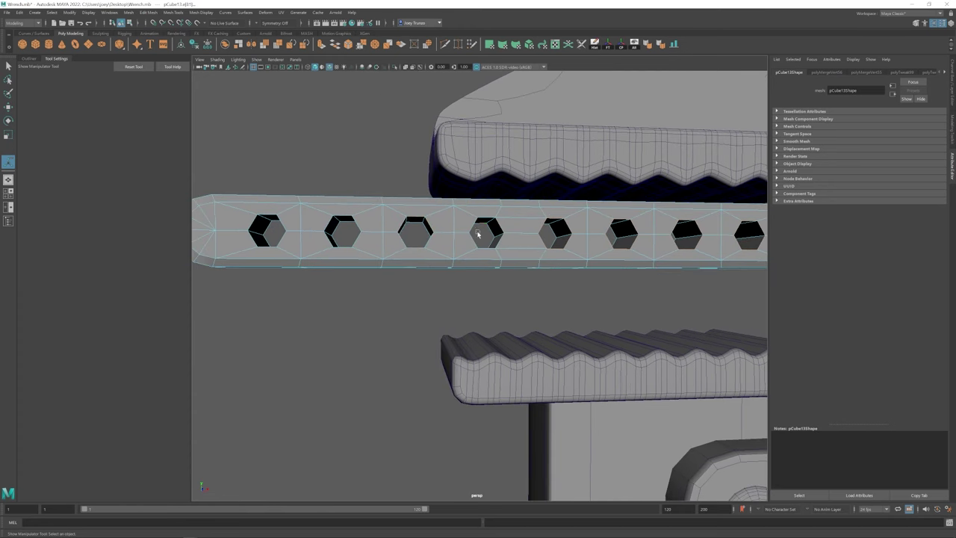
left_click_drag(256, 219, 462, 268, "alt")
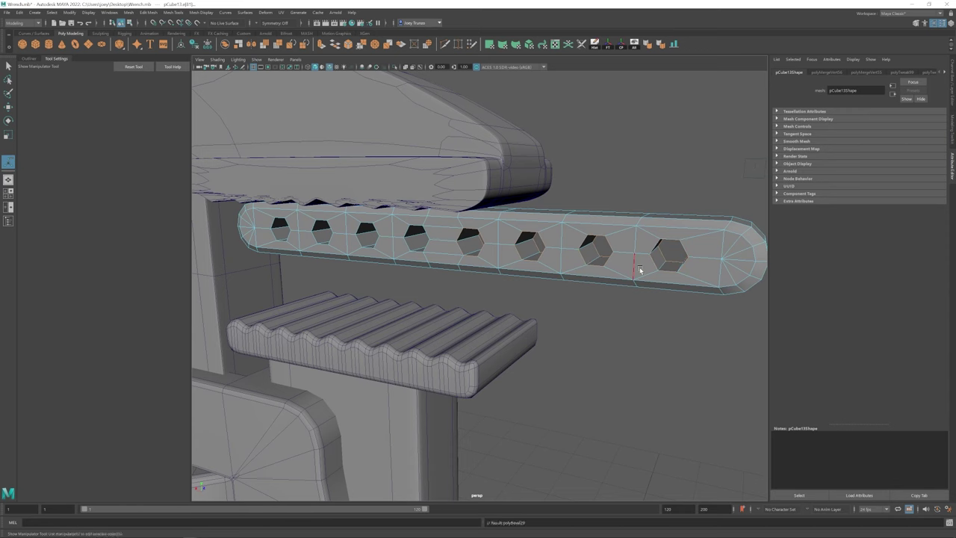
key("ctrl+z")
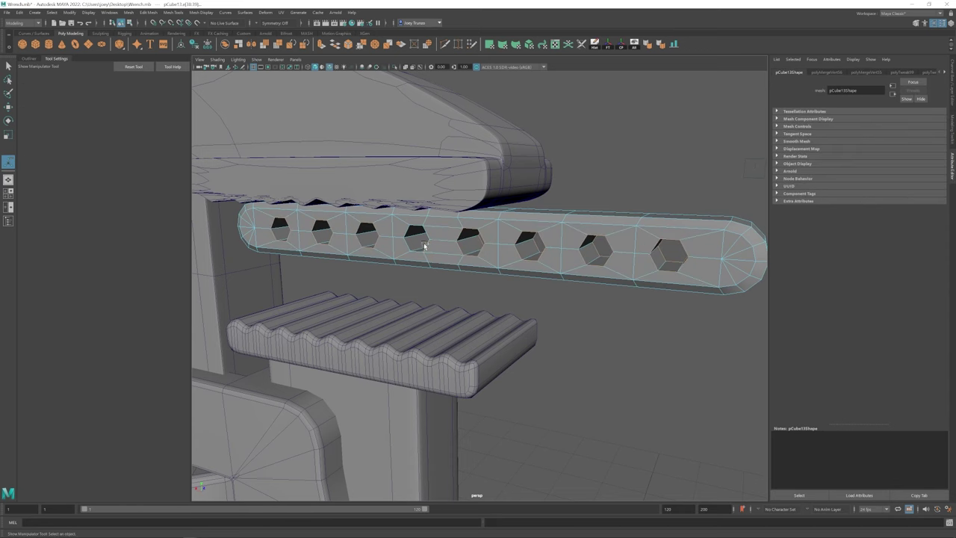
key("ctrl+b")
Frame the holed bar and repeat the bevel on it
key("w")
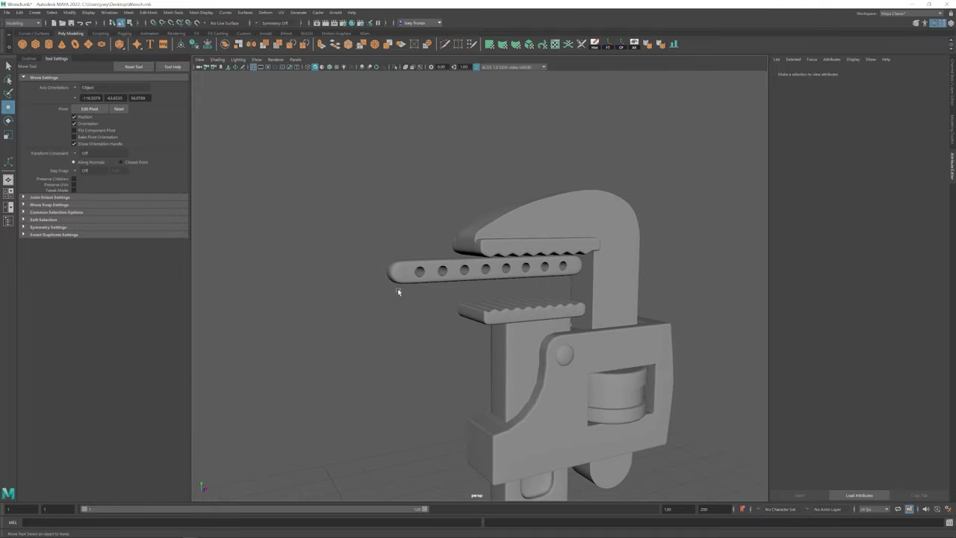
left_click(425, 294)
key("f")
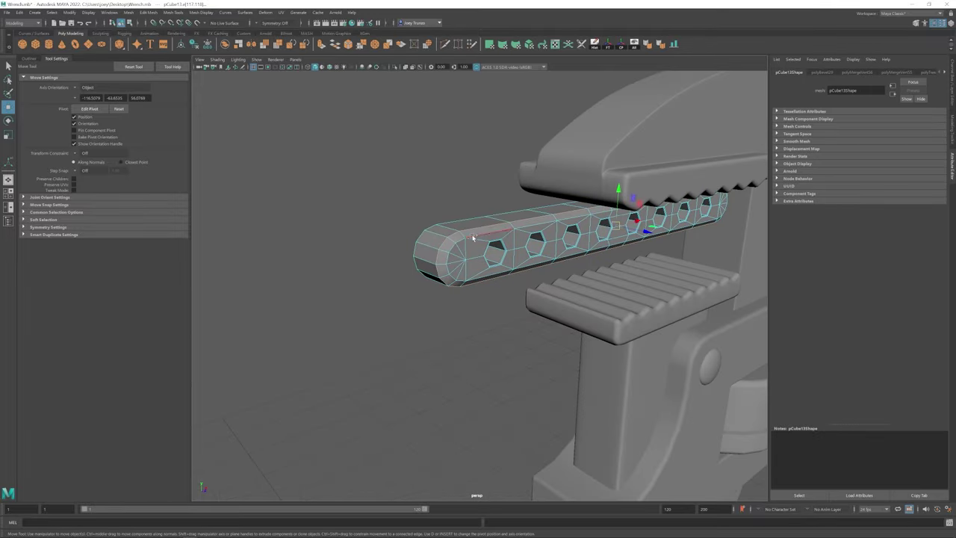
left_click_drag(451, 251, 284, 82, "alt")
key("ctrl+b")
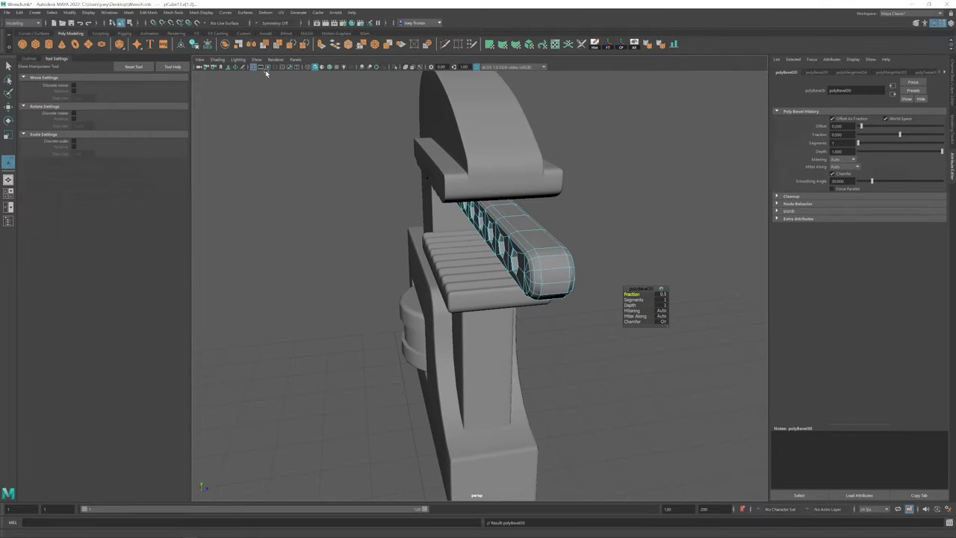
left_click_drag(448, 262, 359, 164, "alt")
Bevel the bar's outer edges with Edit Mesh > Bevel at about 0.5 fraction
left_click(357, 163)
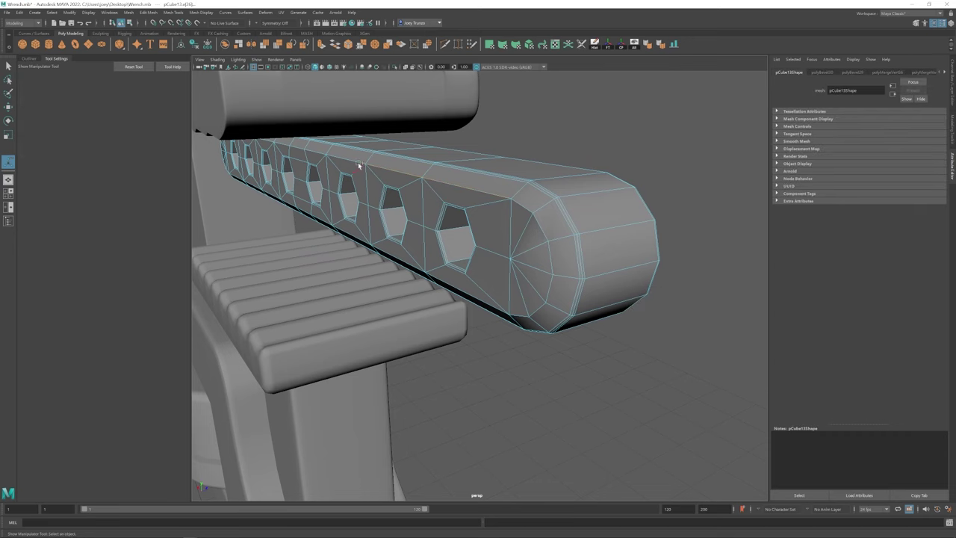
left_click_drag(530, 315, 437, 244, "alt")
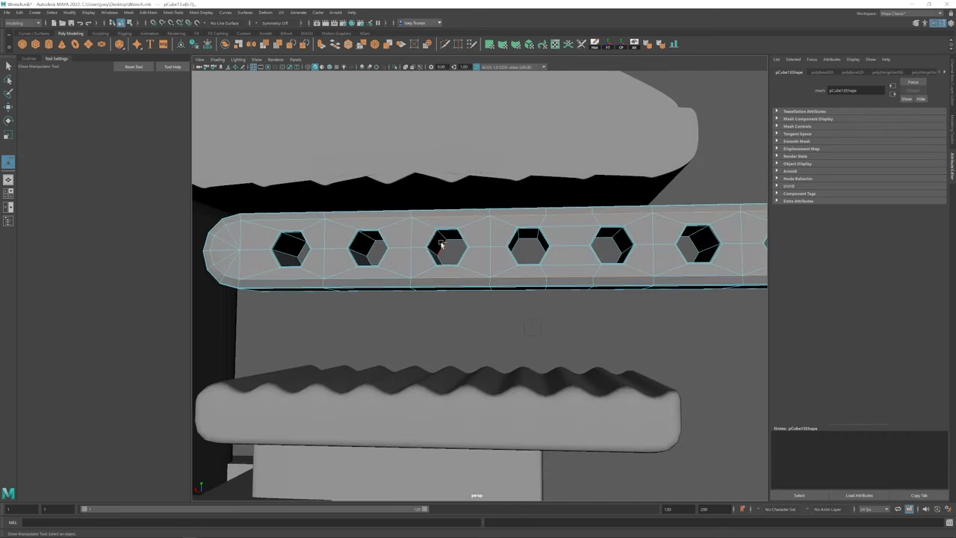
scroll(310, 291, "up", 3)
left_click_drag(291, 244, 457, 283, "alt")
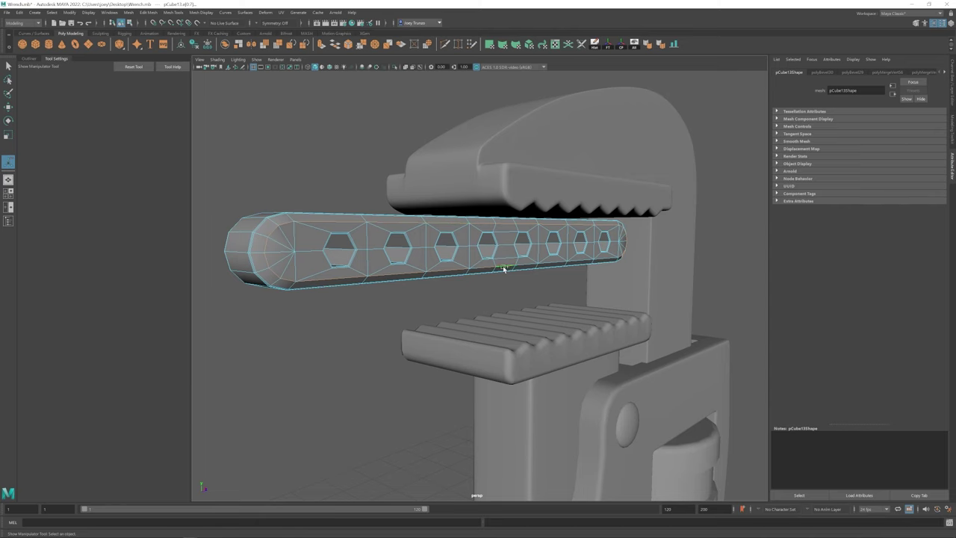
left_click(148, 12)
left_click(161, 41)
left_click_drag(523, 283, 598, 282, "alt")
key("ctrl+z")
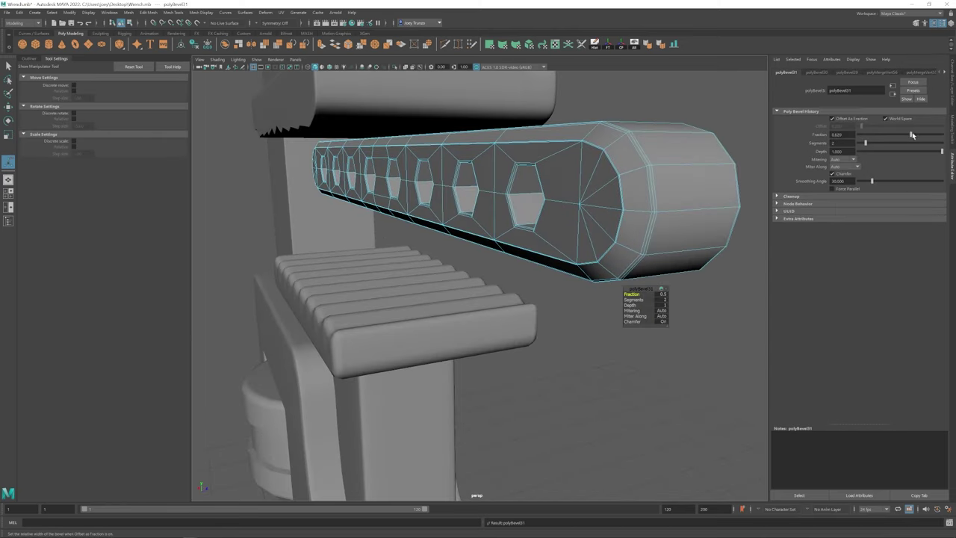
Inspect an edge of the bar's bevelled corner, then clear the selection
left_click_drag(388, 246, 449, 246, "alt")
key("w")
key("F8")
scroll(474, 233, "up", 10)
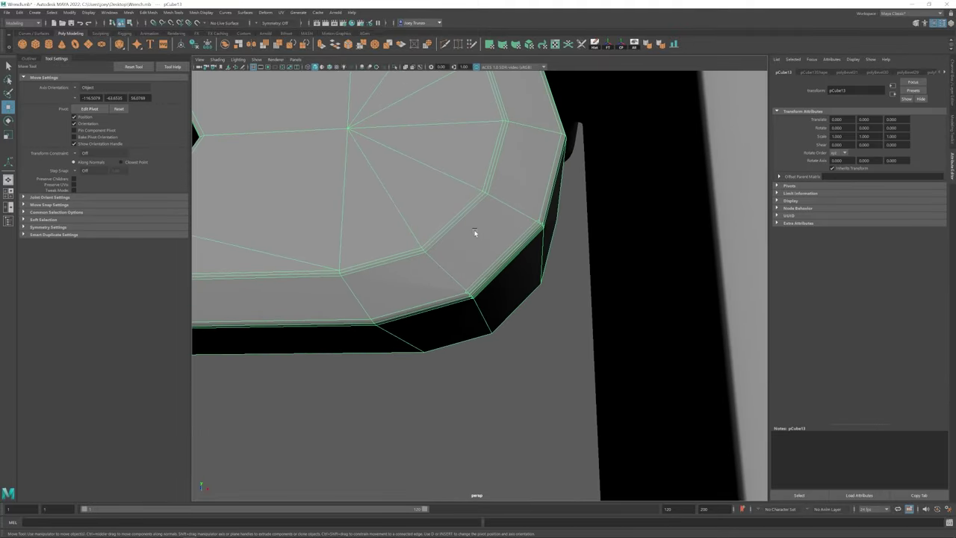
scroll(474, 232, "up", 1)
key("F10")
left_click(522, 231)
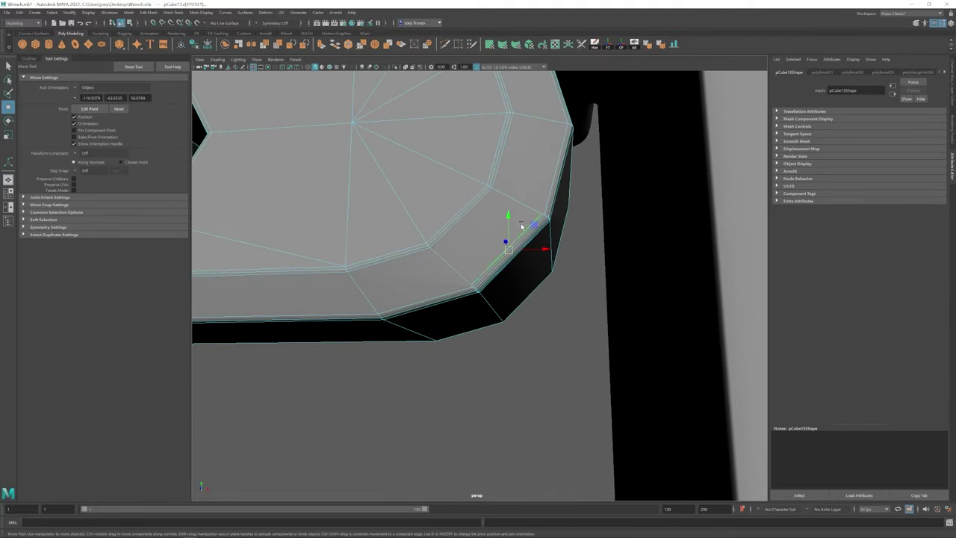
left_click(503, 286)
left_click_drag(503, 286, 602, 401, "alt")
Position the copied holed bar directly beneath the original
right_click_drag(602, 401, 495, 301, "alt")
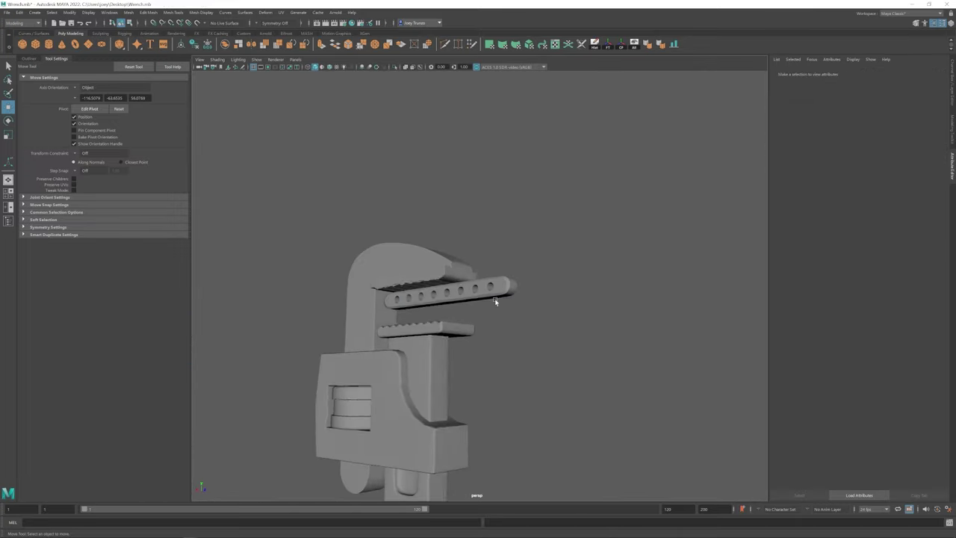
left_click_drag(495, 301, 401, 314, "alt")
scroll(468, 301, "down", 3)
left_click(443, 278)
scroll(516, 237, "up", 3)
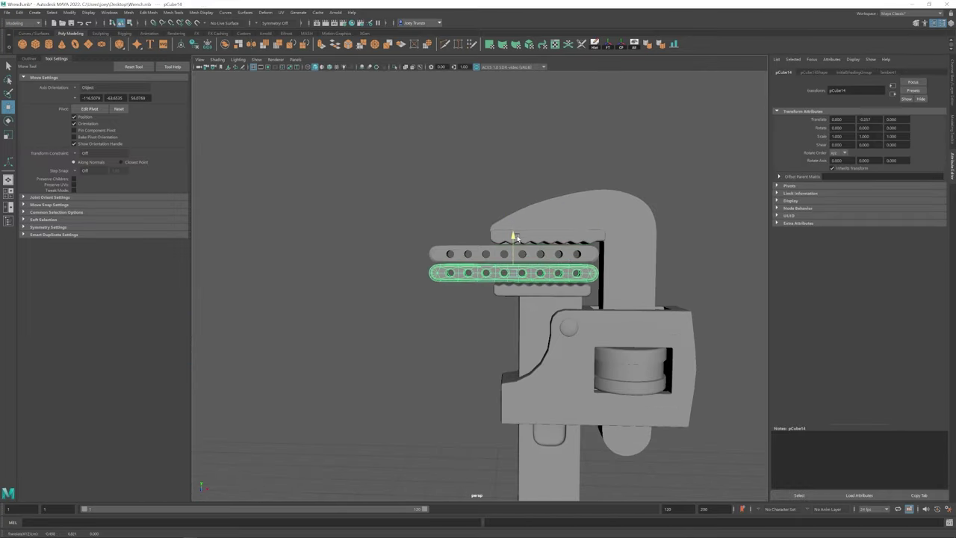
mouse_move(515, 238)
left_mouse_down()
mouse_move(512, 213)
mouse_move(512, 238)
left_mouse_up()
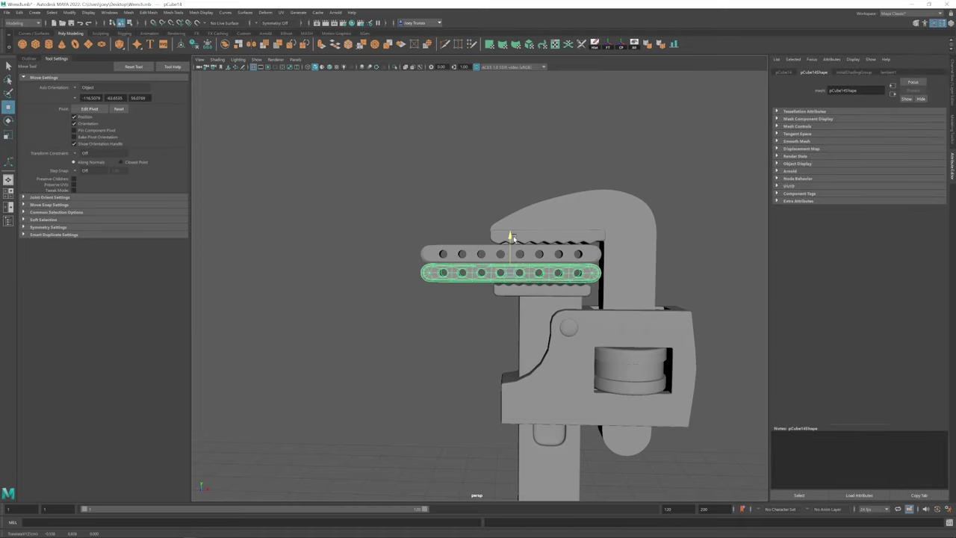
left_click(459, 283)
Scale the new thin box at the bars' front ends
scroll(459, 284, "down", 2)
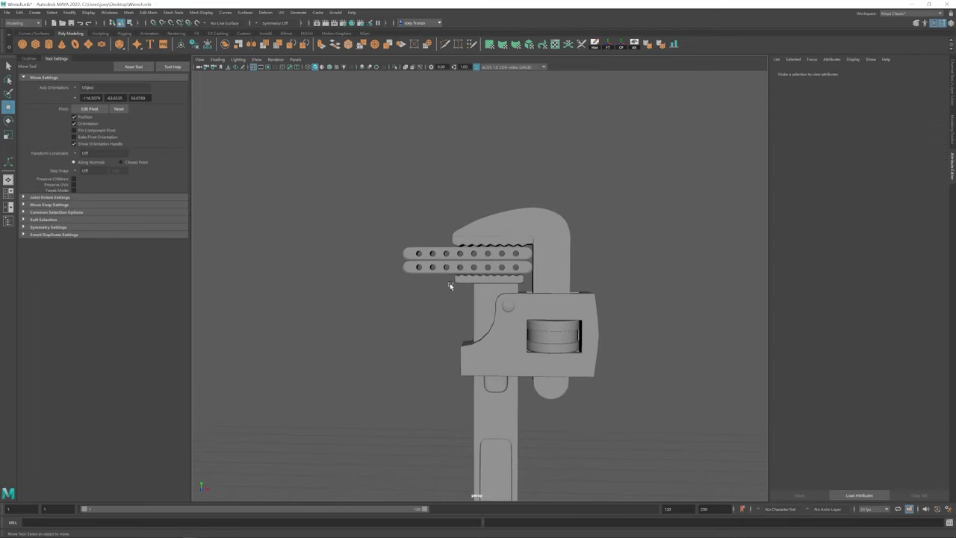
left_click_drag(449, 286, 406, 263, "alt")
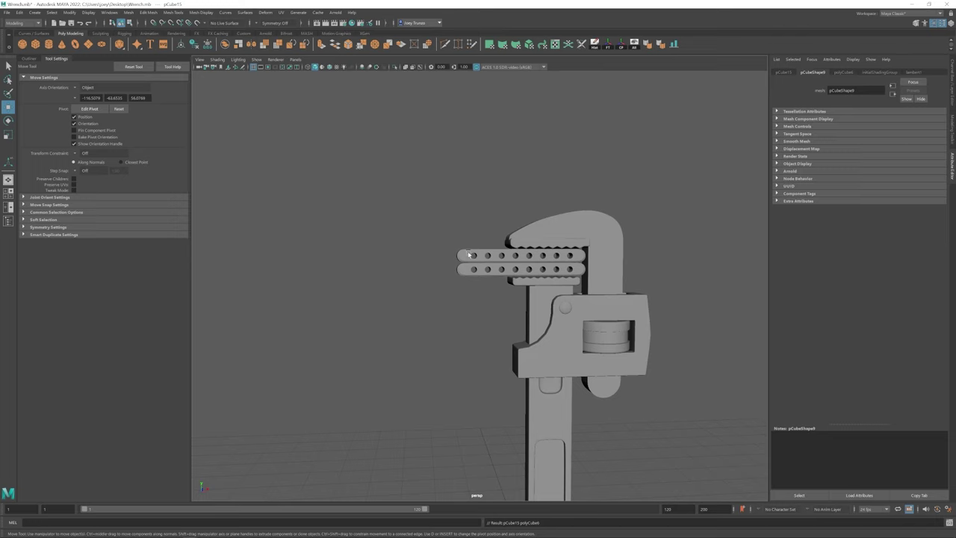
key("r")
left_click_drag(486, 262, 512, 263, "alt")
Extrude the box's left-end edges four times, scaling each ring to flare the guard
scroll(491, 239, "up", 2)
key("w")
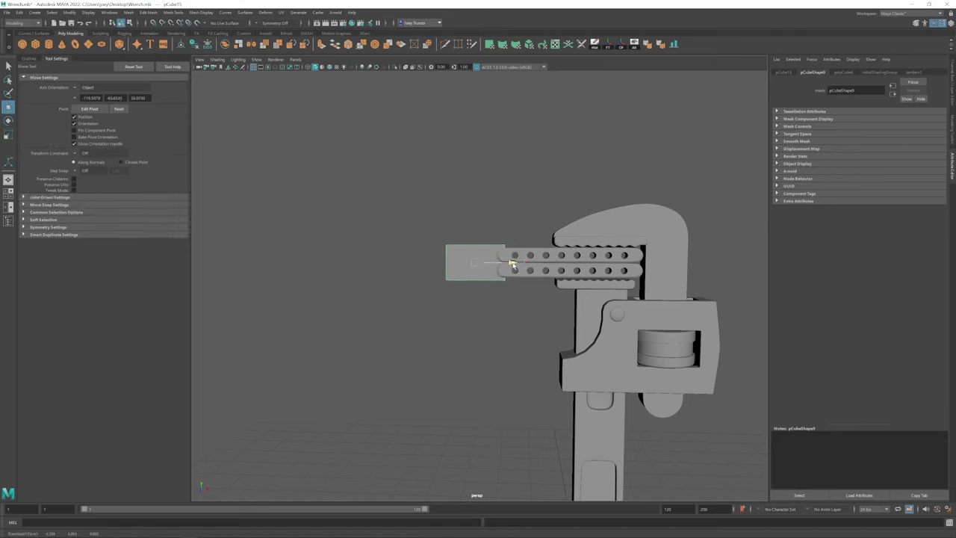
left_click_drag(433, 237, 464, 248)
key("ctrl+e")
key("r")
scroll(490, 246, "up", 2)
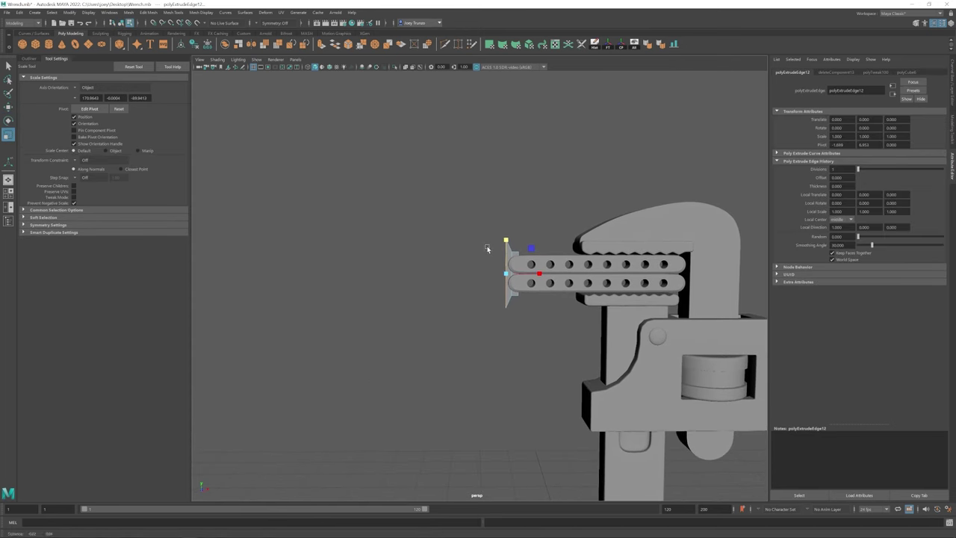
key("w")
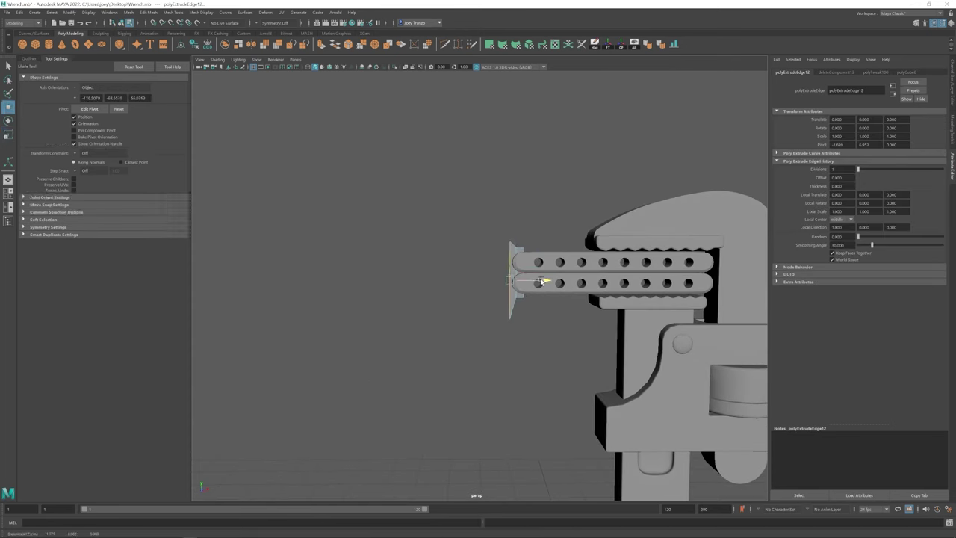
key("ctrl+e")
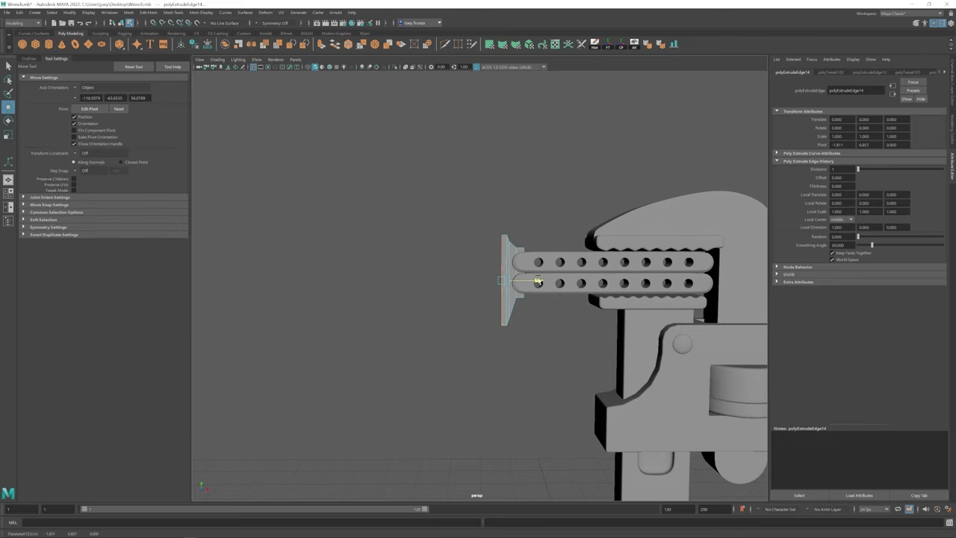
key("r")
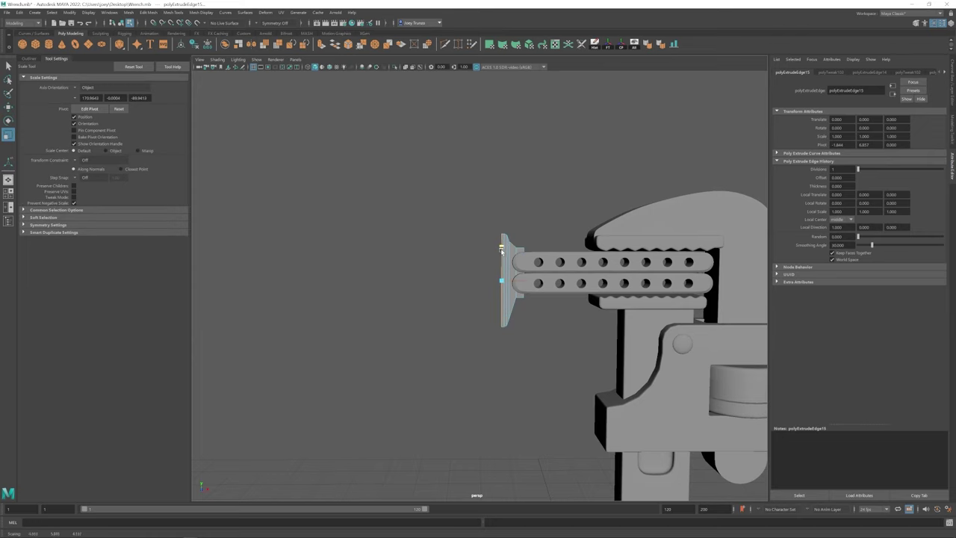
key("ctrl+e")
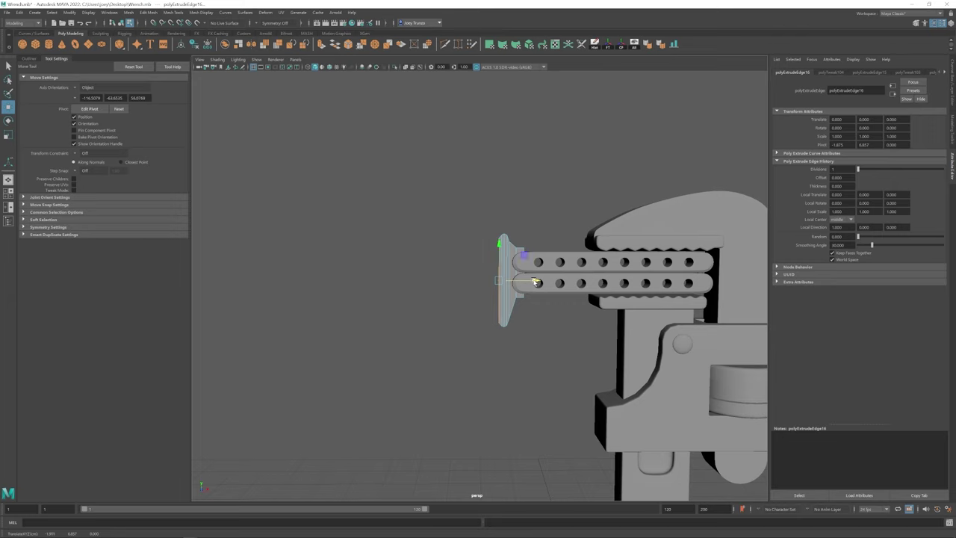
key("ctrl+e")
key("r")
scroll(480, 276, "down", 2)
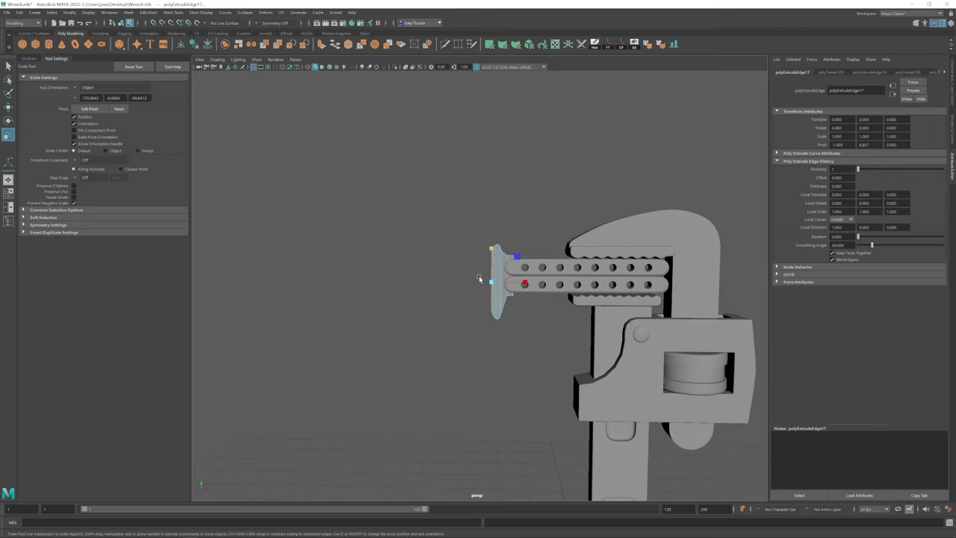
Set the Move axis to World and flatten the extruded end into a thin slab
left_click_drag(446, 213, 509, 352)
key("w")
key("ctrl+a")
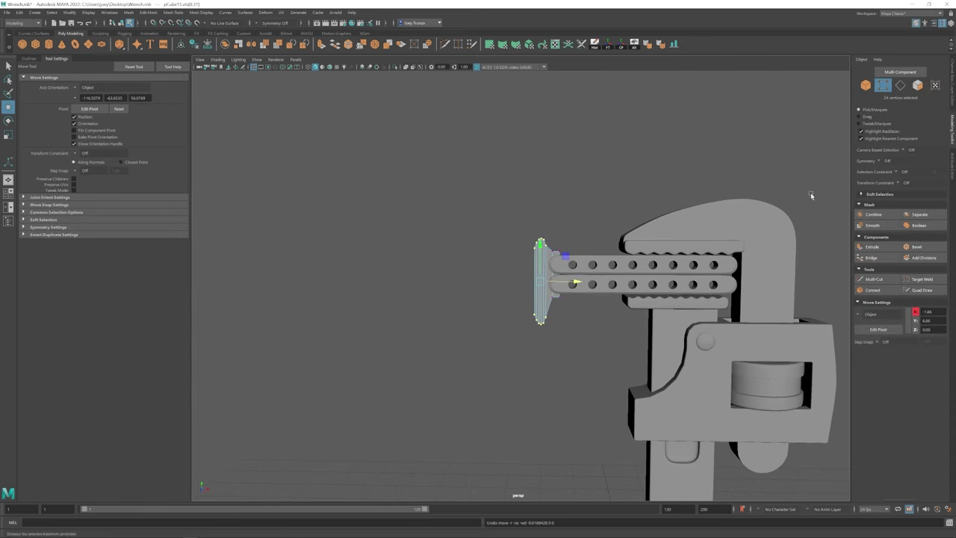
left_click(75, 87)
left_click(87, 97)
left_click_drag(506, 275, 505, 238, "alt")
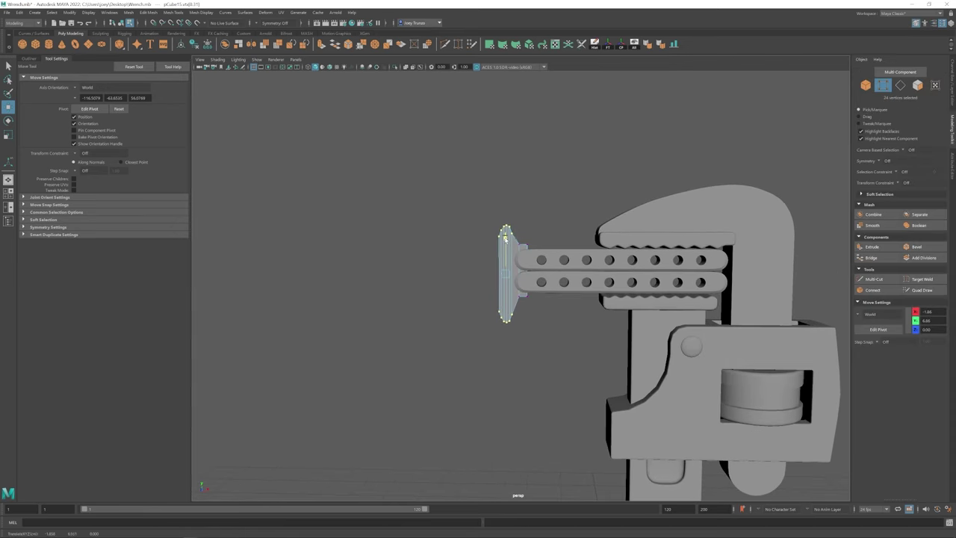
double_click(505, 237)
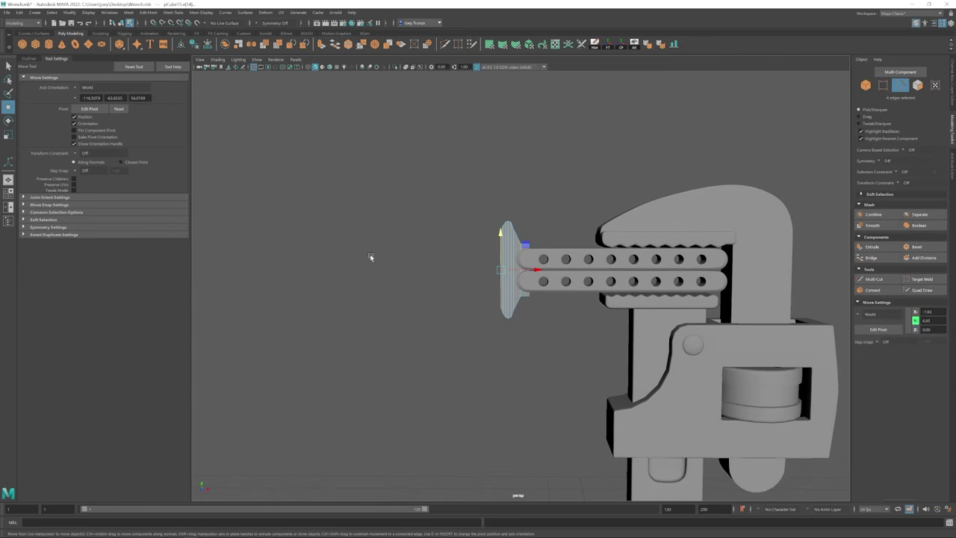
scroll(423, 257, "down", 2)
left_click_drag(477, 270, 497, 271)
key("r")
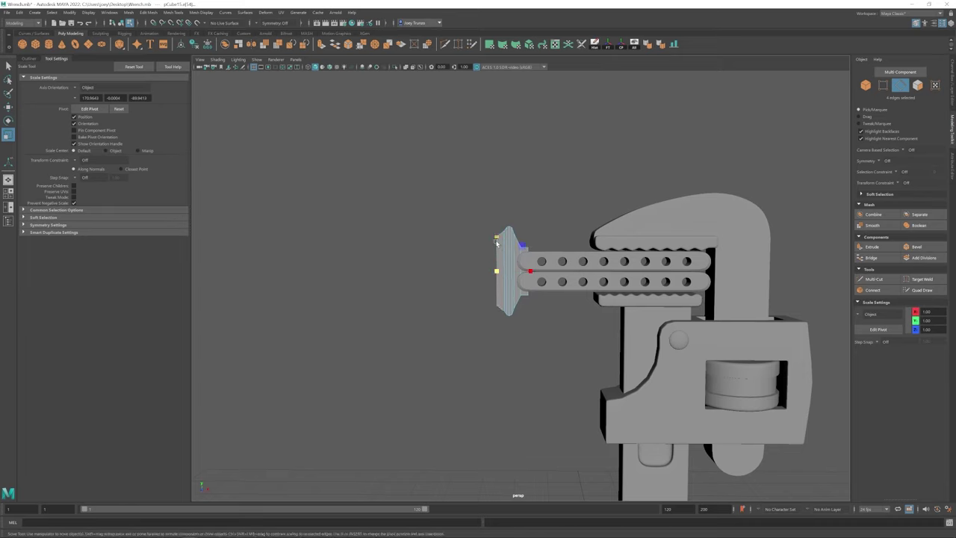
key("w")
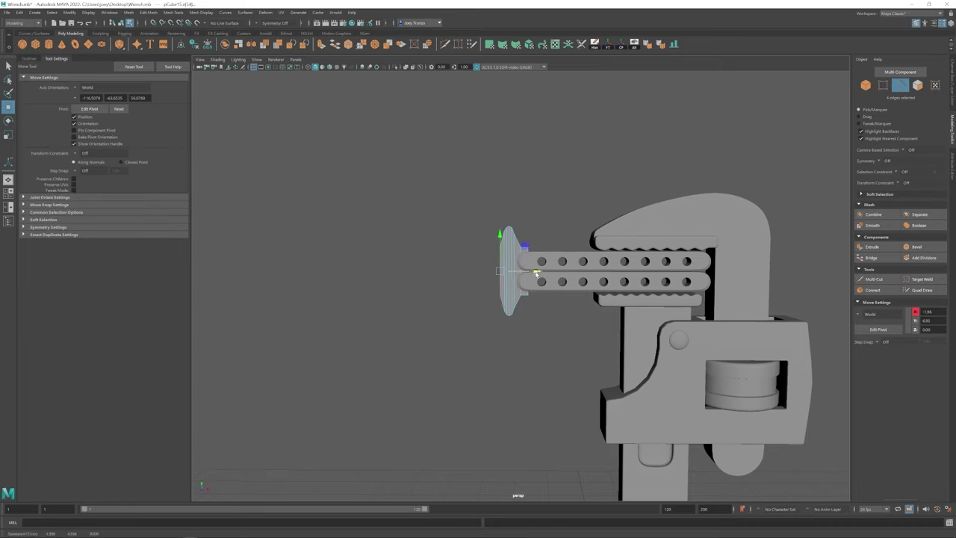
key("r")
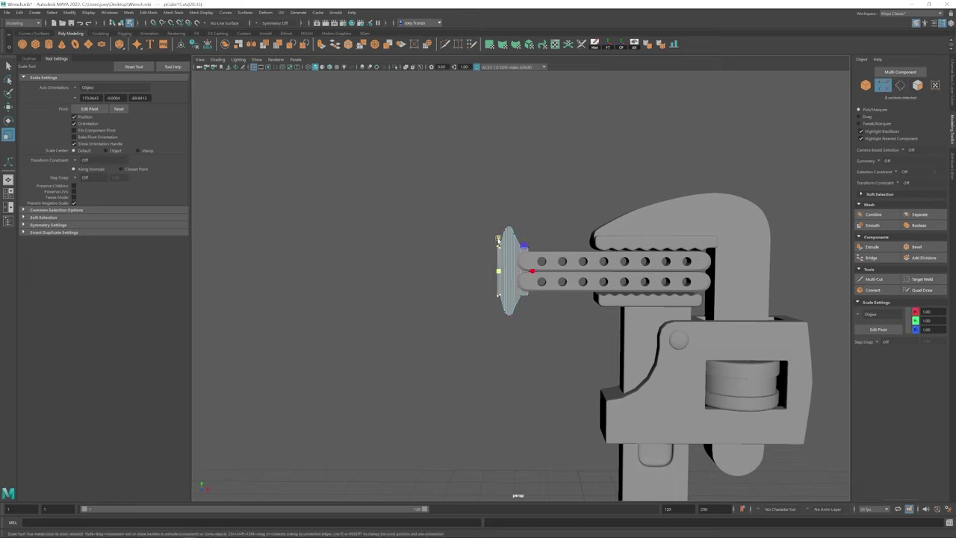
Extrude the guard's end edges into a long blade that tapers to a narrow tip
key("w")
left_click_drag(535, 270, 446, 270, "shift")
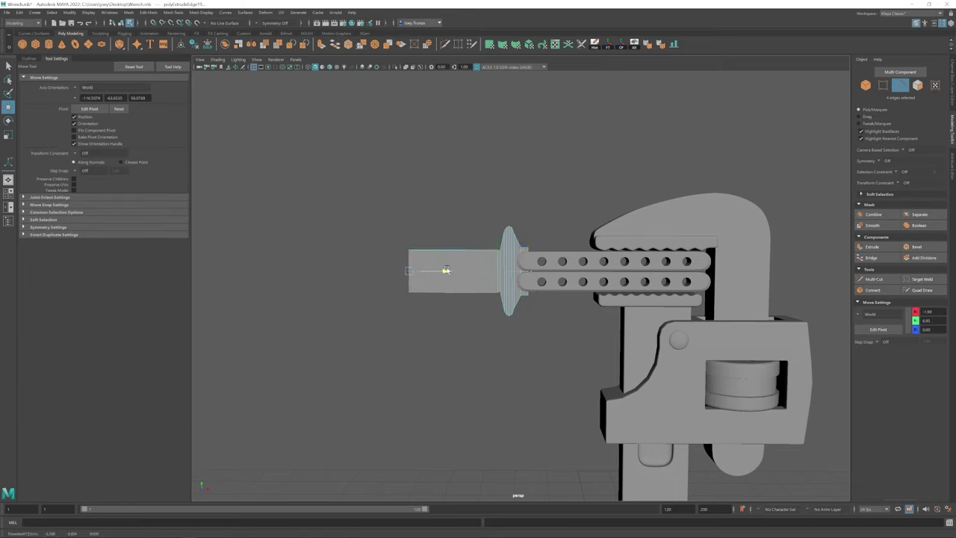
middle_click_drag(442, 270, 518, 271, "alt")
left_click_drag(533, 271, 426, 269, "shift")
key("r")
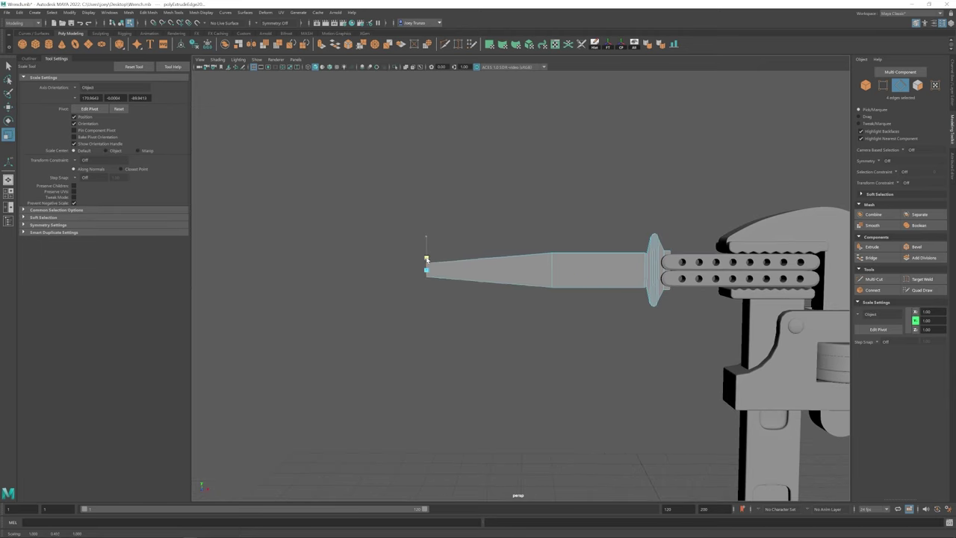
key("w")
mouse_move(509, 285)
right_mouse_down("alt")
mouse_move(496, 292)
mouse_move(407, 269)
mouse_move(500, 290)
right_mouse_up("alt")
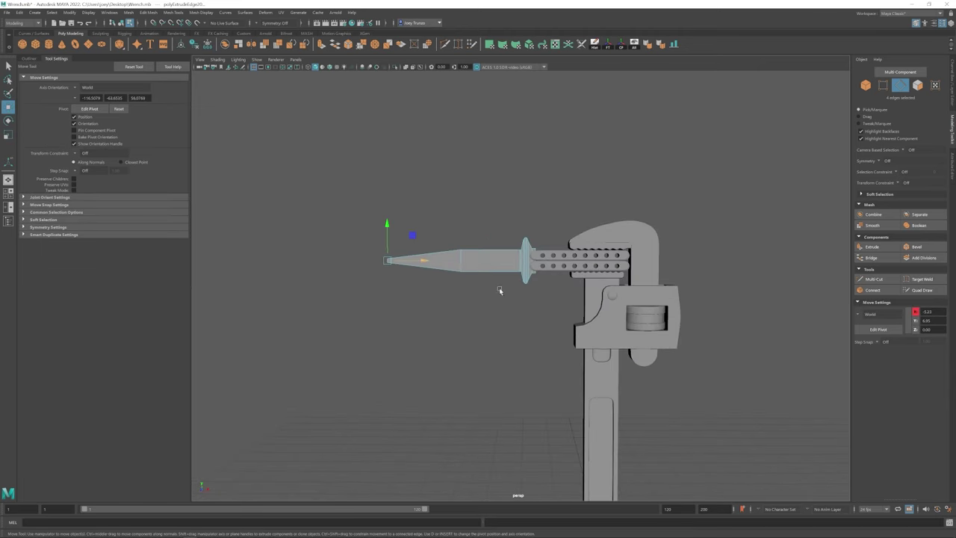
Target Weld the blade's tip vertices into a single point
key("r")
right_click_drag(457, 263, 478, 268)
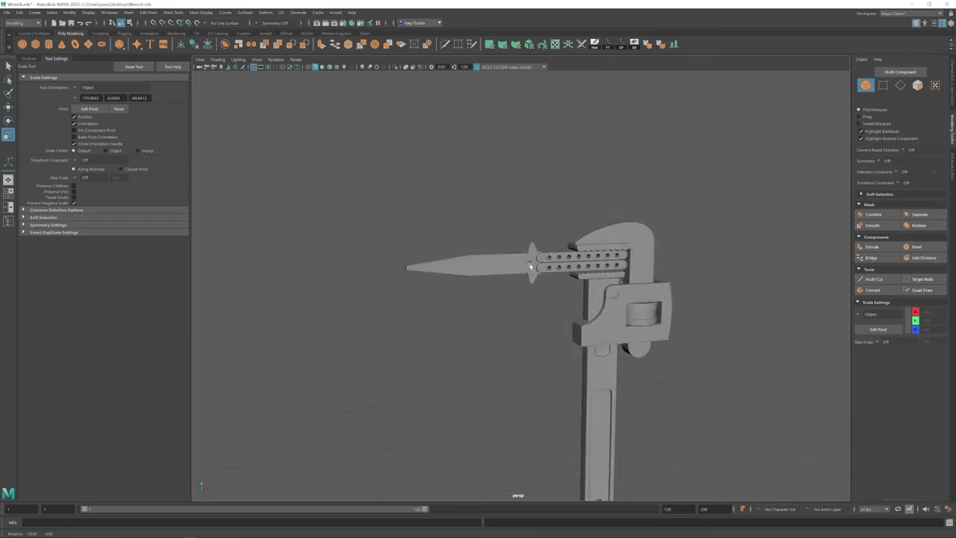
key("w")
left_click_drag(478, 269, 551, 324, "alt")
right_click_drag(551, 324, 454, 284, "alt")
left_click_drag(443, 297, 442, 285)
key("w")
left_click_drag(442, 285, 412, 261, "alt")
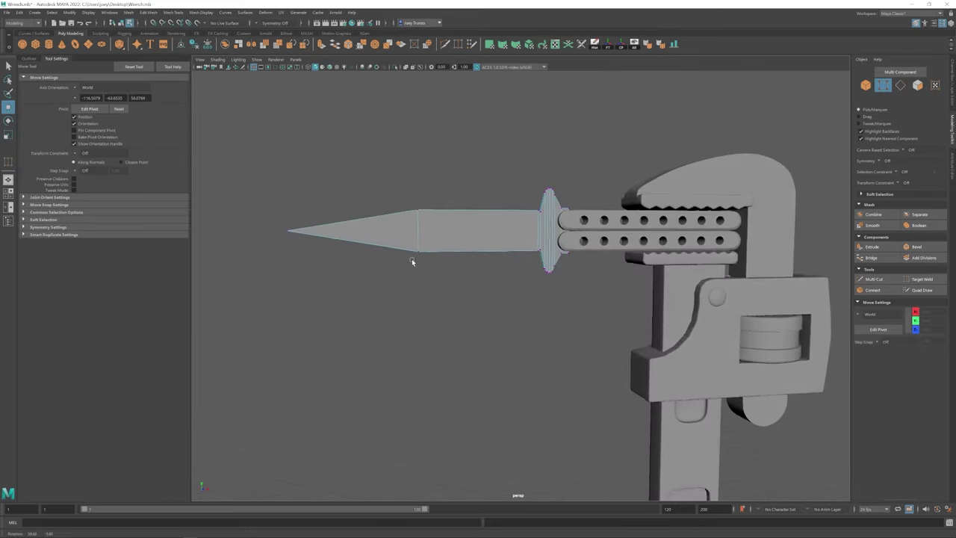
right_click_drag(412, 260, 451, 271, "alt")
left_click_drag(450, 271, 597, 292, "alt")
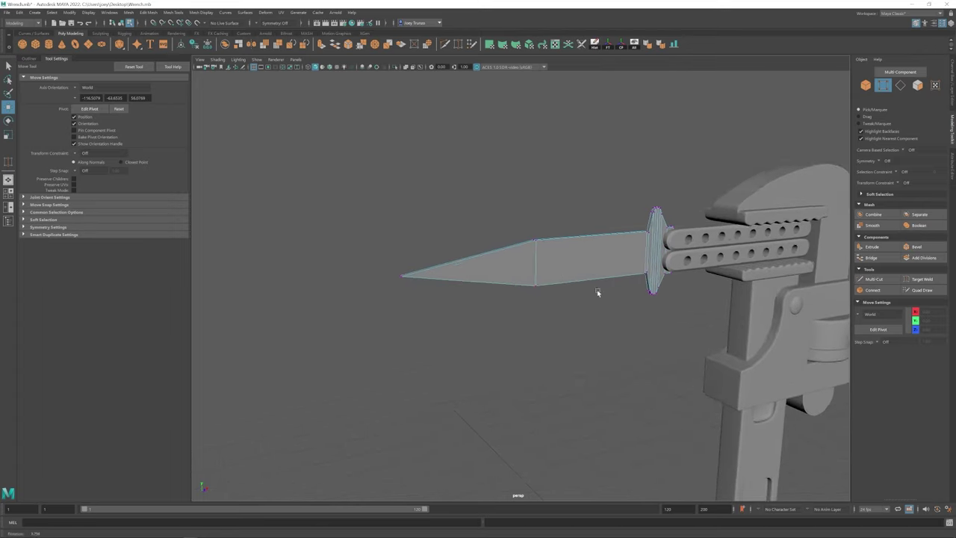
right_click_drag(597, 292, 560, 248)
left_click_drag(587, 282, 594, 243, "alt")
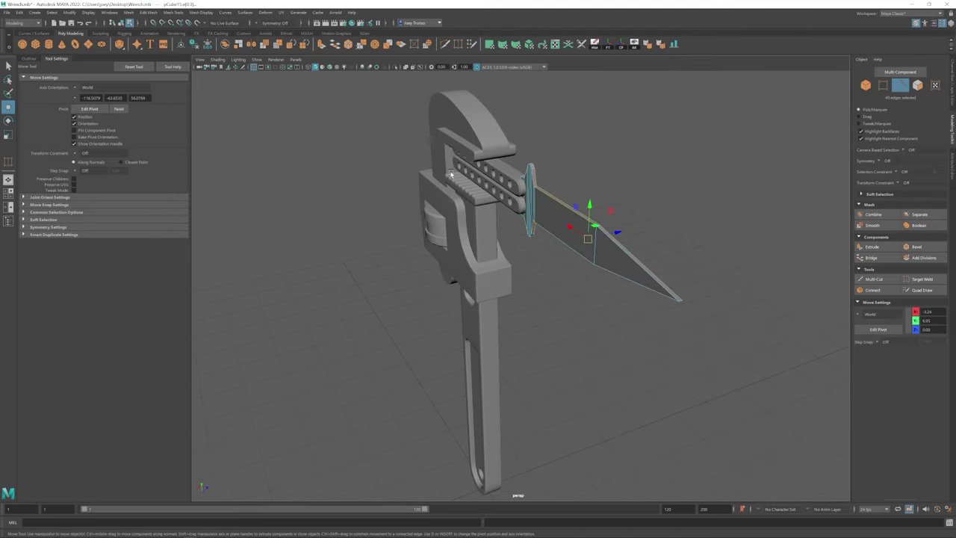
Bevel the blade edges with a fine 0.024 fraction and 2 segments
left_click(152, 15)
left_click(161, 36)
left_click_drag(523, 224, 542, 209, "alt")
left_click(951, 170)
left_click_drag(477, 321, 448, 314, "alt")
left_click(336, 307)
key("ctrl+b")
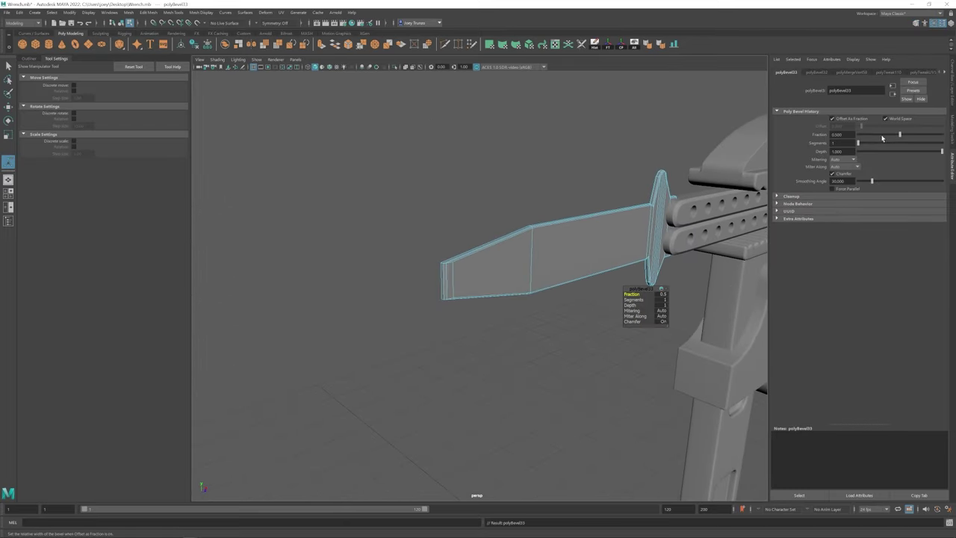
left_click_drag(522, 284, 438, 306, "alt")
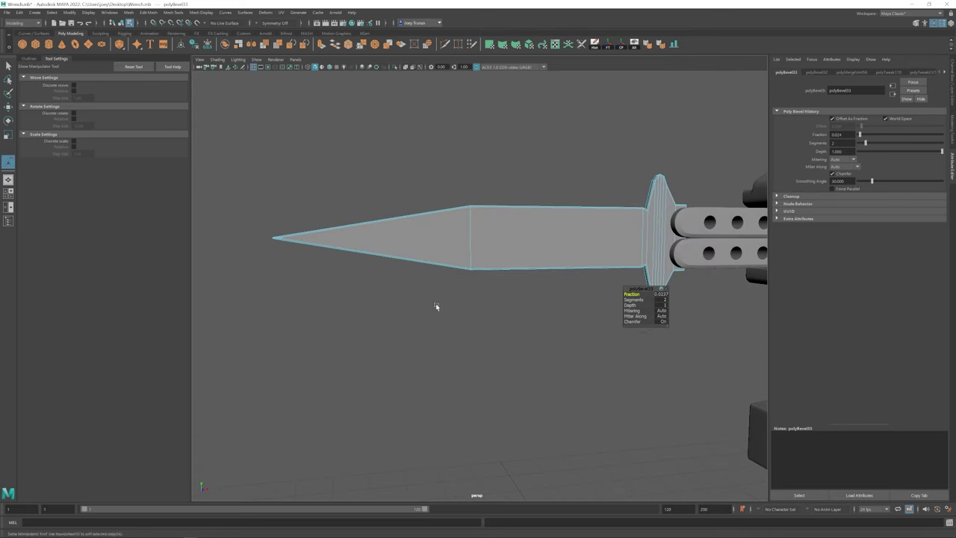
key("w")
left_click(150, 46)
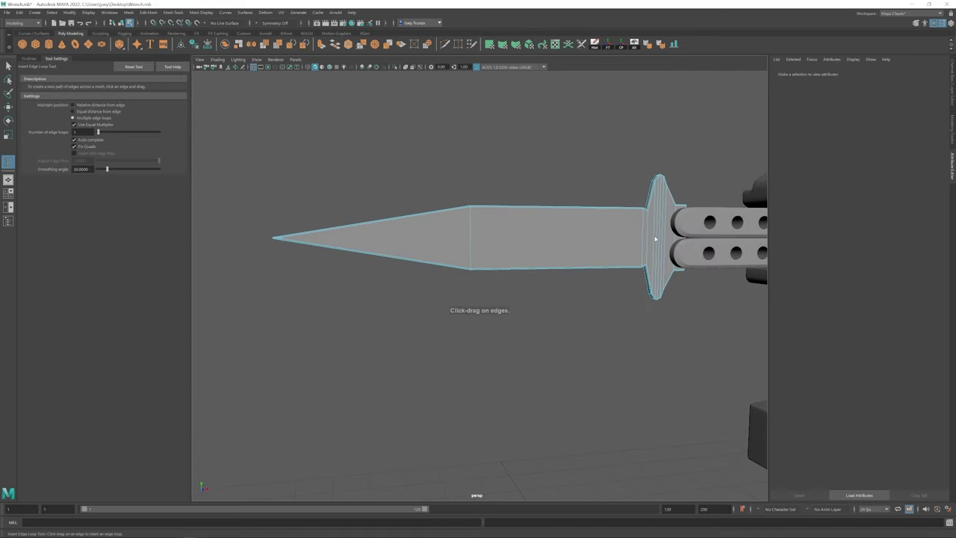
Cut a new edge across the knife blade with Multi-Cut
left_click_drag(655, 239, 567, 224)
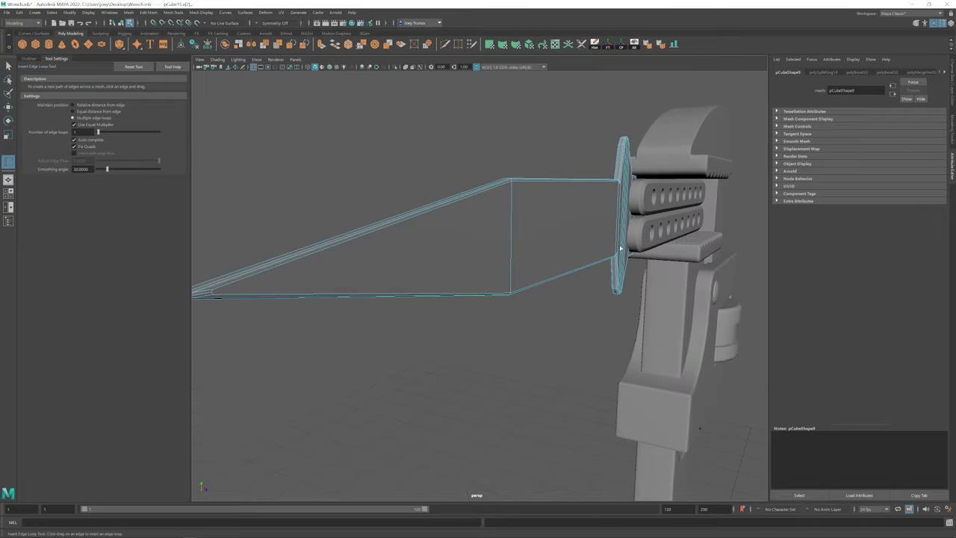
key("w")
right_click_drag(523, 246, 510, 241, "shift")
left_click(511, 241)
key("Return")
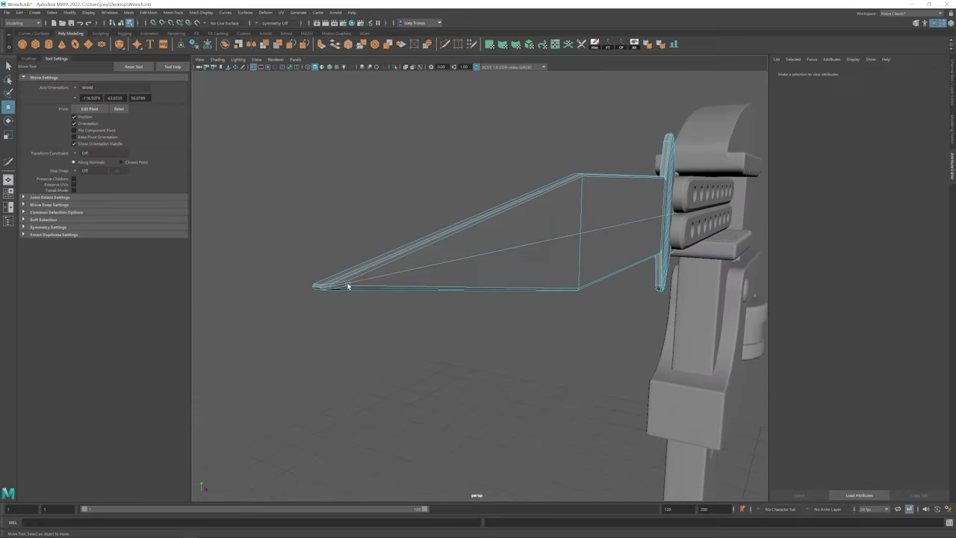
Select the new centre edge along the blade and scale and move it
left_click_drag(348, 284, 441, 269, "alt")
key("w")
left_click(478, 263)
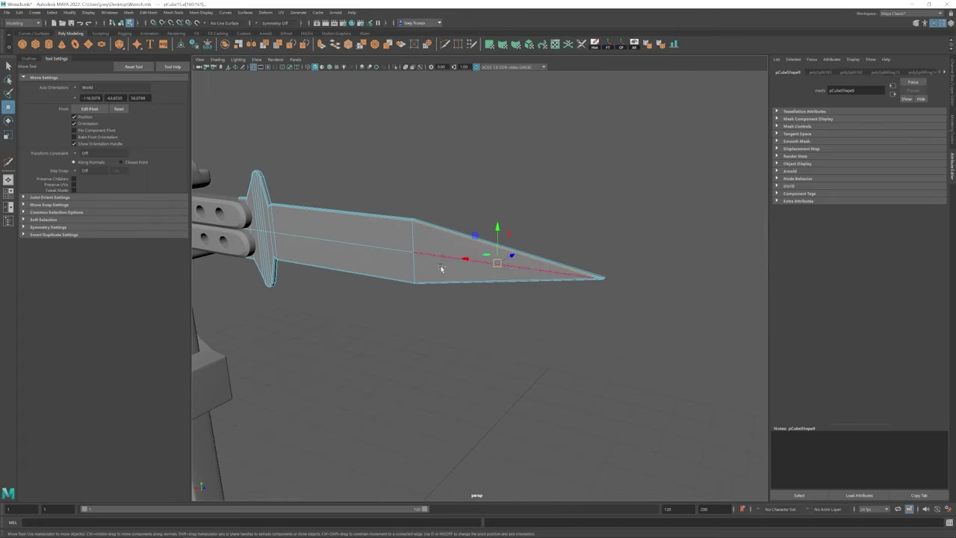
key("r")
left_click_drag(497, 241, 513, 228, "alt")
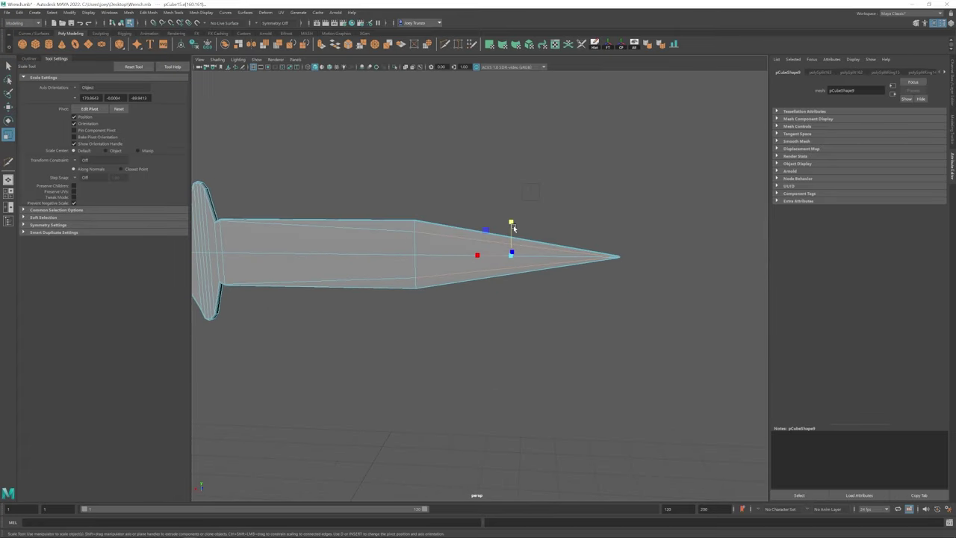
right_click_drag(580, 277, 472, 267, "alt")
key("w")
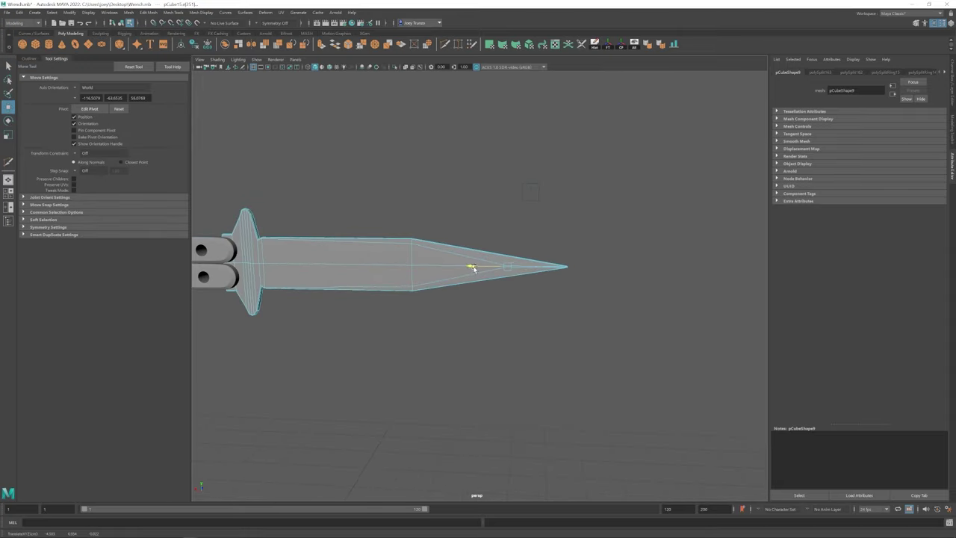
left_click_drag(467, 275, 721, 247, "alt")
Convert the blade tip to vertices and scale them into a sharp point
left_click(443, 252)
key("ctrl+F9")
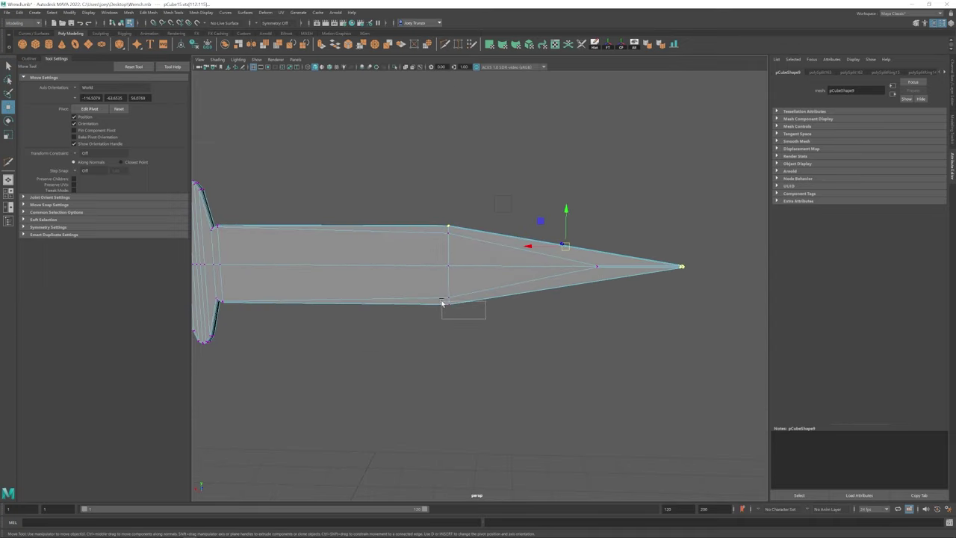
left_click_drag(486, 319, 442, 303)
key("r")
left_click_drag(441, 302, 456, 264, "alt")
key("ctrl+F10")
key("w")
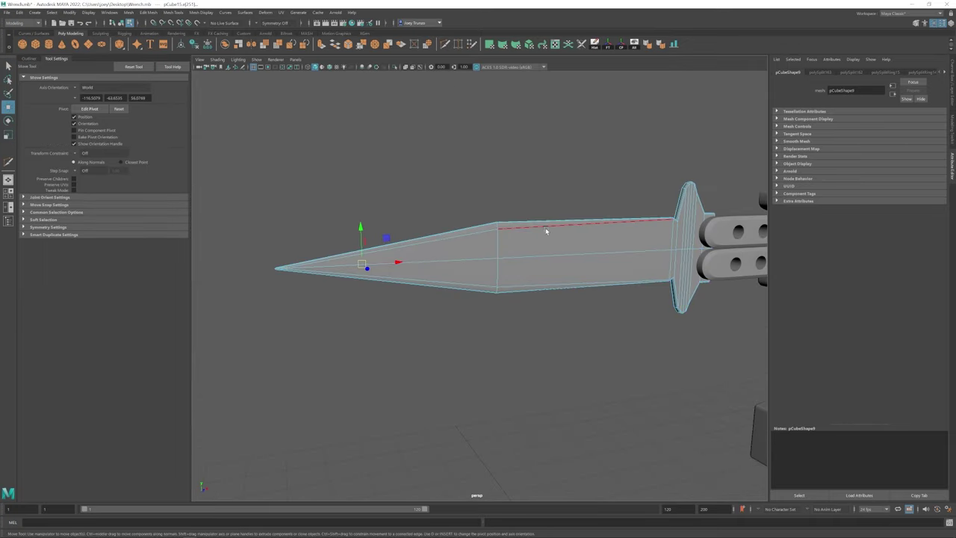
right_click_drag(360, 278, 563, 324, "alt")
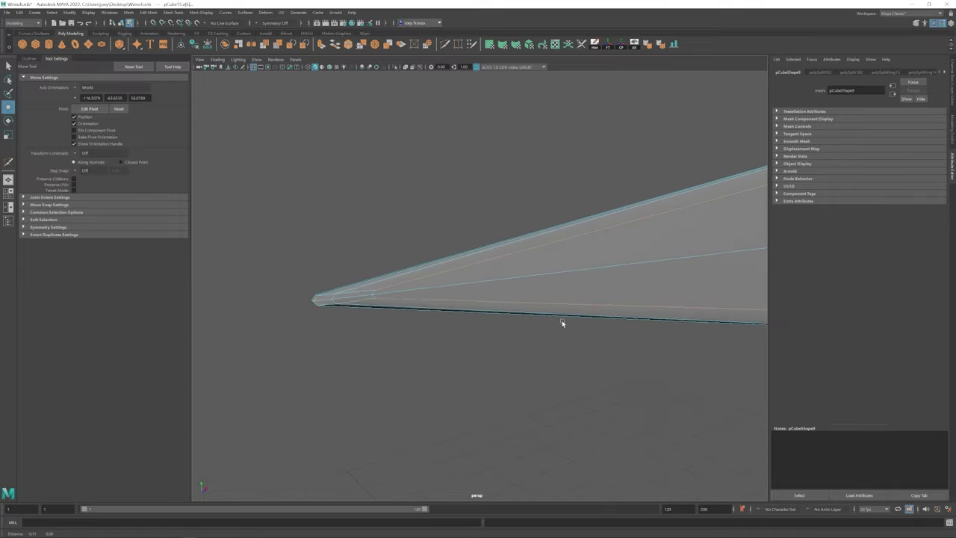
left_click_drag(371, 295, 423, 279, "alt")
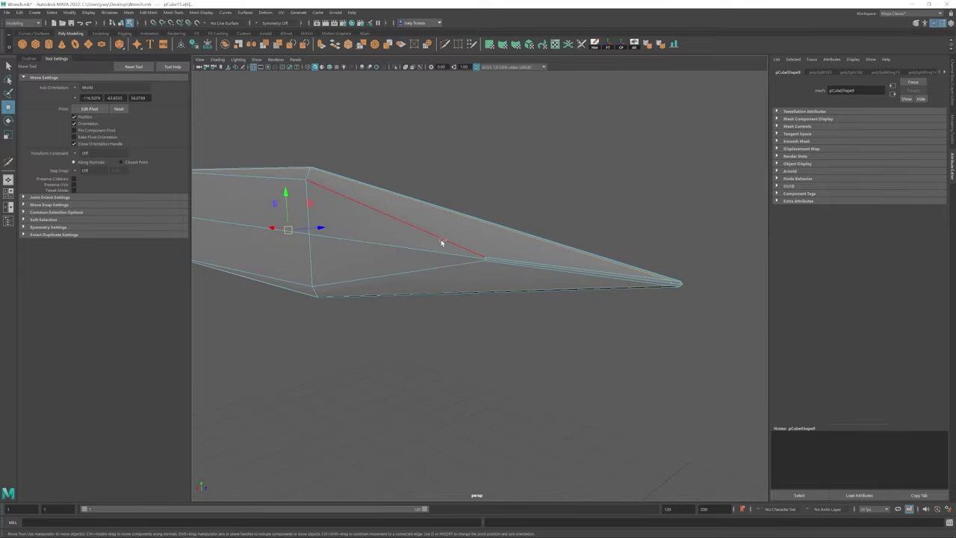
left_click_drag(463, 246, 492, 218, "alt")
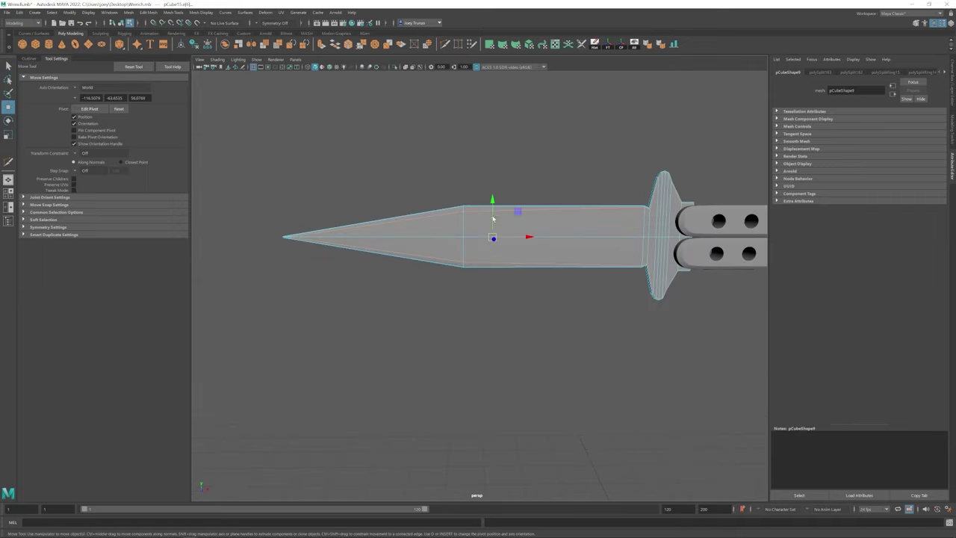
Check the blade tip in the four-view layout, then bevel the selected blade edge
scroll(396, 268, "up", 2)
scroll(379, 292, "down", 3)
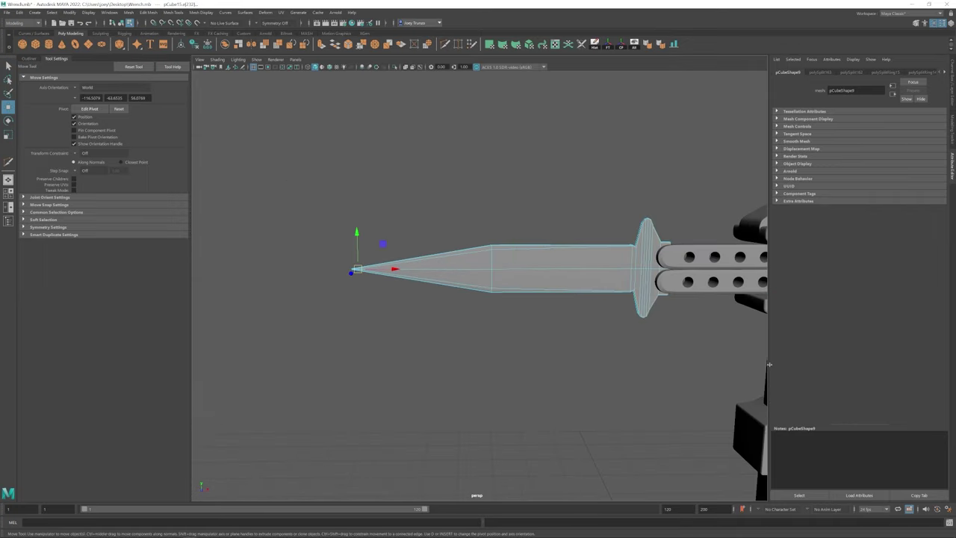
key("space")
key("space")
scroll(379, 324, "up", 6)
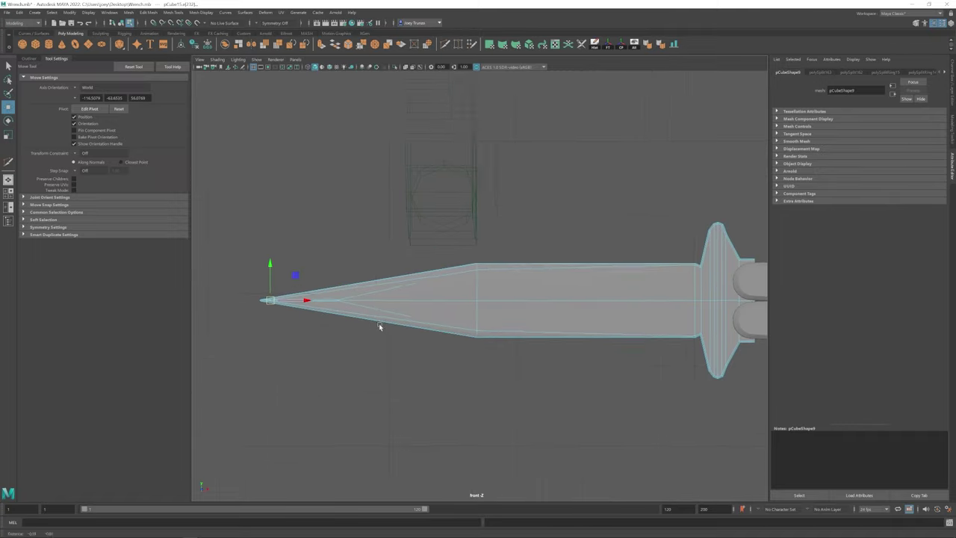
key("space")
key("space")
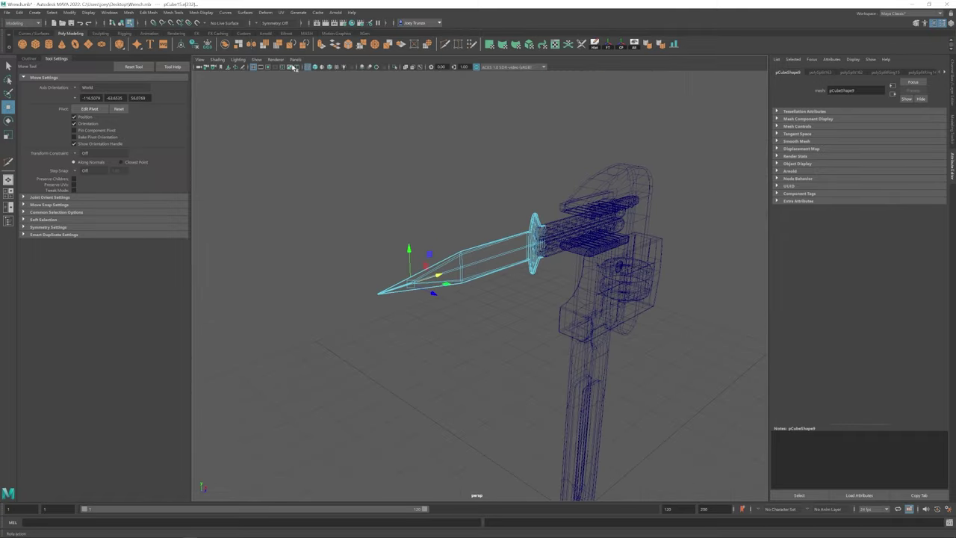
left_click_drag(463, 298, 504, 344, "alt")
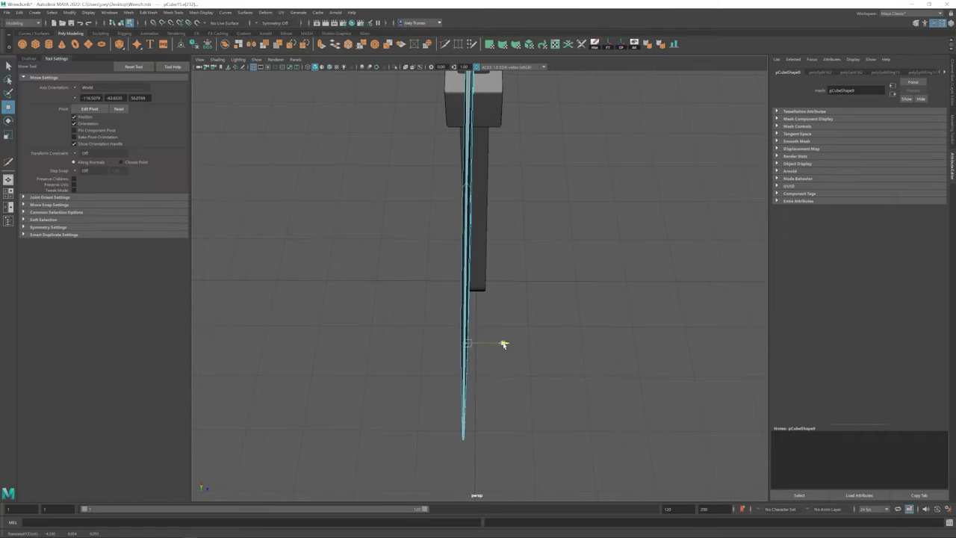
key("space")
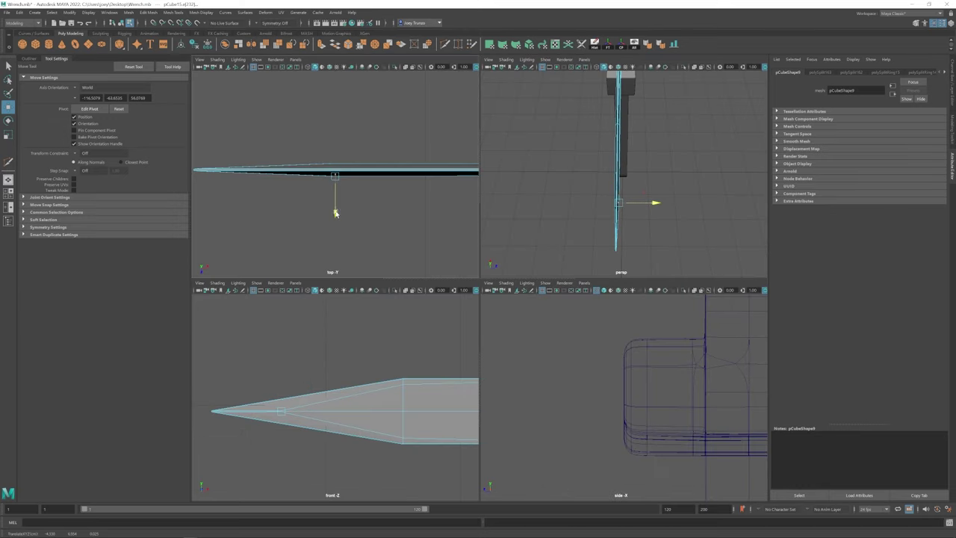
key("space")
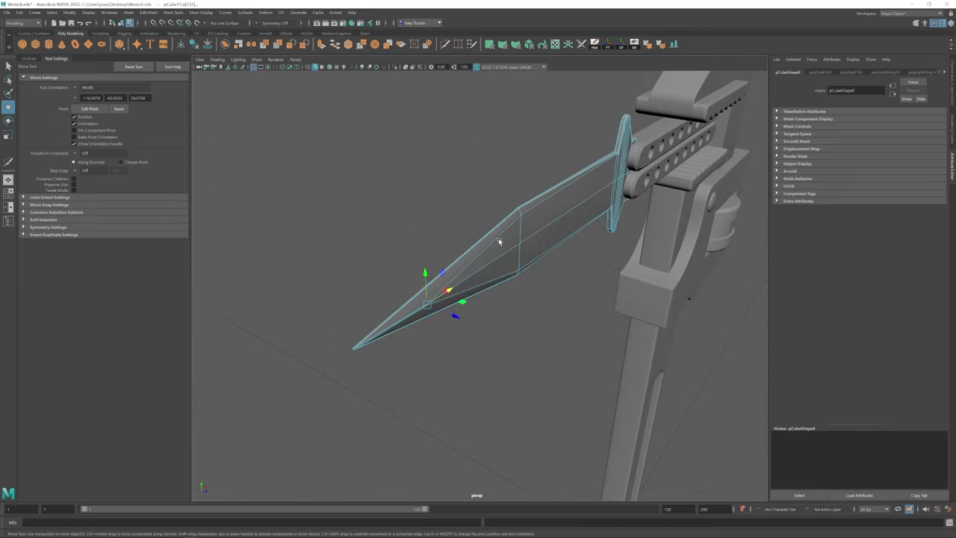
left_click_drag(498, 239, 484, 265, "alt")
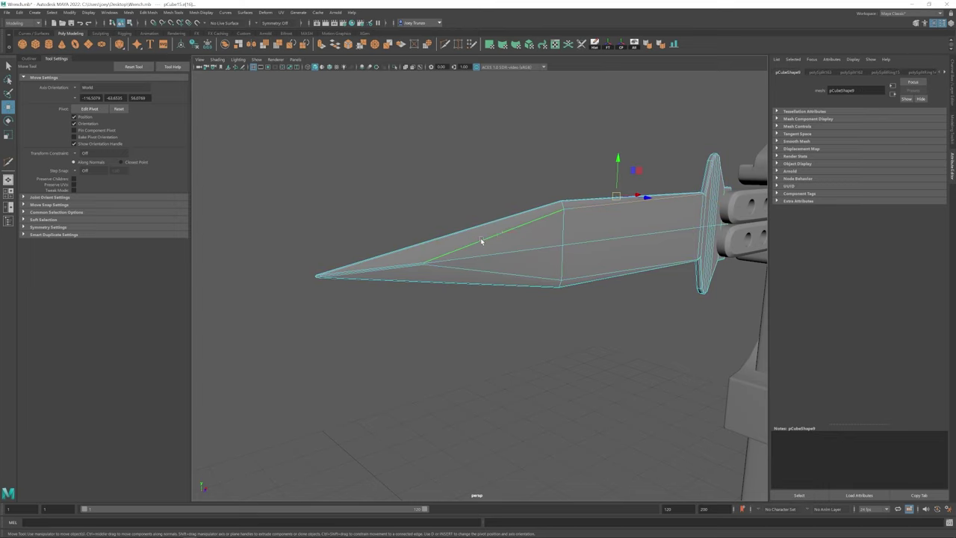
right_click_drag(481, 238, 536, 321, "alt")
scroll(468, 229, "down", 5)
left_click_drag(467, 229, 441, 269, "alt")
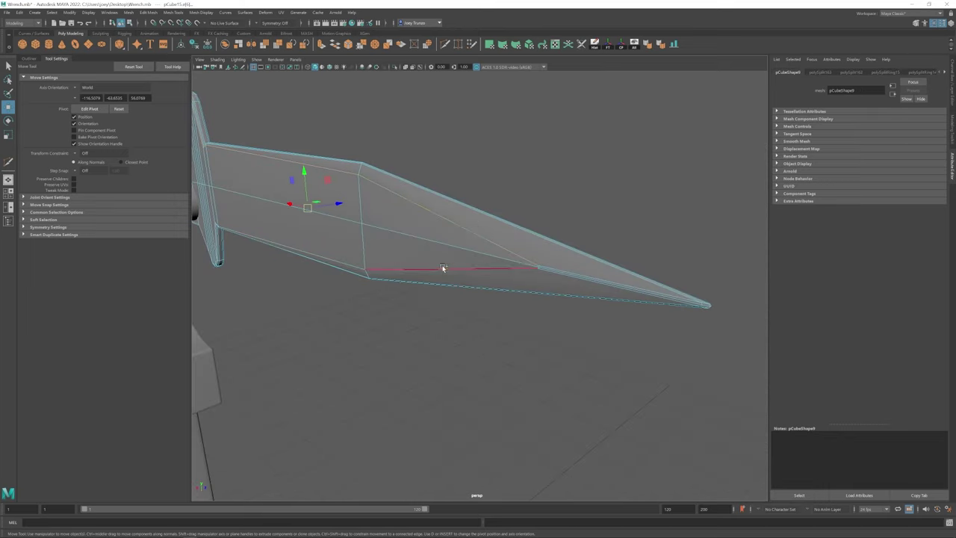
scroll(490, 225, "up", 8)
scroll(502, 224, "down", 8)
left_click(148, 12)
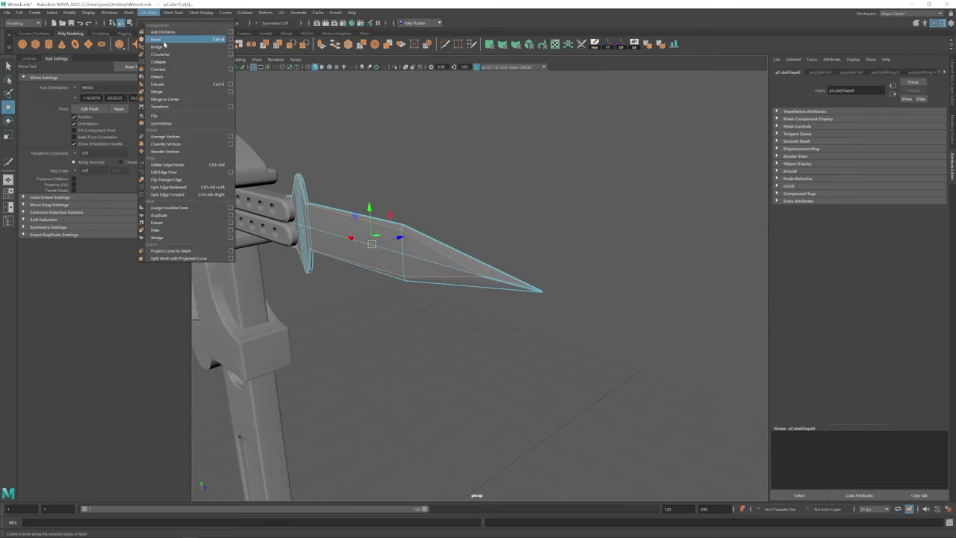
left_click(160, 38)
Select the whole blade and bevel all its edges with 2 segments at fraction 0.596
left_click(478, 314)
mouse_move(478, 314)
left_mouse_down("alt")
mouse_move(623, 365)
mouse_move(463, 324)
left_mouse_up("alt")
scroll(450, 261, "up", 3)
left_click(450, 260)
scroll(511, 268, "up", 3)
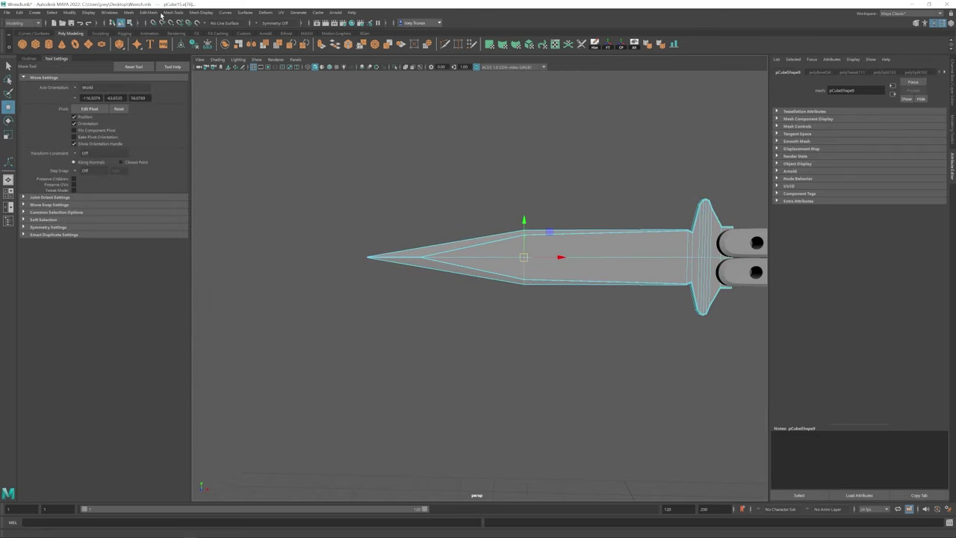
left_click(160, 13)
left_click(161, 38)
Undo an accidental move of the blade and return to object selection mode
middle_click_drag(597, 261, 463, 262, "alt")
scroll(481, 254, "down", 1)
key("w")
key("r")
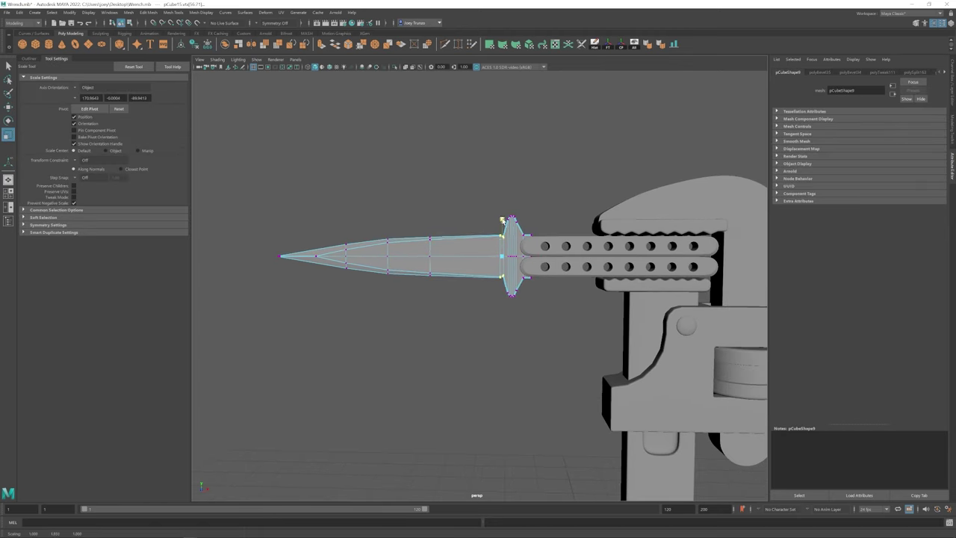
key("ctrl+z")
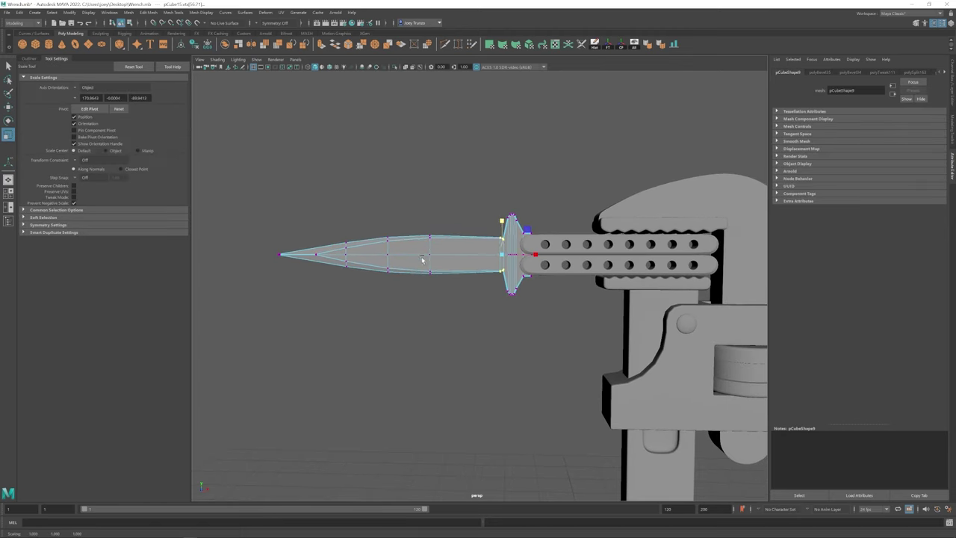
key("F8")
scroll(280, 269, "down", 5)
scroll(614, 365, "up", 8)
key("w")
scroll(501, 286, "up", 2)
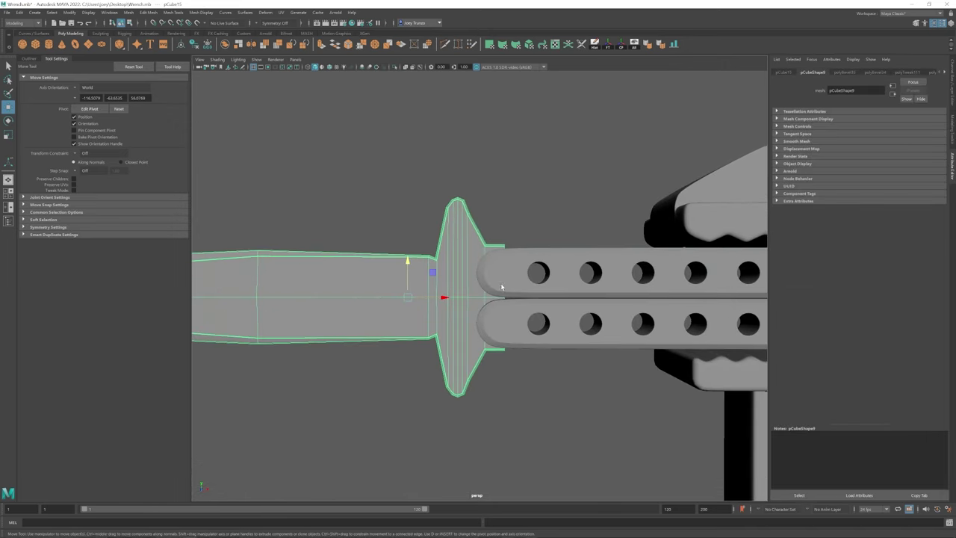
Bevel the knife again with Ctrl+B, narrowed to 1 segment at fraction 0.071
key("ctrl+b")
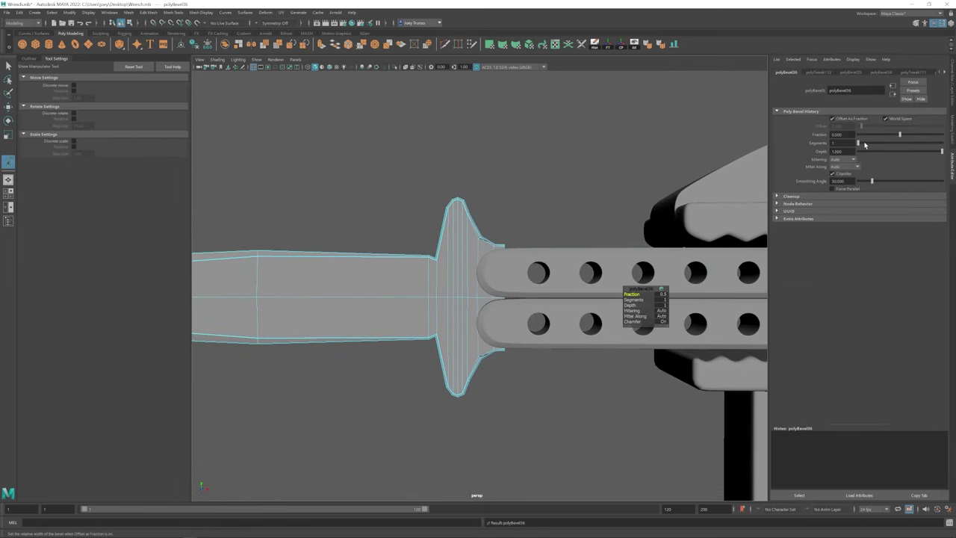
scroll(493, 279, "up", 5)
left_click_drag(493, 279, 321, 224, "alt")
key("w")
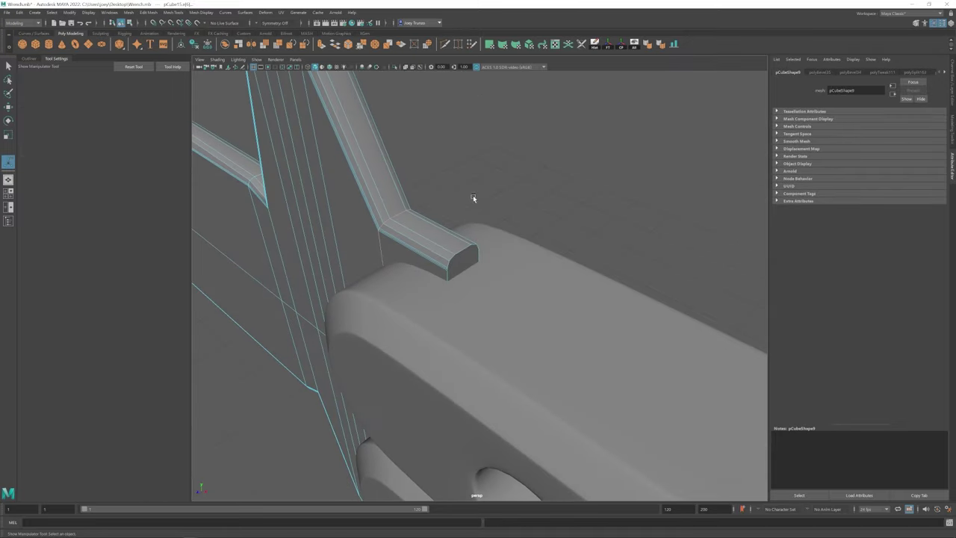
key("ctrl+b")
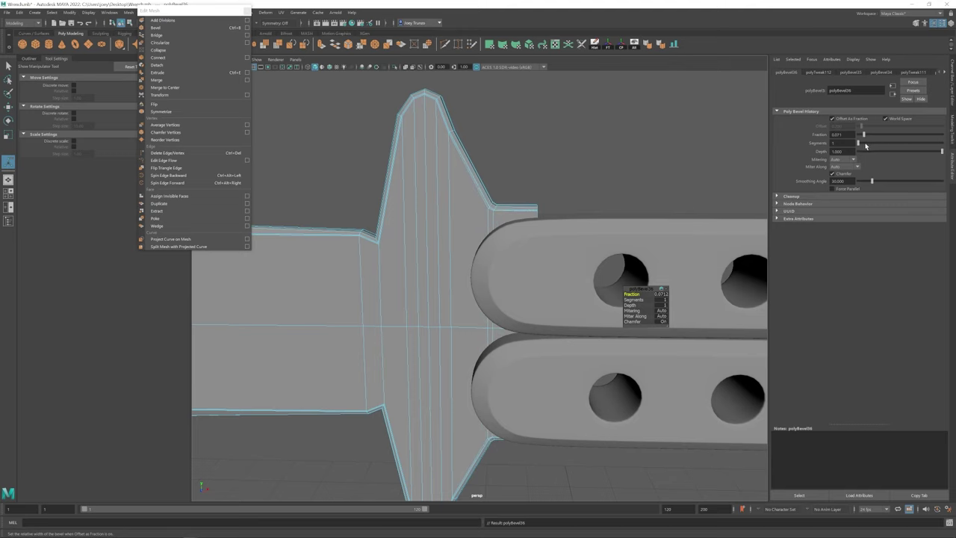
scroll(491, 224, "up", 3)
right_click_drag(490, 210, 458, 218)
left_click_drag(459, 219, 565, 260, "alt")
key("r")
key("w")
scroll(518, 277, "down", 3)
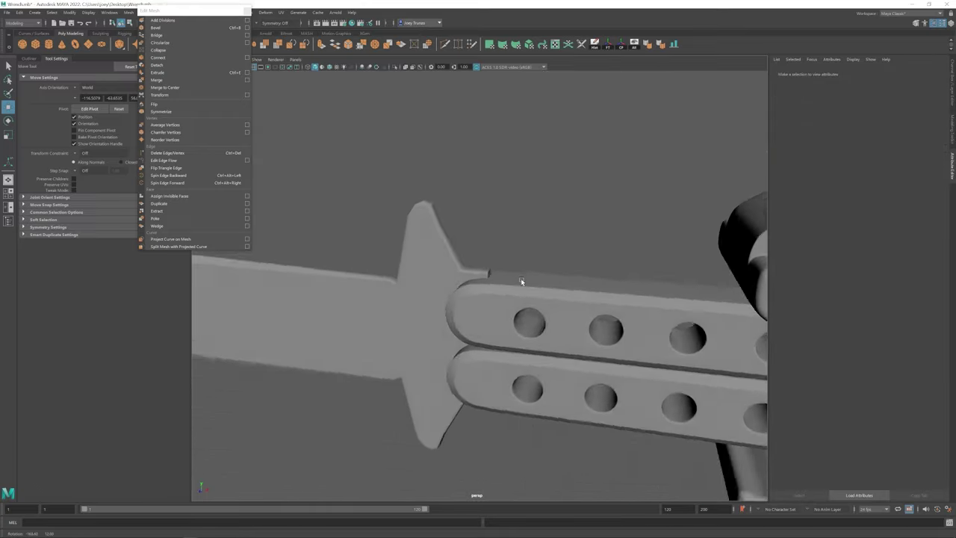
left_click(518, 278)
left_click(407, 204)
scroll(407, 203, "down", 3)
scroll(407, 204, "down", 3)
left_click(429, 269)
scroll(429, 270, "up", 6)
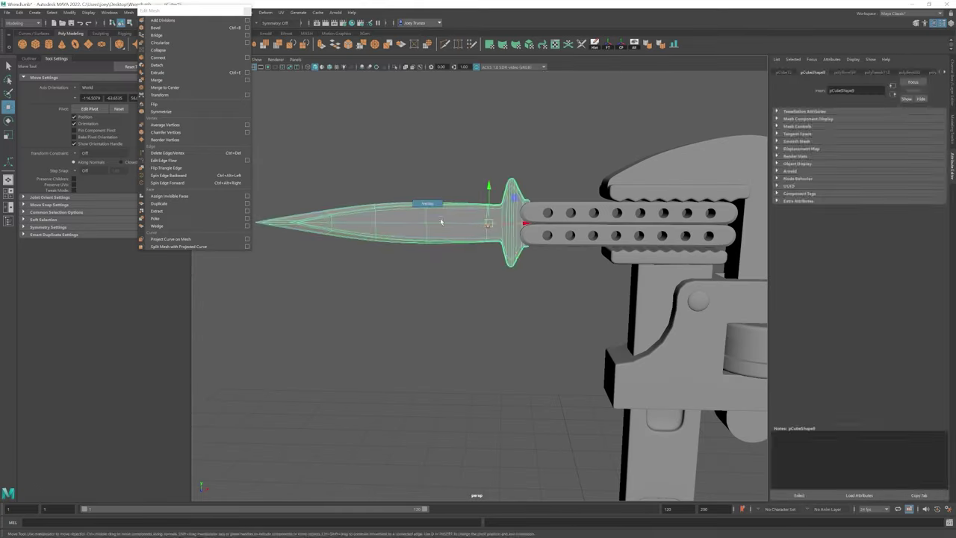
scroll(518, 236, "up", 5)
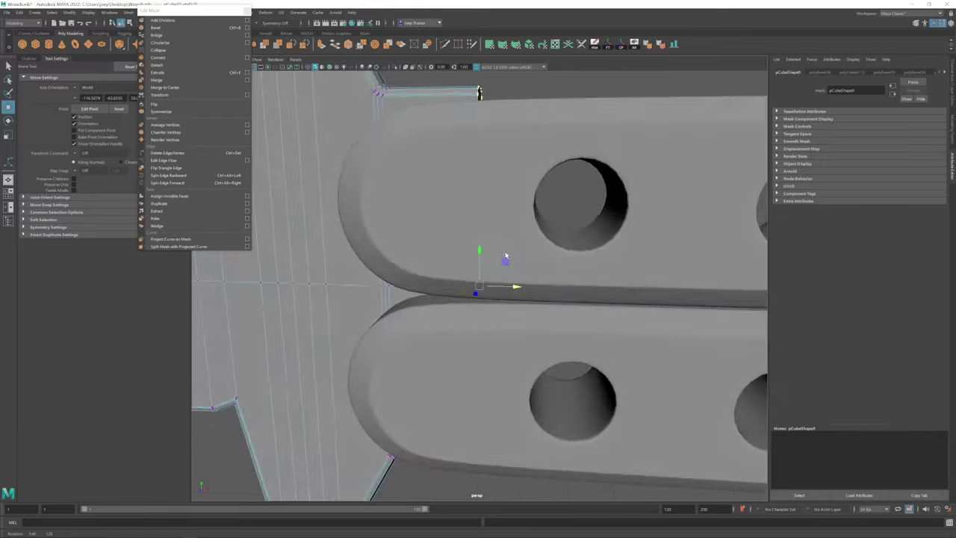
left_click_drag(478, 90, 593, 252, "alt")
scroll(434, 200, "up", 3)
right_click(435, 200, "shift")
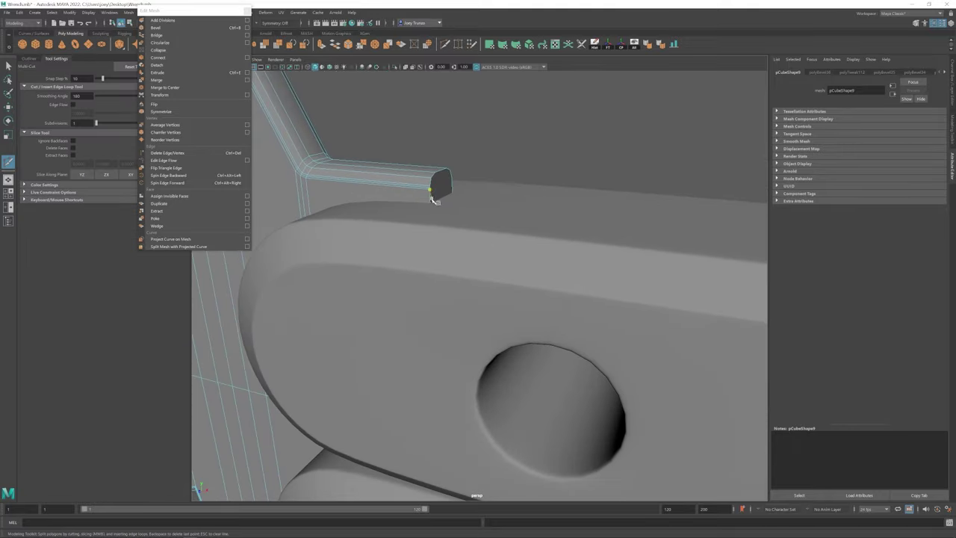
scroll(434, 200, "up", 3)
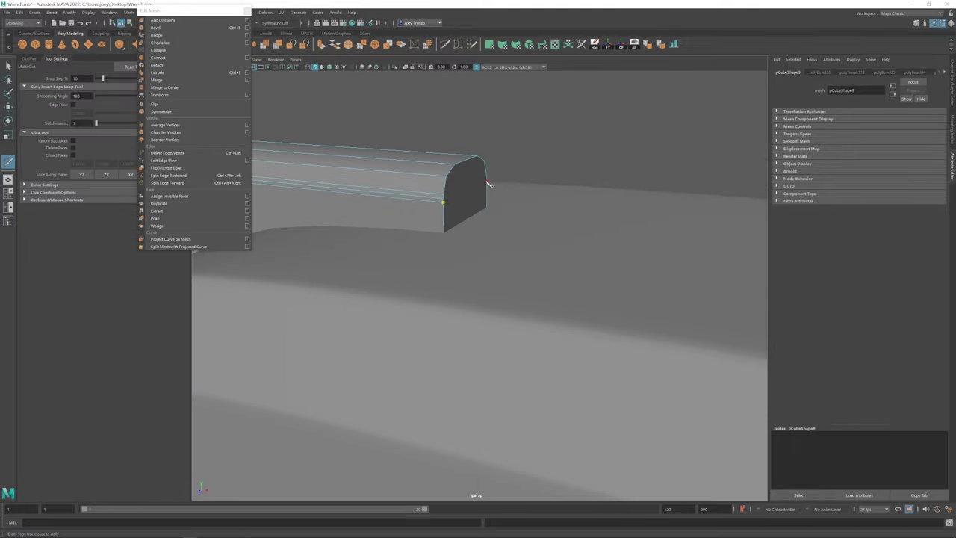
left_click_drag(487, 177, 295, 365, "alt")
key("w")
key("ctrl+shift+x")
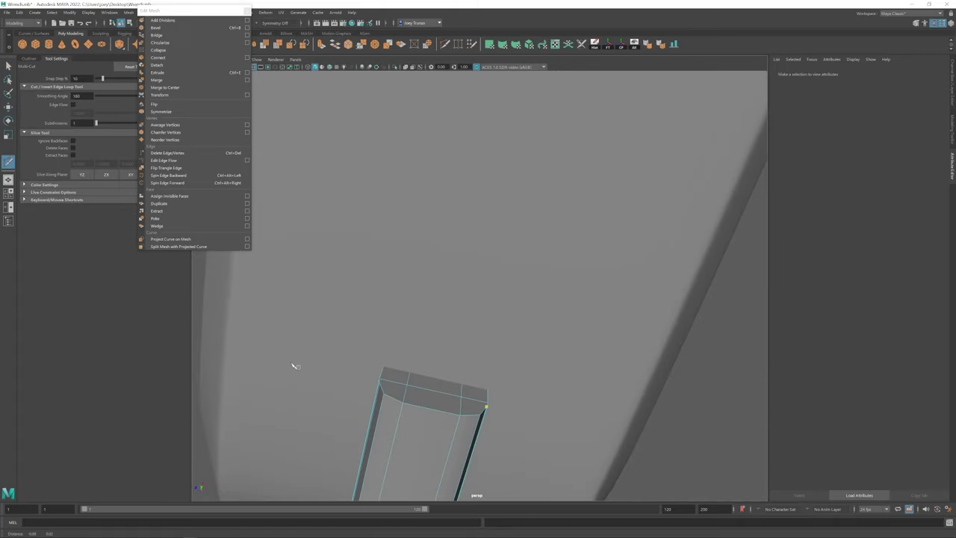
key("w")
left_click_drag(381, 383, 574, 429, "alt")
scroll(398, 346, "down", 6)
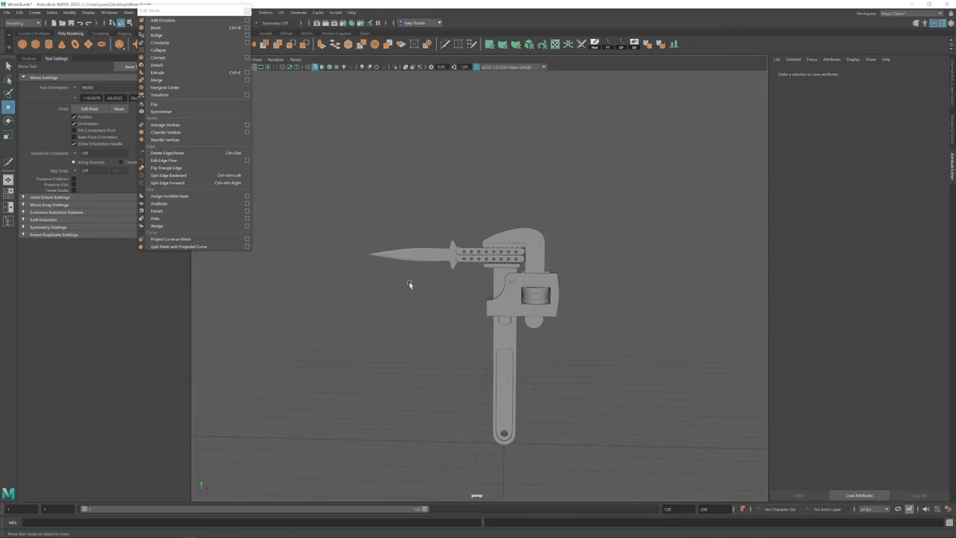
Select the knife model and frame it in the viewport
scroll(452, 312, "up", 2)
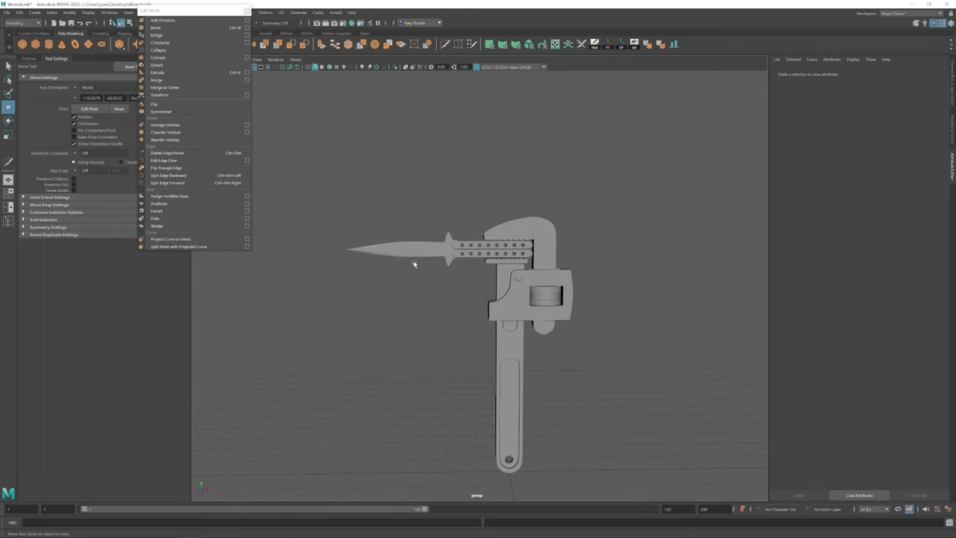
scroll(508, 243, "up", 3)
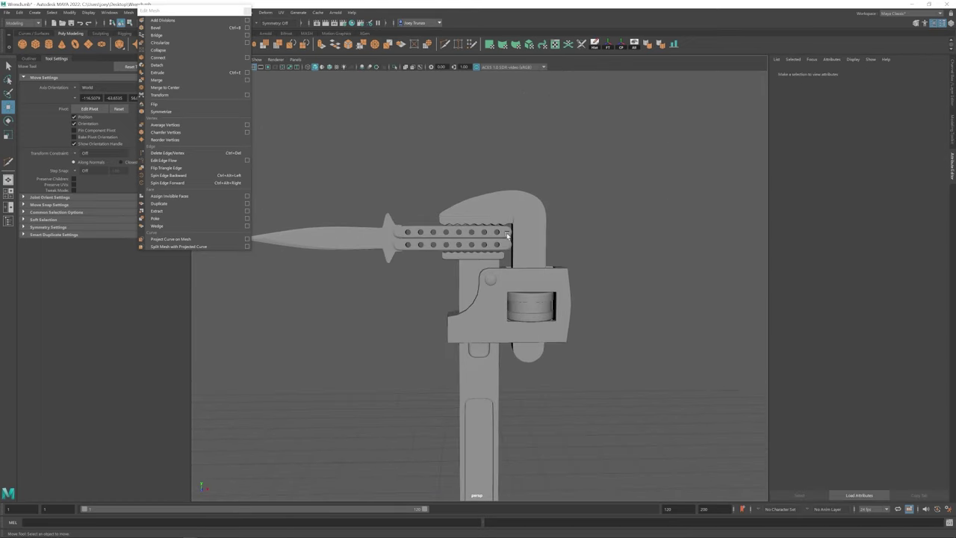
scroll(478, 254, "down", 1)
left_click(426, 257)
key("f")
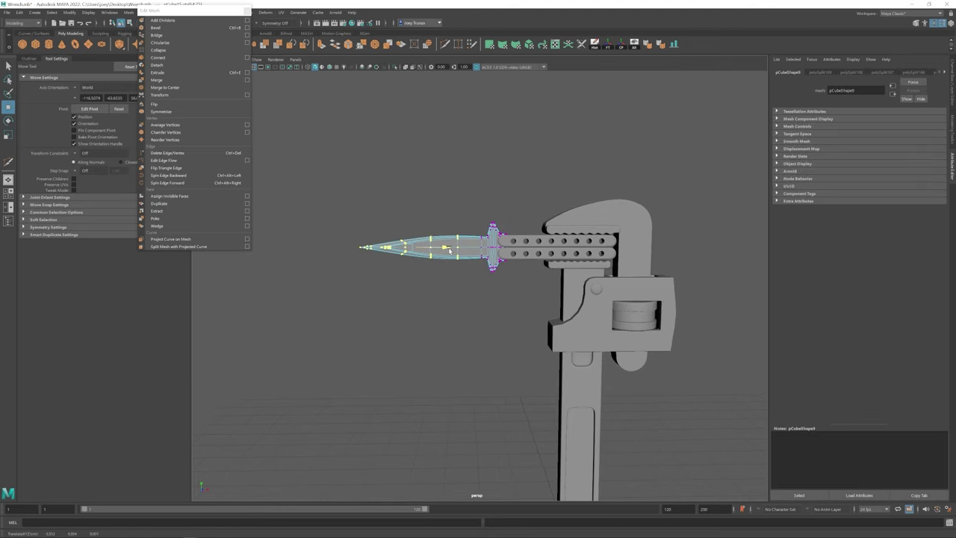
key("r")
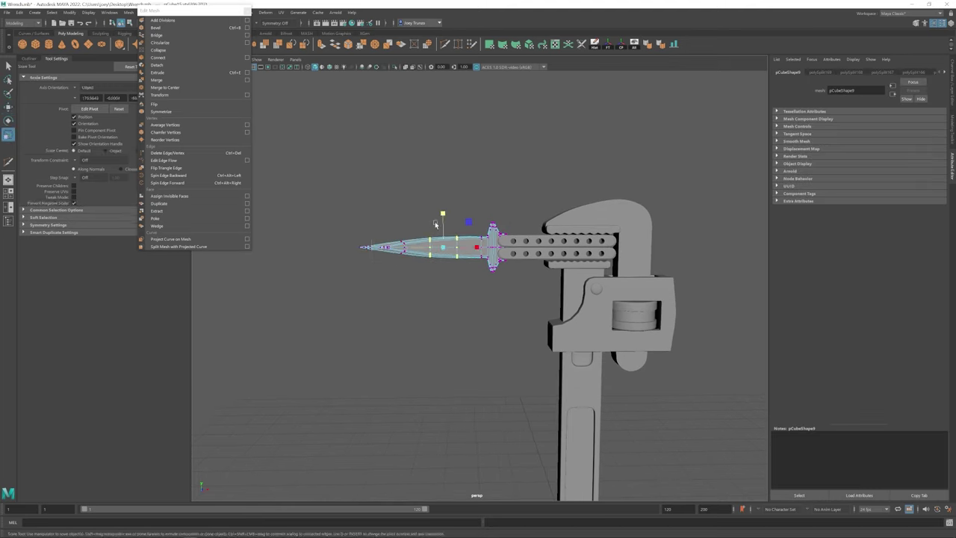
left_click(415, 303)
scroll(409, 306, "down", 5)
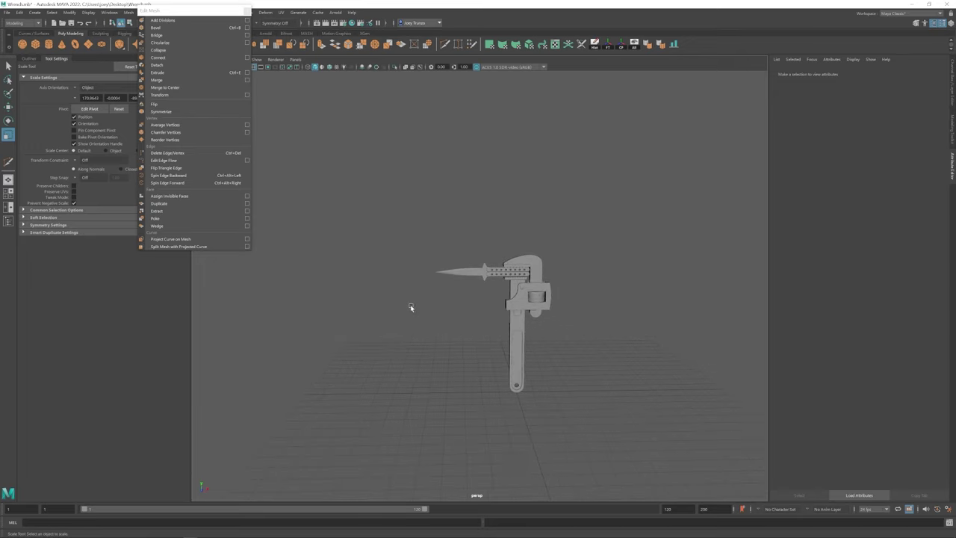
scroll(472, 303, "up", 3)
left_click(457, 259)
scroll(479, 221, "up", 1)
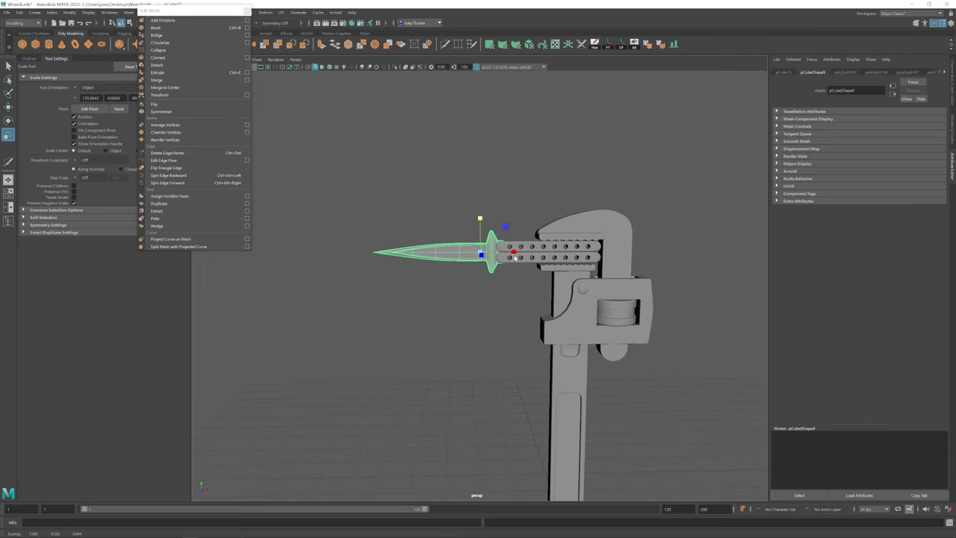
scroll(513, 258, "up", 5)
Scale the crossguard's vertices outward so its top and bottom ends taper to points
key("F9")
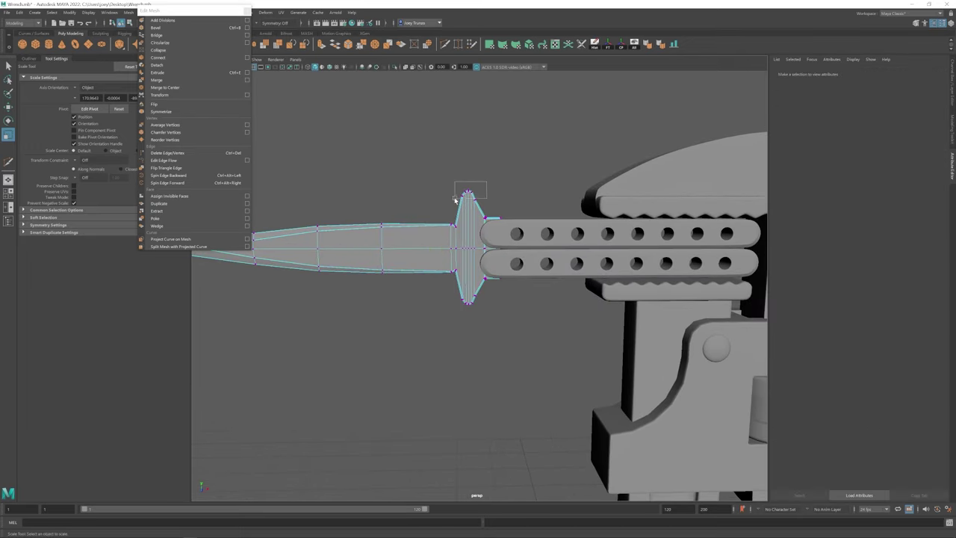
left_click_drag(454, 193, 460, 304)
key("w")
scroll(453, 213, "down", 4)
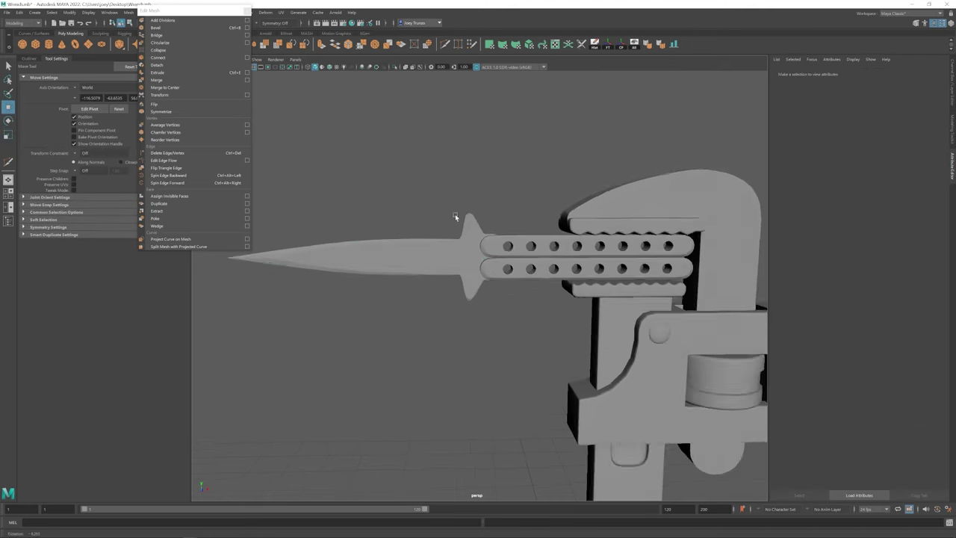
left_click_drag(453, 214, 470, 224, "alt")
scroll(479, 258, "up", 4)
key("r")
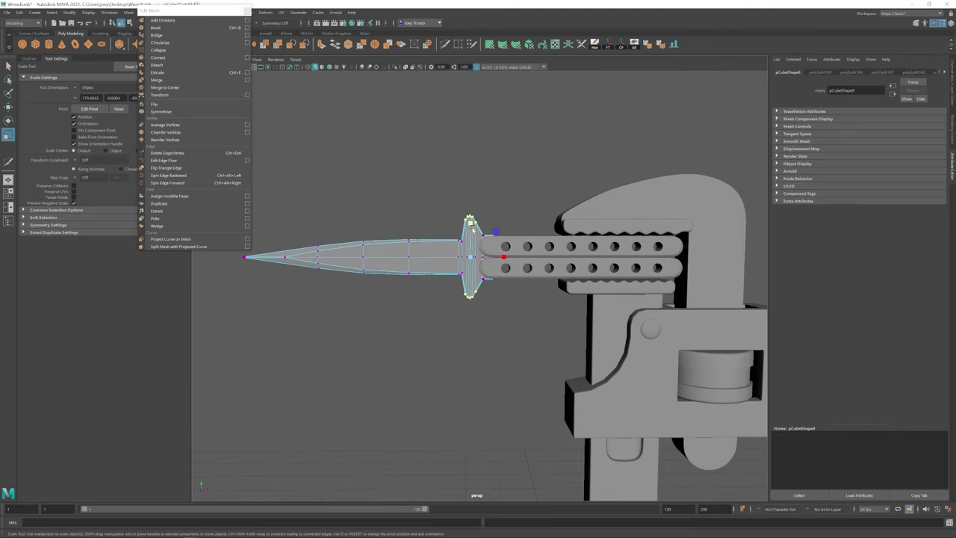
key("w")
scroll(442, 295, "down", 4)
mouse_move(442, 295)
left_mouse_down("alt")
mouse_move(512, 331)
mouse_move(439, 309)
mouse_move(444, 296)
left_mouse_up("alt")
scroll(498, 320, "up", 4)
Clear the vertex selection, bring the whole wrench into view and select the handle
key("F9")
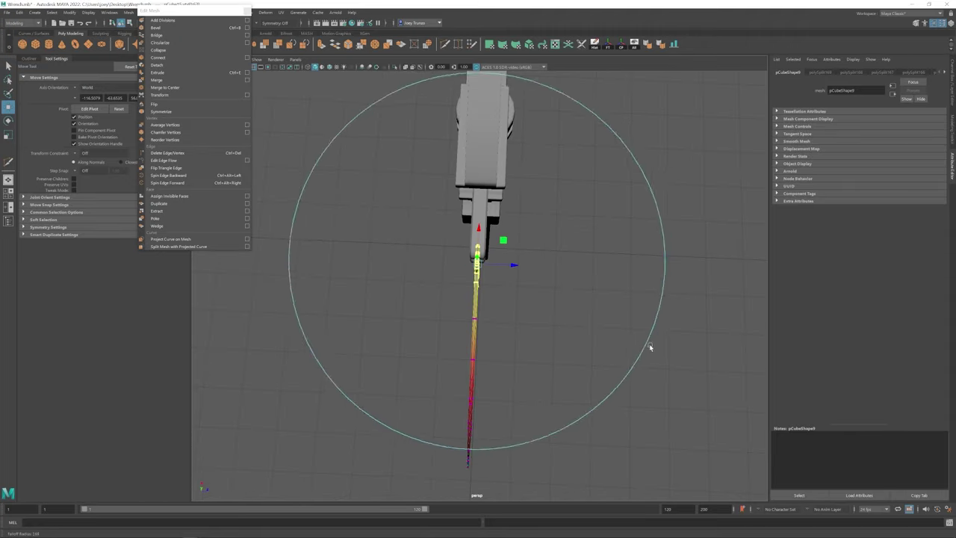
left_click(473, 252)
left_click_drag(473, 251, 508, 315, "alt")
left_click(508, 316)
Scale and move the vertices around the handle's end hole to resize it
key("r")
left_click(516, 360)
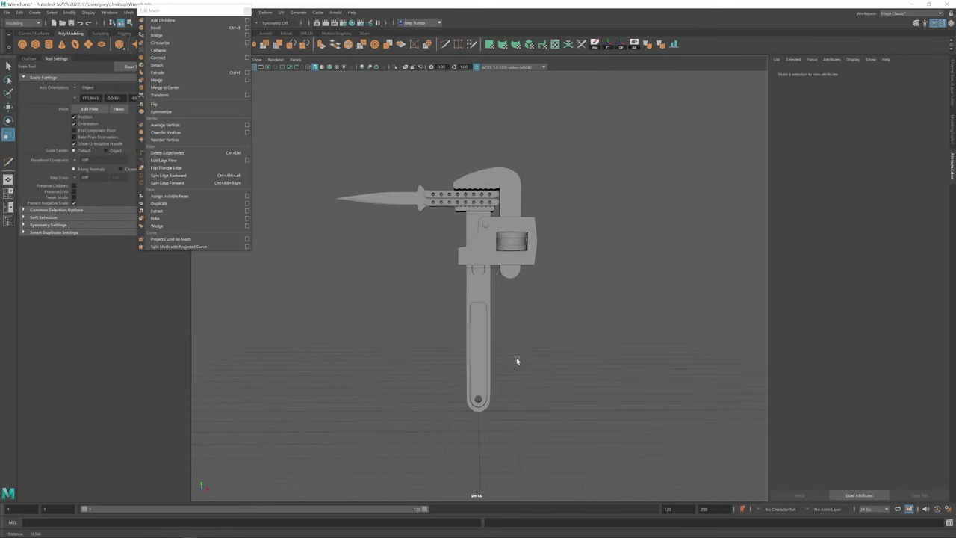
left_click(481, 336)
key("F9")
scroll(460, 295, "up", 5)
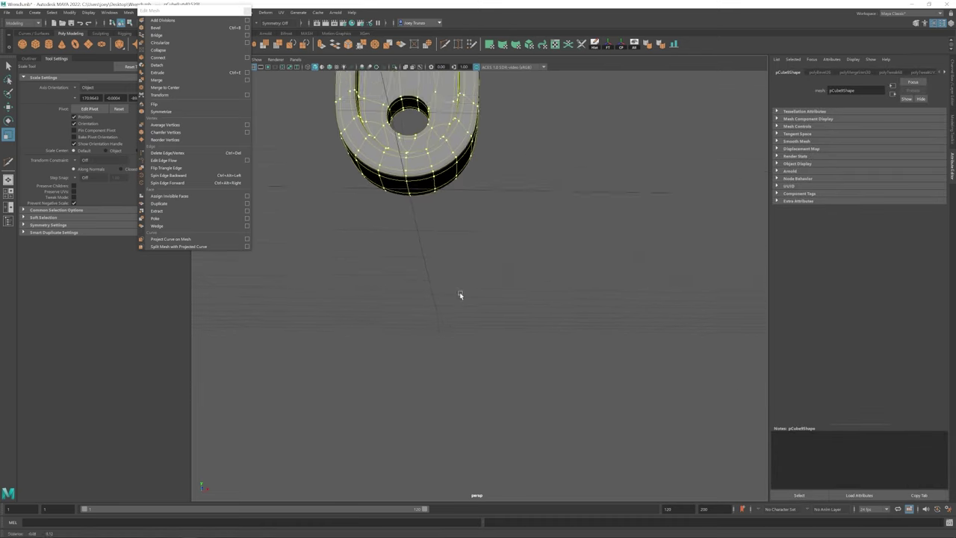
left_click_drag(460, 295, 464, 337, "alt")
left_click_drag(418, 267, 484, 336)
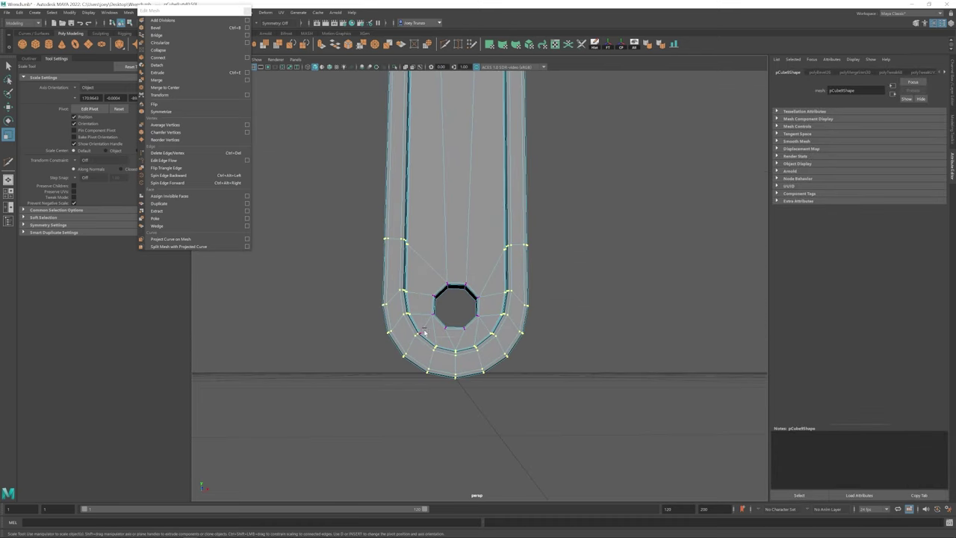
key("w")
scroll(480, 333, "down", 6)
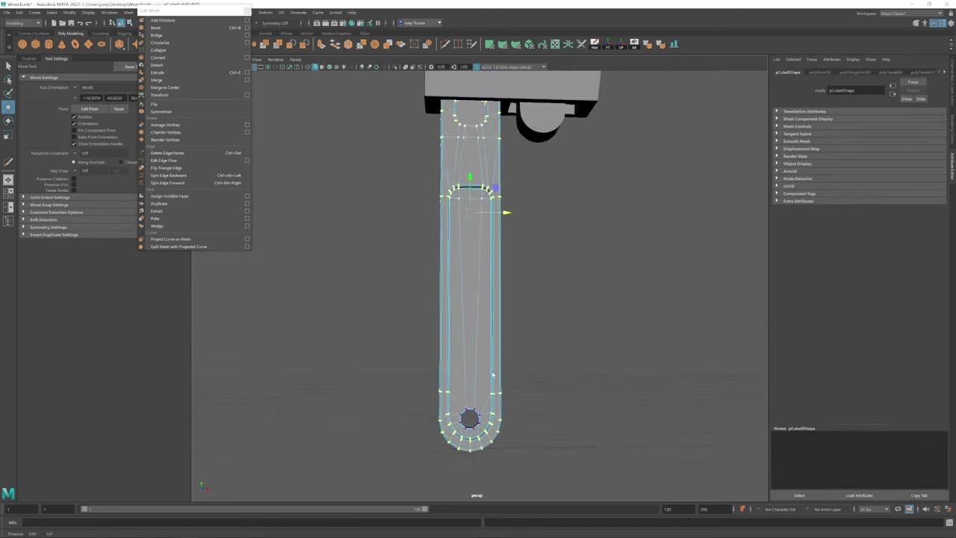
key("r")
middle_click_drag(508, 283, 504, 230, "alt")
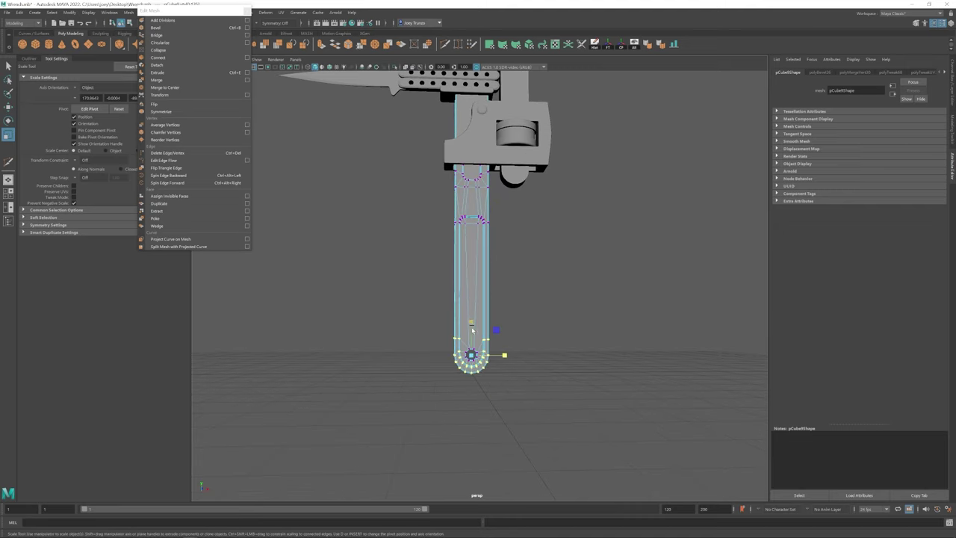
key("w")
Deselect, orbit around the wrench and reselect the handle
left_click(538, 311)
left_click_drag(538, 312, 563, 342, "alt")
scroll(465, 335, "down", 3)
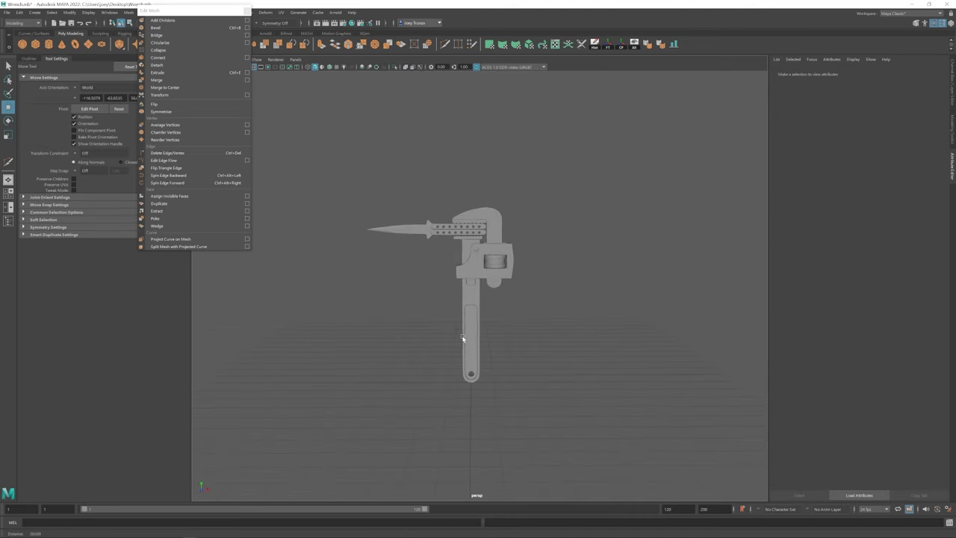
scroll(472, 312, "up", 5)
left_click(472, 311)
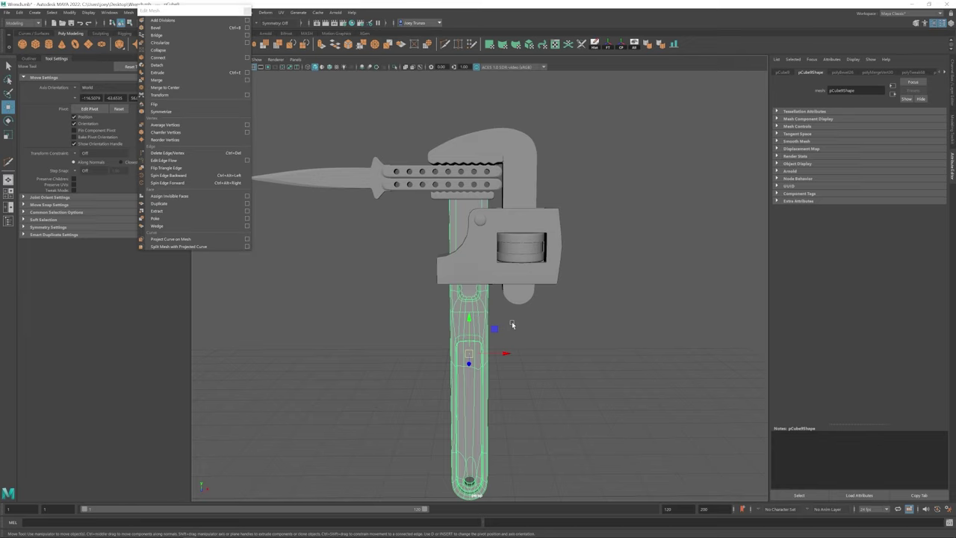
Select the upper jaw piece and view it side-on
left_click(454, 331)
scroll(454, 332, "down", 3)
left_click_drag(454, 331, 509, 315, "alt")
scroll(509, 316, "up", 5)
left_click(527, 297)
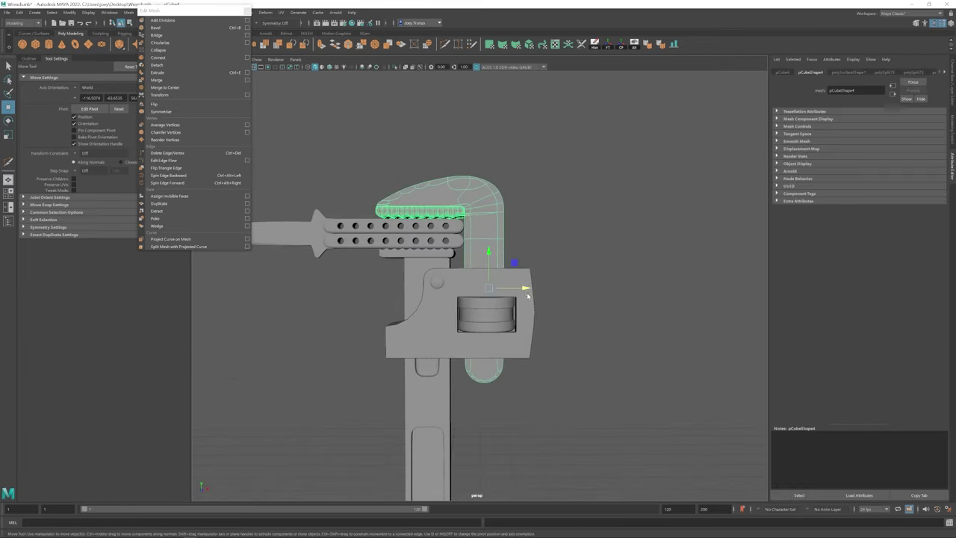
scroll(528, 297, "up", 8)
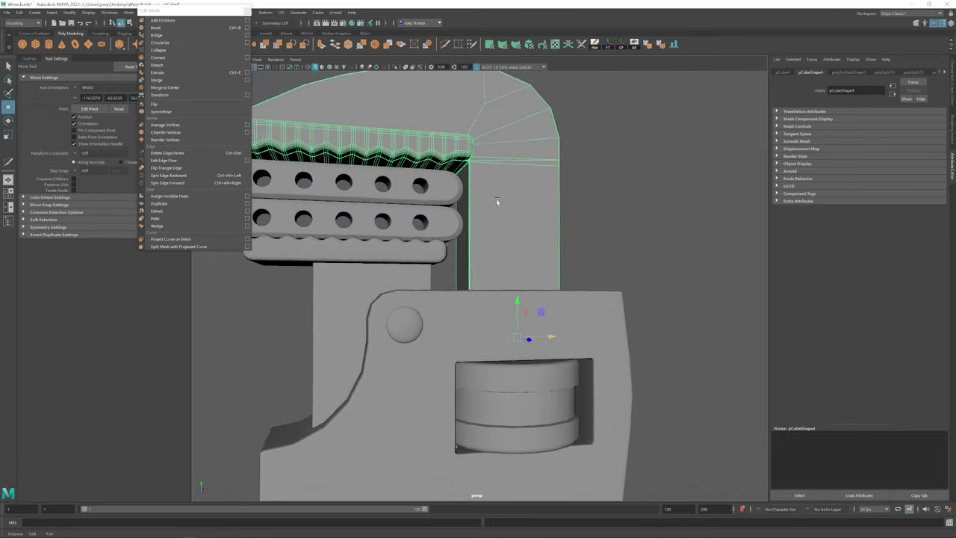
scroll(481, 214, "up", 3)
left_click_drag(478, 220, 441, 351, "alt")
Insert an edge loop near the base of the upper jaw's column
left_click(174, 13)
left_click(191, 58)
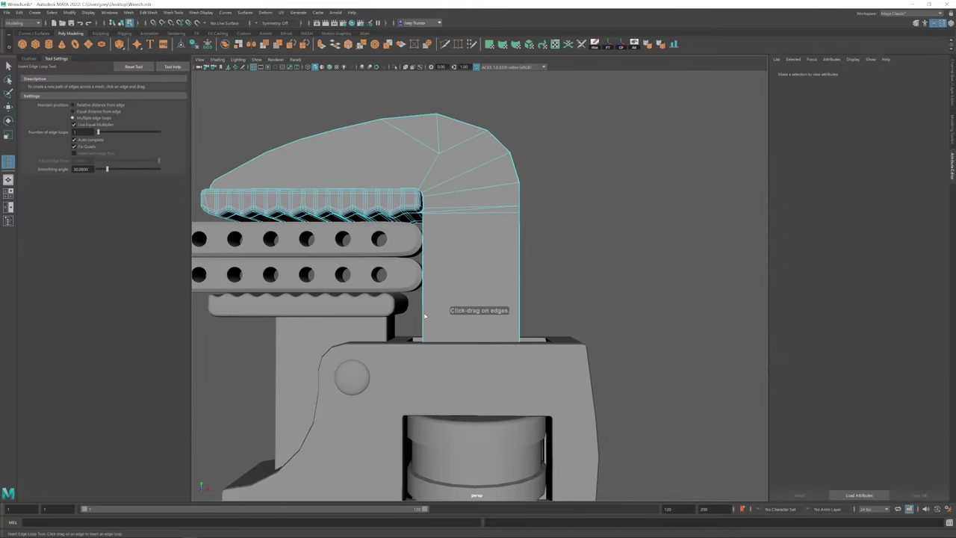
left_click(460, 285)
key("w")
key("r")
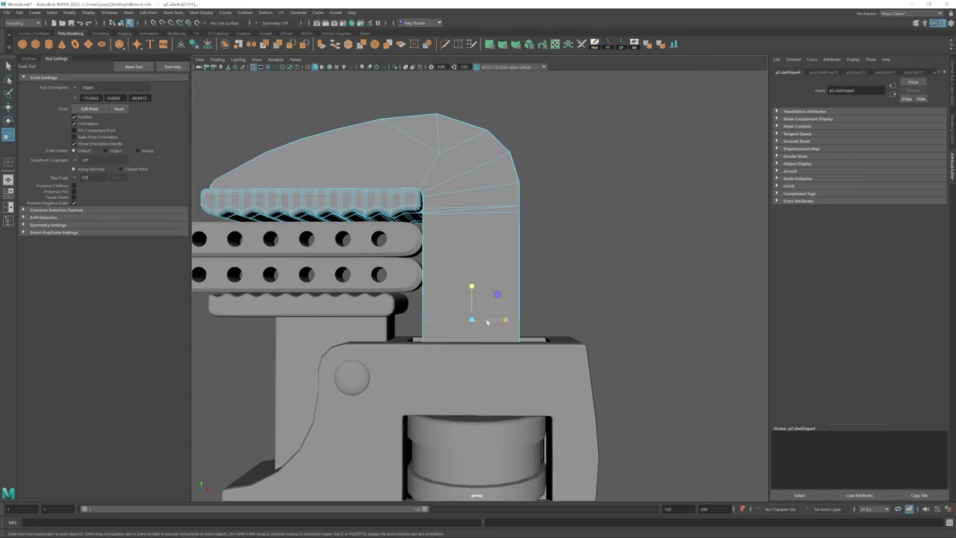
Bevel the new column edge three times to form a groove band
key("ctrl+b")
left_click(475, 330)
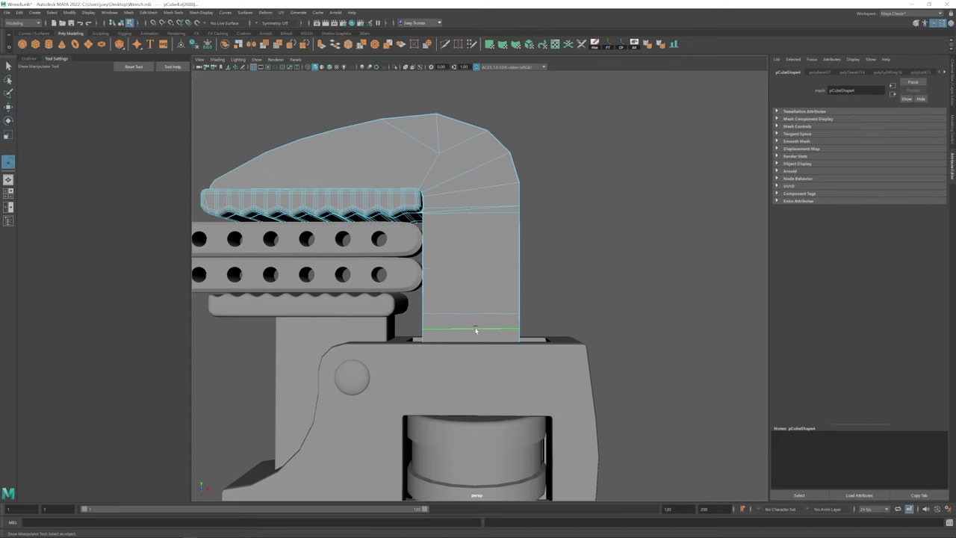
key("ctrl+b")
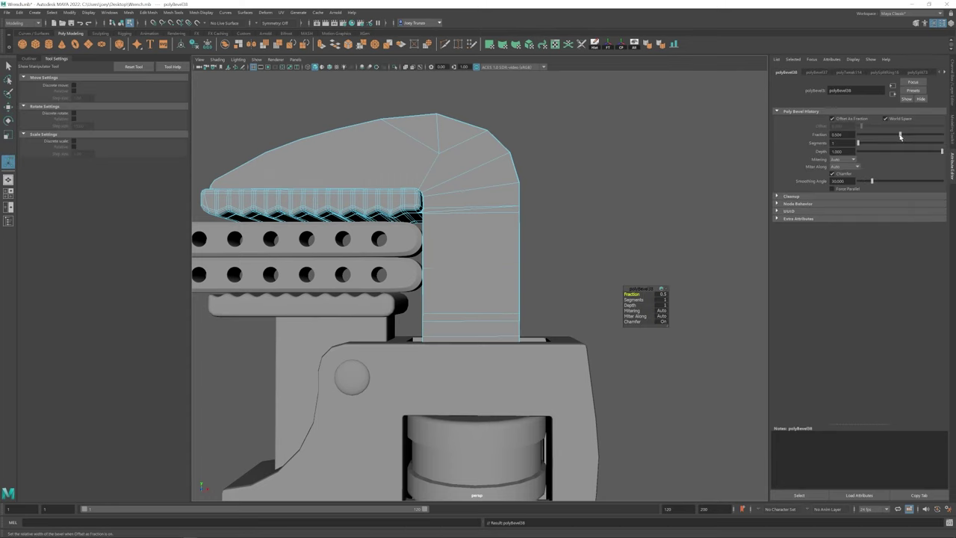
left_click(484, 324)
key("r")
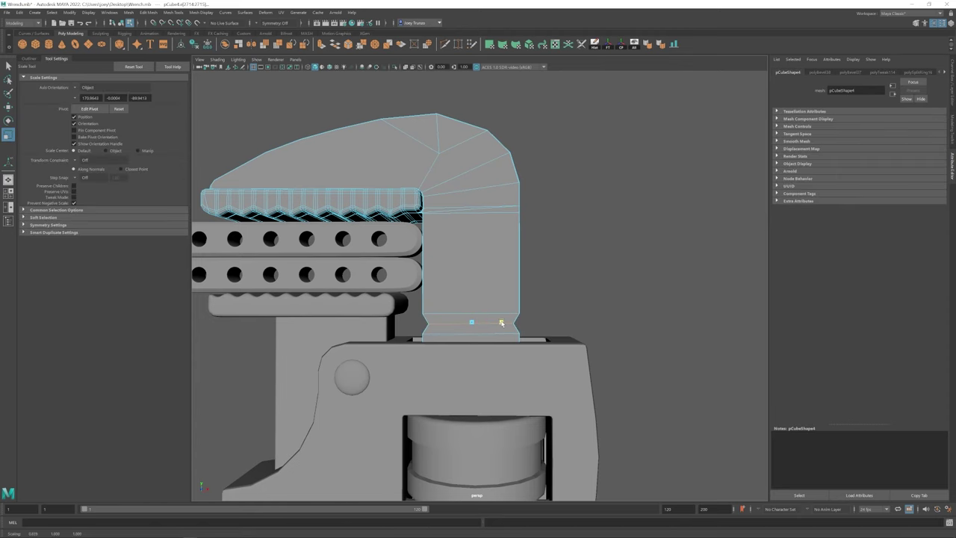
key("ctrl+b")
key("w")
Reselect the upper jaw and switch it to vertex editing
scroll(652, 295, "down", 6)
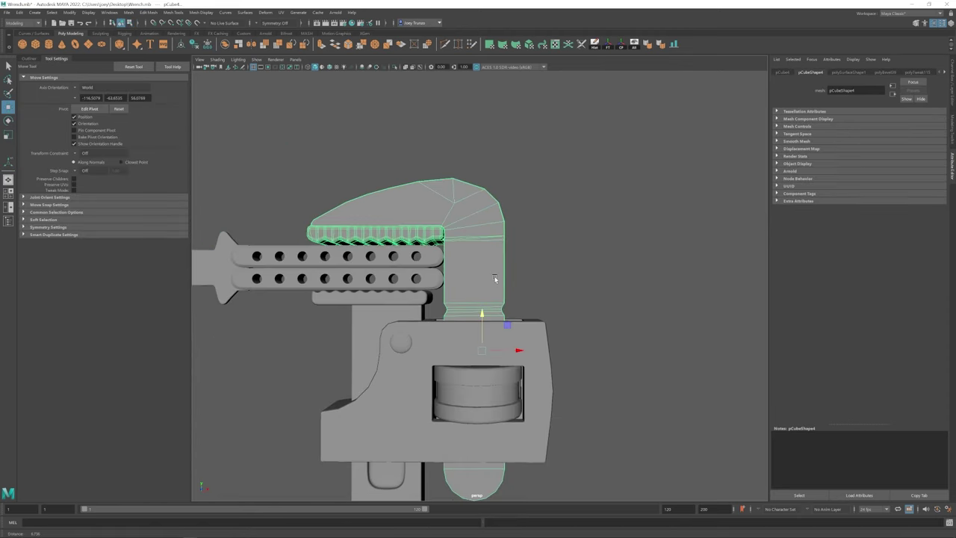
left_click(653, 294)
scroll(446, 309, "up", 5)
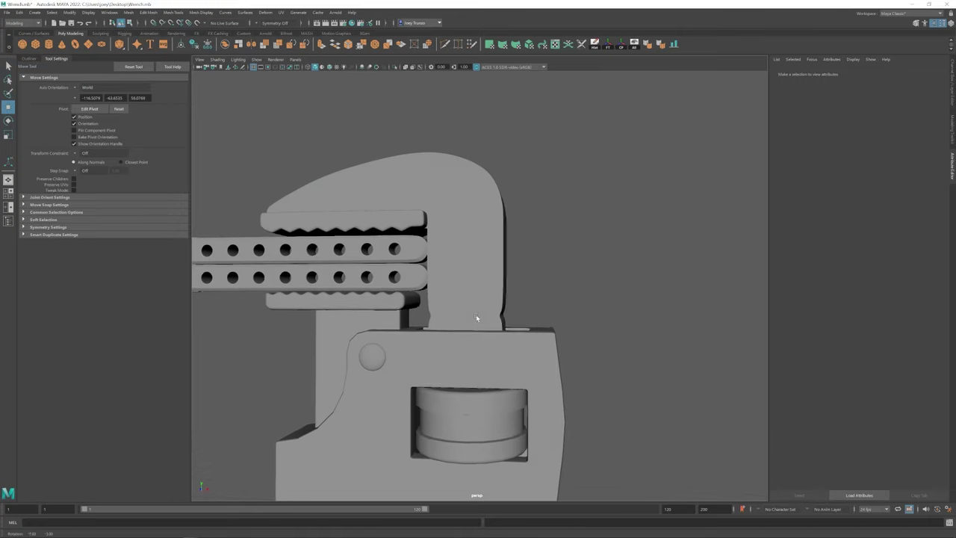
left_click(476, 315)
scroll(475, 315, "up", 3)
key("F9")
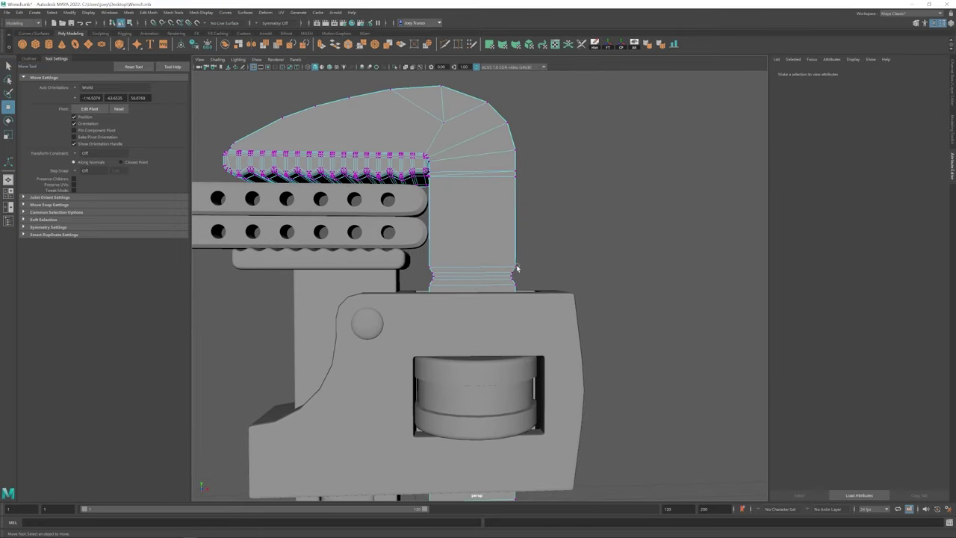
Select the vertex ring at the jaw column's base and scale it inward
left_click_drag(420, 274, 420, 275)
key("r")
key("space")
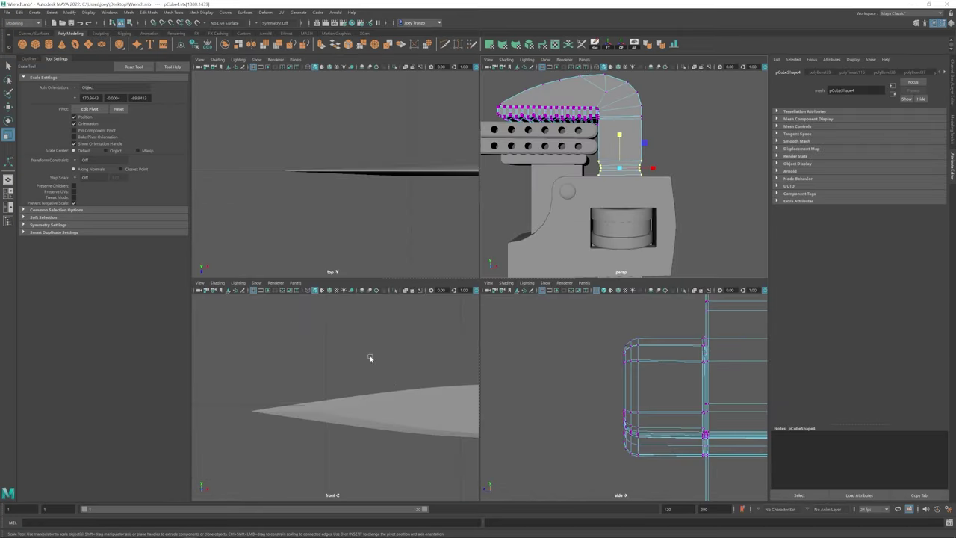
key("f")
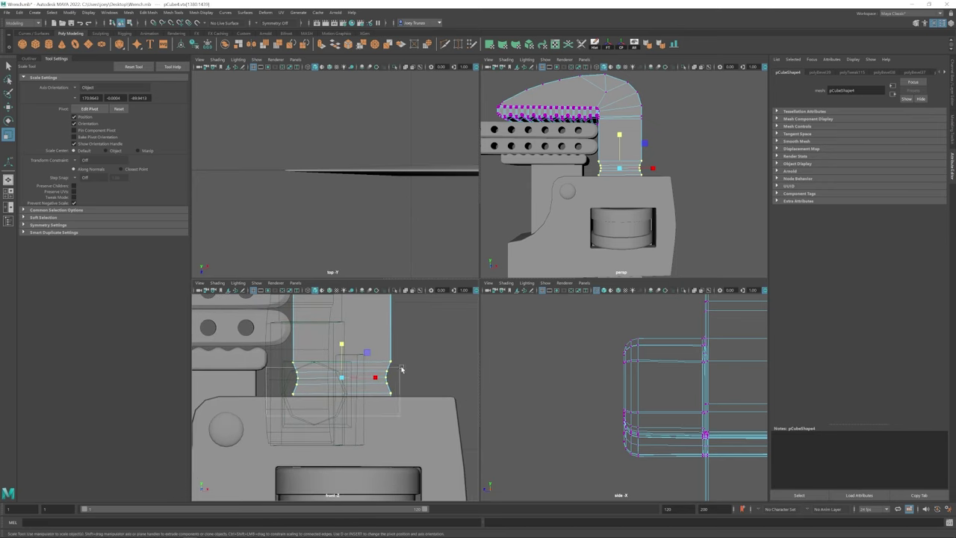
key("w")
key("a")
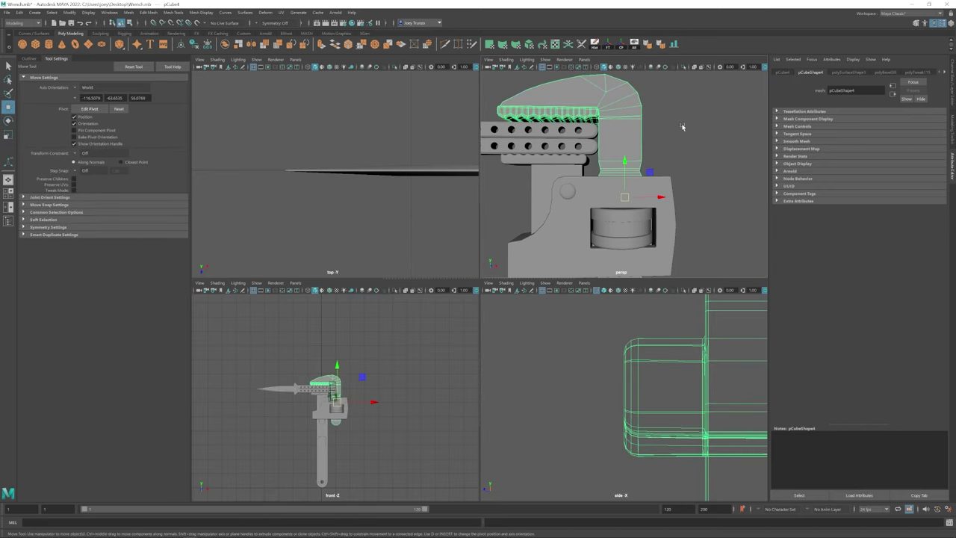
Scale a horizontal edge loop on the column inward, narrowing the groove band above the jaw housing
double_click(572, 122)
key("f")
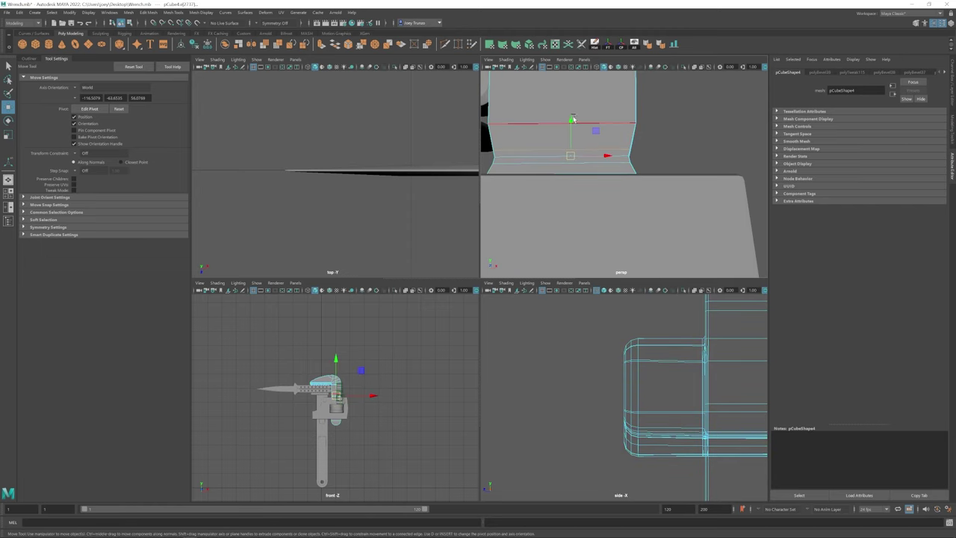
key("r")
left_click(587, 164)
key("a")
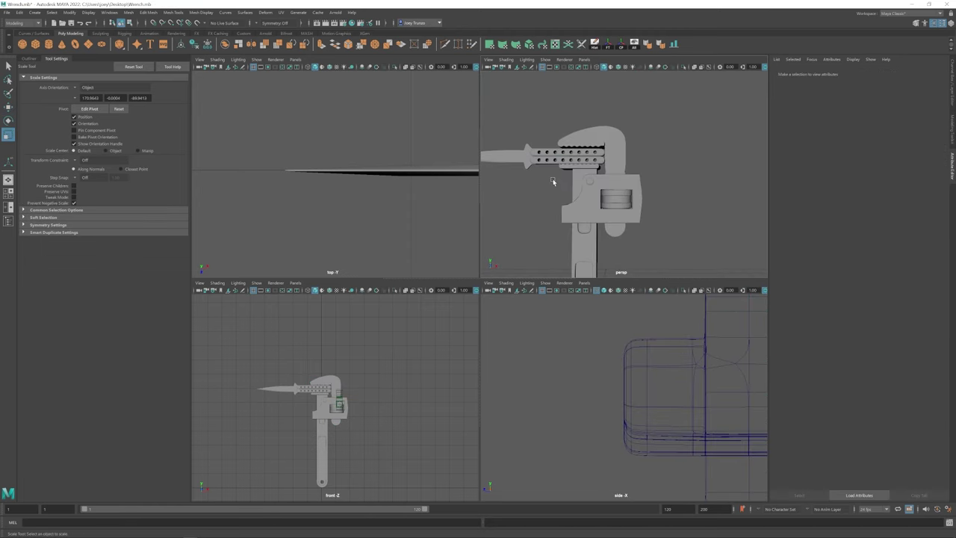
left_click(582, 195)
key("f")
key("space")
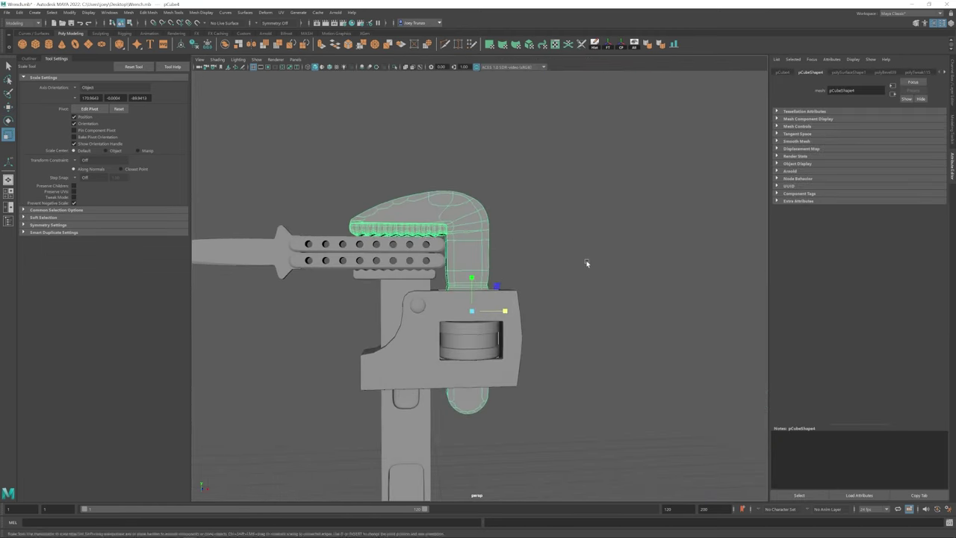
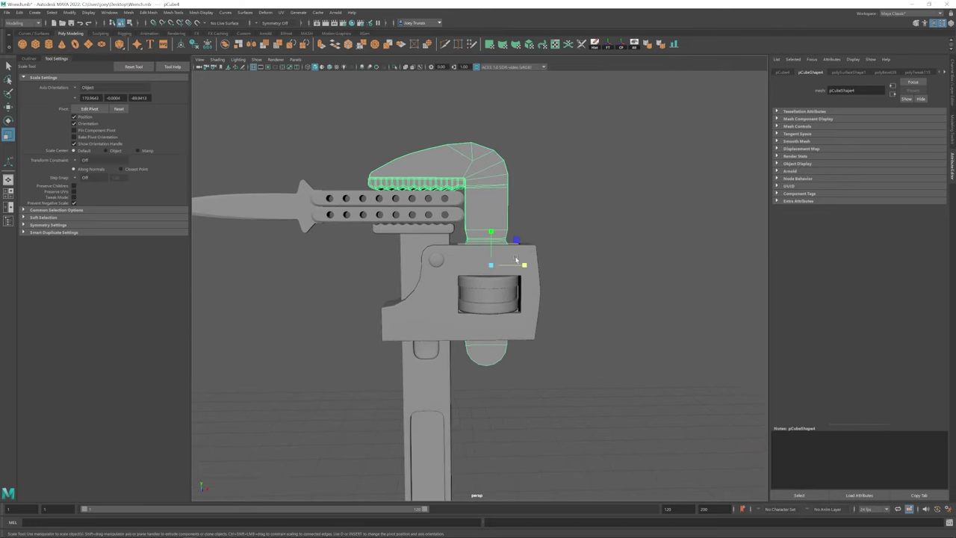
Duplicate the hook jaw and place the copy to the right of the wrench
middle_click_drag(512, 256, 451, 192, "alt")
key("w")
right_click_drag(503, 221, 426, 232, "alt")
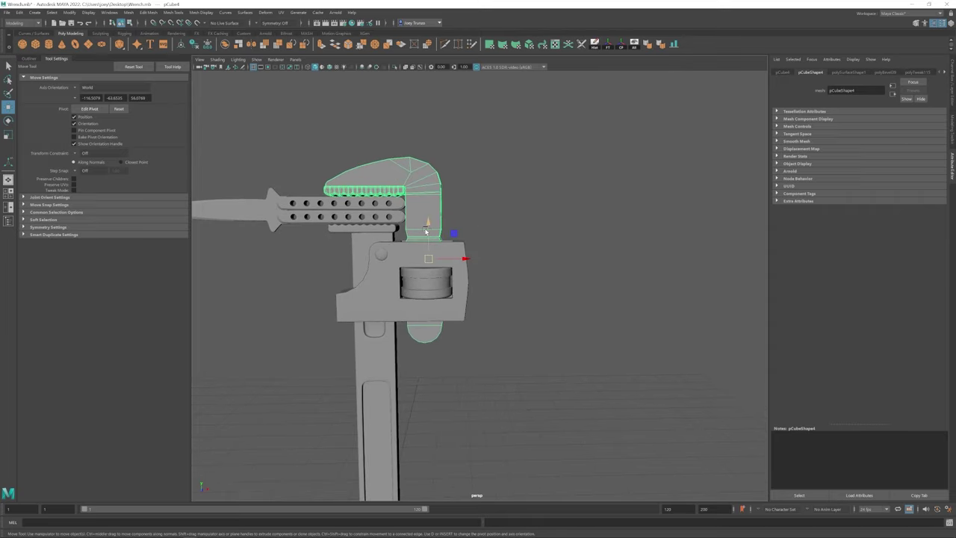
left_click_drag(463, 248, 619, 247, "shift")
middle_click_drag(605, 241, 478, 241, "alt")
Extract the copy's lower faces and delete its upper bent part, leaving the rounded end piece
key("F11")
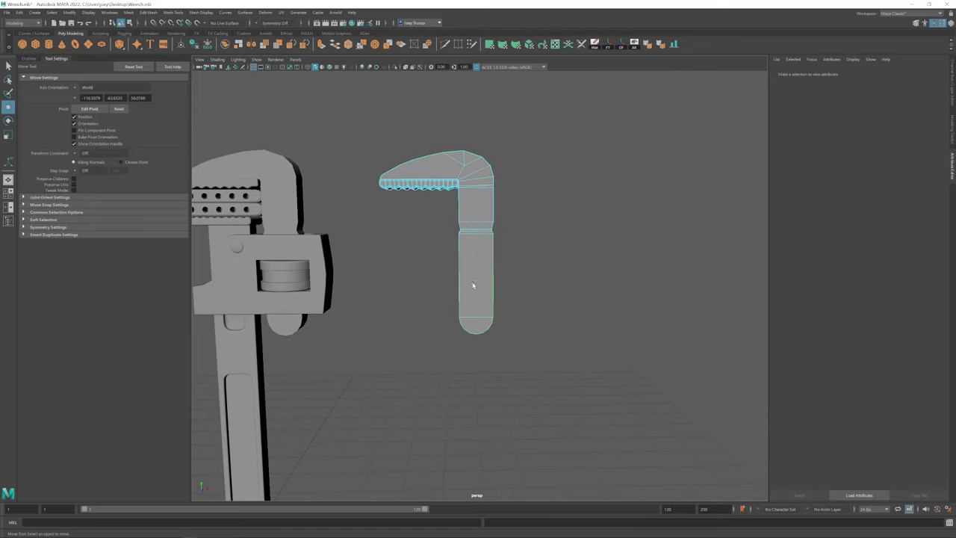
left_click(476, 269)
right_click_drag(476, 269, 532, 306, "alt")
left_click(129, 12)
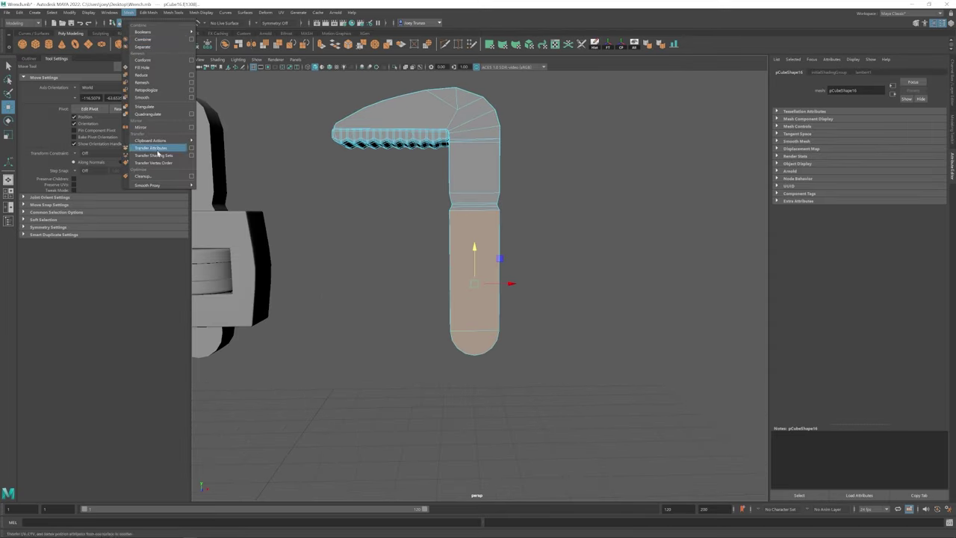
left_click(192, 213)
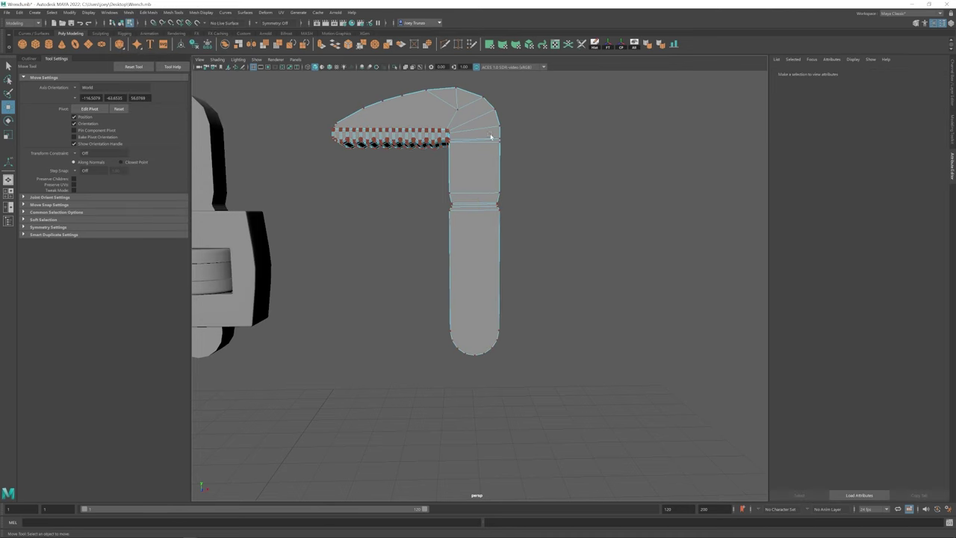
left_click(480, 244)
key("ctrl+h")
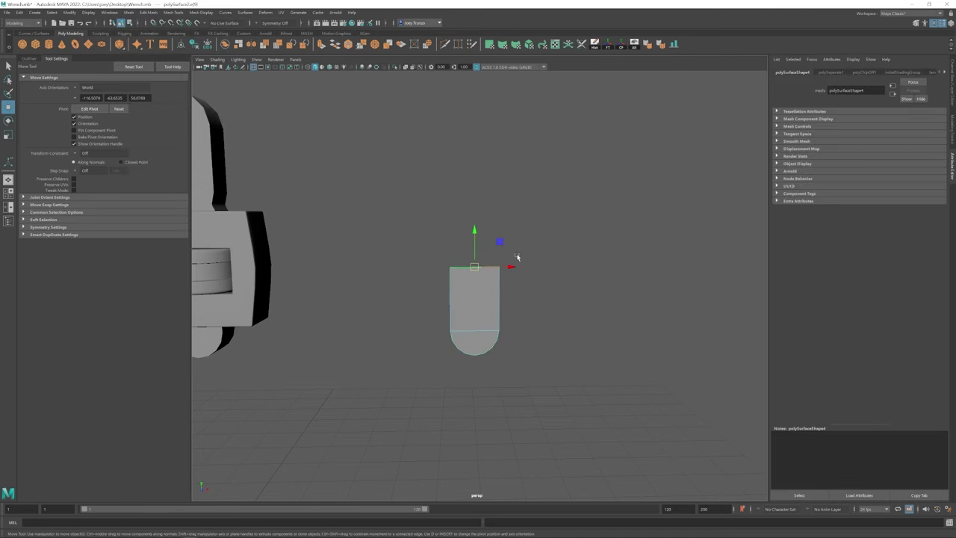
Center the end piece's pivot and bring the rest of the wrench back into view
left_click_drag(517, 256, 612, 124, "alt")
left_click(952, 108)
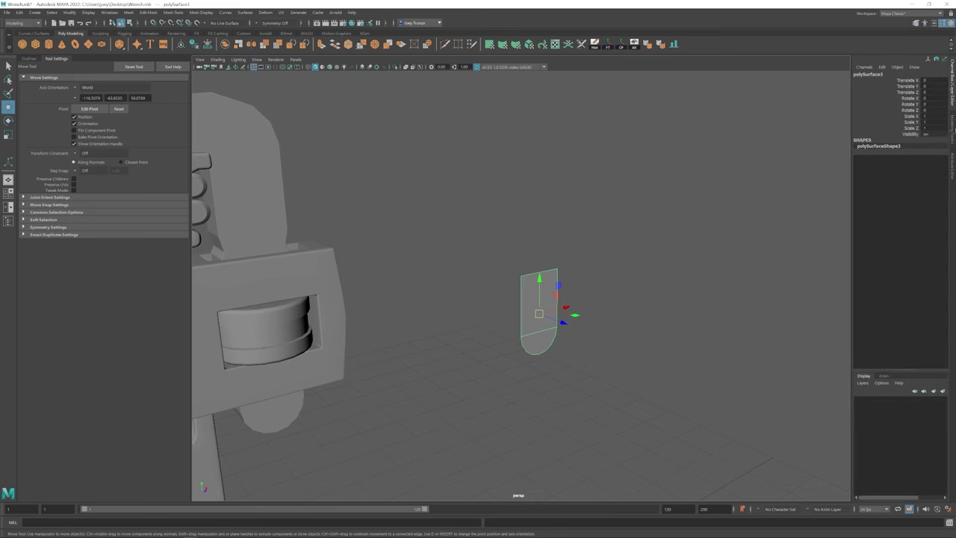
left_click(952, 164)
left_click(902, 72)
left_click(786, 72)
key("ctrl+shift+h")
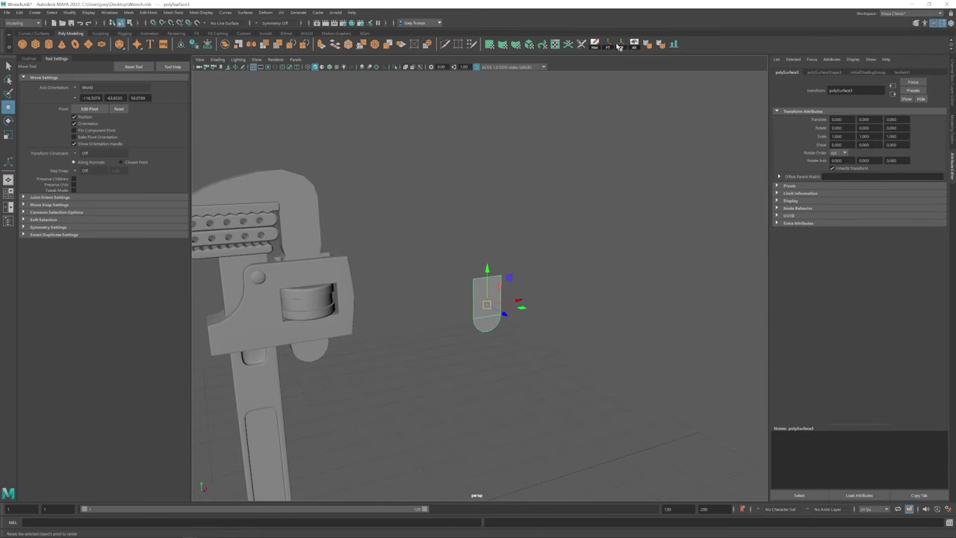
Flip a copy of end piece polySurface3 upside down and combine both rounded pieces into one mesh
left_click(8, 221)
left_click(51, 315)
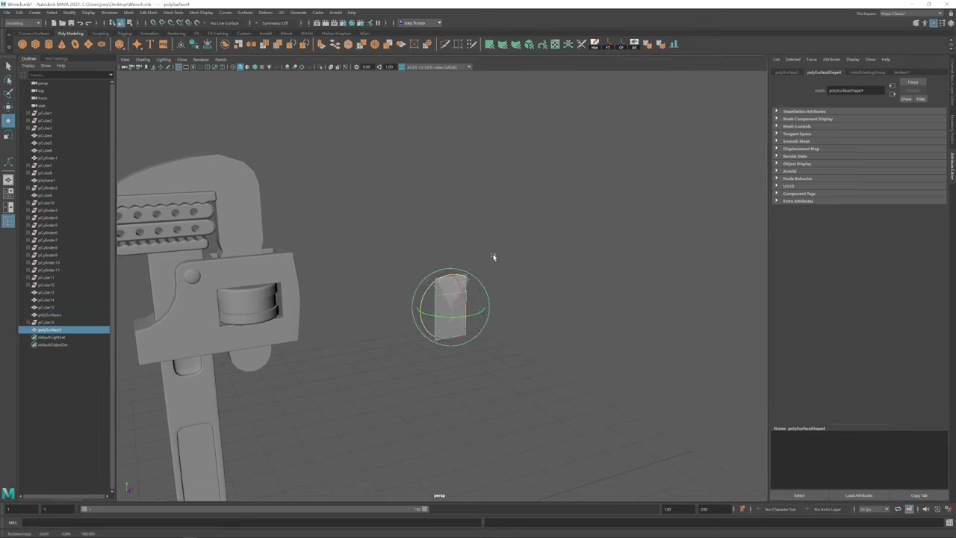
left_click_drag(451, 198, 444, 214, "alt")
left_click(444, 299)
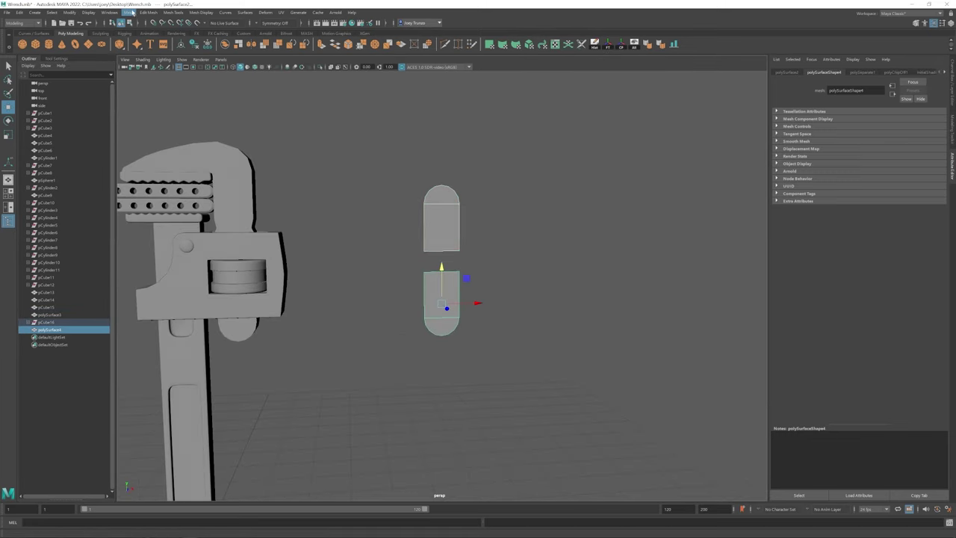
left_click(128, 12)
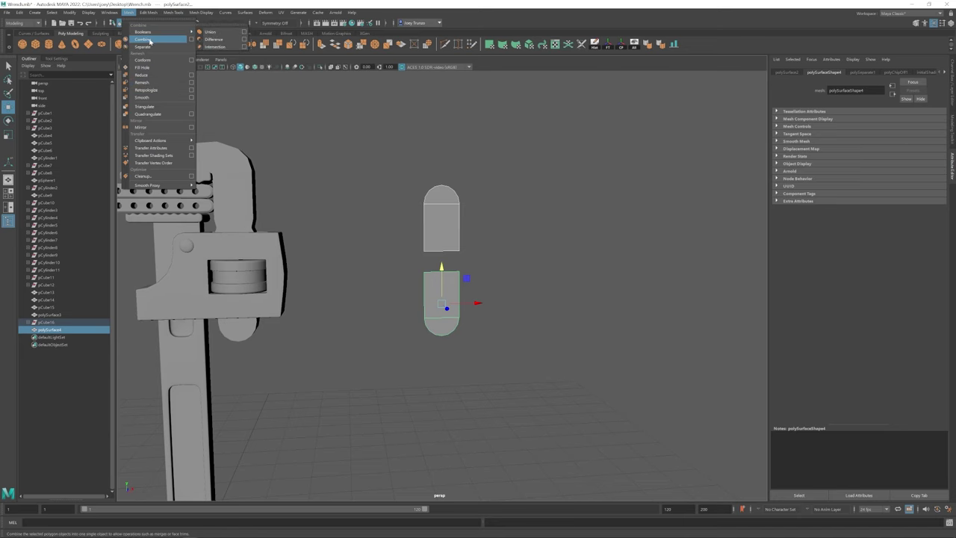
left_click(150, 40)
double_click(457, 44)
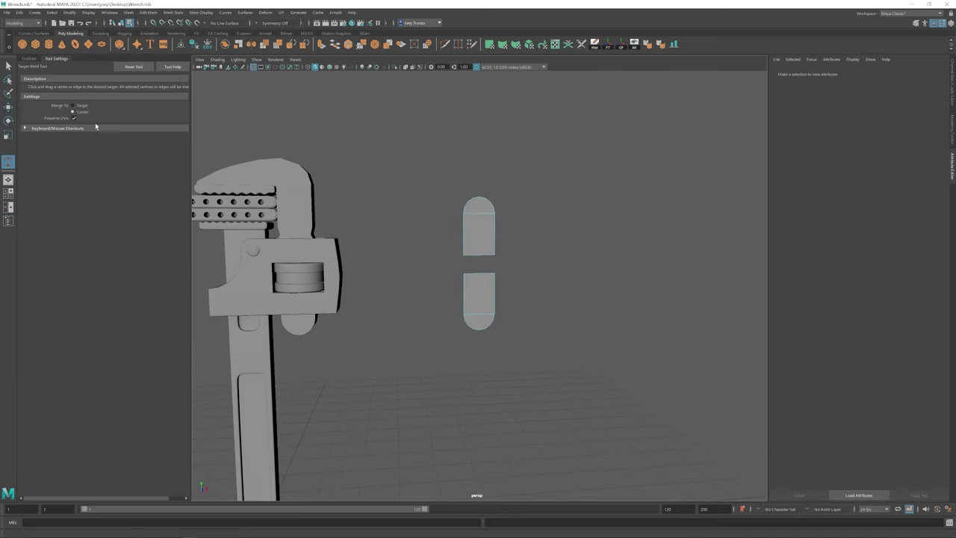
Target Weld the open edges of the two capsule halves to close the gap
key("w")
left_click_drag(492, 256, 515, 247)
left_click(128, 22)
left_click(142, 74)
Scale and move the joined capsule to fit the jaw's shank
left_click(252, 252)
key("r")
left_click(549, 257)
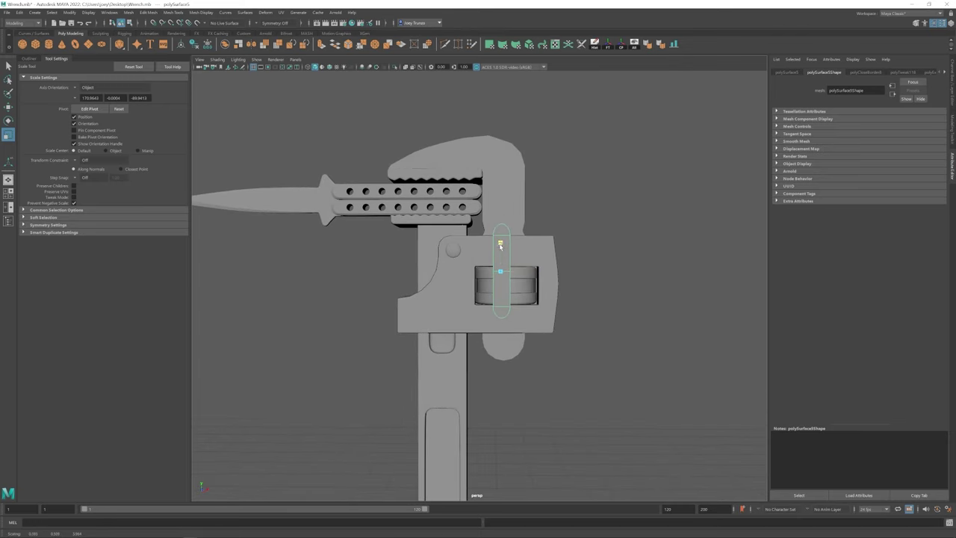
key("w")
key("r")
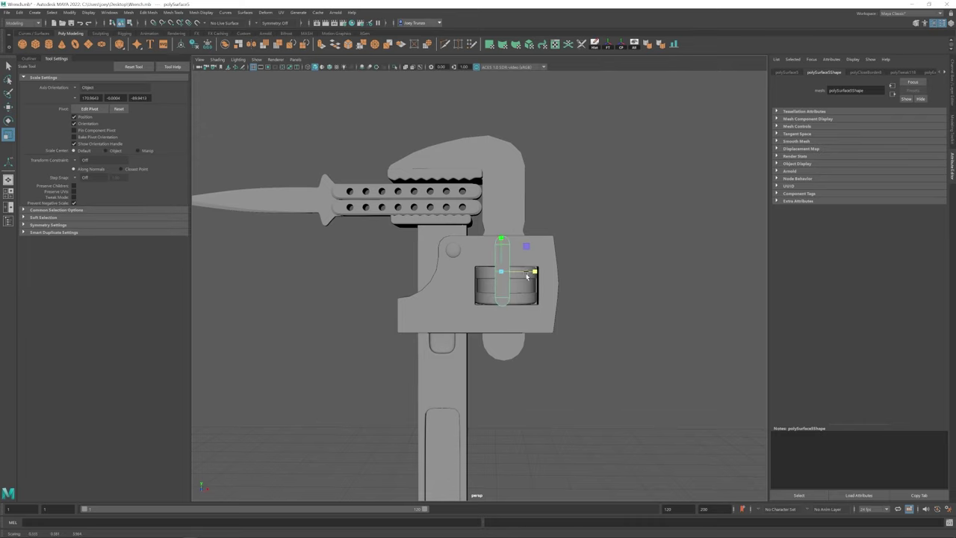
key("w")
scroll(523, 254, "up", 3)
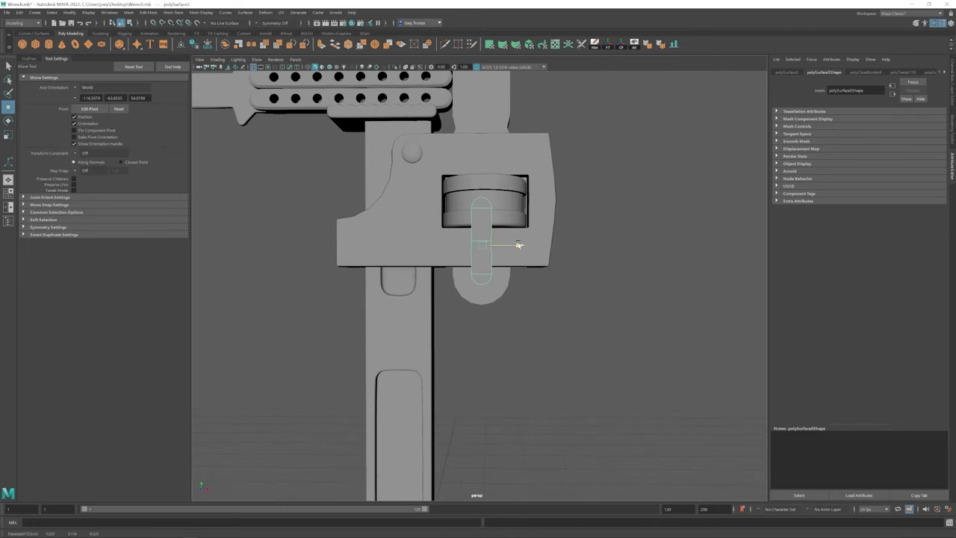
scroll(568, 244, "down", 2)
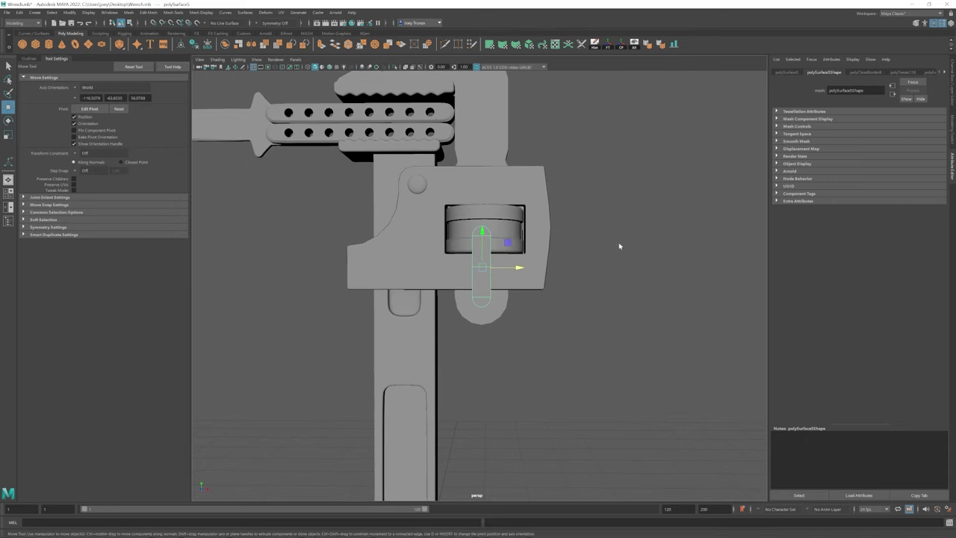
Stretch the capsule's top edges toward the jaw bend, seat it in the shank, and Boolean-difference it out
left_click_drag(607, 189, 407, 253)
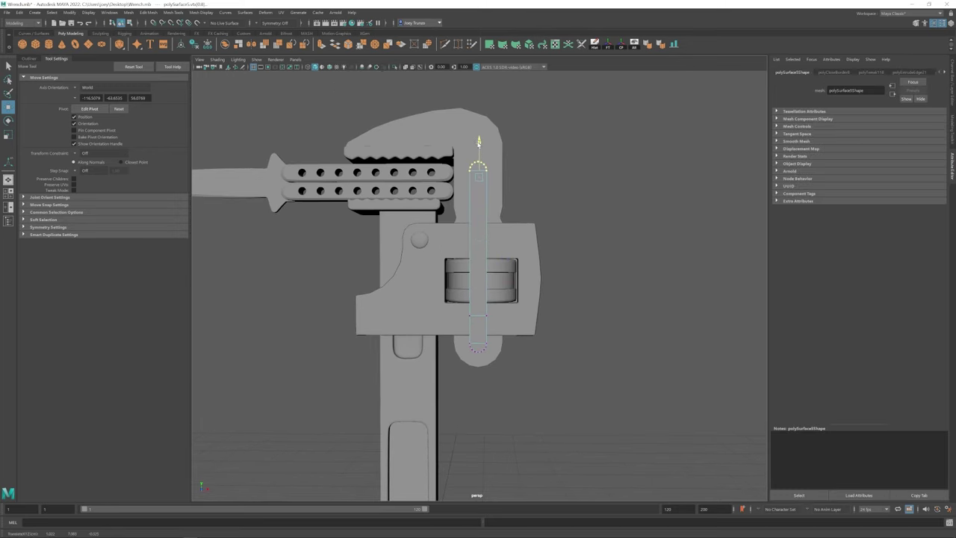
left_click_drag(448, 217, 471, 209, "alt")
key("F8")
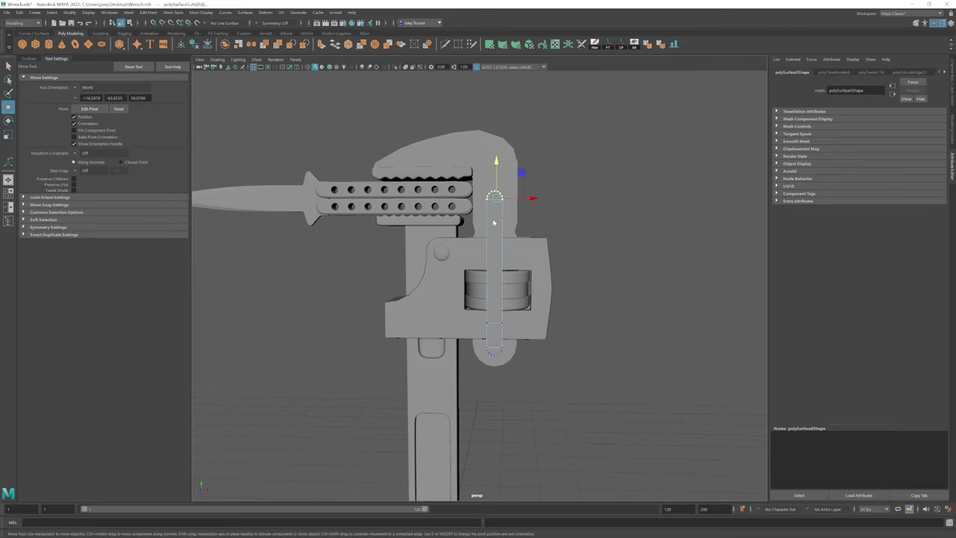
key("r")
left_click_drag(526, 314, 499, 217, "alt")
key("w")
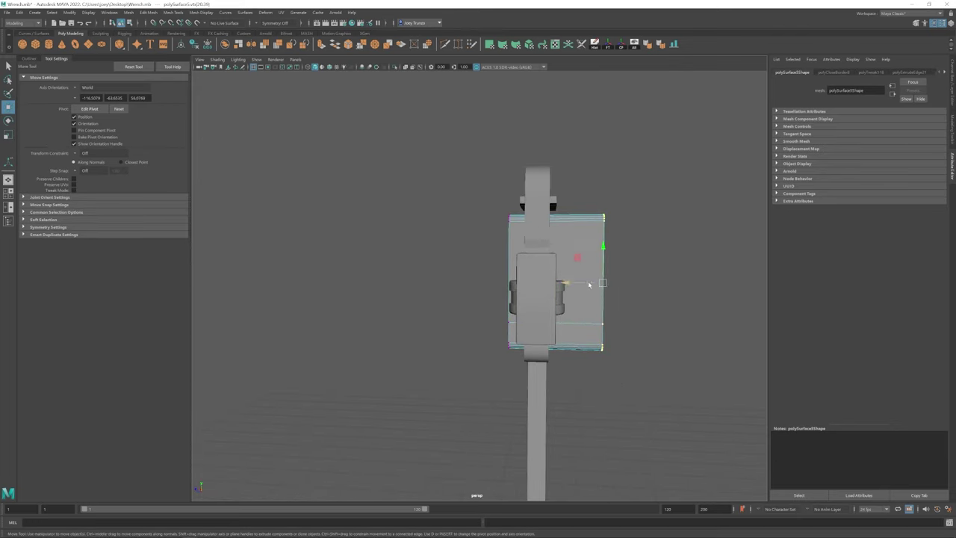
left_click_drag(588, 284, 510, 314)
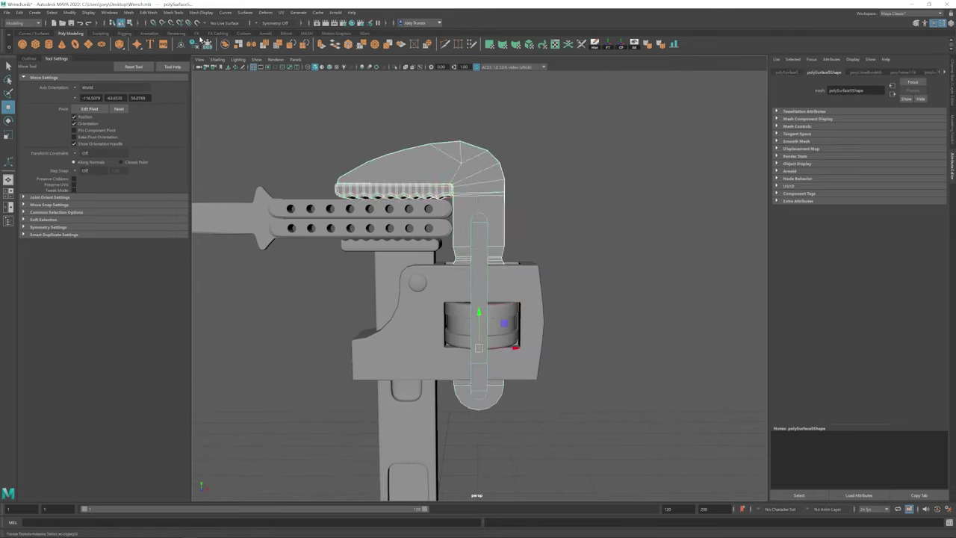
left_click(128, 12)
left_click(213, 39)
Isolate the slotted jaw and tumble around it to inspect the underside
left_click(404, 135)
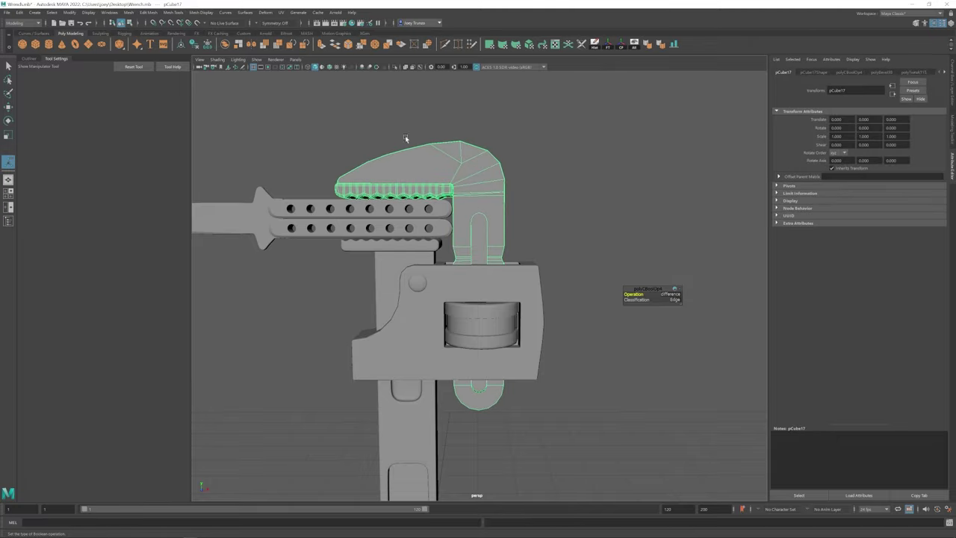
key("ctrl+1")
scroll(433, 246, "up", 2)
scroll(434, 245, "up", 4)
scroll(439, 254, "down", 3)
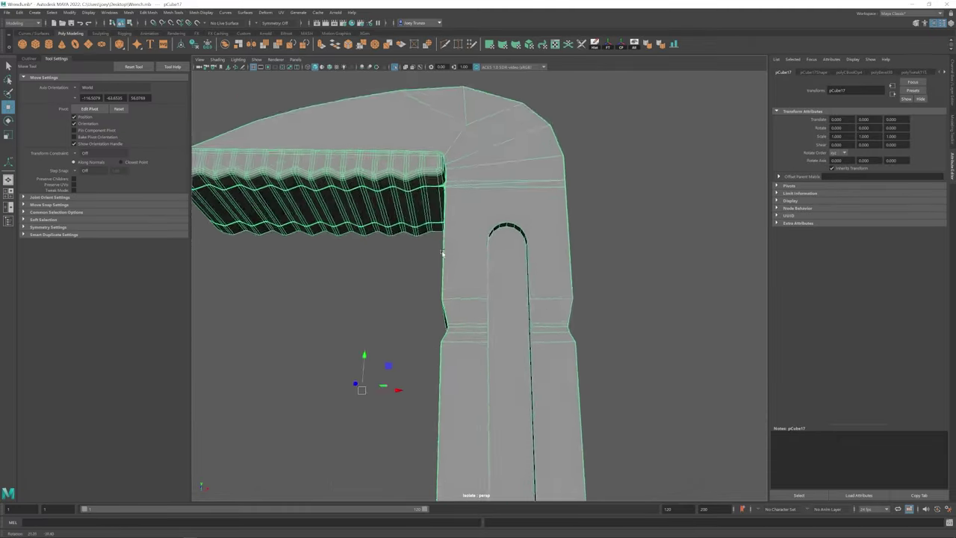
scroll(455, 256, "up", 2)
scroll(476, 228, "down", 1)
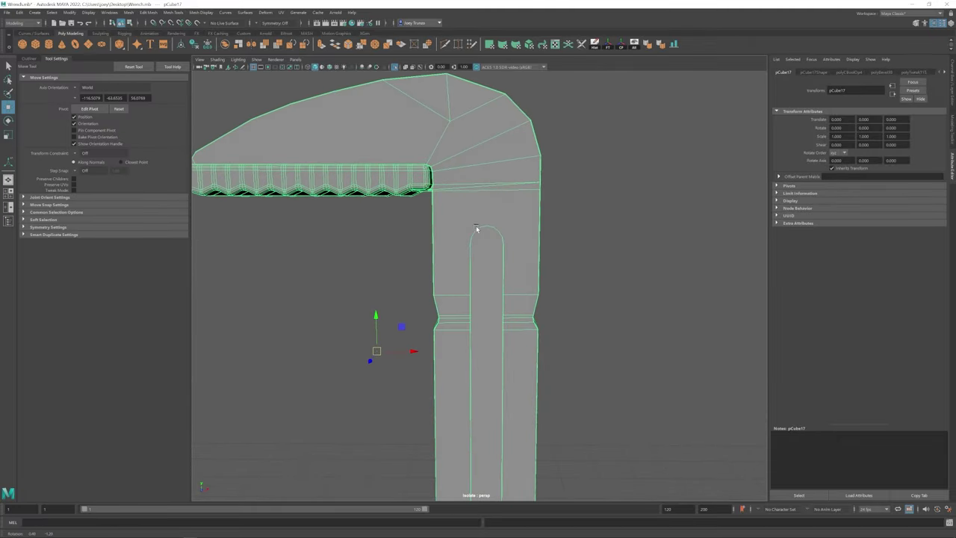
left_click_drag(471, 228, 515, 260, "alt")
scroll(497, 216, "up", 2)
left_click_drag(497, 216, 463, 281, "alt")
scroll(478, 262, "down", 2)
Multi-Cut a new edge across the jaw's top face and delete the extra edge at the corner
right_click_drag(463, 280, 317, 247, "shift")
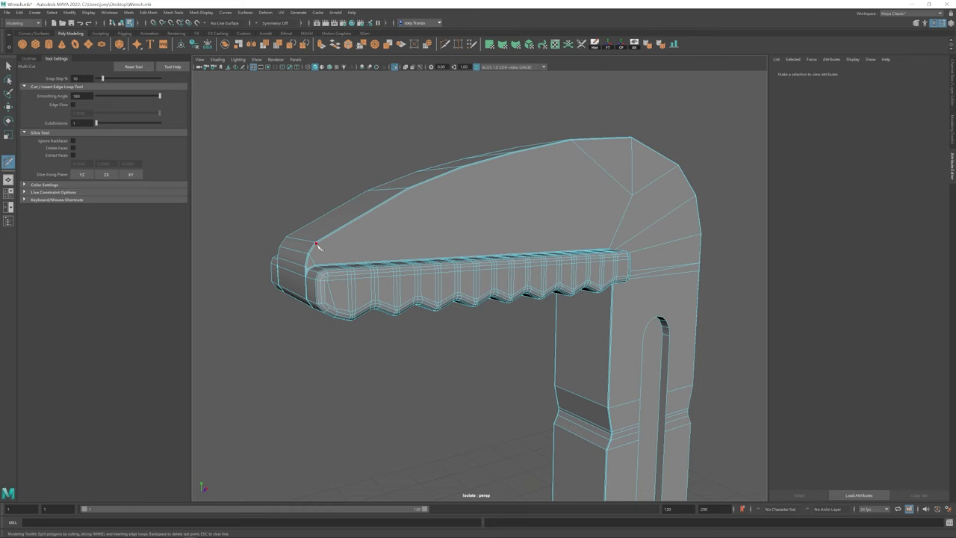
left_click(631, 198)
key("Return")
left_click(670, 286)
key("Return")
left_click_drag(670, 285, 488, 239, "alt")
key("w")
left_click(497, 228)
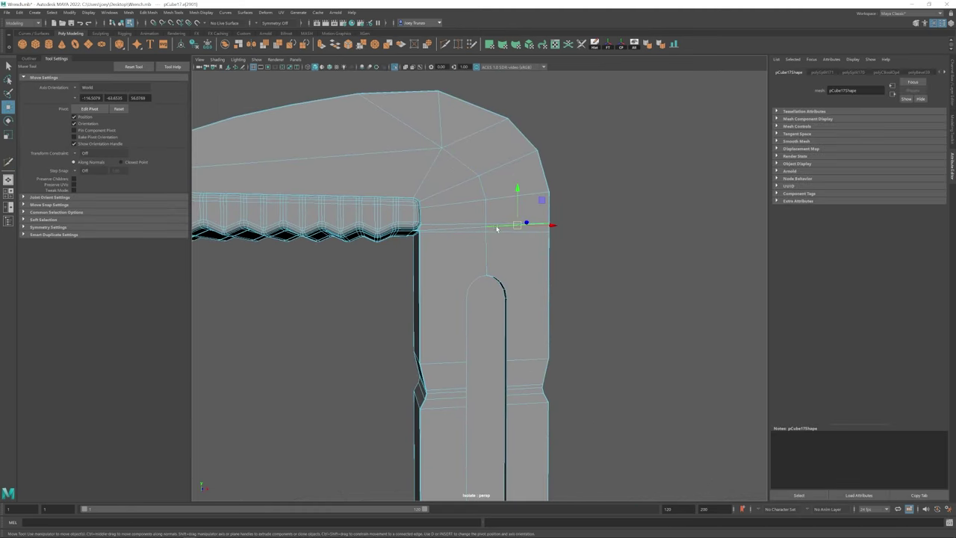
right_click_drag(461, 229, 741, 400, "alt")
key("Delete")
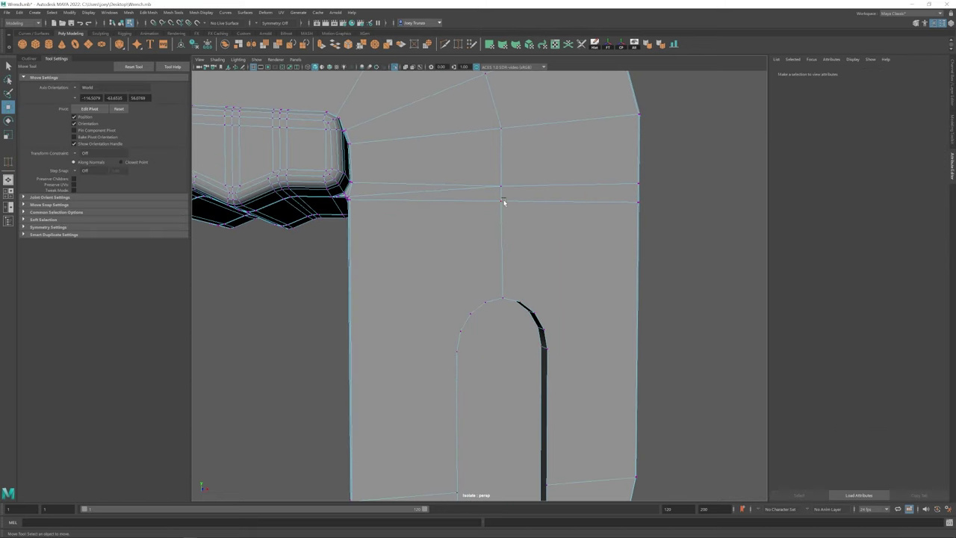
Face the U-shaped end front-on and cut a new edge from its inner arc edge
left_click_drag(504, 201, 468, 213, "alt")
right_click_drag(469, 213, 503, 241, "alt")
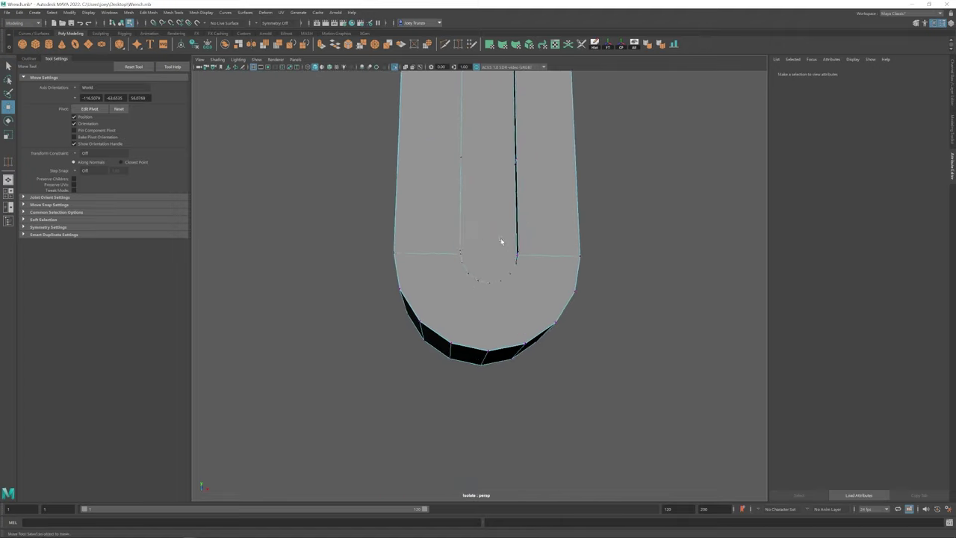
left_click_drag(503, 241, 475, 275, "alt")
right_click_drag(475, 274, 478, 284, "shift")
left_click_drag(490, 235, 466, 220, "alt")
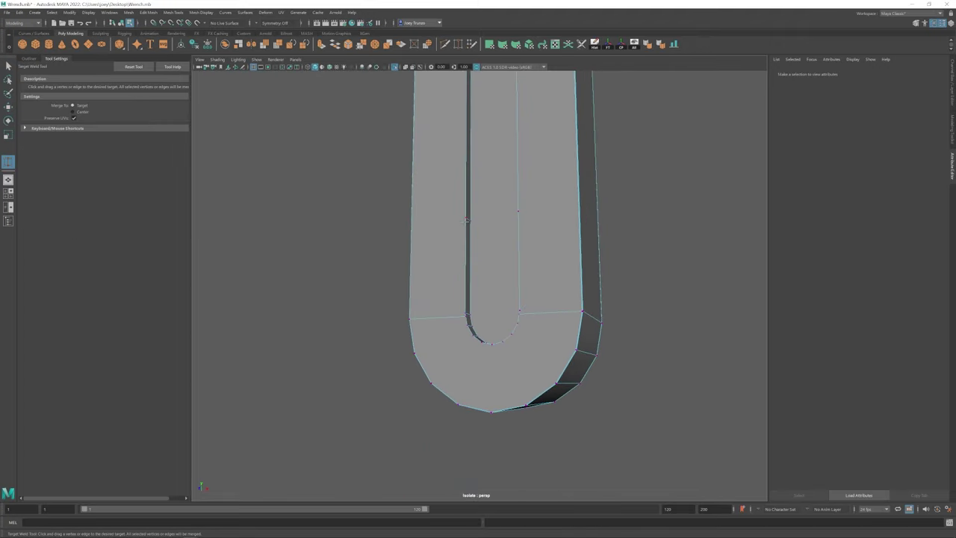
left_click_drag(465, 314, 437, 206, "alt")
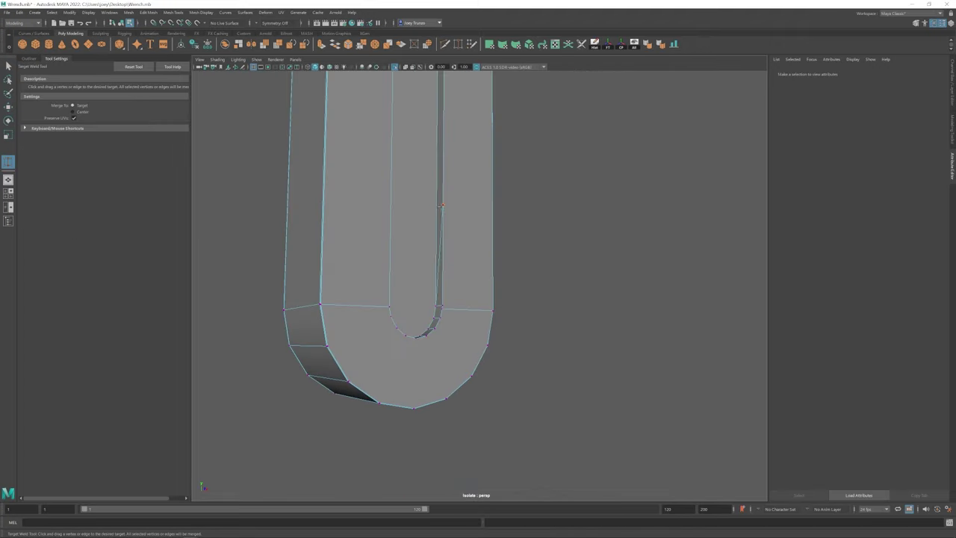
left_click_drag(441, 307, 523, 351, "alt")
key("ctrl+shift+x")
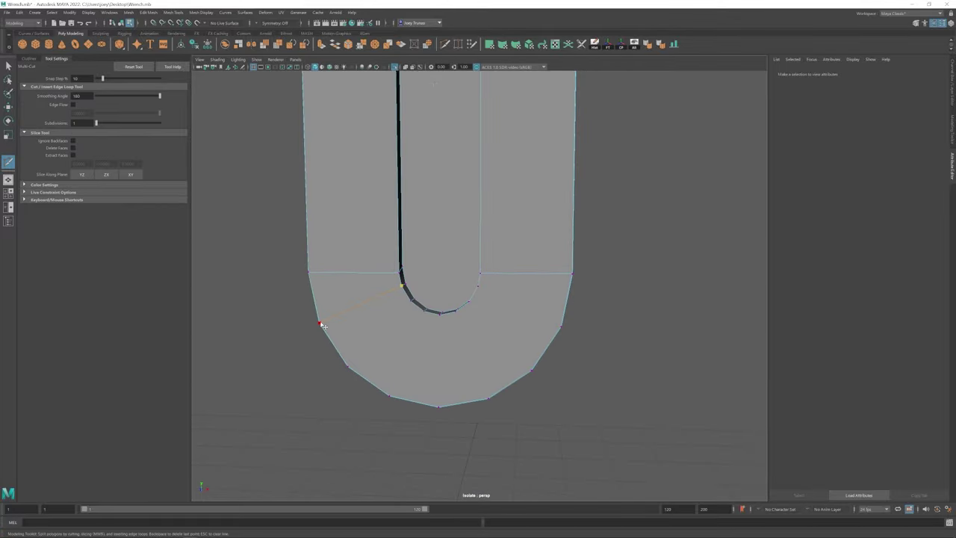
left_click(439, 313)
key("q")
Cut further edges from the slot's rounded top out to the shank's sides
left_click_drag(476, 323, 486, 258, "alt")
key("w")
key("ctrl+shift+x")
left_click_drag(522, 286, 489, 250, "alt")
scroll(468, 321, "down", 5)
scroll(453, 286, "up", 5)
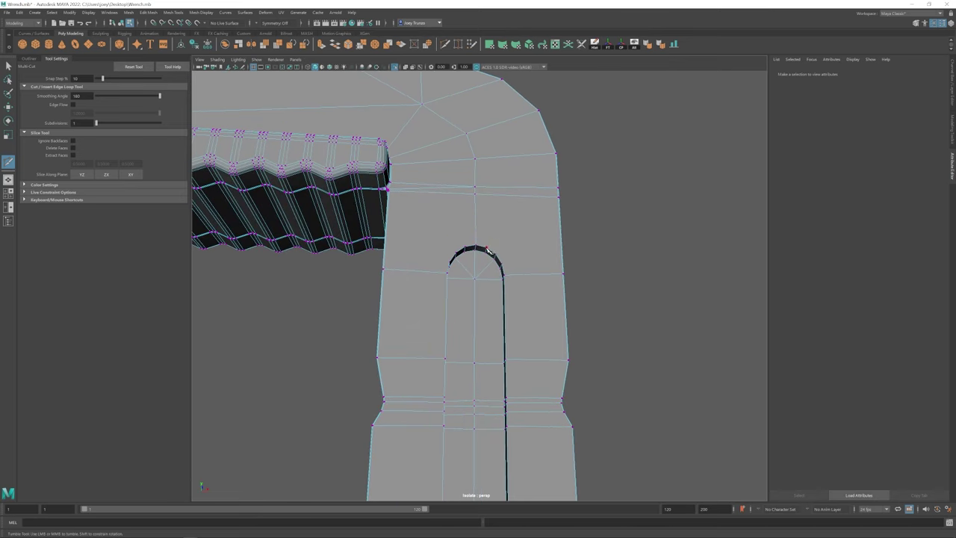
scroll(556, 199, "down", 10)
scroll(554, 186, "up", 10)
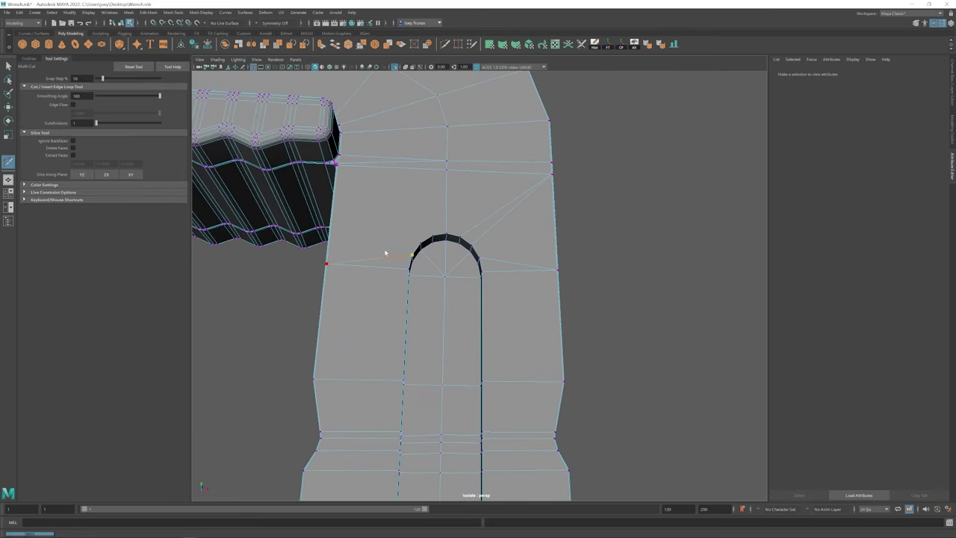
key("w")
left_click_drag(341, 169, 497, 272, "alt")
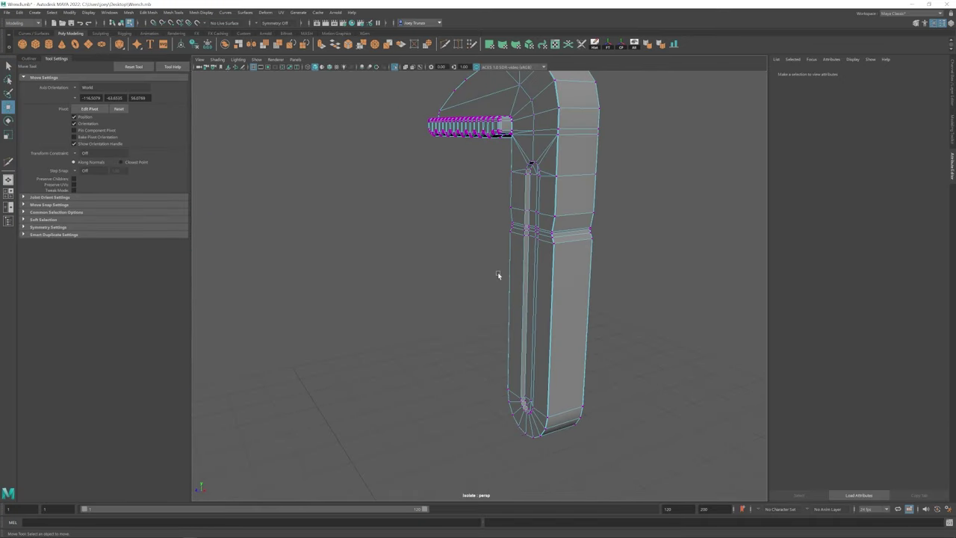
Insert an edge loop across the upper jaw
left_click(173, 12)
left_click(183, 65)
left_click(569, 214)
left_click_drag(569, 213, 495, 202, "alt")
Select jaw half pCube17 and its other half, then combine them into one mesh
left_click_drag(367, 438, 444, 105)
left_click_drag(530, 211, 405, 291, "alt")
left_click(478, 208)
left_click(557, 177)
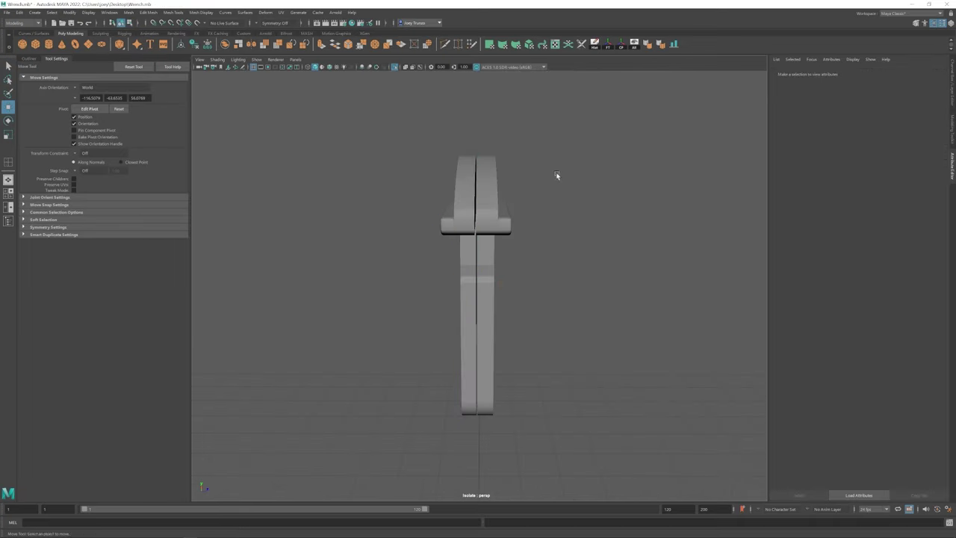
left_click(128, 12)
left_click(142, 45)
left_click(475, 198)
left_click(129, 12)
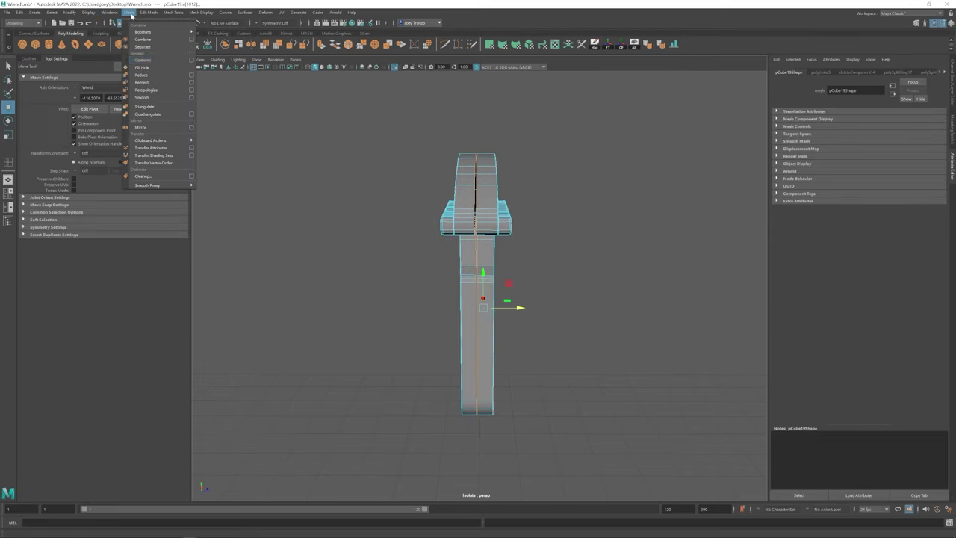
left_click_drag(292, 144, 555, 321, "alt")
Turn off Isolate Select to show the full wrench and select the combined upper jaw
key("ctrl+1")
key("r")
left_click(448, 228)
left_click(516, 267)
left_click(485, 361)
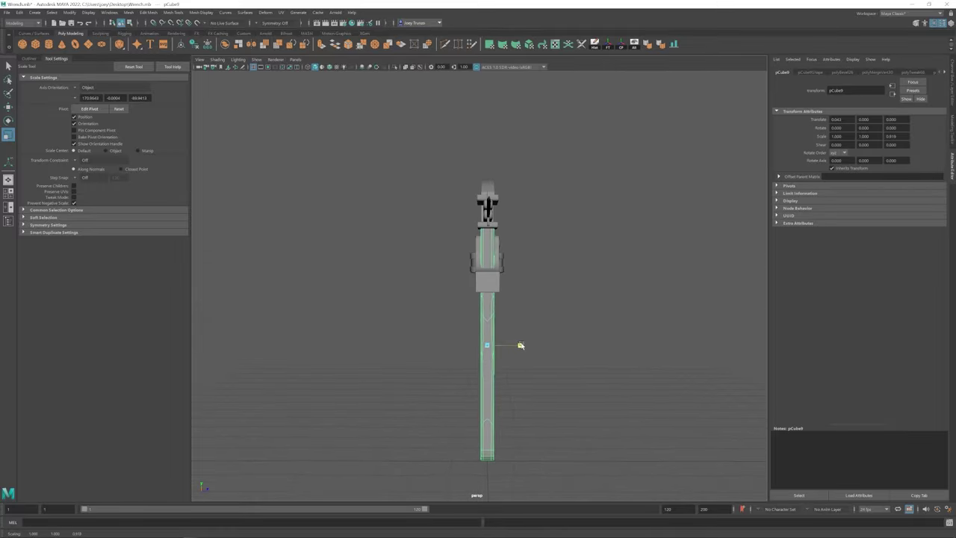
left_click(589, 348)
left_click_drag(590, 348, 505, 334, "alt")
scroll(603, 346, "up", 3)
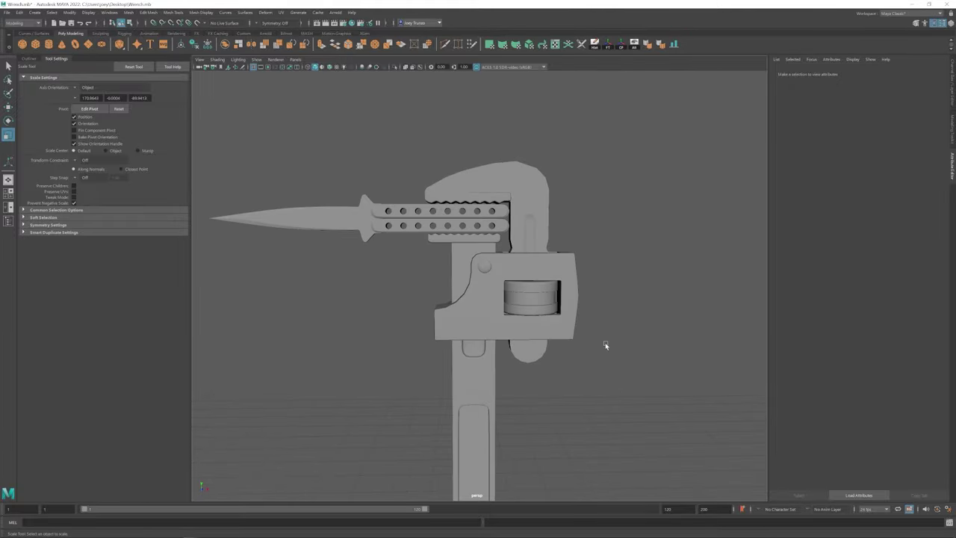
left_click_drag(604, 346, 495, 252, "alt")
left_click(501, 198)
left_click_drag(501, 199, 485, 235, "alt")
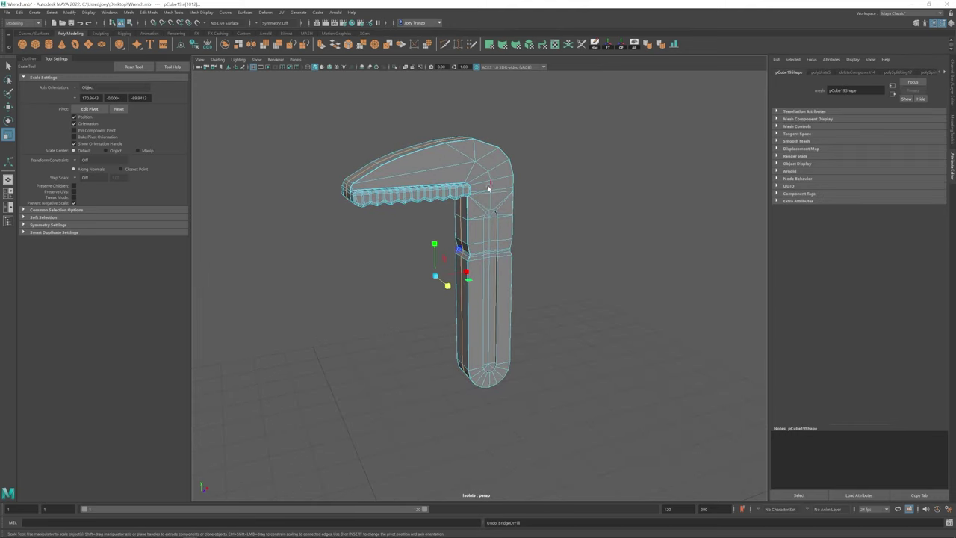
Bevel the groove edge of the upper jaw's slot with Ctrl+B
left_click_drag(489, 189, 610, 424, "alt")
key("w")
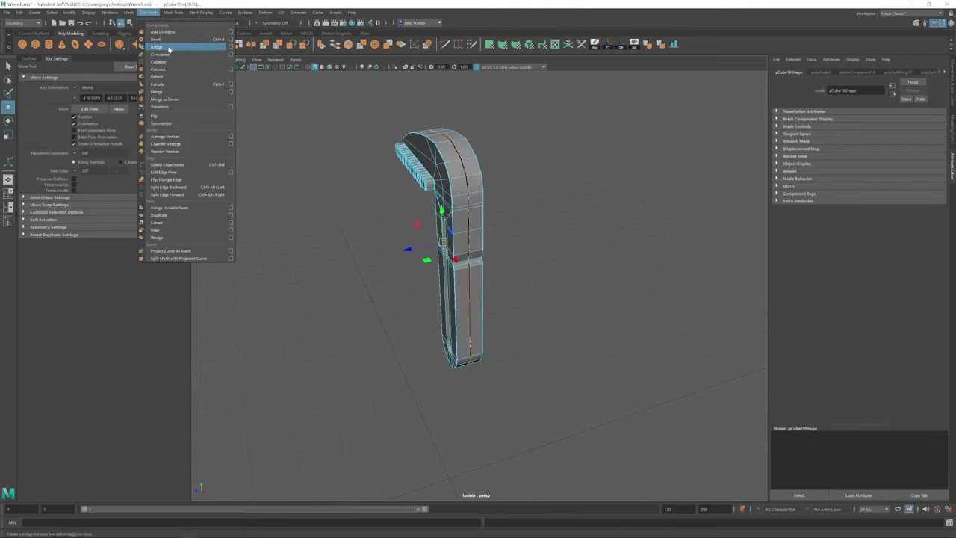
key("t")
left_click_drag(437, 267, 512, 251, "alt")
scroll(515, 164, "up", 5)
left_click_drag(514, 164, 472, 131, "alt")
mouse_move(483, 266)
left_mouse_down("alt")
mouse_move(457, 285)
mouse_move(488, 292)
mouse_move(470, 269)
left_mouse_up("alt")
left_click_drag(475, 324, 423, 193, "alt")
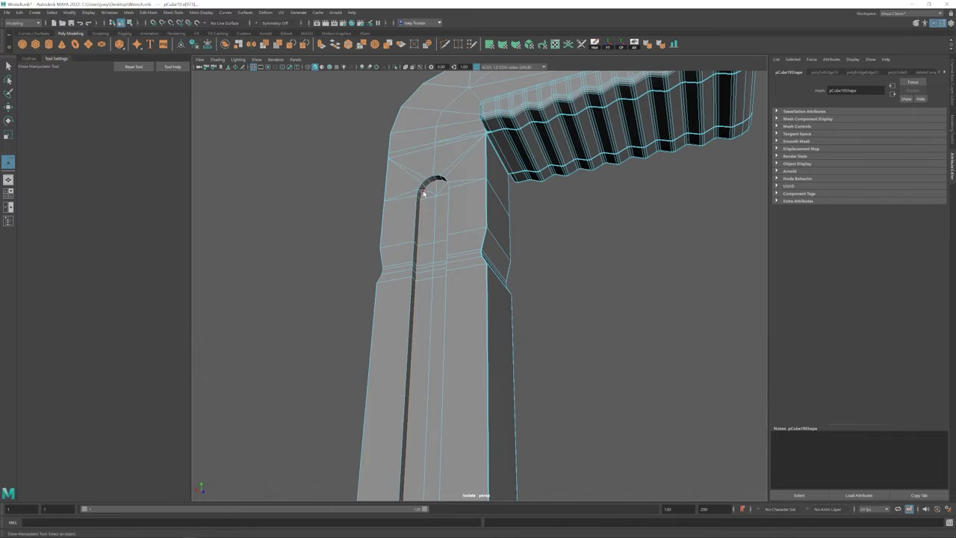
key("ctrl+b")
left_click_drag(463, 254, 548, 310, "alt")
key("ctrl+z")
key("ctrl+b")
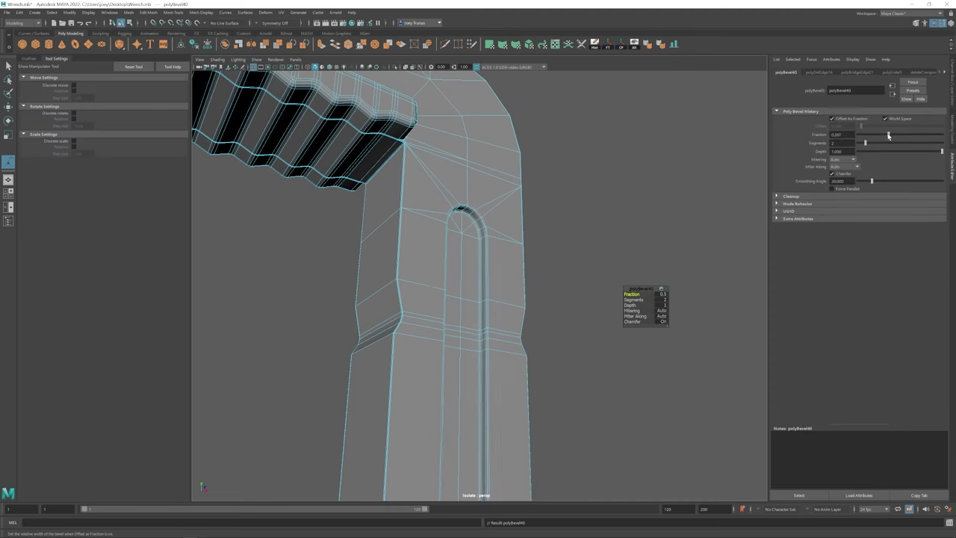
scroll(448, 214, "down", 3)
Return to object selection, clear the selection and reframe the whole wrench
key("F8")
key("w")
left_click(567, 336)
left_click_drag(484, 323, 493, 284, "alt")
key("ctrl+1")
key("ctrl+z")
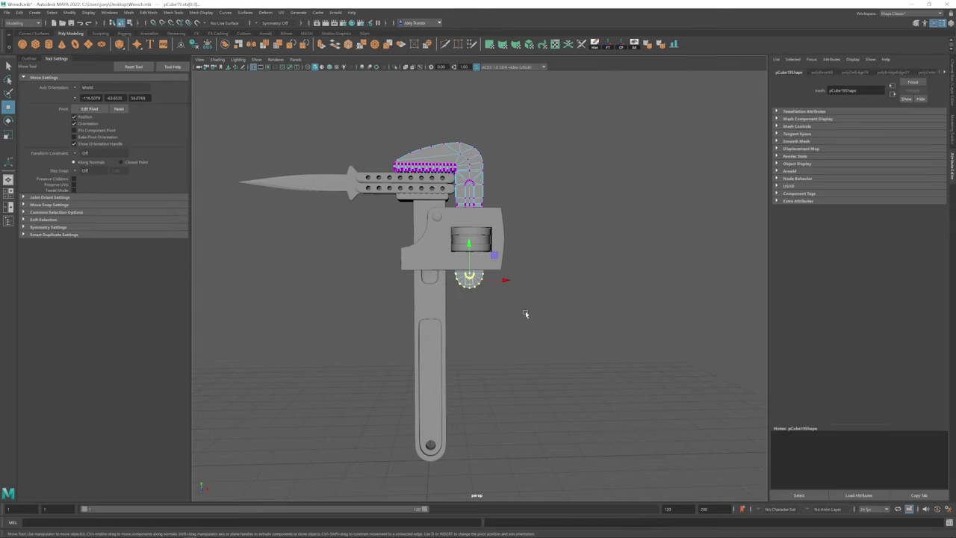
key("F8")
left_click(525, 314)
left_click_drag(525, 313, 577, 215, "alt")
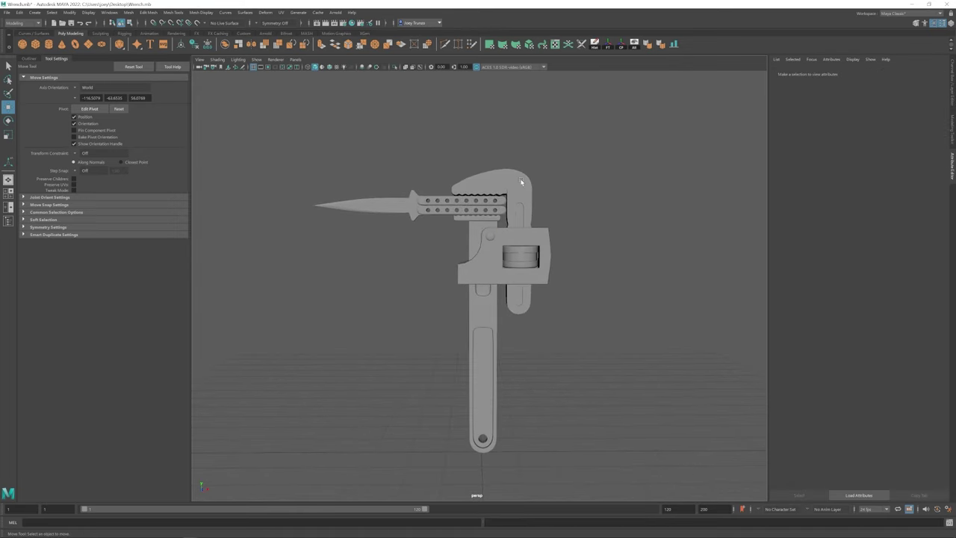
middle_click_drag(471, 278, 458, 303, "alt")
left_click(473, 292)
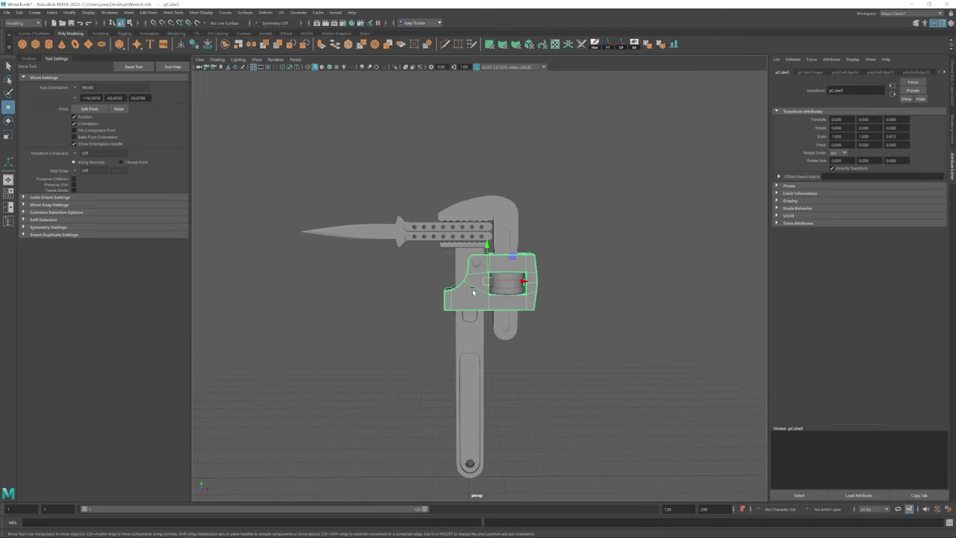
left_click(589, 321)
scroll(463, 255, "up", 4)
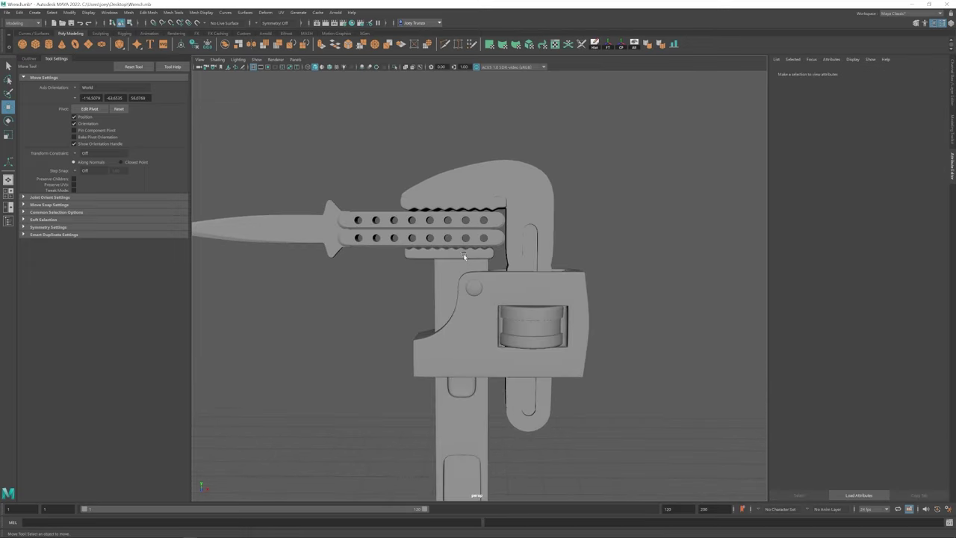
Bevel the upper jaw's outer edges with 2 segments at a fraction of about 0.54
left_click(523, 212)
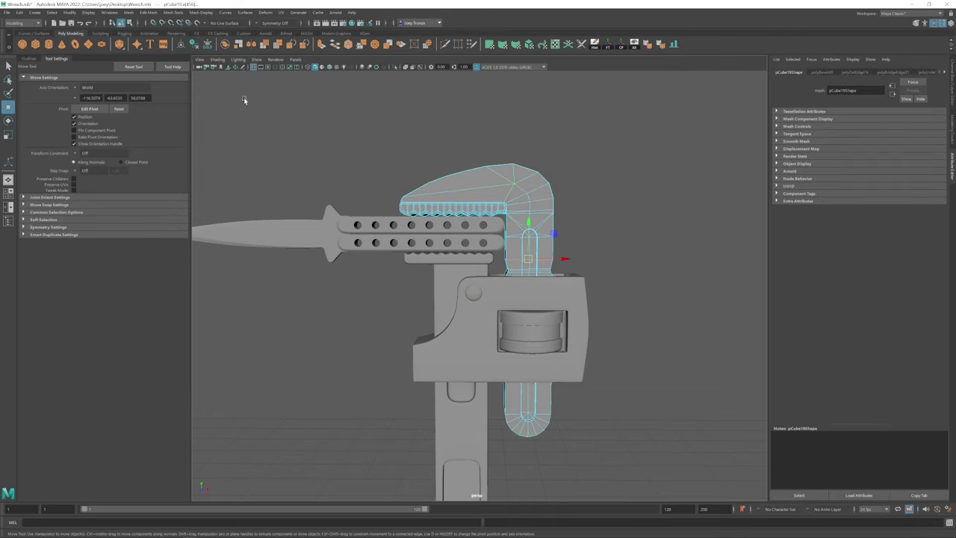
key("ctrl+b")
key("q")
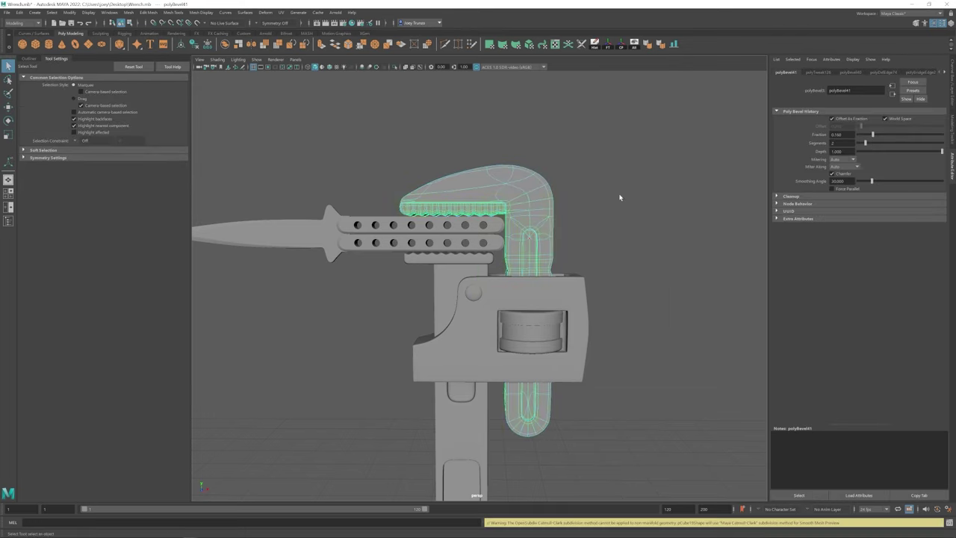
scroll(619, 196, "up", 4)
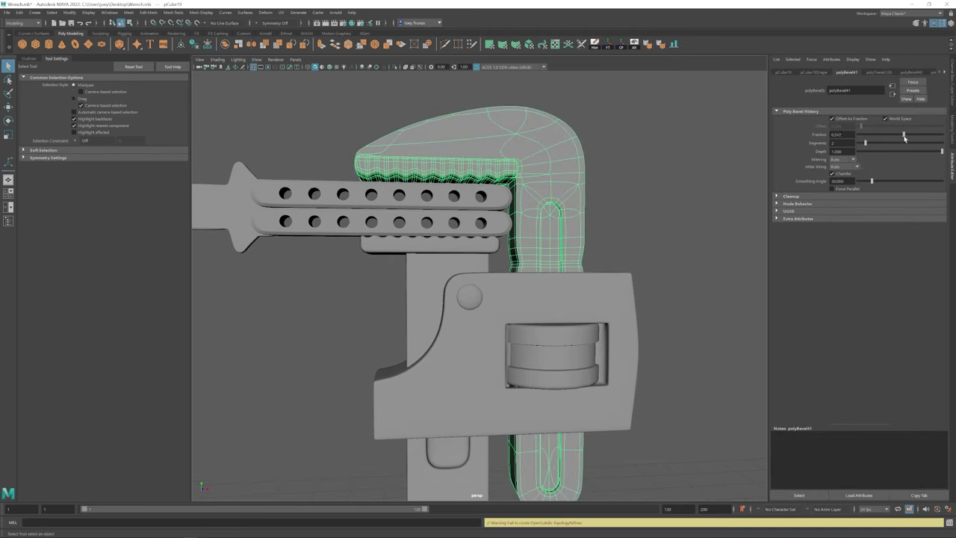
scroll(616, 216, "down", 1)
left_click(616, 216)
key("w")
scroll(617, 216, "down", 8)
left_click_drag(545, 268, 537, 329, "alt")
scroll(538, 328, "up", 3)
left_click_drag(446, 261, 475, 292, "alt")
scroll(475, 292, "up", 2)
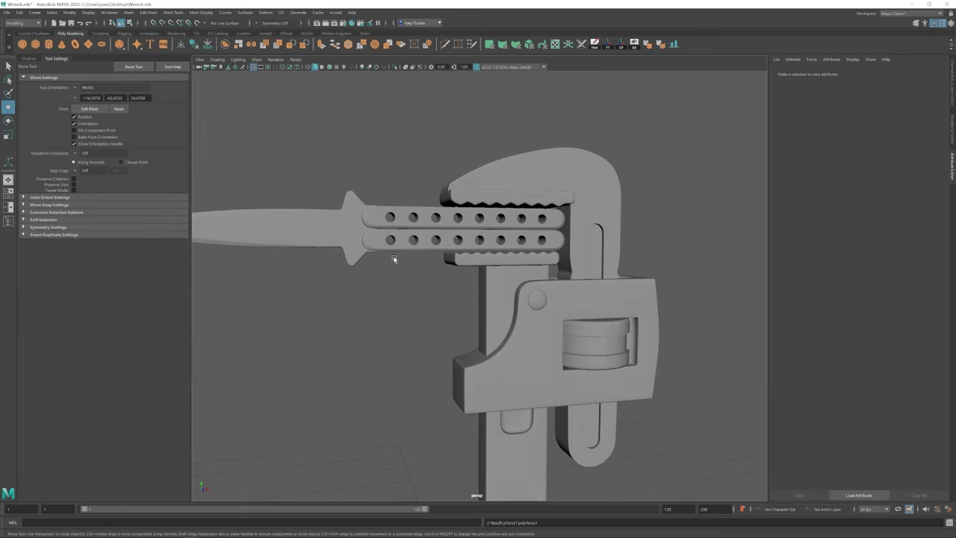
Delete the torus at the handle end of the wrench
scroll(394, 259, "down", 5)
left_click(522, 418)
key("e")
left_click_drag(522, 418, 503, 401)
left_click(504, 401)
left_click(476, 421)
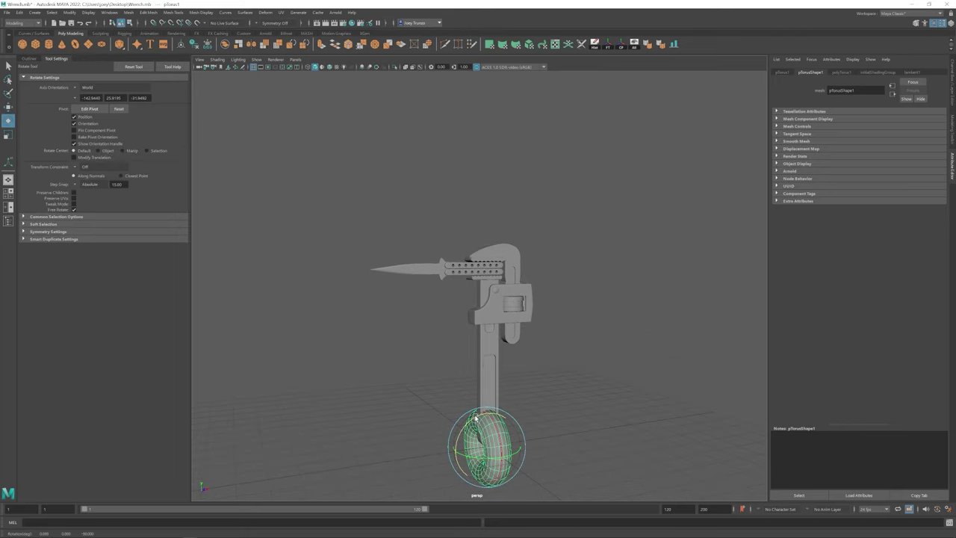
key("Delete")
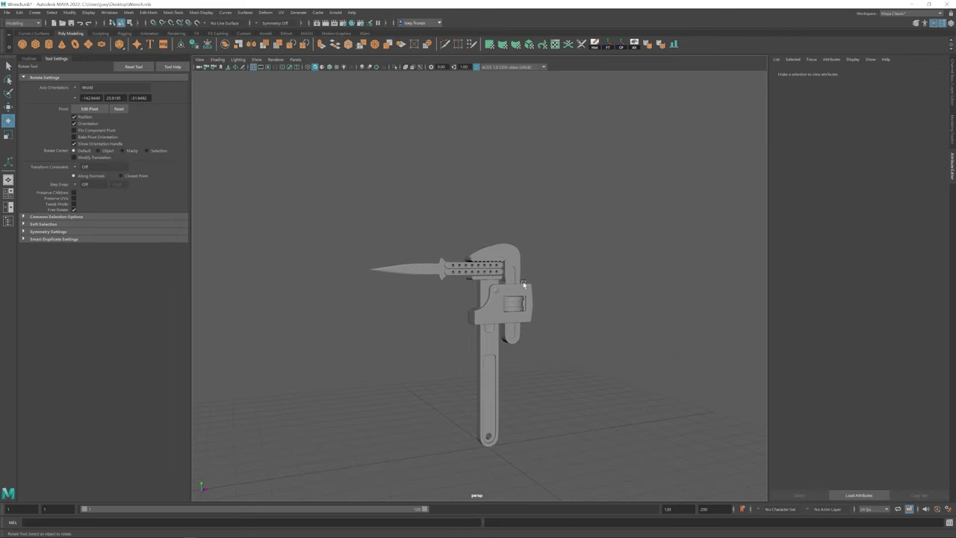
scroll(437, 267, "up", 8)
scroll(379, 234, "down", 2)
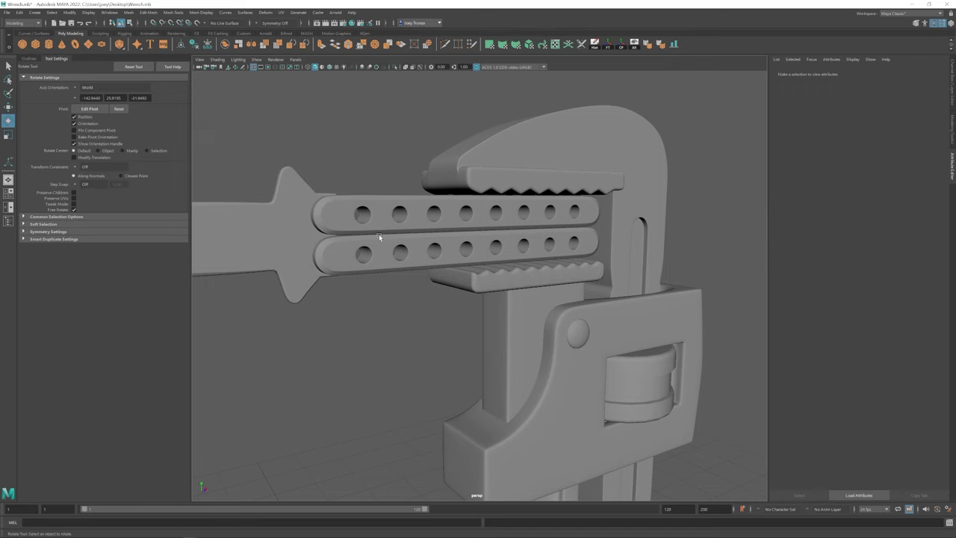
Create a new NURBS curve, curve1, and frame the view on the knife handle
left_click(35, 13)
left_click(145, 77)
mouse_move(448, 299)
left_mouse_down("alt")
mouse_move(433, 313)
mouse_move(470, 325)
mouse_move(448, 283)
mouse_move(463, 426)
left_mouse_up("alt")
left_click(470, 325)
key("e")
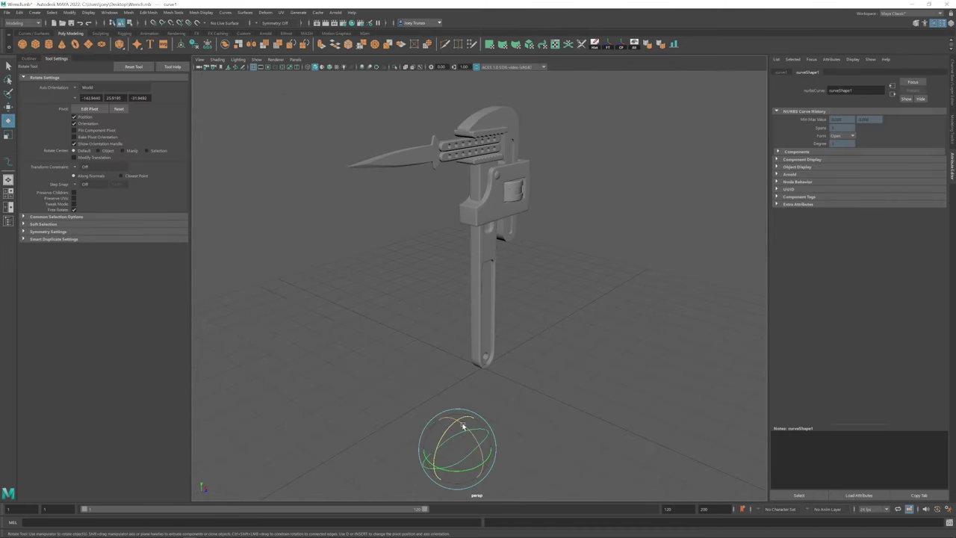
left_click_drag(411, 470, 441, 437, "alt")
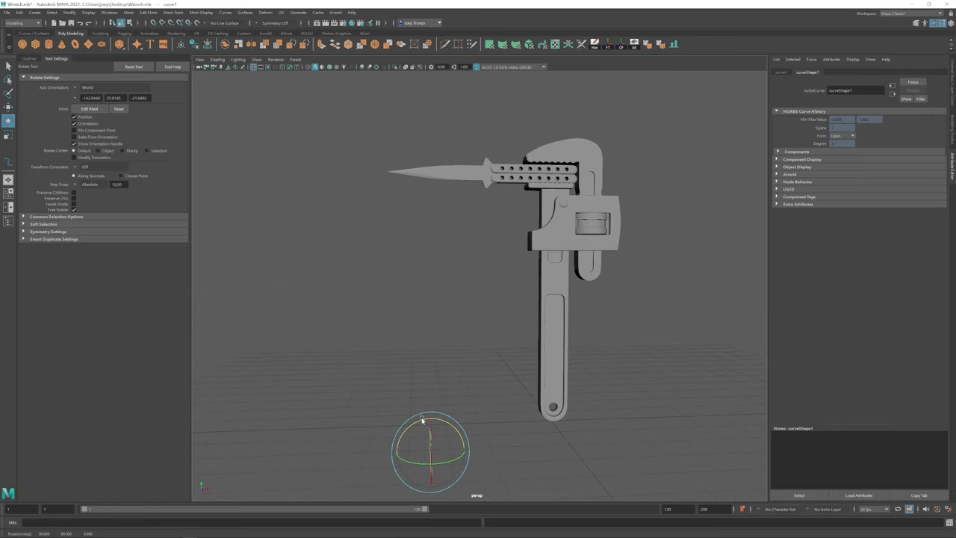
left_click(531, 173)
key("f")
Select curve1 and scale it wider along one axis
key("r")
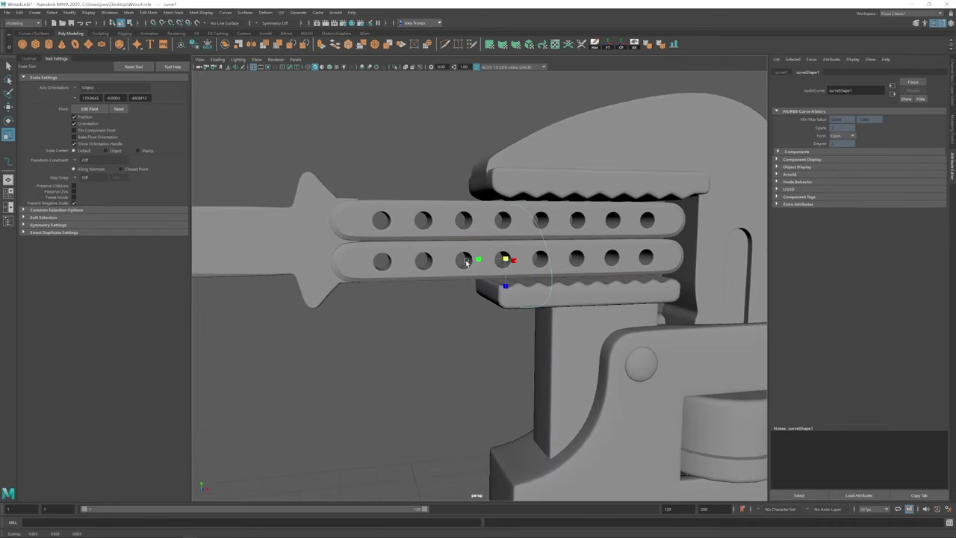
left_click_drag(466, 261, 486, 288, "alt")
key("w")
left_click(488, 293)
left_click_drag(400, 240, 397, 226, "alt")
left_click(396, 226)
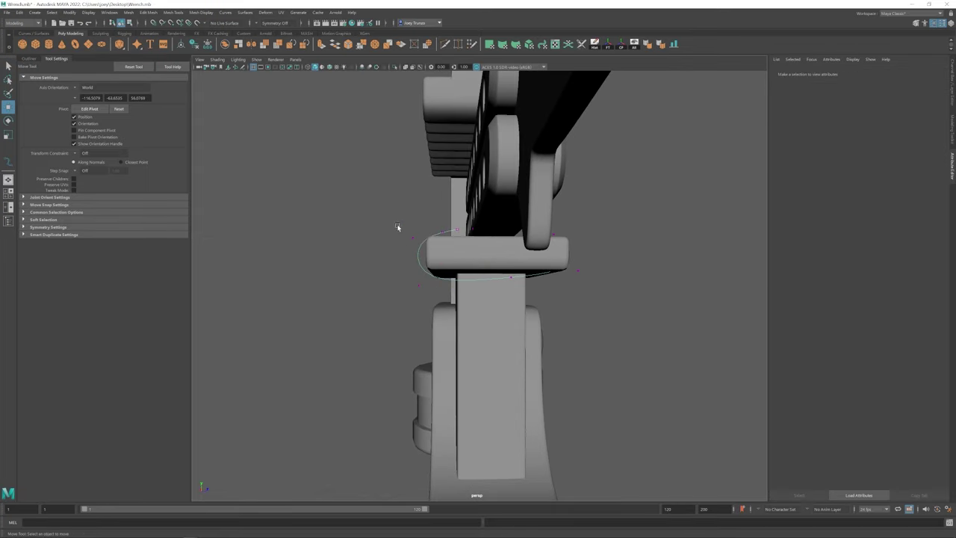
left_click(417, 243)
key("r")
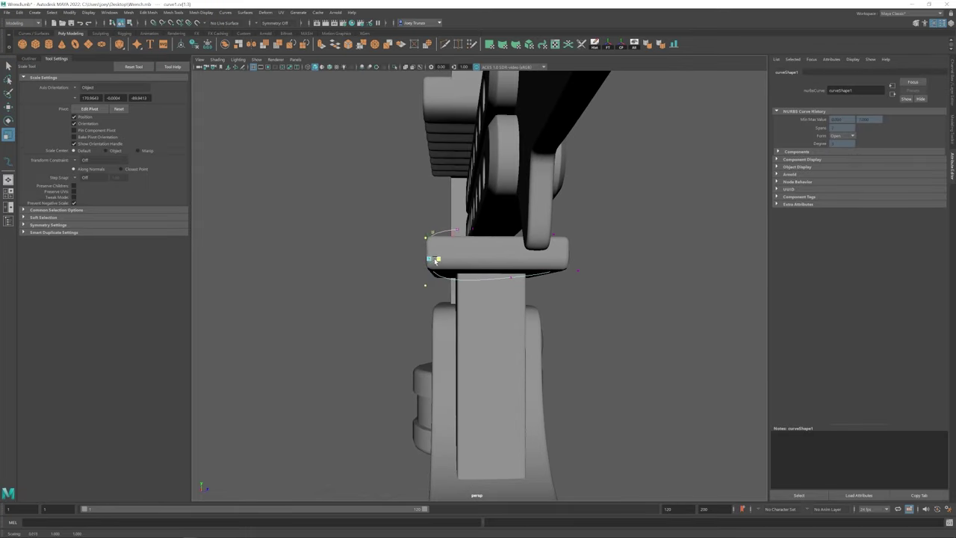
left_click_drag(435, 260, 458, 260)
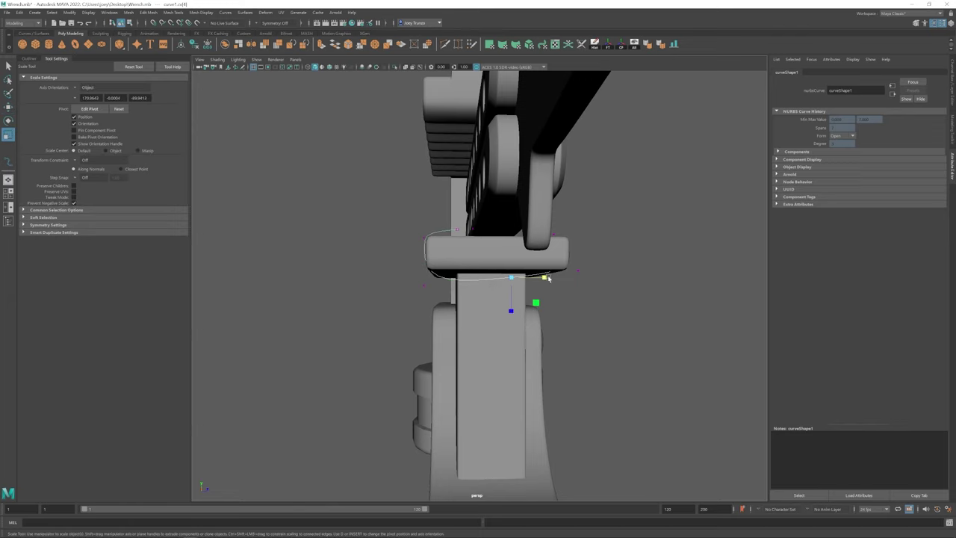
Move and scale curve1 so it wraps the lower jaw and reaches a bar hole
left_click_drag(547, 278, 549, 275, "alt")
key("w")
key("r")
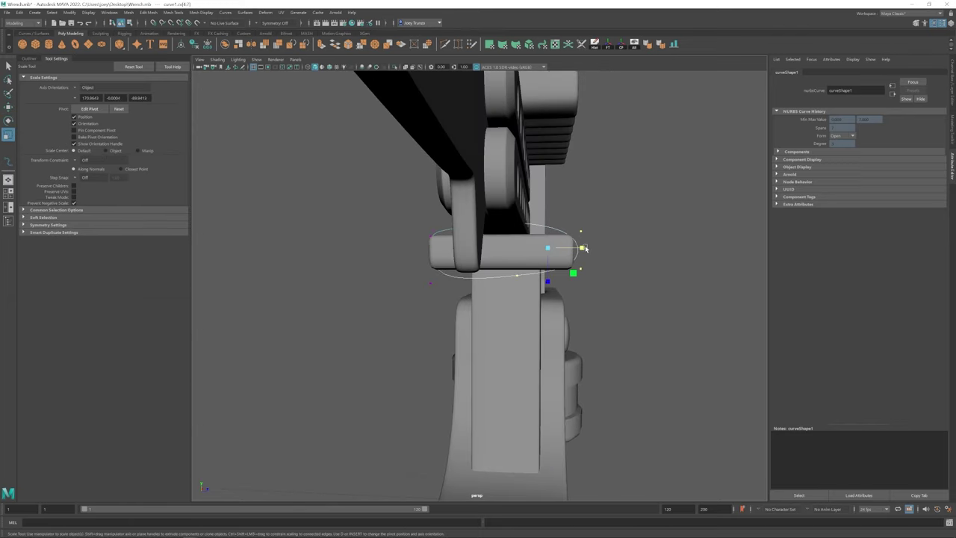
key("w")
key("r")
key("w")
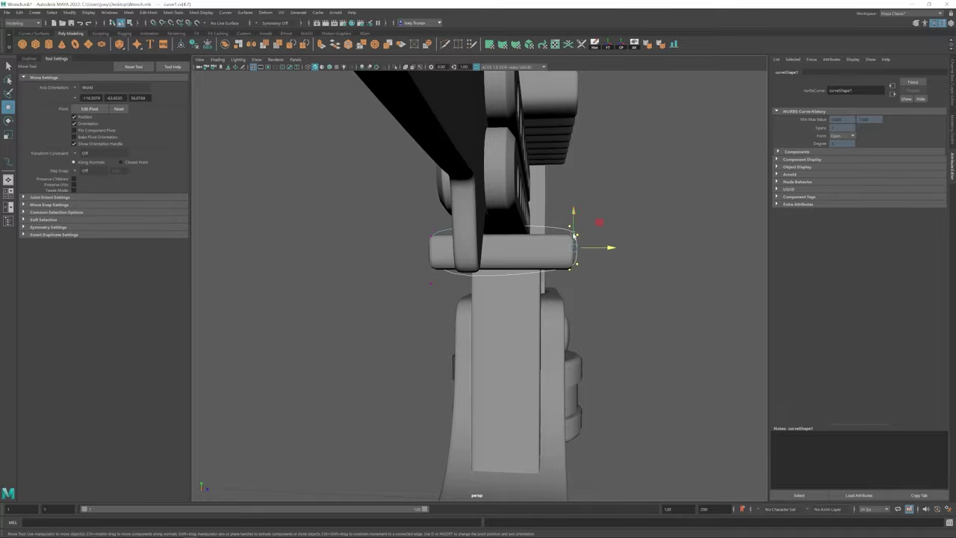
left_click_drag(560, 254, 467, 312, "alt")
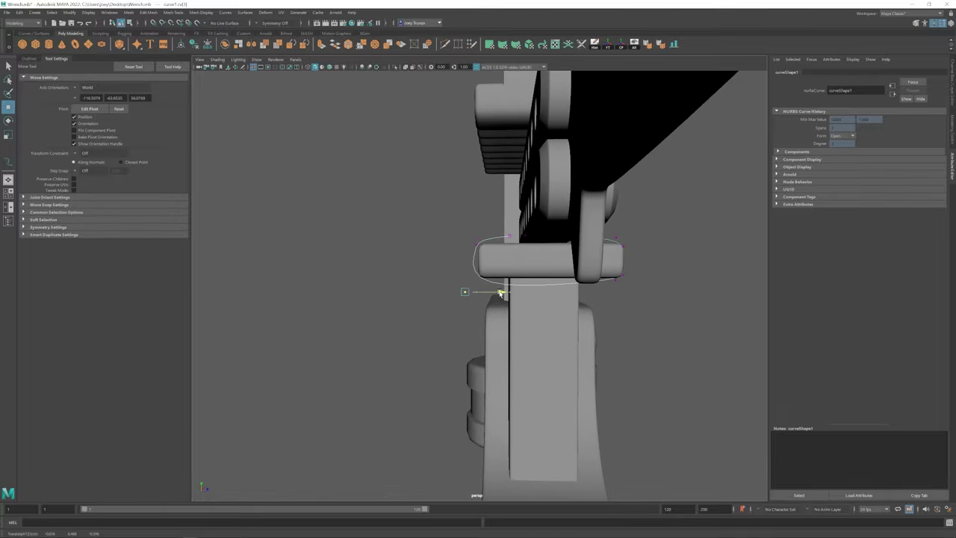
left_click_drag(504, 249, 516, 291, "alt")
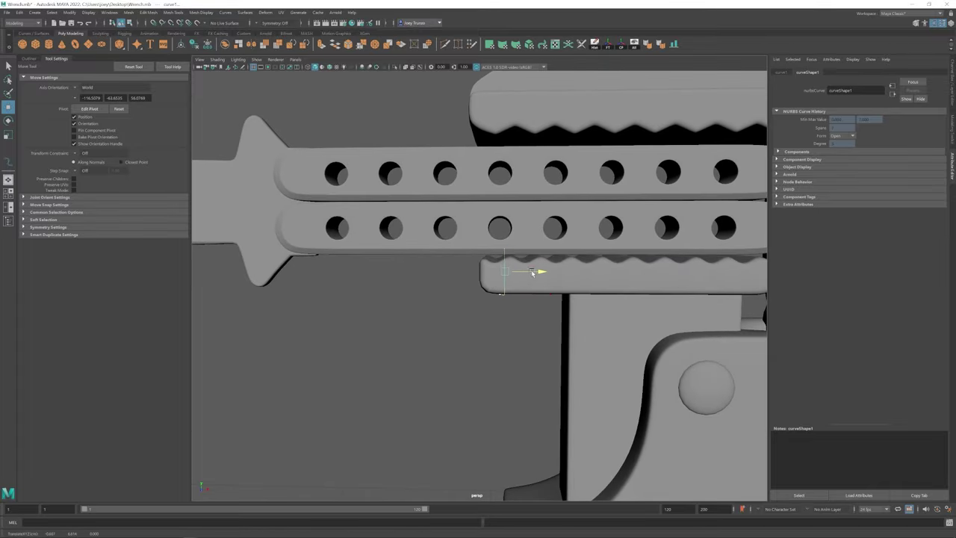
key("r")
key("w")
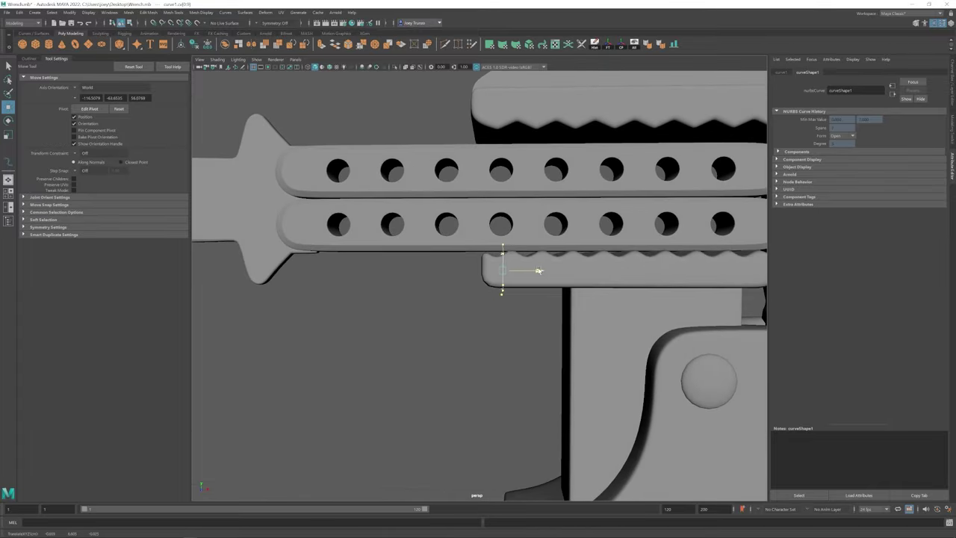
left_click_drag(505, 284, 501, 224, "alt")
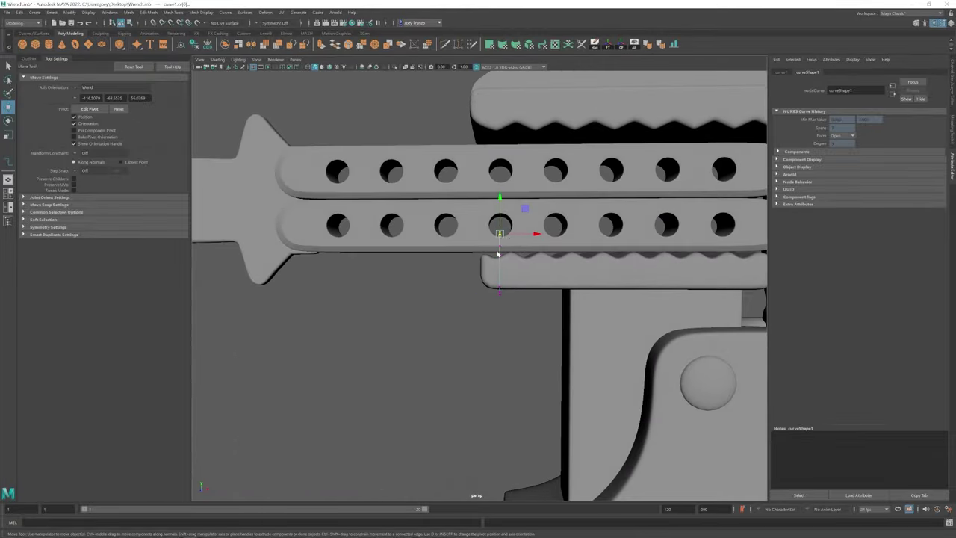
left_click(147, 12)
Sweep a tube mesh along curve1 with Scale Profile lowered to about 0.015
mouse_move(36, 15)
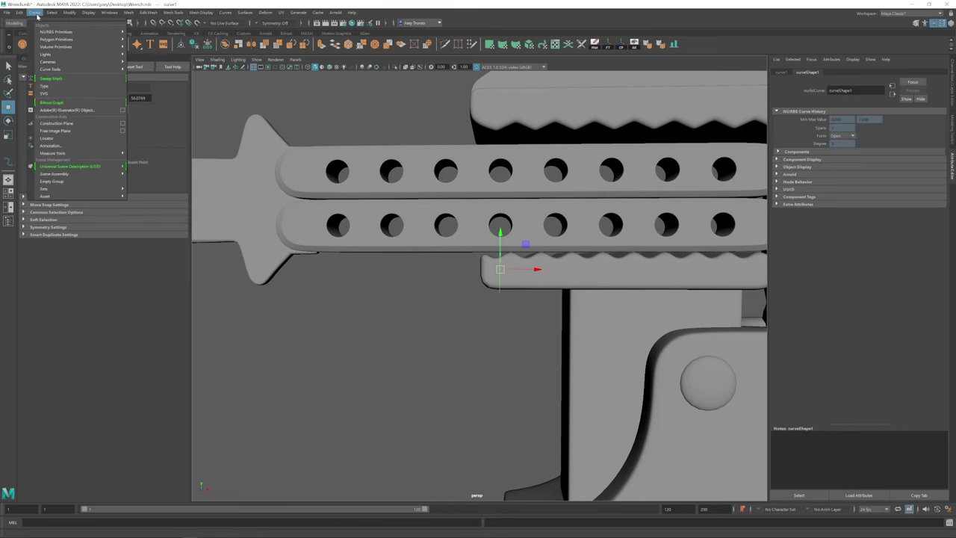
left_click(63, 79)
mouse_move(875, 203)
left_mouse_down()
mouse_move(900, 203)
mouse_move(856, 203)
left_mouse_up()
scroll(499, 306, "down", 5)
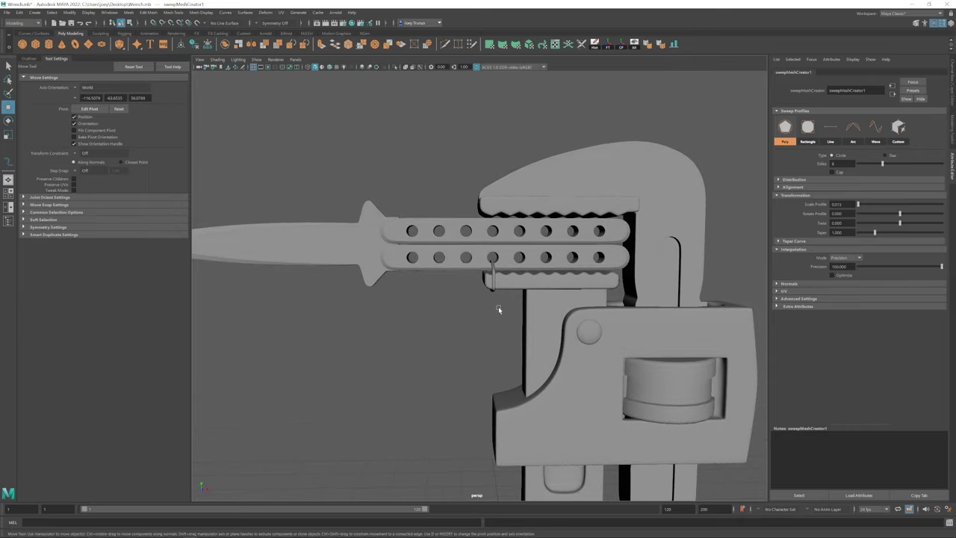
scroll(499, 306, "up", 4)
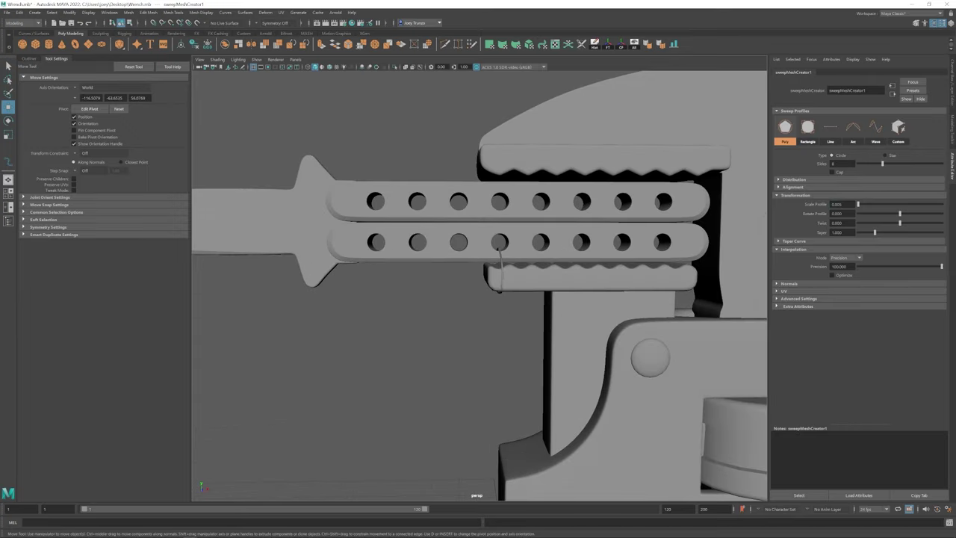
scroll(499, 269, "down", 3)
scroll(500, 268, "up", 3)
Bridge the sweep tube's open ends into a closed loop
left_click(513, 249)
left_click_drag(512, 249, 501, 292, "alt")
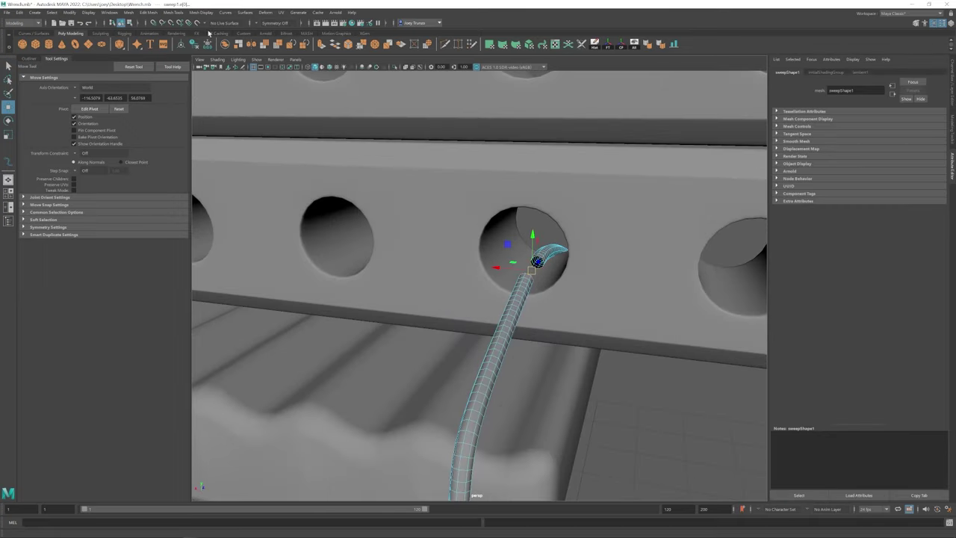
left_click(148, 12)
left_click(161, 39)
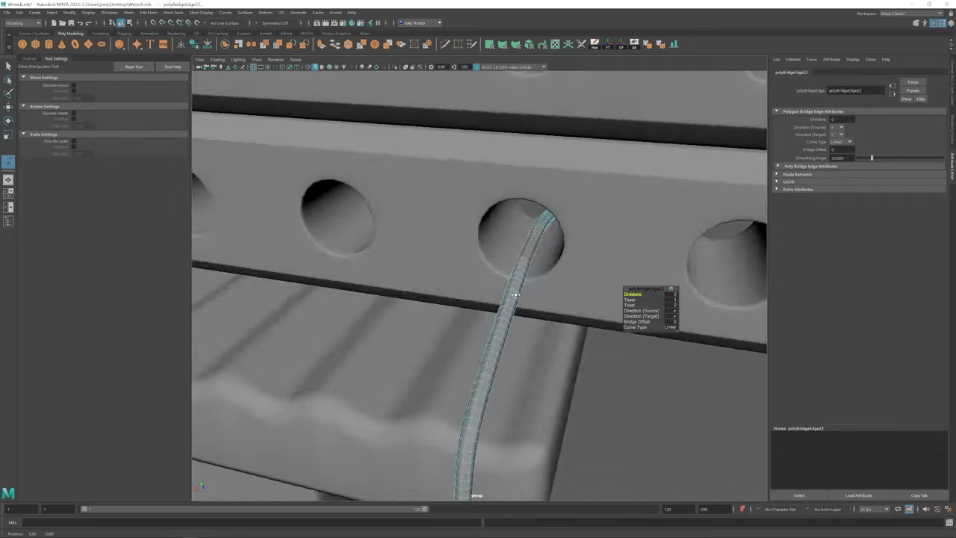
left_click_drag(448, 247, 415, 243, "alt")
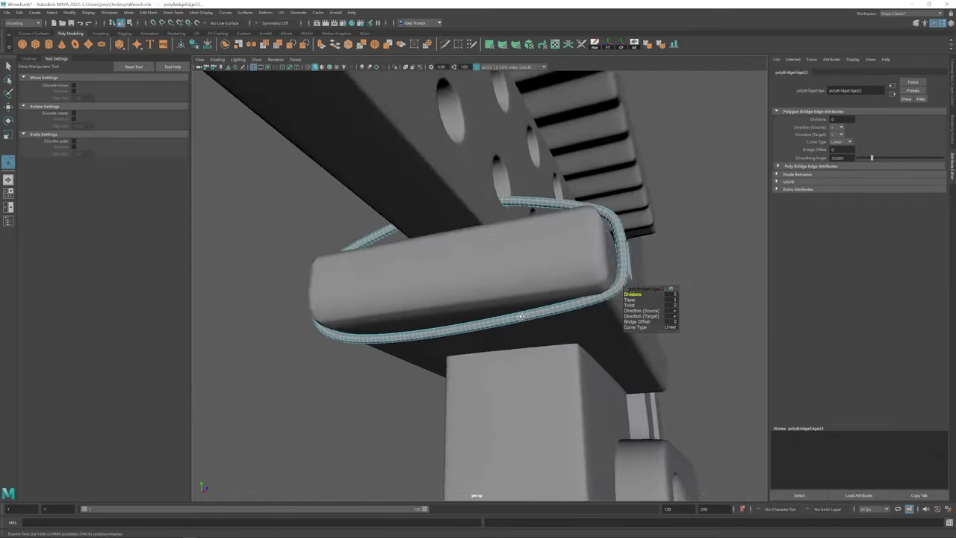
Select vertices near the loop's end and move them toward the perforated bar hole
key("w")
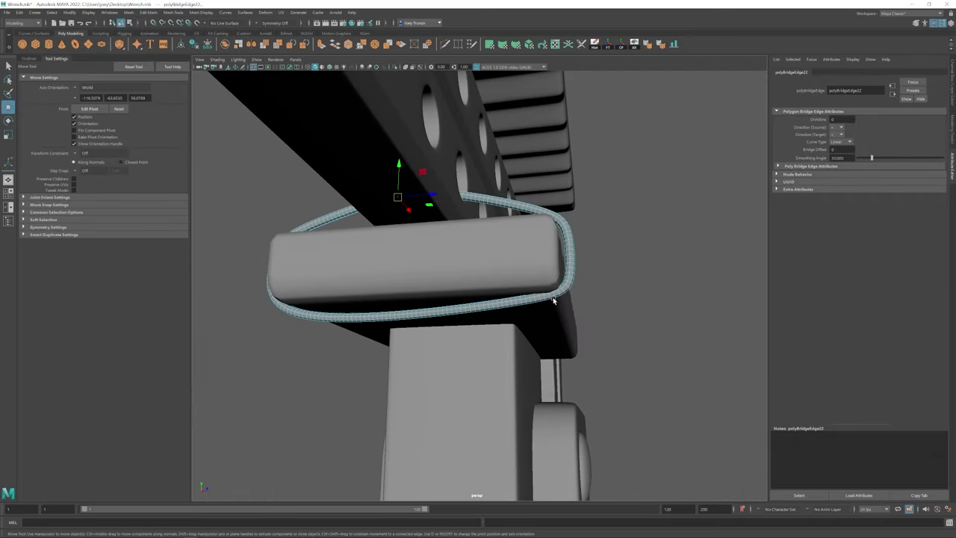
left_click(556, 299)
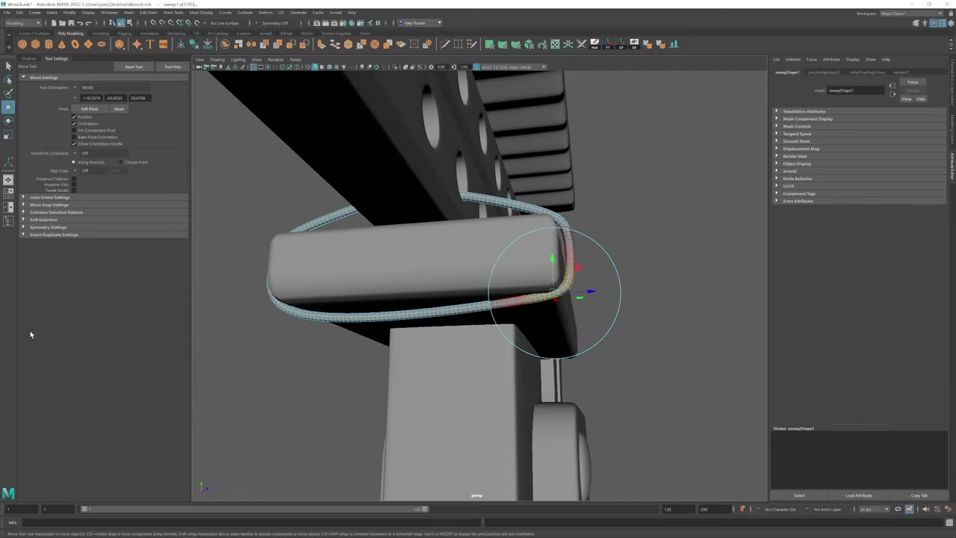
left_click_drag(553, 321, 500, 300, "alt")
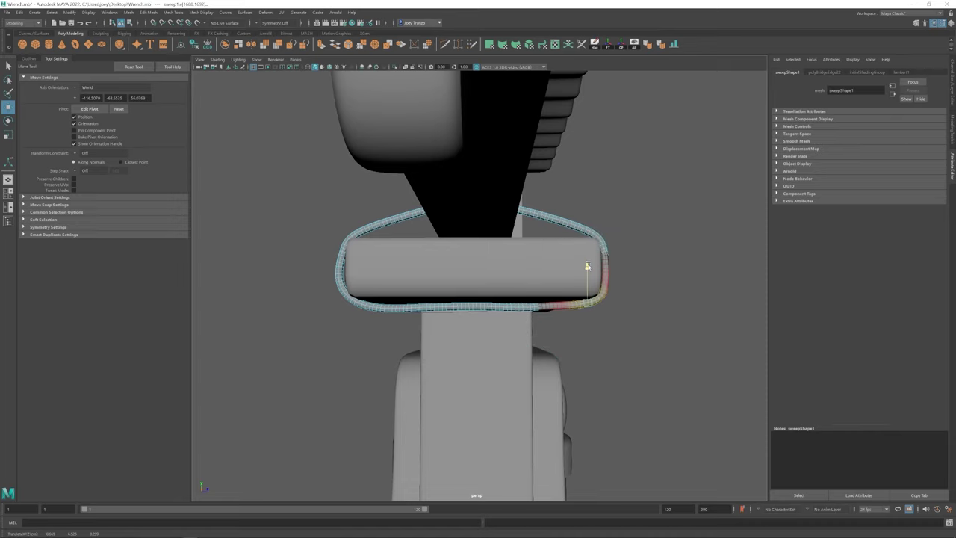
left_click_drag(587, 266, 460, 295, "alt")
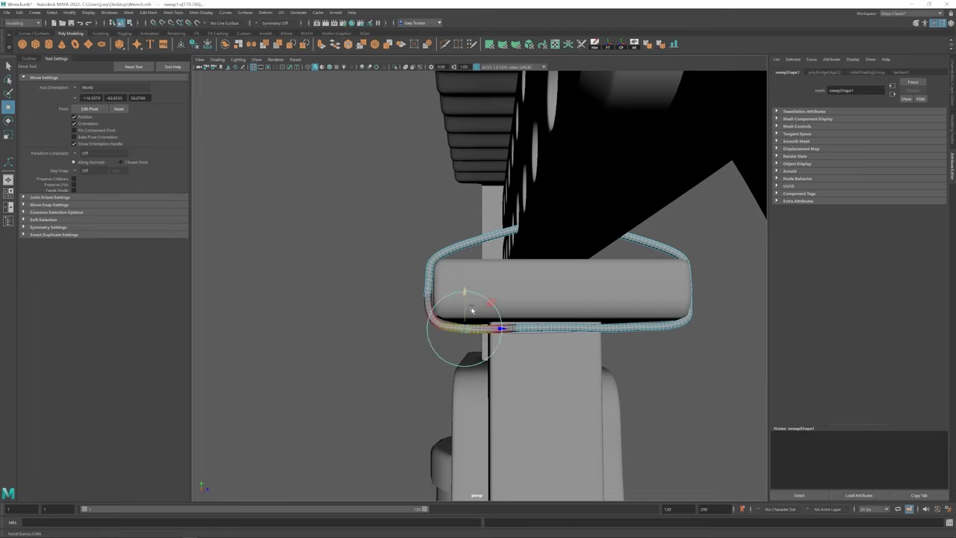
left_click_drag(463, 295, 461, 317, "alt")
left_click(405, 391)
left_click(387, 257)
left_click_drag(434, 283, 536, 255, "alt")
Set the tube's smooth display and check its end seated in the bar hole
key("1")
key("q")
key("w")
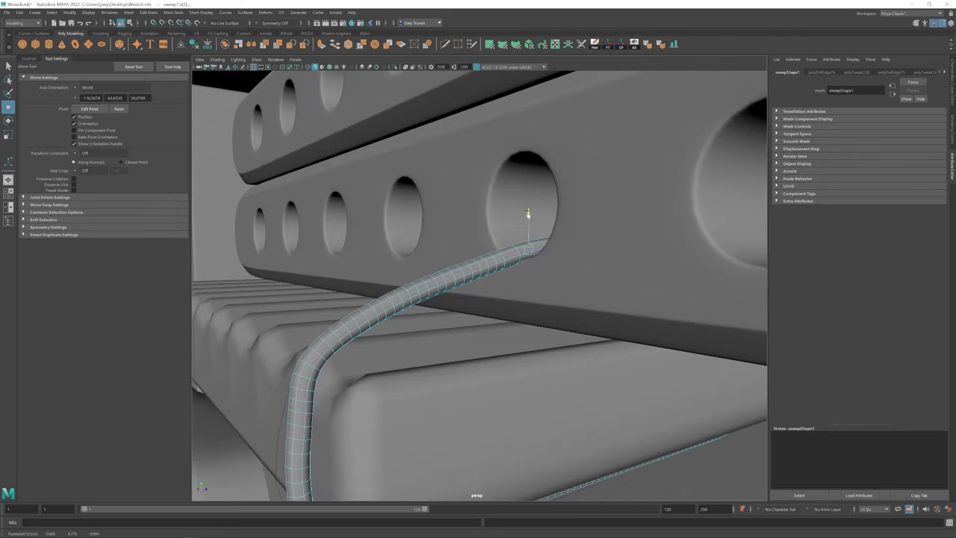
left_click_drag(527, 214, 536, 280, "alt")
left_click_drag(541, 241, 582, 283, "alt")
left_click(709, 253)
left_click_drag(709, 253, 467, 331, "alt")
scroll(388, 348, "down", 5)
scroll(478, 332, "up", 3)
Select the swept wire ring on the lower jaw for duplication
left_click(493, 334)
right_click(493, 334)
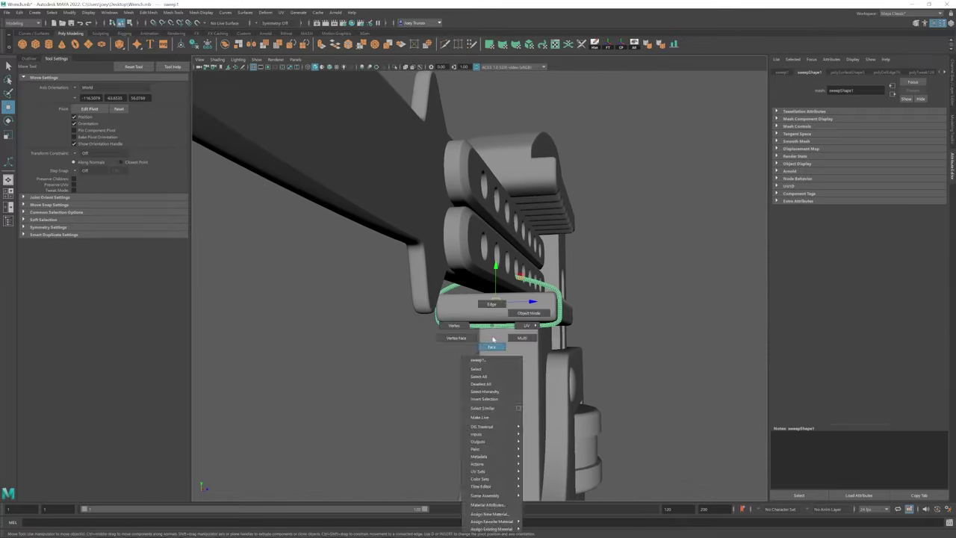
left_click_drag(513, 353, 496, 293, "alt")
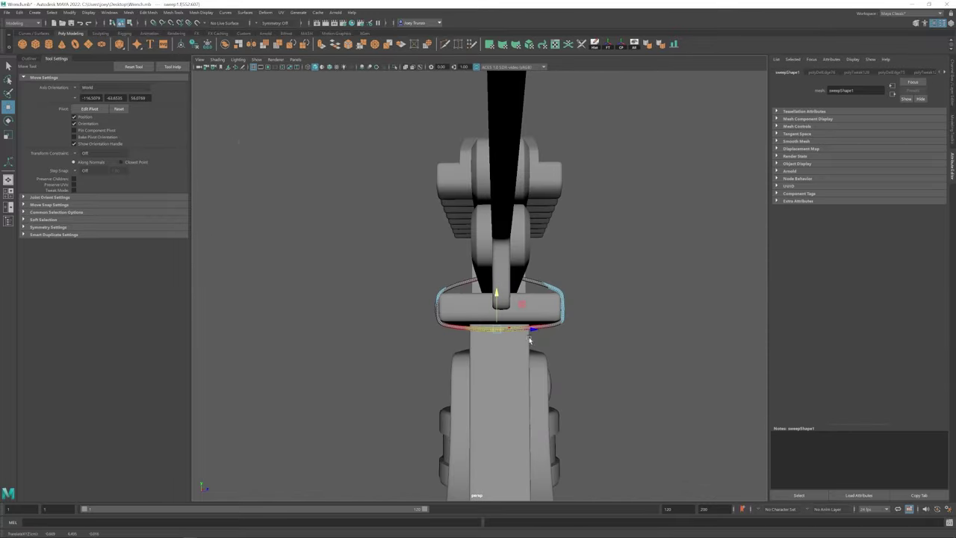
left_click_drag(529, 341, 416, 356, "alt")
left_click(441, 356)
scroll(465, 295, "up", 5)
left_click(465, 299)
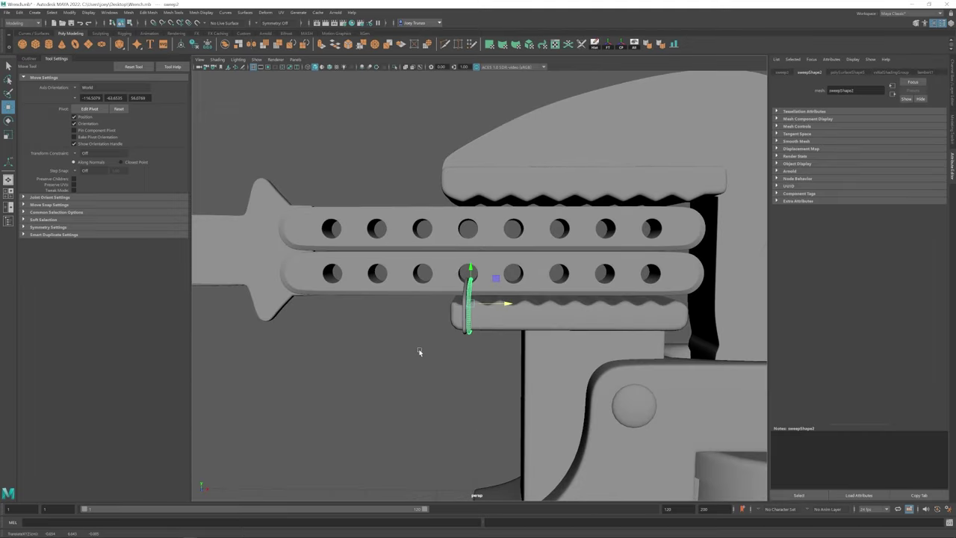
left_click_drag(419, 352, 457, 356, "alt")
scroll(473, 309, "up", 3)
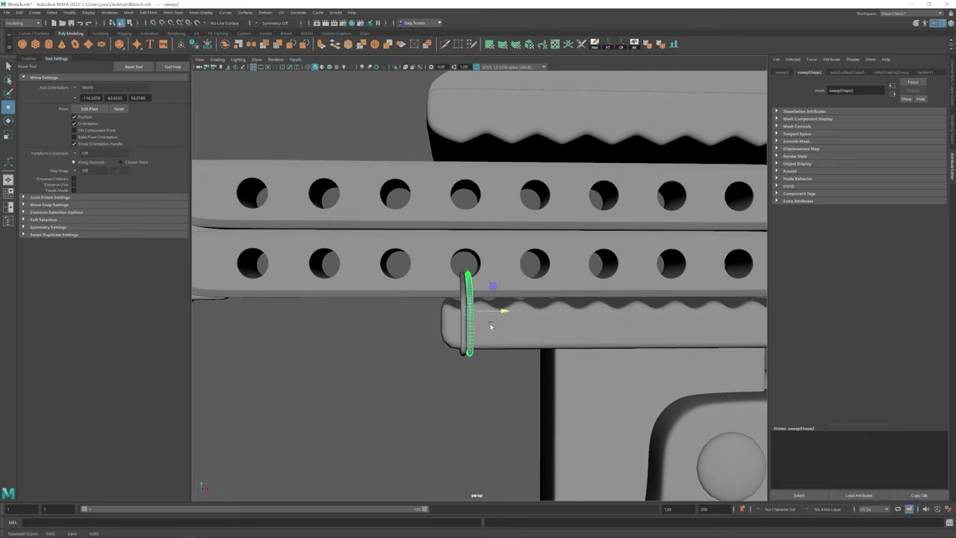
Move the ring copy along X into the neighbouring hole, then select curve1 in the Outliner
right_click_drag(491, 326, 390, 321, "alt")
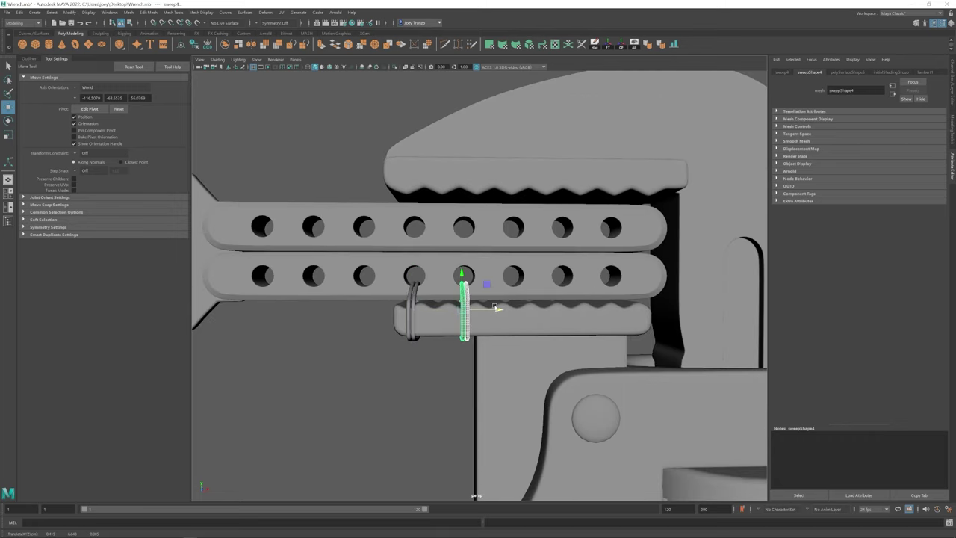
right_click_drag(494, 307, 417, 297, "alt")
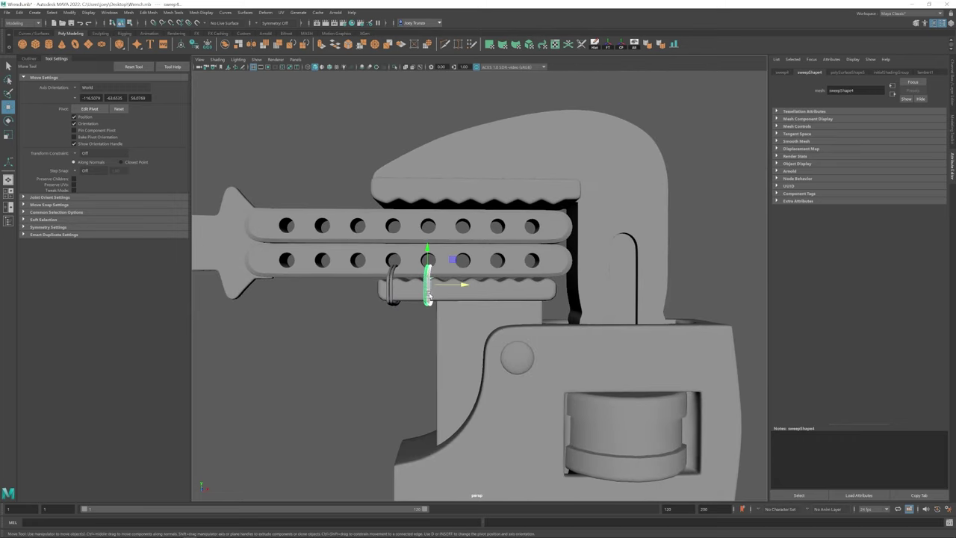
right_click_drag(566, 283, 398, 289, "alt")
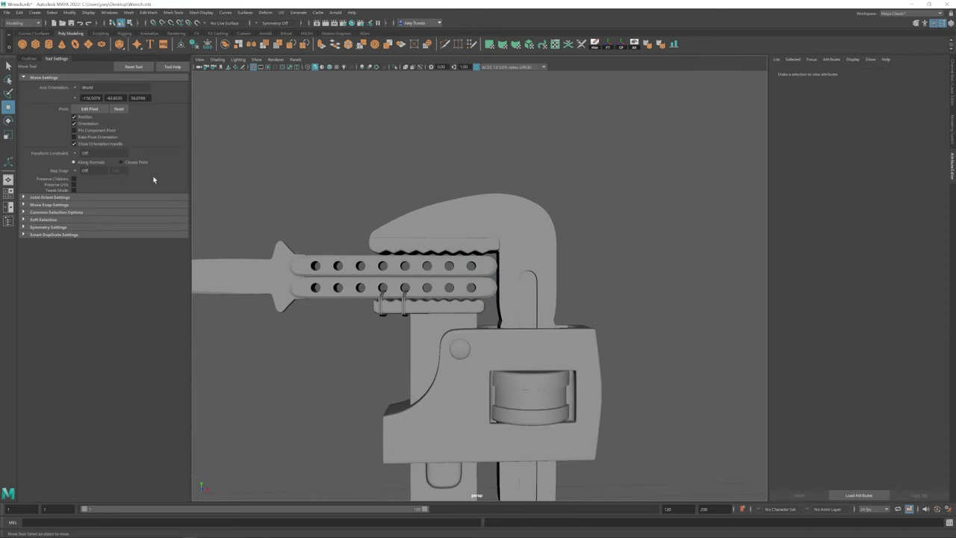
left_click(29, 58)
left_click(45, 360)
Set the manipulator orientation to world axes
scroll(425, 196, "up", 3)
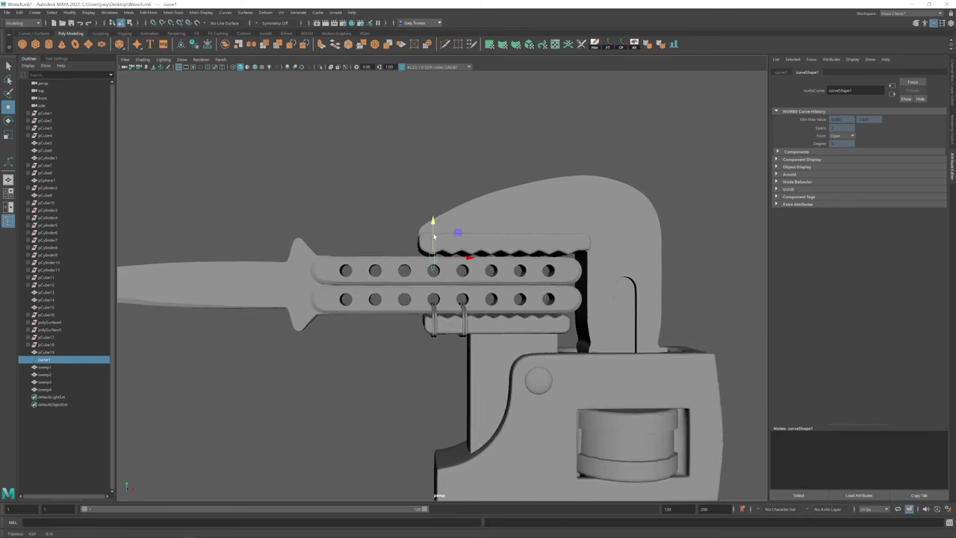
key("e")
key("space")
key("space")
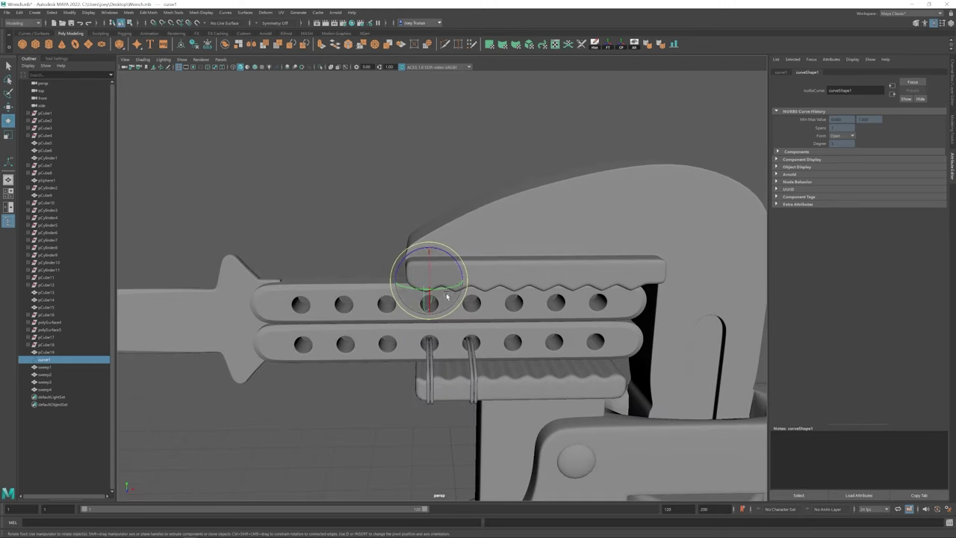
left_click(54, 58)
left_click(86, 88)
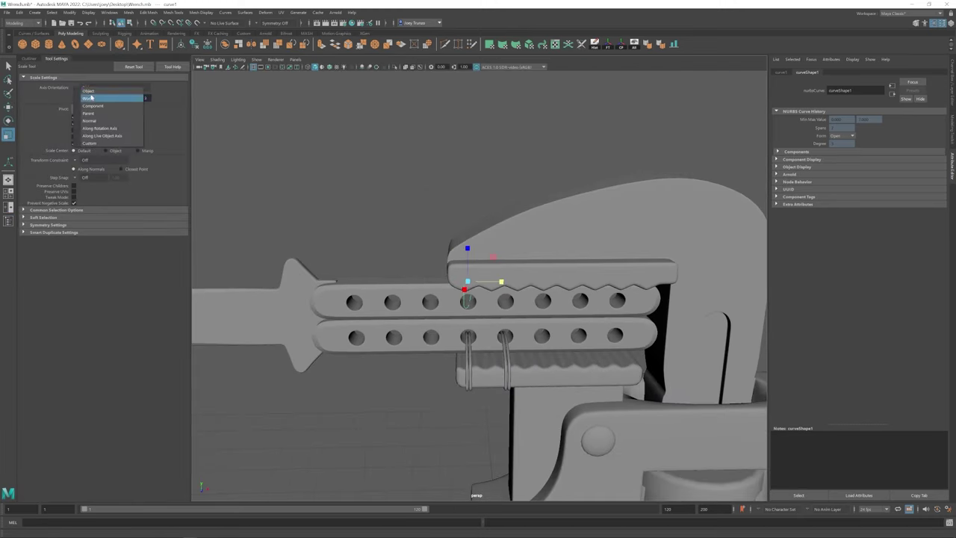
left_click(89, 98)
left_click_drag(500, 283, 481, 234, "alt")
Check curve1's placement around the jaw from several angles and reselect it
key("w")
left_click_drag(663, 273, 418, 194, "alt")
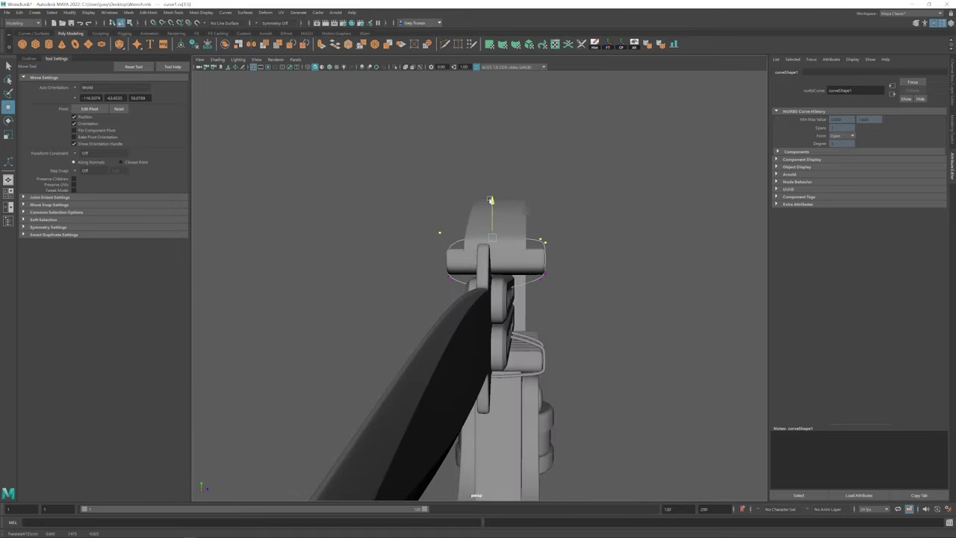
left_click_drag(489, 194, 590, 279, "alt")
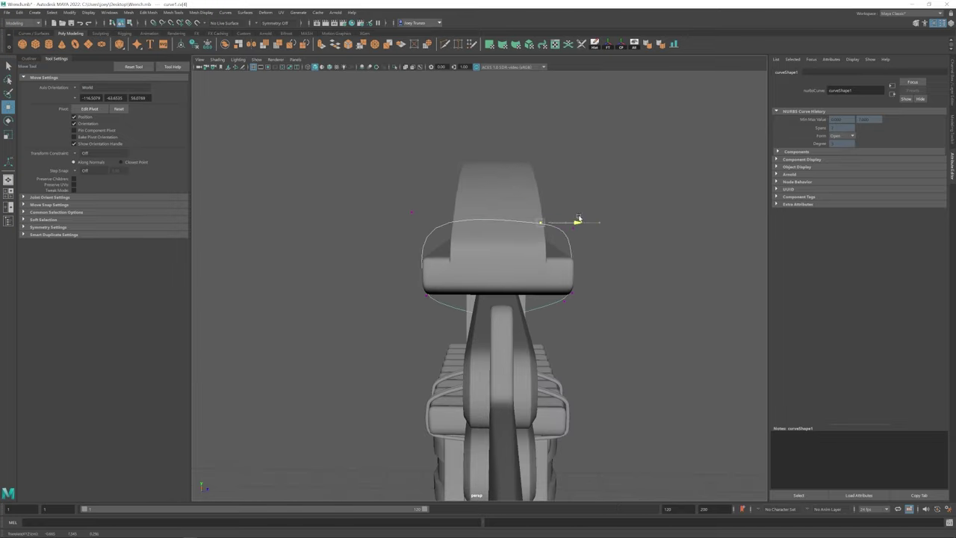
left_click_drag(573, 214, 443, 291, "alt")
scroll(444, 291, "up", 3)
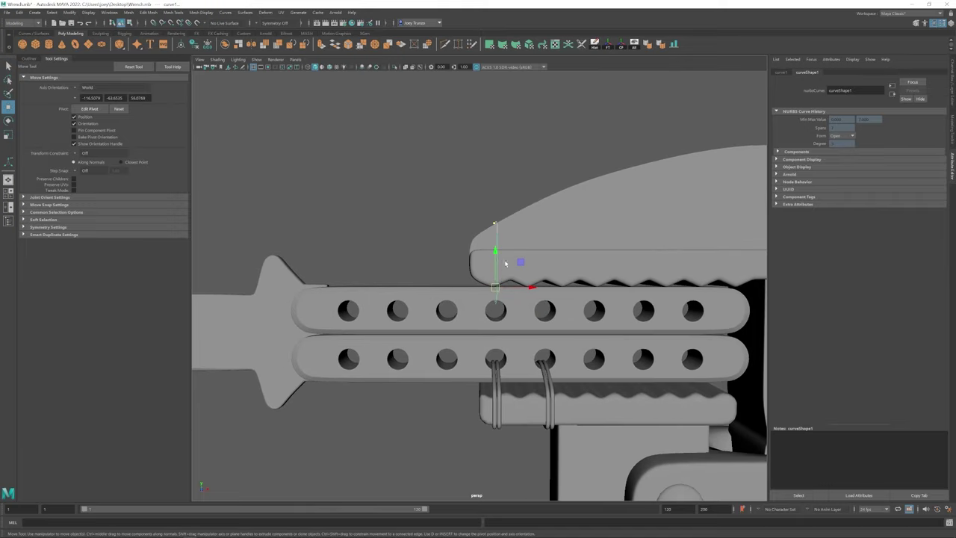
right_click(491, 231)
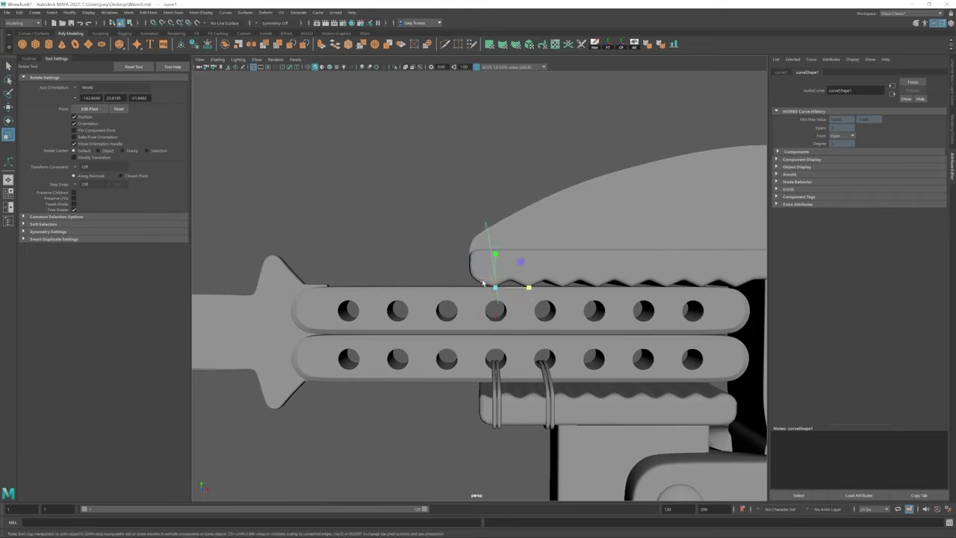
left_click_drag(490, 257, 451, 308, "alt")
left_click_drag(465, 263, 506, 265, "alt")
left_click(506, 264)
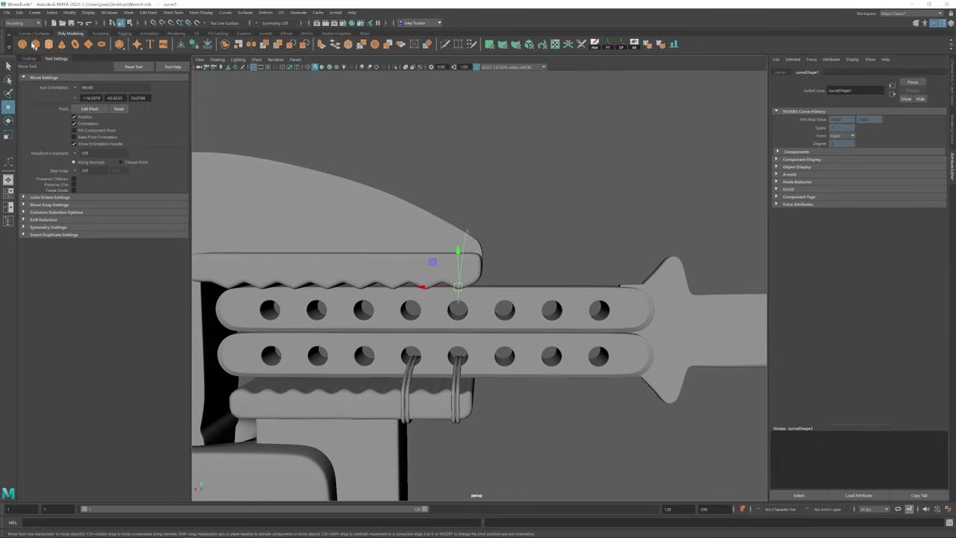
Sweep a tube mesh along curve1, then frame the whole wrench and knife
left_click(35, 13)
left_click(57, 70)
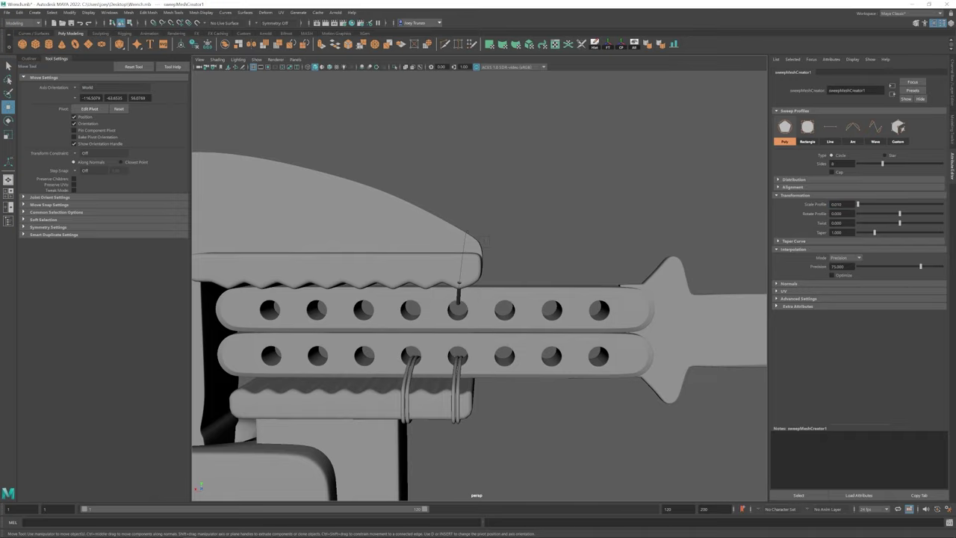
mouse_move(478, 284)
left_mouse_down("alt")
mouse_move(418, 287)
mouse_move(507, 269)
mouse_move(468, 288)
left_mouse_up("alt")
left_click(495, 267)
left_click(468, 288)
key("f")
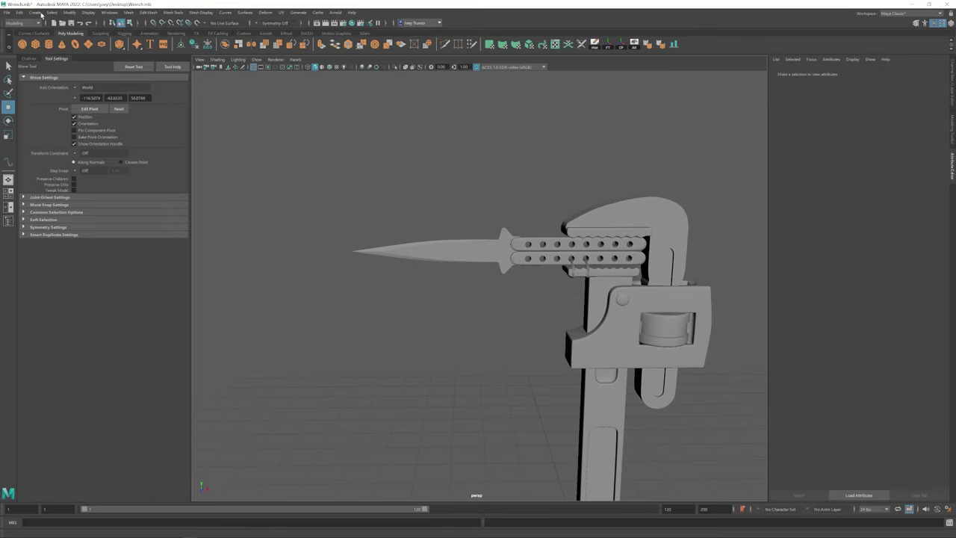
Draw a new EP curve over the upper jaw
left_click(35, 13)
left_click(141, 84)
left_click(400, 378)
left_click_drag(418, 314, 518, 204, "alt")
key("e")
Pull the new curve's end down toward a hole in the perforated grip
key("w")
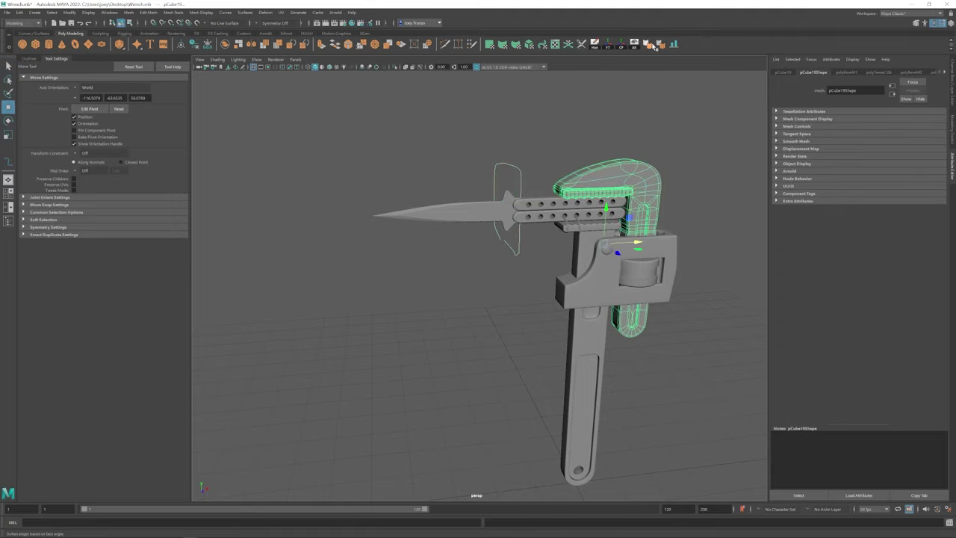
scroll(488, 319, "up", 3)
left_click_drag(489, 237, 407, 268, "alt")
scroll(426, 316, "up", 3)
scroll(408, 265, "up", 1)
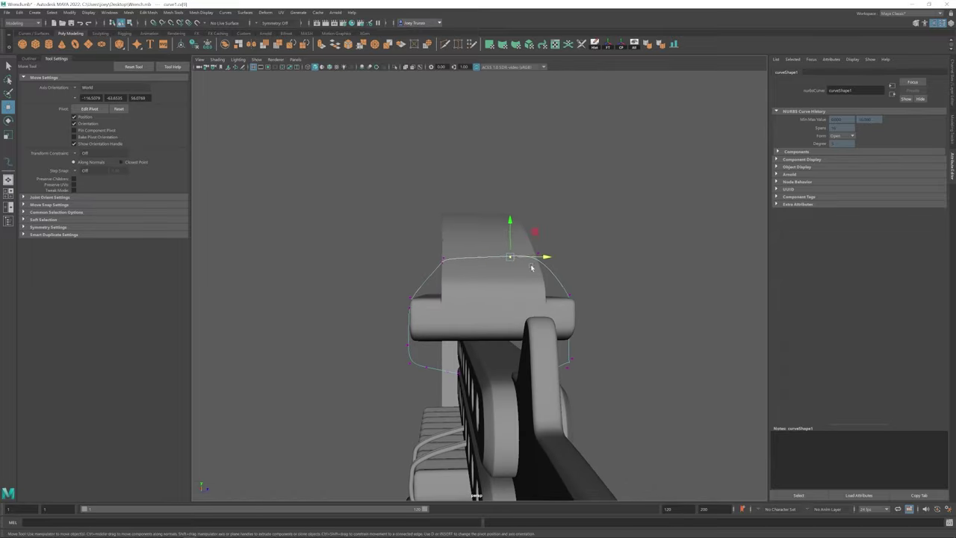
left_click_drag(532, 267, 551, 260, "alt")
left_click_drag(520, 226, 469, 345, "alt")
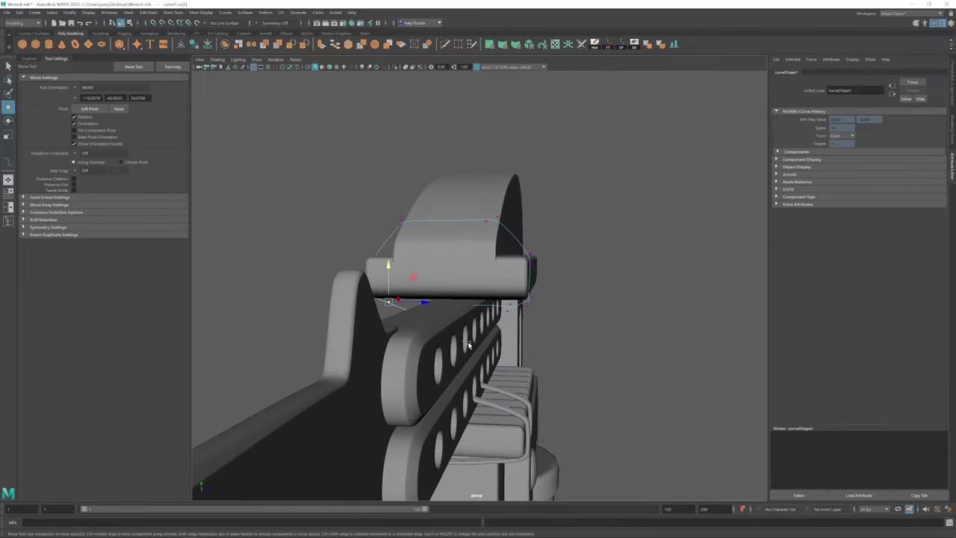
left_click_drag(452, 306, 491, 311, "alt")
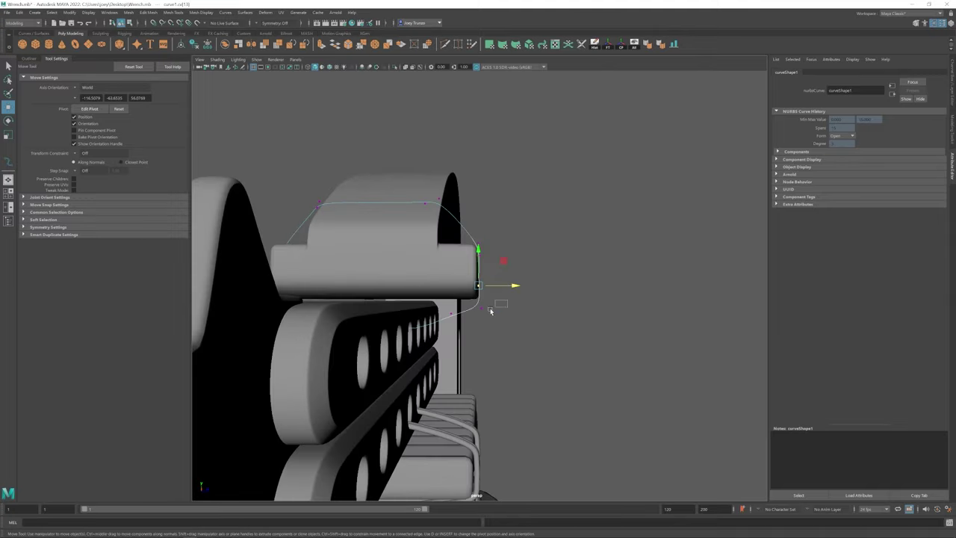
left_click_drag(463, 271, 459, 291, "alt")
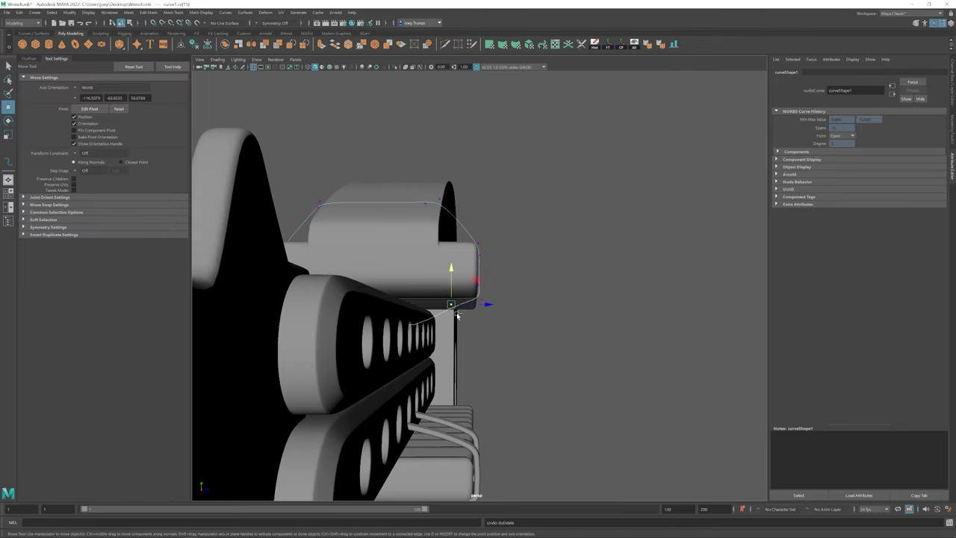
left_click_drag(487, 304, 496, 307)
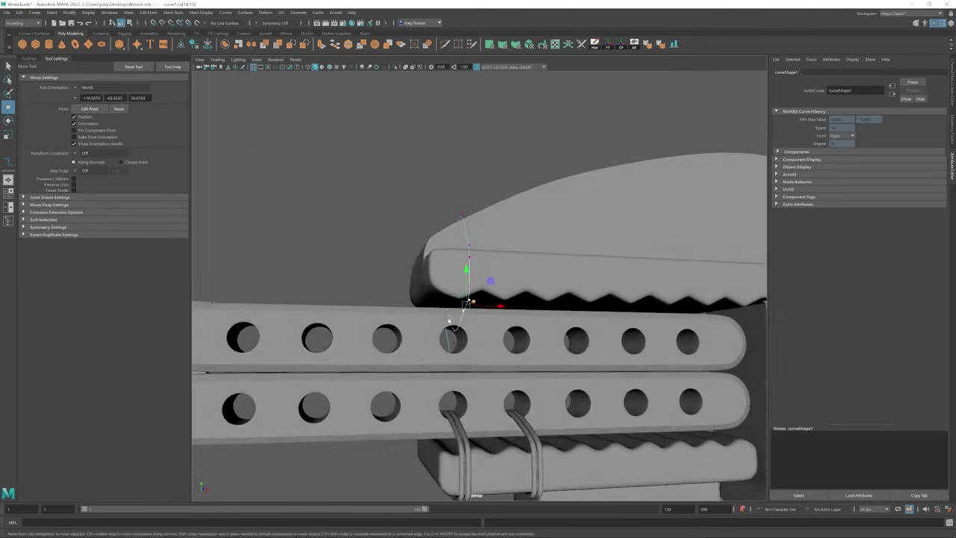
key("4")
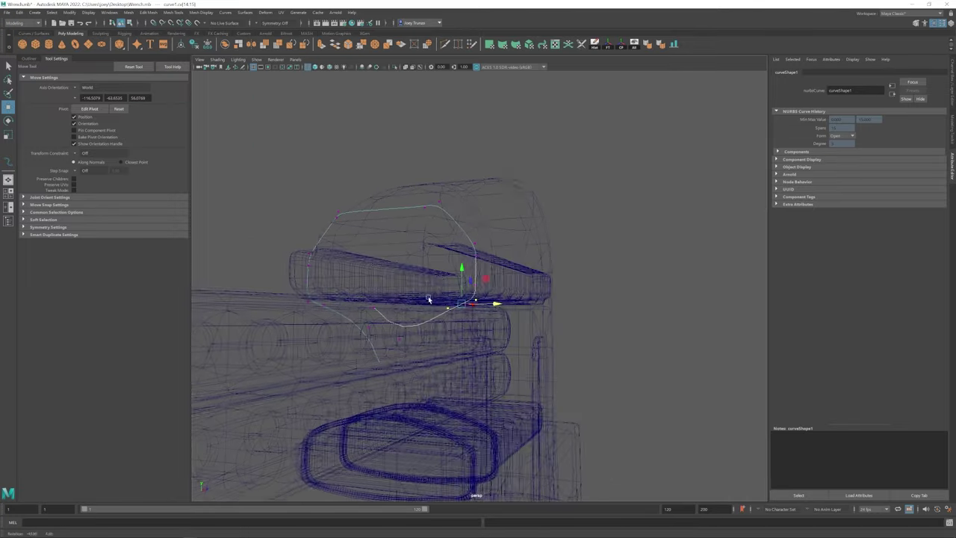
key("5")
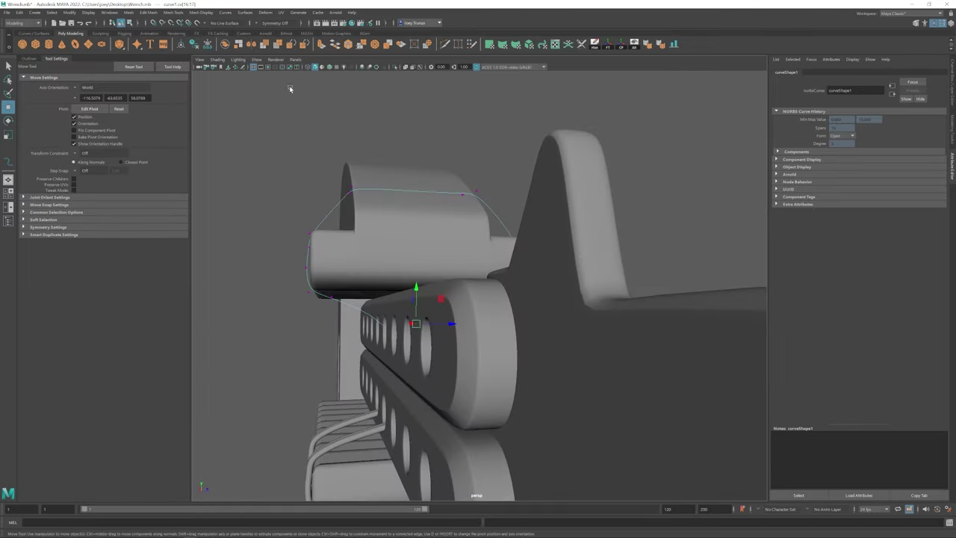
key("4")
key("5")
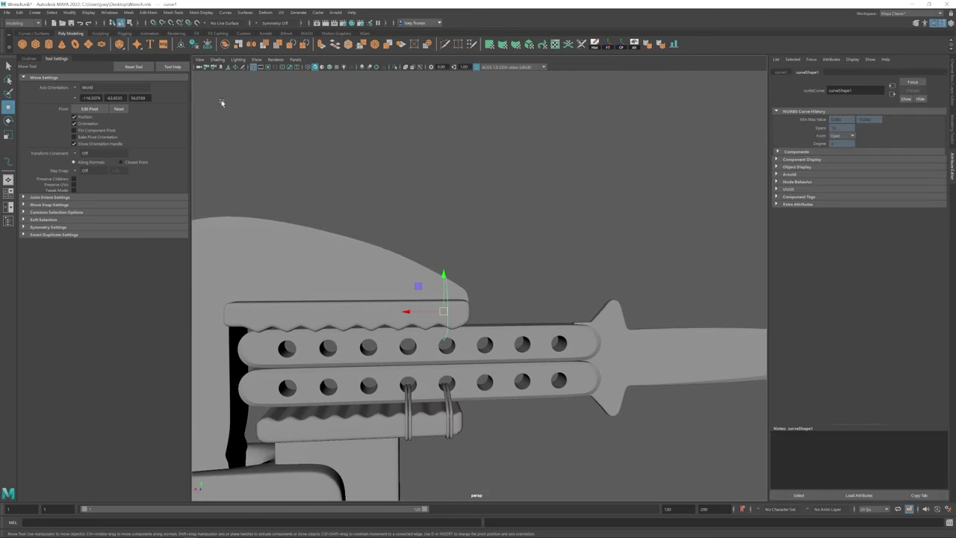
Sweep a mesh along the curve with Precision 100 and a reduced Scale Profile for a thin wire
left_click(34, 12)
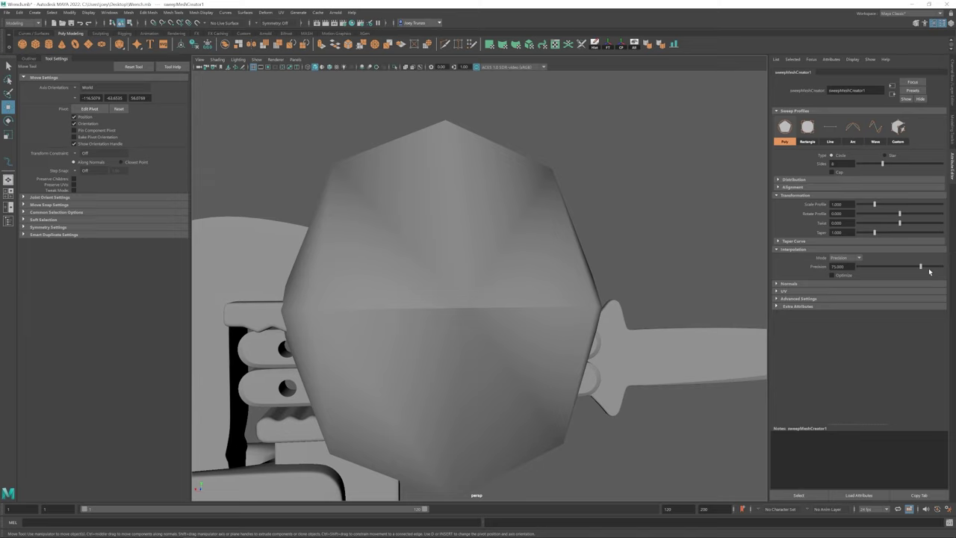
left_click_drag(919, 267, 942, 266)
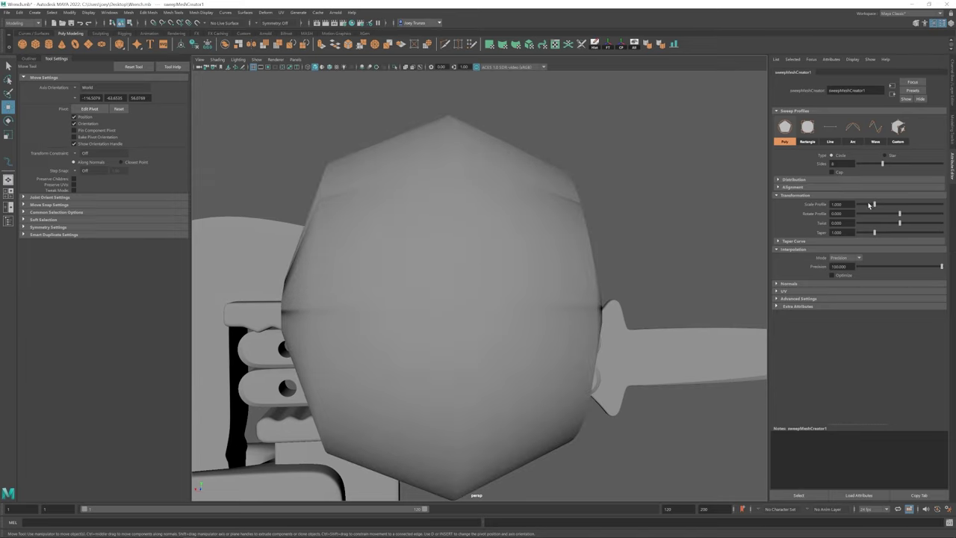
left_click_drag(874, 204, 858, 205)
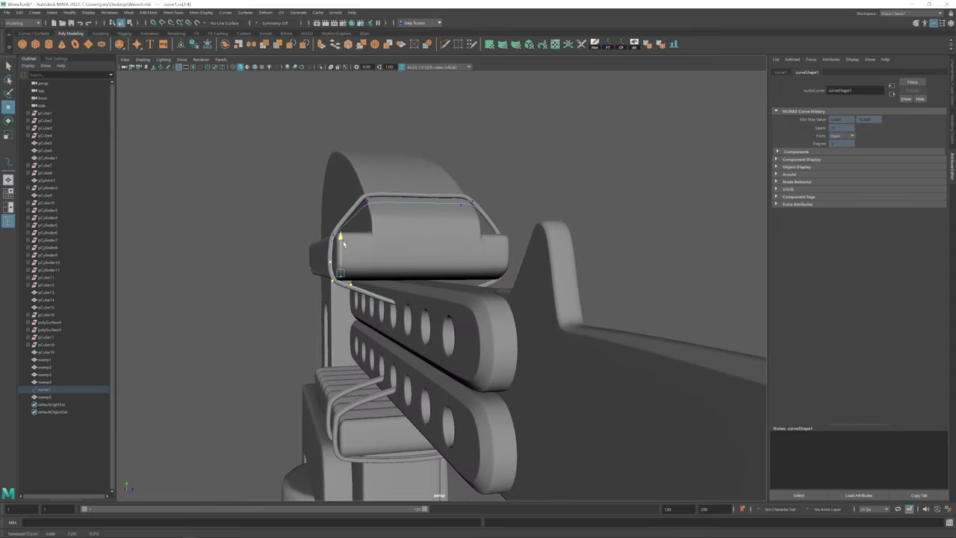
left_click_drag(342, 243, 303, 211, "alt")
left_click_drag(342, 256, 528, 257, "alt")
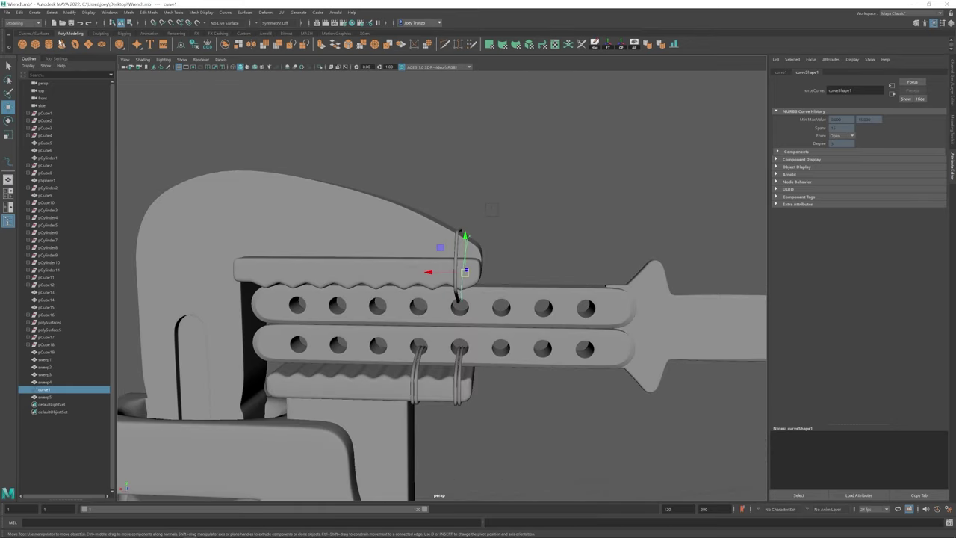
Sweep the next curve into another thin wire by lowering its Scale Profile
left_click(34, 13)
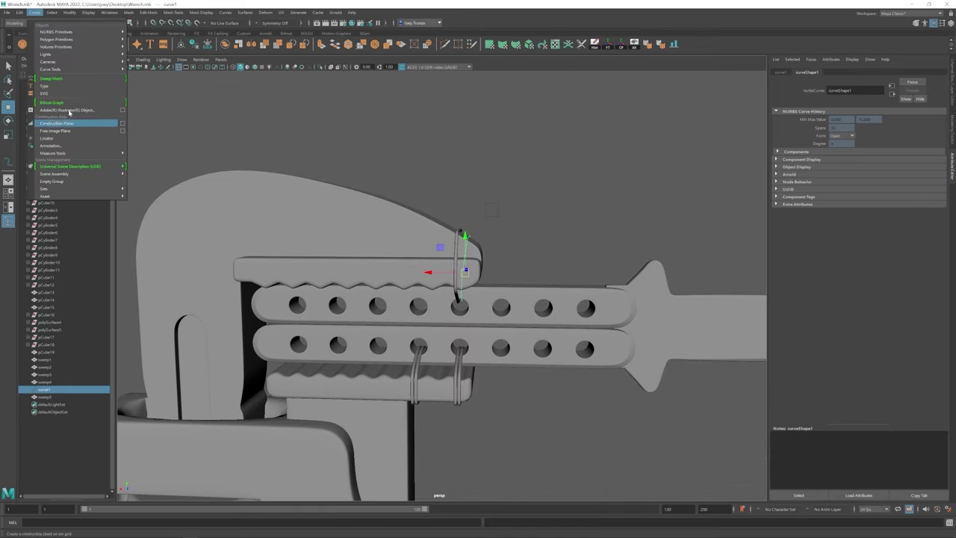
left_click(75, 79)
left_click_drag(873, 204, 859, 204)
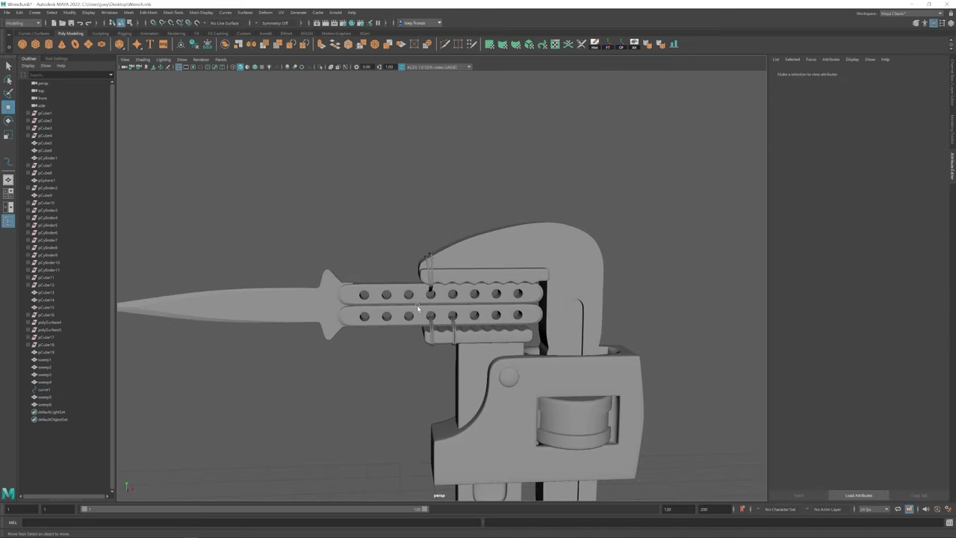
scroll(406, 306, "up", 3)
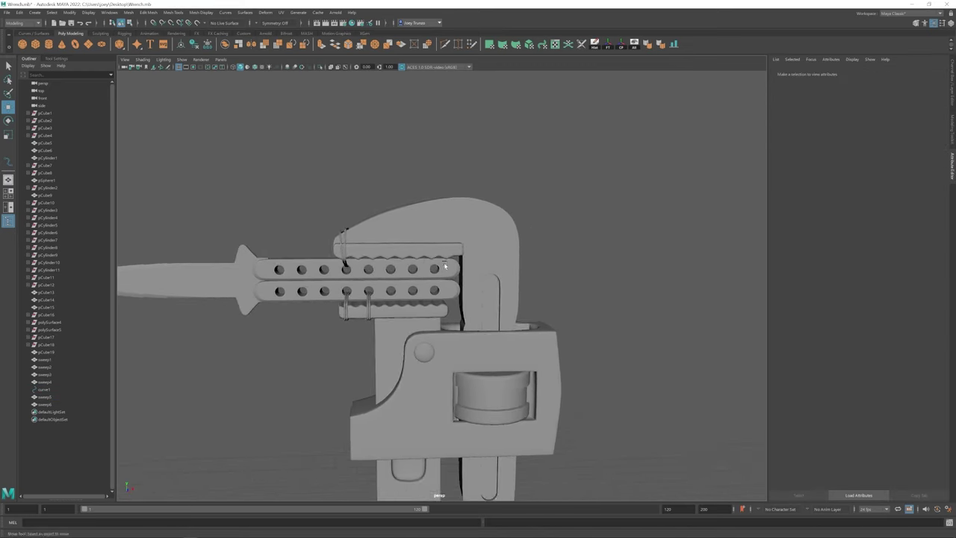
scroll(368, 337, "down", 5)
scroll(369, 337, "up", 3)
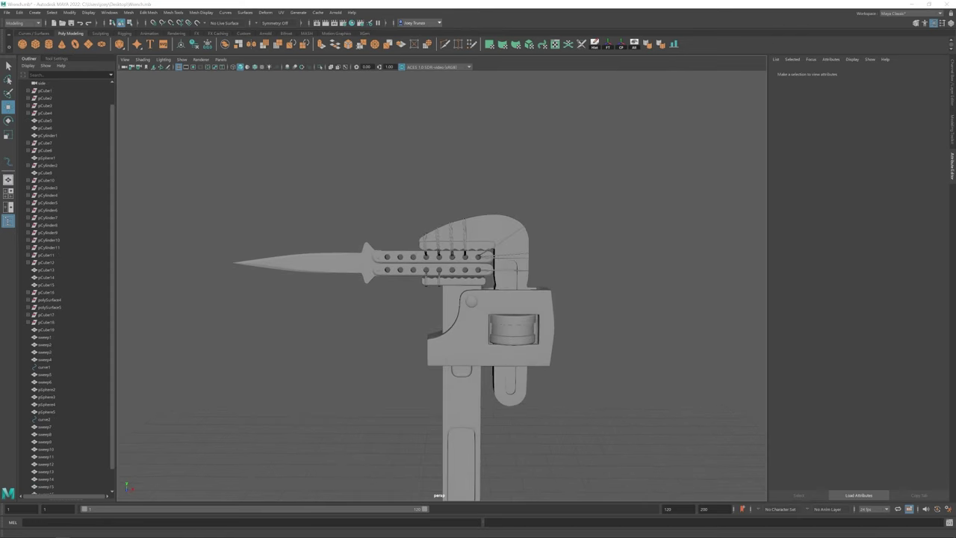
scroll(356, 207, "up", 2)
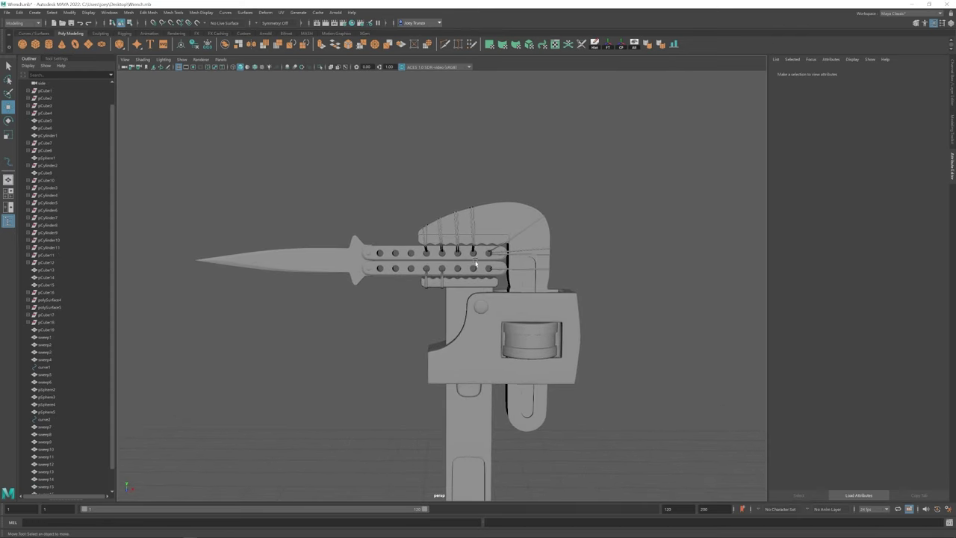
Create a poly torus above the wrench head, set radius 4.715, and scale it down
left_click_drag(464, 258, 351, 200, "alt")
right_click_drag(439, 217, 608, 87, "shift")
middle_click_drag(608, 88, 558, 171)
middle_click_drag(529, 267, 597, 268)
scroll(478, 246, "down", 3)
key("r")
left_click_drag(477, 248, 135, 237)
scroll(561, 210, "up", 5)
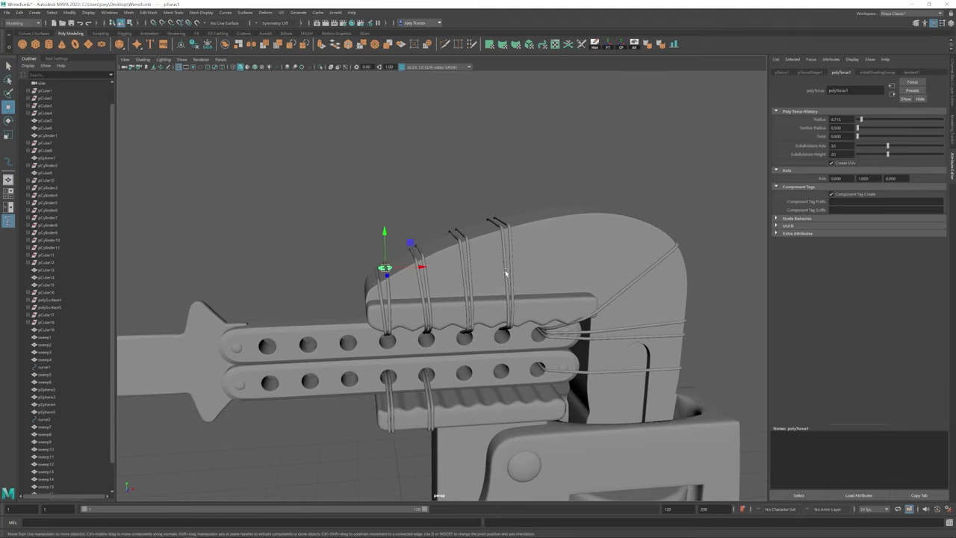
Scale the torus down into a tiny ring on the front wire
left_click_drag(506, 273, 448, 278, "alt")
scroll(448, 278, "up", 5)
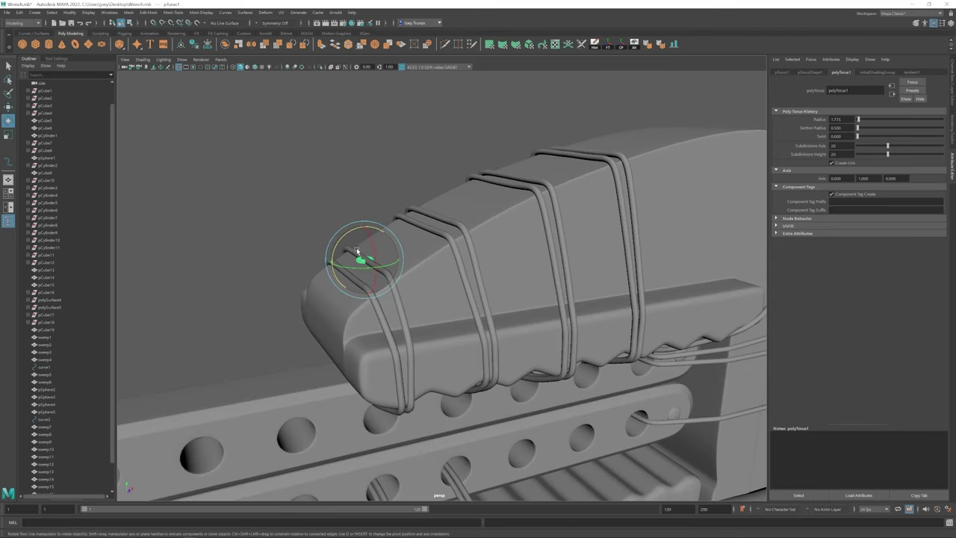
key("r")
left_click_drag(359, 247, 403, 270, "alt")
key("f")
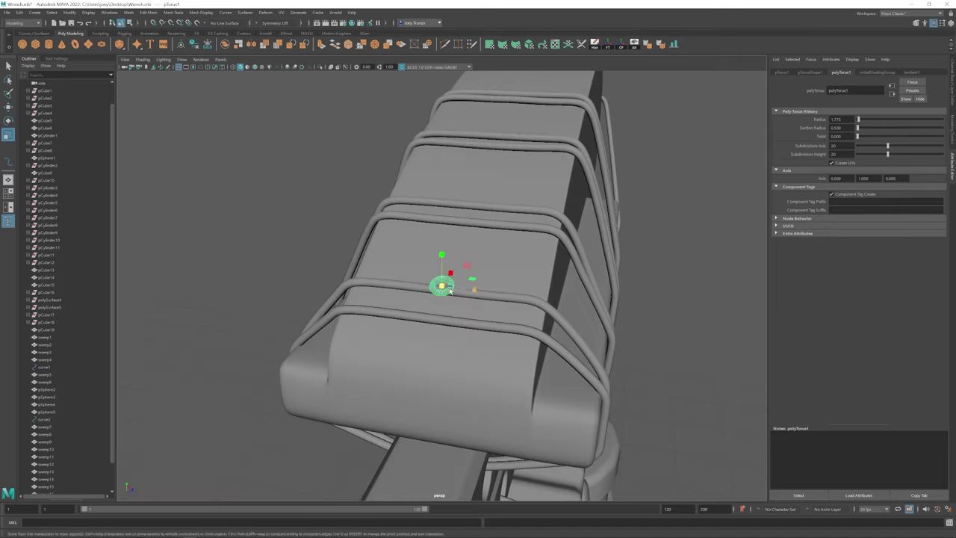
left_click_drag(444, 296, 568, 261, "alt")
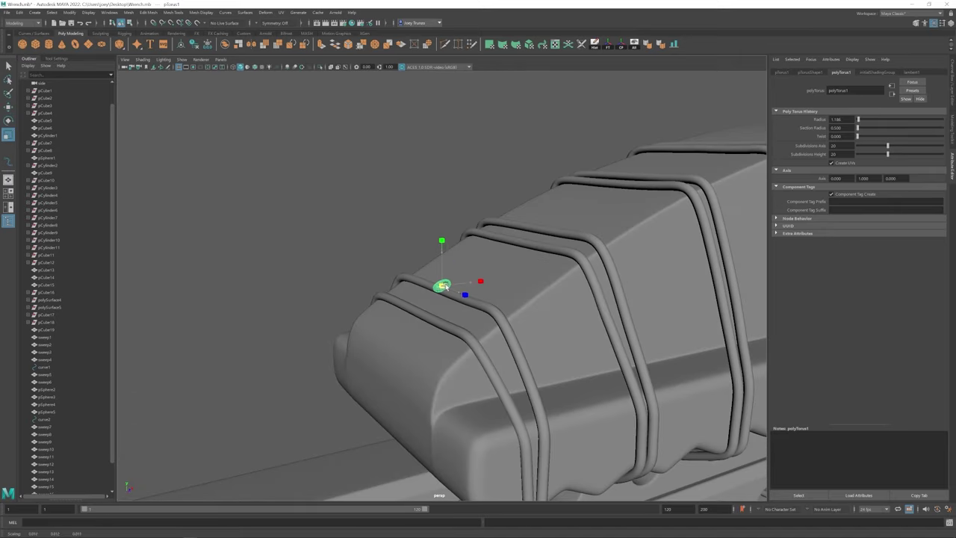
left_click_drag(441, 252, 452, 348, "alt")
key("f")
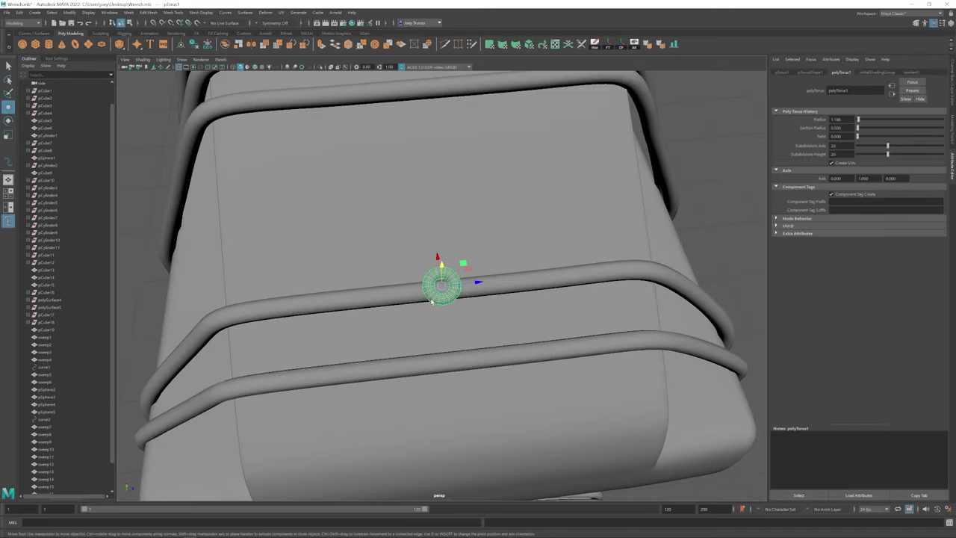
Reshape the torus vertices with soft selection, then rotate it
key("F9")
left_click(441, 292)
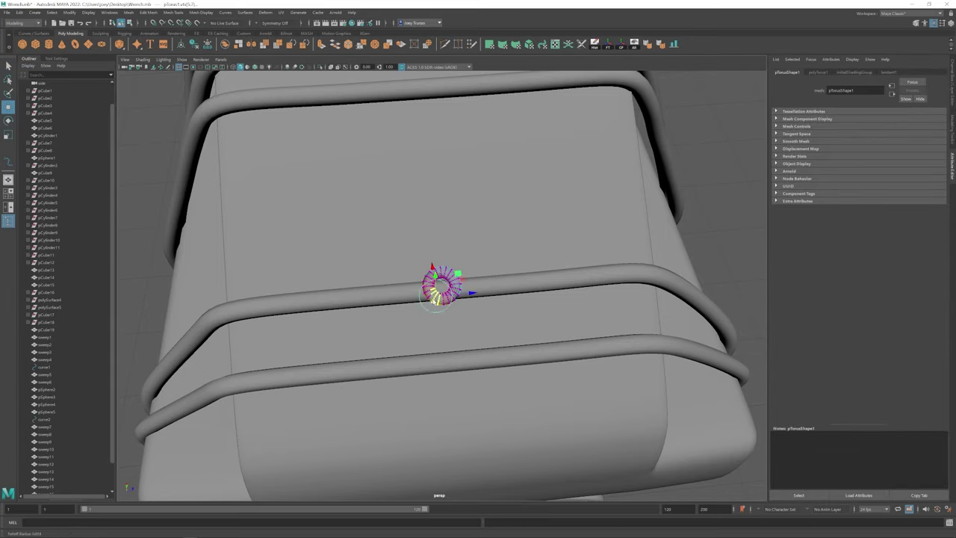
key("F8")
left_click_drag(461, 265, 575, 288, "alt")
key("e")
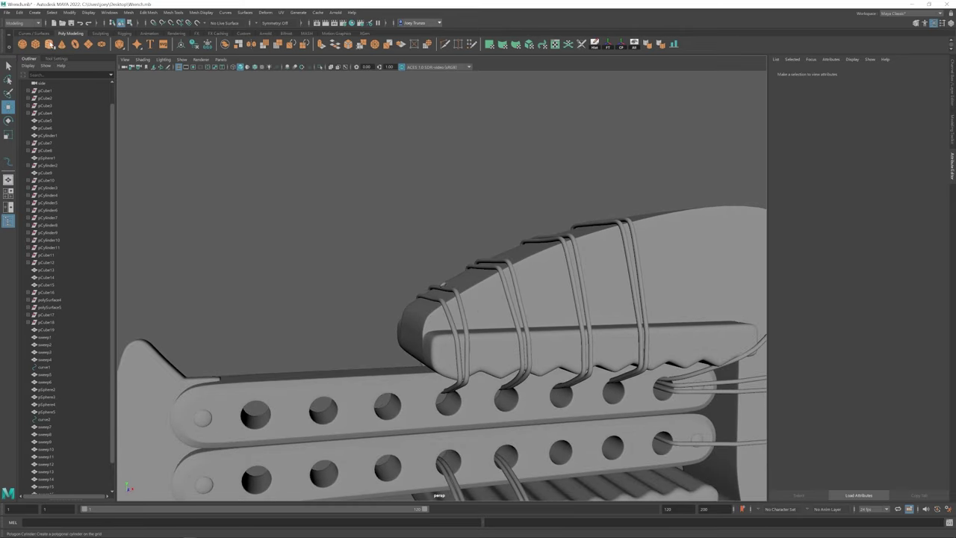
Select the small cylinder and stretch it taller
key("r")
left_click(55, 273)
left_click_drag(454, 209, 453, 216)
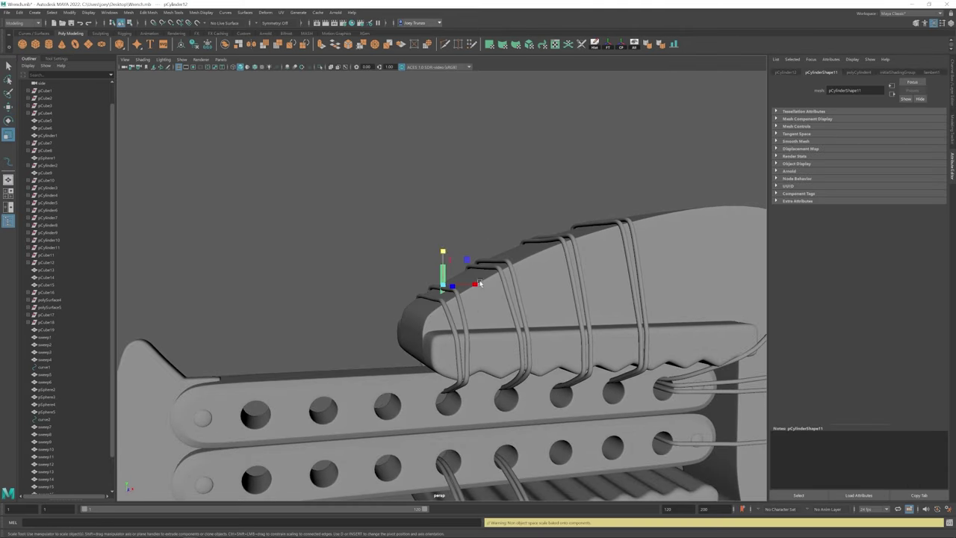
key("f")
left_click_drag(420, 287, 470, 323, "alt")
key("w")
key("f")
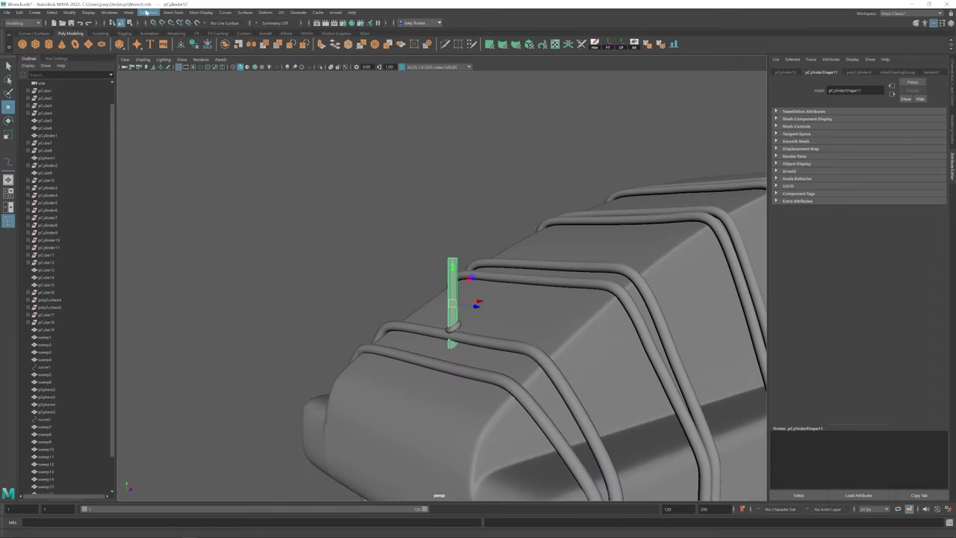
Insert edge loops along the cylinder
right_click(456, 290)
left_click(148, 12)
left_click(149, 13)
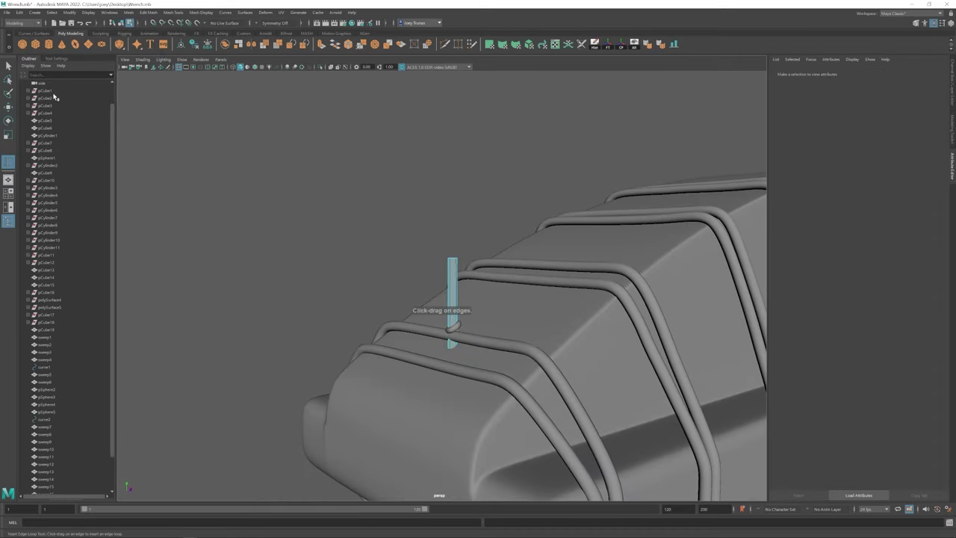
left_click(487, 299)
left_click_drag(487, 298, 502, 343, "alt")
key("w")
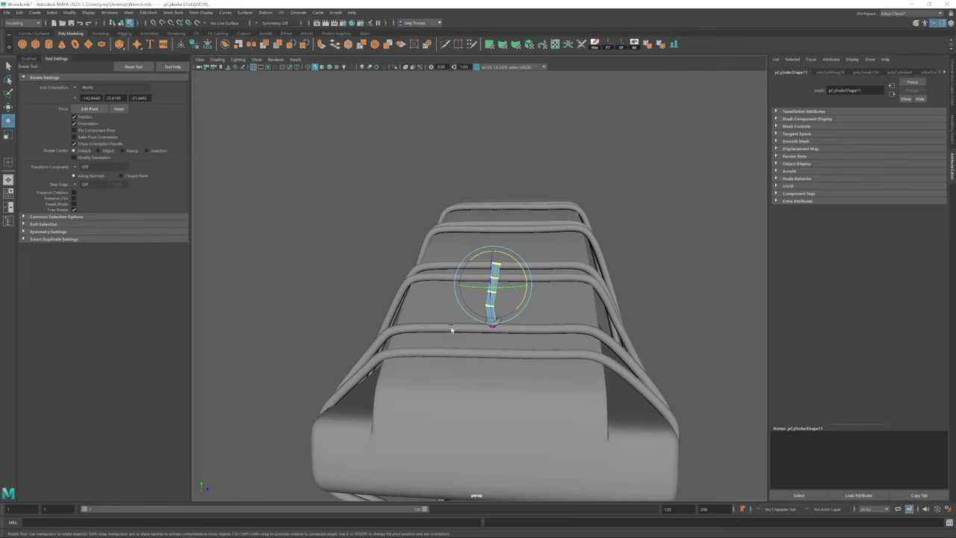
key("w")
Bend the thin spike by scaling and moving its vertex rings
left_click_drag(517, 246, 489, 278, "alt")
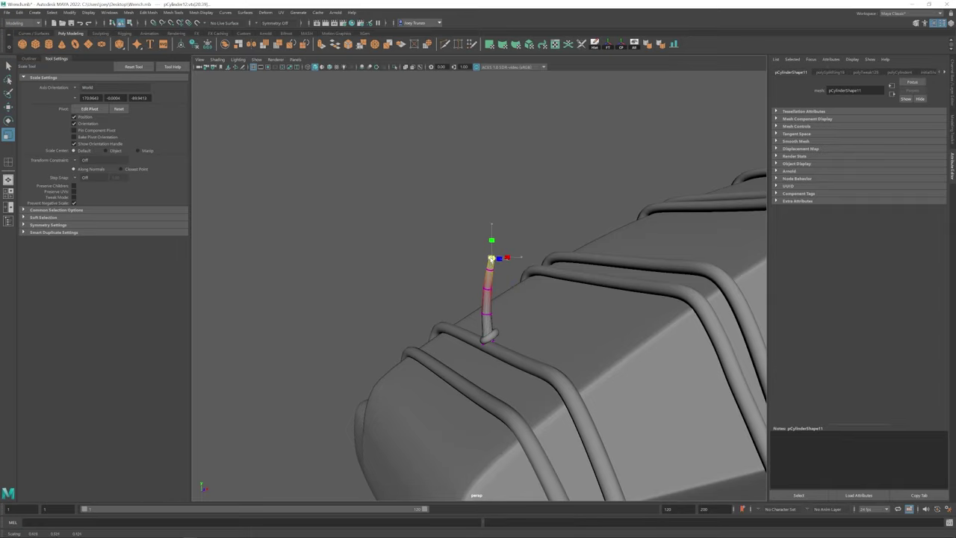
key("w")
left_click_drag(486, 289, 471, 323, "alt")
left_click(476, 323)
key("f")
key("r")
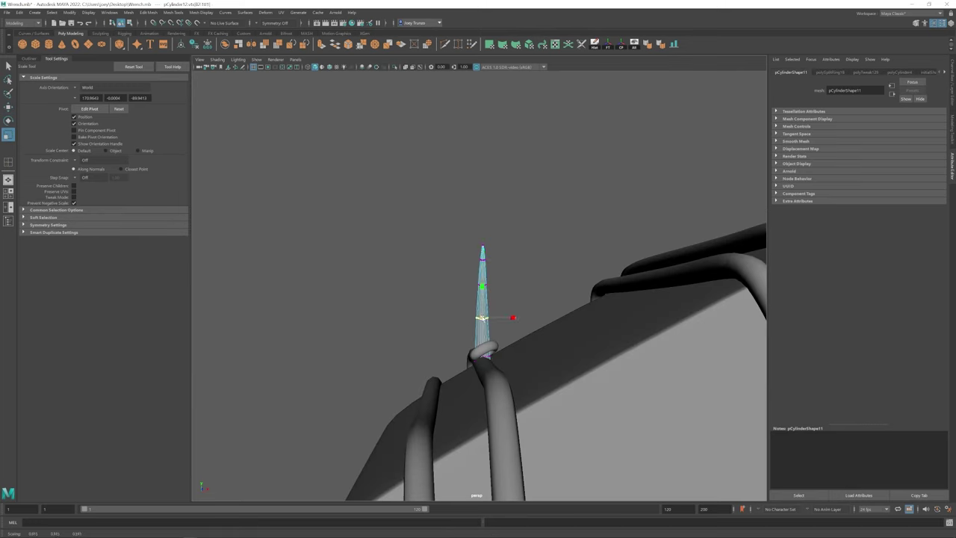
key("r")
left_click_drag(482, 285, 490, 287, "alt")
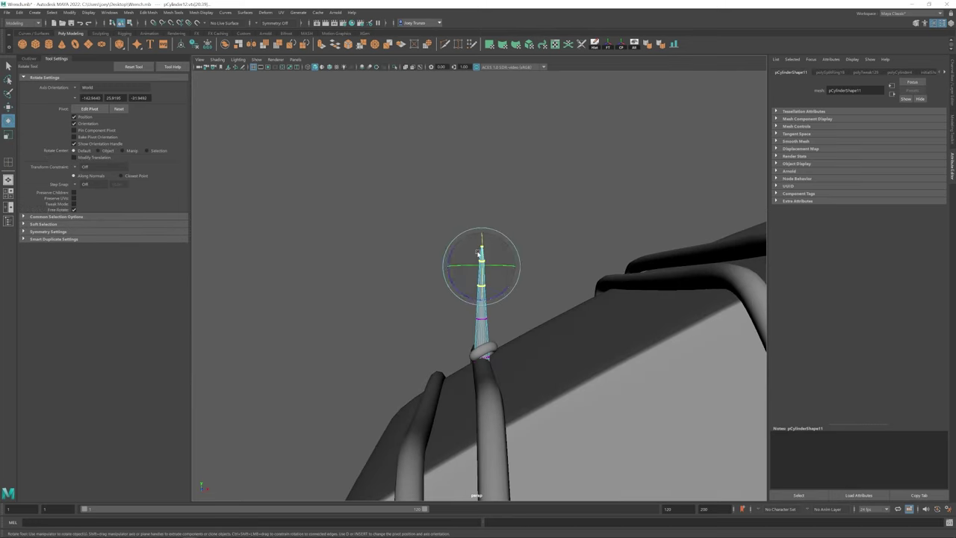
key("w")
left_click(527, 277)
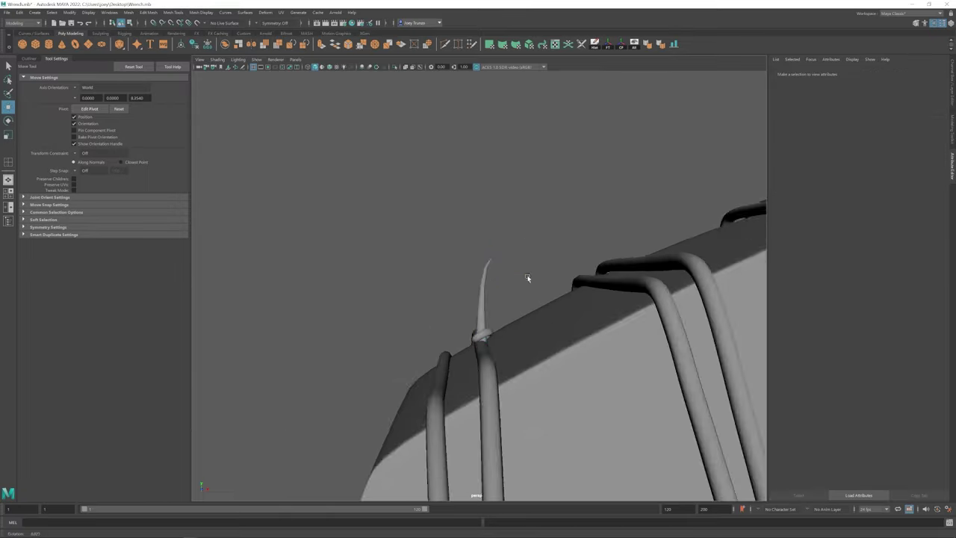
left_click_drag(528, 277, 393, 322, "alt")
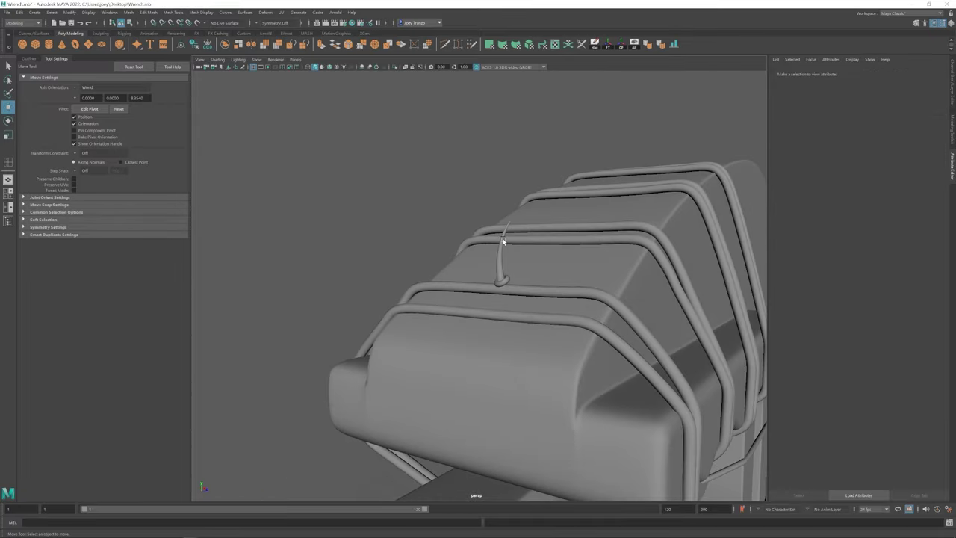
Adjust the bent spike's scale and position around the wire loops
left_click(500, 247)
key("r")
left_click_drag(500, 247, 498, 290, "alt")
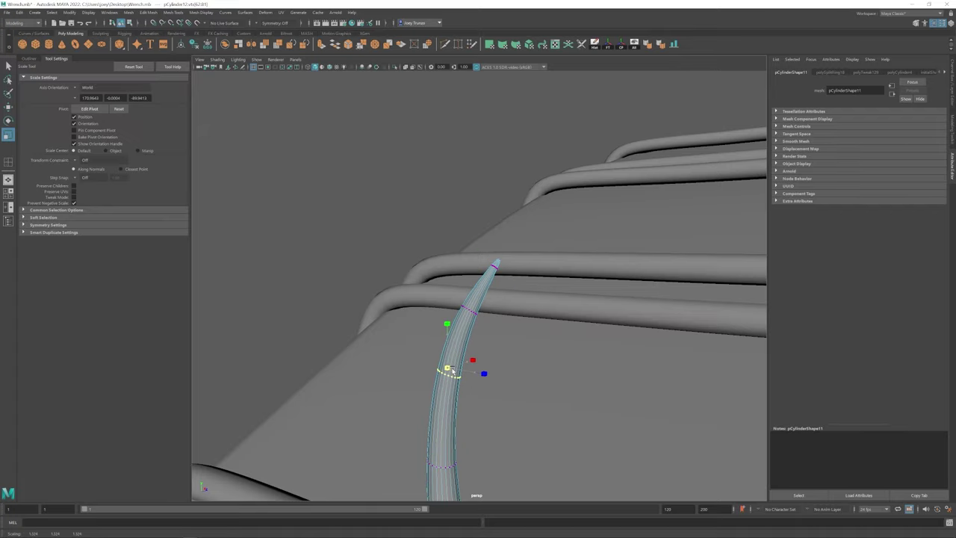
key("w")
left_click_drag(451, 371, 510, 302, "alt")
key("w")
left_click_drag(496, 248, 420, 301, "alt")
Rotate the twisted loops and group the selected loop with Ctrl+G
left_click(463, 256)
key("e")
key("r")
key("e")
left_click(612, 321)
left_click(446, 274)
left_click(461, 308)
key("e")
left_click(441, 269)
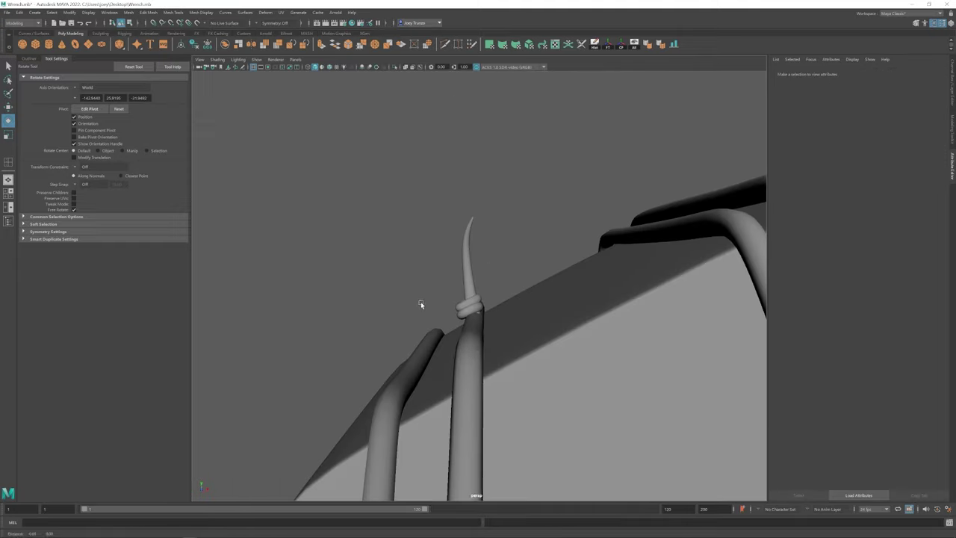
left_click(496, 293)
key("w")
key("ctrl+g")
Bevel the curved spike's edges
left_click(455, 291)
left_click_drag(500, 296, 521, 149, "alt")
left_click(486, 257)
left_click(486, 236)
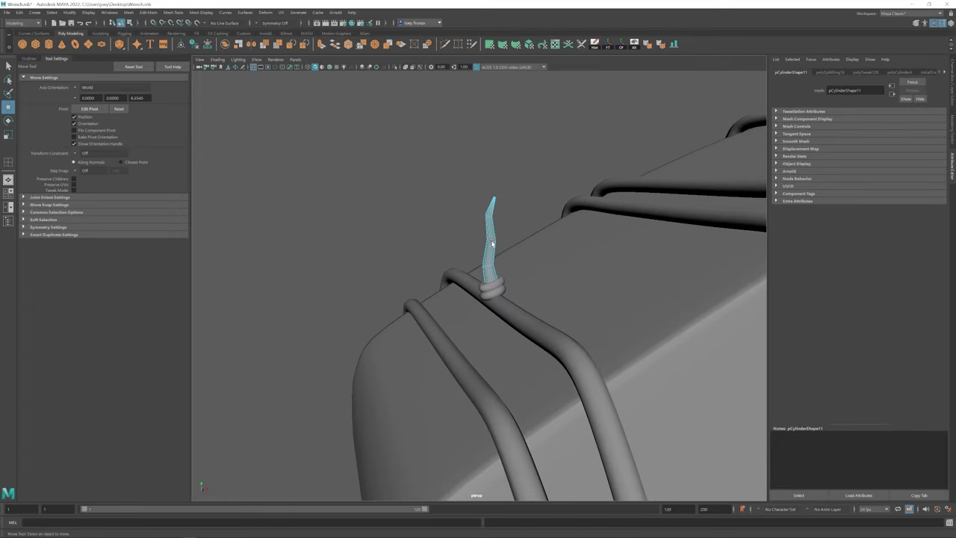
left_click_drag(491, 244, 495, 196, "alt")
scroll(508, 167, "down", 3)
key("ctrl+b")
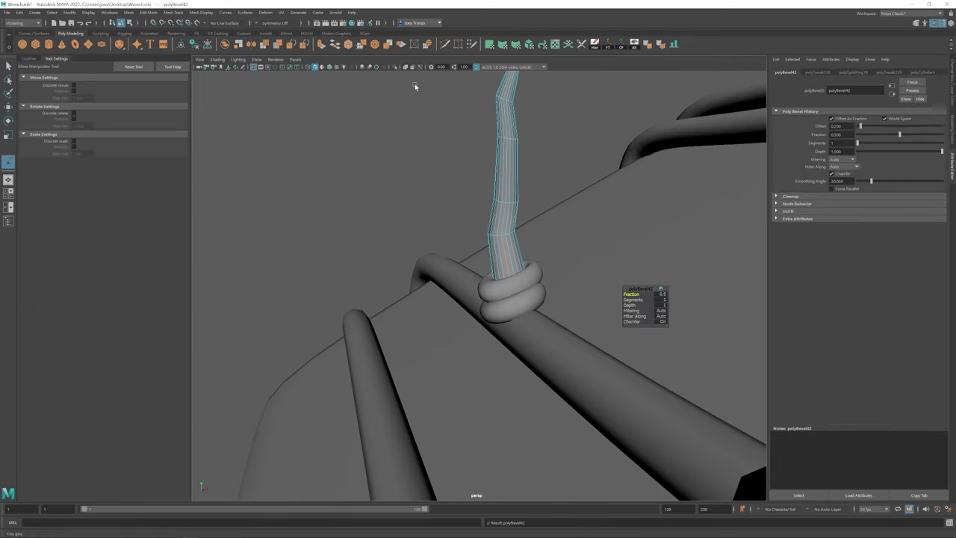
scroll(515, 147, "down", 5)
left_click(512, 320)
left_click_drag(512, 320, 489, 224, "alt")
Move the spike's three middle vertex rings, then select the spike together with the twisted loop
left_click(486, 274)
key("f")
key("r")
left_click_drag(452, 178, 499, 216)
key("w")
left_click_drag(482, 160, 482, 308, "alt")
left_click(487, 262)
left_click(502, 266)
scroll(437, 277, "up", 5)
key("q")
left_click(482, 307)
Group the spike with its twisted loop and frame a wire wrapped around the jaw
key("ctrl+g")
key("r")
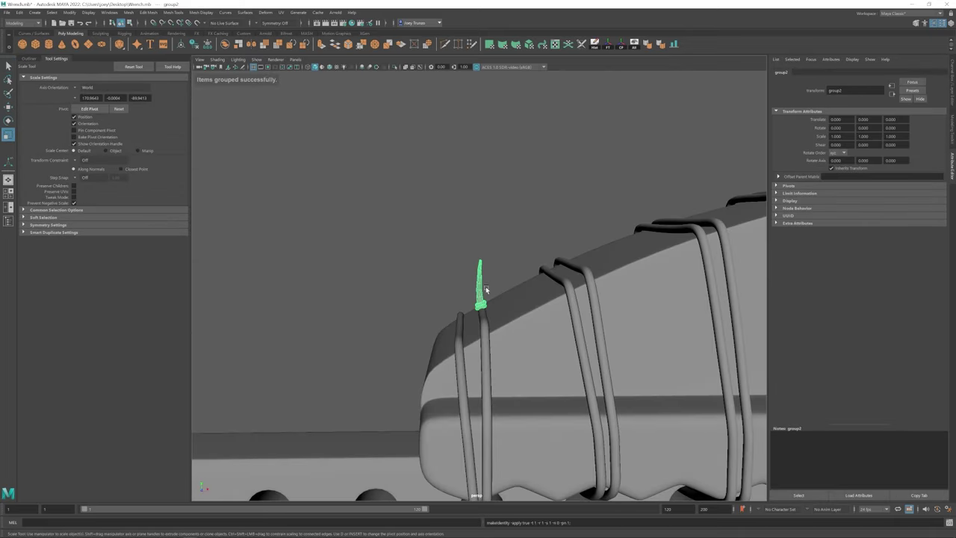
left_click(420, 330)
left_click_drag(482, 255, 478, 284, "alt")
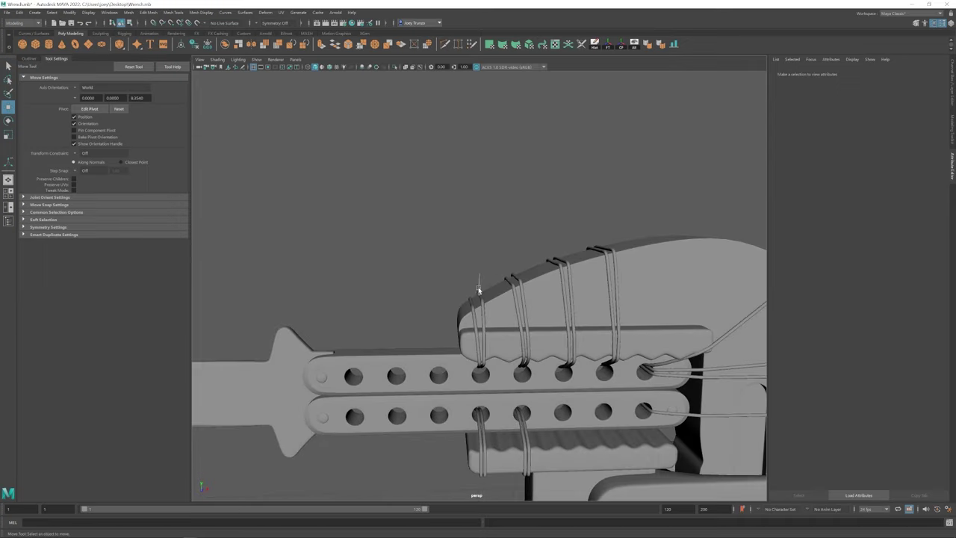
left_click(478, 283)
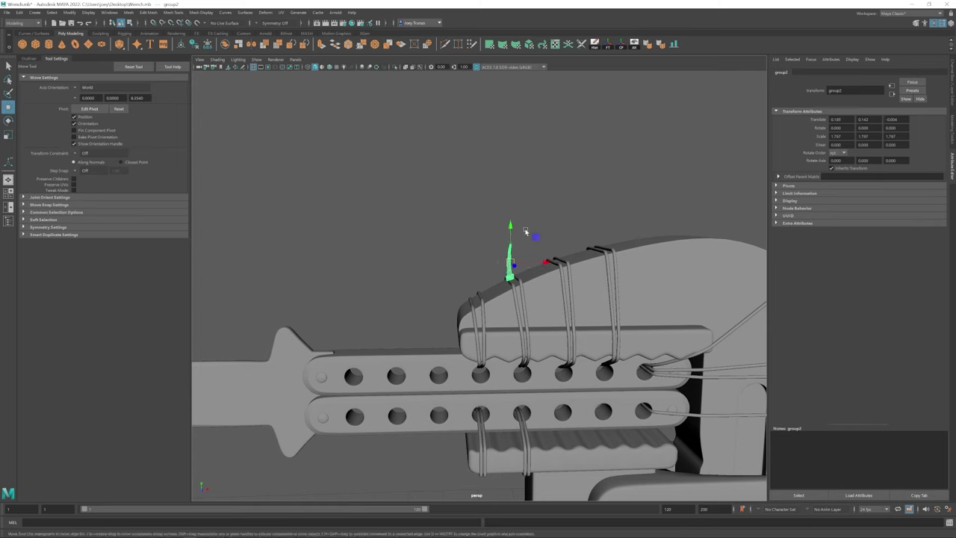
left_click(514, 306)
key("f")
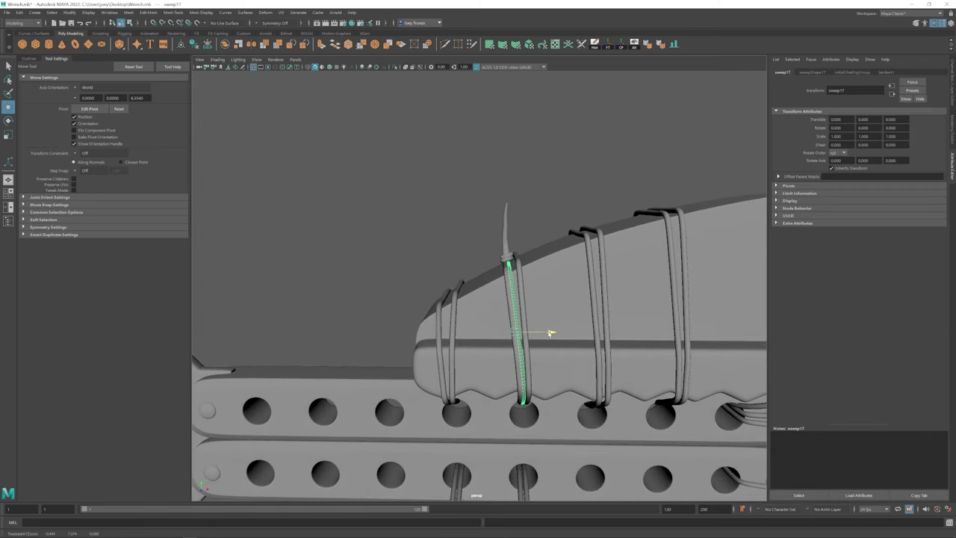
key("e")
key("w")
left_click(436, 311)
Select the spike on the wire and pick the components at its base
scroll(436, 311, "down", 5)
scroll(439, 307, "up", 3)
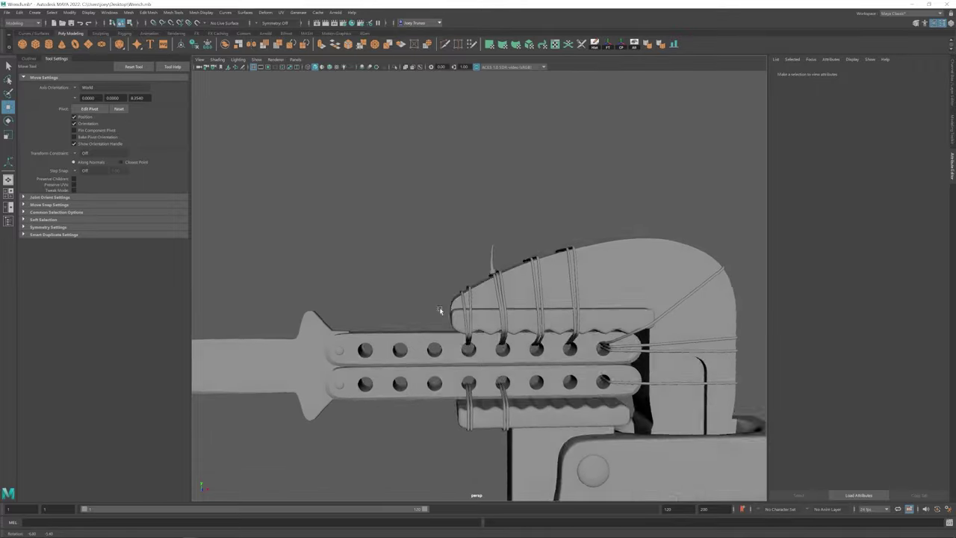
scroll(439, 307, "down", 5)
scroll(439, 307, "up", 8)
left_click_drag(439, 307, 506, 239, "alt")
left_click(469, 225)
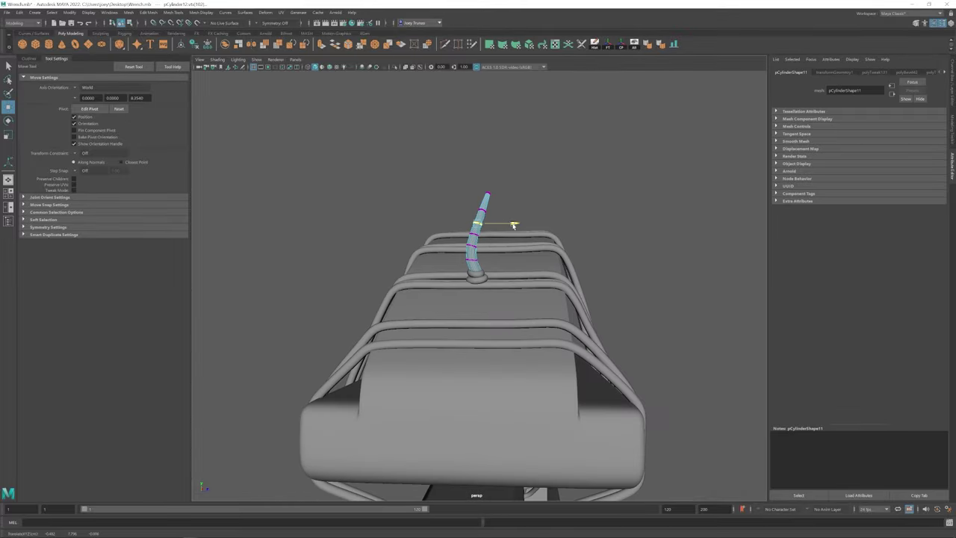
key("e")
key("w")
left_click(645, 239)
left_click_drag(645, 239, 472, 329, "alt")
left_click(468, 236)
left_click(498, 274)
key("w")
scroll(472, 329, "up", 3)
scroll(500, 264, "down", 5)
scroll(529, 346, "up", 4)
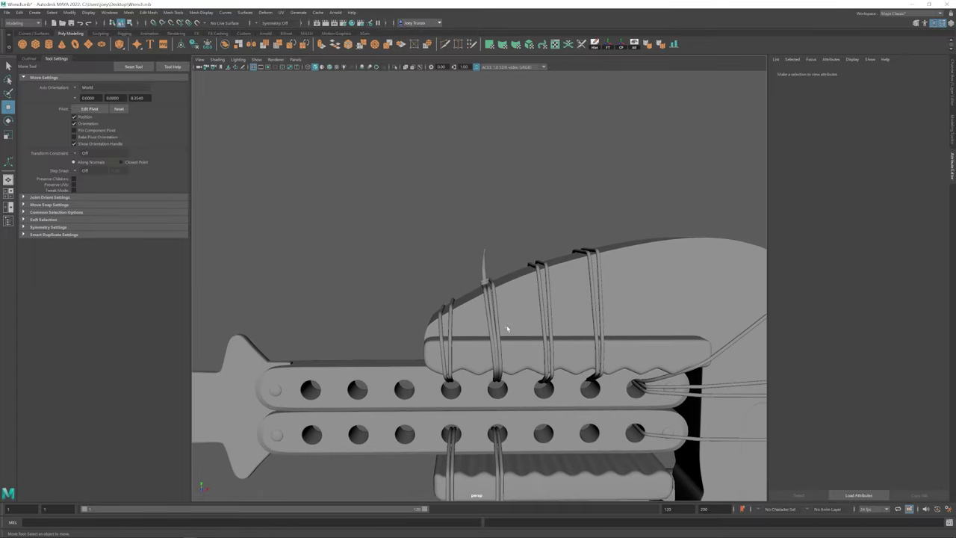
Apply a component transform to the twisted loops at the spike's base
left_click(487, 283)
left_click(141, 12)
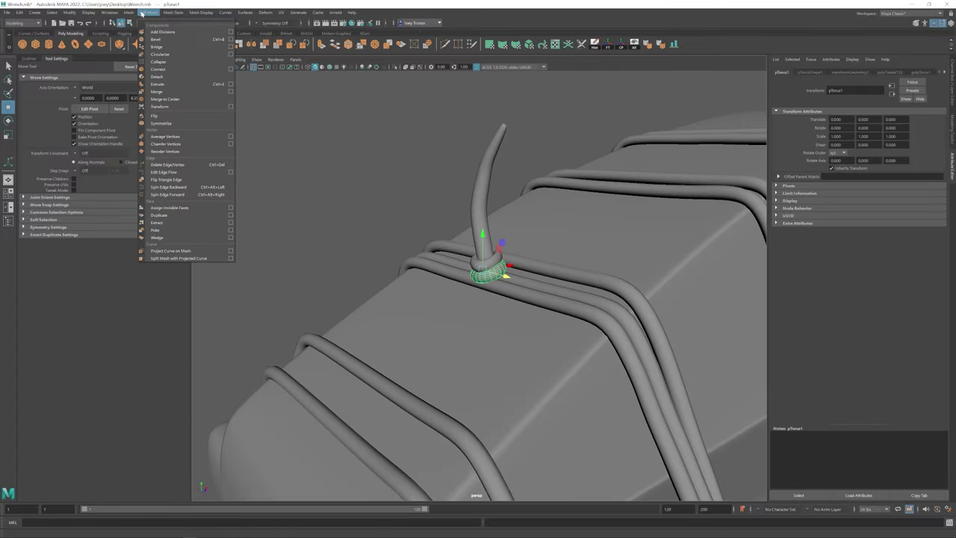
left_click(177, 108)
left_click_drag(449, 277, 495, 284, "alt")
left_click(551, 222)
key("w")
key("F8")
scroll(495, 284, "up", 3)
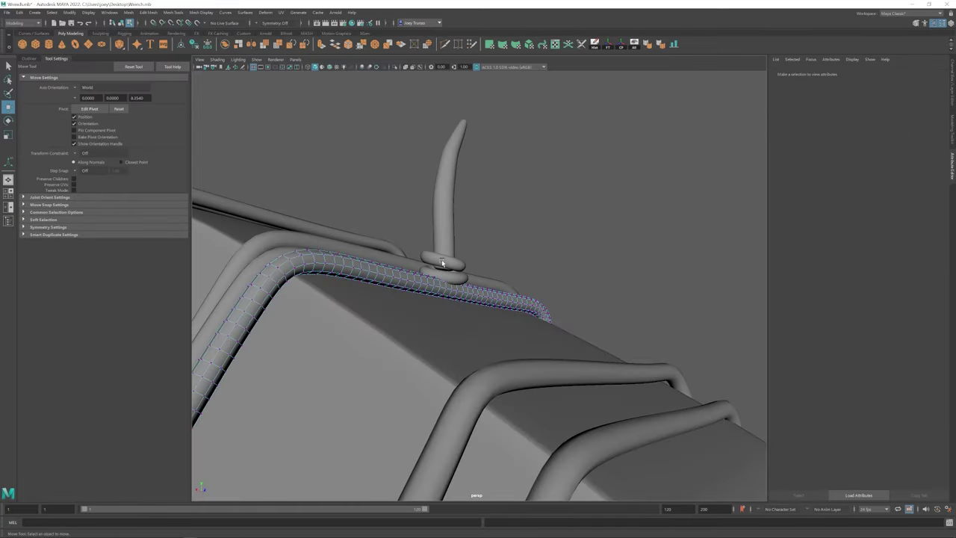
left_click(439, 262)
left_click_drag(542, 225, 468, 243, "alt")
Duplicate the spike group and move the copy onto the next wire across the jaw
key("Up")
key("e")
left_click(461, 213)
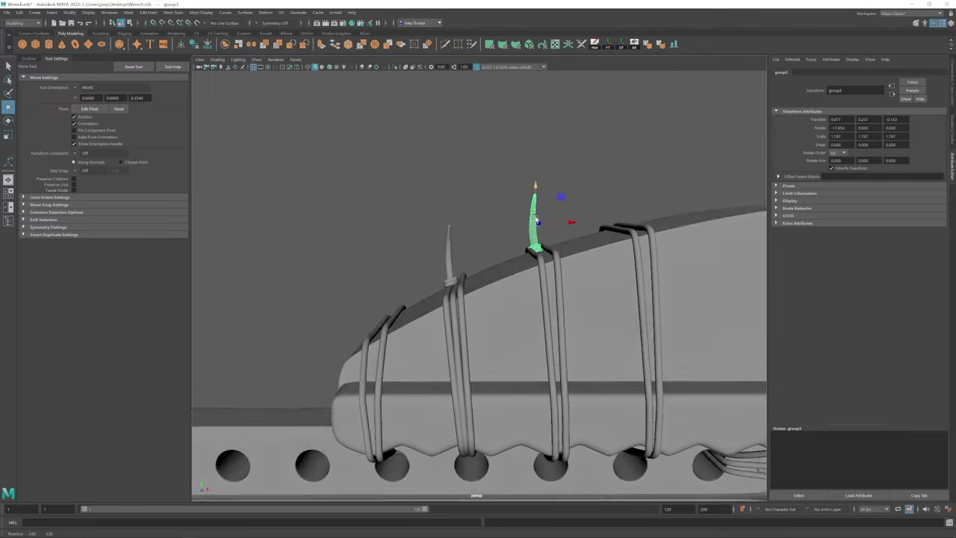
left_click_drag(537, 221, 559, 232, "alt")
left_click(477, 260)
left_click(527, 257)
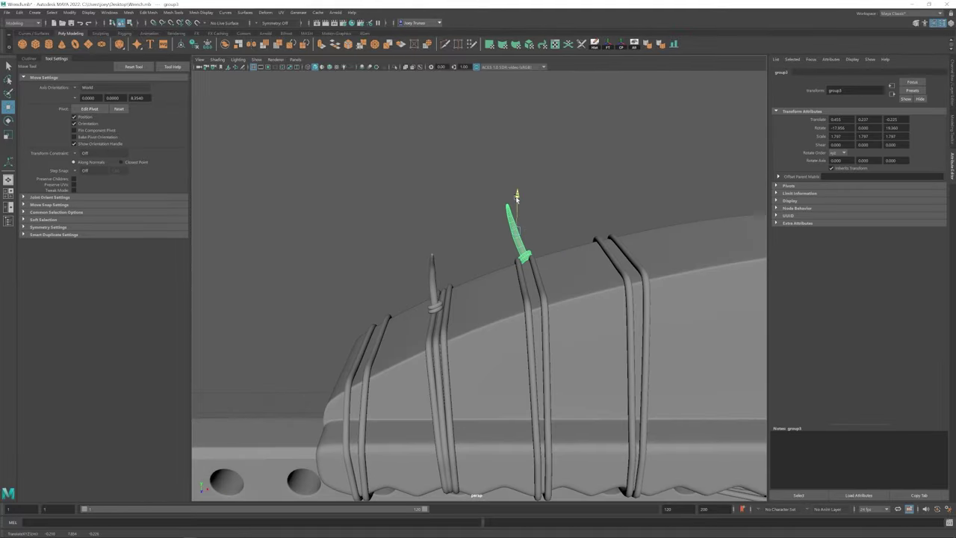
left_click_drag(516, 194, 495, 321, "alt")
key("e")
key("w")
Select the copied spike's mesh, adjust its bend and check it from the side
left_click(415, 239)
left_click(443, 238)
left_click_drag(443, 239, 449, 250, "alt")
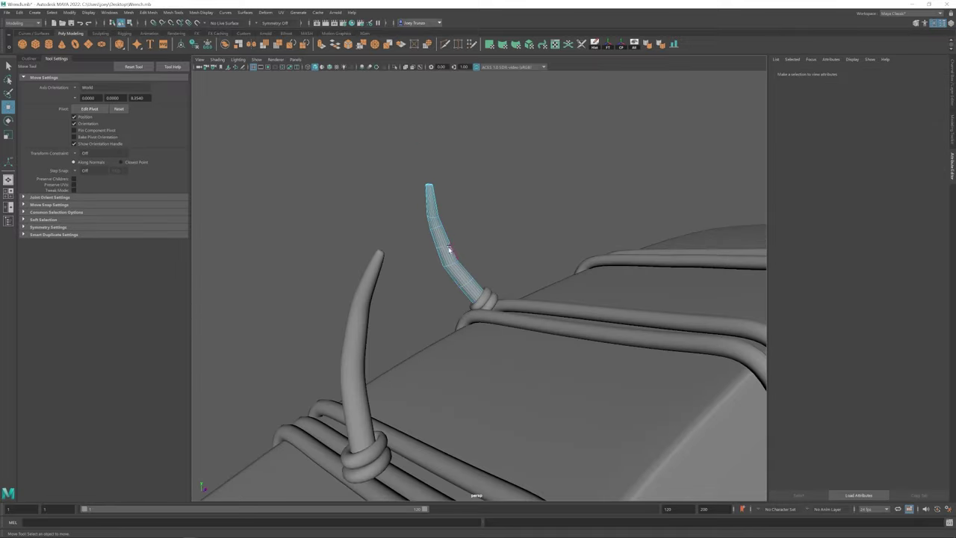
left_click(447, 248)
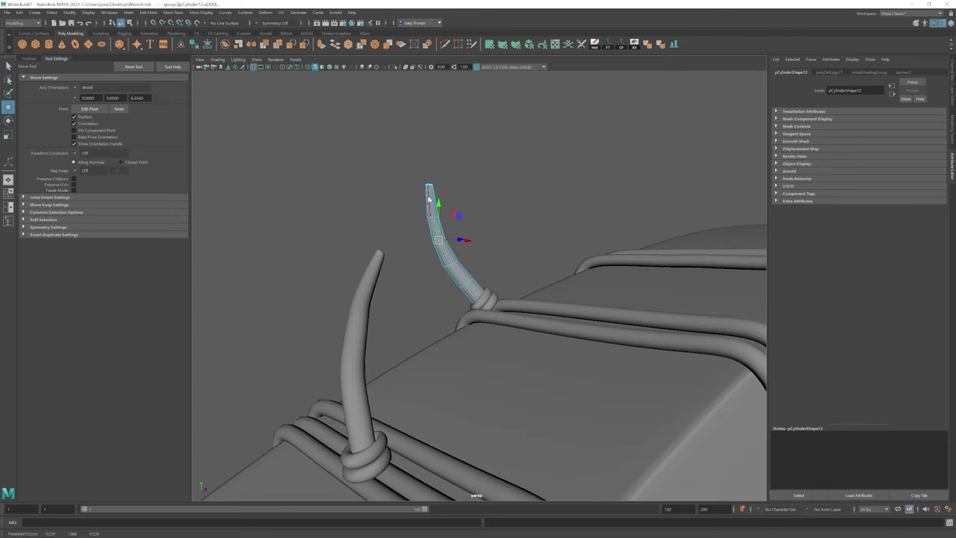
key("e")
key("w")
left_click_drag(429, 197, 480, 190, "alt")
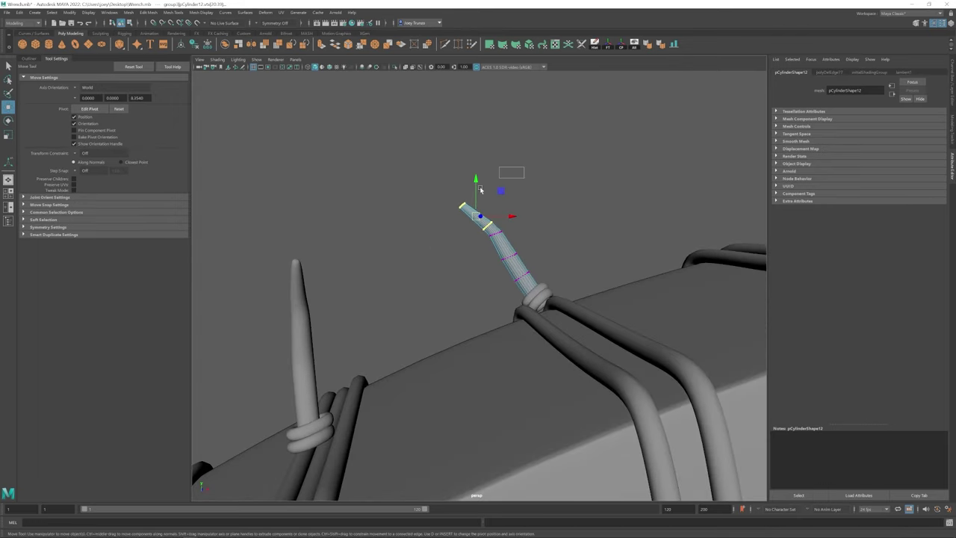
left_click_drag(487, 226, 513, 302, "alt")
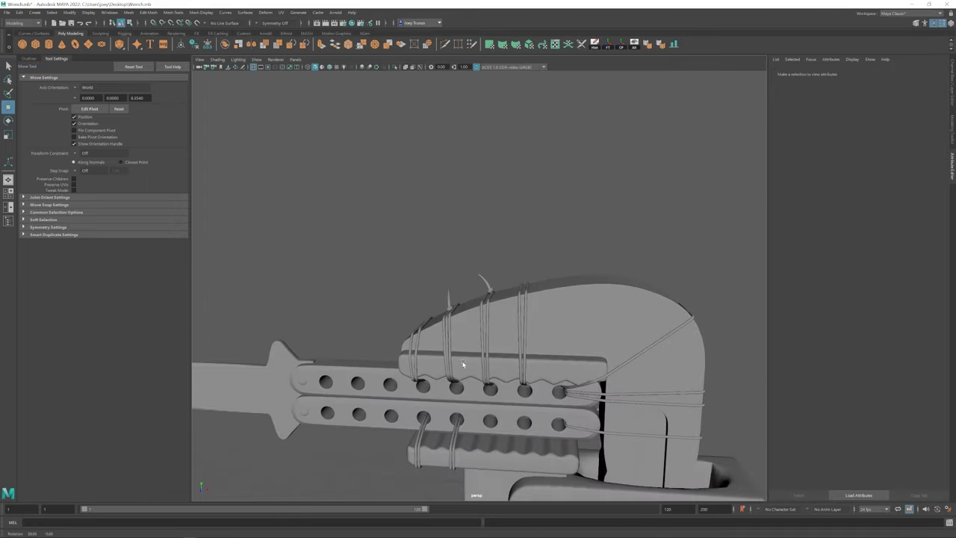
scroll(463, 329, "down", 5)
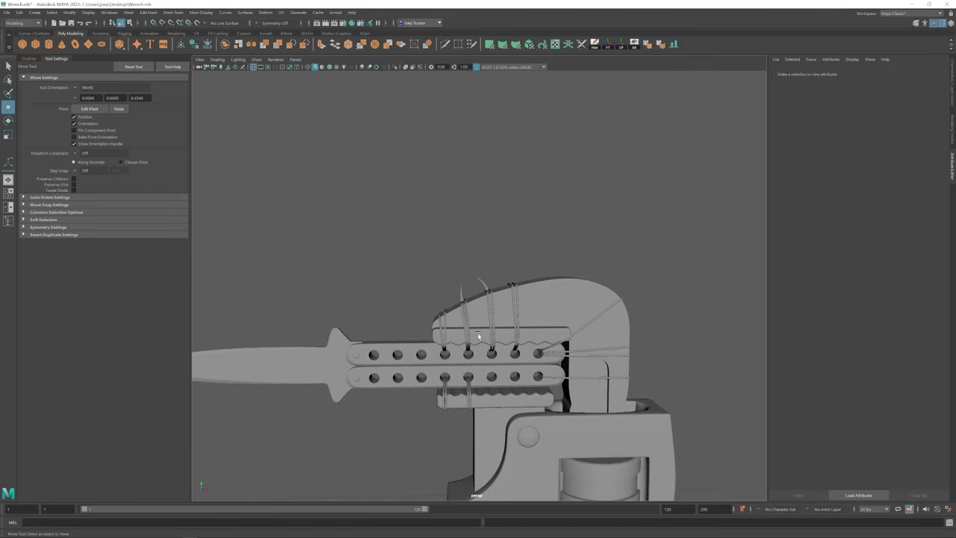
scroll(477, 332, "up", 5)
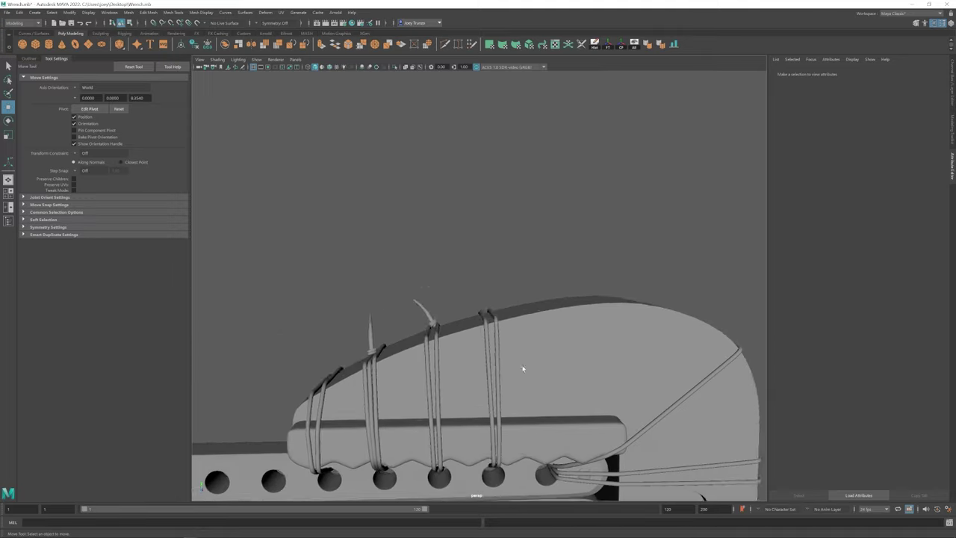
Reposition the new spike group on its wire and tweak its vertices
left_click(442, 303)
left_click_drag(492, 284, 338, 296, "alt")
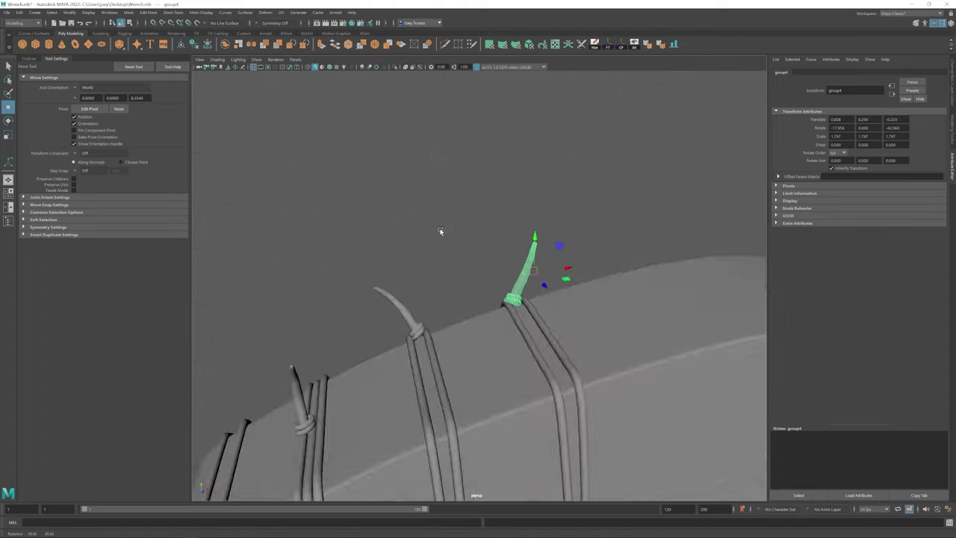
key("e")
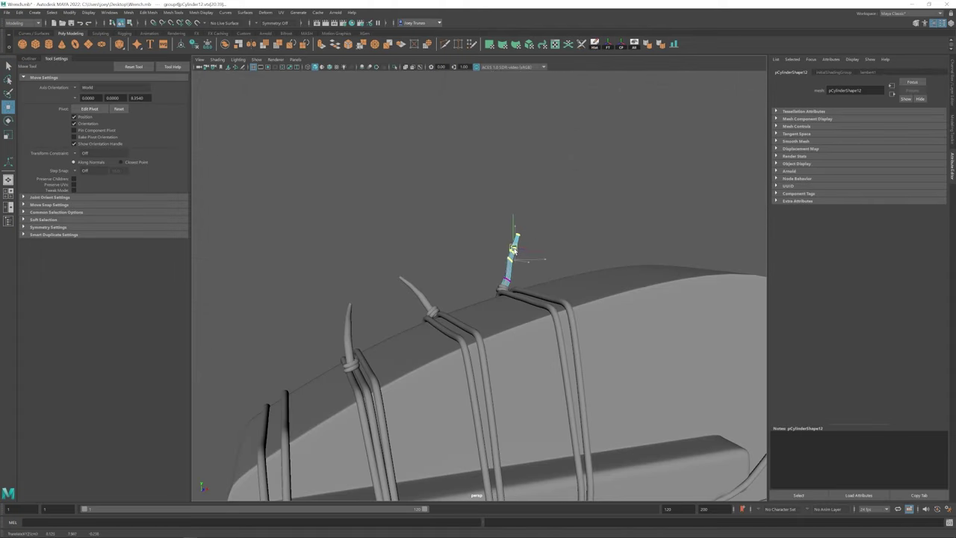
left_click_drag(538, 351, 505, 236, "alt")
key("e")
key("r")
key("w")
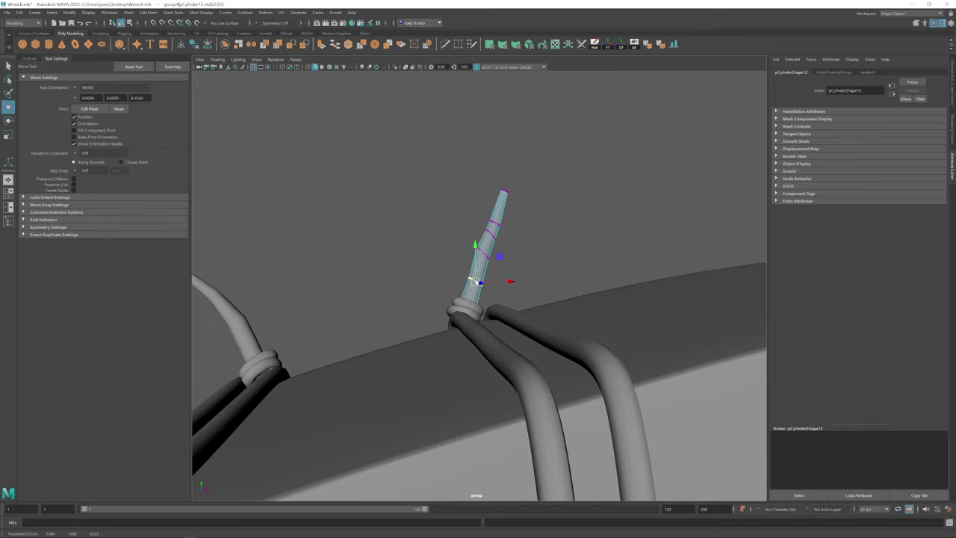
mouse_move(472, 280)
left_mouse_down("alt")
mouse_move(529, 184)
mouse_move(481, 267)
left_mouse_up("alt")
key("w")
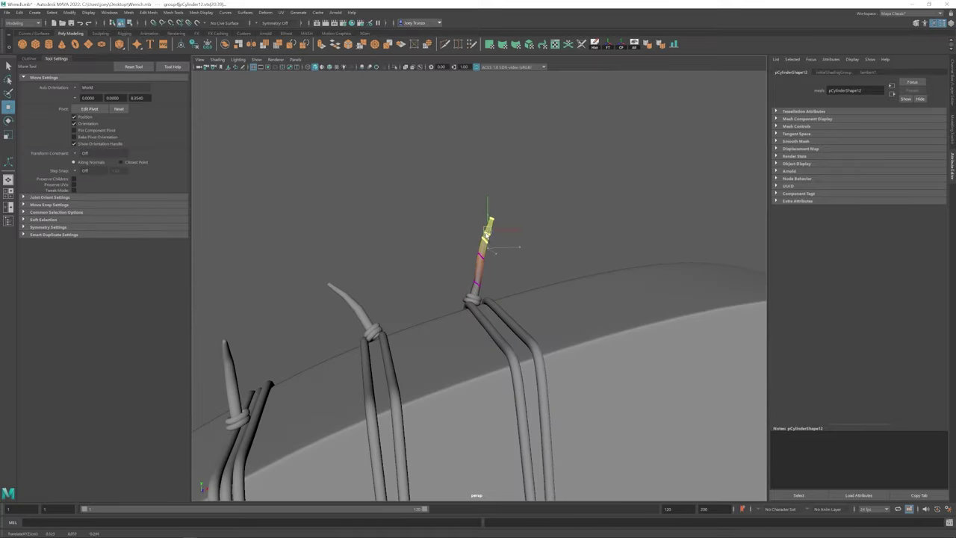
Frame the whole wrench and review the wire spikes on the jaw from the side
left_click(463, 323)
key("a")
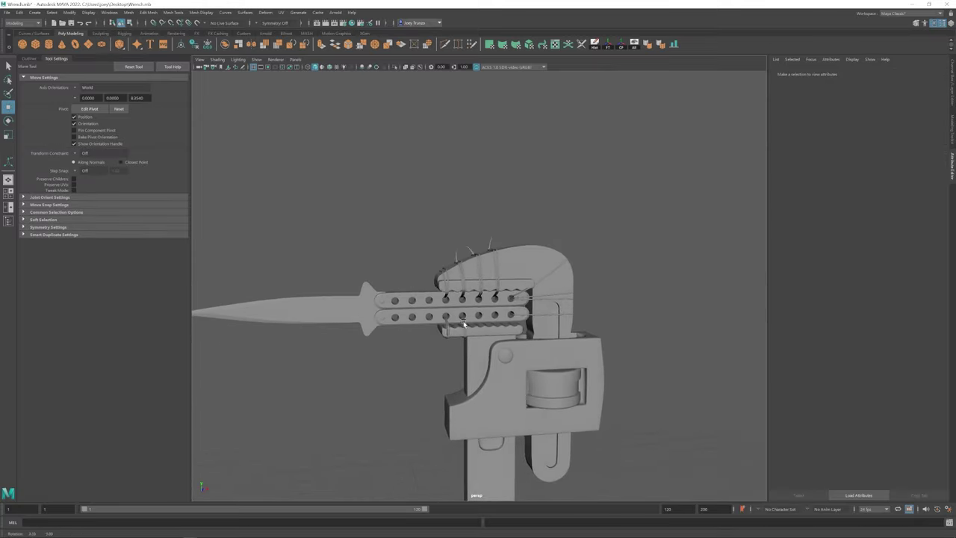
scroll(463, 322, "up", 5)
left_click_drag(483, 349, 459, 247, "alt")
left_click(463, 302)
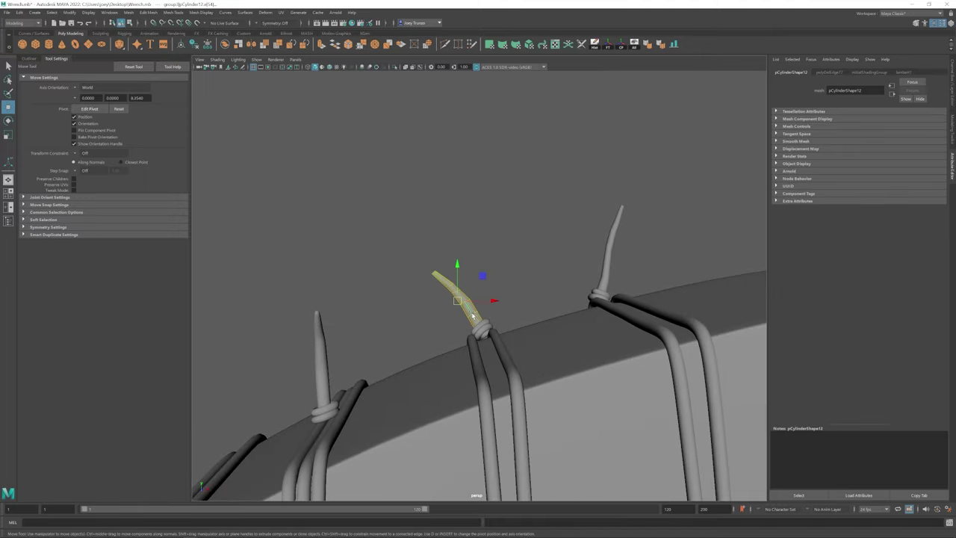
left_click(346, 395)
mouse_move(469, 308)
left_mouse_down("alt")
mouse_move(345, 395)
mouse_move(452, 337)
mouse_move(521, 278)
mouse_move(531, 256)
mouse_move(459, 298)
left_mouse_up("alt")
left_click(521, 277)
key("e")
key("w")
left_click(531, 258)
scroll(459, 298, "down", 5)
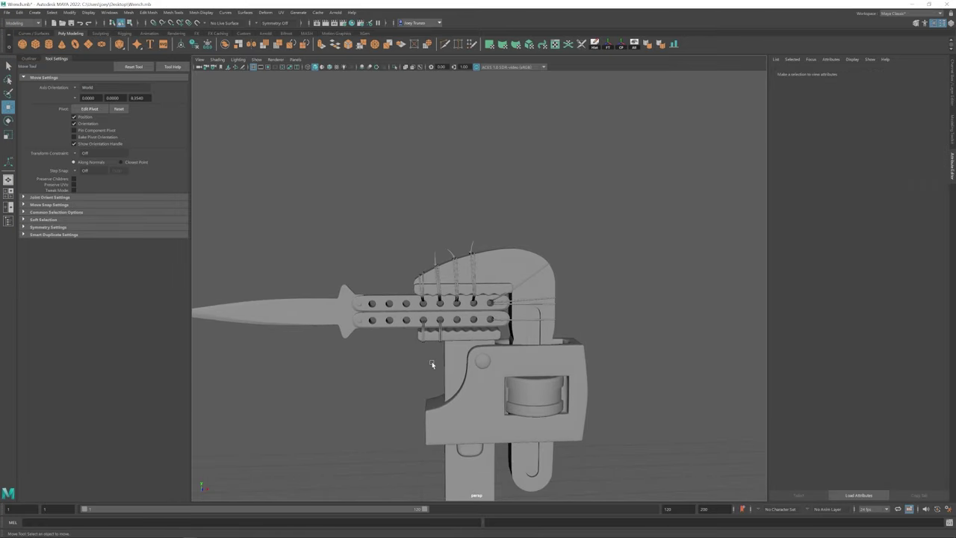
left_click_drag(432, 364, 418, 321, "alt")
scroll(413, 331, "up", 5)
Select the lower torus knot pTorus1 on the jaw spike and orient it around the wire
left_click(458, 269)
left_click_drag(491, 324, 685, 469, "alt")
key("e")
key("w")
key("e")
key("f")
key("w")
left_click(420, 324)
left_click(149, 12)
left_click(171, 60)
key("w")
left_click(473, 359)
key("r")
Rotate the upper torus knot and widen its Scale X so it wraps the wire
key("w")
left_click(472, 334)
left_click(493, 325)
scroll(488, 292, "up", 3)
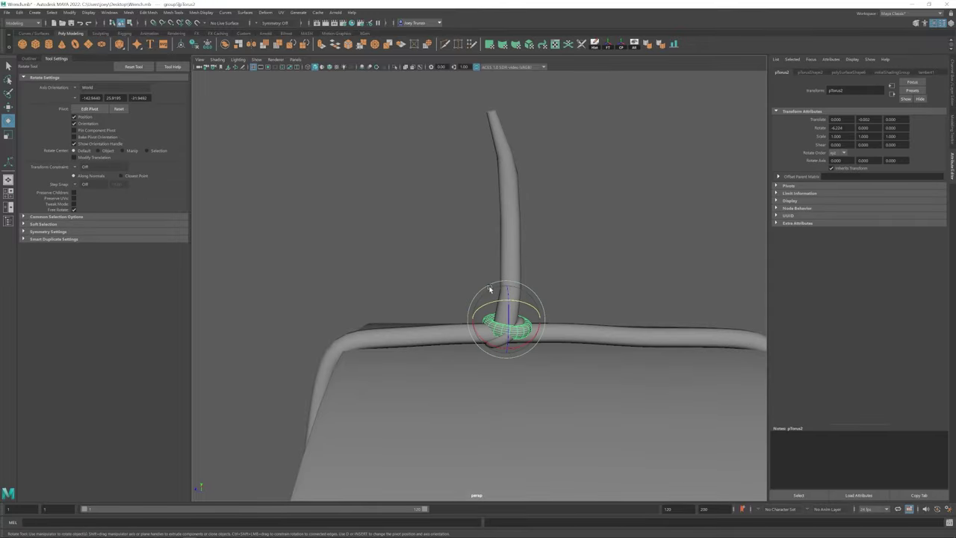
key("e")
left_click_drag(489, 292, 515, 298, "alt")
key("r")
left_click_drag(463, 314, 493, 348, "alt")
key("w")
key("r")
left_click_drag(493, 348, 505, 280, "alt")
Select the other knot and the wire strand, then rotate the upper torus into place
left_click(469, 312)
key("w")
left_click(482, 293)
left_click(514, 291)
key("e")
key("r")
left_click(572, 341)
scroll(427, 355, "up", 5)
left_click(505, 280)
key("e")
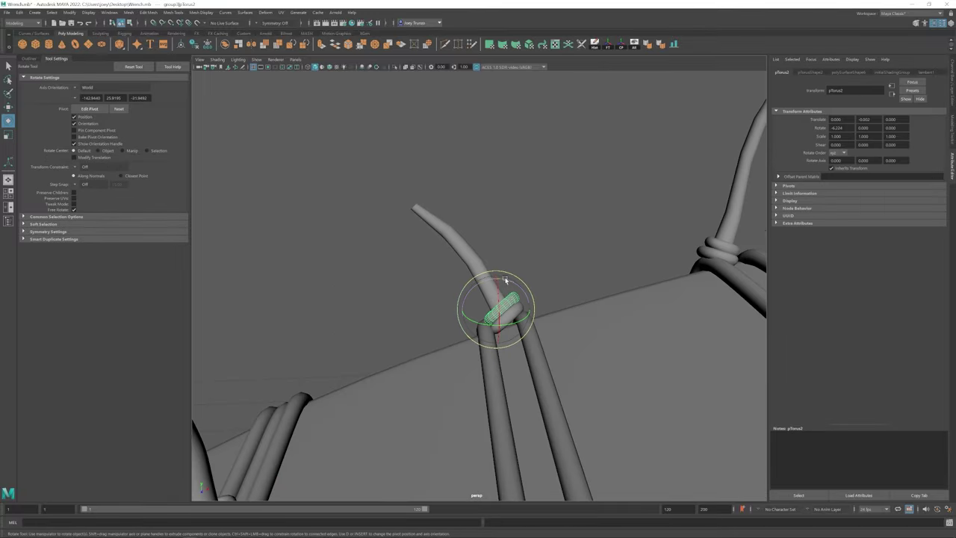
left_click_drag(507, 317, 476, 283, "alt")
Rotate the lower torus knot, edit the strand's vertices and review the wire-wrapped jaw
left_click(404, 279)
key("e")
left_click(397, 284)
key("F9")
left_click(486, 287)
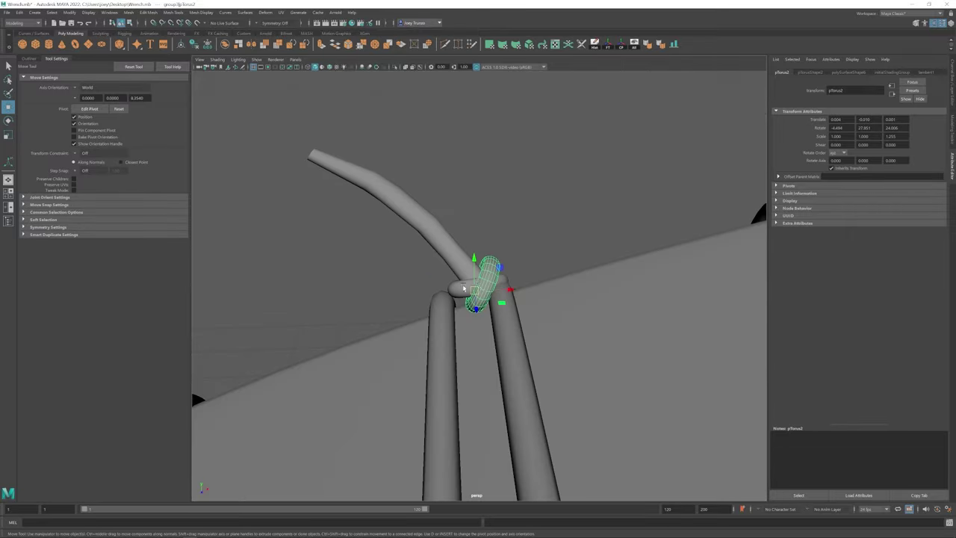
left_click(471, 285)
left_click(506, 317)
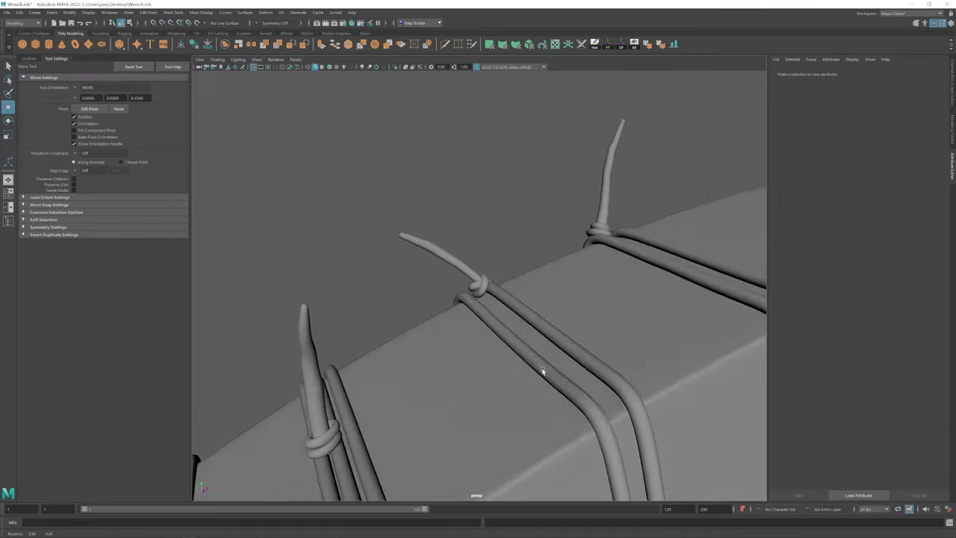
left_click_drag(542, 366, 489, 293, "alt")
left_click(489, 293)
key("r")
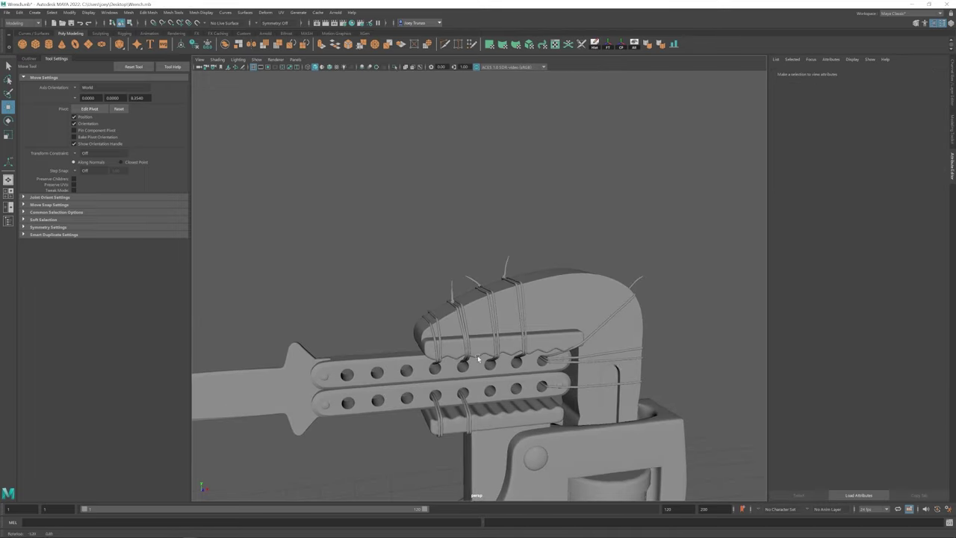
Select the wire spike below the lower jaw and the objects near the screw
left_click_drag(477, 357, 454, 330, "alt")
scroll(468, 317, "up", 3)
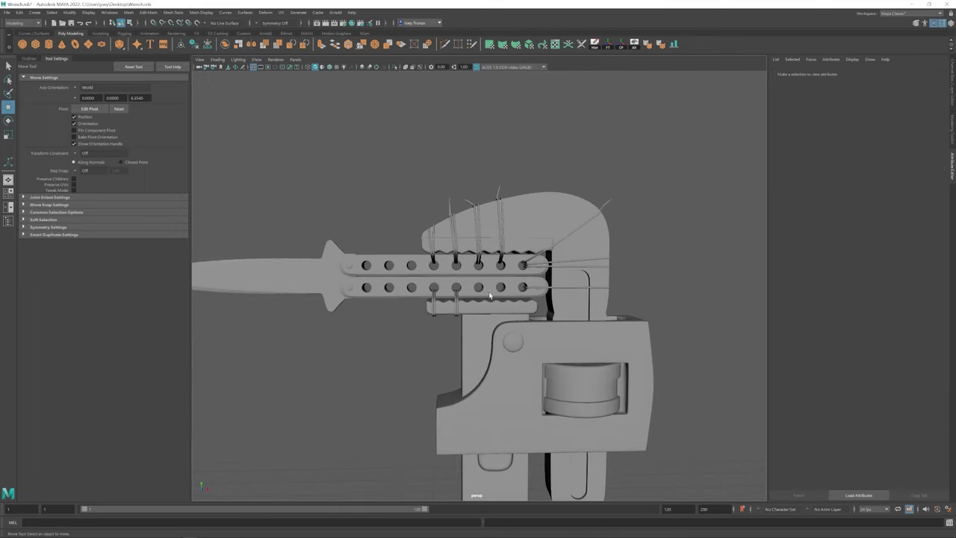
left_click(452, 205)
scroll(440, 247, "up", 2)
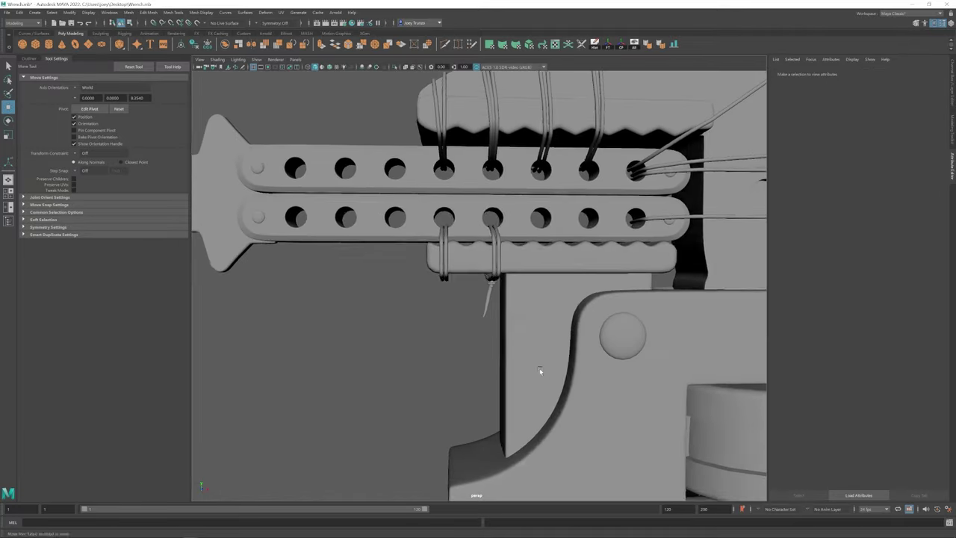
key("ctrl+z")
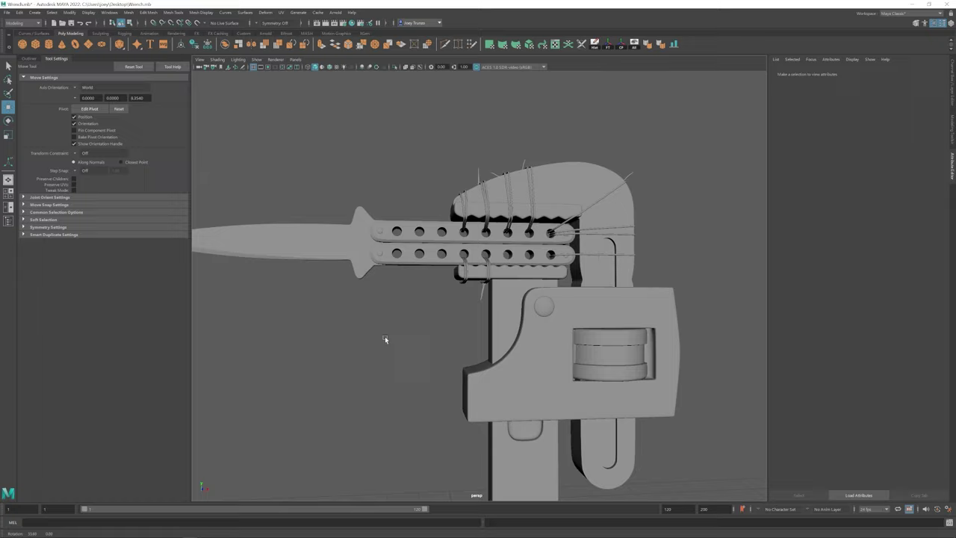
left_click_drag(385, 336, 423, 333, "alt")
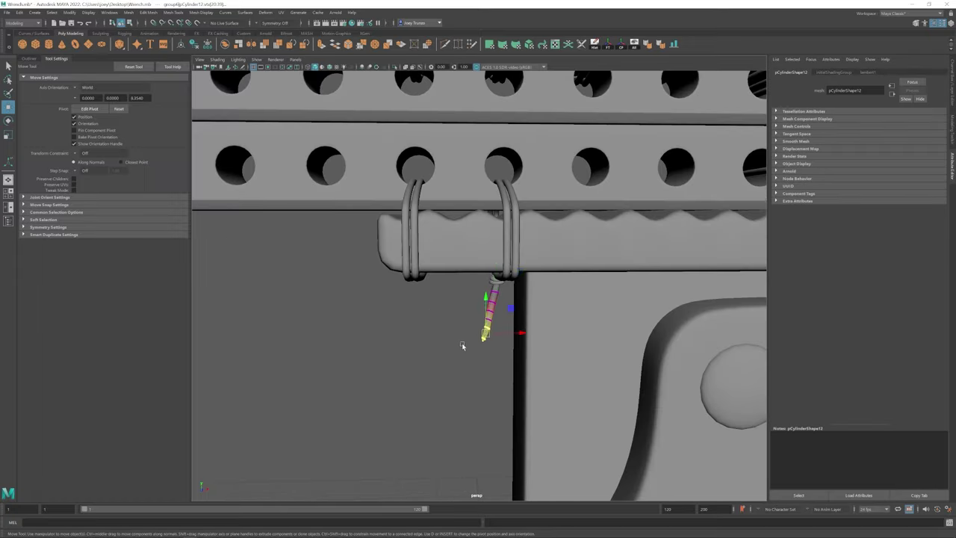
left_click_drag(462, 345, 461, 356, "alt")
left_click_drag(461, 356, 500, 310)
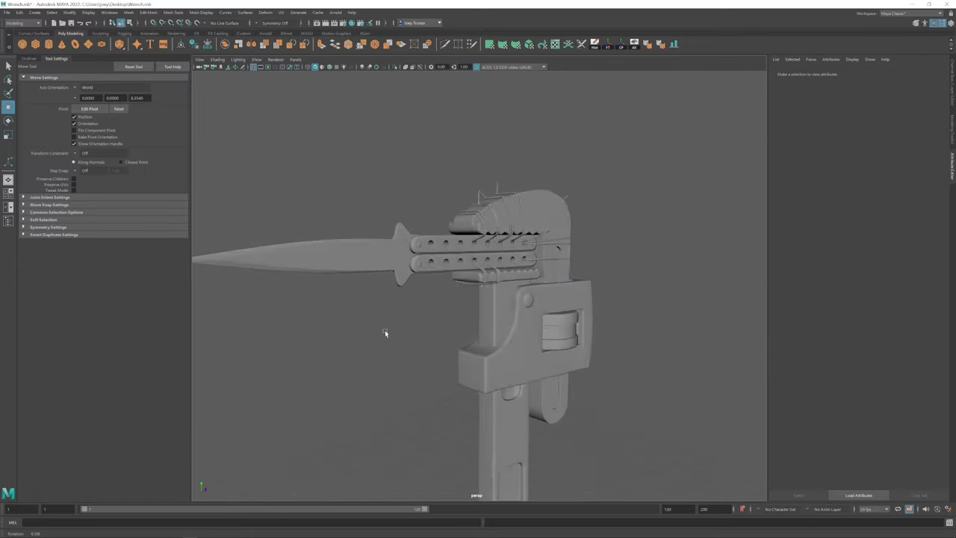
left_click_drag(384, 331, 396, 379, "alt")
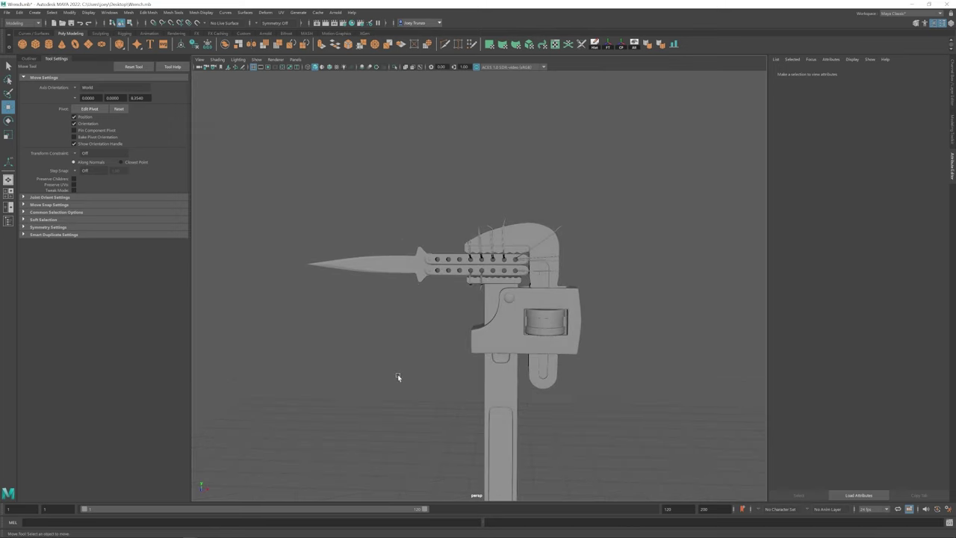
middle_click_drag(397, 379, 408, 354, "alt")
scroll(425, 341, "up", 3)
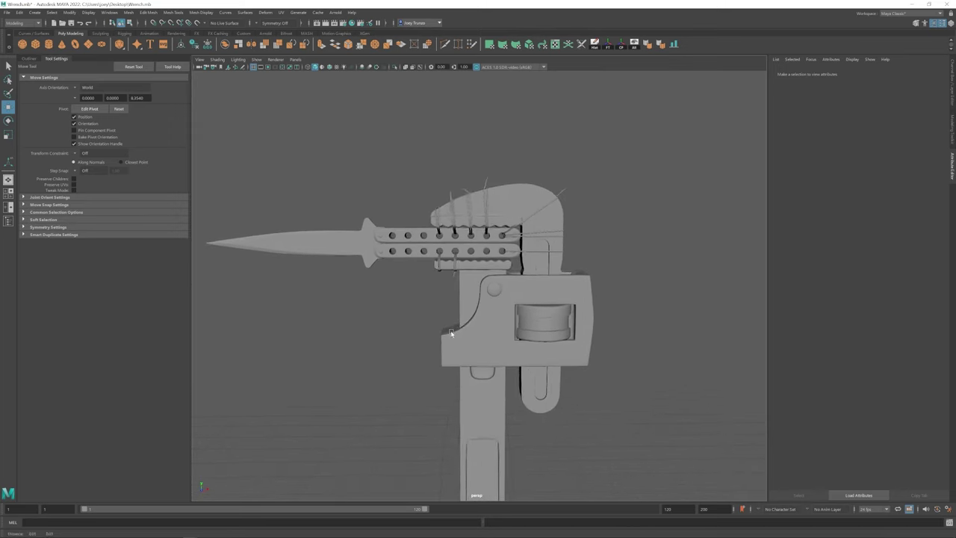
Select only the group2 wire spike group in the Outliner
left_click(425, 341)
left_click(28, 58)
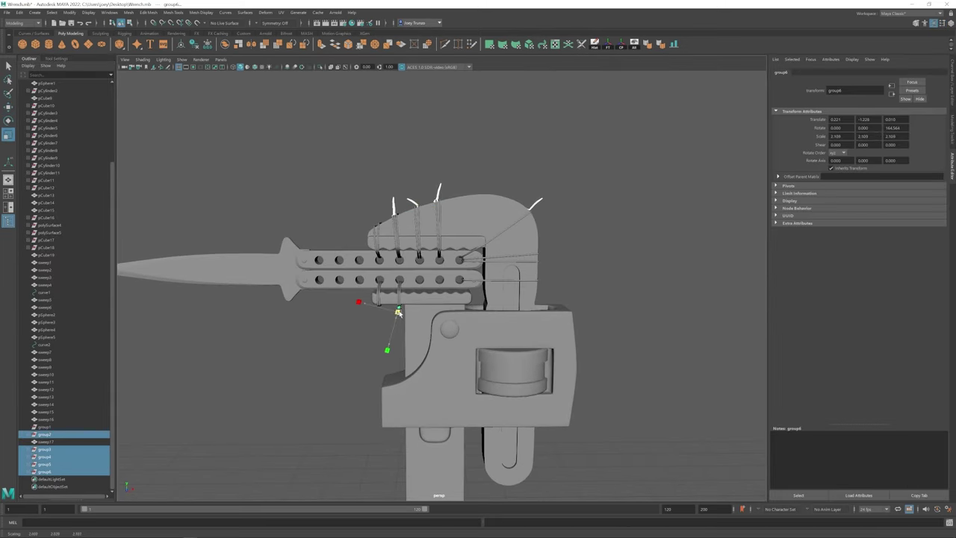
left_click(45, 434)
scroll(440, 202, "up", 3)
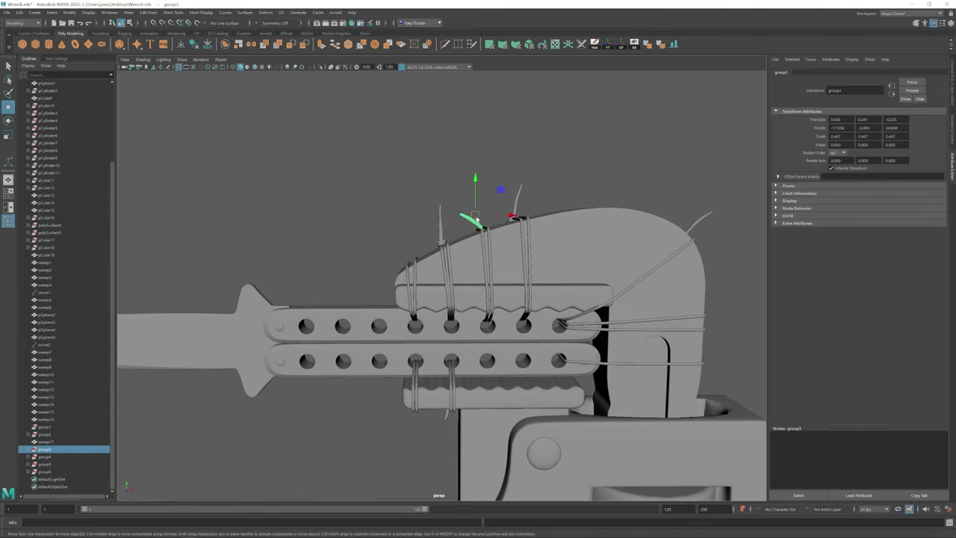
left_click_drag(498, 185, 507, 224, "alt")
left_click(508, 224)
left_click_drag(513, 262, 436, 179, "alt")
Select the group4 and group5 spikes and the sweep13 wire tube for rotating
left_click(544, 251)
key("e")
left_click(543, 278)
left_click_drag(493, 198, 523, 273, "alt")
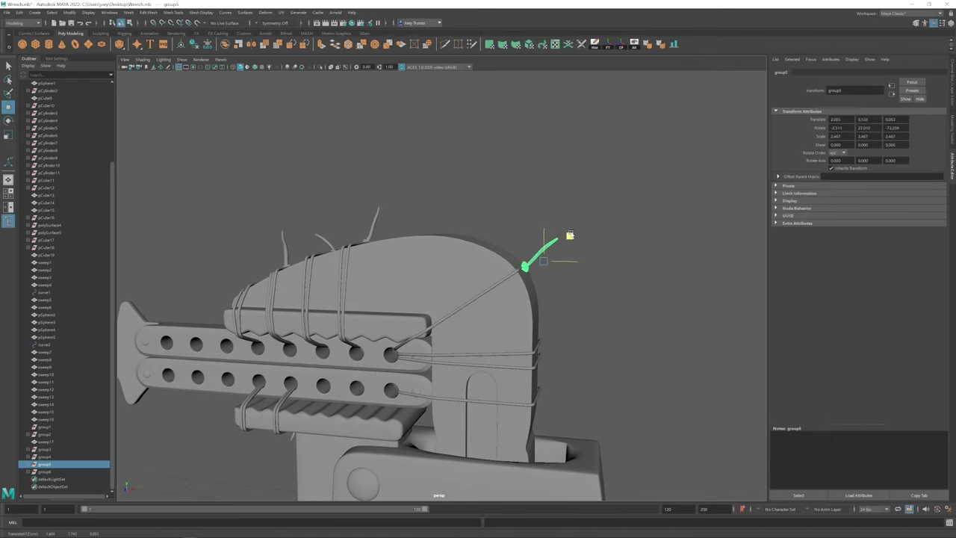
scroll(658, 331, "up", 3)
left_click(633, 259)
left_click(627, 257)
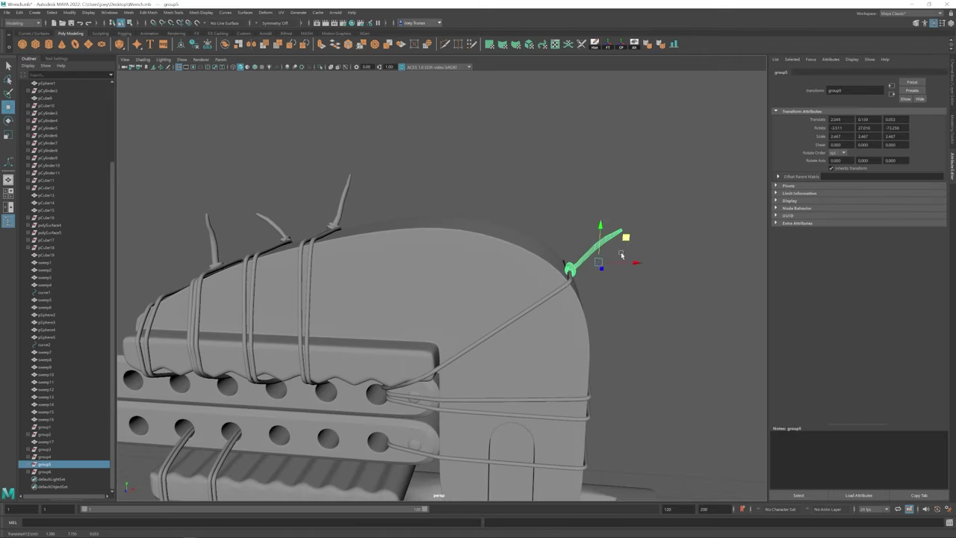
left_click(577, 276)
scroll(603, 211, "up", 5)
left_click(687, 363)
Frame the group6 spike, then reframe the whole wrench from an angled view
key("f")
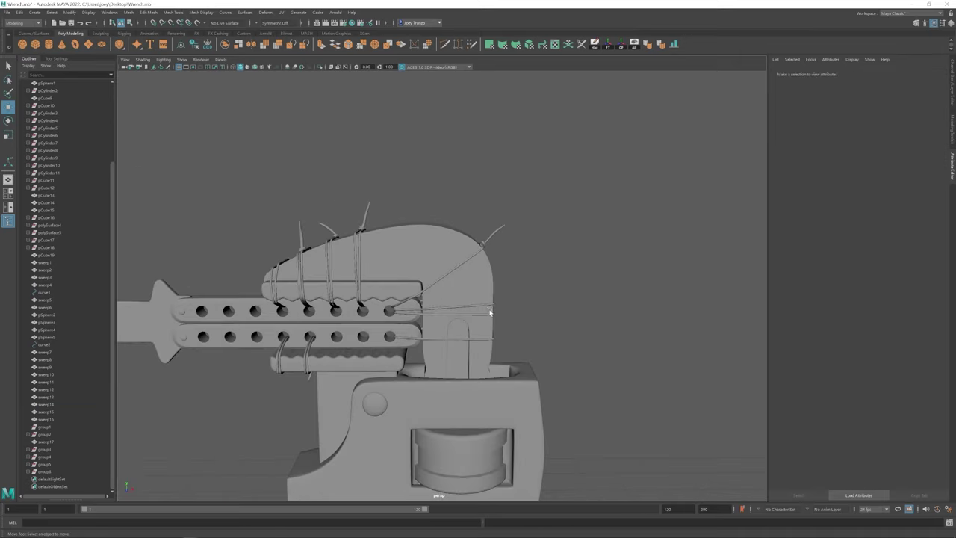
left_click(462, 187)
key("f")
scroll(554, 367, "down", 8)
left_click(409, 316)
key("f")
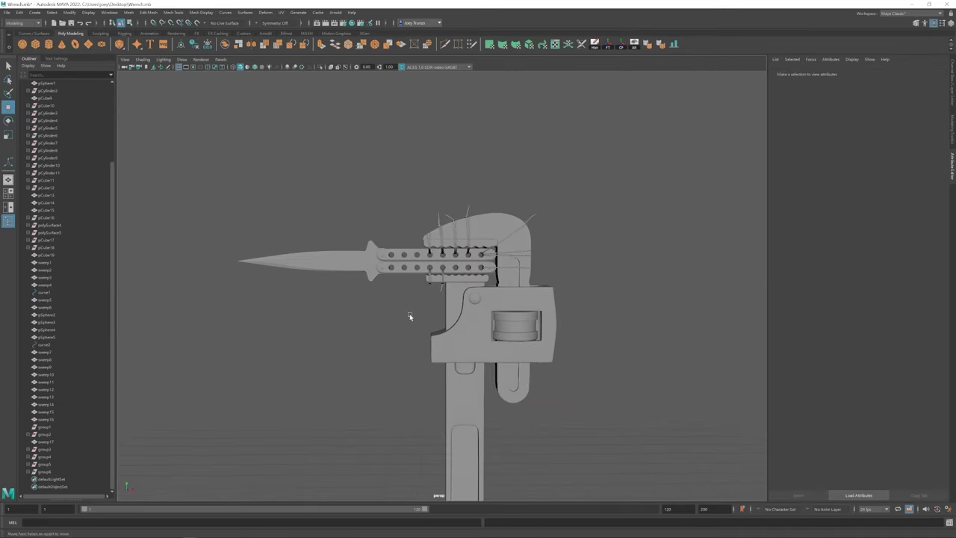
left_click_drag(410, 316, 416, 336, "alt")
scroll(417, 337, "up", 5)
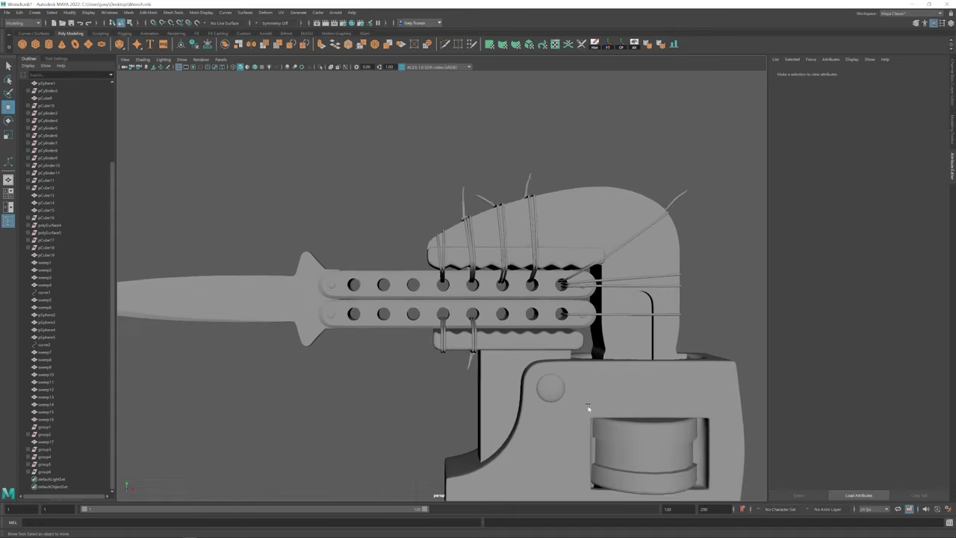
scroll(453, 348, "down", 5)
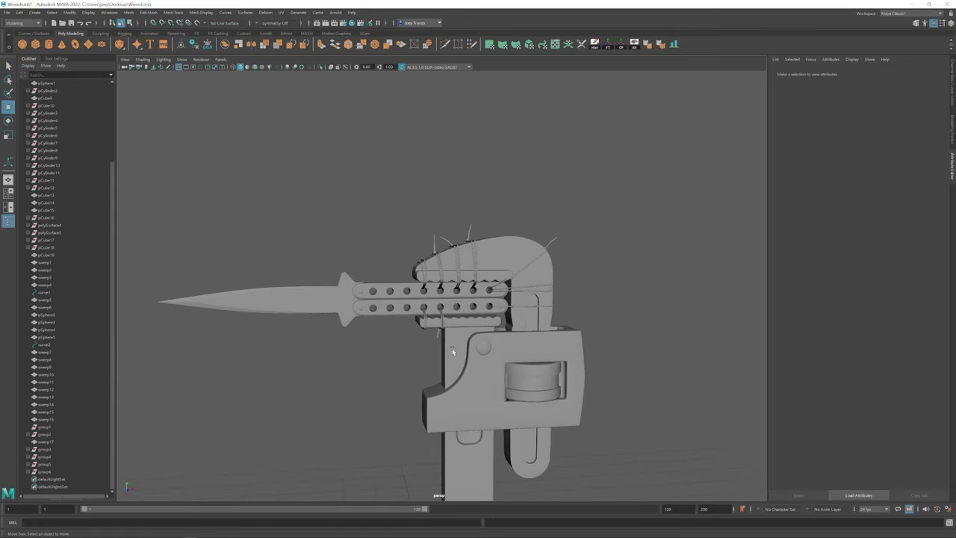
left_click_drag(452, 348, 433, 254, "alt")
Enlarge the new cube, stretch it along the lower handle, and select its top face
right_click_drag(433, 254, 437, 373, "shift")
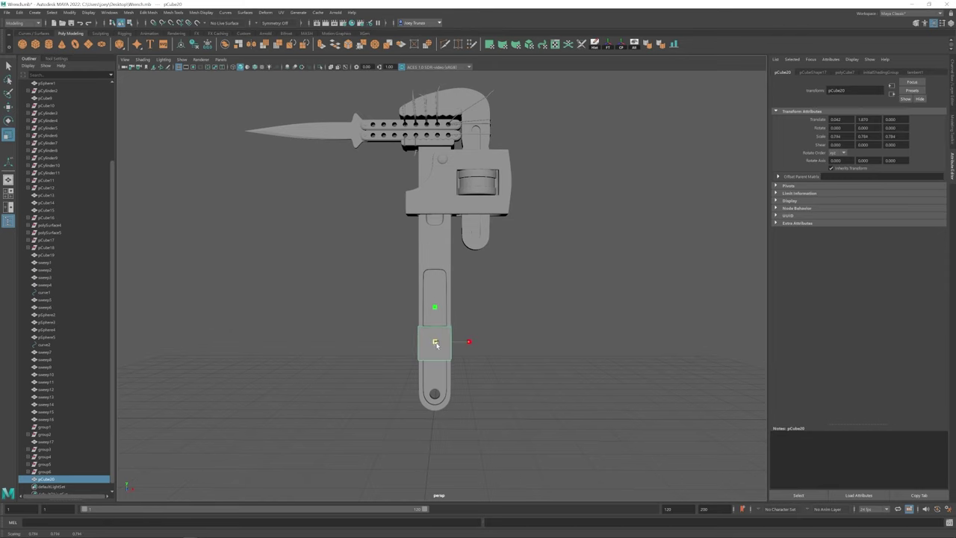
left_click_drag(436, 344, 441, 344)
mouse_move(441, 344)
left_mouse_down("alt")
mouse_move(419, 343)
mouse_move(456, 341)
left_mouse_up("alt")
mouse_move(434, 315)
left_mouse_down()
mouse_move(434, 295)
mouse_move(448, 284)
mouse_move(429, 270)
mouse_move(426, 320)
left_mouse_up()
key("F11")
key("w")
left_click(429, 273)
Insert an edge loop across the grip sleeve with Insert Edge Loop
right_click(427, 320)
left_click(173, 12)
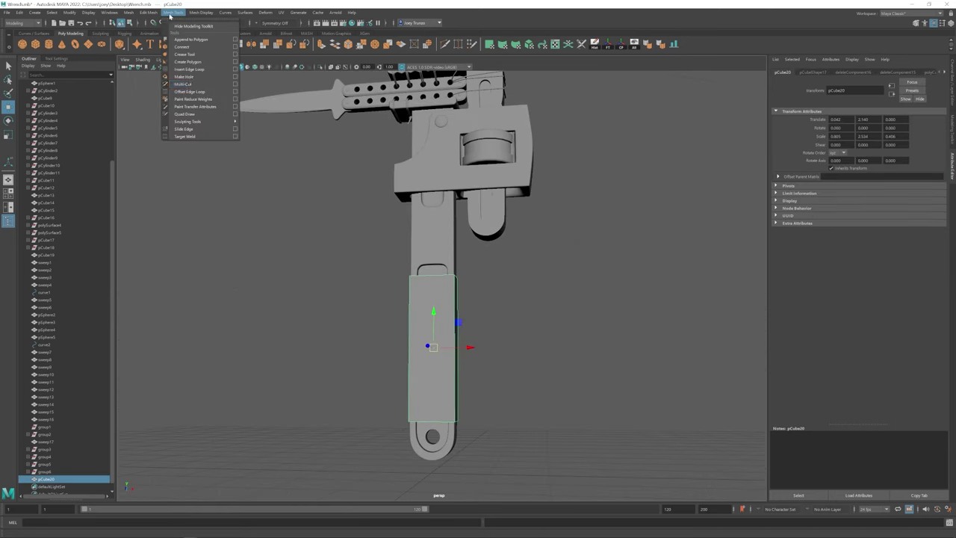
left_click(195, 78)
left_click(487, 322)
key("w")
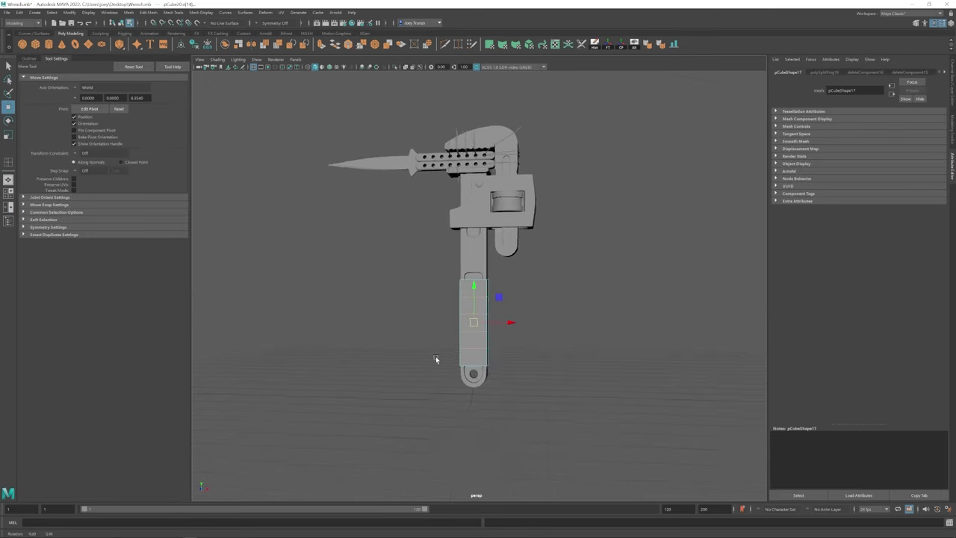
scroll(489, 318, "up", 5)
left_click_drag(489, 318, 388, 306, "alt")
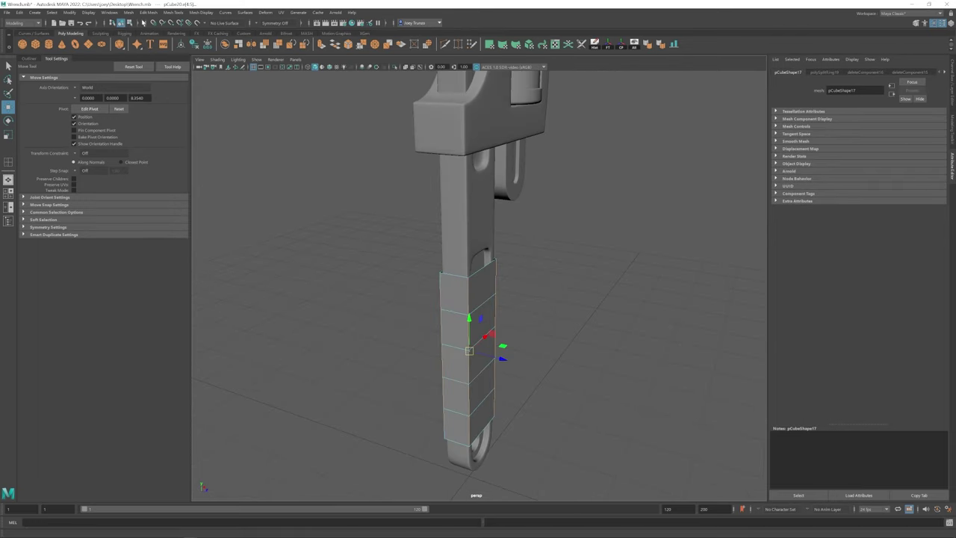
Bevel the sleeve's selected edges with Ctrl+B and tweak its vertices
key("ctrl+b")
key("r")
left_click_drag(568, 254, 495, 271, "alt")
key("F8")
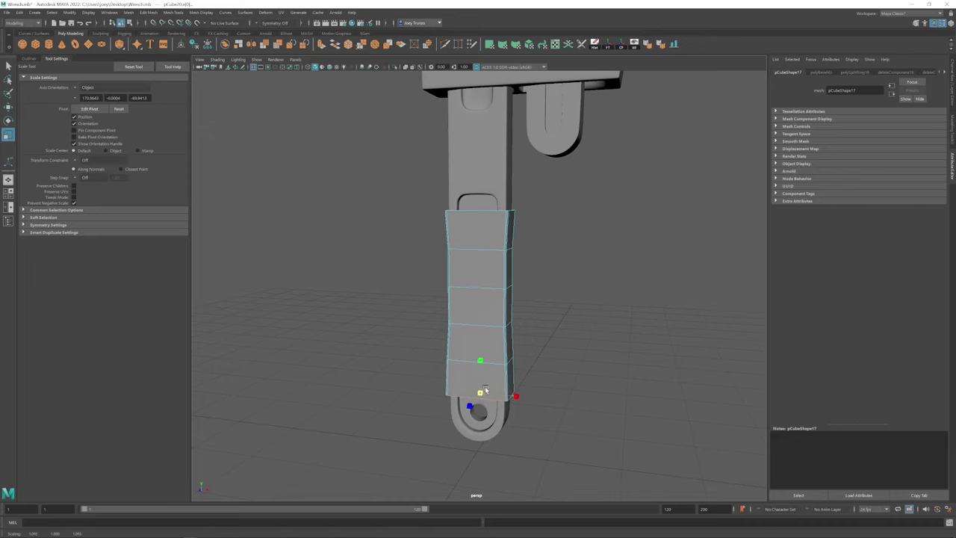
key("w")
mouse_move(485, 386)
left_mouse_down("alt")
mouse_move(421, 426)
mouse_move(457, 407)
mouse_move(508, 412)
mouse_move(482, 401)
left_mouse_up("alt")
key("F8")
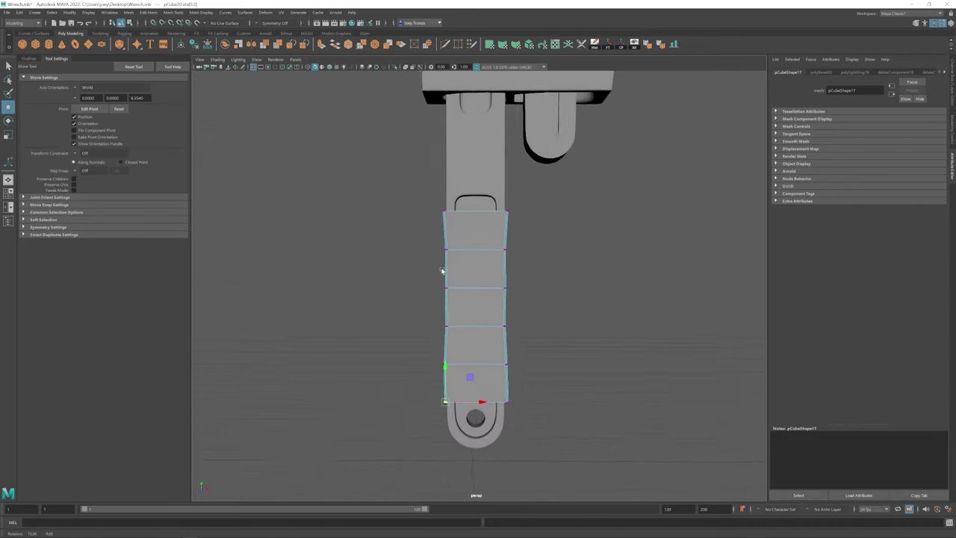
Select an edge on the grip sleeve for scaling
left_click(572, 333)
left_click_drag(571, 333, 551, 331, "alt")
left_click(482, 298)
left_click_drag(481, 298, 550, 277, "alt")
key("F10")
left_click(480, 317)
key("r")
Create a new cube, raise and frame it for scaling, then select the long handle mesh
left_click(37, 45)
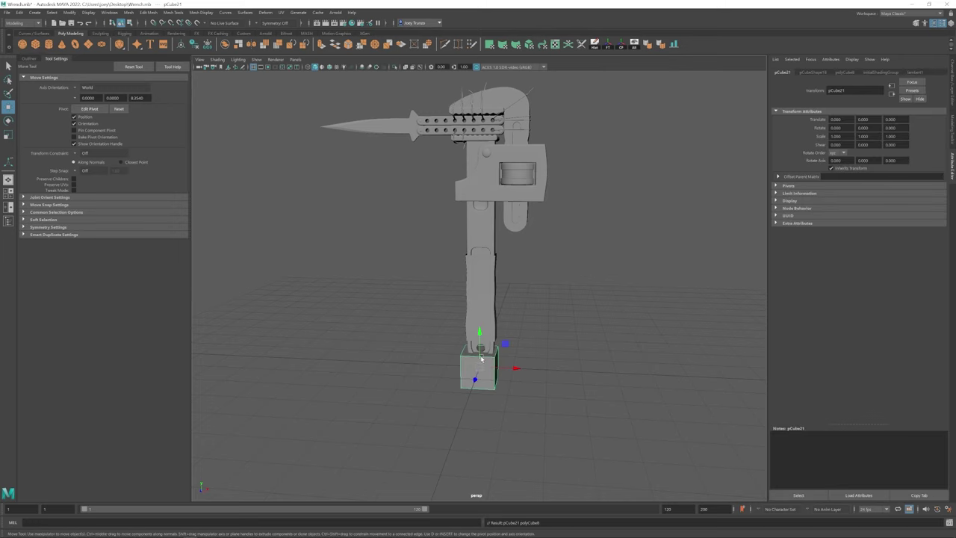
left_click_drag(485, 268, 485, 257)
key("f")
key("r")
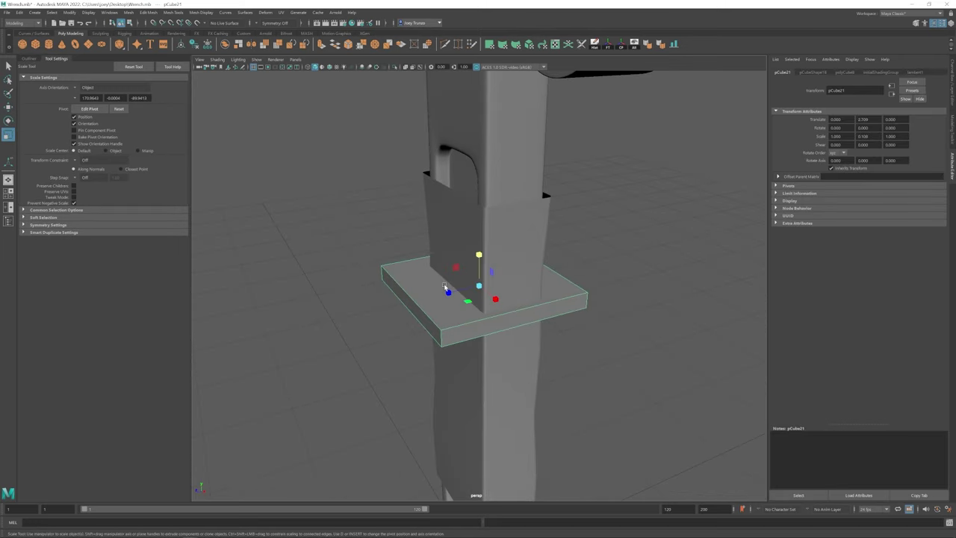
left_click_drag(468, 290, 479, 252, "alt")
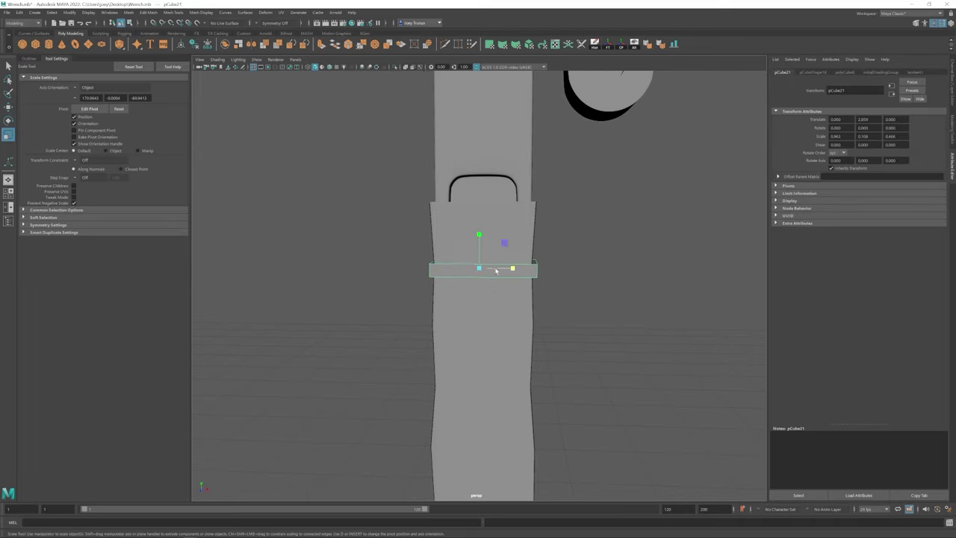
right_click_drag(496, 271, 448, 306, "alt")
left_click_drag(479, 306, 490, 261, "alt")
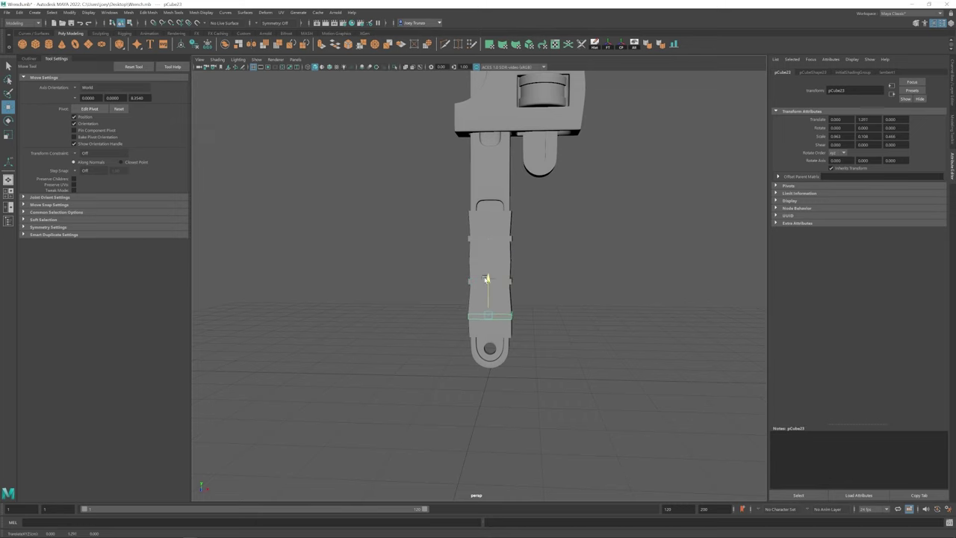
scroll(486, 278, "up", 2)
left_click(486, 284)
Insert an edge loop across the grip sleeve and scale the new loop
key("w")
middle_click_drag(493, 321, 491, 244, "alt")
left_click(172, 13)
left_click(188, 63)
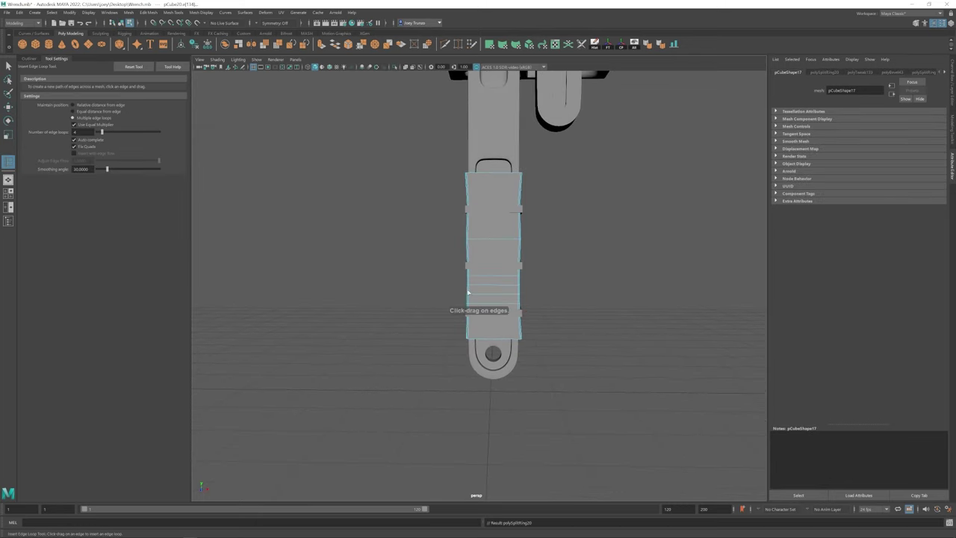
left_click(493, 290)
key("r")
Undo three recent stray selection changes on the sleeve
middle_click_drag(493, 288, 480, 307, "alt")
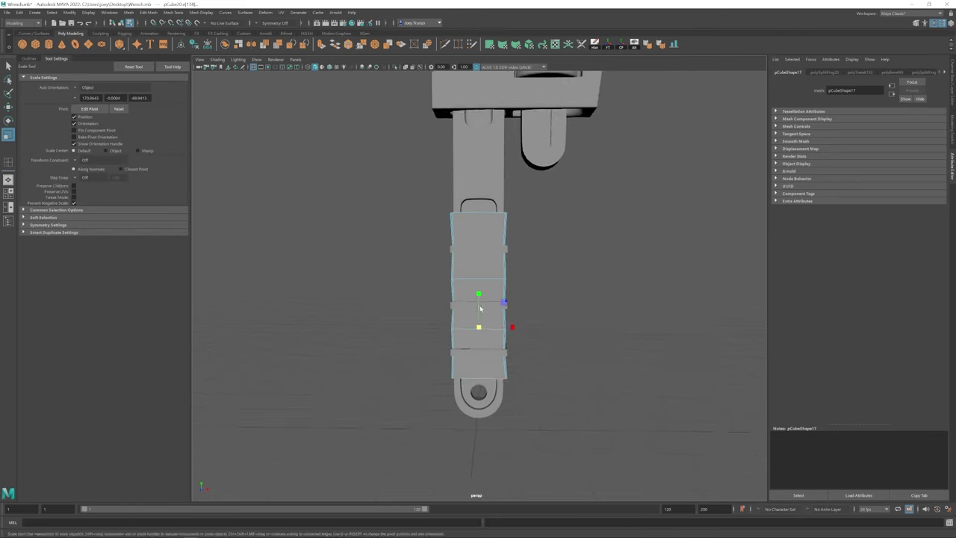
left_click_drag(486, 192, 510, 252, "alt")
key("w")
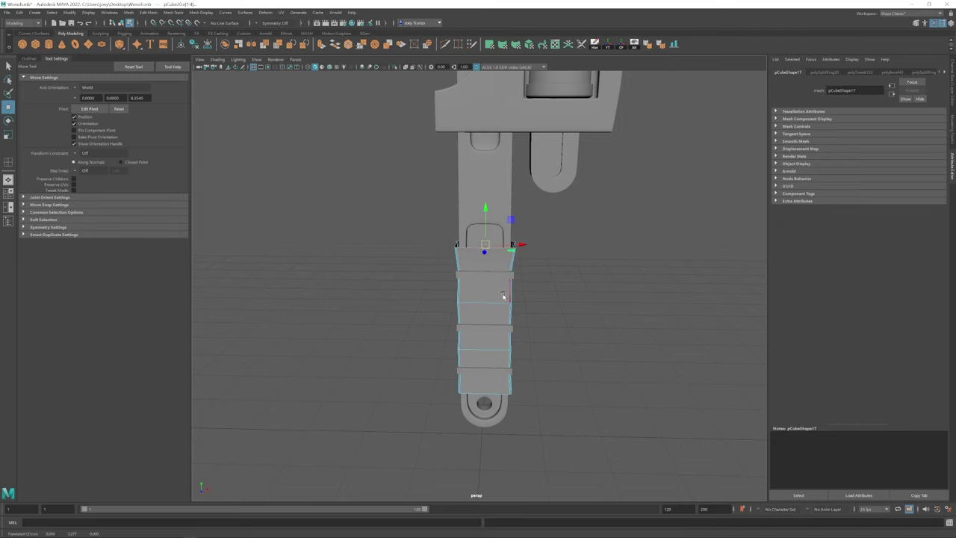
key("ctrl+z")
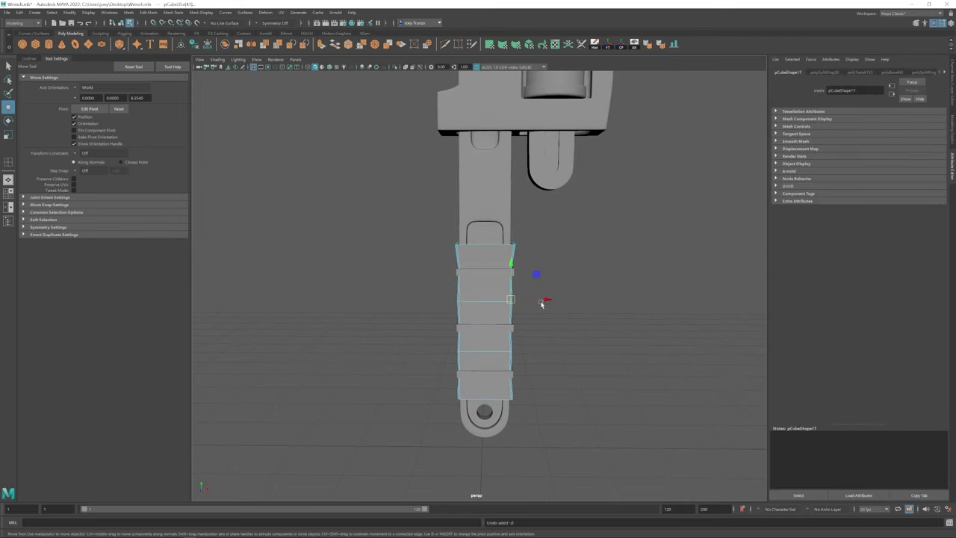
key("ctrl+z")
key("ctrl+z")
key("ctrl+z")
key("ctrl+z")
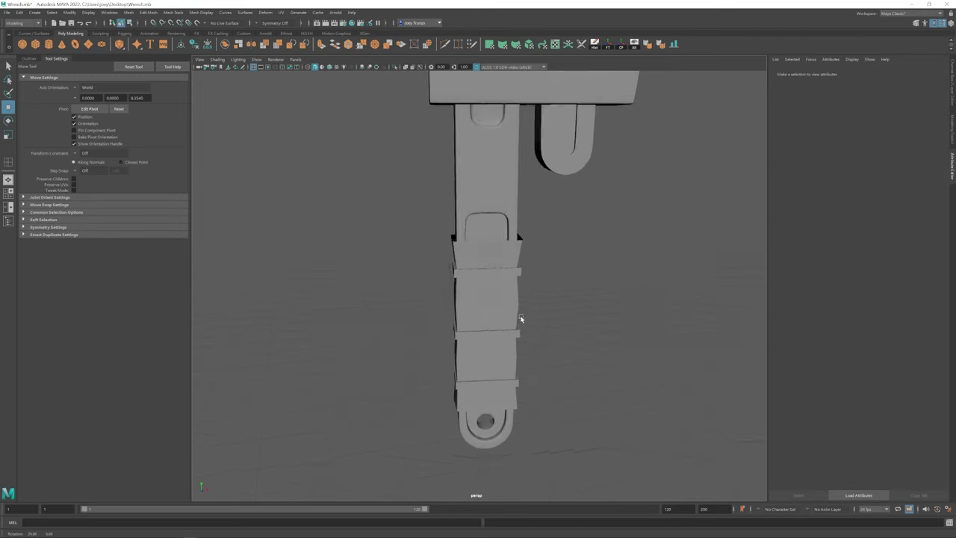
key("ctrl+z")
key("ctrl+z")
key("ctrl+z")
key("ctrl+z")
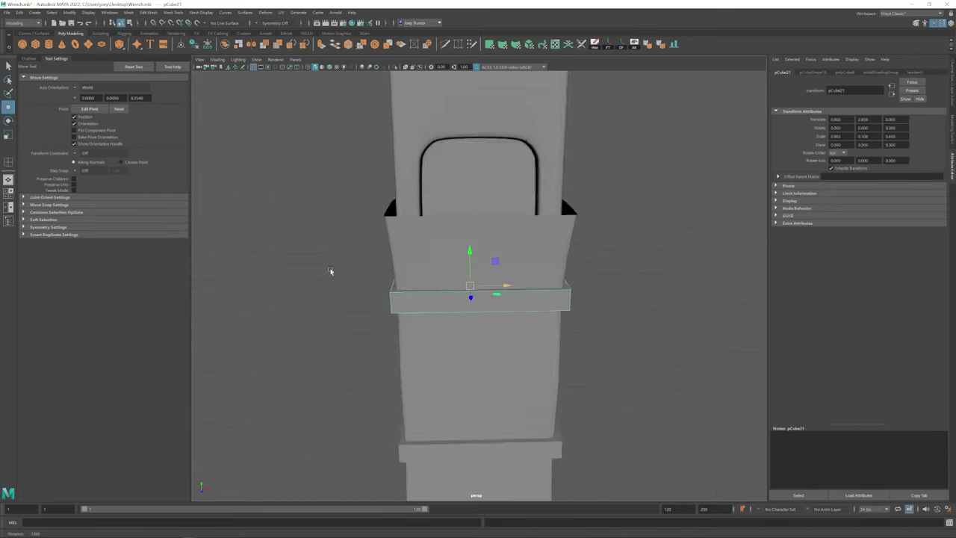
Bevel the band's edges with Edit Mesh > Bevel at 3 segments
key("ctrl+z")
key("ctrl+z")
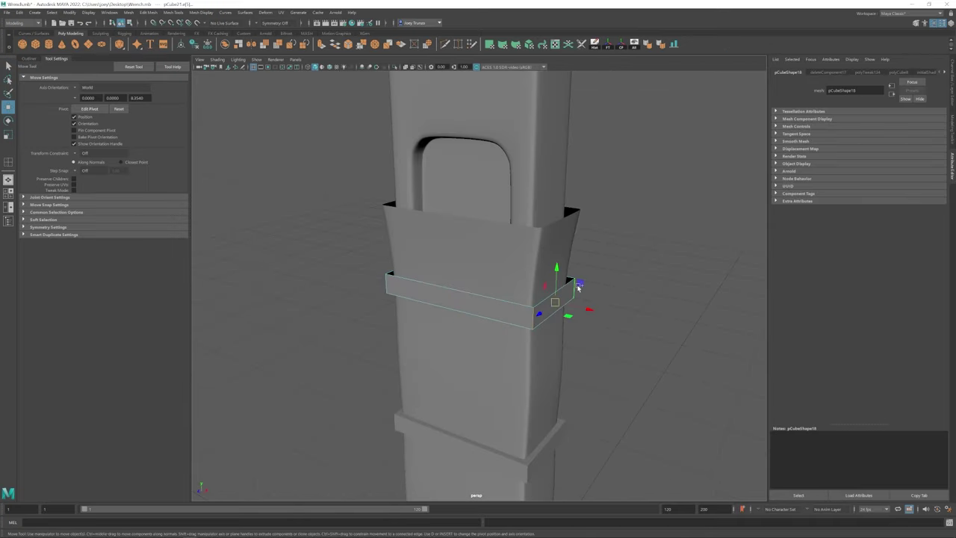
left_click(148, 12)
left_click(161, 36)
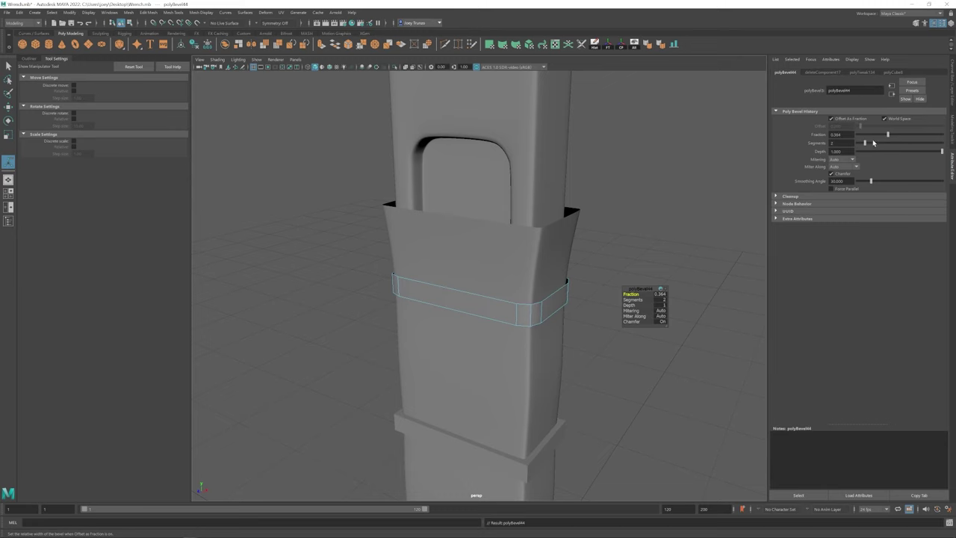
left_click(873, 142)
left_click_drag(508, 326, 544, 326, "alt")
Extrude the sleeve's edge loop with Ctrl+E and select the thin band for scaling
double_click(460, 285)
key("ctrl+e")
left_click_drag(442, 298, 314, 247, "alt")
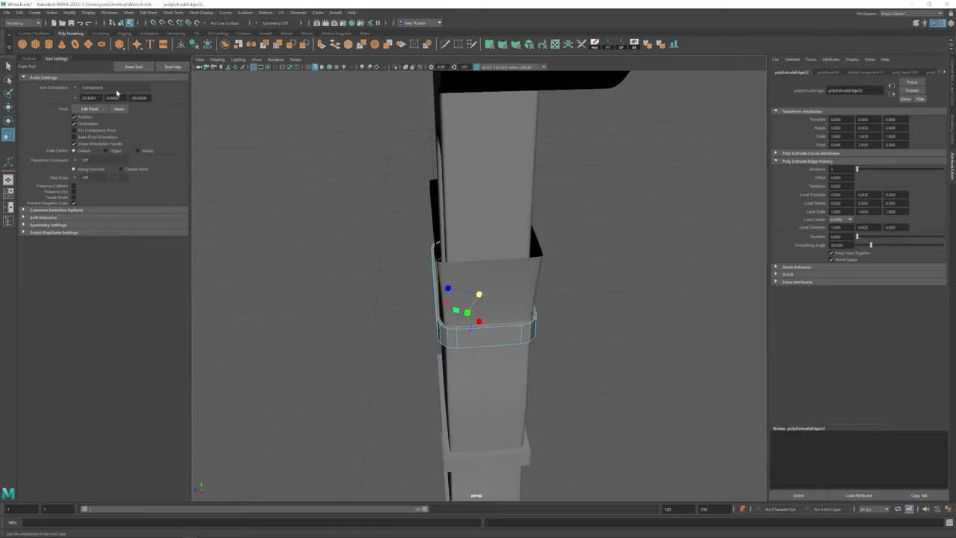
left_click_drag(448, 313, 437, 309, "alt")
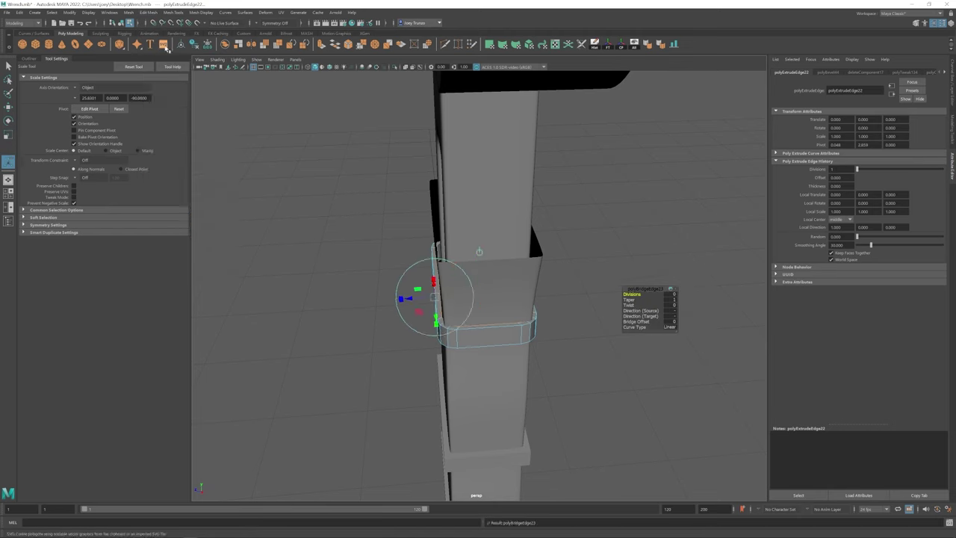
right_click_drag(438, 309, 427, 294)
left_click(464, 283)
key("r")
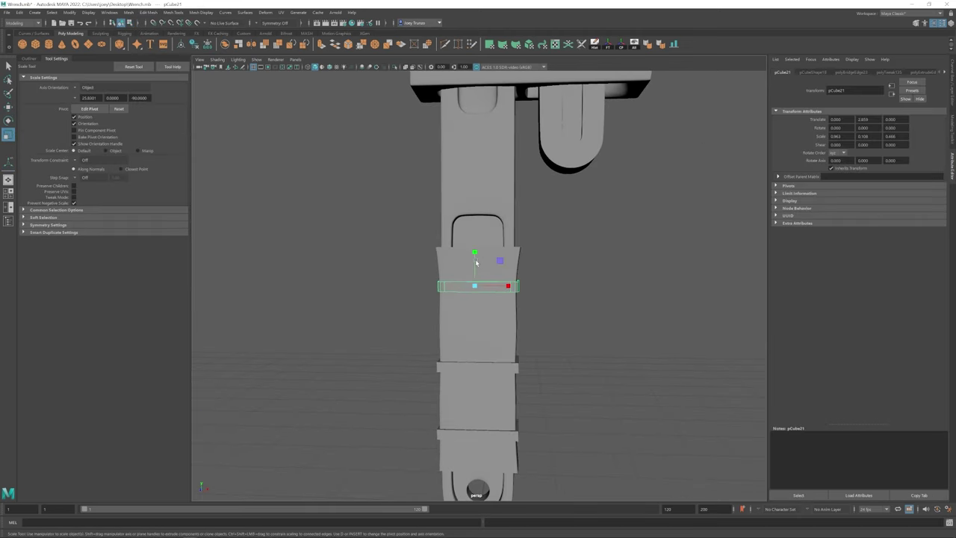
Frame the band on the sleeve and bevel its edge loop
left_click(490, 243)
key("w")
left_click_drag(491, 243, 573, 284, "alt")
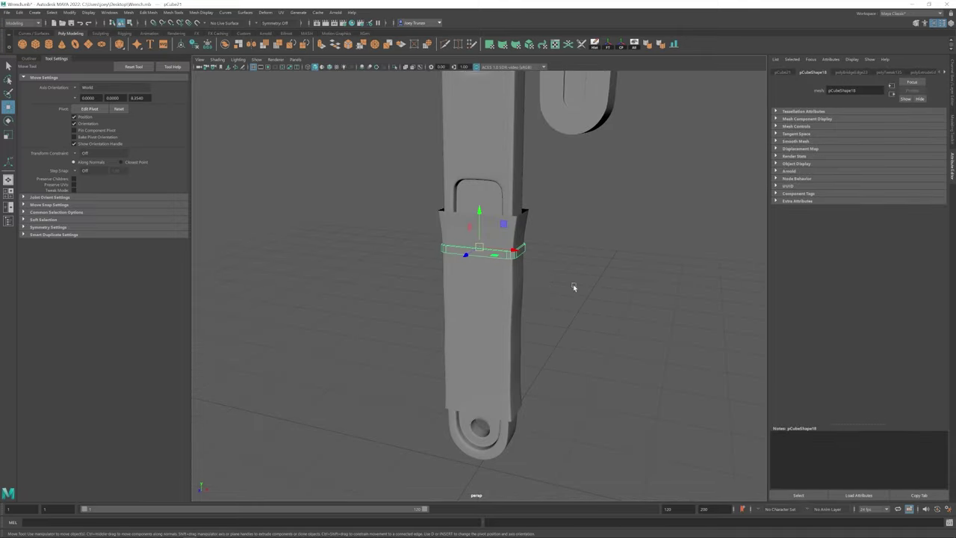
key("f")
left_click_drag(527, 307, 540, 333, "alt")
left_click(148, 12)
left_click(161, 38)
scroll(529, 298, "down", 5)
Bevel the edges of the small cube at the band's left end
left_click(501, 282)
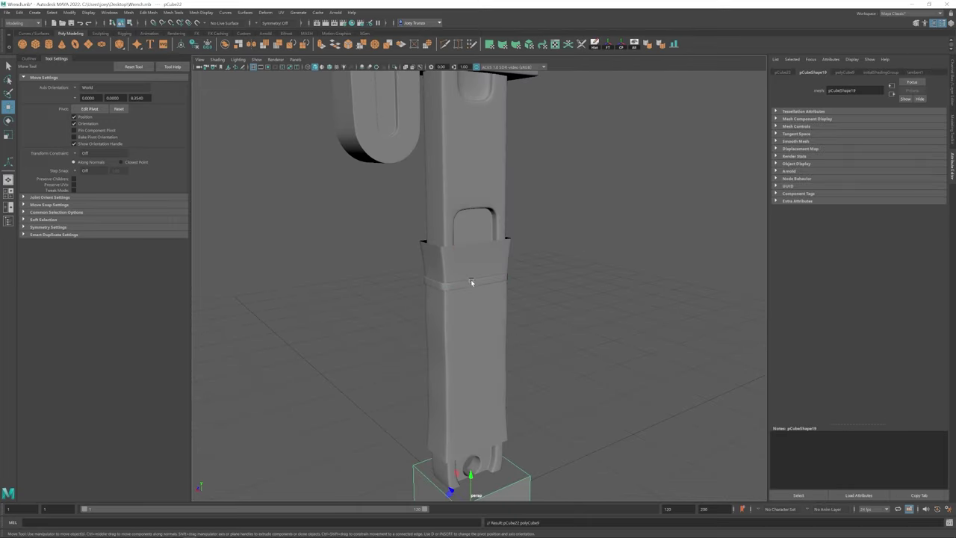
left_click(471, 282)
mouse_move(498, 284)
left_mouse_down("alt")
mouse_move(403, 275)
mouse_move(504, 277)
left_mouse_up("alt")
scroll(487, 284, "up", 5)
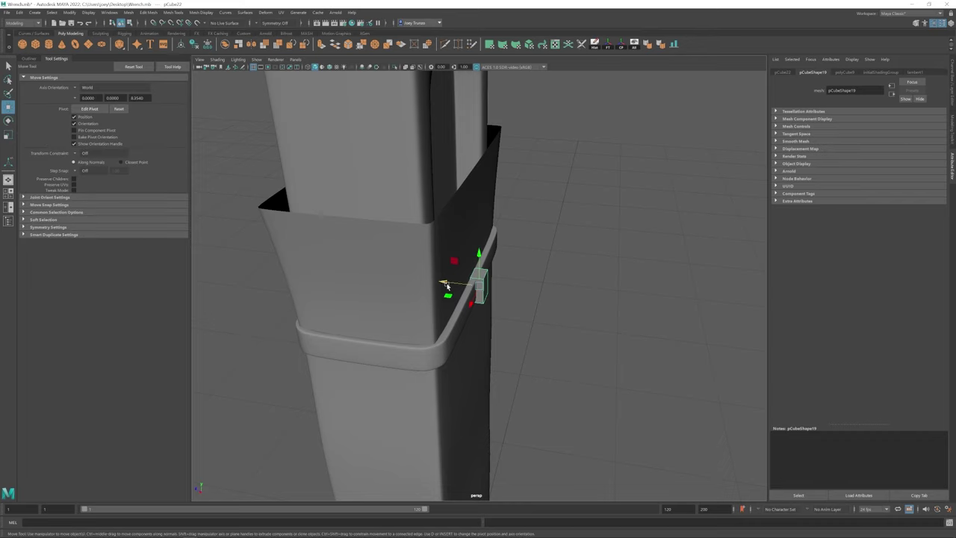
left_click_drag(443, 284, 168, 26, "alt")
left_click(148, 12)
left_click(164, 38)
Duplicate a cube at the buckle and scale it into a strap piece
key("w")
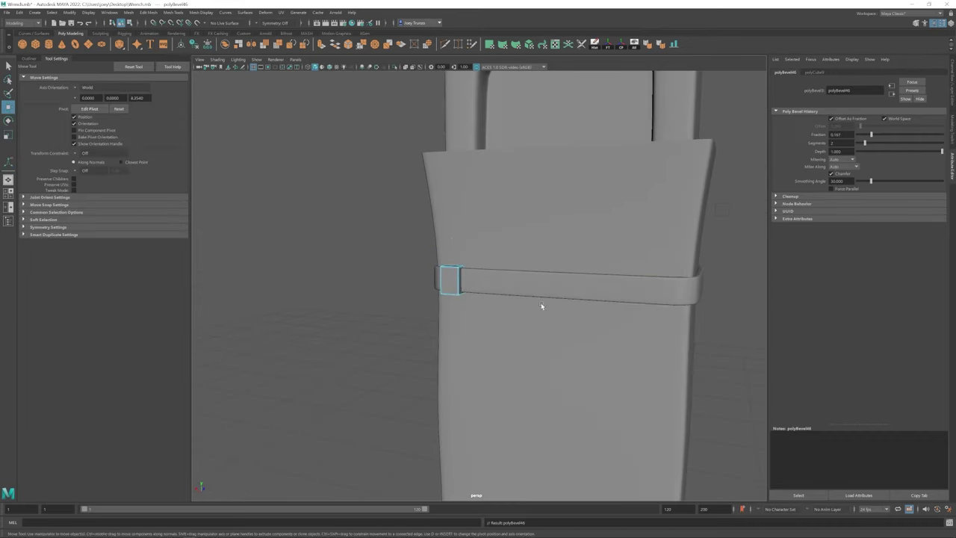
left_click_drag(540, 305, 435, 284, "alt")
key("ctrl+d")
key("w")
key("r")
right_click_drag(435, 284, 423, 286)
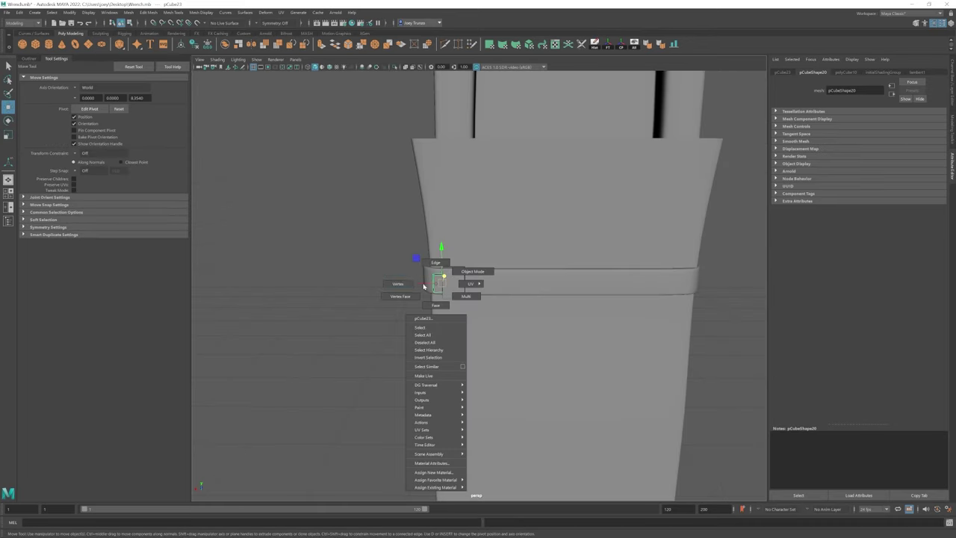
left_click_drag(424, 286, 372, 315, "alt")
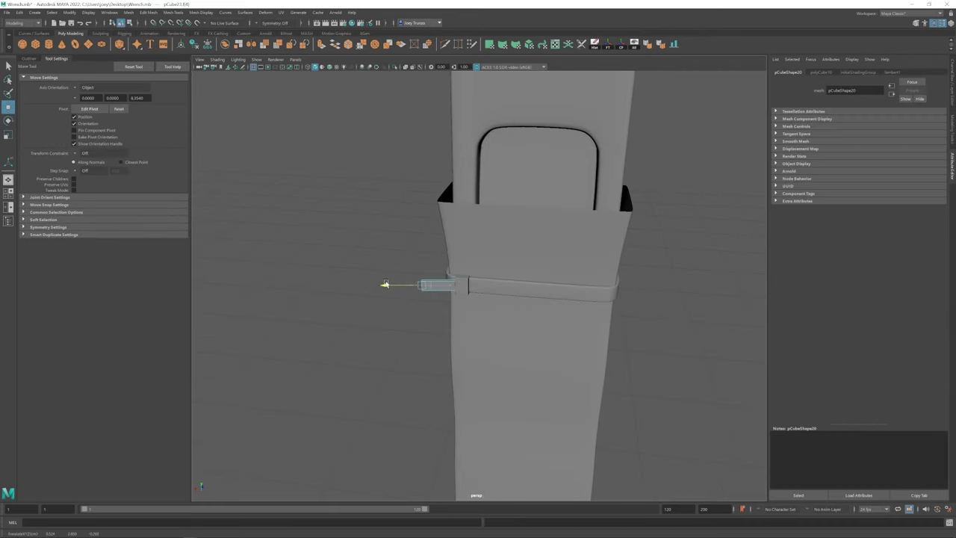
left_click_drag(398, 286, 481, 331, "alt")
left_click_drag(445, 304, 448, 265, "alt")
key("w")
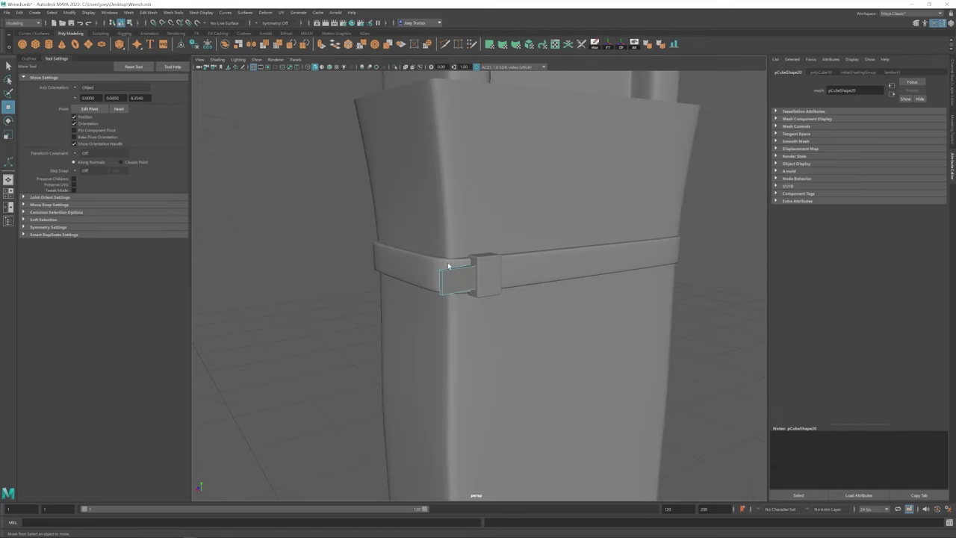
Bevel the strap's end with Edit Mesh > Bevel and scale its tip vertices
left_click(148, 12)
left_click(159, 38)
key("f")
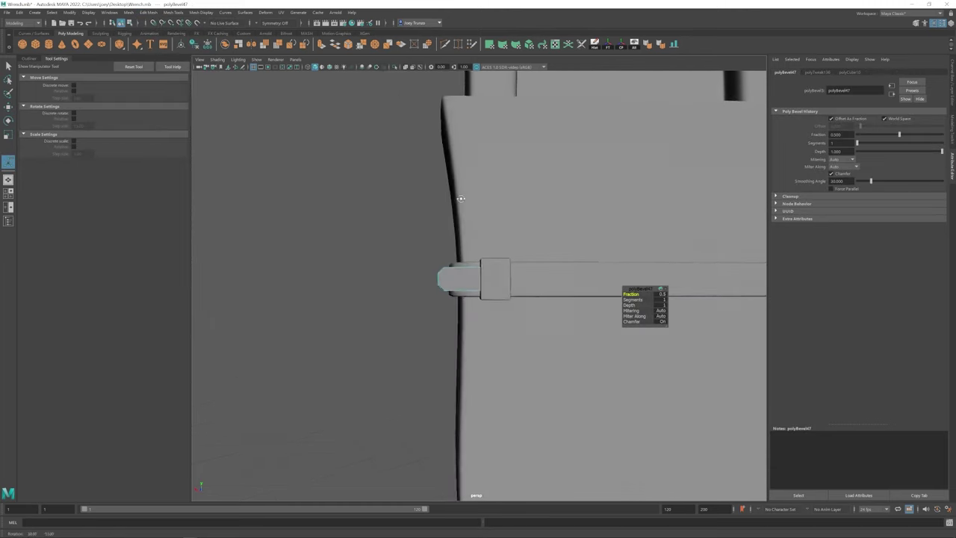
key("r")
key("ctrl+F9")
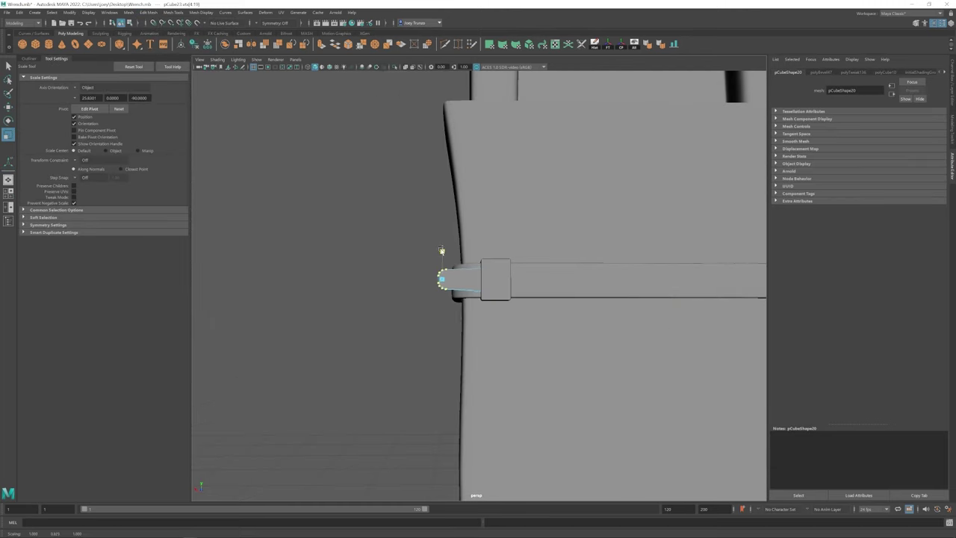
left_click_drag(448, 269, 456, 321, "alt")
key("w")
Bevel the hanging strap piece a second time and reselect it for scaling
left_click(149, 12)
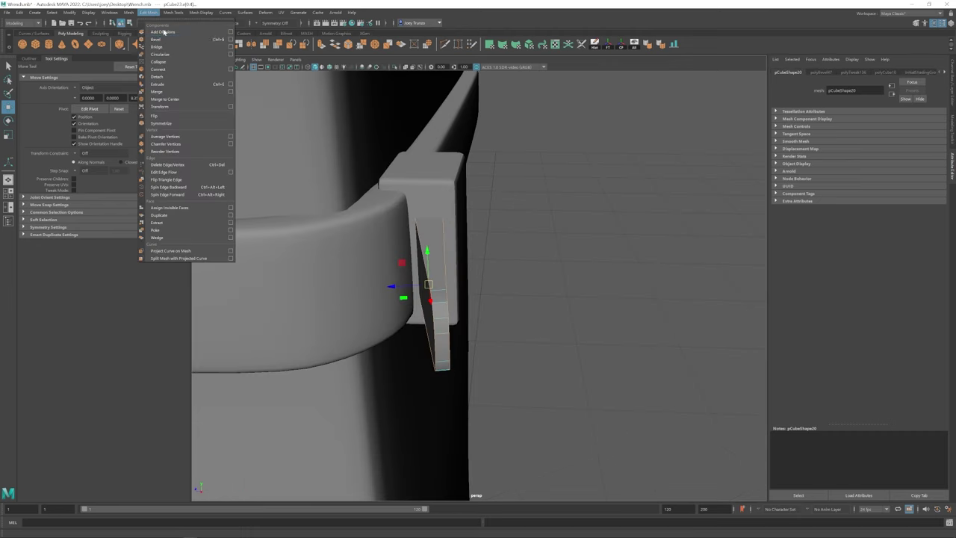
left_click(159, 39)
mouse_move(462, 283)
left_mouse_down("alt")
mouse_move(486, 251)
mouse_move(479, 295)
mouse_move(475, 285)
left_mouse_up("alt")
key("w")
left_click(479, 291)
key("r")
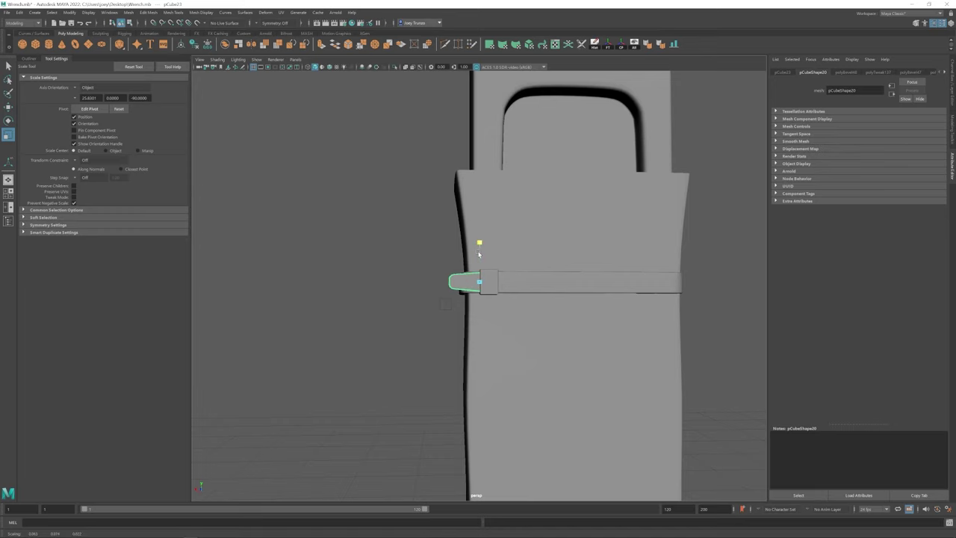
Inspect the band's left end, selecting the band, buckle block and strap piece in turn
left_click_drag(478, 251, 479, 286, "alt")
left_click_drag(482, 251, 477, 322, "alt")
left_click(491, 277)
key("w")
left_click(478, 295)
key("w")
left_click(478, 325)
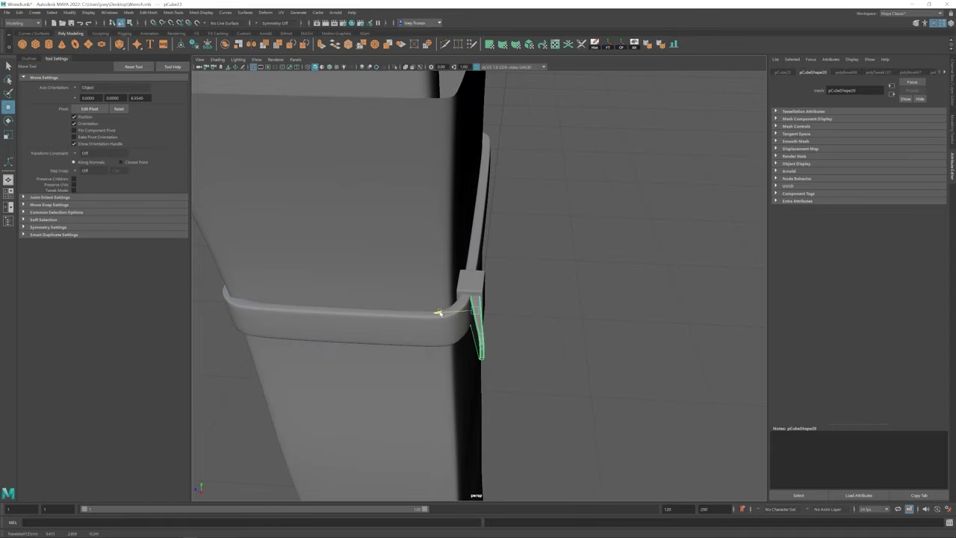
right_click(440, 312)
left_click(397, 334)
left_click_drag(396, 335, 548, 207, "alt")
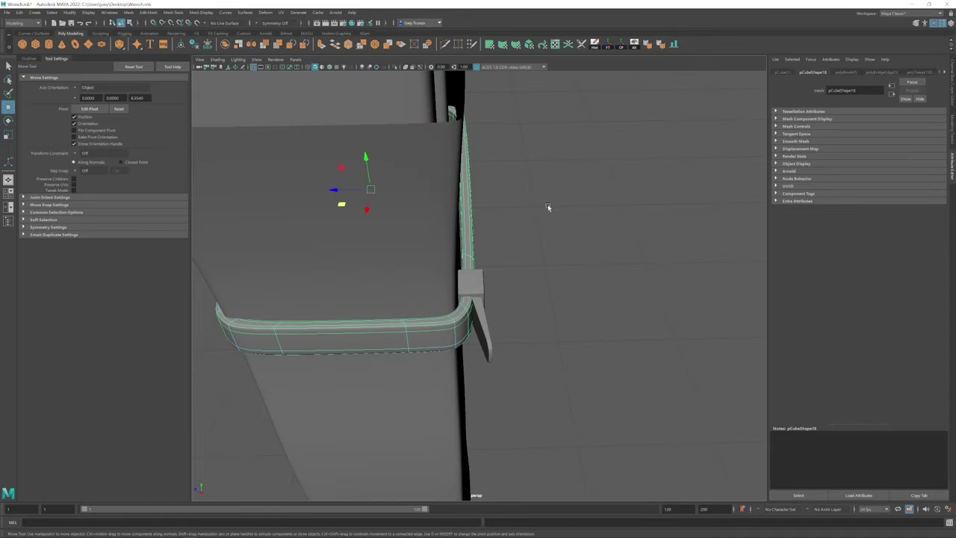
left_click(484, 241)
left_click(444, 301)
left_click_drag(444, 302, 508, 340, "alt")
left_click(433, 311)
left_click(515, 340)
left_click(912, 73)
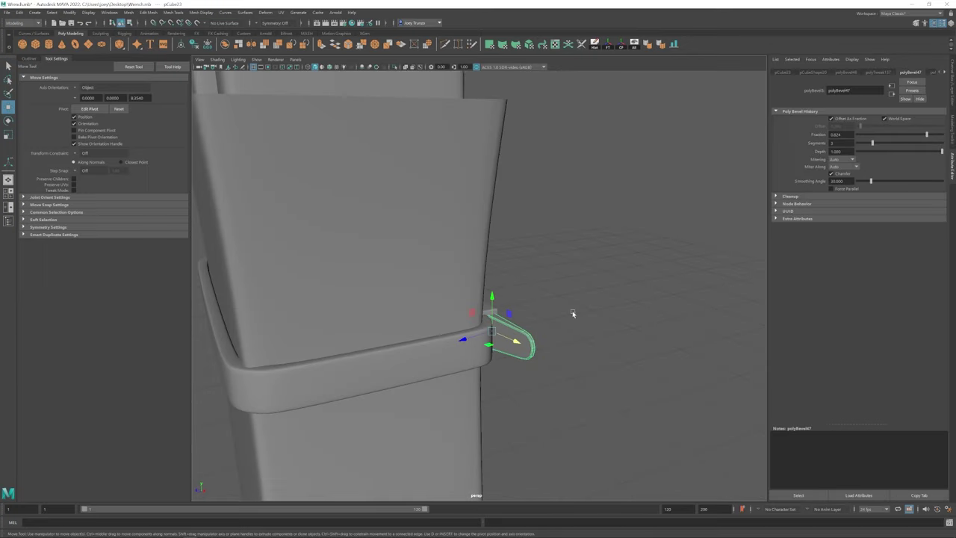
mouse_move(485, 329)
left_mouse_down("alt")
mouse_move(495, 324)
mouse_move(488, 345)
mouse_move(434, 346)
mouse_move(484, 318)
left_mouse_up("alt")
left_click(488, 346)
left_click(484, 317)
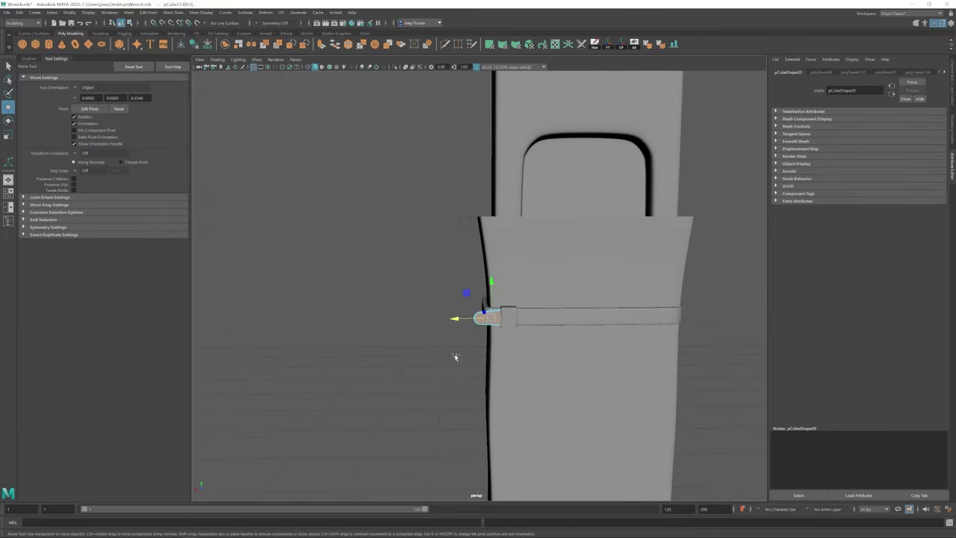
left_click(391, 296)
left_click_drag(391, 296, 508, 289, "alt")
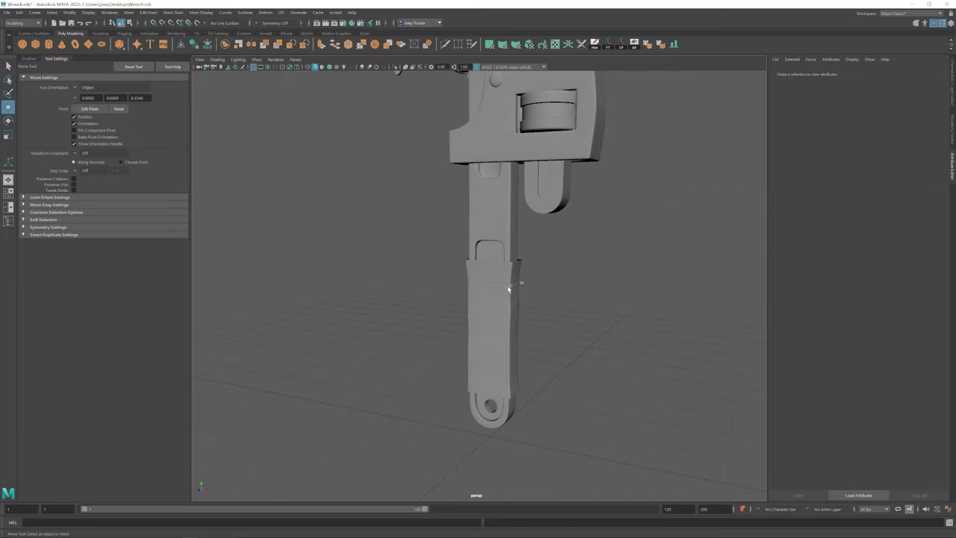
Select the lower grip sleeve block instead of the top piece and band
left_click(492, 284)
left_click(514, 330, "shift")
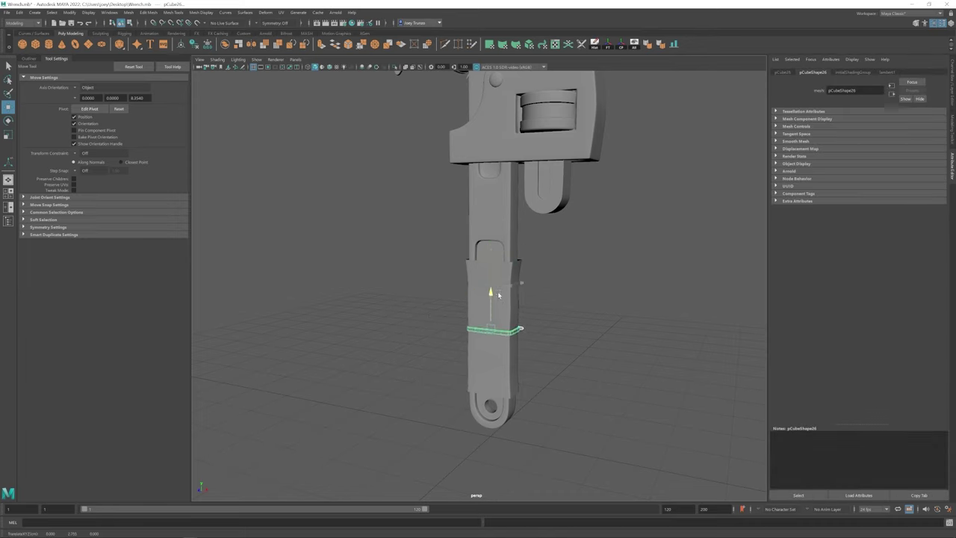
mouse_move(507, 308)
left_mouse_down("alt")
mouse_move(538, 318)
mouse_move(508, 277)
mouse_move(456, 282)
mouse_move(515, 301)
mouse_move(517, 291)
mouse_move(466, 298)
mouse_move(521, 311)
left_mouse_up("alt")
left_click(560, 326)
left_click(493, 329)
key("w")
left_click_drag(484, 341, 433, 348, "alt")
Scale and move the sleeve's vertices into a lumpy wrapped shape between the bands
key("r")
left_click_drag(431, 394, 506, 425, "alt")
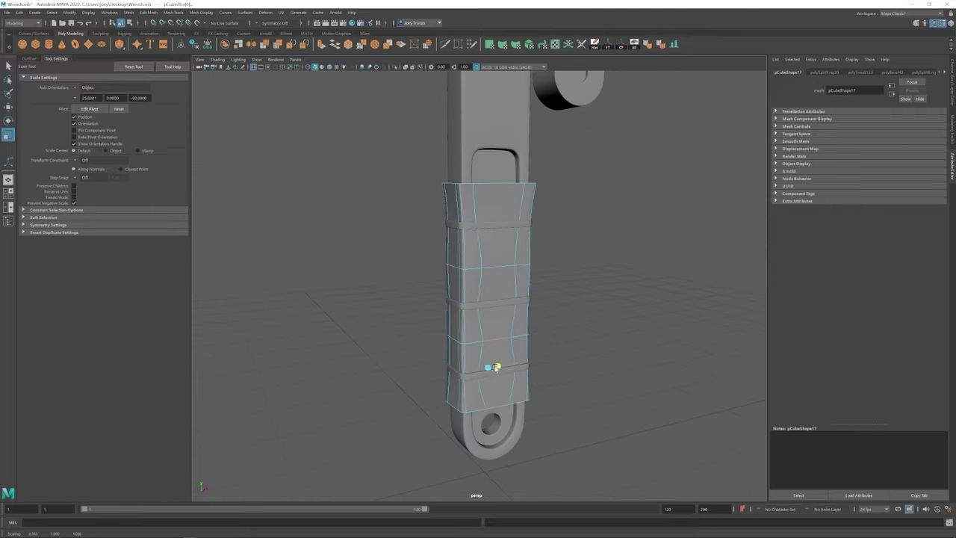
left_click_drag(497, 368, 525, 200, "alt")
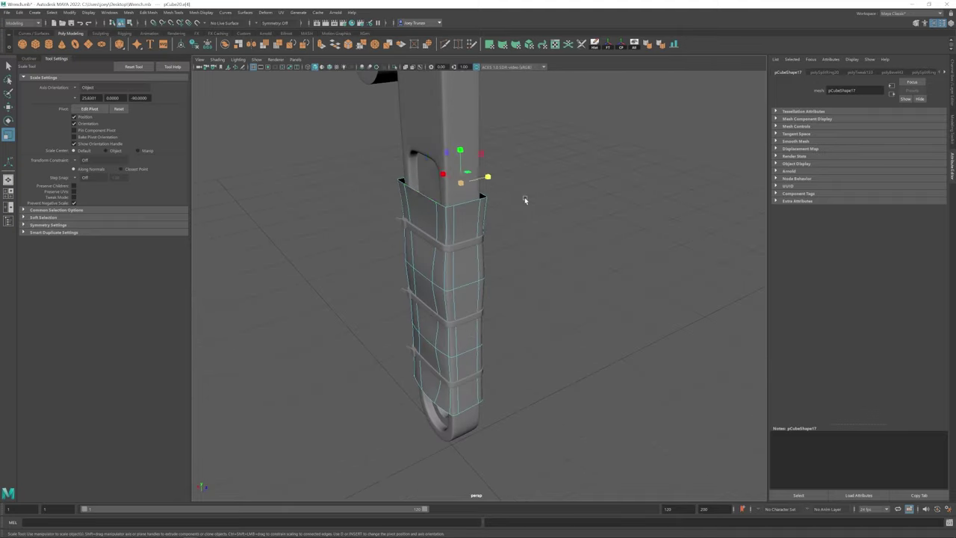
left_click_drag(468, 183, 516, 283, "alt")
left_click_drag(486, 311, 519, 296, "alt")
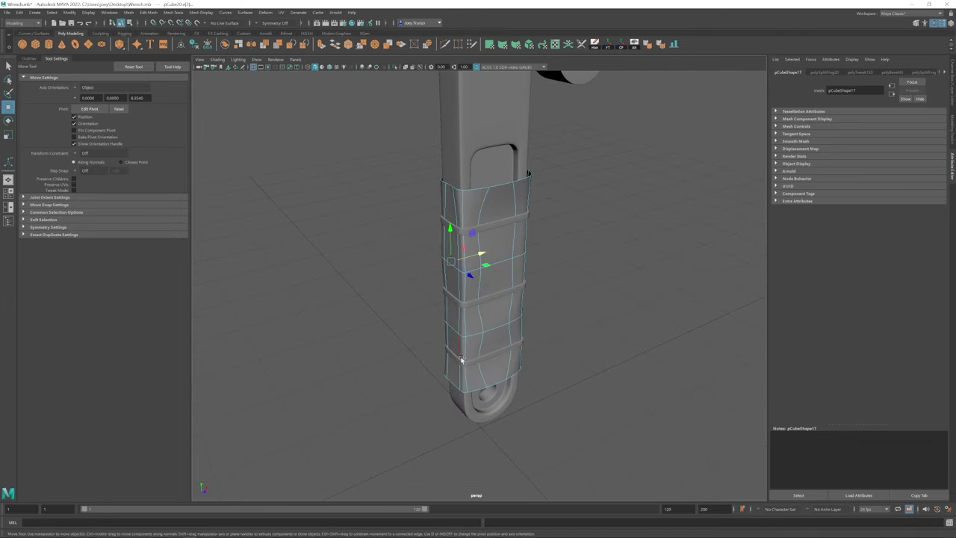
key("r")
left_click_drag(461, 359, 485, 312, "alt")
key("w")
left_click_drag(455, 188, 490, 306, "alt")
left_click_drag(606, 262, 557, 299, "alt")
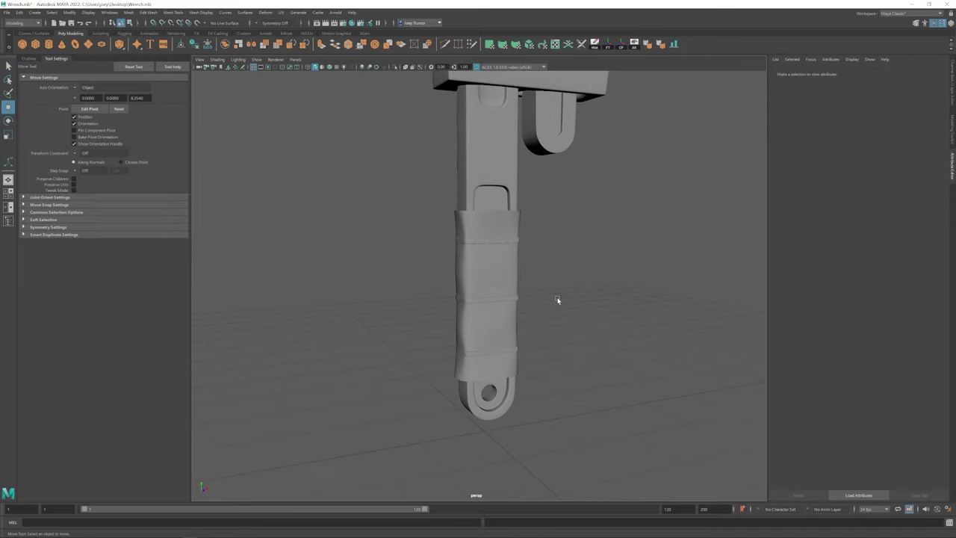
key("f")
left_click_drag(474, 395, 448, 380, "alt")
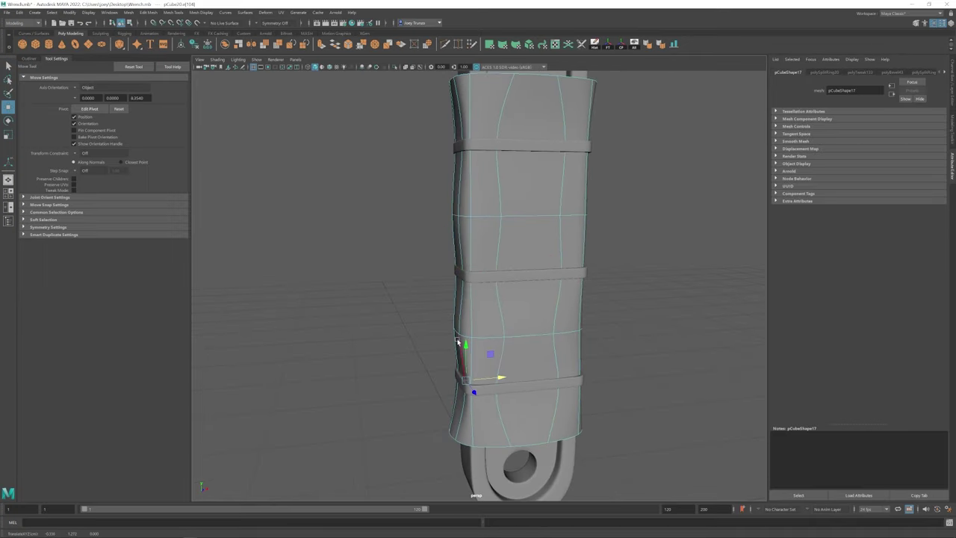
Extrude the sleeve's top edge loop twice and raise it into a flared lip
scroll(489, 329, "down", 5)
left_click_drag(489, 328, 469, 228, "alt")
double_click(468, 228)
key("ctrl+e")
key("r")
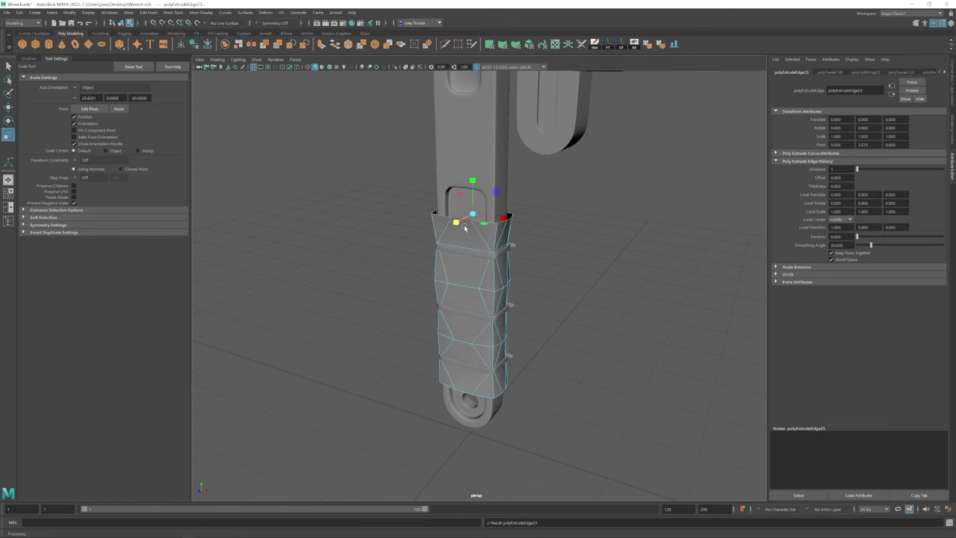
scroll(486, 317, "up", 3)
key("ctrl+e")
key("w")
left_click_drag(468, 224, 470, 210)
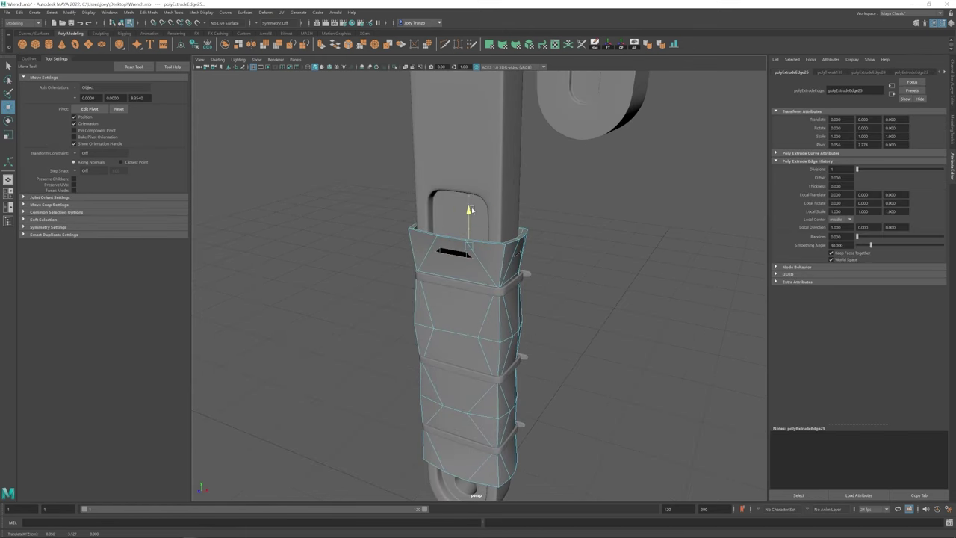
key("w")
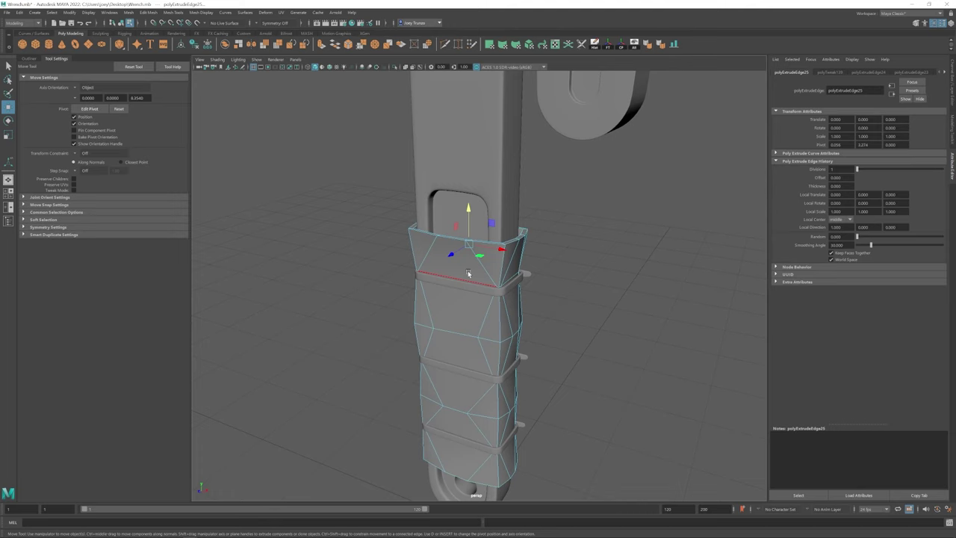
Bevel the grip sleeve's edges with Edit Mesh > Bevel
right_click_drag(467, 271, 542, 239)
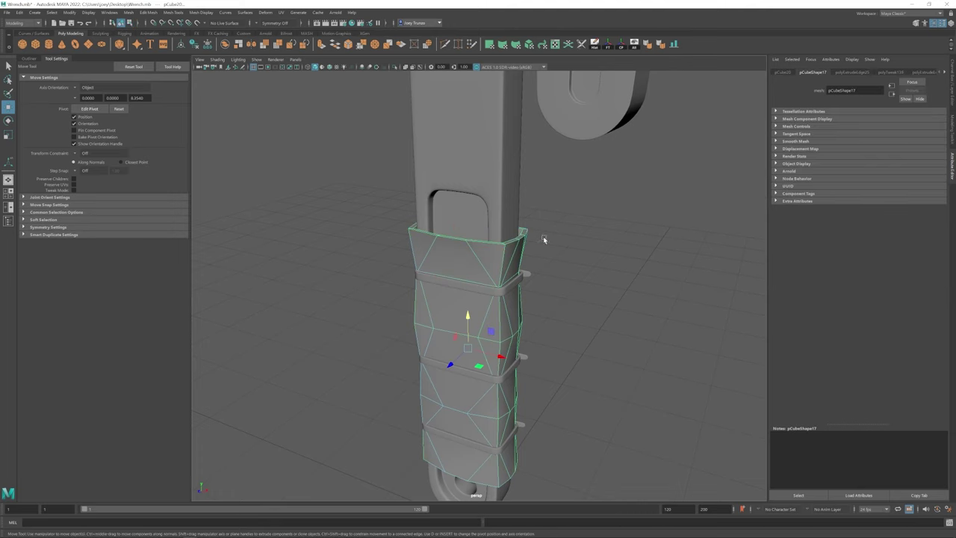
scroll(421, 269, "up", 3)
left_click(148, 12)
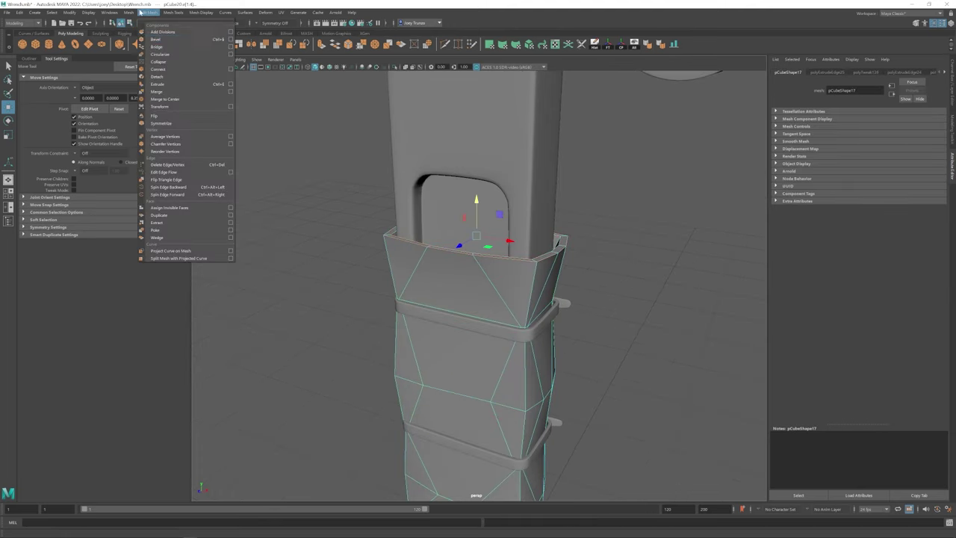
left_click(161, 37)
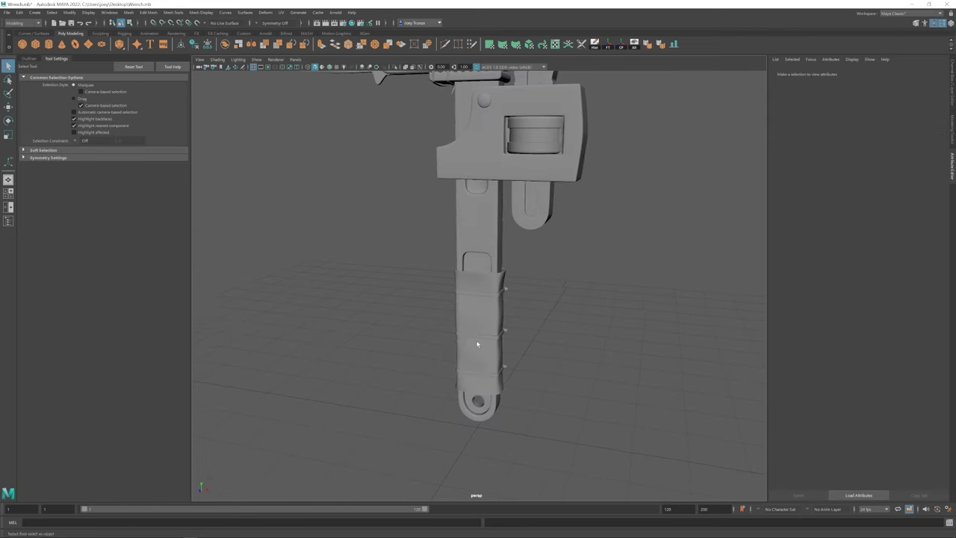
scroll(478, 341, "up", 3)
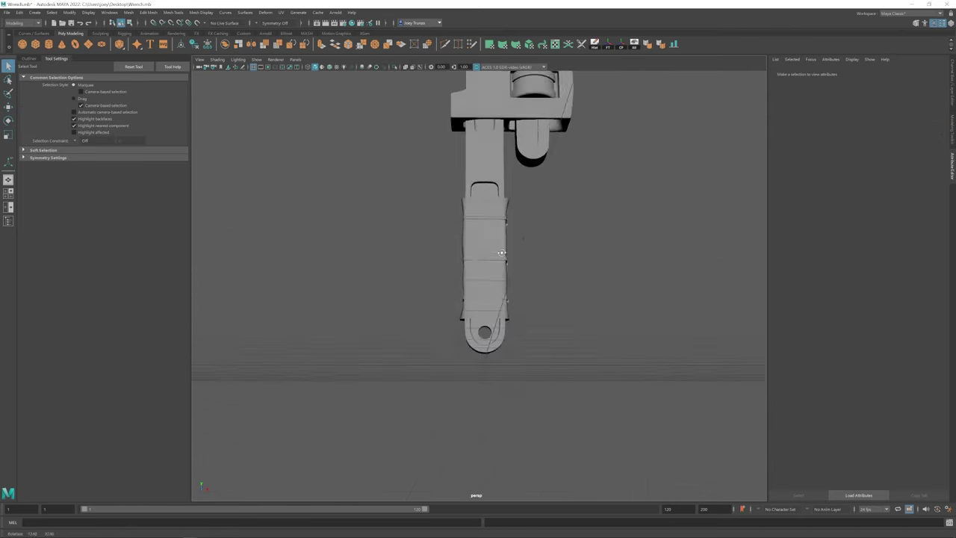
Extrude the sleeve's bottom edge loop and bevel the selected edges with Ctrl+B
key("r")
key("ctrl+e")
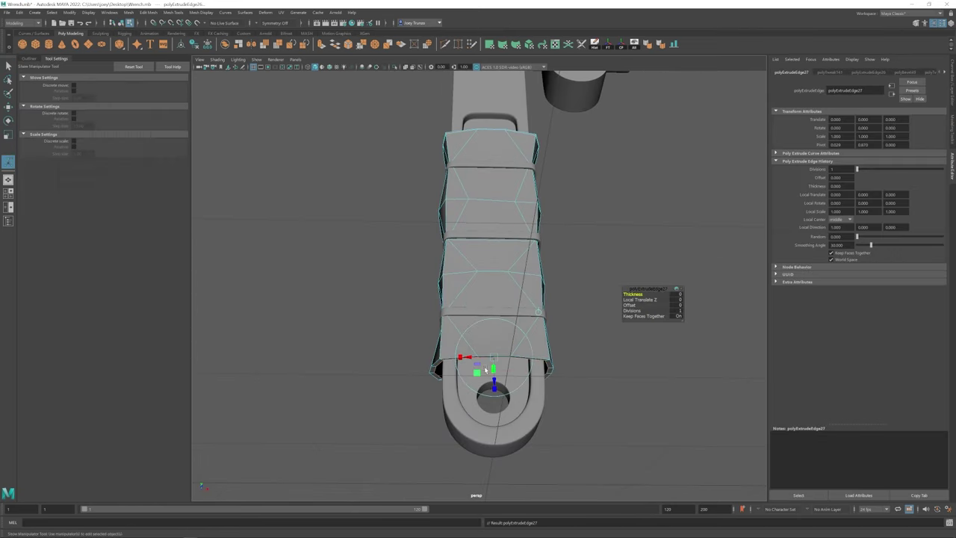
left_click_drag(484, 366, 441, 356, "alt")
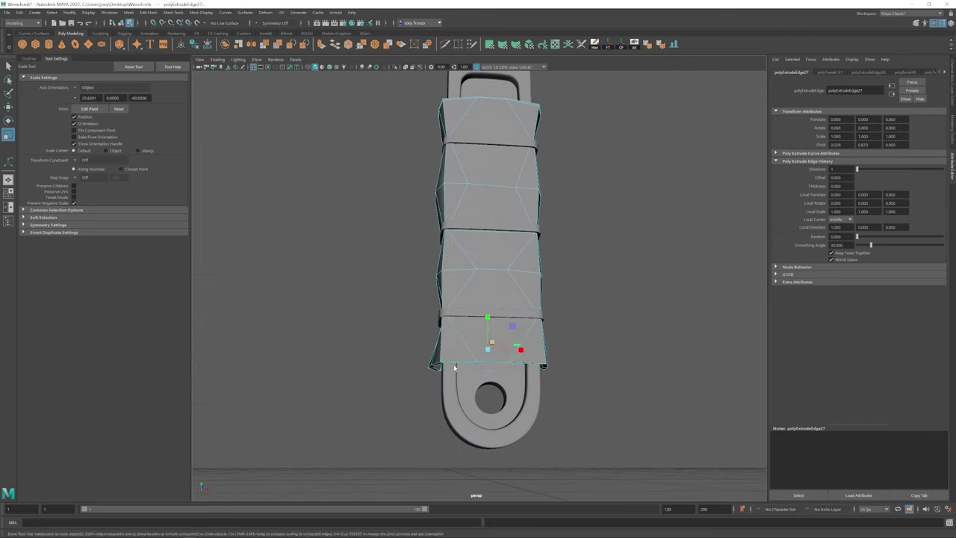
key("ctrl+b")
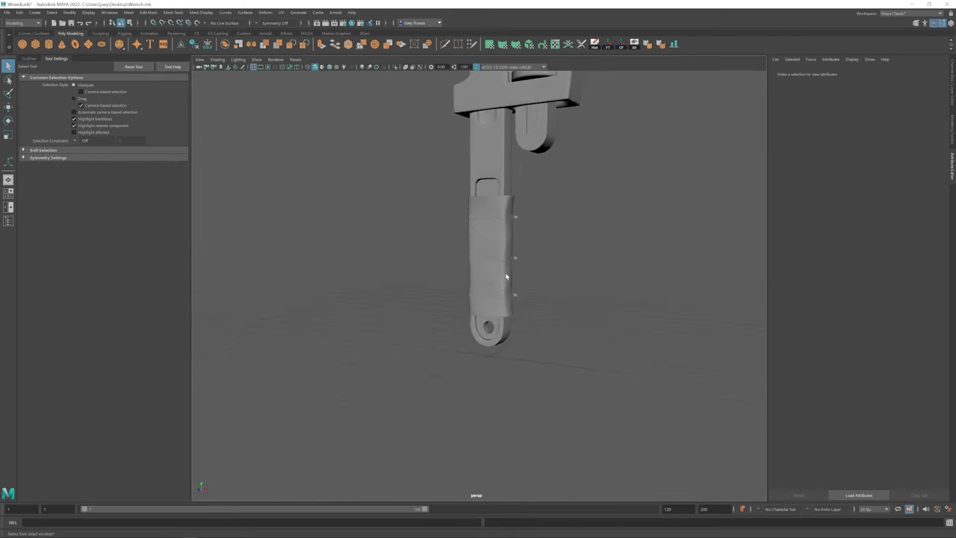
left_click_drag(534, 261, 531, 299, "alt")
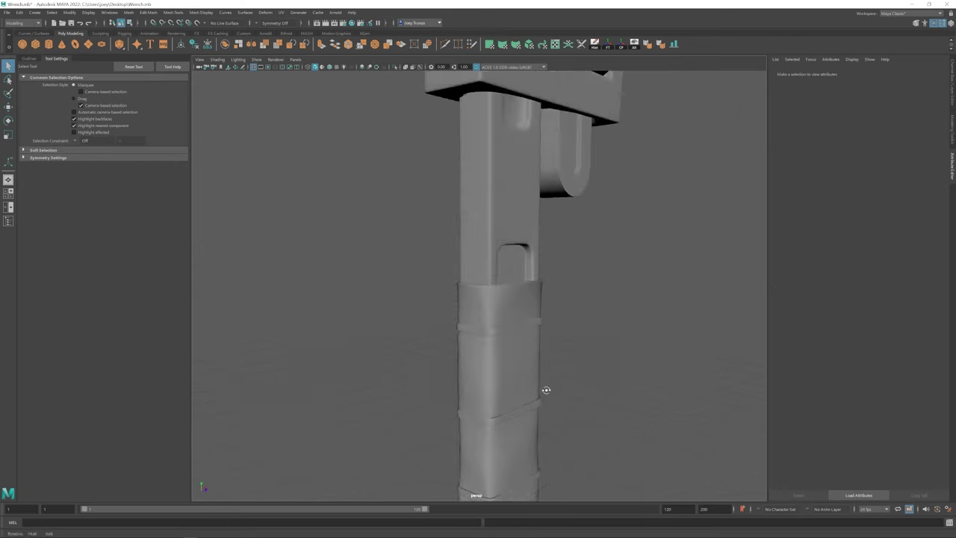
Scale the grip's bottom rim edge loop so its lower edge shifts unevenly
left_click(482, 336)
right_click_drag(487, 321, 477, 345)
key("r")
left_click_drag(476, 345, 455, 373)
left_click(504, 284)
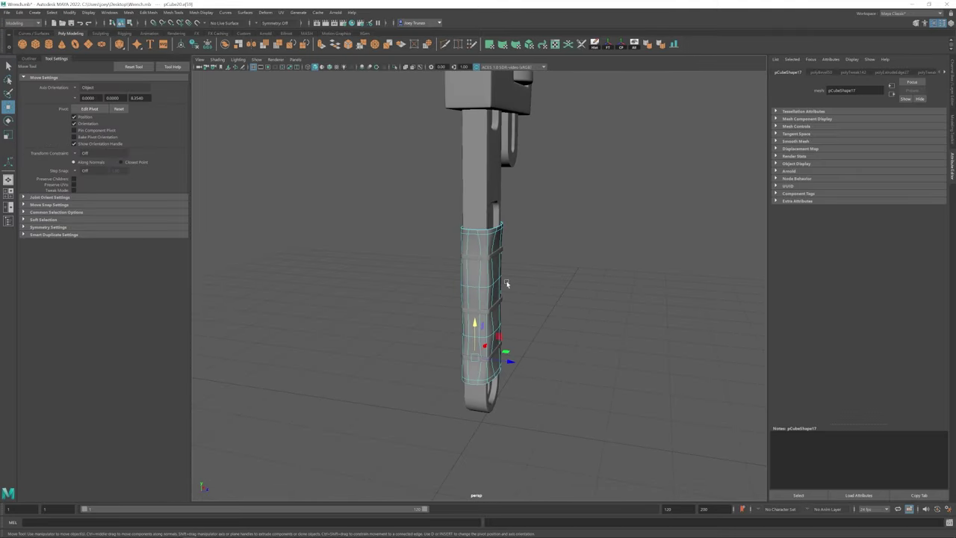
left_click_drag(531, 286, 485, 284, "alt")
left_click(513, 301)
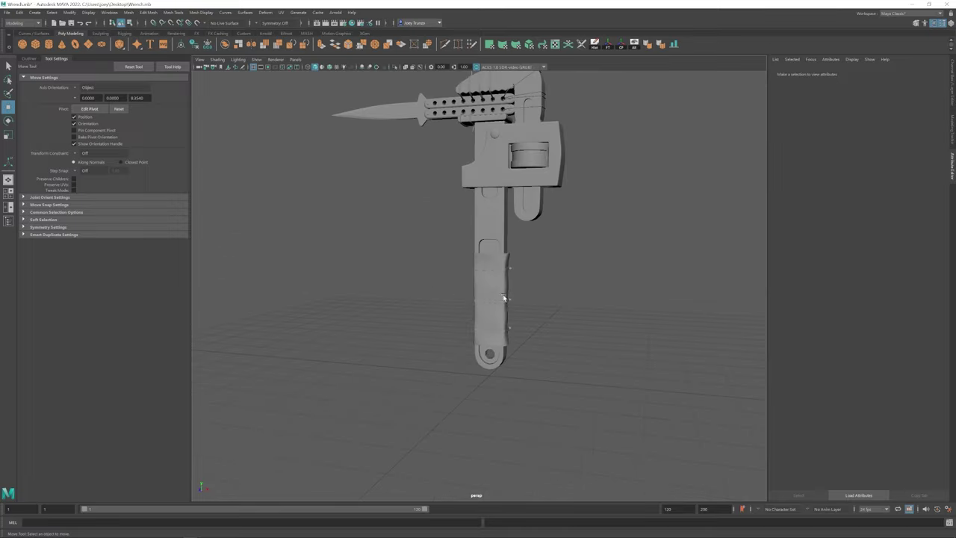
left_click(461, 271)
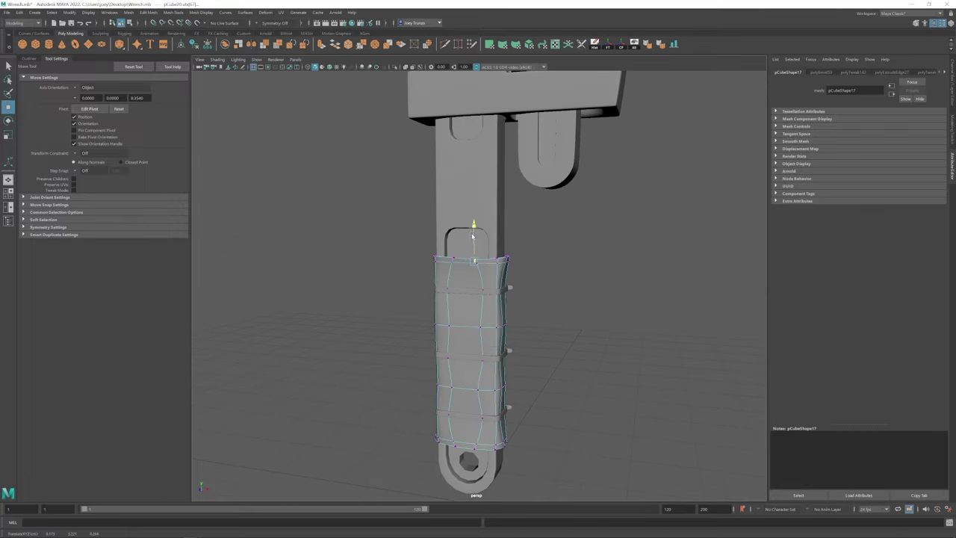
Review the grip's flared lips from several angles and clear the selection
left_click_drag(471, 236, 494, 267, "alt")
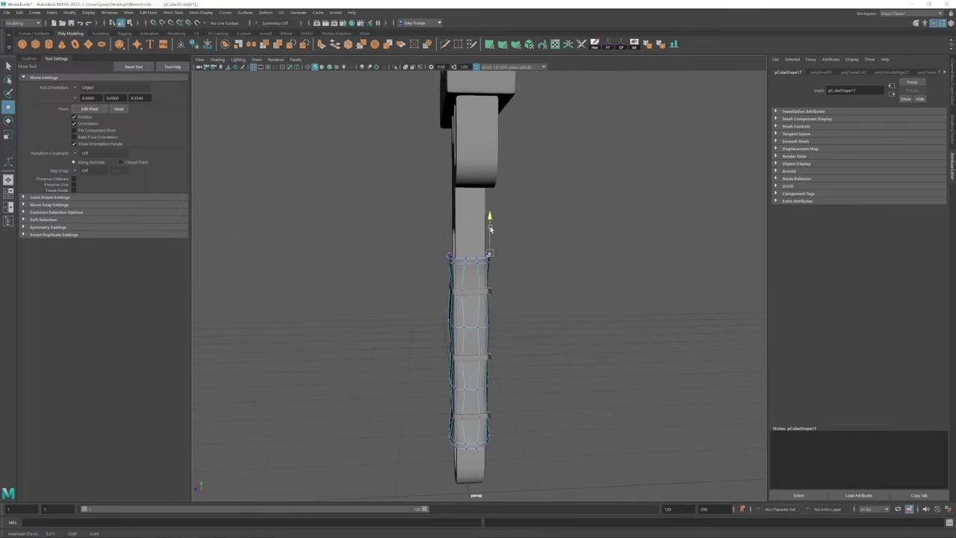
left_click_drag(490, 228, 470, 349, "alt")
scroll(495, 324, "up", 5)
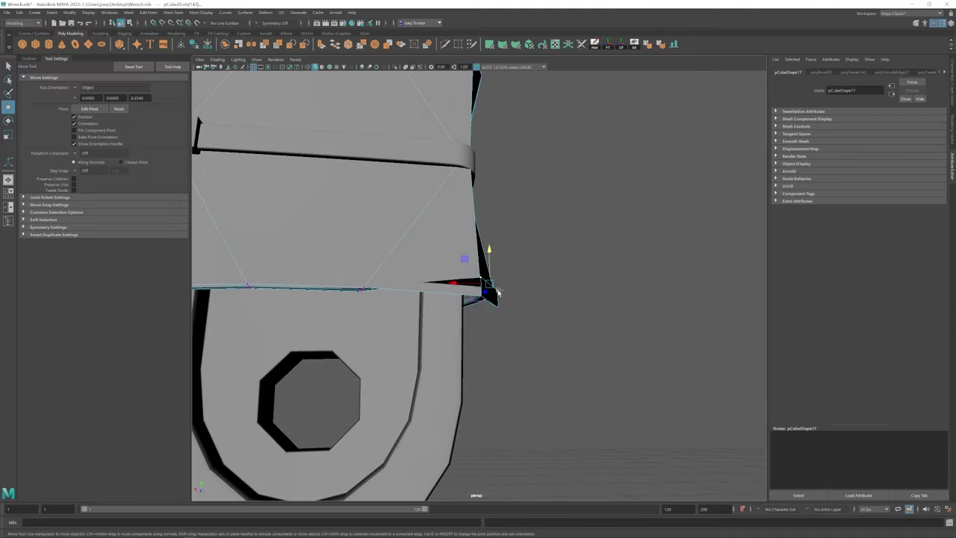
scroll(484, 307, "down", 3)
left_click_drag(497, 344, 486, 277, "alt")
scroll(431, 310, "down", 3)
scroll(324, 288, "down", 2)
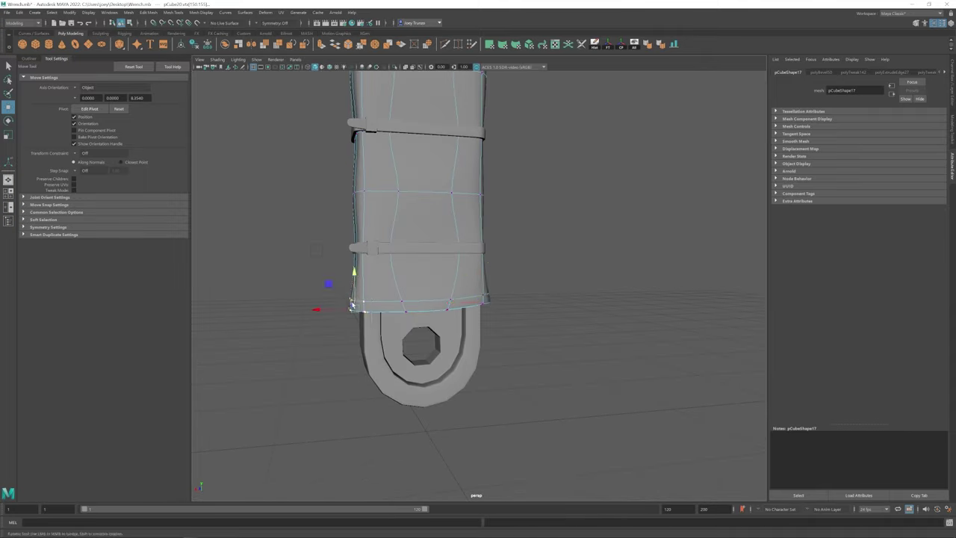
left_click_drag(324, 288, 536, 264, "alt")
scroll(536, 263, "down", 3)
left_click(455, 335)
scroll(433, 274, "down", 3)
scroll(557, 380, "up", 3)
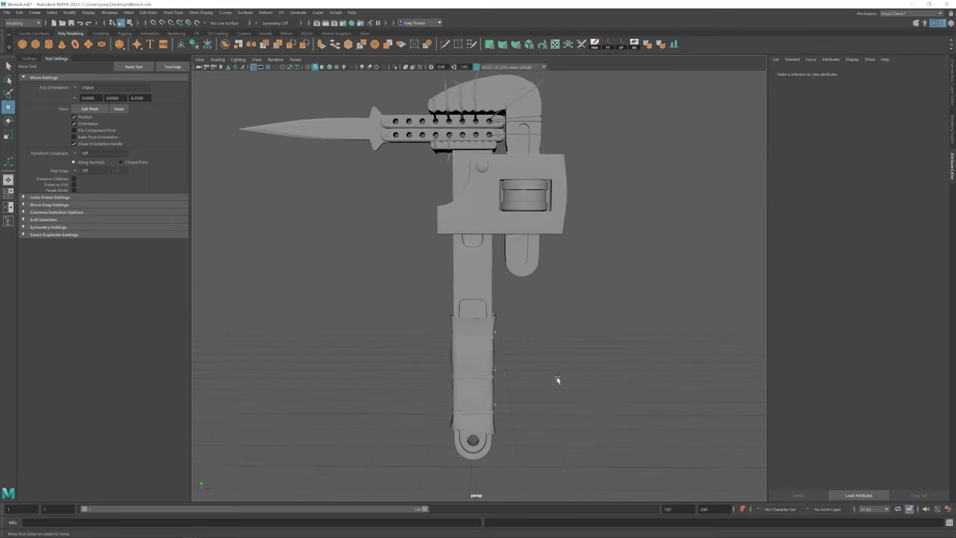
scroll(541, 361, "down", 1)
Select the upper jaw and delete a stray edge from it
scroll(491, 246, "up", 5)
left_click(495, 239)
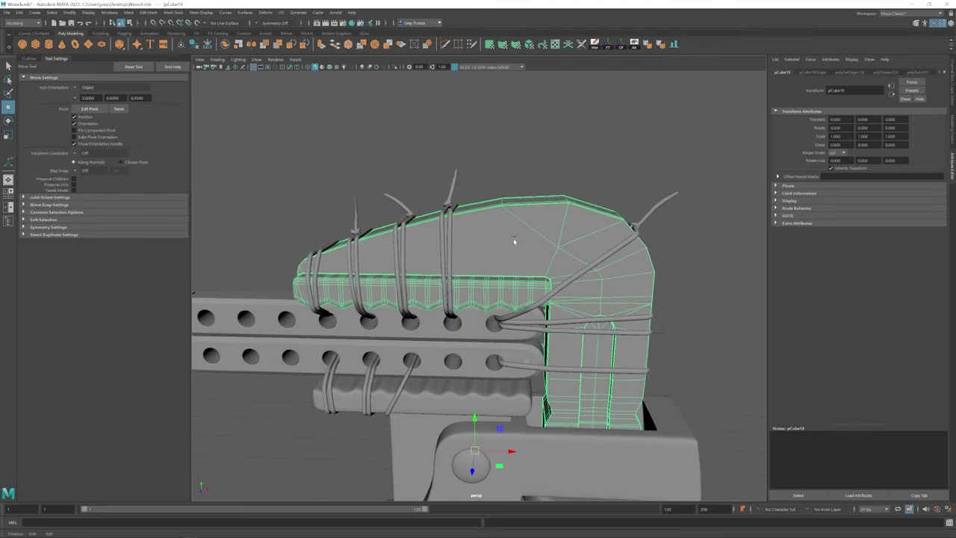
right_click_drag(513, 238, 521, 218)
left_click(520, 218)
key("ctrl+Delete")
left_click_drag(520, 217, 494, 224, "alt")
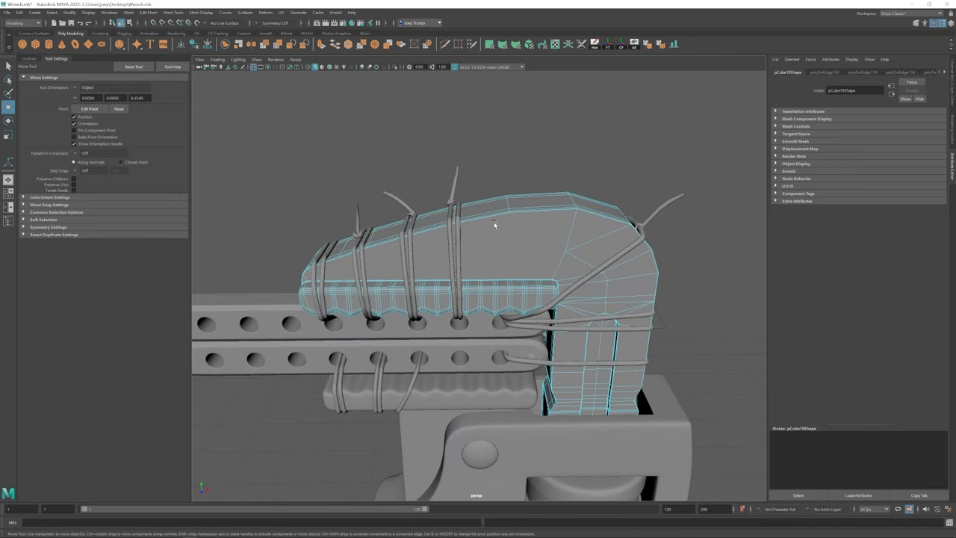
left_click_drag(408, 228, 385, 245, "alt")
Bevel the selected jaw edges with Edit Mesh > Bevel, reducing Segments to 2
left_click(148, 12)
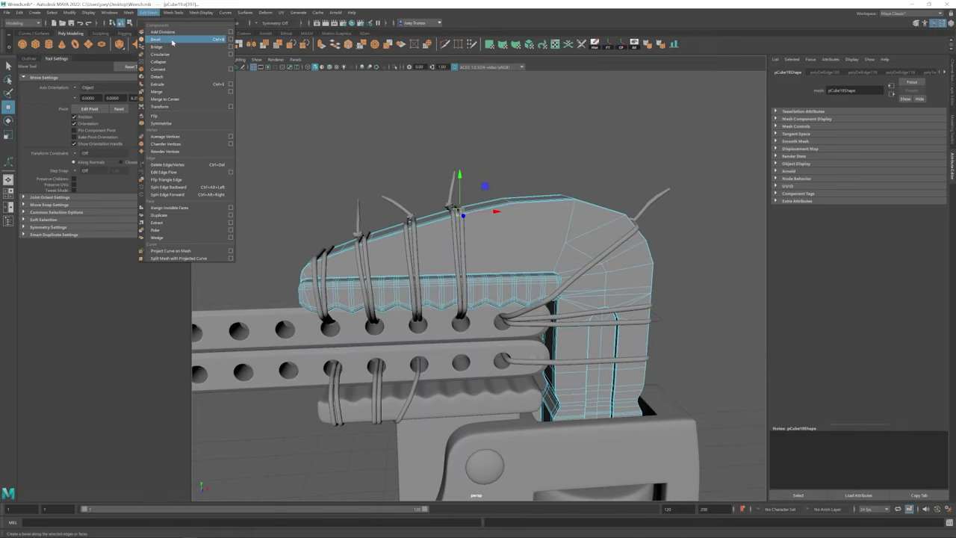
left_click(160, 31)
left_click_drag(675, 173, 484, 239, "alt")
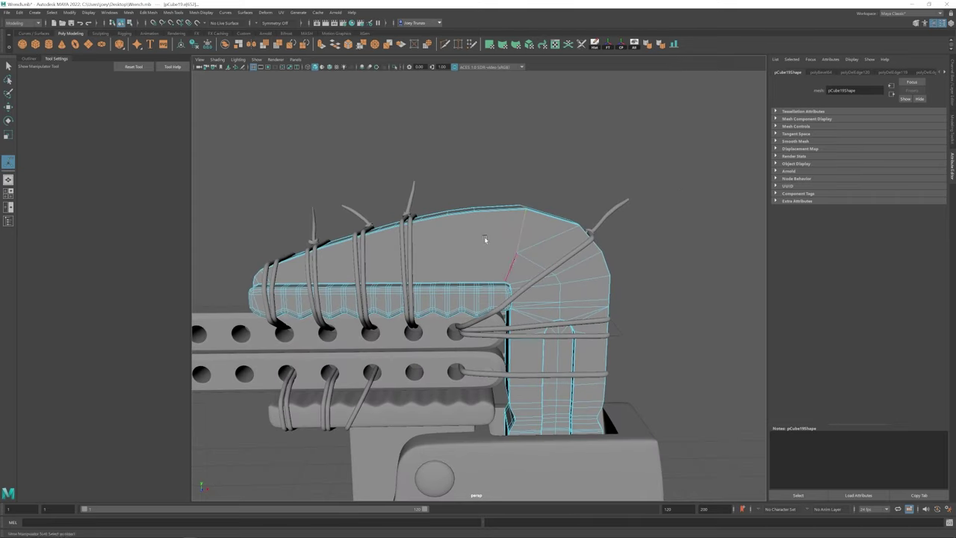
key("ctrl+b")
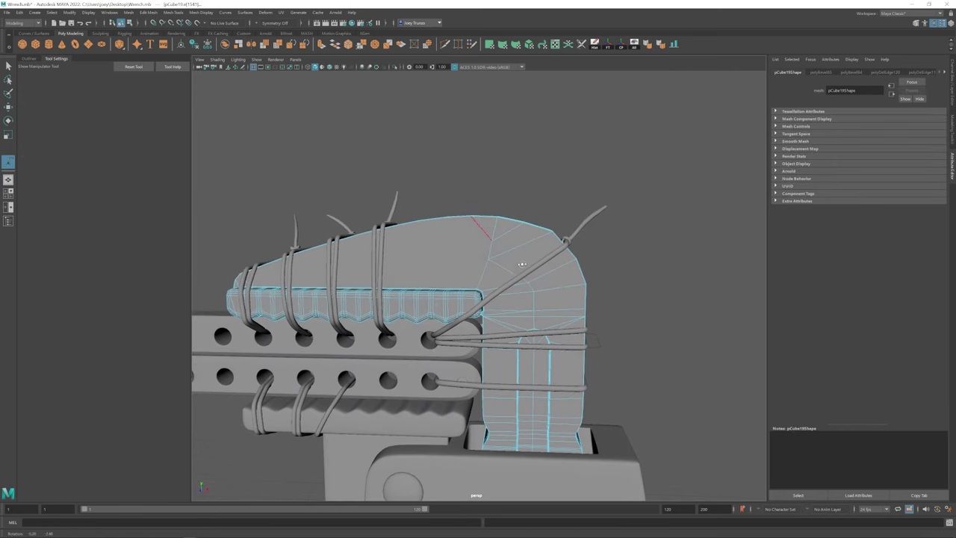
key("ctrl+b")
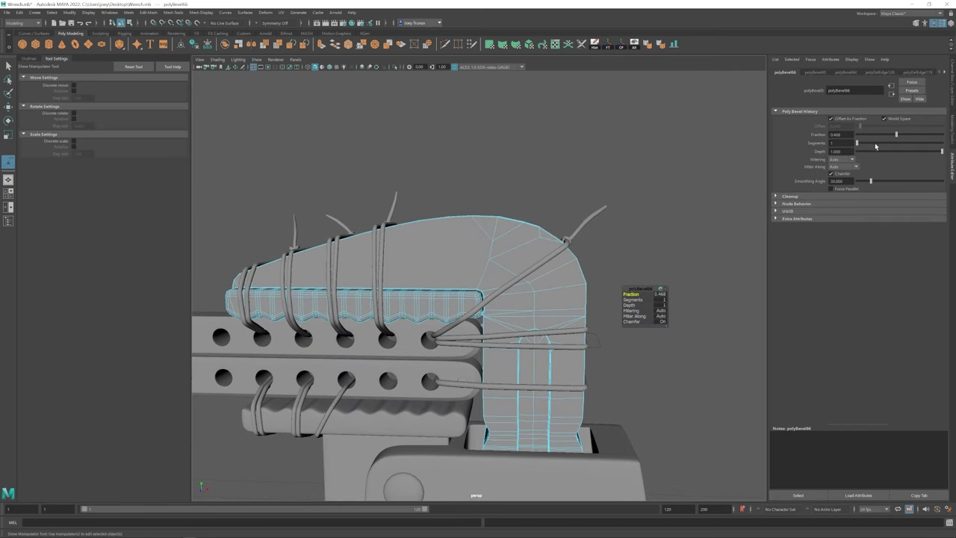
left_click_drag(870, 144, 864, 143)
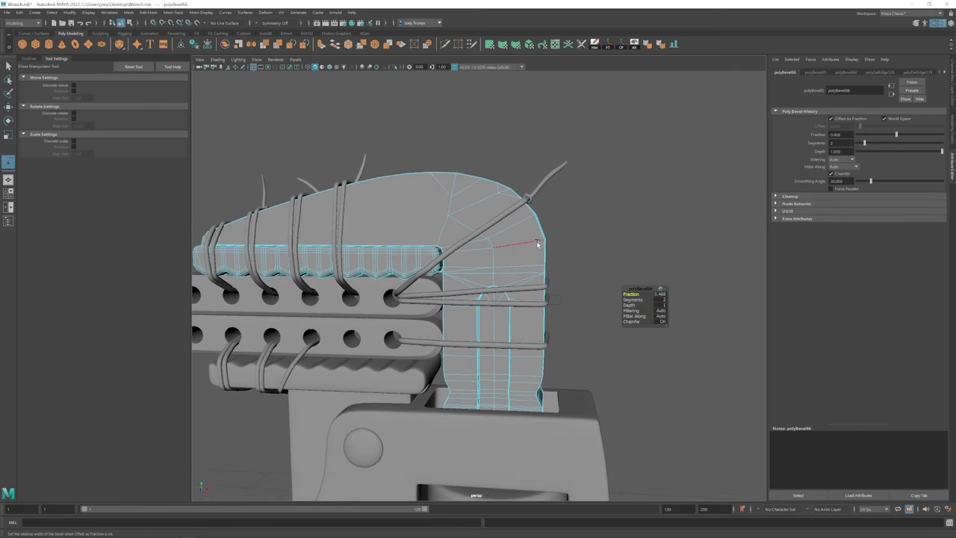
key("ctrl+z")
Bevel further edges on pCube19 at about 0.5 fraction, undoing and reapplying one
left_click_drag(539, 243, 665, 351, "alt")
key("ctrl+b")
key("w")
key("ctrl+b")
key("ctrl+z")
key("ctrl+b")
key("ctrl+z")
Delete two unwanted edges from the top of the upper jaw
scroll(482, 266, "up", 5)
left_click_drag(529, 254, 565, 228, "alt")
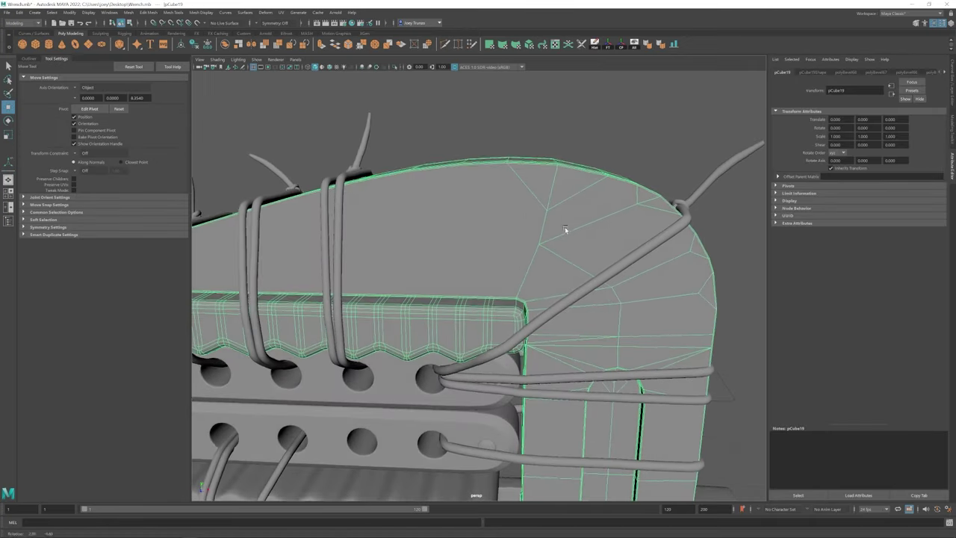
right_click_drag(565, 229, 566, 210)
left_click(569, 205)
key("ctrl+Delete")
left_click_drag(532, 222, 514, 234, "alt")
key("ctrl+Delete")
left_click_drag(559, 260, 565, 167, "alt")
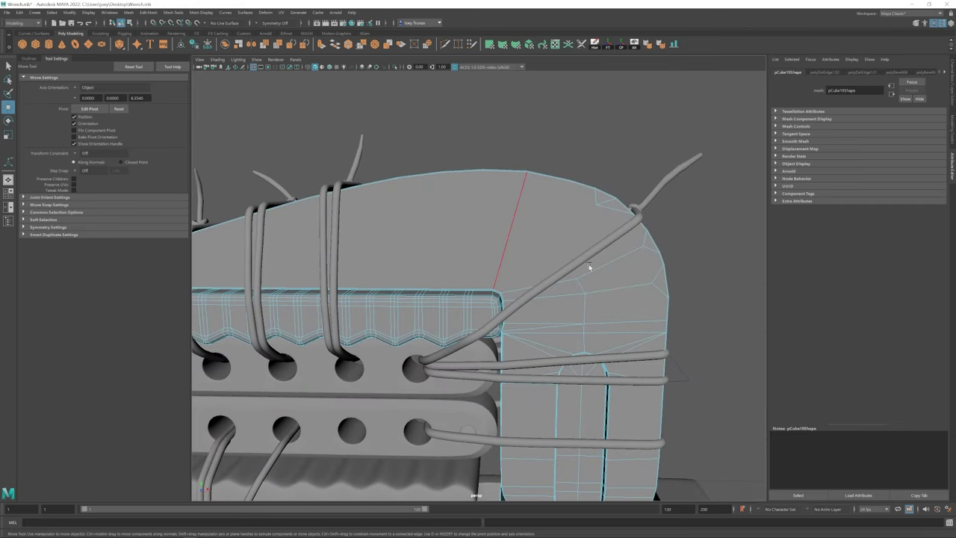
left_click_drag(587, 267, 563, 217, "alt")
Weld a stray jaw vertex onto its neighbouring vertex
key("ctrl+shift+x")
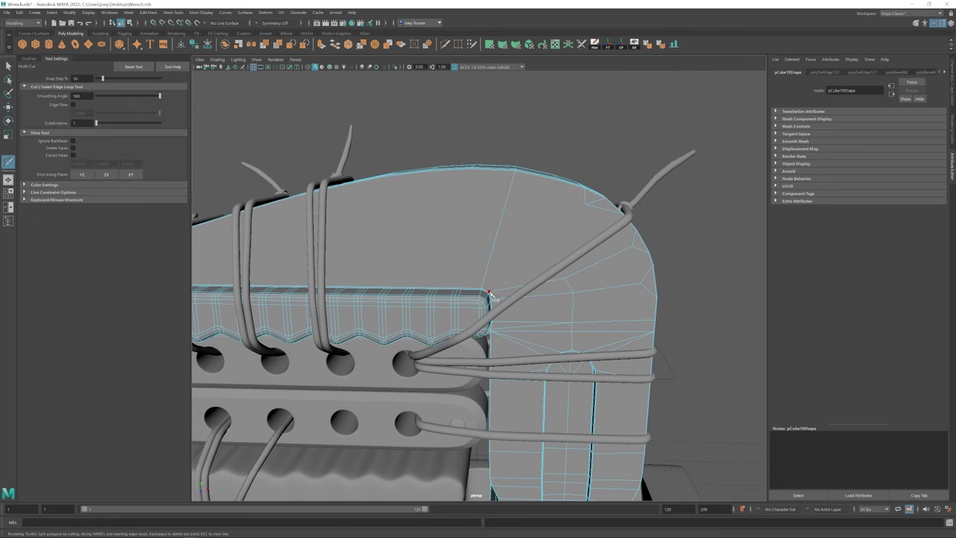
key("w")
left_click_drag(559, 181, 511, 280, "alt")
right_click_drag(579, 321, 578, 199, "shift")
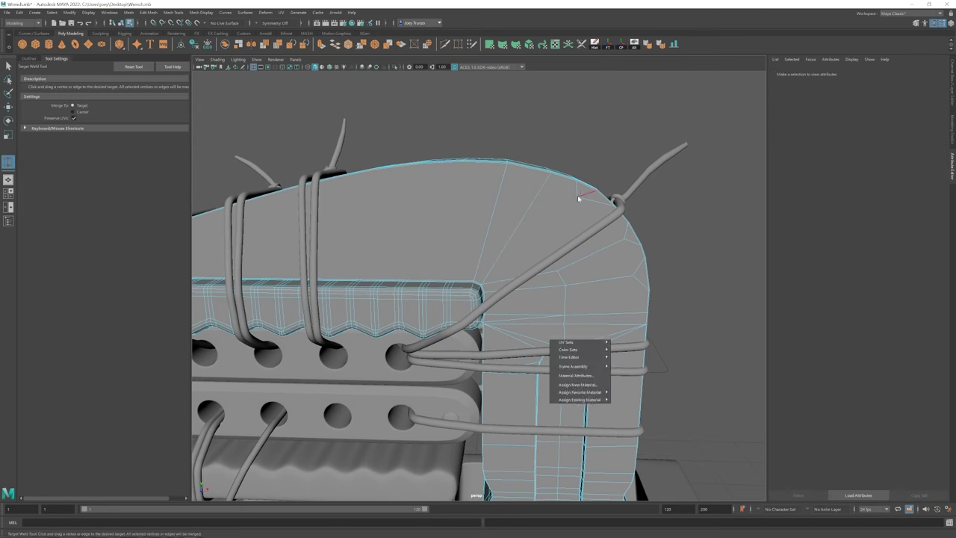
left_click_drag(577, 197, 577, 198)
key("w")
left_click_drag(578, 292, 535, 260, "alt")
left_click(530, 250)
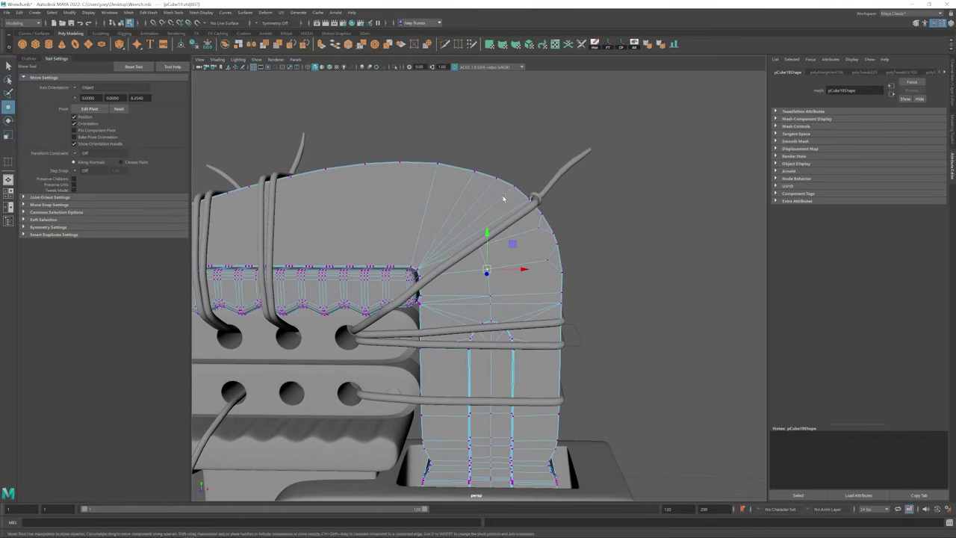
key("g")
left_click_drag(503, 198, 444, 224, "alt")
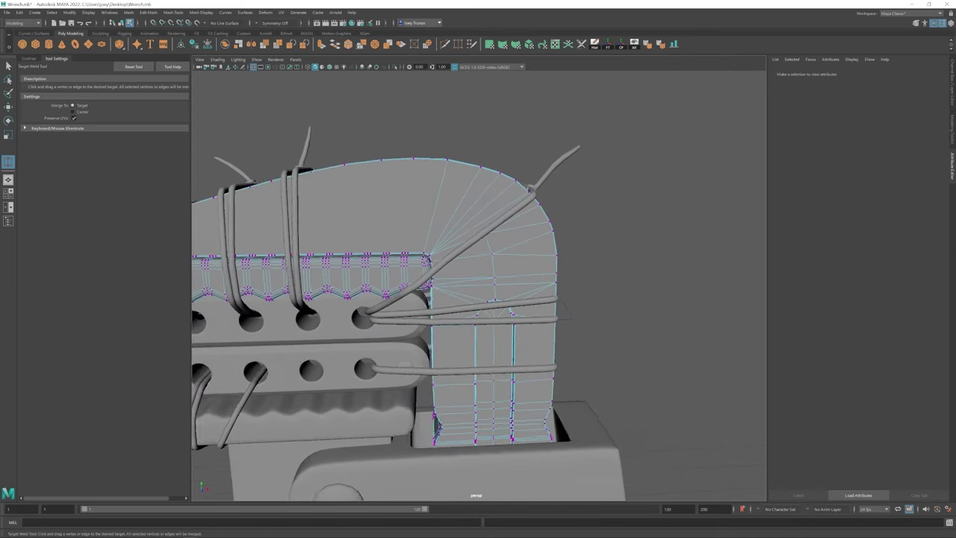
Multi-Cut a new edge from the jaw rim near the bend up to the top vertex, then bevel it
key("ctrl+shift+x")
scroll(499, 297, "up", 3)
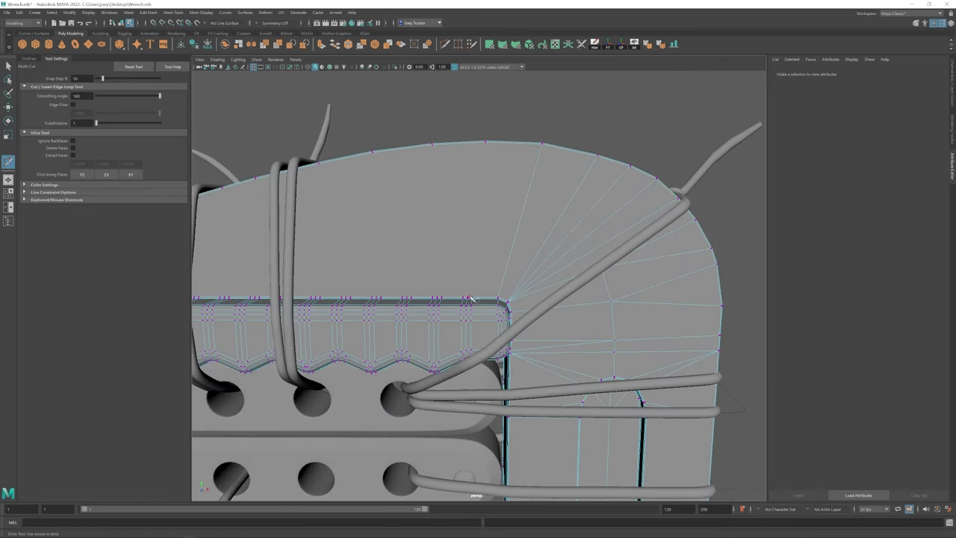
left_click(466, 299)
scroll(505, 100, "up", 2)
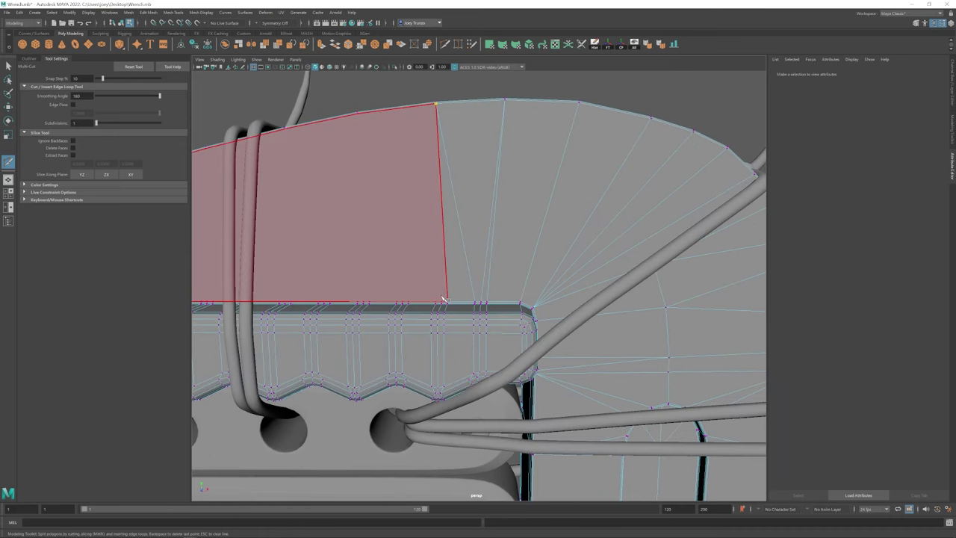
left_click_drag(448, 300, 483, 308, "alt")
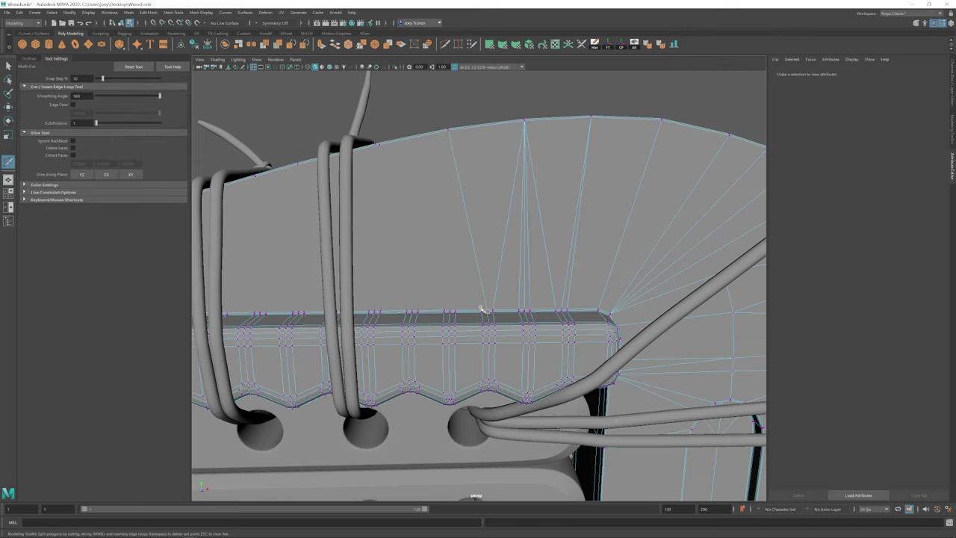
left_click(447, 153)
scroll(458, 249, "down", 3)
scroll(423, 118, "up", 4)
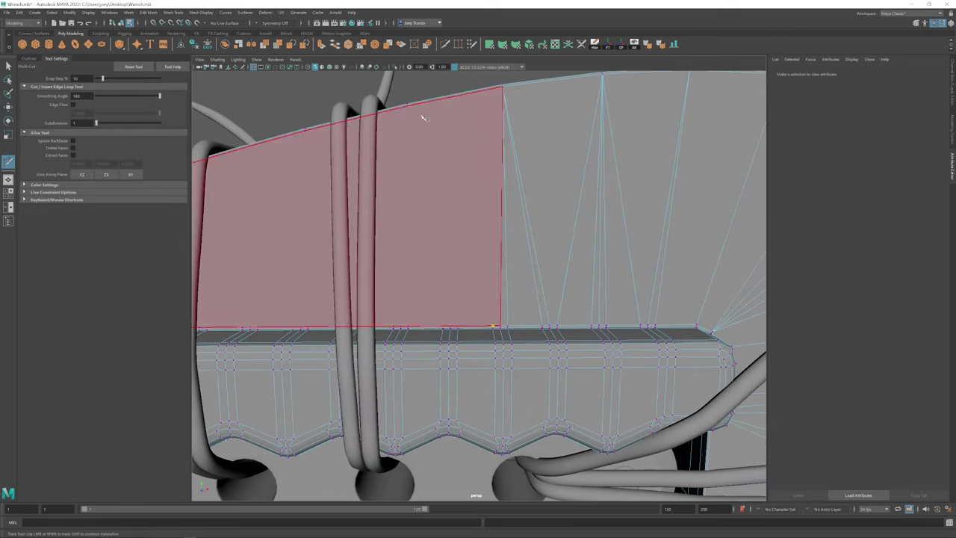
left_click_drag(422, 117, 507, 265, "alt")
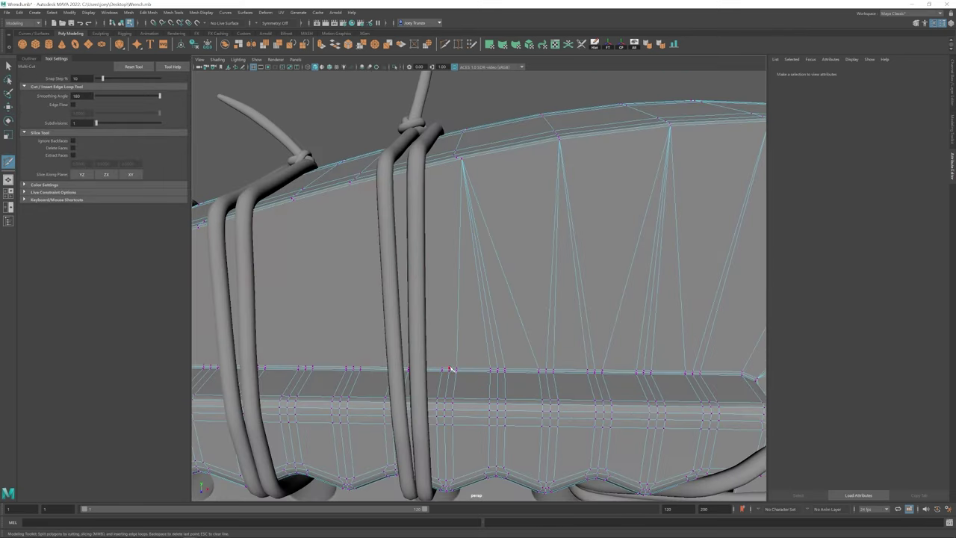
left_click_drag(451, 369, 488, 221, "alt")
key("w")
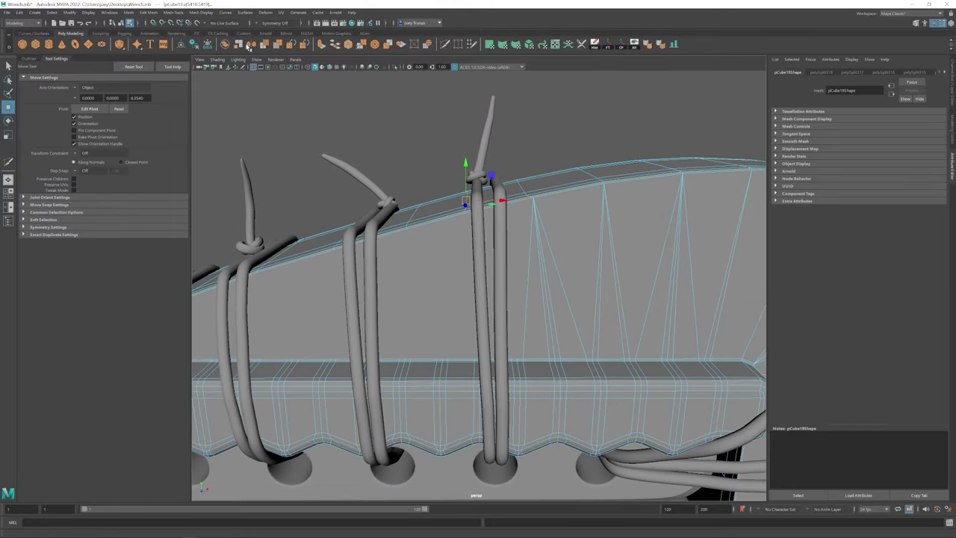
left_click(149, 12)
left_click(160, 38)
Isolate the wrench head in view and repeat the bevel on it
key("w")
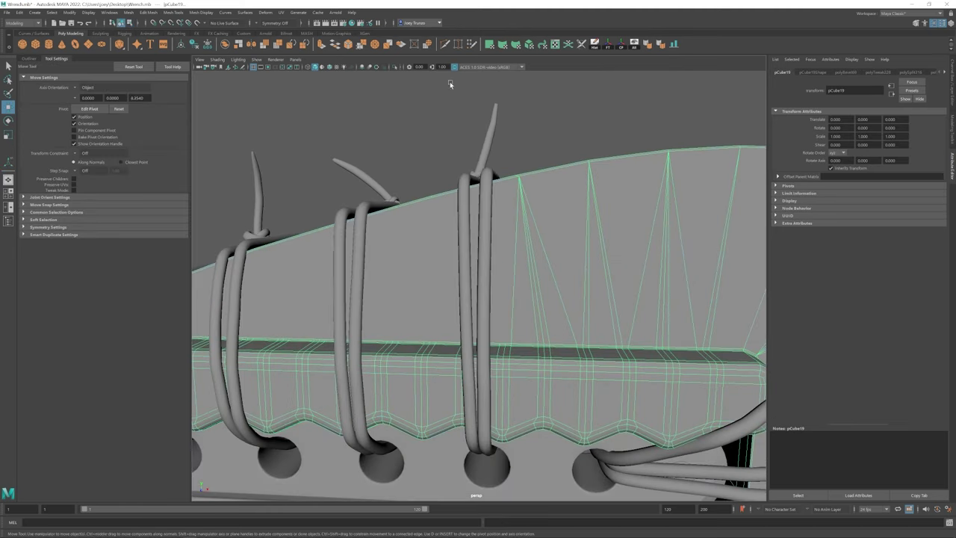
key("ctrl+1")
scroll(467, 240, "down", 5)
left_click_drag(446, 266, 449, 246, "alt")
key("ctrl+b")
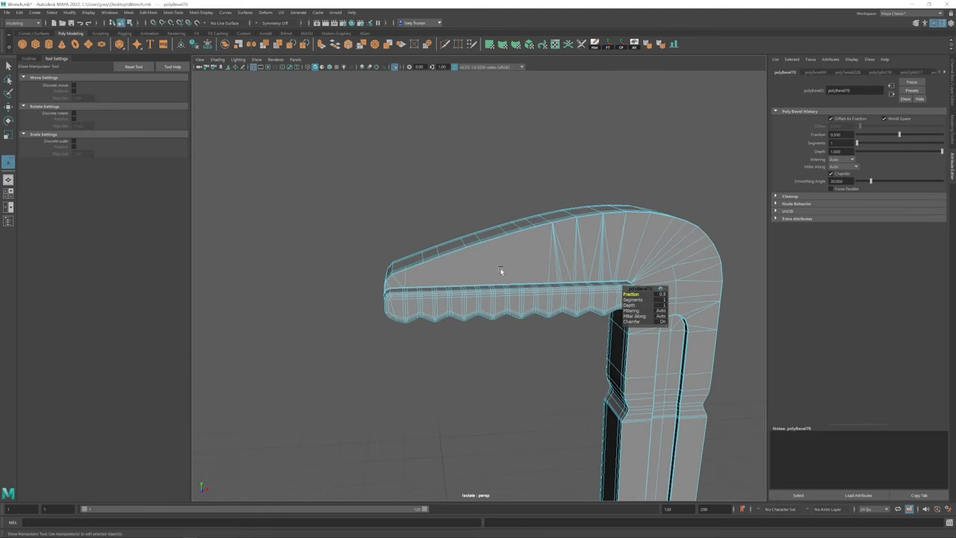
left_click_drag(478, 313, 523, 268, "alt")
left_click(657, 164)
Slide a vertex on the head's top curve along X to reshape the curve
key("F9")
left_click(502, 225)
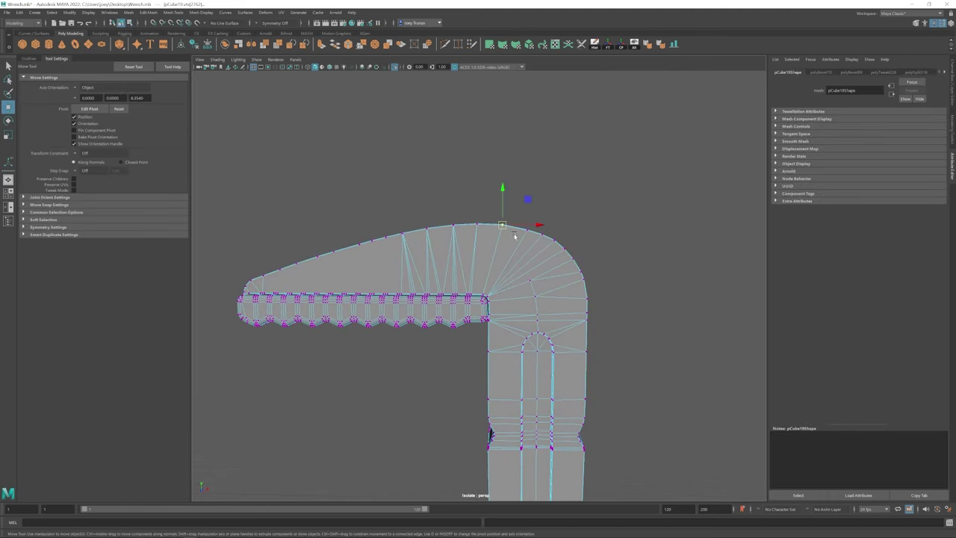
left_click_drag(539, 225, 557, 231)
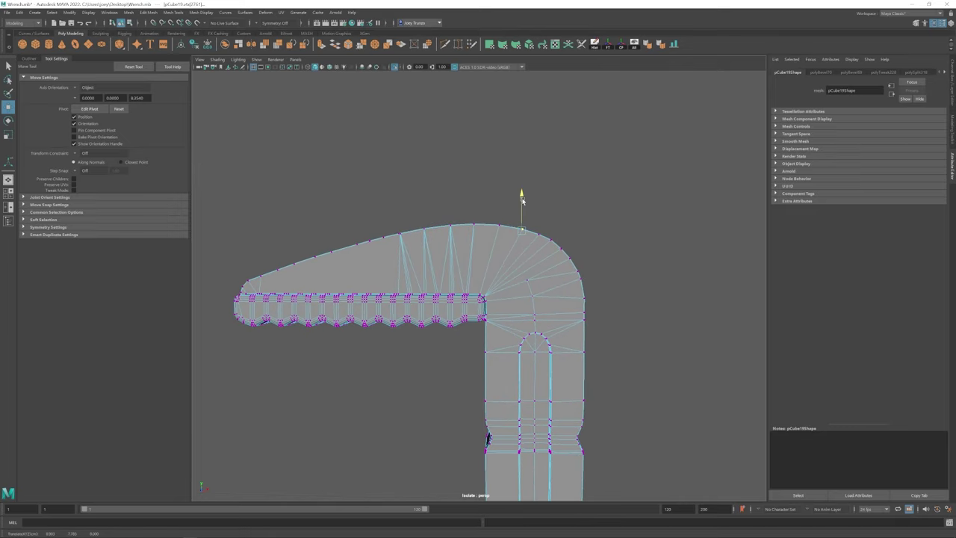
key("F8")
left_click_drag(420, 312, 459, 256, "alt")
left_click(458, 256)
scroll(512, 295, "up", 10)
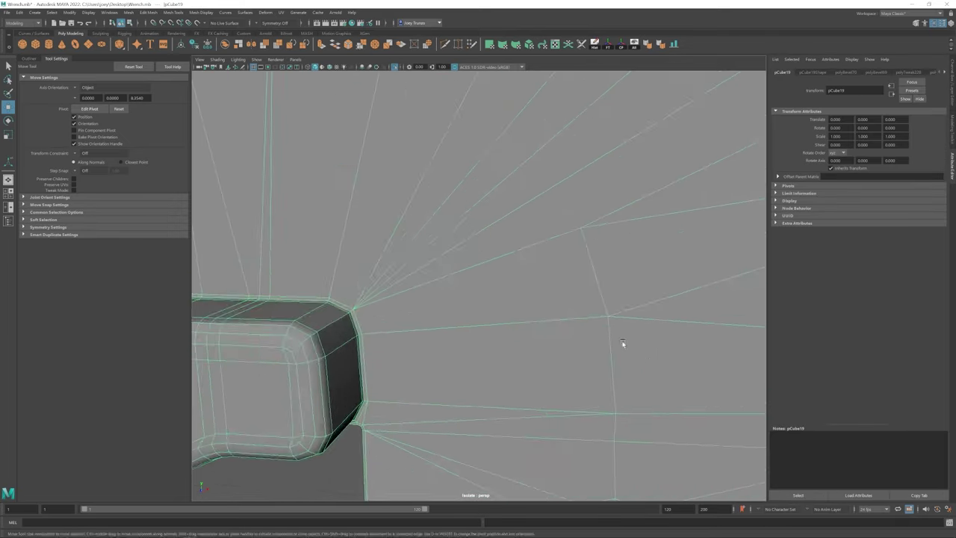
right_click_drag(622, 343, 460, 313, "alt")
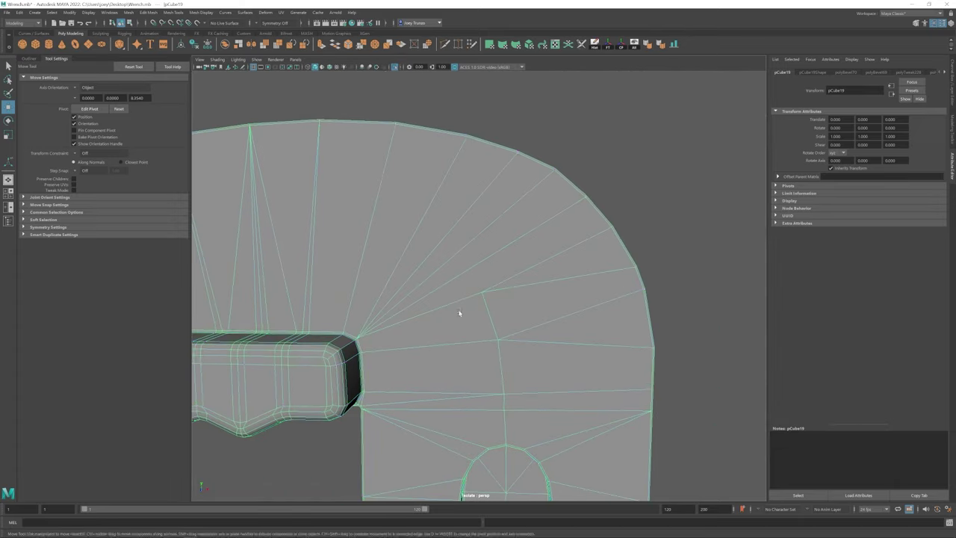
Target-weld a stray vertex on the bend face and delete the leftover edge
key("F8")
left_click(486, 300)
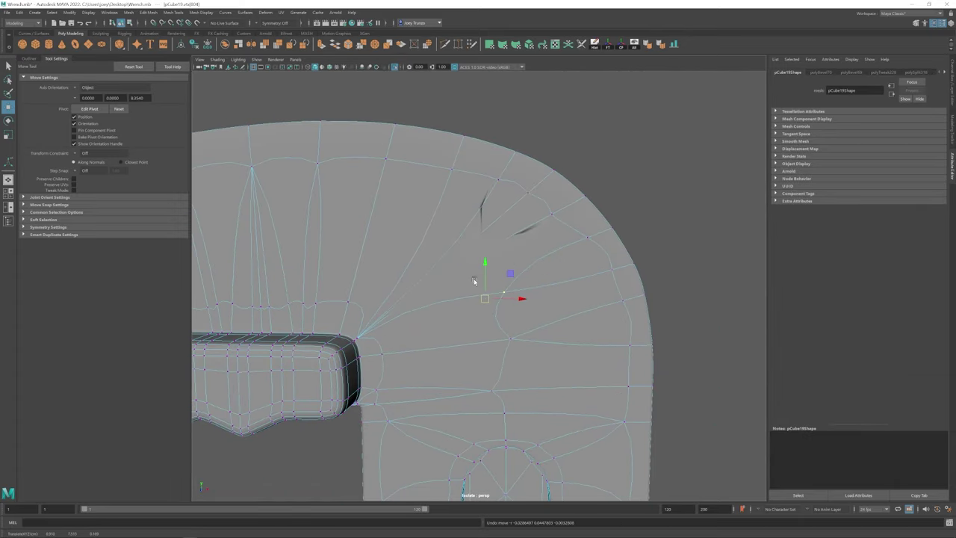
left_click_drag(474, 281, 500, 286, "alt")
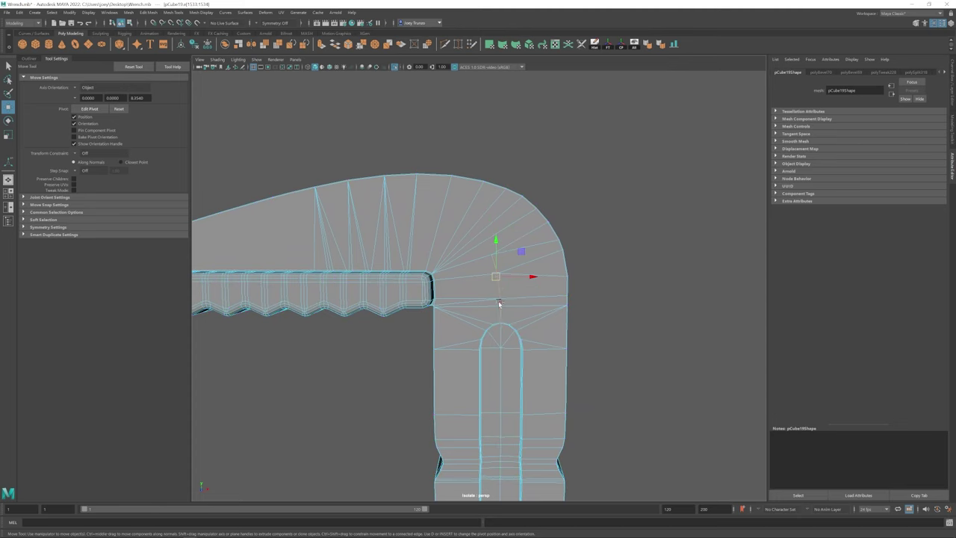
scroll(468, 274, "up", 3)
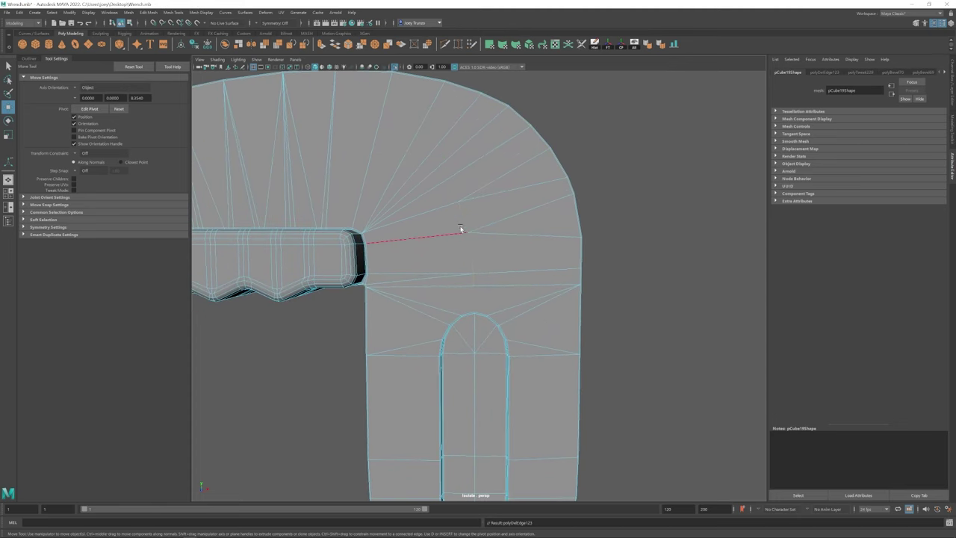
left_click_drag(461, 229, 466, 253, "alt")
left_click_drag(365, 265, 472, 263, "alt")
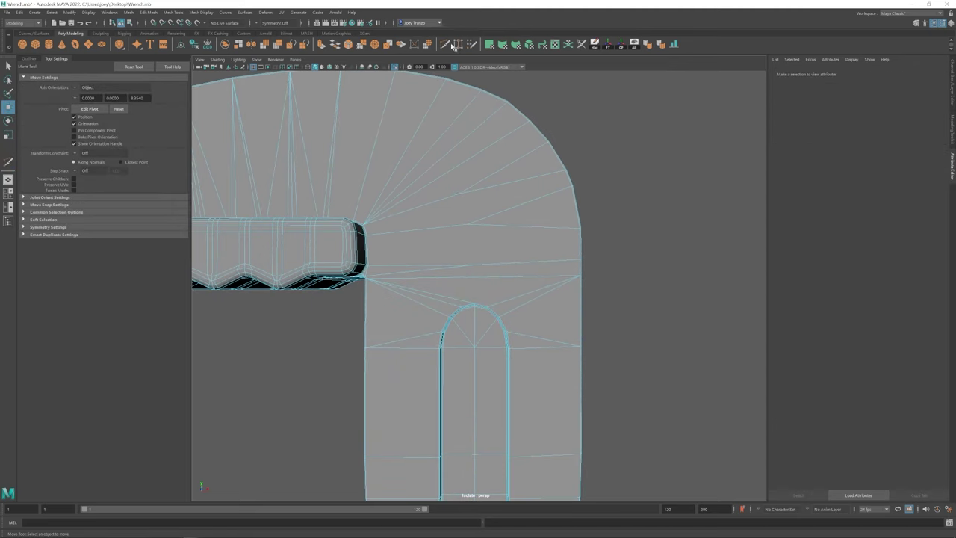
right_click_drag(471, 263, 471, 263, "shift")
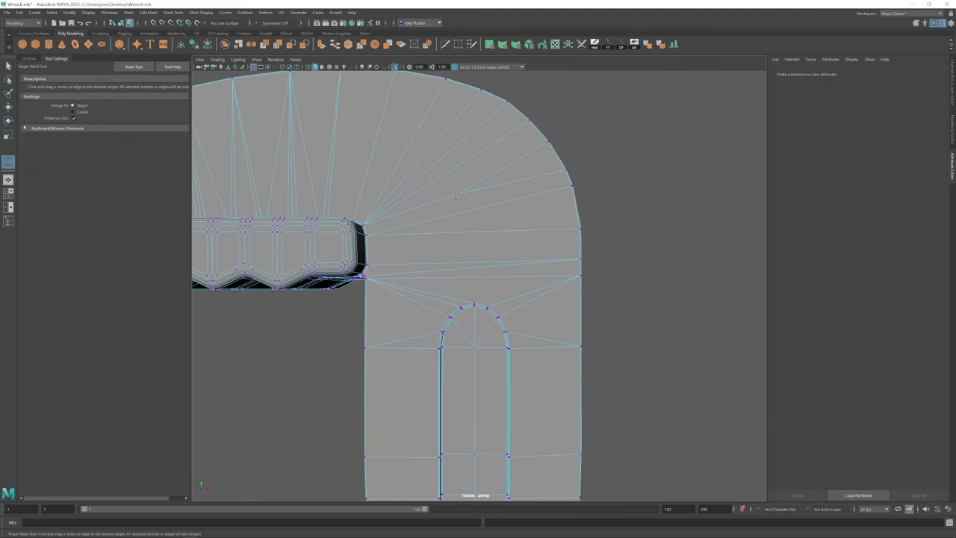
left_click_drag(458, 194, 457, 245, "alt")
key("w")
left_click(457, 245)
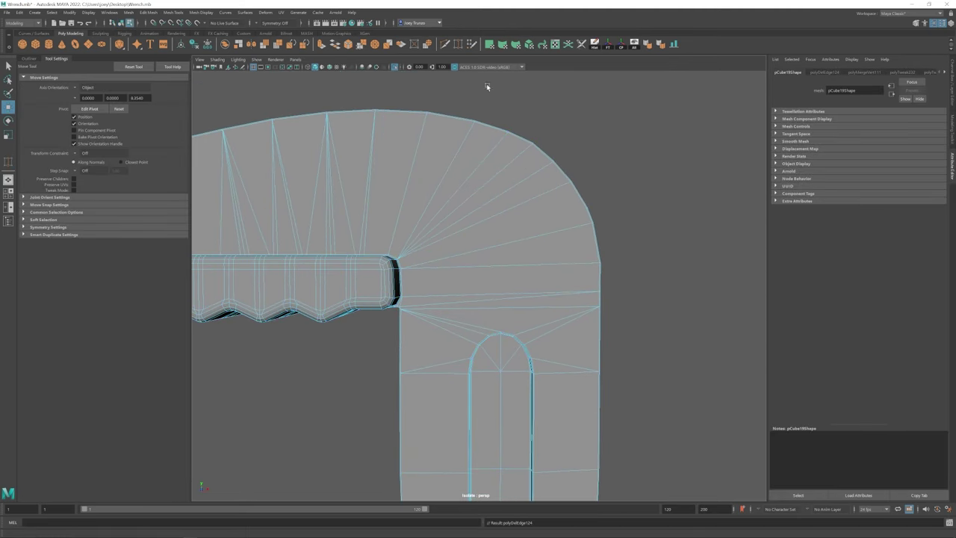
left_click(486, 88)
Multi-Cut a new edge across the upper jaw face up to its top edge
scroll(486, 87, "down", 3)
left_click_drag(478, 187, 449, 278, "alt")
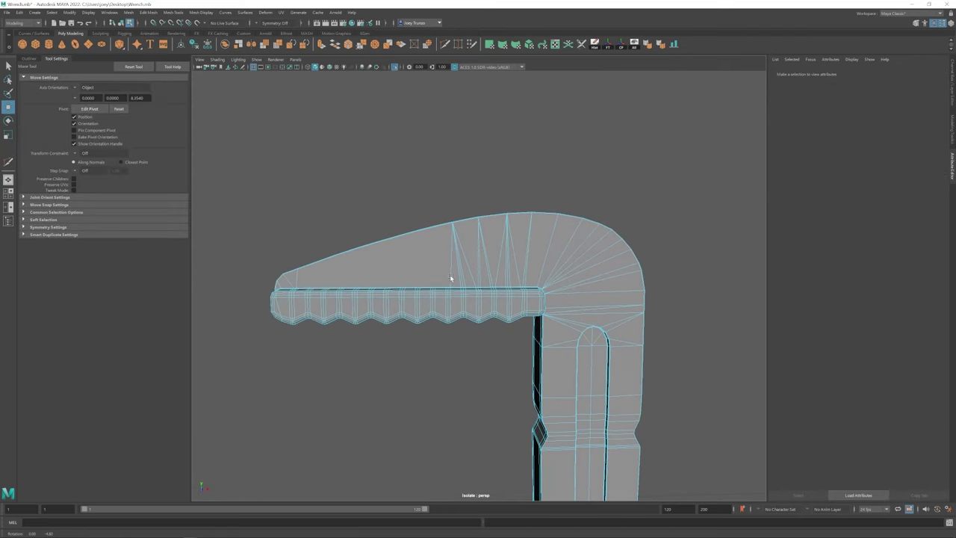
scroll(449, 278, "up", 3)
left_click(480, 271)
scroll(480, 271, "up", 2)
right_click_drag(463, 335, 463, 334, "shift")
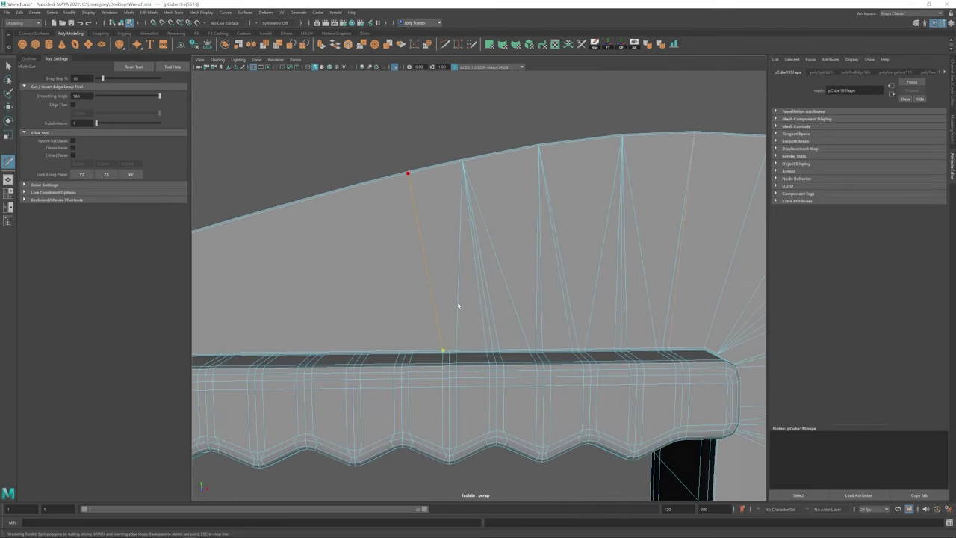
left_click(443, 351)
key("Return")
left_click_drag(416, 352, 473, 254, "alt")
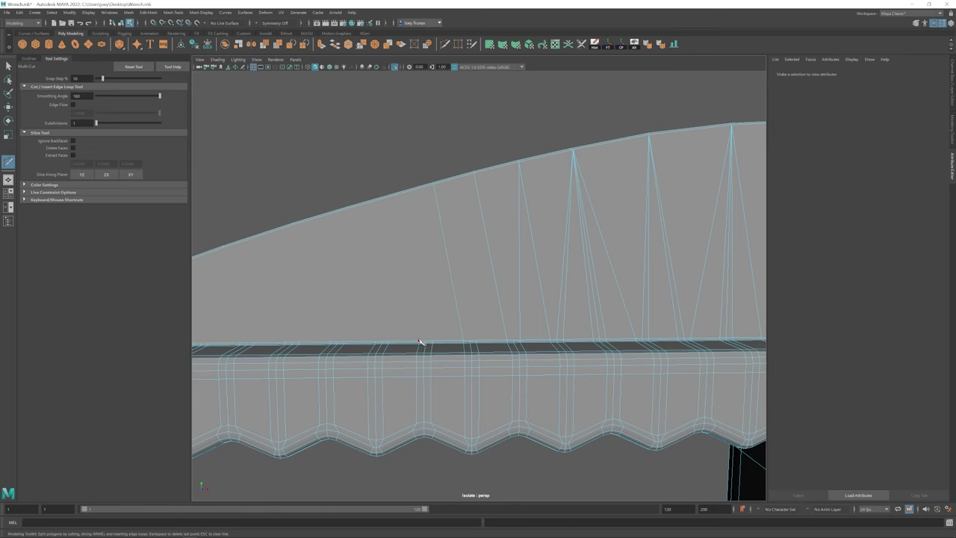
left_click_drag(350, 210, 447, 297, "alt")
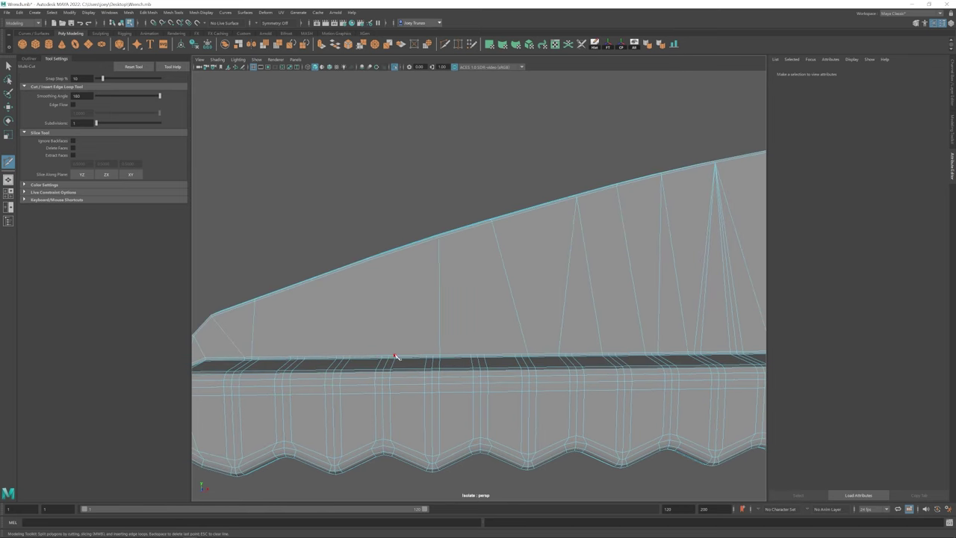
left_click(258, 356)
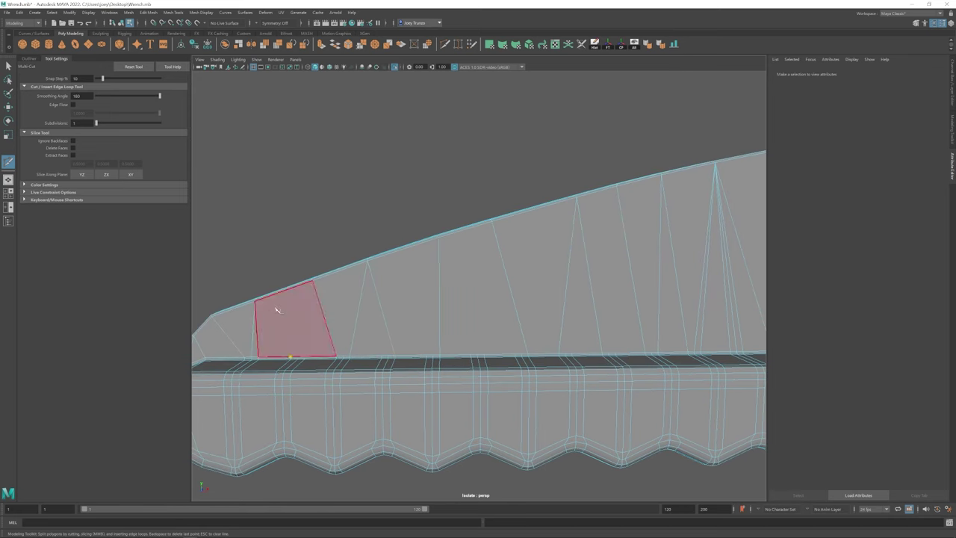
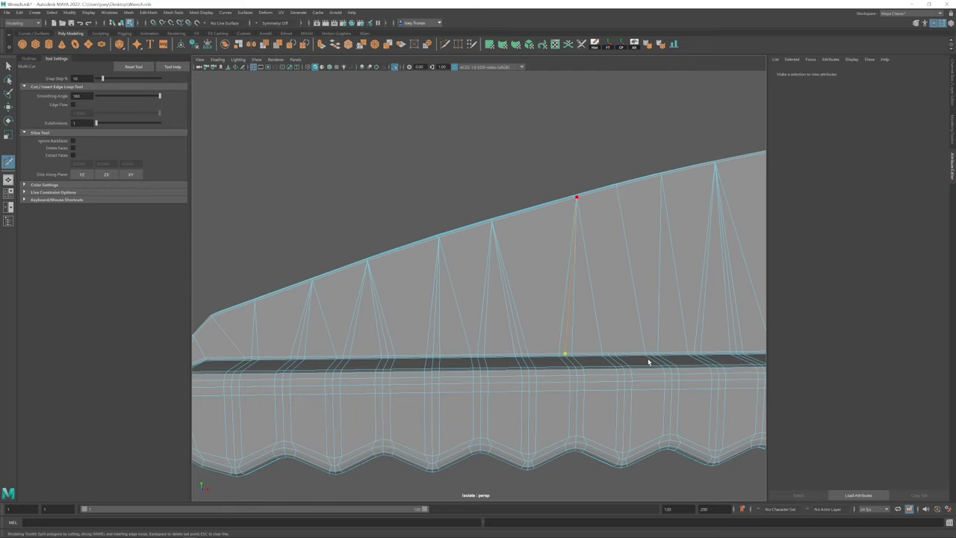
Leave cutting, switch to the Move tool, and bring the small tab beneath the wrench head into view
scroll(560, 345, "down", 5)
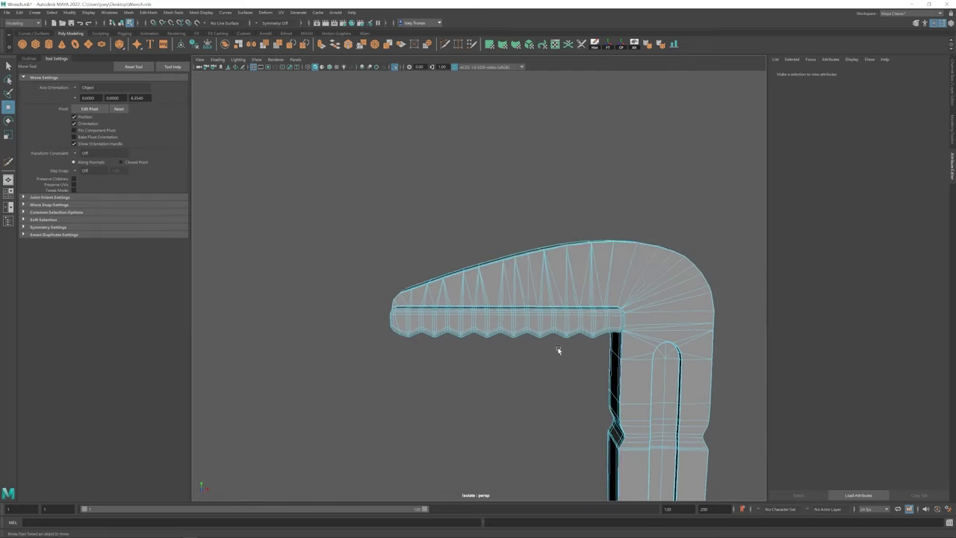
left_click_drag(559, 346, 499, 298, "alt")
scroll(499, 298, "up", 5)
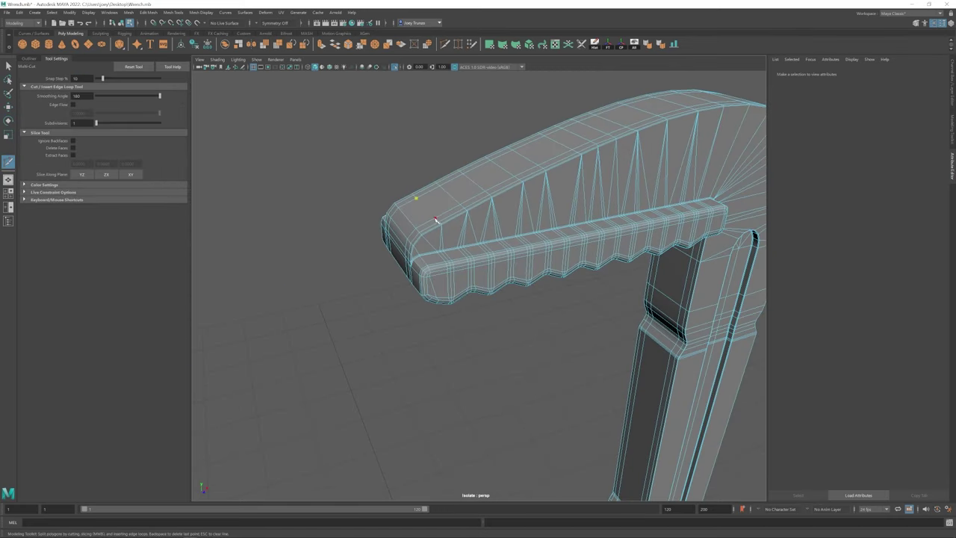
key("w")
left_click_drag(436, 219, 448, 224, "alt")
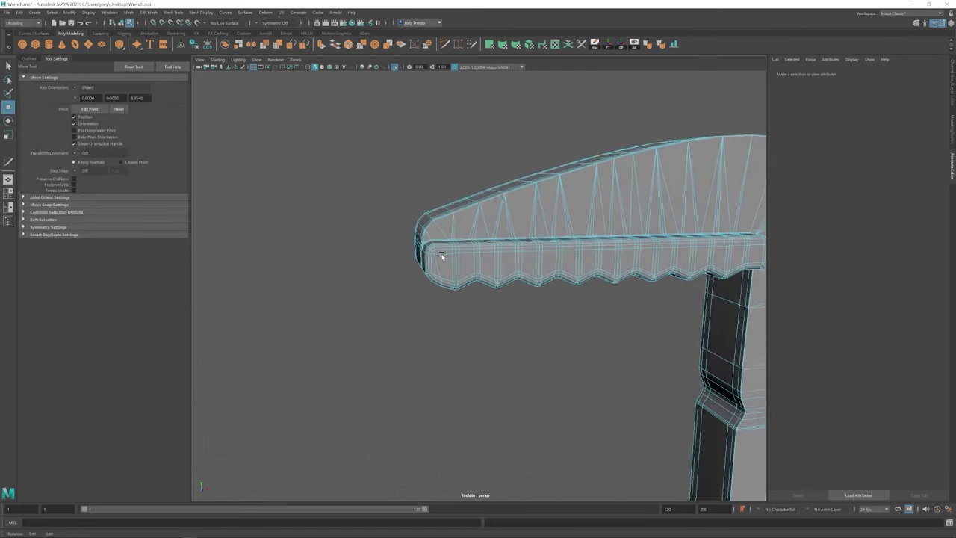
key("F8")
scroll(567, 152, "down", 5)
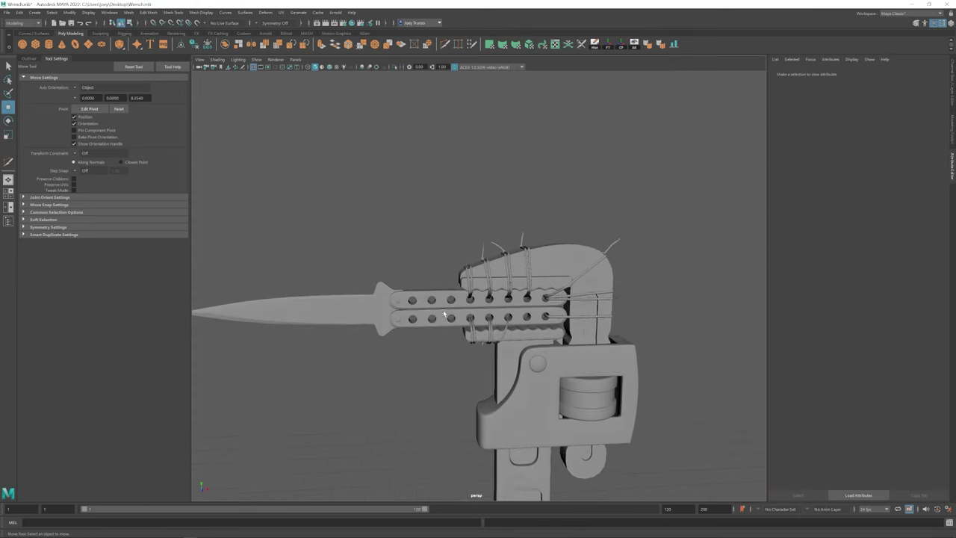
left_click_drag(567, 152, 486, 256, "alt")
scroll(486, 256, "up", 6)
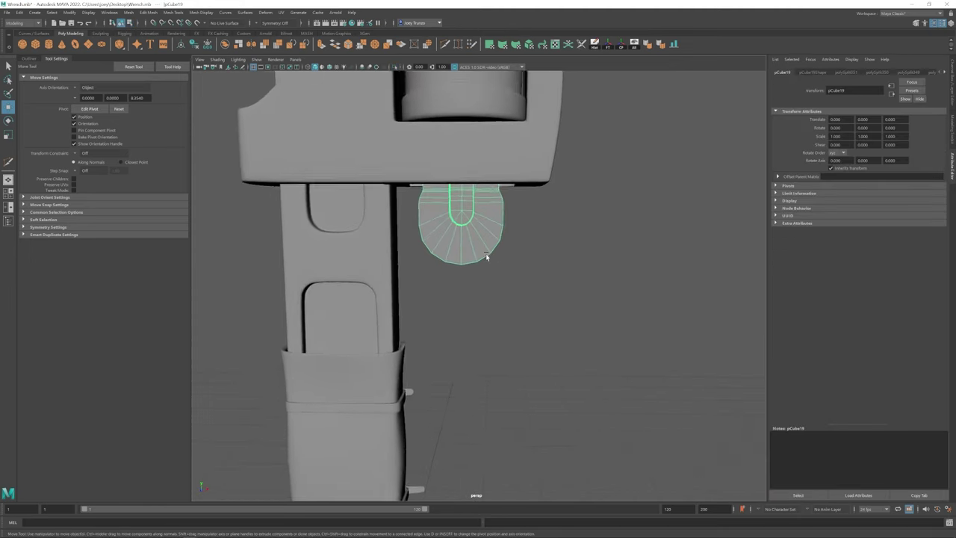
scroll(480, 246, "up", 1)
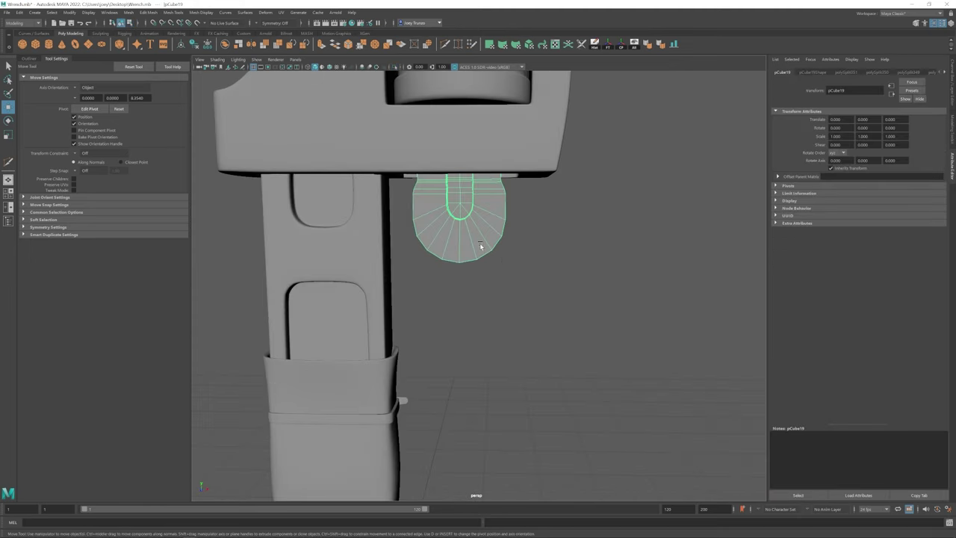
Bevel the tab's U-shaped edge loop, tidy its vertices, and return to object mode
double_click(460, 217)
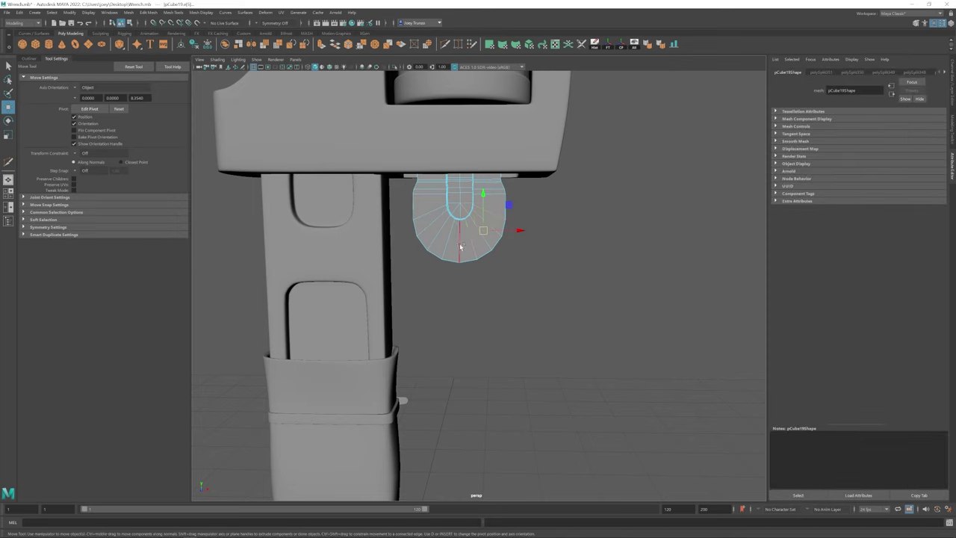
key("ctrl+b")
scroll(470, 259, "up", 3)
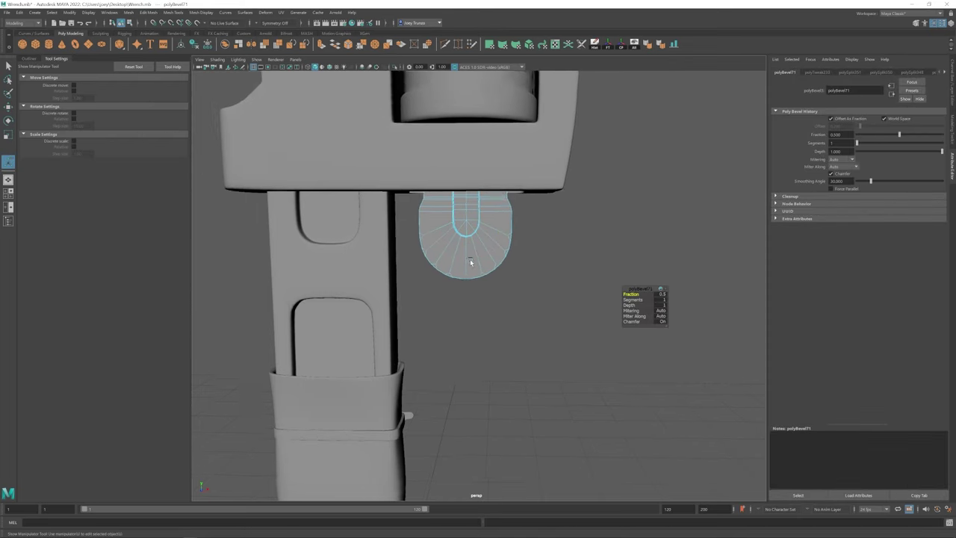
left_click_drag(589, 241, 493, 194, "alt")
right_click_drag(493, 194, 465, 157, "shift")
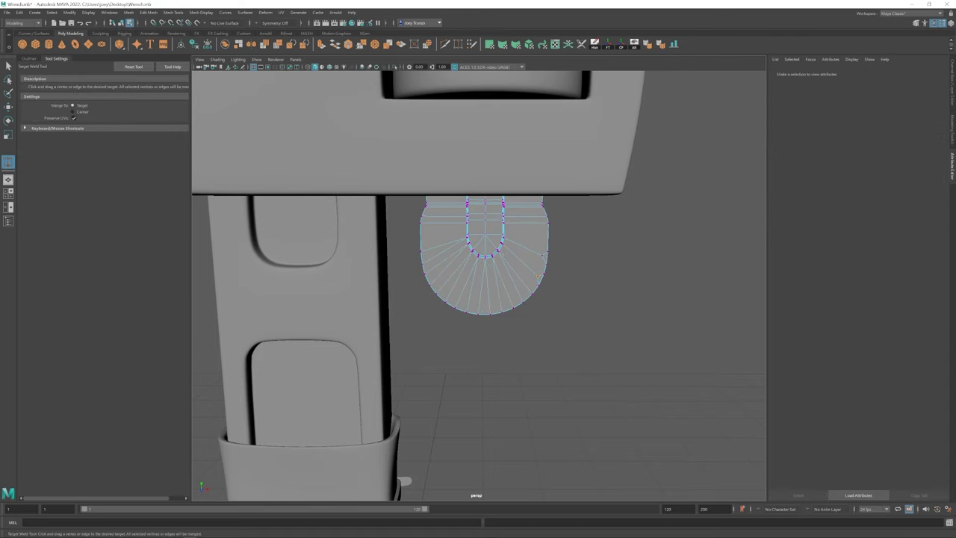
key("F8")
key("w")
scroll(513, 316, "down", 5)
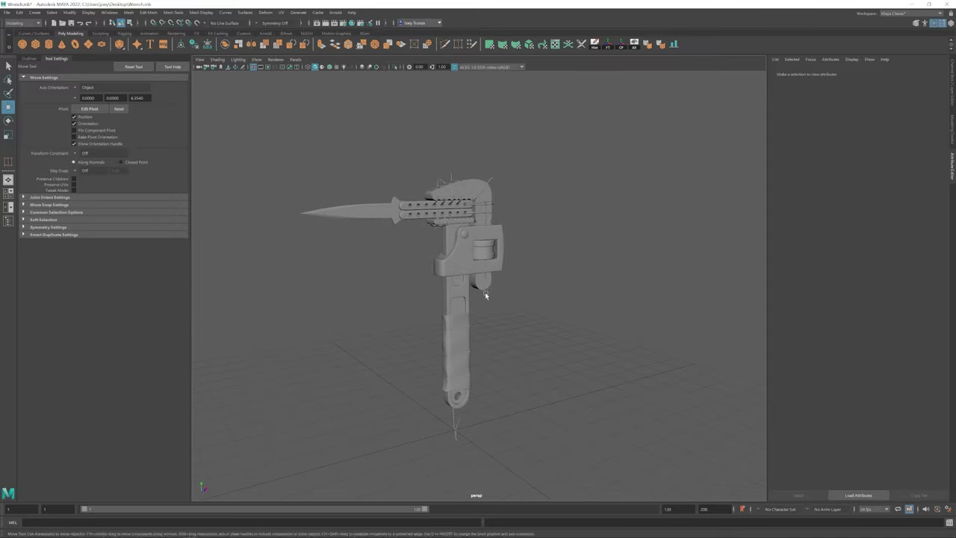
Select the toothed block holding the knife blade and frame it in the viewport
scroll(487, 298, "up", 4)
scroll(529, 311, "down", 3)
scroll(563, 299, "up", 3)
left_click(563, 299)
scroll(463, 277, "down", 3)
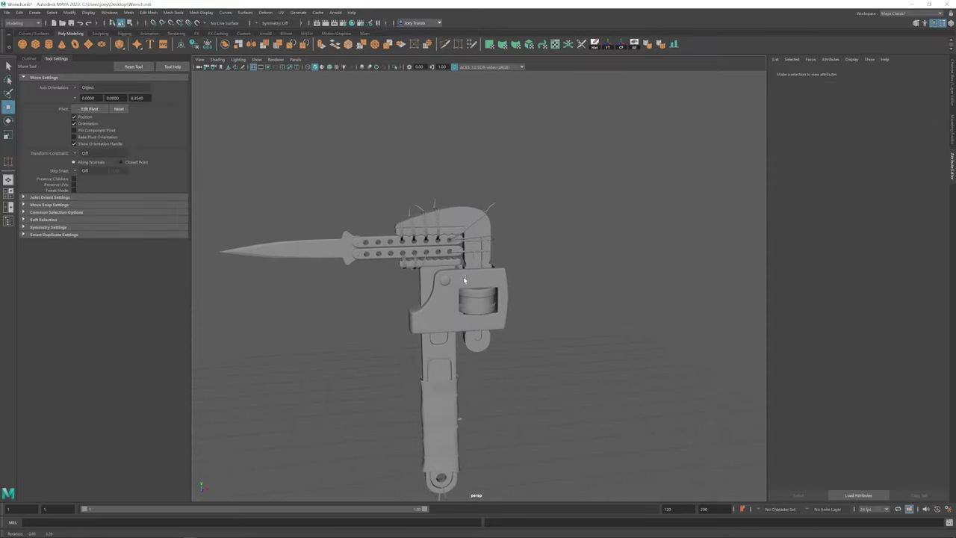
scroll(459, 275, "up", 6)
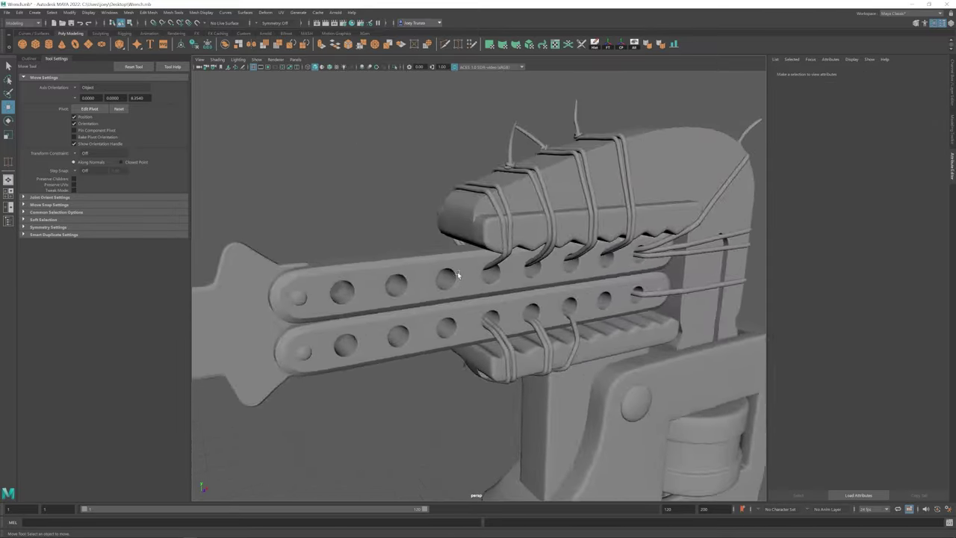
left_click(463, 233)
scroll(463, 233, "up", 3)
key("F8")
scroll(398, 227, "up", 3)
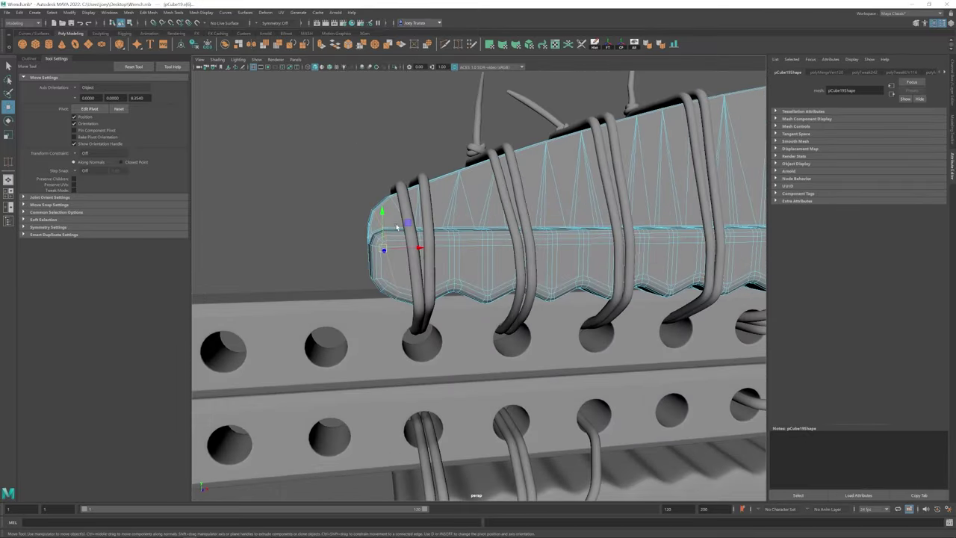
scroll(397, 191, "down", 5)
left_click(341, 250)
scroll(342, 188, "up", 5)
left_click_drag(342, 249, 512, 239, "alt")
left_click(342, 188)
key("F8")
Bevel the toothed block with Edit Mesh > Bevel and inspect its ends
left_click(129, 13)
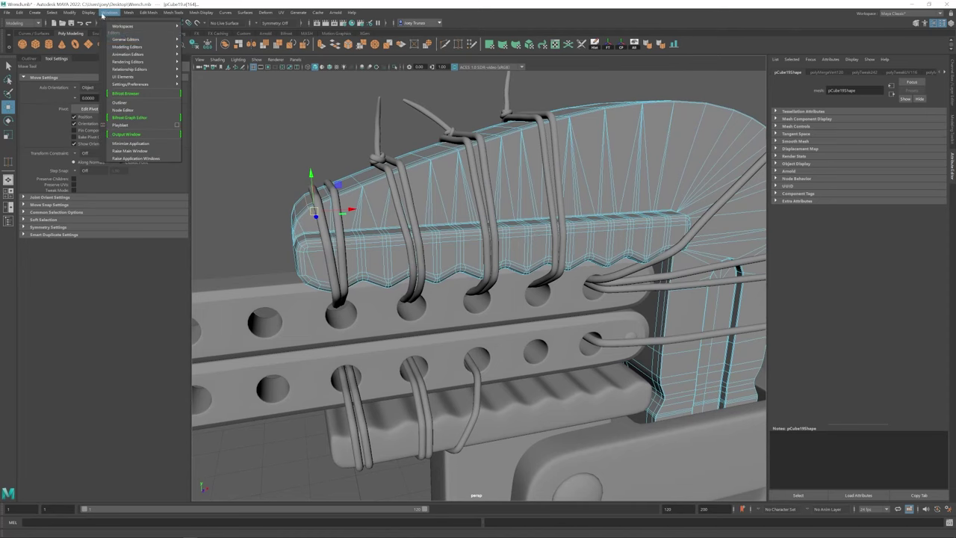
left_click(160, 36)
scroll(378, 217, "up", 1)
left_click_drag(378, 217, 407, 221, "alt")
left_click(363, 214)
key("w")
left_click_drag(365, 173, 425, 224, "alt")
key("F8")
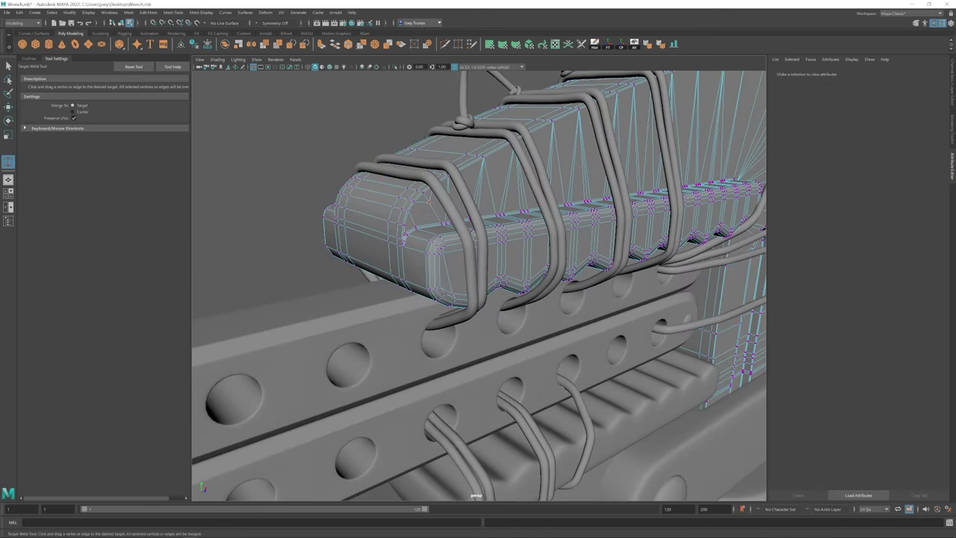
mouse_move(478, 284)
left_mouse_down("alt")
mouse_move(632, 271)
mouse_move(491, 304)
mouse_move(478, 299)
left_mouse_up("alt")
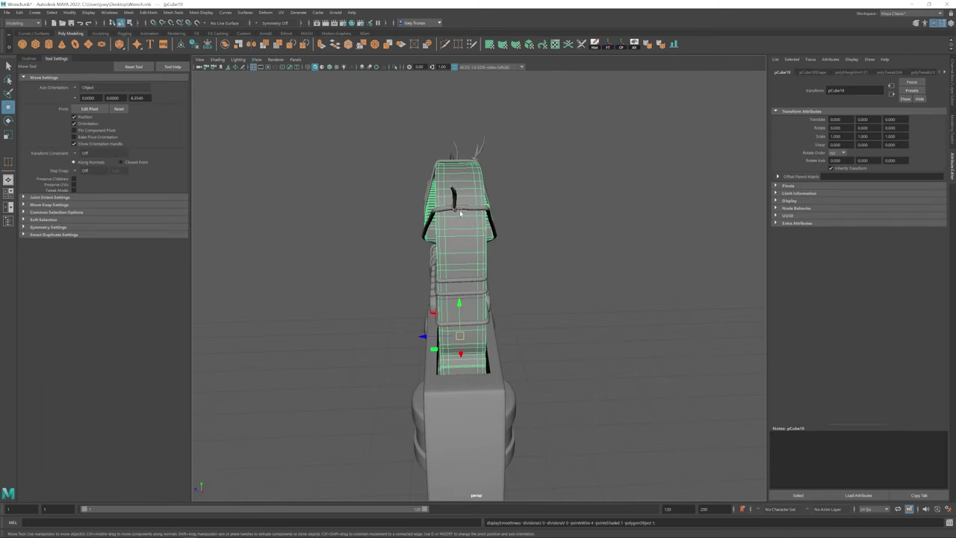
Apply an edge tool to the blade holder and drag one of its vertices into place
left_click(147, 13)
left_click(172, 97)
key("w")
key("F8")
left_click_drag(458, 96, 650, 416)
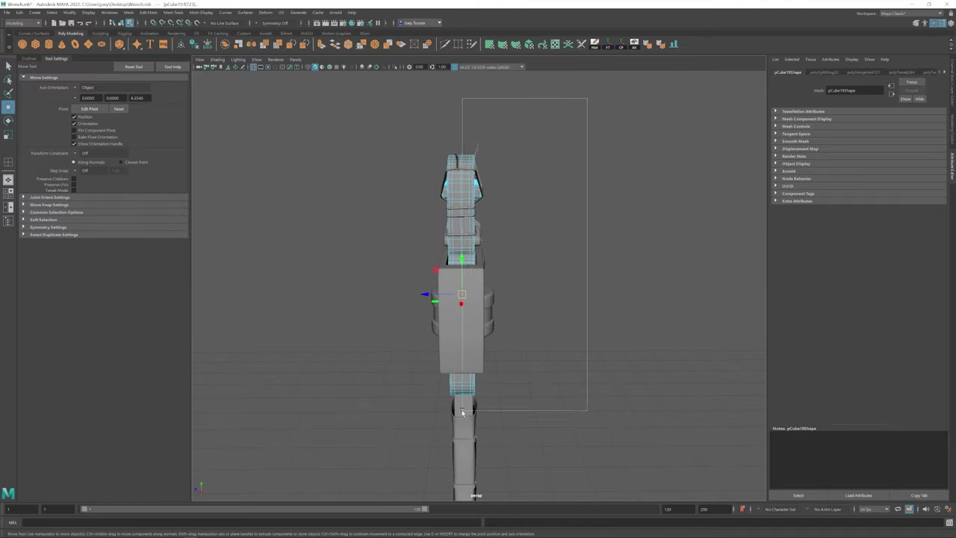
left_click_drag(568, 314, 419, 304, "alt")
scroll(535, 273, "up", 5)
scroll(482, 284, "up", 5)
key("F9")
left_click(482, 285)
left_click_drag(481, 285, 514, 264, "alt")
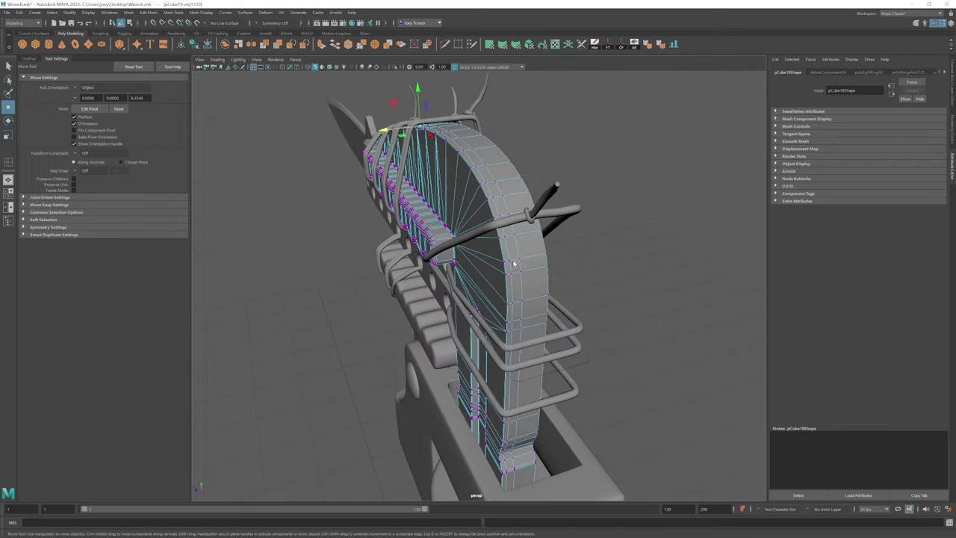
Switch to Scale and review the wrench head from front and angled views
left_click_drag(644, 285, 417, 373, "alt")
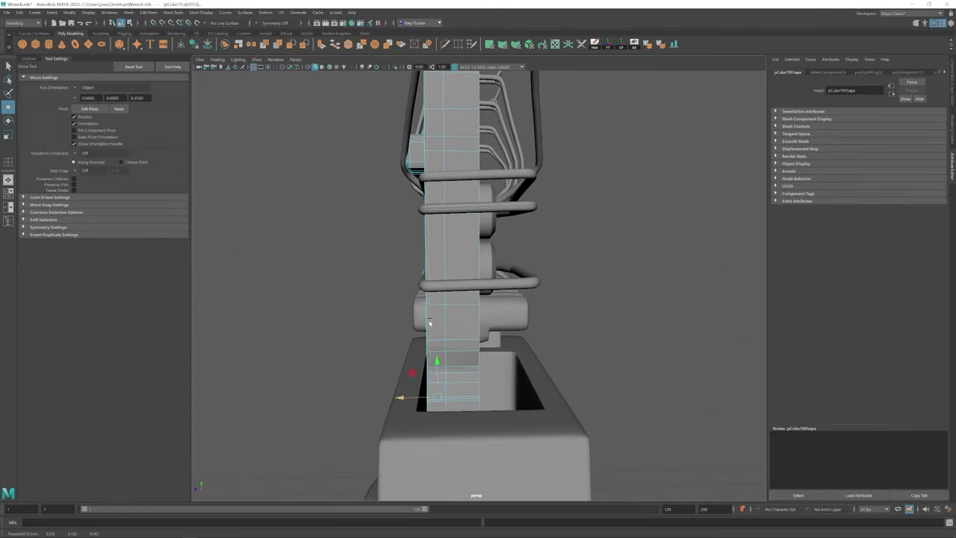
key("r")
left_click_drag(429, 323, 468, 297, "alt")
scroll(522, 299, "down", 10)
left_click(588, 300)
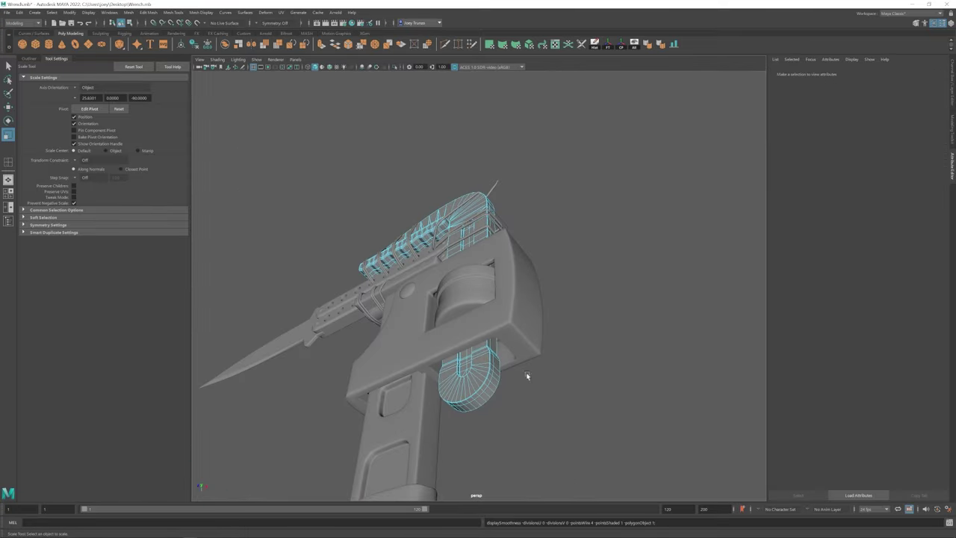
left_click_drag(526, 376, 490, 296, "alt")
Combine the stacked boxes at the wrench's top bar into a single mesh
left_click(20, 12)
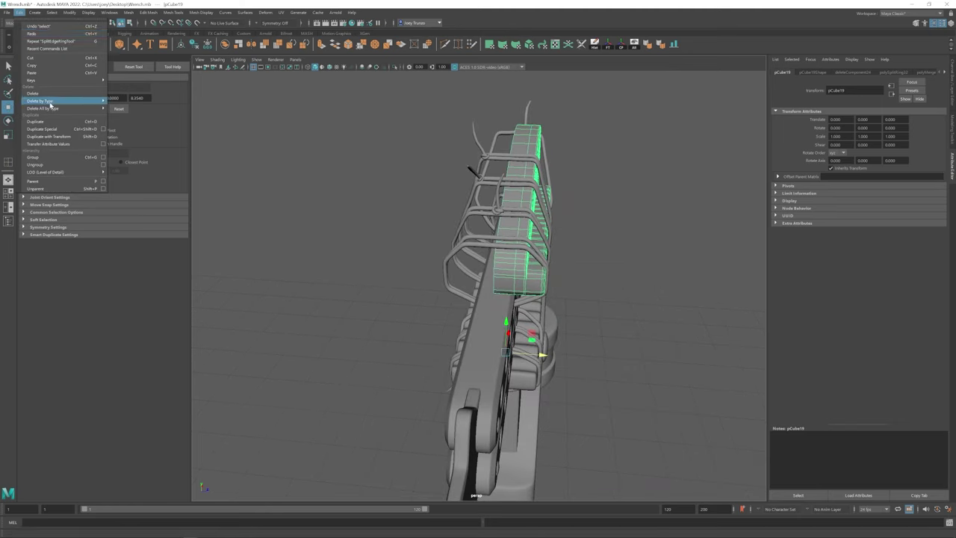
left_click(494, 268, "shift")
right_click_drag(559, 216, 559, 216, "shift")
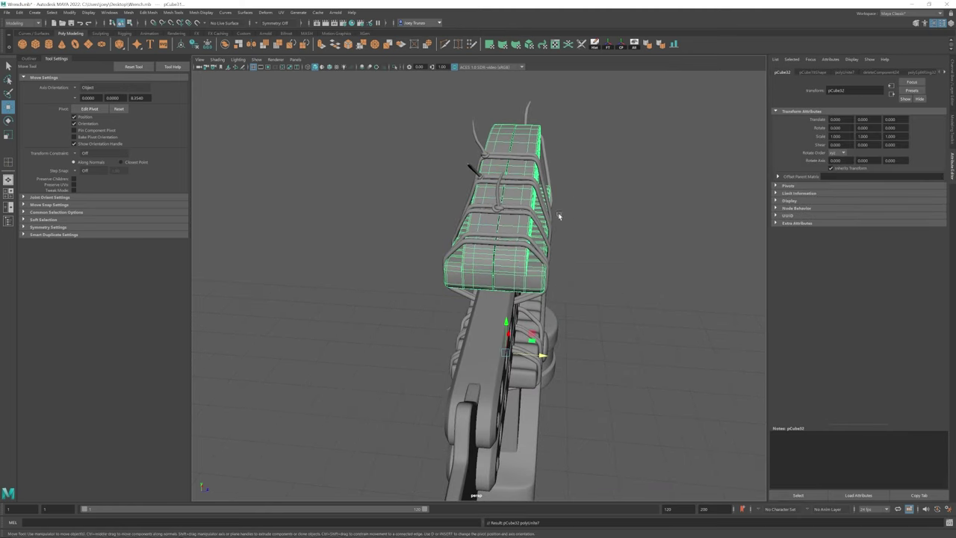
left_click(148, 13)
left_click(497, 317)
key("q")
left_click_drag(497, 317, 508, 261, "alt")
scroll(484, 265, "down", 10)
left_click(508, 224)
Smooth the jaw block (pCube5) with Mesh > Smooth and frame it
left_click_drag(508, 224, 519, 251, "alt")
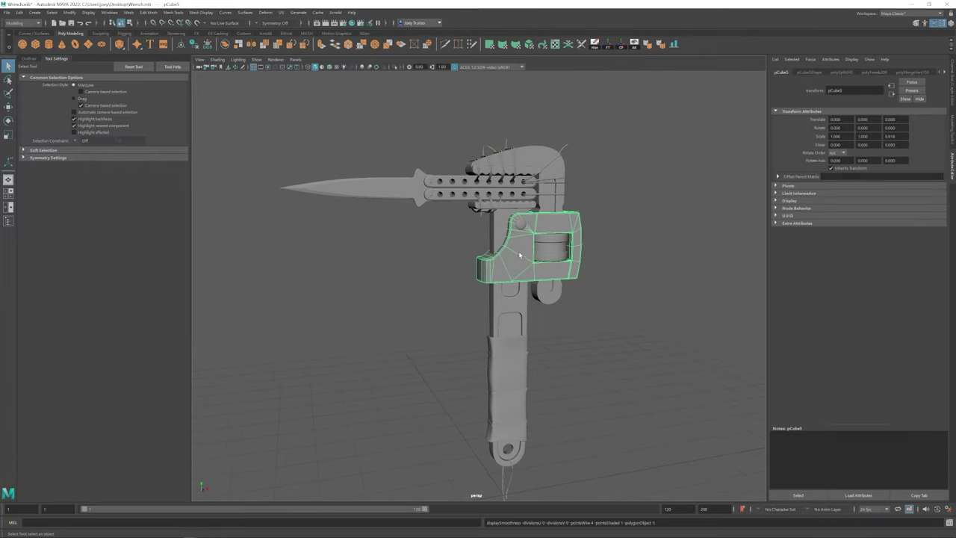
left_click(128, 13)
left_click(150, 94)
left_click_drag(608, 263, 627, 262, "alt")
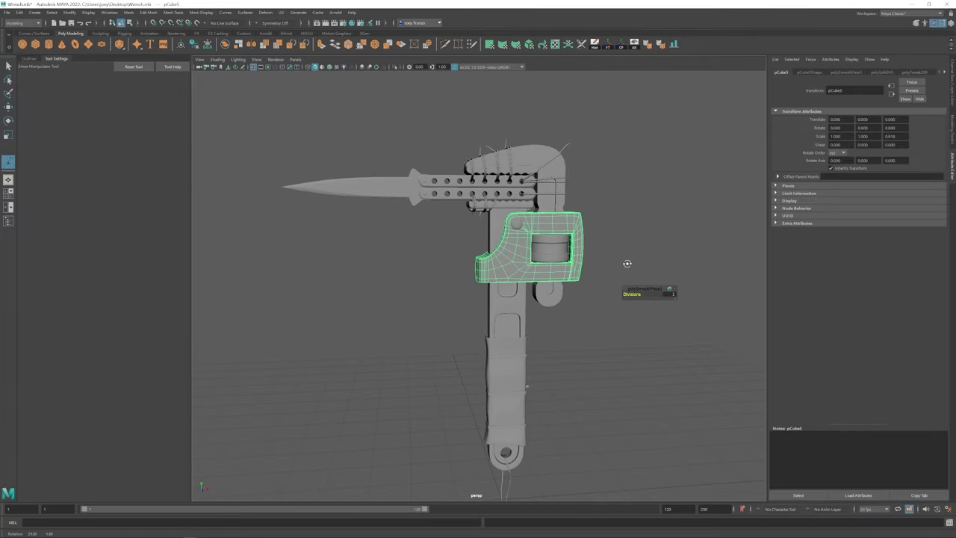
key("f")
key("q")
right_click_drag(441, 284, 433, 246)
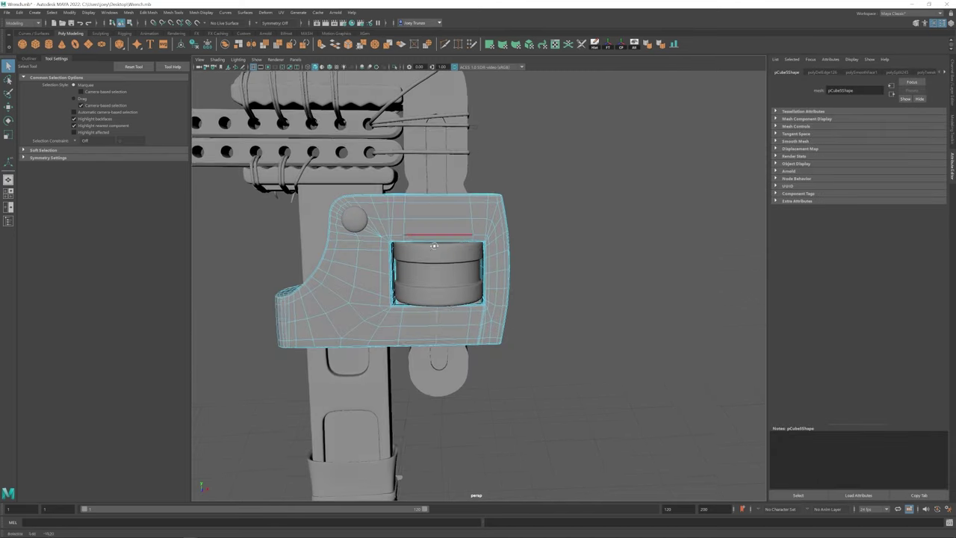
left_click_drag(433, 245, 508, 224, "alt")
Orbit and pan around the smoothed jaw to inspect its extra edges
left_click_drag(509, 323, 470, 257, "alt")
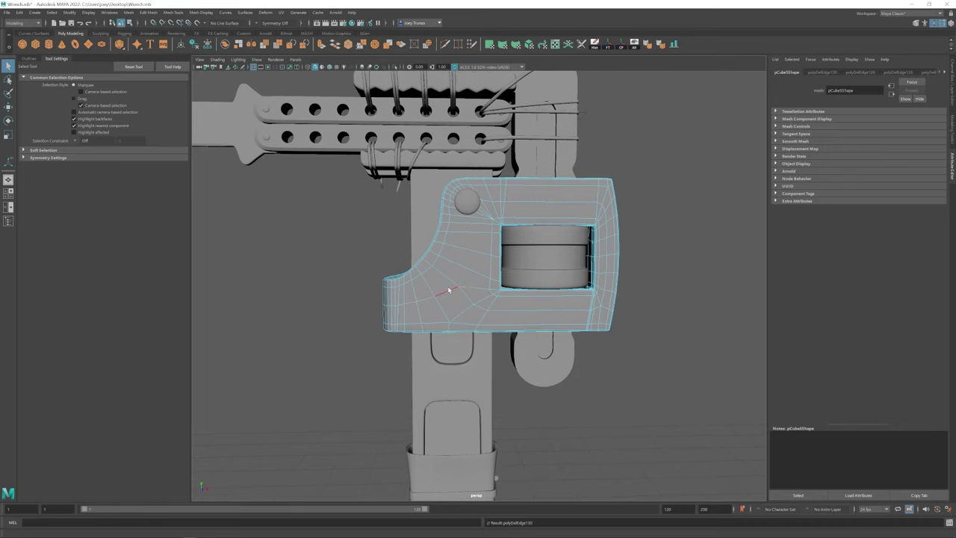
scroll(449, 290, "up", 4)
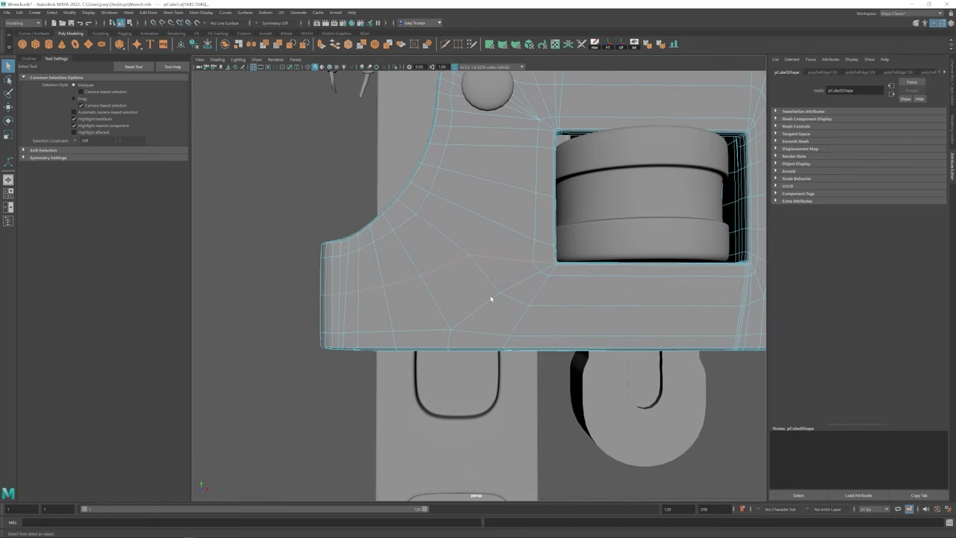
middle_click_drag(490, 295, 544, 297, "alt")
right_click_drag(478, 247, 476, 224, "shift")
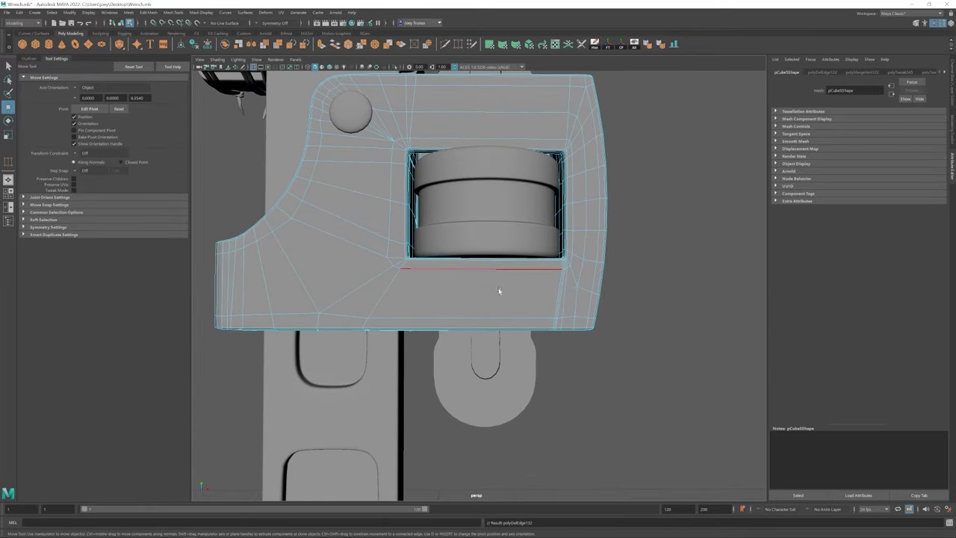
scroll(498, 290, "down", 3)
left_click_drag(438, 299, 454, 216, "alt")
scroll(486, 242, "up", 3)
left_click_drag(486, 243, 482, 268, "alt")
scroll(481, 285, "up", 2)
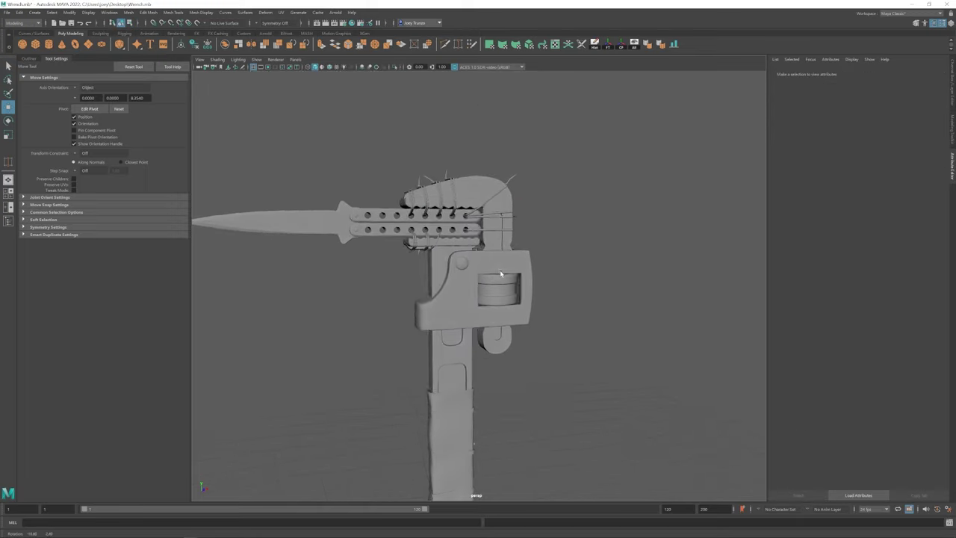
Reselect and frame the jaw to check its welded corner vertices, then select the handle shaft
left_click(500, 274)
key("f")
left_click_drag(425, 305, 378, 316, "alt")
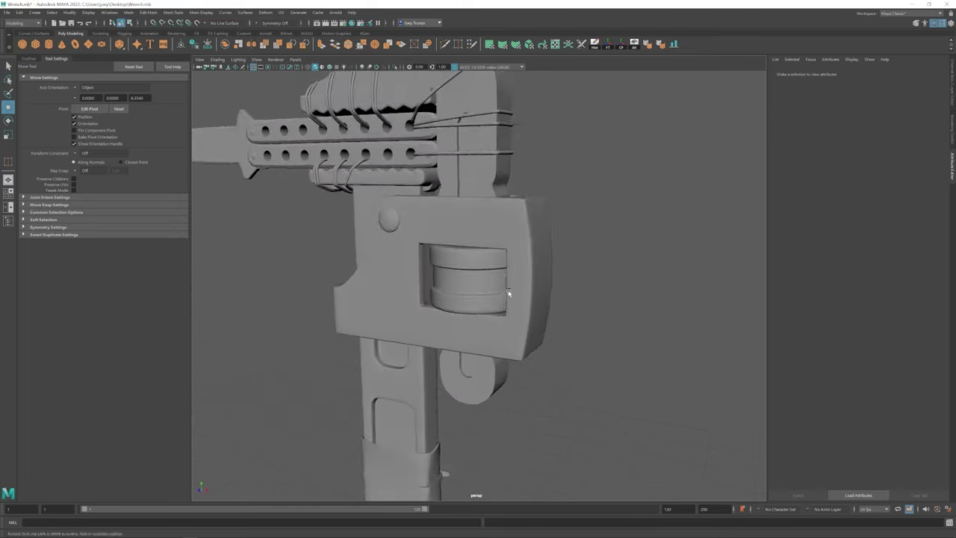
left_click_drag(505, 298, 401, 307, "alt")
scroll(401, 306, "down", 2)
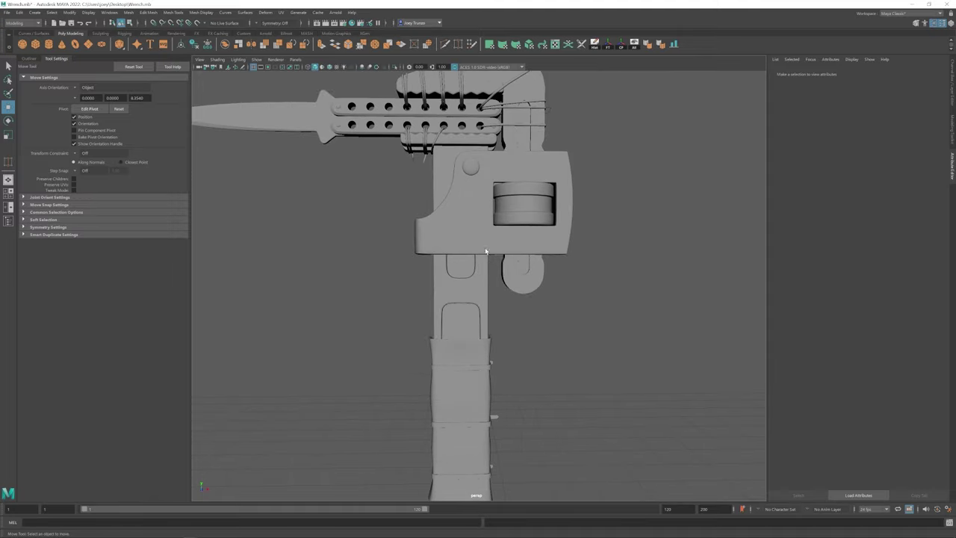
left_click(467, 351)
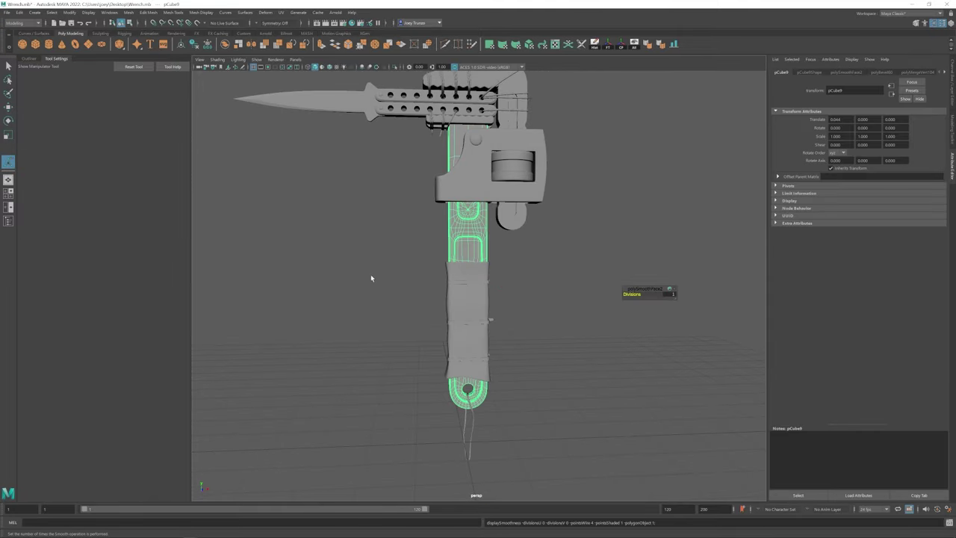
Select the edges beside the handle's end hole in component mode for scaling
scroll(371, 277, "up", 4)
left_click(436, 280)
left_click_drag(437, 280, 431, 280, "alt")
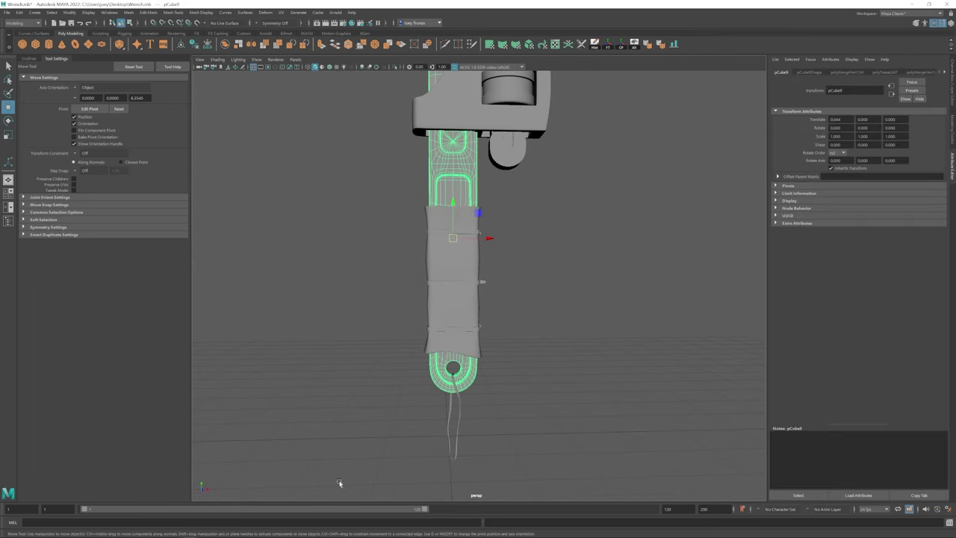
key("F10")
left_click(482, 354)
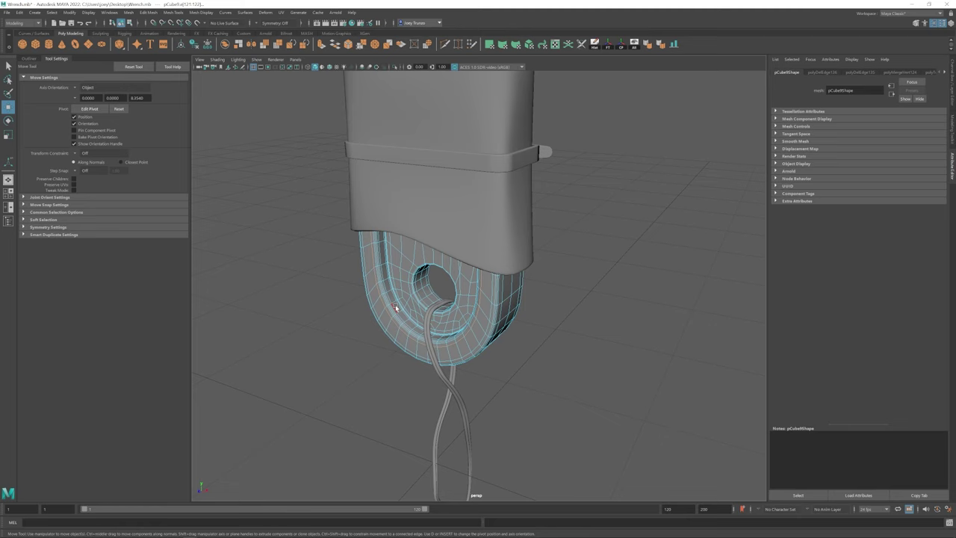
left_click_drag(396, 308, 507, 246, "alt")
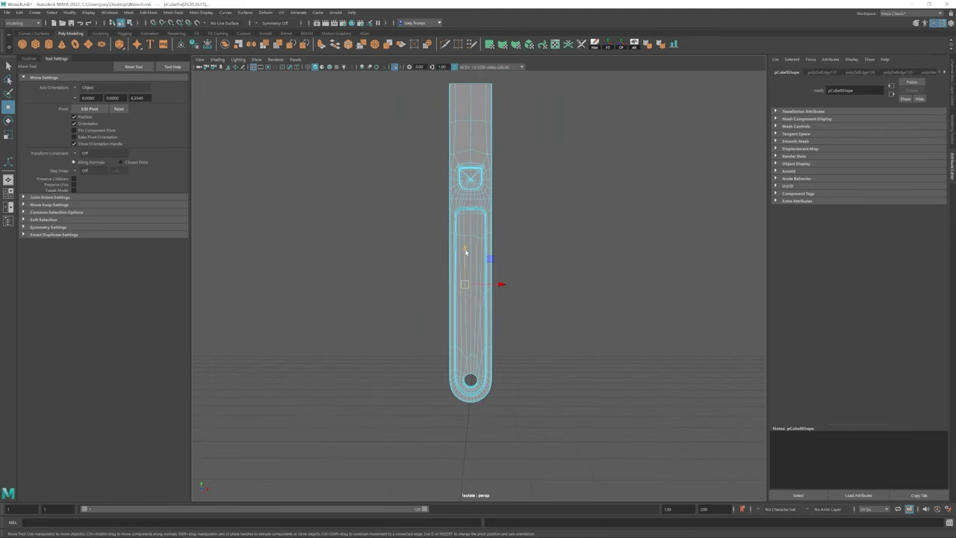
scroll(480, 335, "up", 5)
scroll(471, 313, "down", 4)
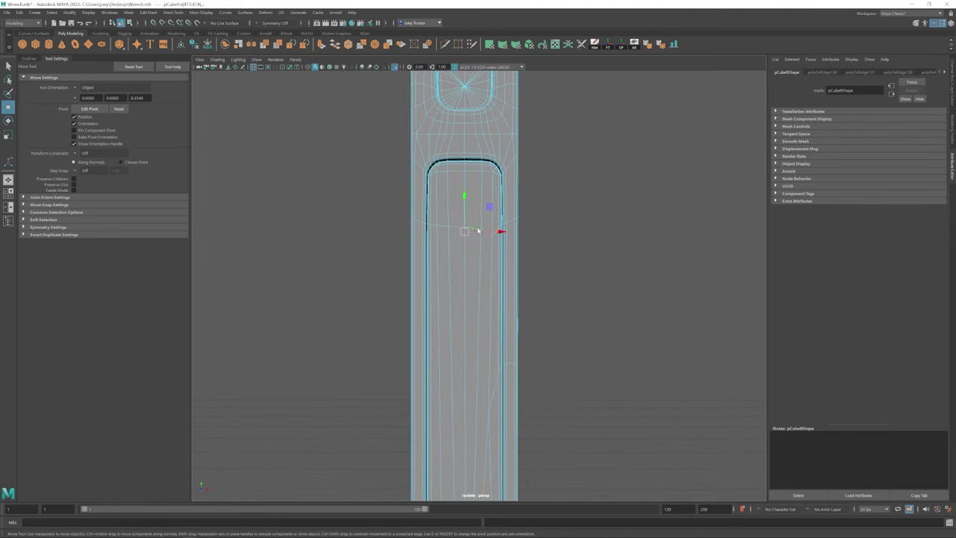
left_click_drag(470, 313, 401, 335, "alt")
scroll(572, 356, "up", 4)
left_click_drag(572, 356, 533, 254, "alt")
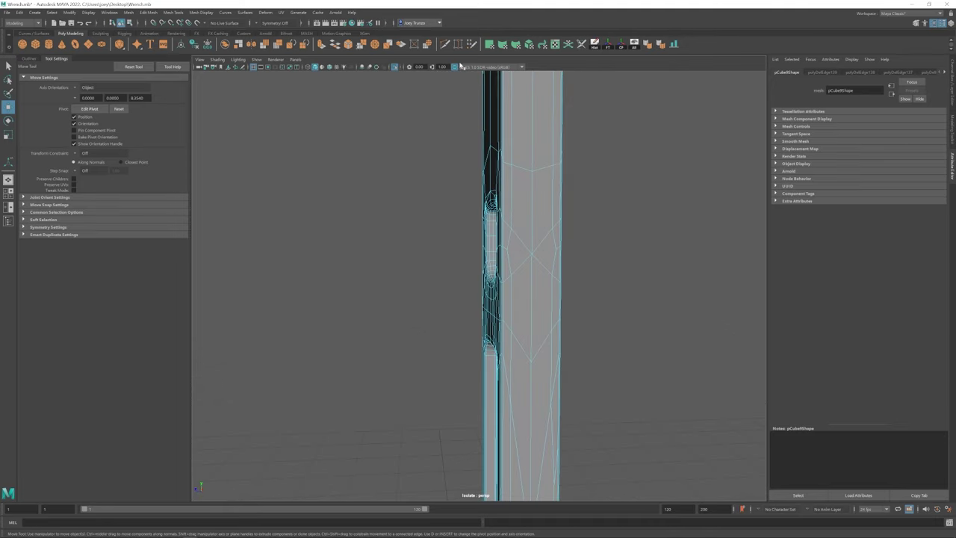
right_click_drag(534, 254, 533, 255, "shift")
key("r")
left_click_drag(529, 250, 452, 218, "alt")
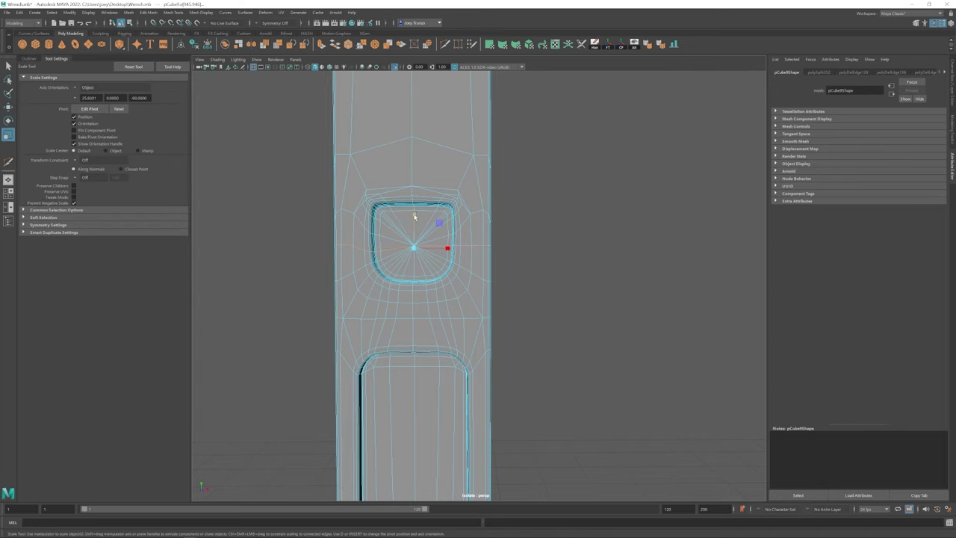
Pick vertices beside the square hole and on the handle's side and move them
key("F9")
left_click(457, 192)
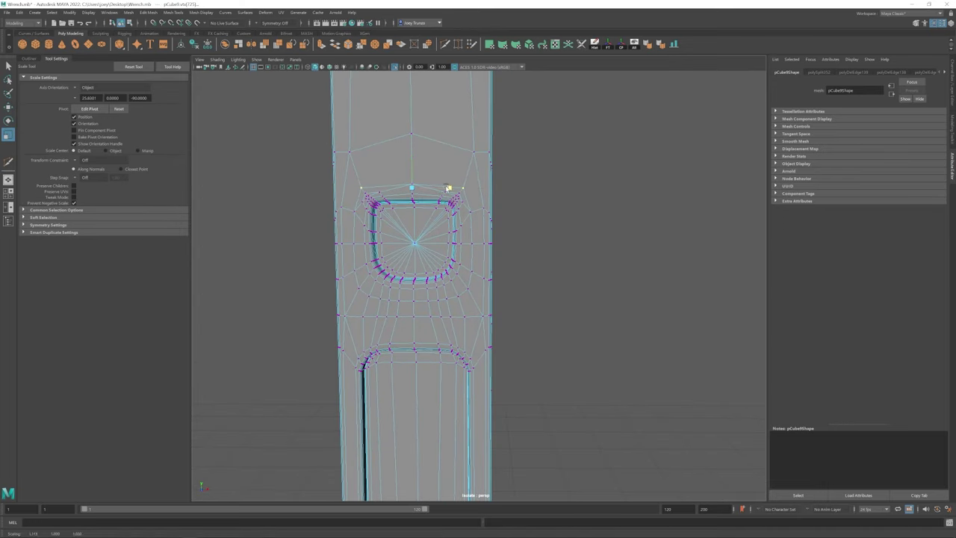
key("F8")
left_click_drag(497, 309, 471, 253, "alt")
key("F9")
left_click(470, 258)
key("w")
left_click_drag(502, 216, 478, 253, "alt")
scroll(463, 336, "up", 5)
key("w")
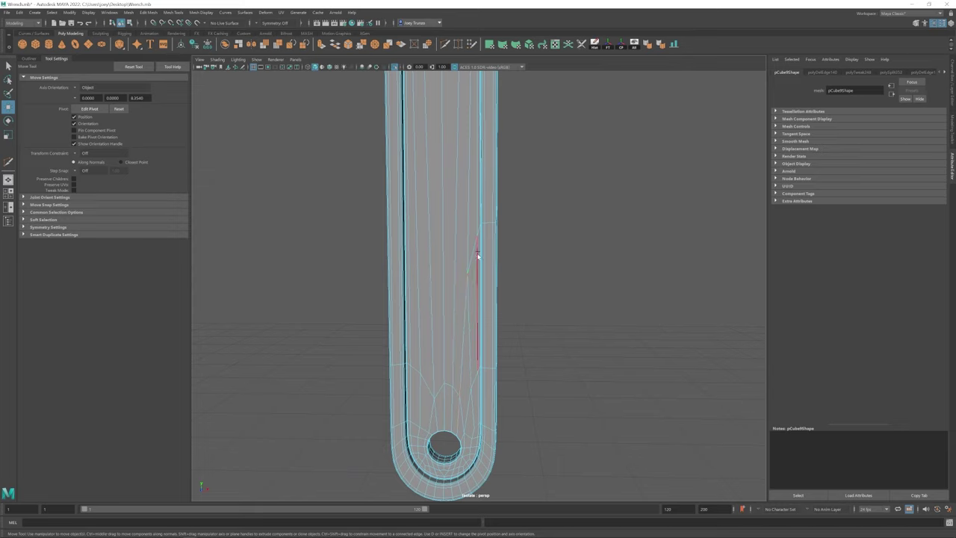
left_click_drag(455, 404, 454, 380, "alt")
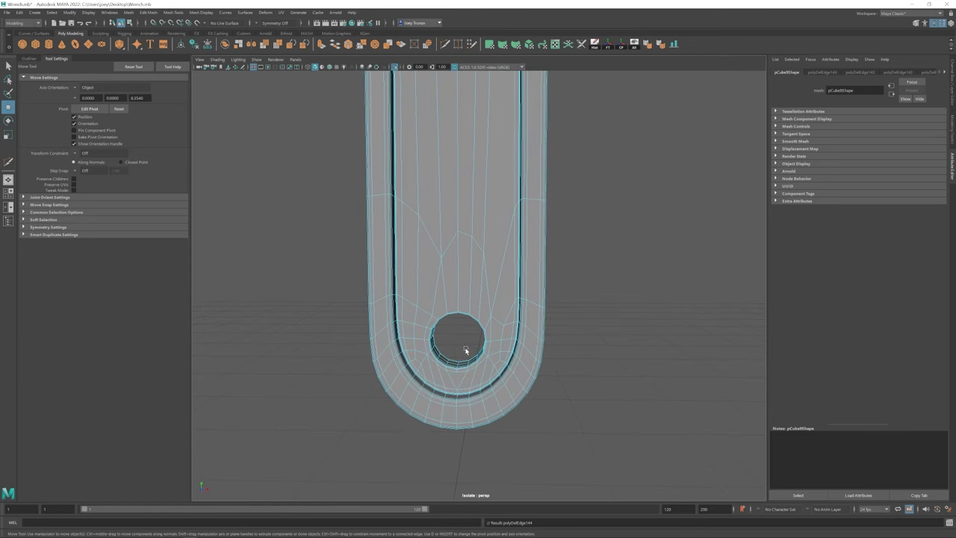
Select edges near the end hole and along the handle
left_click(499, 359)
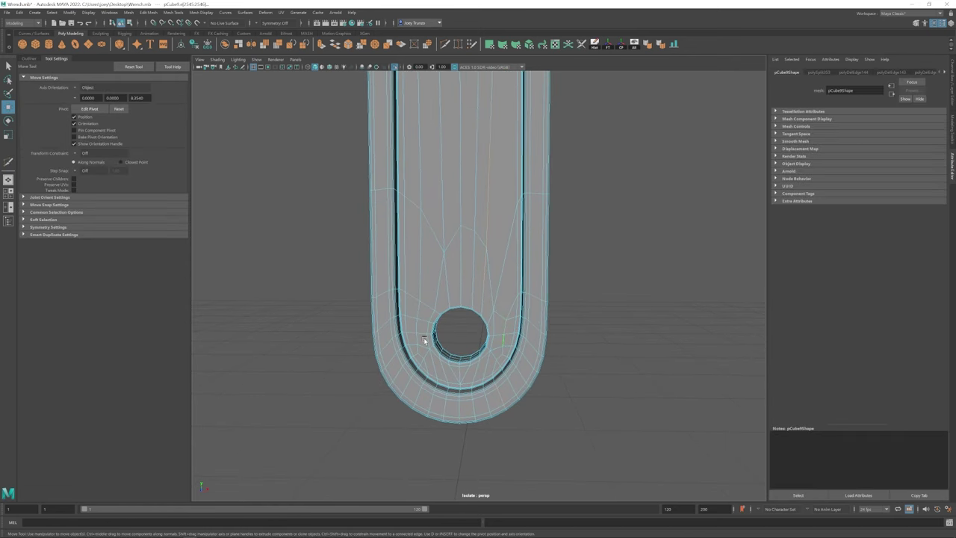
left_click(521, 261)
left_click_drag(521, 261, 493, 327, "alt")
left_click(494, 327)
left_click_drag(464, 387, 478, 336, "alt")
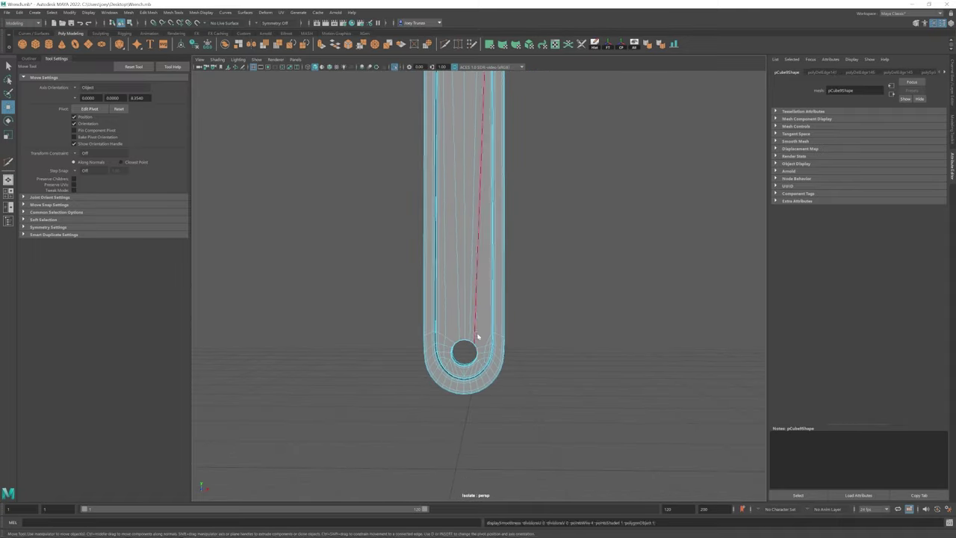
key("F8")
right_click_drag(444, 339, 530, 377, "alt")
scroll(522, 344, "up", 5)
Target Weld a stray vertex onto the square hole's corner, then select the neighbouring vertex
key("F8")
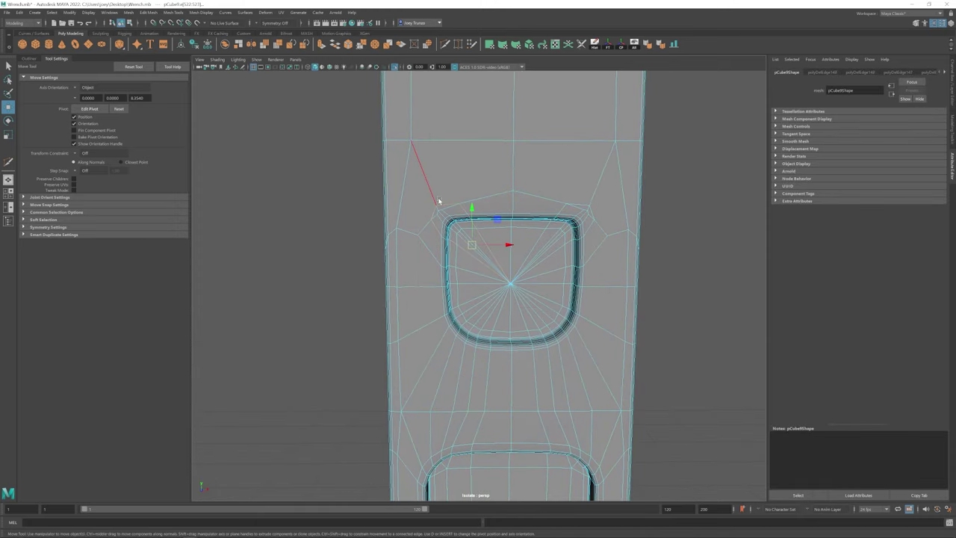
right_click_drag(440, 202, 403, 247, "shift")
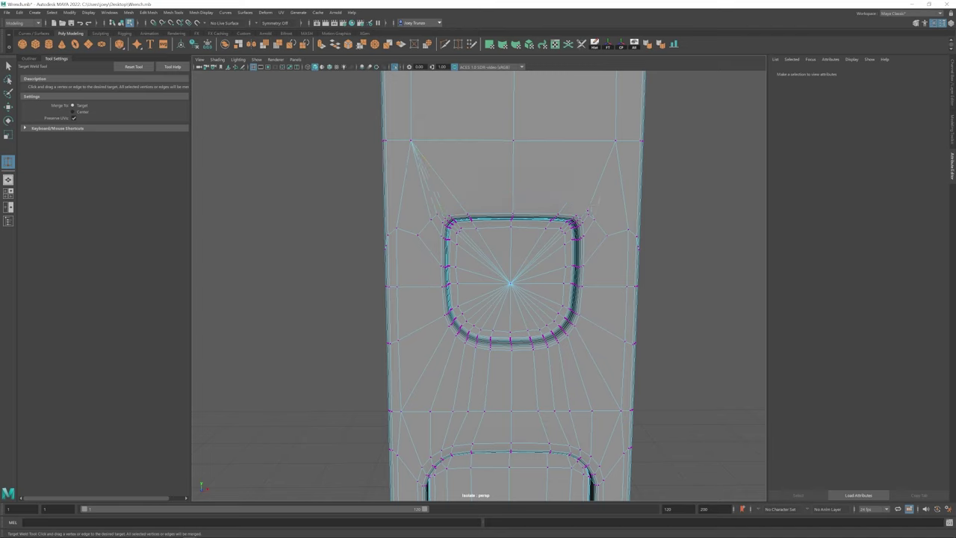
key("w")
left_click(626, 268)
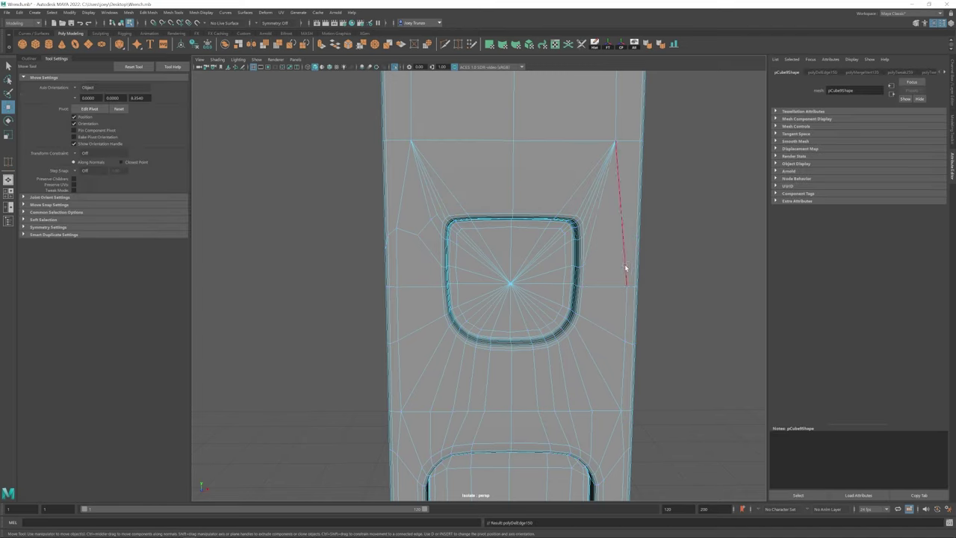
left_click(596, 227)
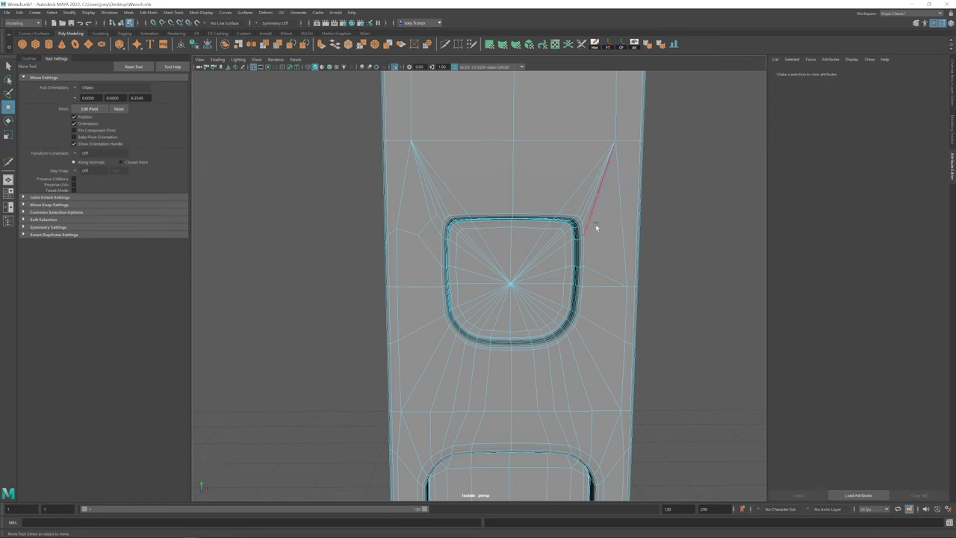
key("F9")
left_click(624, 284)
Select the square hole's edge loop and the edge between hole and slot, then scale and move it
scroll(649, 342, "down", 5)
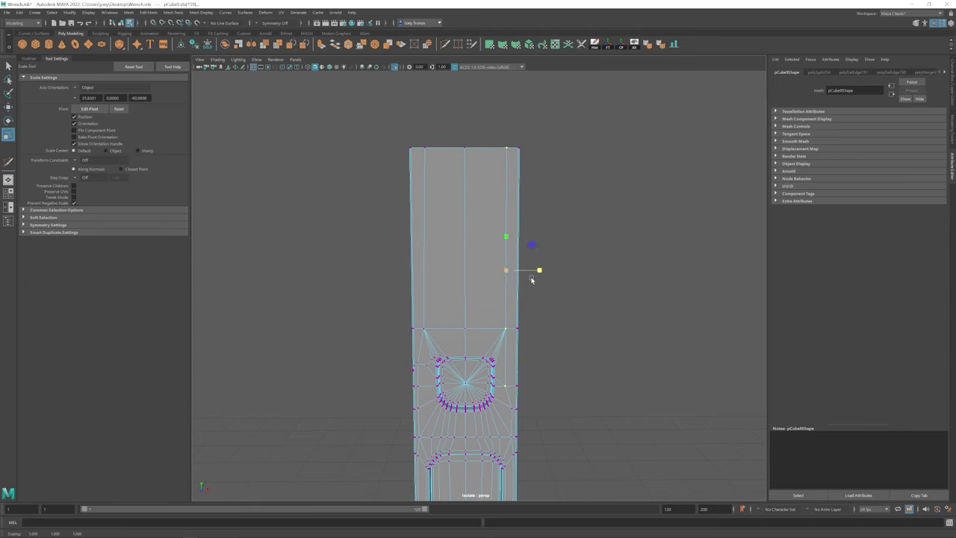
left_click_drag(521, 298, 388, 221, "alt")
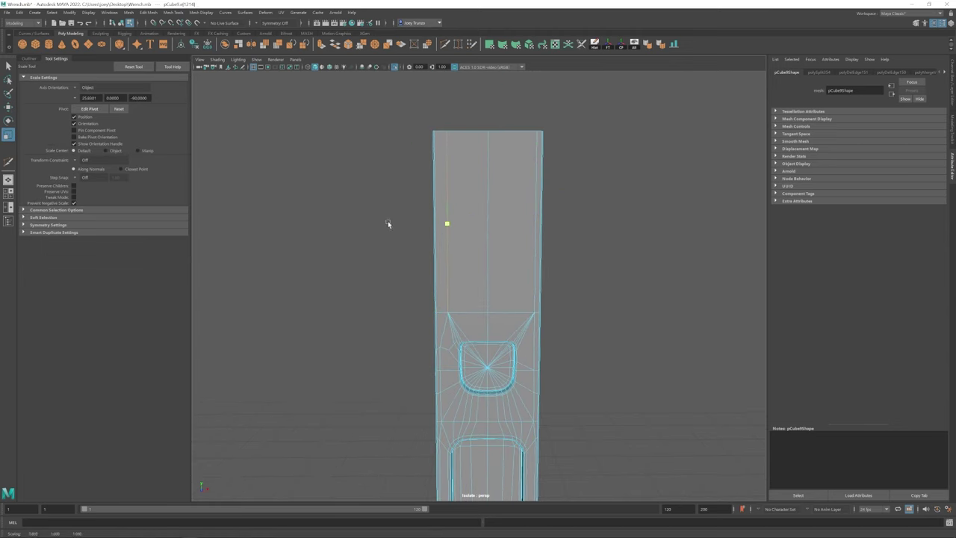
scroll(469, 220, "up", 3)
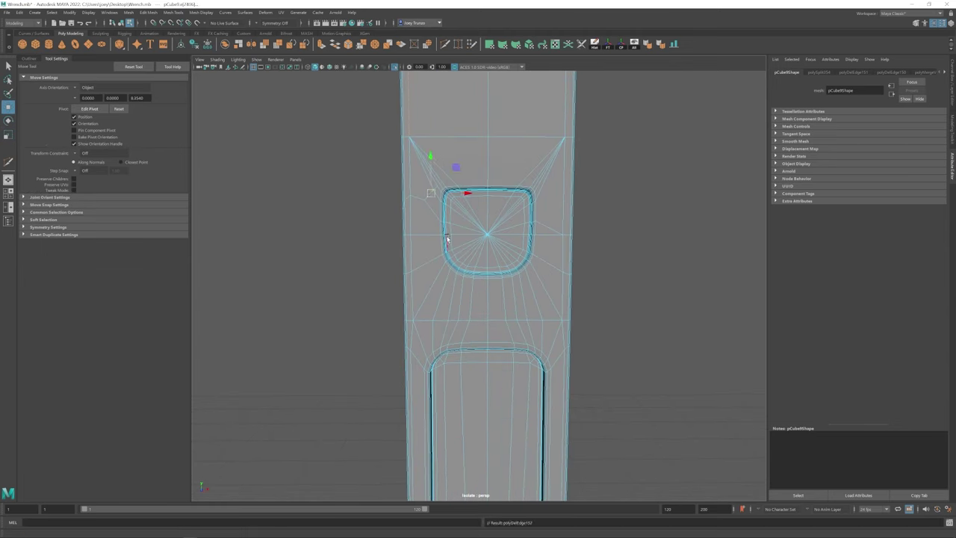
double_click(447, 239)
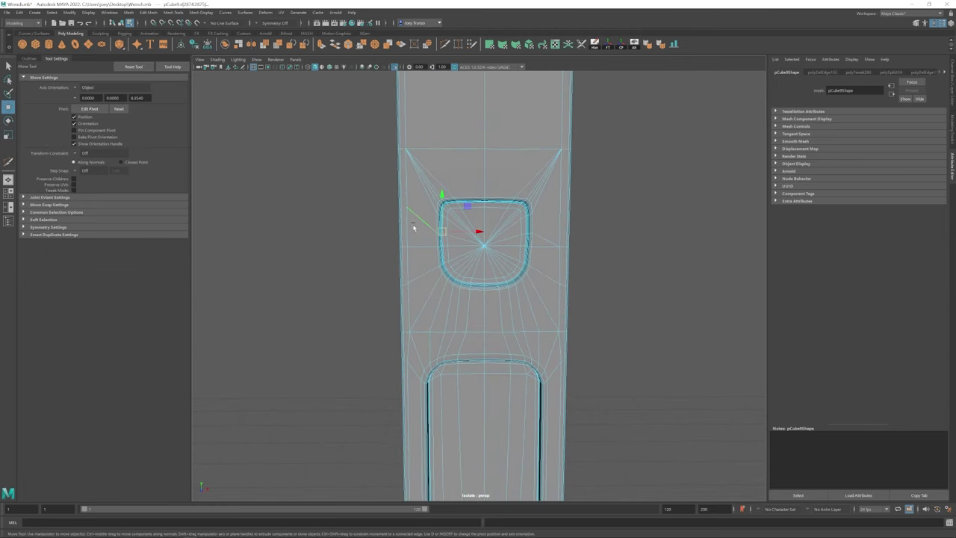
scroll(519, 277, "up", 2)
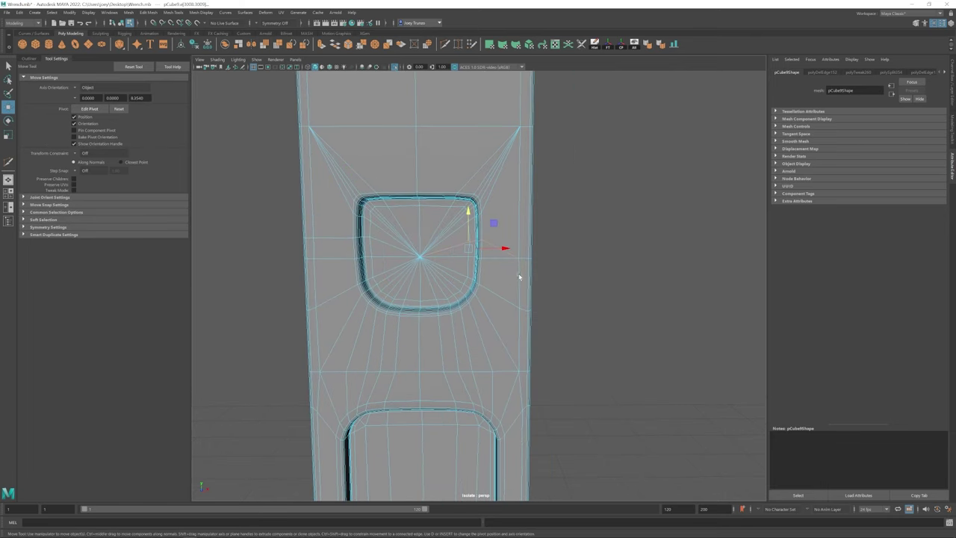
left_click_drag(523, 266, 448, 243, "alt")
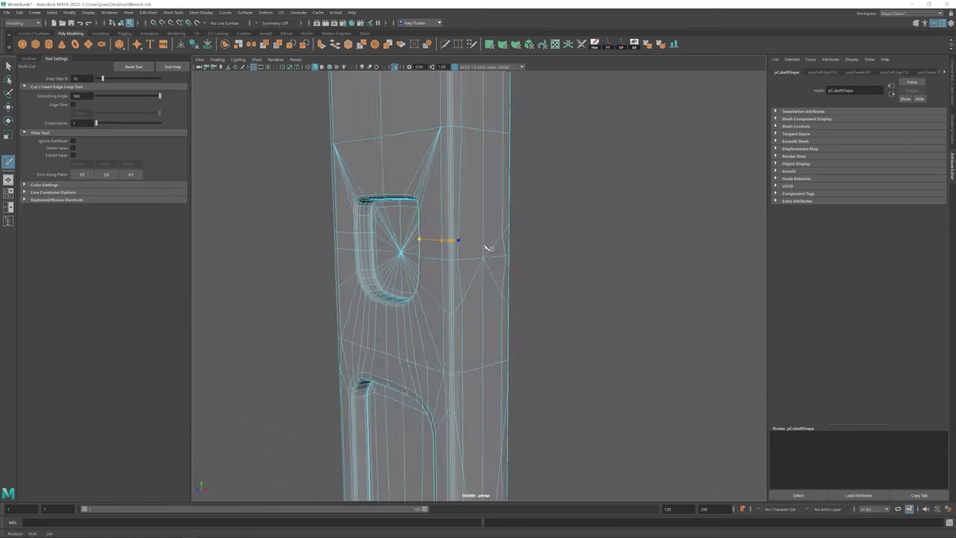
left_click(455, 271)
scroll(461, 323, "up", 3)
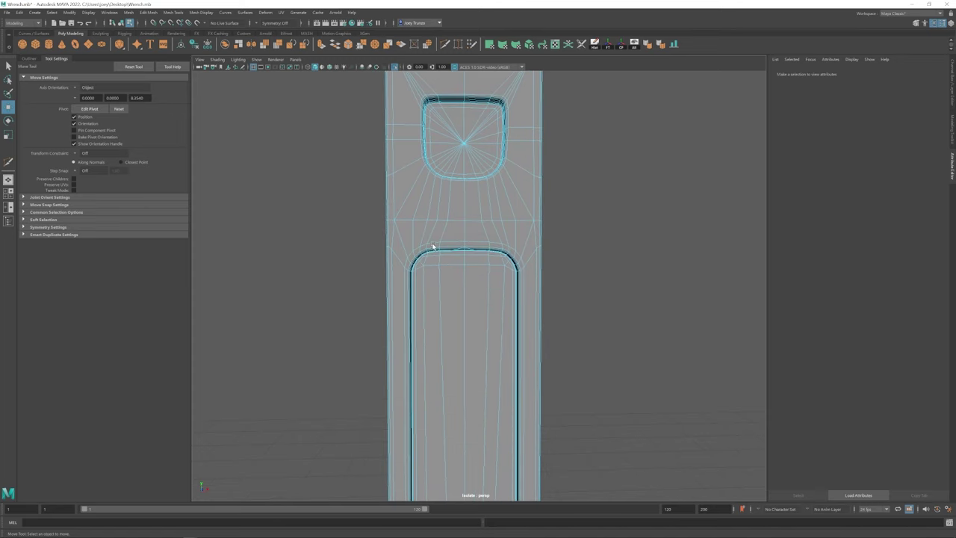
left_click(474, 229)
key("r")
scroll(419, 232, "up", 1)
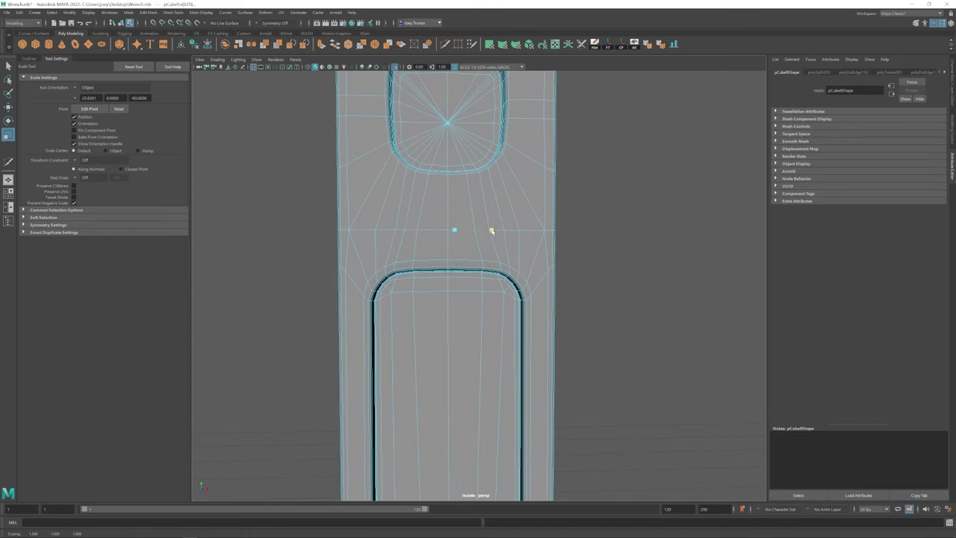
key("w")
Multi-Cut new edges along the handle side between the slot openings
key("F9")
left_click_drag(522, 276, 447, 351, "alt")
left_click(413, 256)
middle_click_drag(446, 351, 418, 258, "alt")
left_click(448, 251)
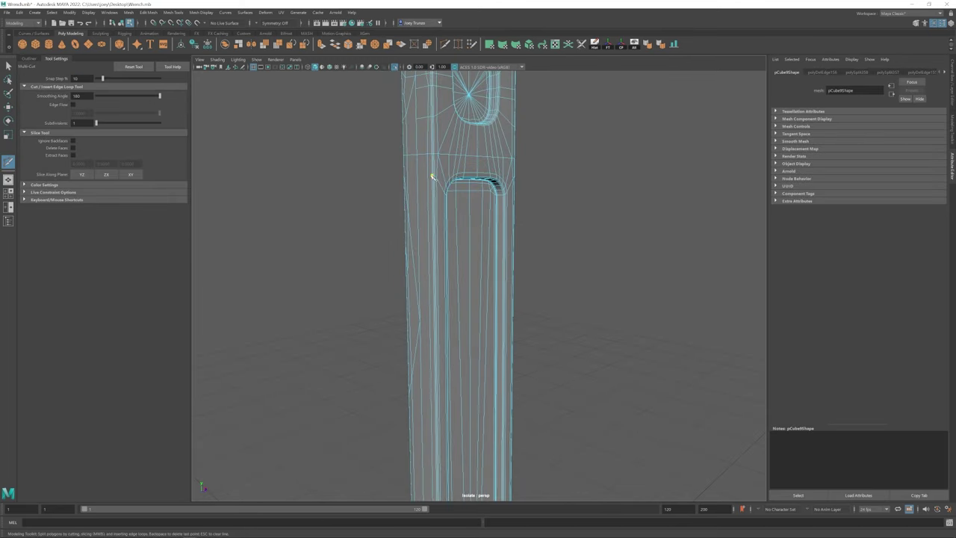
left_click(460, 305)
left_click_drag(461, 304, 461, 229, "alt")
left_click(461, 228)
key("ctrl+shift+x")
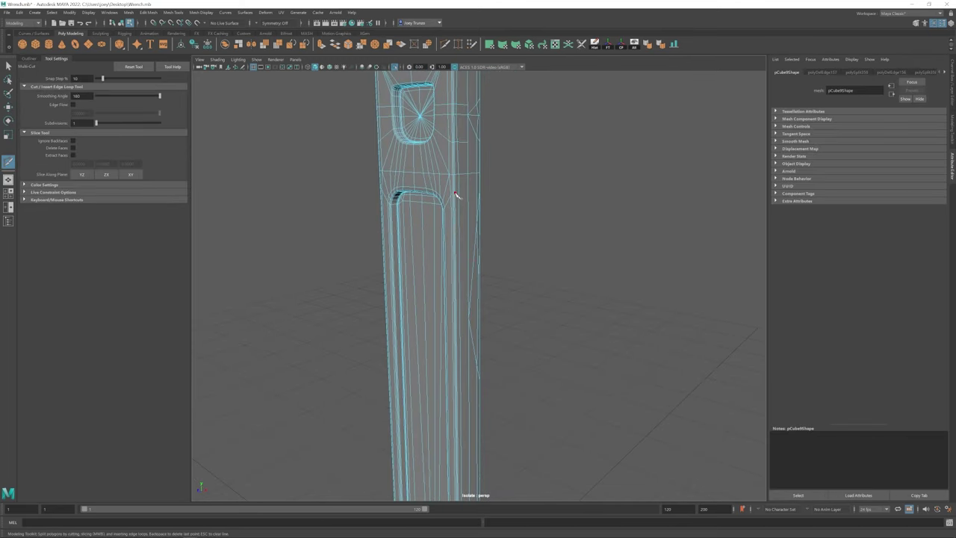
left_click_drag(471, 192, 676, 324, "alt")
left_click(473, 316)
key("w")
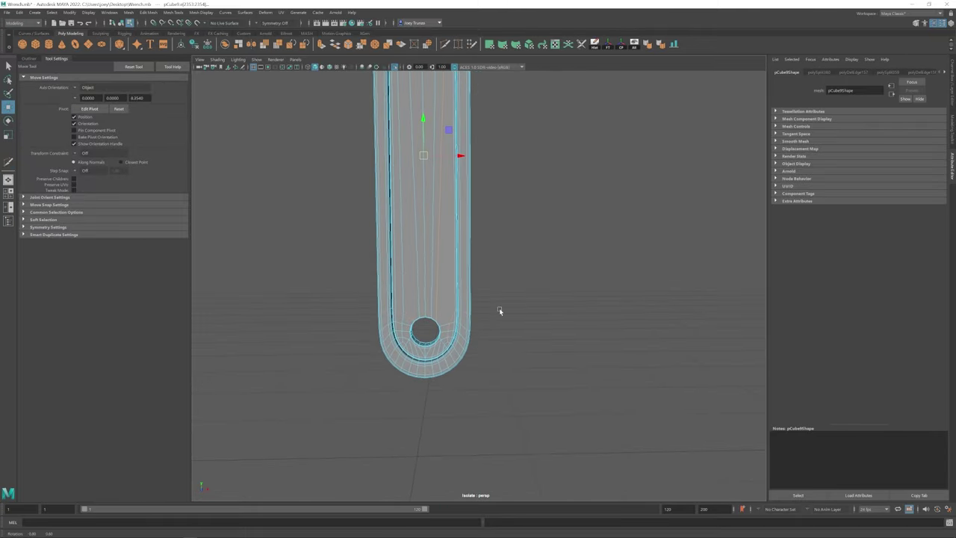
Select and frame the second long handle piece, pCube33
left_click(394, 269)
right_click_drag(394, 269, 470, 316, "alt")
left_click_drag(469, 316, 438, 239, "alt")
left_click(438, 239)
key("f")
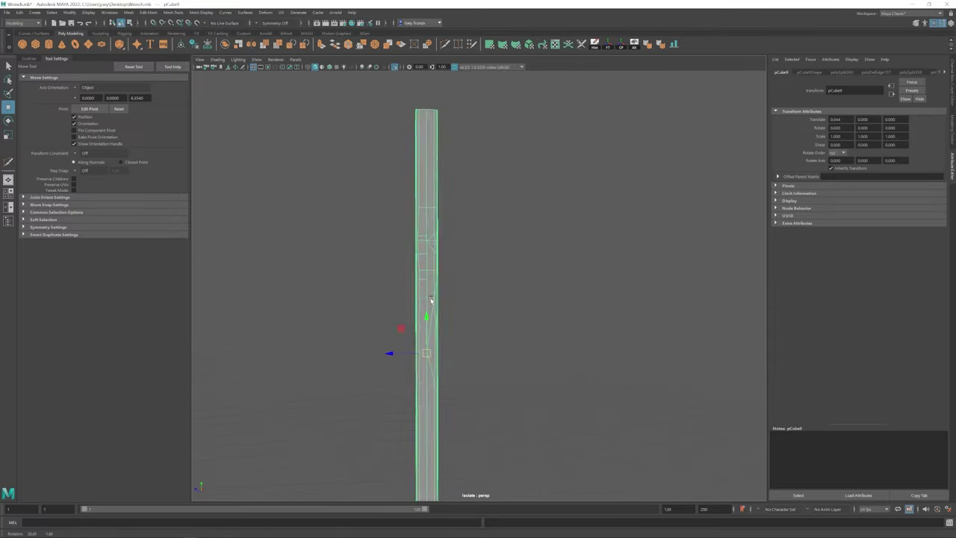
key("F10")
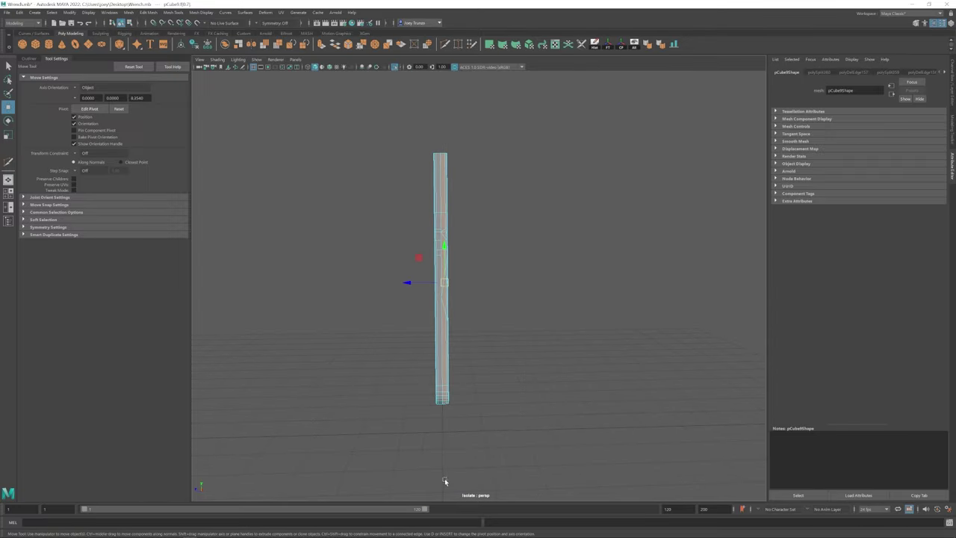
left_click_drag(444, 483, 439, 434, "alt")
right_click_drag(439, 434, 527, 433, "alt")
key("F8")
left_click(533, 348)
key("e")
left_click_drag(533, 348, 493, 283, "alt")
key("w")
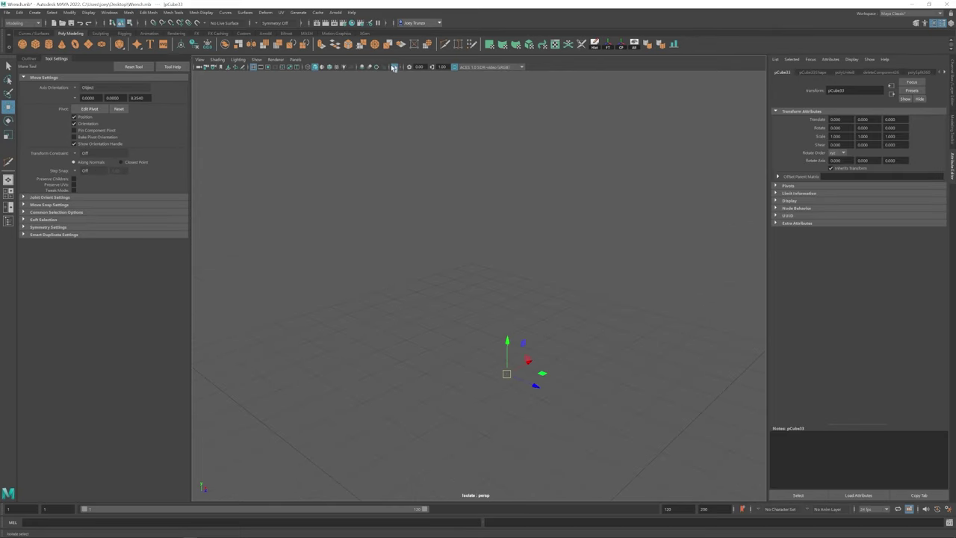
Isolate pCube33 and run Edit Mesh > Bridge on its open border edges
left_click(396, 67)
left_click(396, 66)
mouse_move(483, 142)
left_mouse_down("alt")
mouse_move(523, 149)
mouse_move(478, 153)
left_mouse_up("alt")
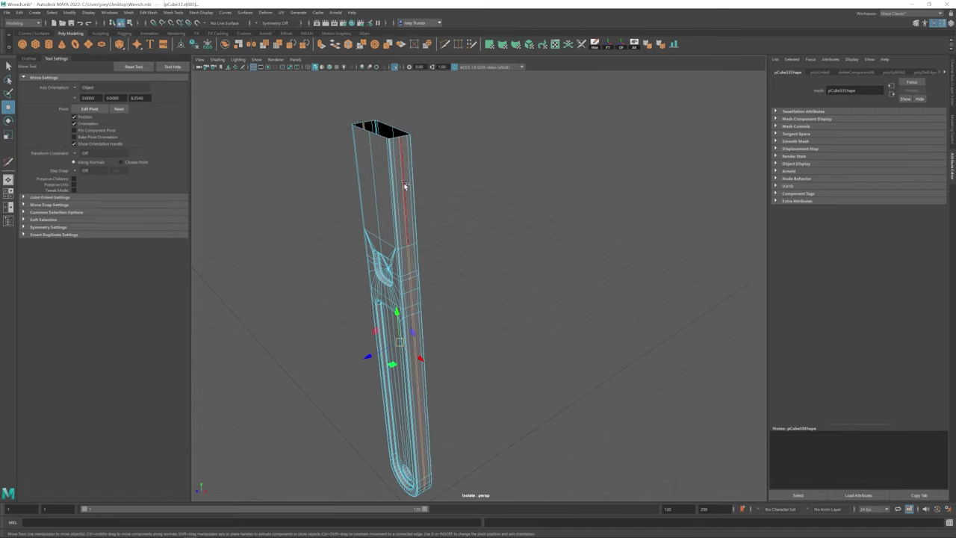
left_click(148, 12)
left_click(164, 48)
left_click_drag(501, 265, 433, 145, "alt")
Scale the bridged piece's vertices, then return to object mode and show the full wrench
key("r")
right_click_drag(429, 149, 395, 149)
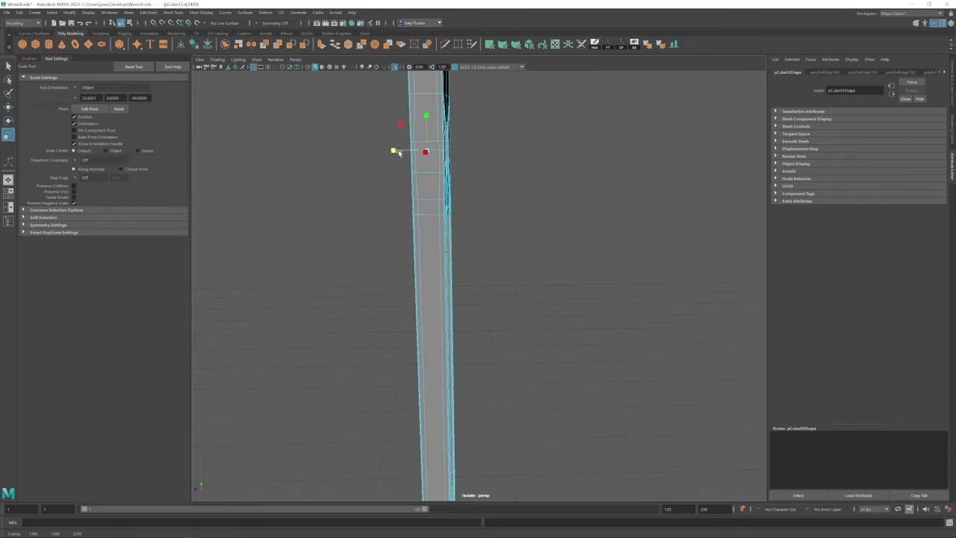
key("w")
scroll(403, 152, "down", 5)
scroll(397, 90, "up", 5)
key("F8")
mouse_move(397, 89)
left_mouse_down("alt")
mouse_move(411, 312)
mouse_move(411, 88)
left_mouse_up("alt")
key("ctrl+1")
left_click(539, 281)
Select the Homemade_Weapon group in the Outliner and review its UVs in the UV Editor
scroll(545, 282, "up", 6)
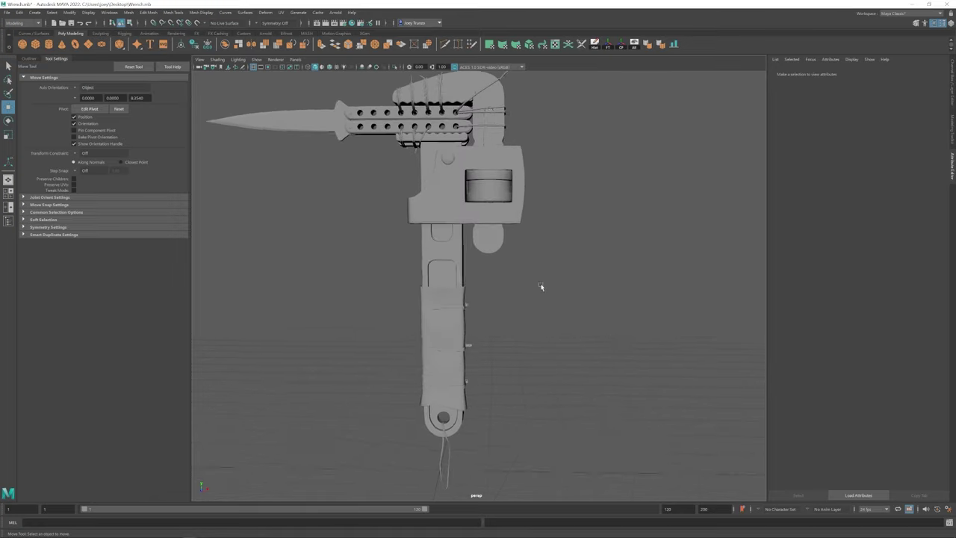
scroll(546, 283, "down", 6)
left_click(583, 183)
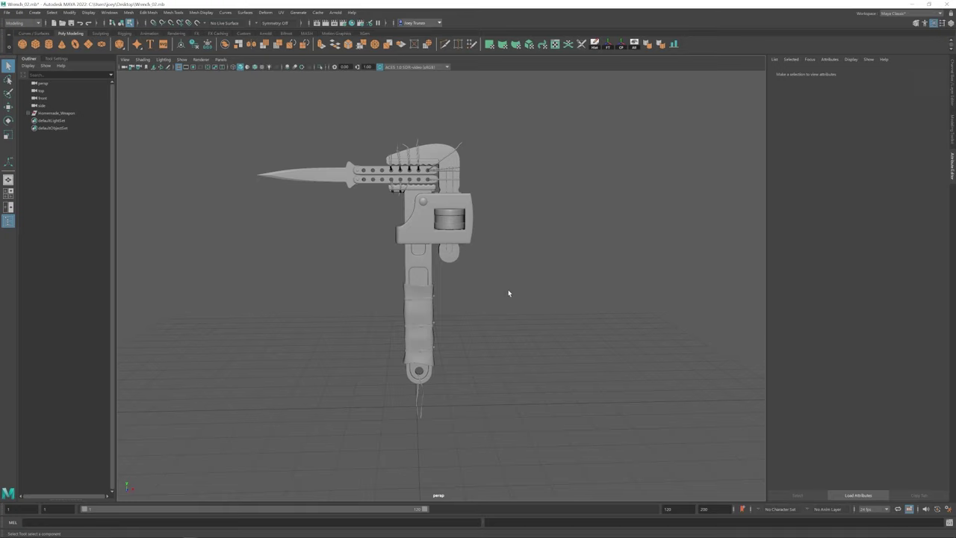
left_click(56, 113)
left_click_drag(555, 285, 445, 277, "alt")
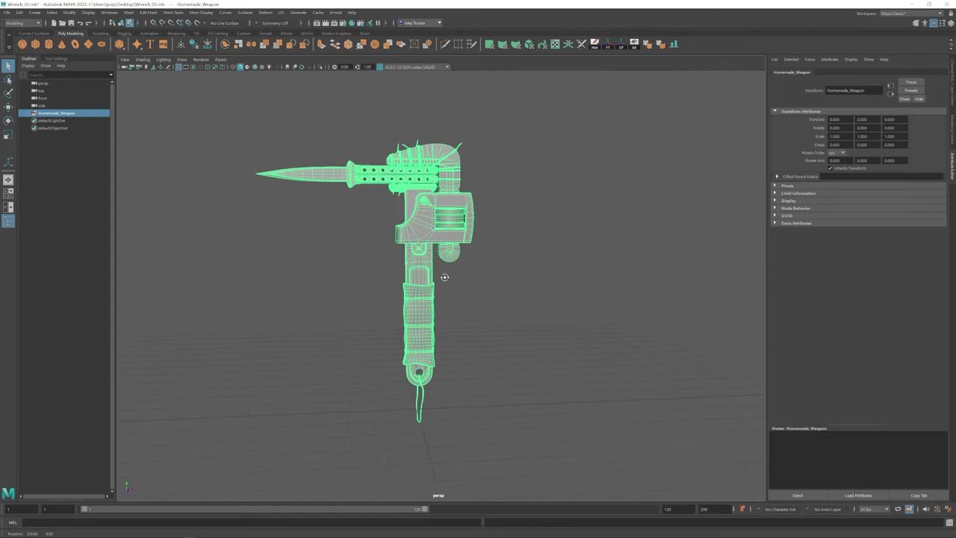
left_click(518, 198)
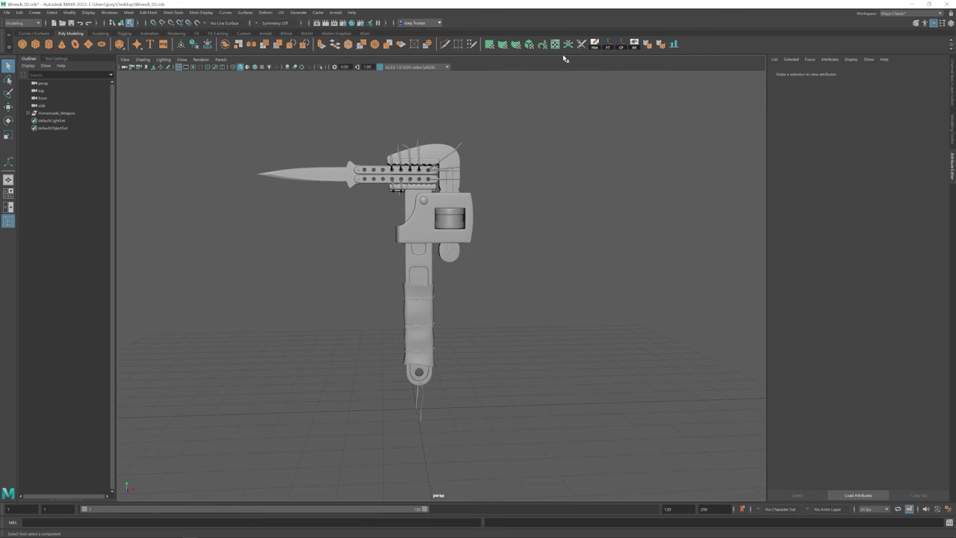
left_click(53, 114)
key("ctrl+u")
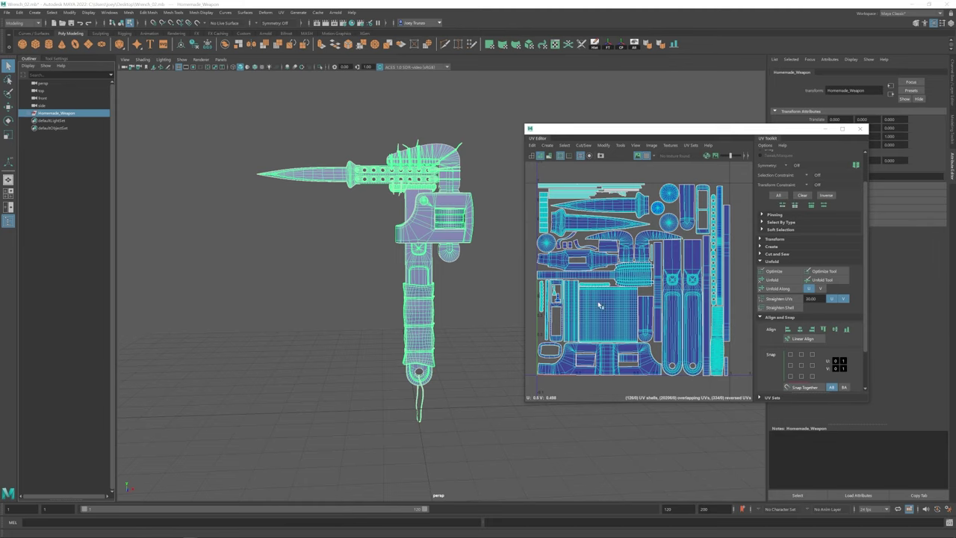
left_click(860, 129)
left_click_drag(459, 272, 401, 280, "alt")
Create a new Substance 3D Painter project from Wrench_01.fbx
left_click(533, 242)
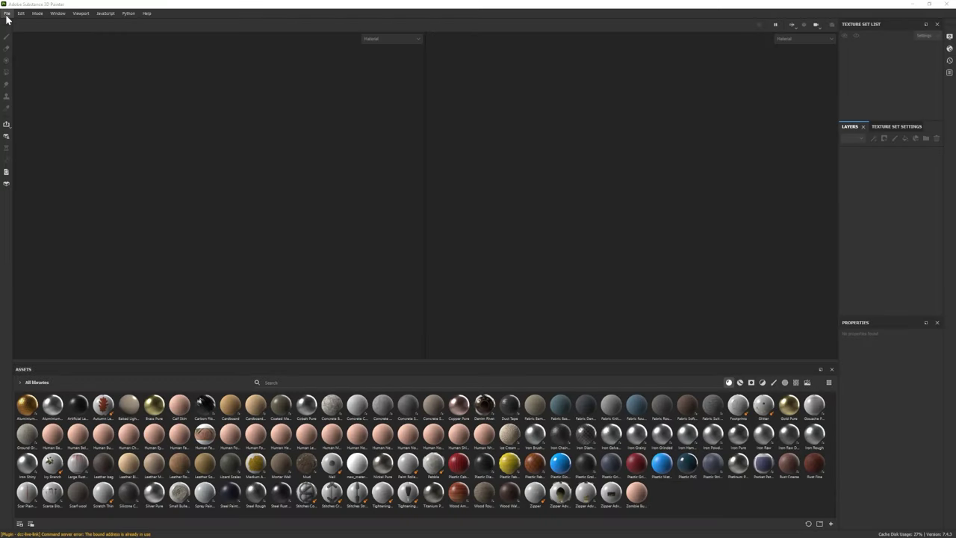
left_click(7, 13)
left_click(22, 22)
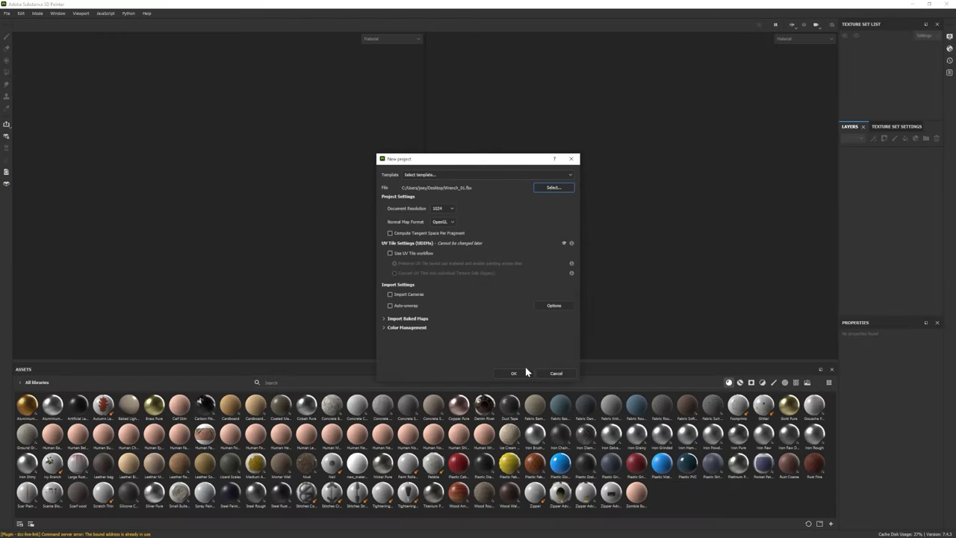
left_click(516, 372)
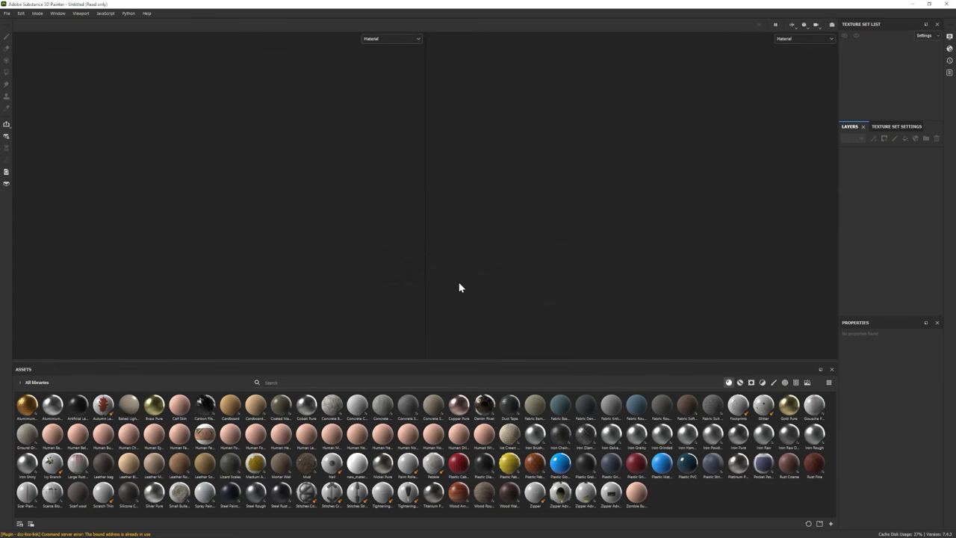
Open Texture Set Settings and bring up the Bake Mesh Maps dialog
scroll(314, 235, "down", 5)
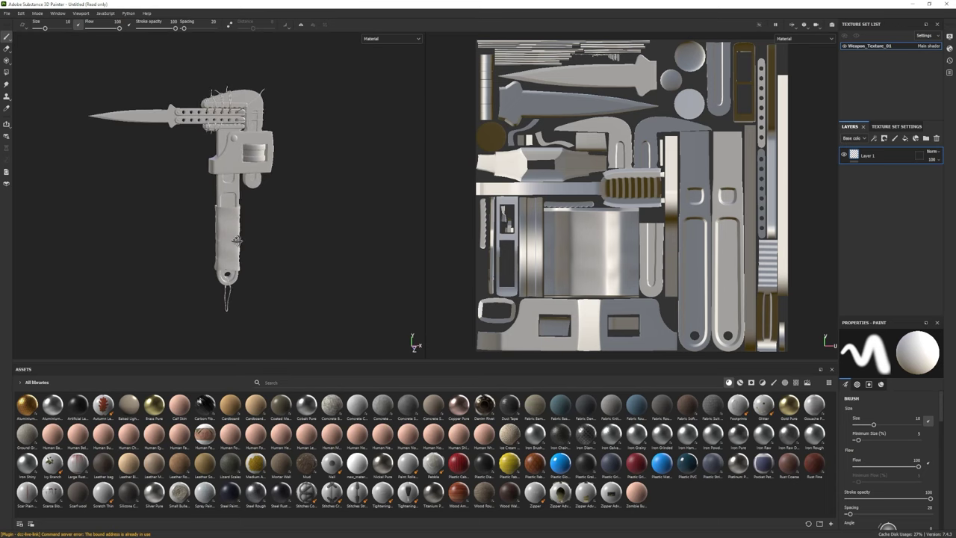
scroll(276, 258, "up", 3)
scroll(684, 280, "down", 2)
scroll(685, 280, "up", 1)
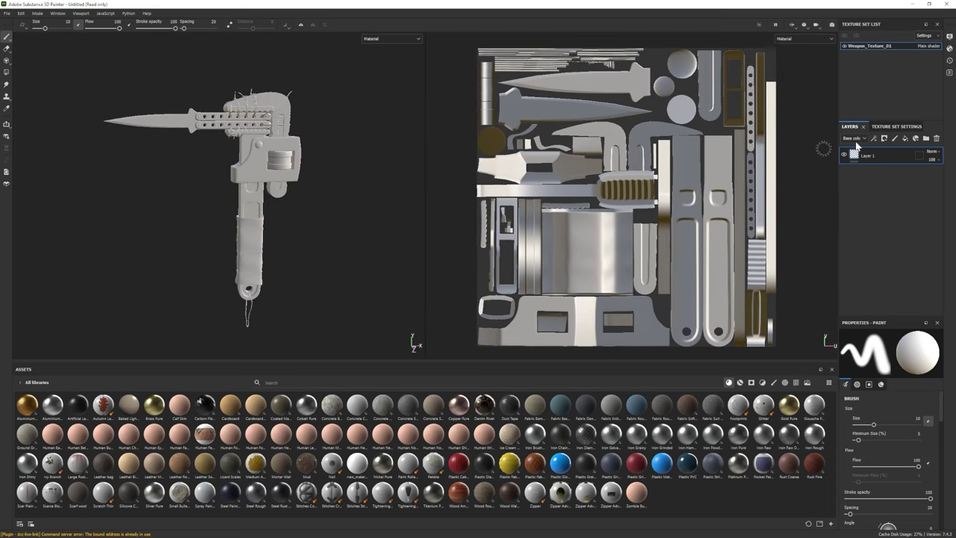
left_click(892, 126)
scroll(910, 237, "down", 3)
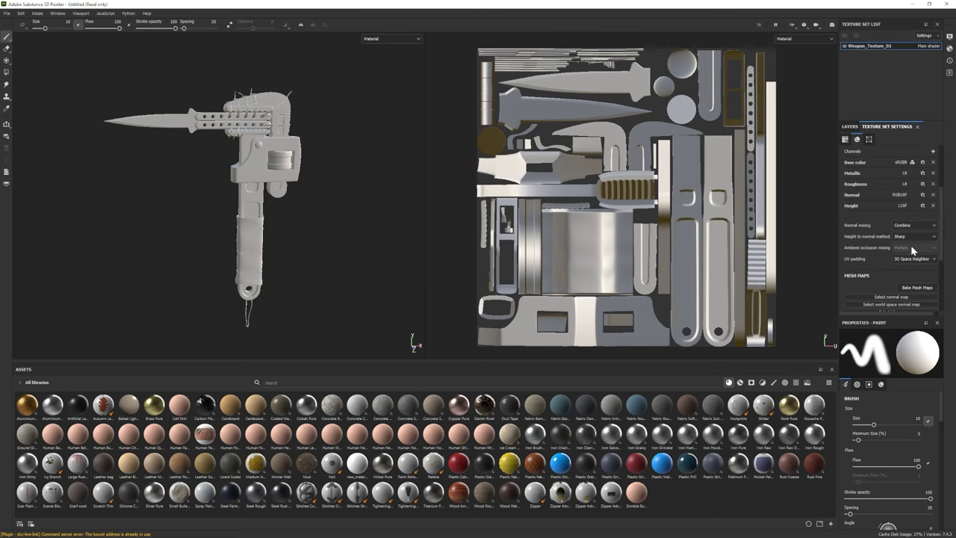
left_click(915, 287)
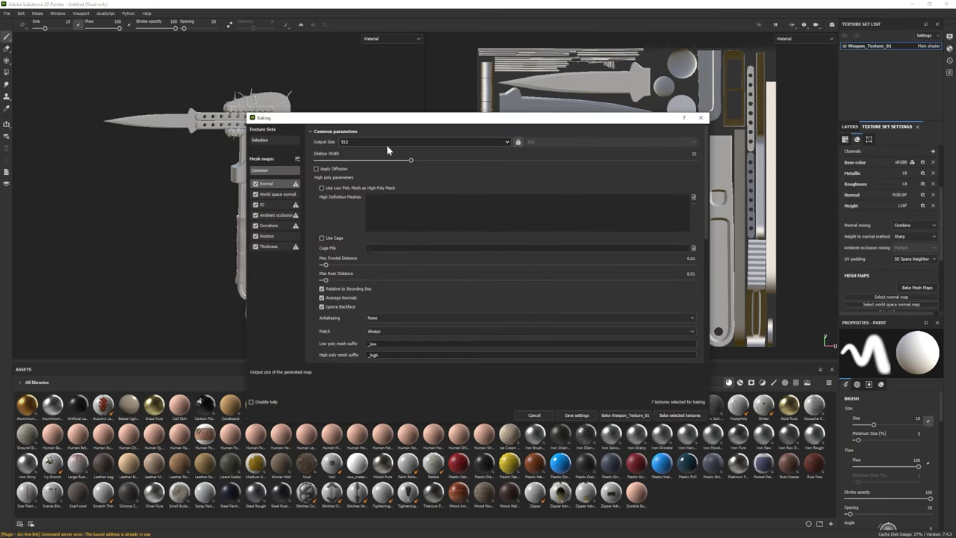
Bake Weapon_Texture_01 mesh maps at 4096, using the low-poly mesh as the high-poly source
left_click(386, 143)
left_click(367, 204)
left_click(322, 188)
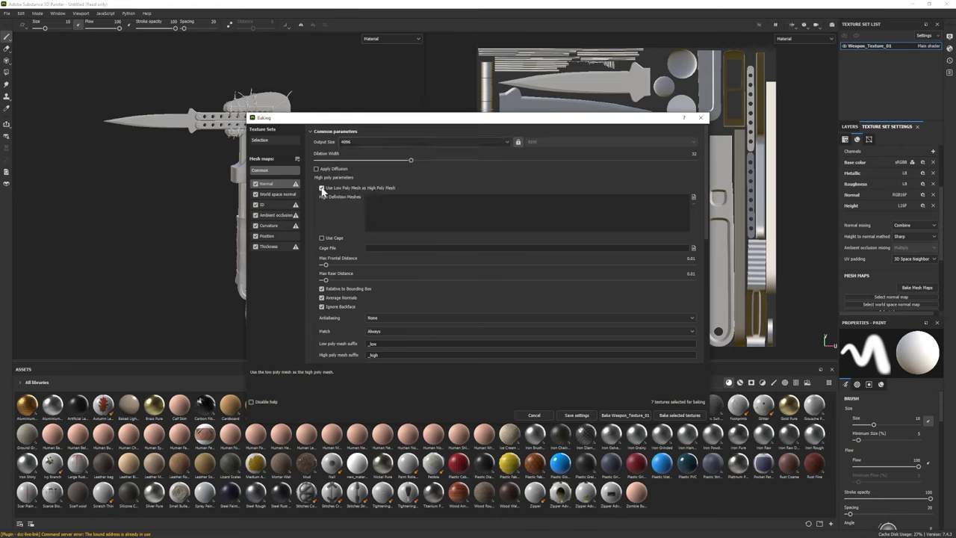
left_click(678, 415)
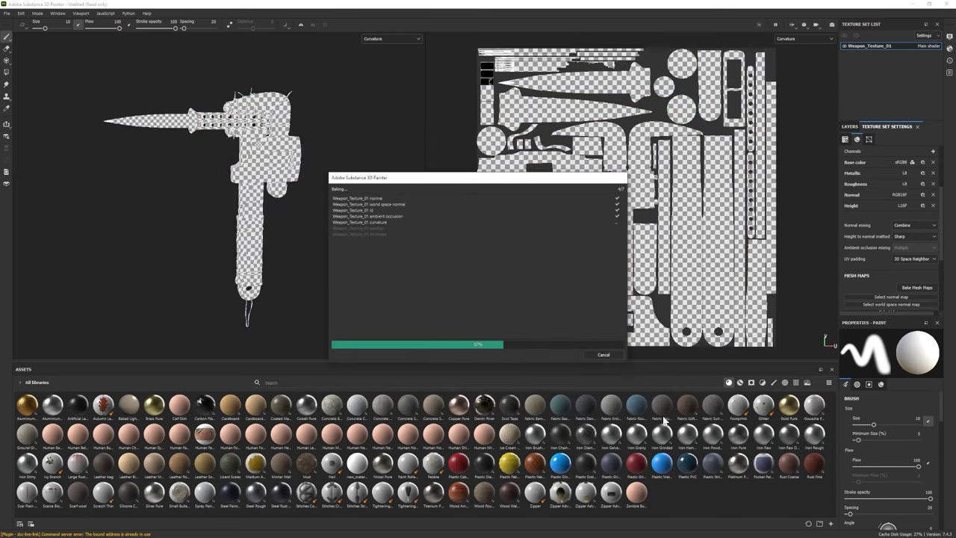
left_click(603, 355)
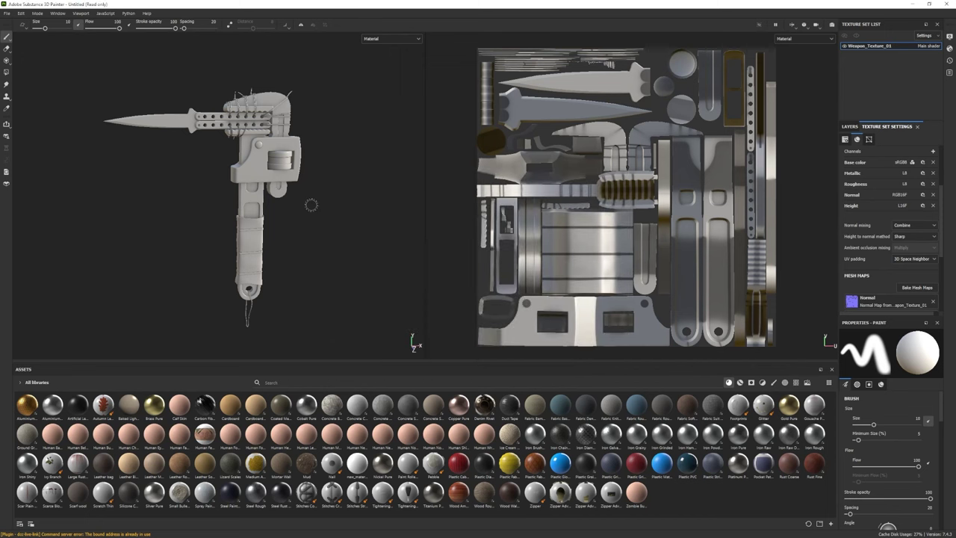
Apply the Steel Painted Worn smart material as a new layer on the wrench
left_click(849, 127)
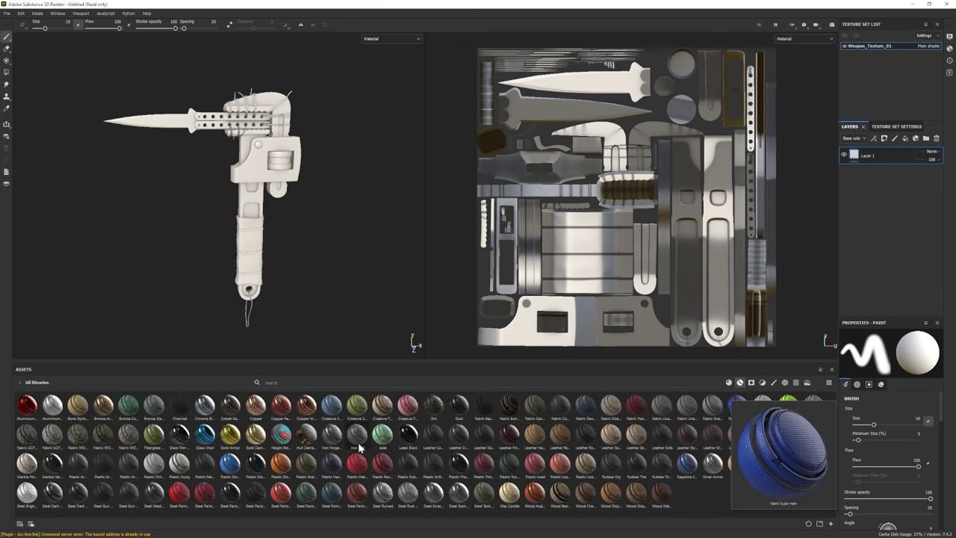
left_click_drag(354, 500, 859, 272)
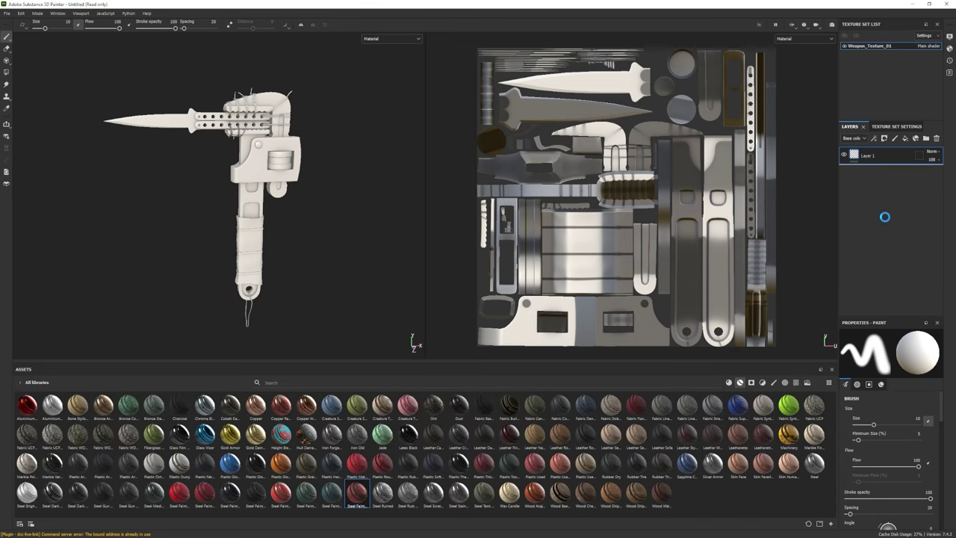
left_click_drag(884, 216, 884, 215)
scroll(369, 271, "up", 3)
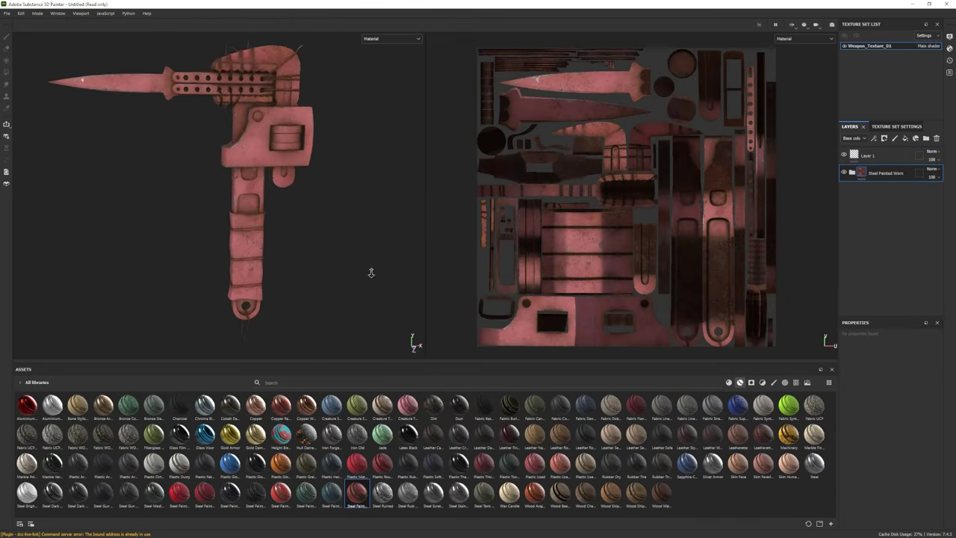
Hide the Rust Stain and Worn Paint sub-layers of Steel Painted Worn
left_click(851, 173)
scroll(847, 276, "down", 1)
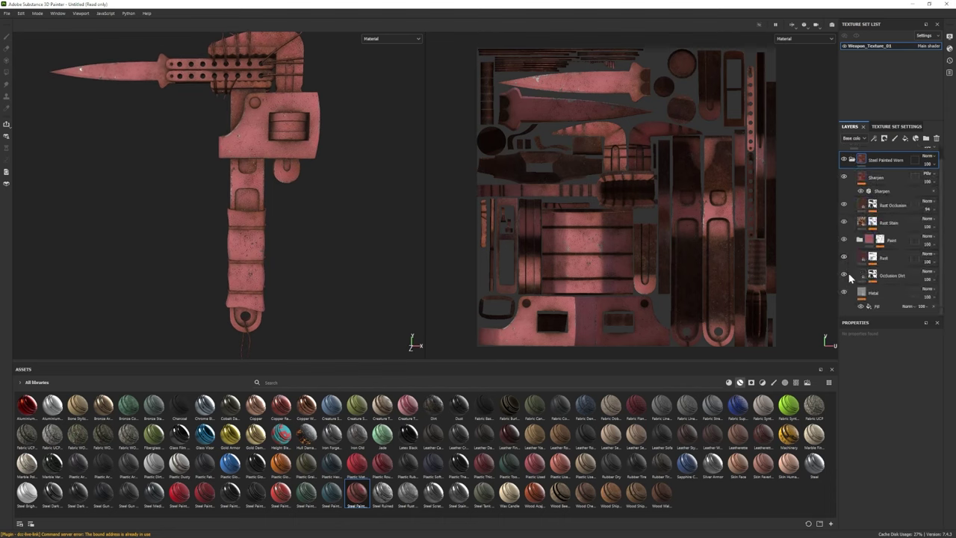
left_click(844, 222)
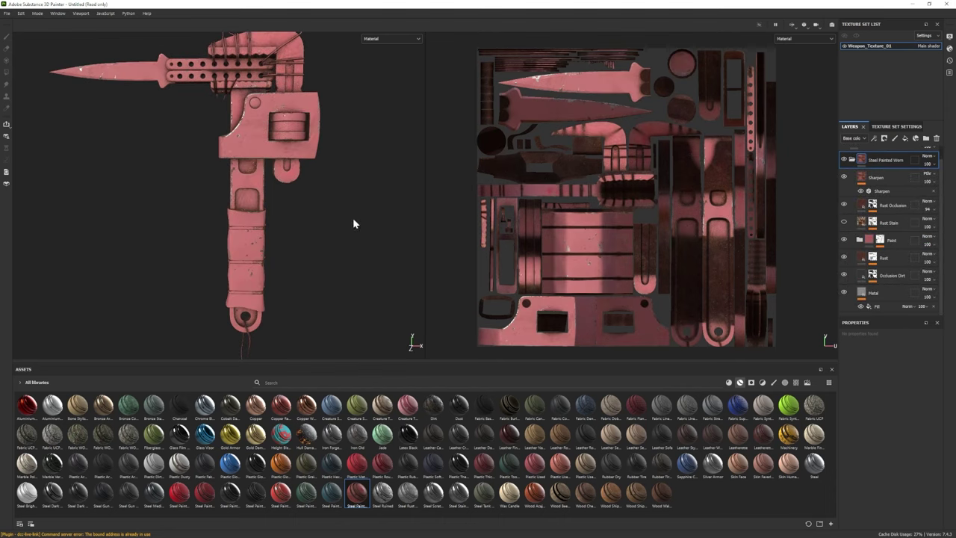
left_click(860, 240)
left_click(844, 275)
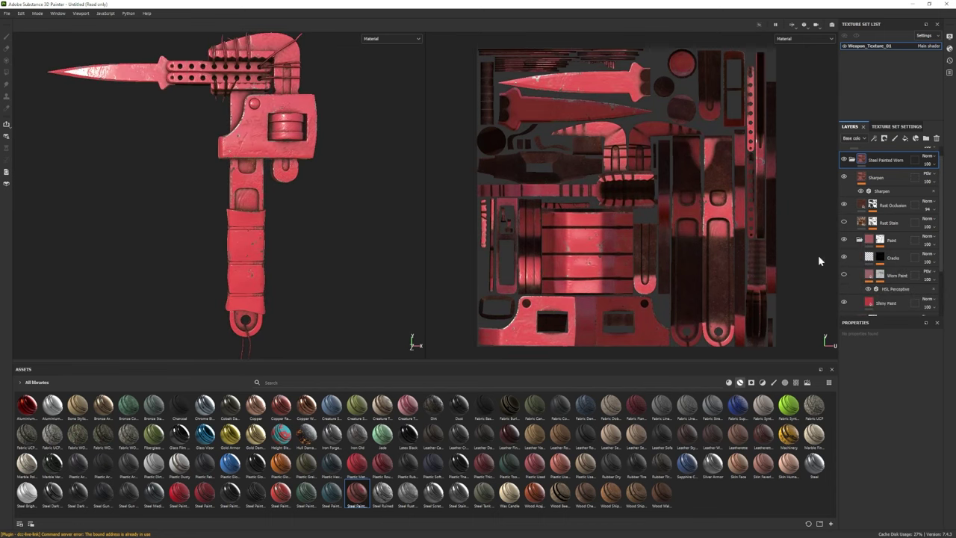
scroll(864, 285, "down", 2)
Set Shiny Paint roughness to about 0.29 and add a black mask to the folder
double_click(885, 258)
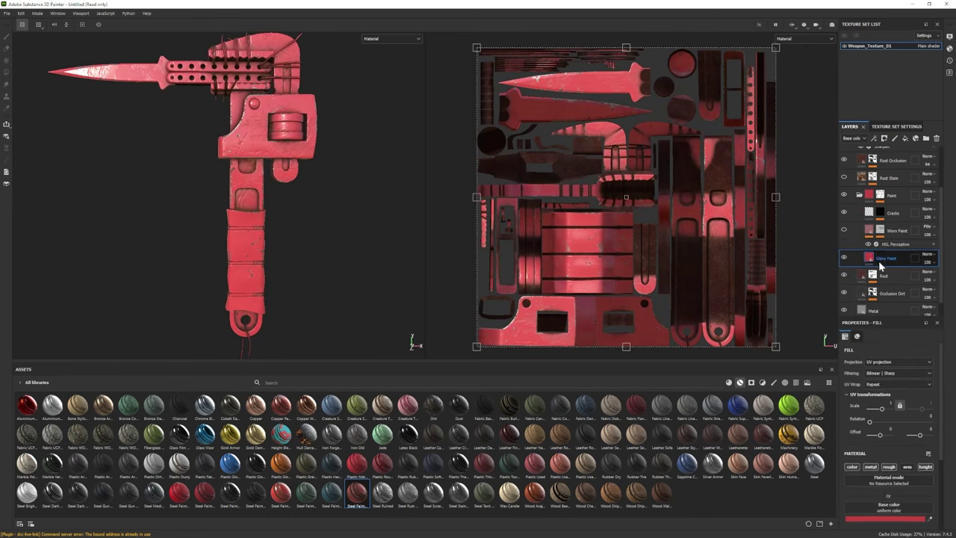
left_click(883, 520)
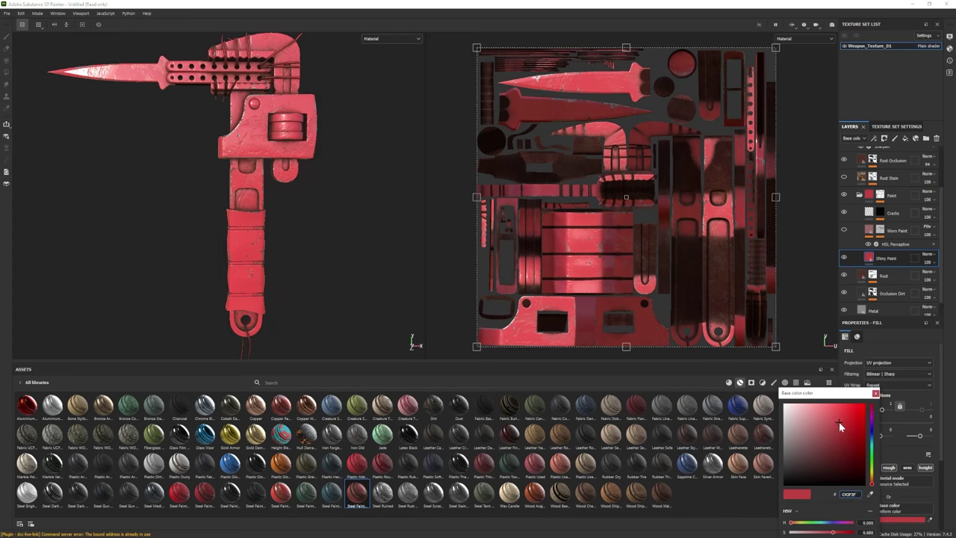
left_click(876, 393)
scroll(866, 463, "down", 3)
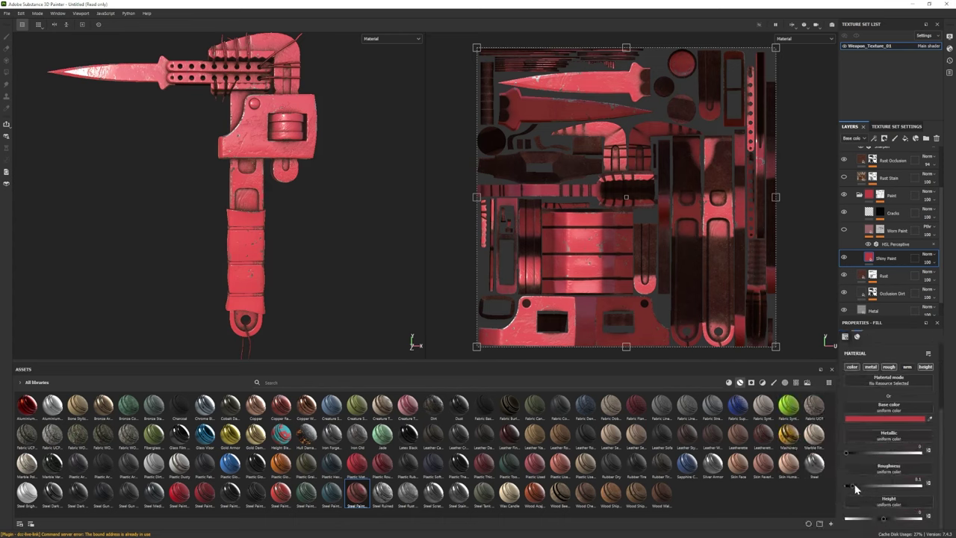
left_click_drag(863, 489, 871, 485)
left_click_drag(351, 205, 326, 207, "alt")
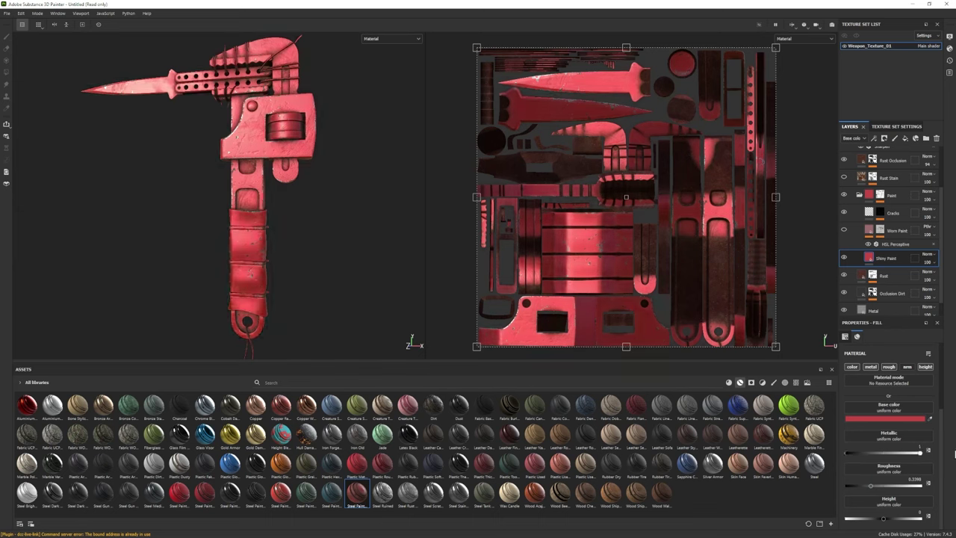
left_click_drag(871, 485, 867, 485)
left_click_drag(316, 212, 324, 245, "alt")
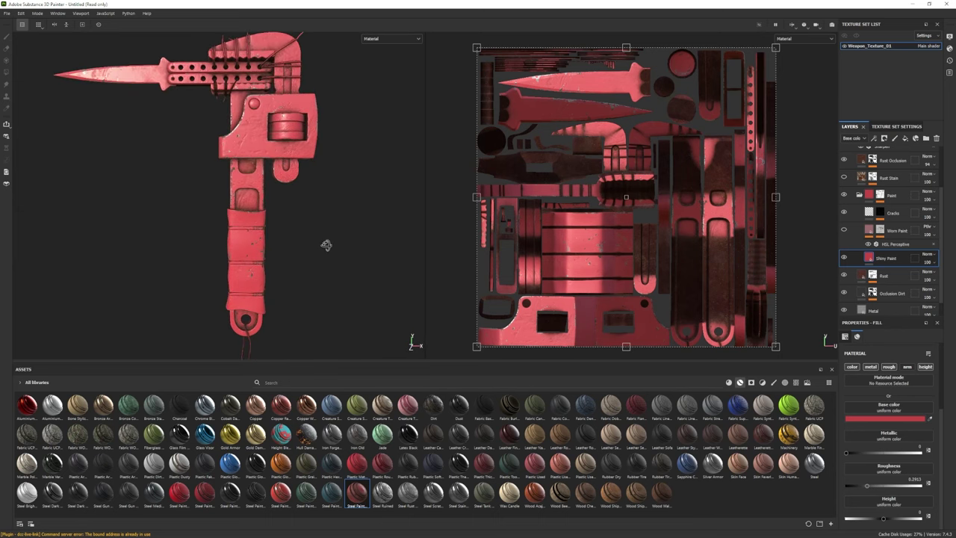
mouse_move(337, 186)
left_mouse_down("alt")
mouse_move(298, 192)
mouse_move(345, 187)
left_mouse_up("alt")
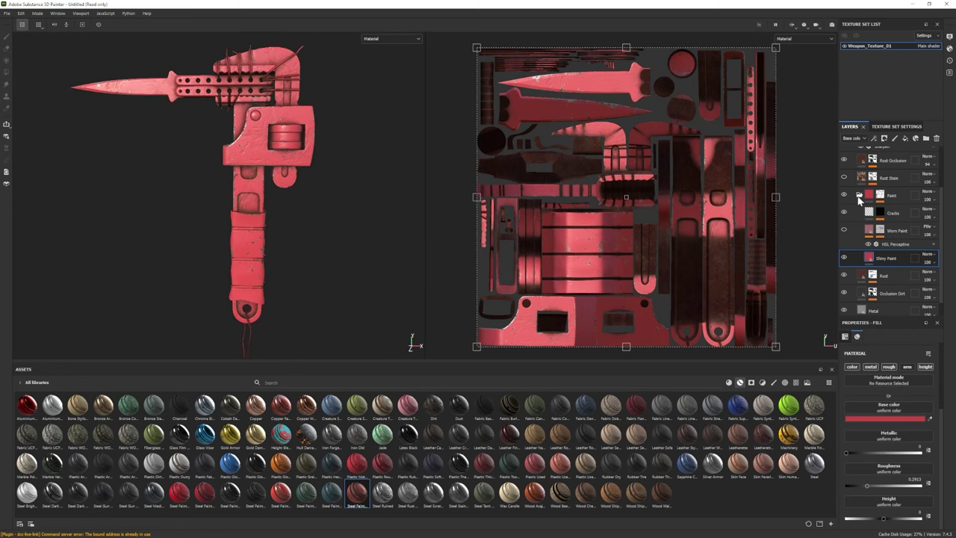
left_click(871, 171)
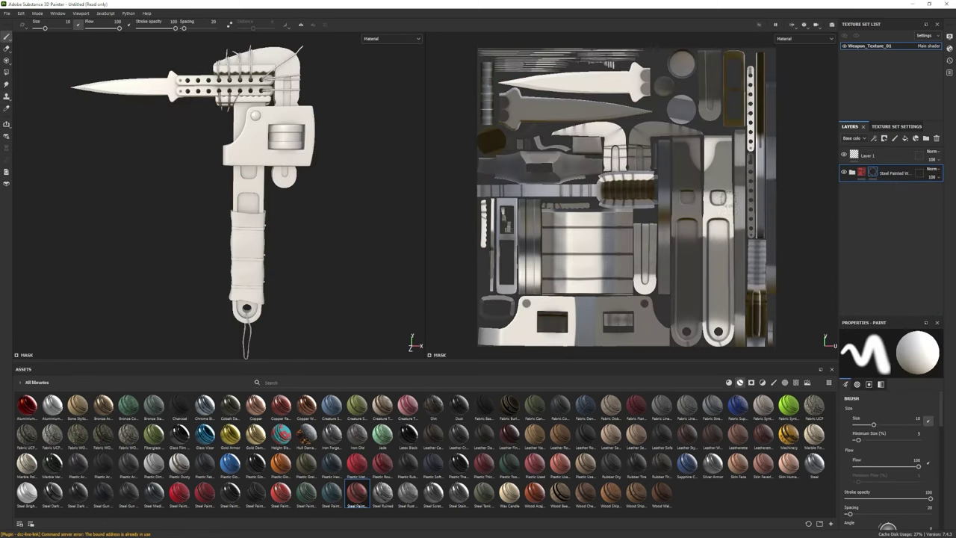
Polygon-fill paint onto the wrench head and lower handle, then inspect the Shiny Paint base colour
key("4")
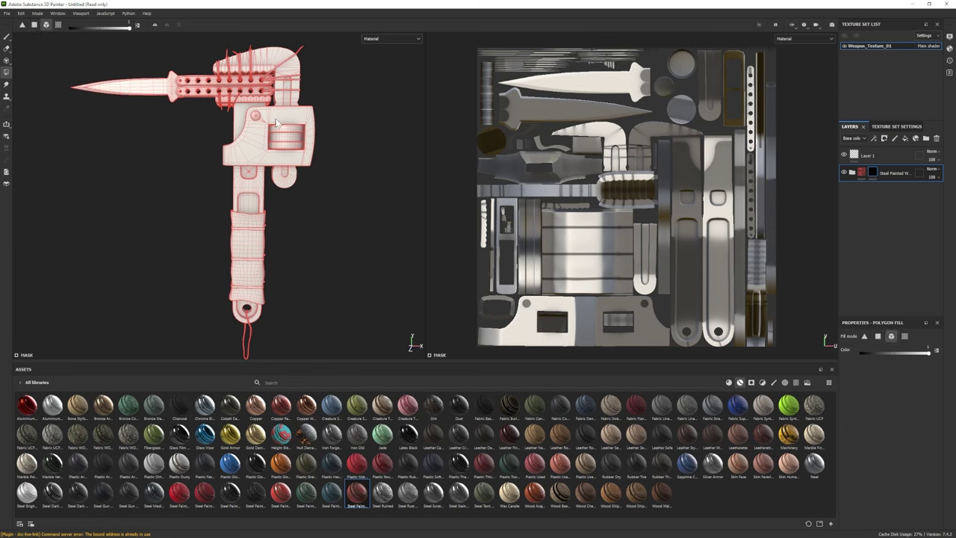
left_click_drag(276, 123, 258, 187)
left_click(7, 36)
left_click(852, 173)
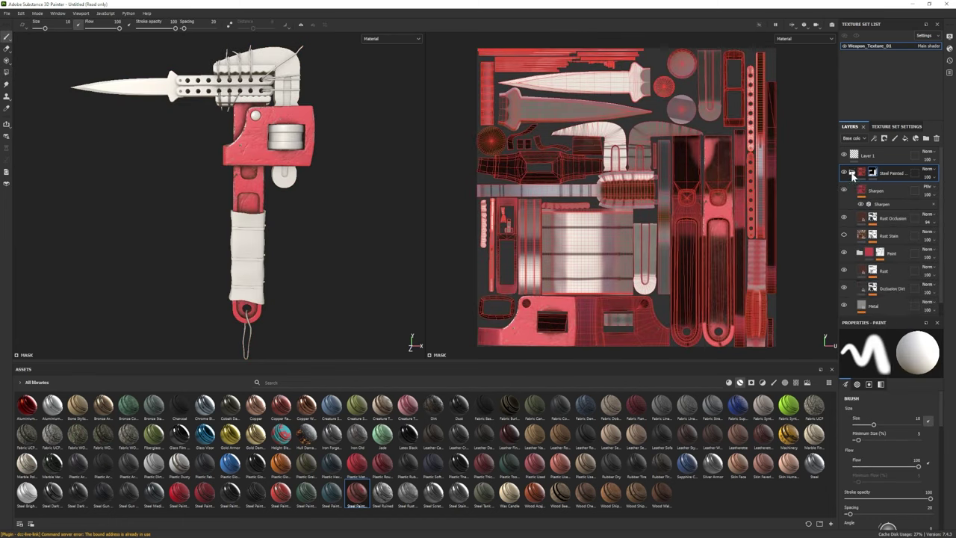
scroll(888, 270, "down", 2)
left_click(885, 248)
left_click(899, 419)
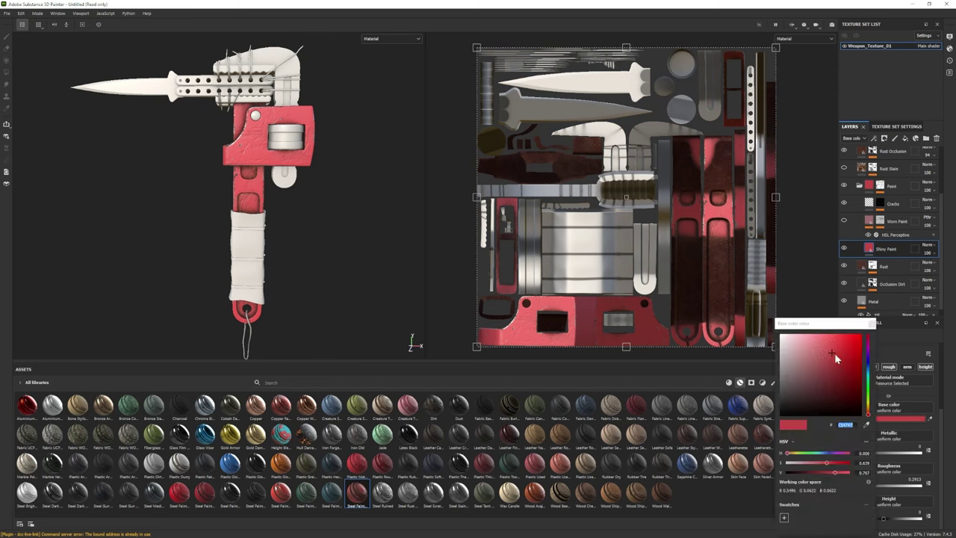
left_click(872, 323)
Add a fill layer above Cracks masked with the Paint Old grunge
left_click(905, 138)
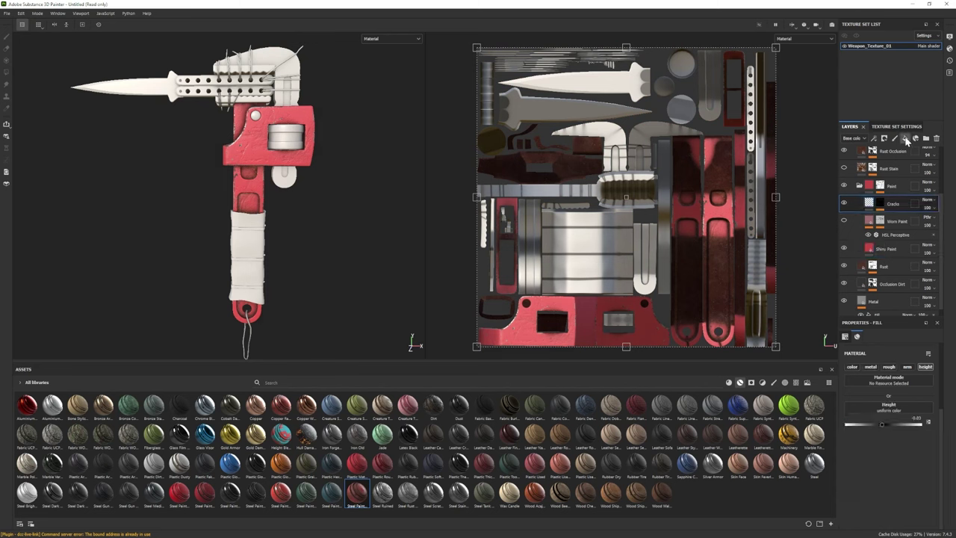
left_click(751, 383)
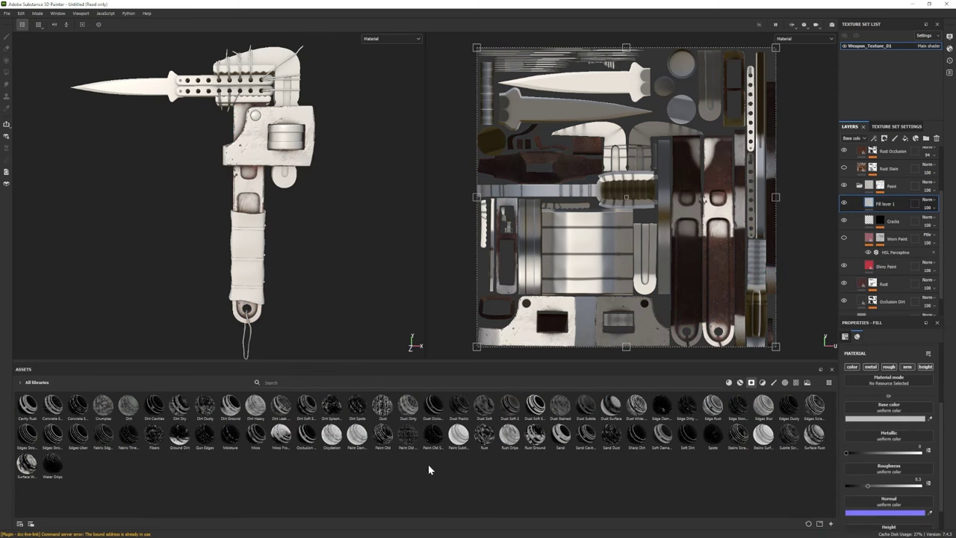
left_click_drag(382, 441, 886, 209)
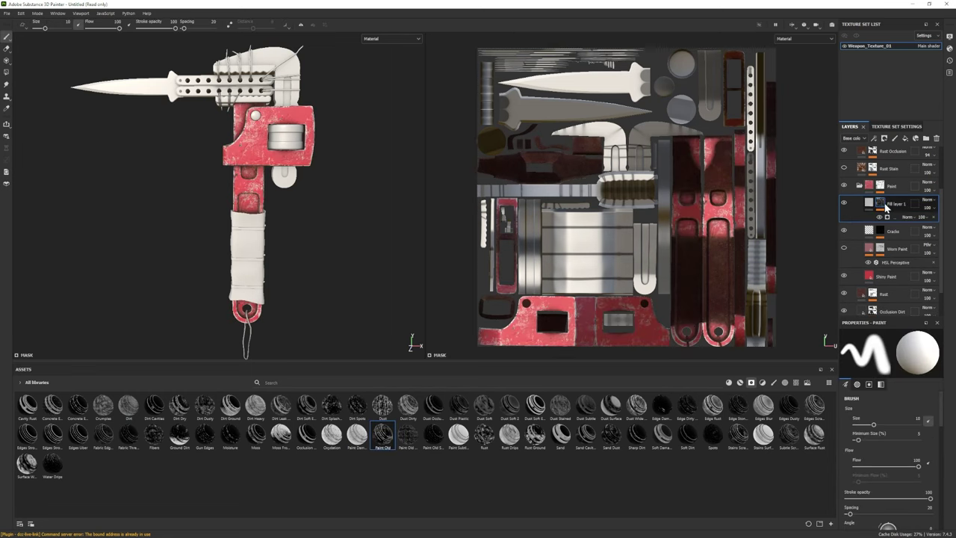
left_click_drag(318, 232, 329, 180, "alt")
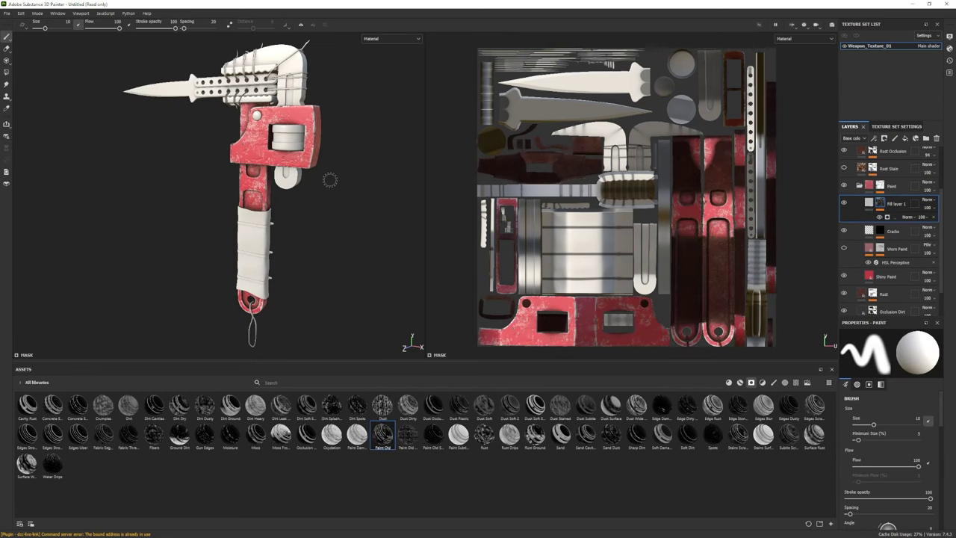
key("ctrl+z")
left_click_drag(383, 434, 888, 207)
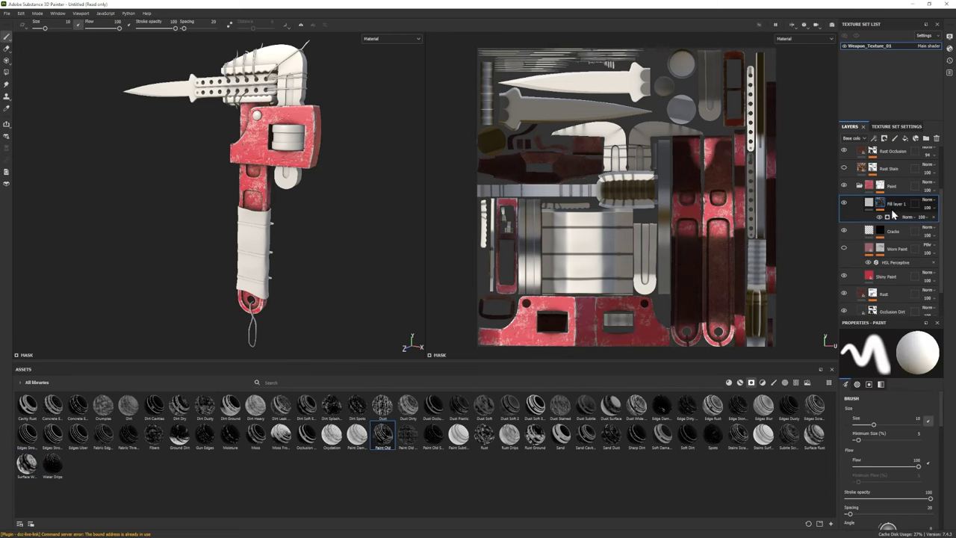
Lower Fill layer 1's grunge balance to 0.25 and give it a dark base colour
left_click(894, 217)
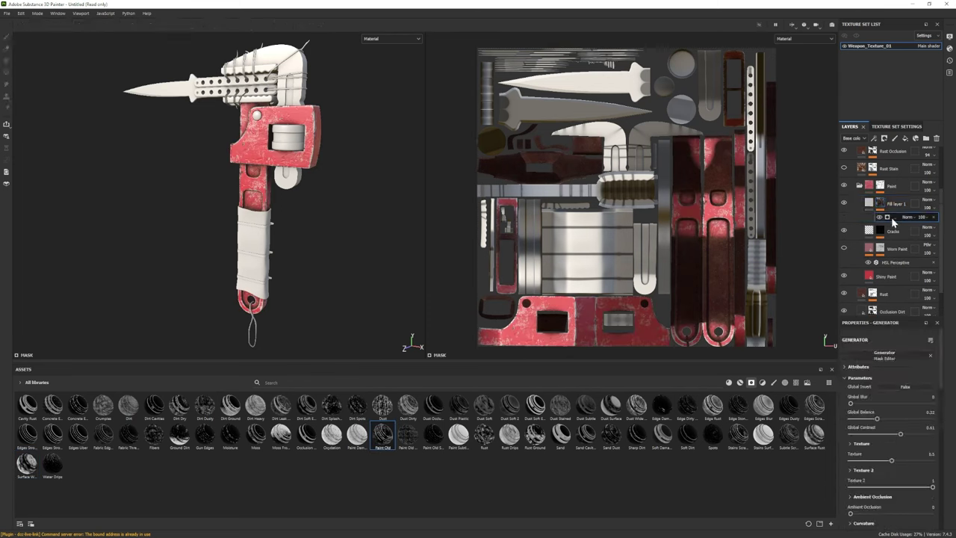
left_click_drag(874, 425, 871, 421)
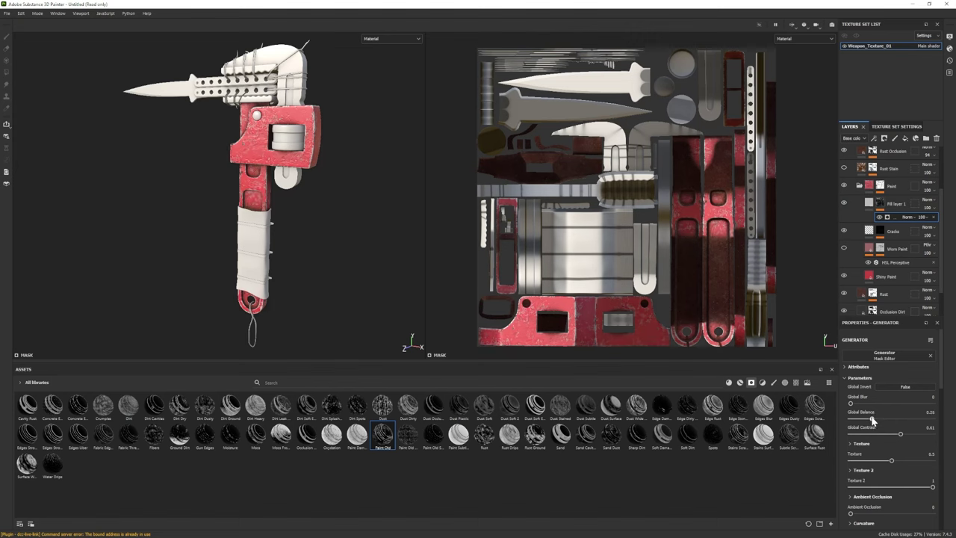
left_click(888, 203)
left_click(900, 418)
left_click(781, 411)
left_click(868, 329)
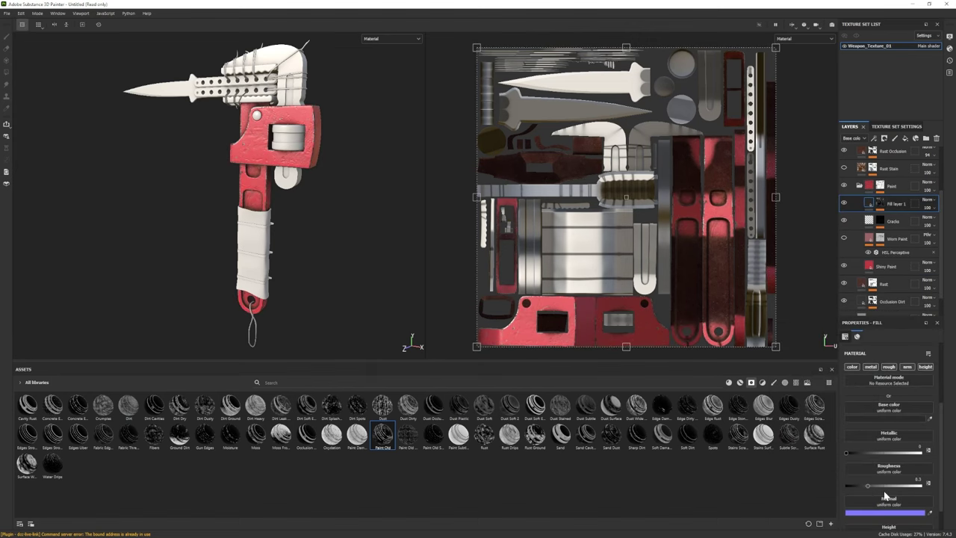
left_click(873, 420)
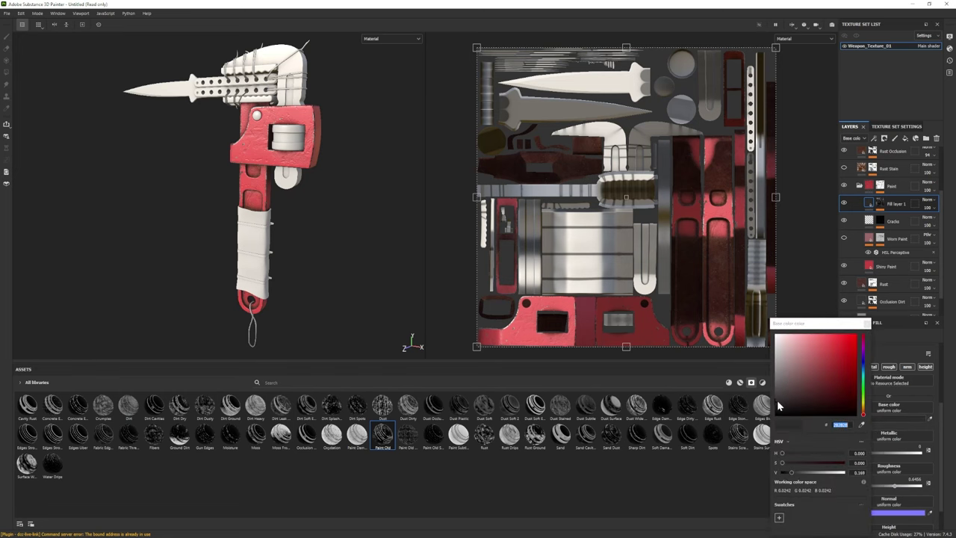
Add Fill layer 2 with a dust grunge mask, lower its global balance, and set its base colour
left_click_drag(351, 224, 333, 233, "alt")
left_click(908, 139)
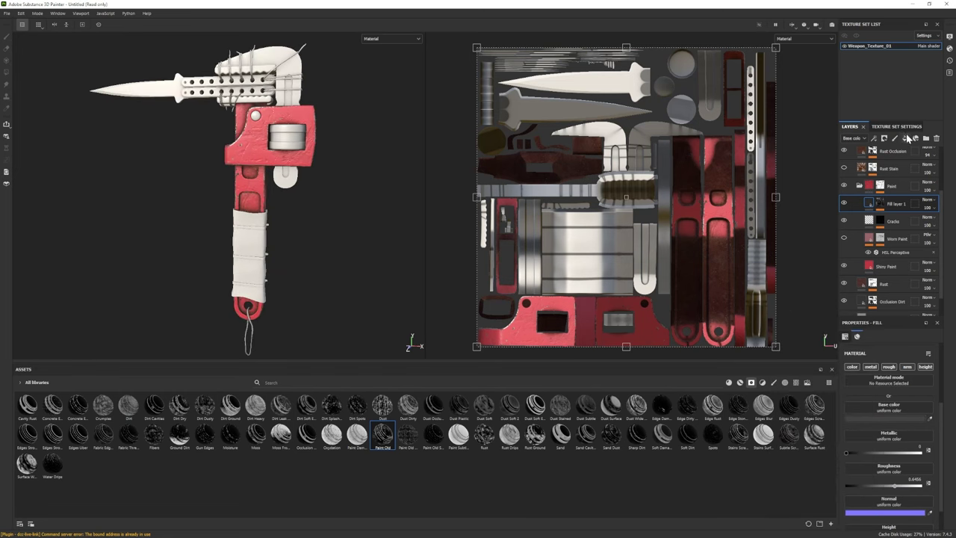
left_click_drag(636, 404, 881, 203)
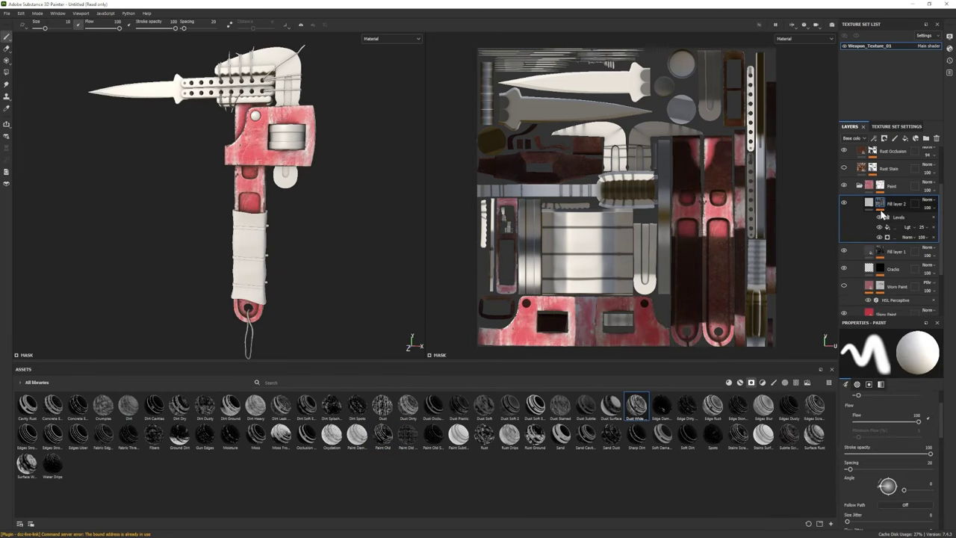
left_click(892, 217)
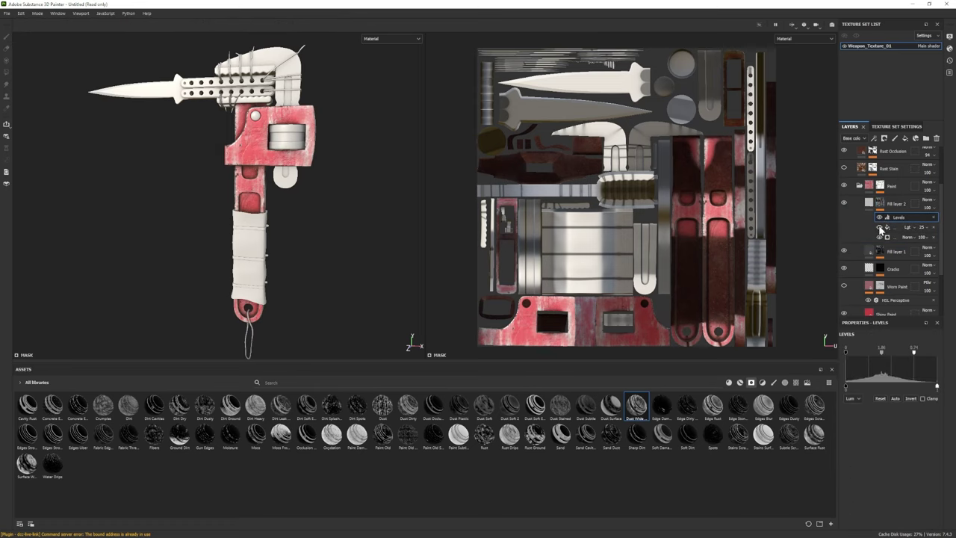
left_click(887, 236)
left_click_drag(896, 419, 884, 421)
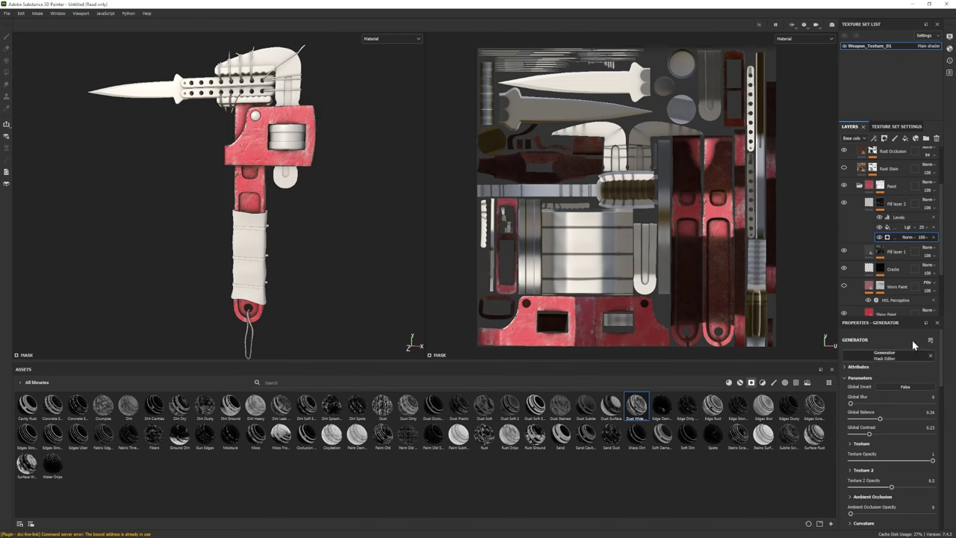
left_click(896, 203)
left_click(896, 418)
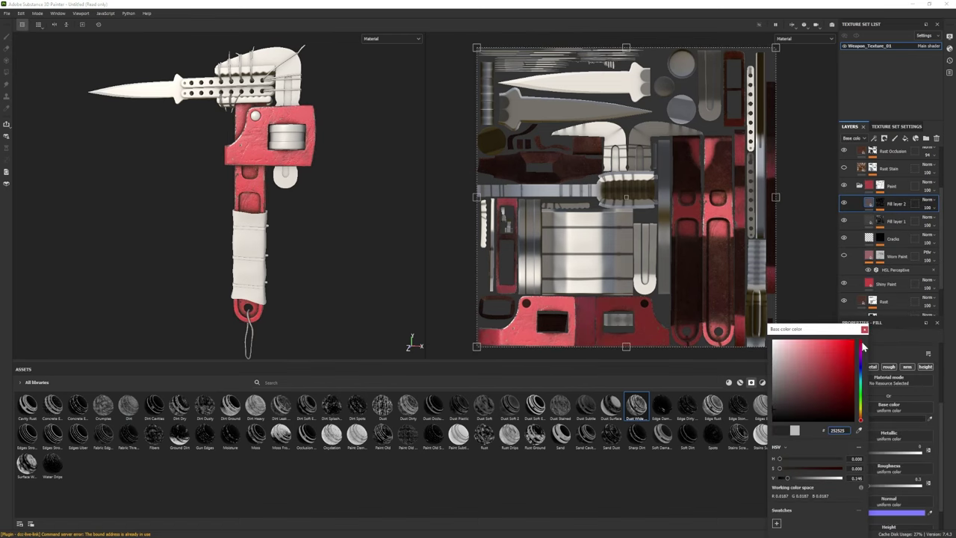
left_click(879, 485)
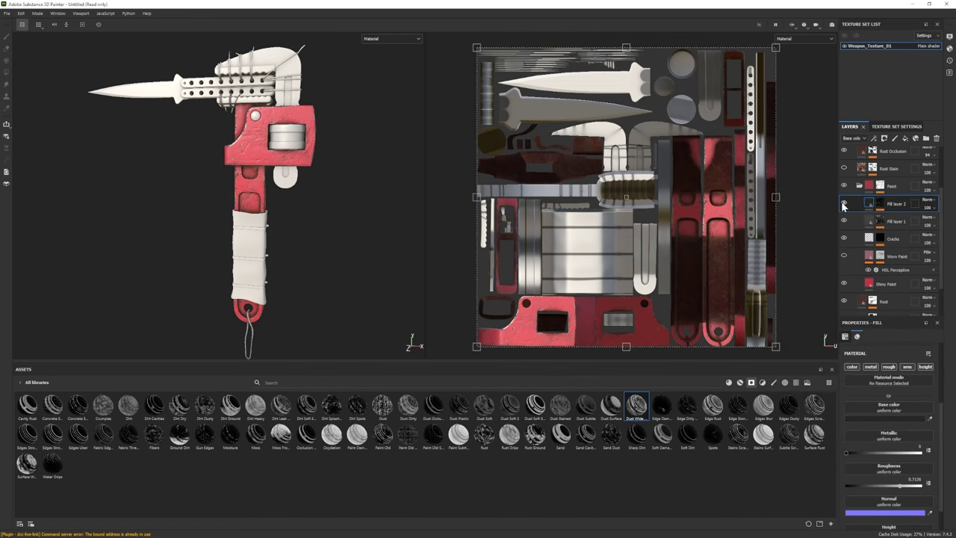
Add Fill layer 3 and mask it with the Dirt Dusty grunge
left_click(905, 138)
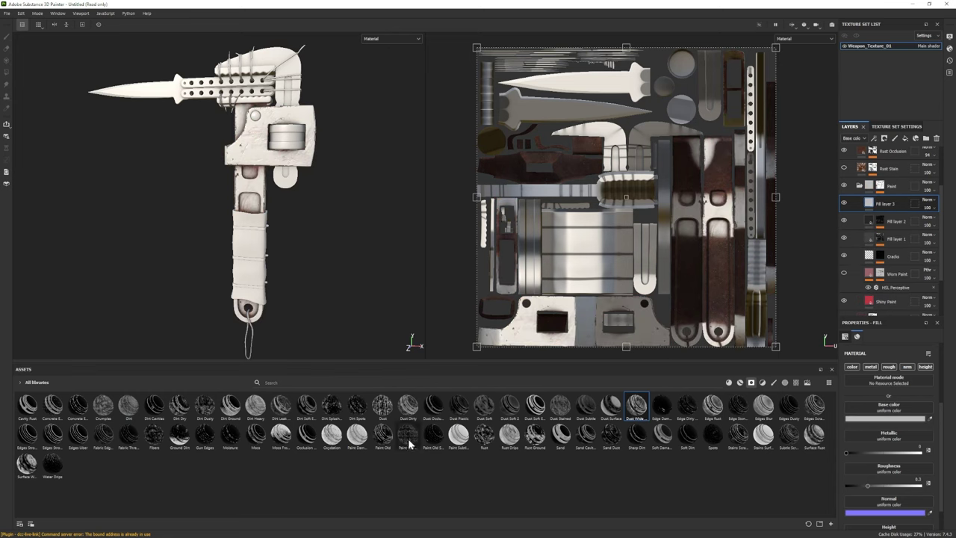
left_click(611, 436)
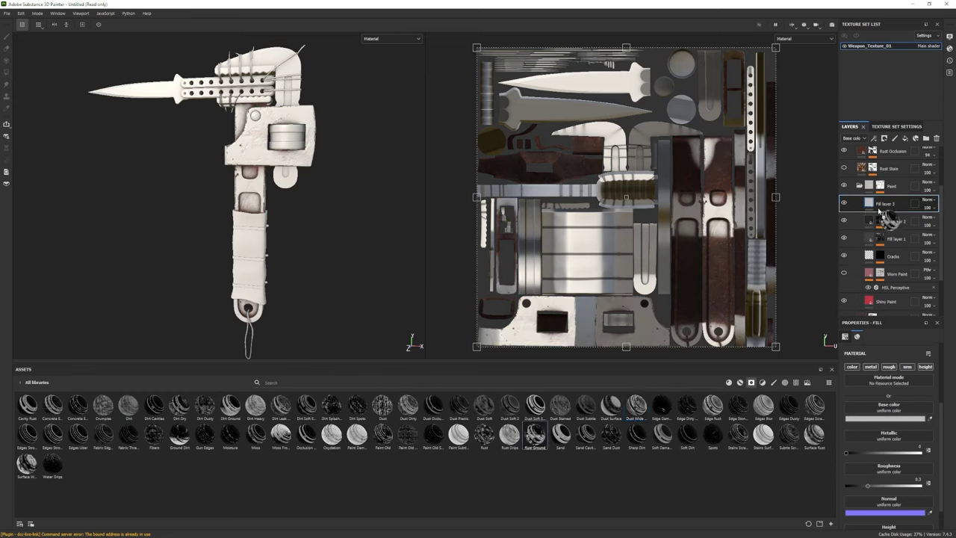
left_click(205, 406)
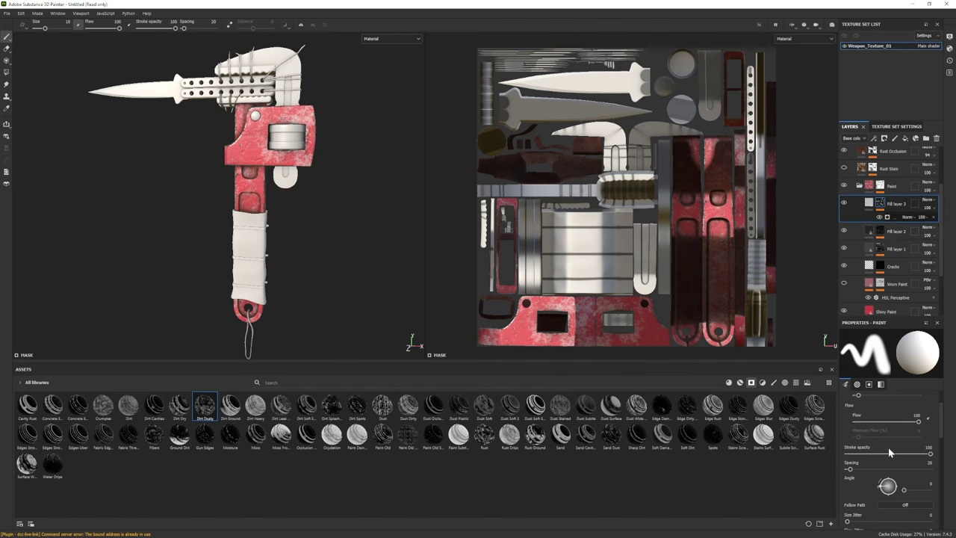
Set Fill layer 3's base colour to a very dark warm grey leaning orange
left_click(869, 203)
left_click(881, 418)
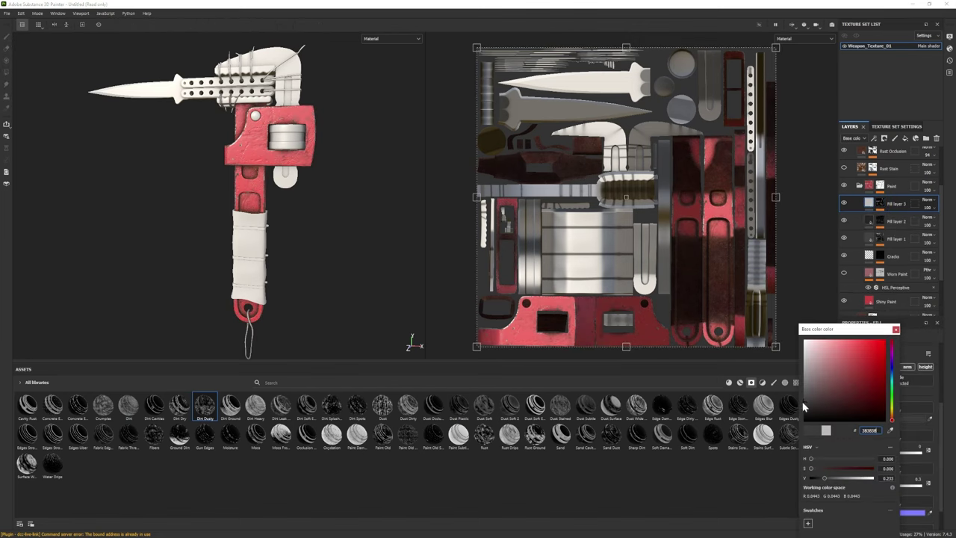
left_click_drag(891, 423, 891, 416)
left_click(814, 409)
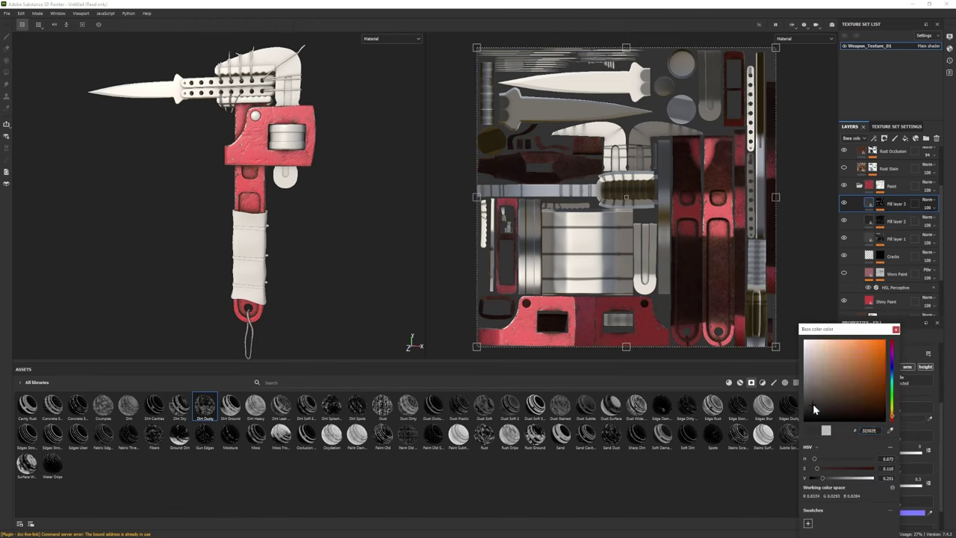
left_click(895, 330)
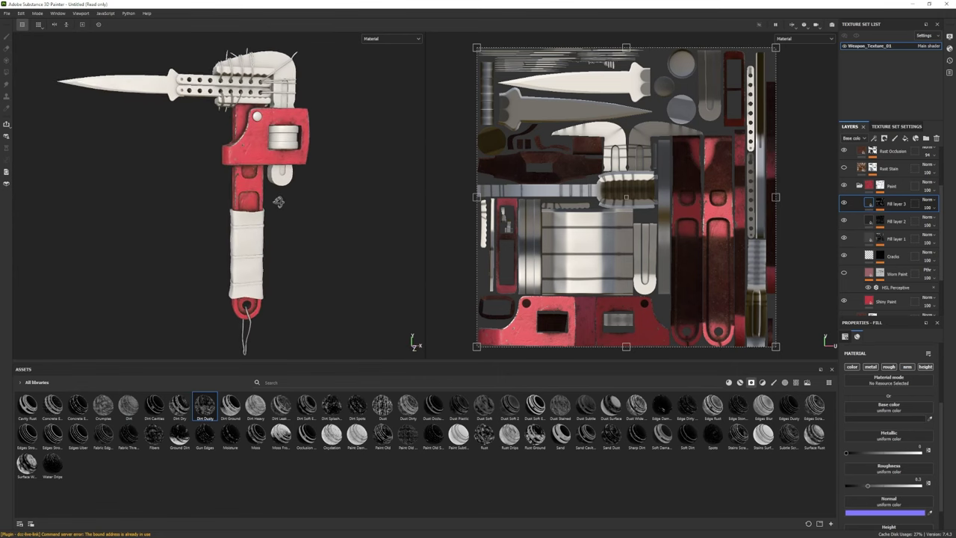
Add grunge-masked Fill layer 4 in reddish dark grey with global balance 0.27
left_click(905, 138)
left_click(887, 209)
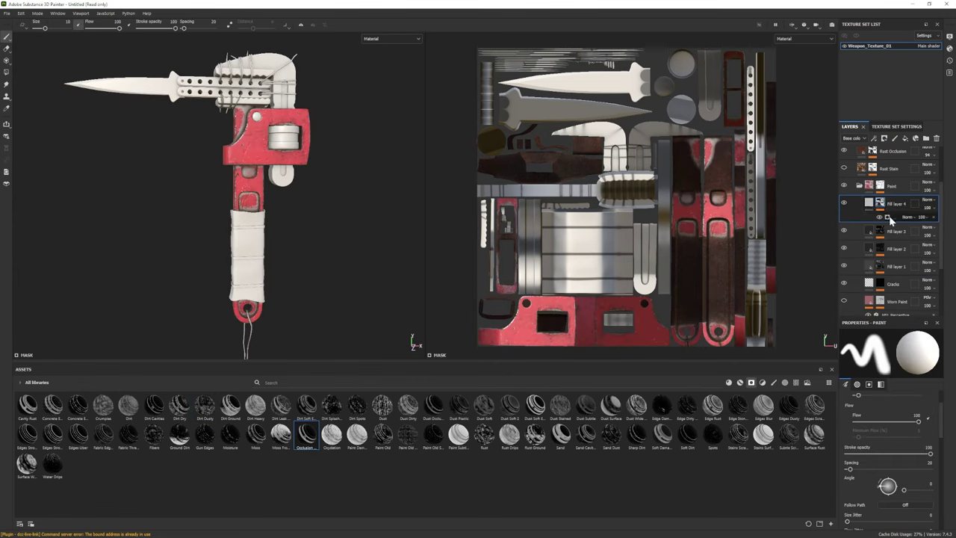
left_click(887, 209)
left_click(904, 419)
left_click(782, 401)
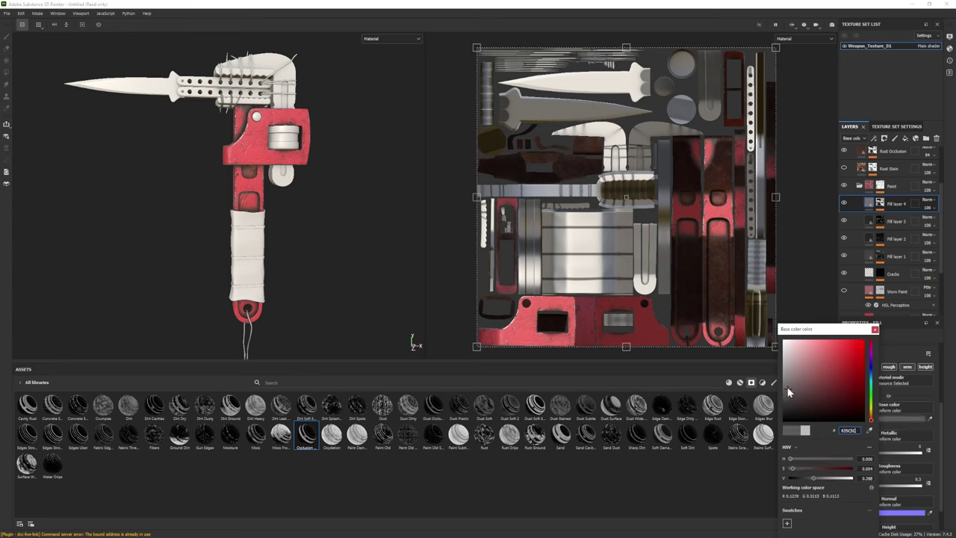
left_click_drag(788, 391, 797, 403)
left_click(876, 330)
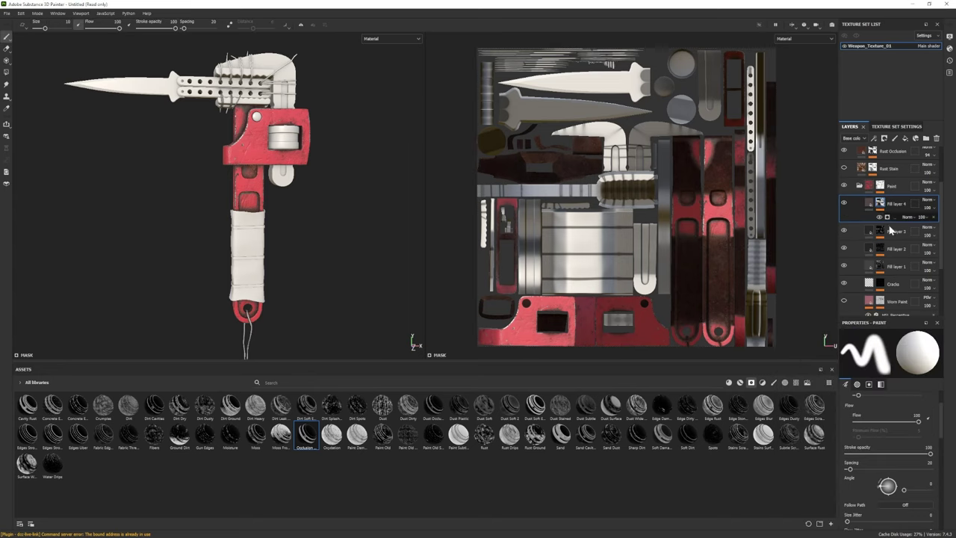
left_click(864, 348)
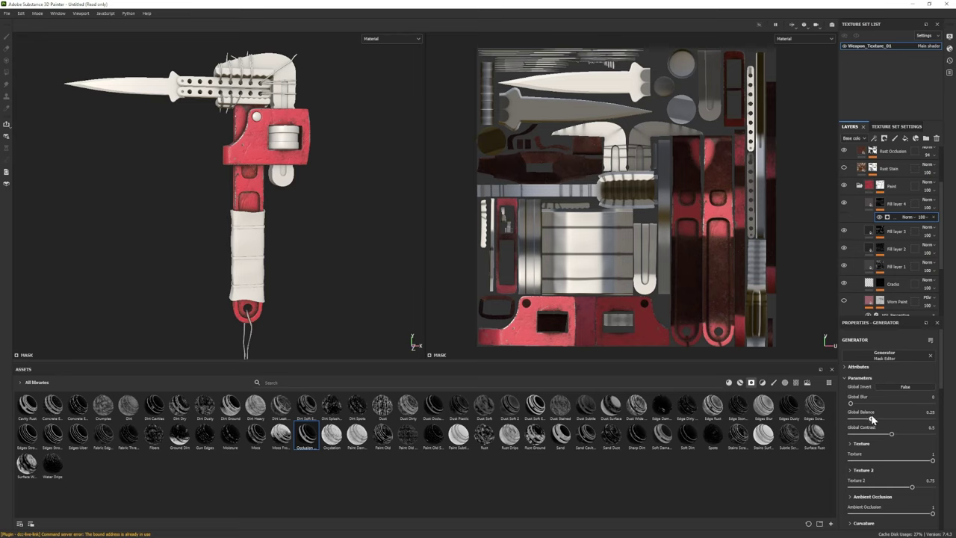
left_click_drag(890, 422, 880, 419)
Tune Fill layer 5's mask generator: curvature and texture 0.42, global balance 0.23
key("ctrl+z")
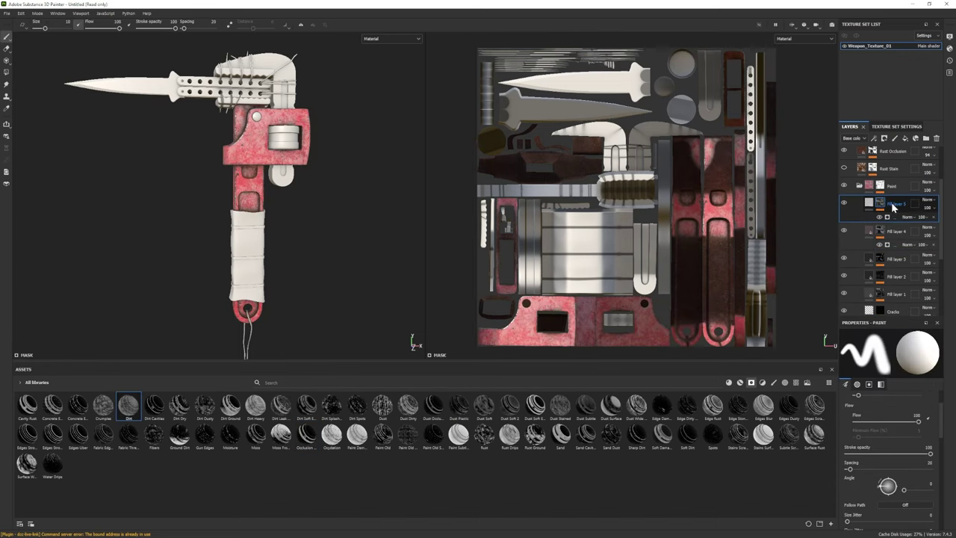
left_click(890, 217)
scroll(888, 481, "down", 2)
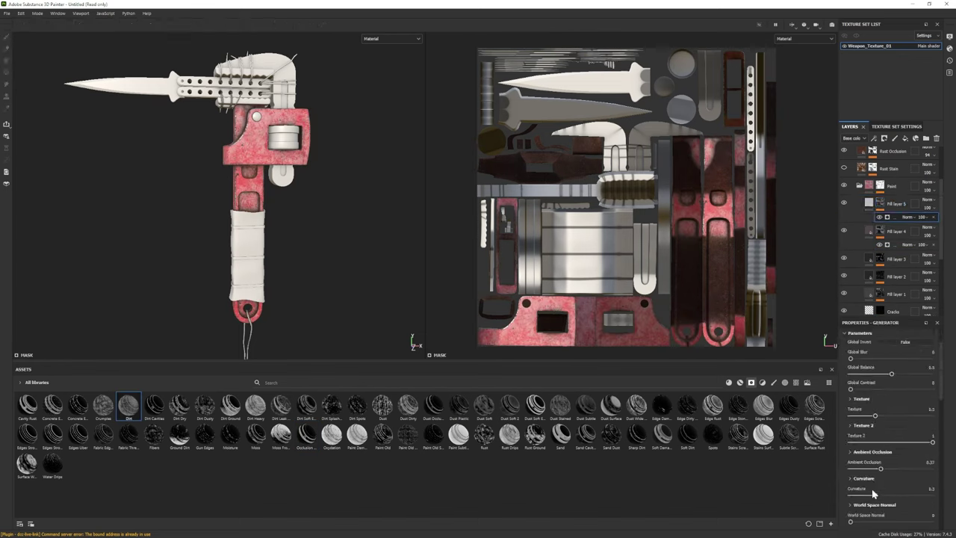
left_click_drag(871, 495, 919, 495)
left_click_drag(889, 378, 876, 373)
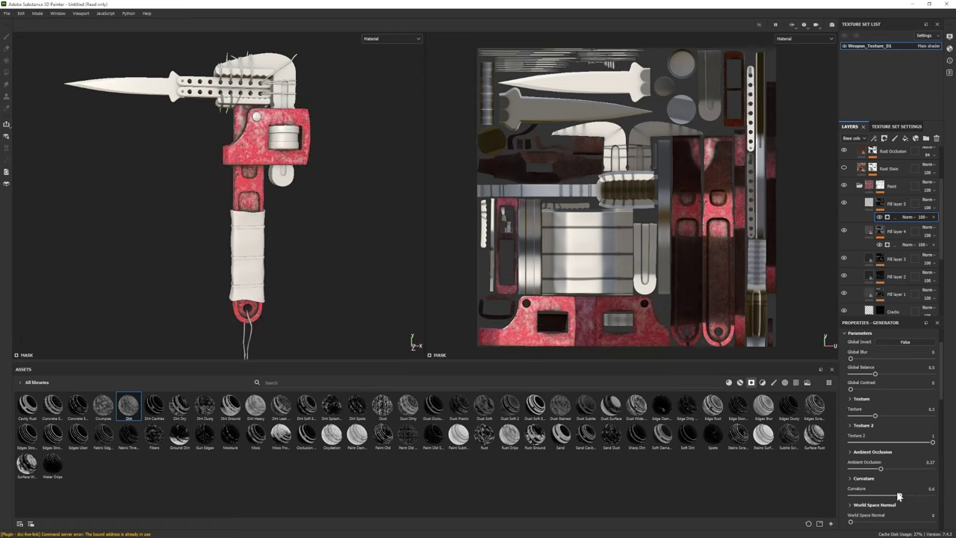
left_click_drag(899, 496, 885, 495)
left_click_drag(875, 416, 895, 442)
left_click_drag(875, 374, 872, 374)
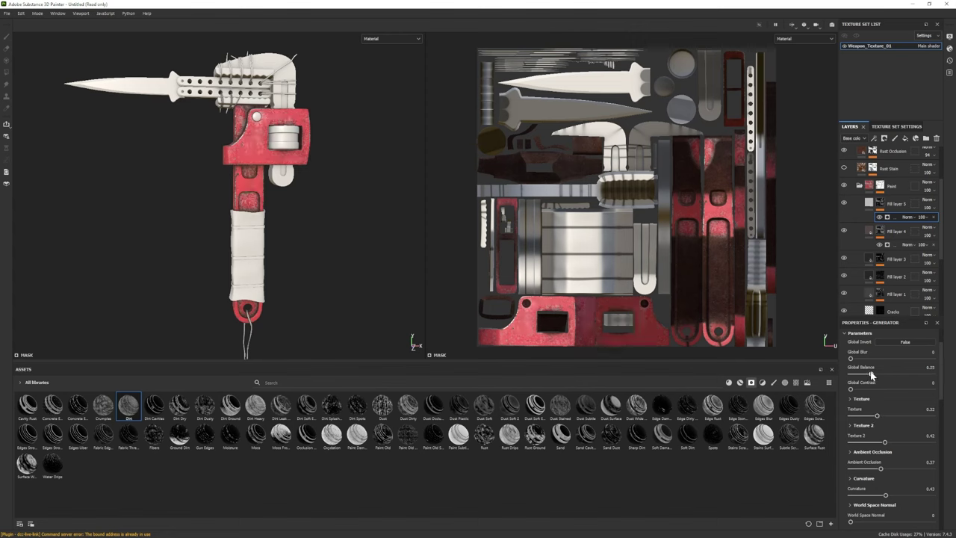
Check Fill layer 5's base colour and collapse the existing layer folders
left_click(896, 203)
left_click(899, 419)
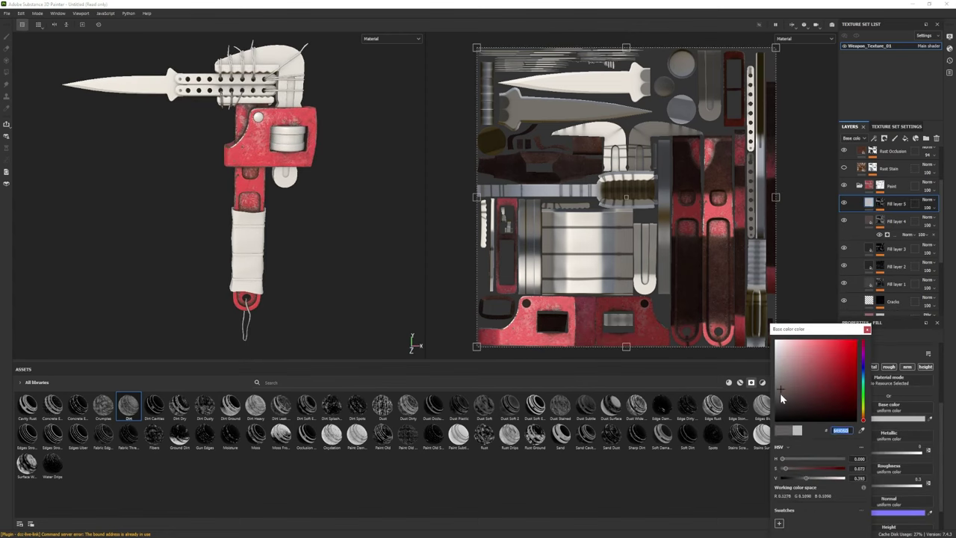
left_click(867, 330)
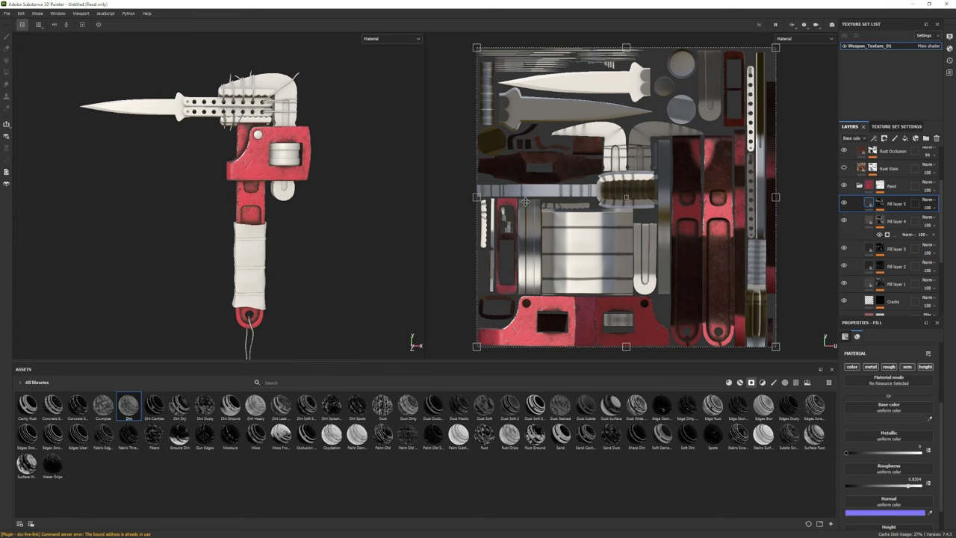
scroll(874, 196, "up", 3)
left_click(852, 158)
Add the Iron Old smart material to the layer stack and expand it to the Edges layer
left_click(740, 382)
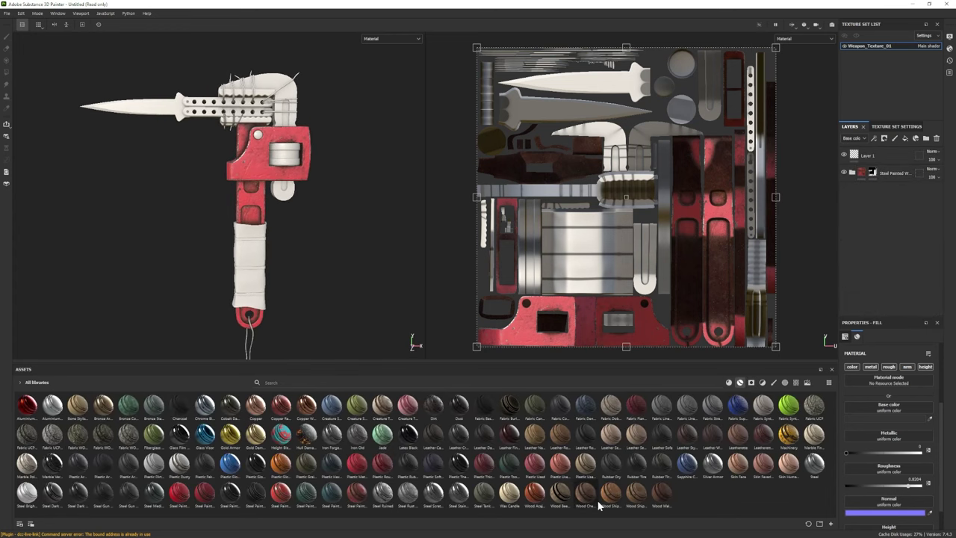
mouse_move(357, 433)
left_mouse_down()
mouse_move(840, 249)
mouse_move(855, 192)
left_mouse_up()
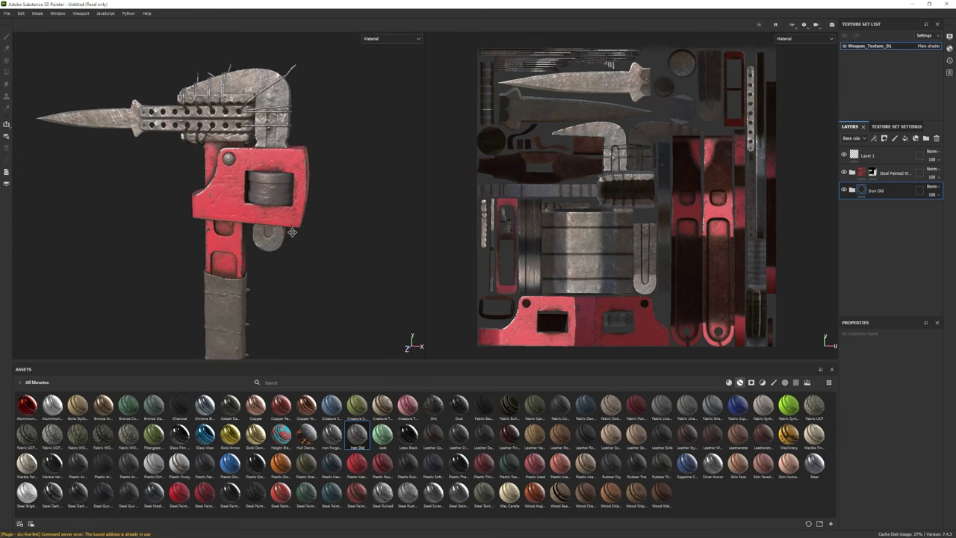
left_click(852, 190)
left_click(881, 209)
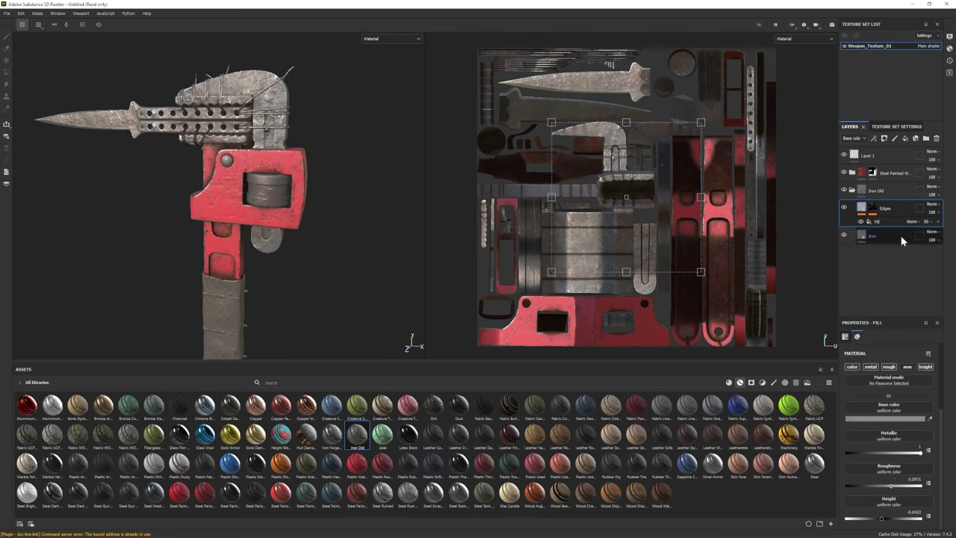
Inspect the Iron layer's material parameters, then switch to the Iray render preview
left_click(873, 235)
scroll(884, 474, "down", 3)
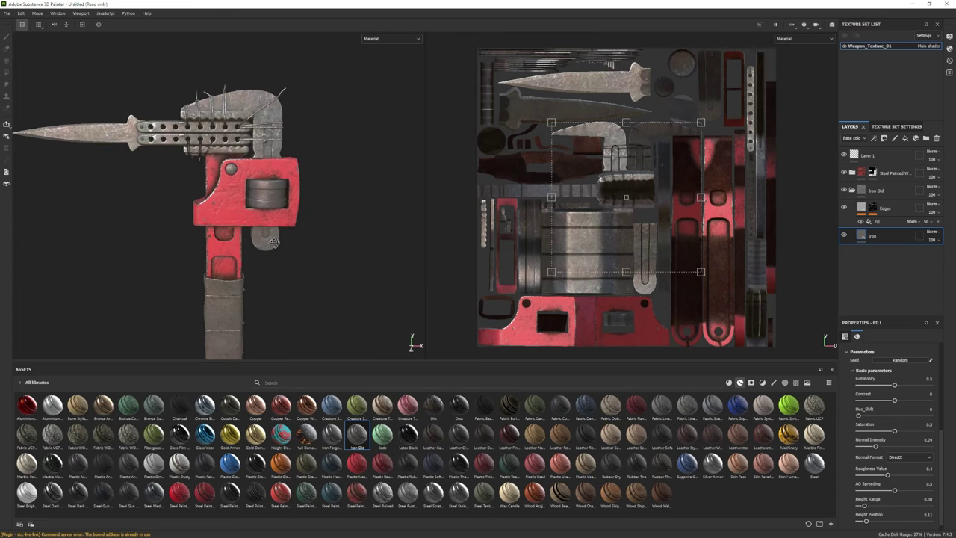
scroll(893, 440, "up", 3)
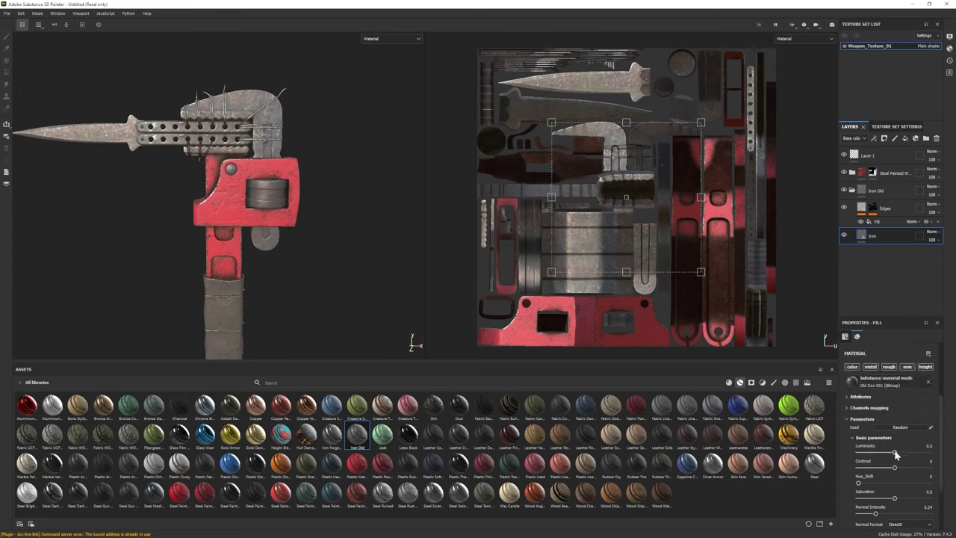
left_click(36, 12)
left_click(56, 35)
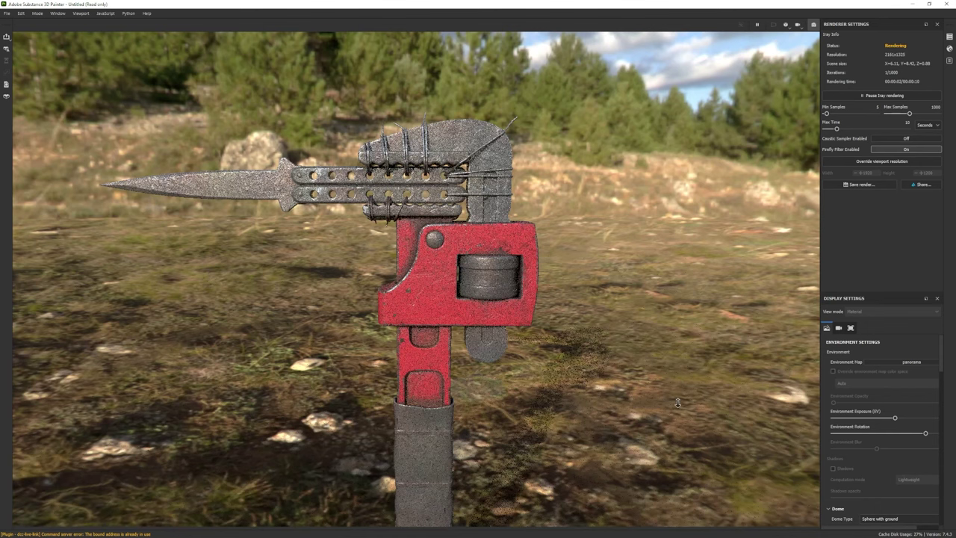
Orbit the Iray preview and disable the Dome ground for a plain grey backdrop
left_click_drag(530, 289, 568, 292, "alt")
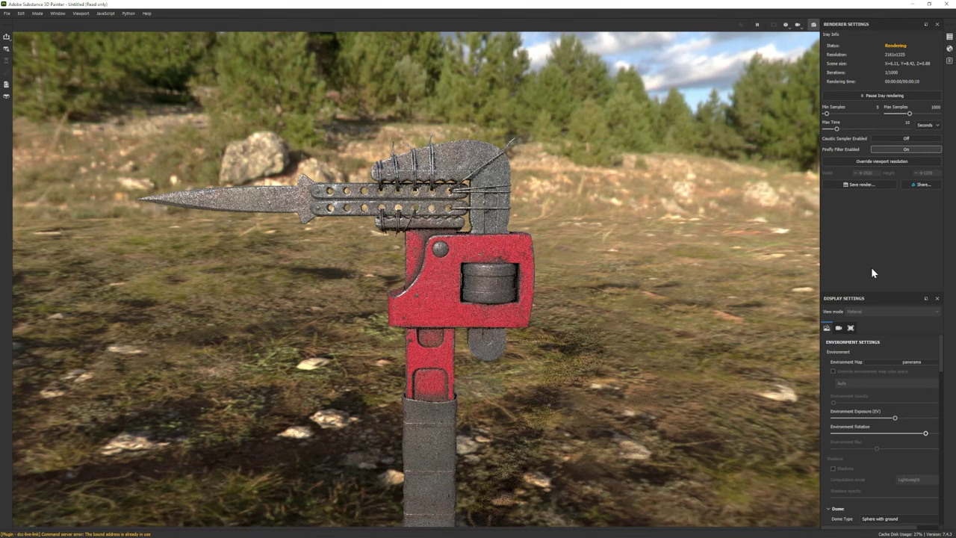
scroll(878, 443, "down", 5)
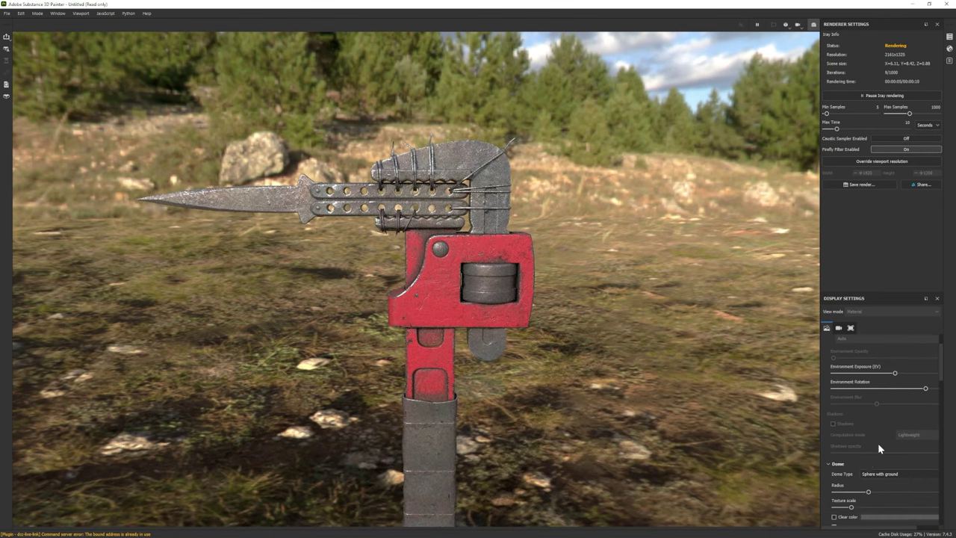
left_click(834, 438)
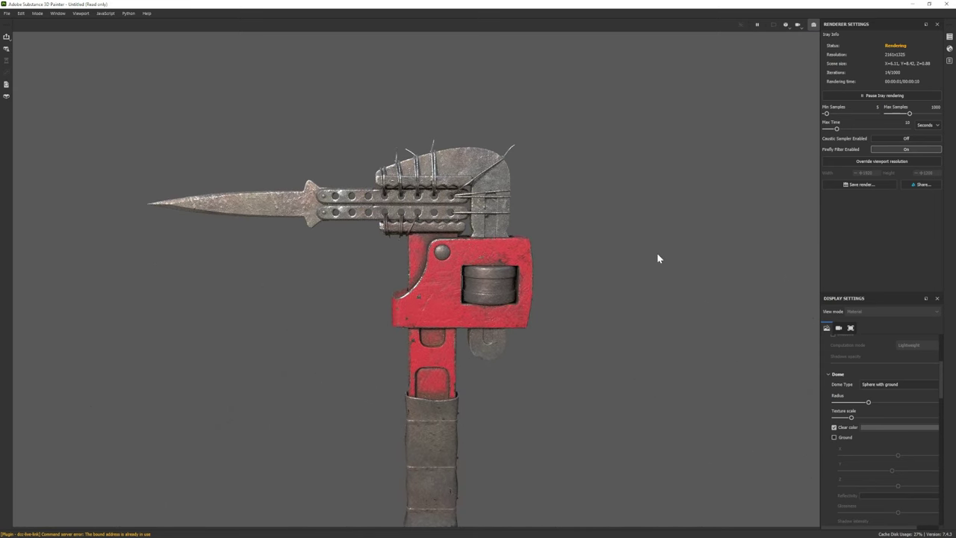
Raise iron Luminosity to 0.55; add black Dirt Dusty-masked Fill layer 6 with roughness 0.55
key("F10")
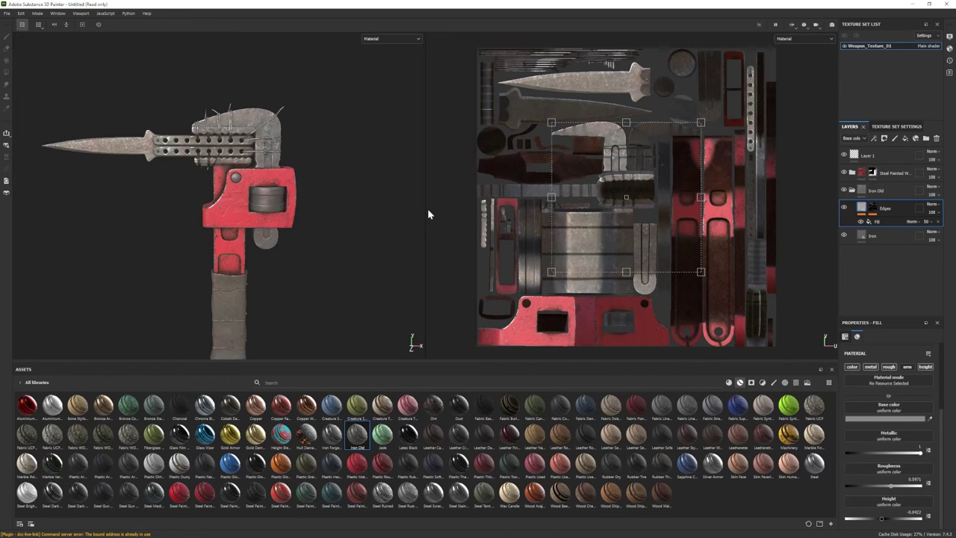
left_click_drag(896, 454, 899, 455)
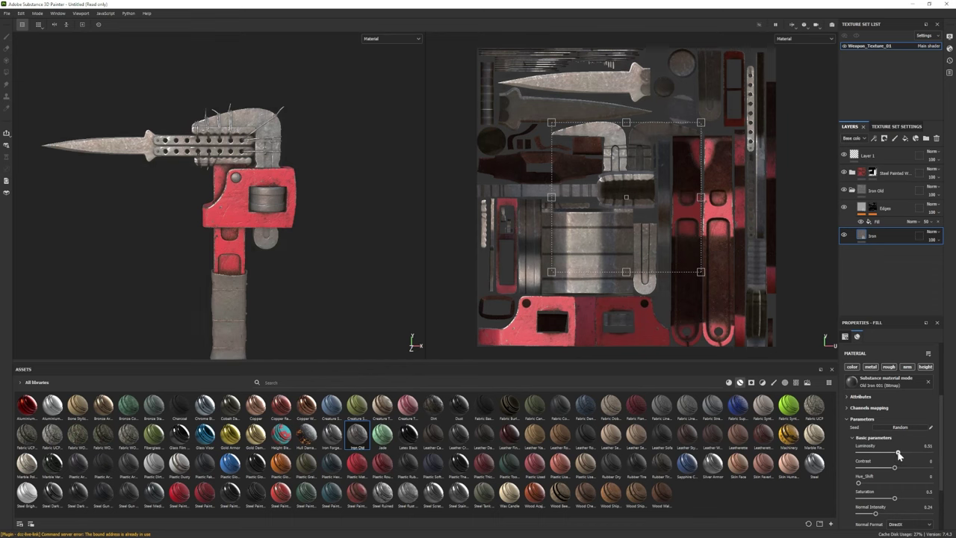
left_click(905, 139)
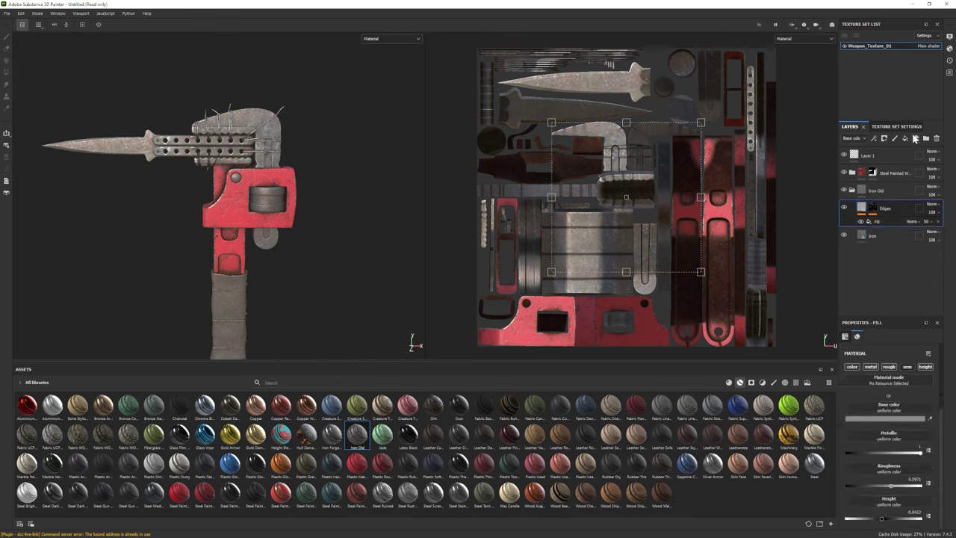
left_click(751, 382)
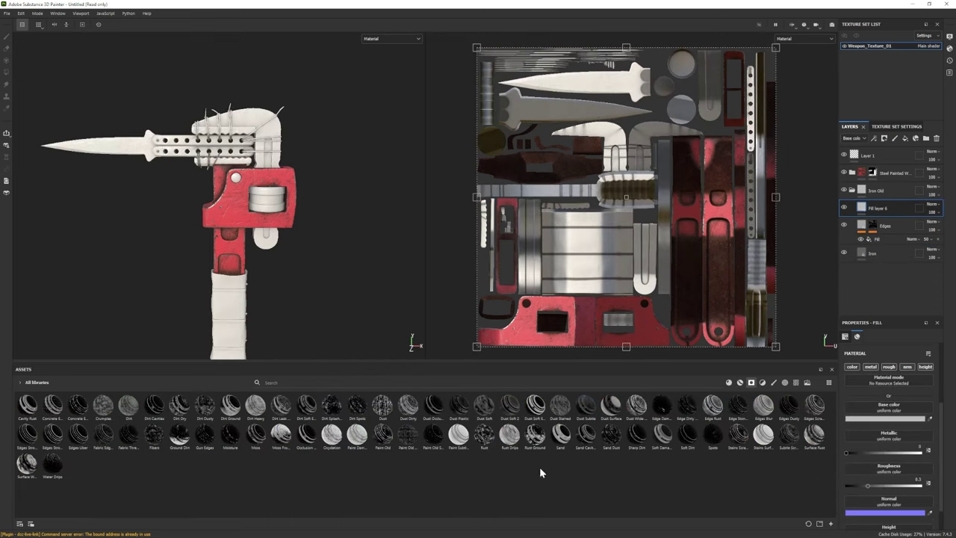
left_click_drag(205, 404, 900, 211)
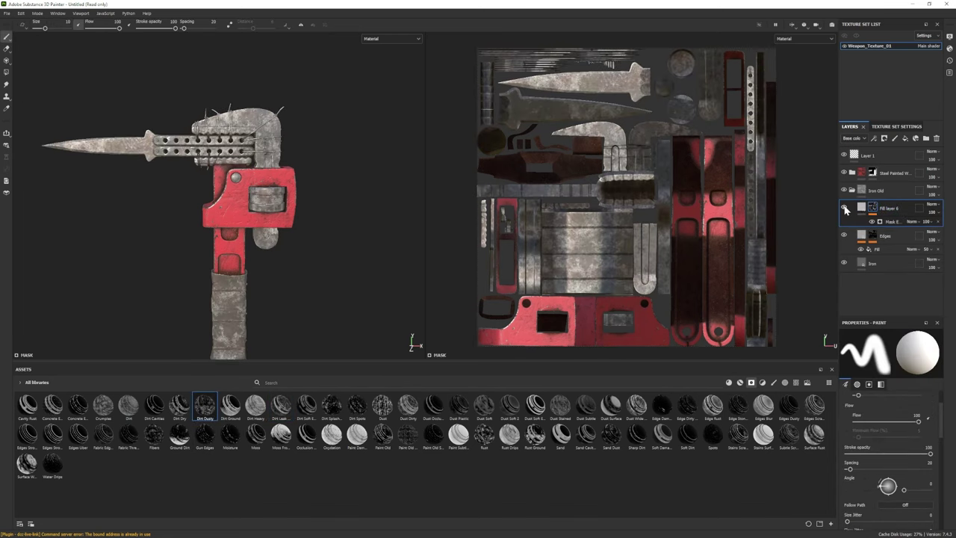
left_click(861, 210)
left_click(900, 418)
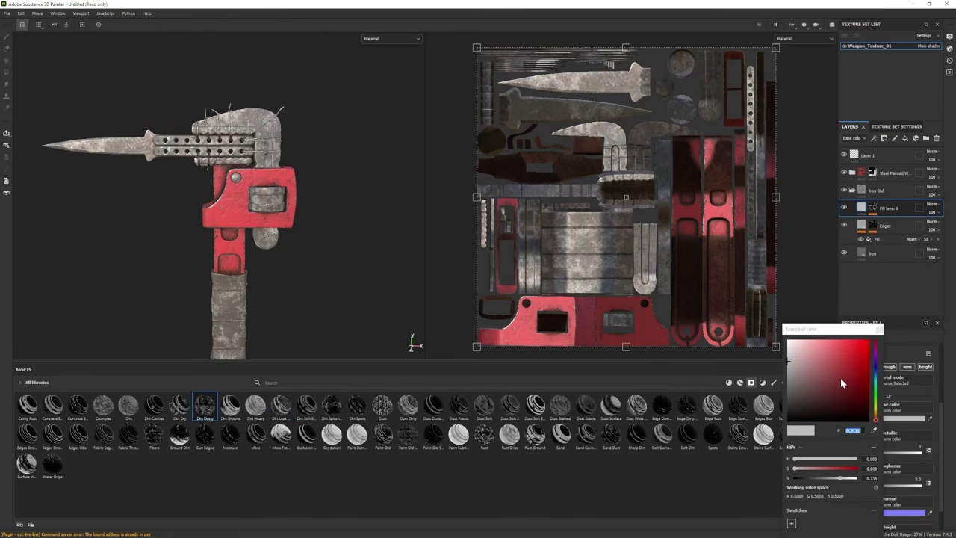
left_click_drag(790, 395, 776, 428)
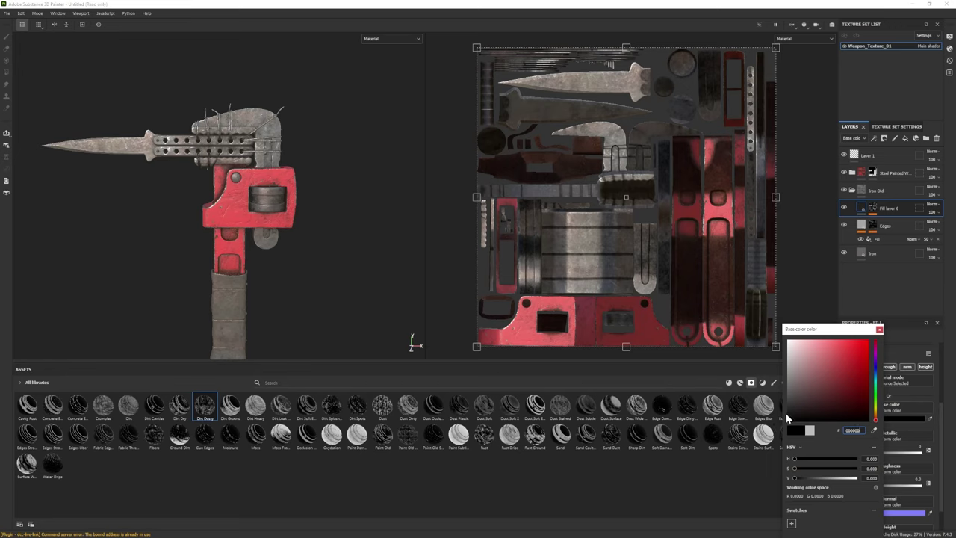
left_click_drag(884, 493, 899, 487)
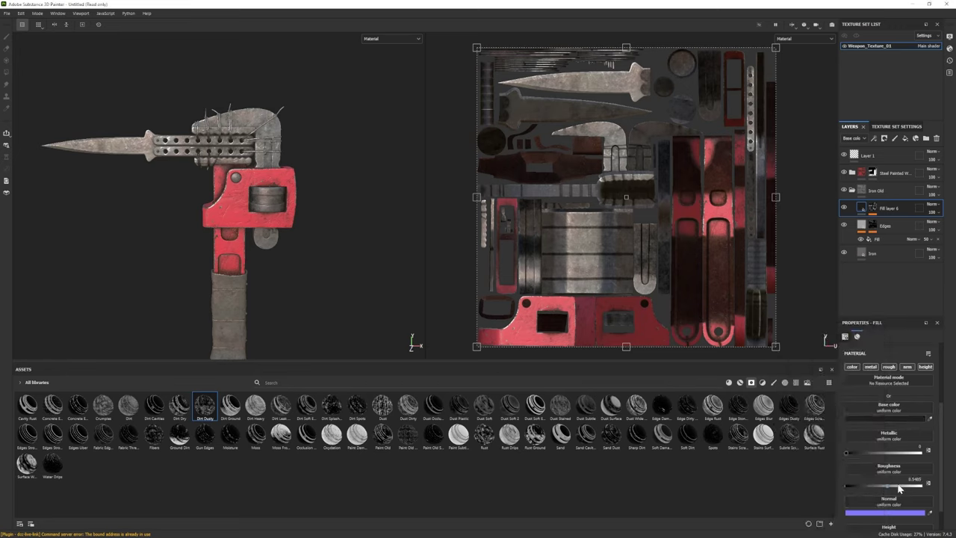
Add Fill layer 7 with an Edges Scratches mask and lower its Wear Level to 0.55
left_click(905, 138)
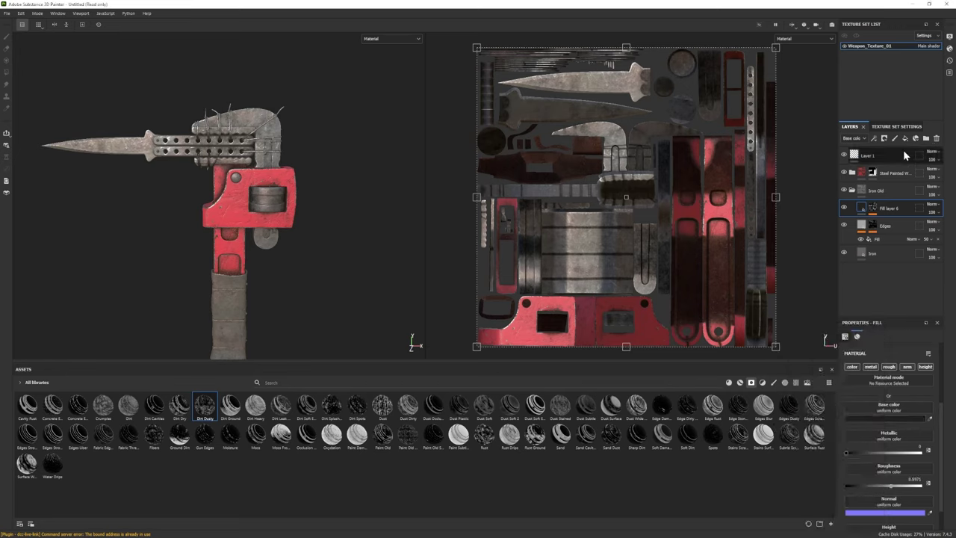
left_click_drag(813, 404, 890, 212)
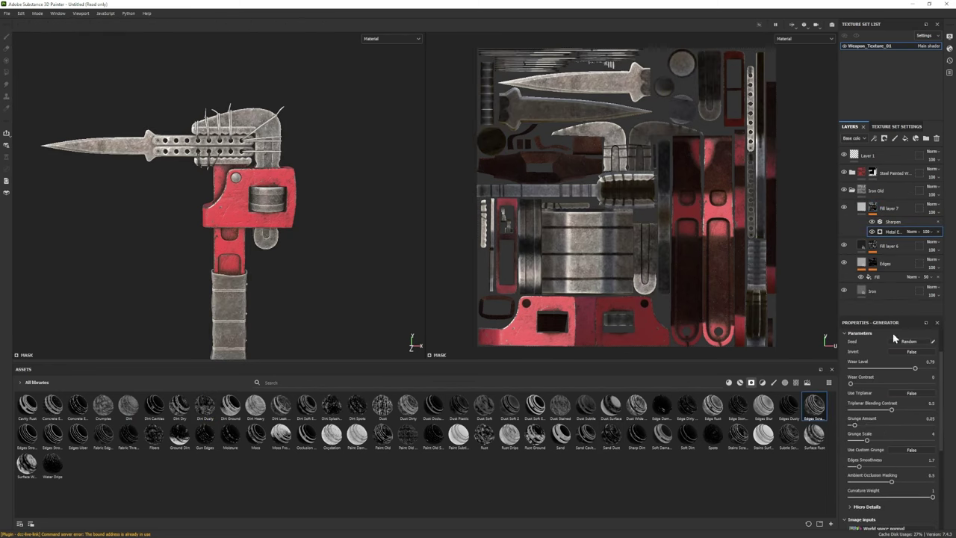
left_click_drag(914, 368, 899, 368)
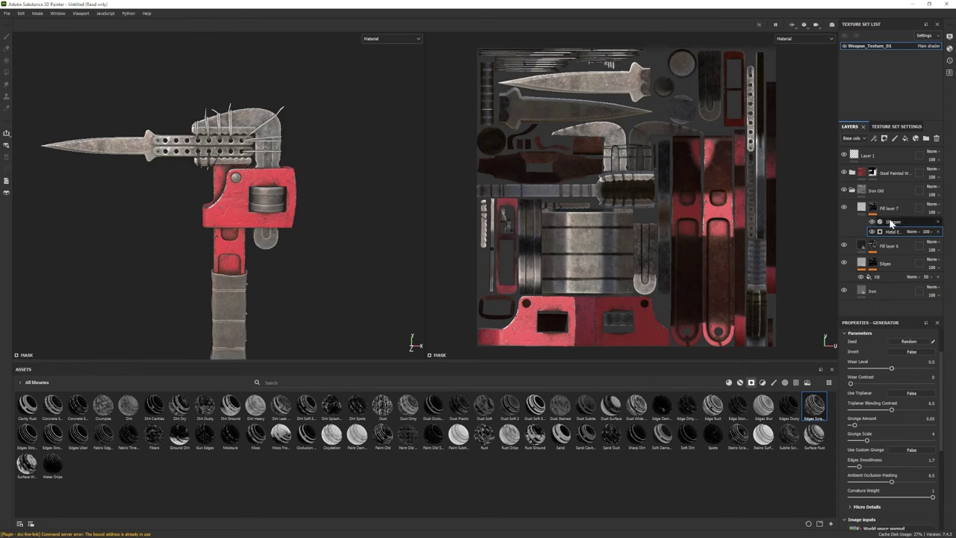
left_click(888, 207)
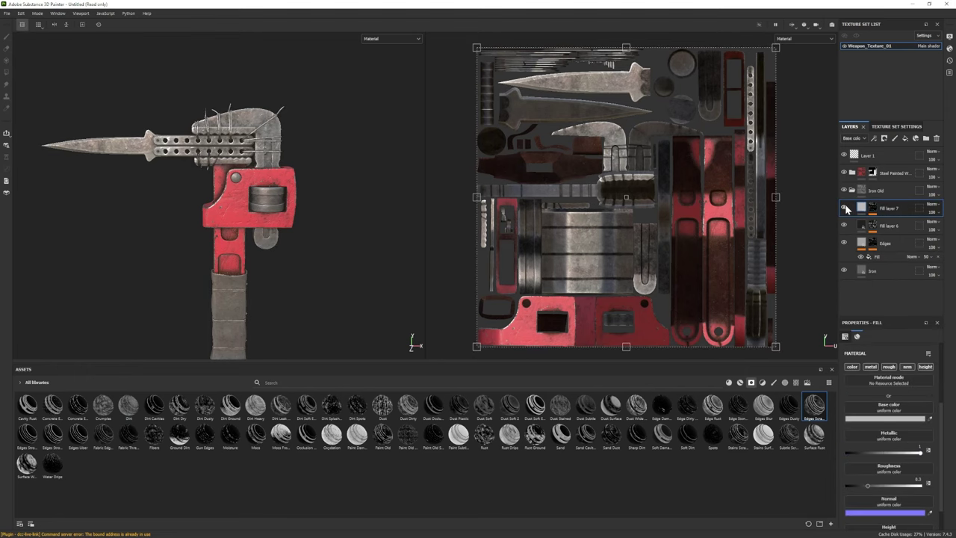
left_click(847, 210)
left_click(892, 231)
left_click_drag(891, 368, 880, 369)
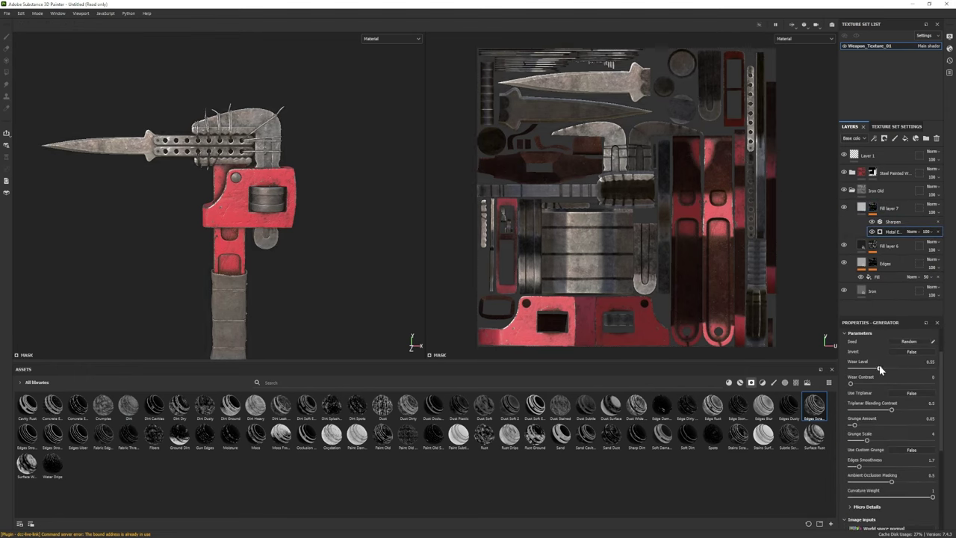
left_click_drag(321, 246, 263, 218, "alt")
Mask Iron Old off the knife blade by polygon fill, then apply Concrete grunge to Fill layer 8
left_click(852, 191)
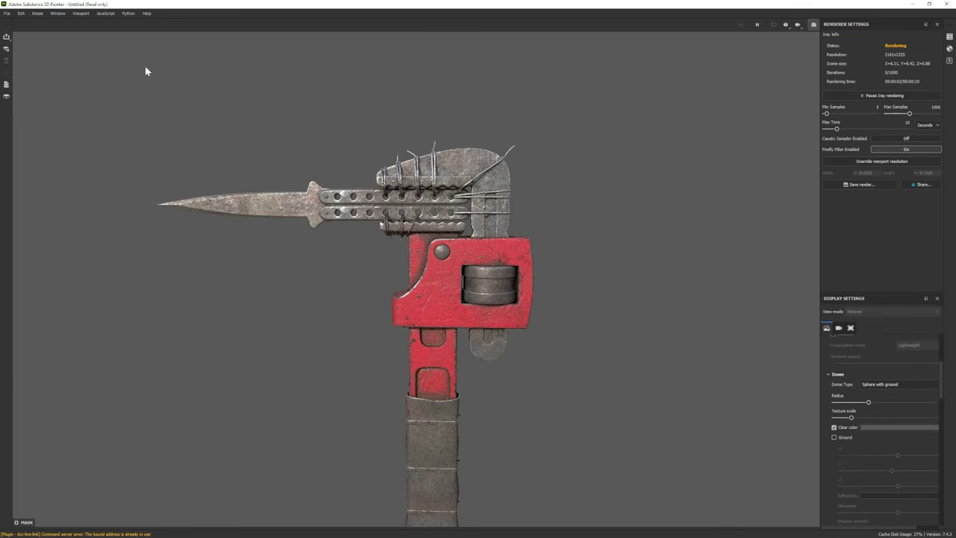
left_click(36, 12)
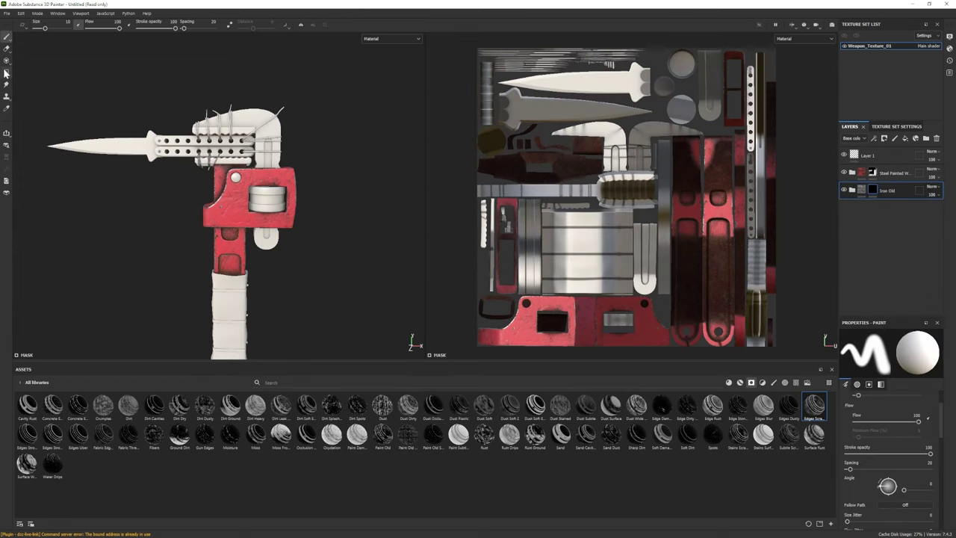
left_click(6, 72)
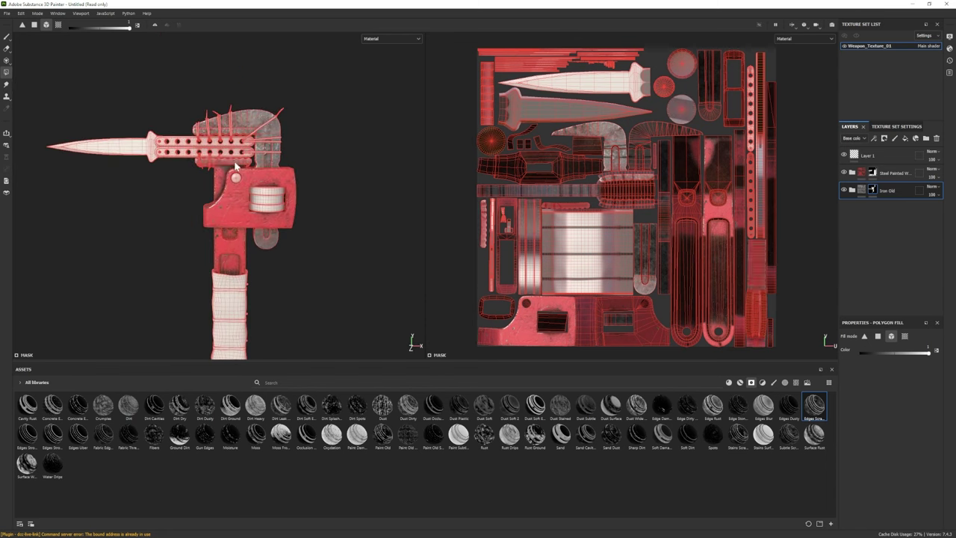
left_click(7, 37)
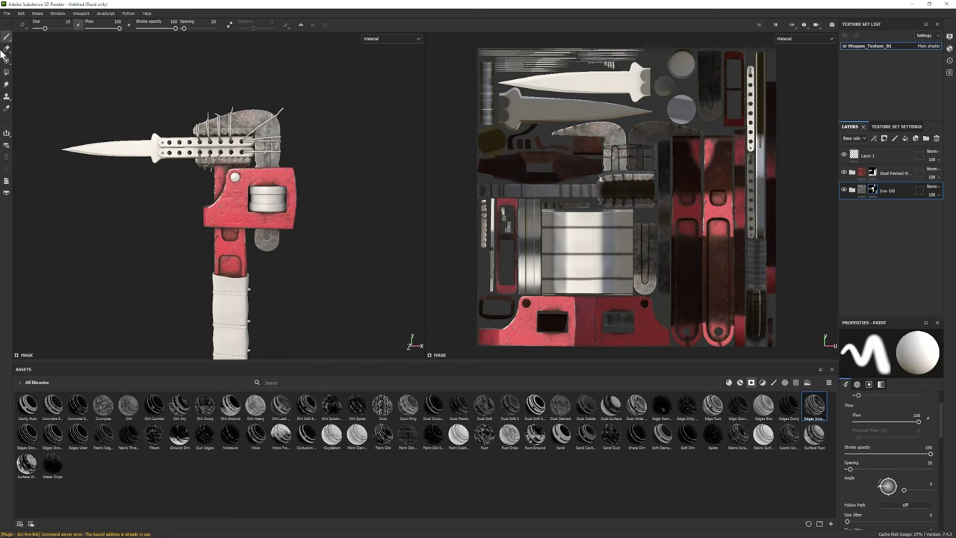
left_click(852, 190)
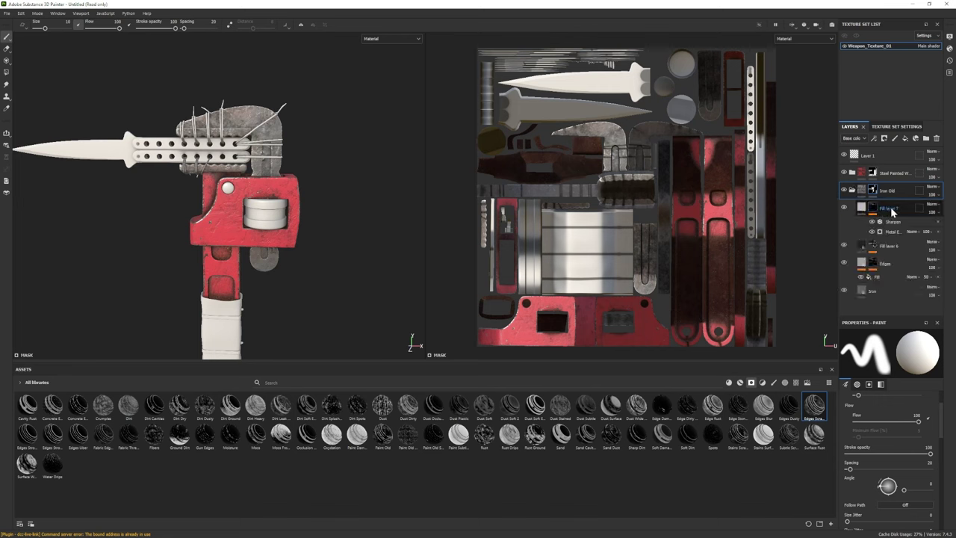
left_click(880, 208)
mouse_move(52, 404)
left_mouse_down()
mouse_move(179, 407)
mouse_move(880, 211)
left_mouse_up()
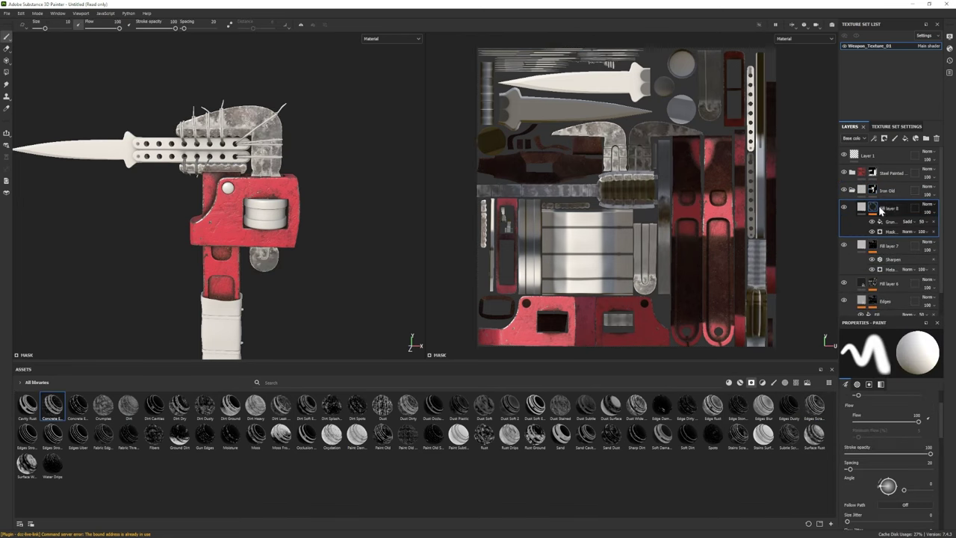
Remove Fill layer 8's grunge mask, push its roughness to about 0.95, and darken its base colour
left_click(889, 231)
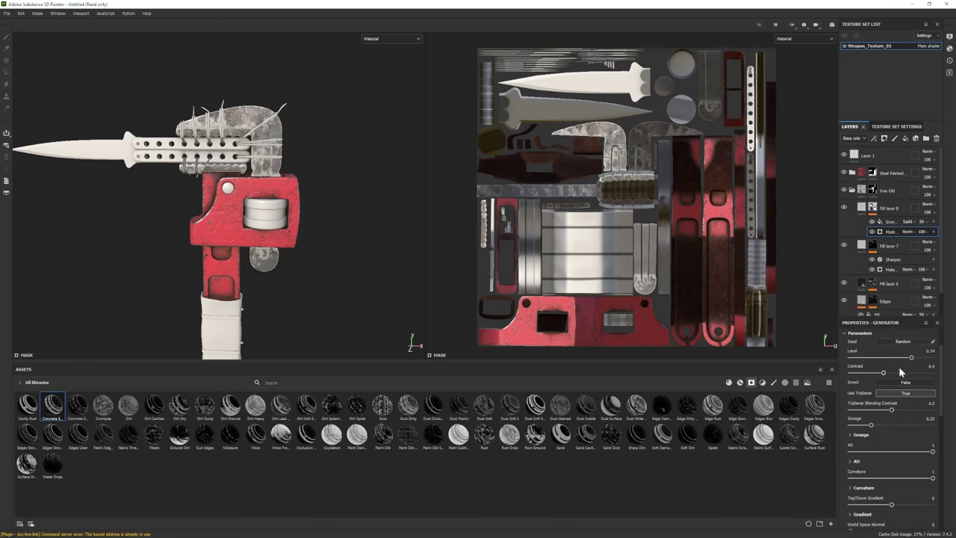
key("ctrl+z")
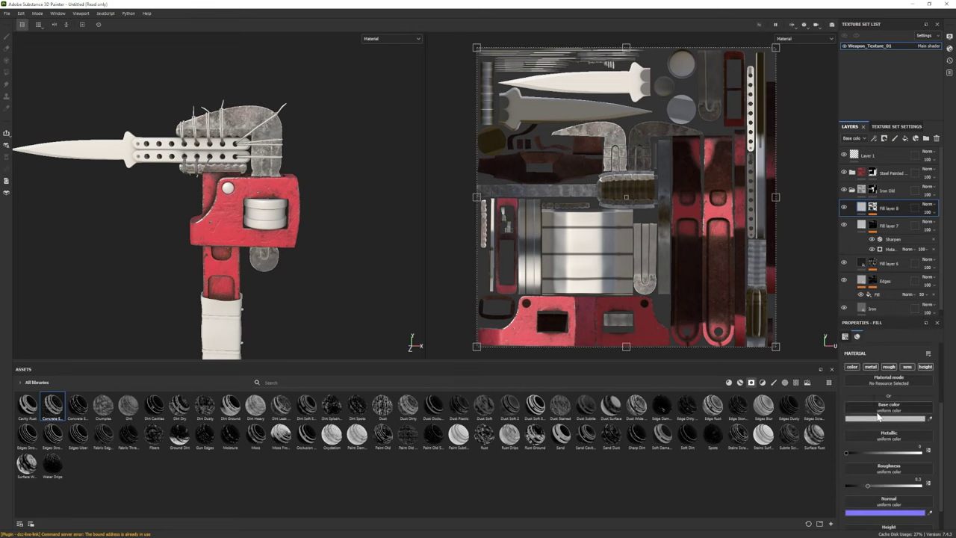
left_click(899, 418)
left_click(909, 486)
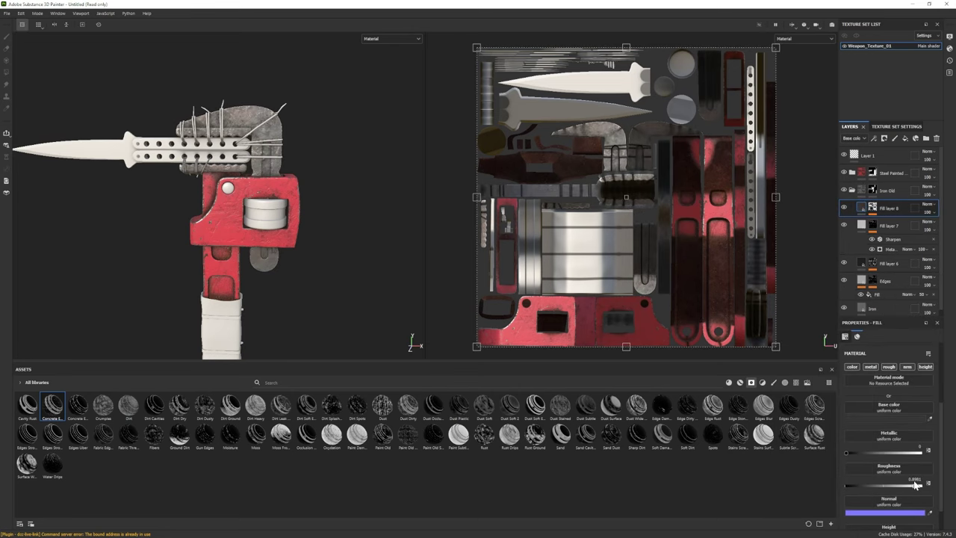
left_click(37, 13)
left_click(52, 33)
left_click_drag(916, 485, 919, 485)
left_click(885, 418)
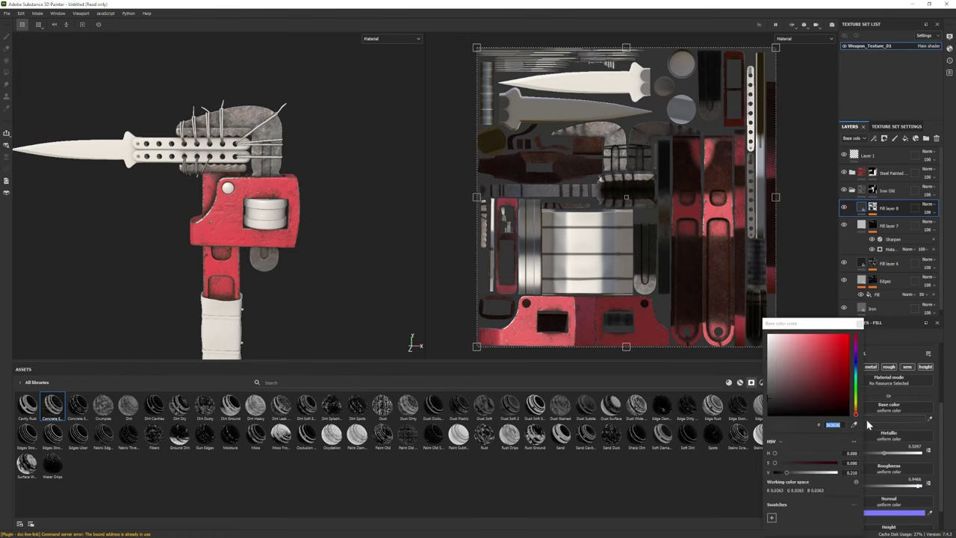
left_click(771, 411)
Preview in Iray, rotating the environment lighting around the model, then return to painting
key("F10")
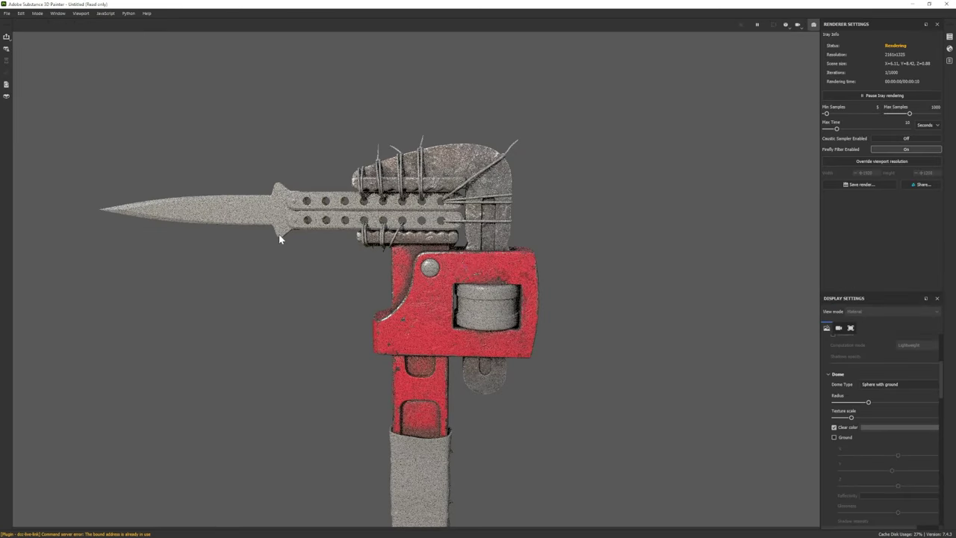
scroll(909, 347, "up", 1)
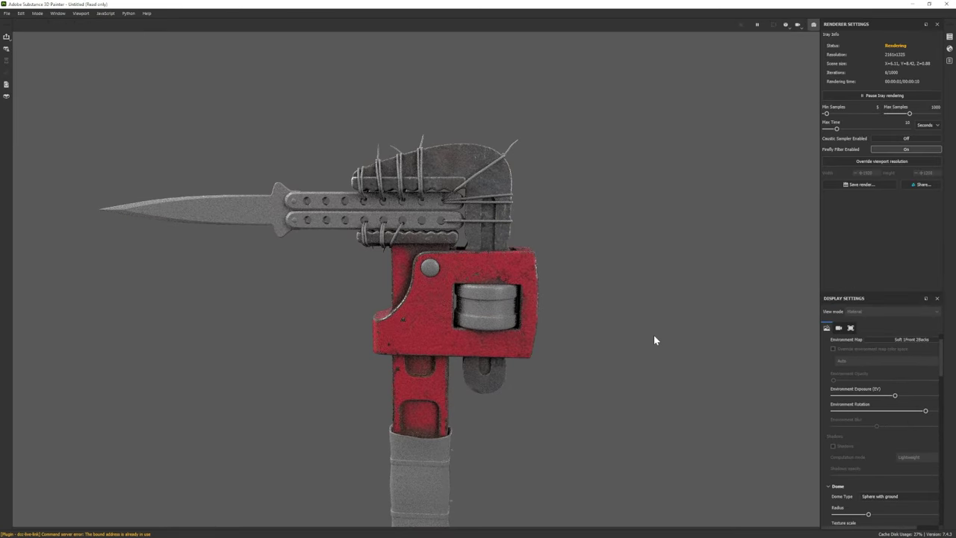
right_click_drag(655, 337, 740, 341, "shift")
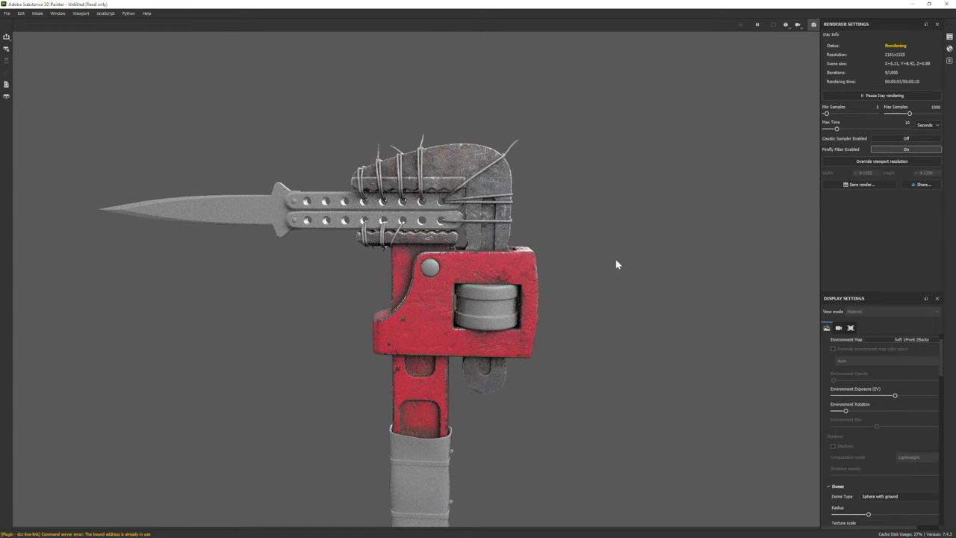
left_click(36, 12)
left_click(46, 22)
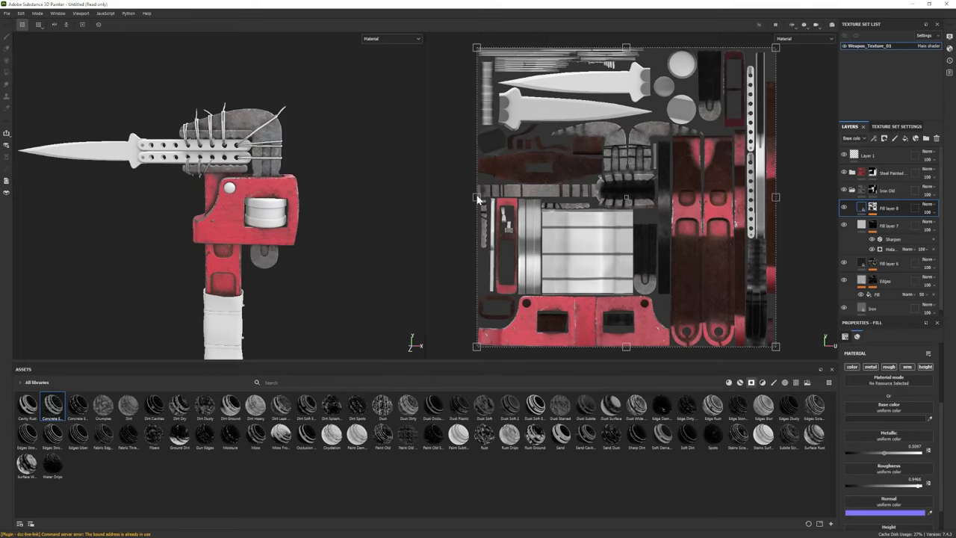
Slightly raise the Iron layer's normal intensity, check it in Iray, and add Fill layer 9
left_click(866, 308)
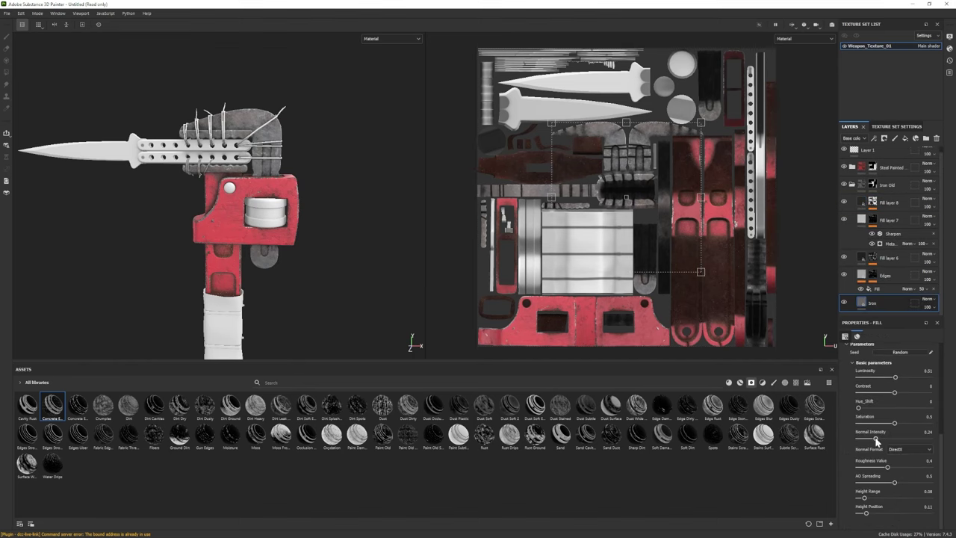
left_click_drag(347, 206, 316, 241, "alt")
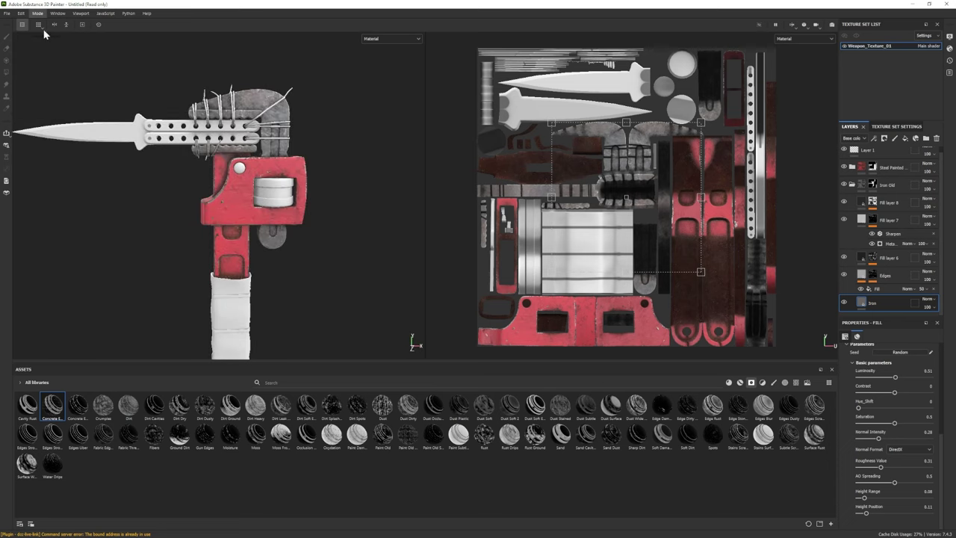
key("F10")
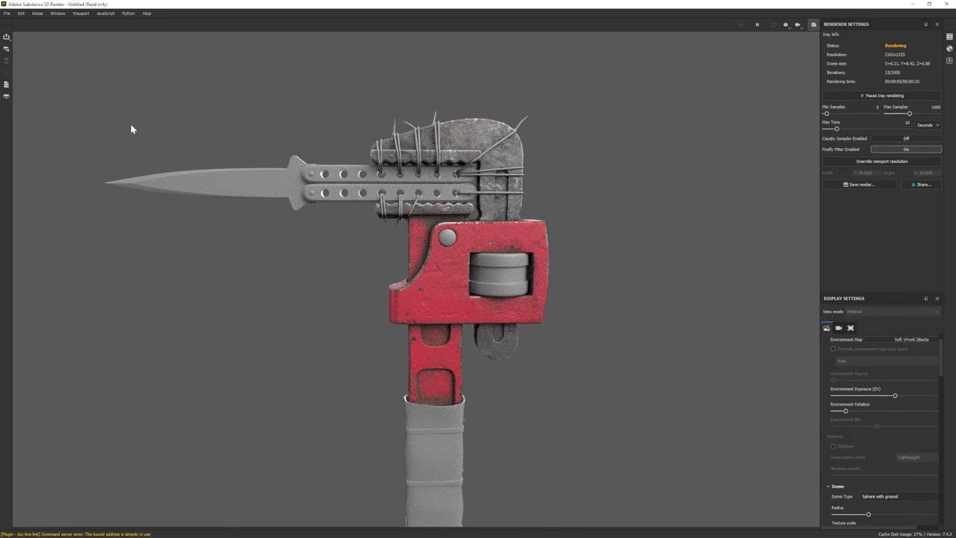
left_click(43, 24)
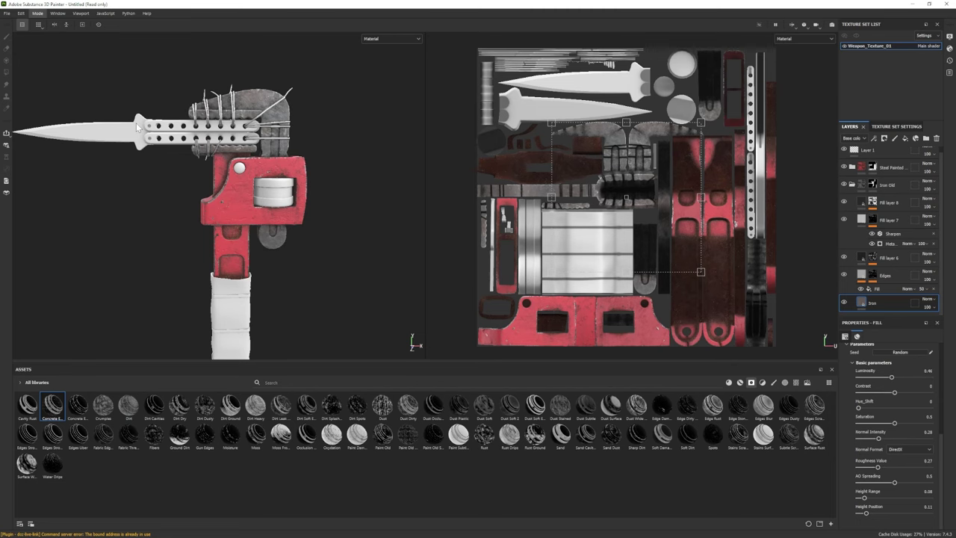
key("F10")
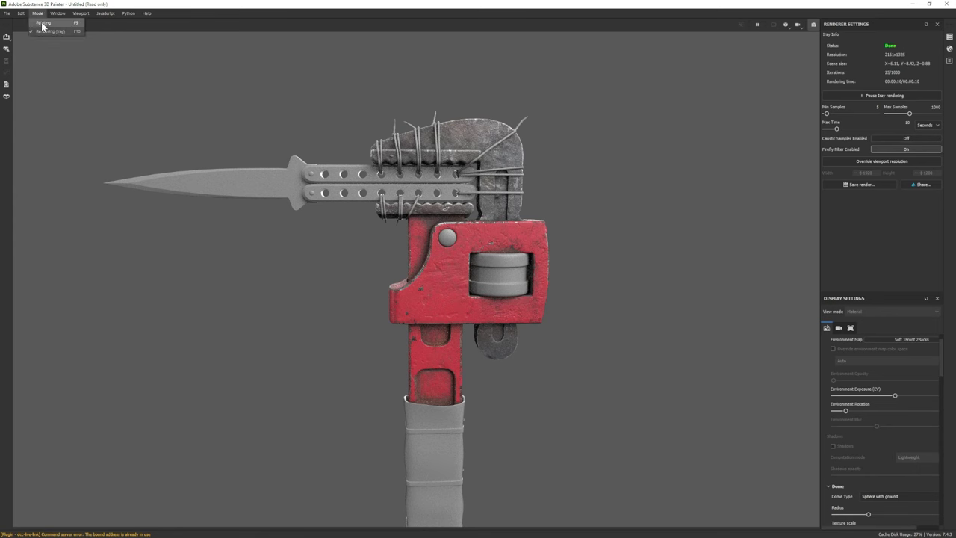
left_click(38, 12)
left_click(42, 24)
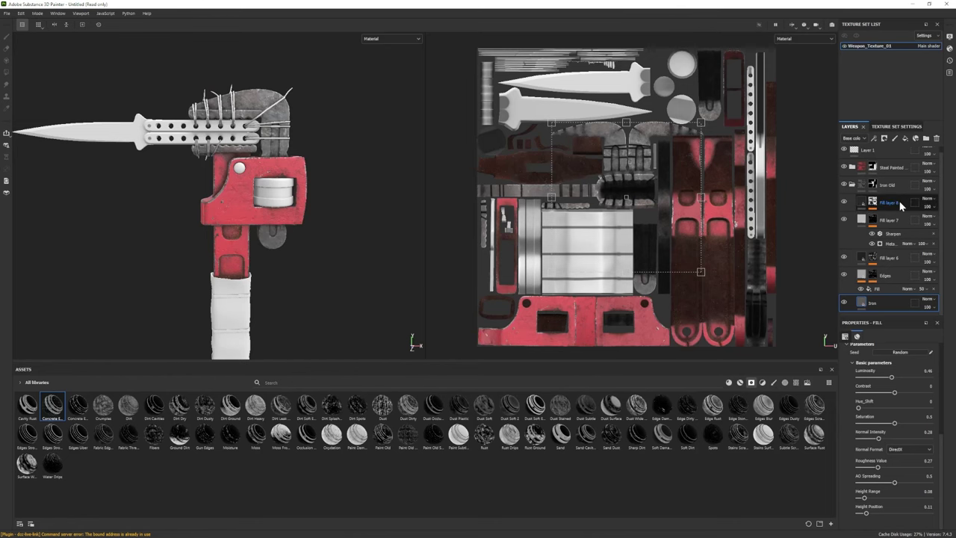
left_click(905, 138)
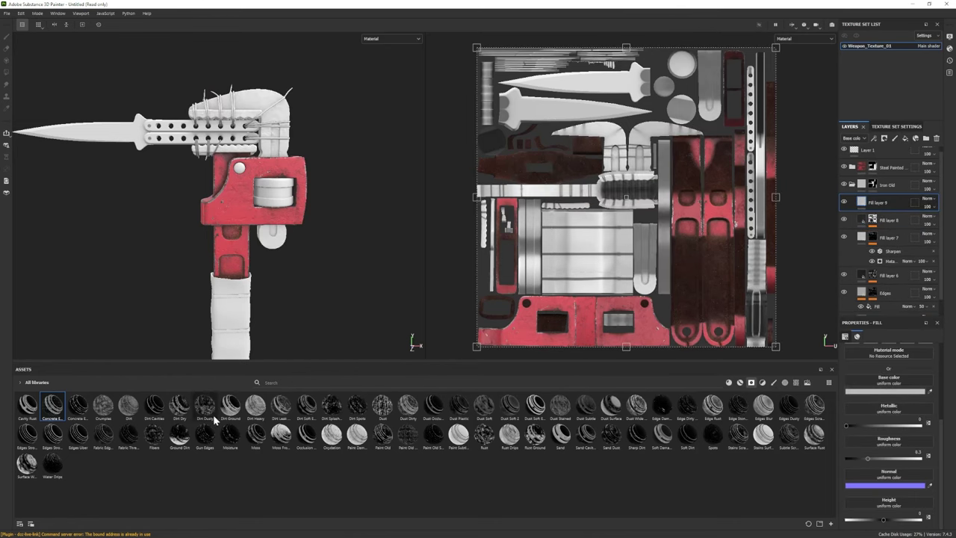
Apply the Fibers smart mask to Fill layer 9 with sunken height and check it in Iray
left_click_drag(154, 433, 884, 207)
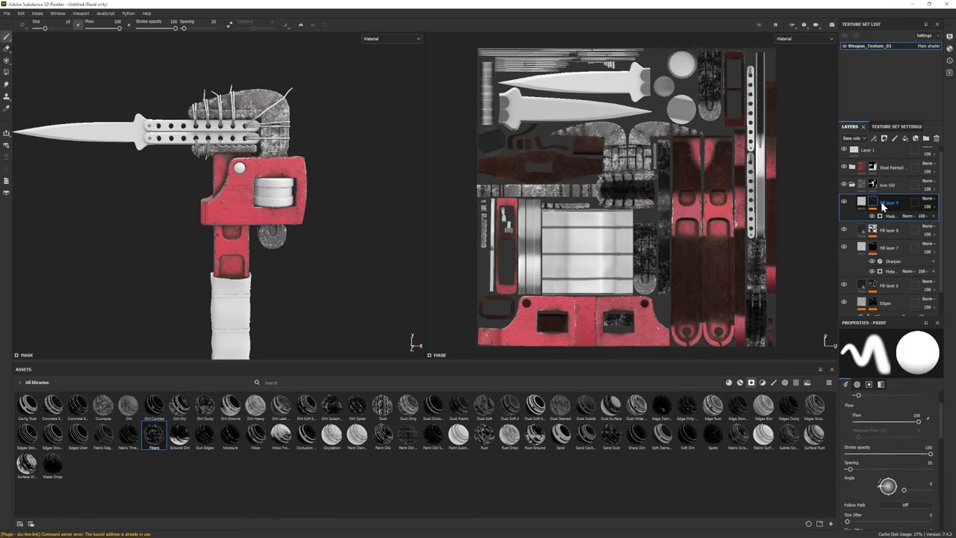
left_click(861, 201)
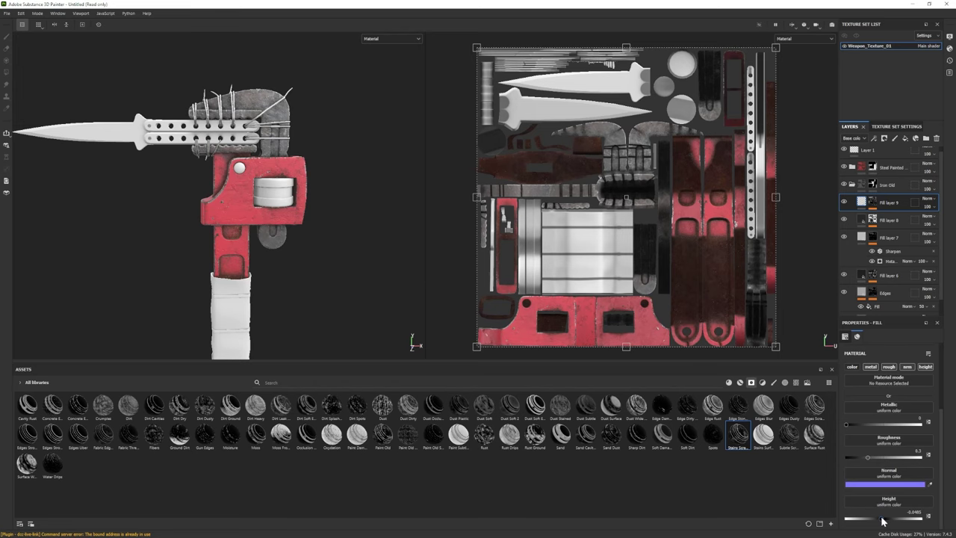
key("F10")
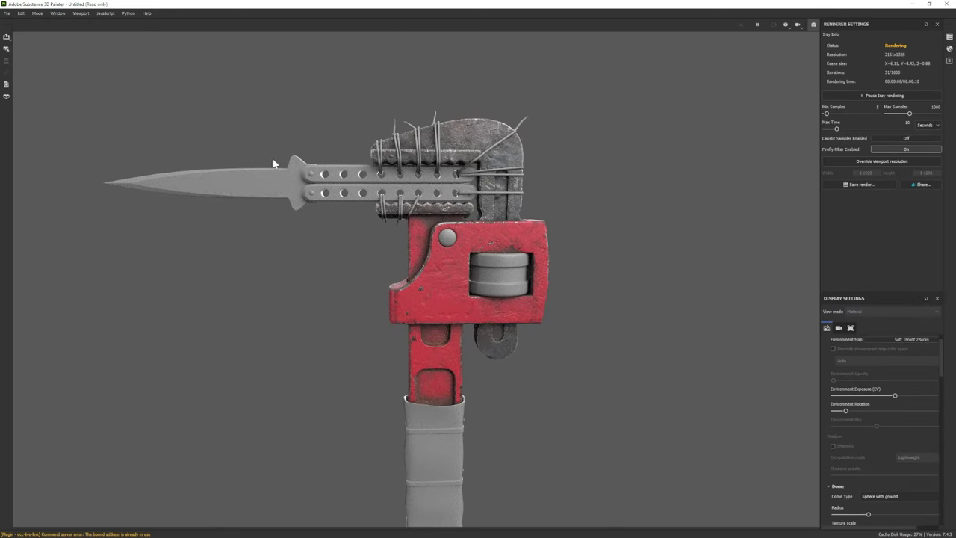
left_click(37, 13)
left_click(41, 23)
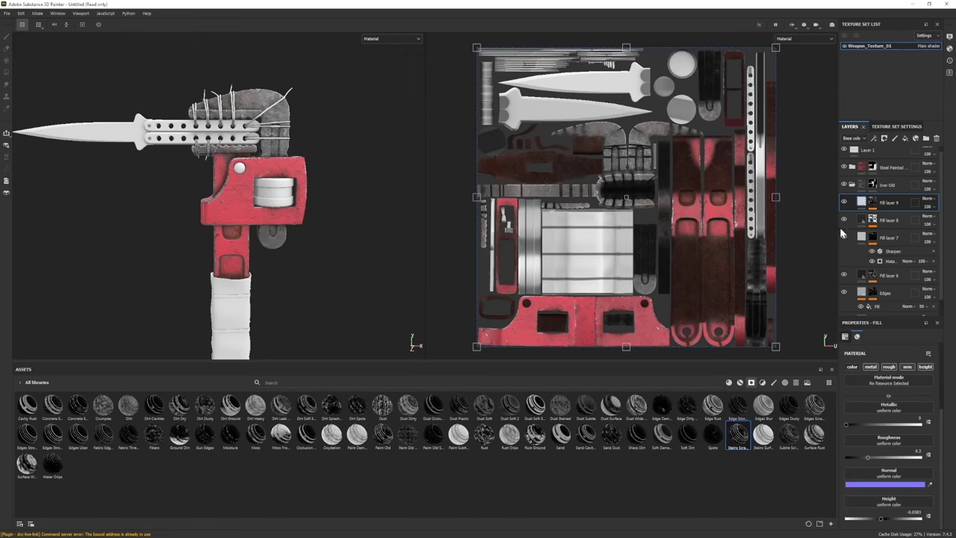
Try an inverted edge-wear generator at 0.55 Global Balance on Fill layer 10, then delete it
left_click_drag(883, 210, 886, 215)
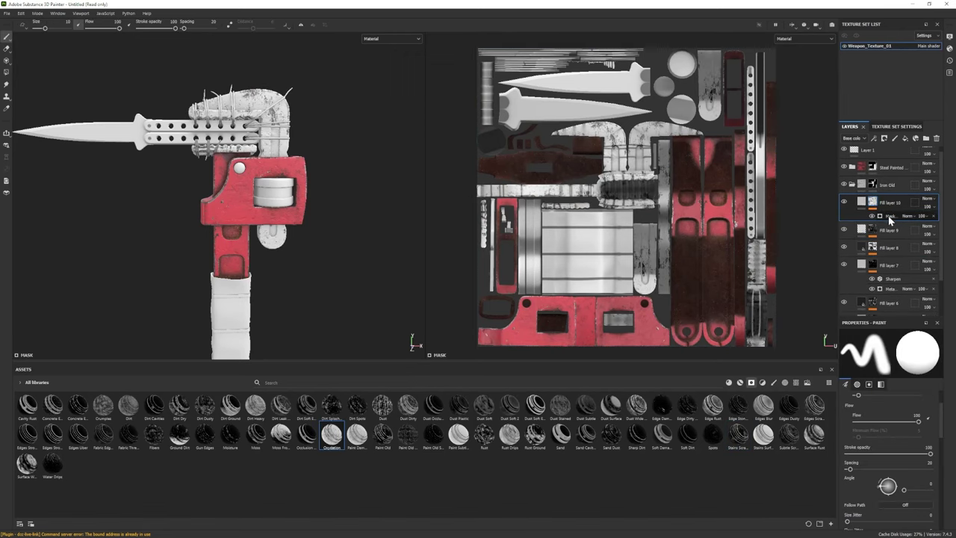
left_click_drag(863, 372, 932, 373)
left_click(905, 343)
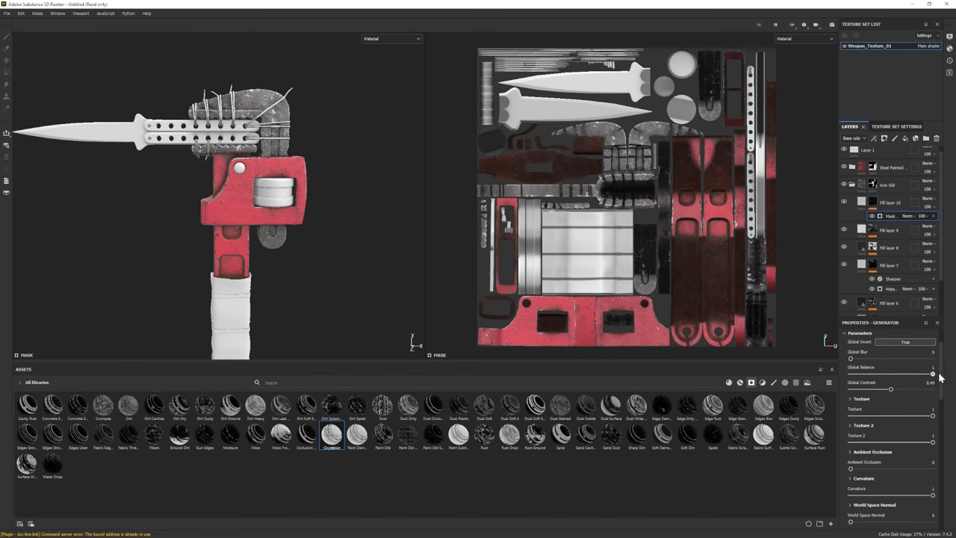
key("Delete")
Review Fill layer 10's fill properties against the Iray render preview
left_click(885, 418)
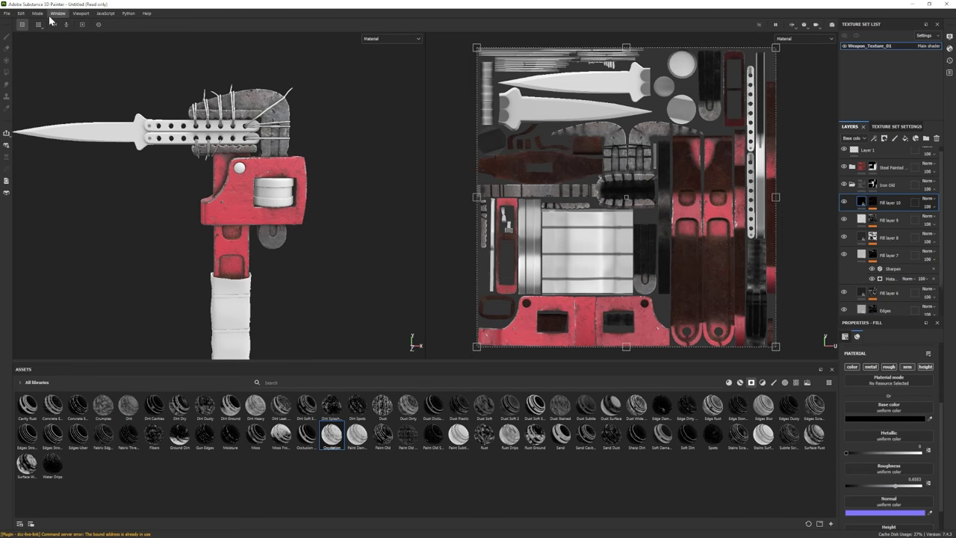
key("F10")
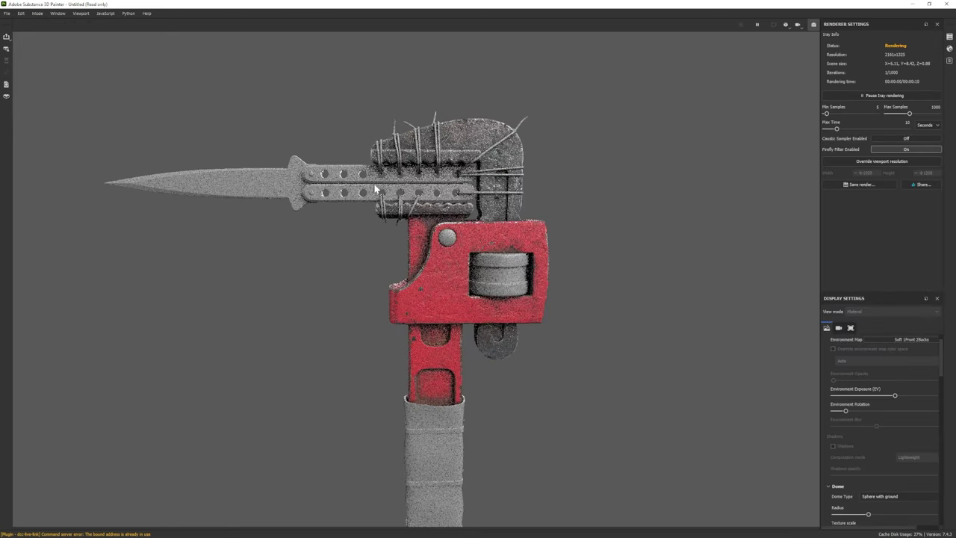
left_click(37, 12)
left_click(47, 21)
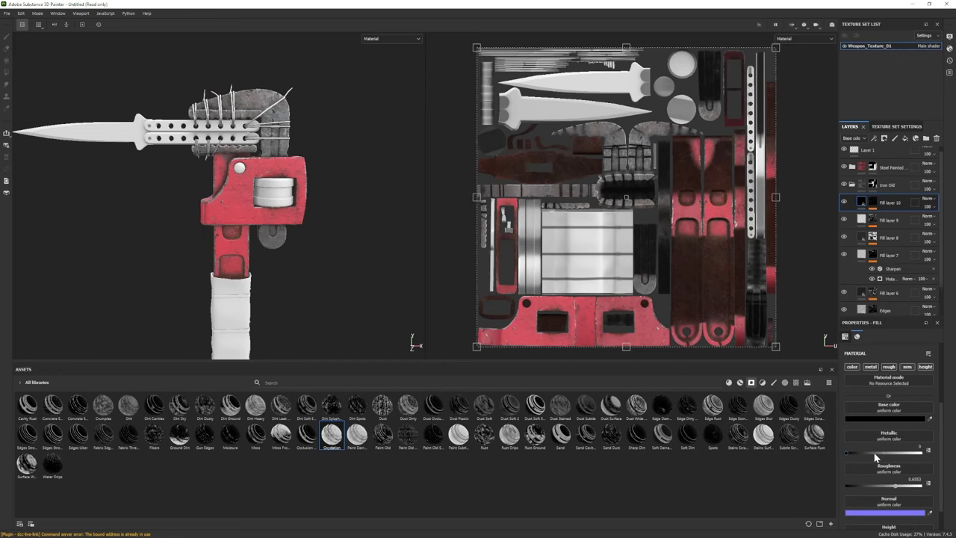
left_click(37, 12)
left_click(44, 31)
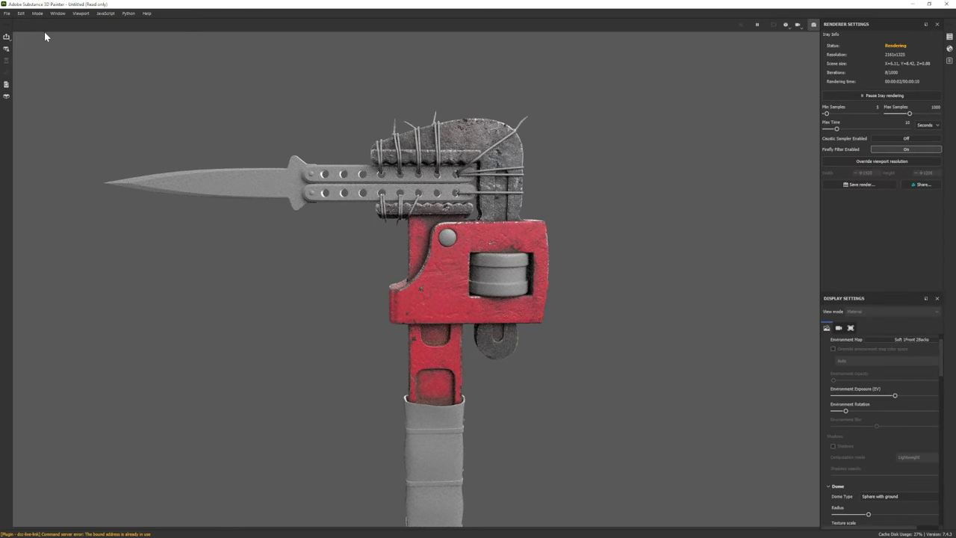
left_click(36, 12)
left_click(47, 22)
Make Fill layer 10's base colour near-black, verify in Iray, and add Fill layer 11
left_click(896, 419)
left_click(771, 412)
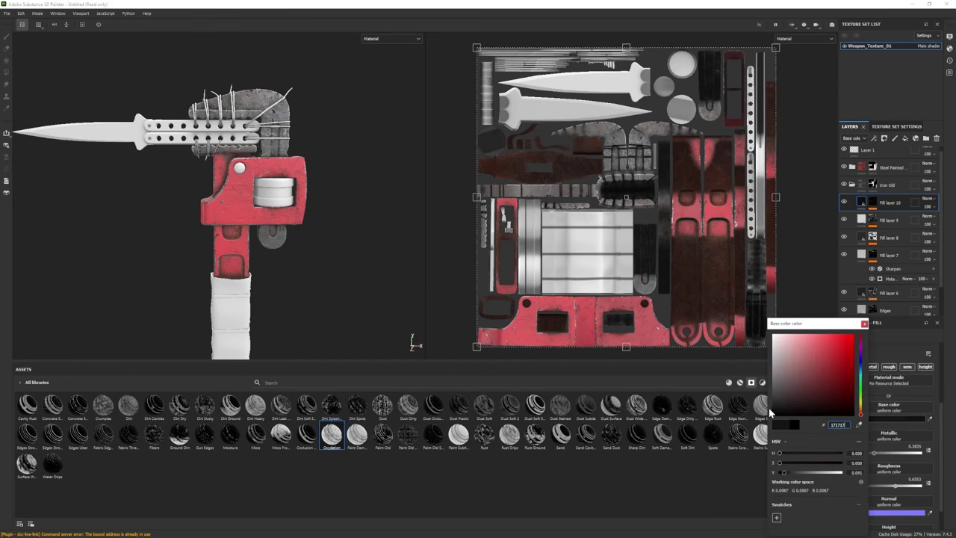
left_click(37, 13)
left_click(44, 32)
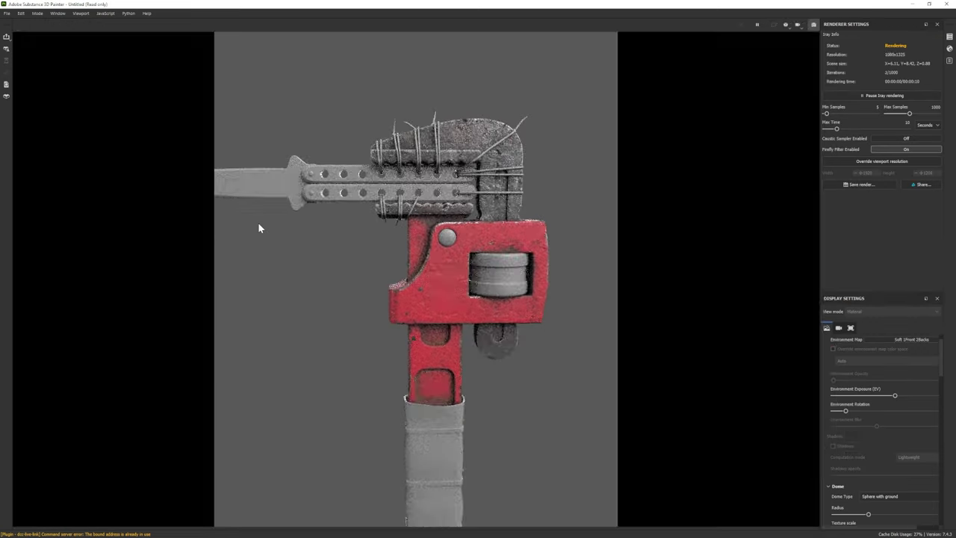
left_click(36, 13)
left_click(46, 22)
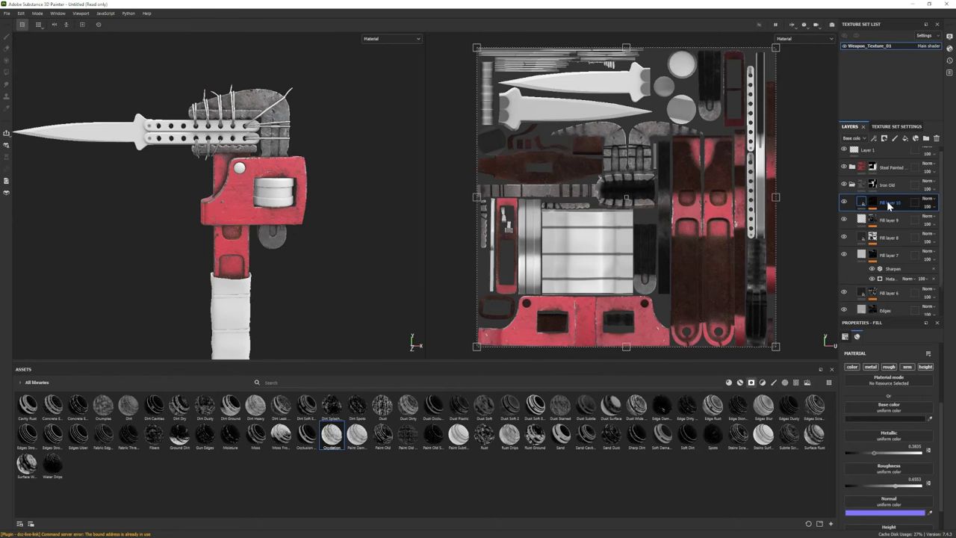
left_click(905, 138)
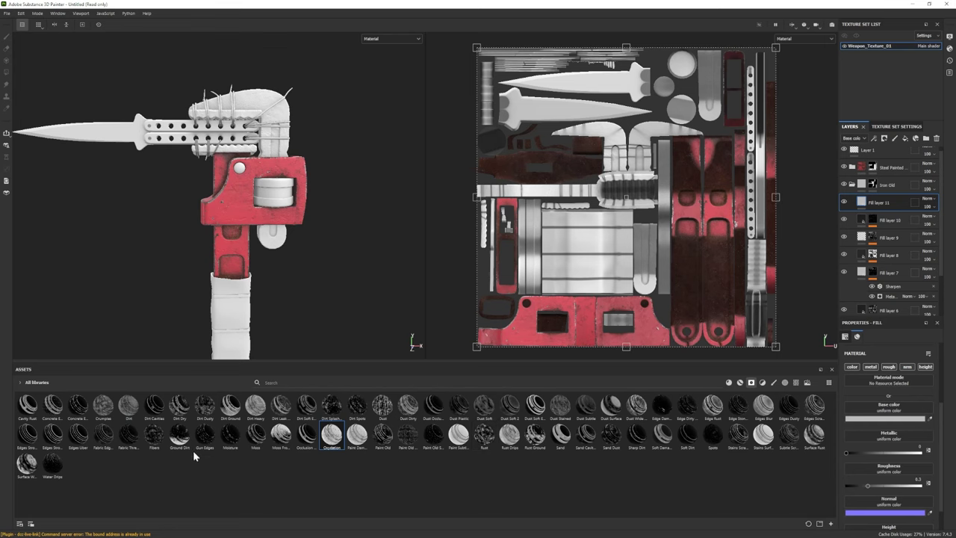
Mask Fill layer 11 with an Occlusion generator at 0.32 balance and set roughness near 0.58
left_click_drag(306, 442, 891, 204)
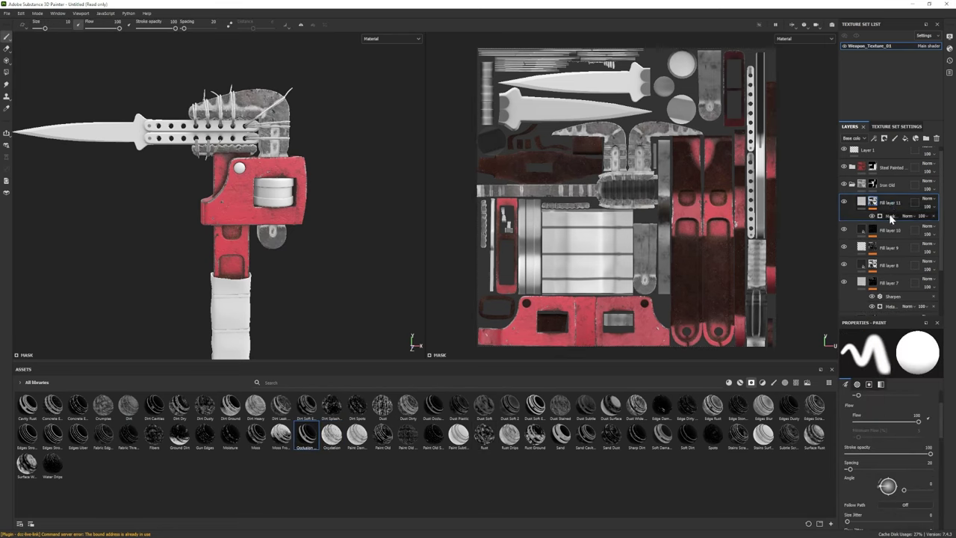
left_click(890, 216)
left_click_drag(890, 374, 878, 374)
left_click(889, 203)
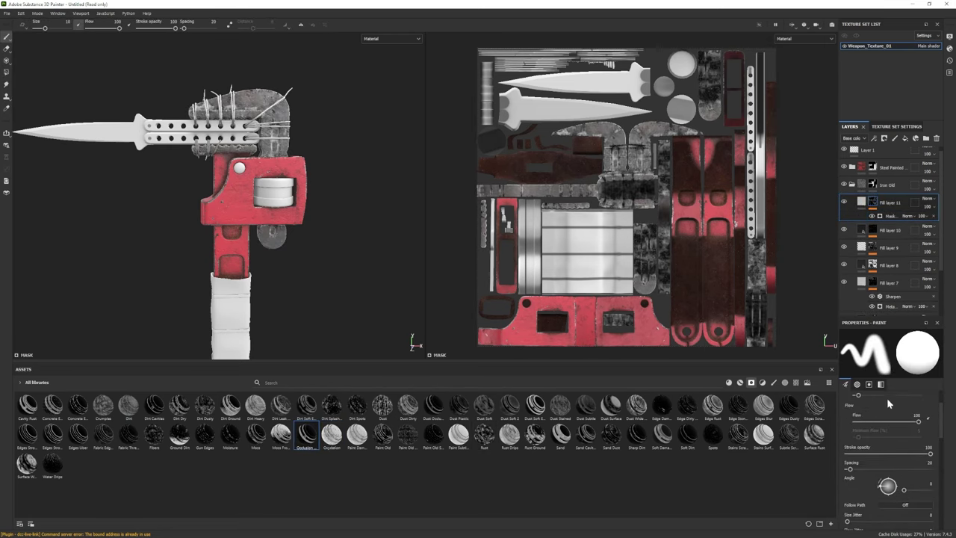
left_click(900, 419)
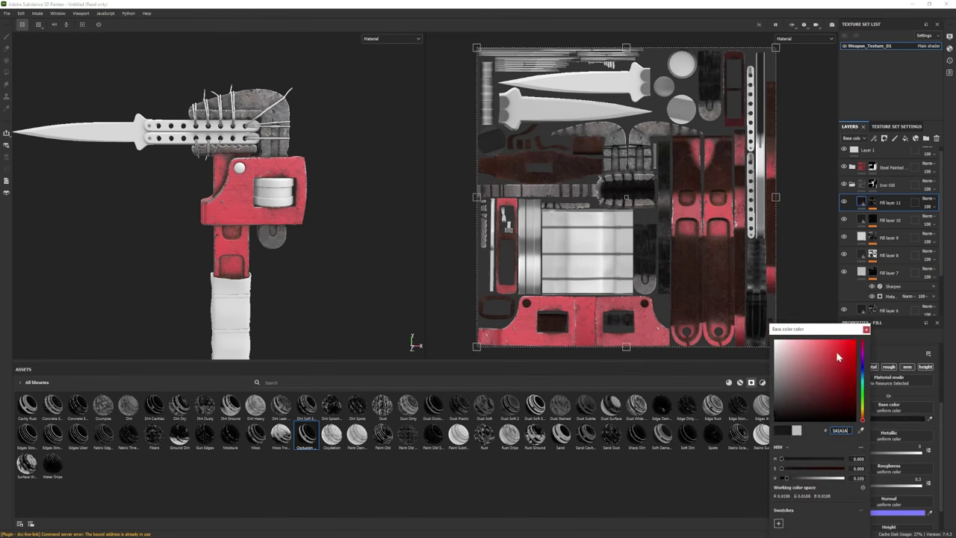
left_click(890, 487)
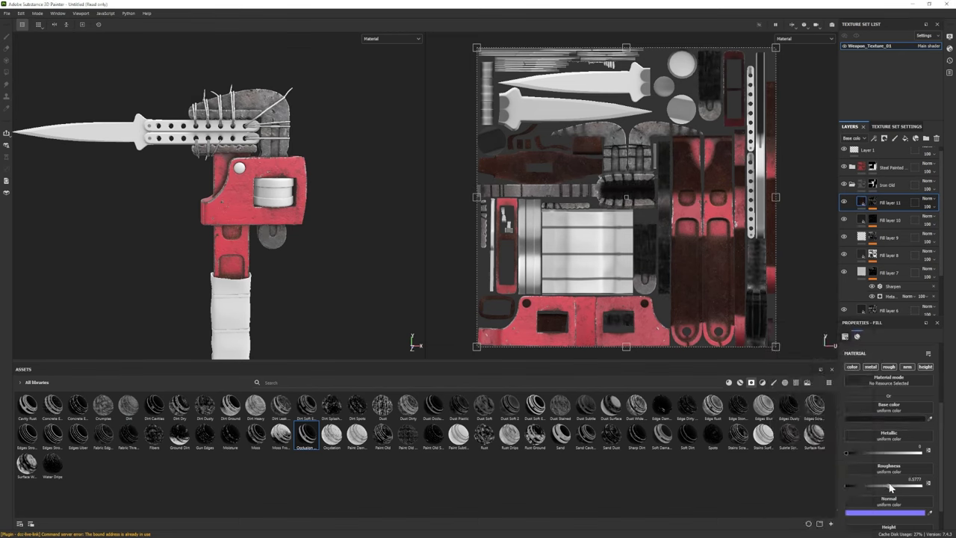
Preview the result in Iray, then lower the iron roughness to 0.13
left_click(38, 14)
left_click(54, 34)
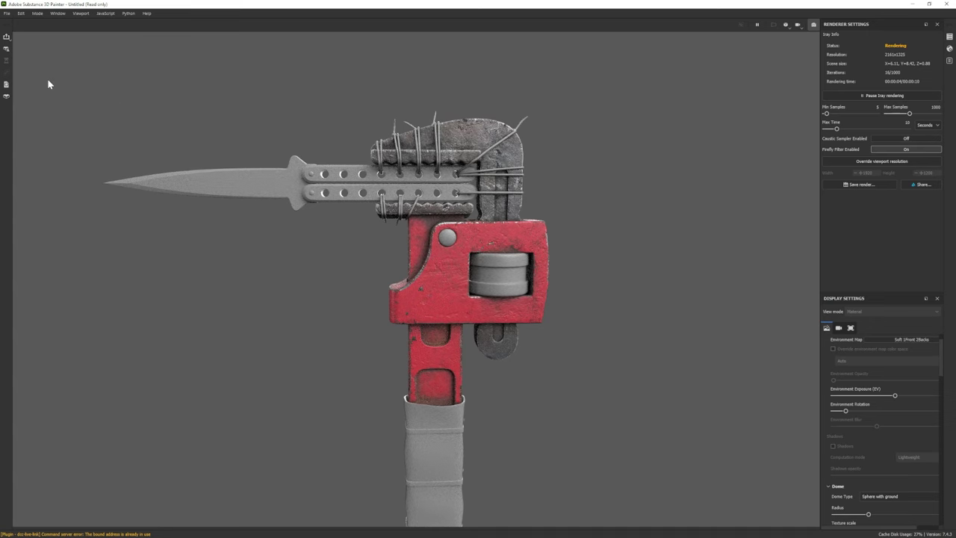
left_click(37, 13)
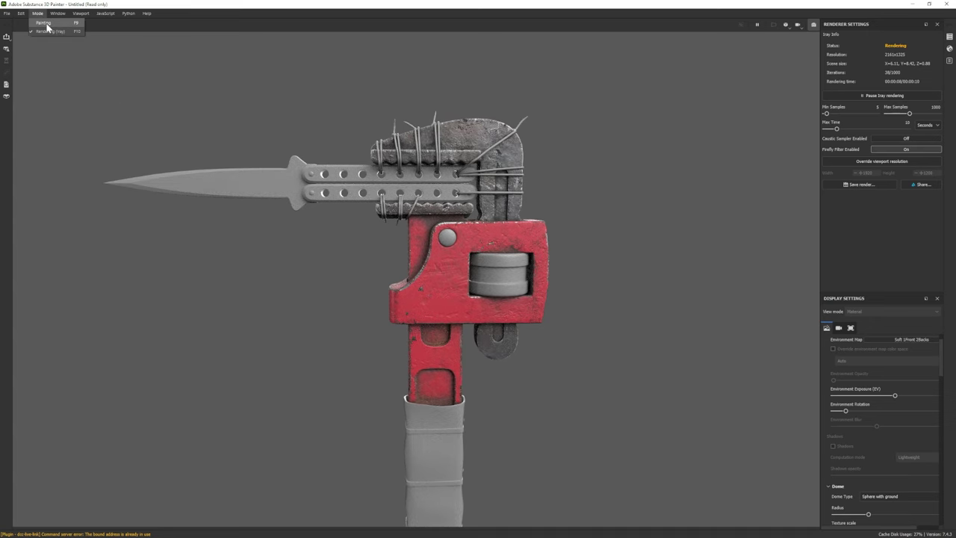
left_click(46, 27)
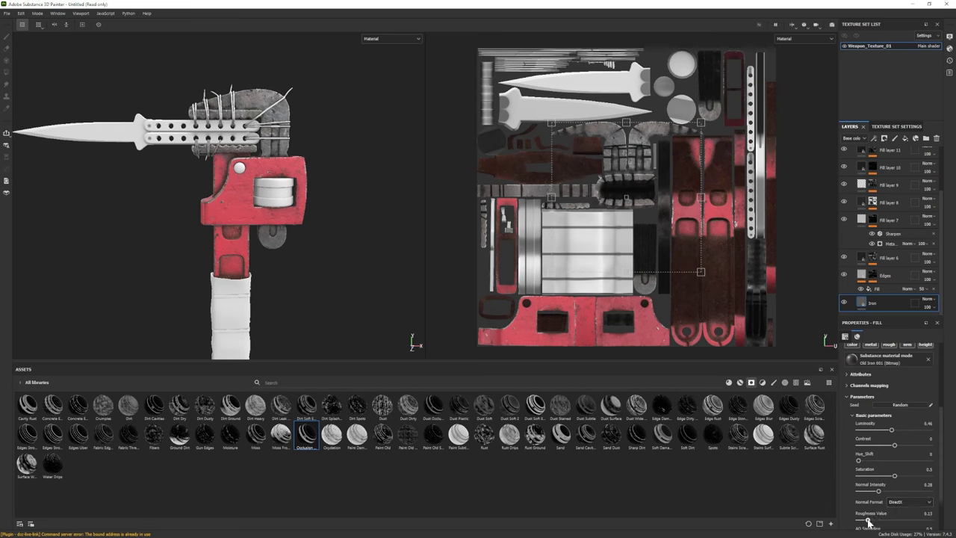
left_click_drag(868, 522, 861, 521)
scroll(885, 252, "down", 5)
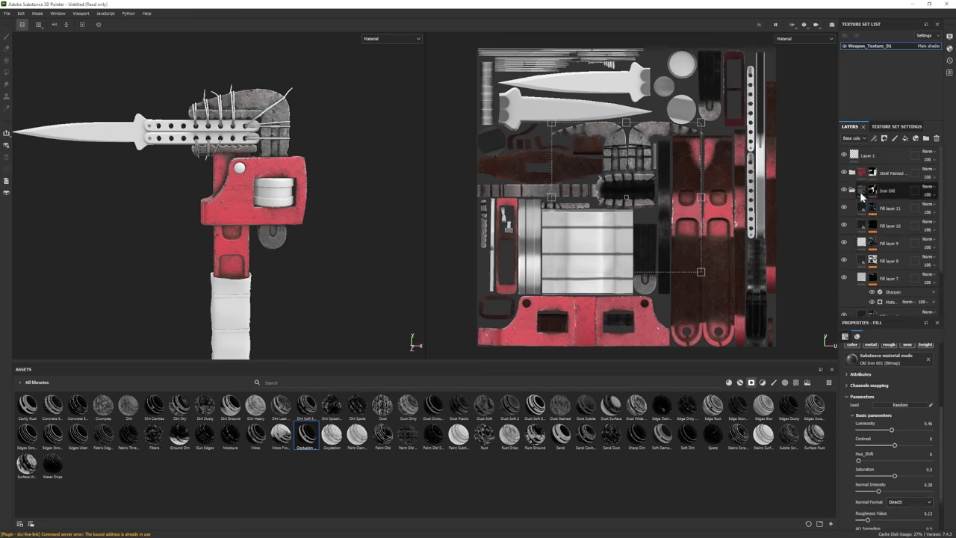
scroll(885, 252, "up", 2)
Reduce the Shiny Paint layer's roughness to about 0.20
left_click(886, 248)
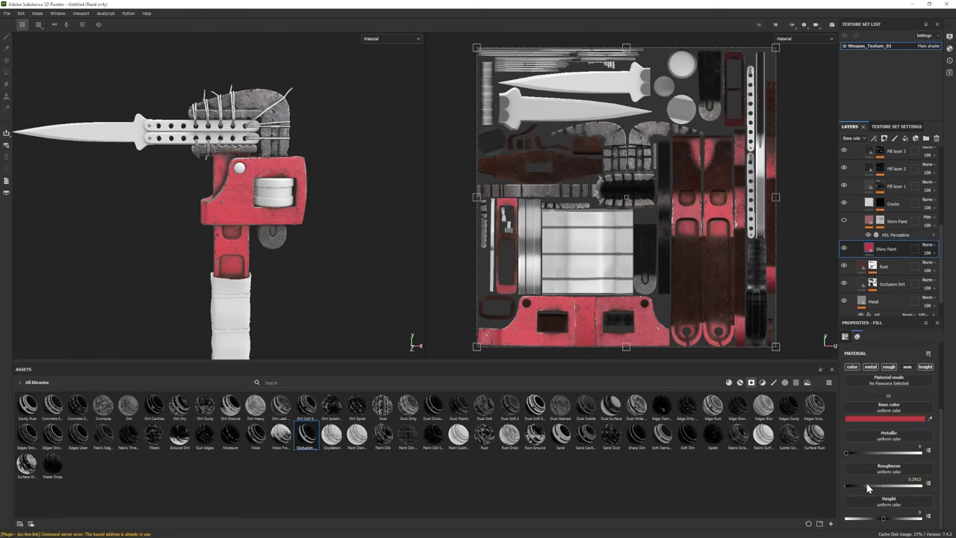
left_click_drag(336, 243, 358, 247, "alt")
left_click_drag(859, 486, 861, 486)
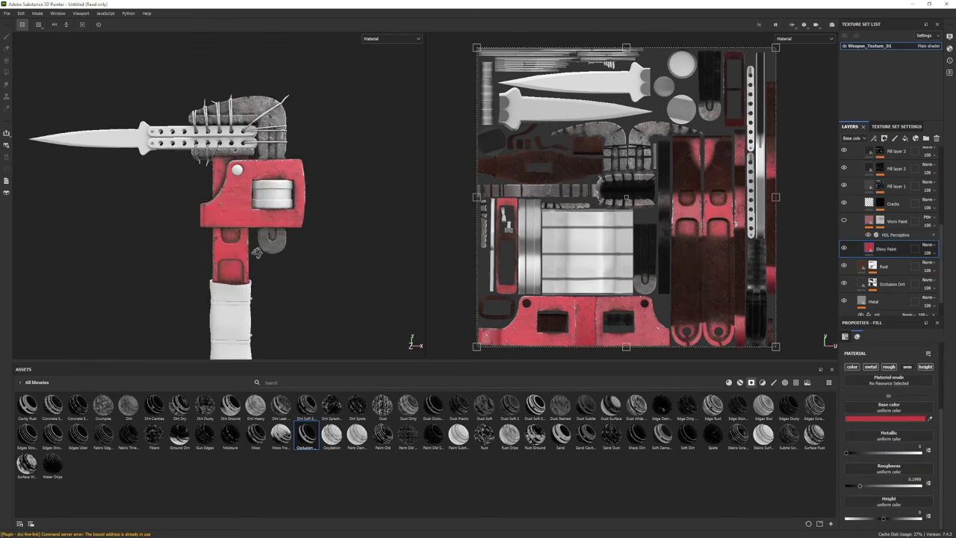
scroll(859, 184, "up", 3)
Collapse the paint folder and select the Iron layer in Iron Old to inspect the iron parts
left_click(859, 180)
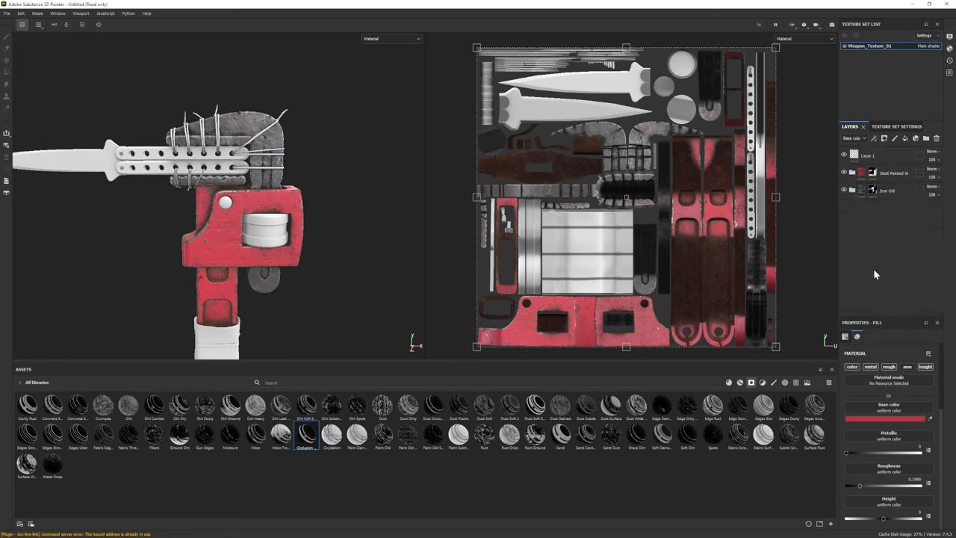
left_click(852, 189)
left_click(872, 302)
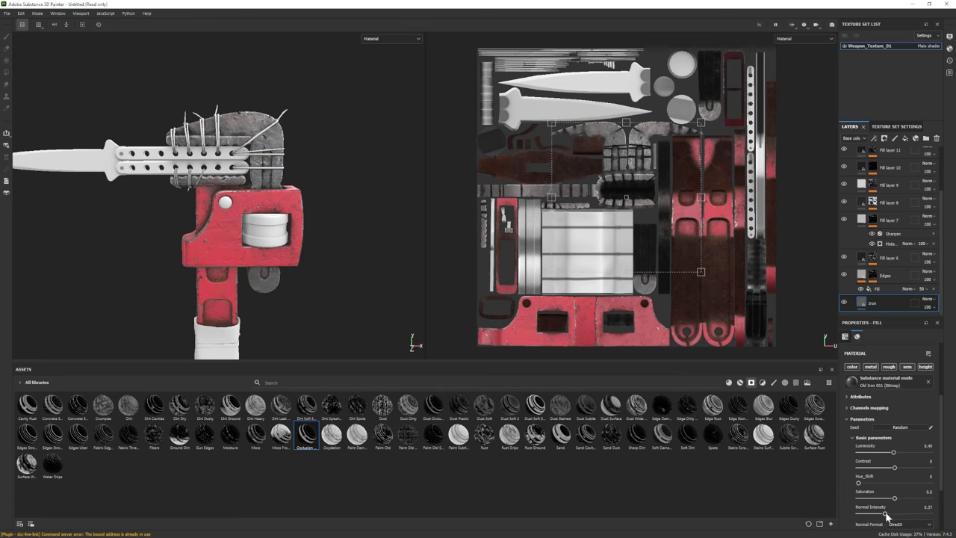
mouse_move(336, 224)
left_mouse_down("alt")
mouse_move(373, 224)
mouse_move(351, 224)
left_mouse_up("alt")
scroll(373, 224, "up", 5)
Check the texture set settings and show the materials in the asset library
scroll(391, 226, "down", 4)
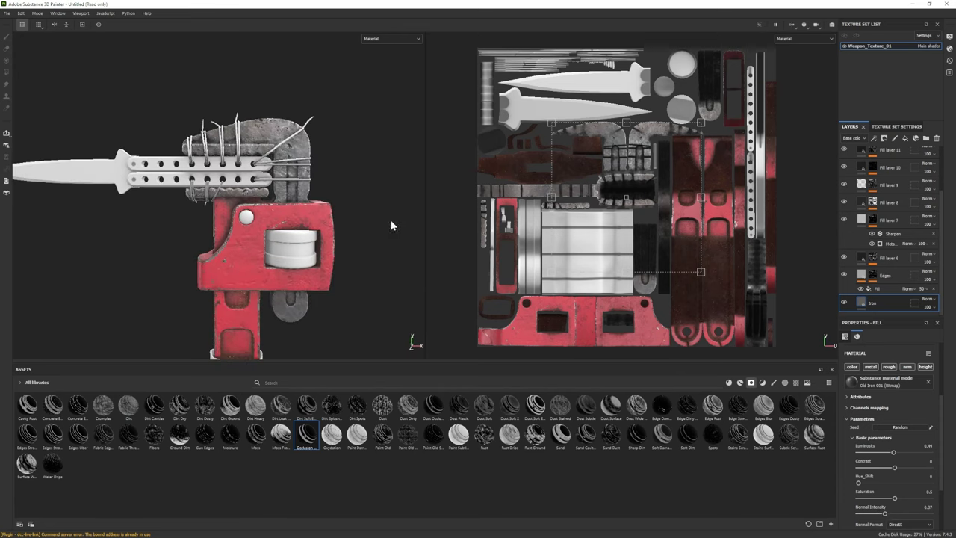
left_click(896, 126)
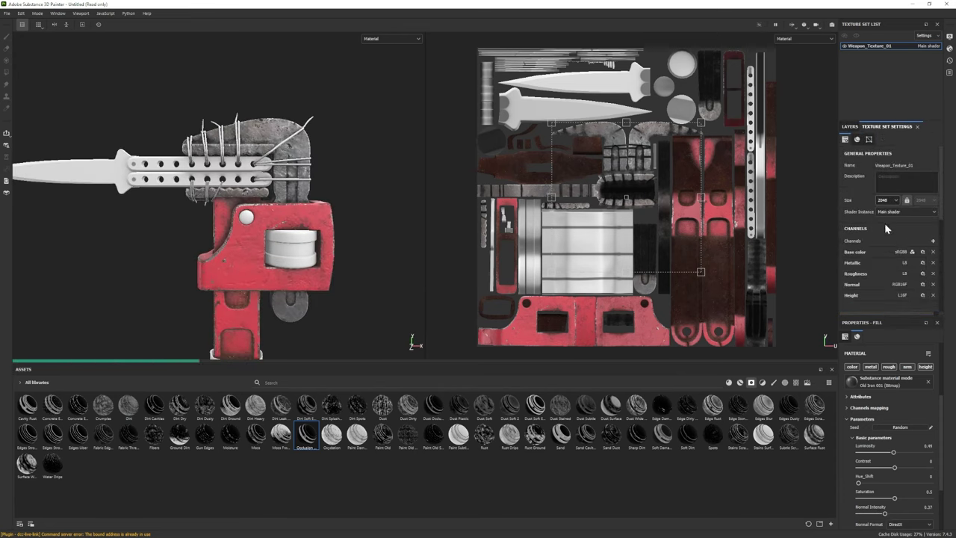
mouse_move(352, 220)
left_mouse_down("alt")
mouse_move(384, 261)
mouse_move(344, 224)
left_mouse_up("alt")
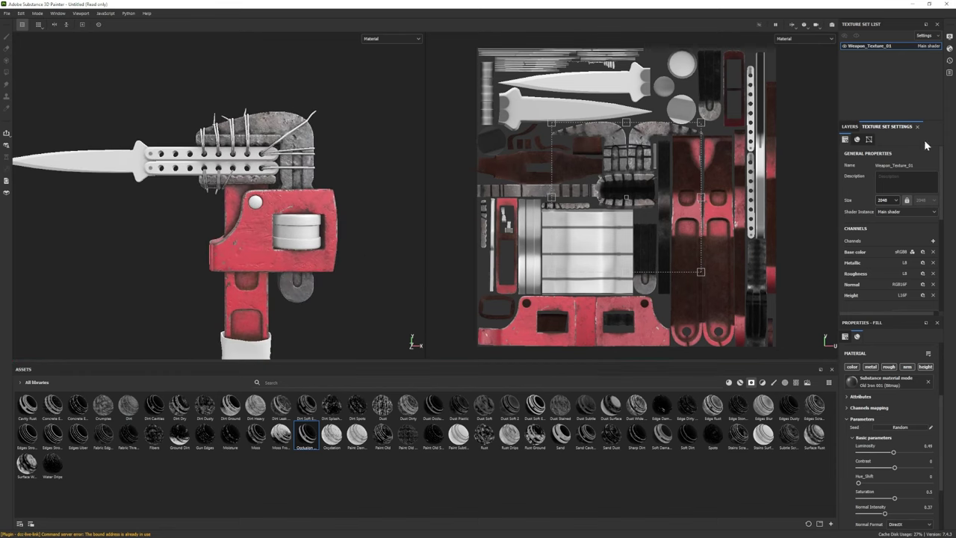
left_click(849, 126)
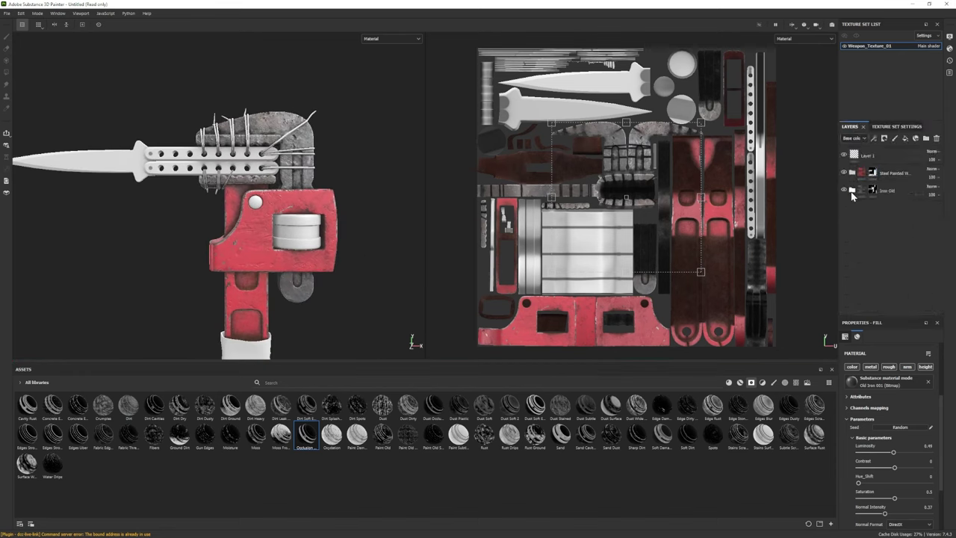
left_click(741, 383)
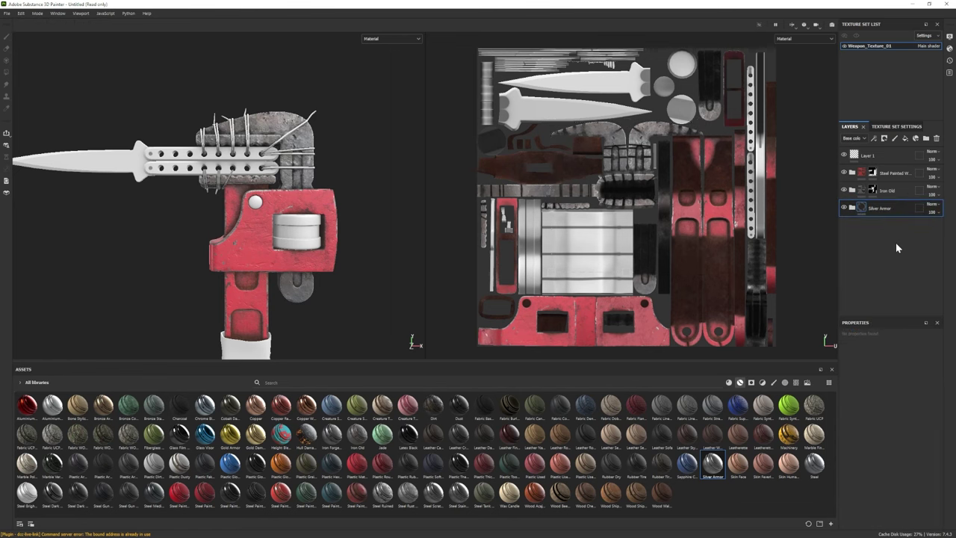
Give Silver Armor a black mask and polygon-fill the top UV islands
right_click(881, 213)
left_click(896, 299)
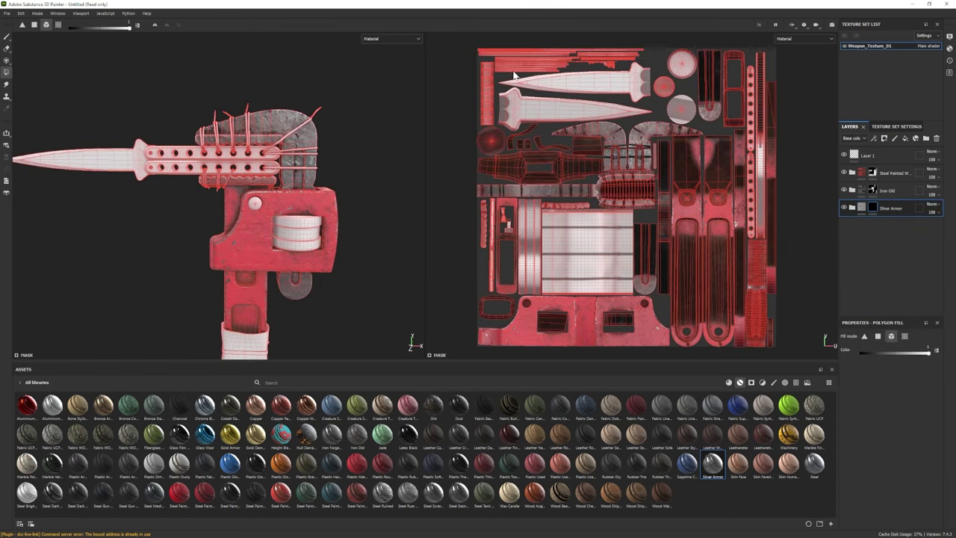
left_click_drag(546, 58, 617, 92)
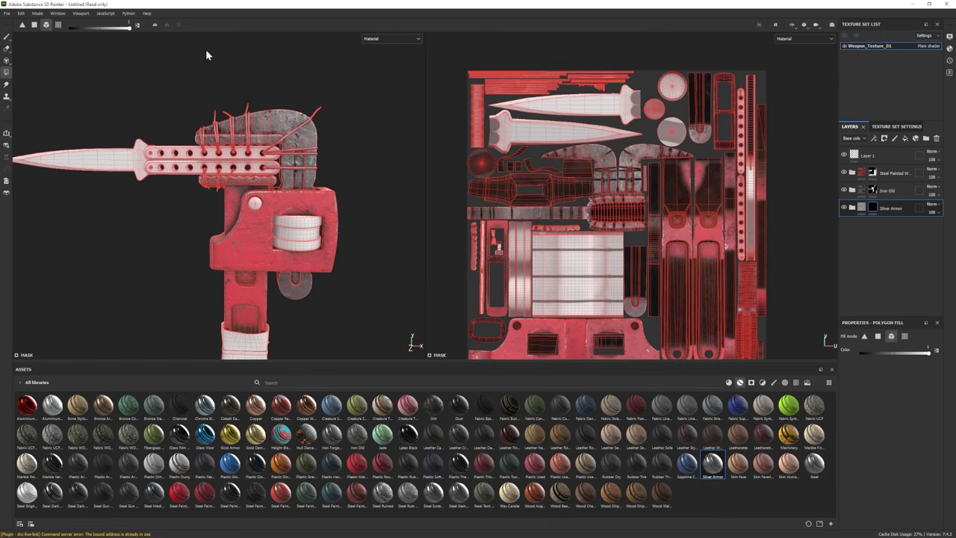
key("1")
Set the colour of the Base fill layer inside the Silver Armor folder
left_click(852, 208)
scroll(876, 284, "down", 2)
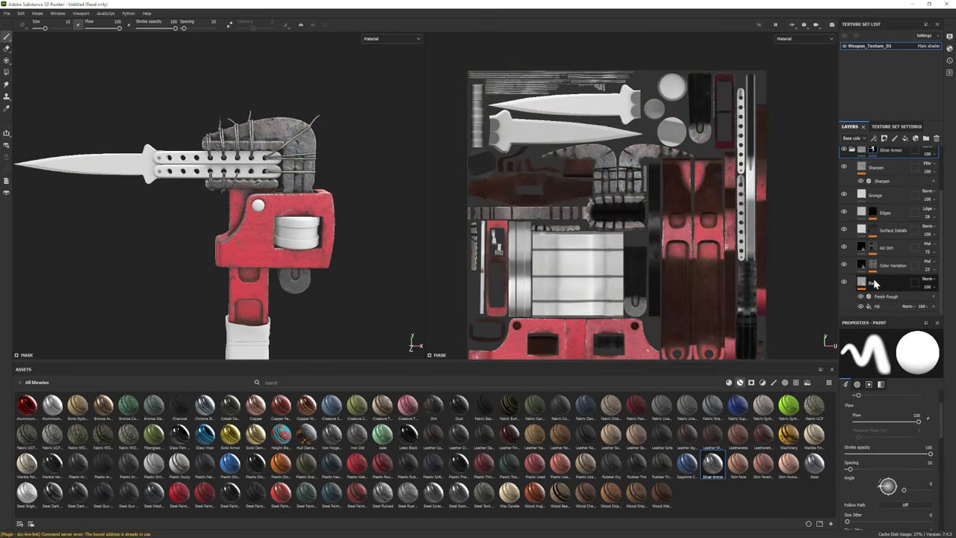
left_click(875, 283)
left_click(893, 418)
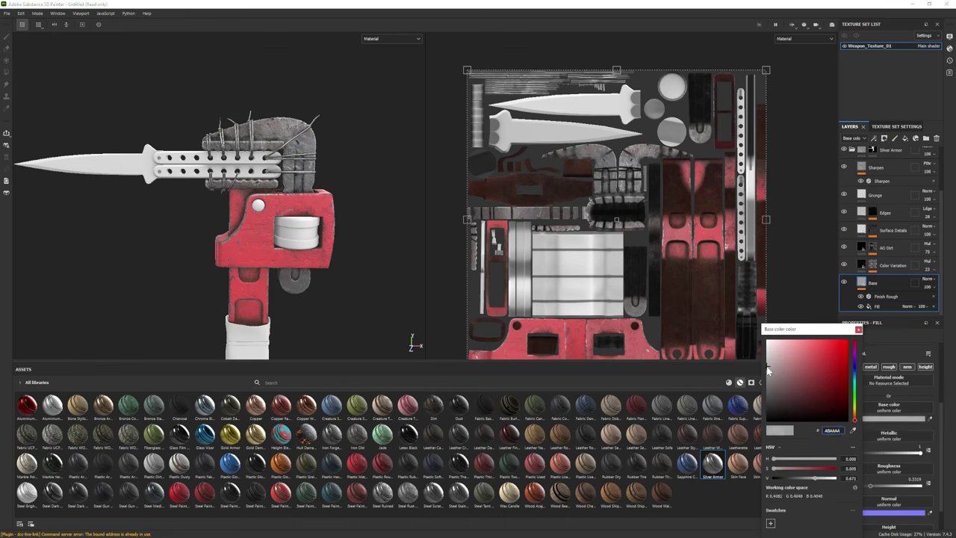
left_click(858, 330)
Collapse Silver Armor and drag the Steel Ruined material into the layer stack
scroll(269, 224, "down", 2)
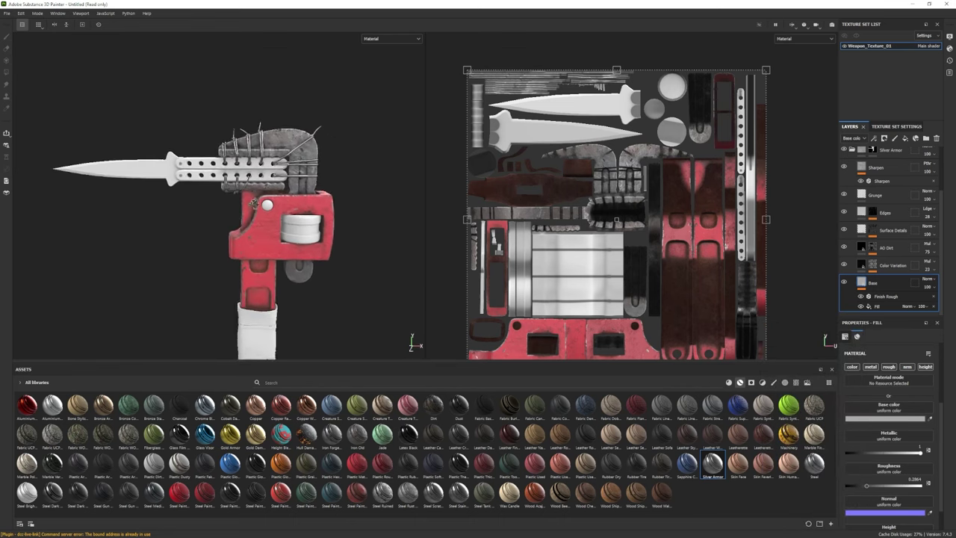
middle_click_drag(259, 220, 271, 218)
scroll(271, 217, "up", 3)
scroll(881, 224, "up", 2)
left_click(852, 207)
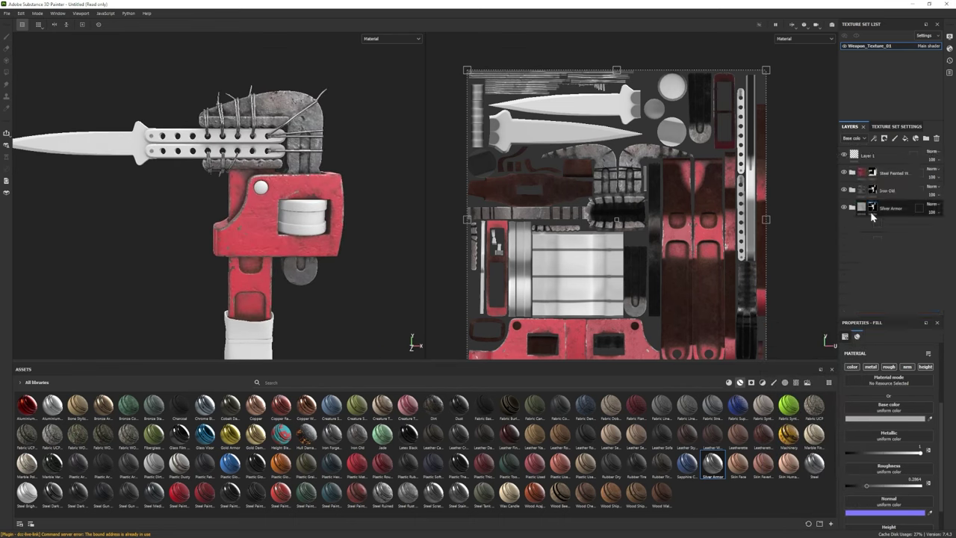
left_click_drag(386, 496, 888, 235)
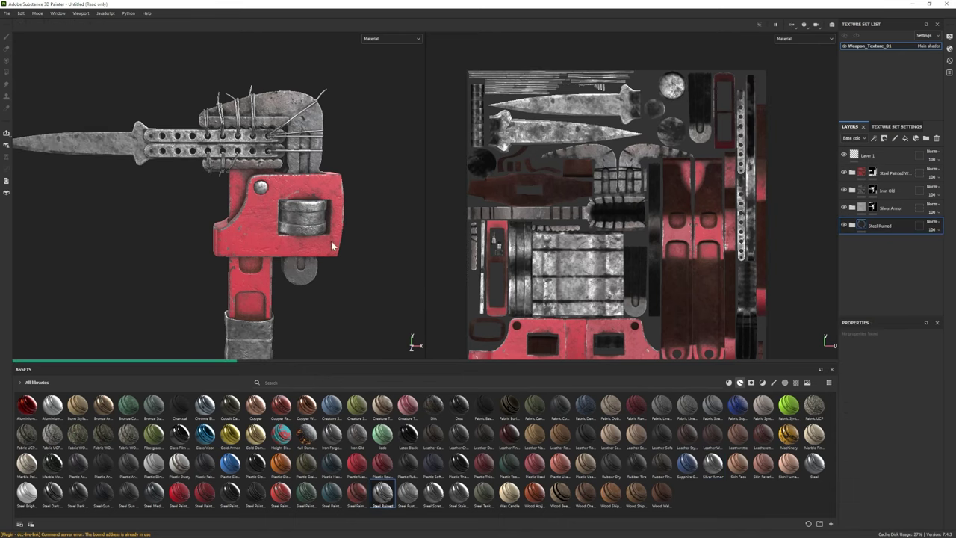
Place Steel Ruined in the stack and hide its Edge Highlight layer
middle_click_drag(330, 240, 311, 259)
left_click(853, 225)
left_click_drag(318, 224, 331, 228, "alt")
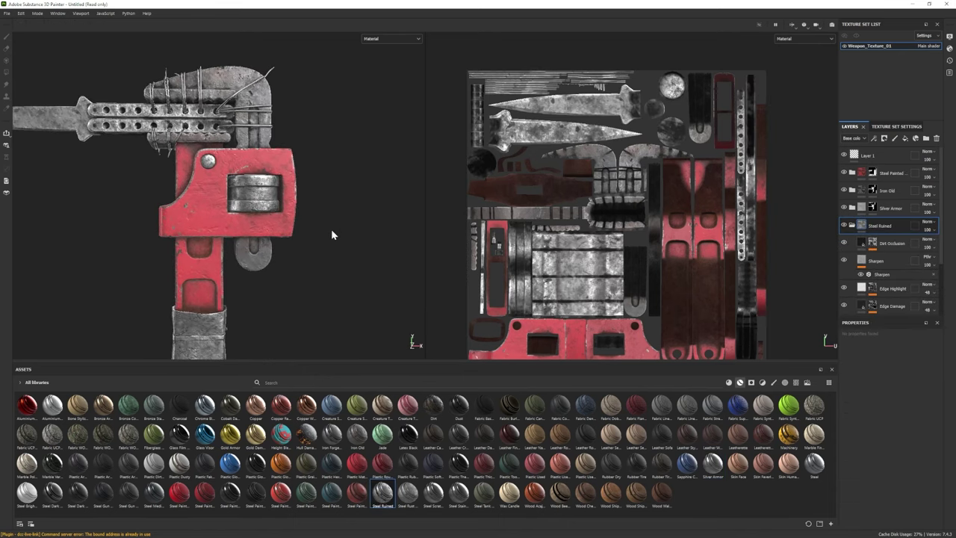
left_click(844, 288)
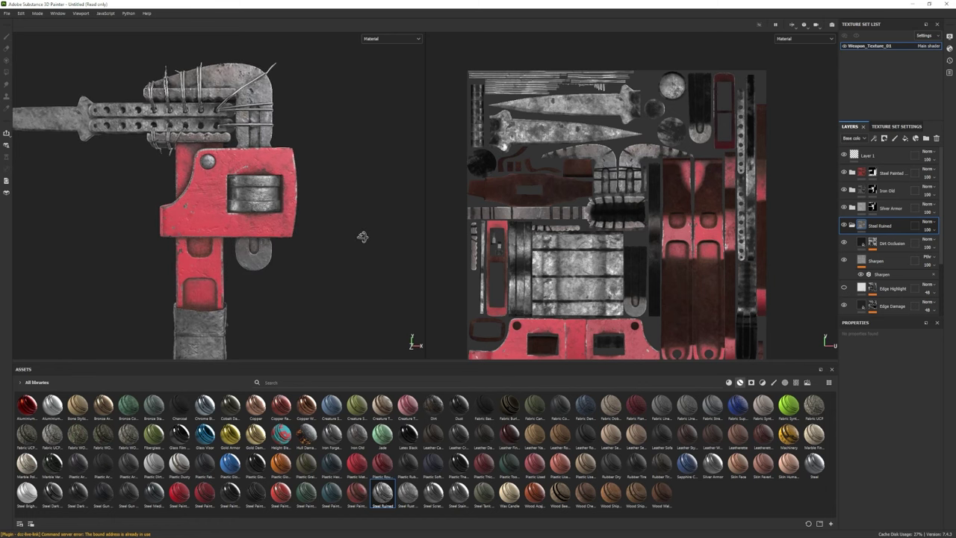
scroll(871, 259, "down", 2)
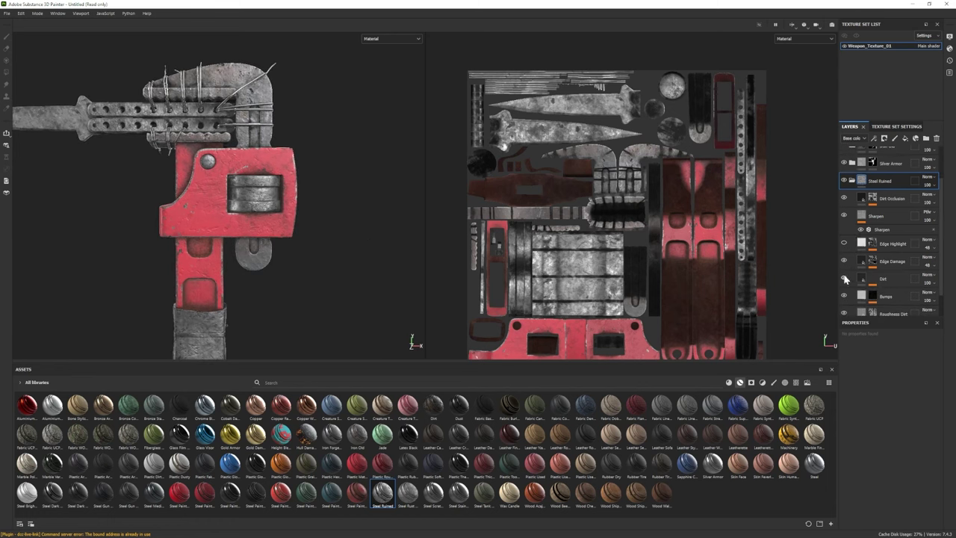
scroll(846, 298, "down", 2)
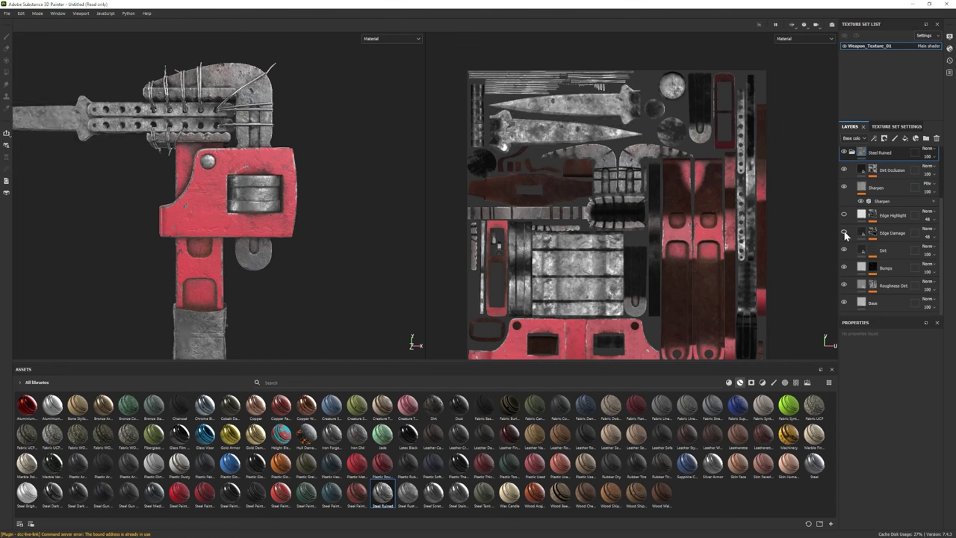
Lower the Edge Damage metal wear level and add a black mask to the Steel Ruined folder
left_click(877, 237)
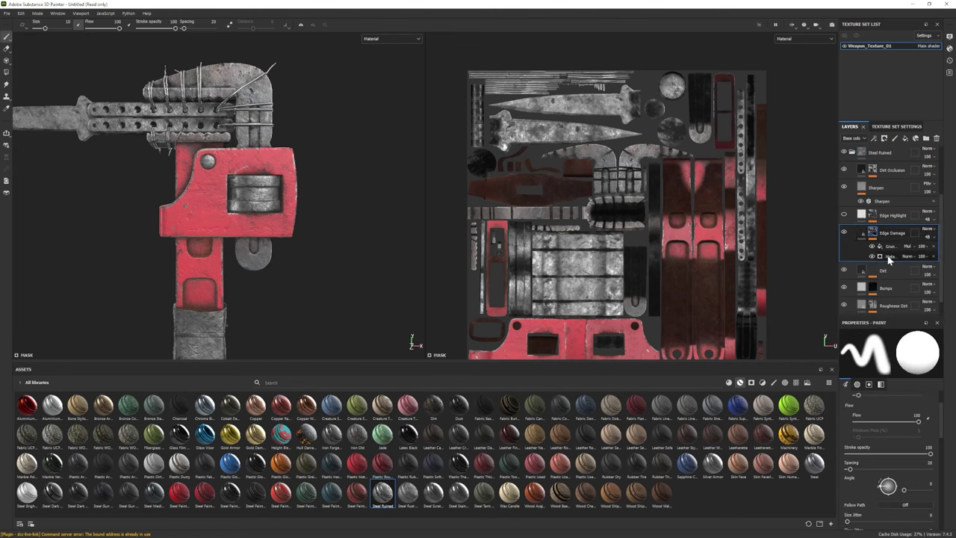
left_click(894, 257)
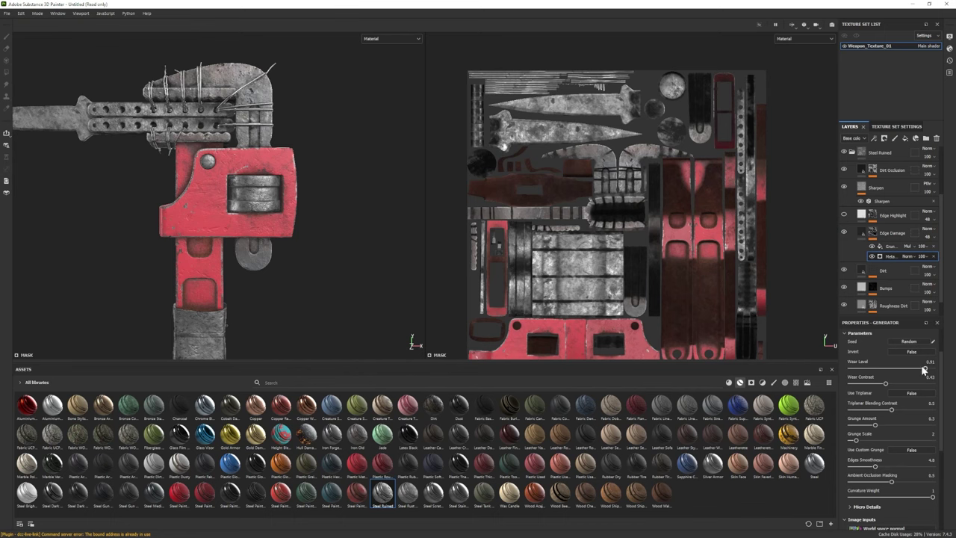
left_click_drag(924, 369, 917, 370)
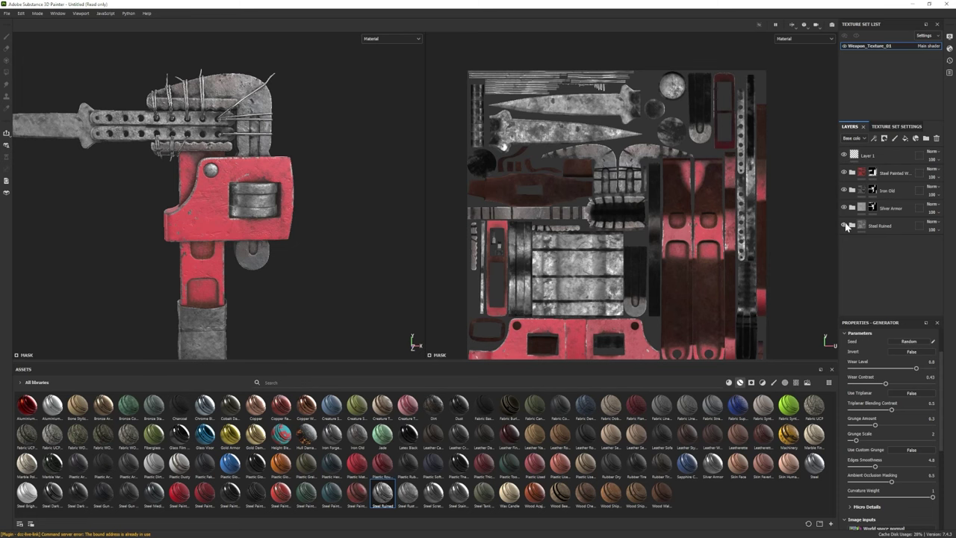
right_click(876, 227)
left_click(879, 14)
Add a new fill layer above Base in the Steel Ruined folder
left_click(6, 72)
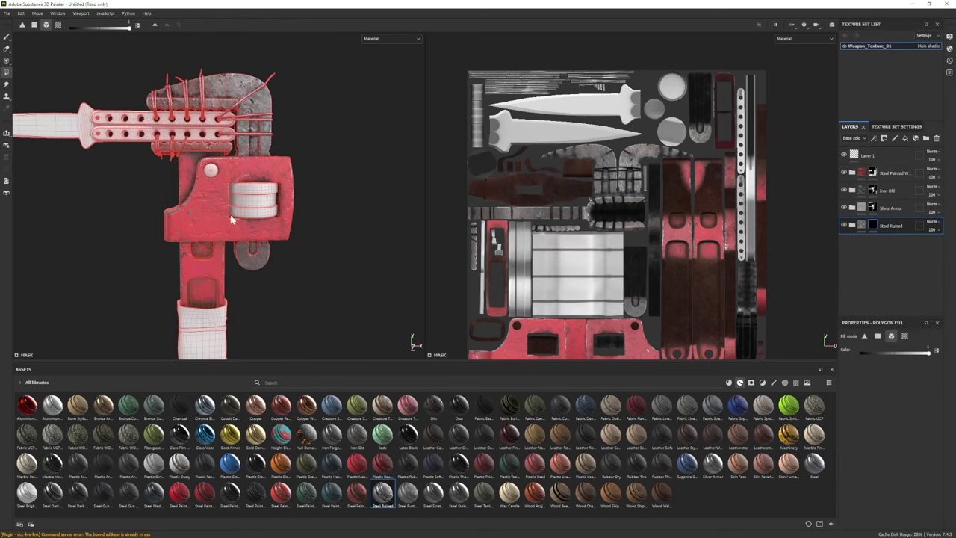
left_click(6, 36)
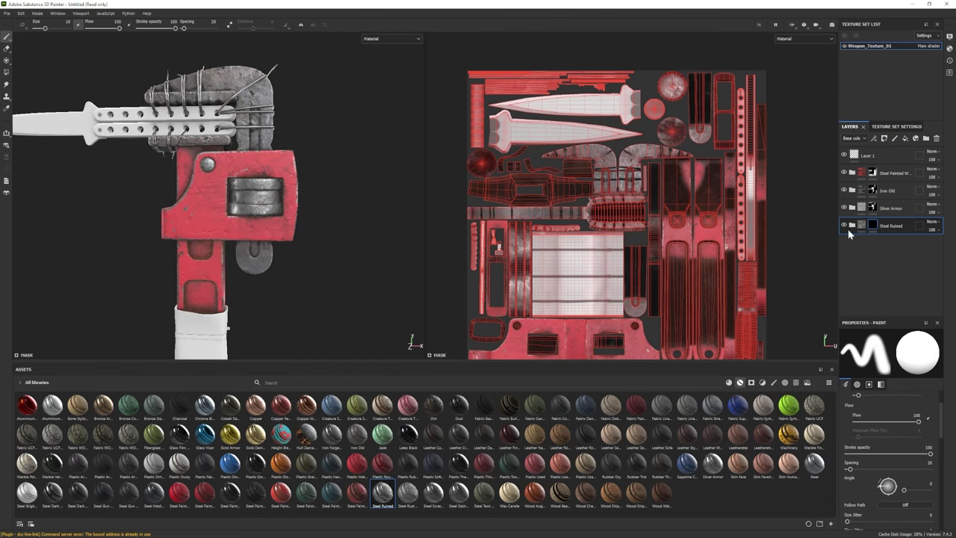
left_click(852, 225)
scroll(891, 291, "down", 3)
left_click(888, 302)
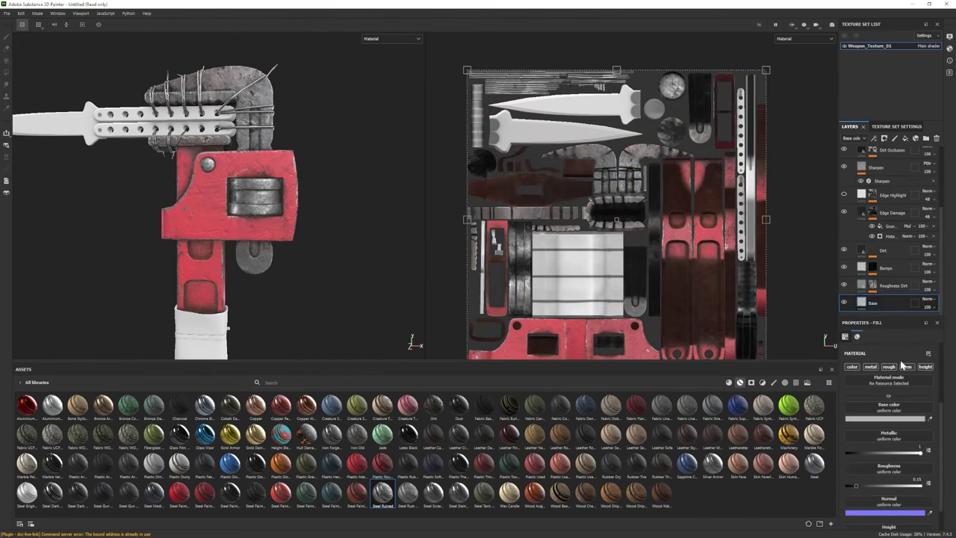
left_click(905, 139)
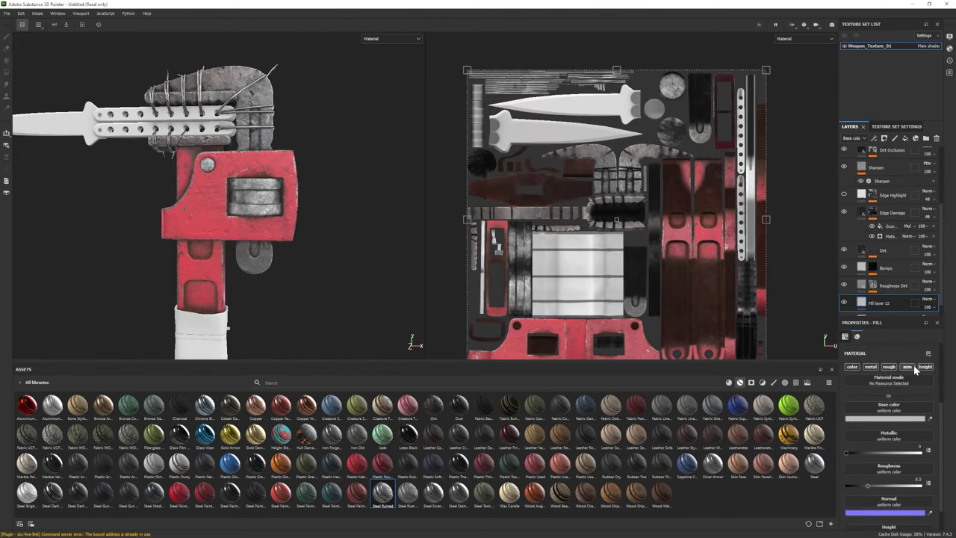
Make Fill layer 12 height-only and drive its height with a Tile Generator
left_click(852, 367)
left_click(871, 367)
left_click(889, 366)
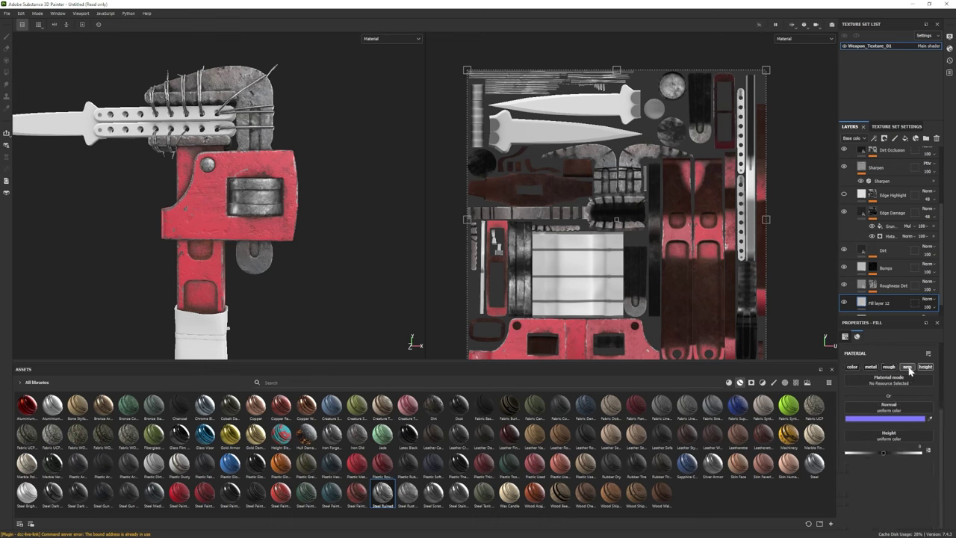
left_click(906, 367)
left_click(796, 382)
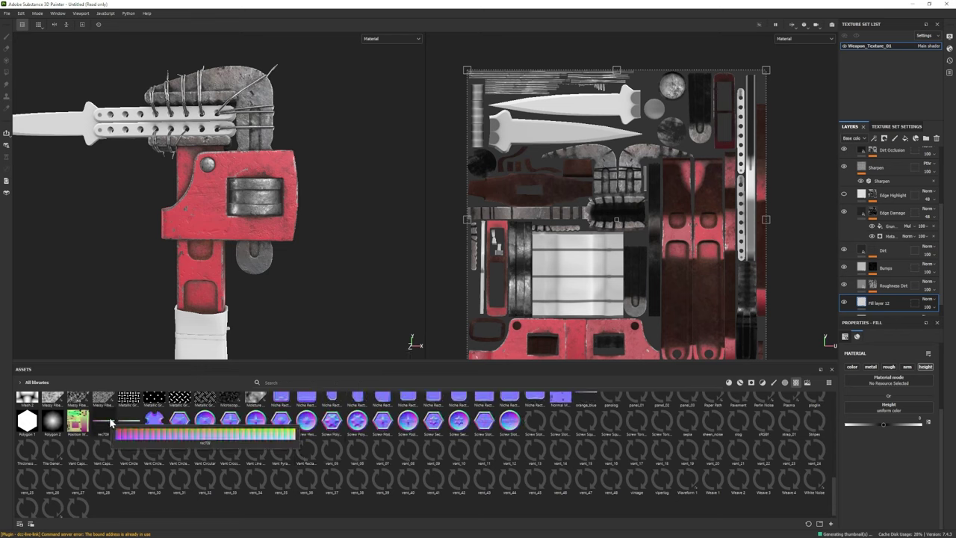
left_click_drag(71, 448, 886, 379)
scroll(889, 418, "up", 3)
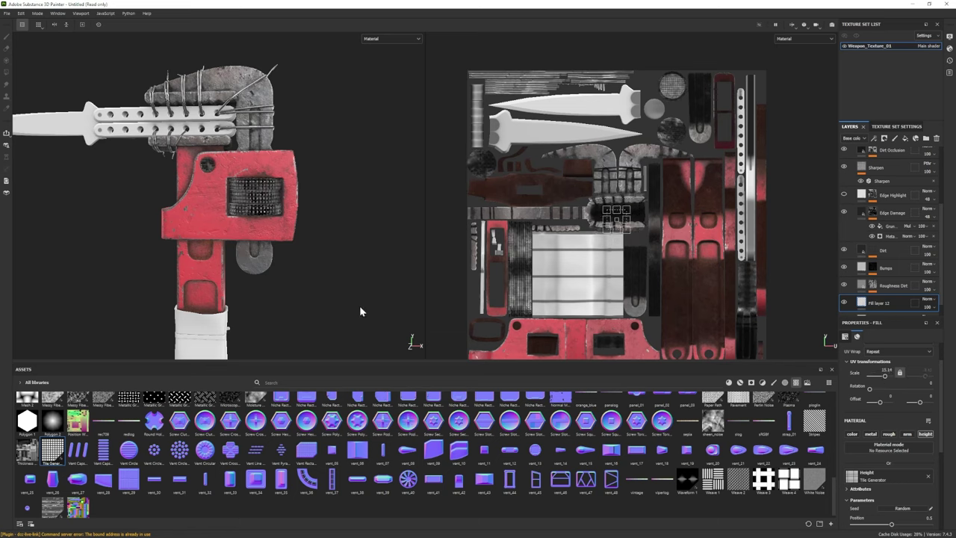
Add a black mask to Fill layer 12 and polygon-fill the first knurled strip faces
right_click(877, 303)
left_click(893, 25)
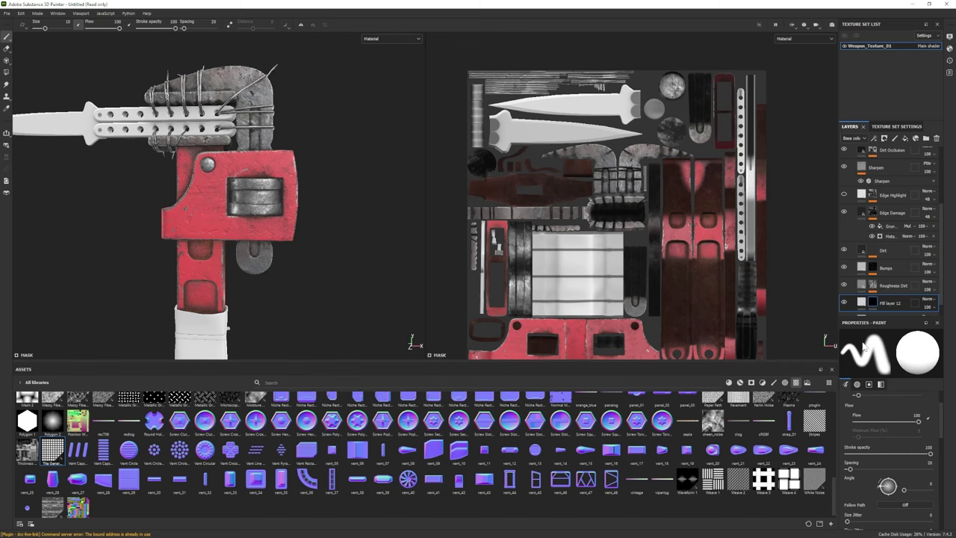
left_click(6, 72)
middle_click_drag(620, 317, 587, 278)
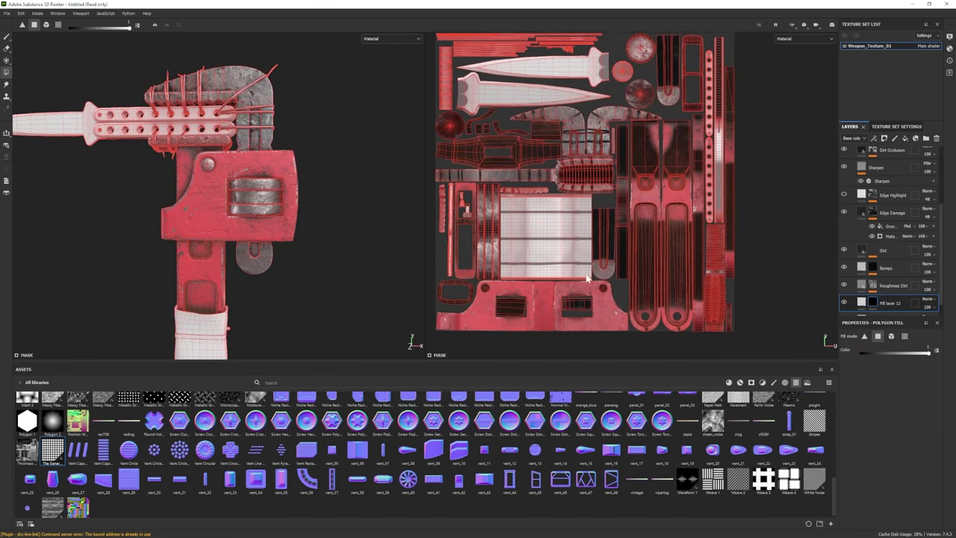
middle_click_drag(621, 215, 623, 237)
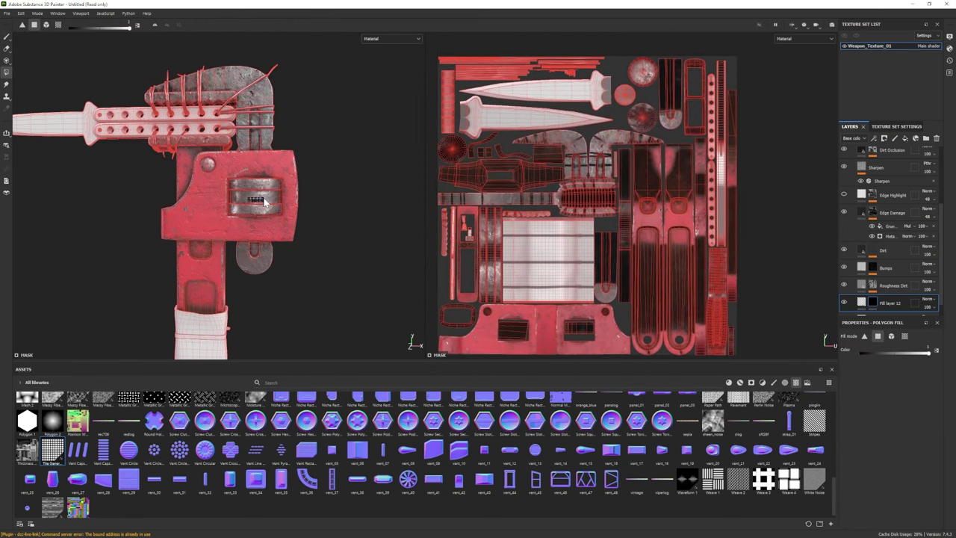
Work along the knurl strip's UV islands, then return to the brush and select Fill layer 12's fill
scroll(459, 284, "up", 6)
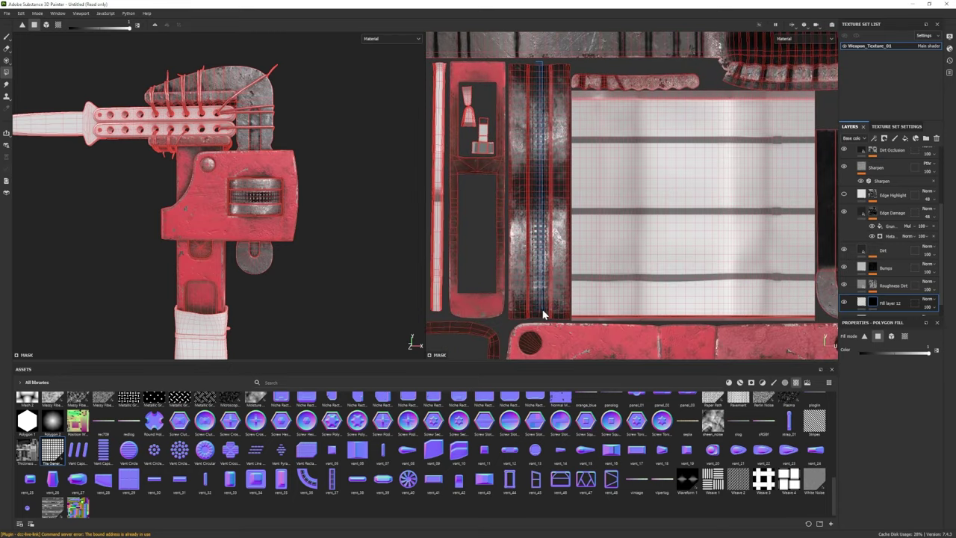
scroll(544, 322, "up", 3)
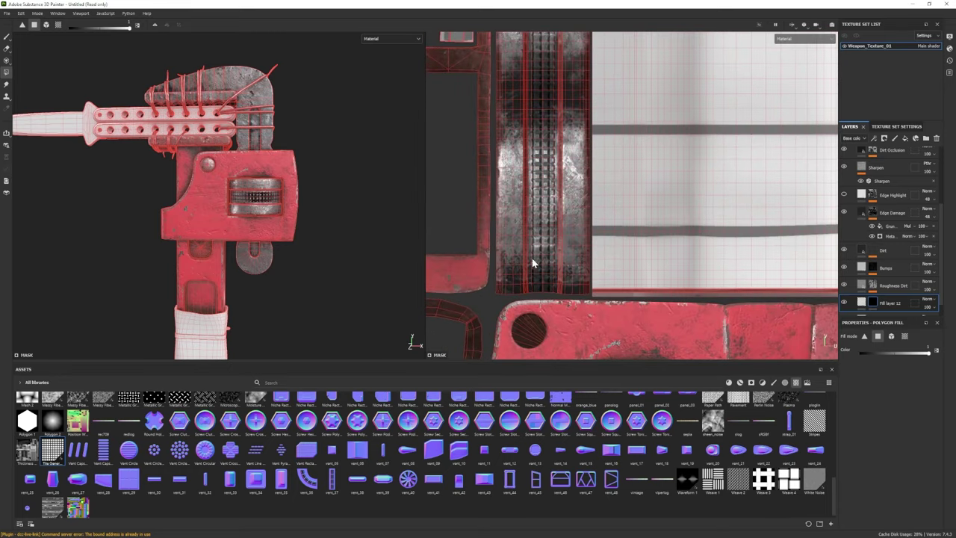
middle_click_drag(535, 215, 529, 273)
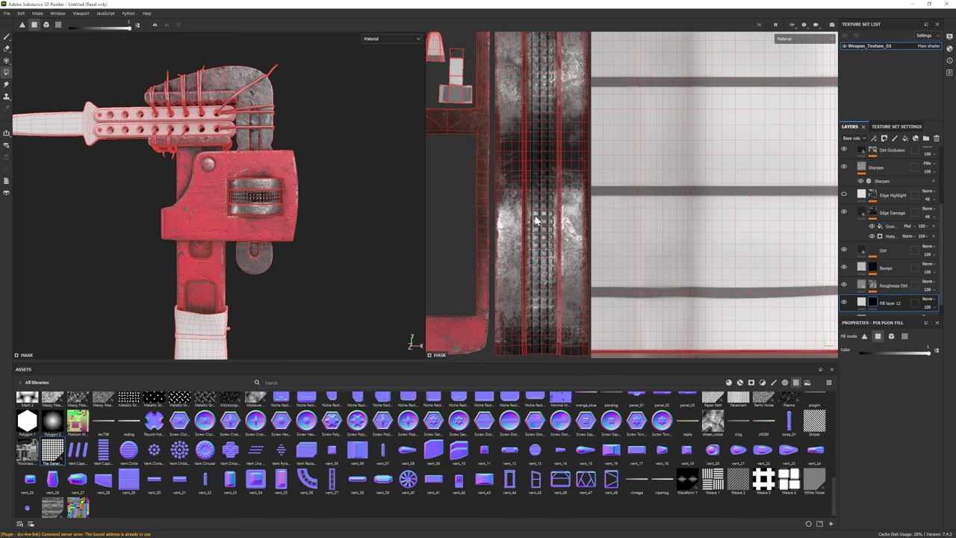
middle_click_drag(535, 218, 518, 272)
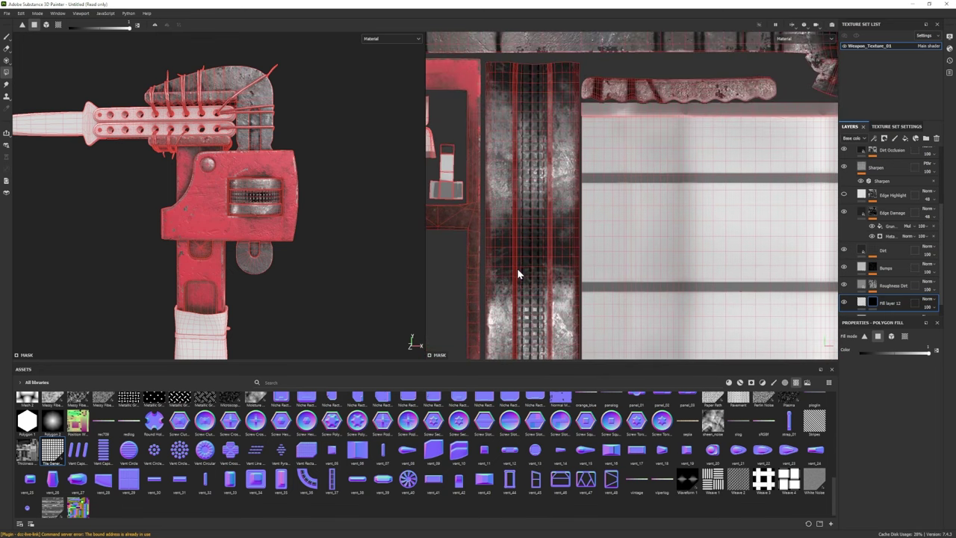
middle_click_drag(524, 232, 508, 262)
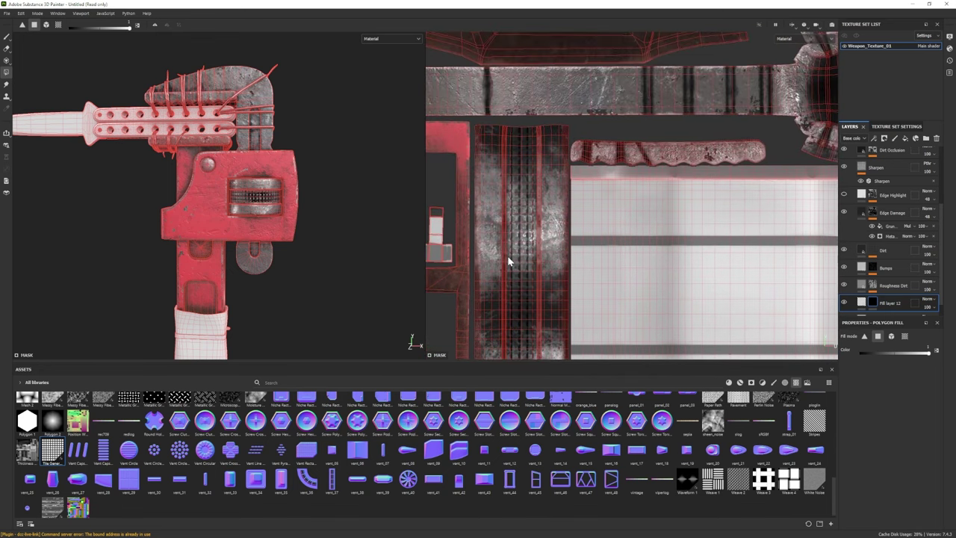
middle_click_drag(514, 194, 510, 211)
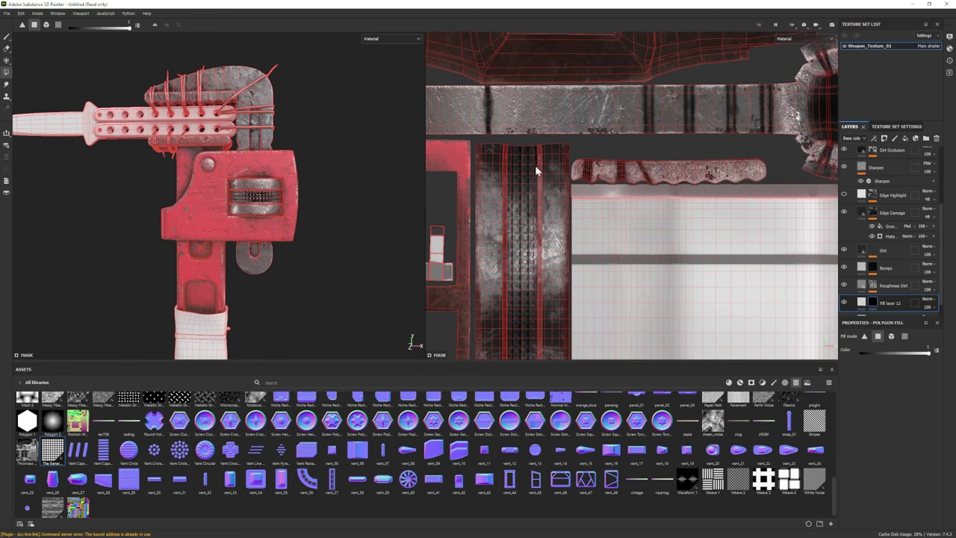
middle_click_drag(522, 272, 534, 228)
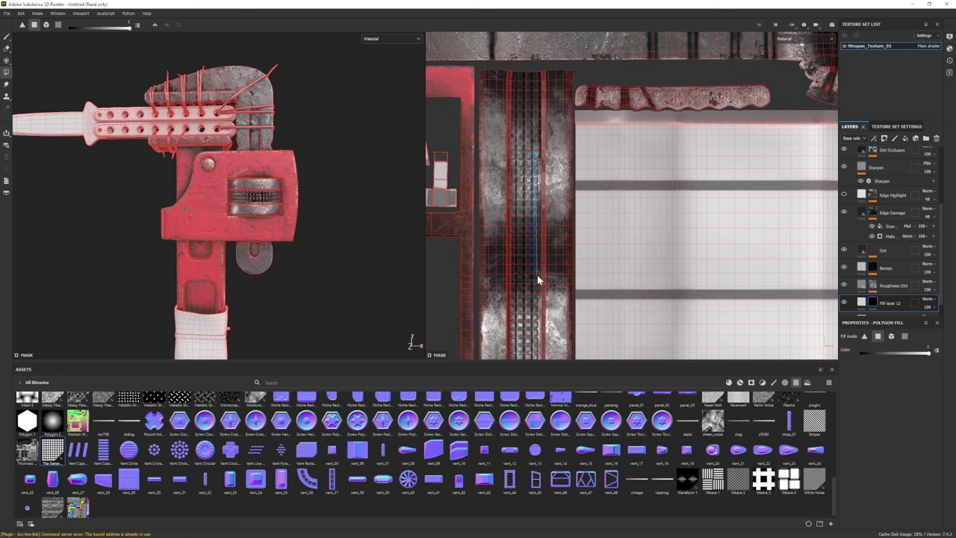
middle_click_drag(537, 280, 528, 179)
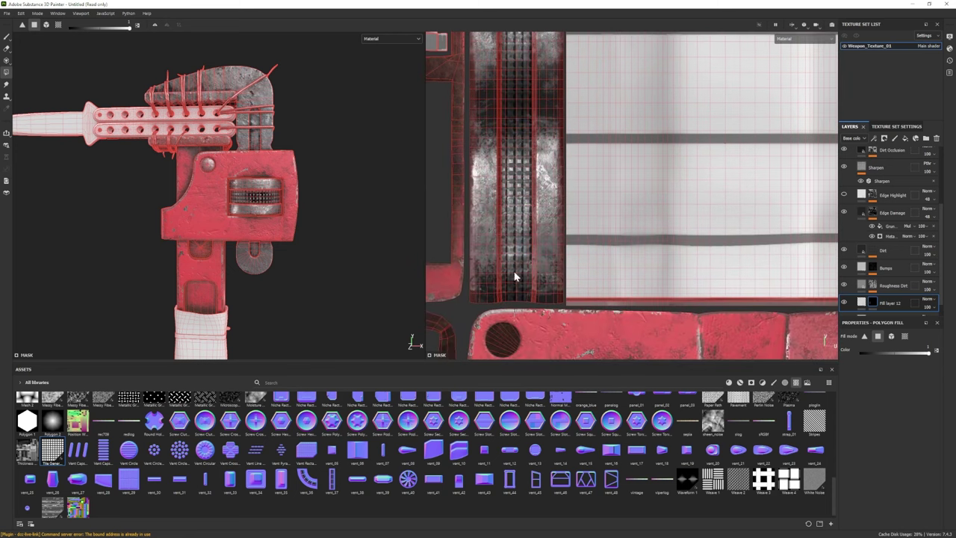
middle_click_drag(515, 276, 527, 217)
key("1")
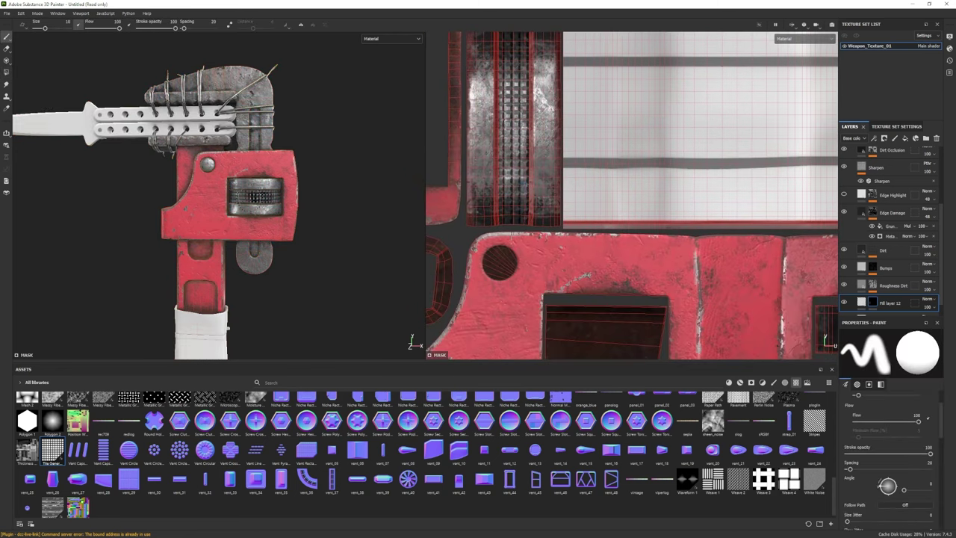
scroll(236, 218, "up", 5)
left_click(861, 301)
Lighten the Tile Generator pattern's Background Color value
scroll(860, 426, "down", 8)
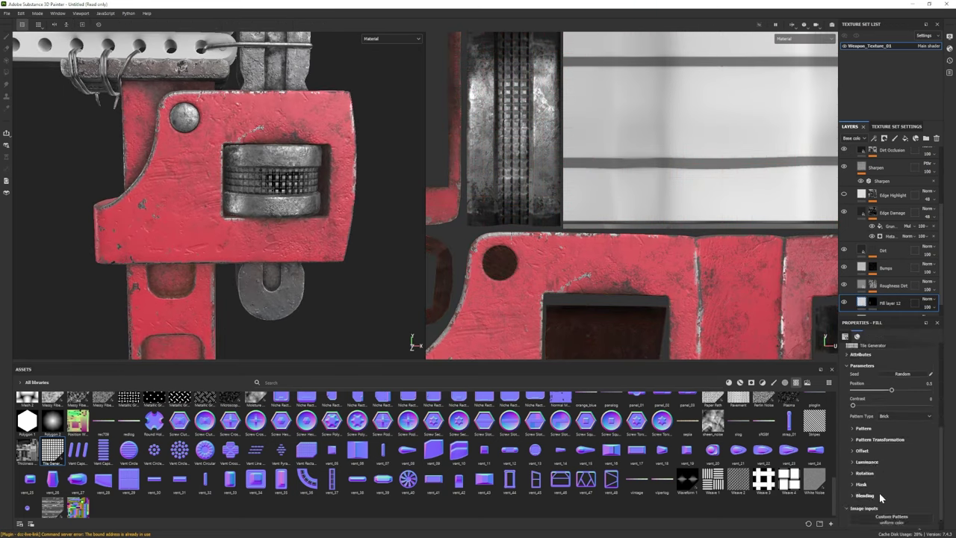
left_click_drag(909, 467, 929, 467)
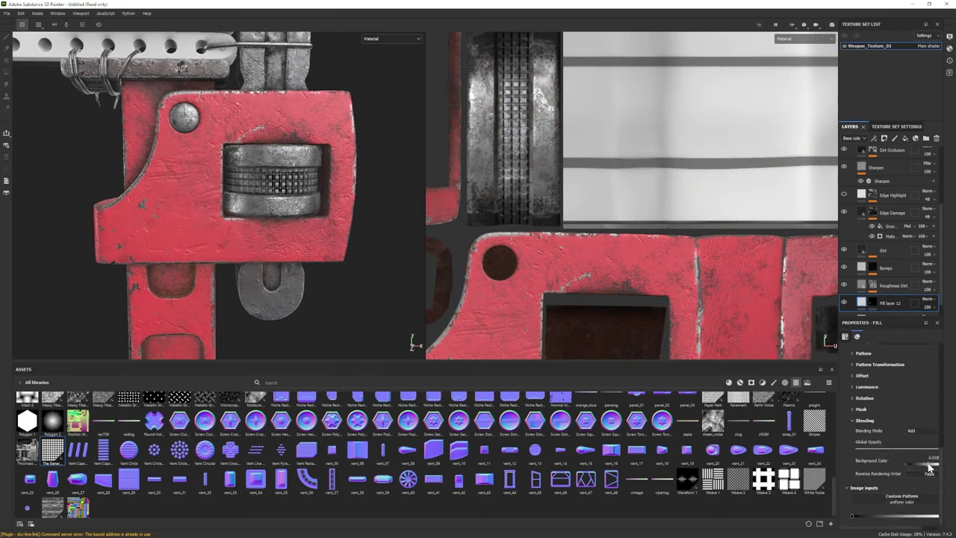
scroll(240, 200, "down", 8)
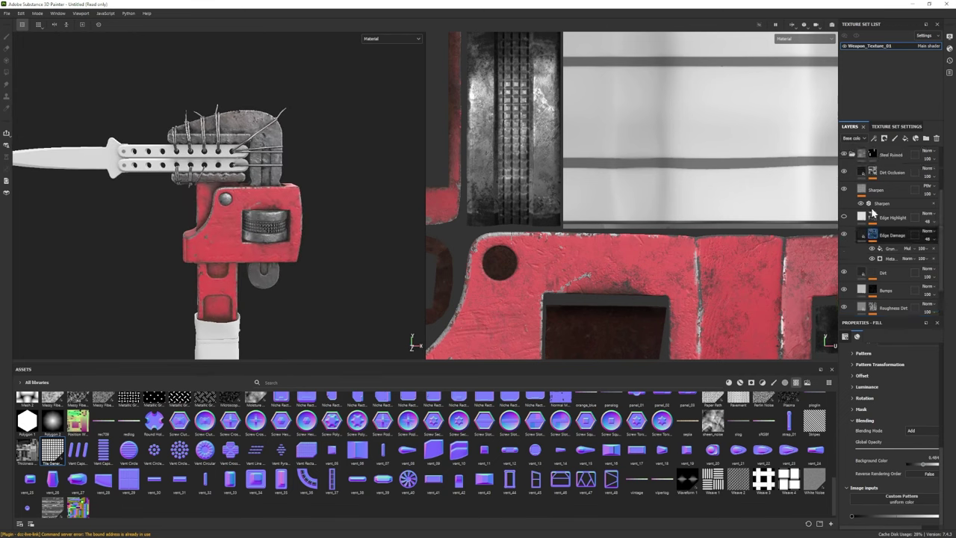
Add Fill layer 13 above Dirt Occlusion and apply the Paint Old smart mask
left_click(852, 225)
left_click(851, 226)
left_click(880, 243)
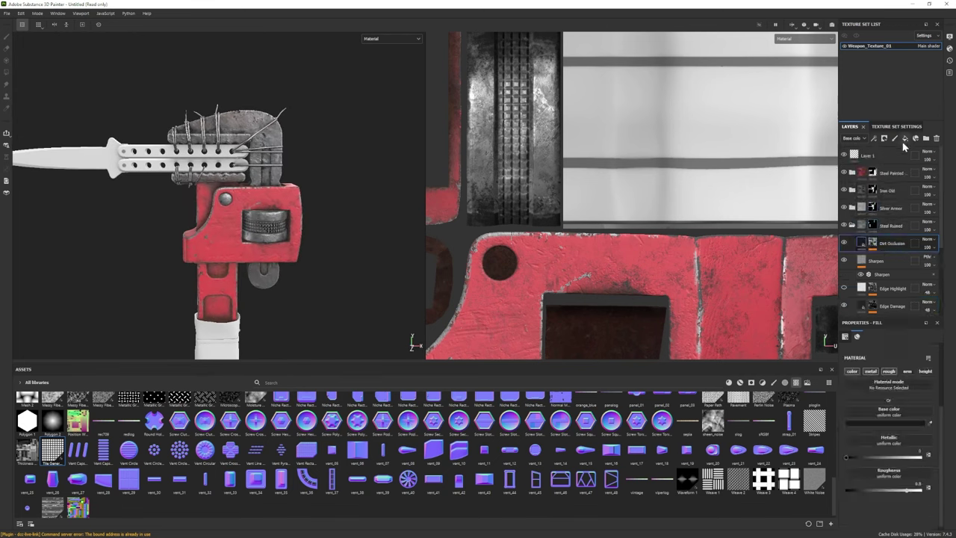
left_click(752, 382)
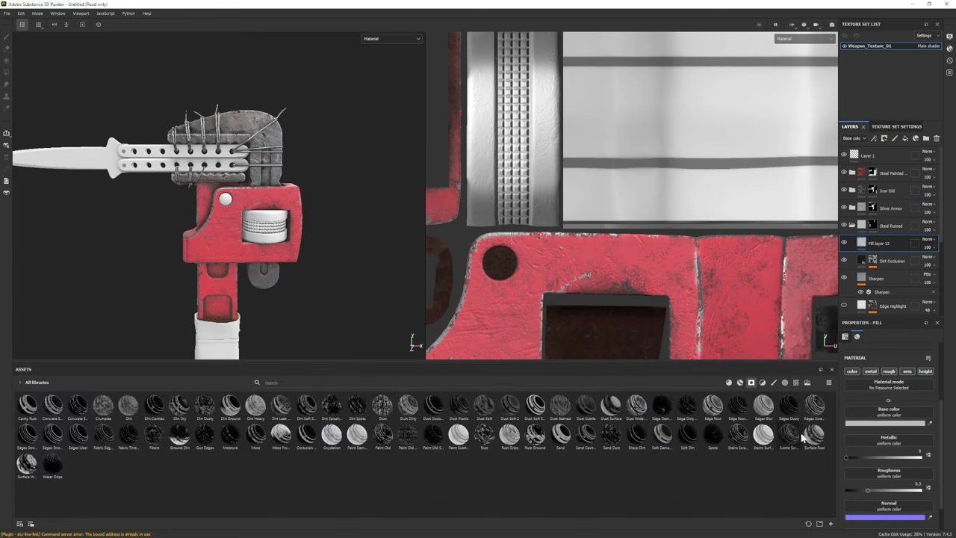
left_click_drag(383, 433, 879, 245)
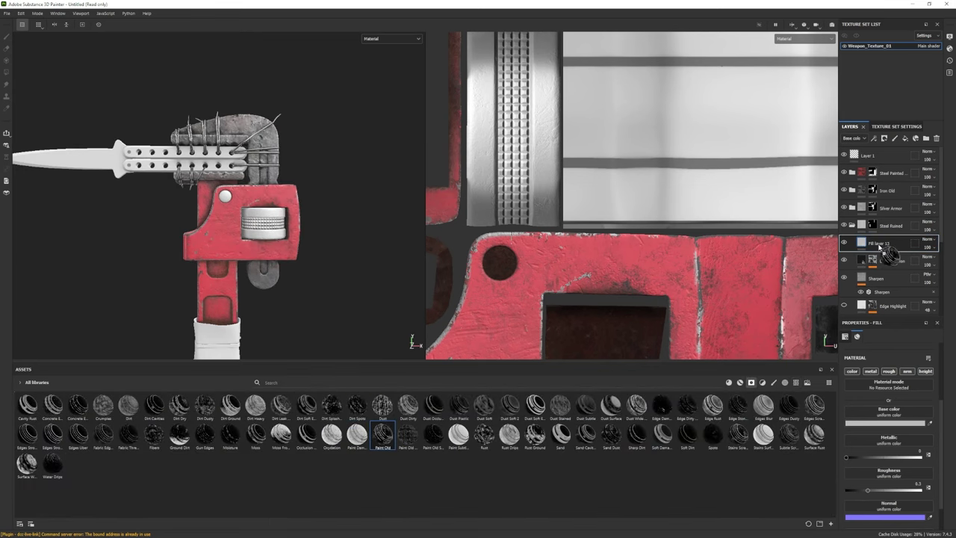
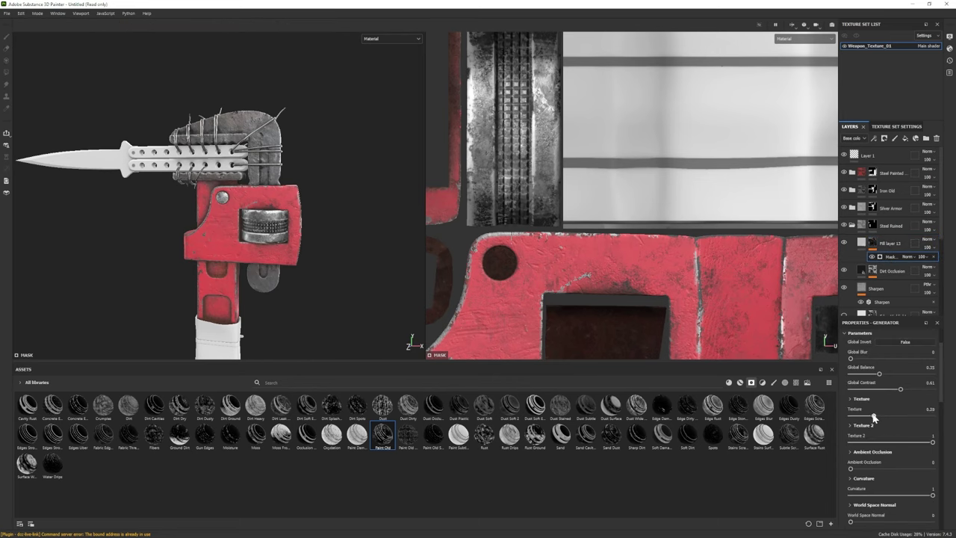
Weaken Texture 2 in the mask generator and give Fill layer 13 a dark base colour
left_click_drag(903, 442, 889, 441)
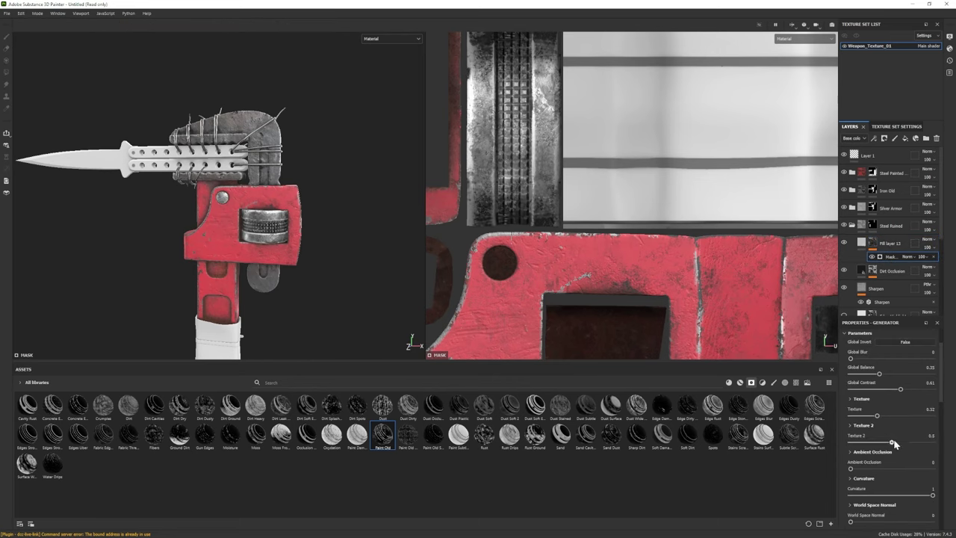
left_click(888, 243)
left_click(900, 422)
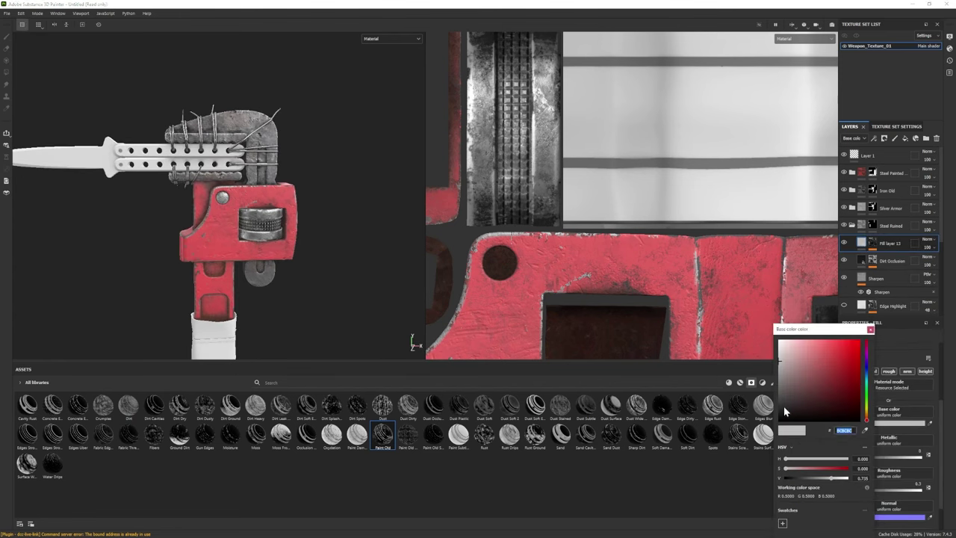
left_click(784, 410)
left_click(870, 329)
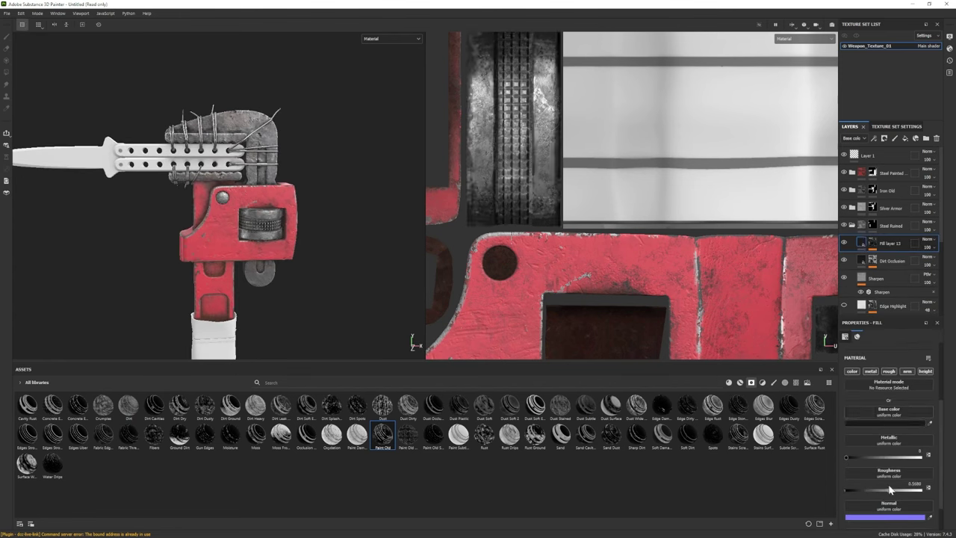
Lower Fill layer 13's Metallic to 0.4466 and filter the asset shelf to Materials
left_click_drag(886, 457, 879, 457)
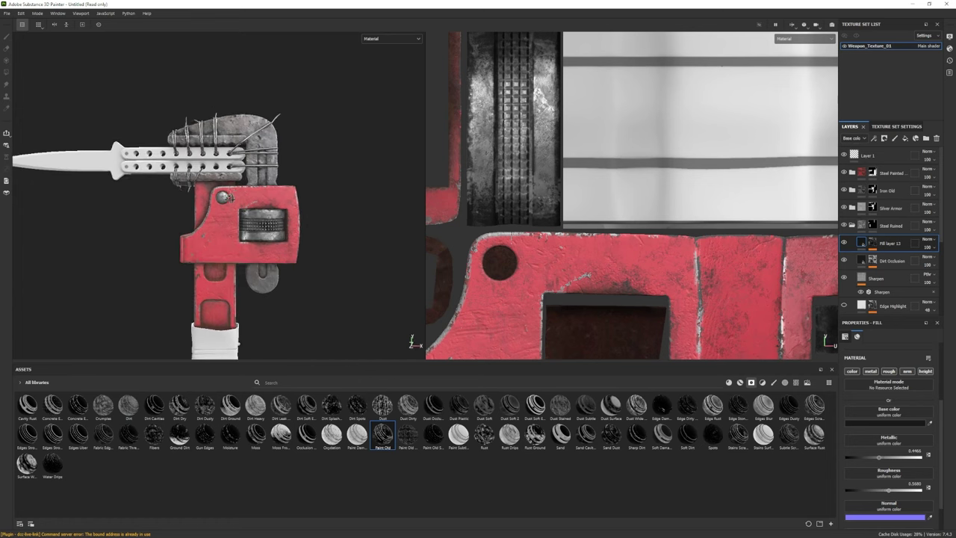
middle_click_drag(203, 192, 214, 222)
scroll(214, 222, "up", 2)
left_click(740, 382)
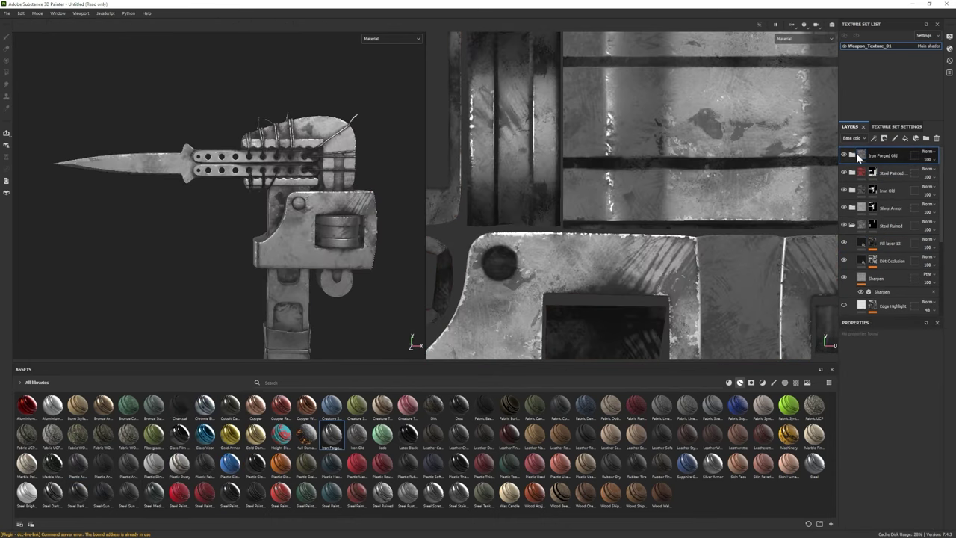
Set the Iron Forged Old Base layer to dark grey 545454 with roughness 0.3369
left_click(844, 235)
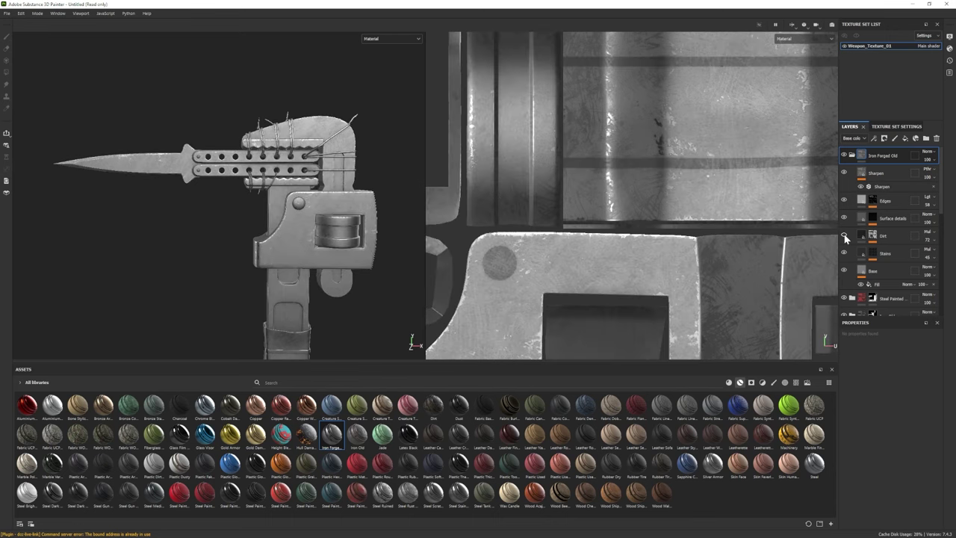
left_click(874, 270)
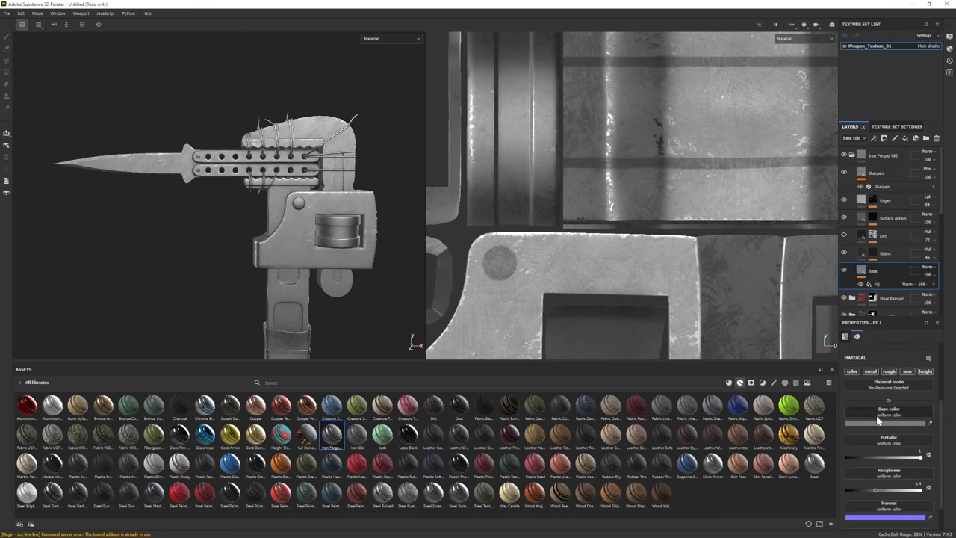
left_click(896, 423)
left_click(777, 394)
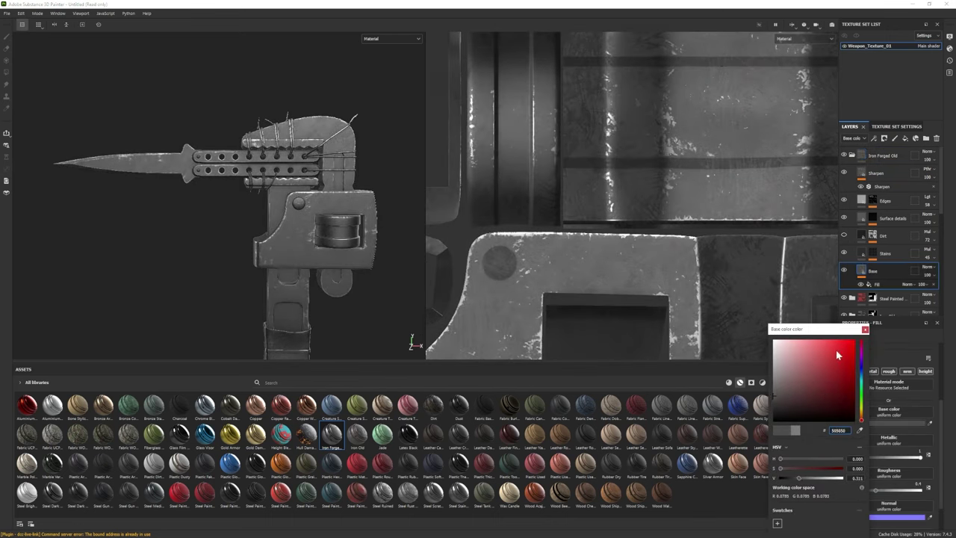
left_click(865, 330)
left_click_drag(865, 487, 870, 487)
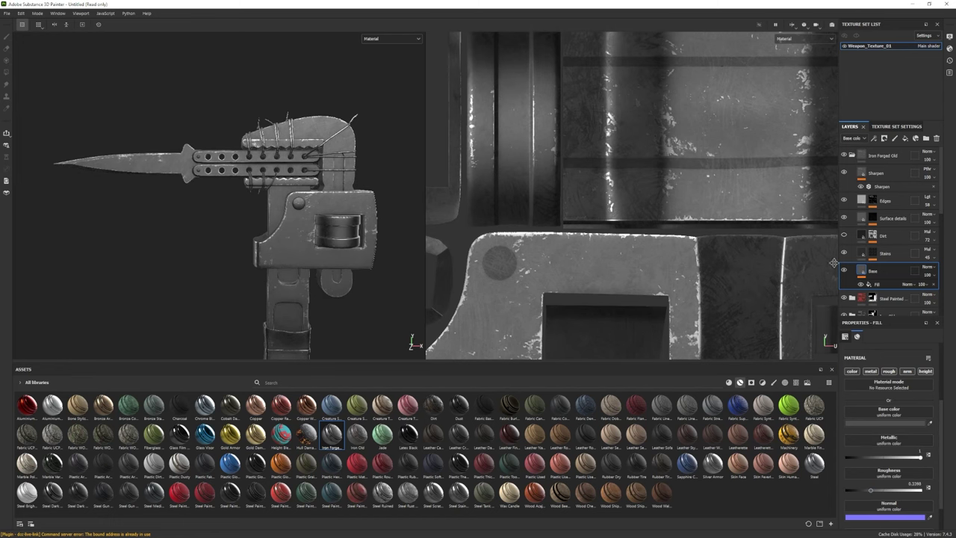
Keep the folder's black mask and lower the Dirt generator Level to about 0.29
left_click(872, 154)
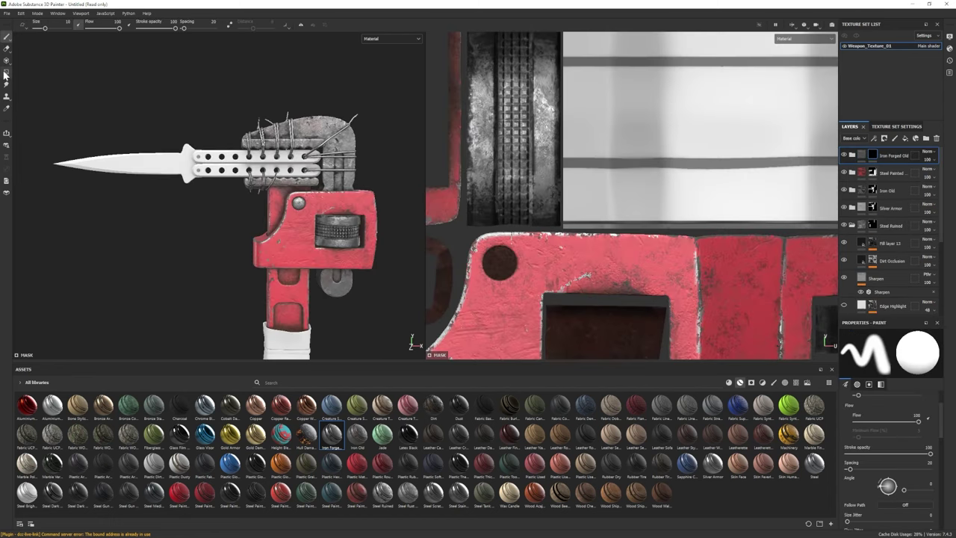
left_click(6, 72)
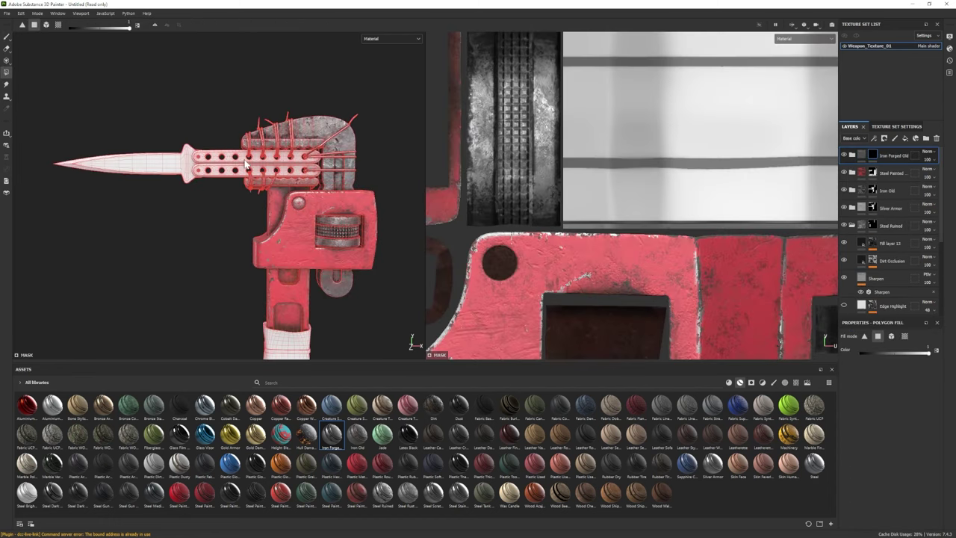
left_click(6, 36)
left_click(852, 154)
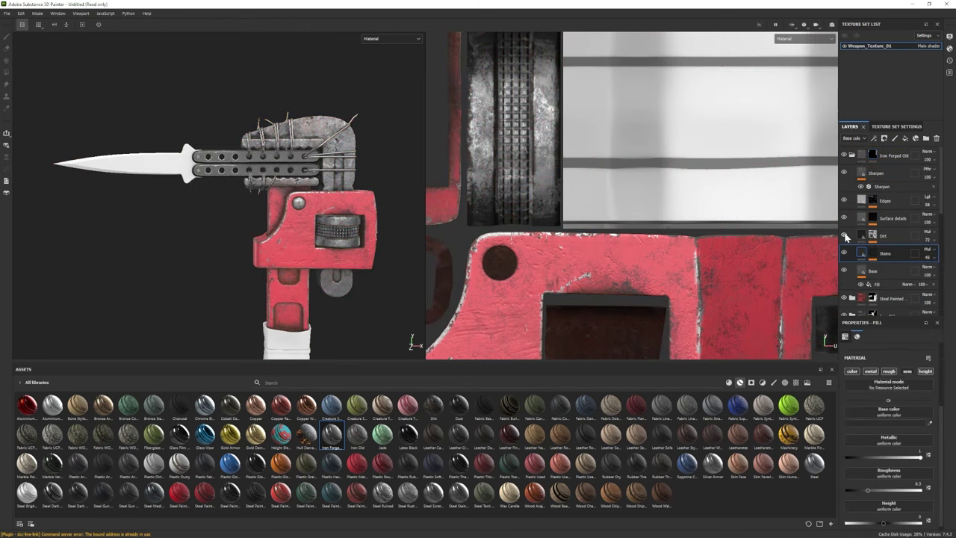
left_click(874, 236)
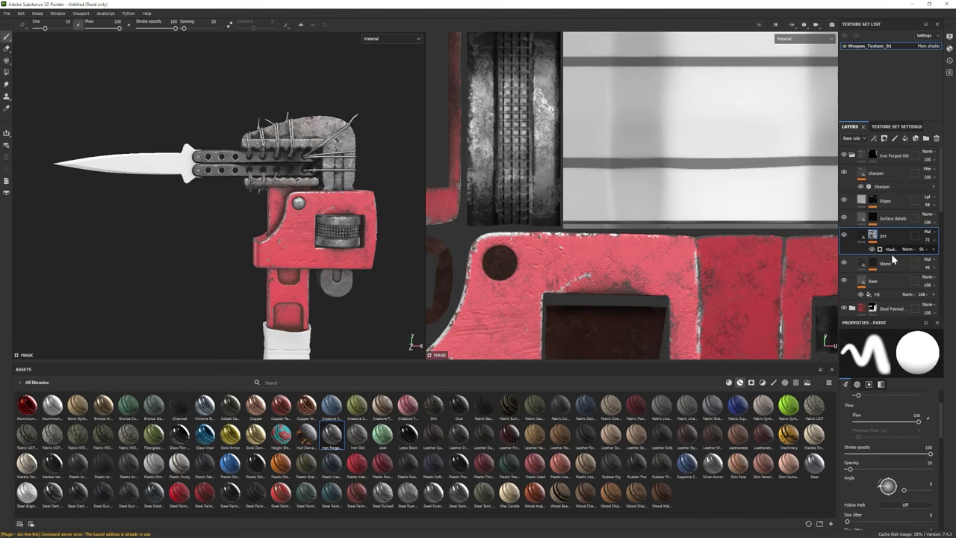
left_click(881, 249)
left_click_drag(900, 359, 883, 359)
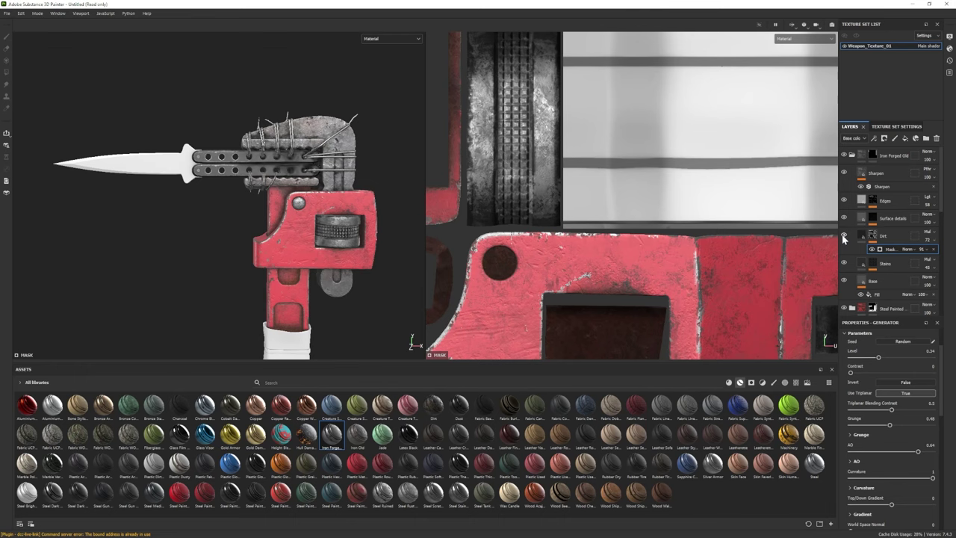
Shift the Base colour to neutral grey 525252 and add the Steel Stained material layer
left_click(874, 280)
left_click(869, 422)
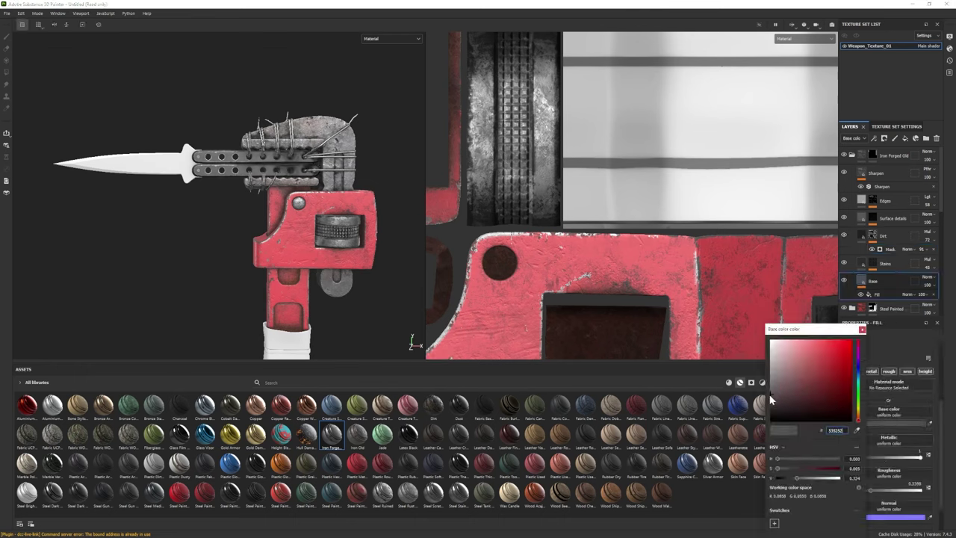
left_click_drag(772, 399, 761, 401)
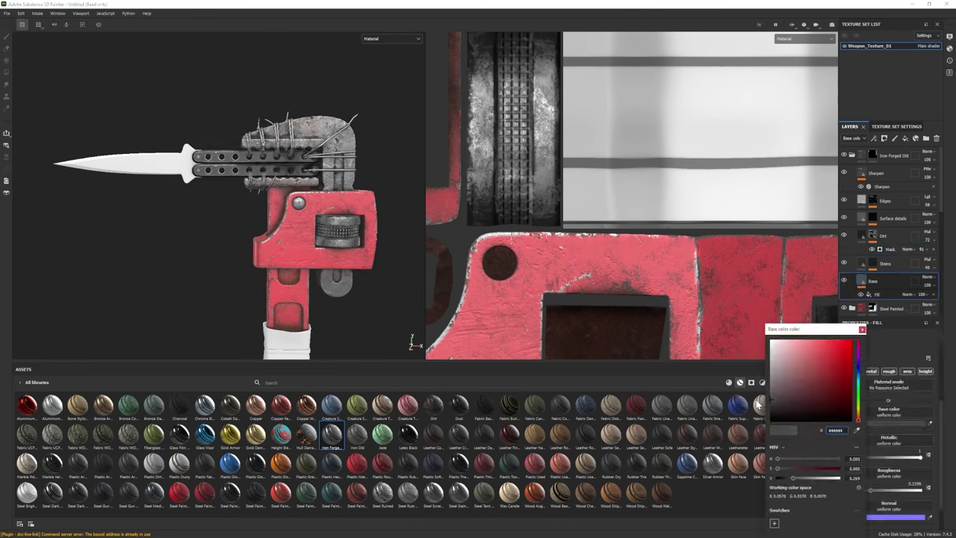
left_click(862, 328)
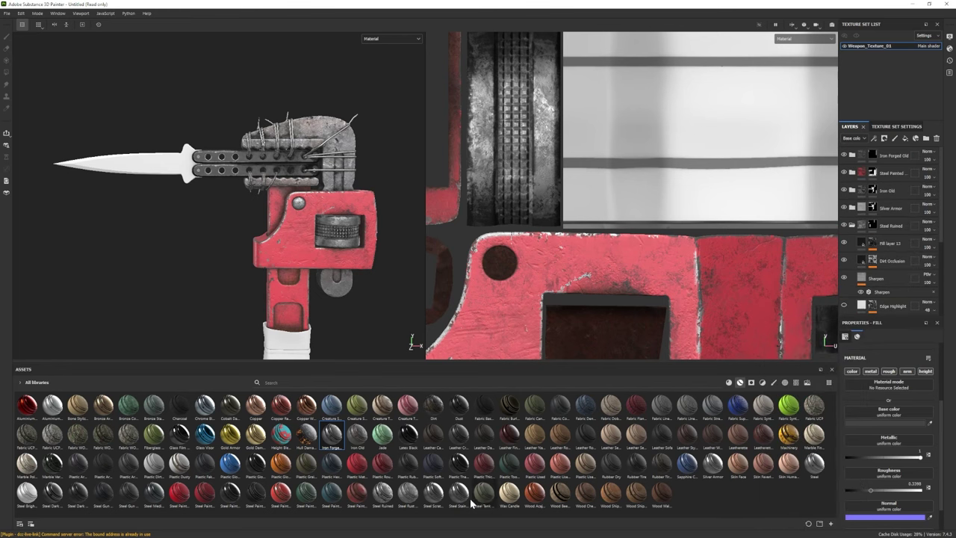
left_click_drag(459, 494, 887, 151)
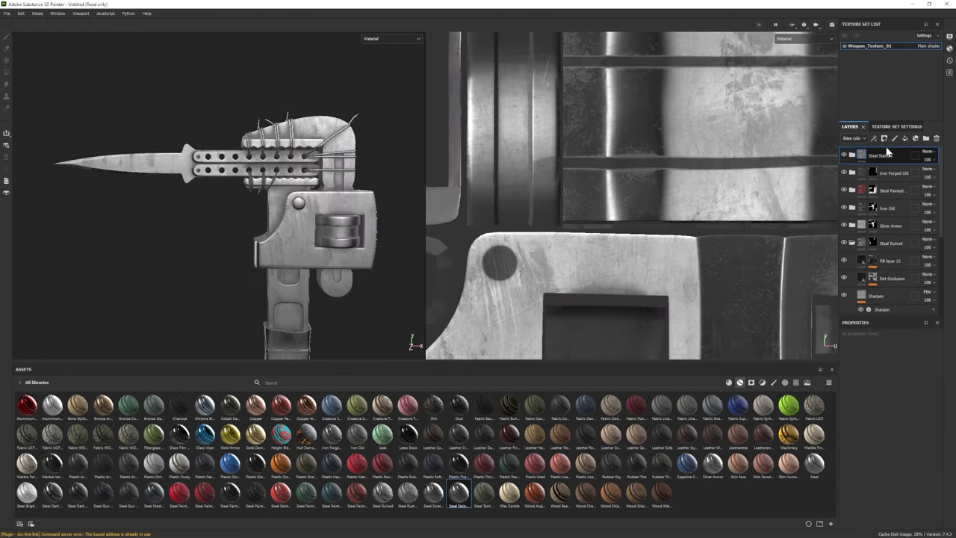
Offset the Steel Base projection X to -0.25 and lower its roughness to 0.16
mouse_move(217, 267)
left_mouse_down("alt")
mouse_move(147, 213)
mouse_move(204, 219)
left_mouse_up("alt")
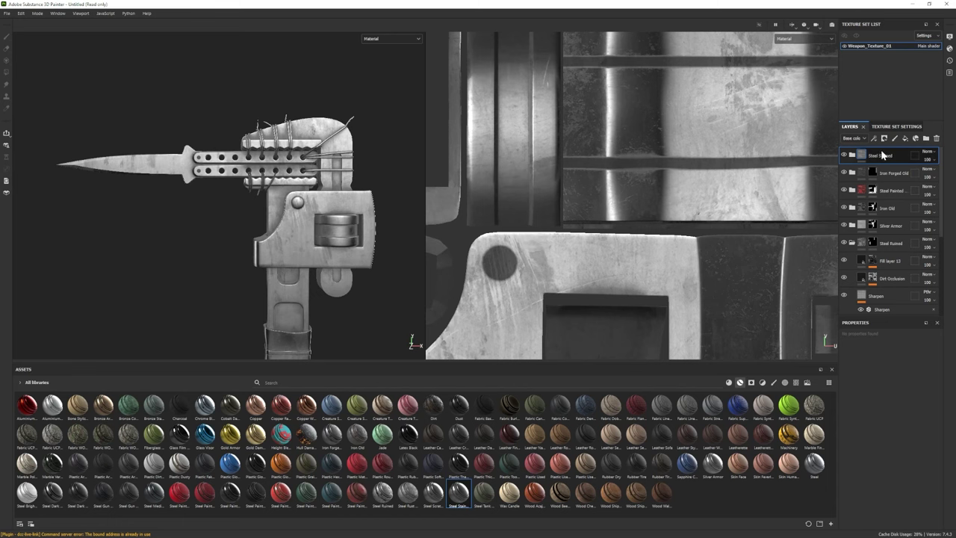
left_click(852, 154)
left_click(883, 218)
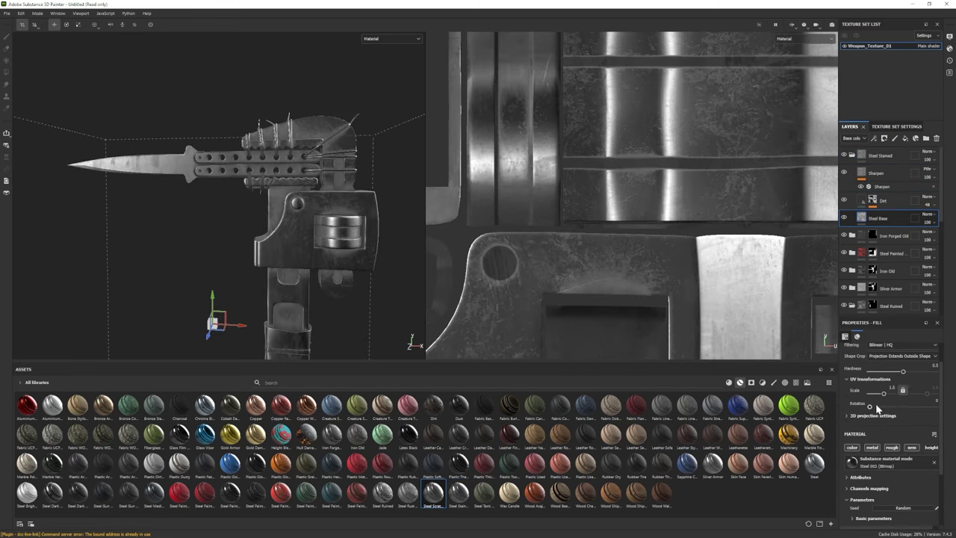
scroll(881, 423, "down", 2)
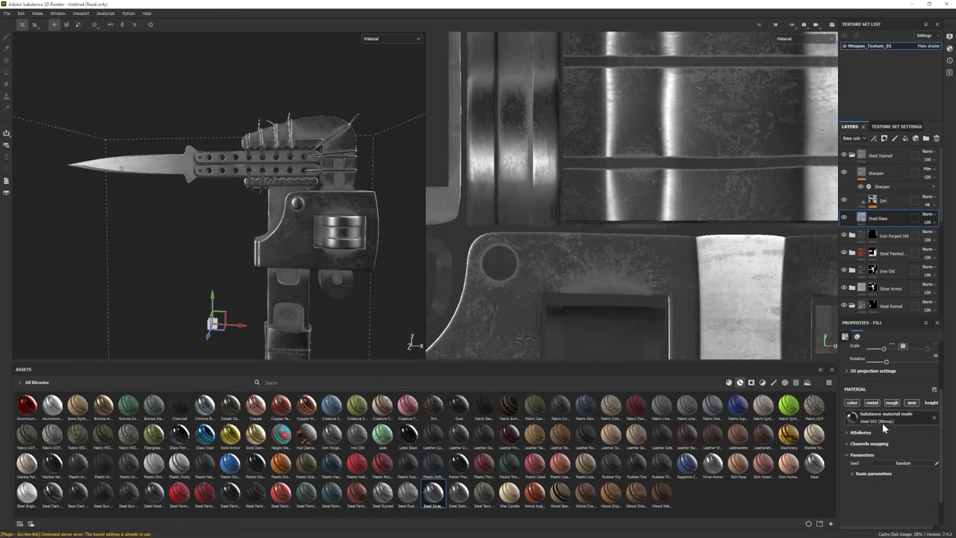
scroll(878, 469, "up", 4)
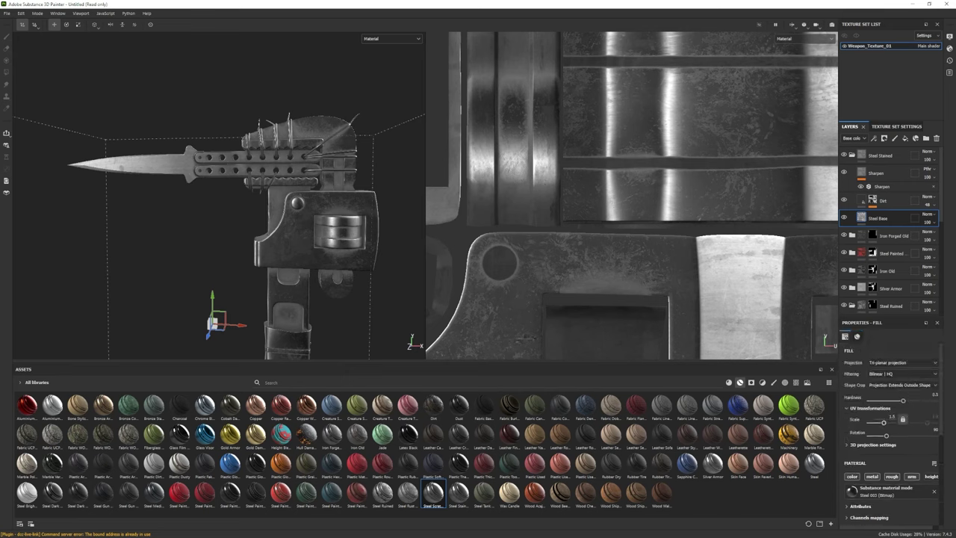
left_click(875, 444)
scroll(896, 451, "down", 2)
left_click_drag(899, 426, 893, 424)
scroll(873, 471, "down", 5)
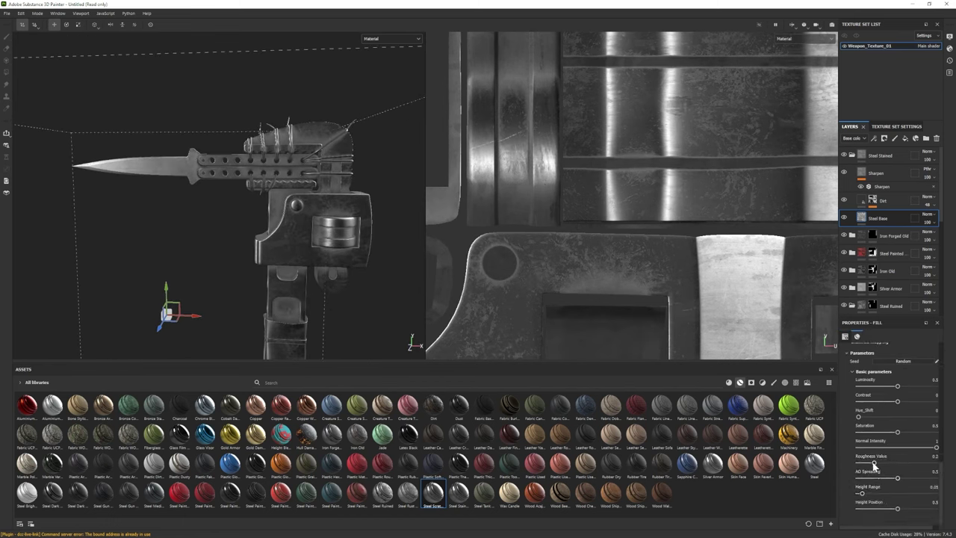
left_click_drag(874, 464, 870, 463)
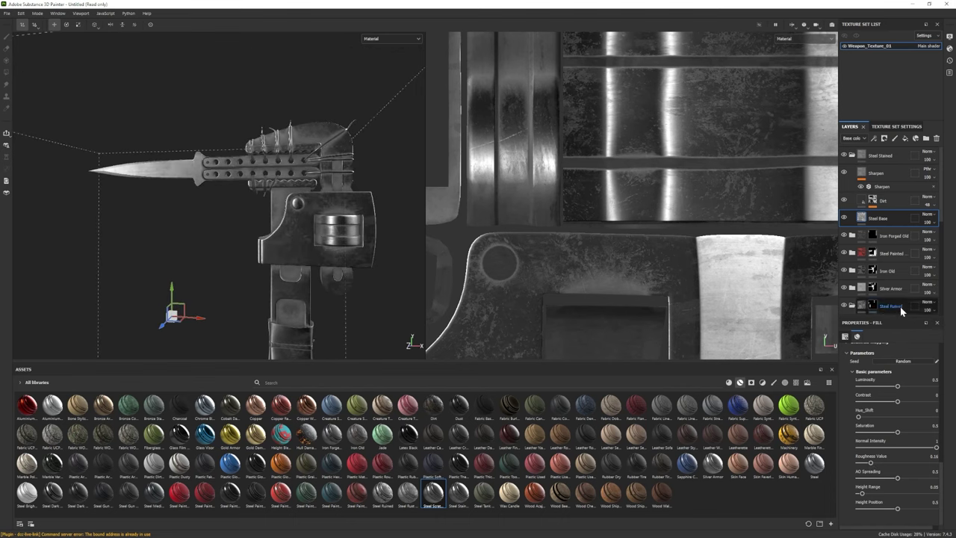
scroll(894, 441, "up", 2)
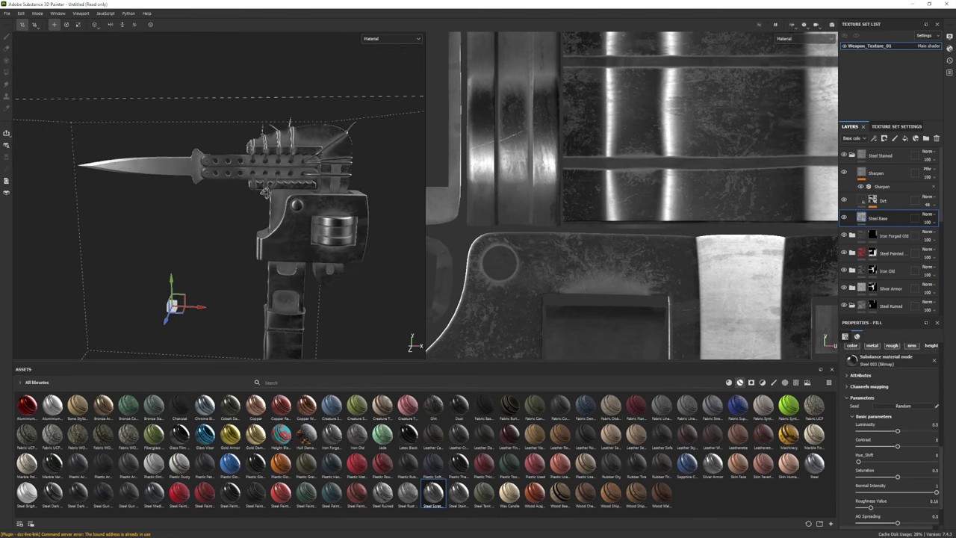
With Steel Stained hidden, lower Iron Forged Old roughness from 0.6699 to about 0.3358
left_click(852, 154)
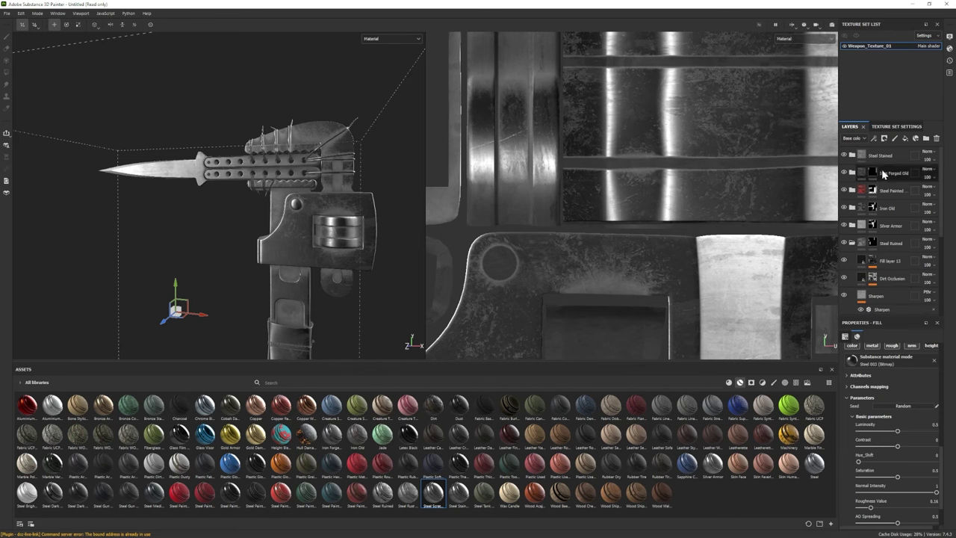
left_click(844, 154)
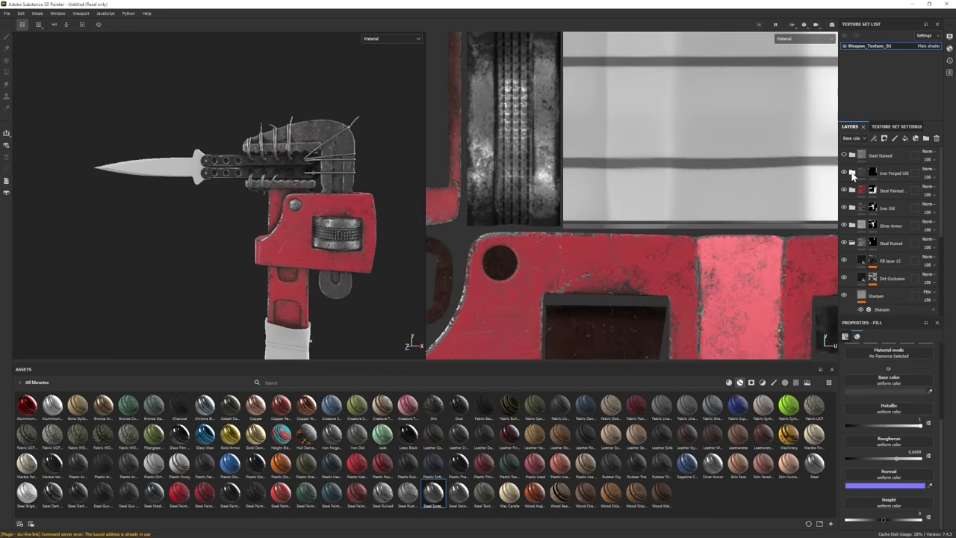
left_click(852, 172)
left_click_drag(895, 457, 871, 460)
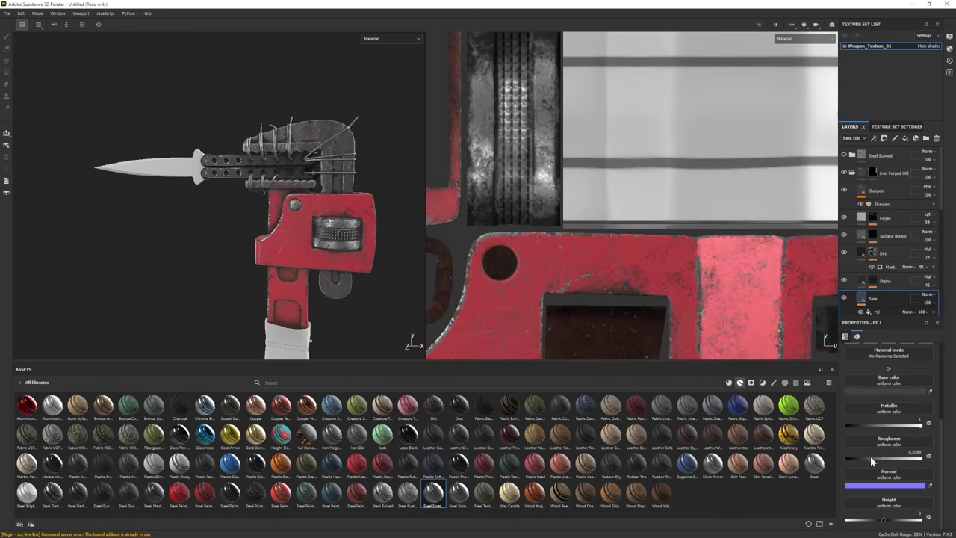
Show Steel Stained again and give it a black mask
left_click(845, 154)
right_click(847, 159)
left_click(873, 177)
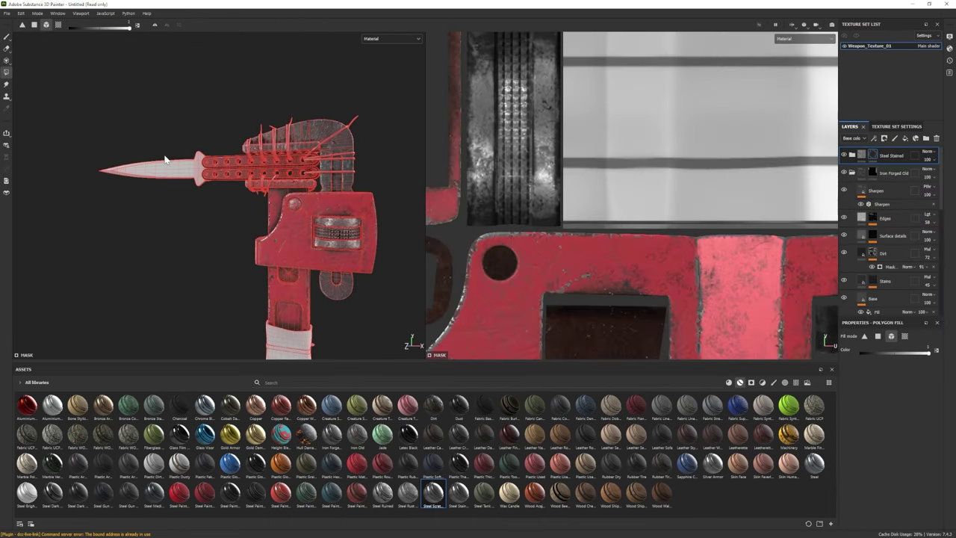
left_click(7, 36)
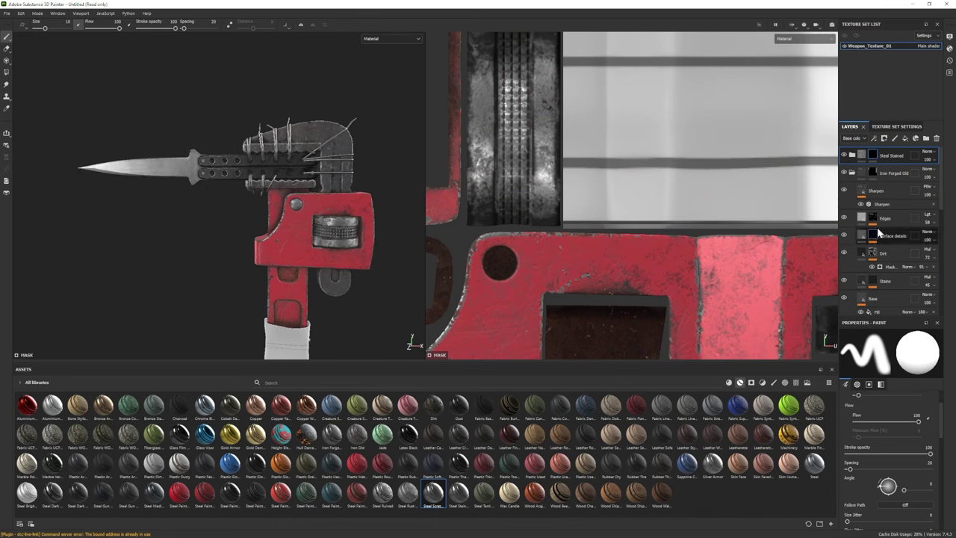
Lighten the Base fill colour to 525252 and add the Silver Armor material layer
left_click(874, 298)
left_click(886, 390)
left_click_drag(776, 401, 779, 395)
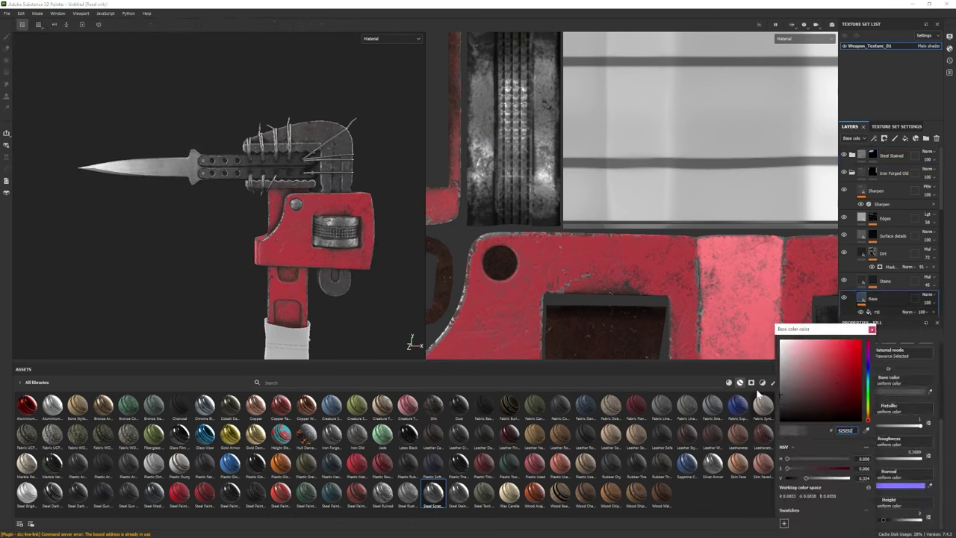
left_click_drag(187, 179, 243, 183, "alt")
left_click(872, 330)
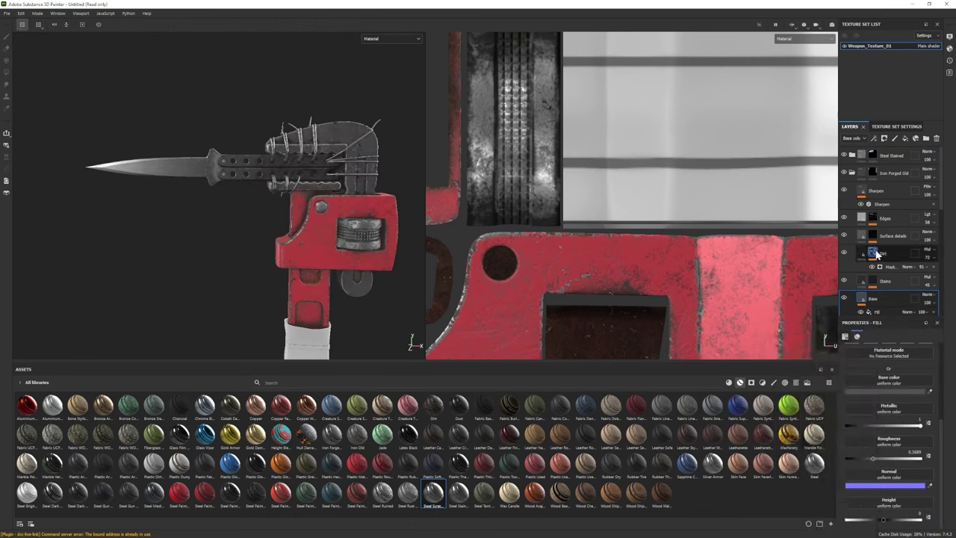
scroll(888, 239, "up", 3)
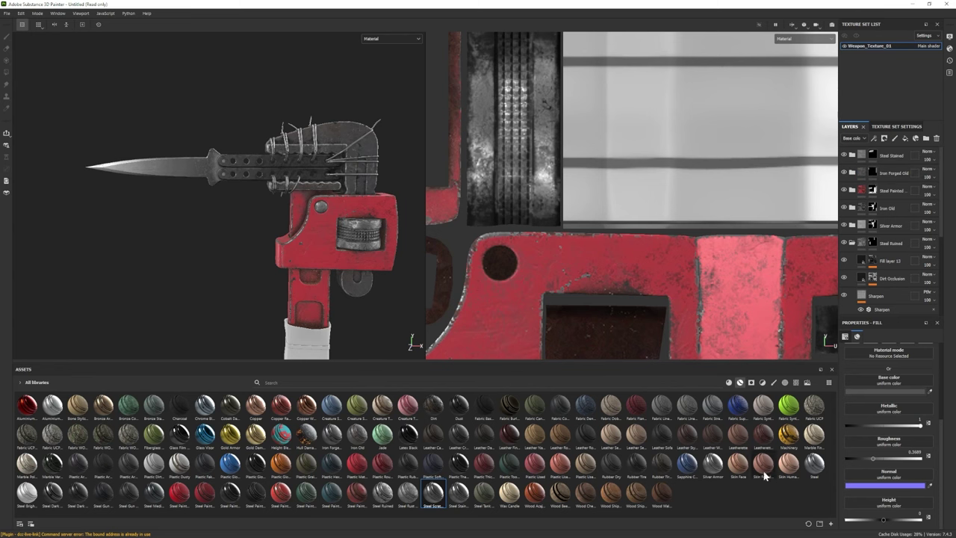
left_click_drag(712, 463, 895, 147)
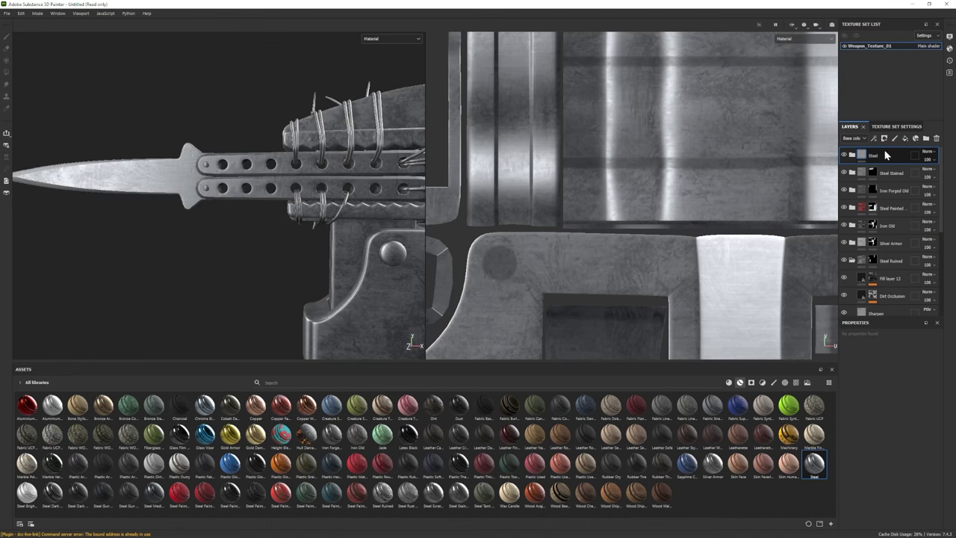
Add a black mask to the Steel layer so the red paint shows again
right_click(883, 153)
left_click(891, 163)
key("1")
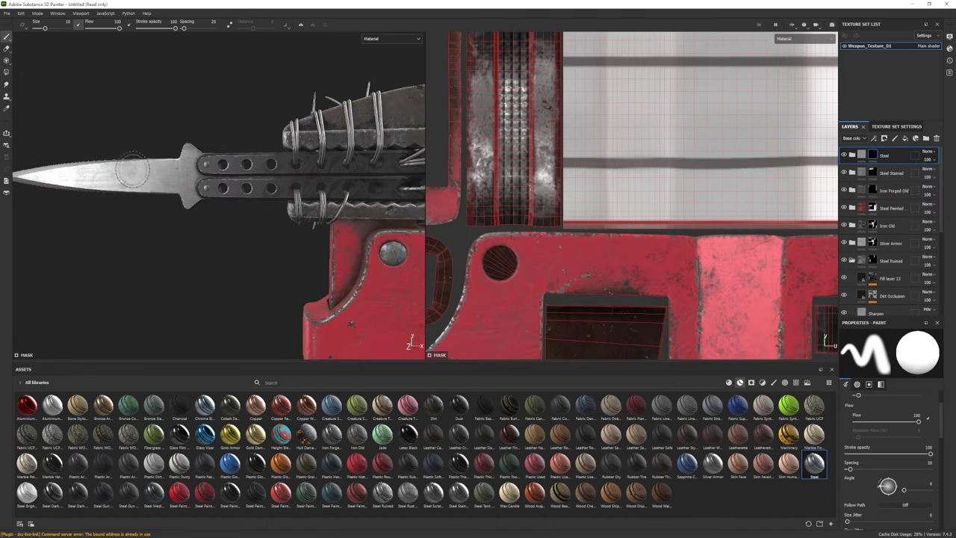
key("f")
Set the Steel group's Base layer colour to neutral grey ADADAD and check the wrapped handle
left_click(860, 154)
left_click(872, 225)
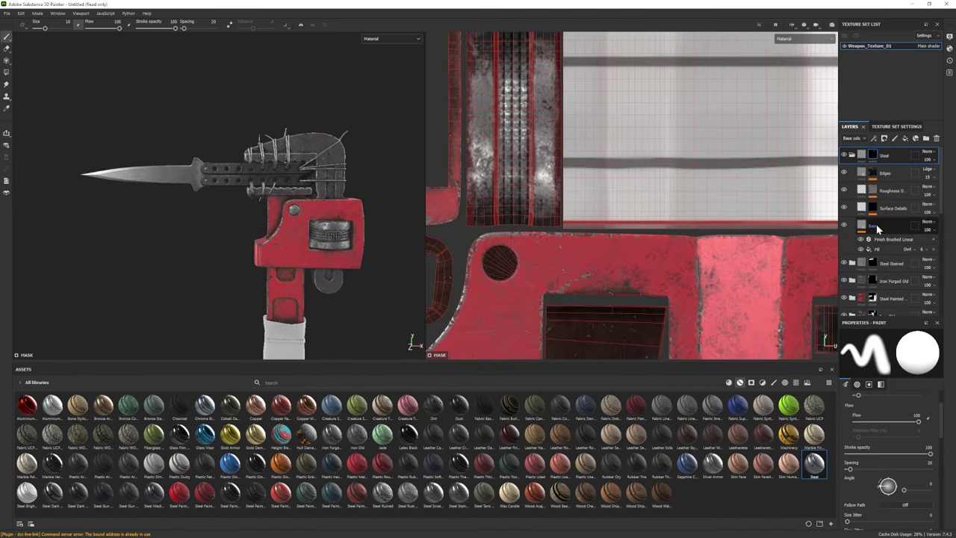
left_click(901, 390)
left_click_drag(787, 371, 784, 369)
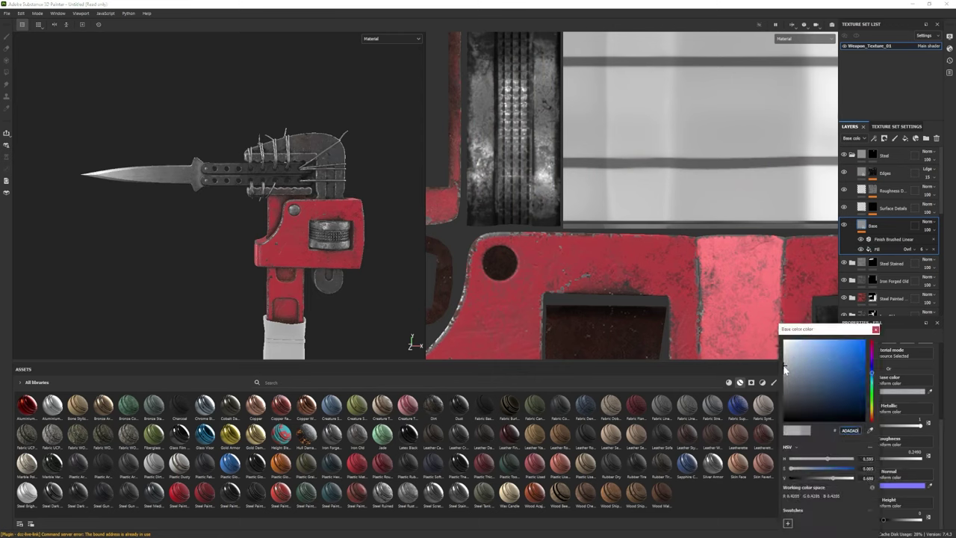
left_click(877, 330)
scroll(252, 251, "down", 3)
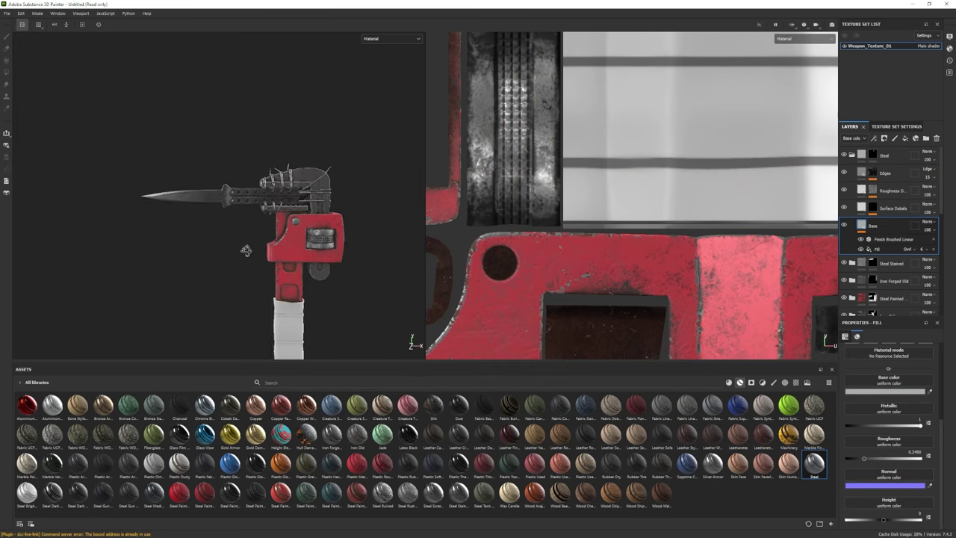
left_click_drag(252, 252, 216, 206, "alt")
scroll(246, 237, "up", 4)
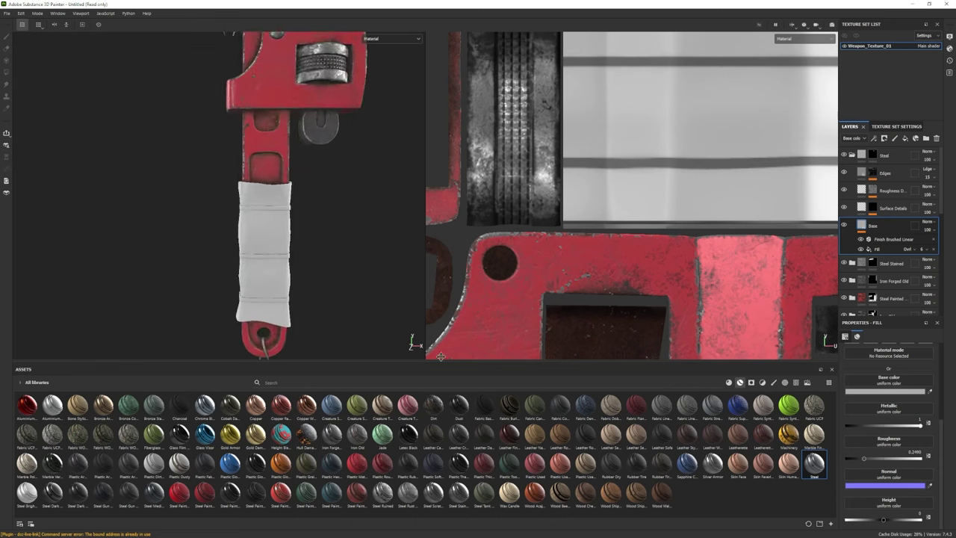
left_click_drag(271, 231, 289, 250, "alt")
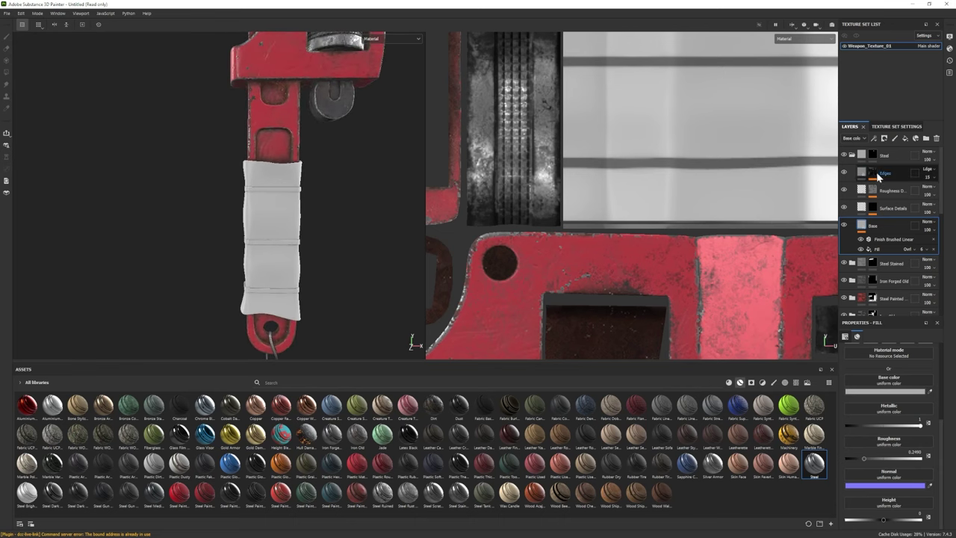
left_click(889, 156)
Add the Fabric Rough material, adjust its UV scale and tint it beige
key("1")
left_click(728, 382)
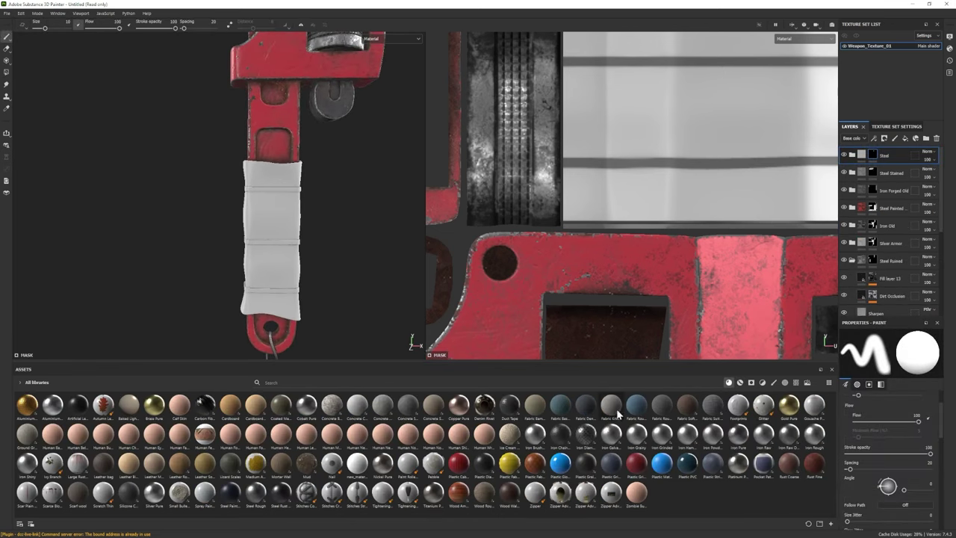
left_click_drag(637, 405, 884, 153)
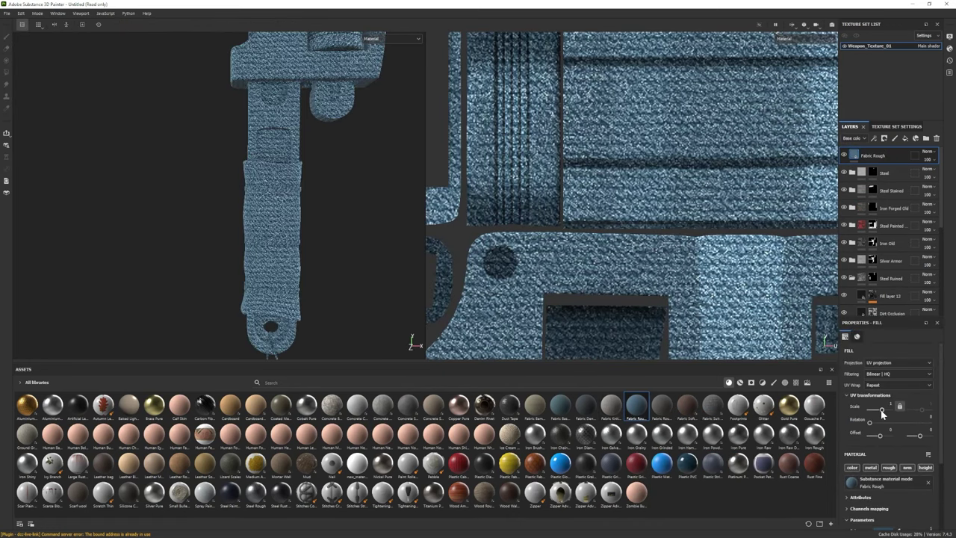
left_click_drag(880, 412, 883, 411)
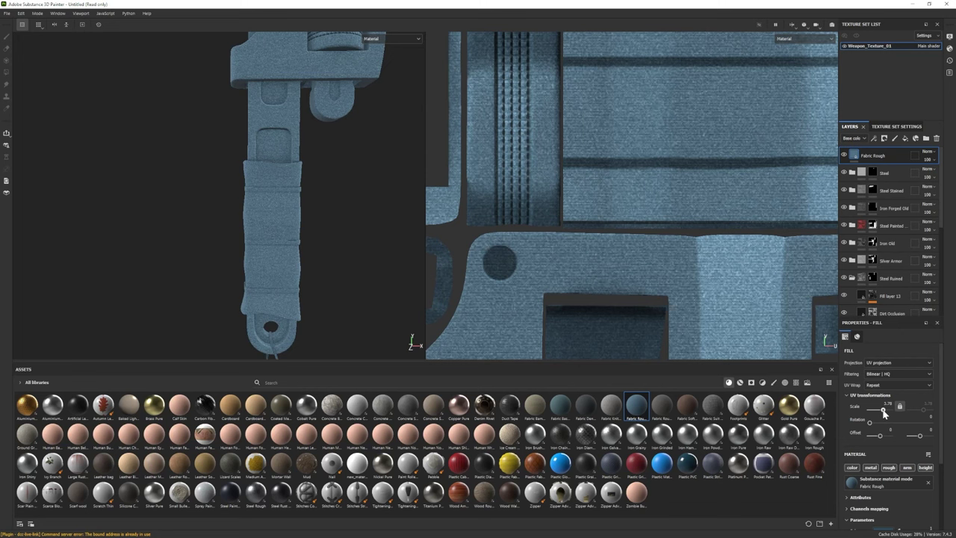
scroll(904, 484, "down", 3)
left_click(889, 442)
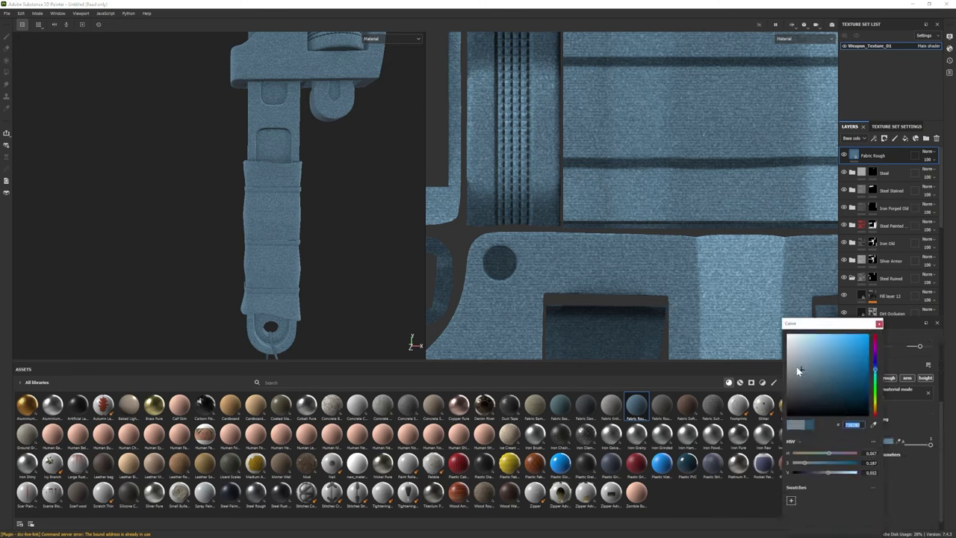
mouse_move(796, 366)
left_mouse_down()
mouse_move(787, 380)
mouse_move(790, 368)
mouse_move(806, 374)
left_mouse_up()
scroll(790, 366, "down", 5)
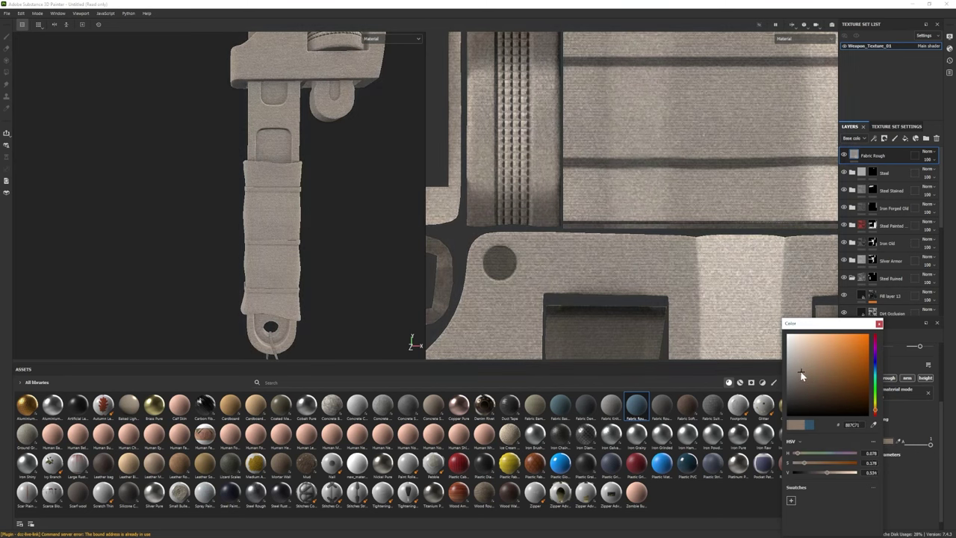
left_click(879, 324)
Give Fabric Rough a black mask and add a new Fill layer 14 on top
right_click(872, 155)
left_click(889, 186)
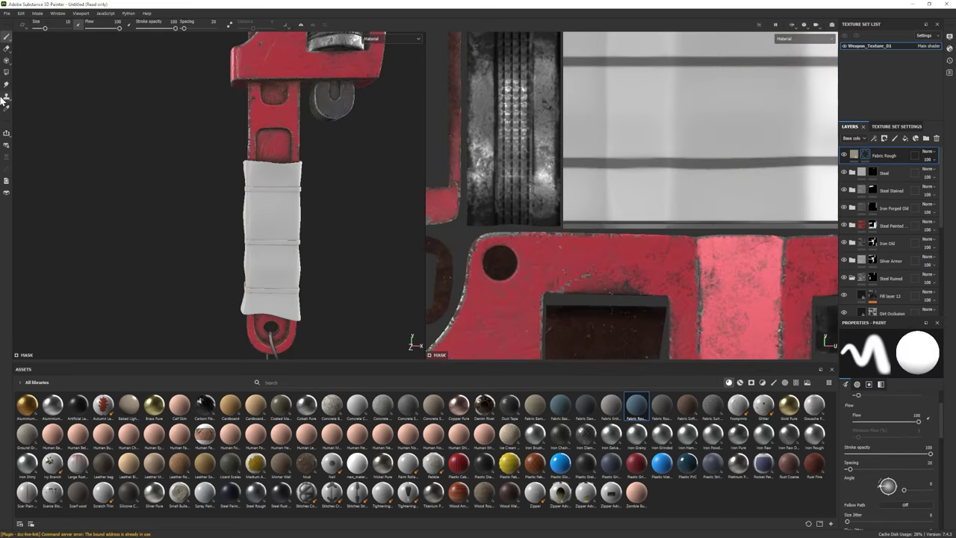
scroll(218, 227, "down", 3)
scroll(218, 227, "up", 2)
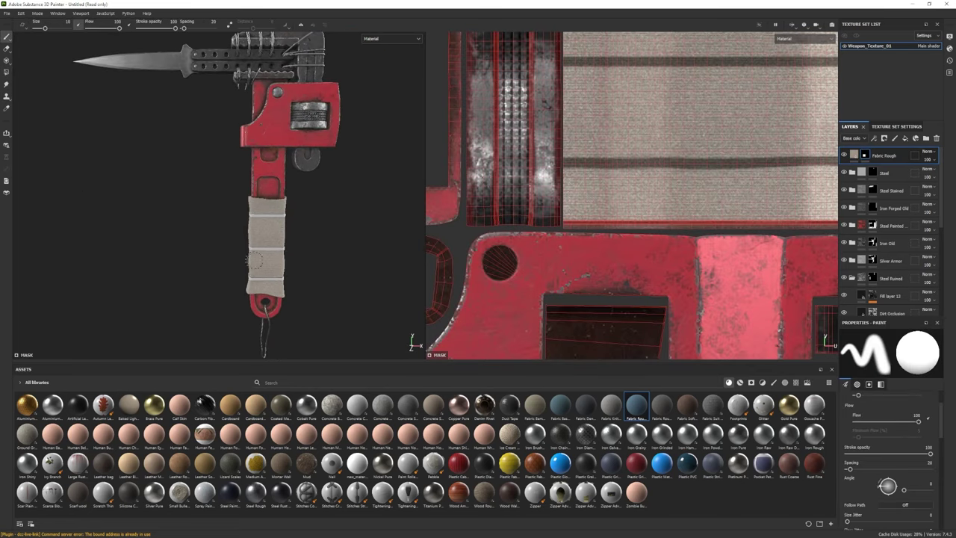
left_click(853, 155)
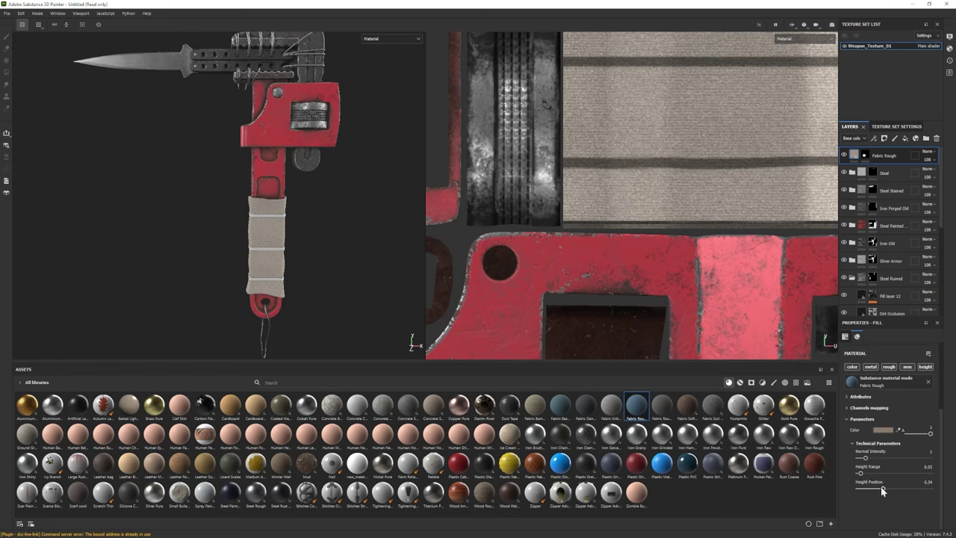
scroll(301, 258, "up", 3)
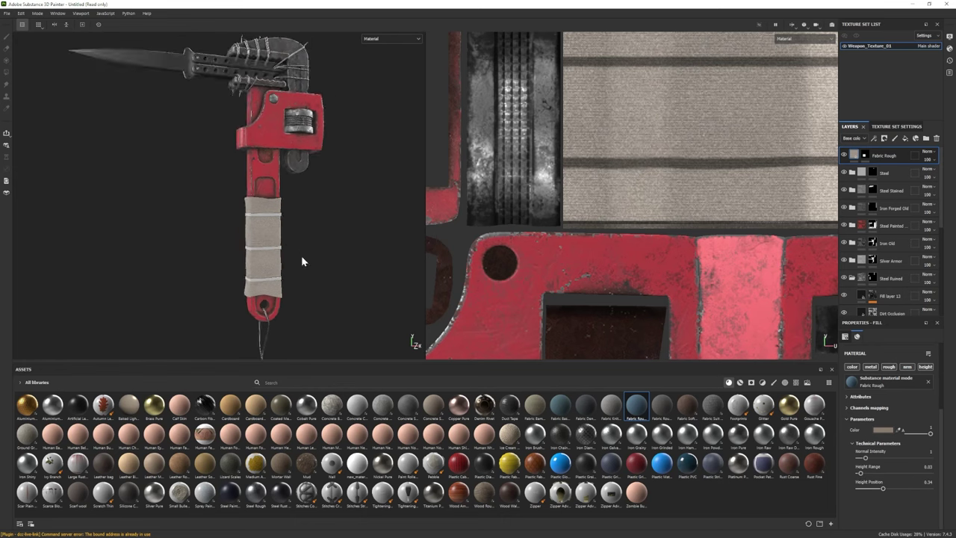
left_click(890, 127)
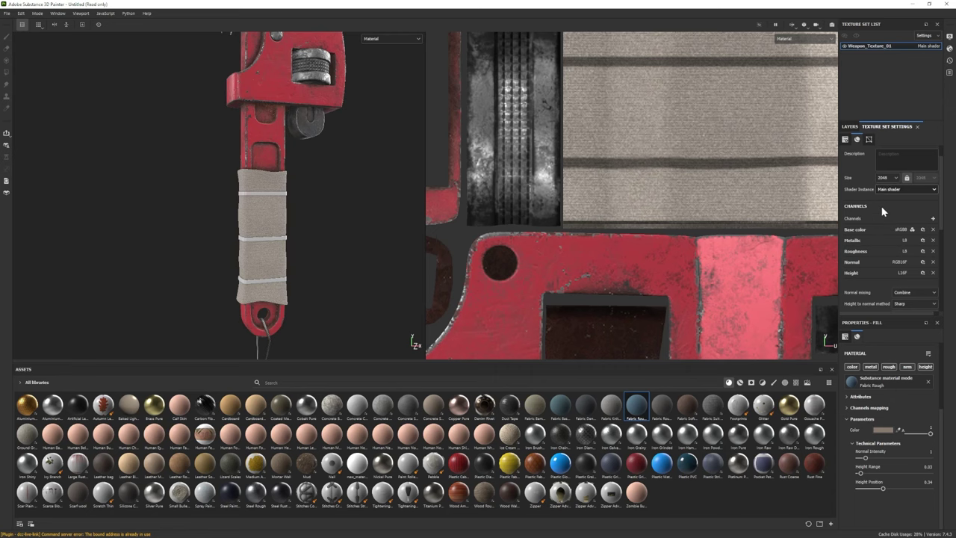
left_click_drag(316, 229, 273, 257, "alt")
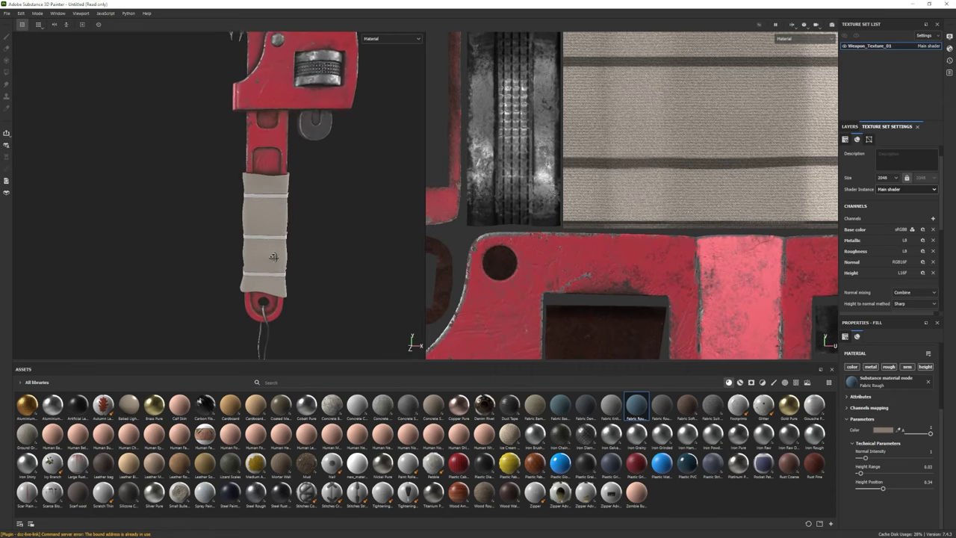
left_click(850, 126)
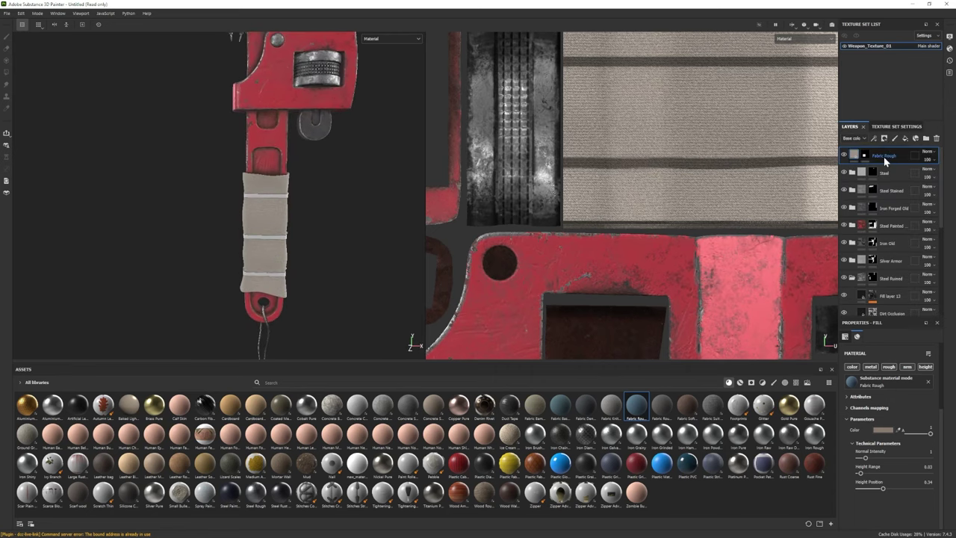
left_click(904, 138)
left_click(751, 383)
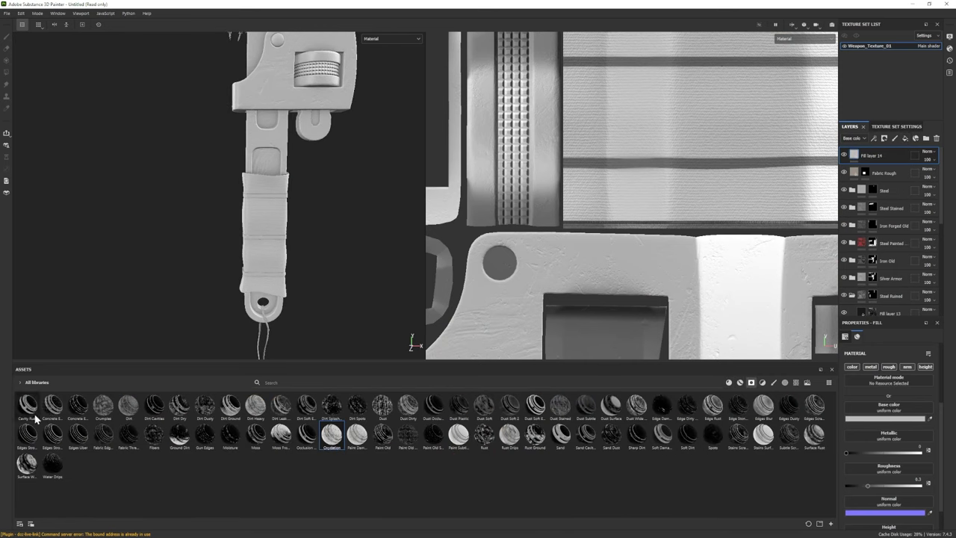
Apply the Cavity Rust smart mask to Fill layer 14, blur it, and colour it lighter orange rust
left_click_drag(27, 405, 885, 158)
left_click(883, 170)
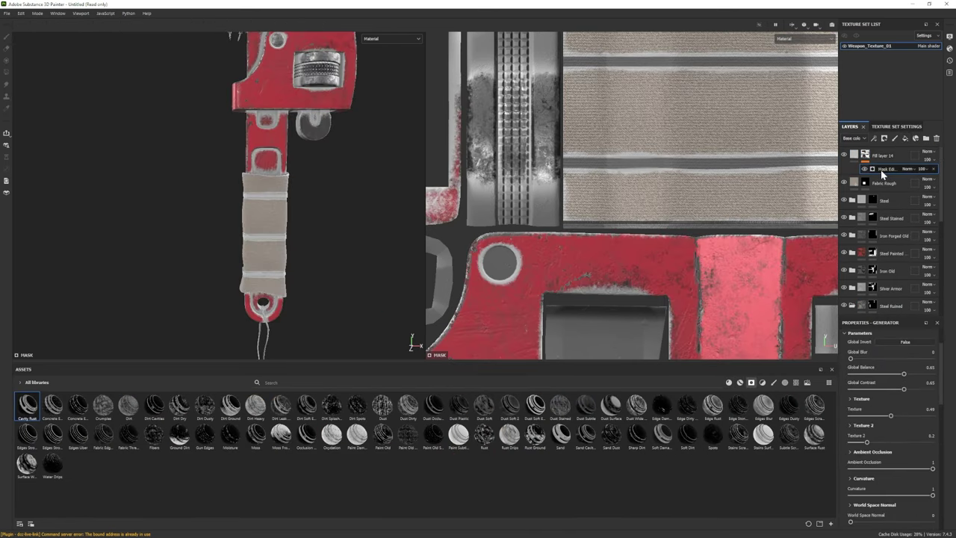
left_click_drag(889, 375, 868, 360)
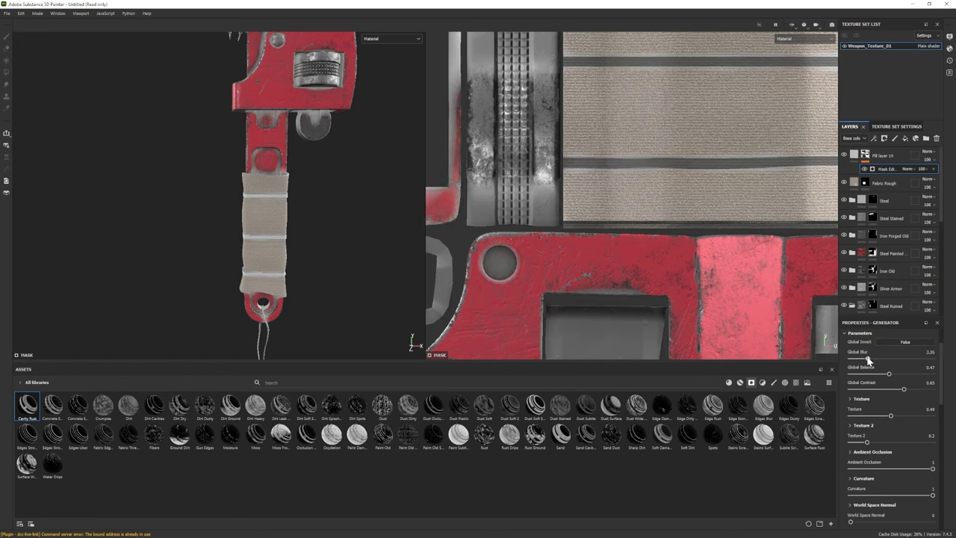
left_click(853, 154)
left_click(889, 420)
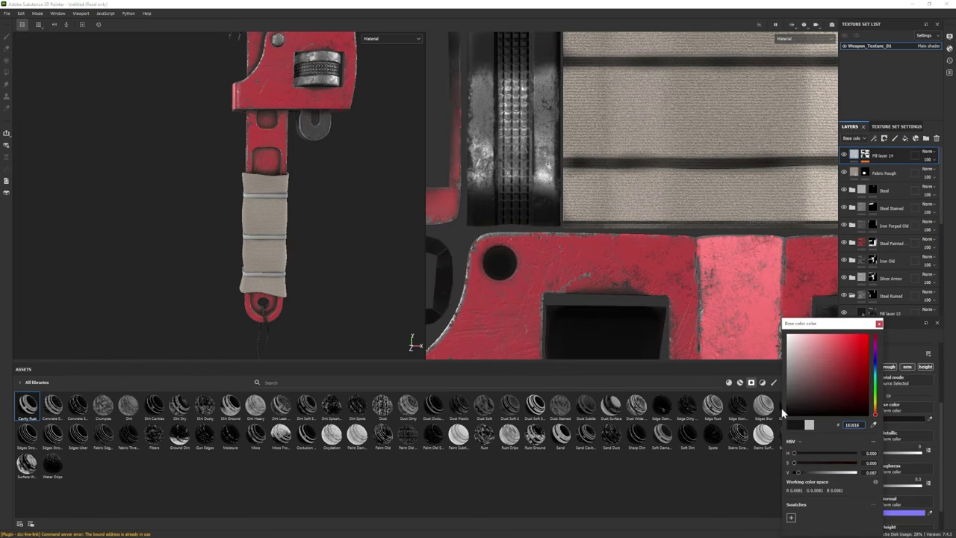
left_click(875, 412)
left_click_drag(792, 410, 796, 396)
left_click(879, 323)
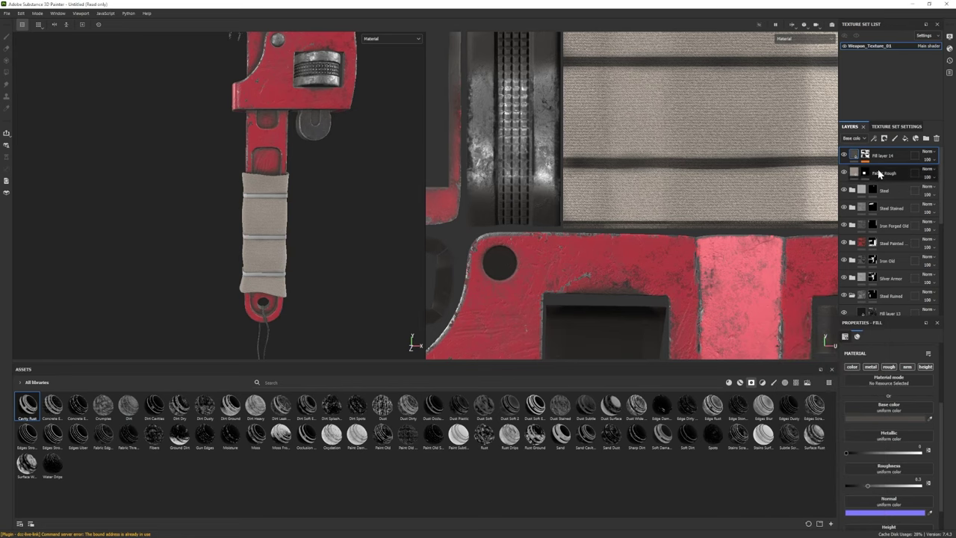
Add Fill layer 15 with raised roughness and a dark brown 281f13 base colour
left_click(905, 139)
left_click(886, 158)
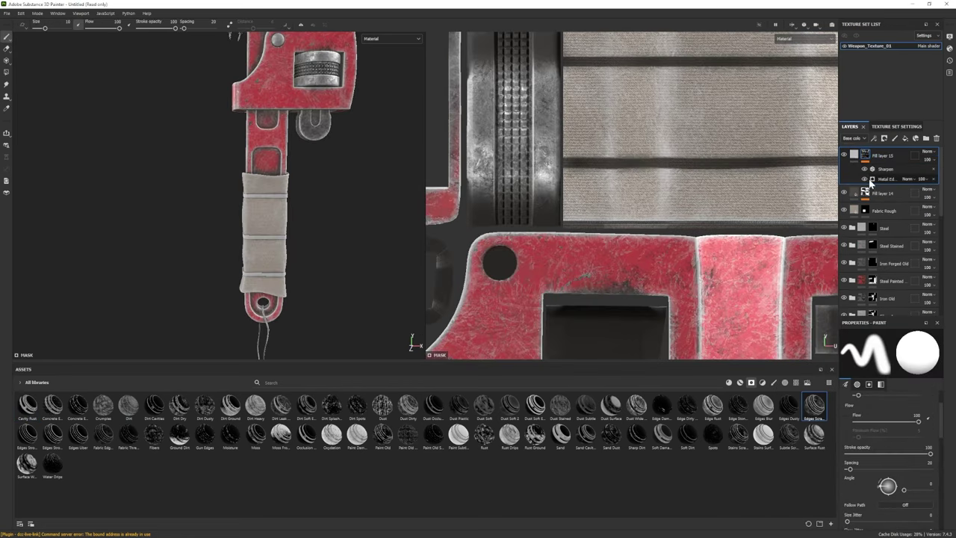
left_click(904, 418)
left_click(900, 485)
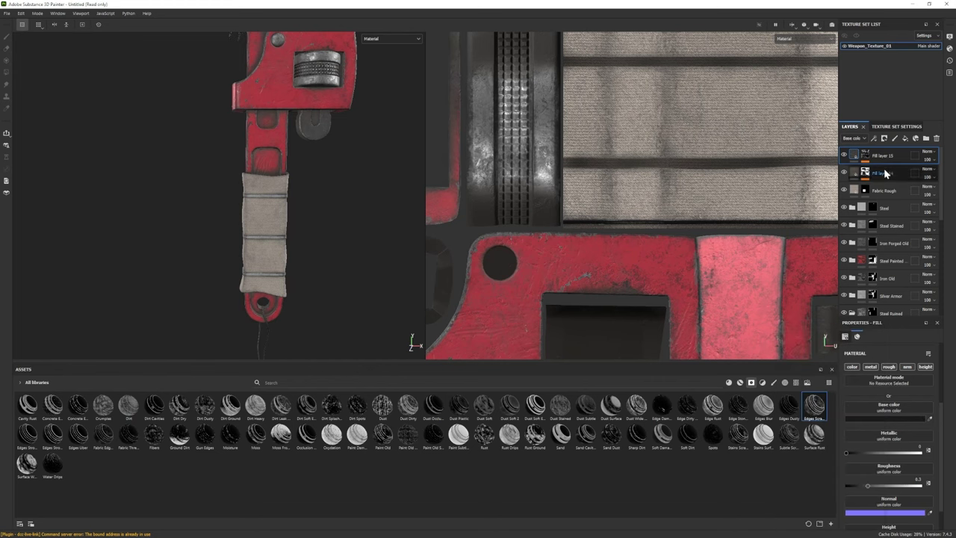
left_click(900, 485)
left_click(896, 418)
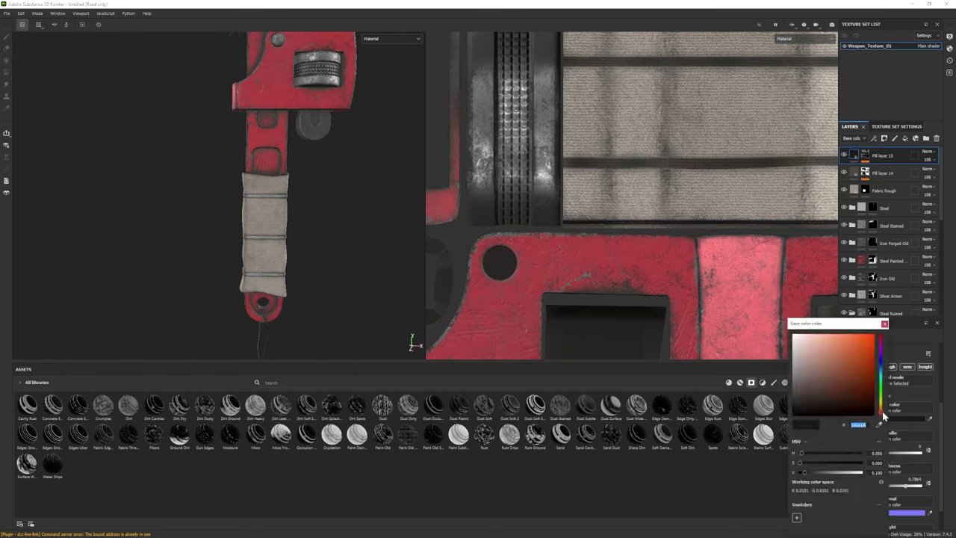
left_click_drag(820, 403, 836, 408)
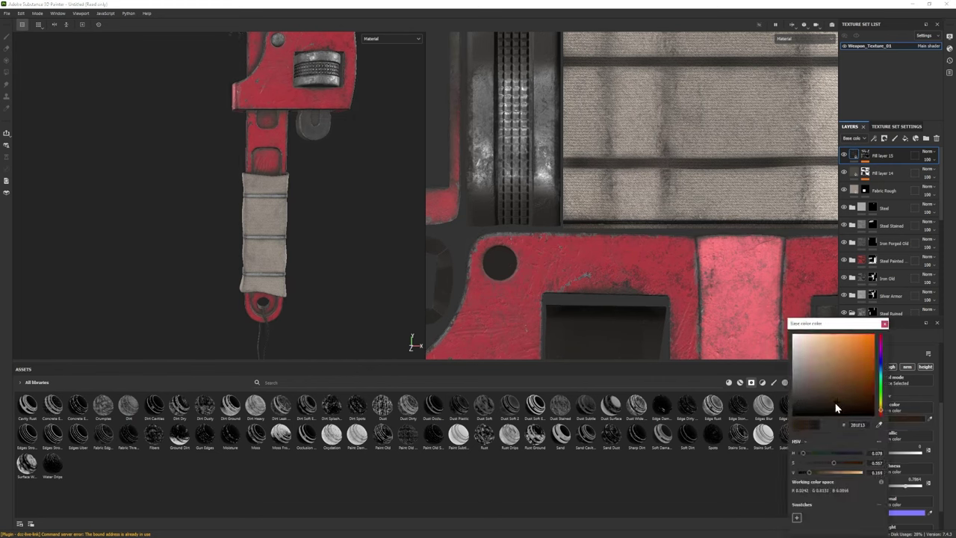
left_click(844, 155)
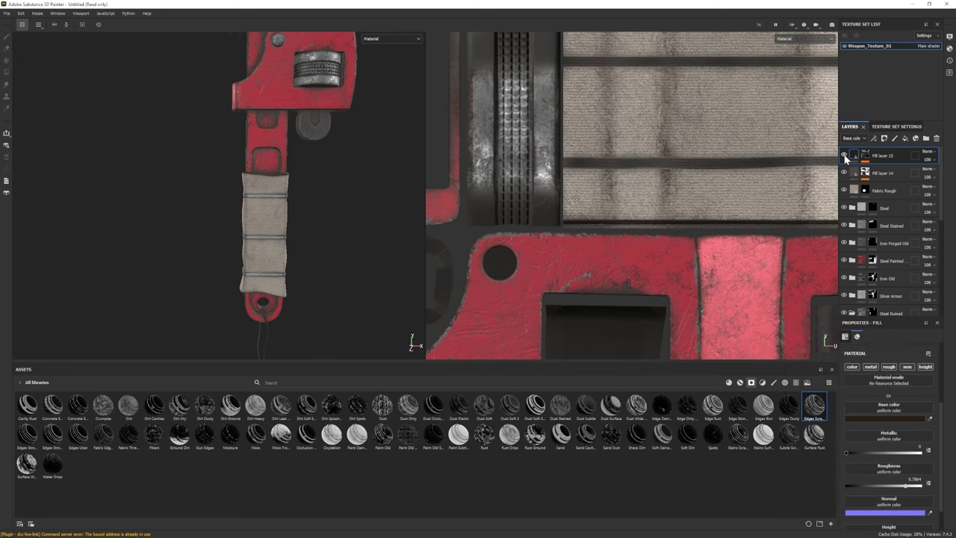
Group Fill layer 14 and Fill layer 15 each into a black-masked folder with Ctrl+G
left_click(844, 173)
key("ctrl+g")
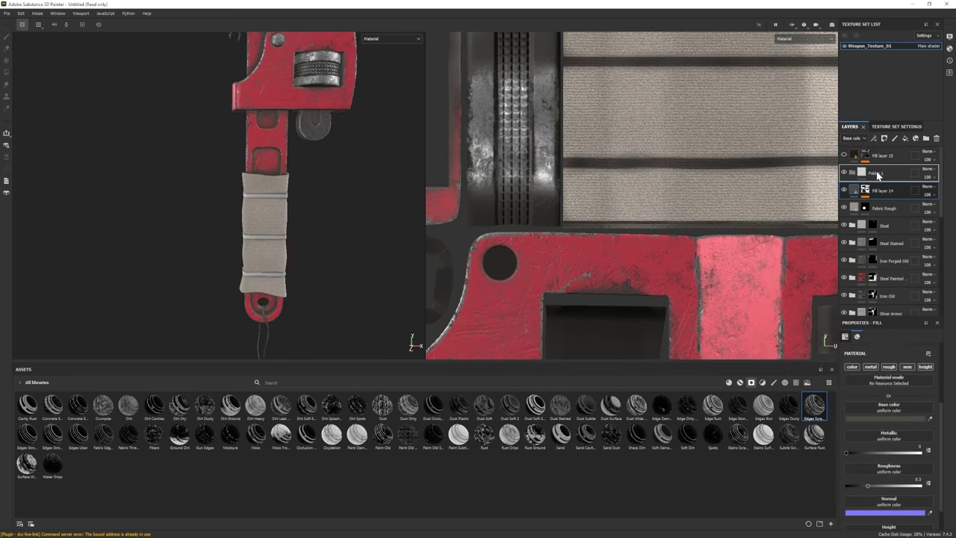
key("1")
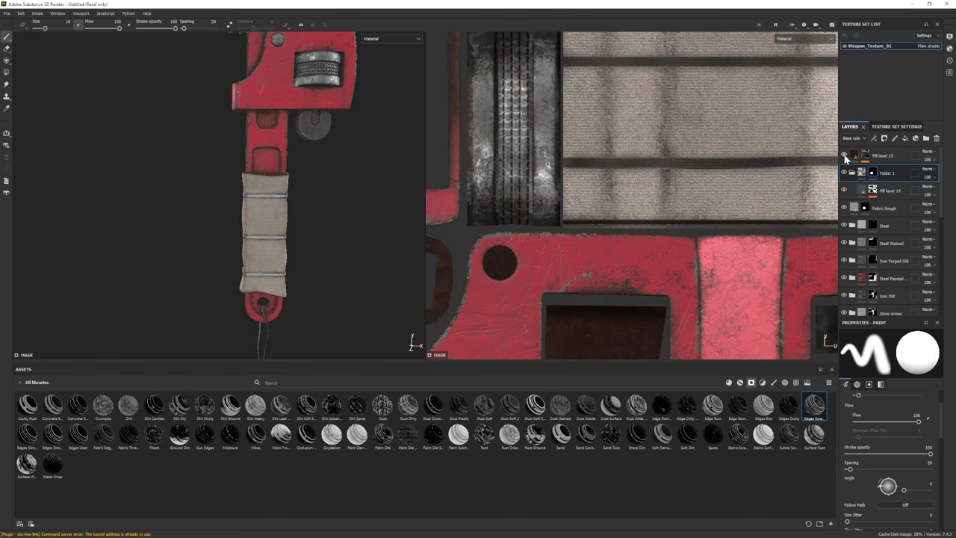
left_click(885, 156)
key("ctrl+g")
Add Fill layer 16 above Fill layer 15 and put a generator on its mask
key("1")
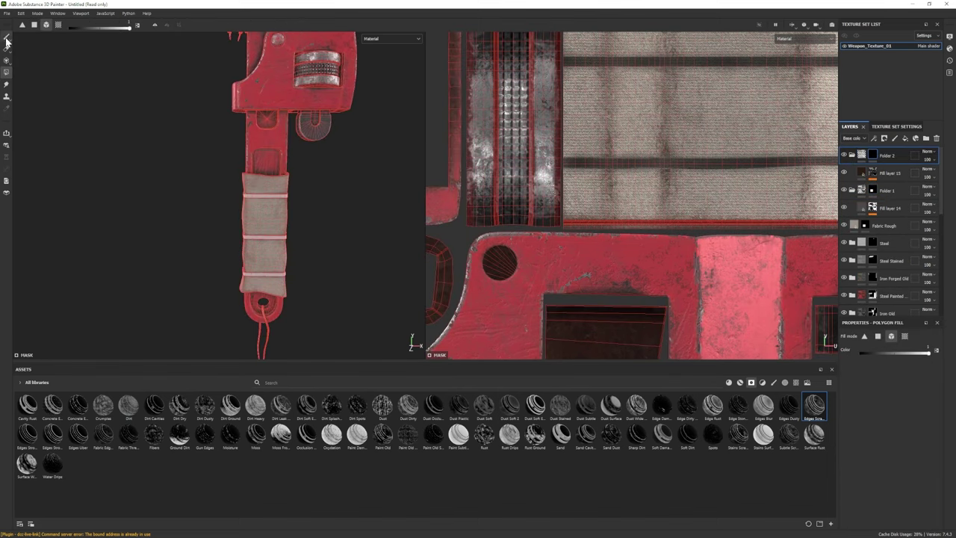
left_click(852, 190)
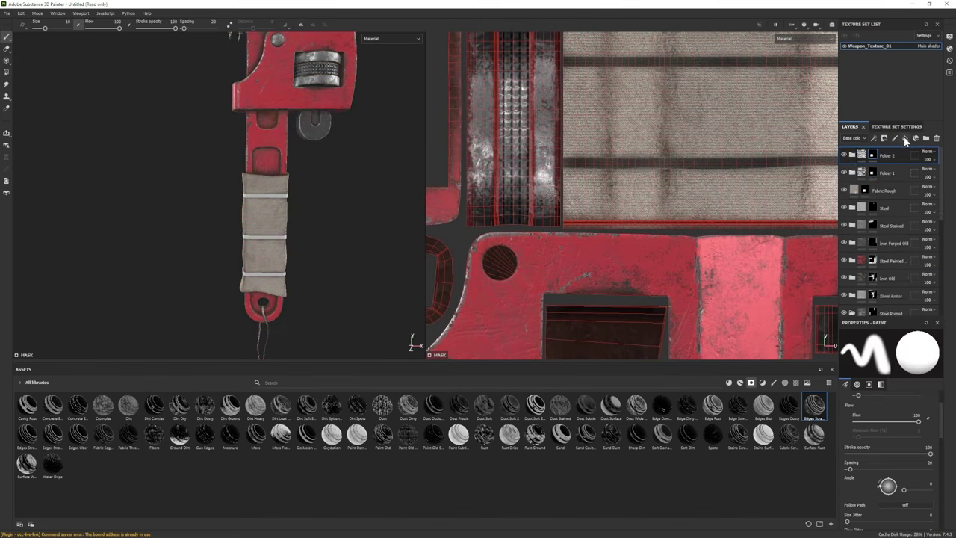
left_click(894, 176)
left_click(905, 139)
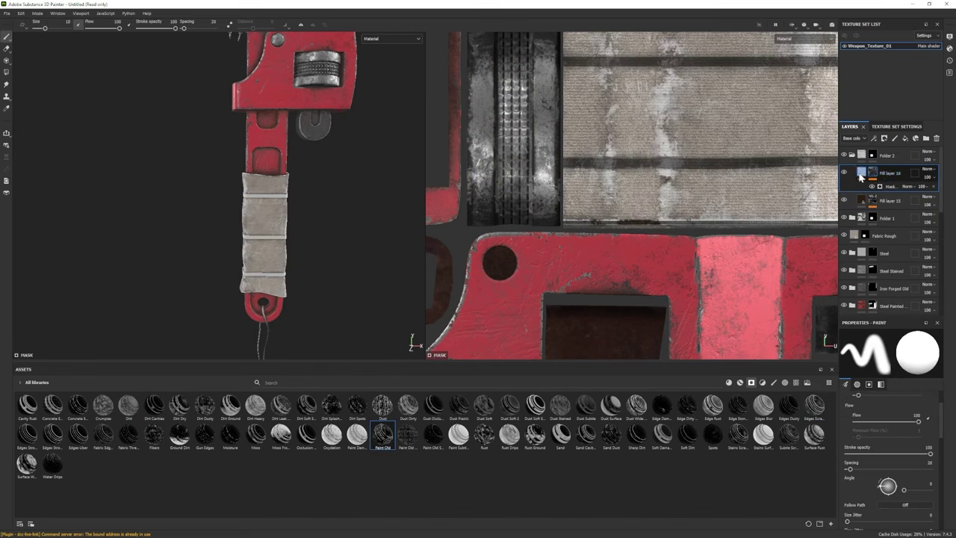
left_click(868, 419)
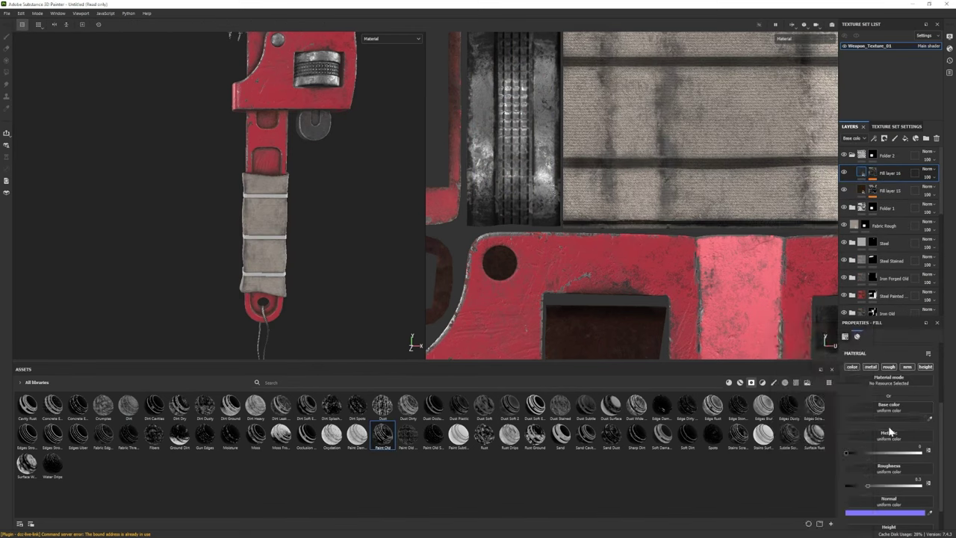
left_click(891, 187)
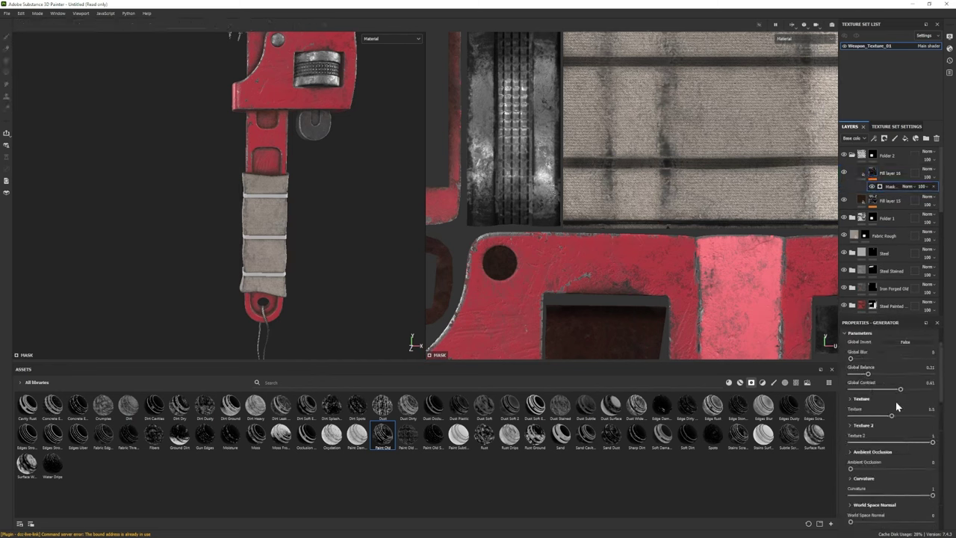
Set the generator's Global Balance to 0.23 and Curvature to 0.52
left_click_drag(868, 374, 876, 375)
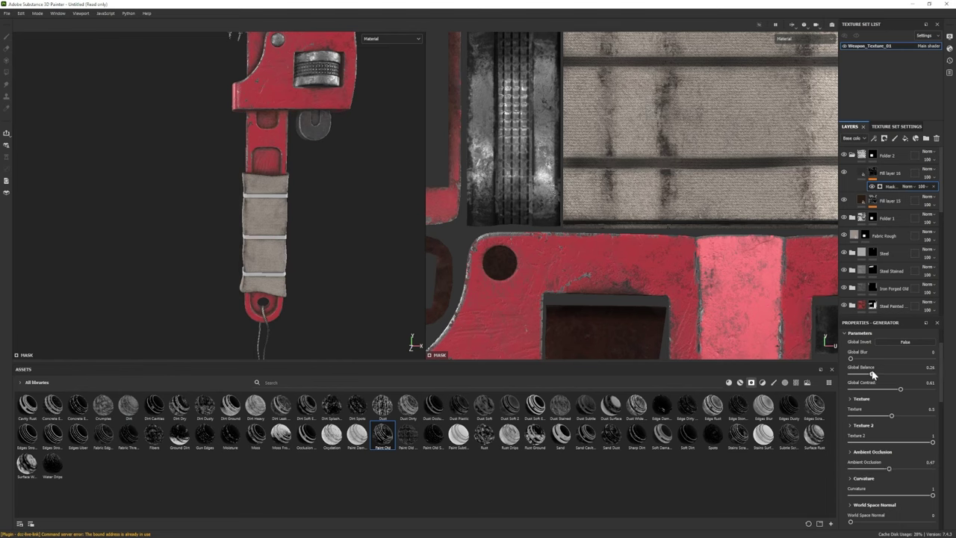
left_click_drag(938, 496, 914, 496)
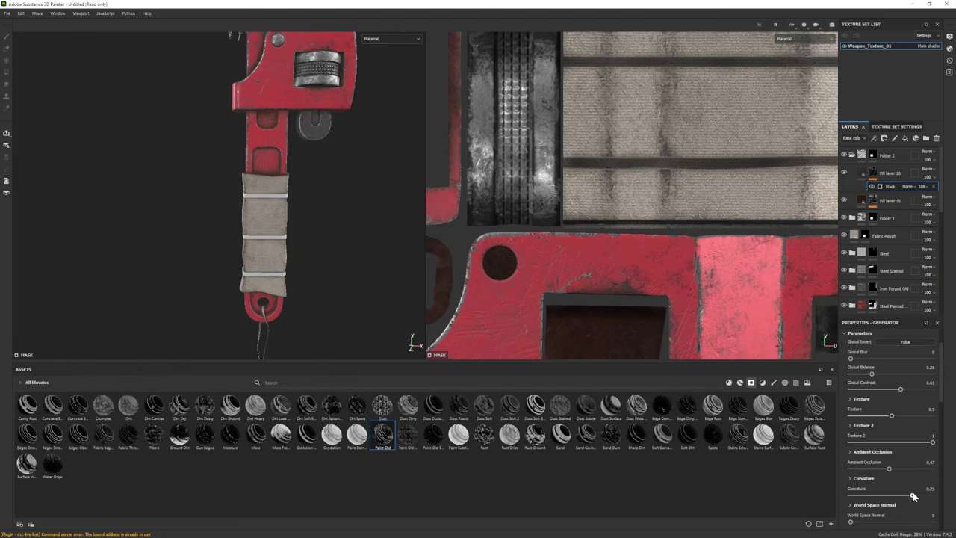
left_click(877, 375)
left_click_drag(390, 249, 260, 268, "alt")
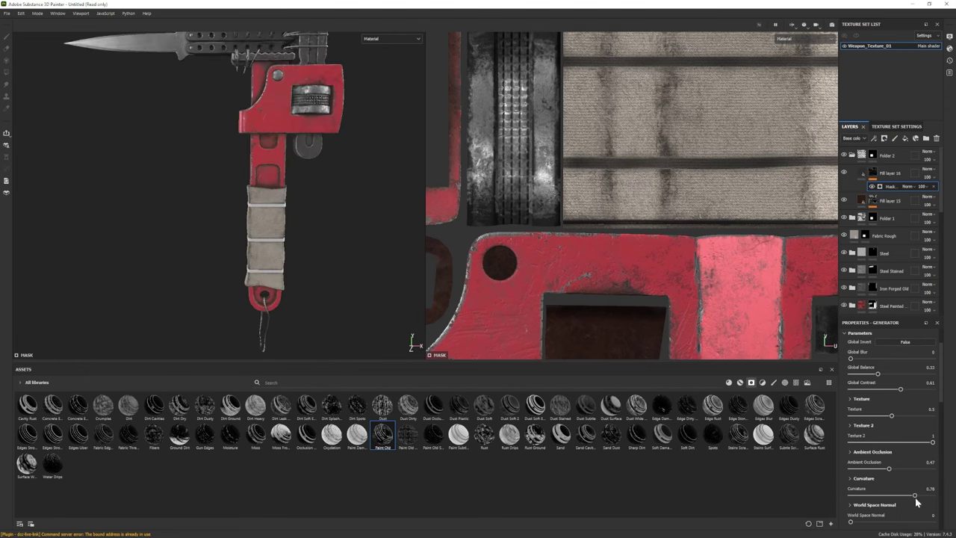
left_click_drag(915, 496, 892, 496)
left_click_drag(358, 224, 351, 202, "alt")
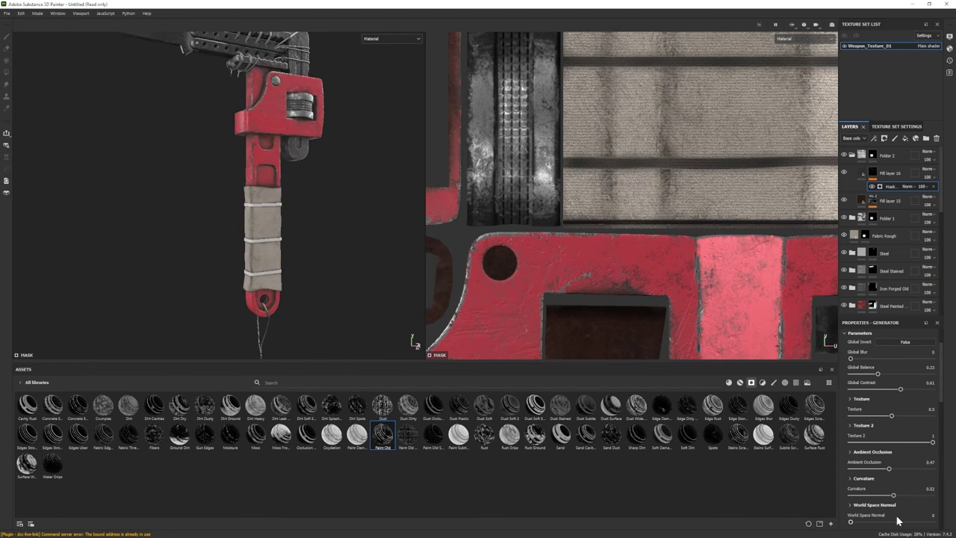
Apply the Fibers mask to Fill layer 16 with Global Balance 0.46, then filter the shelf to Materials
left_click(873, 201)
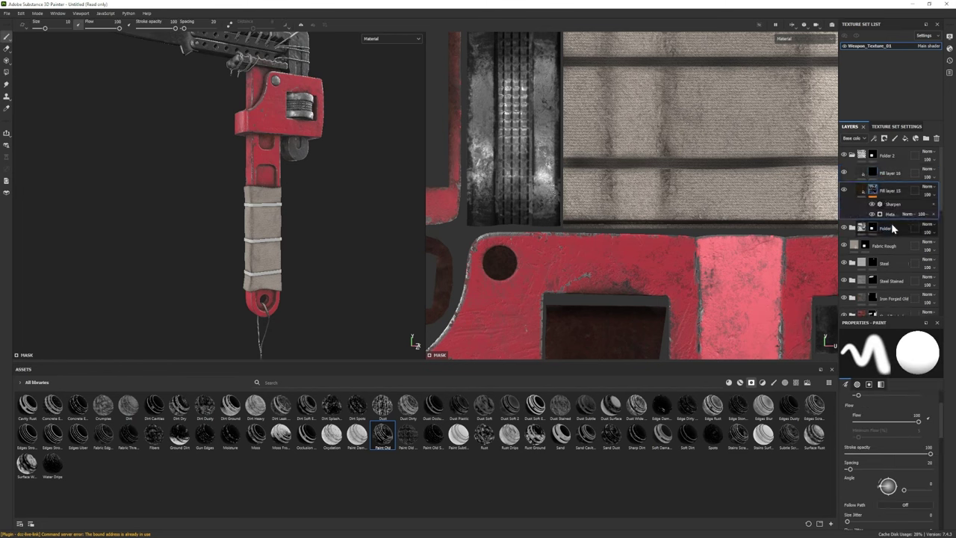
left_click(890, 214)
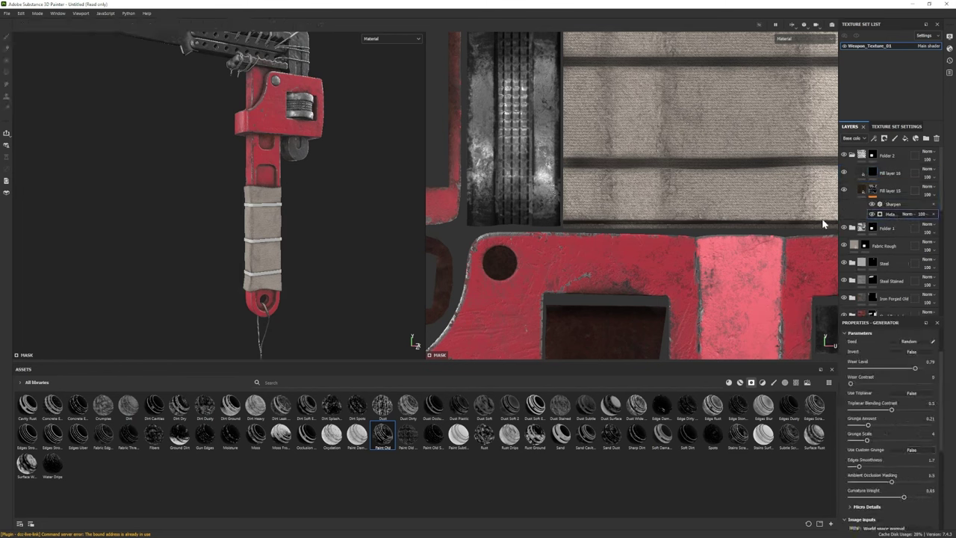
left_click(851, 173)
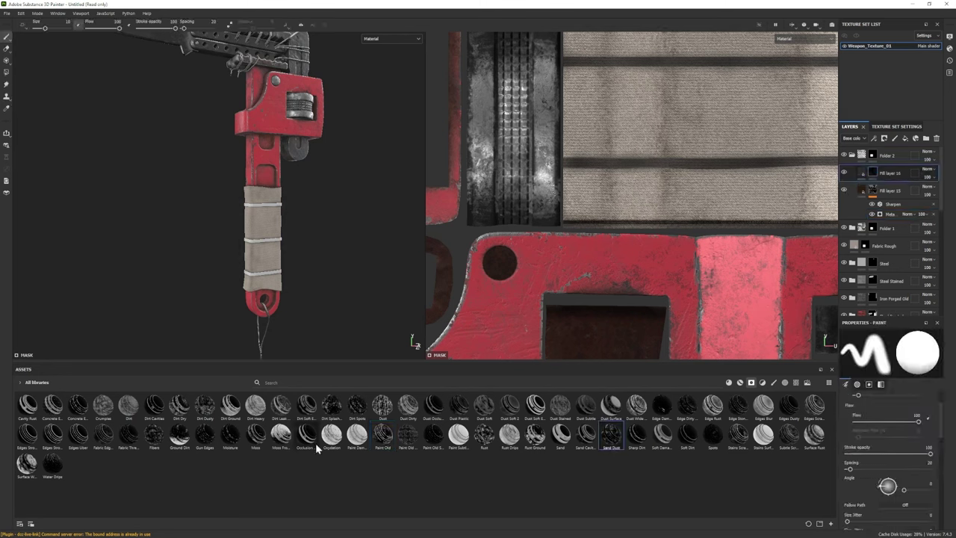
left_click_drag(144, 442, 886, 184)
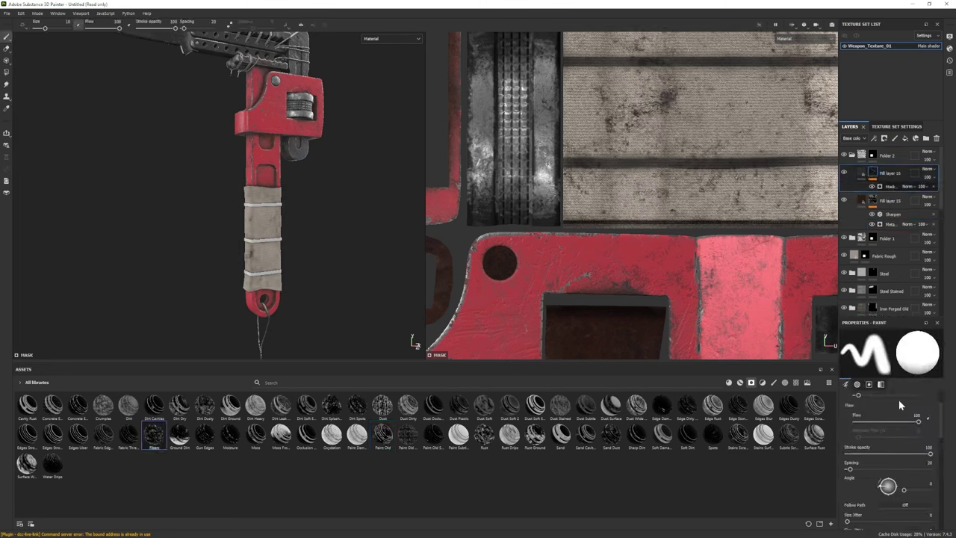
left_click_drag(904, 373, 890, 375)
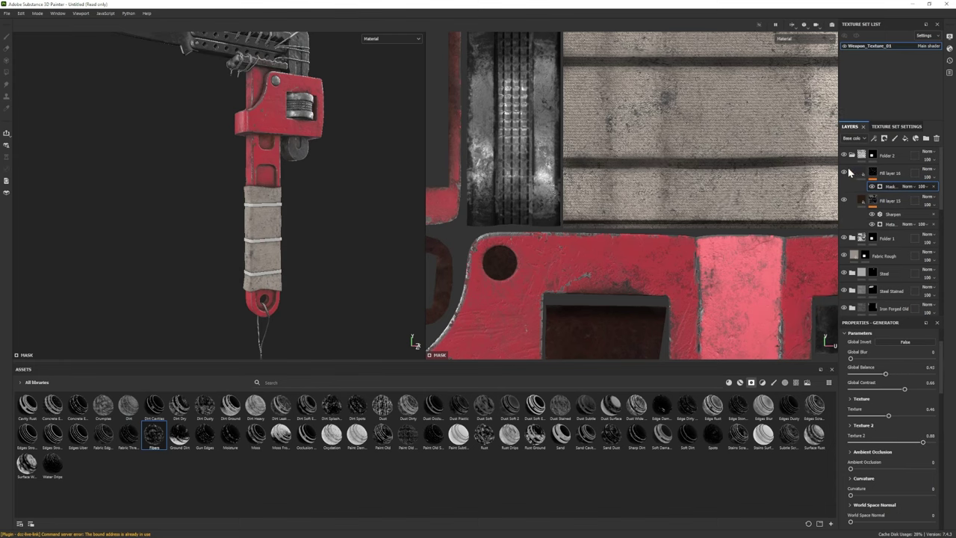
key("1")
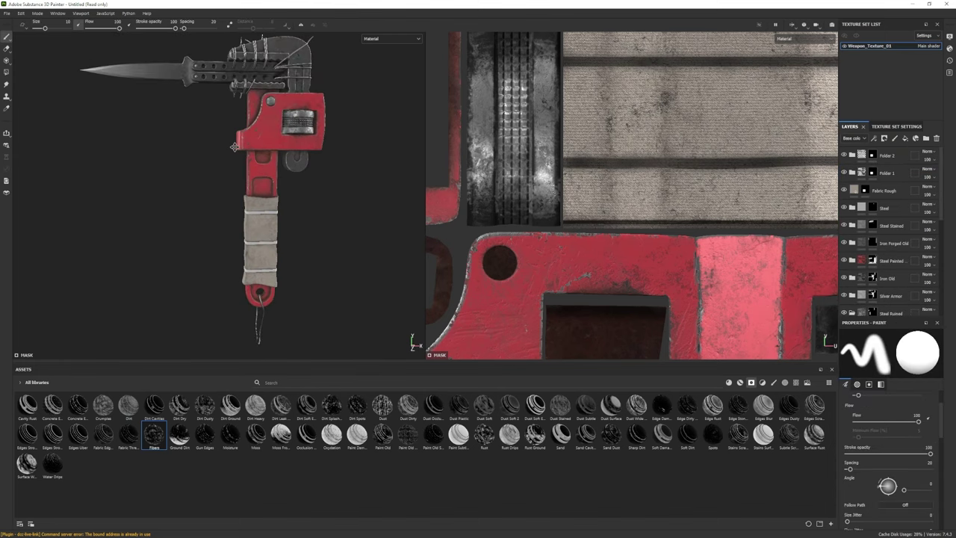
left_click(740, 383)
Apply the Plastic Used Shiny material, with a dark grey Base Plastic colour and a grey Wear colour
left_click_drag(560, 463, 273, 250)
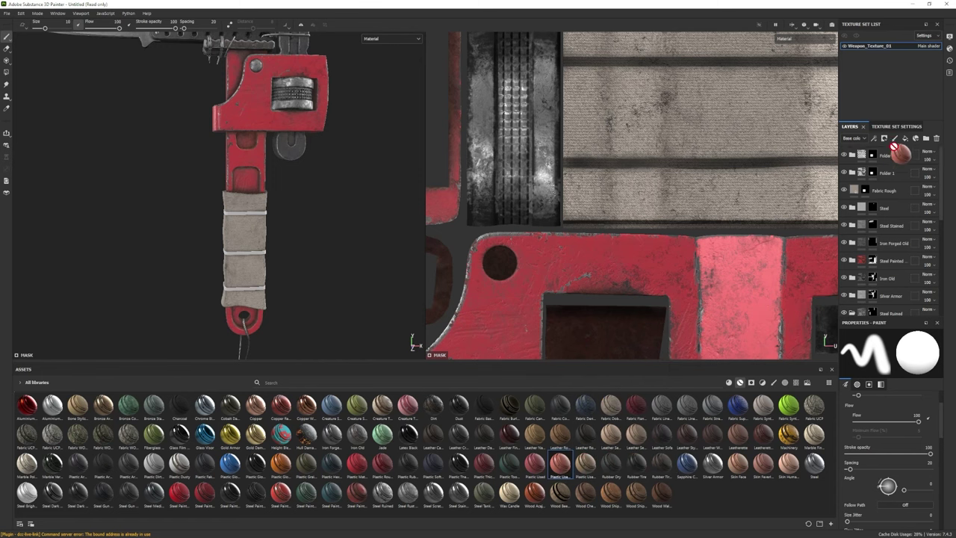
left_click(852, 155)
left_click(878, 191)
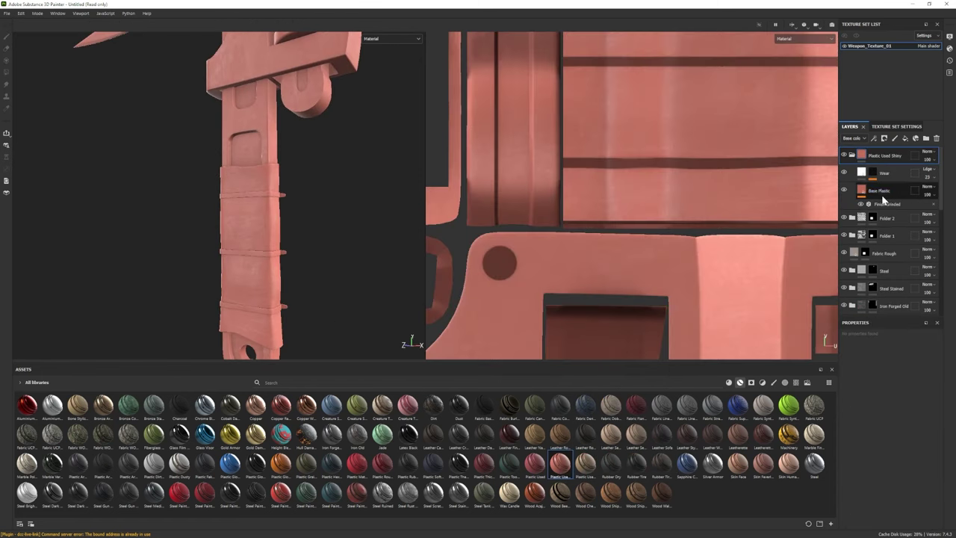
left_click(889, 417)
left_click(774, 413)
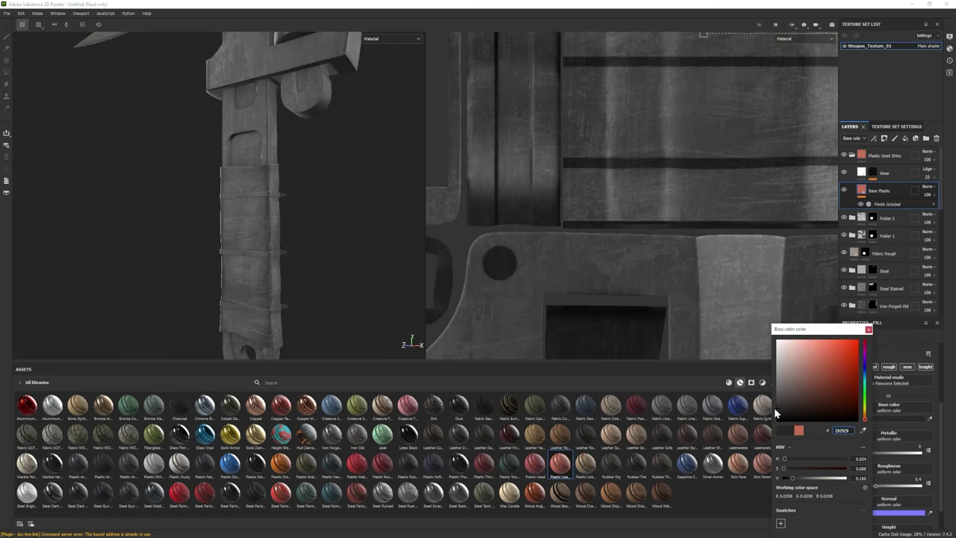
left_click(881, 181)
left_click(896, 420)
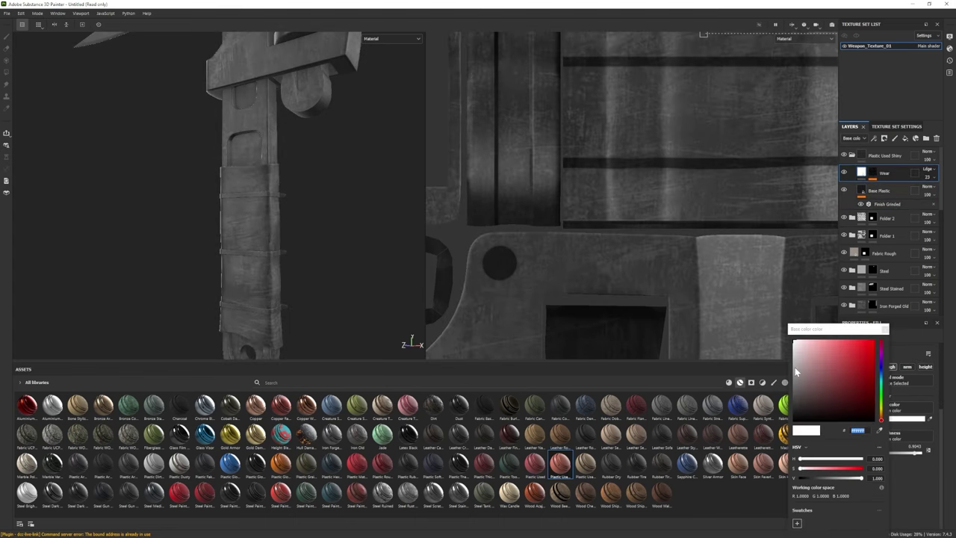
left_click(794, 366)
Give the Plastic Used Shiny folder a black mask with polygon fill, ready for brush painting
right_click(881, 154)
left_click(889, 164)
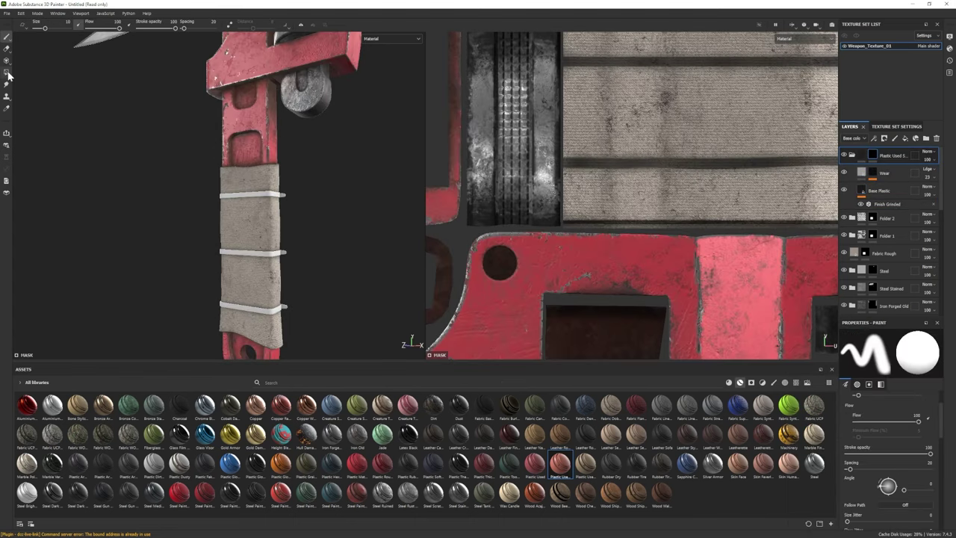
left_click_drag(207, 188, 296, 218, "alt")
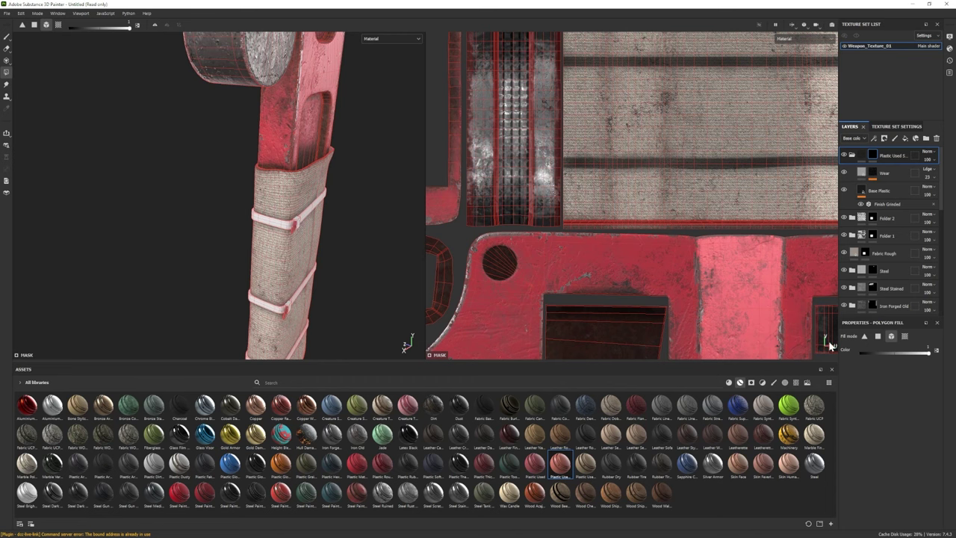
key("1")
scroll(122, 234, "down", 5)
mouse_move(121, 235)
left_mouse_down("alt")
mouse_move(224, 211)
mouse_move(233, 229)
mouse_move(180, 126)
mouse_move(220, 138)
left_mouse_up("alt")
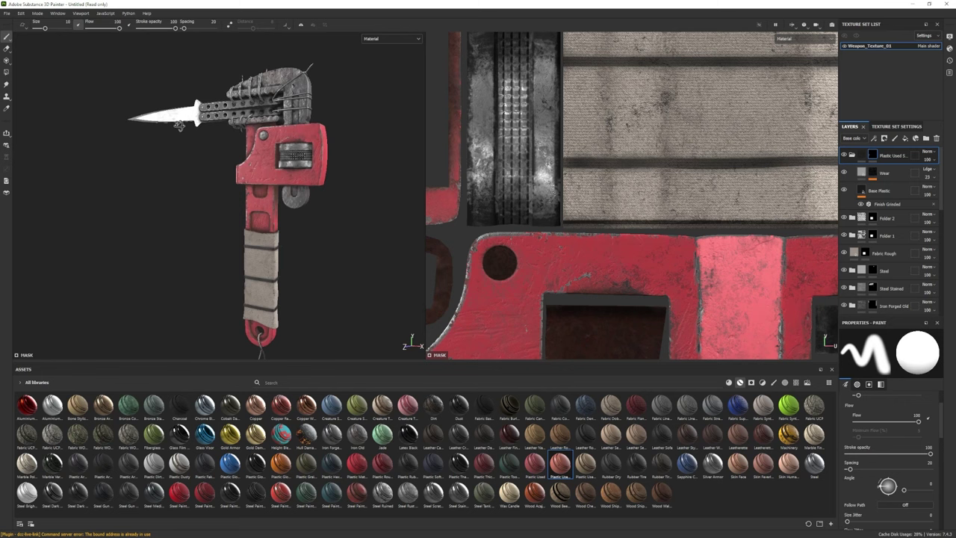
scroll(890, 224, "down", 5)
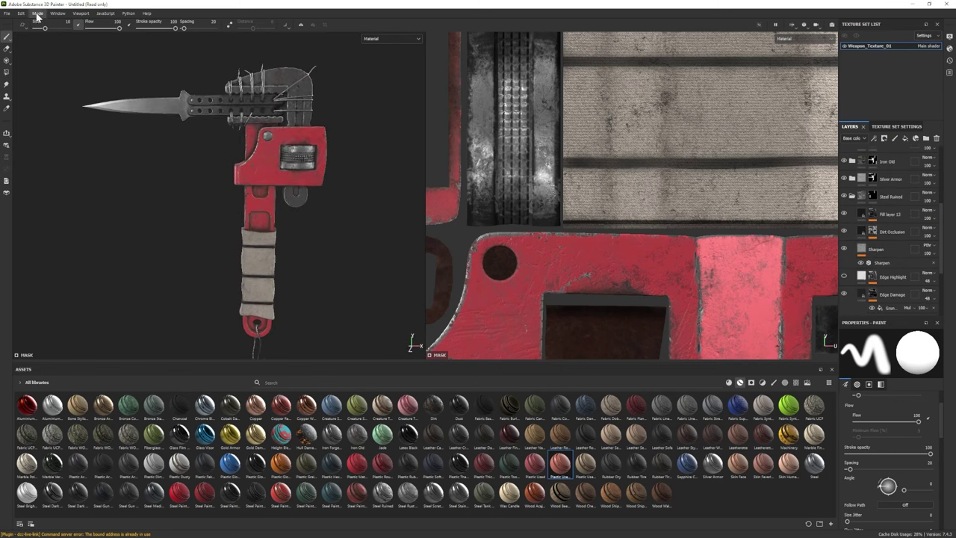
Preview the wrench in Iray with rotated environment lighting, then return to painting
key("F10")
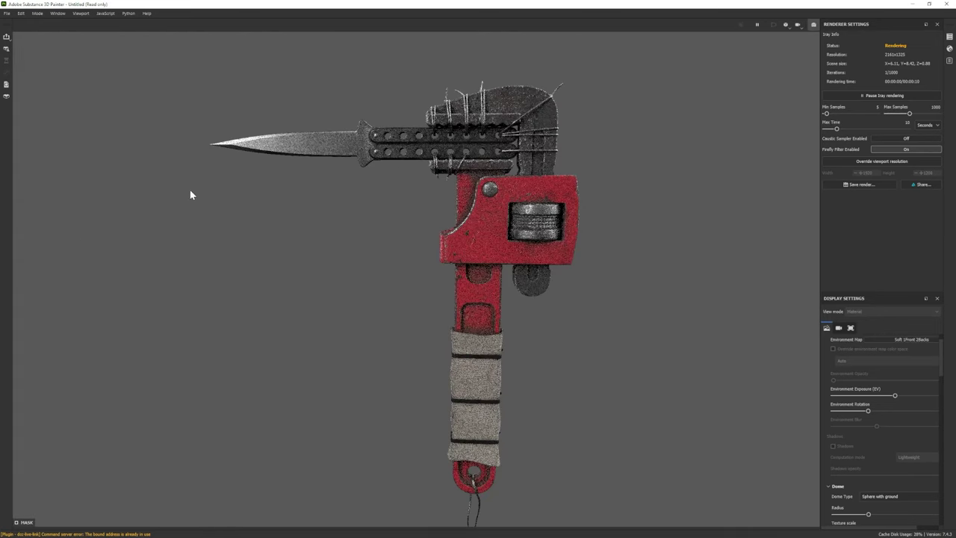
right_click_drag(395, 232, 399, 229, "shift")
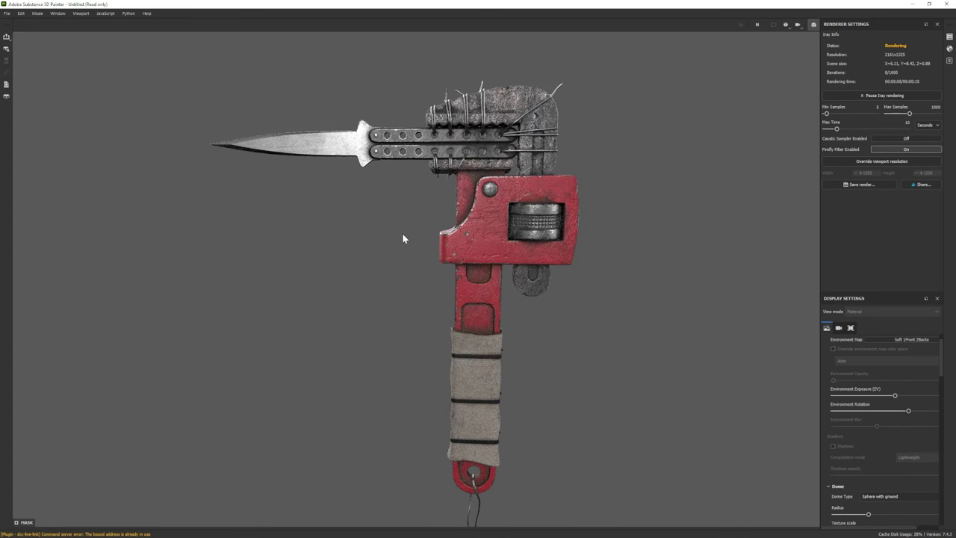
key("F10")
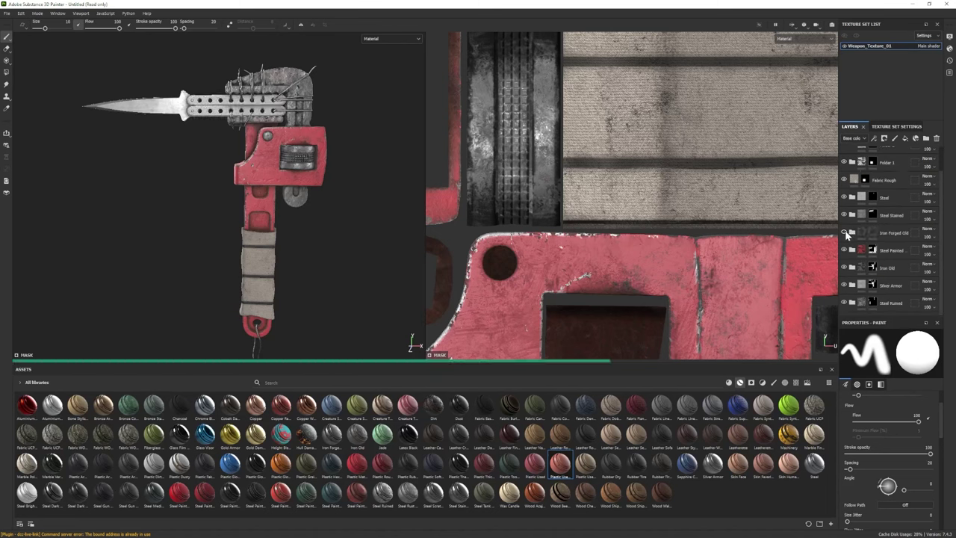
Expand the Iron Old folder, review the Iron fill layer's Old Iron 001 parameters, and open the Mode menu
left_click(852, 266)
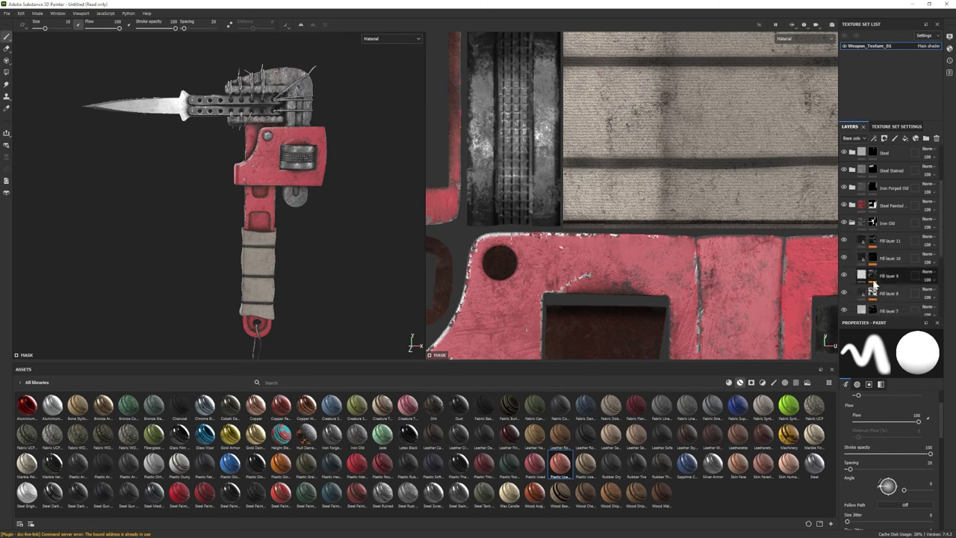
scroll(897, 283, "down", 3)
left_click(889, 268)
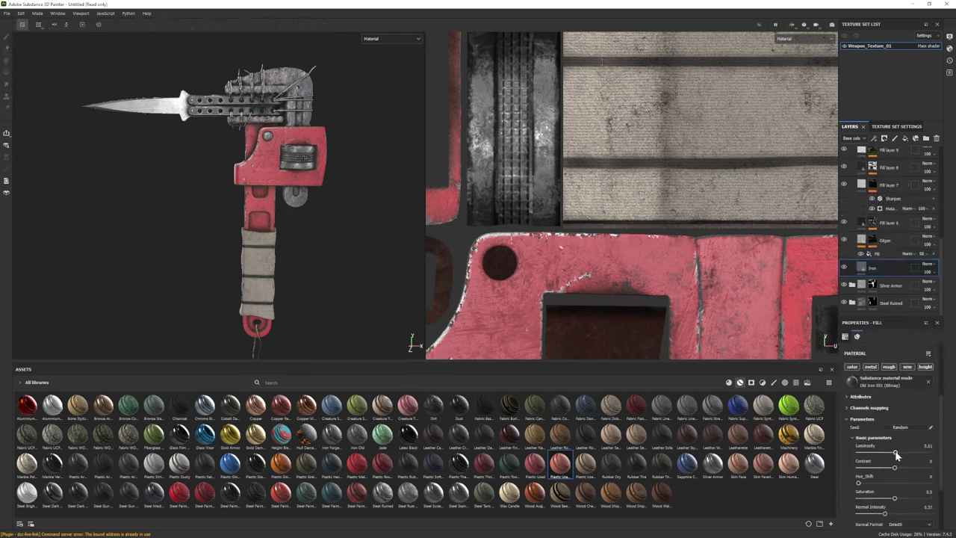
scroll(887, 511, "down", 1)
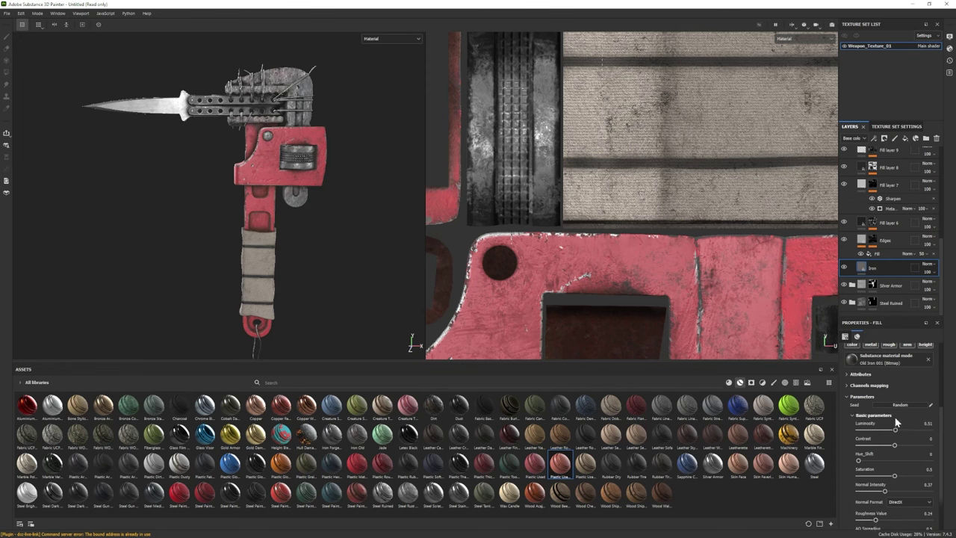
left_click(37, 14)
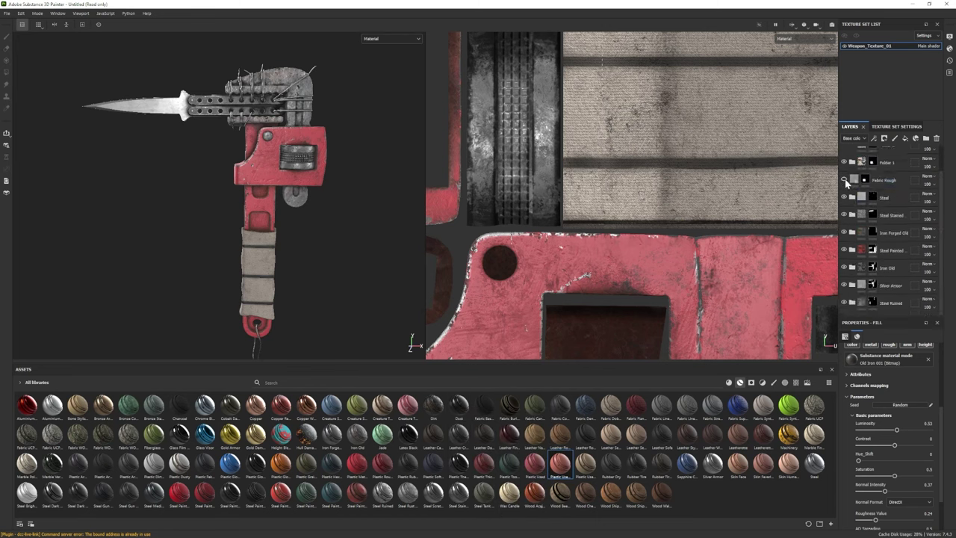
Compare the Fabric Rough layer on and off, expand Folder 2, and mask Fill layer 17
left_click(844, 180)
left_click(845, 180)
left_click(879, 181)
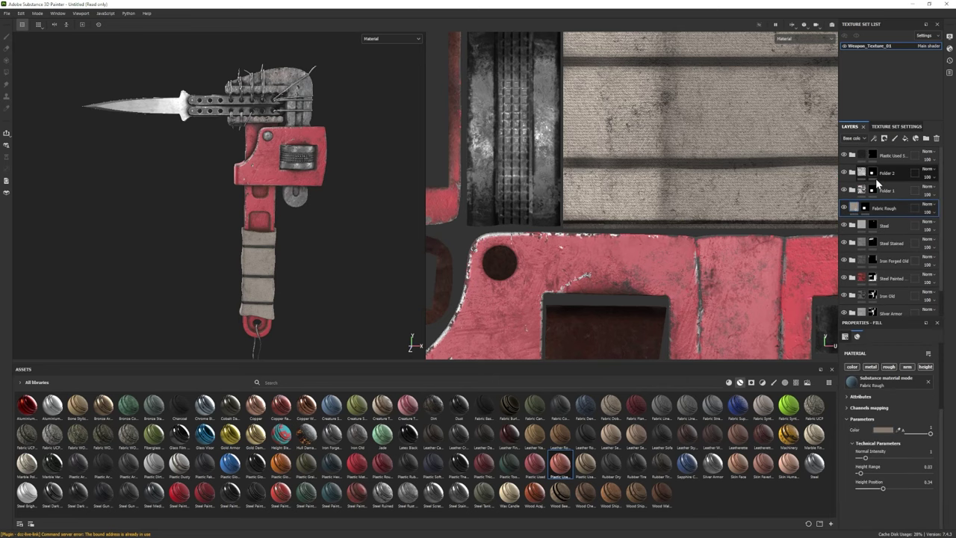
left_click(872, 173)
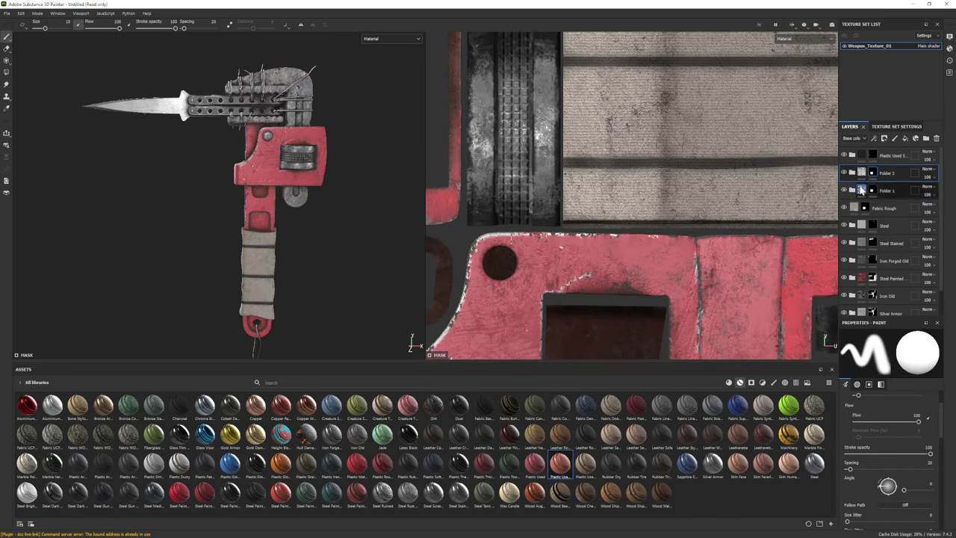
left_click(852, 172)
left_click(861, 191)
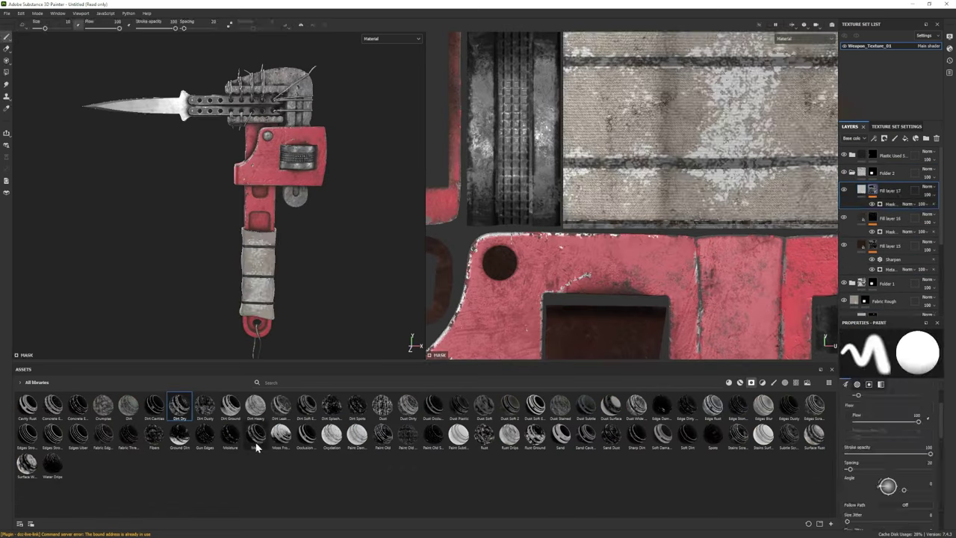
left_click(845, 192)
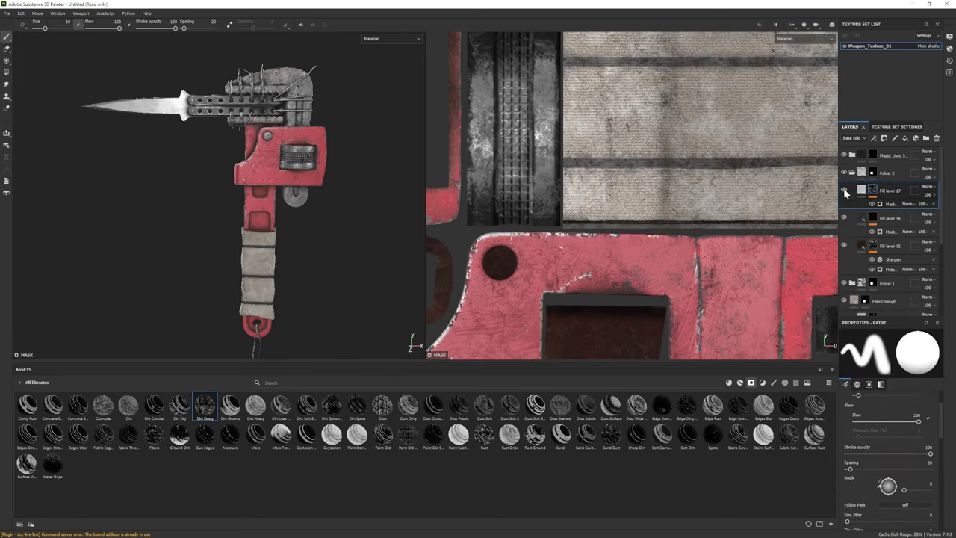
Set Fill layer 17's base colour to a saturated, slightly orange brown
left_click(860, 191)
left_click(888, 420)
left_click(797, 402)
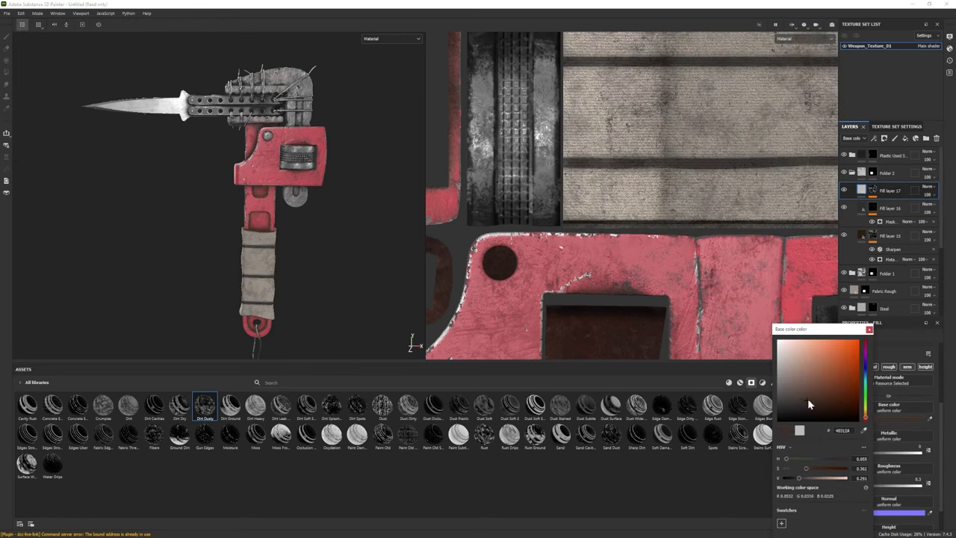
left_click(800, 396)
left_click_drag(799, 396, 824, 394)
left_click_drag(866, 423, 866, 419)
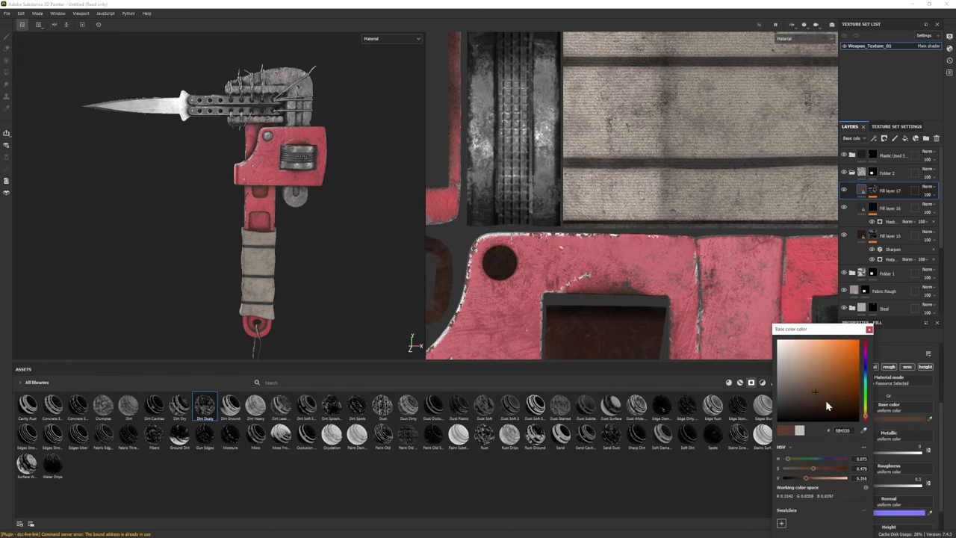
left_click(869, 329)
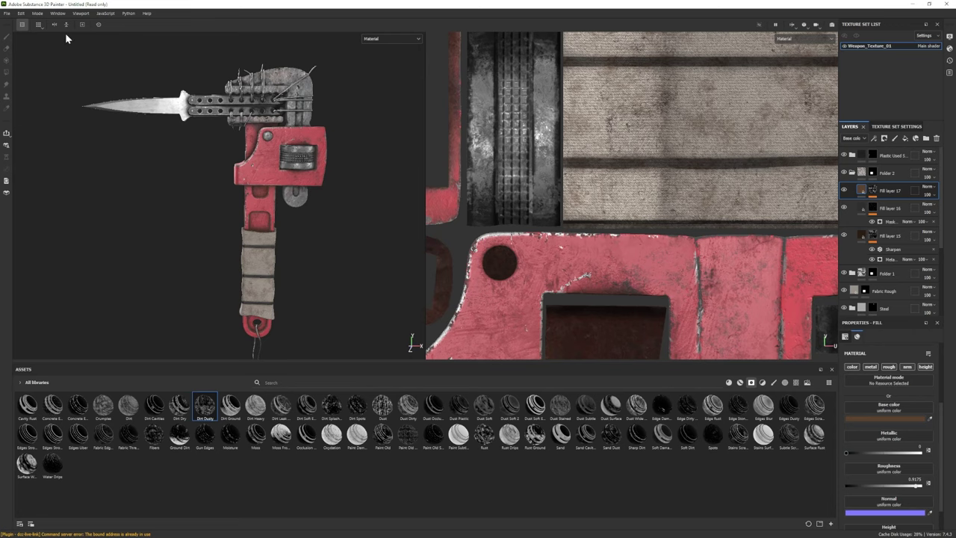
Add Fill layer 18 with a black mask and a dark red base colour
left_click(852, 173)
left_click(905, 138)
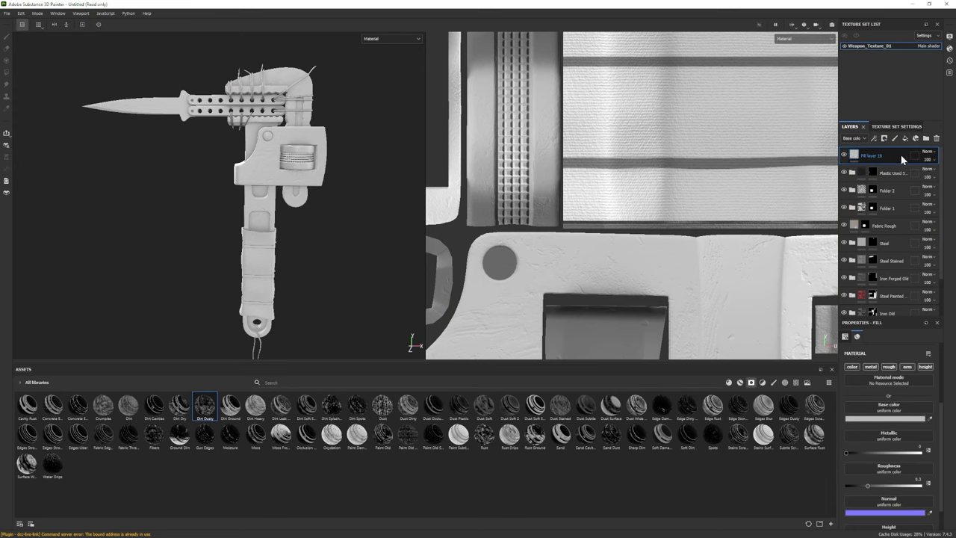
right_click(891, 164)
left_click(904, 173)
left_click(884, 418)
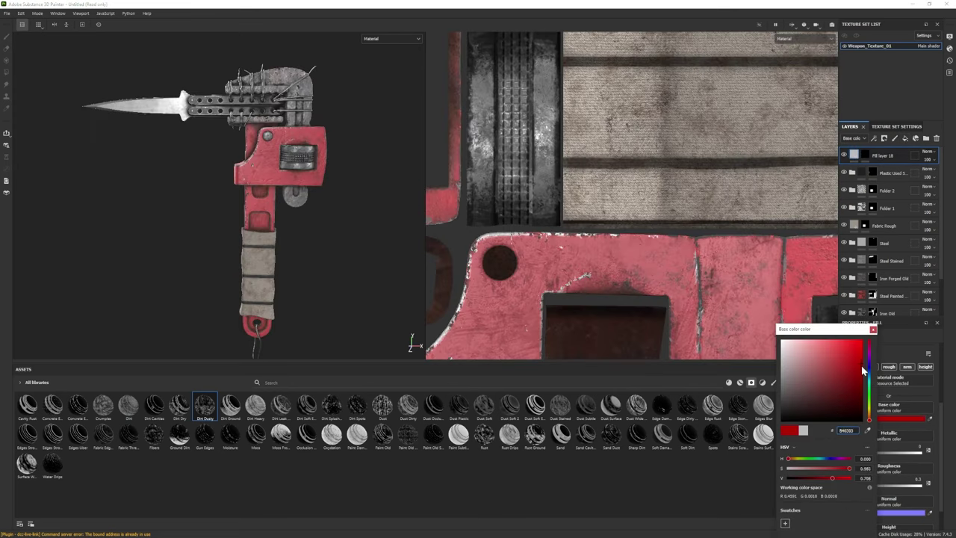
left_click_drag(864, 369, 864, 390)
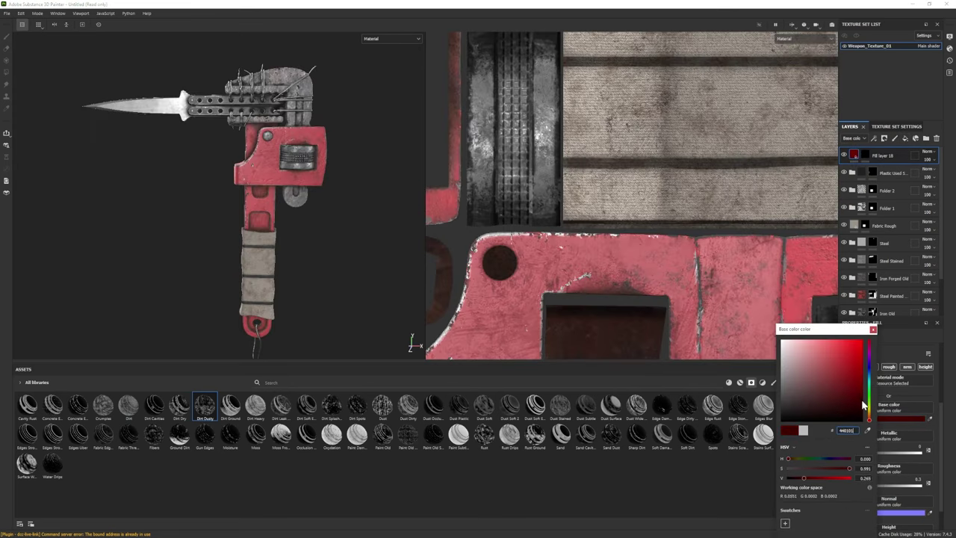
left_click(873, 329)
Ready the mask for Dirt 1 brush painting and raise Fill layer 18's metallic to about 0.94
left_click(864, 154)
key("1")
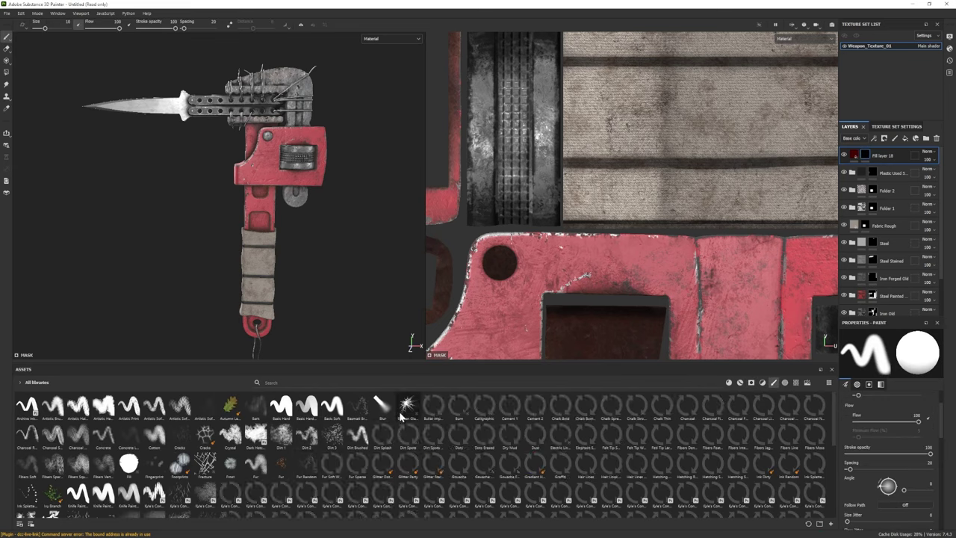
left_click(281, 434)
left_click_drag(246, 224, 231, 194, "alt")
scroll(224, 178, "up", 3)
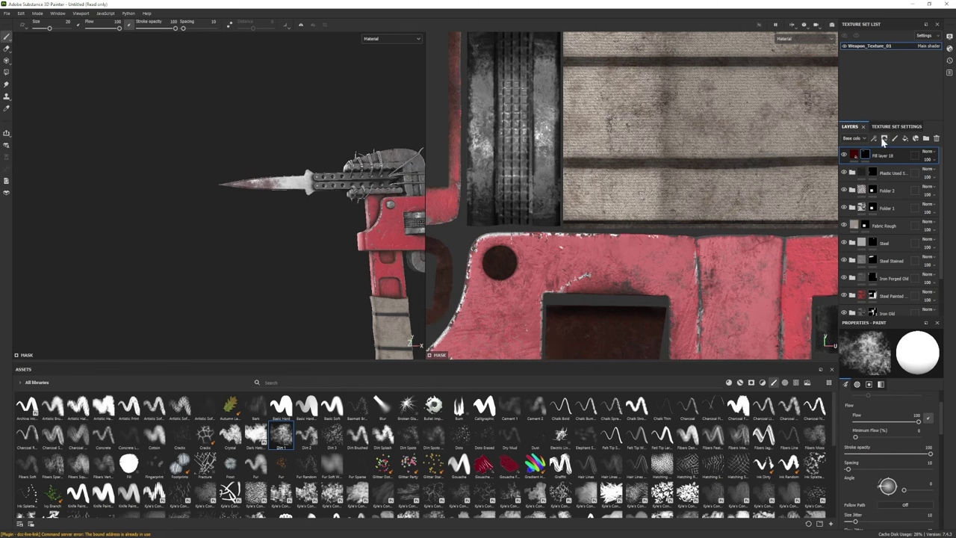
left_click(853, 154)
left_click_drag(897, 453, 917, 452)
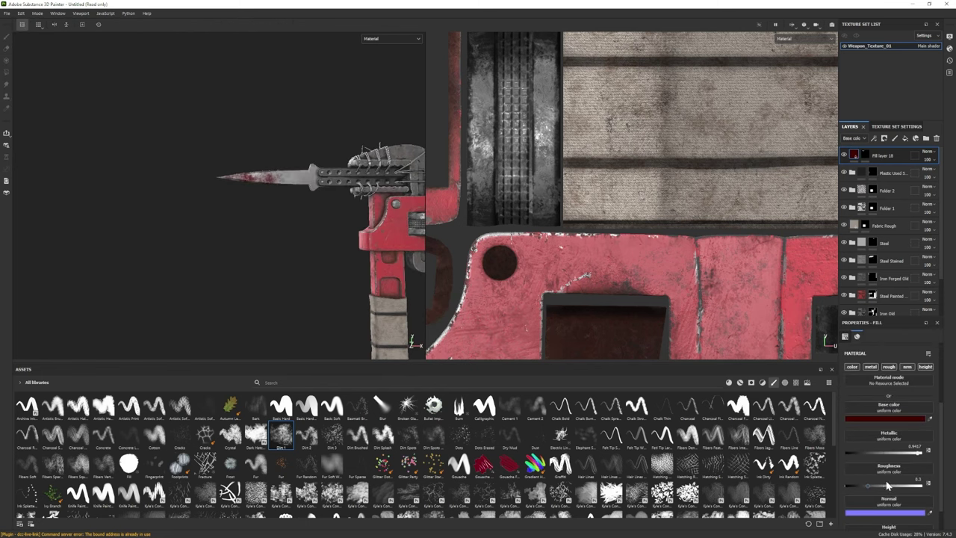
Paint blood smears along the knife blade with the brush shrunk to about 10.7
left_click_drag(262, 231, 316, 241, "alt")
left_click(864, 155)
scroll(105, 108, "up", 3)
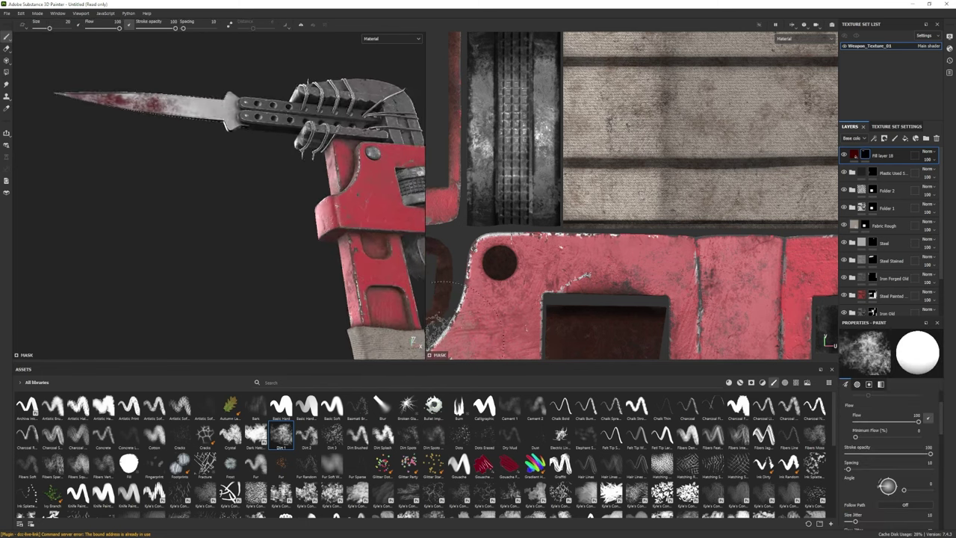
right_click_drag(105, 109, 38, 100, "ctrl")
mouse_move(140, 119)
right_mouse_down("alt")
mouse_move(142, 207)
mouse_move(242, 202)
mouse_move(240, 120)
right_mouse_up("alt")
right_click_drag(295, 108, 251, 140, "alt")
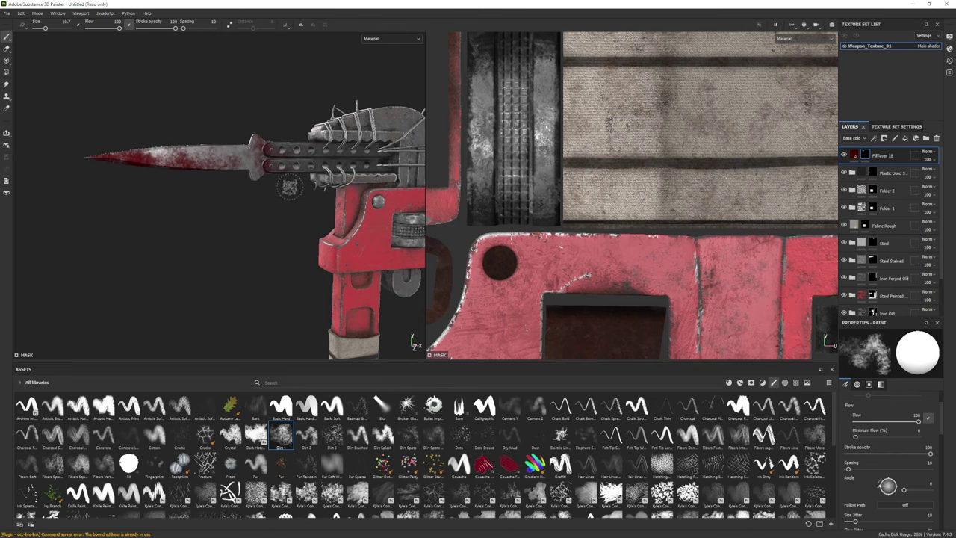
mouse_move(290, 186)
left_mouse_down("alt")
mouse_move(334, 143)
mouse_move(372, 137)
left_mouse_up("alt")
right_click_drag(372, 136, 193, 205, "alt")
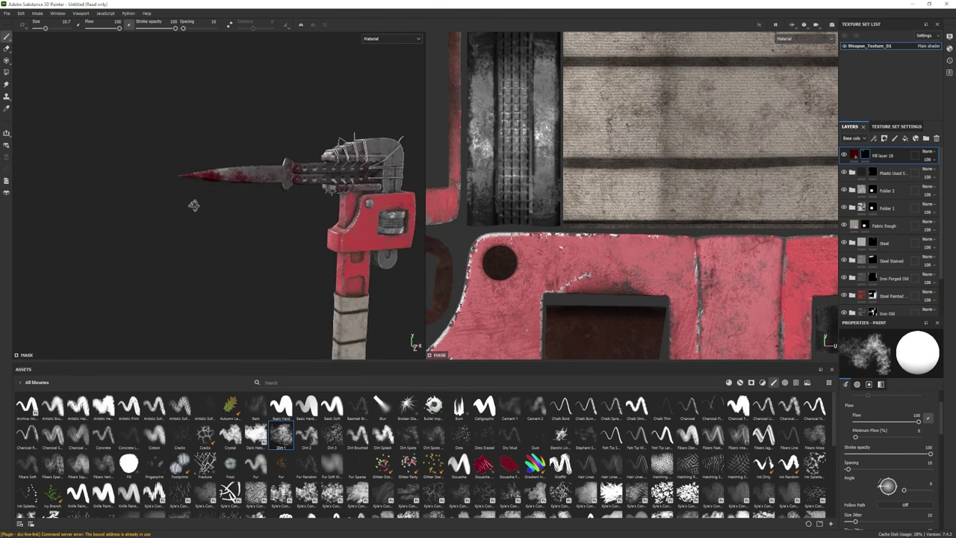
Erase blood from the knife tip using a Dirt 2 eraser, flow 23, size about 8.5
key("2")
left_click(306, 434)
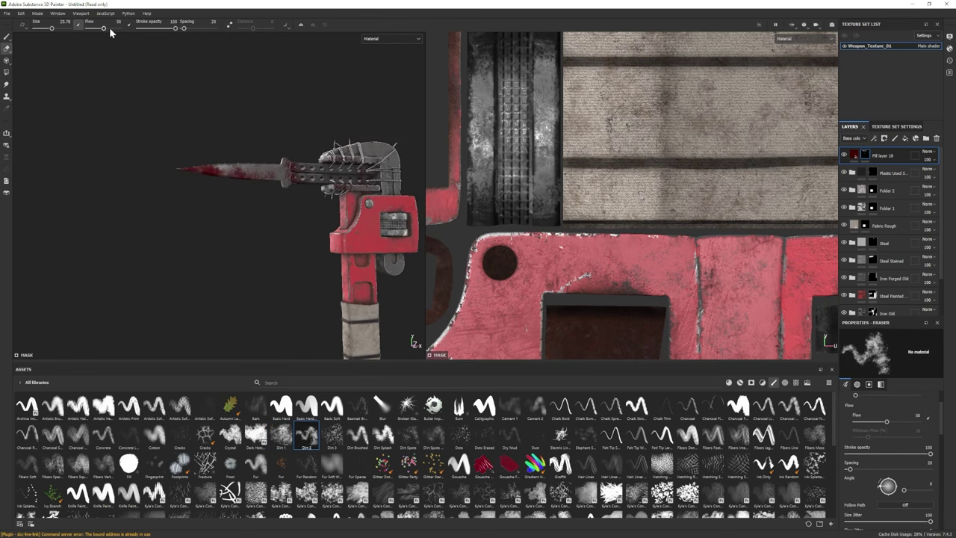
left_click_drag(103, 27, 95, 27)
scroll(286, 246, "up", 5)
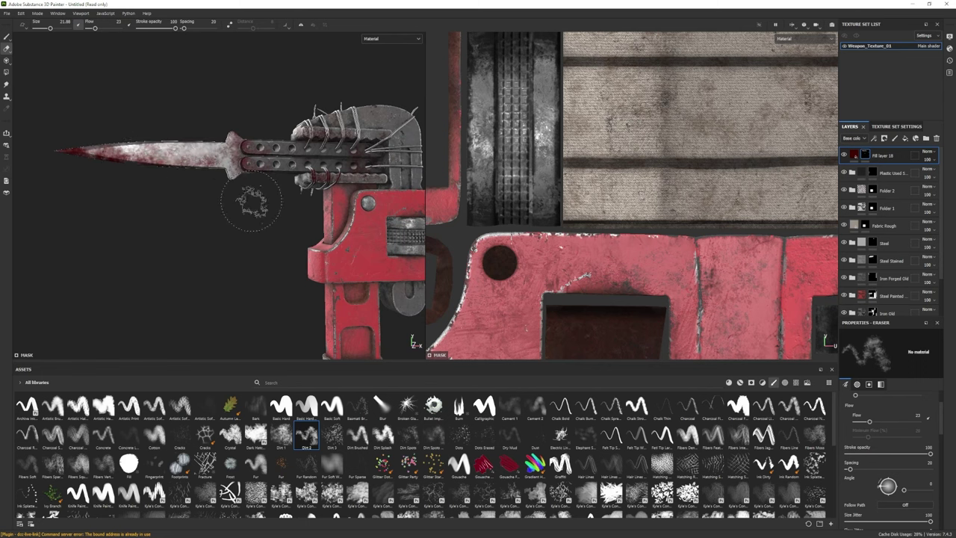
scroll(239, 224, "down", 4)
left_click_drag(232, 249, 268, 191, "alt")
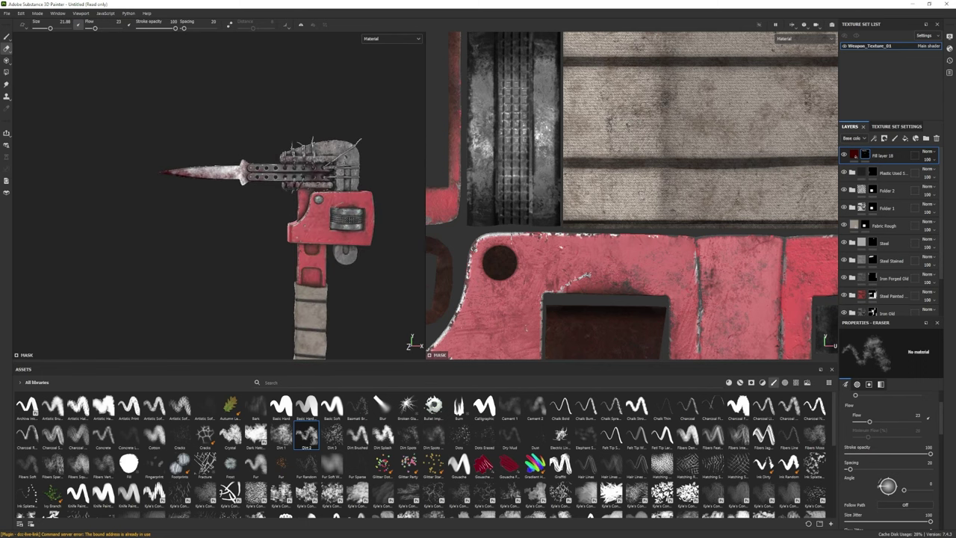
left_click_drag(124, 186, 203, 231, "alt")
scroll(224, 224, "up", 3)
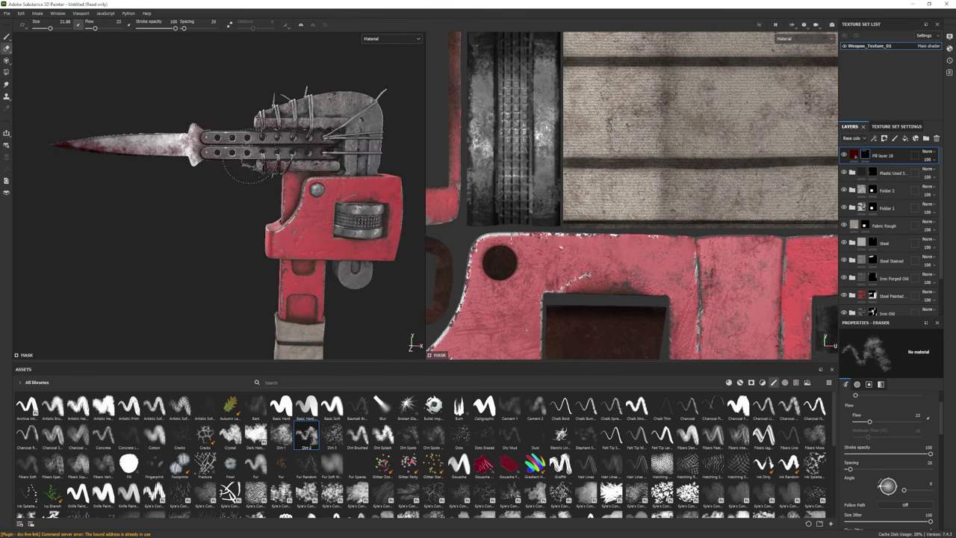
right_click_drag(249, 166, 264, 163, "ctrl")
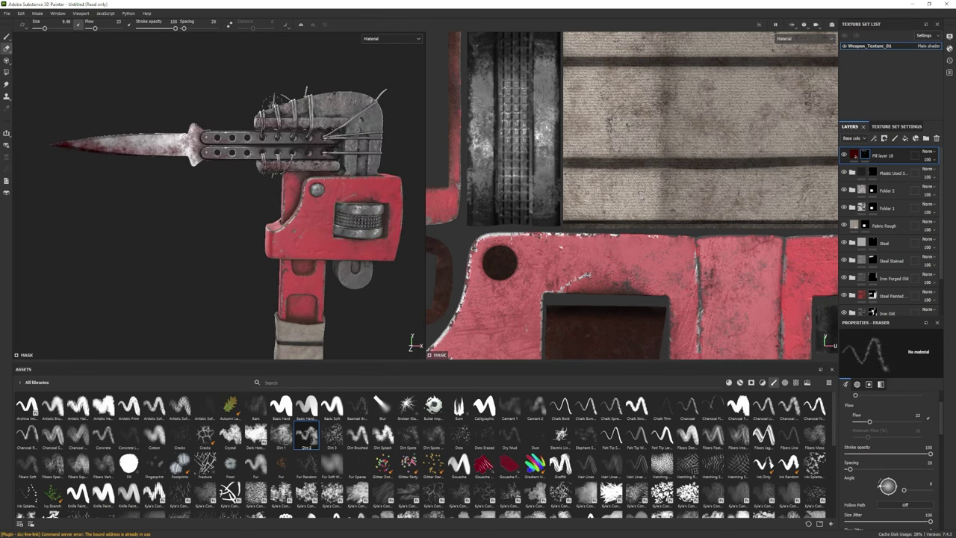
scroll(269, 104, "down", 1)
mouse_move(111, 159)
left_mouse_down()
mouse_move(116, 169)
mouse_move(138, 156)
mouse_move(90, 172)
mouse_move(127, 156)
mouse_move(164, 158)
left_mouse_up()
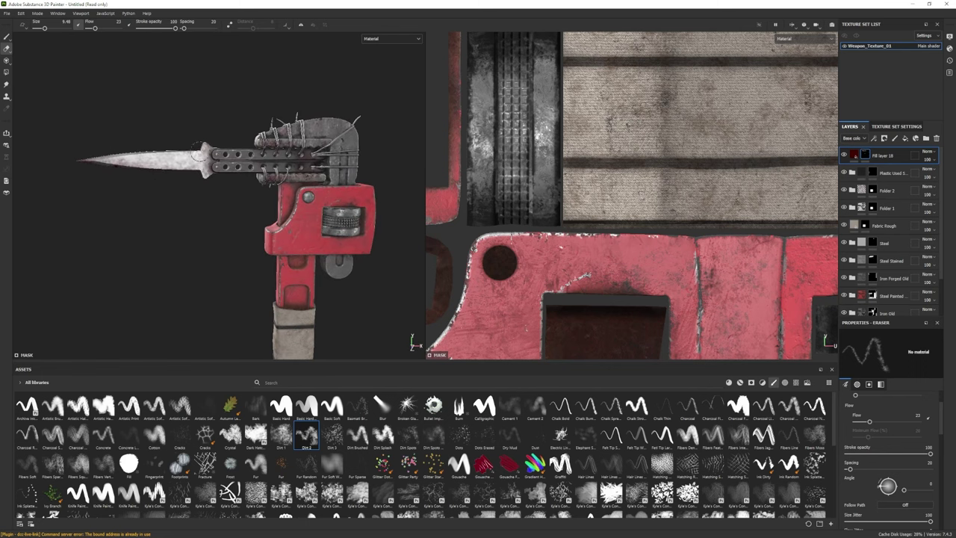
Frame the whole wrench and render it in Iray with rotated environment lighting
key("f")
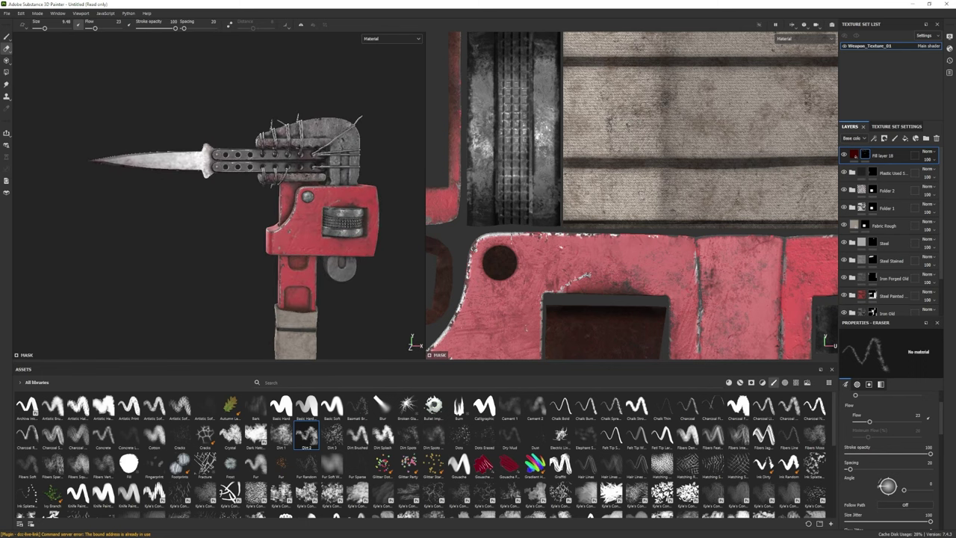
key("F10")
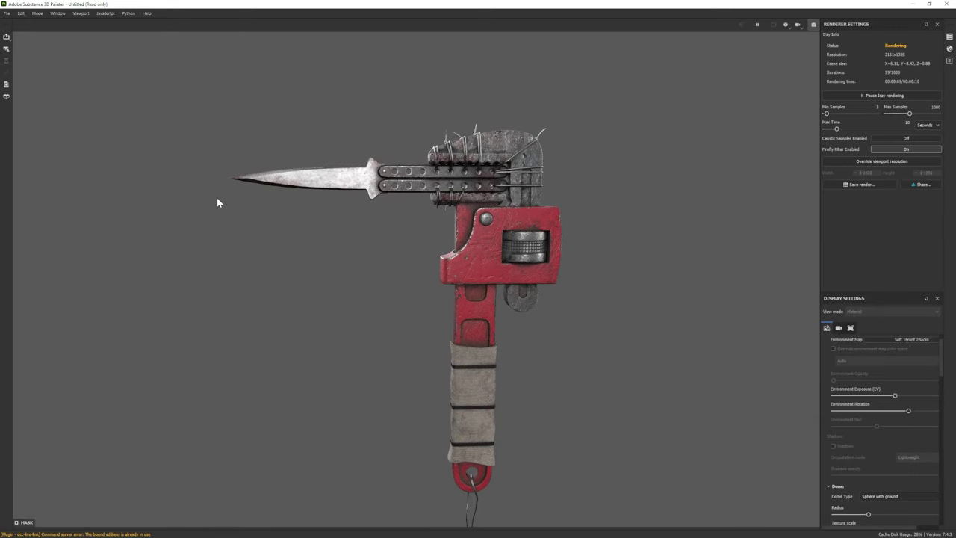
middle_click_drag(518, 321, 687, 288)
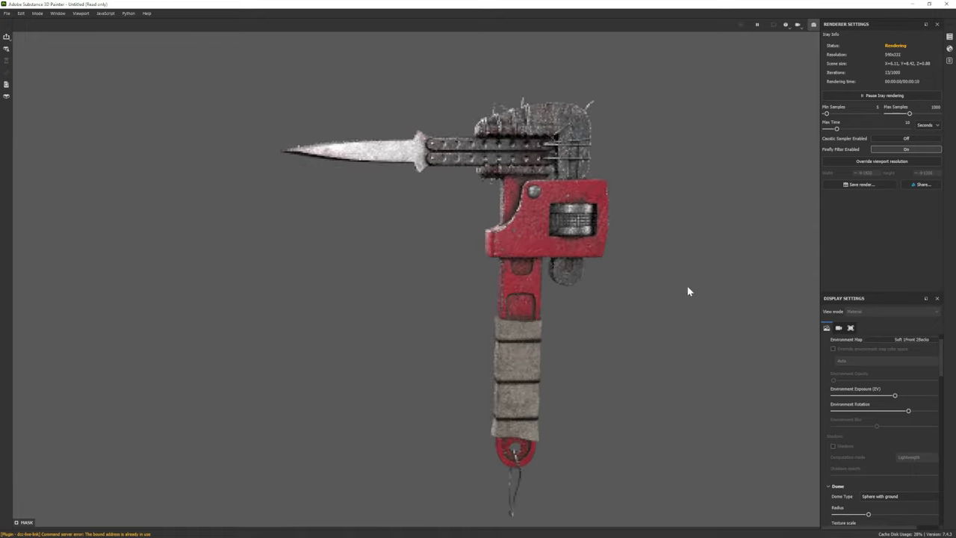
right_click_drag(684, 285, 678, 306, "shift")
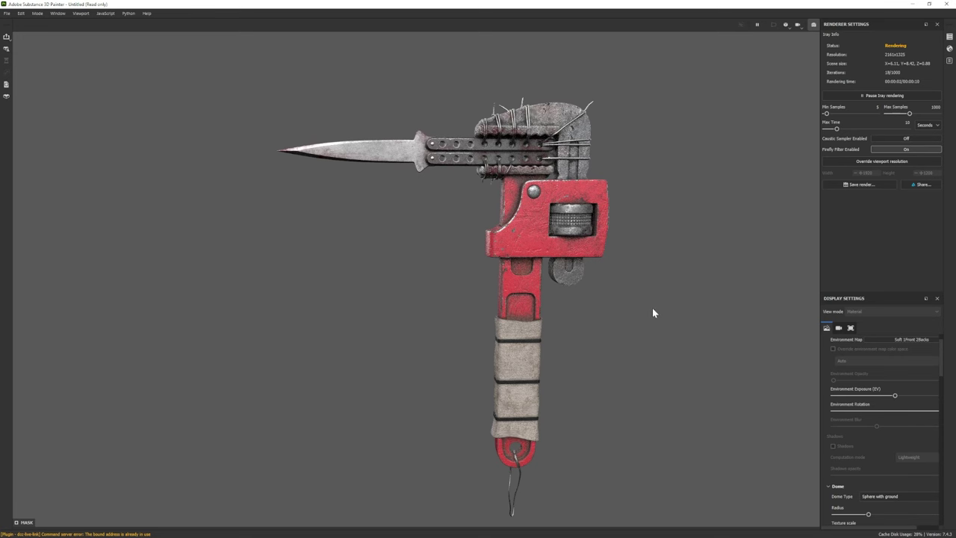
Return to the Painting workspace and compare the Steel Painted layer on and off
left_click(37, 13)
left_click(52, 22)
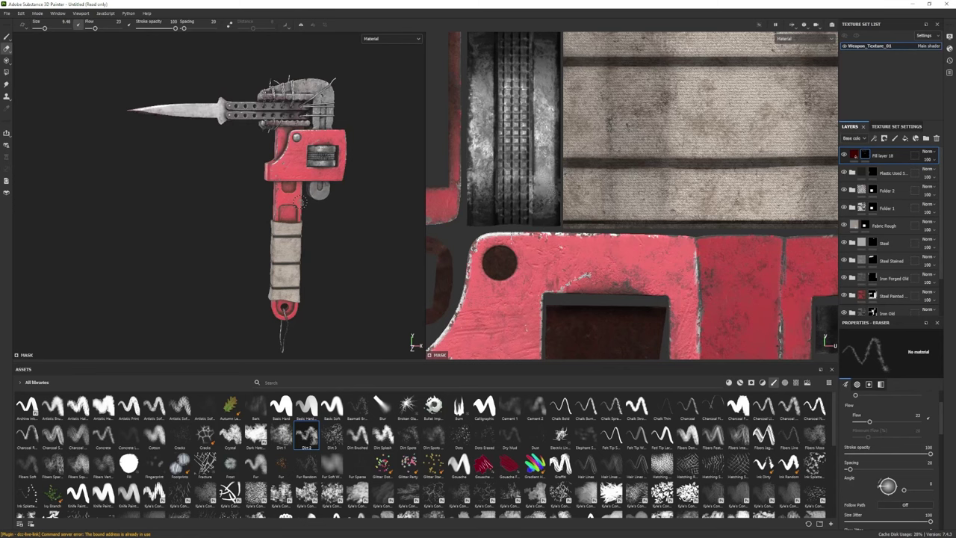
scroll(300, 201, "up", 3)
scroll(856, 192, "down", 5)
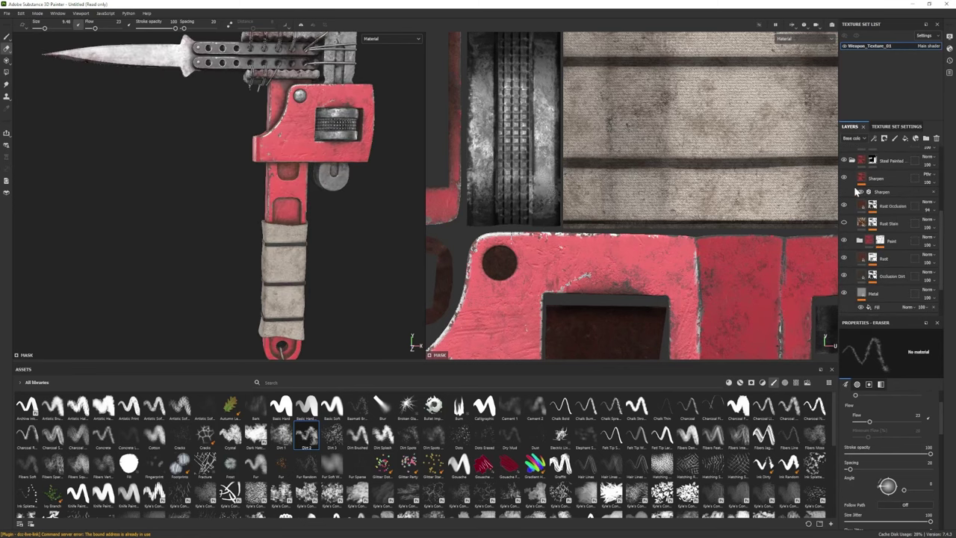
scroll(846, 179, "up", 1)
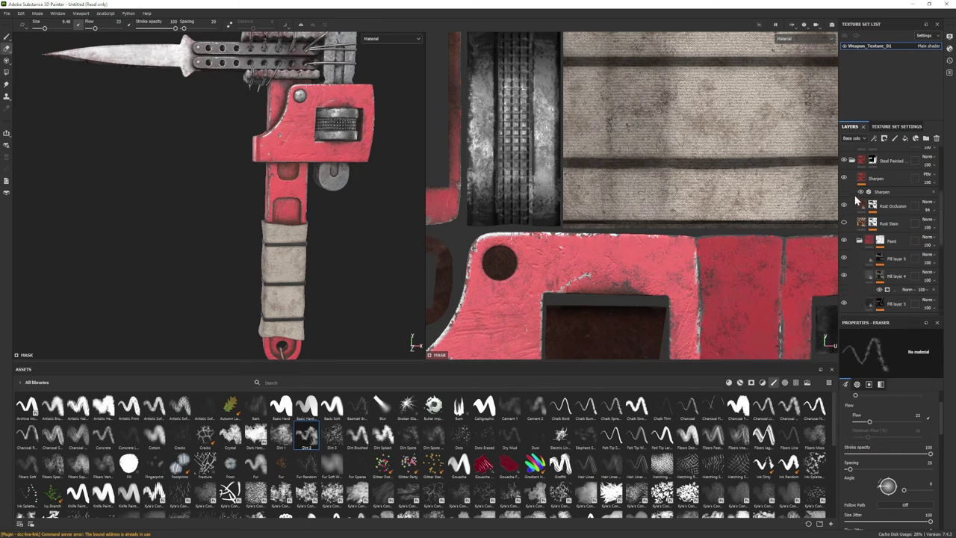
left_click(845, 184)
left_click(845, 183)
scroll(851, 195, "down", 1)
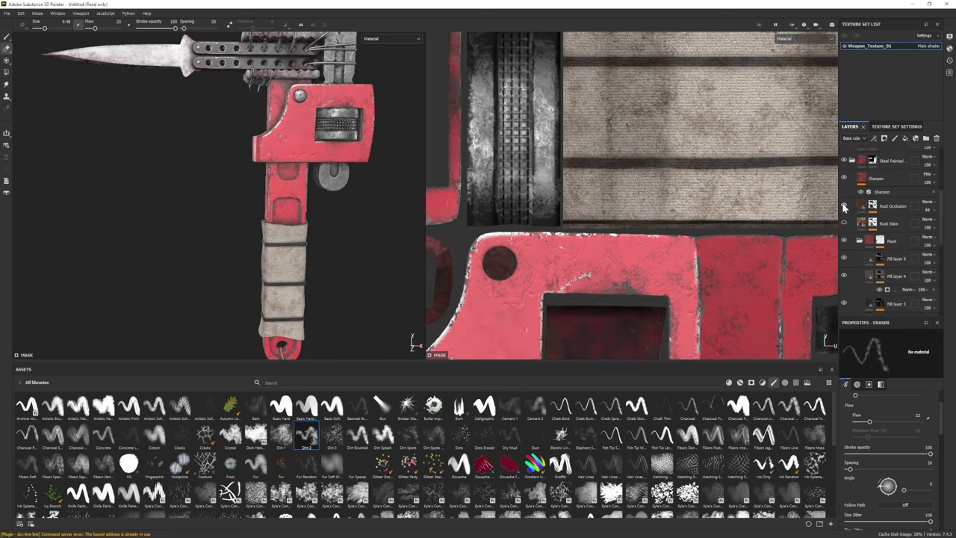
Lower the Rust Occlusion generator's Level to about 0.67, World Space Normal scratches to 0
left_click(861, 207)
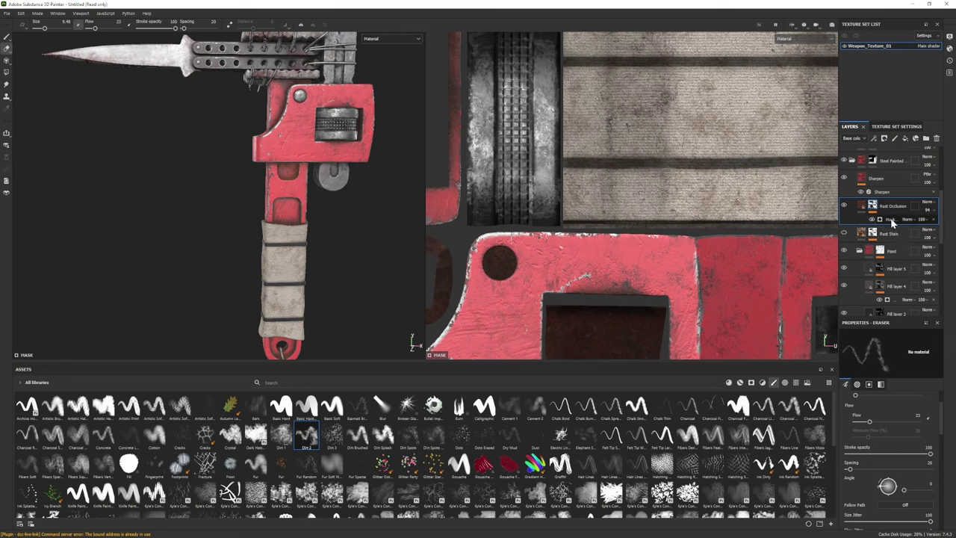
left_click(892, 219)
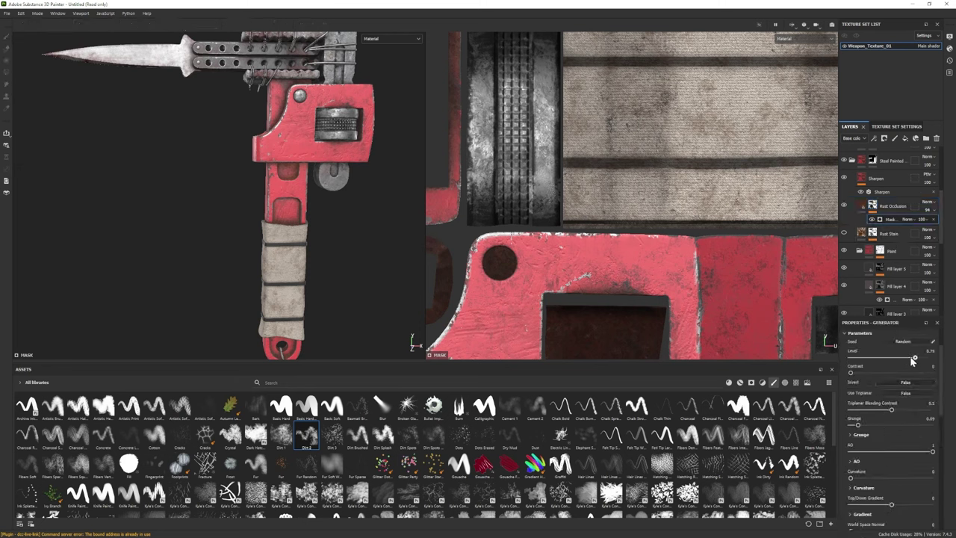
left_click_drag(912, 360, 899, 359)
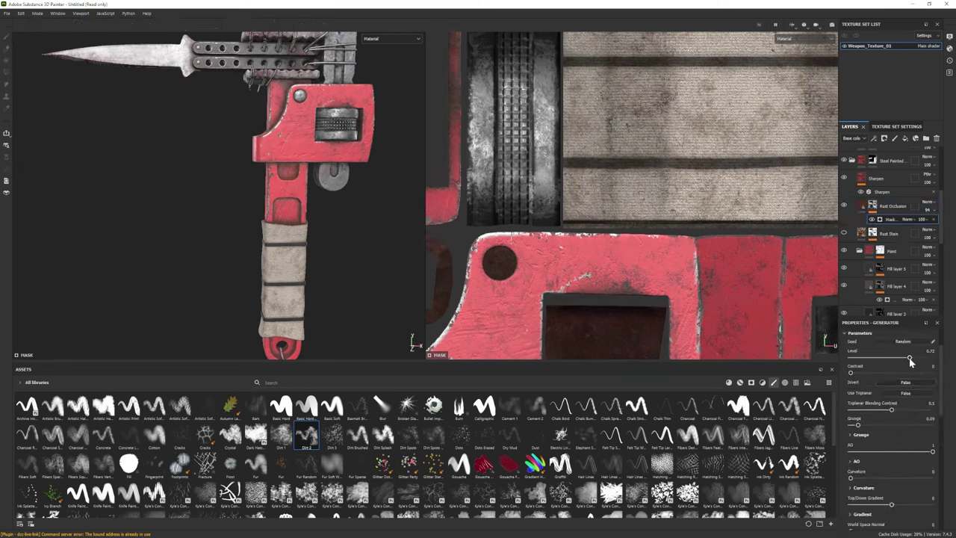
scroll(881, 455, "down", 3)
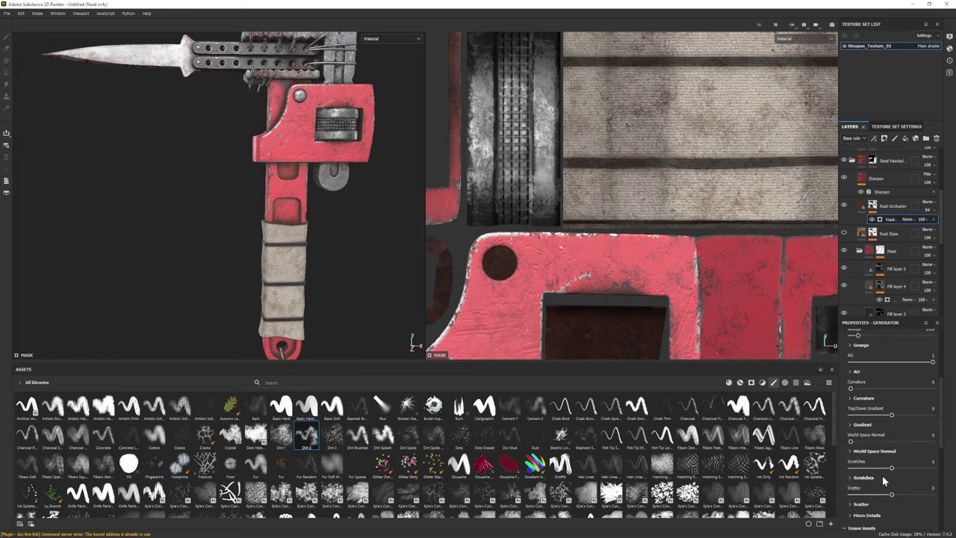
scroll(883, 480, "down", 2)
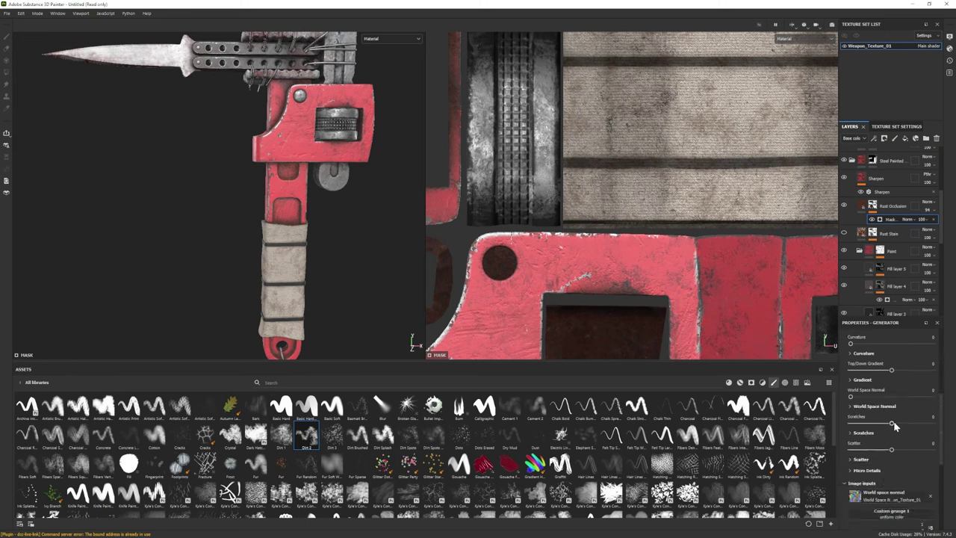
left_click_drag(878, 425, 891, 423)
scroll(878, 463, "down", 1)
left_click(877, 440)
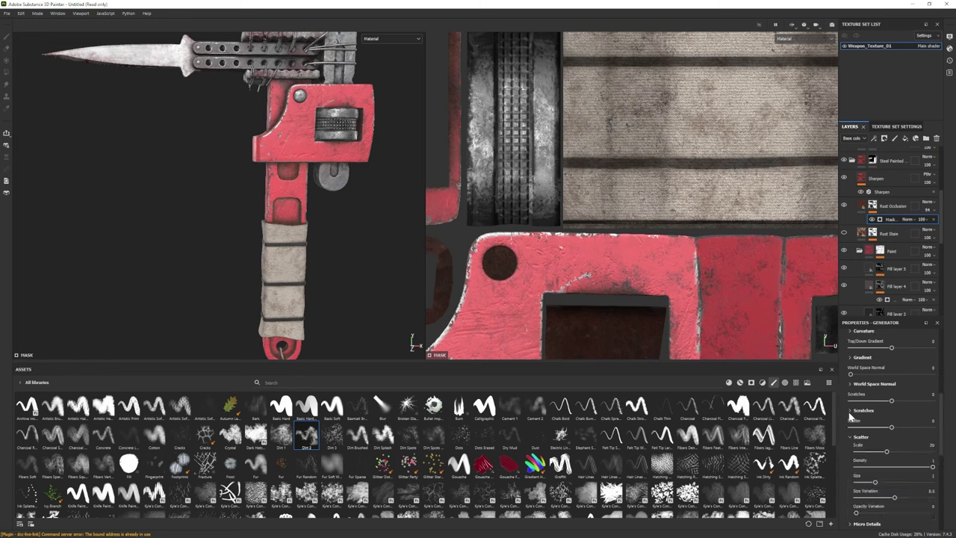
left_click(850, 411)
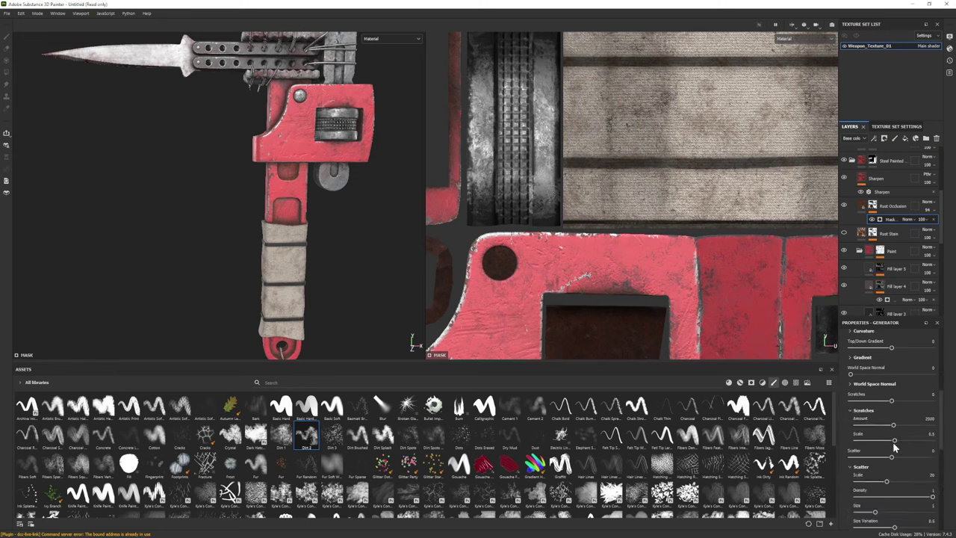
Inspect the rust on the wrench and select the Shiny Paint layer
scroll(878, 403, "up", 5)
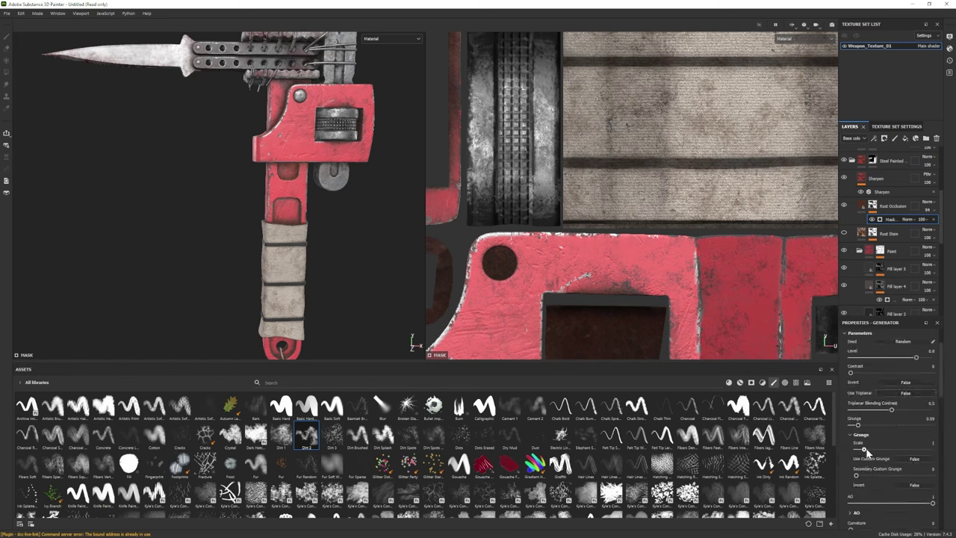
left_click_drag(321, 246, 310, 241, "alt")
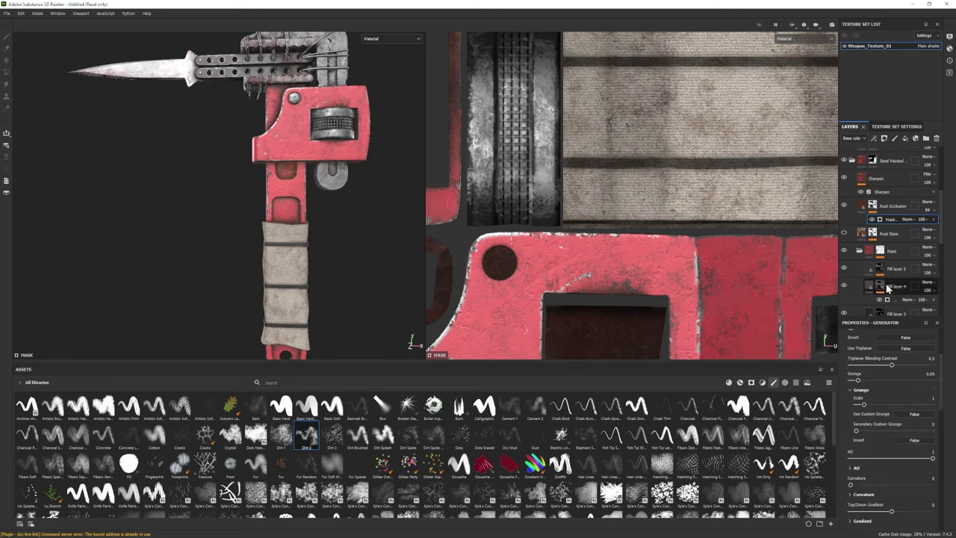
scroll(888, 224, "down", 4)
left_click(889, 277)
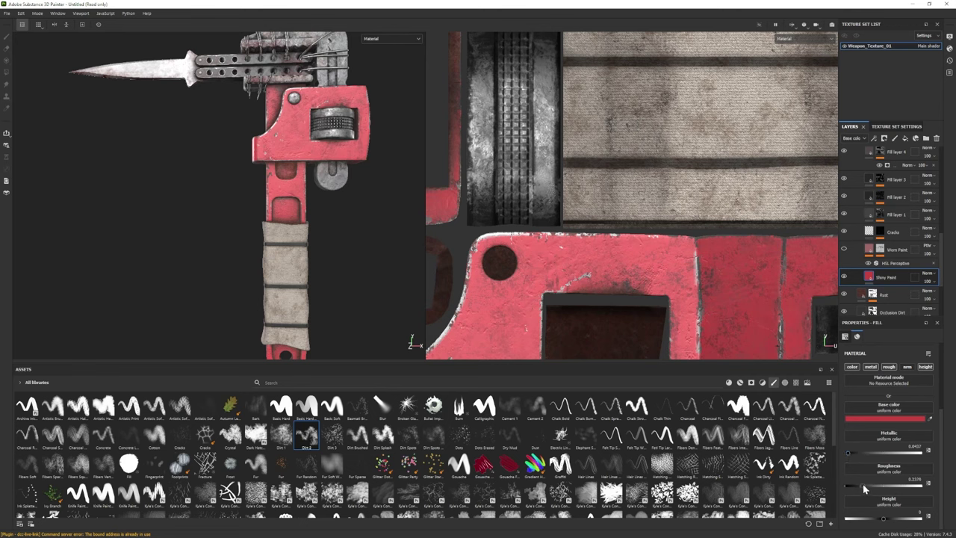
Change the Shiny Paint base colour to red C13535
left_click_drag(345, 250, 247, 180, "alt")
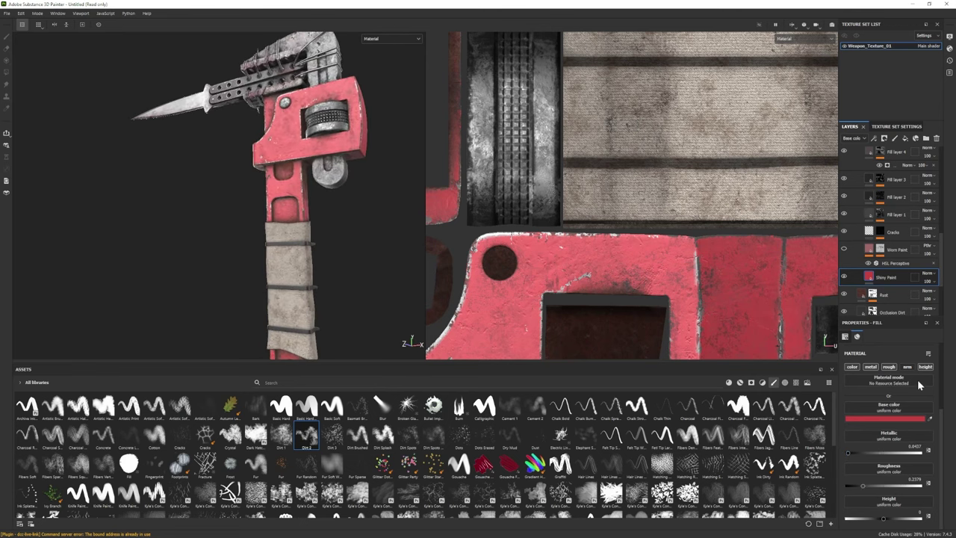
left_click(888, 419)
left_click_drag(851, 362, 859, 363)
left_click_drag(398, 215, 373, 216, "alt")
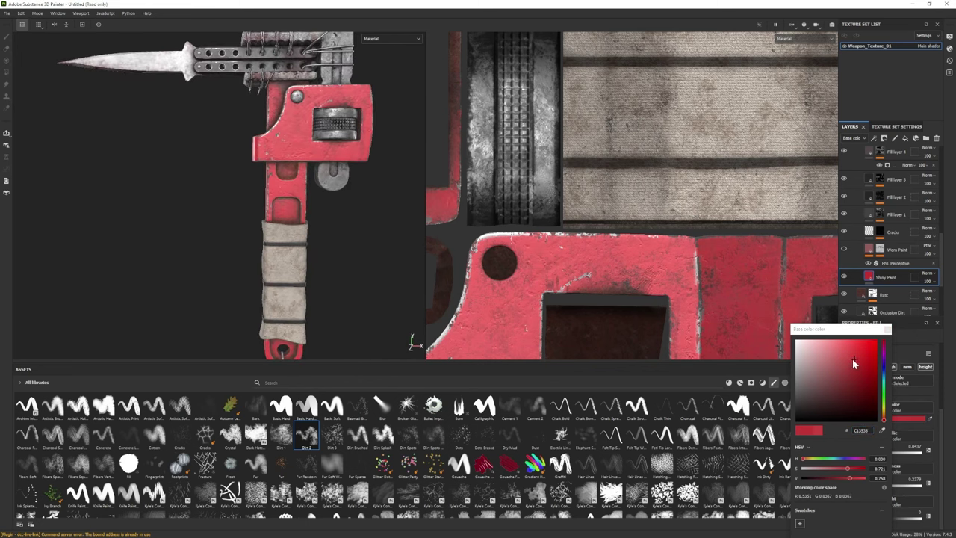
left_click_drag(322, 247, 332, 254, "alt")
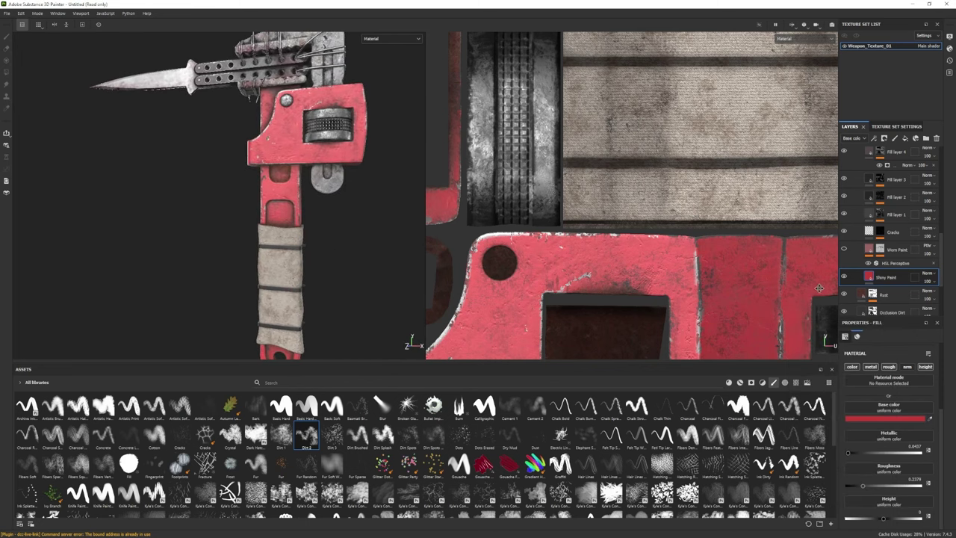
Add Fill layer 19 above Shiny Paint masked with the Surface Rust smart mask
left_click(906, 138)
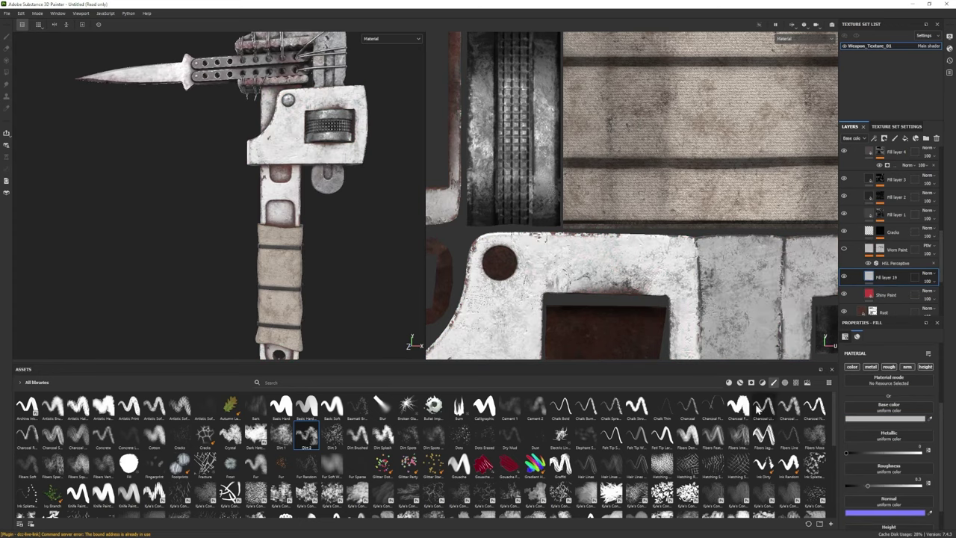
left_click(750, 384)
mouse_move(811, 445)
left_mouse_down()
mouse_move(914, 276)
mouse_move(889, 280)
left_mouse_up()
key("ctrl+z")
key("ctrl+y")
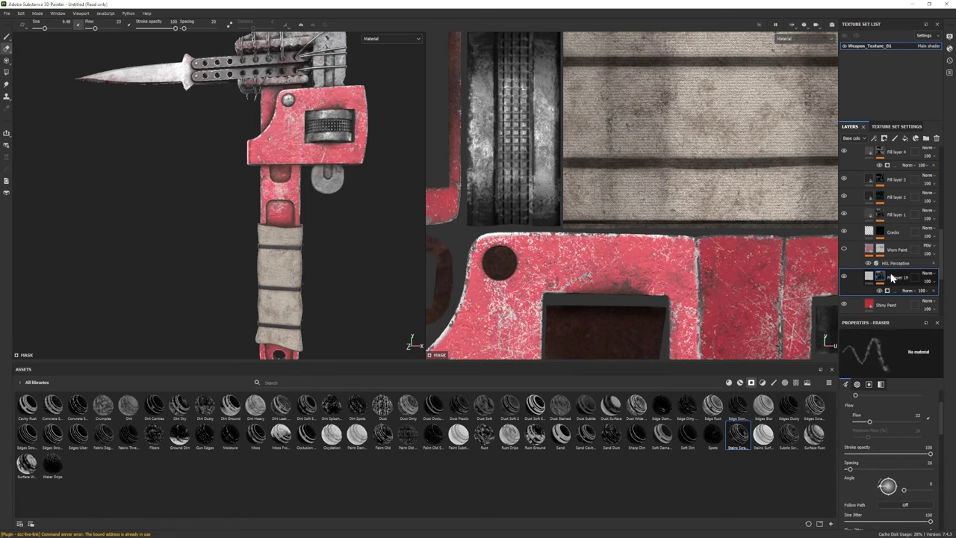
key("ctrl+z")
key("ctrl+y")
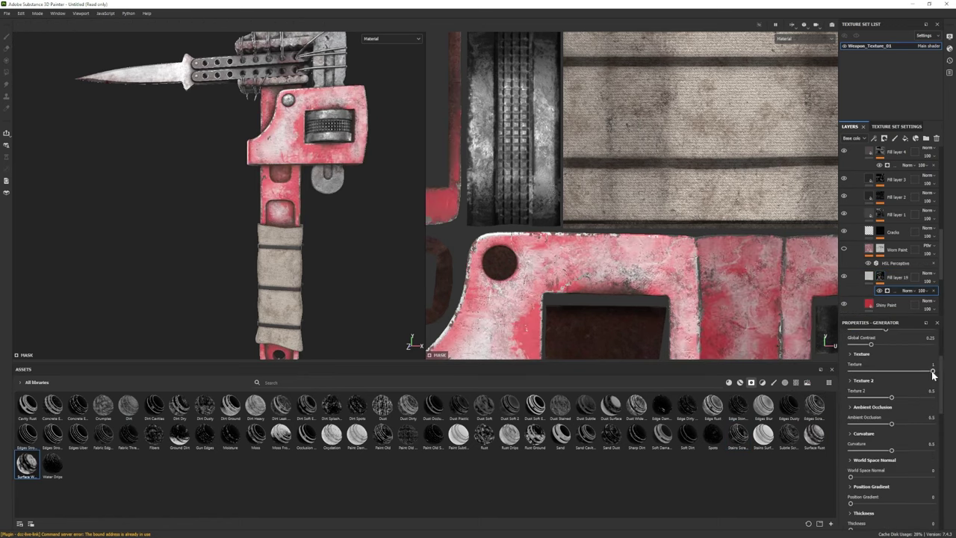
left_click_drag(931, 372, 908, 372)
scroll(904, 388, "up", 3)
mouse_move(886, 422)
left_mouse_down()
mouse_move(854, 423)
mouse_move(874, 422)
left_mouse_up()
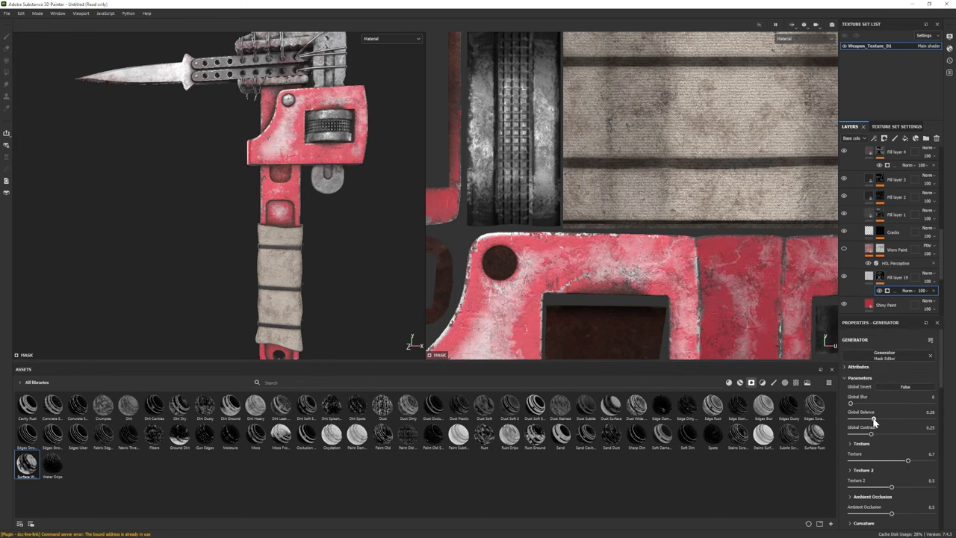
Reduce the rust mask's Global Balance and give Fill layer 19 a brownish rust colour
left_click(882, 277)
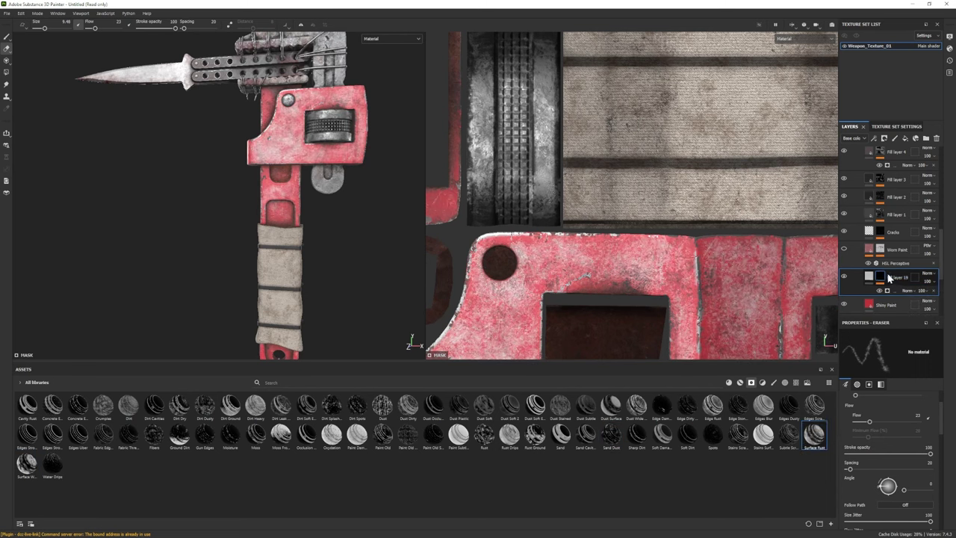
left_click(904, 290)
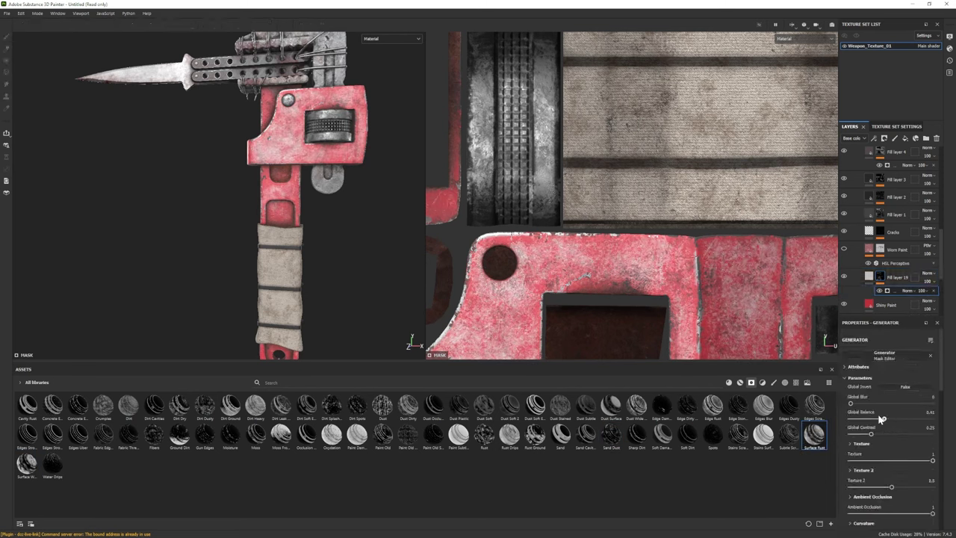
left_click_drag(881, 418, 878, 419)
left_click(896, 277)
left_click(899, 419)
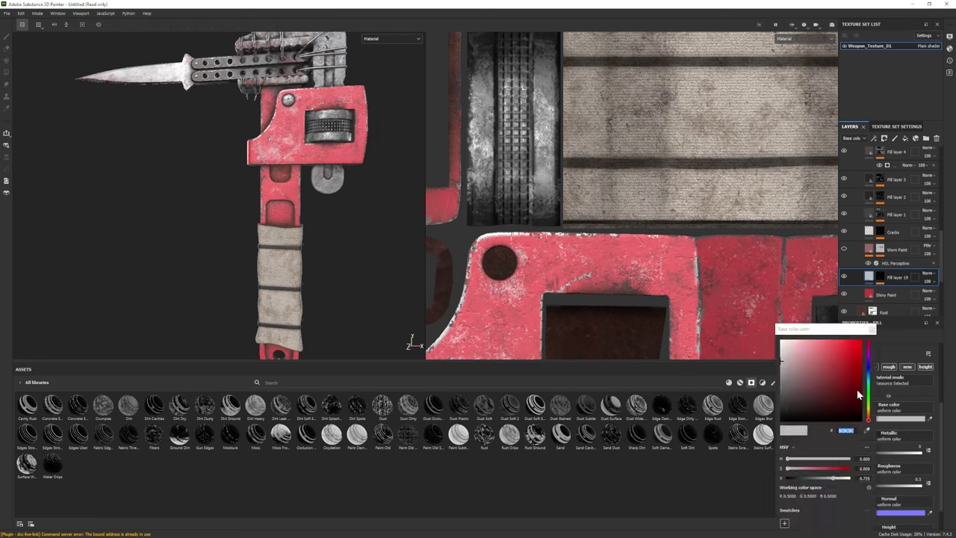
left_click(869, 413)
left_click(815, 389)
left_click(872, 330)
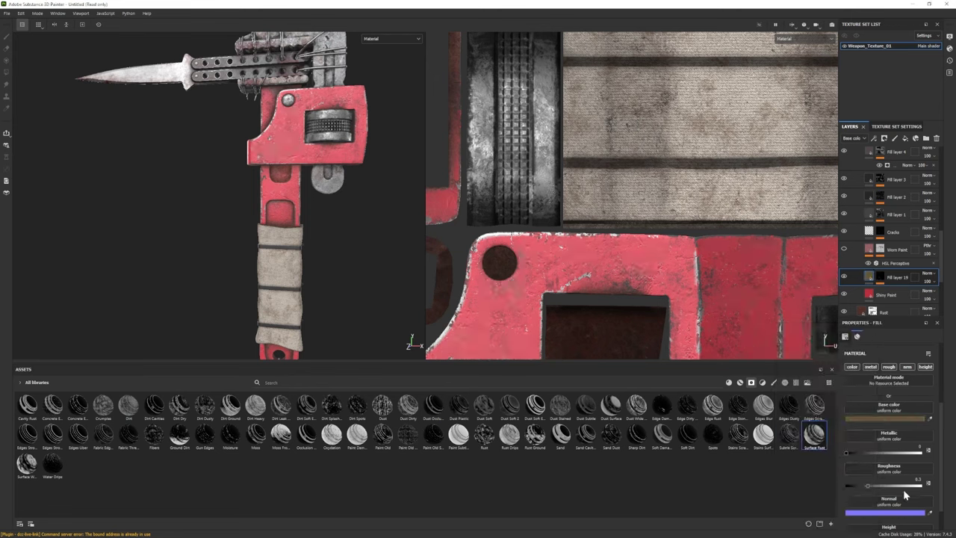
Add Fill layer 20 and a Moss-masked Fill layer 21 above Sharpen
mouse_move(269, 224)
left_mouse_down("alt")
mouse_move(312, 229)
mouse_move(280, 221)
left_mouse_up("alt")
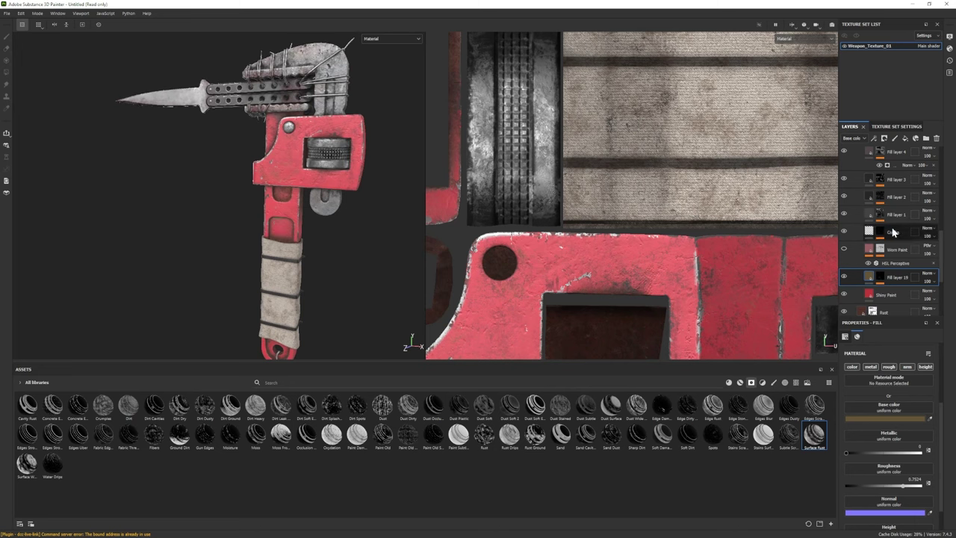
scroll(900, 230, "up", 3)
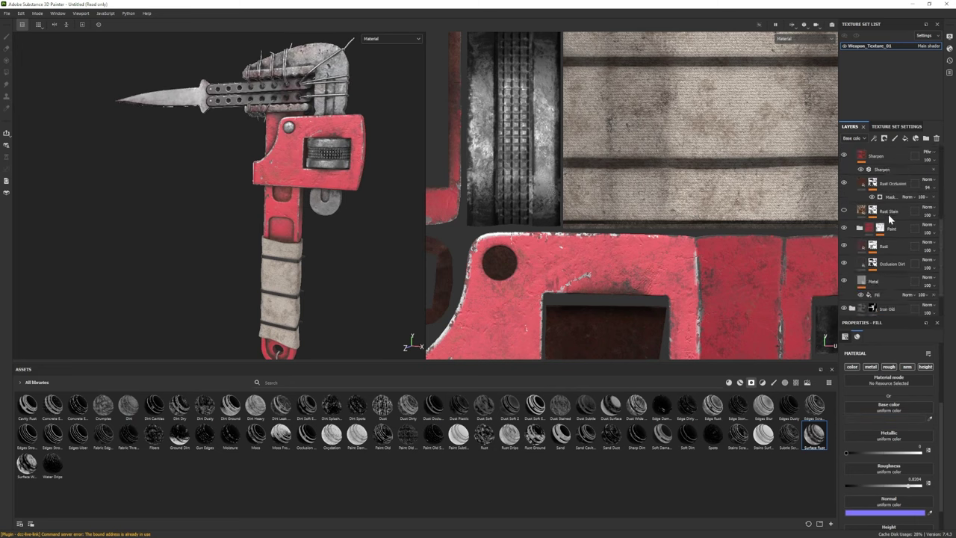
left_click(905, 138)
left_click_drag(255, 433, 850, 224)
Set Fill layer 21's base colour to dark rust brown 4E260E and preview it in Iray
left_click(866, 223)
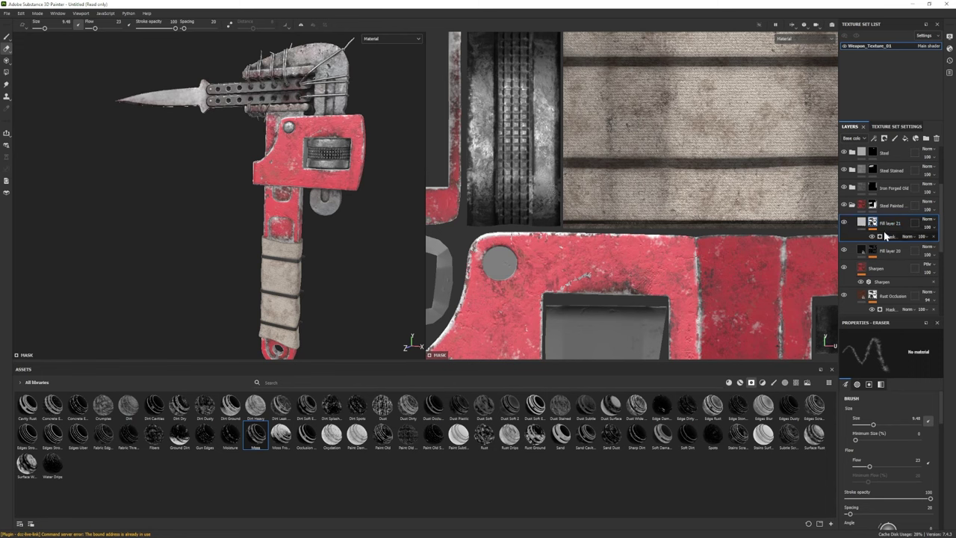
left_click(900, 418)
left_click(863, 366)
left_click(857, 381)
left_click_drag(857, 381, 853, 400)
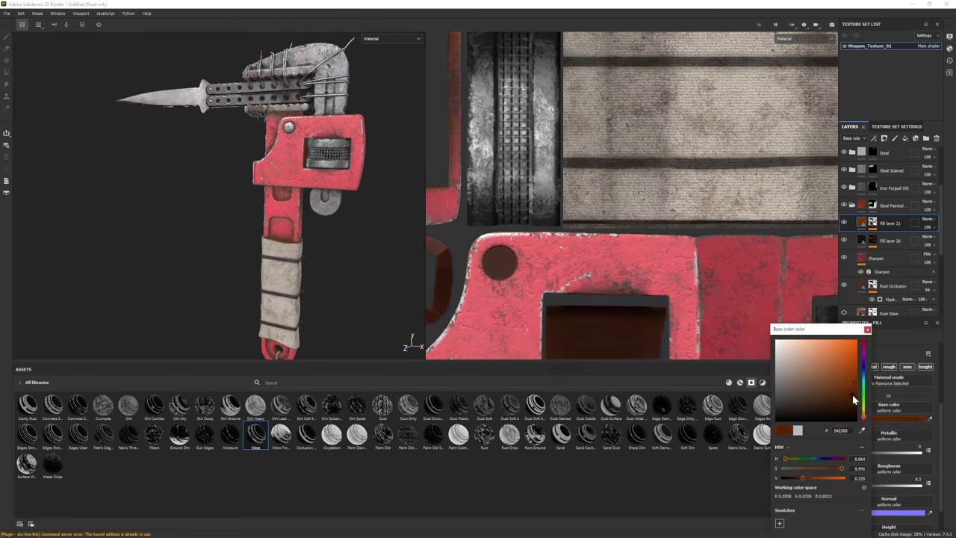
left_click(867, 330)
left_click(900, 418)
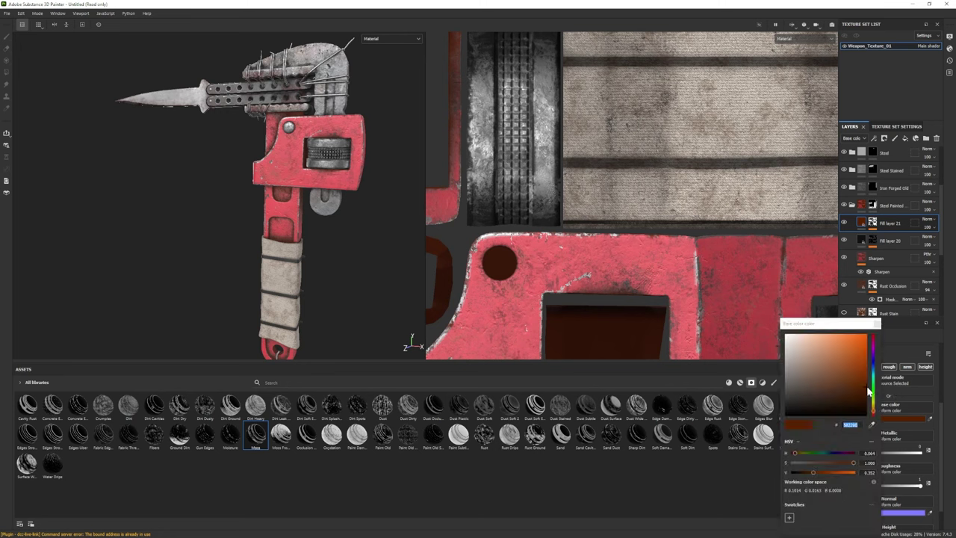
left_click(868, 381)
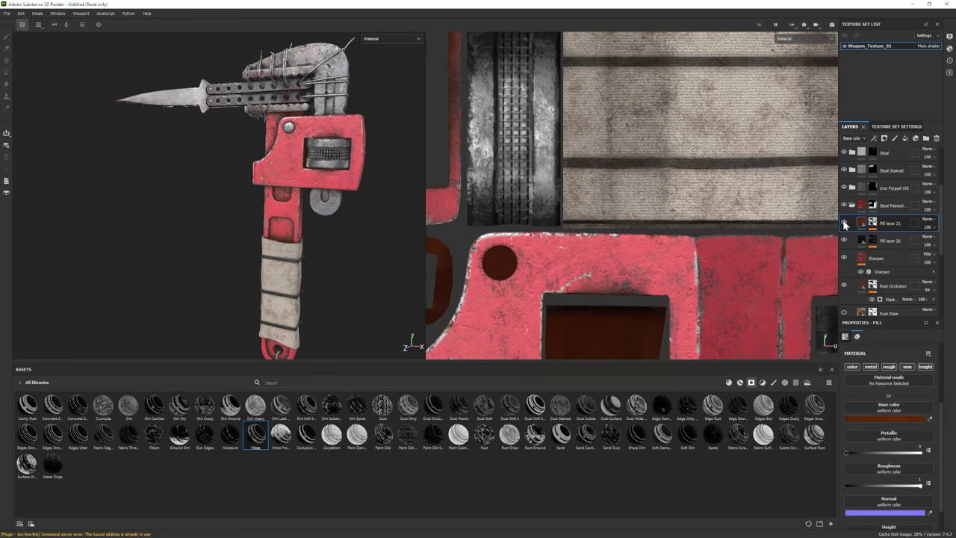
left_click(890, 421)
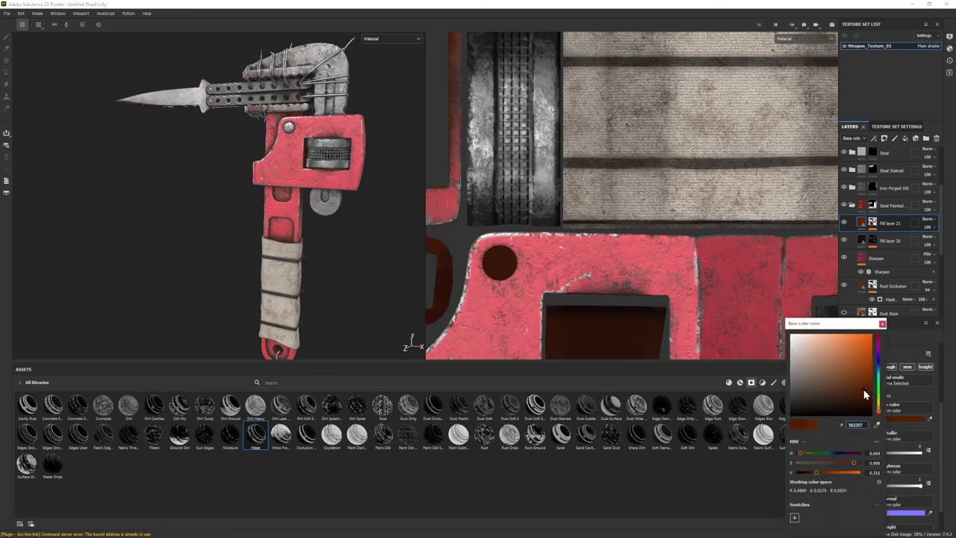
left_click_drag(869, 393, 858, 392)
left_click(882, 326)
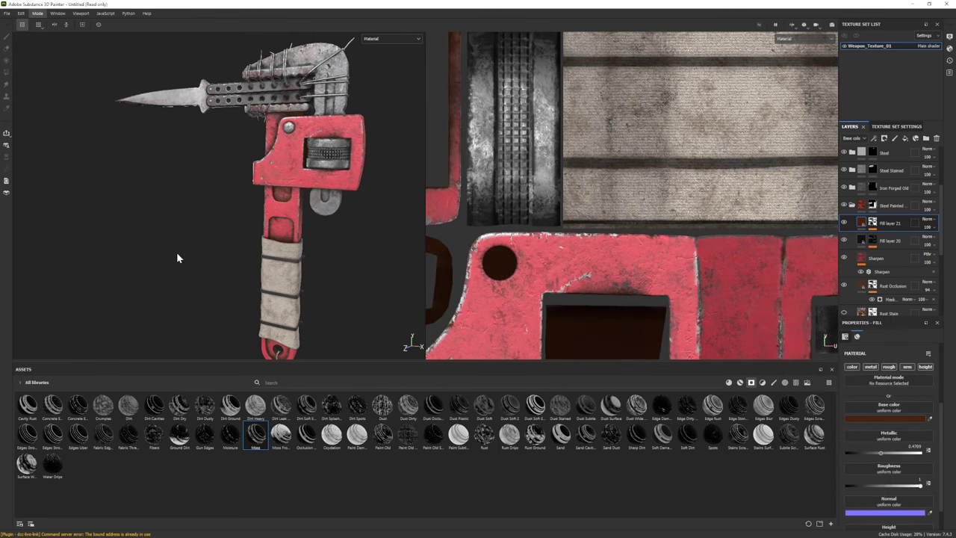
key("F10")
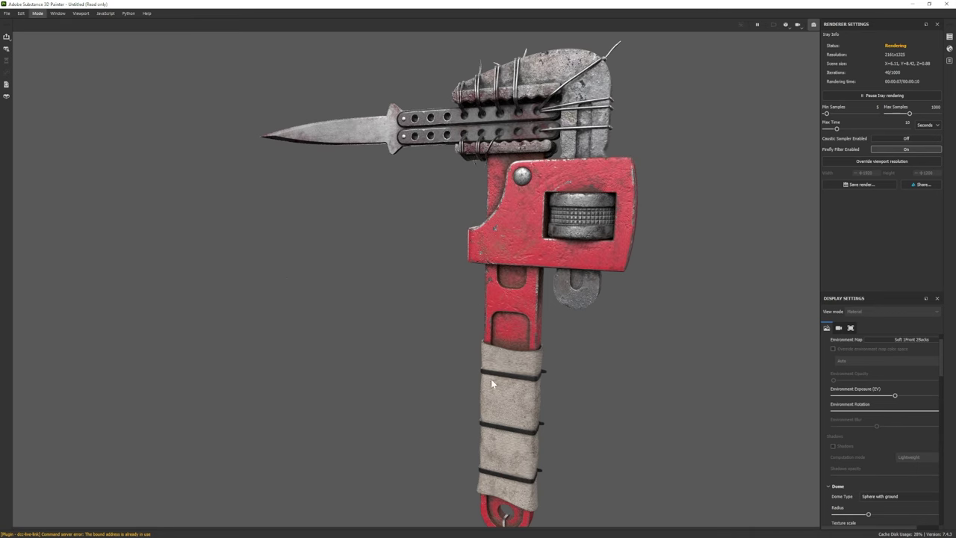
key("F10")
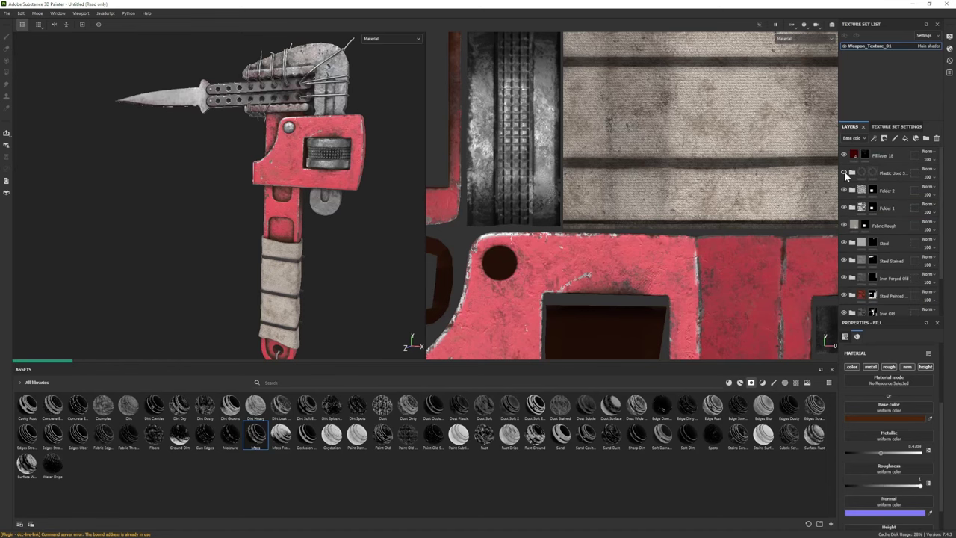
Lighten the Base Plastic layer's base colour to a near-black 212121 grey
left_click(852, 172)
left_click(881, 186)
left_click(887, 418)
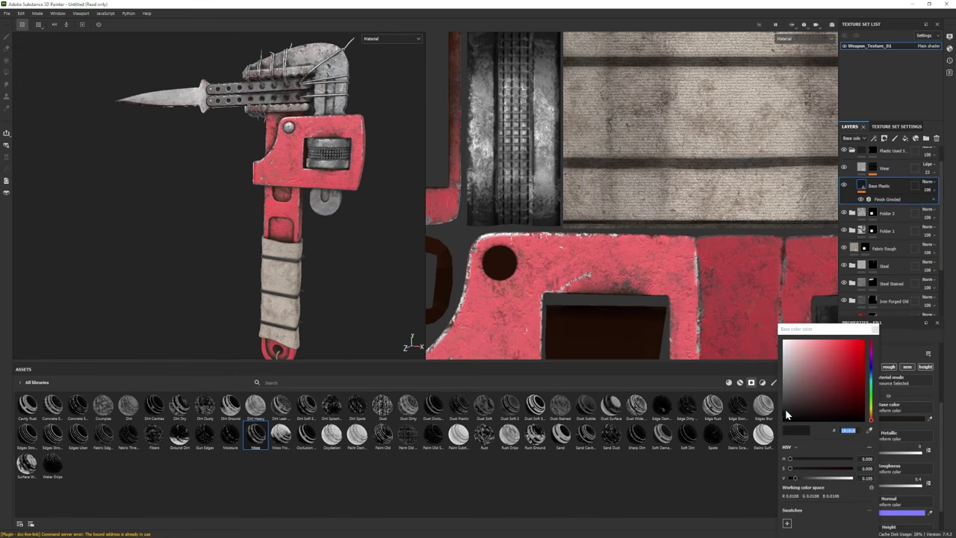
left_click_drag(786, 414, 780, 413)
left_click(875, 331)
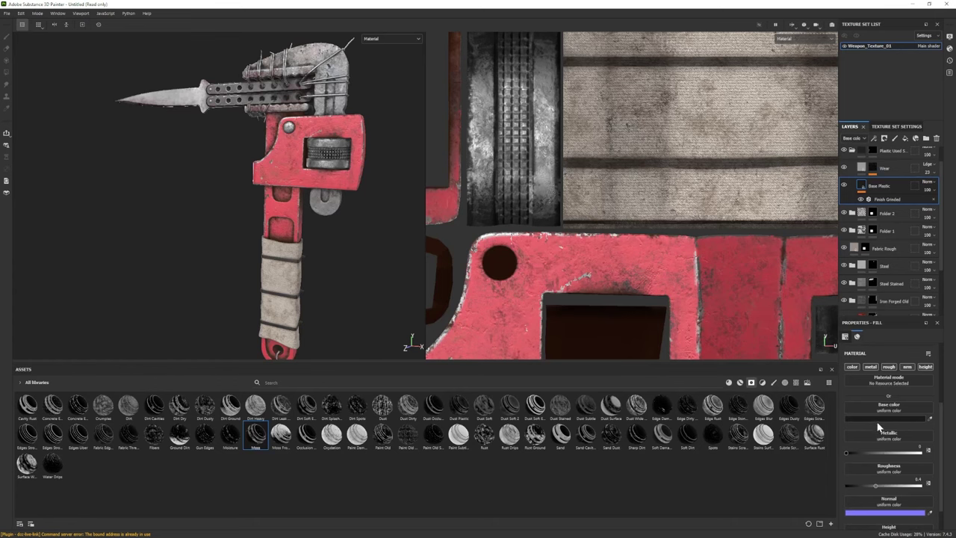
left_click(878, 420)
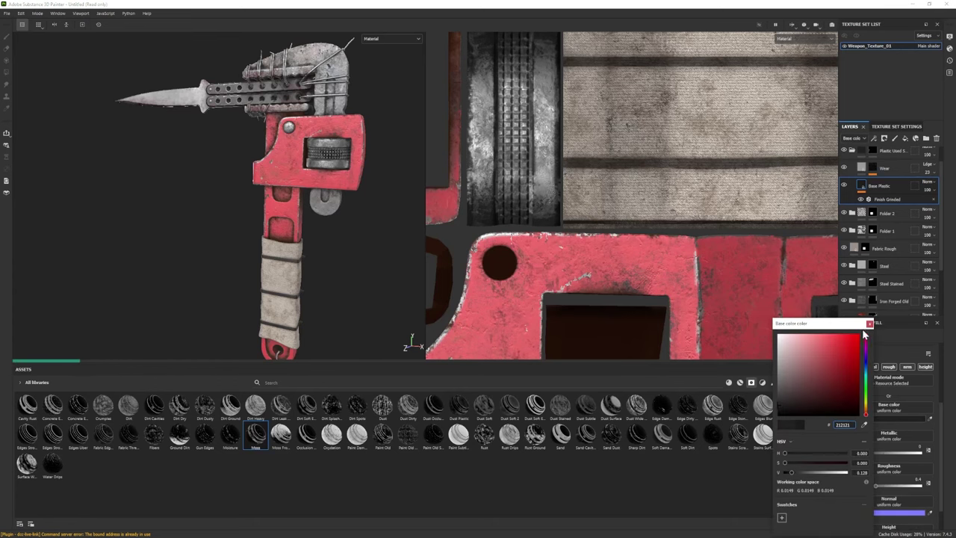
Add a fill layer above Wear, then delete it again
left_click(905, 139)
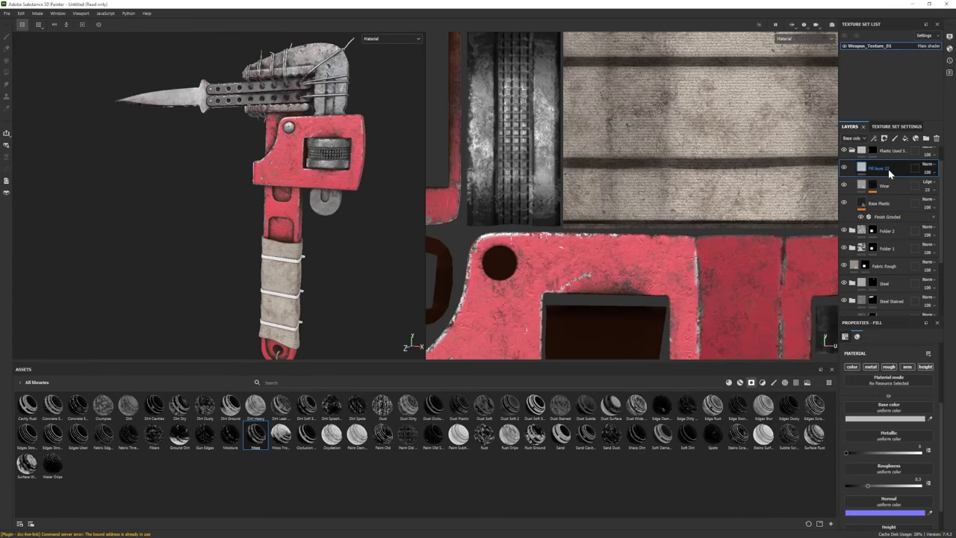
key("Delete")
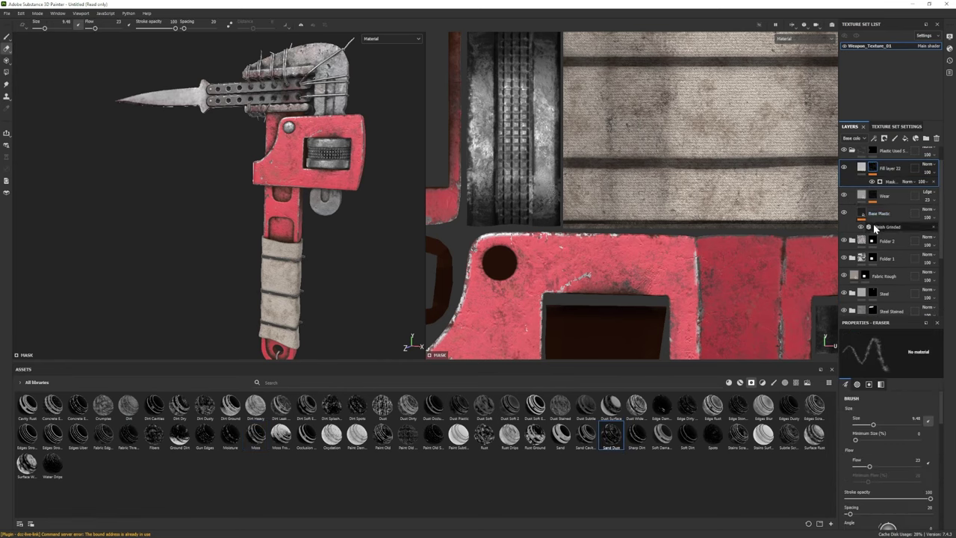
left_click_drag(239, 181, 284, 202, "alt")
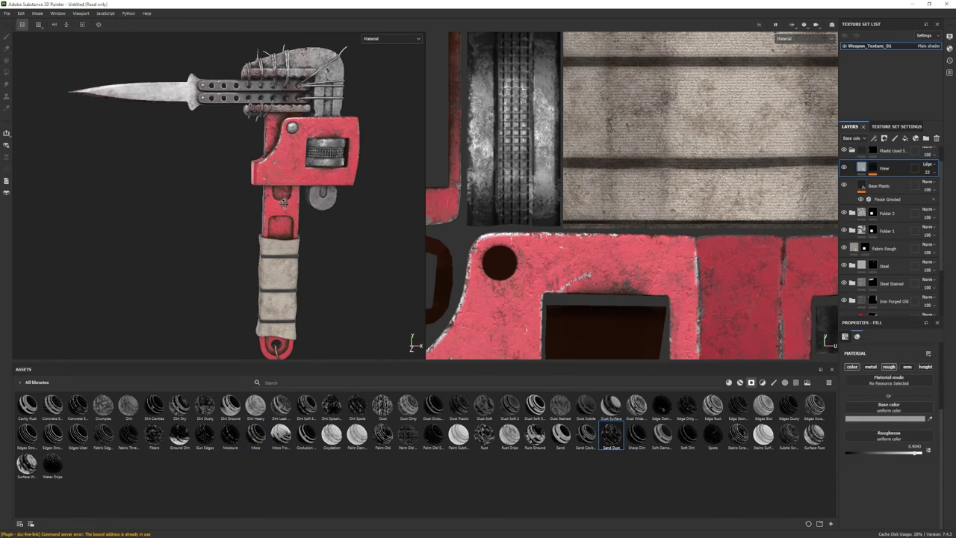
Remove the extra Fill layer 22 so Fill layer 18 is back on top of the stack
key("2")
key("ctrl+z")
scroll(244, 221, "up", 5)
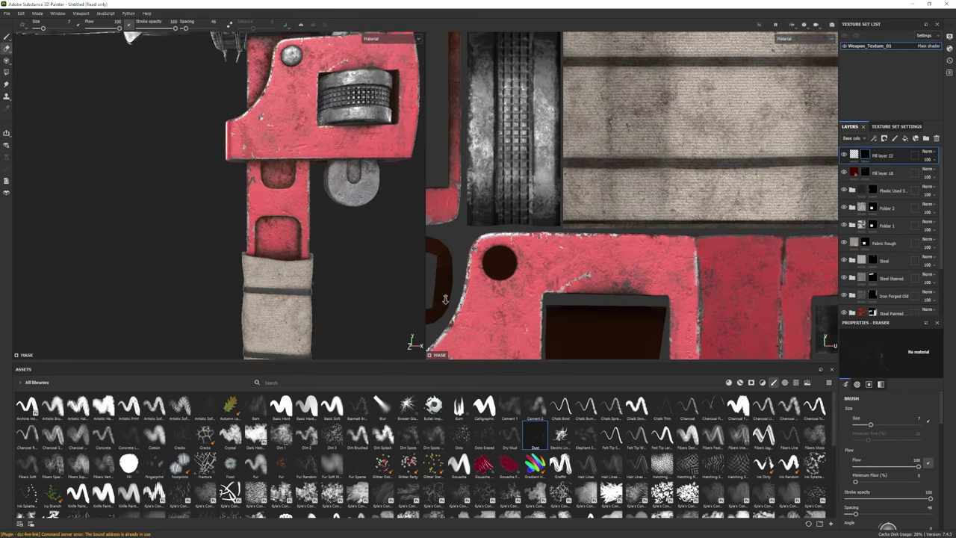
mouse_move(244, 221)
left_mouse_down("alt")
mouse_move(224, 209)
mouse_move(224, 224)
mouse_move(232, 221)
left_mouse_up("alt")
scroll(220, 227, "down", 3)
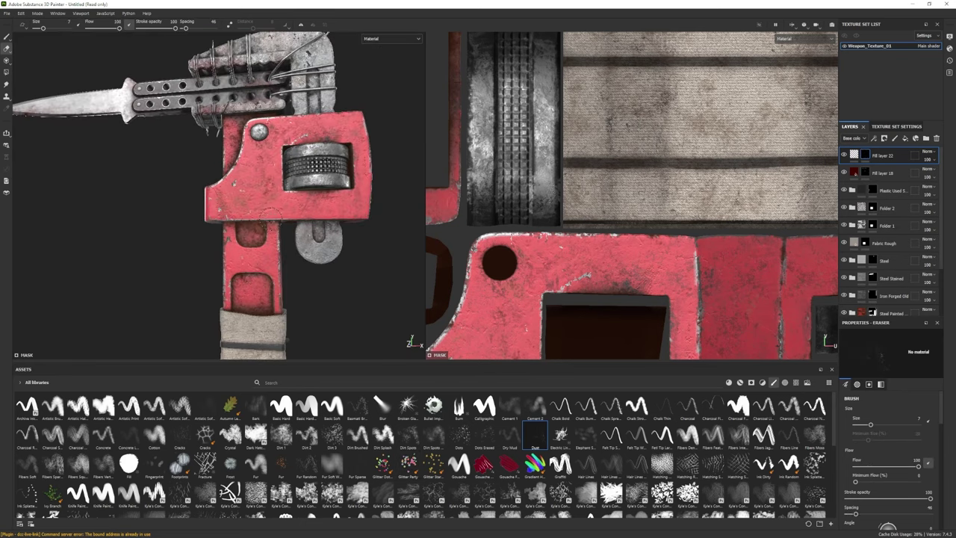
left_click(6, 38)
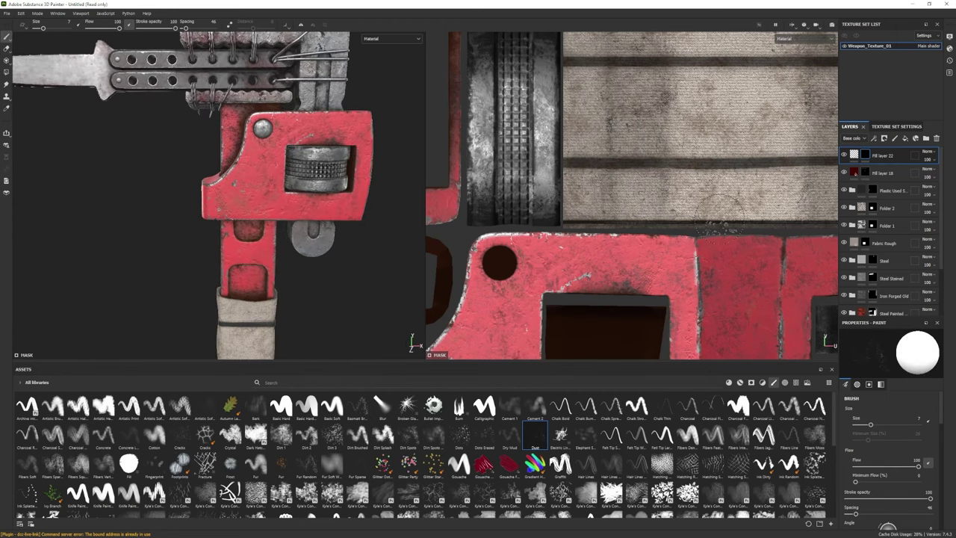
left_click(936, 139)
scroll(126, 203, "down", 5)
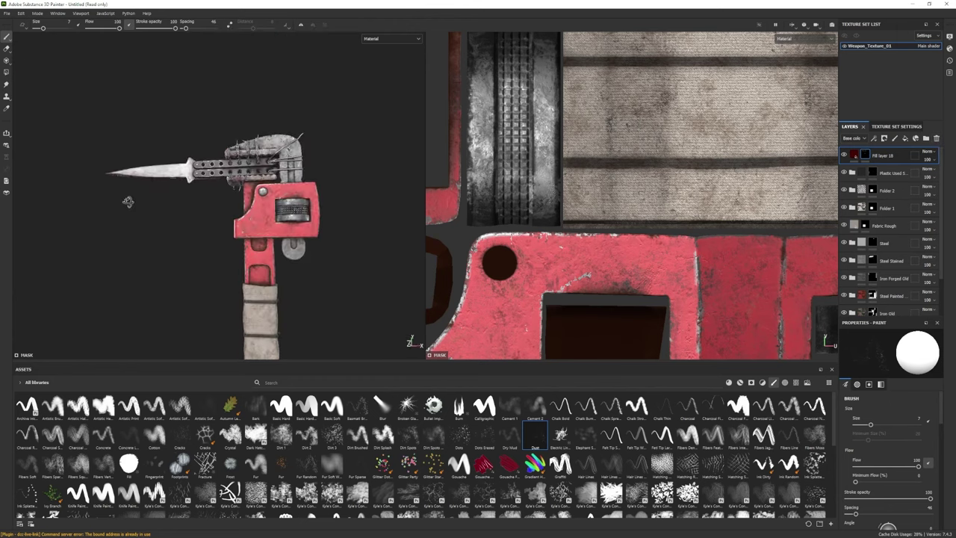
scroll(277, 284, "up", 3)
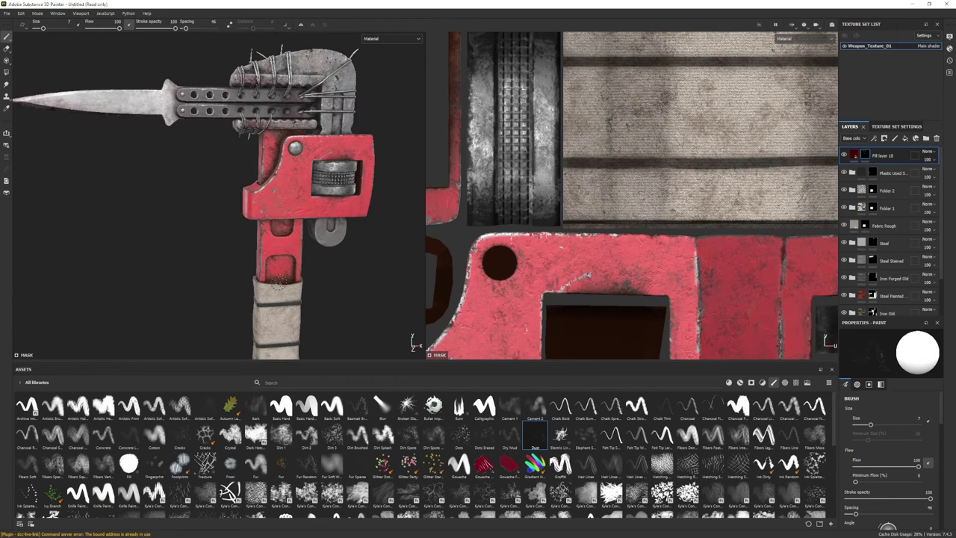
Add Fill layer 22 with its base colour off and a black mask
left_click(905, 138)
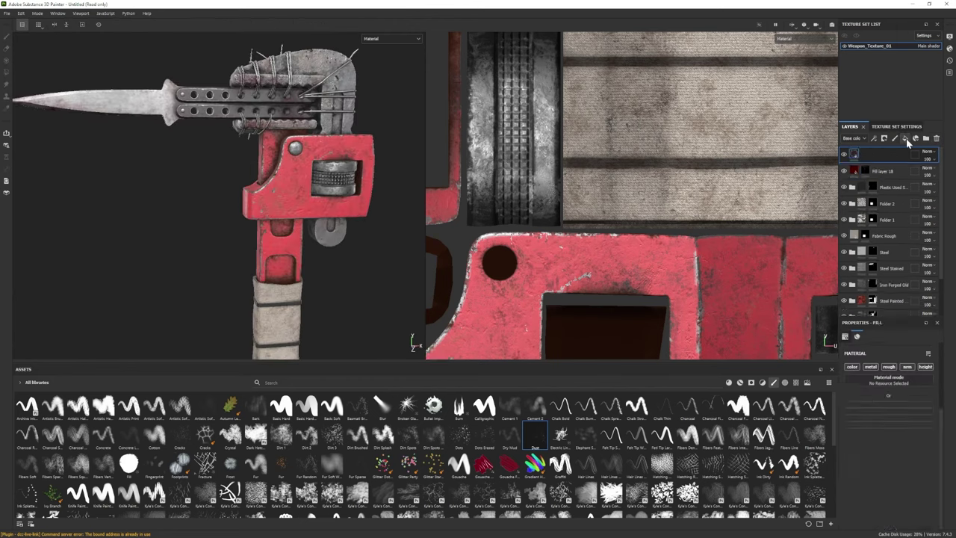
left_click(851, 366)
right_click(866, 154)
left_click(879, 167)
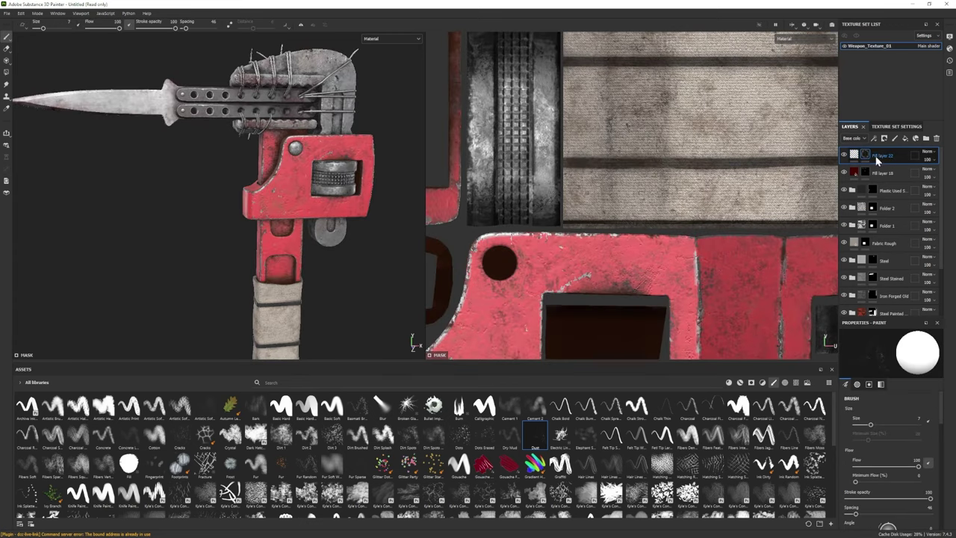
Load the Font Orbitron alpha onto the brush
left_click(784, 383)
scroll(446, 461, "down", 5)
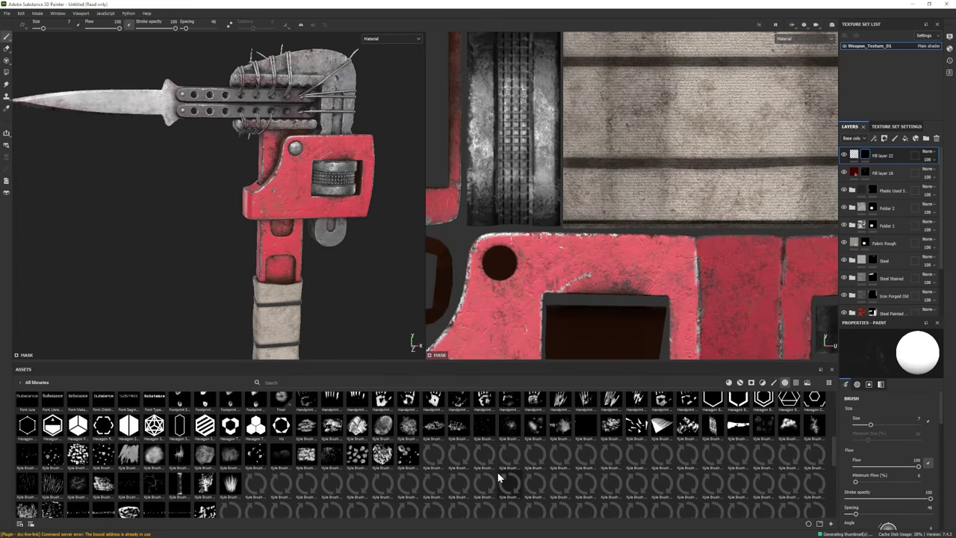
scroll(498, 480, "down", 4)
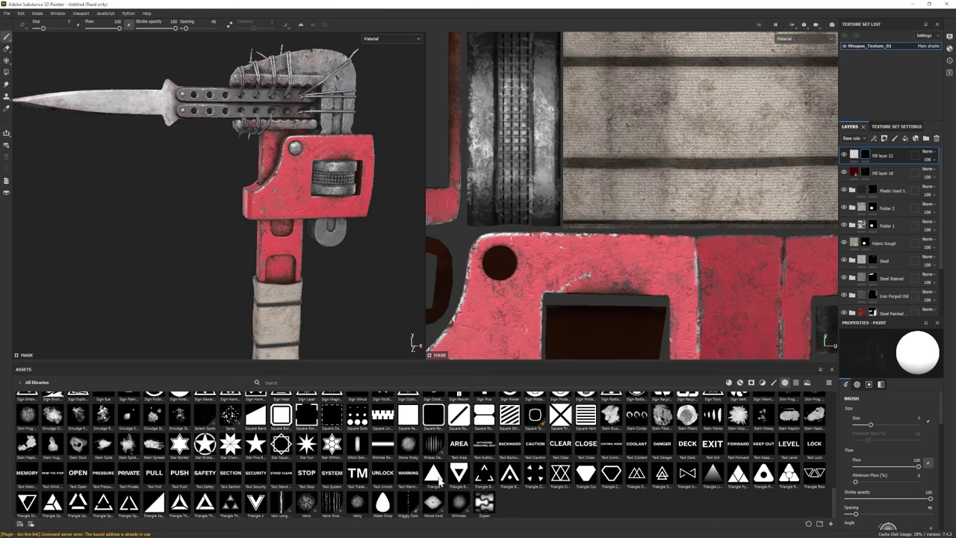
scroll(366, 474, "up", 8)
scroll(365, 475, "up", 3)
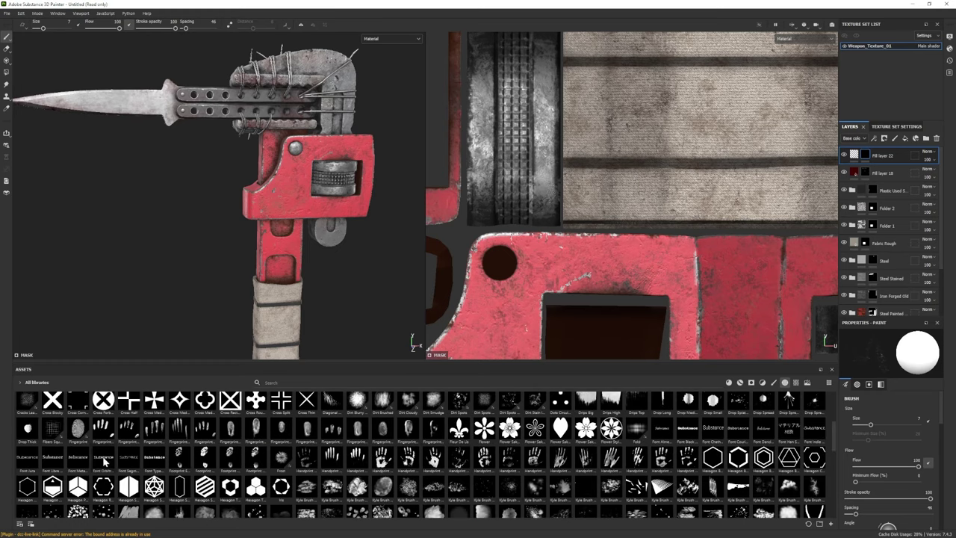
left_click(104, 461)
scroll(889, 462, "down", 5)
Set the font alpha's text to 126 and switch it to Font Courier Prime
left_click(891, 470)
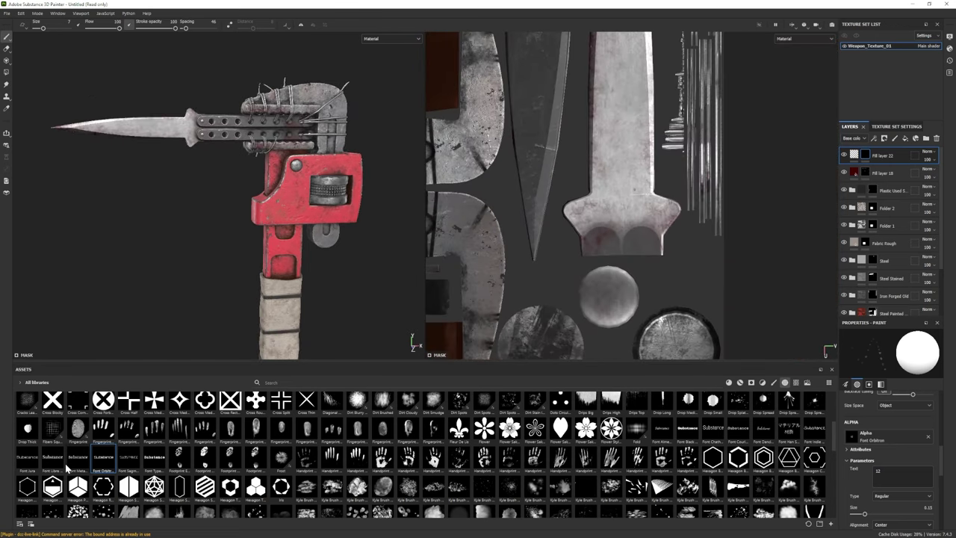
mouse_move(53, 465)
left_click_drag(27, 457, 921, 445)
type("12")
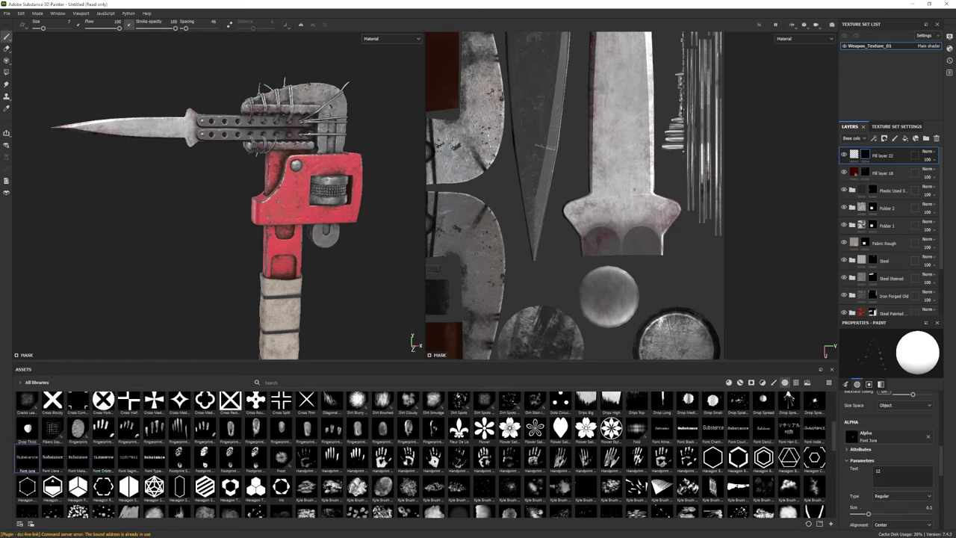
scroll(904, 446, "up", 3)
left_click(737, 430)
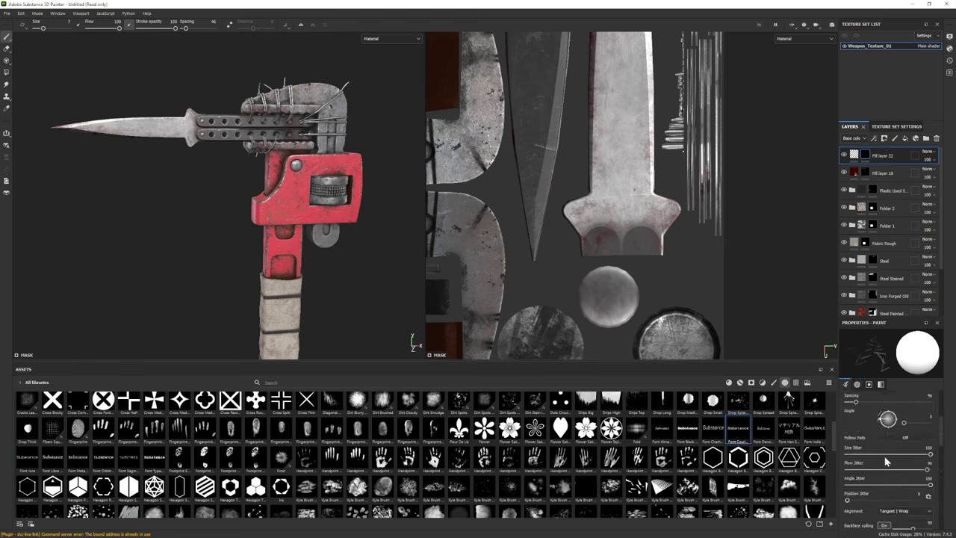
scroll(890, 433, "up", 5)
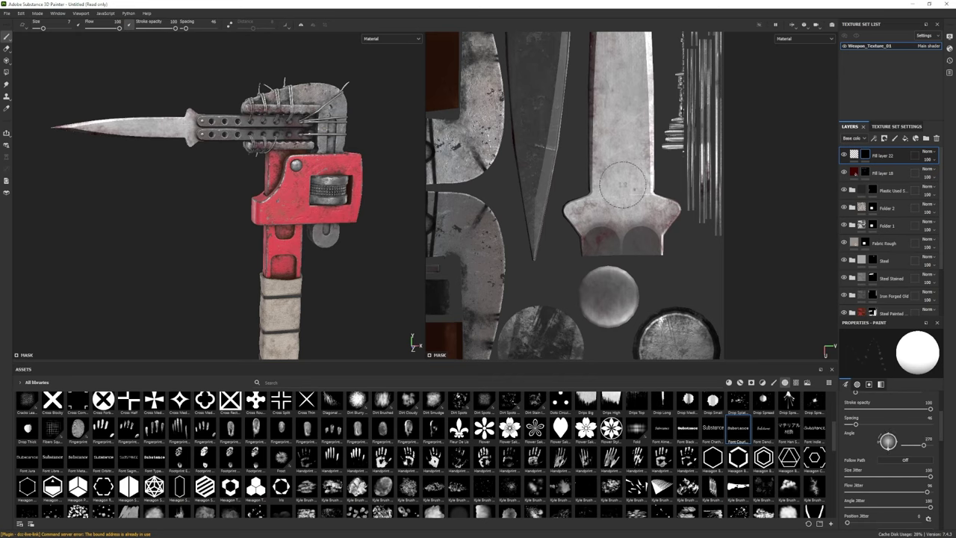
Move Fill layer 22 into the Steel folder
left_click(844, 278)
left_click(844, 278)
left_click_drag(881, 155, 887, 283)
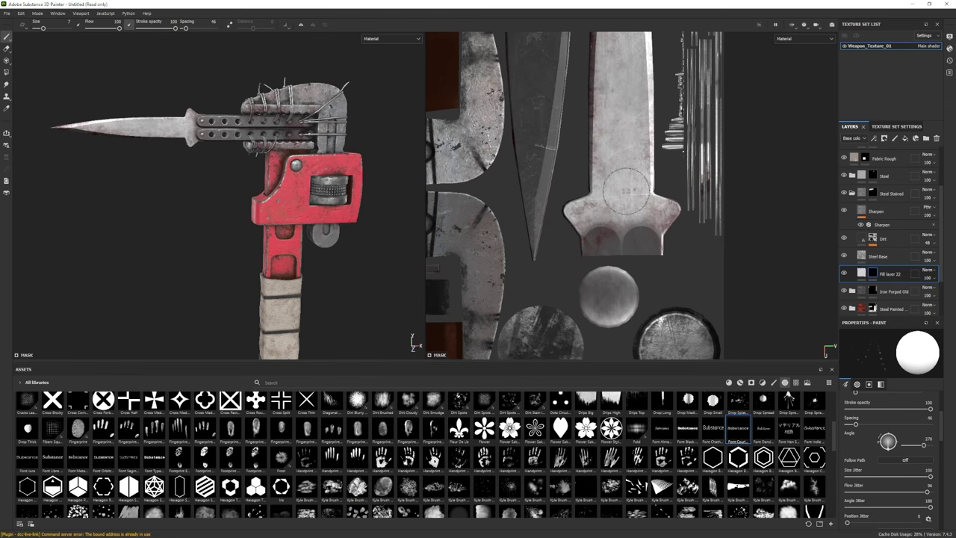
Set the brush's angle, size and flow jitter to zero
scroll(875, 444, "down", 2)
left_click_drag(855, 433, 846, 432)
left_click(846, 446)
left_click(846, 462)
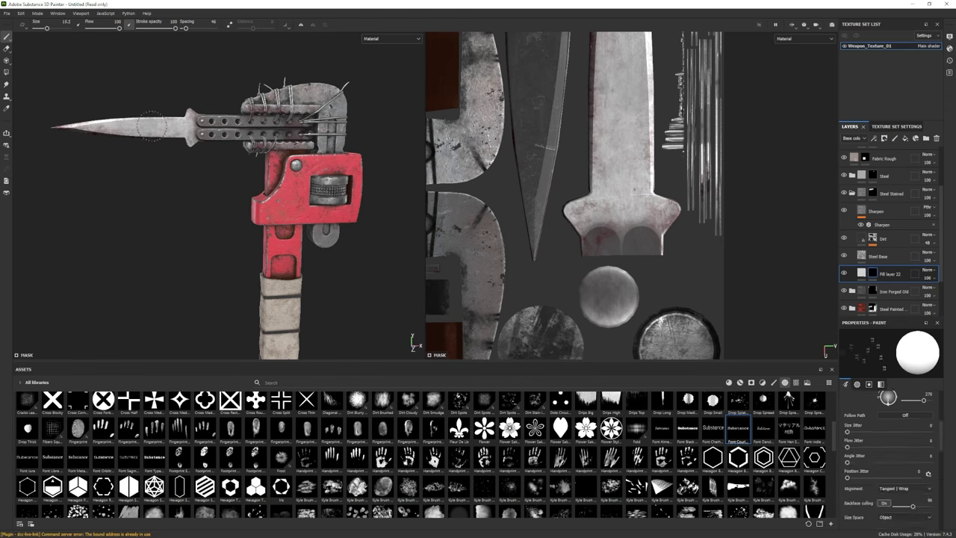
left_click_drag(224, 157, 169, 151, "alt")
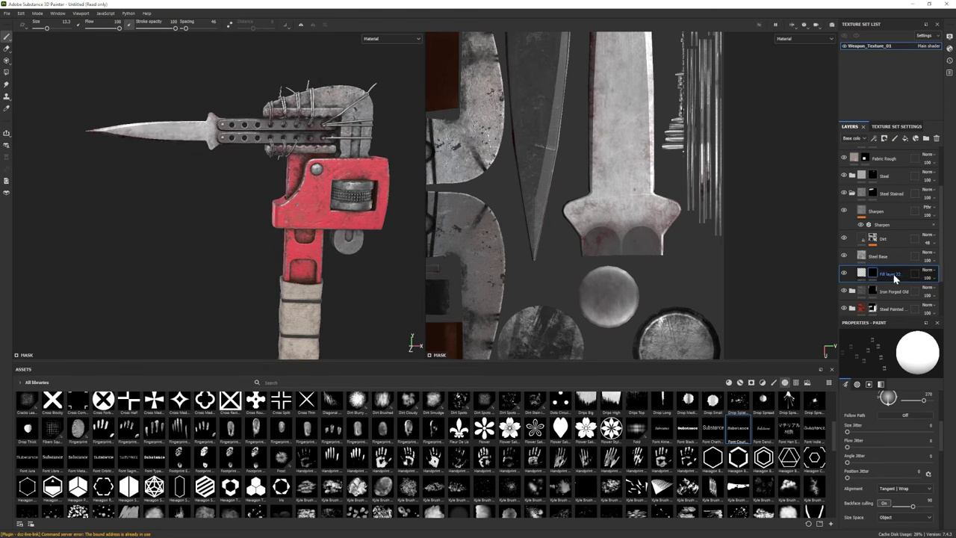
Reorder the Steel folder so Steel Base sits above Fill layer 22
key("Delete")
key("ctrl+z")
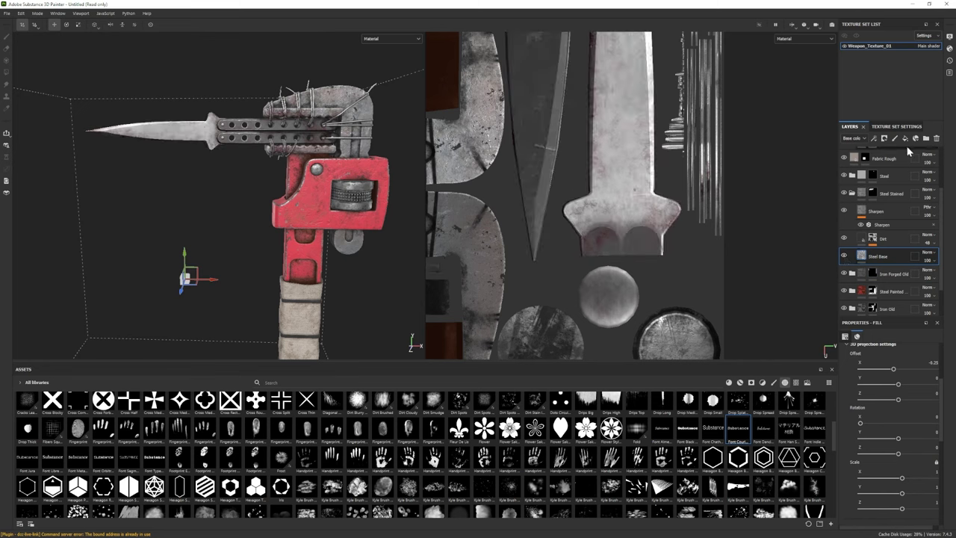
left_click_drag(878, 273, 880, 251)
Give Fill layer 22 a negative height so the marking sinks in
left_click(889, 278)
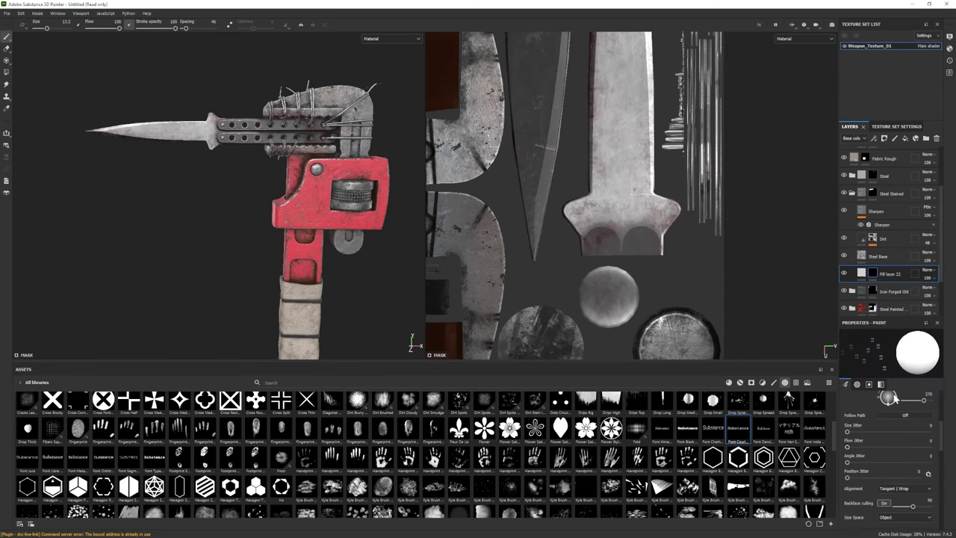
left_click_drag(892, 520, 881, 523)
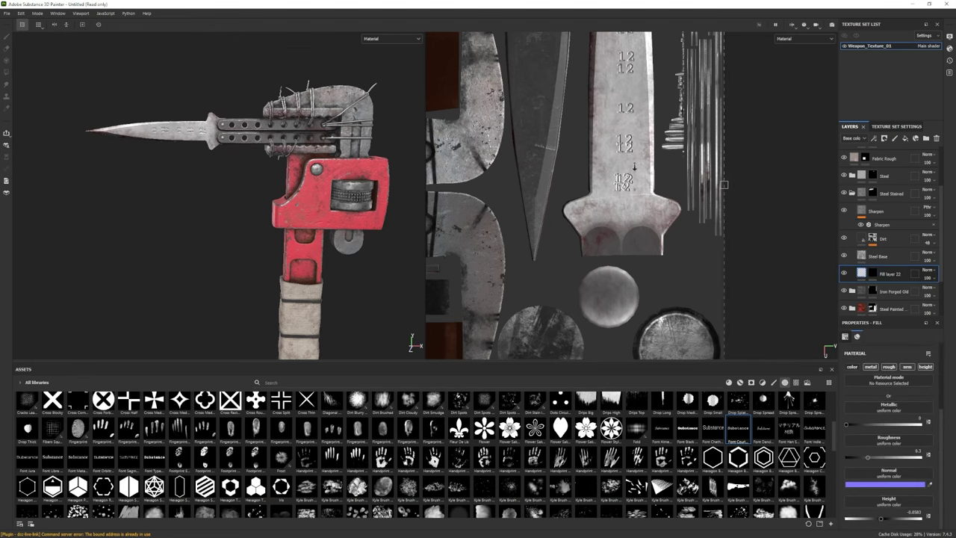
scroll(635, 165, "down", 2)
Switch to the Basic Hard brush at size 7 for painting
key("e")
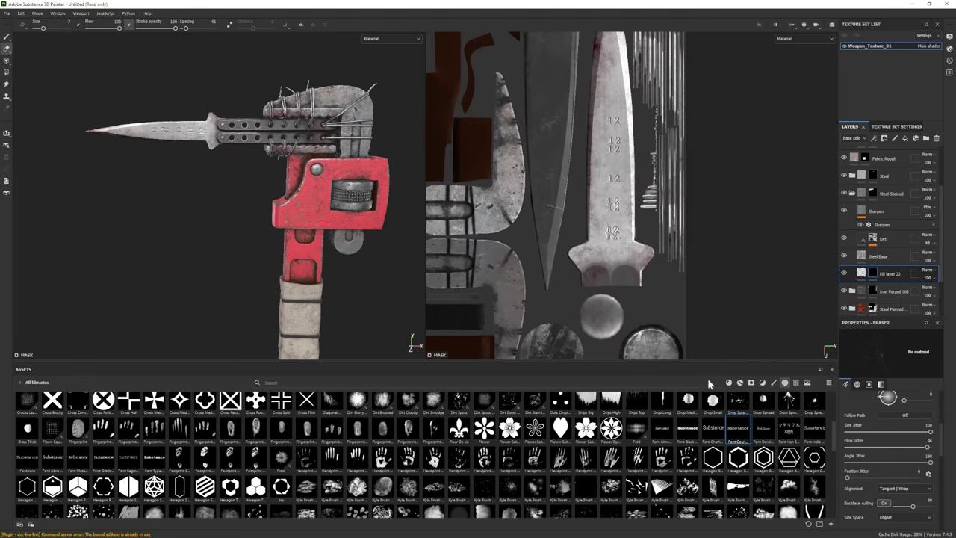
left_click(773, 382)
left_click(280, 405)
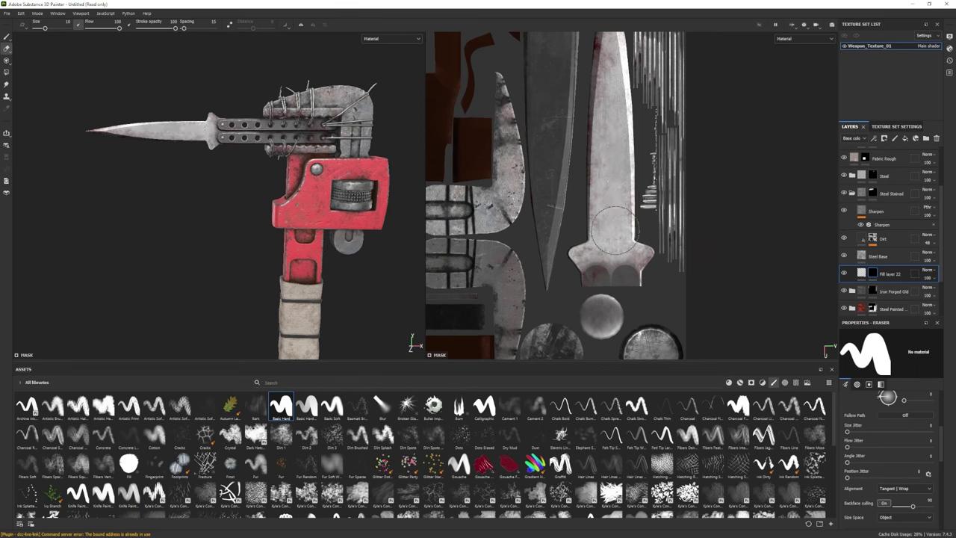
key("1")
scroll(612, 217, "up", 2)
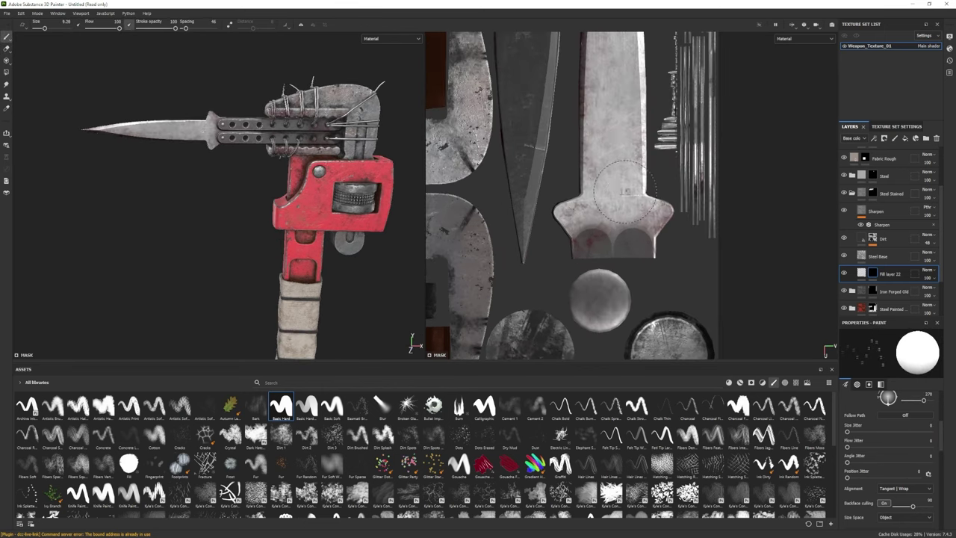
scroll(888, 448, "down", 3)
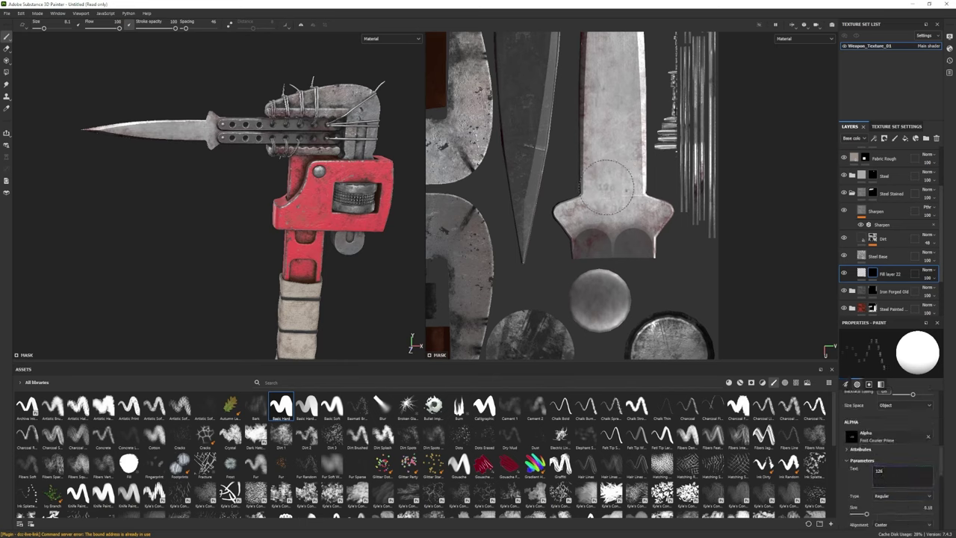
key("bracketleft")
Orient the model and UV layout to stamp the 126 marking onto the knife blade
left_click_drag(228, 193, 358, 196, "alt")
mouse_move(522, 187)
left_mouse_down("alt")
mouse_move(584, 122)
mouse_move(587, 142)
mouse_move(633, 165)
left_mouse_up("alt")
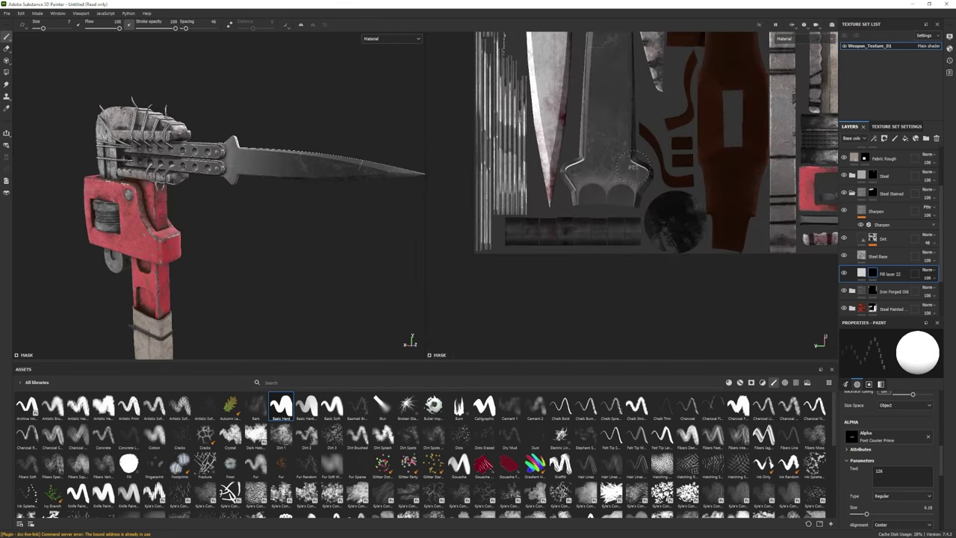
left_click_drag(493, 224, 457, 163, "alt")
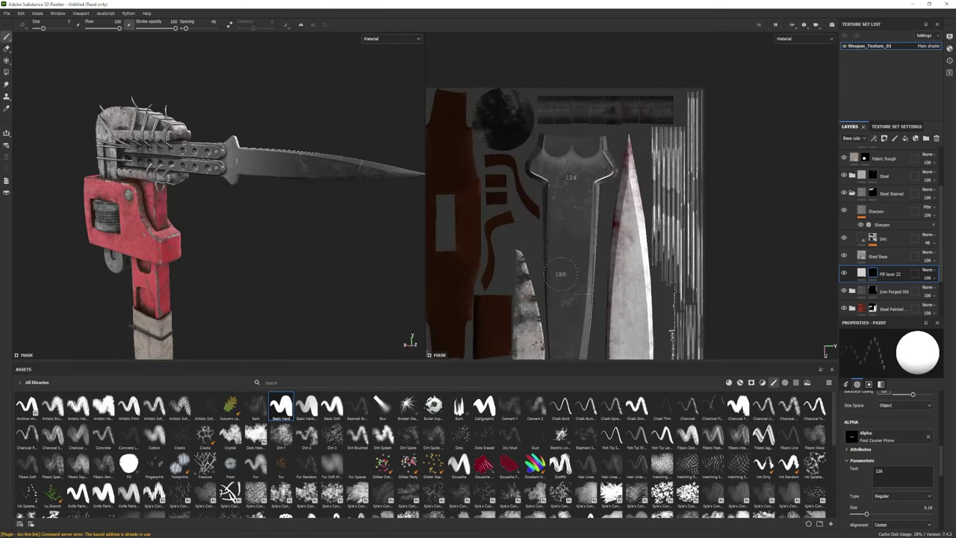
left_click_drag(306, 186, 177, 228, "alt")
scroll(177, 229, "up", 3)
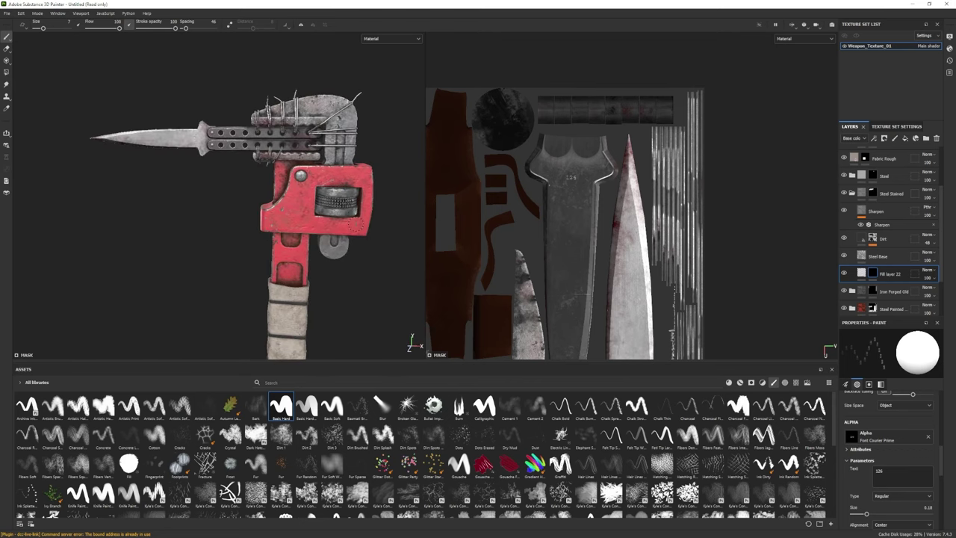
left_click_drag(570, 190, 613, 270, "alt")
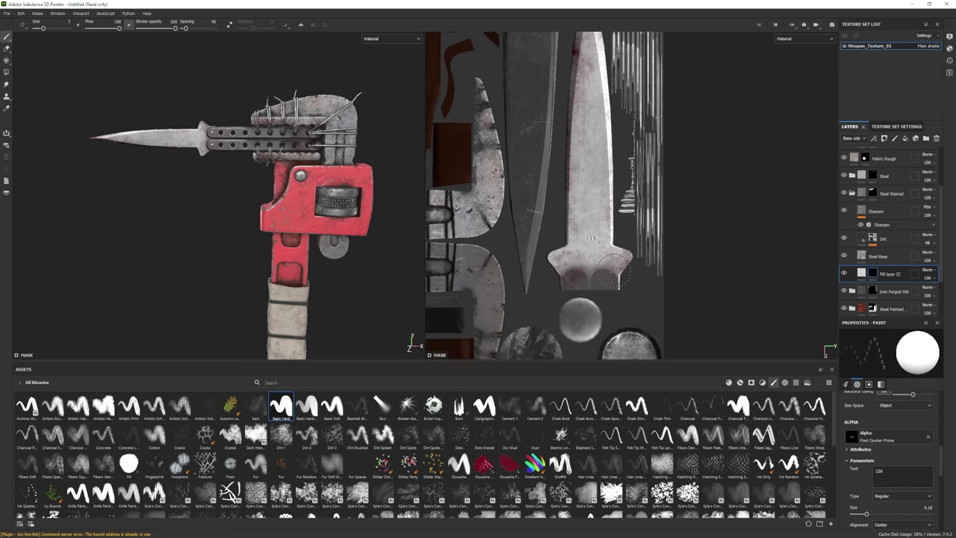
left_click_drag(246, 186, 418, 347, "alt")
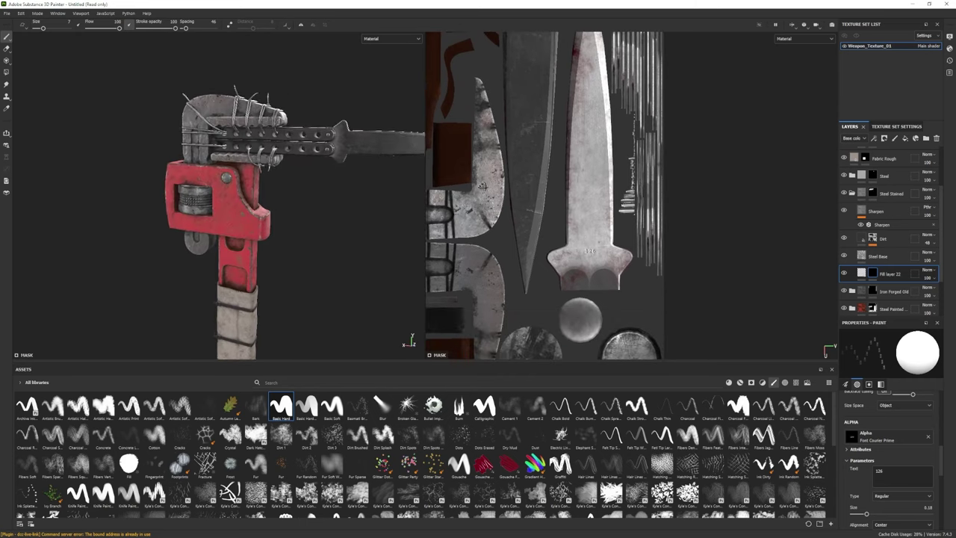
left_click_drag(537, 224, 582, 253, "alt")
scroll(892, 448, "up", 5)
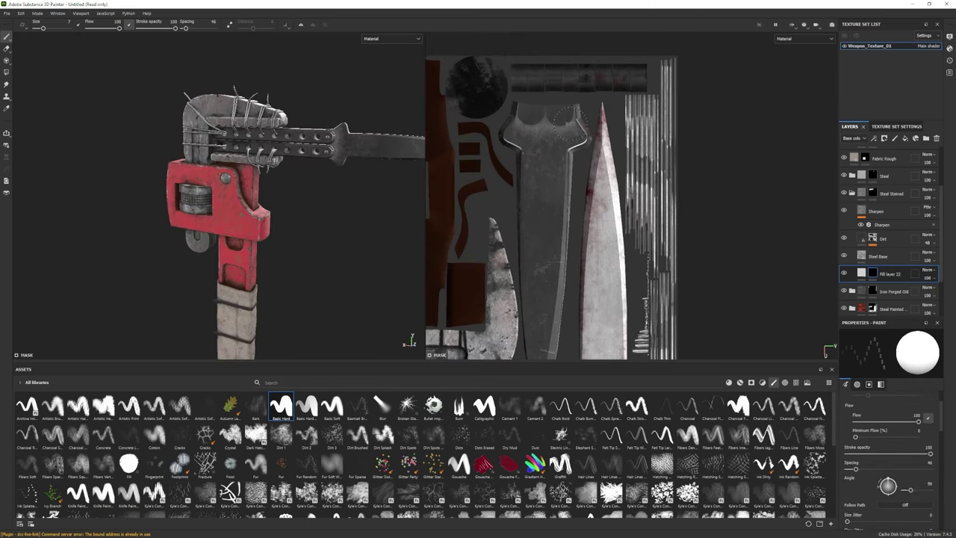
left_click_drag(188, 227, 149, 218, "alt")
scroll(239, 214, "up", 3)
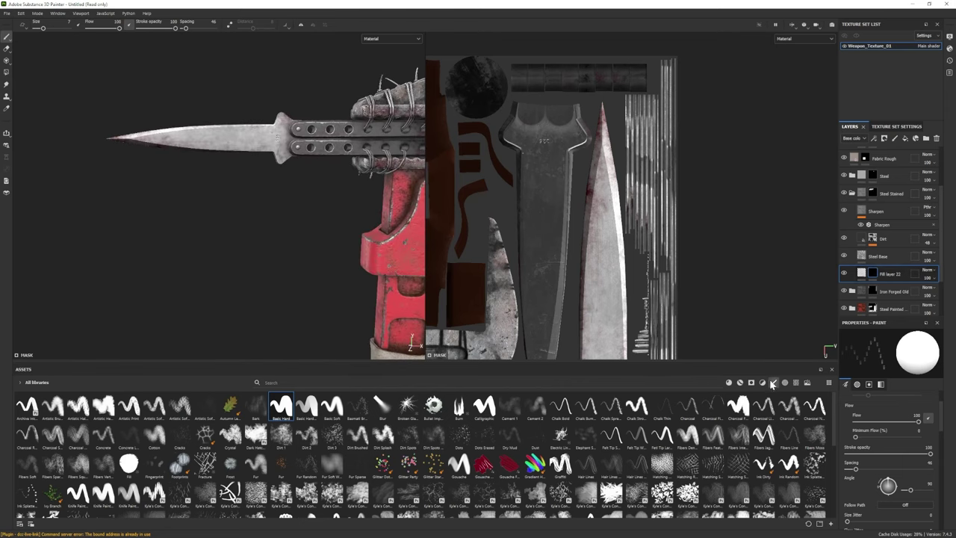
Add Fill layer 23 with only the height channel enabled and a black mask
left_click(905, 139)
left_click(852, 366)
left_click(870, 366)
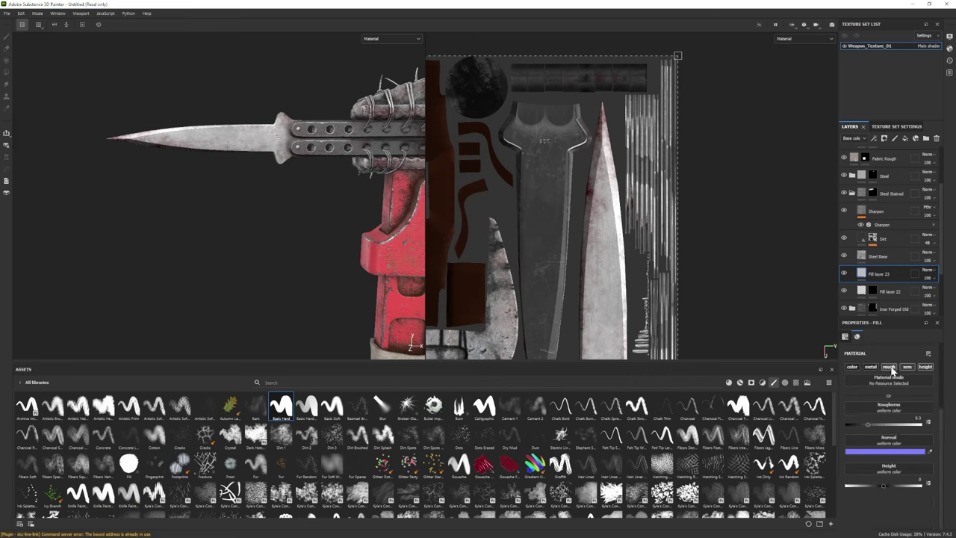
left_click(889, 367)
left_click(907, 366)
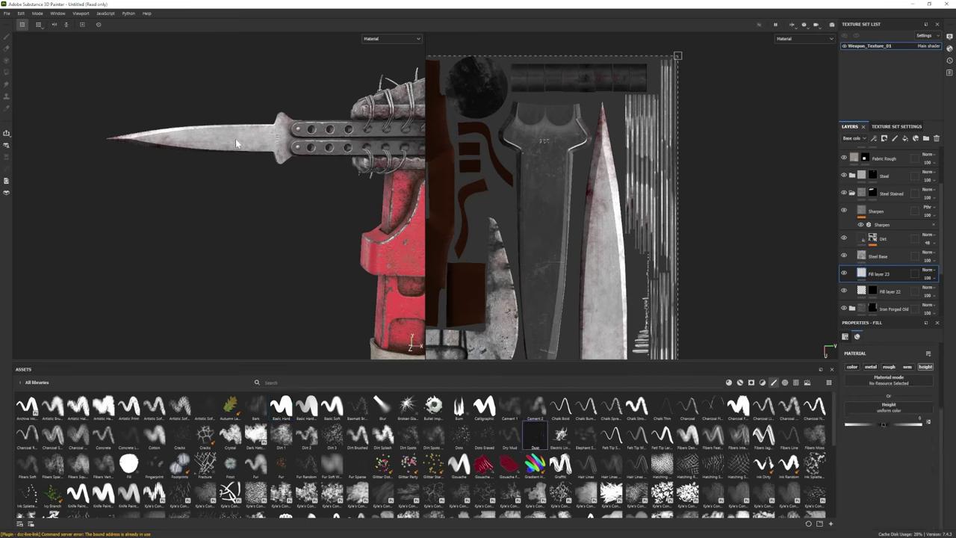
right_click(880, 277)
left_click(888, 23)
Orbit to the knife blade and try the Dust and Dots Erased brushes for erasing
key("1")
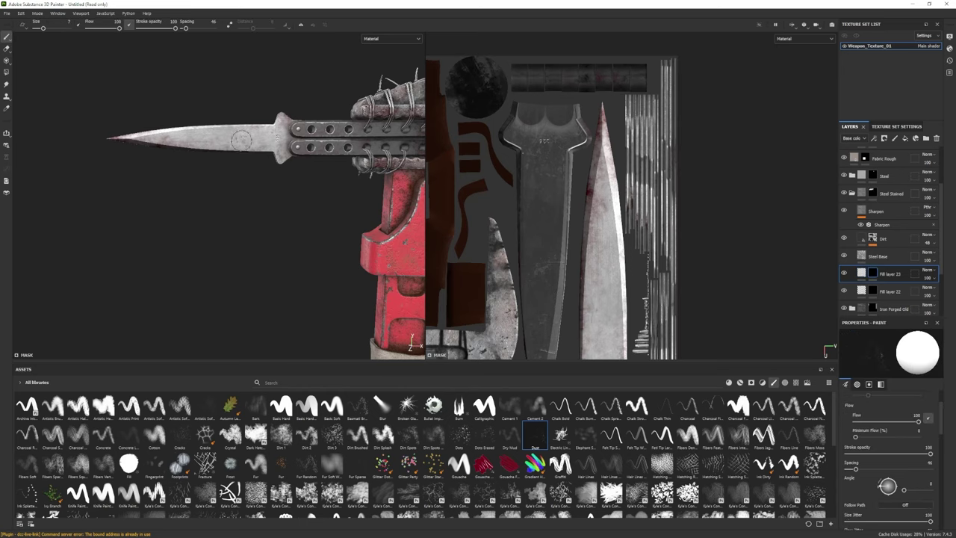
mouse_move(241, 141)
left_mouse_down("alt")
mouse_move(279, 221)
mouse_move(242, 140)
mouse_move(276, 160)
mouse_move(290, 141)
left_mouse_up("alt")
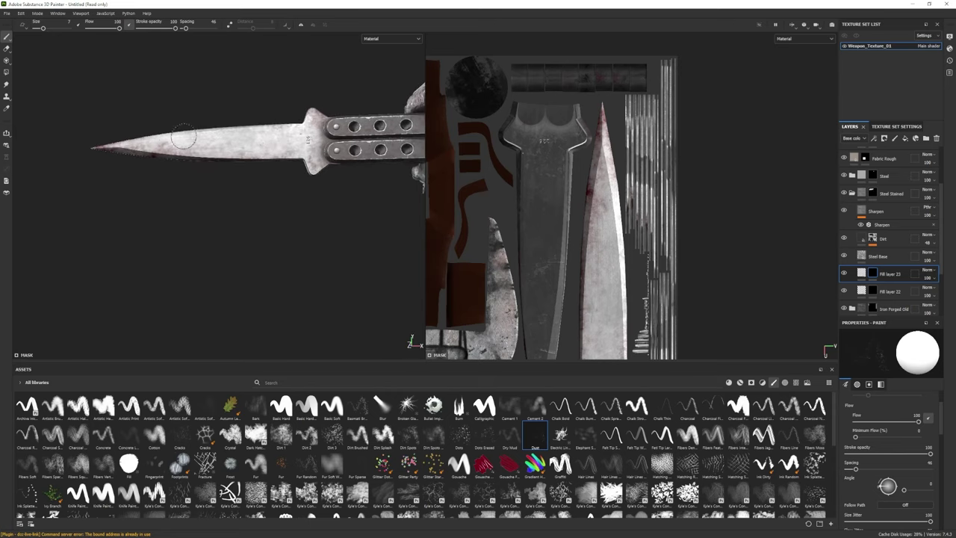
left_click_drag(189, 147, 336, 168, "alt")
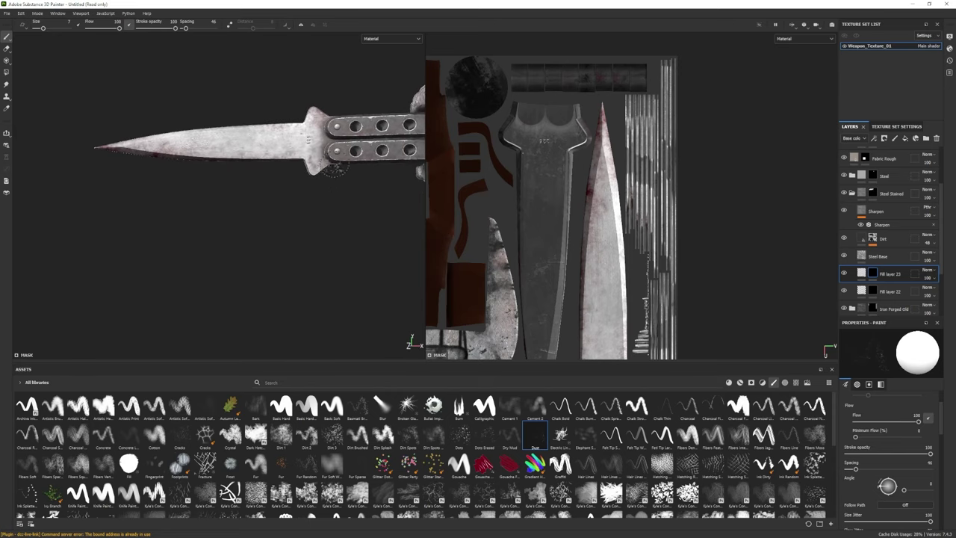
left_click_drag(244, 154, 271, 146, "alt")
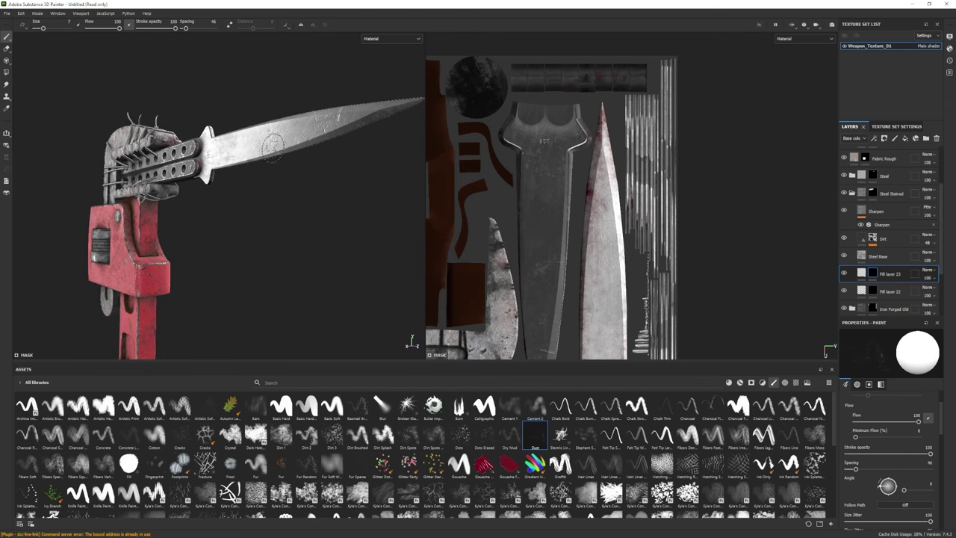
left_click_drag(207, 125, 218, 142, "alt")
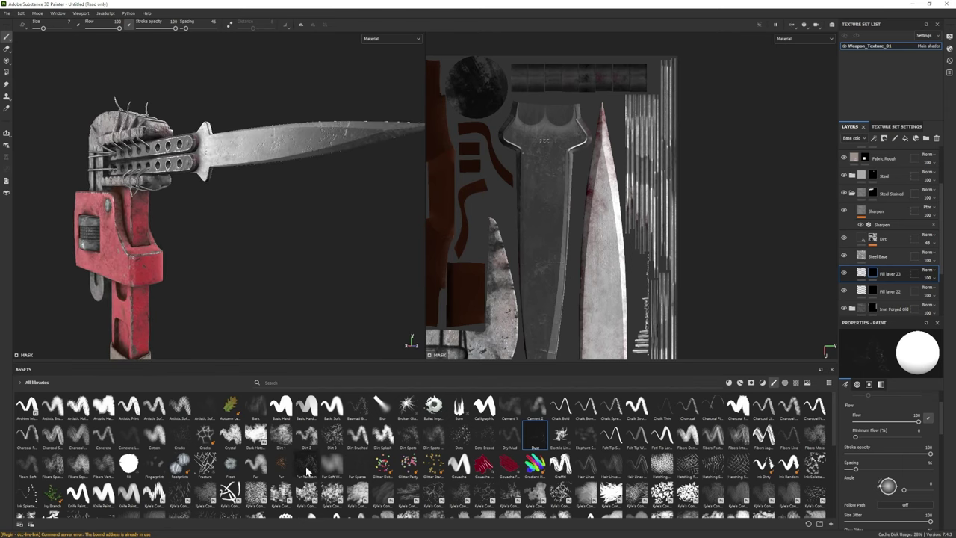
key("e")
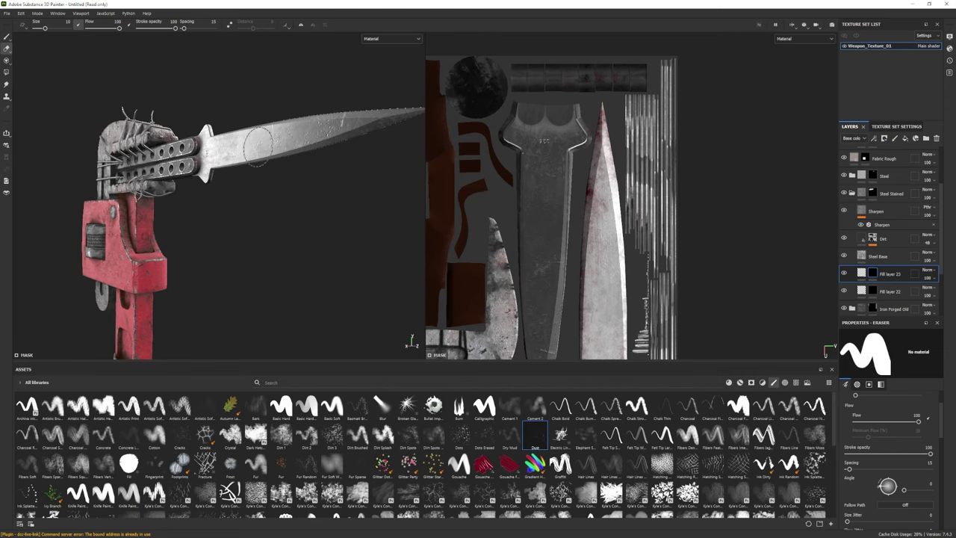
left_click(547, 439)
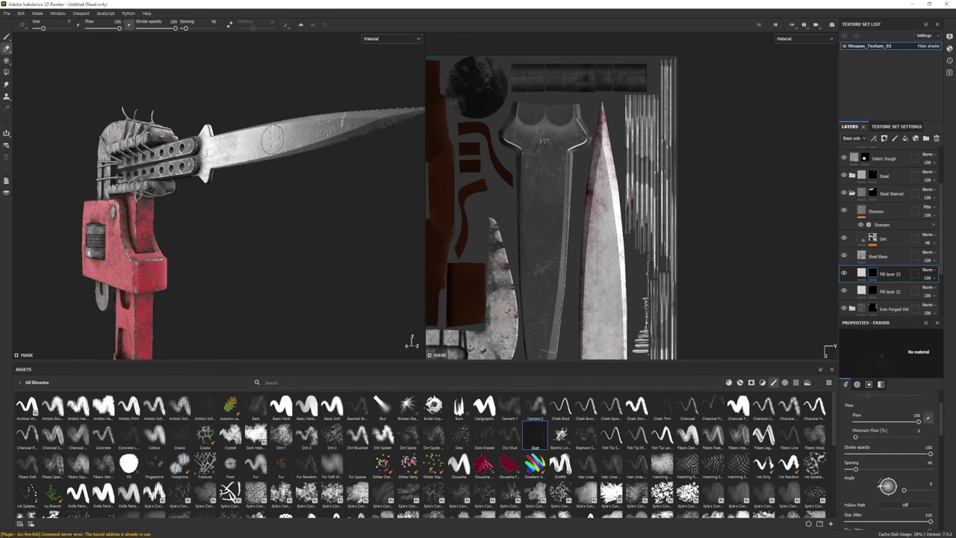
left_click(484, 433)
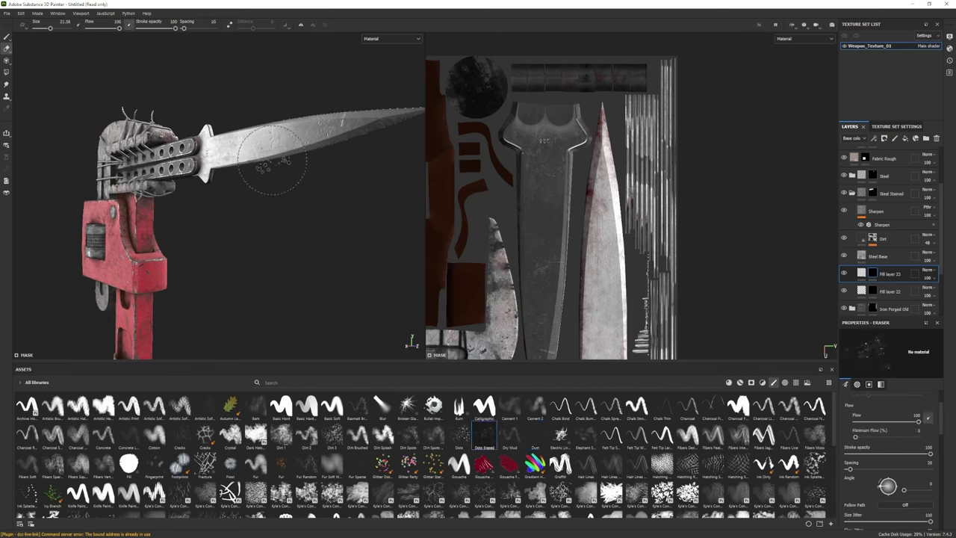
left_click_drag(273, 160, 183, 196, "alt")
left_click_drag(149, 152, 202, 213, "alt")
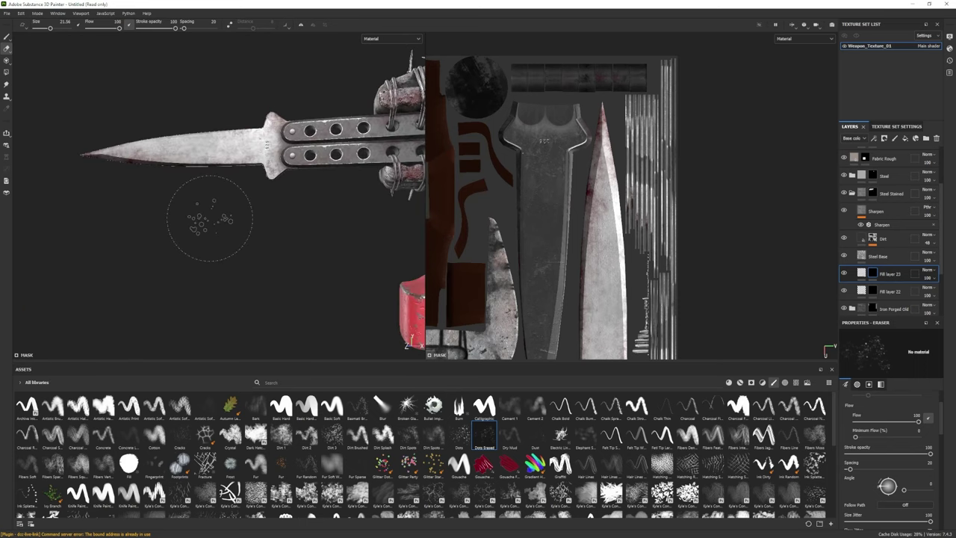
Try Dirt Splash, Cracks and Dots Erased brushes for painting, settling on Fibers Soft
key("1")
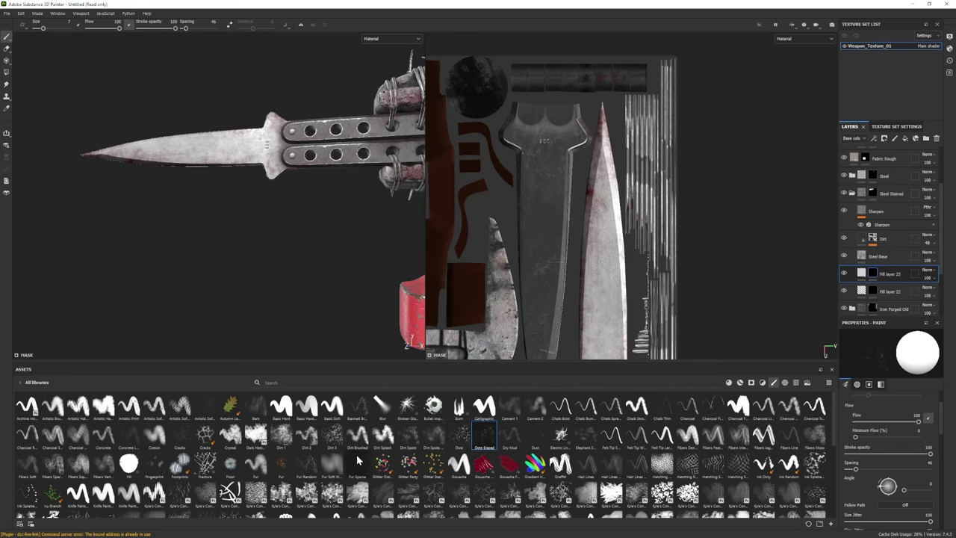
left_click(382, 435)
left_click_drag(333, 242, 267, 243, "alt")
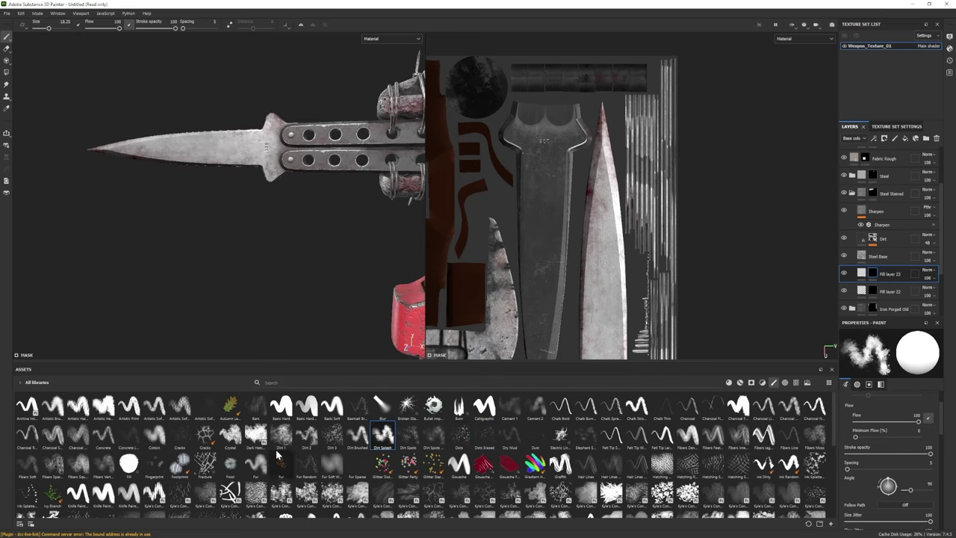
left_click(179, 434)
right_click_drag(223, 141, 209, 142, "ctrl")
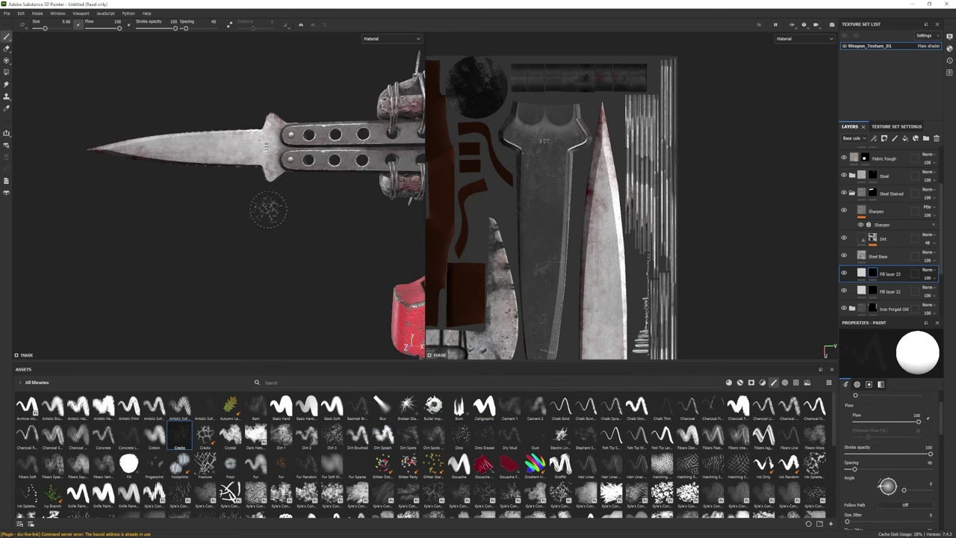
left_click_drag(266, 209, 266, 189, "alt")
left_click(482, 439)
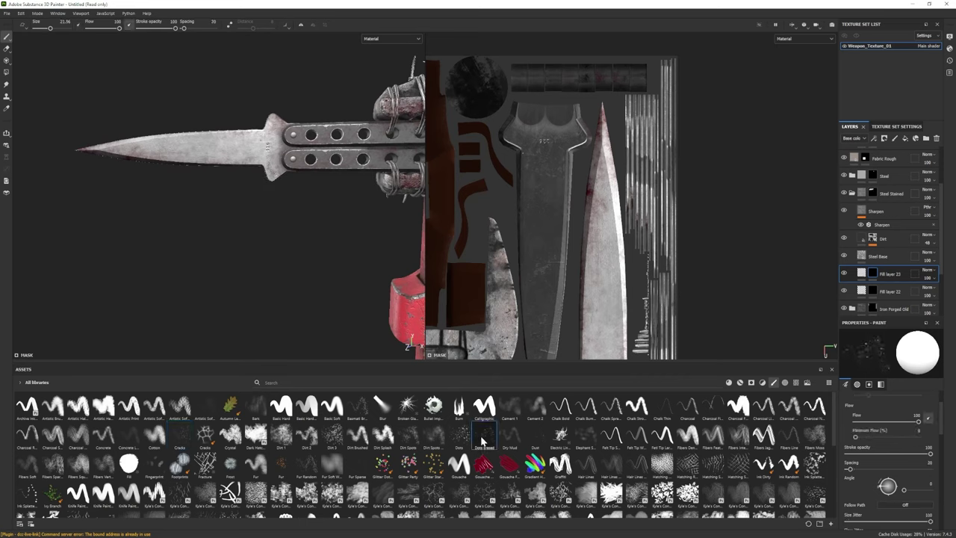
mouse_move(141, 157)
left_mouse_down("alt")
mouse_move(277, 217)
mouse_move(197, 196)
mouse_move(240, 244)
mouse_move(224, 202)
left_mouse_up("alt")
left_click(26, 463)
Nudge the Edges layer's Metal Edge Wear level to about 0.73
scroll(224, 203, "up", 5)
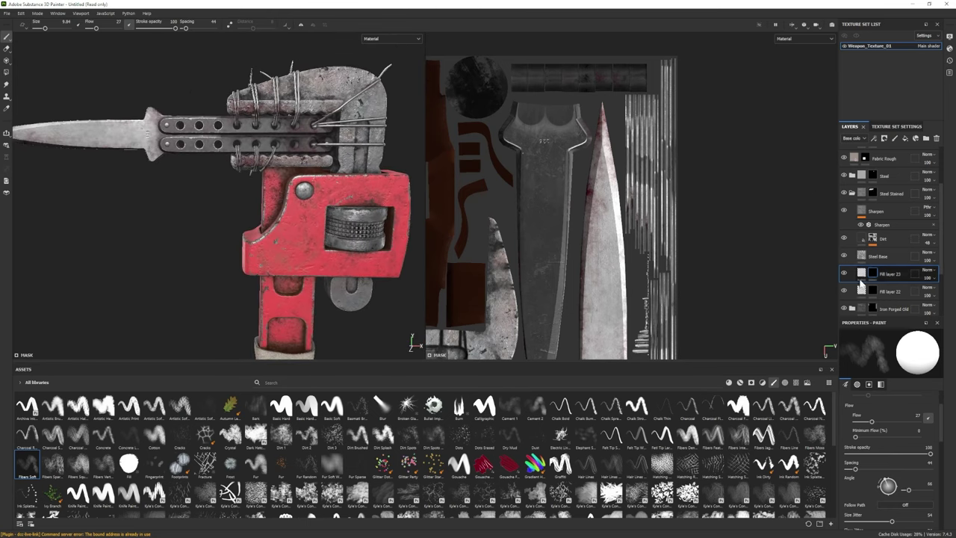
left_click(852, 193)
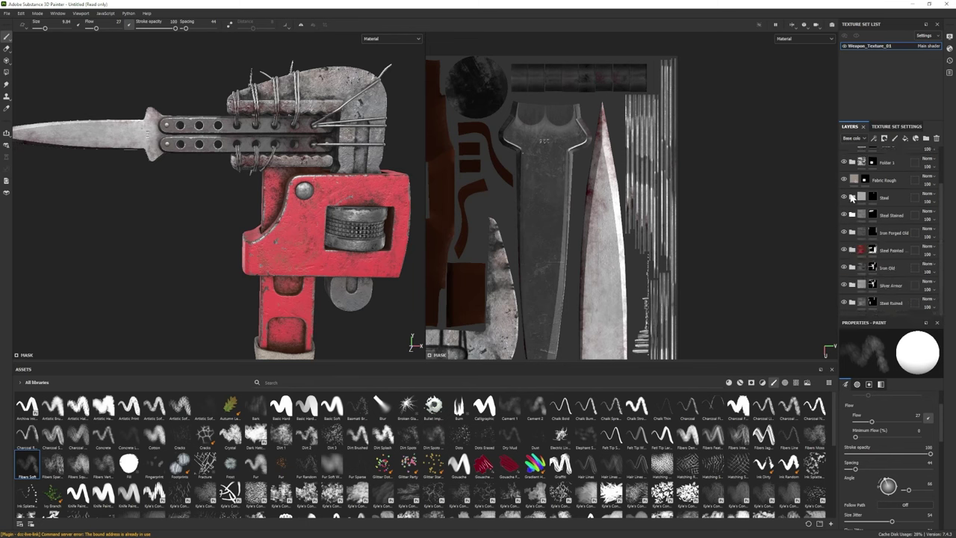
left_click(852, 233)
left_click(889, 278)
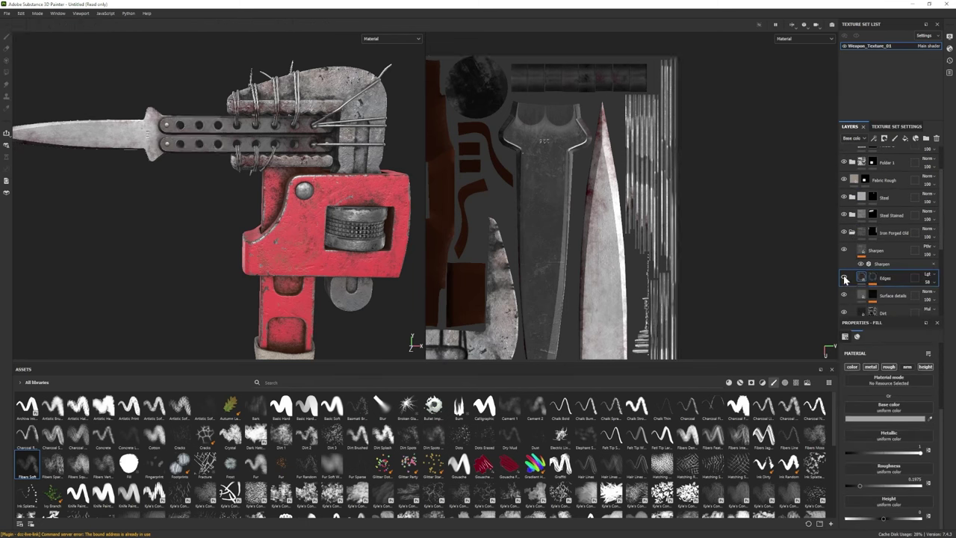
scroll(845, 294, "down", 1)
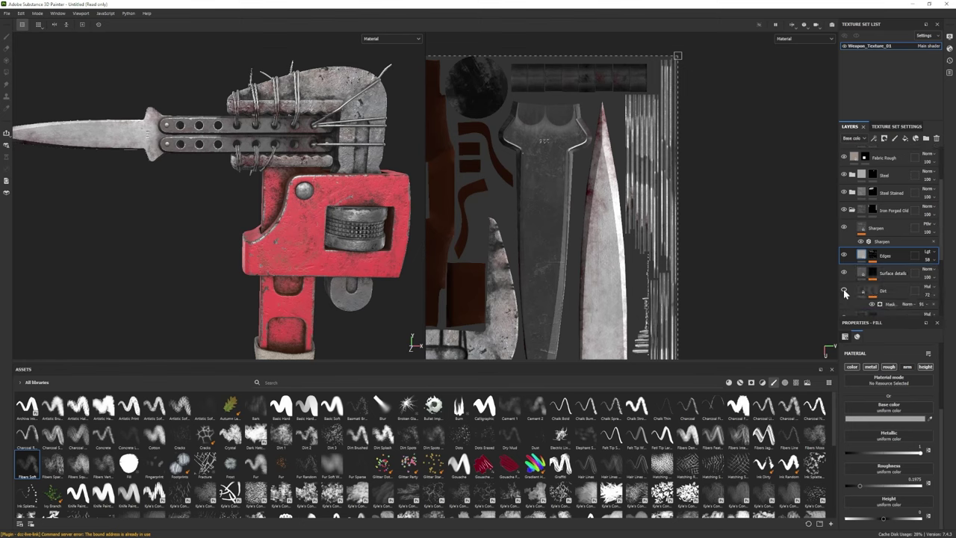
left_click(872, 255)
left_click(891, 278)
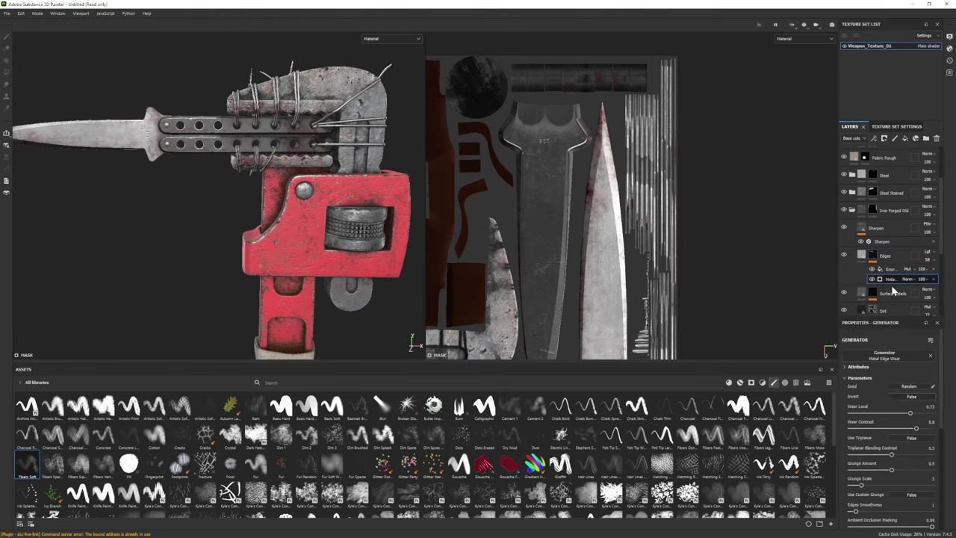
left_click_drag(907, 412, 909, 412)
Add Fill layer 24 above Edges with the Edges Scratches smart mask
left_click(905, 138)
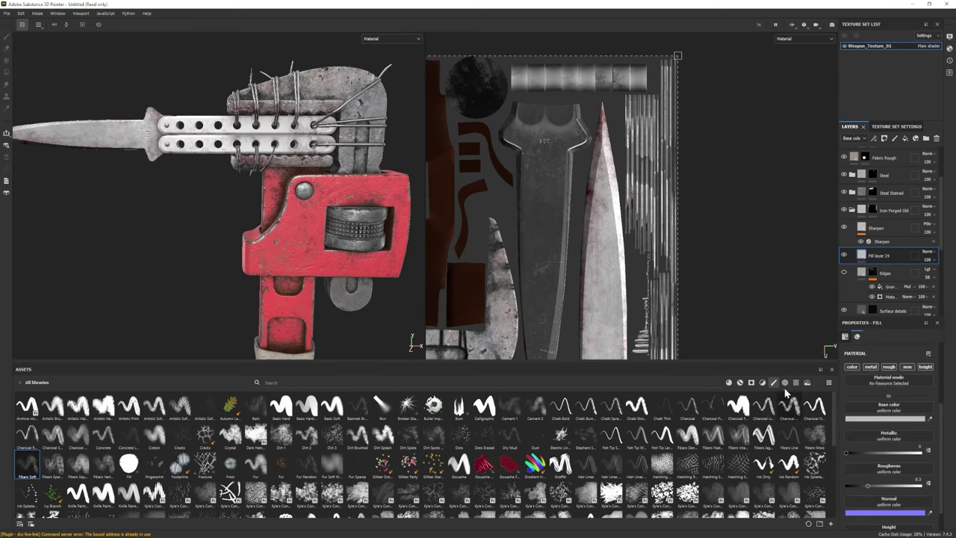
left_click(750, 382)
mouse_move(814, 404)
left_mouse_down()
mouse_move(886, 276)
mouse_move(883, 258)
left_mouse_up()
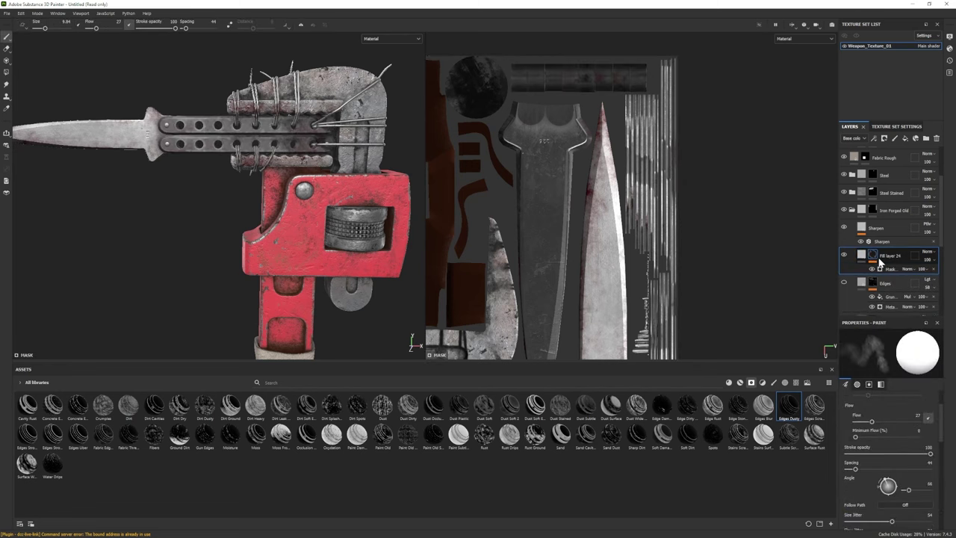
Set the mask's wear level to 0.25, edge smoothness 0 and curvature weight 0.61
left_click(890, 278)
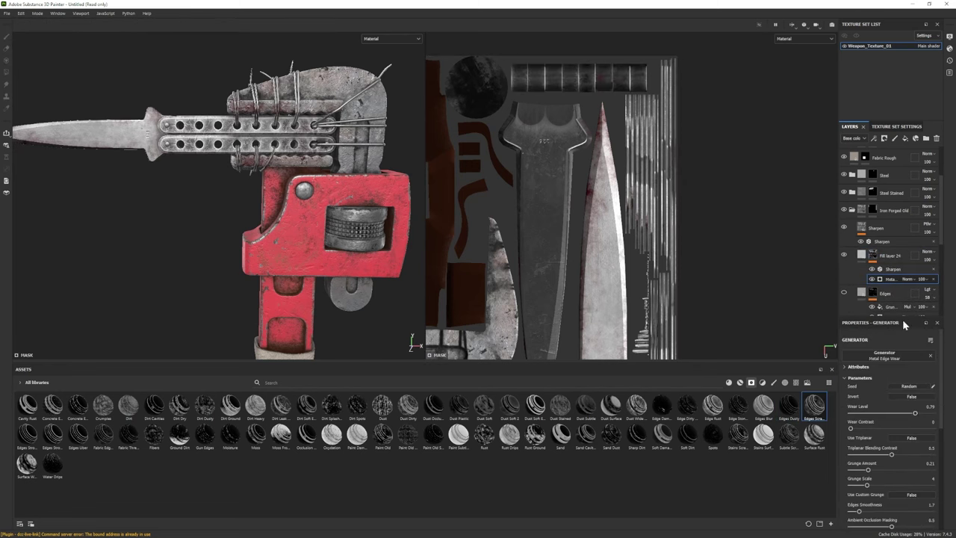
left_click_drag(912, 415, 899, 413)
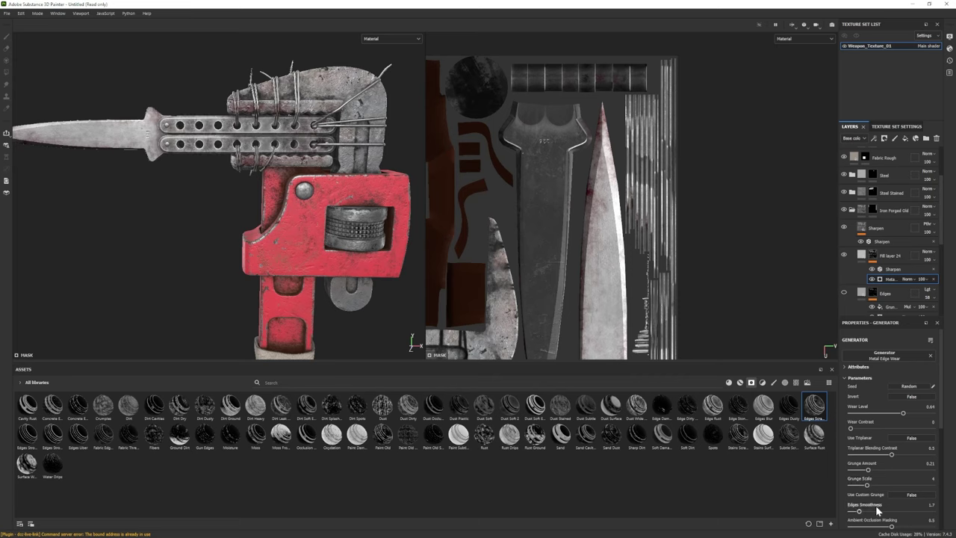
left_click_drag(877, 511, 829, 511)
left_click_drag(891, 415, 872, 409)
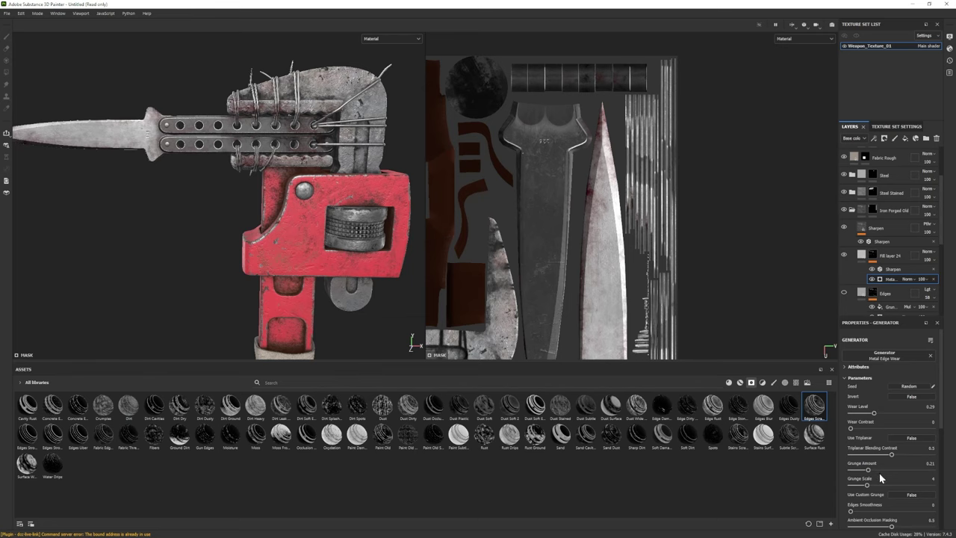
scroll(884, 493, "down", 2)
left_click_drag(929, 501, 901, 495)
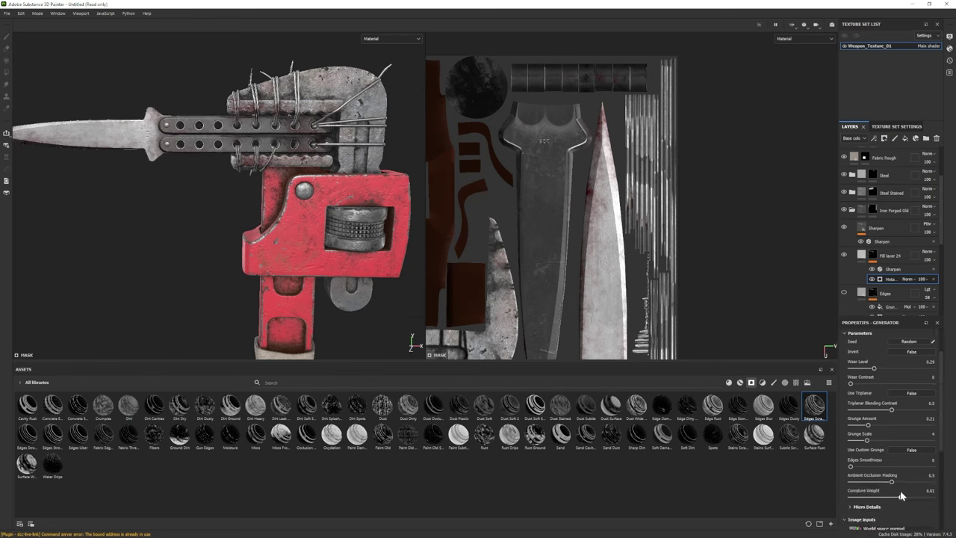
Compare the wear on and off, then ease contrast to 0.71 and raise ambient occlusion masking
left_click_drag(386, 318, 407, 314, "alt")
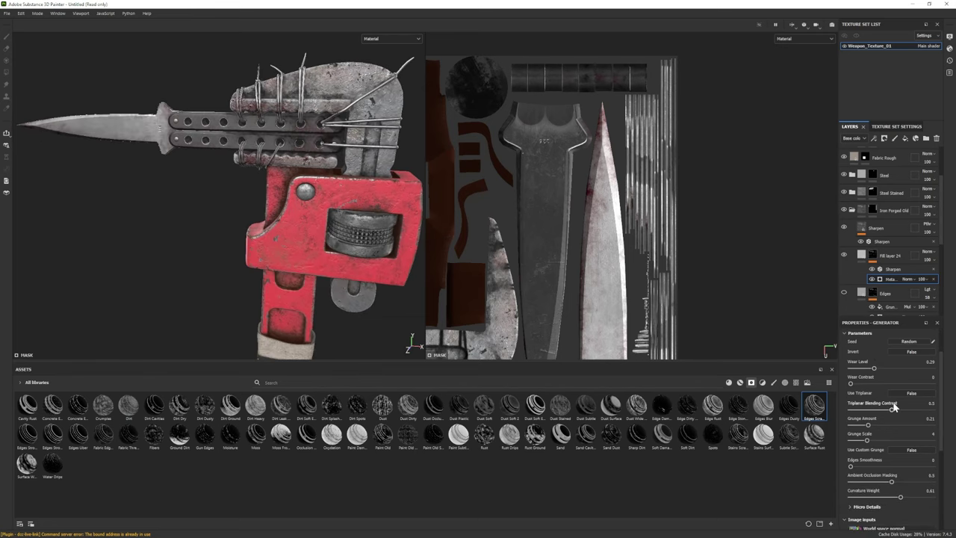
left_click_drag(288, 222, 324, 220, "alt")
left_click(843, 257)
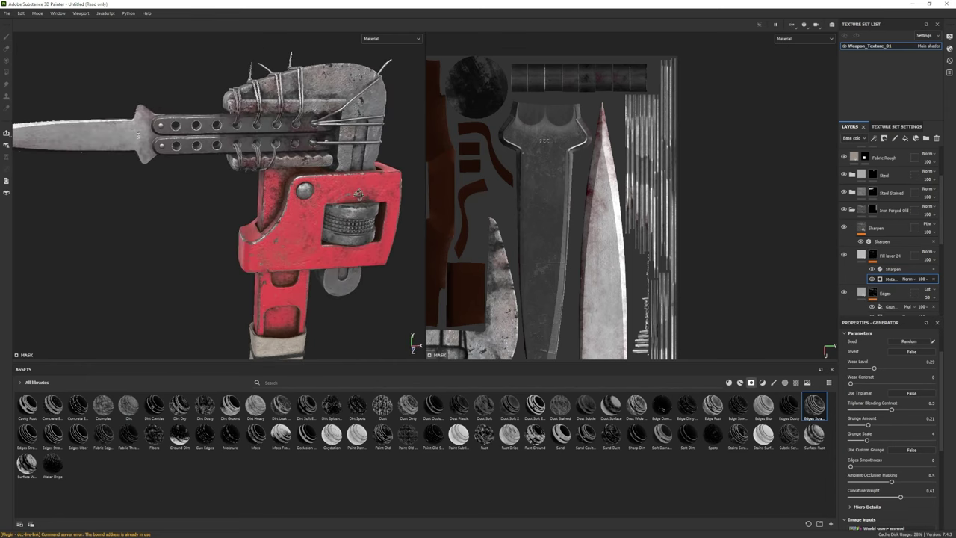
left_click(861, 255)
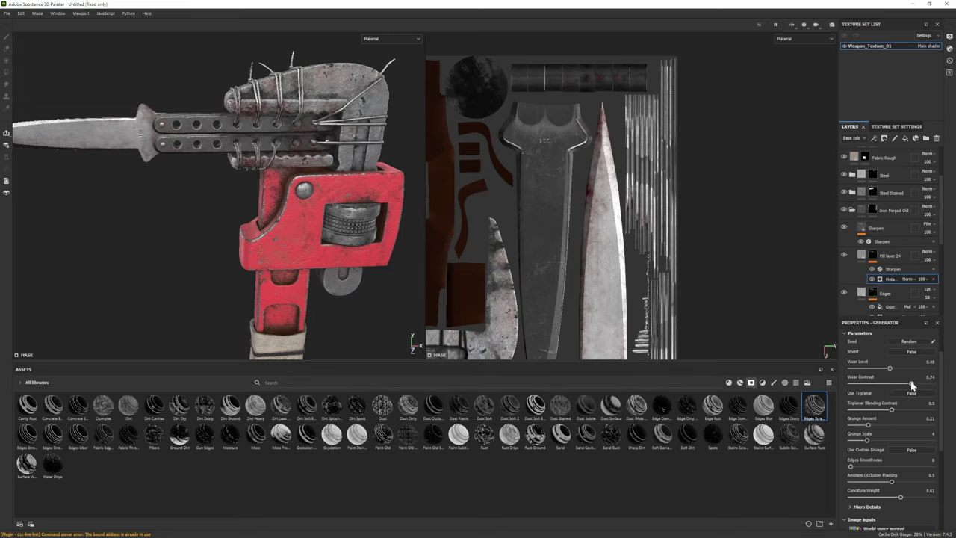
left_click_drag(911, 385, 909, 385)
left_click_drag(868, 478, 921, 478)
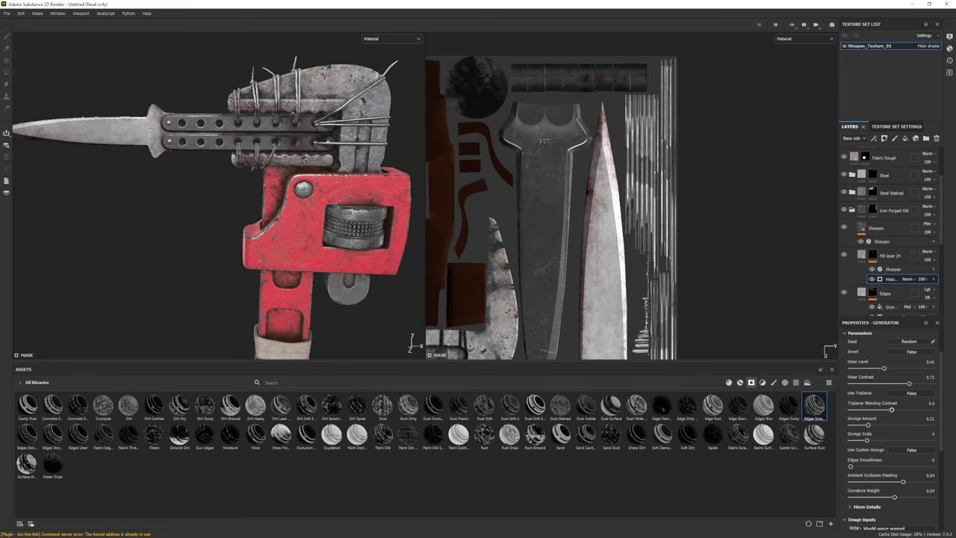
left_click(862, 292)
Turn the wrench to a side view with the knife pointing left
left_click(861, 272)
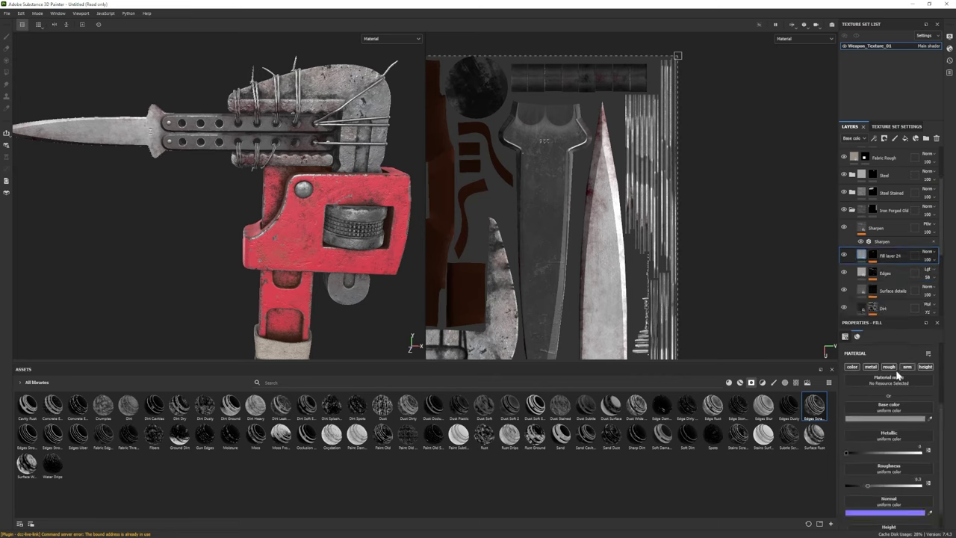
mouse_move(246, 179)
left_mouse_down("alt")
mouse_move(232, 164)
mouse_move(209, 177)
mouse_move(236, 189)
left_mouse_up("alt")
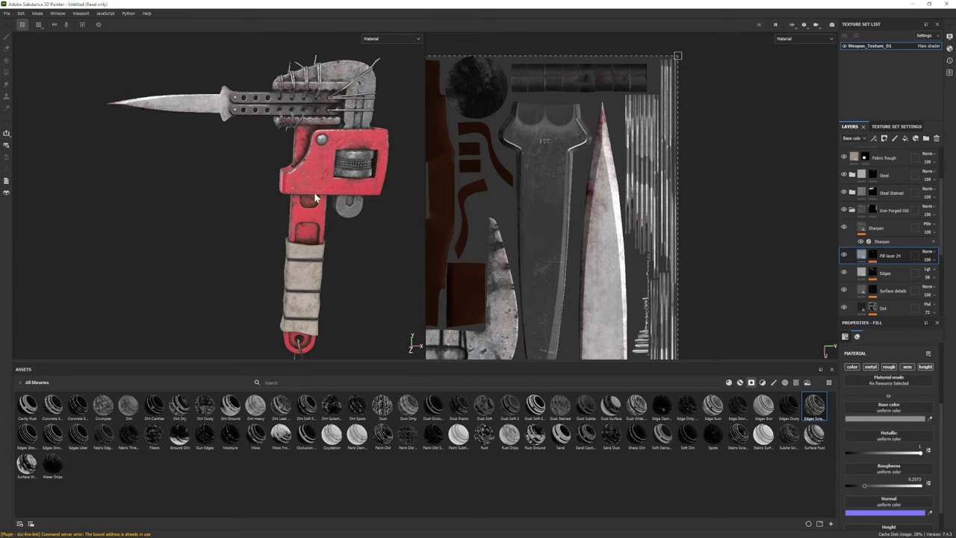
left_click_drag(235, 196, 306, 197, "alt")
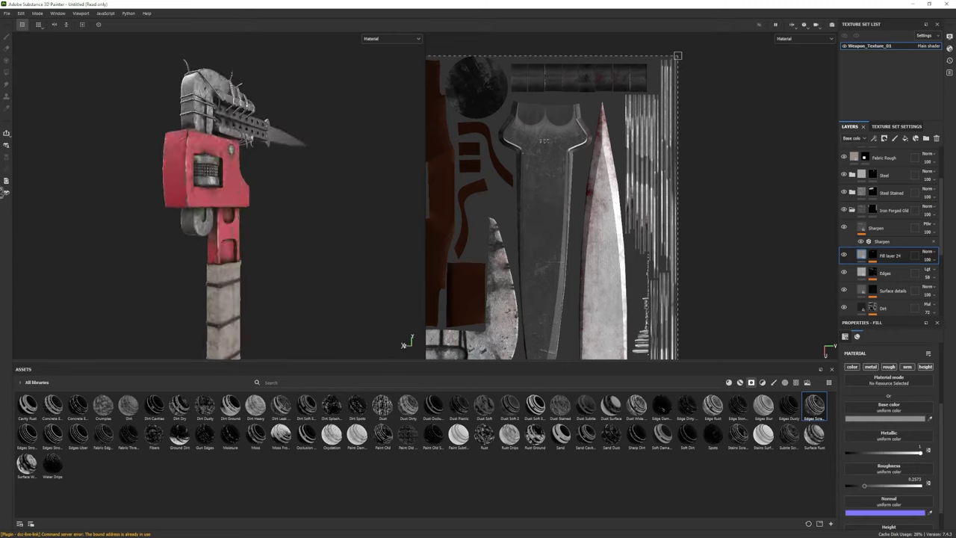
left_click_drag(4, 192, 341, 237, "alt")
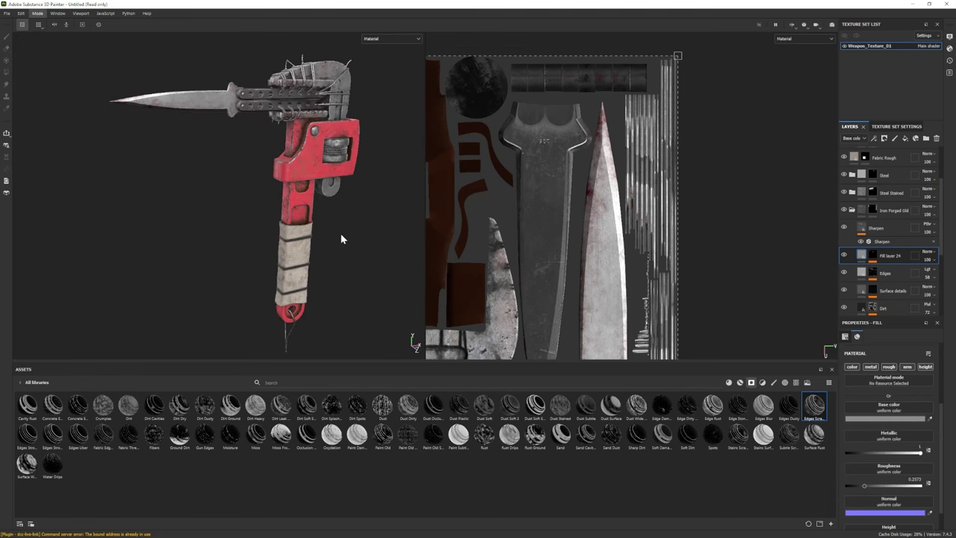
Preview the weapon in the Iray render view, orbiting and zooming around it
key("F10")
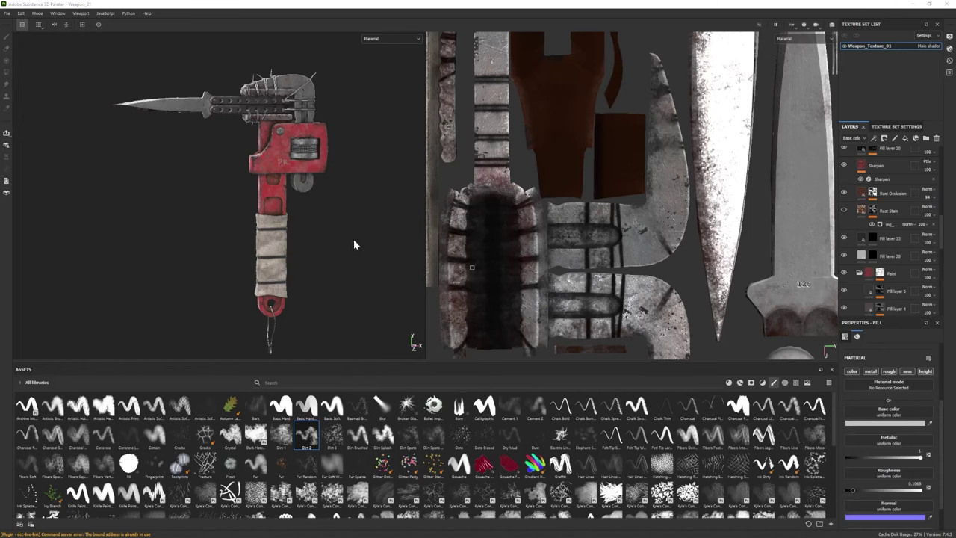
scroll(209, 154, "up", 5)
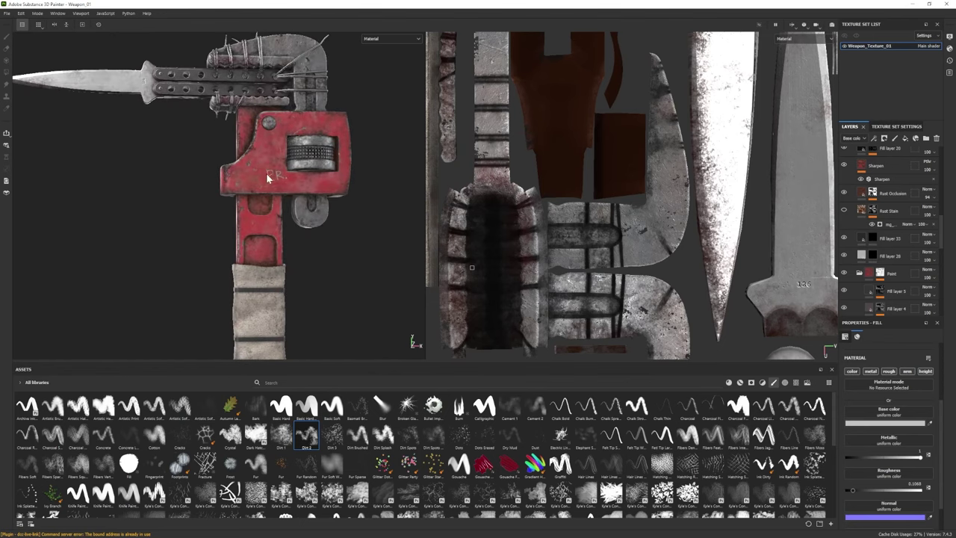
mouse_move(276, 178)
left_mouse_down("alt")
mouse_move(380, 211)
mouse_move(59, 215)
mouse_move(247, 222)
mouse_move(166, 252)
mouse_move(335, 251)
mouse_move(310, 224)
left_mouse_up("alt")
scroll(872, 214, "up", 1)
scroll(872, 215, "up", 4)
scroll(868, 267, "down", 5)
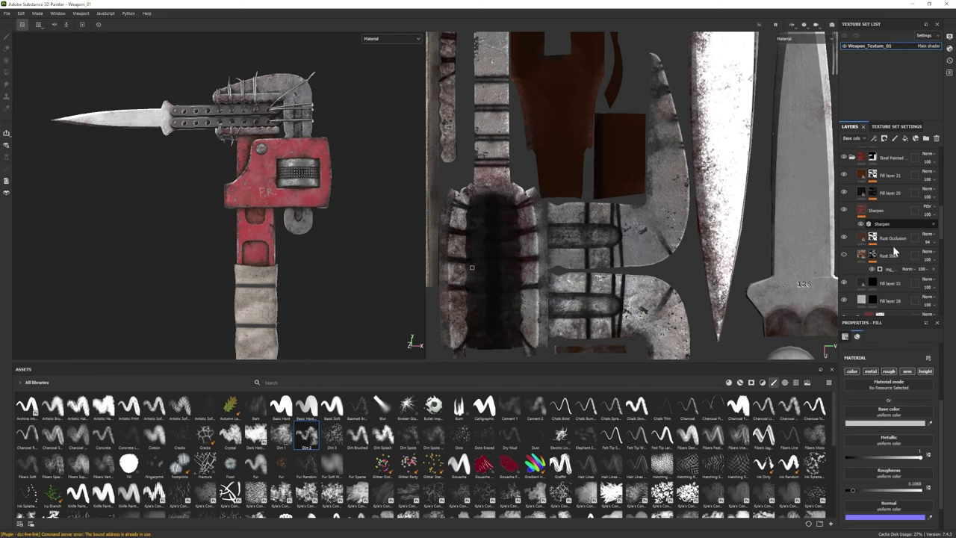
Add Fill layer 35 above Fill layer 28, affecting only colour, with a black mask
left_click(906, 138)
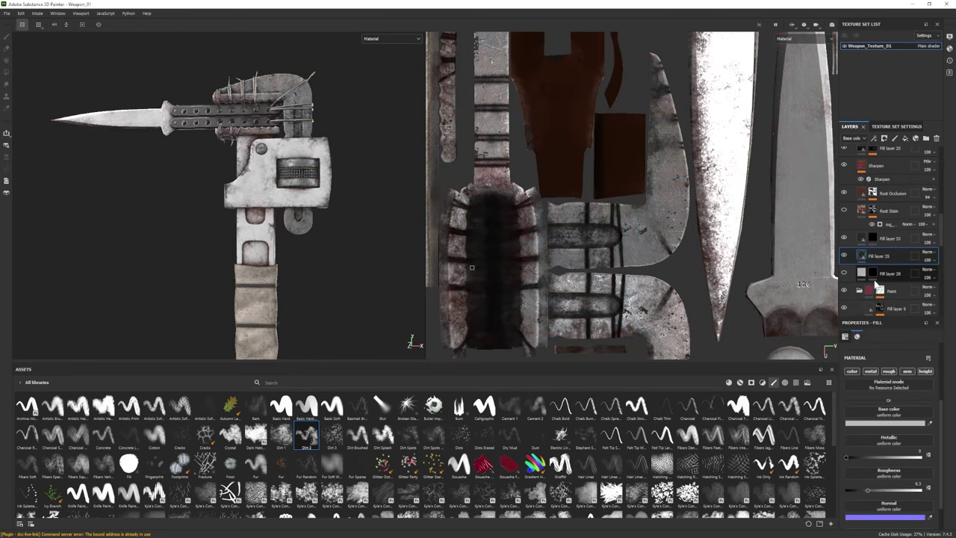
left_click(852, 371)
left_click(871, 371)
left_click(907, 371)
left_click(888, 371)
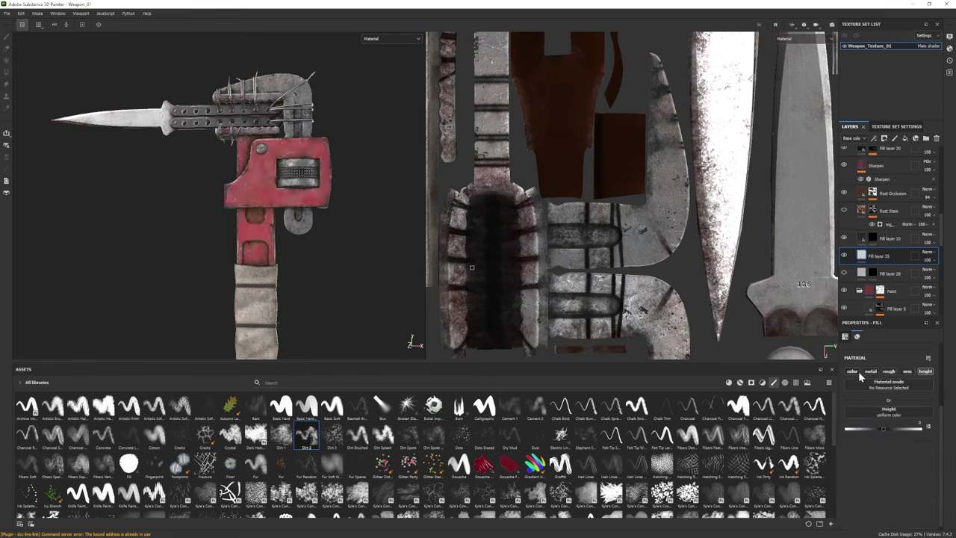
left_click(855, 372)
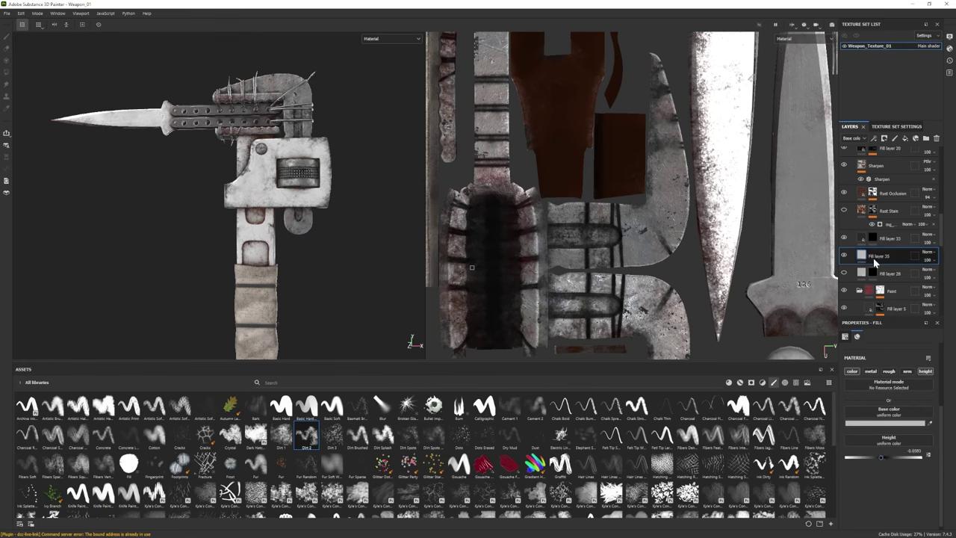
right_click(878, 255)
key("Escape")
key("4")
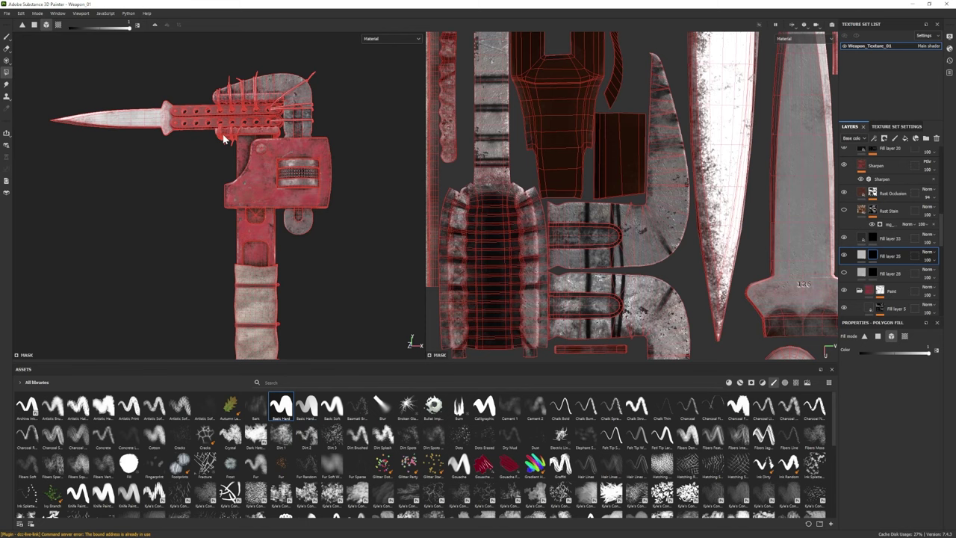
Paint the letters P.R. on the red jaw with a smaller Basic Hard brush
left_click(7, 36)
left_click(281, 407)
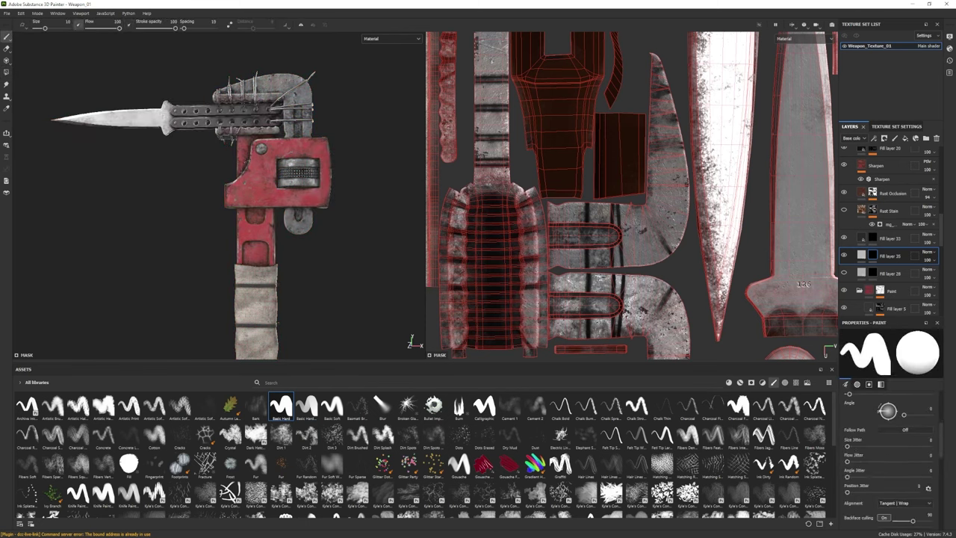
key("bracketleft")
key("bracketleft")
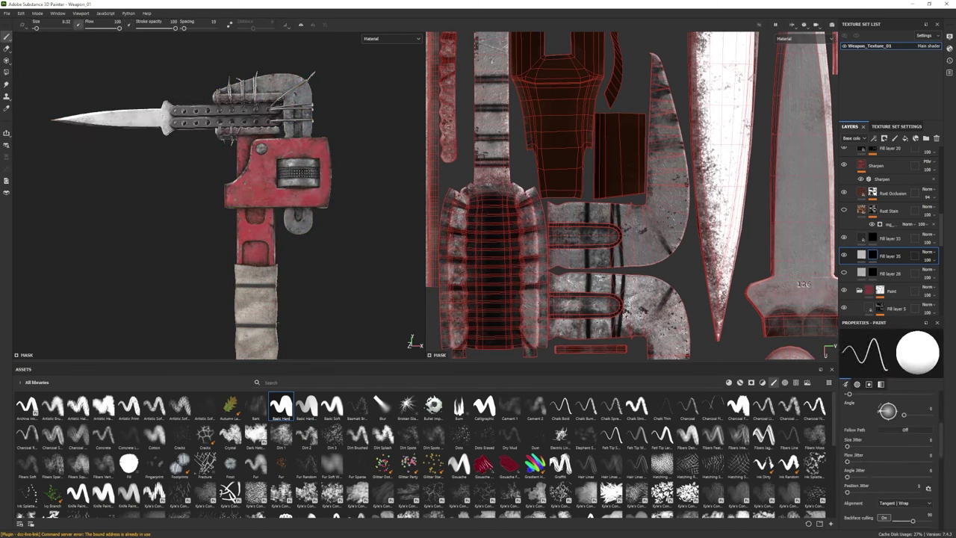
scroll(219, 196, "up", 5)
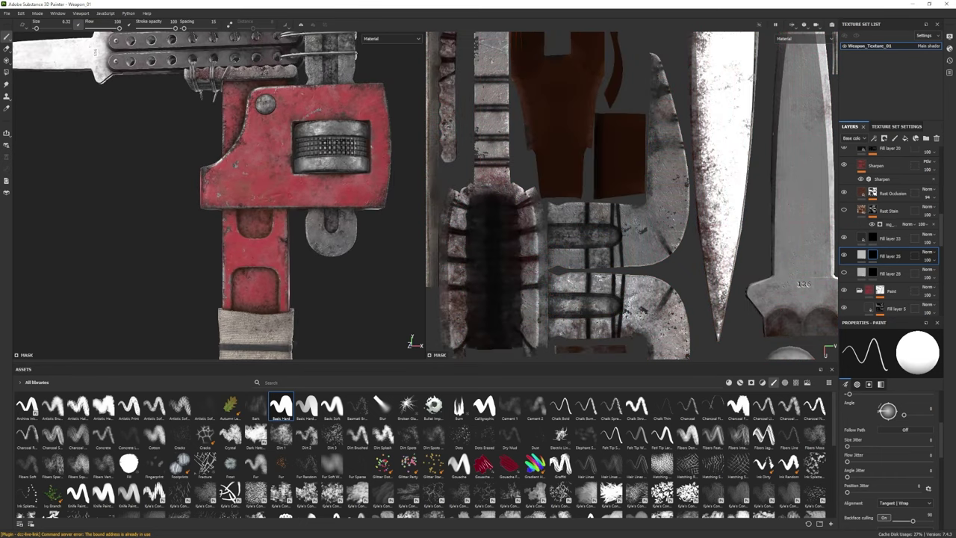
left_click_drag(259, 181, 279, 190)
left_click(861, 255)
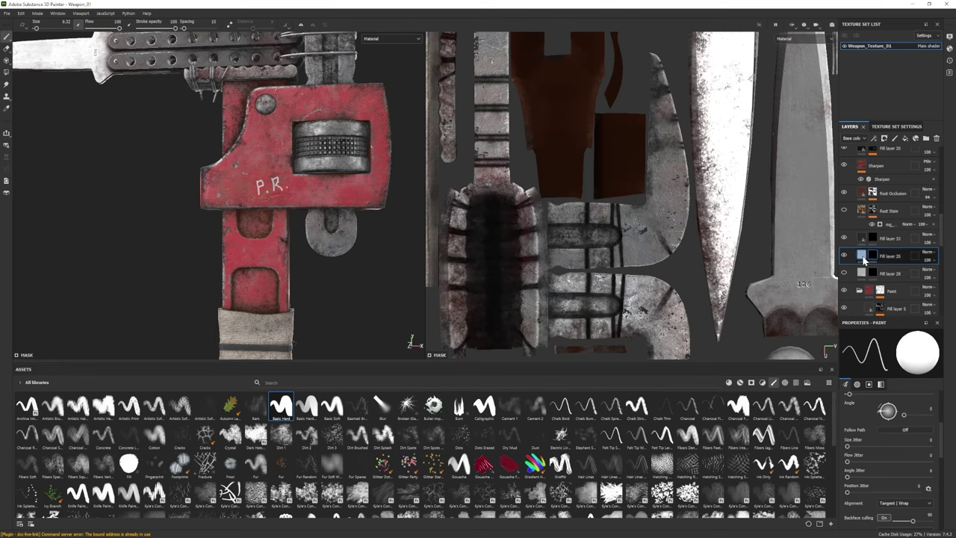
Make the letters' fill grey 787878 with the metallic channel on at full value
left_click(882, 423)
type("787878")
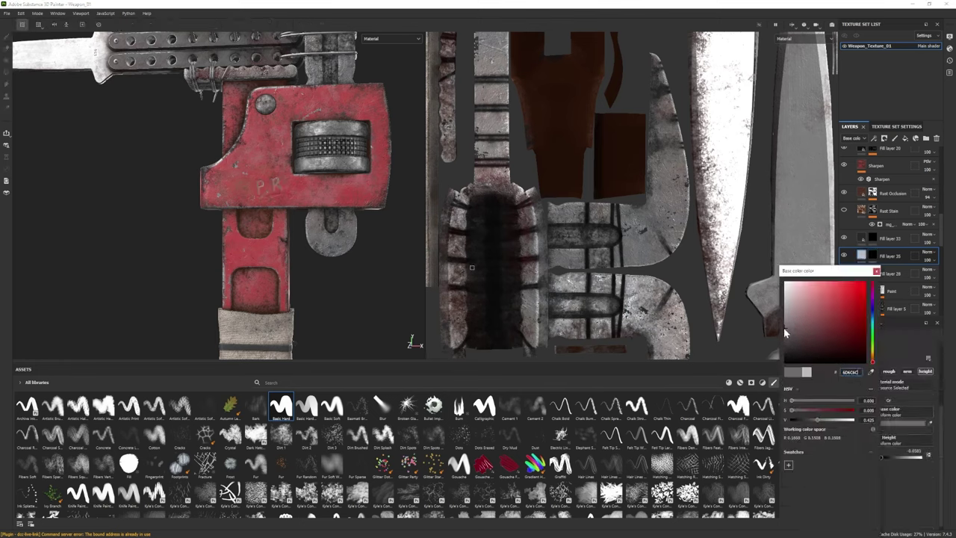
left_click(876, 271)
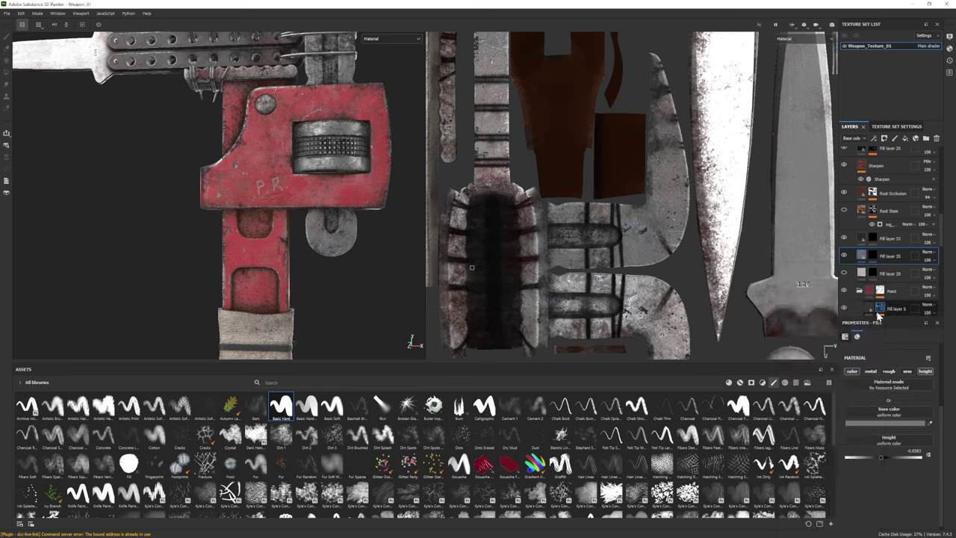
left_click(871, 371)
left_click_drag(904, 460, 934, 455)
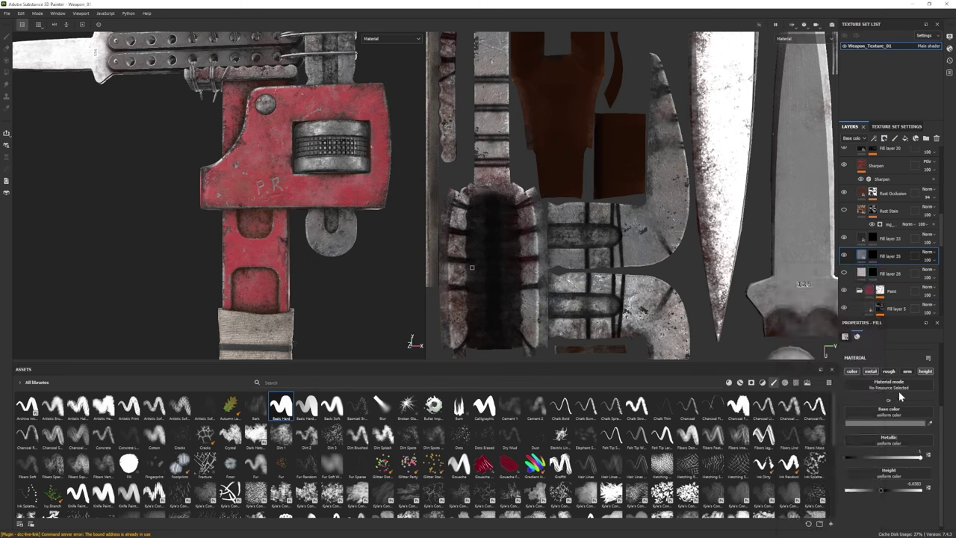
Lighten the letters' grey and make their engraved height shallower, hiding Fill layer 28 to compare
left_click(885, 422)
left_click_drag(778, 321, 770, 311)
left_click(868, 265)
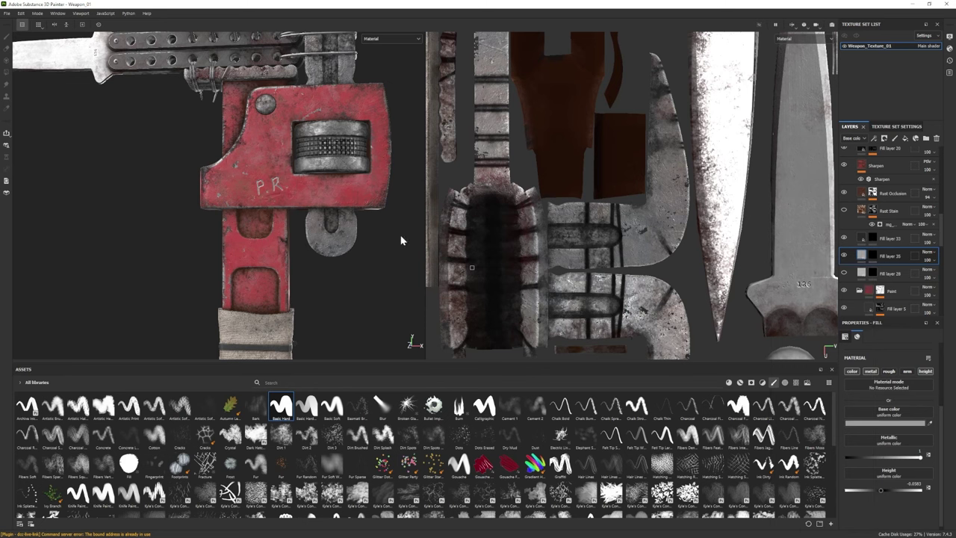
left_click(844, 274)
left_click_drag(880, 490, 883, 493)
Delete Fill layer 35 and turn the model to the jaw's other side
key("Delete")
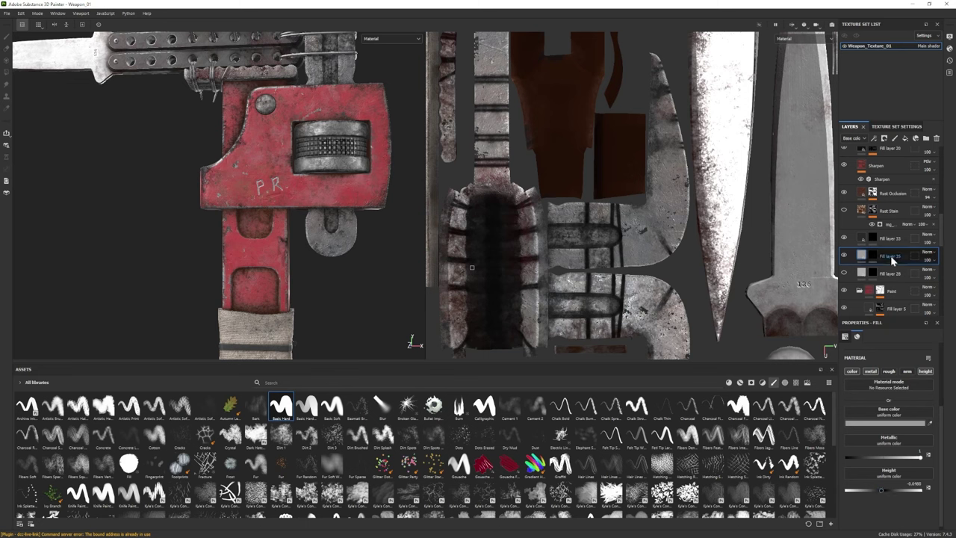
key("1")
mouse_move(267, 182)
left_mouse_down("alt")
mouse_move(338, 243)
mouse_move(210, 263)
left_mouse_up("alt")
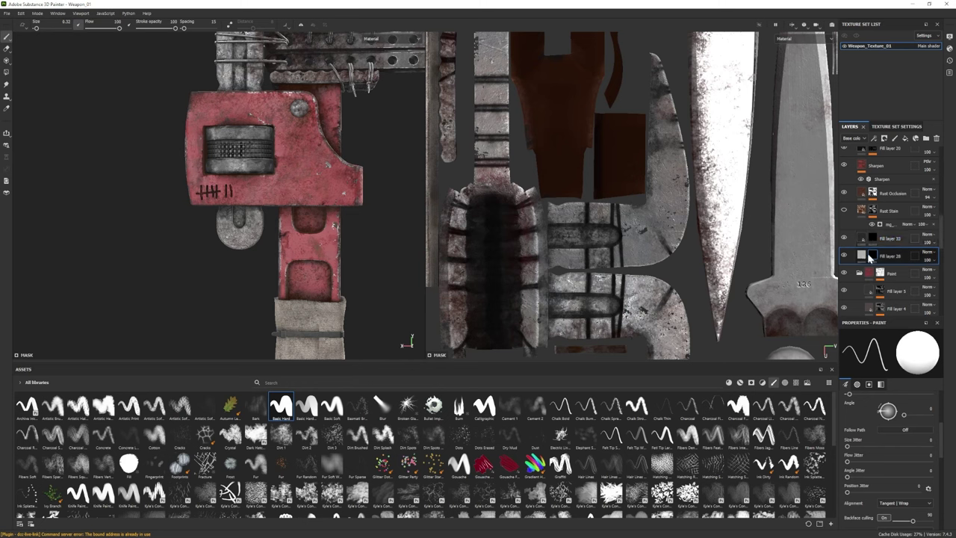
Add a near-black metallic fill layer that leaves roughness and normals unaffected
left_click(905, 139)
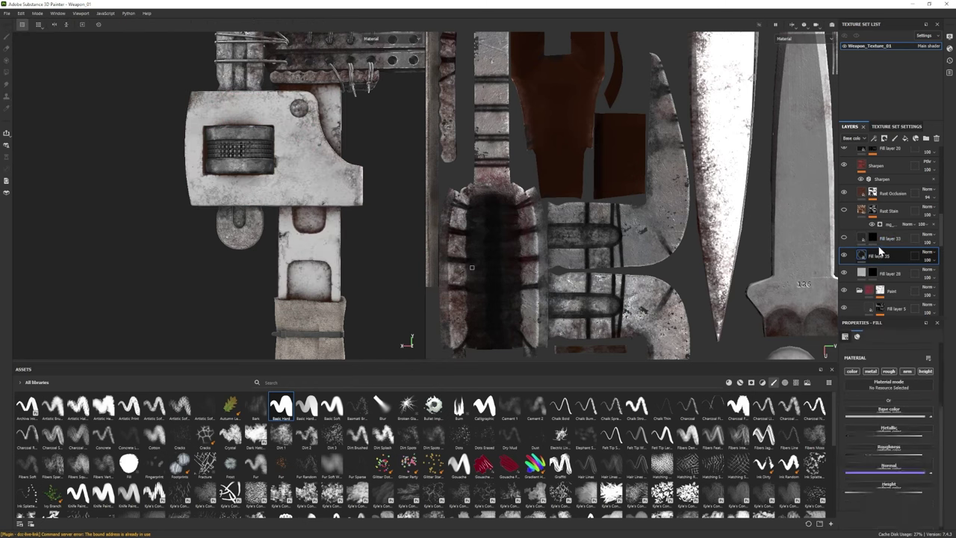
left_click(870, 371)
left_click(888, 371)
left_click(906, 371)
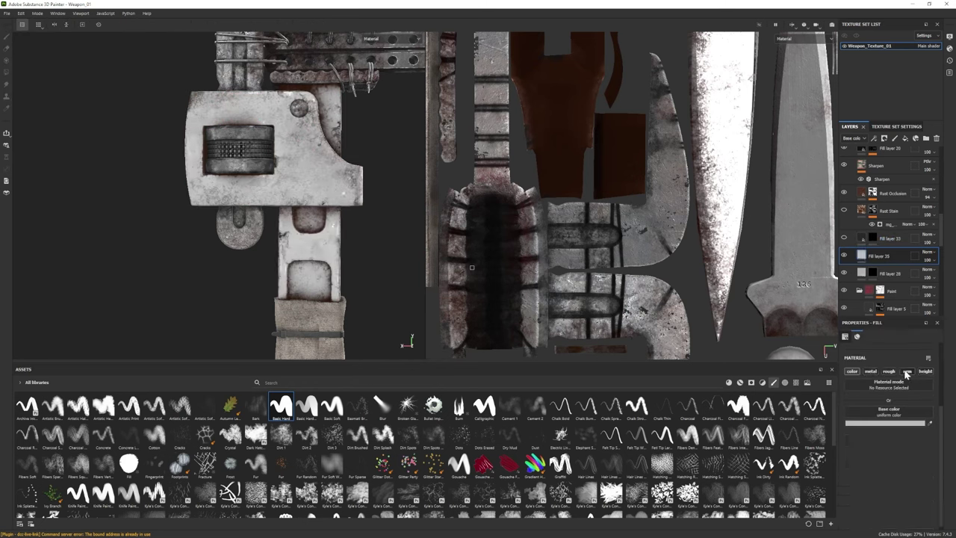
left_click(881, 424)
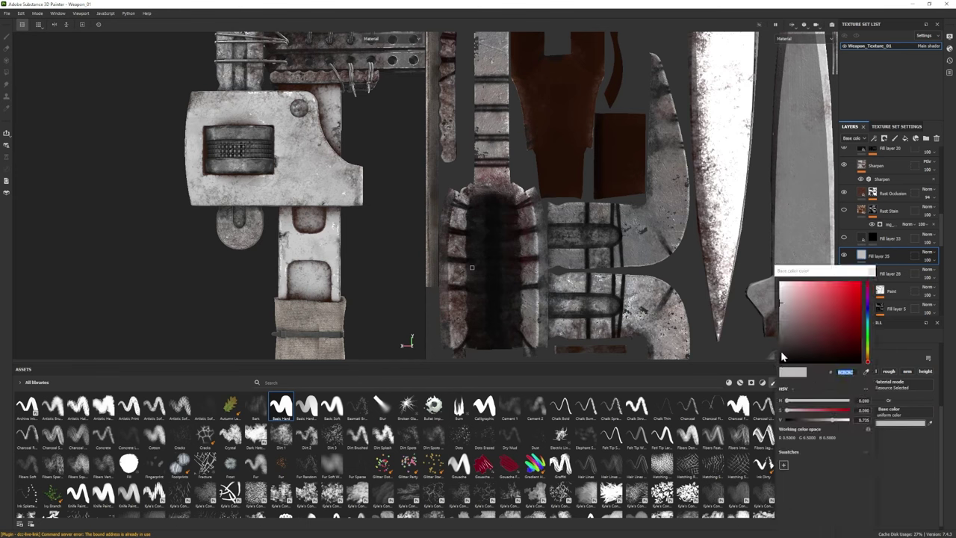
left_click(780, 355)
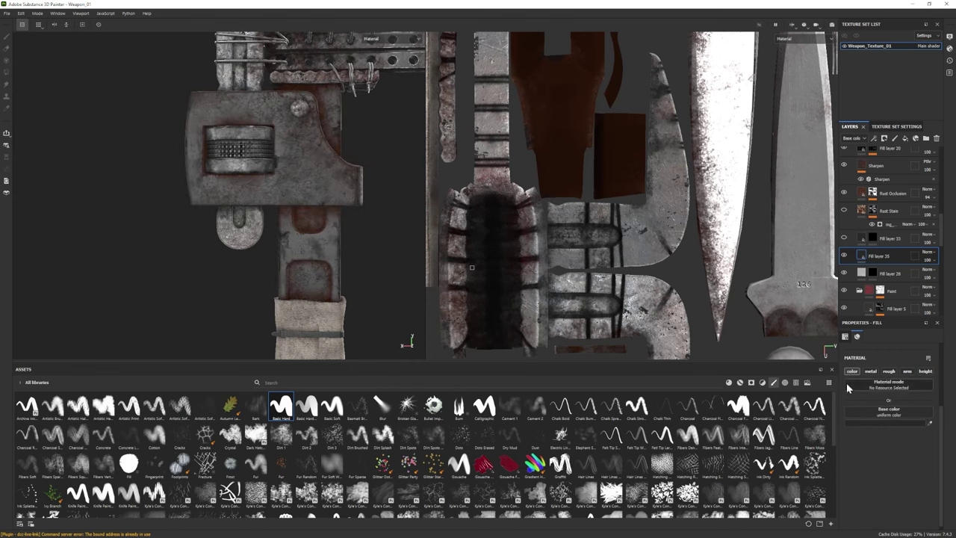
left_click(889, 411)
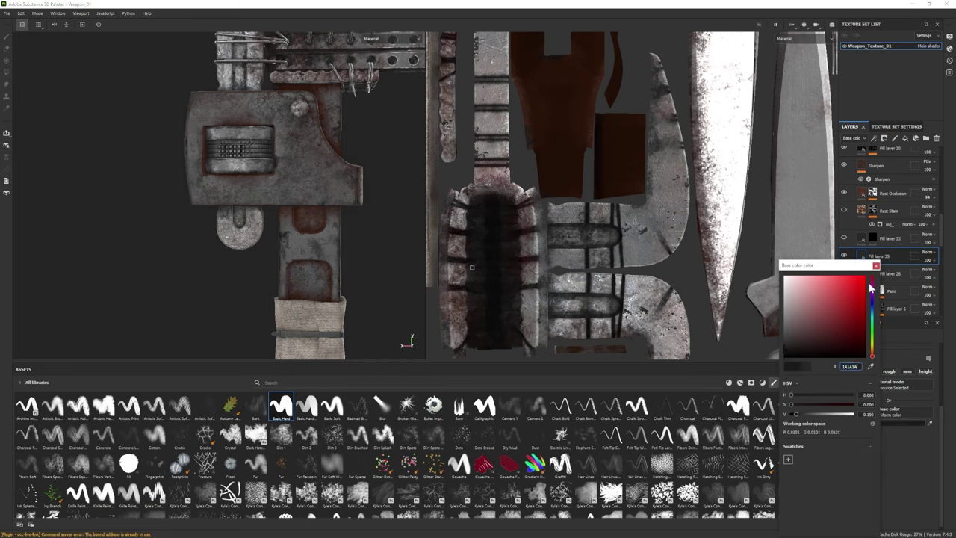
left_click(871, 371)
Give the dark fill a black mask and paint tally-mark scratches on the jaw
left_click(884, 138)
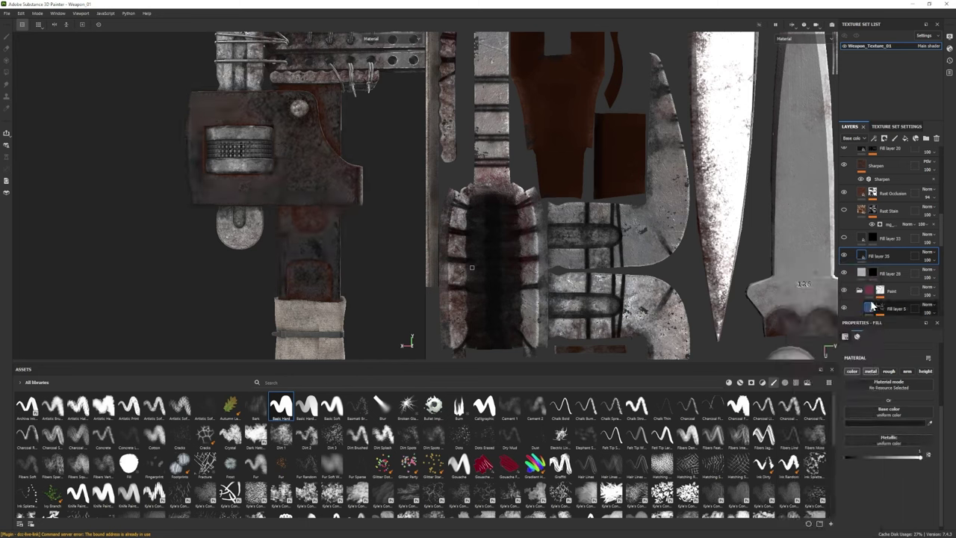
mouse_move(216, 178)
left_mouse_down()
mouse_move(220, 197)
mouse_move(251, 192)
left_mouse_up()
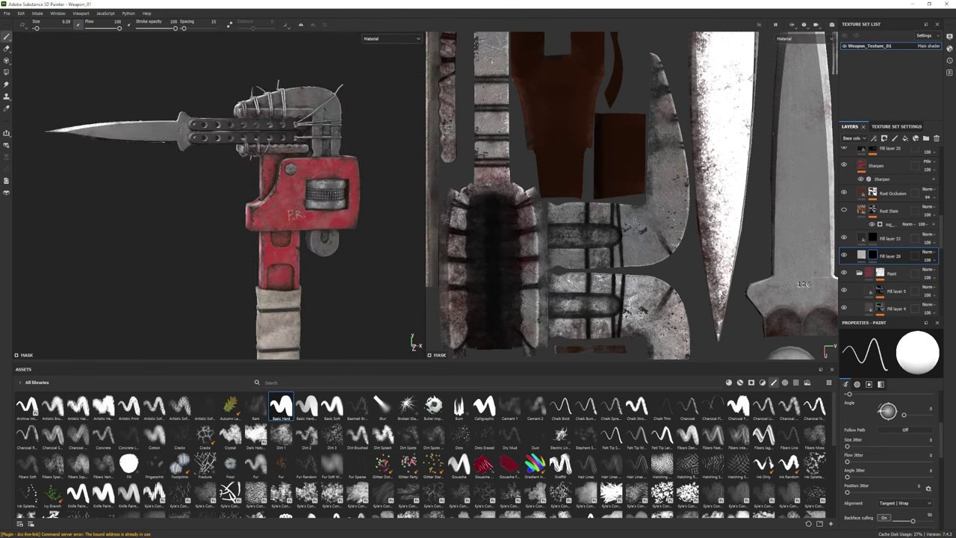
left_click_drag(186, 269, 284, 273, "alt")
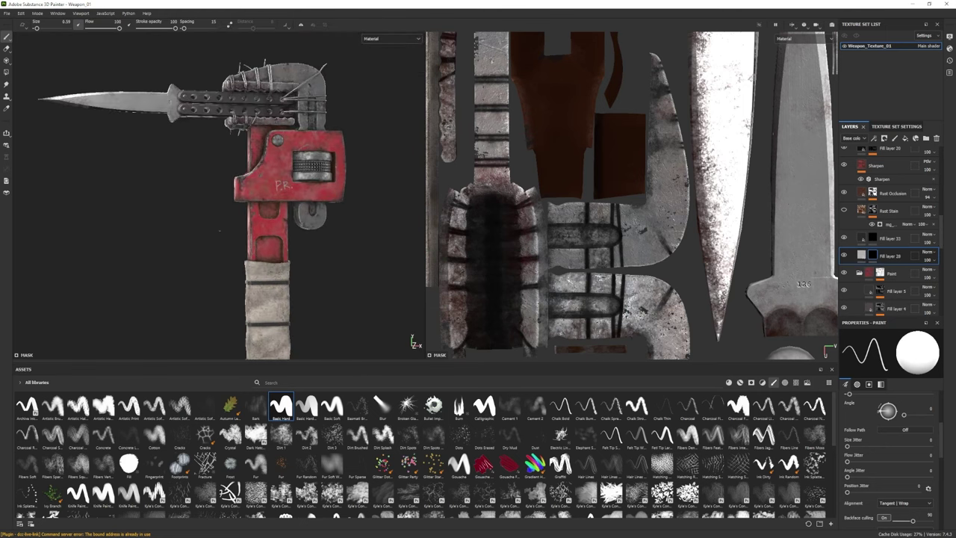
Make the hidden layers visible again, including Fill layers 18, 24, 25 and both Steel Gun layers
scroll(866, 225, "up", 5)
scroll(867, 226, "up", 10)
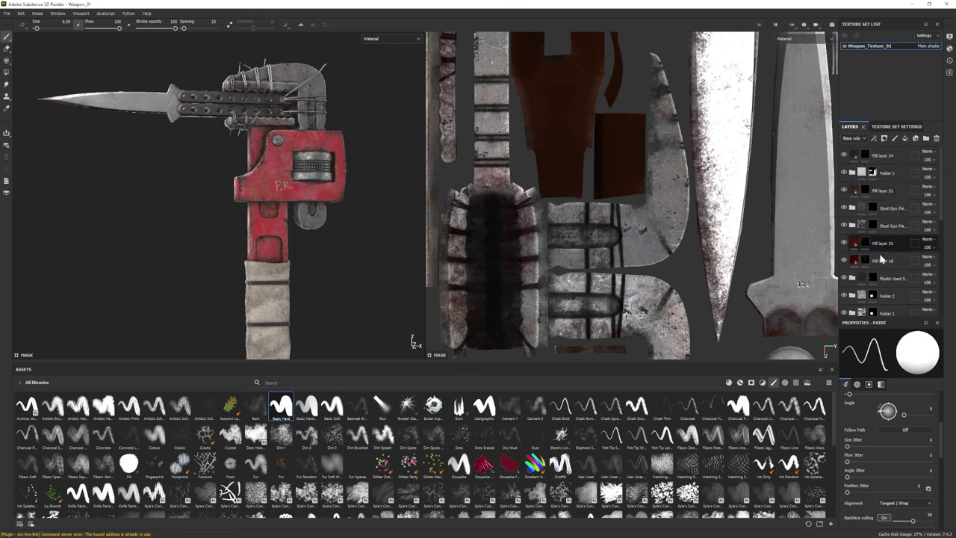
left_click(845, 156)
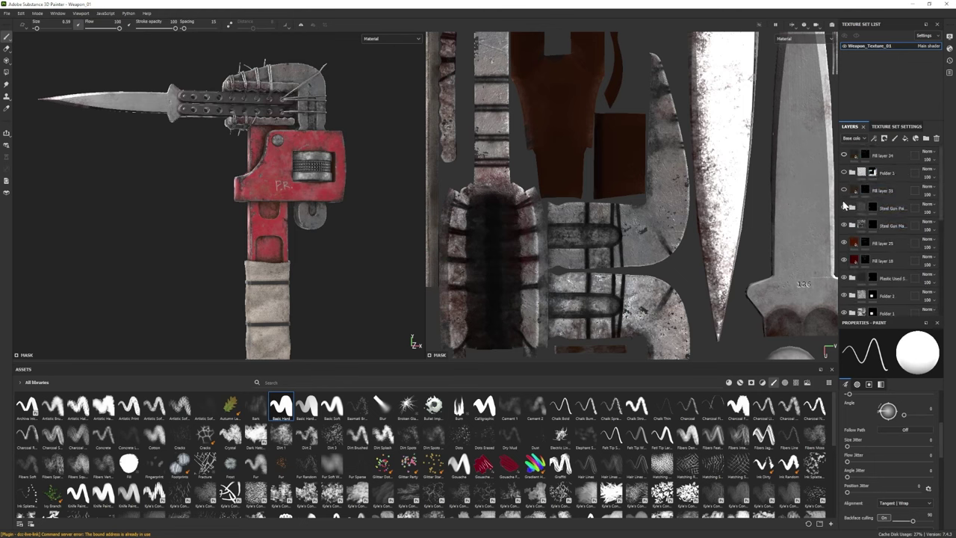
left_click(845, 277)
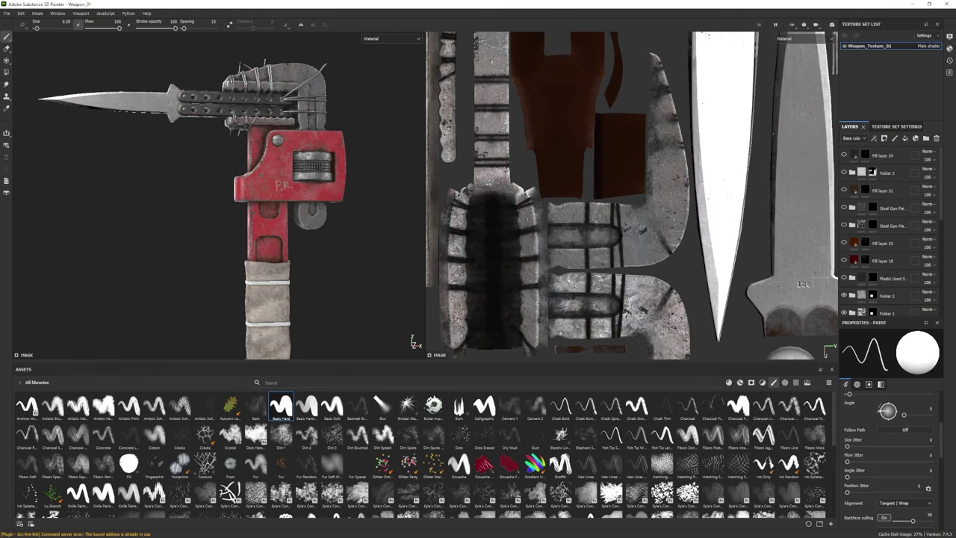
left_click_drag(209, 247, 231, 242, "alt")
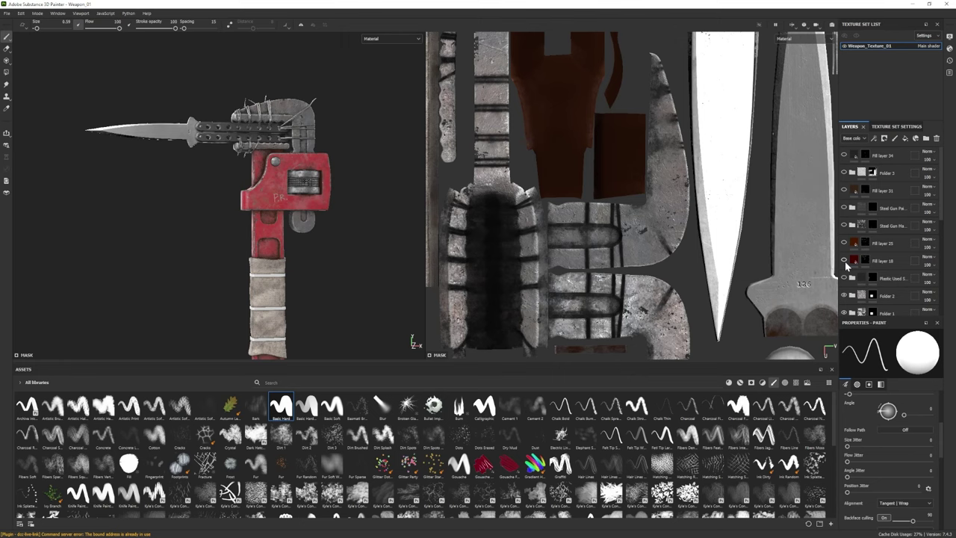
left_click(845, 260)
left_click(844, 242)
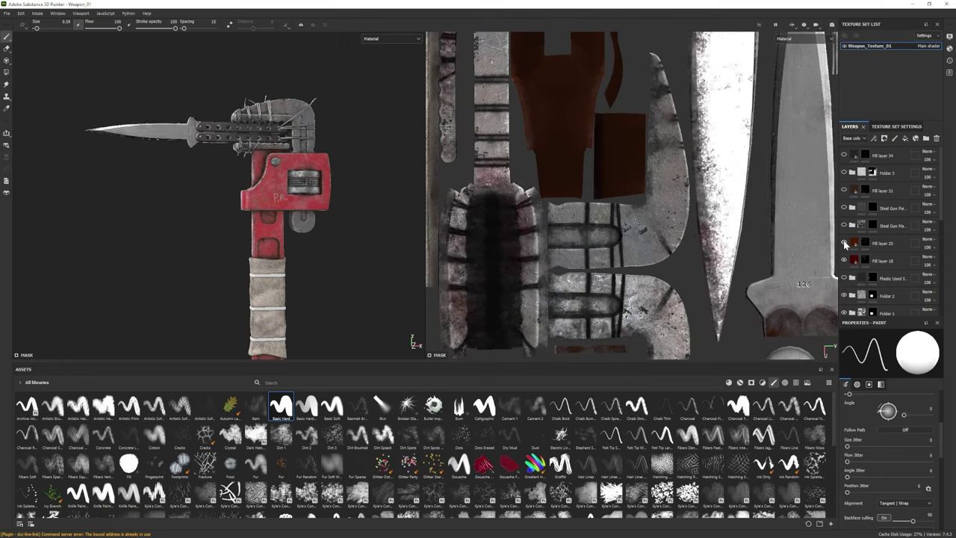
left_click(844, 225)
left_click(843, 208)
left_click(844, 191)
left_click(845, 173)
left_click(844, 155)
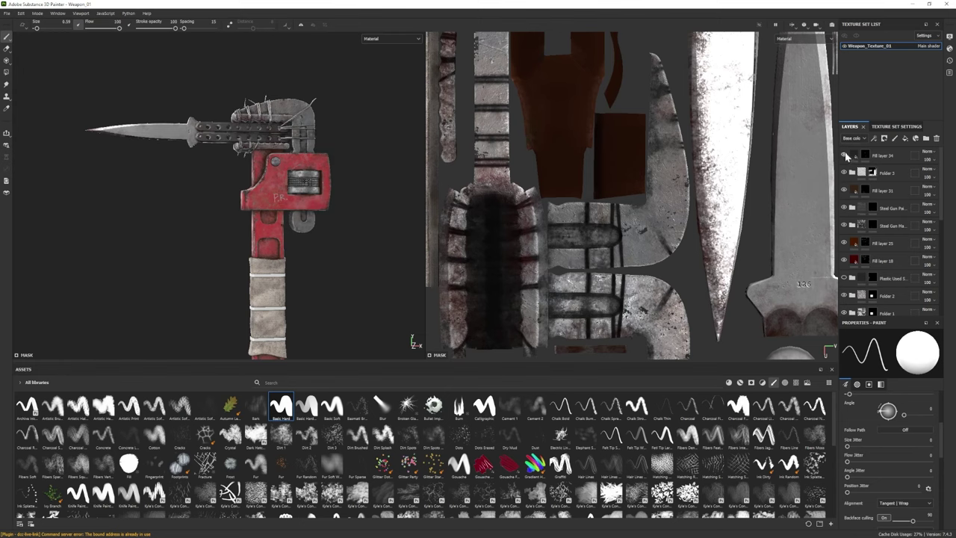
middle_click_drag(407, 204, 382, 165)
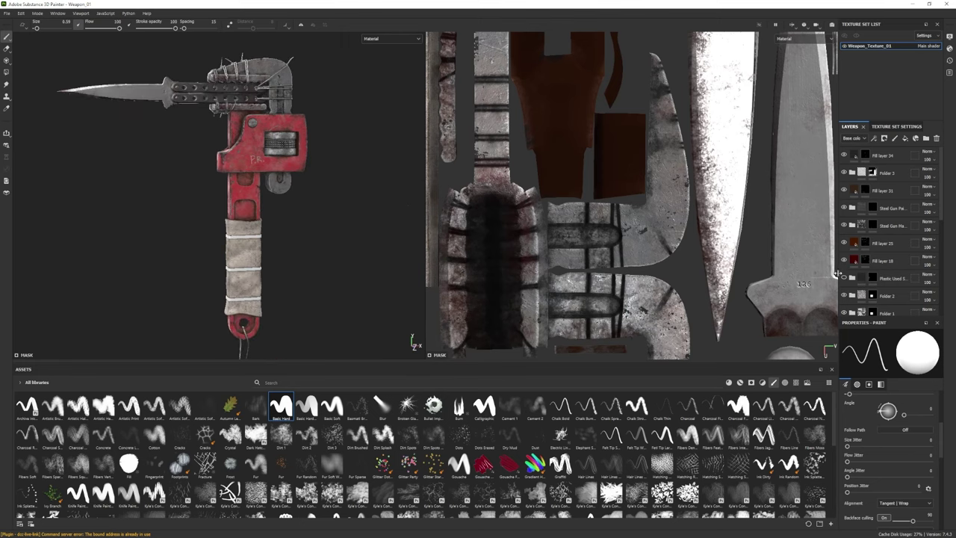
Hide the Plastic Used layer to darken the grip bands and switch to Iray rendering
left_click(844, 278)
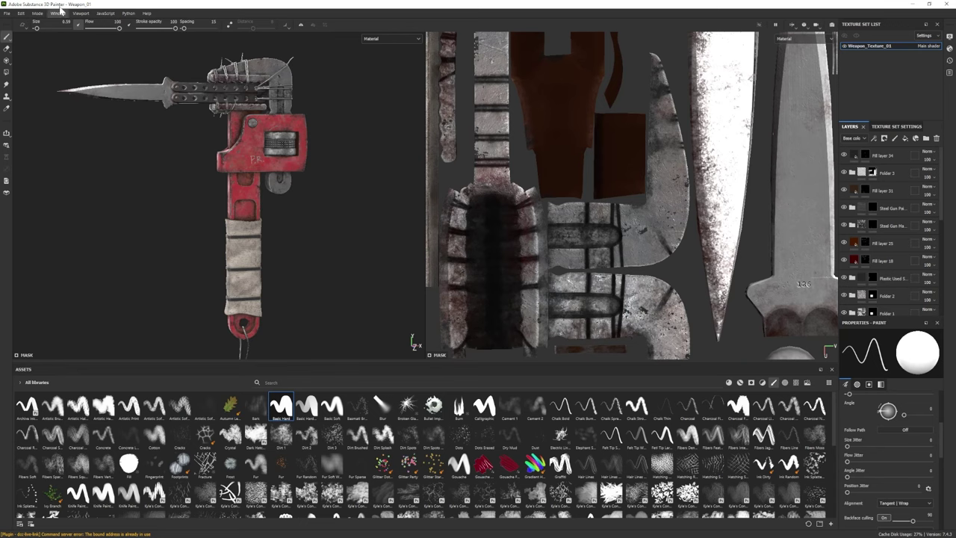
left_click(37, 12)
left_click(54, 37)
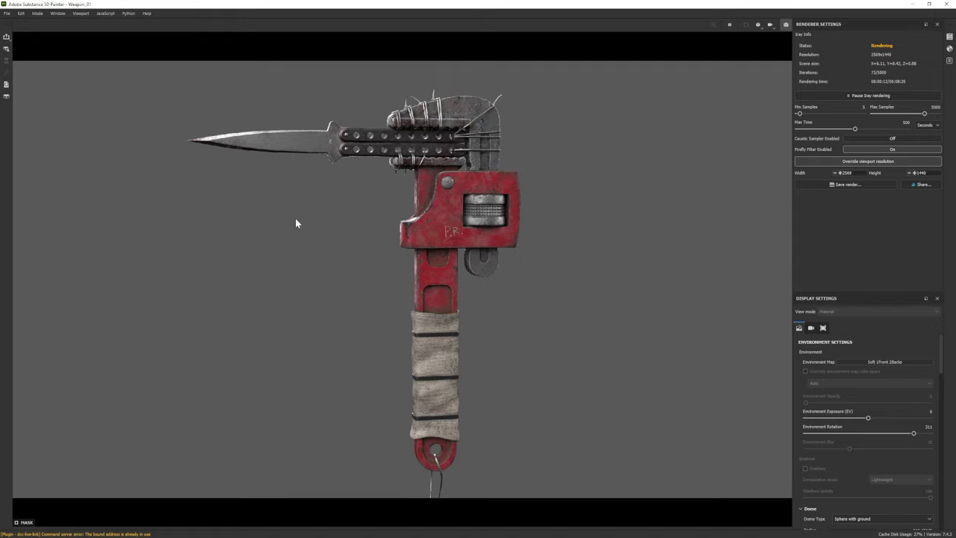
left_click_drag(311, 228, 312, 221, "alt")
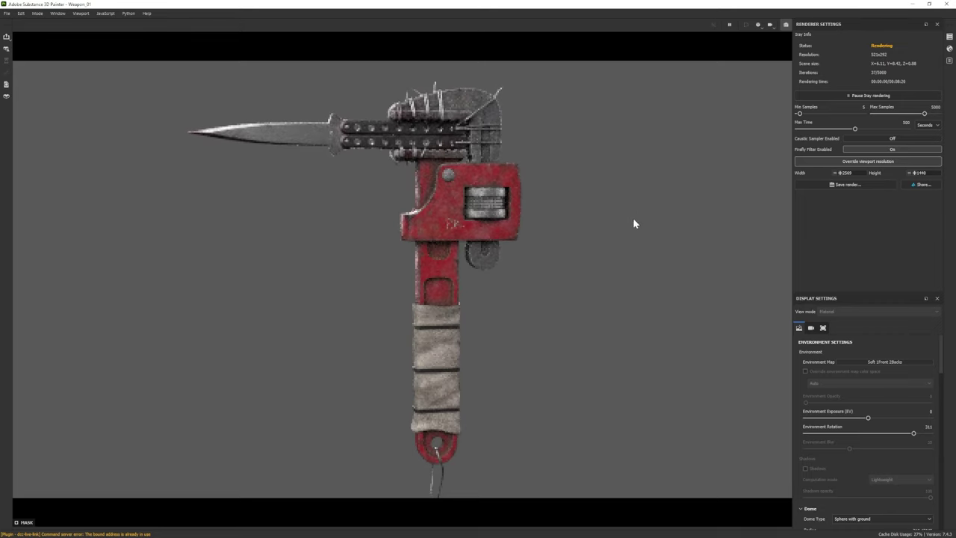